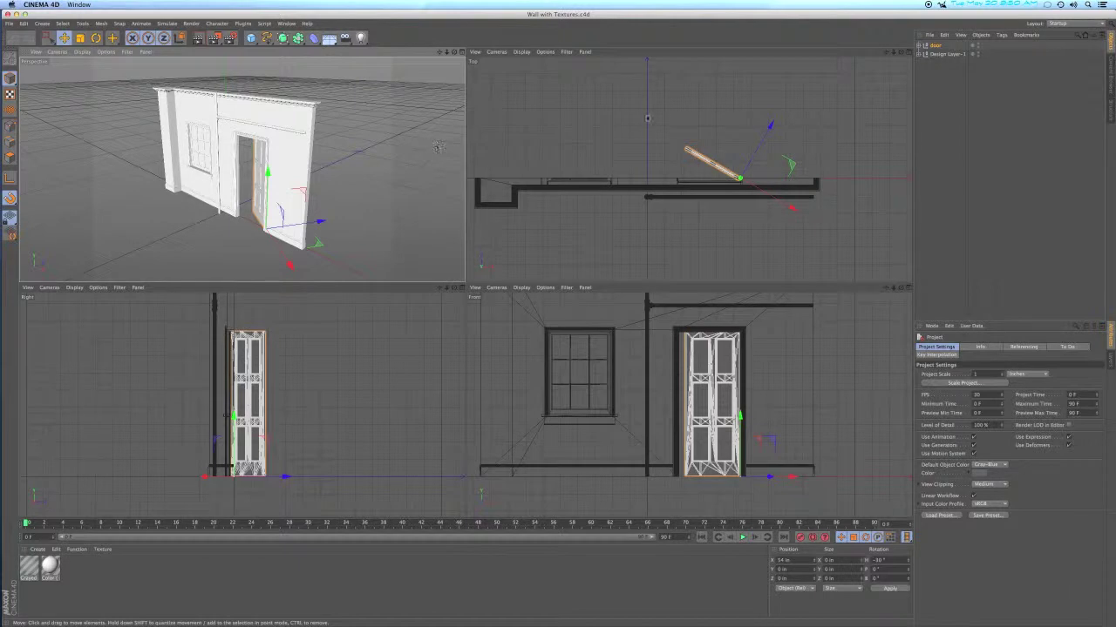
Delete every texture tag from the Design Layer-1 wall objects, then select all those objects
click(919, 54)
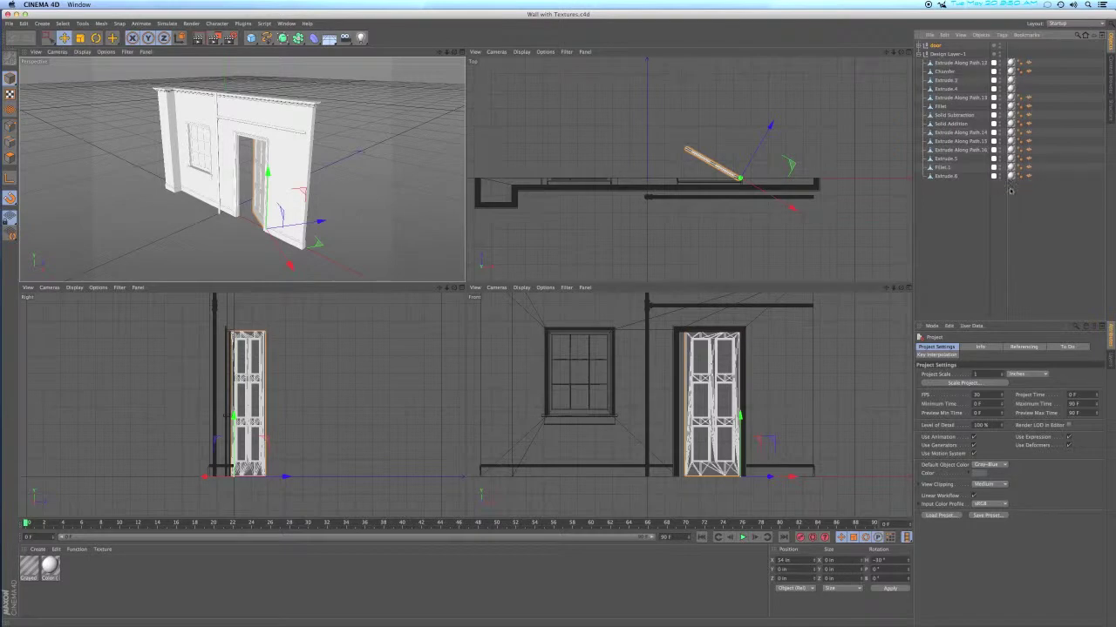
drag(1014, 186, 1012, 56)
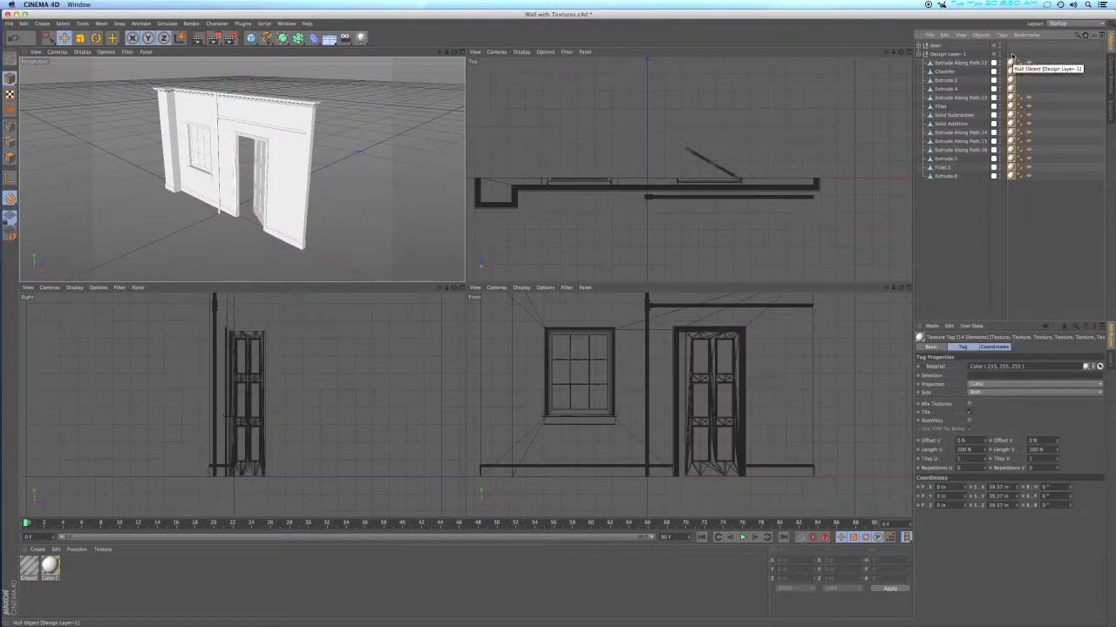
key(Delete)
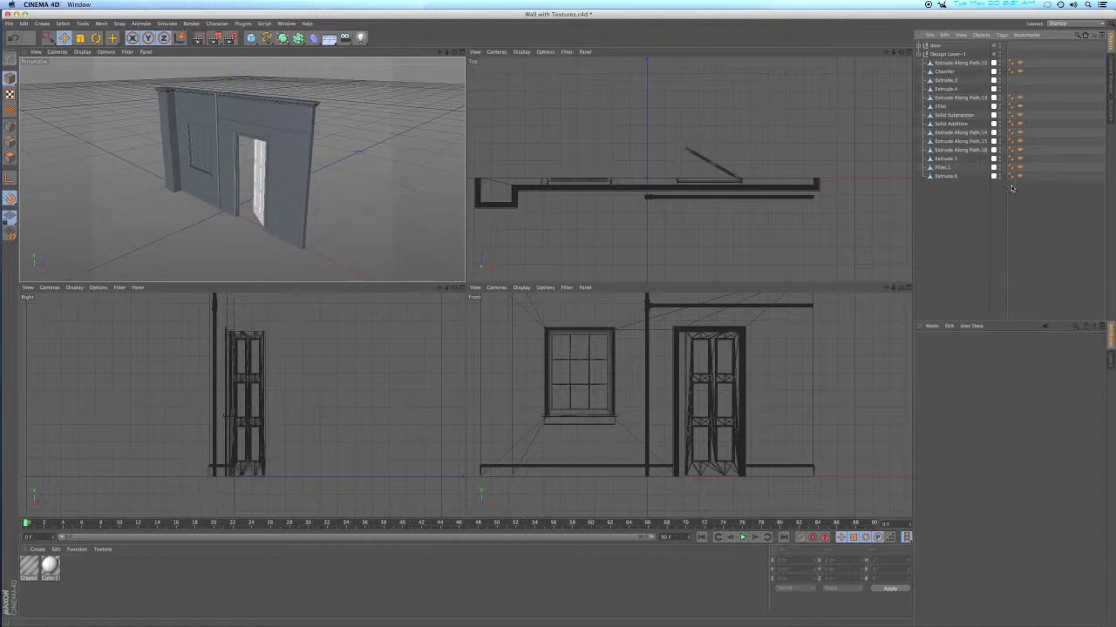
drag(1011, 187, 1030, 54)
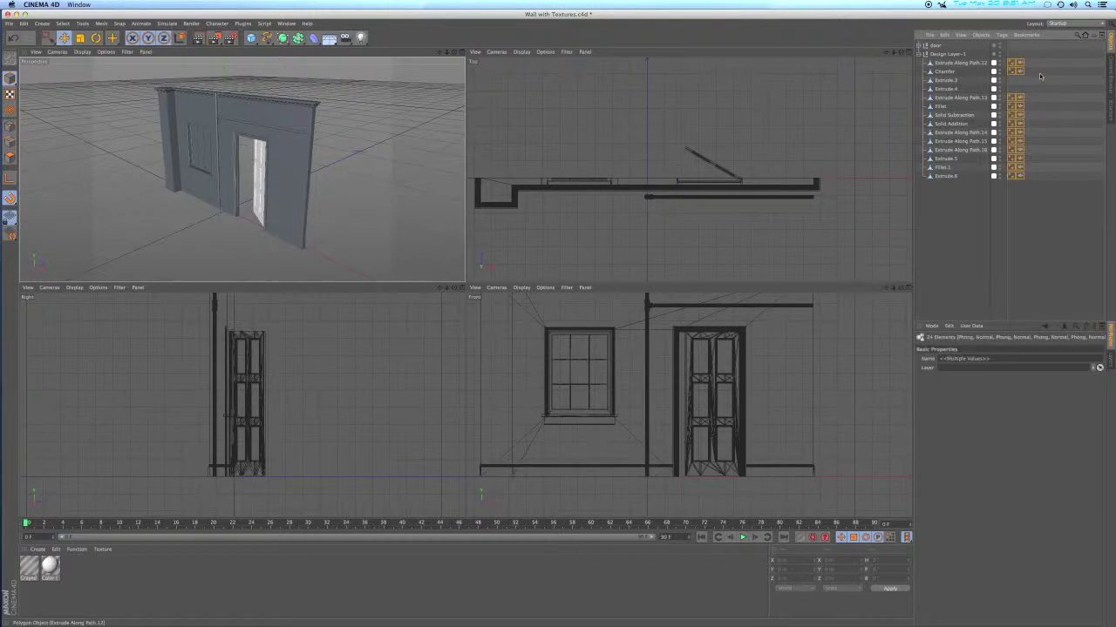
key(Delete)
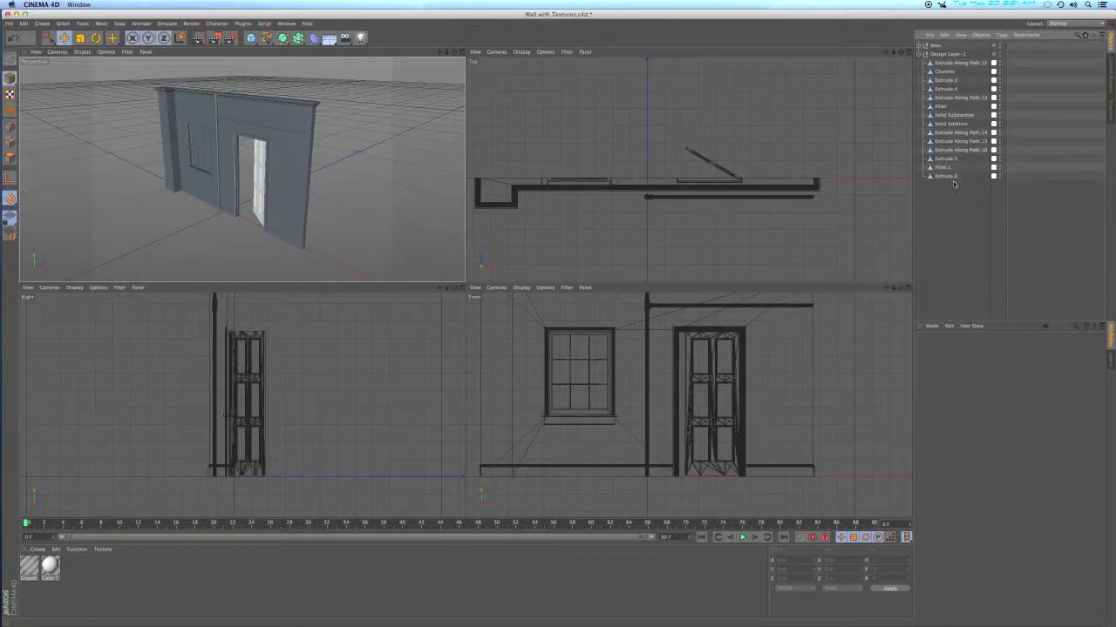
drag(942, 190, 962, 61)
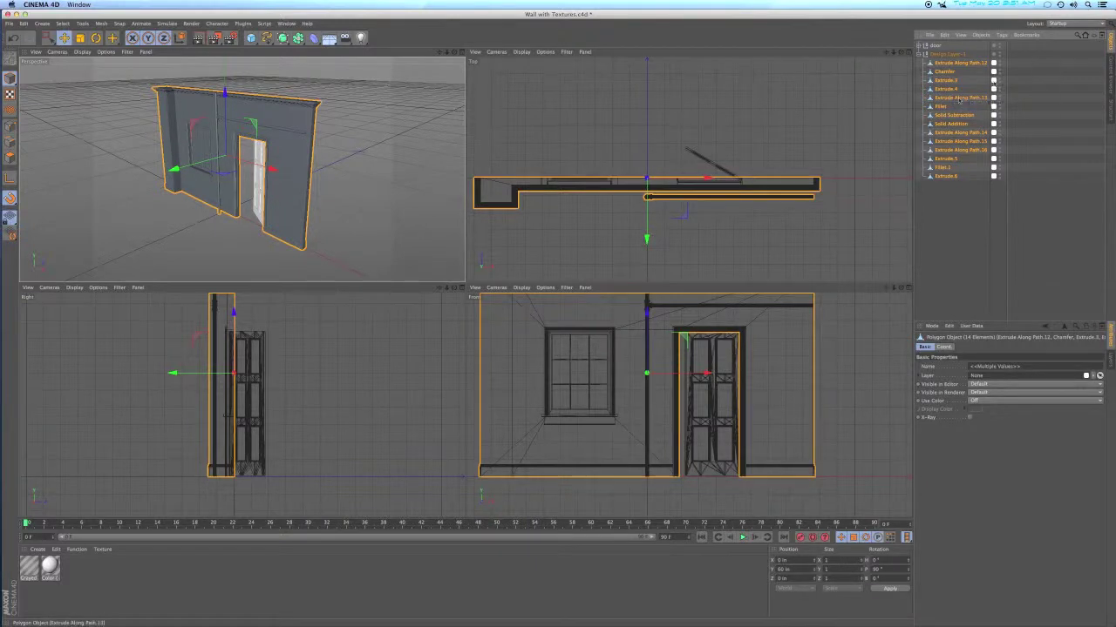
Remove the wall objects from their layer and delete the door parts' texture tags
right_click(959, 100)
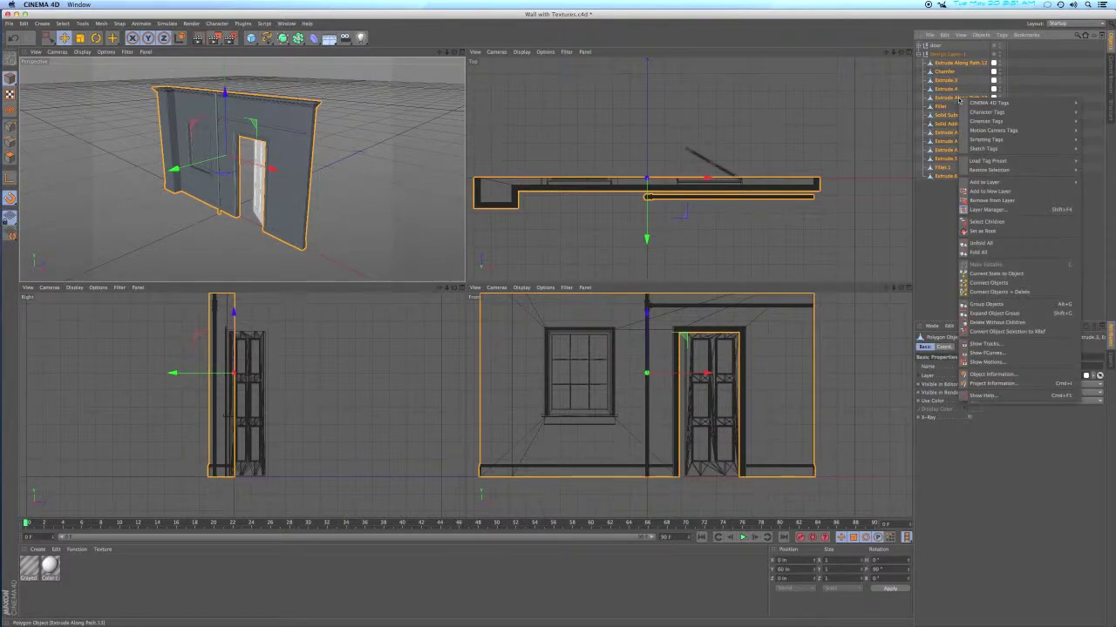
click(981, 202)
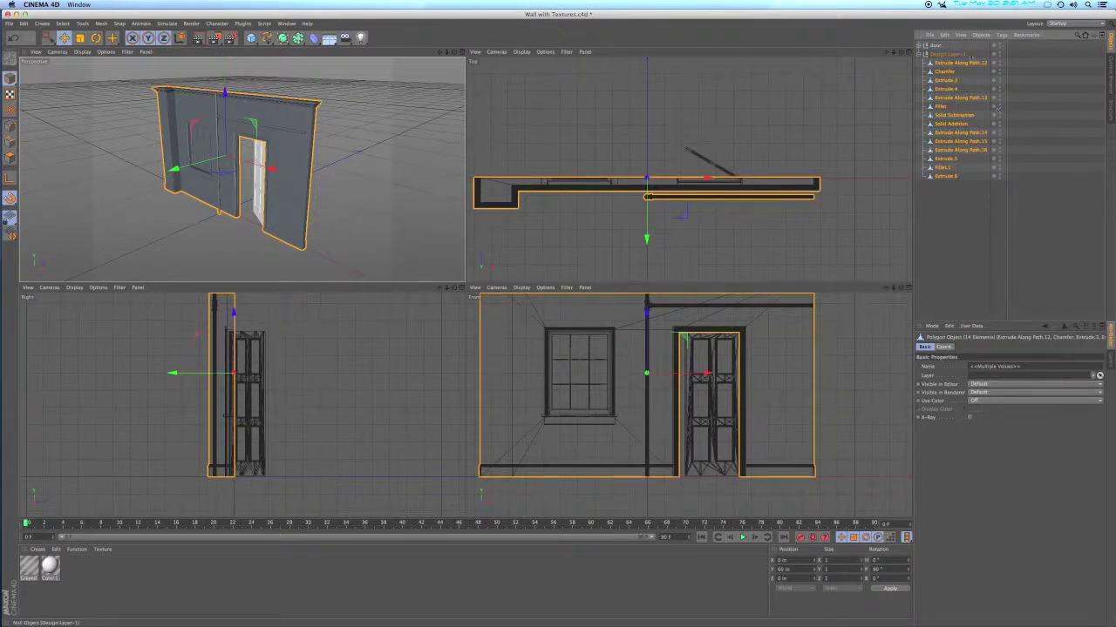
click(920, 45)
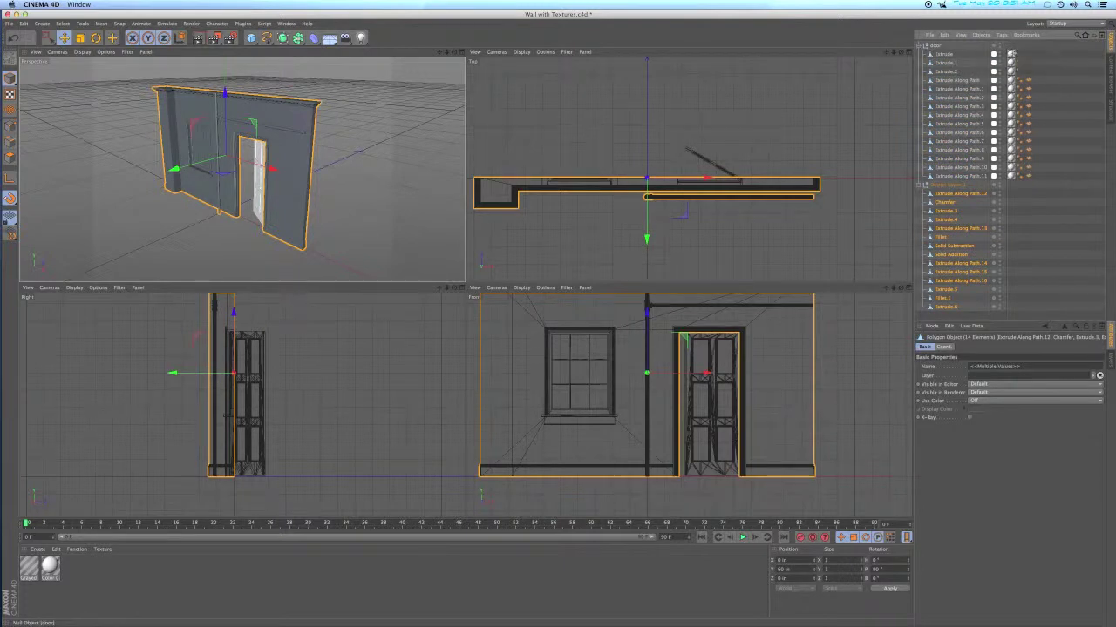
drag(1010, 48, 1034, 187)
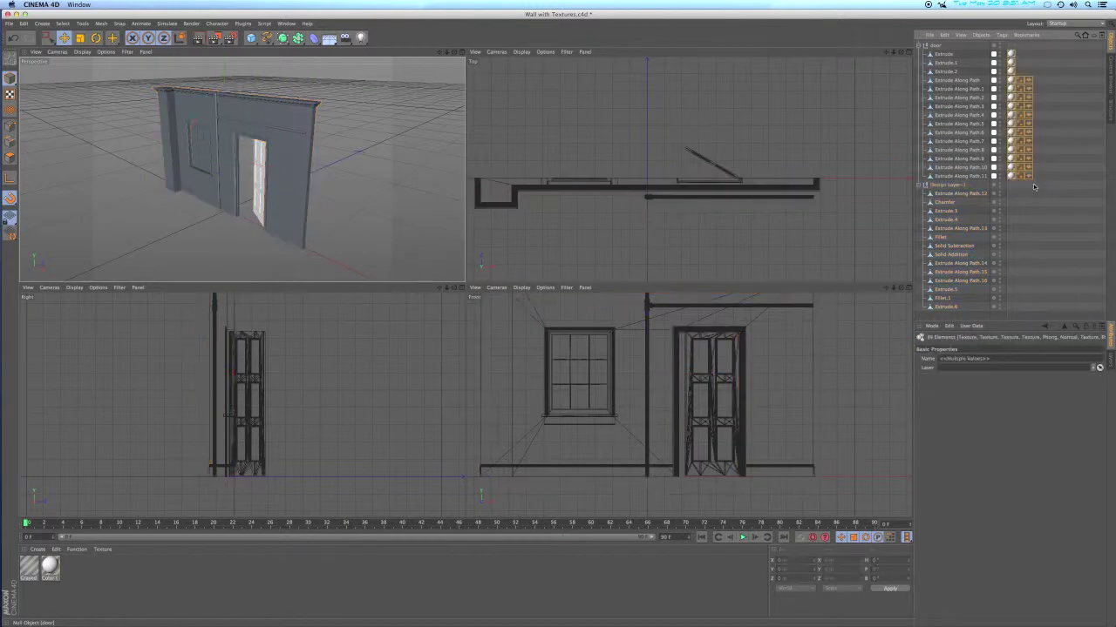
key(Delete)
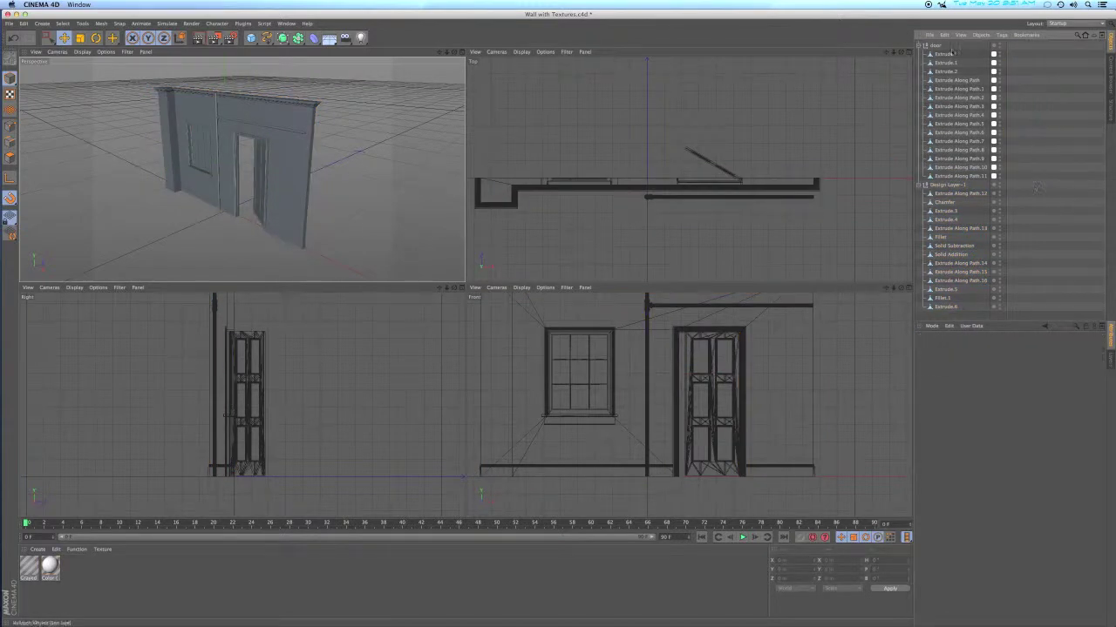
Remove the door parts from the layer too, and collapse the door and Design Layer-1 groups
drag(958, 52, 948, 177)
right_click(948, 177)
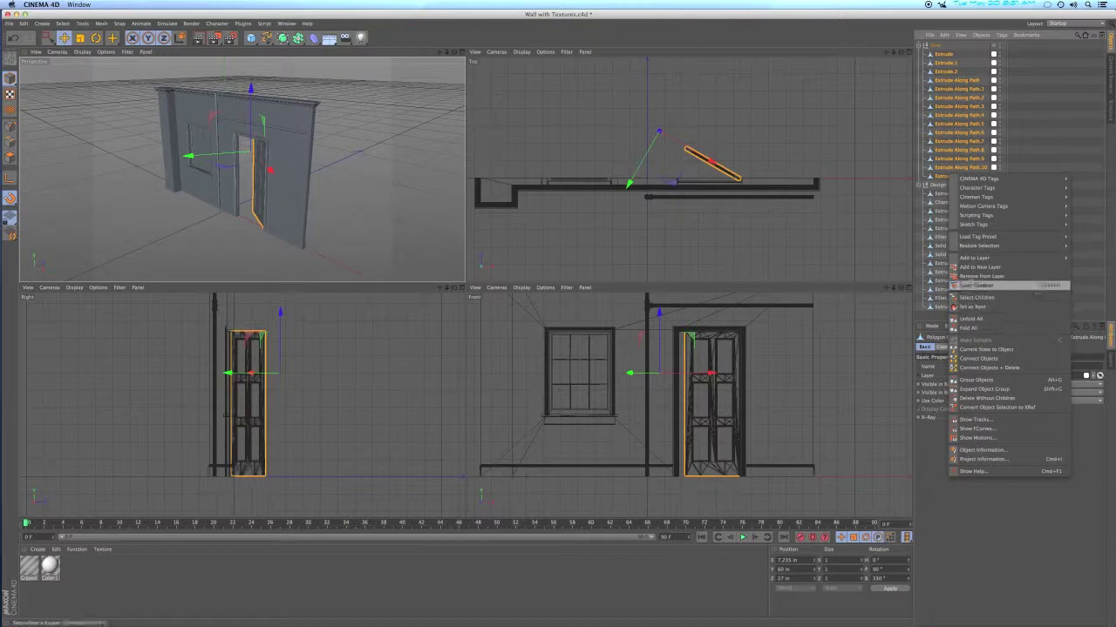
click(961, 276)
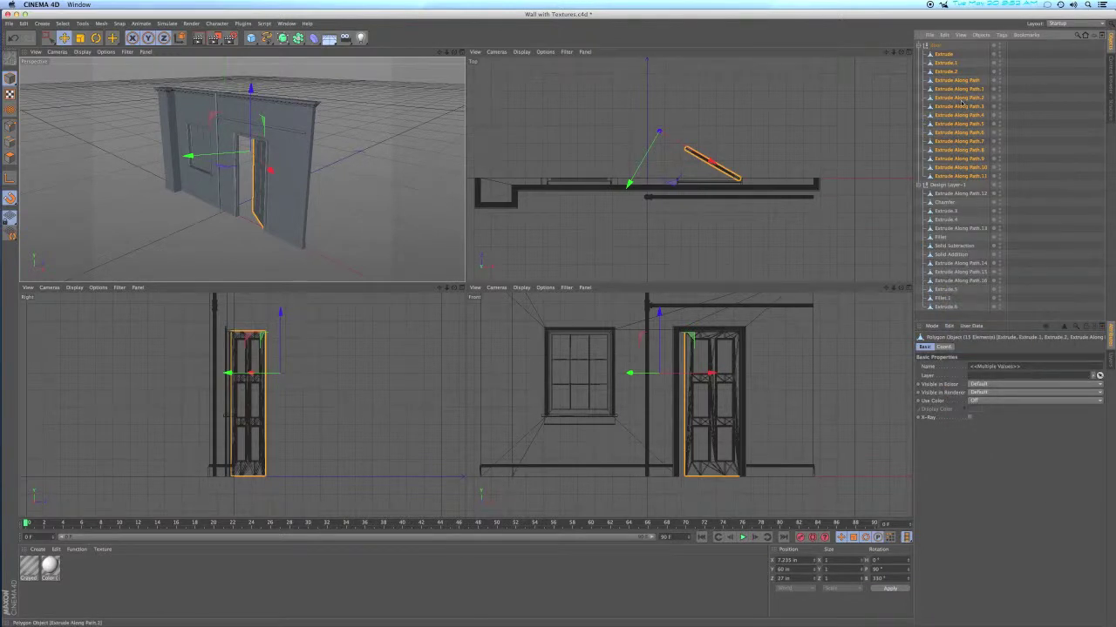
click(918, 45)
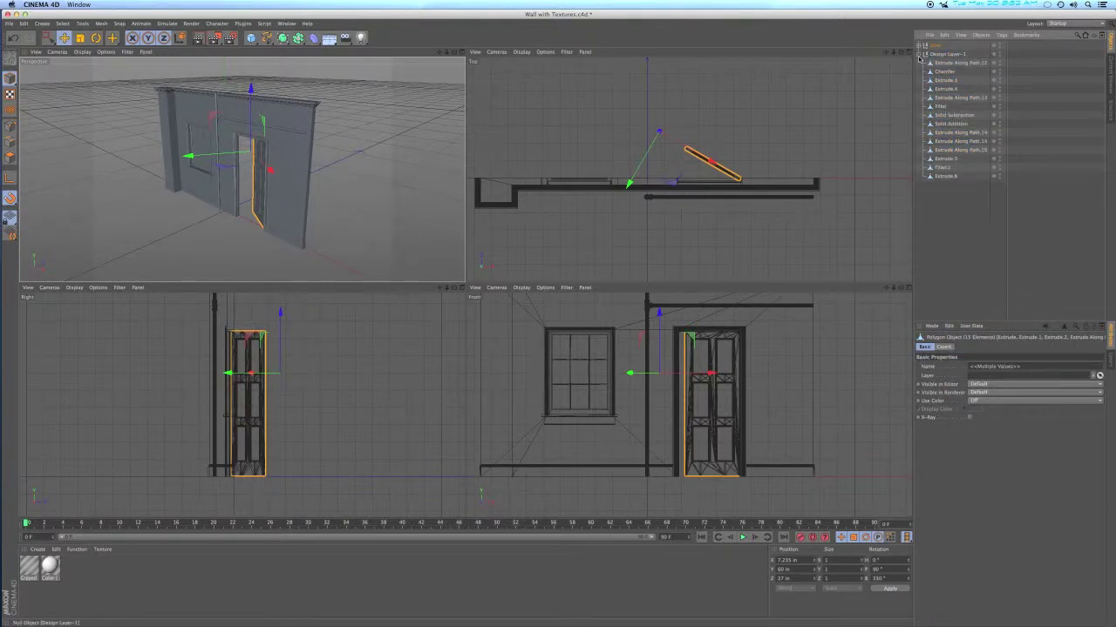
click(919, 54)
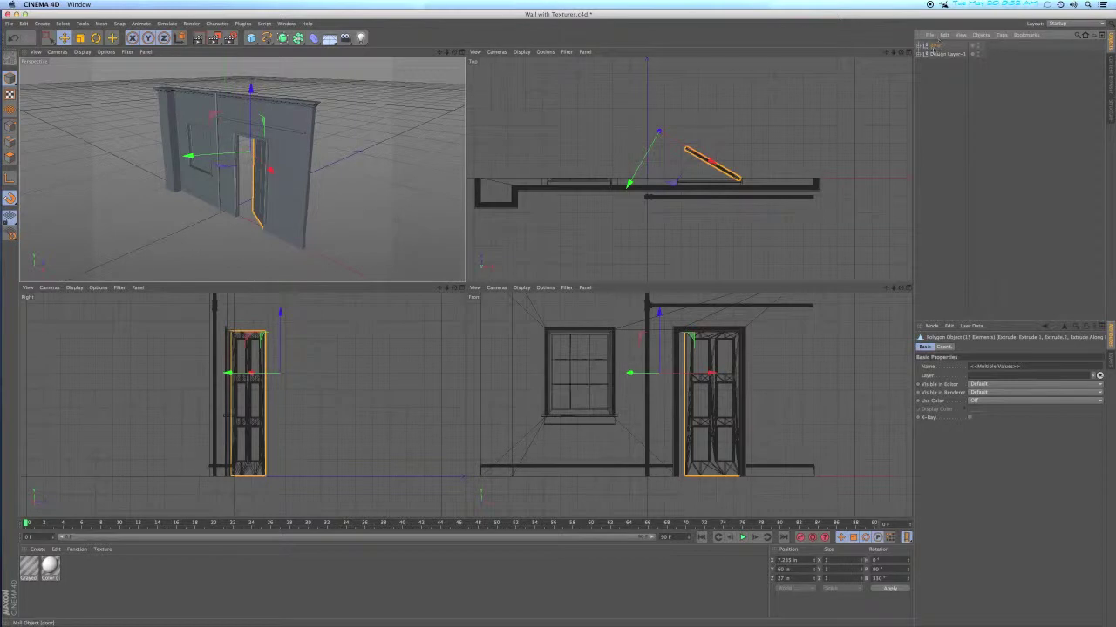
Set the door null's R.H rotation from -30° to 0° to close it, then clear the selection
click(933, 46)
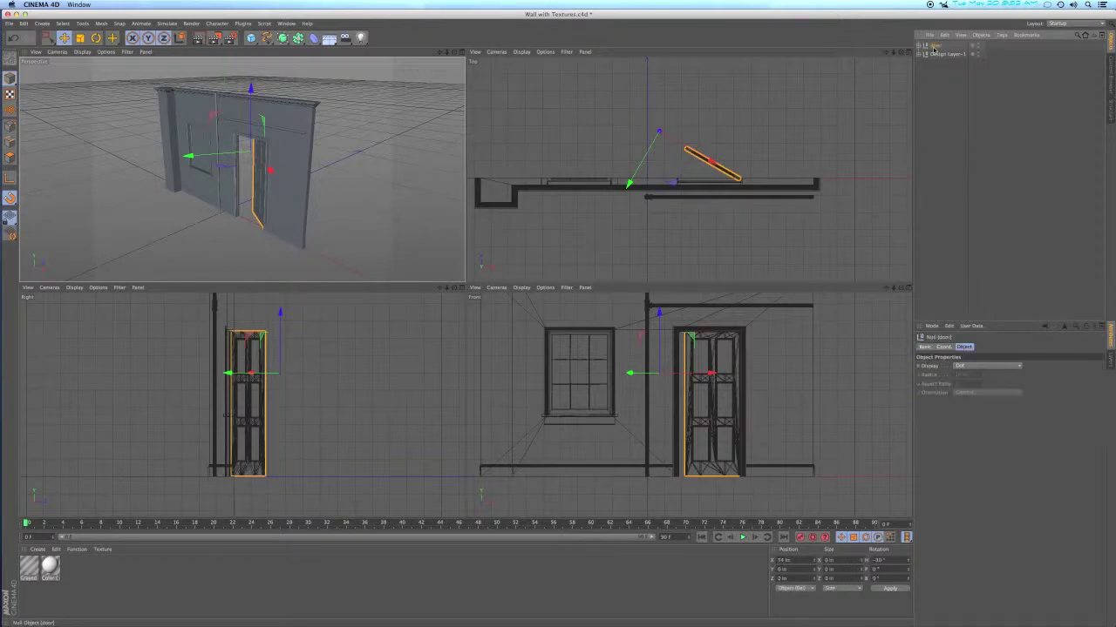
click(947, 349)
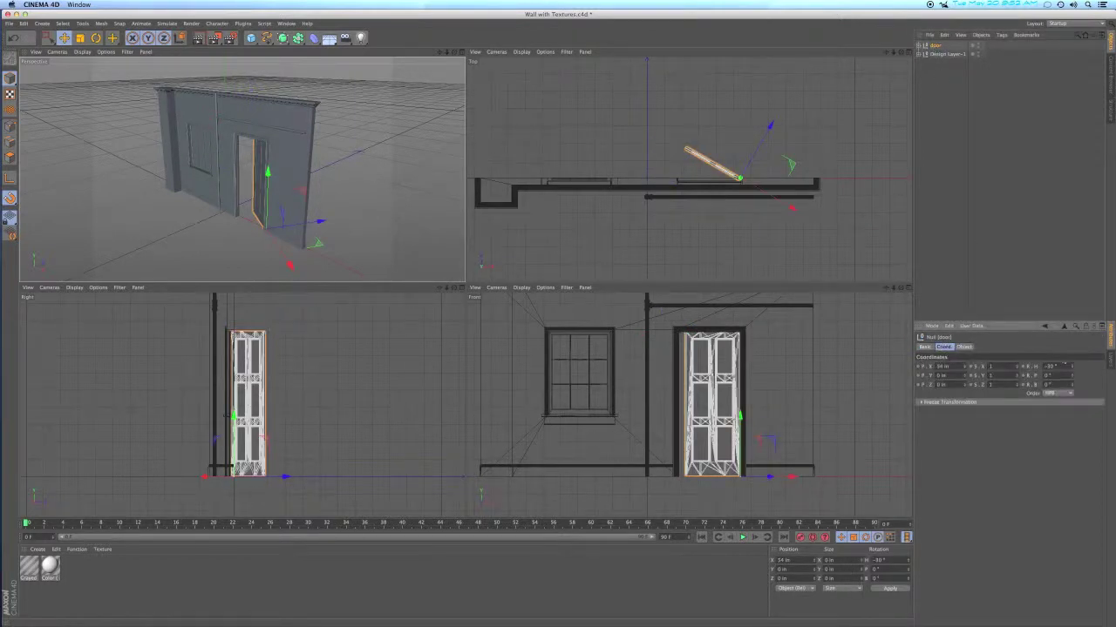
double_click(1053, 366)
text(0)
key(Return)
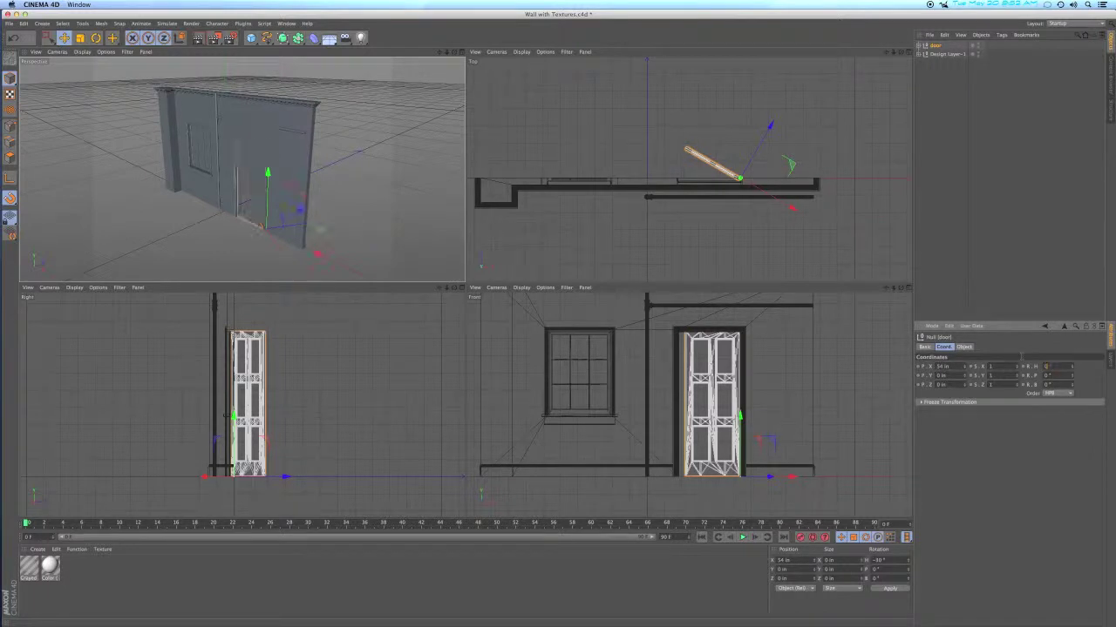
click(964, 137)
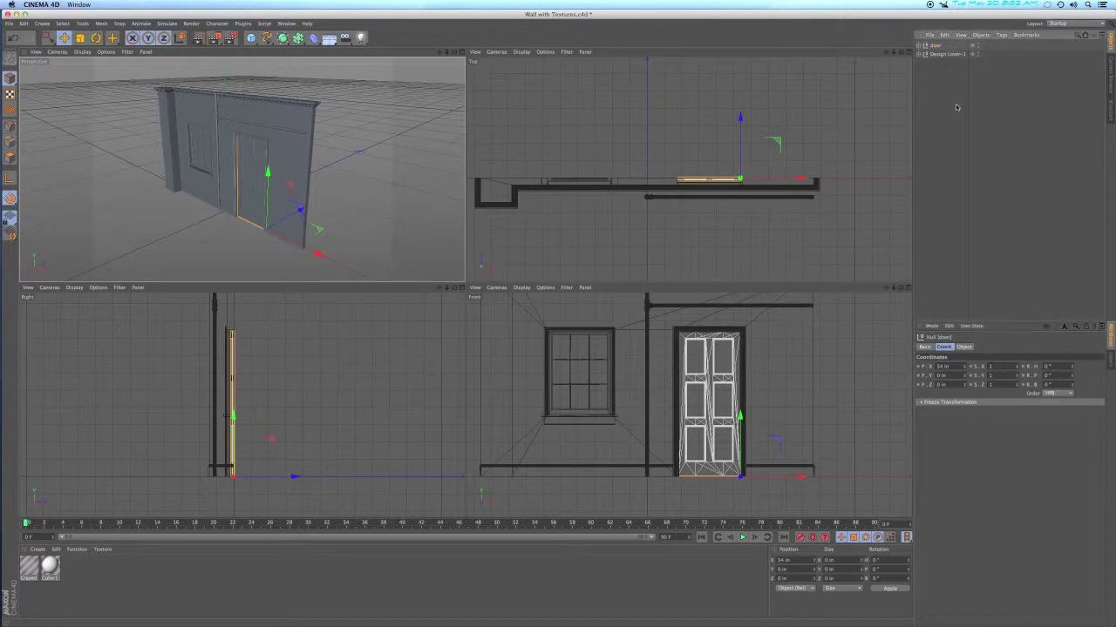
click(266, 127)
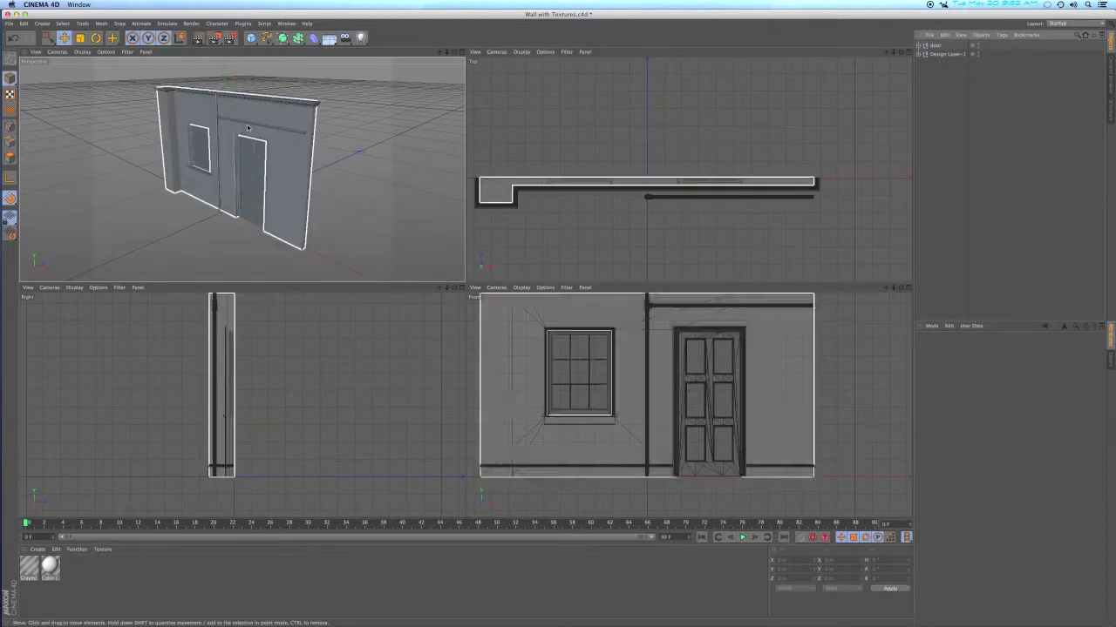
click(180, 116)
click(131, 261)
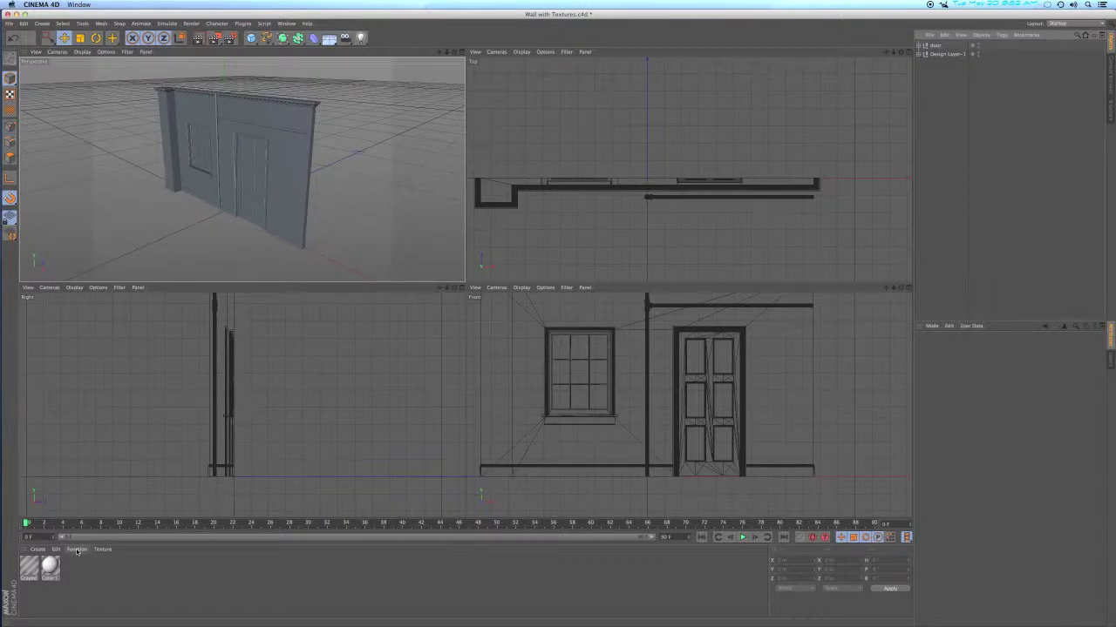
Remove unused materials from the Material Manager, then select the wall and frame it in view
click(77, 550)
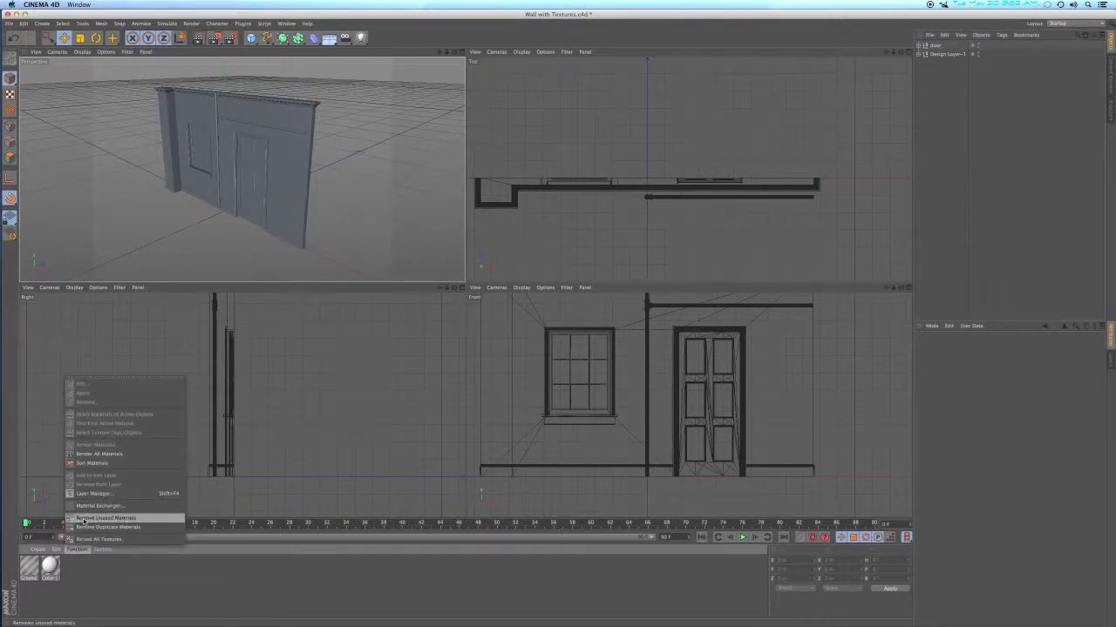
click(84, 519)
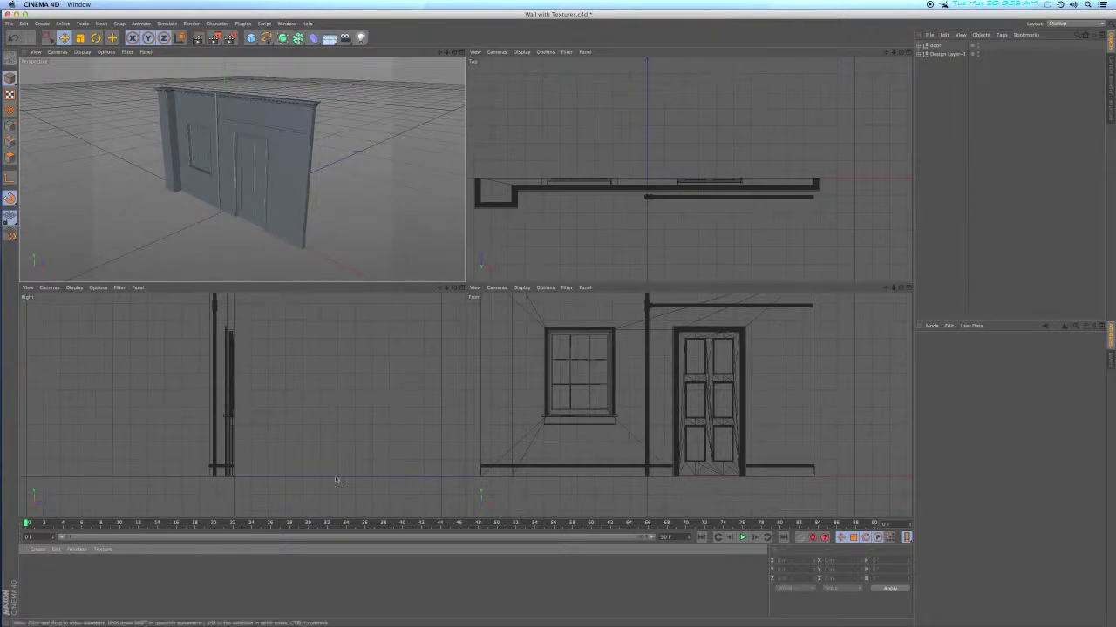
click(523, 423)
key(o)
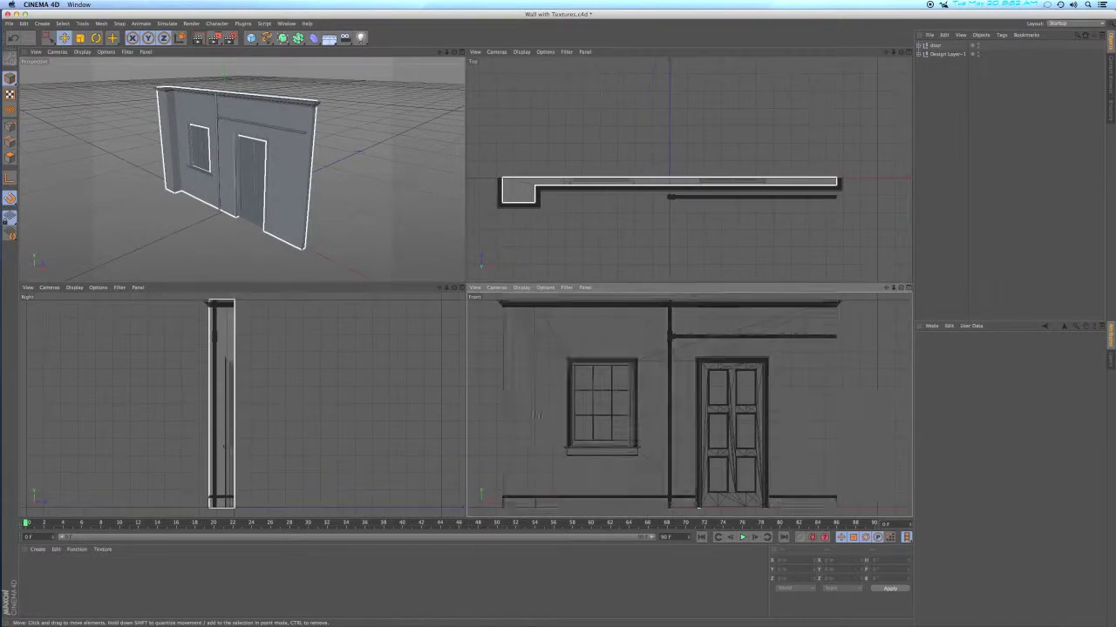
click(535, 413)
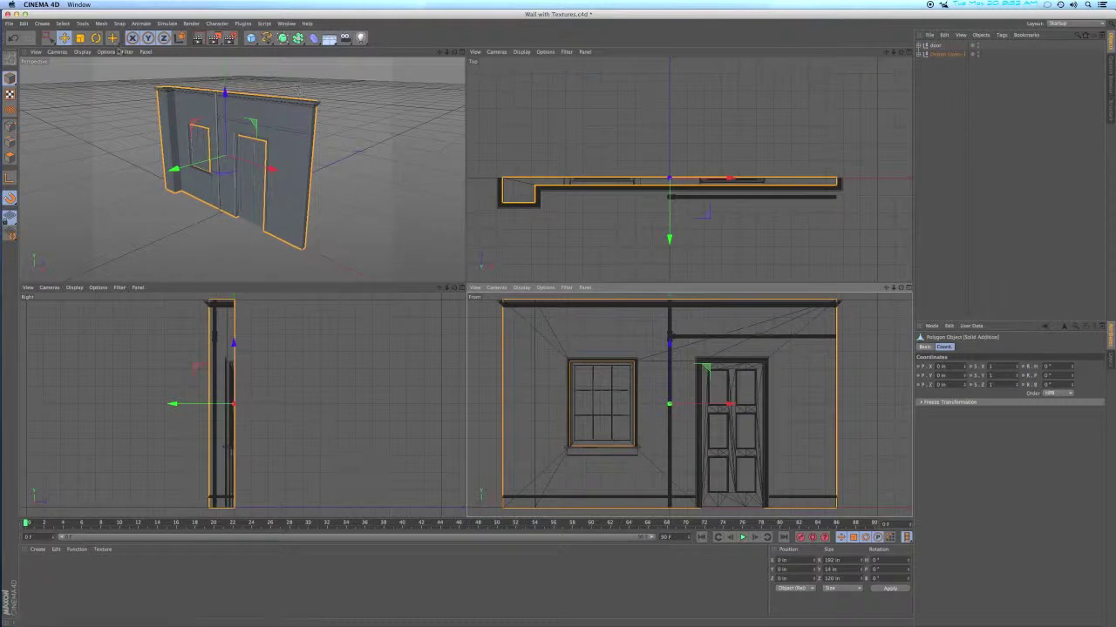
Untriangulate the wall with the N-gons option enabled
click(101, 24)
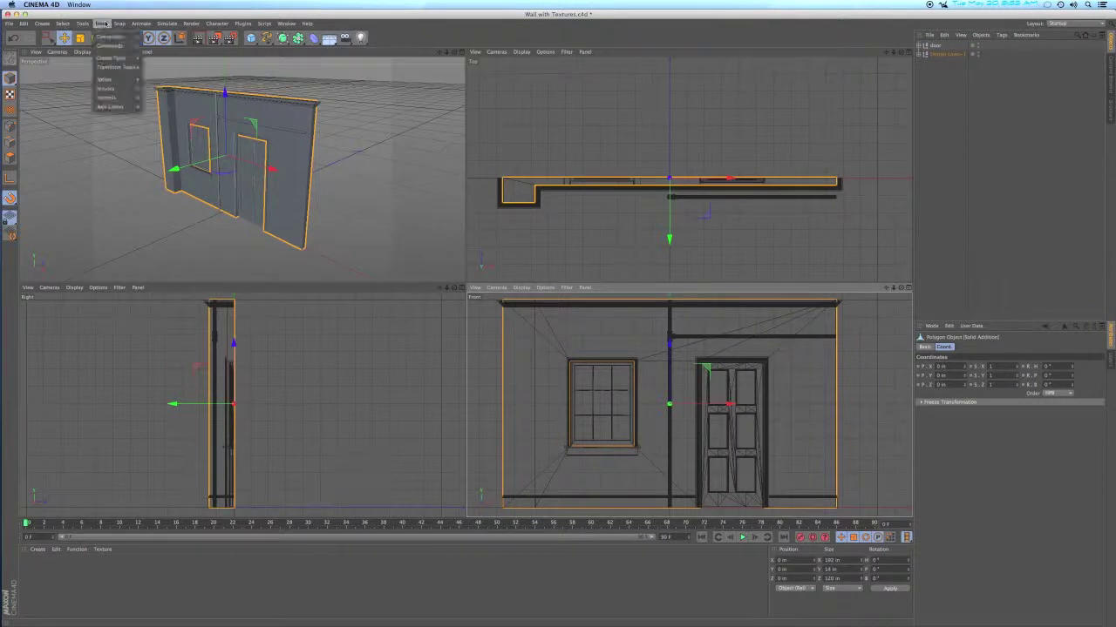
mouse_move(102, 46)
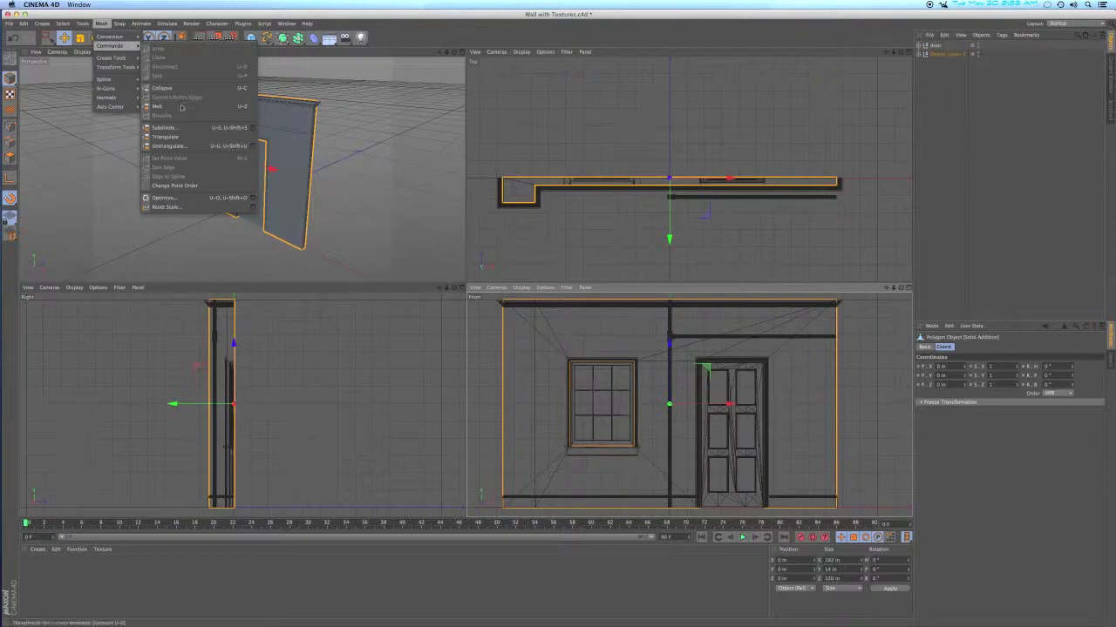
click(253, 146)
click(197, 141)
click(270, 169)
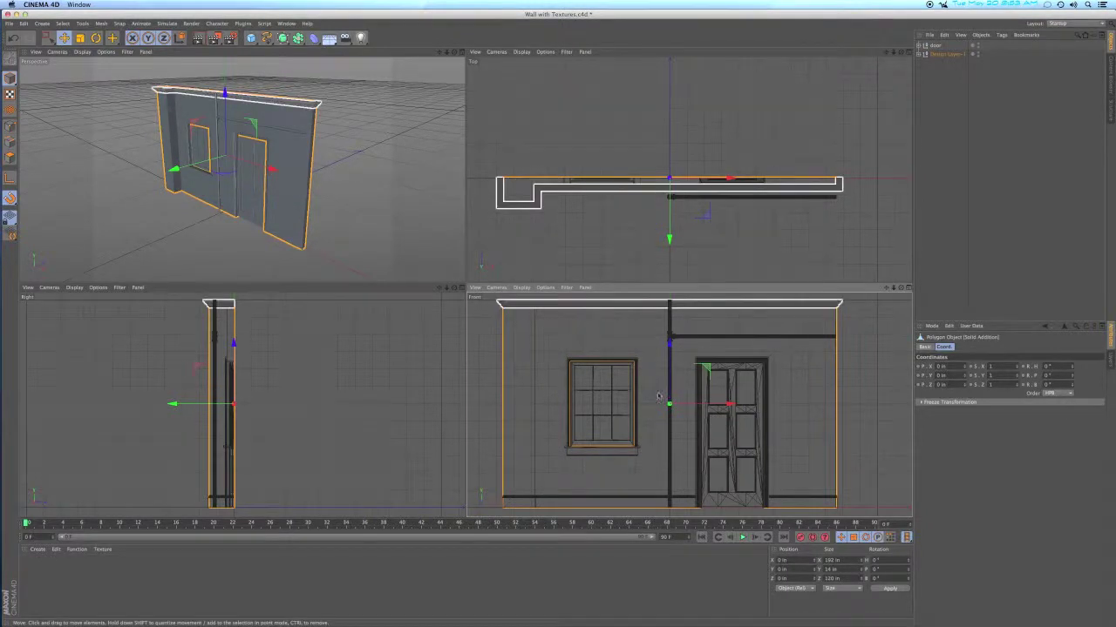
Untriangulate the selected door object
click(920, 54)
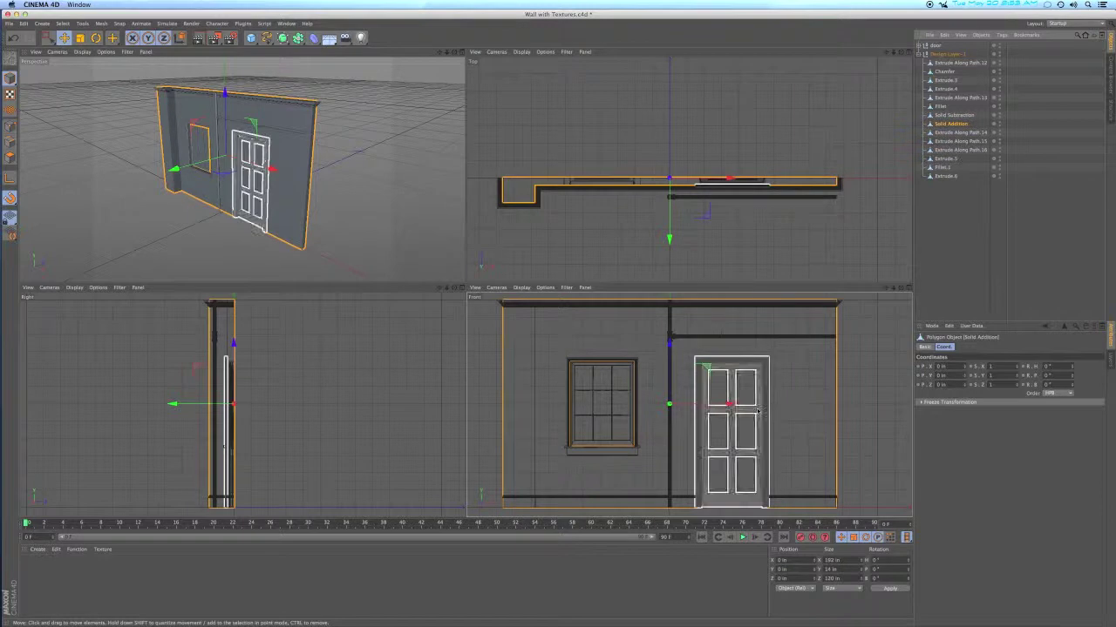
click(758, 410)
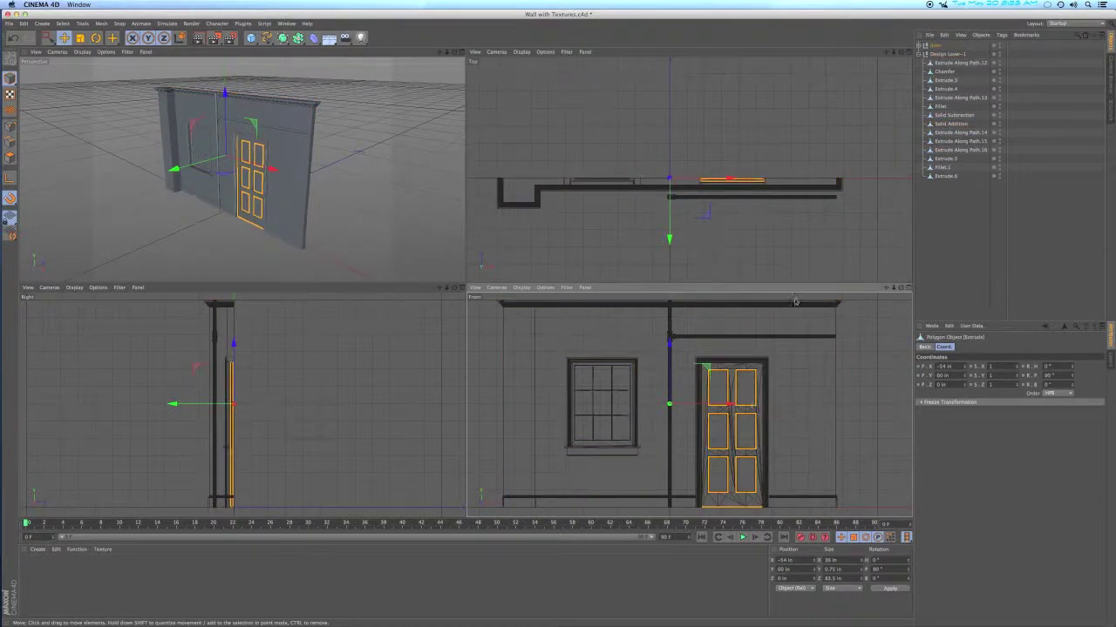
click(921, 44)
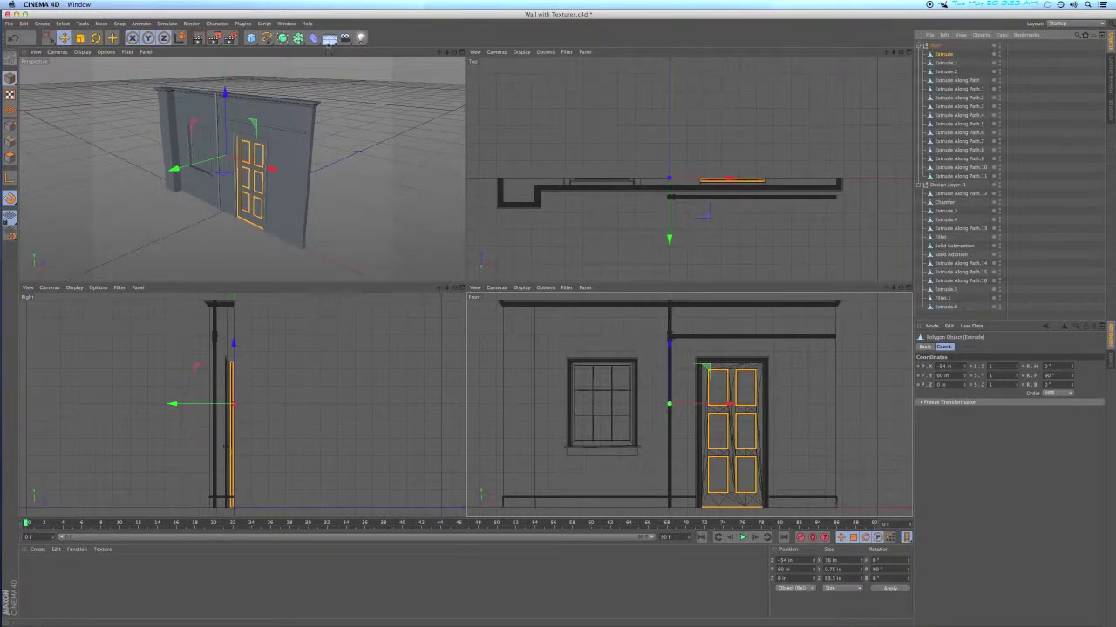
click(101, 23)
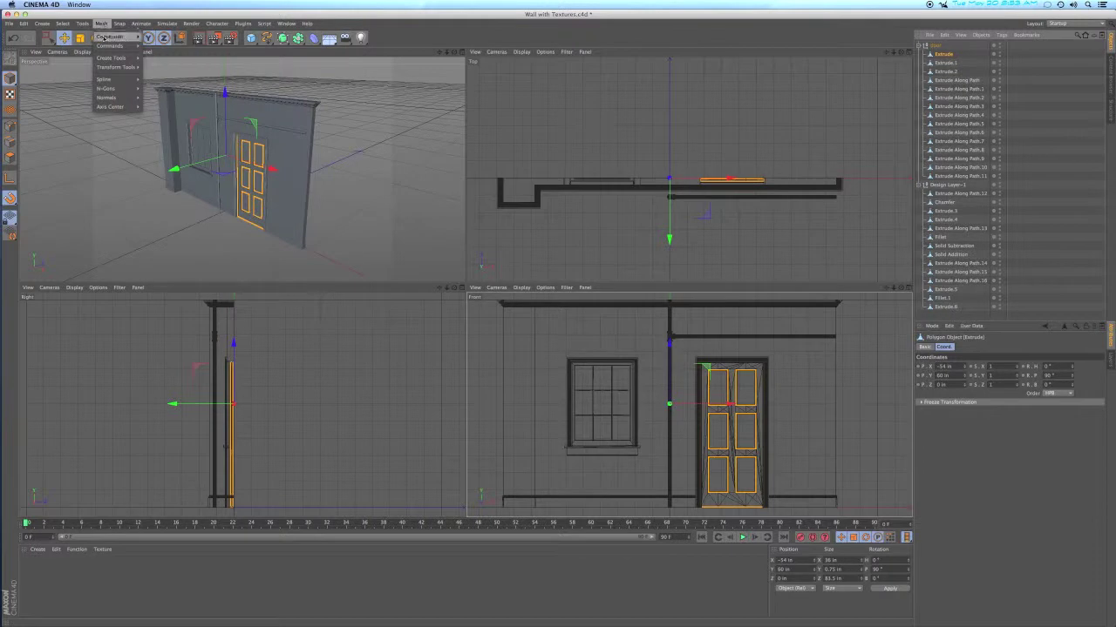
mouse_move(111, 45)
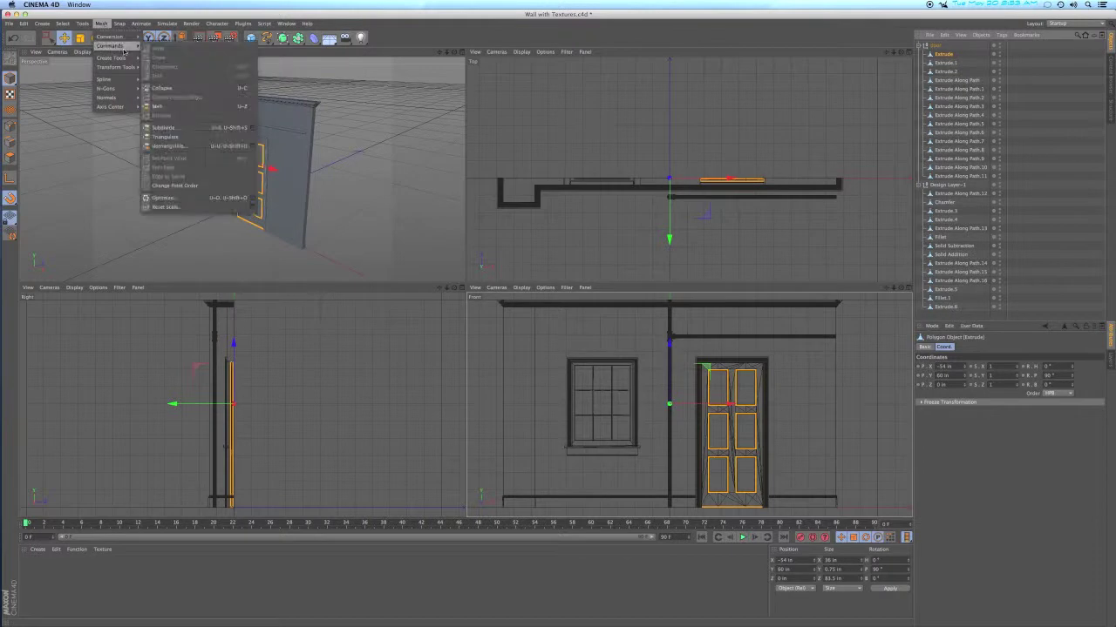
click(188, 146)
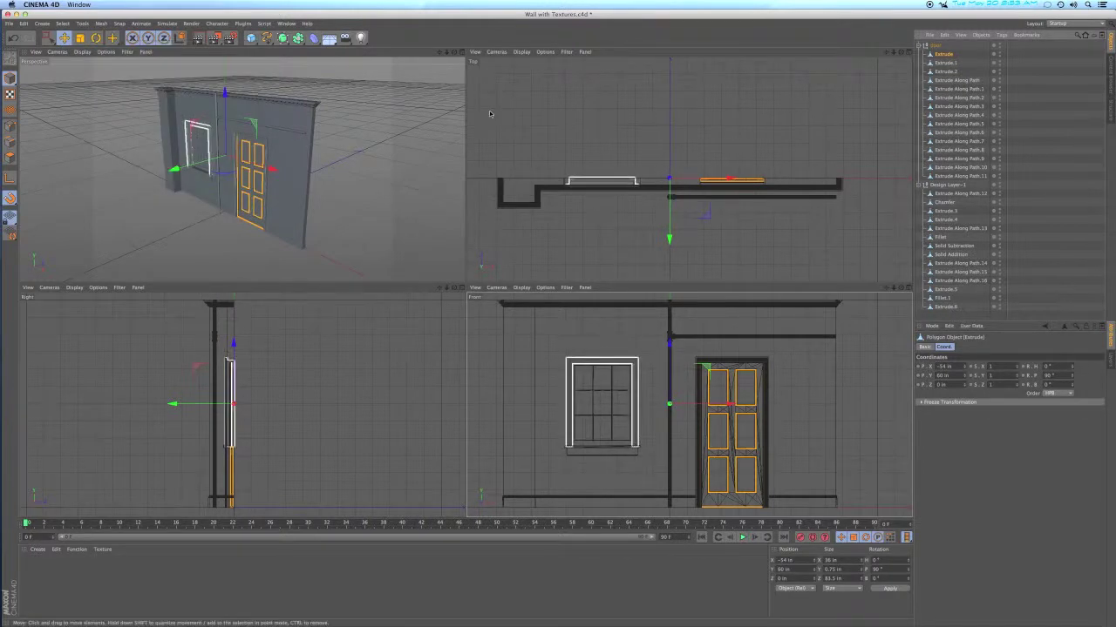
Untriangulate the Extrude.1 and Extrude.2 door pieces, then collapse the hierarchy and deselect
click(943, 64)
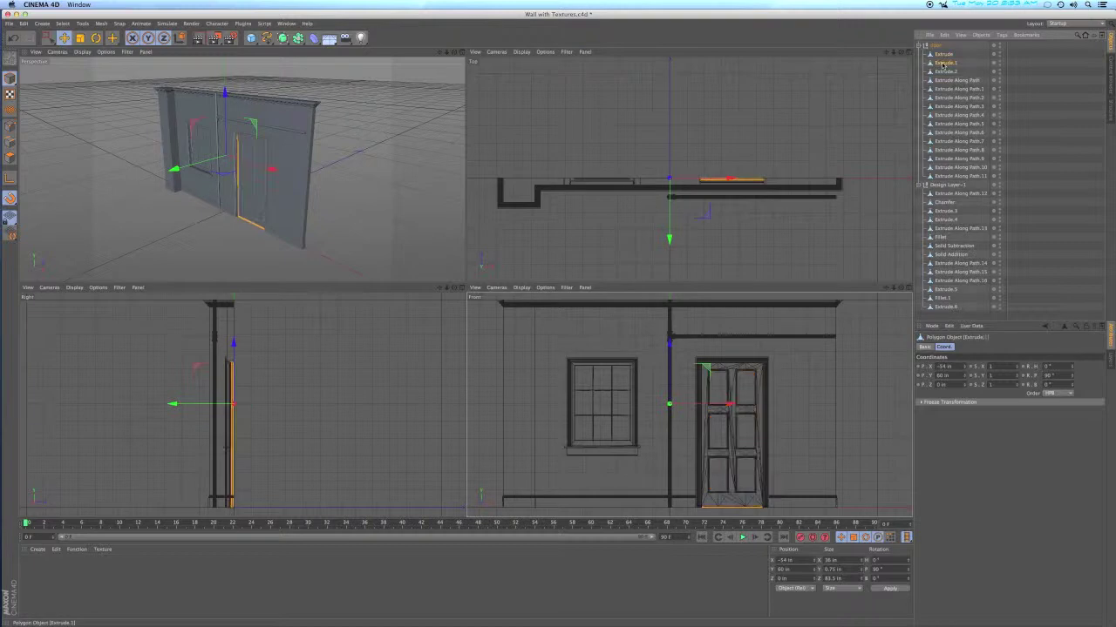
click(103, 24)
mouse_move(113, 45)
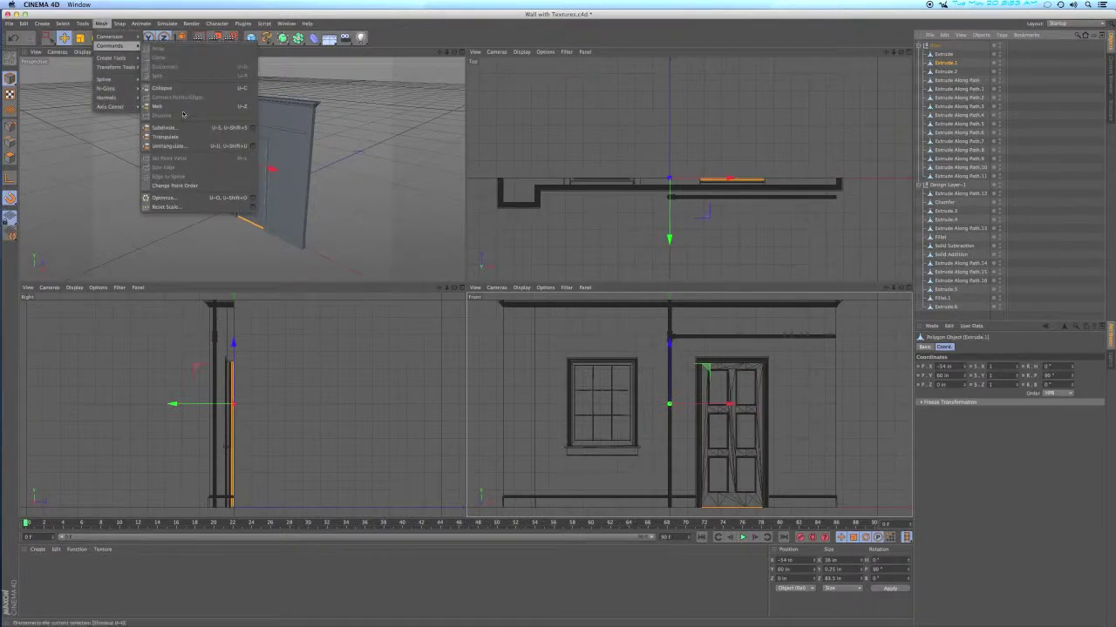
click(179, 148)
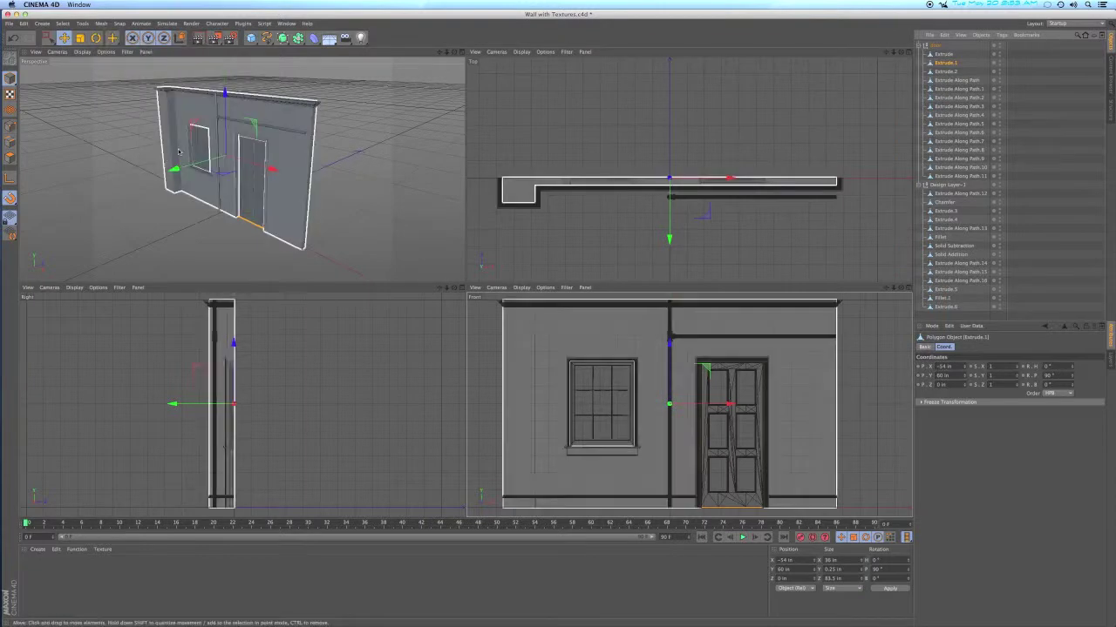
click(948, 71)
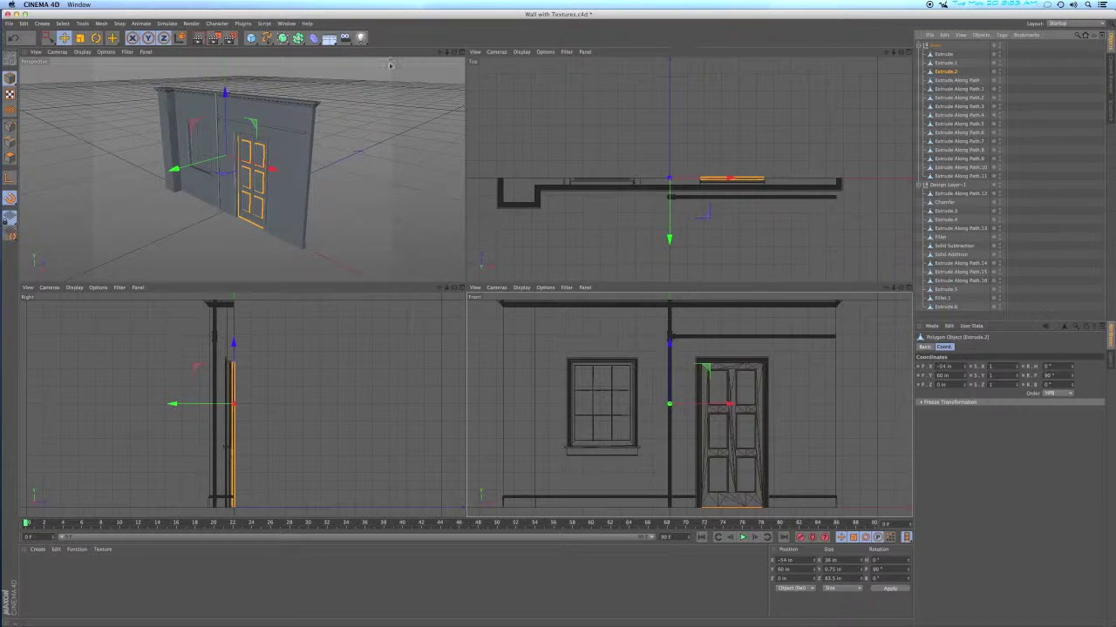
click(102, 24)
mouse_move(116, 65)
mouse_move(118, 46)
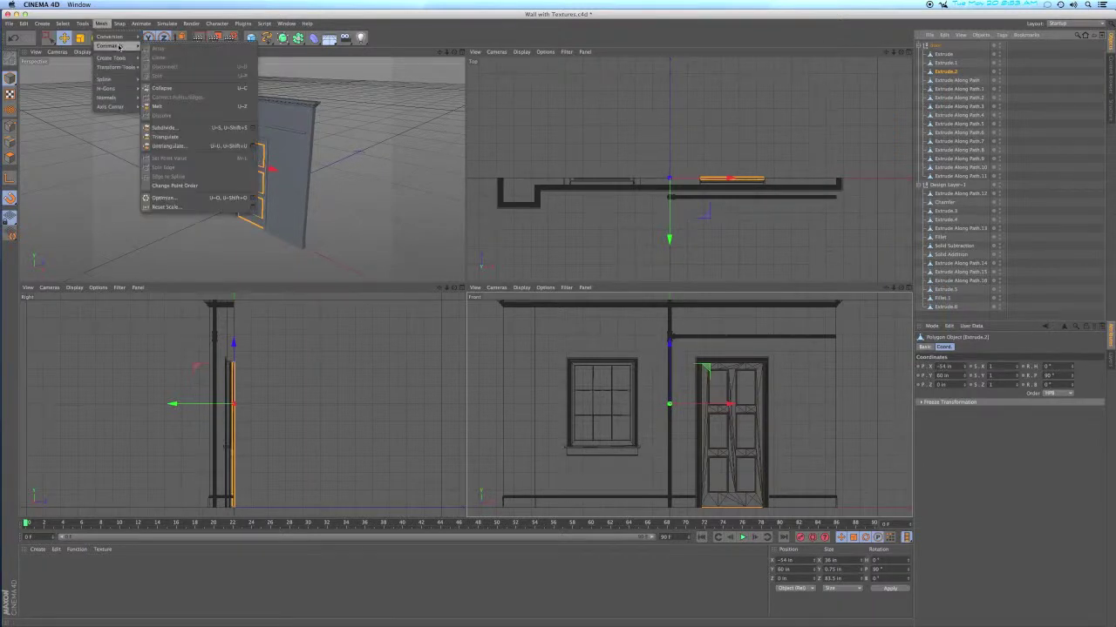
click(169, 145)
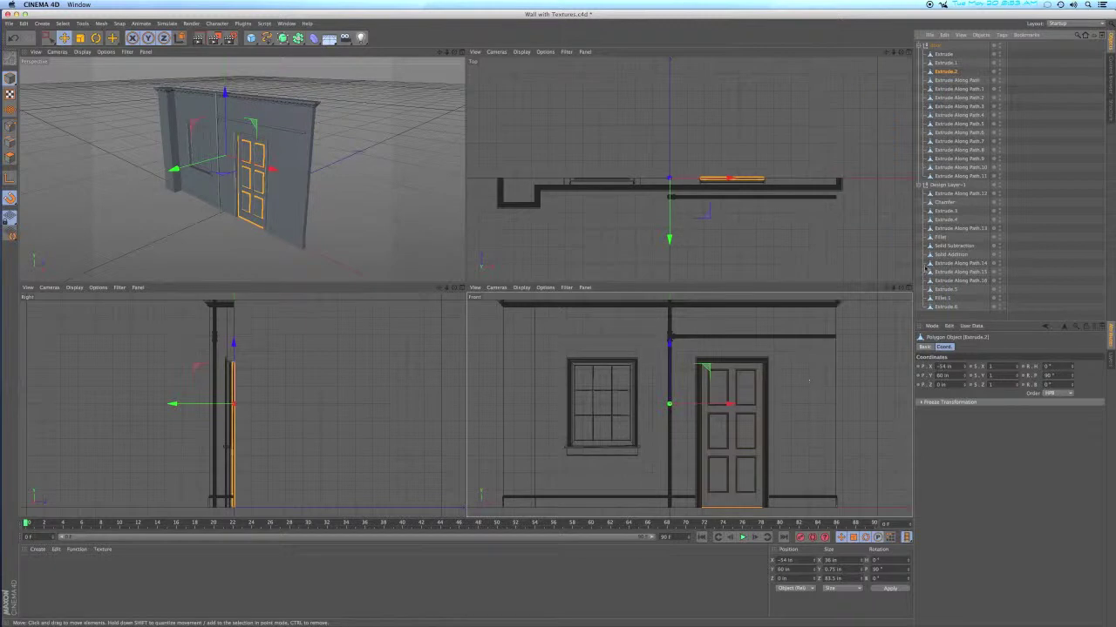
click(921, 46)
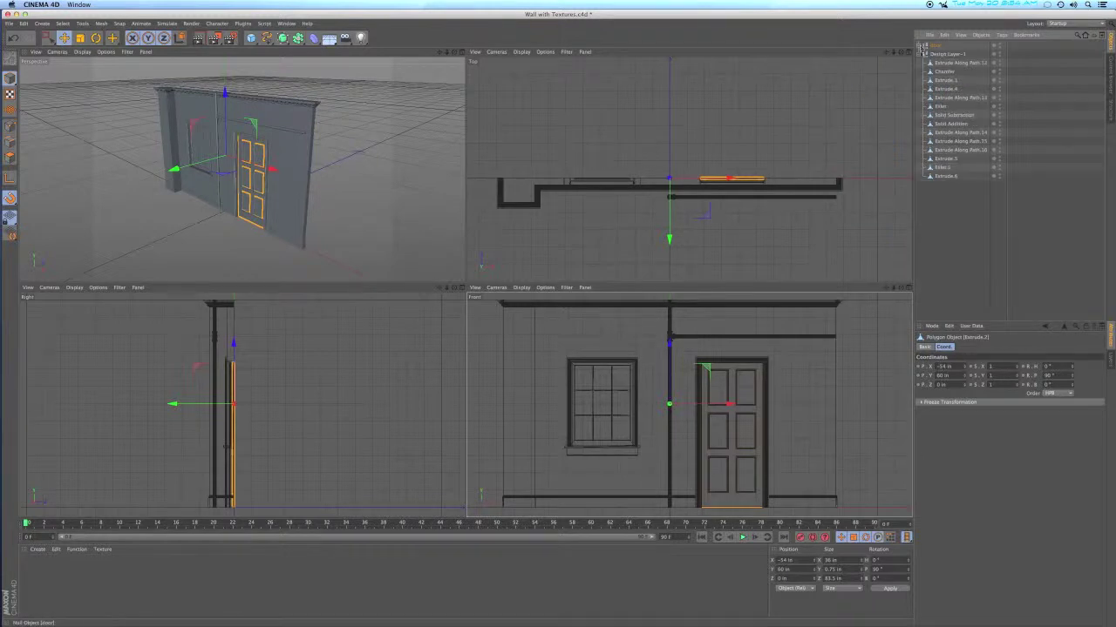
click(921, 54)
click(946, 103)
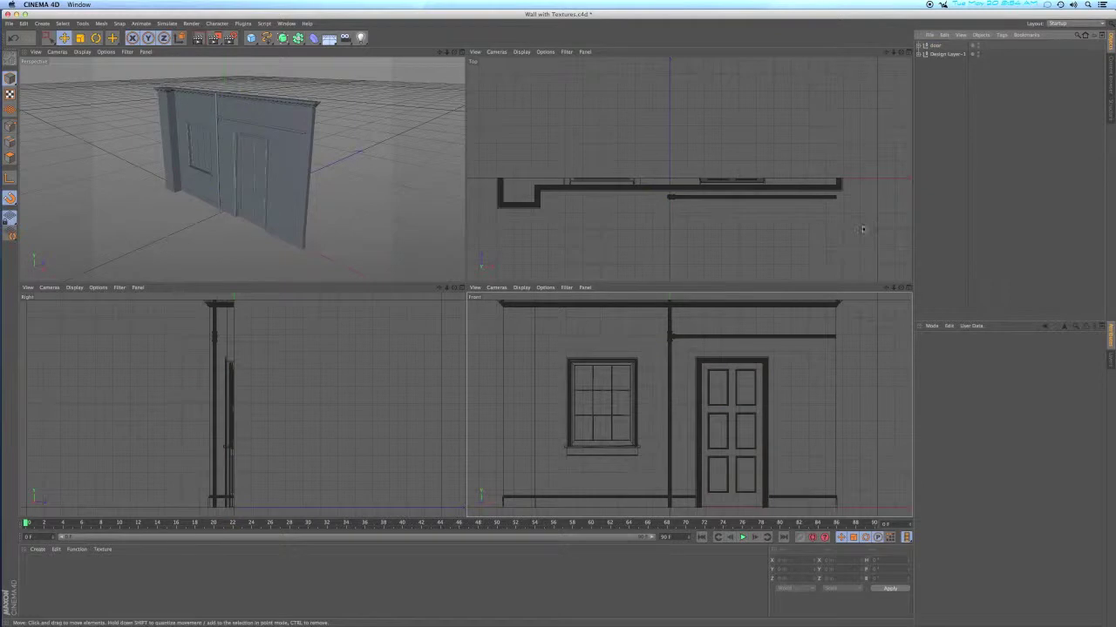
Create a 'Wall' material with specular off and colour H 200°, S 32.099%, V 61.165%
double_click(59, 584)
double_click(30, 566)
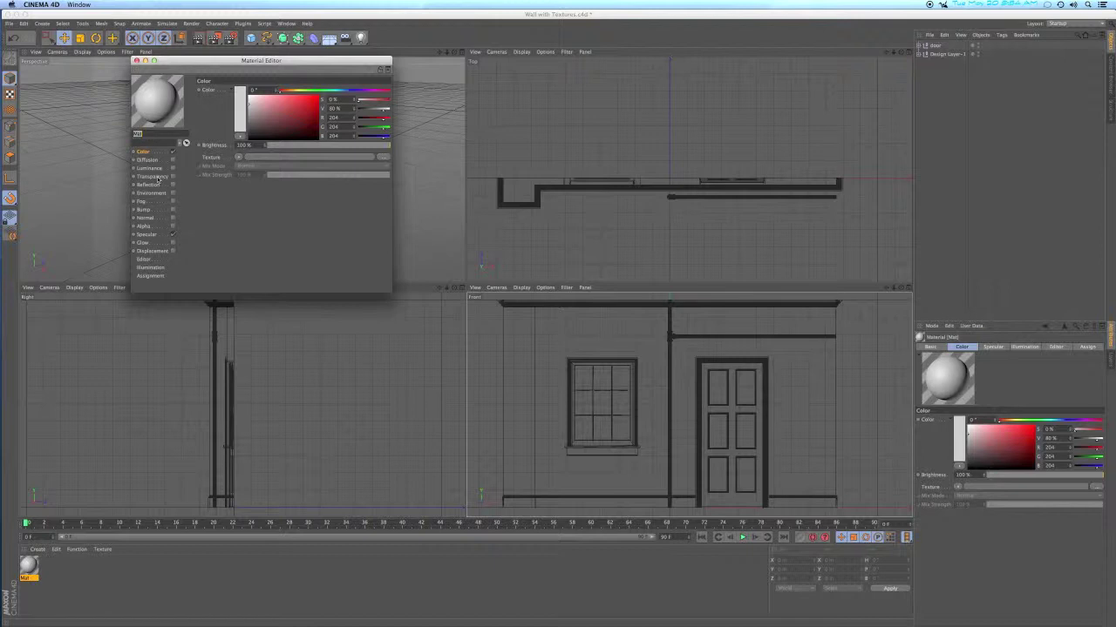
text(Wall)
click(172, 234)
click(172, 235)
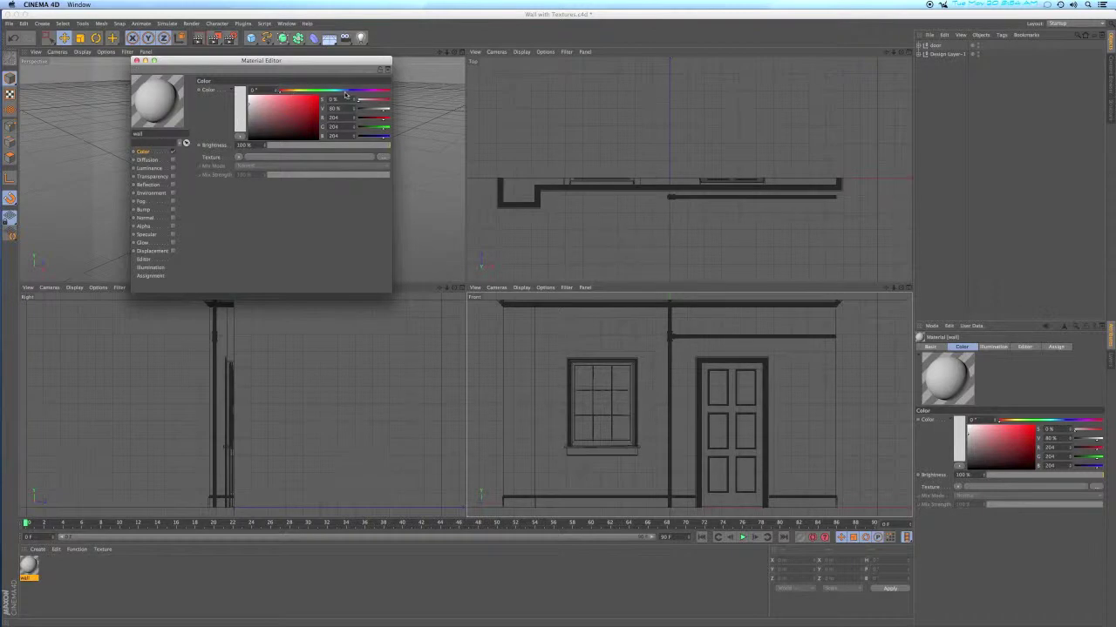
click(345, 94)
click(265, 113)
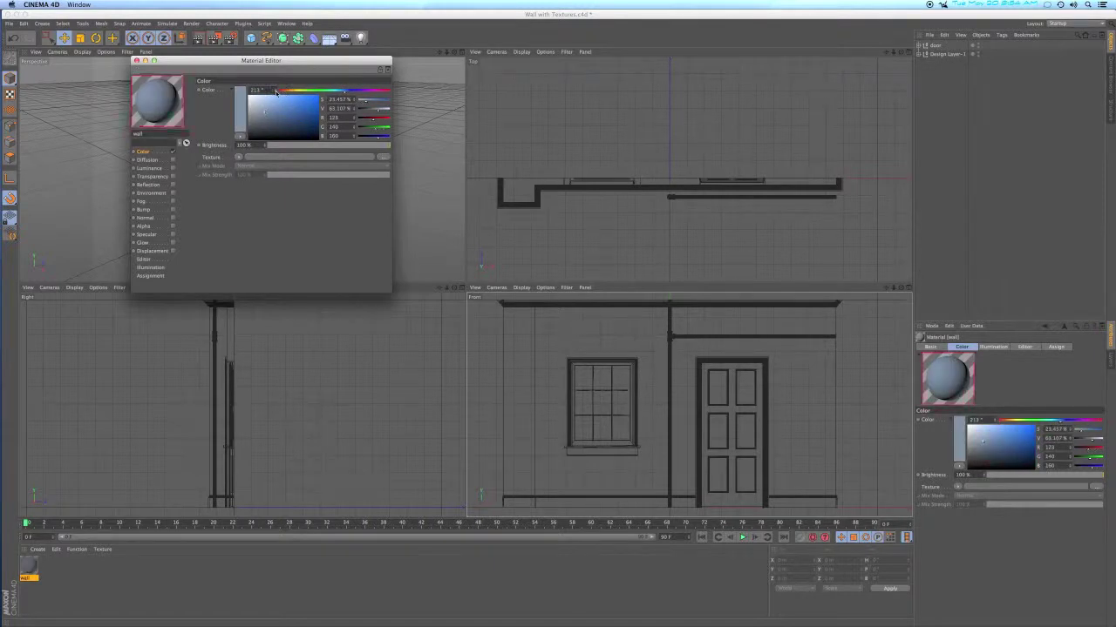
drag(277, 92, 276, 92)
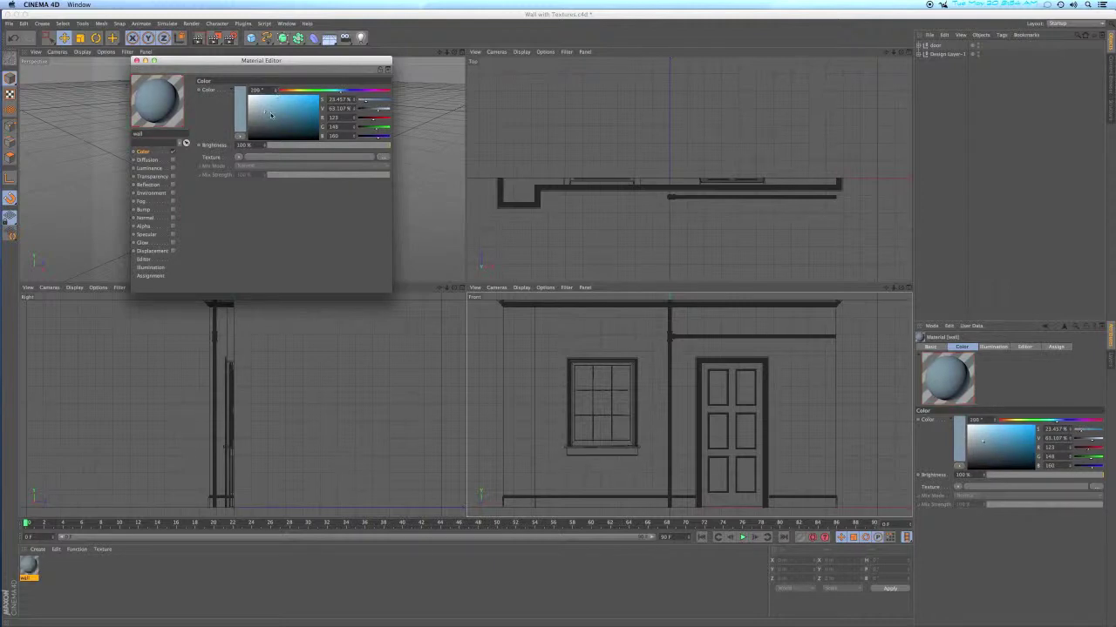
click(271, 114)
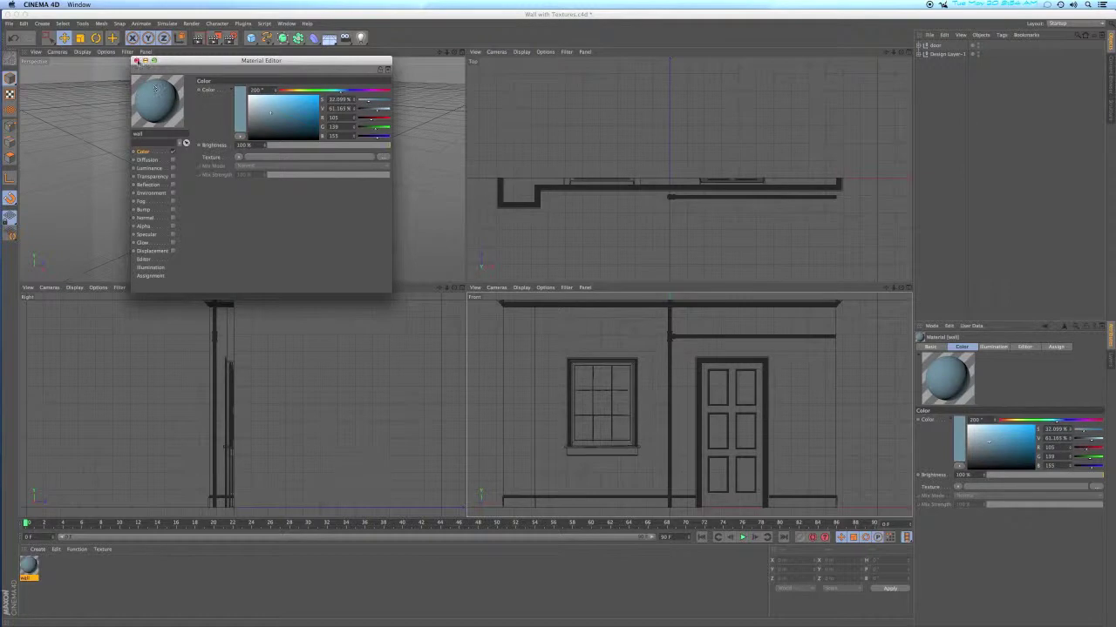
click(136, 60)
drag(33, 577, 497, 302)
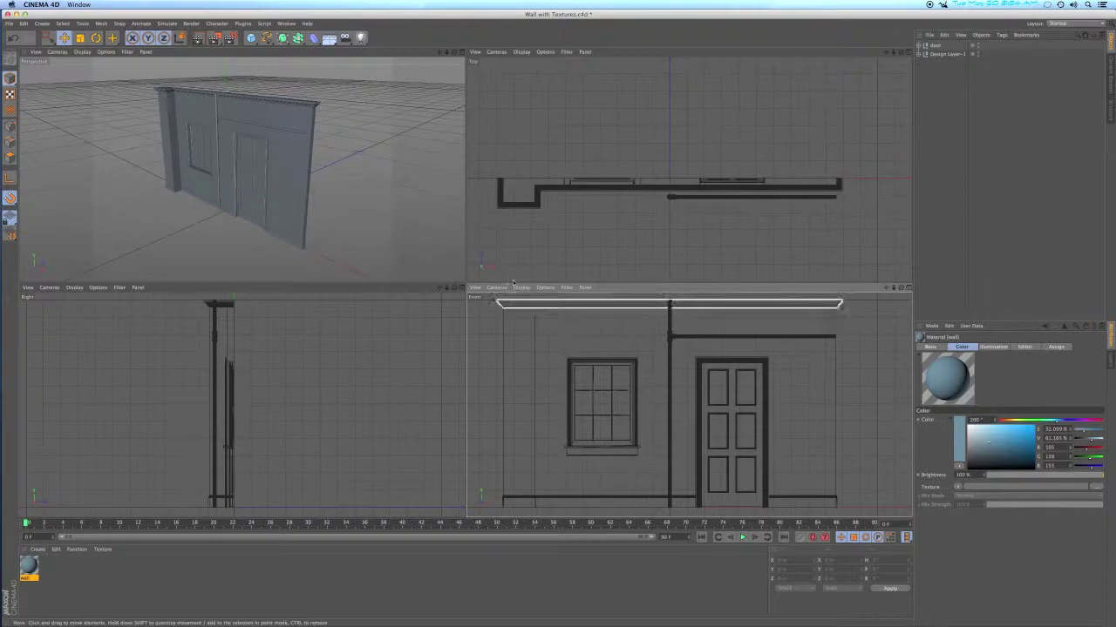
Rename the piece framing the door to 'door-casing'
click(921, 54)
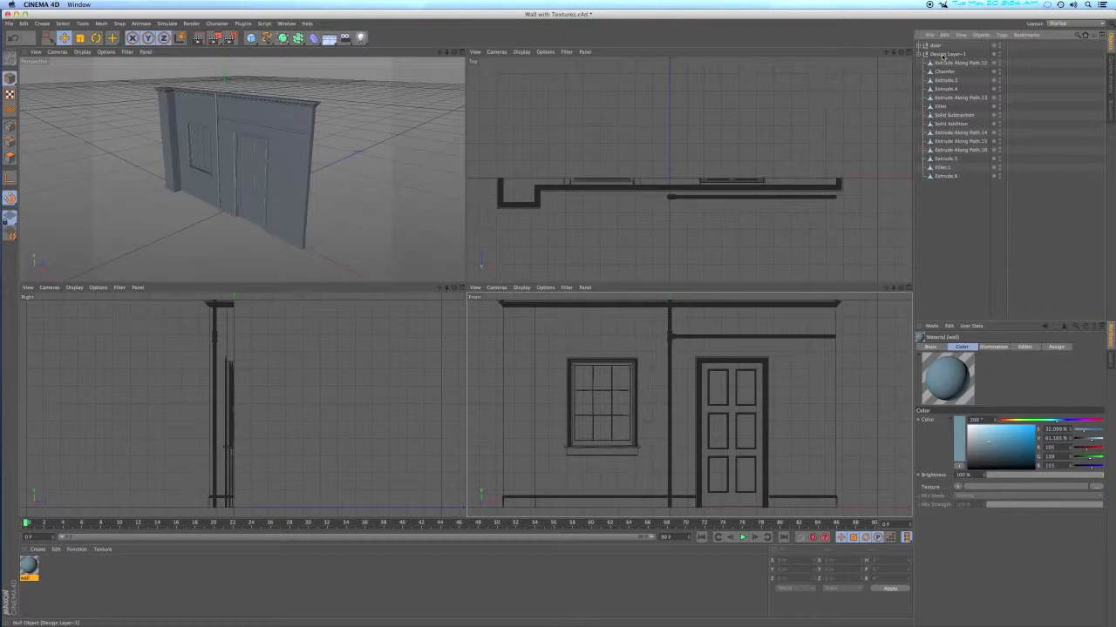
click(946, 54)
click(946, 63)
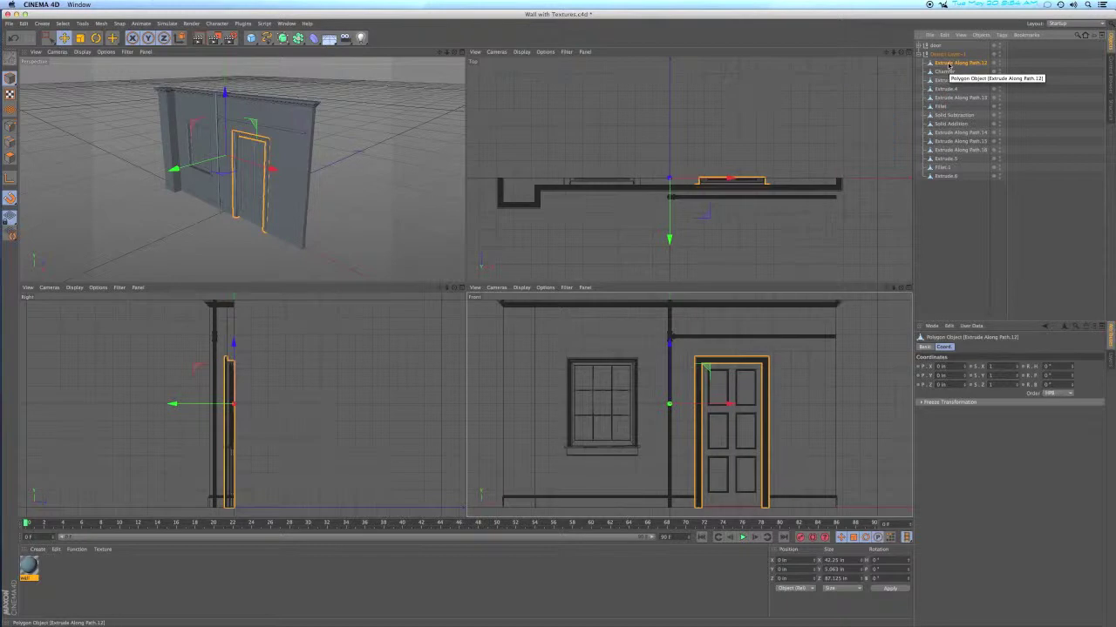
double_click(949, 65)
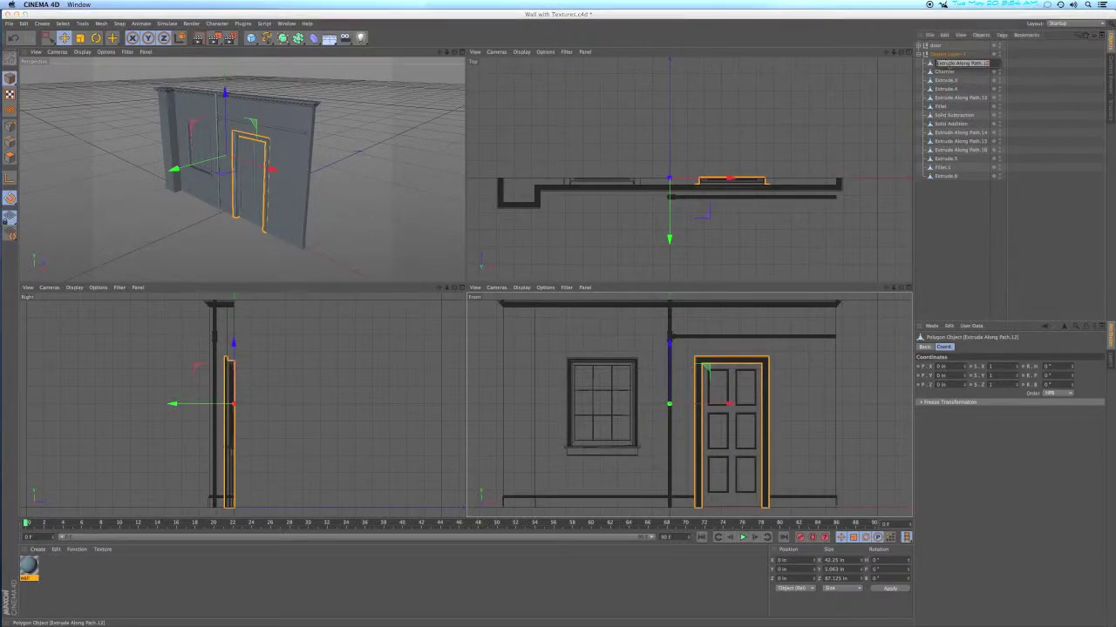
text(door-casing)
key(Return)
Rename the Chamfer object to 'window frame' and the last object to 'horizontal pipe'
click(950, 71)
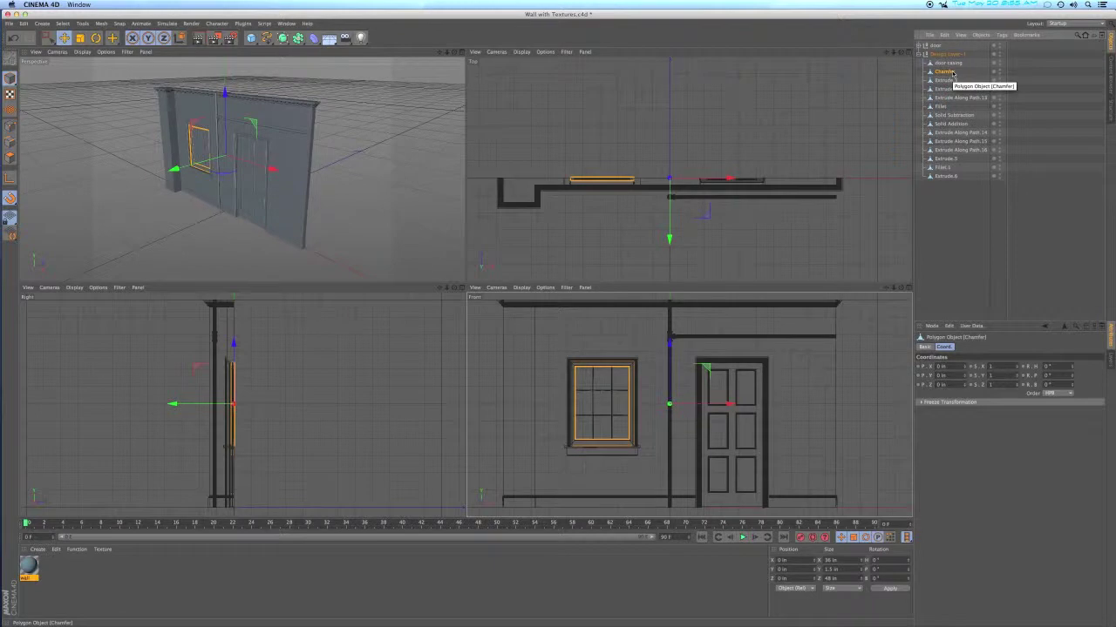
double_click(950, 72)
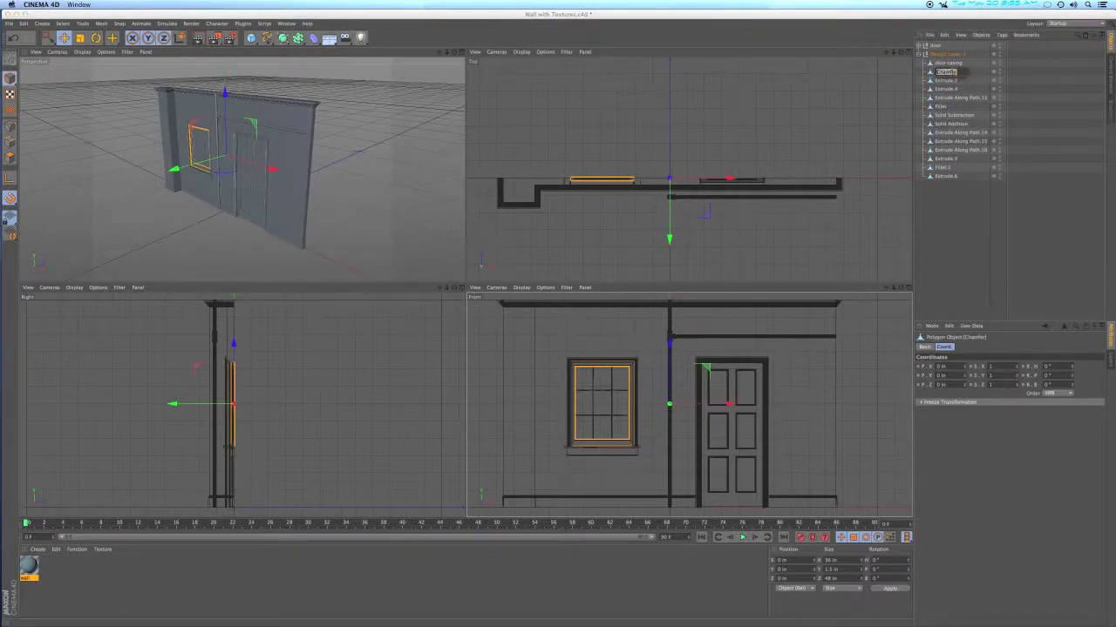
text(window frame)
key(Return)
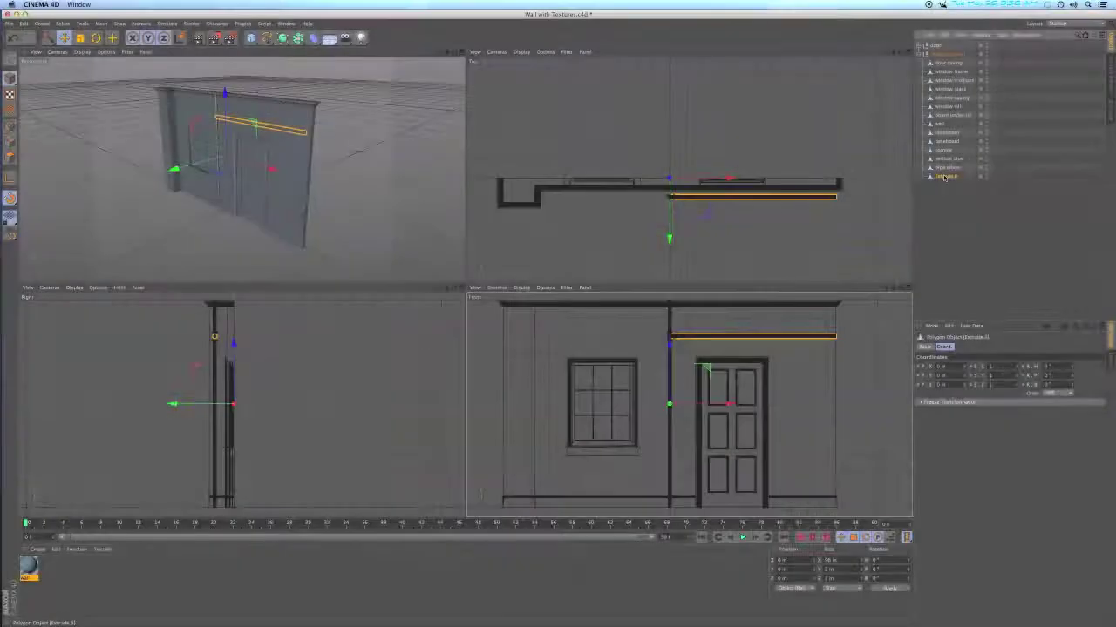
double_click(946, 176)
text(horizontal)
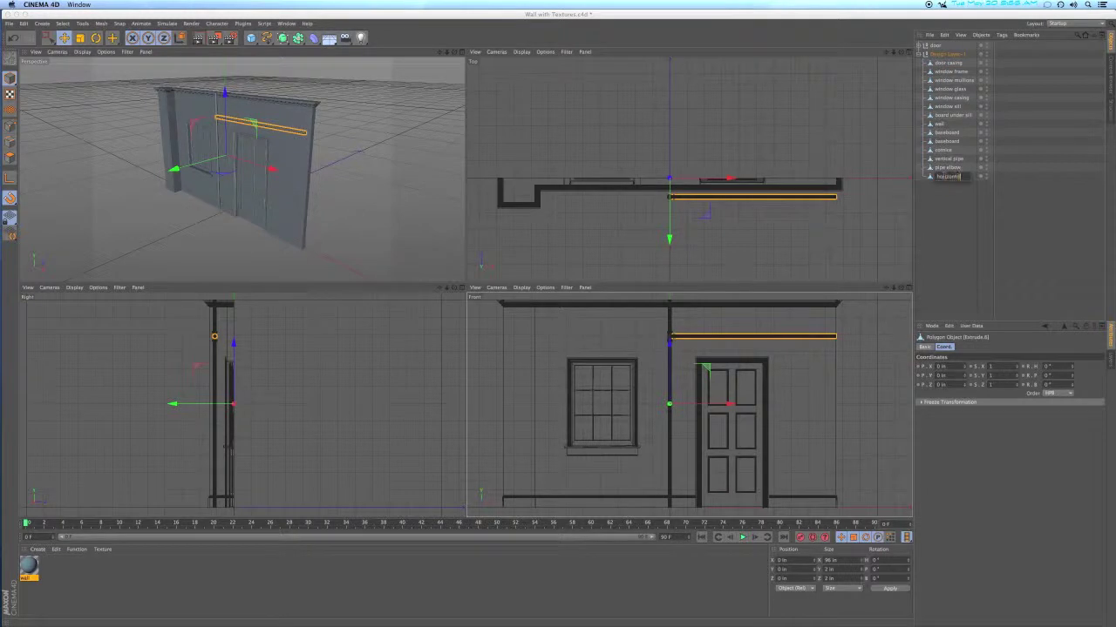
text( pipe)
key(Return)
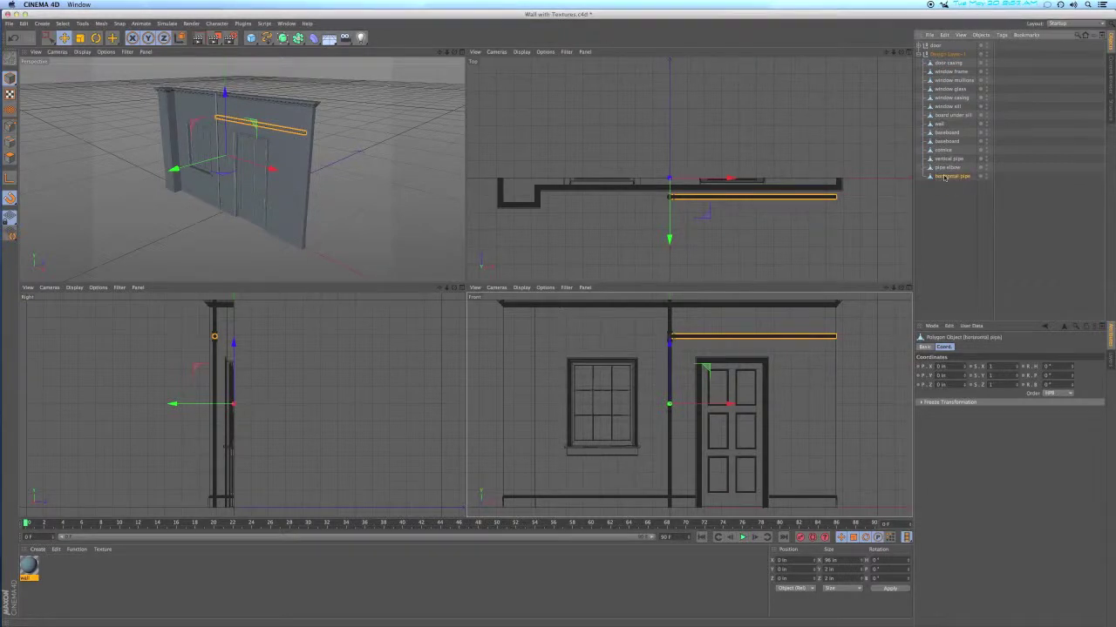
click(944, 54)
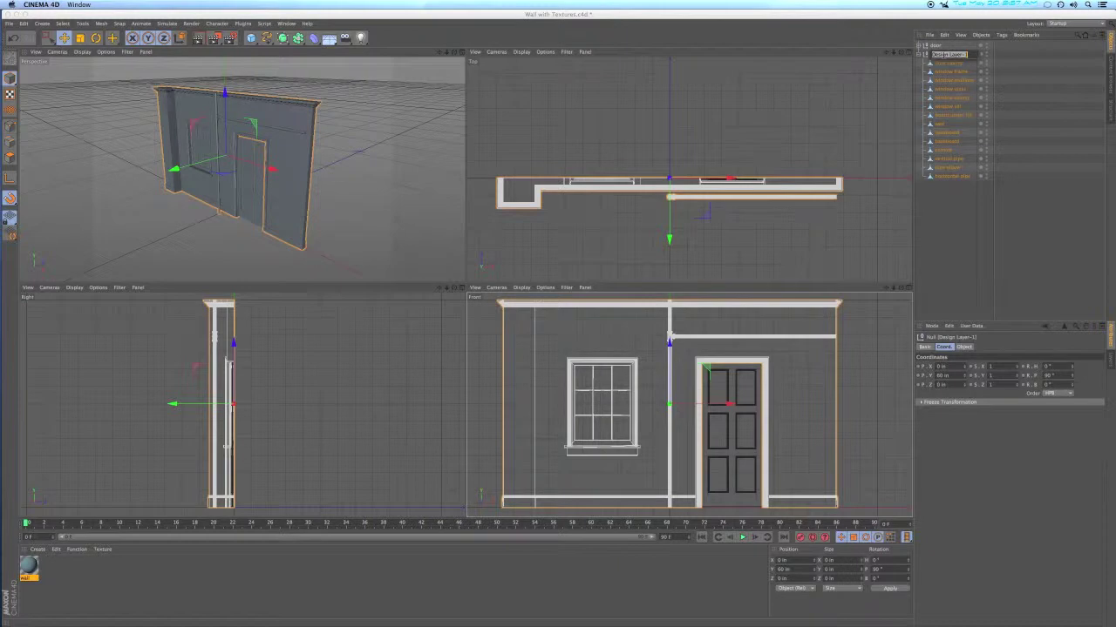
Name the group 'Wall' and add a new Null object
text(Wall)
key(Return)
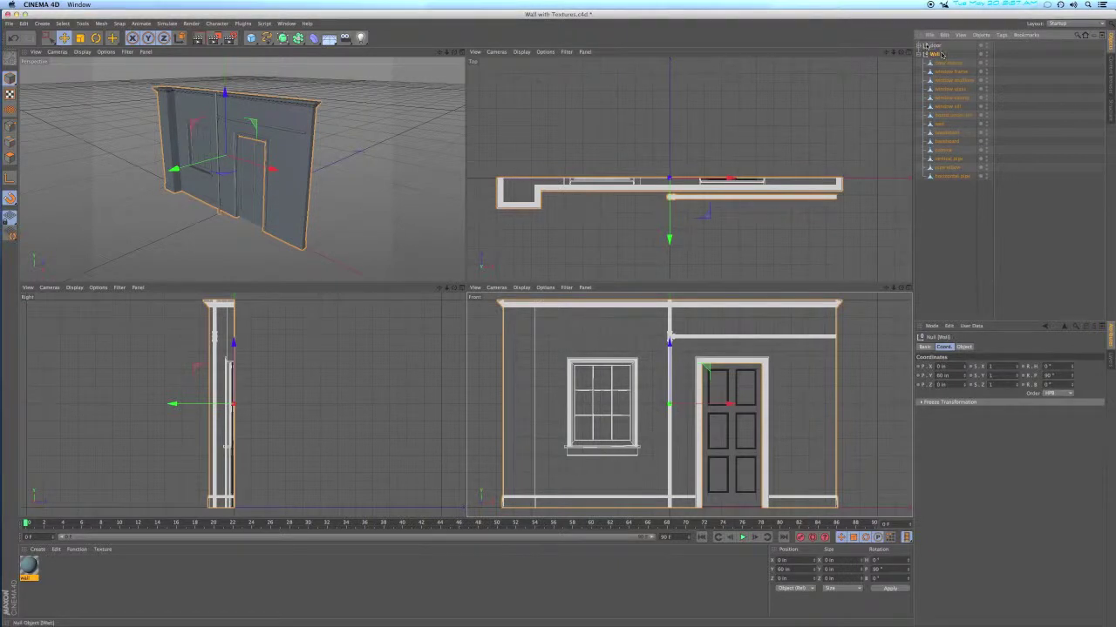
click(939, 55)
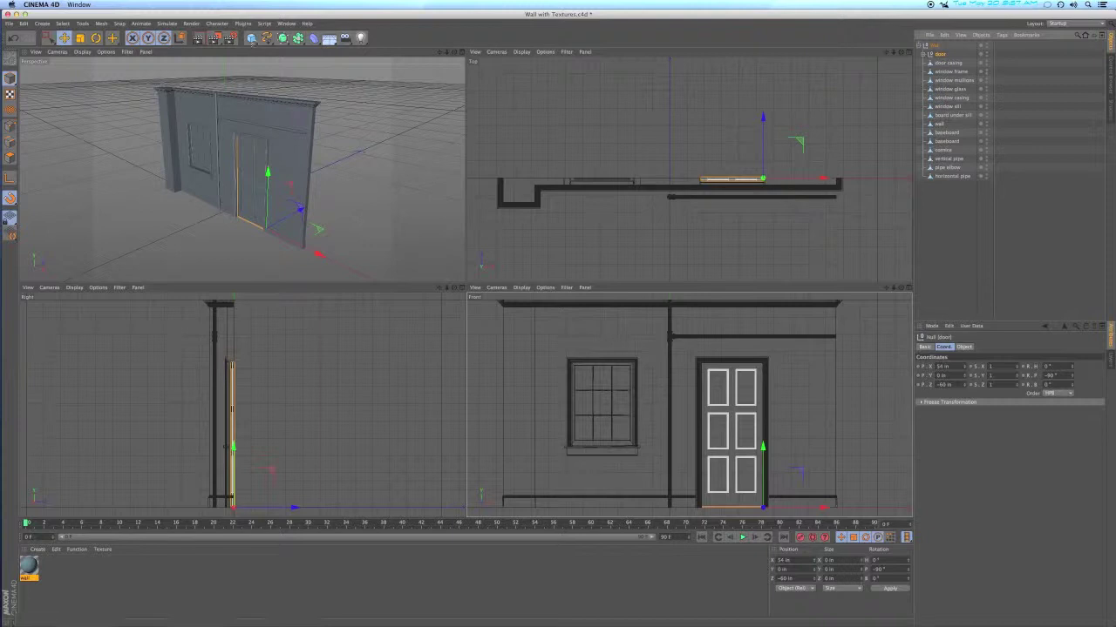
click(251, 38)
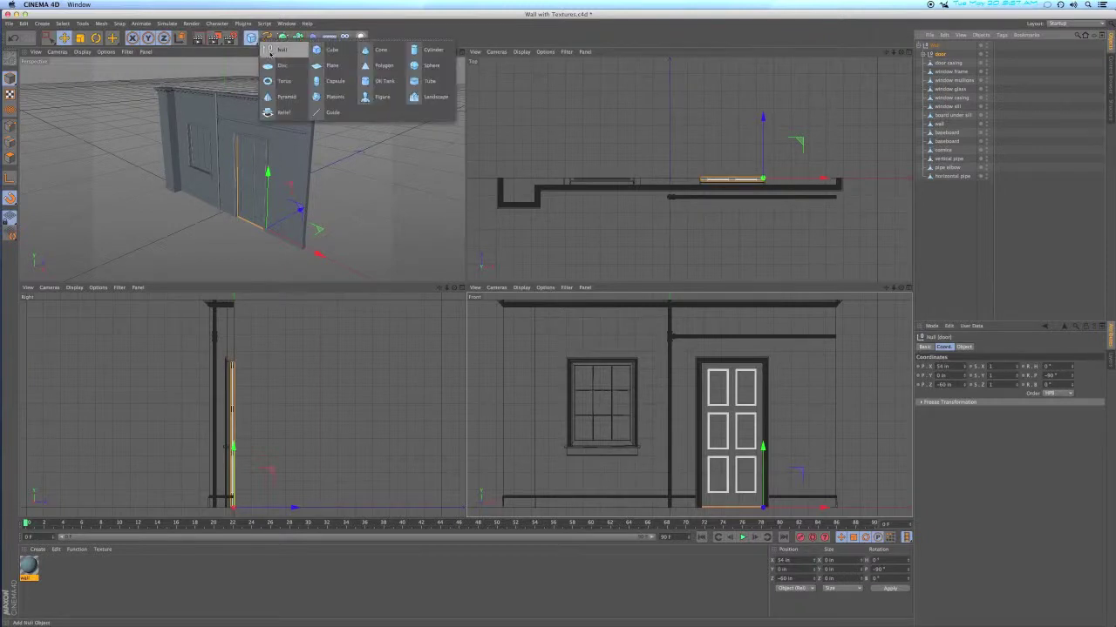
click(275, 49)
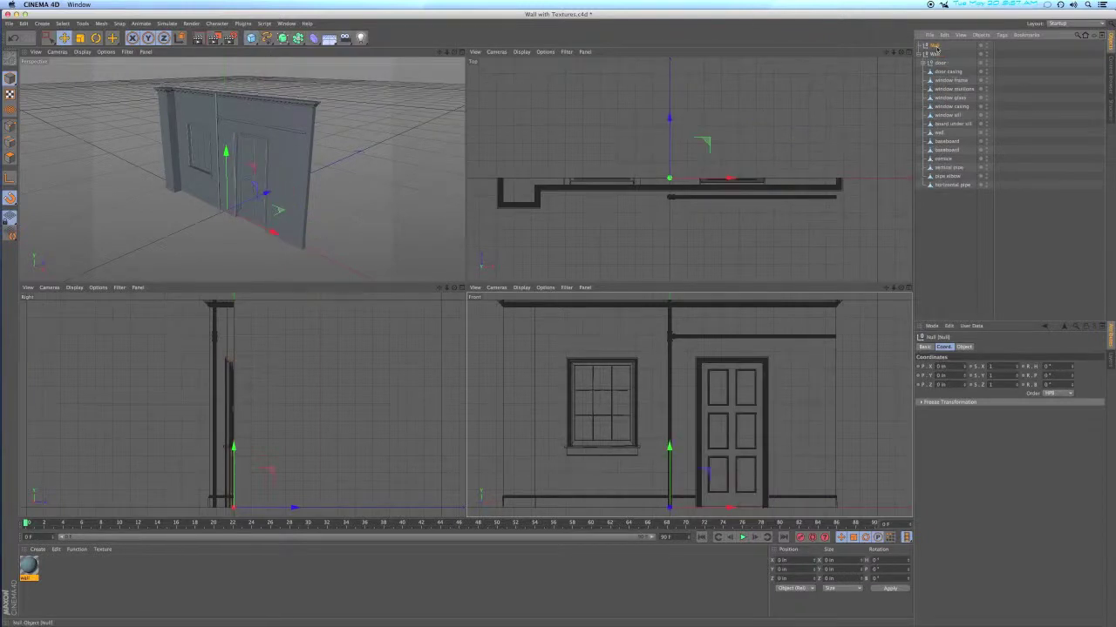
Move the new null inside Wall and rename it 'mouldings'
drag(934, 45, 938, 68)
double_click(939, 64)
text(mou)
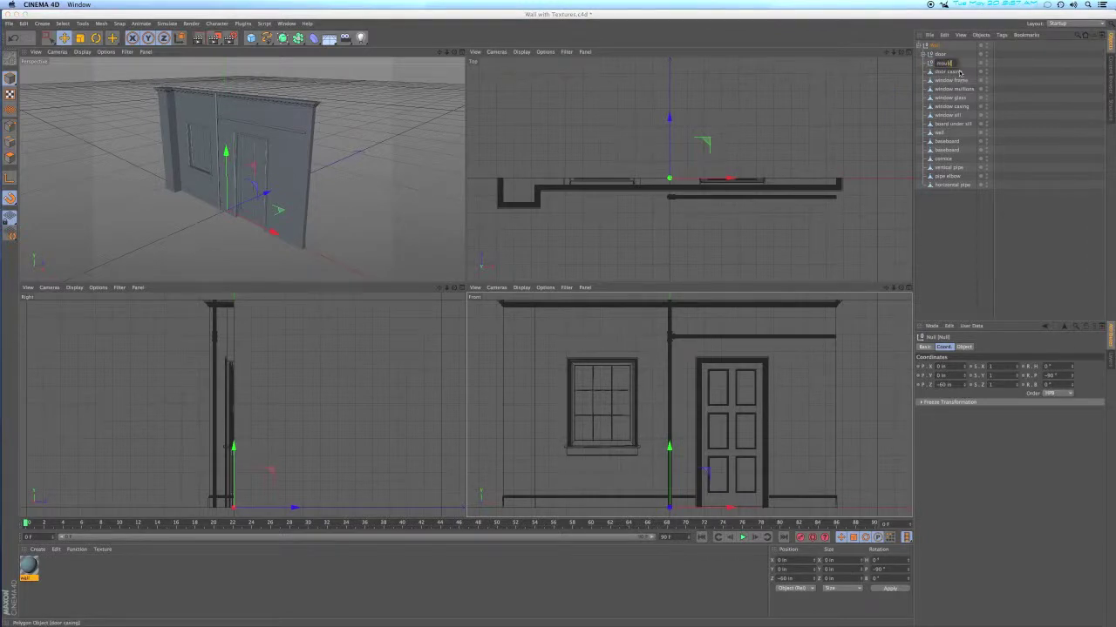
text(ldings)
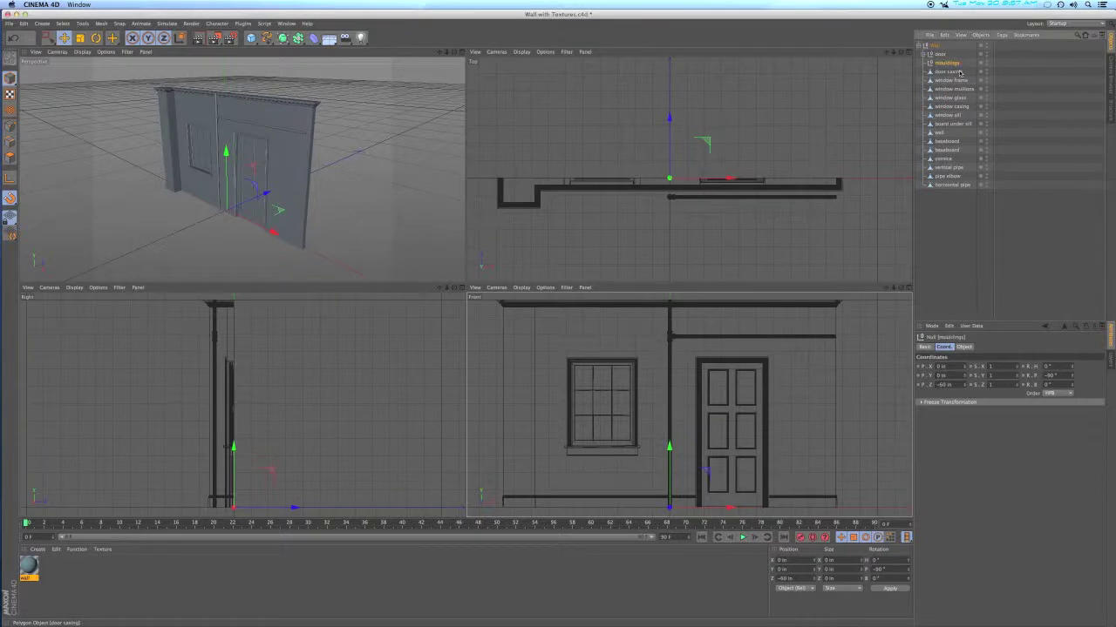
click(958, 72)
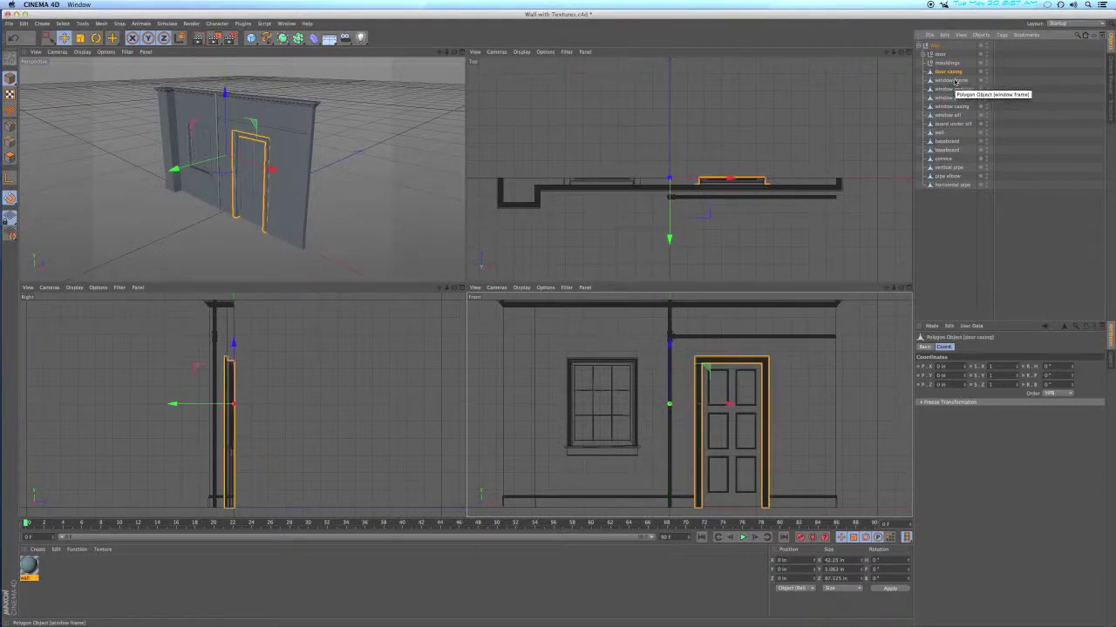
Put door casing, window frame, mullions, casing, sill, board under sill, baseboards and cornice under mouldings
shift+click(951, 89)
shift+click(951, 90)
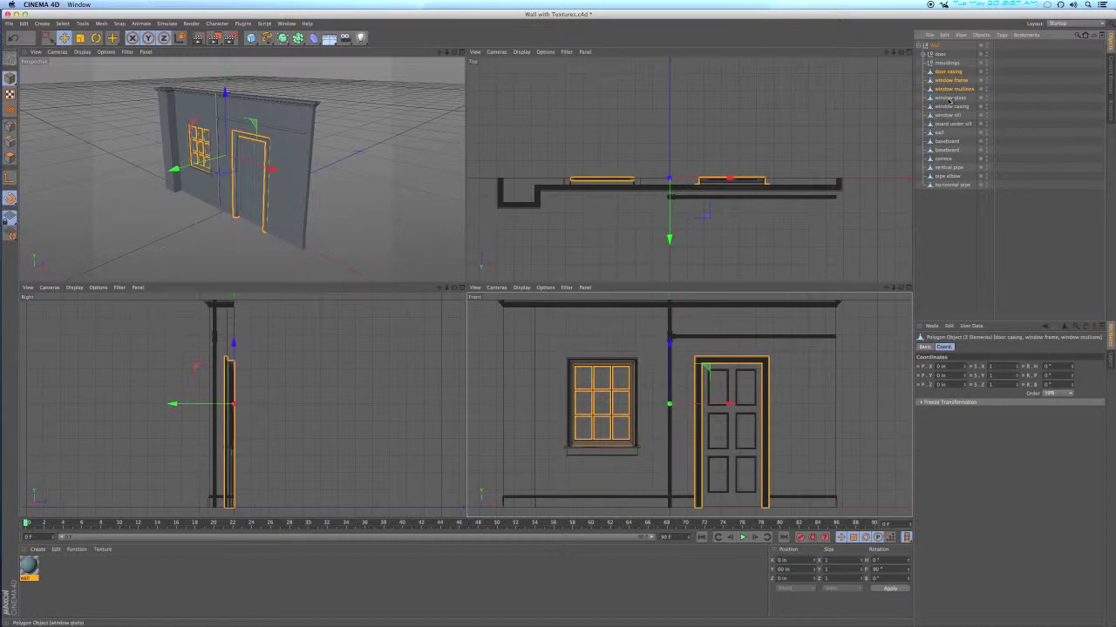
shift+click(948, 106)
shift+click(947, 115)
shift+click(946, 124)
shift+click(945, 142)
shift+click(945, 149)
shift+click(943, 159)
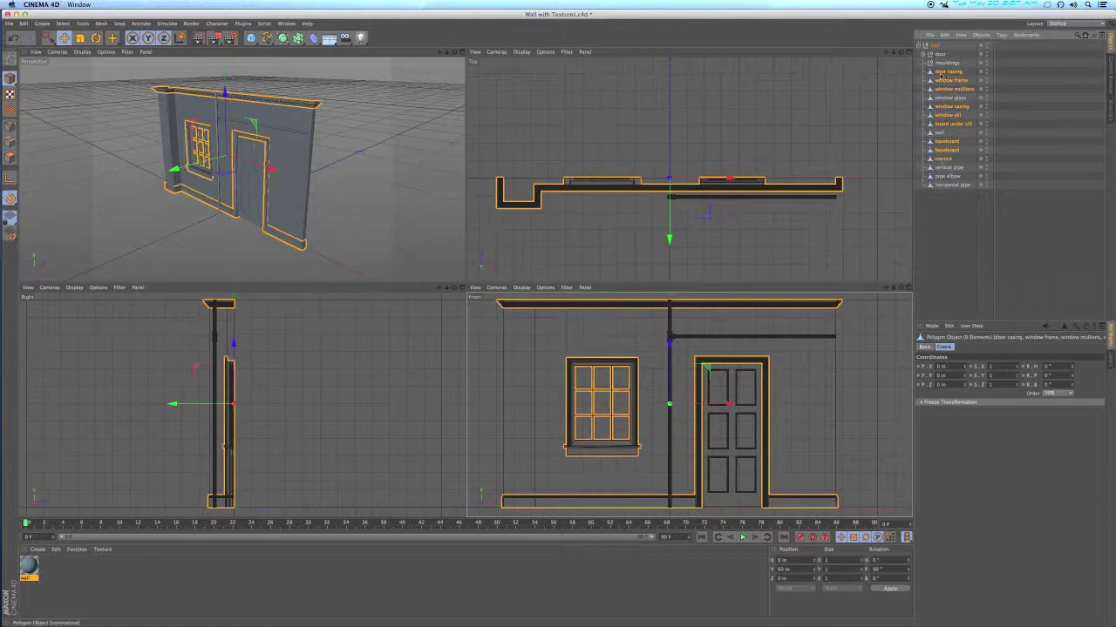
drag(933, 73, 930, 63)
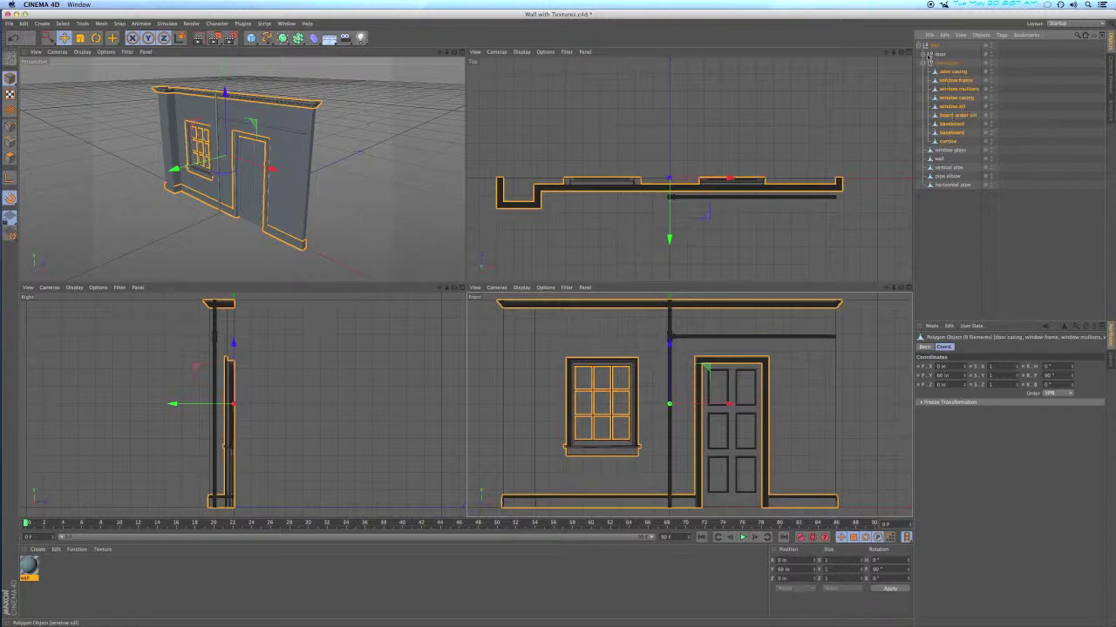
click(922, 63)
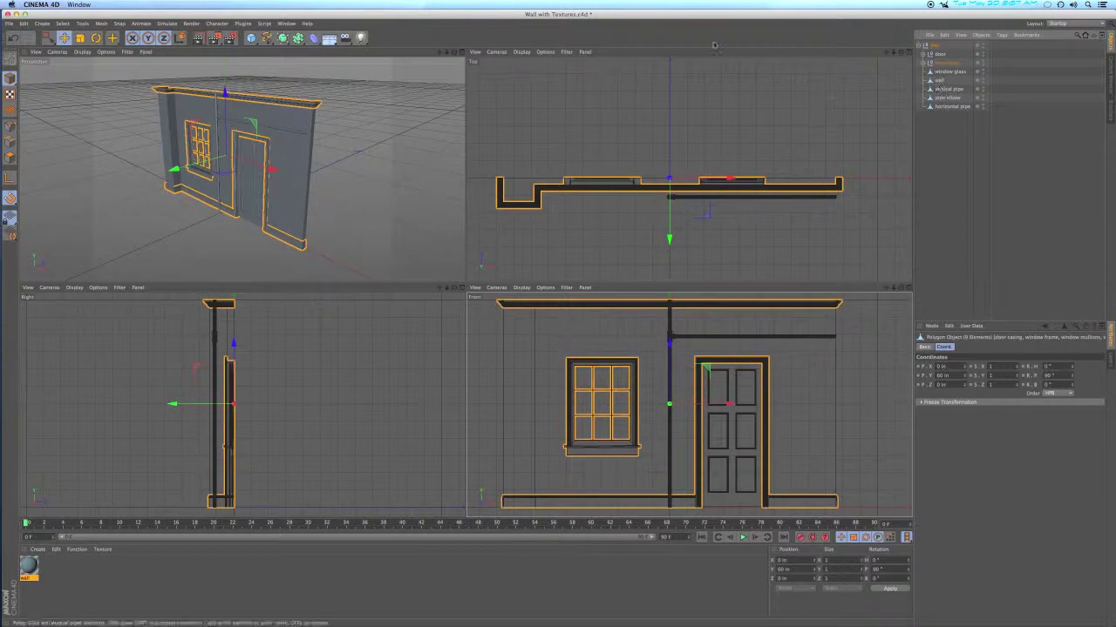
click(251, 38)
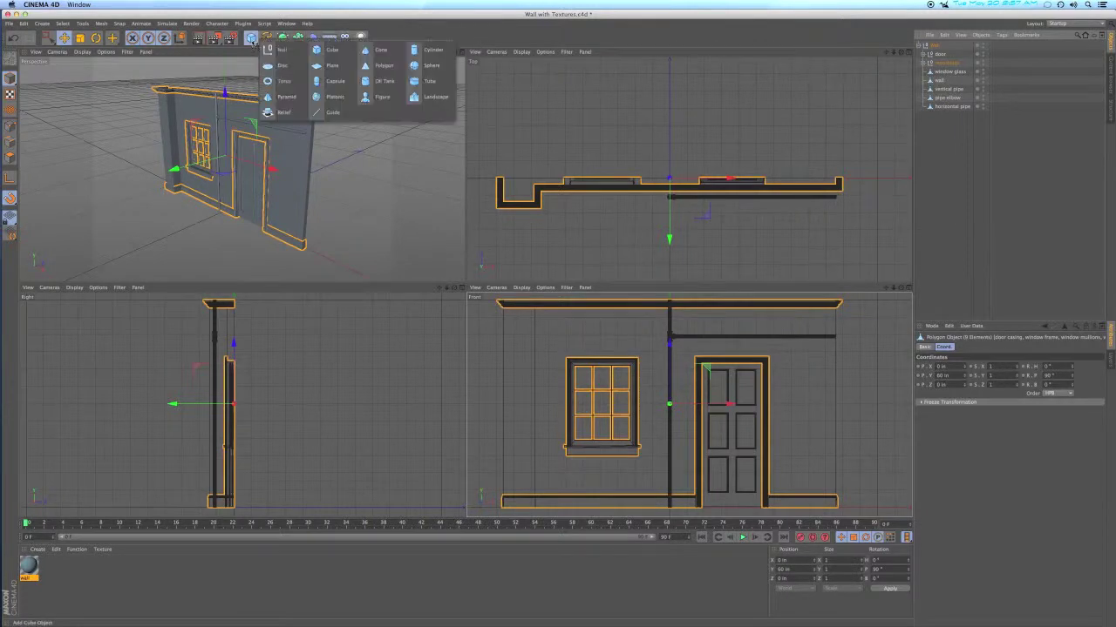
Add a 'pipes' null inside Wall and move the vertical pipe, pipe elbow and horizontal pipe into it
click(279, 50)
drag(931, 45, 933, 95)
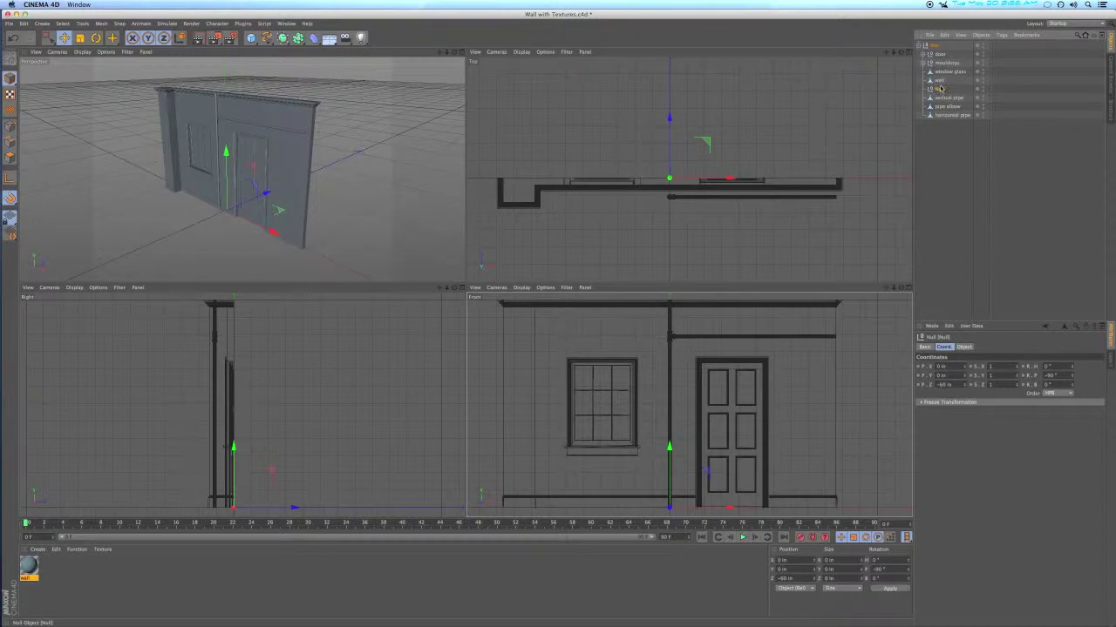
double_click(940, 88)
text(pipes)
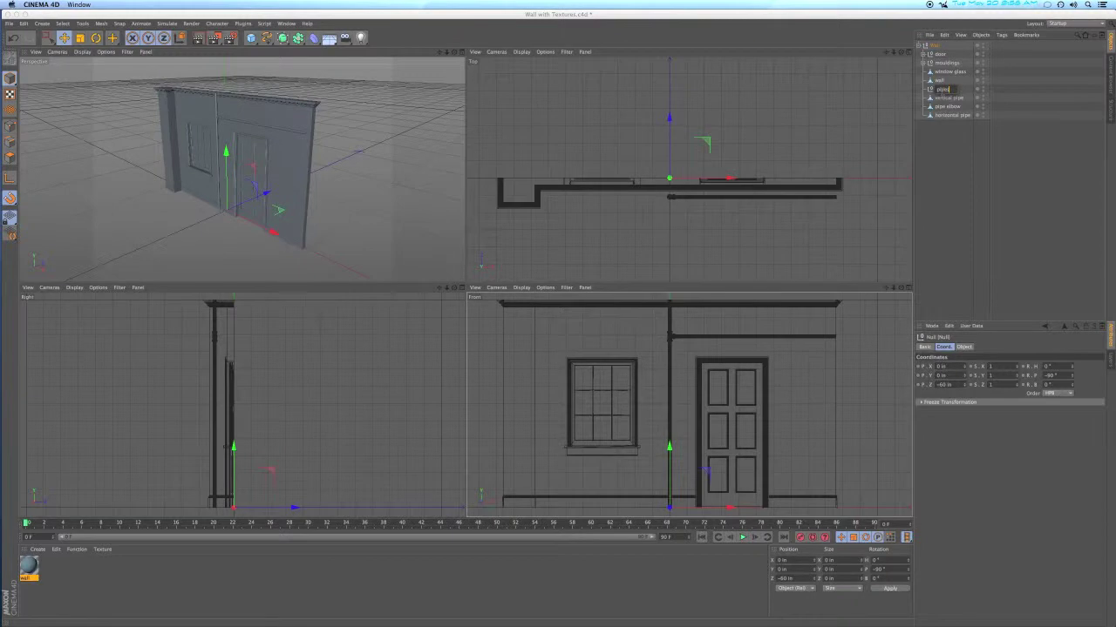
key(Return)
click(948, 97)
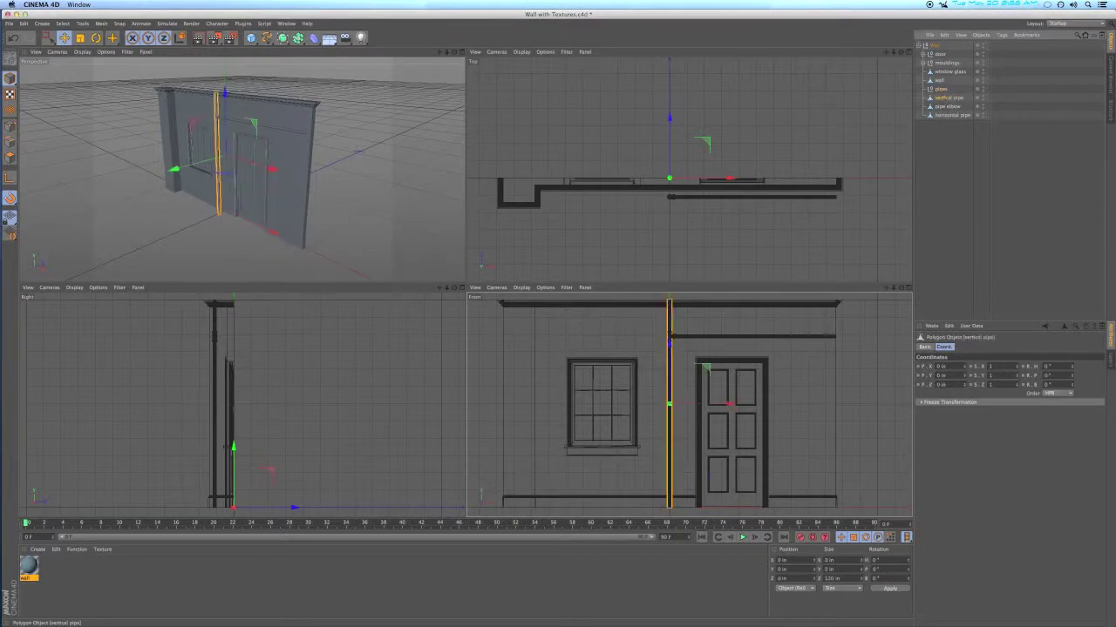
shift+click(943, 114)
drag(930, 99, 938, 91)
click(923, 90)
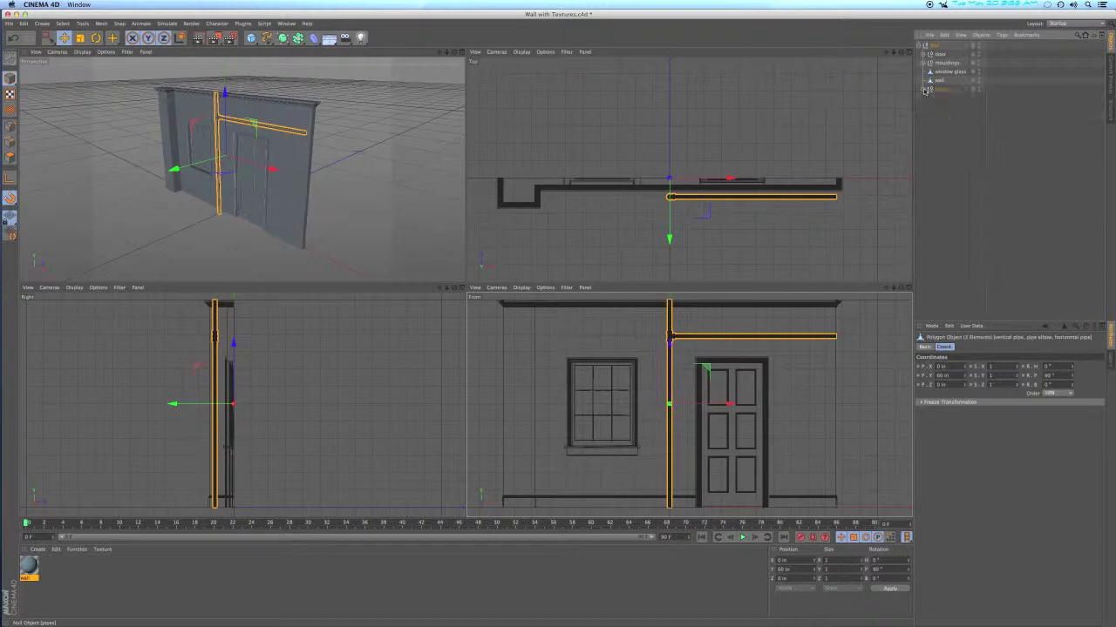
click(945, 93)
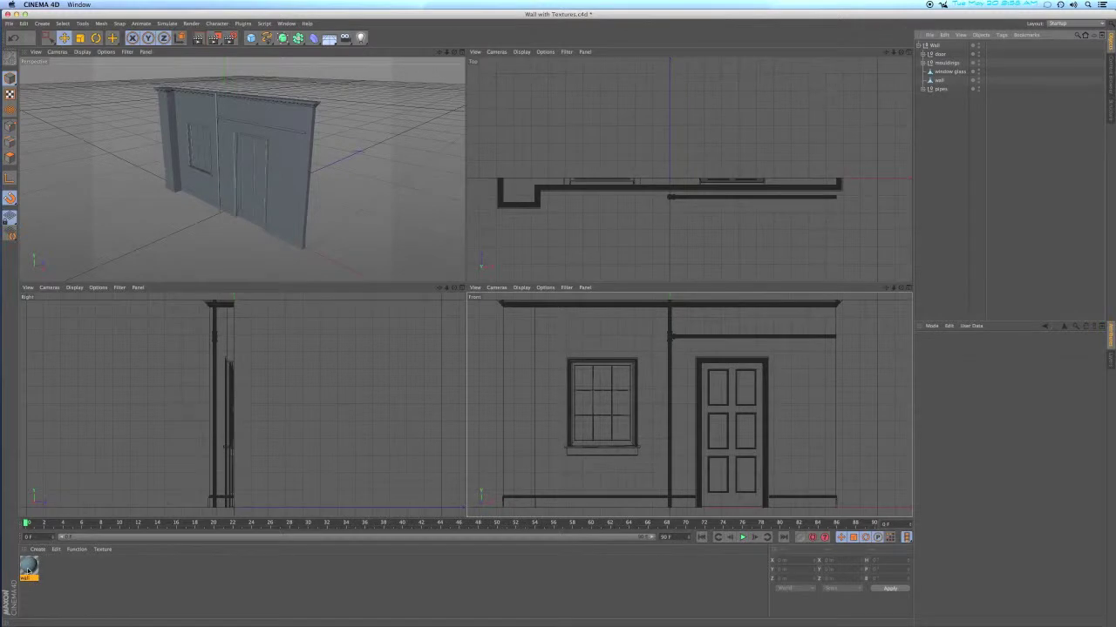
Apply the Wall material to the wall object and create a new material named mouldings
drag(29, 568, 942, 81)
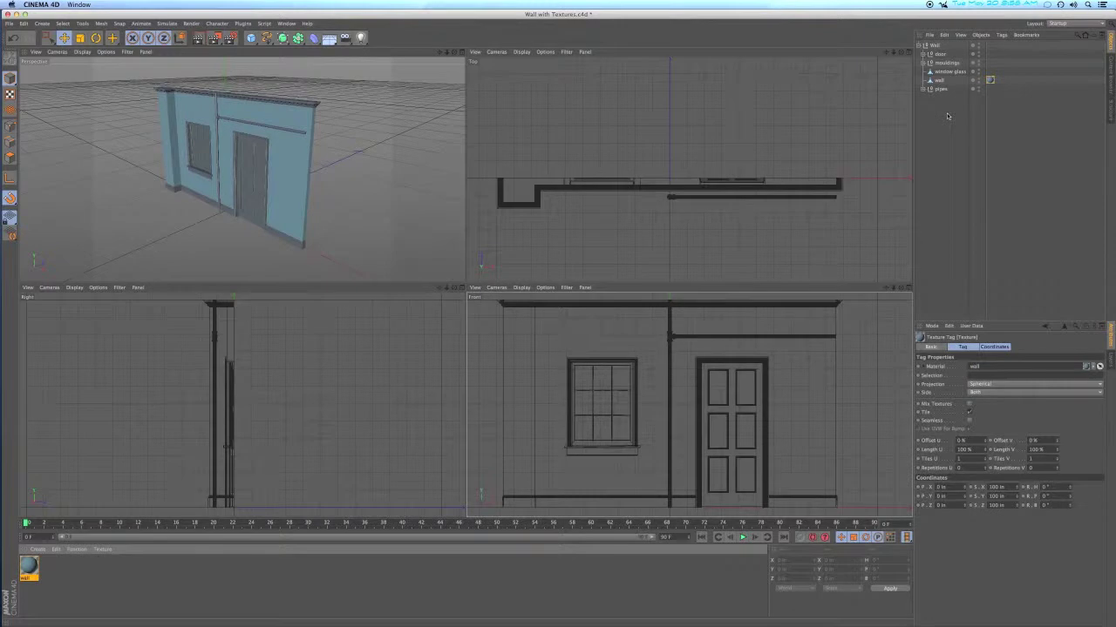
double_click(77, 575)
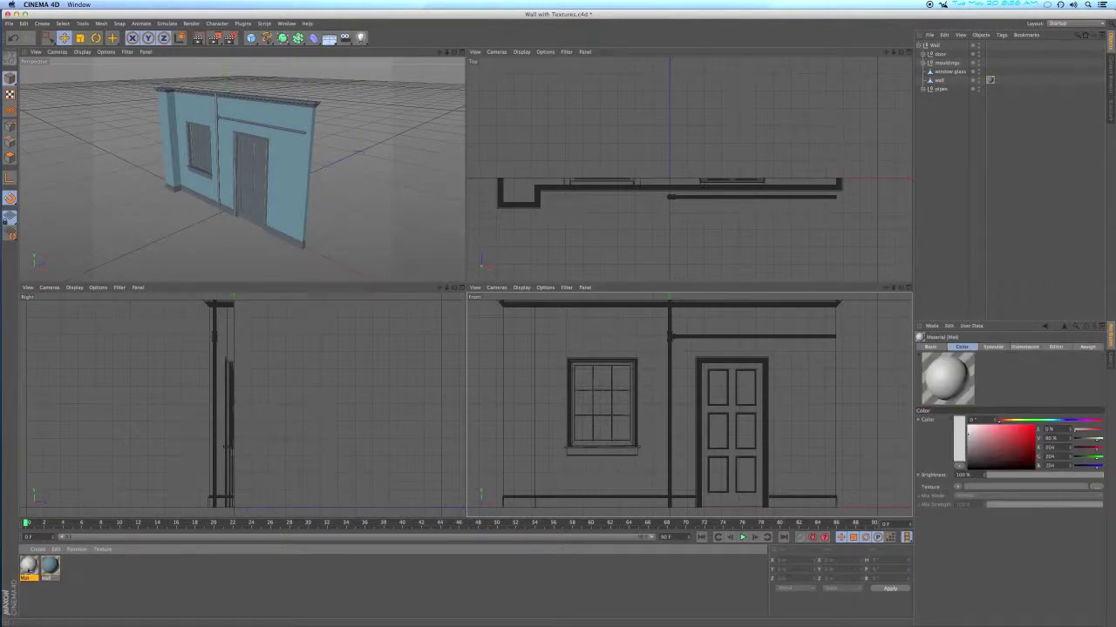
double_click(29, 567)
text(wa)
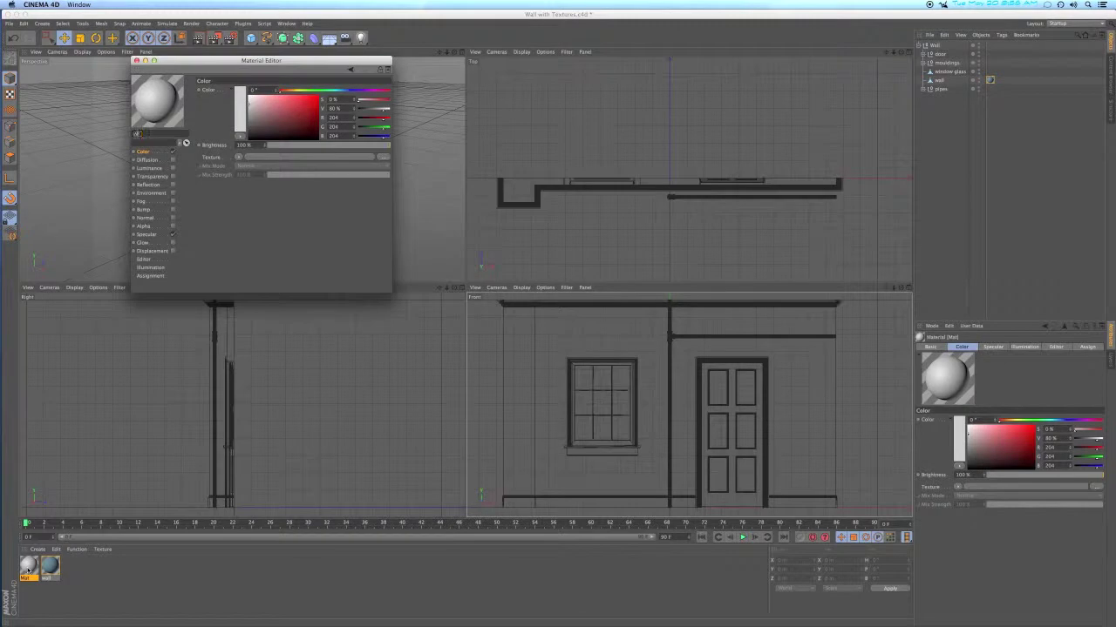
text(uldings)
key(Return)
Raise the mouldings material's specular height to 50% with width 29%
click(146, 234)
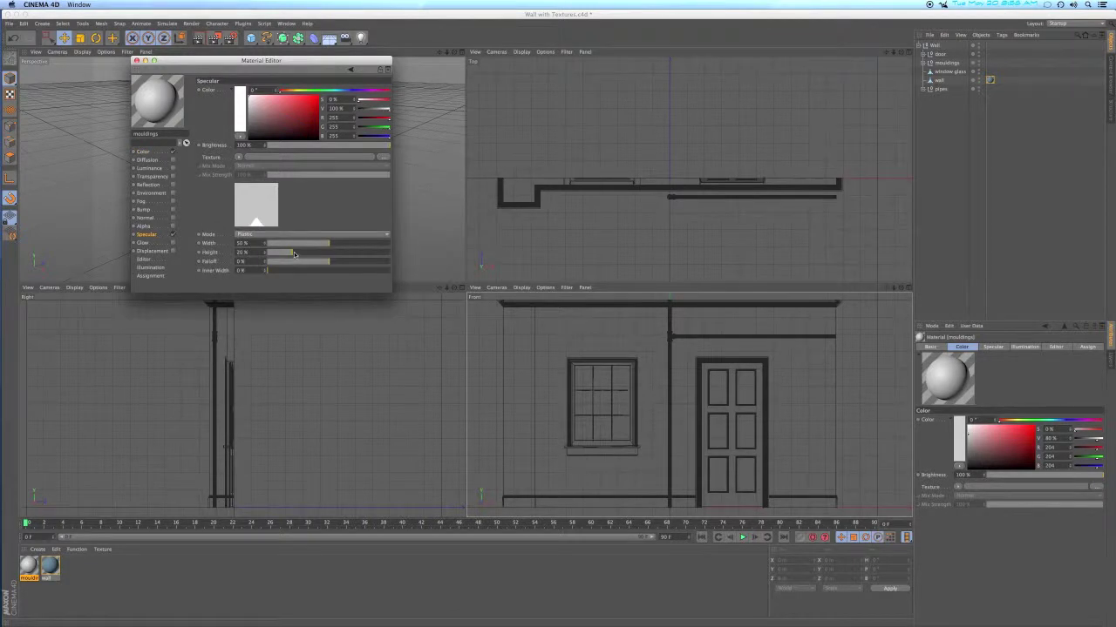
mouse_move(293, 254)
mouse_down()
mouse_move(330, 254)
mouse_move(301, 244)
mouse_up()
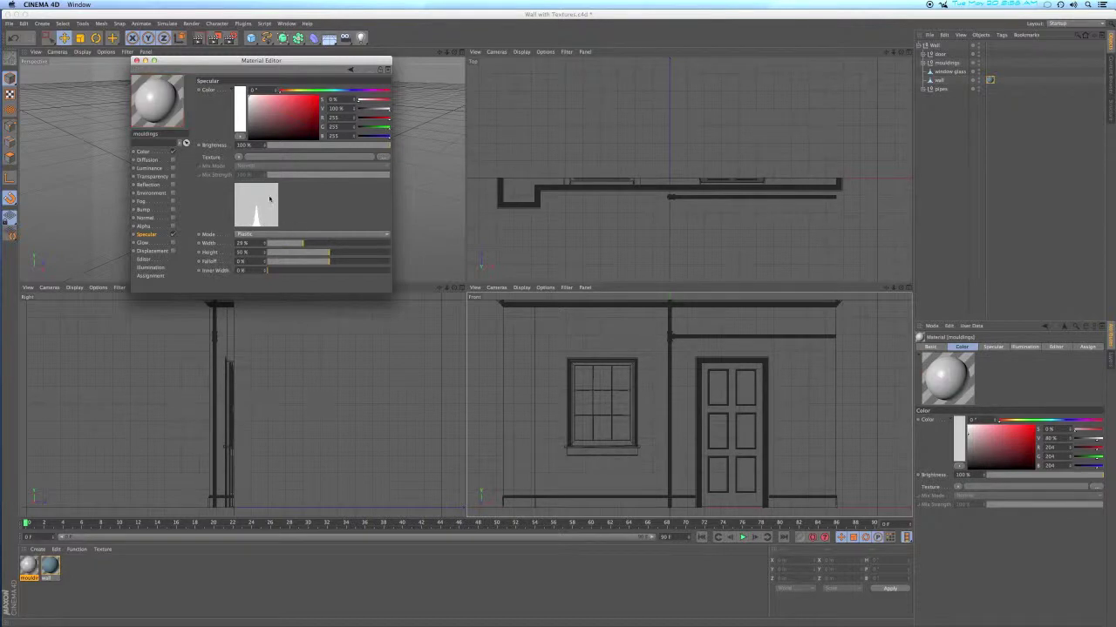
click(137, 61)
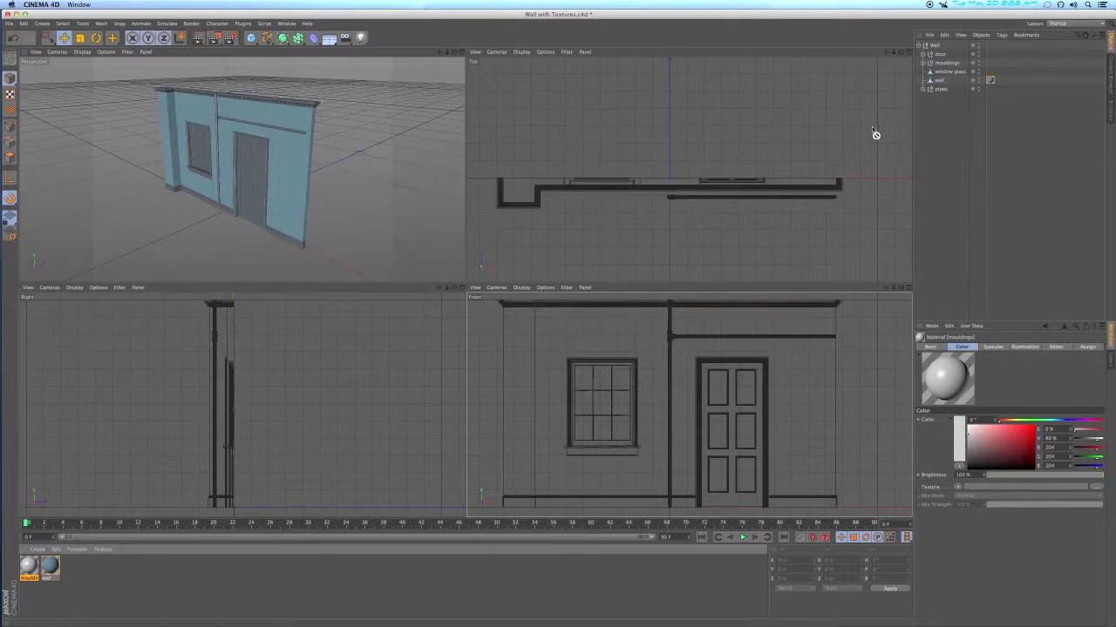
Apply the mouldings material to the mouldings group and create a new material named 'window glass'
drag(951, 69, 946, 64)
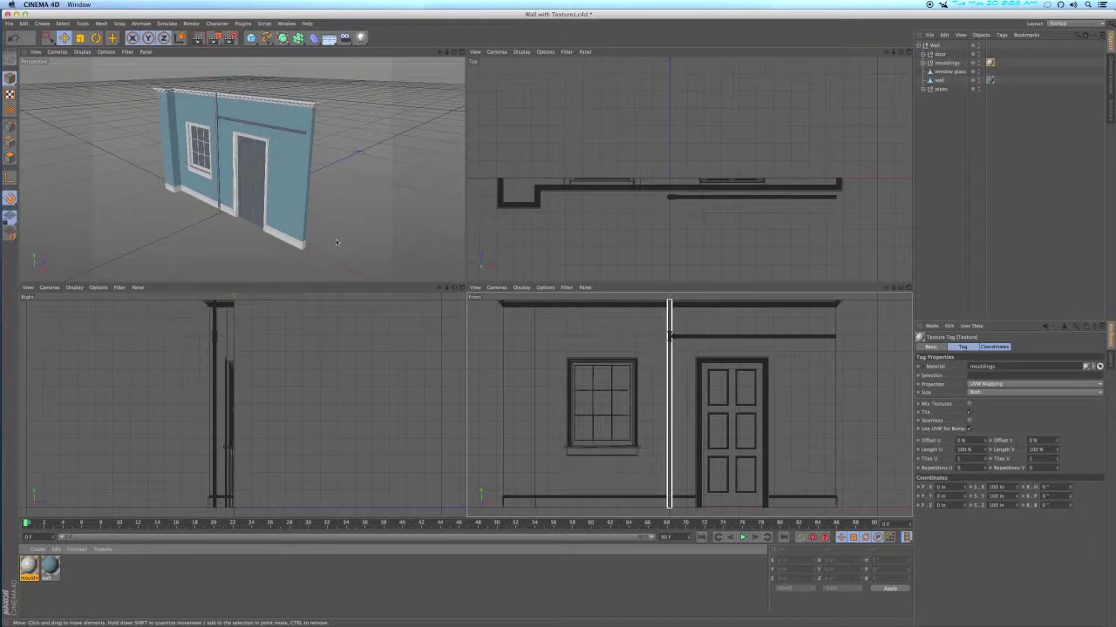
double_click(83, 581)
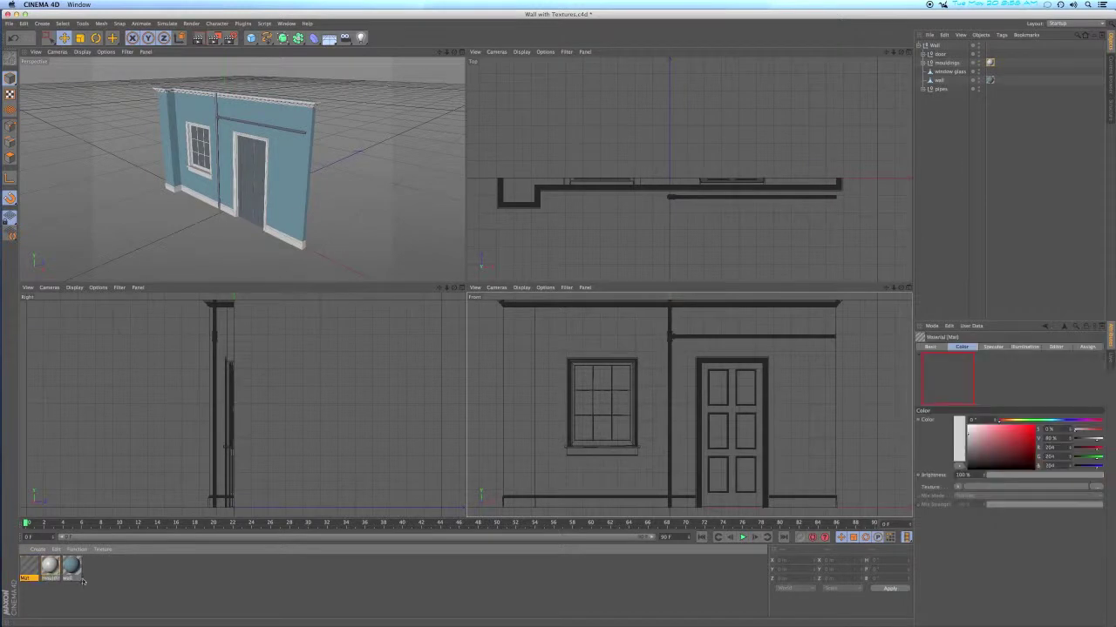
double_click(28, 567)
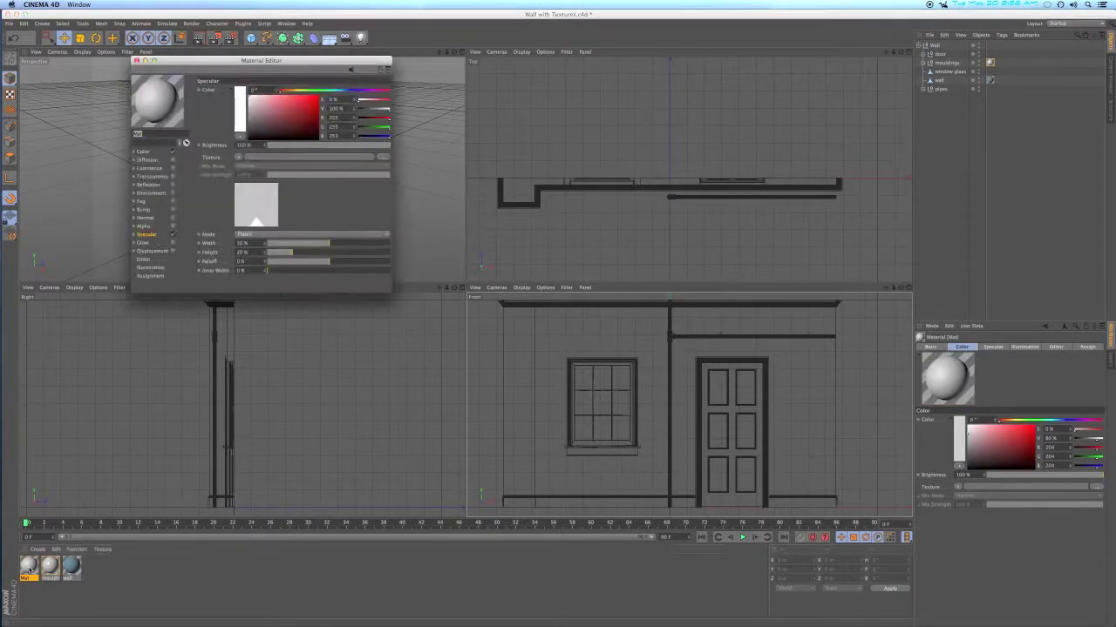
text(window glass)
key(Return)
Give the window glass material no specular and transparency at 90% brightness
click(173, 234)
click(172, 176)
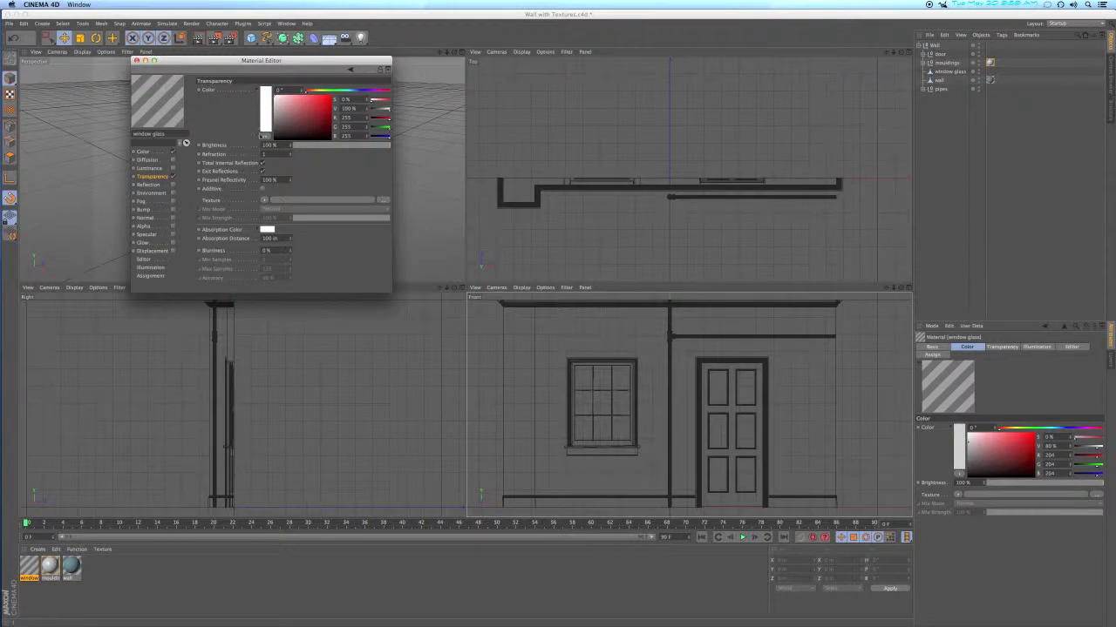
click(270, 145)
text(90)
key(Return)
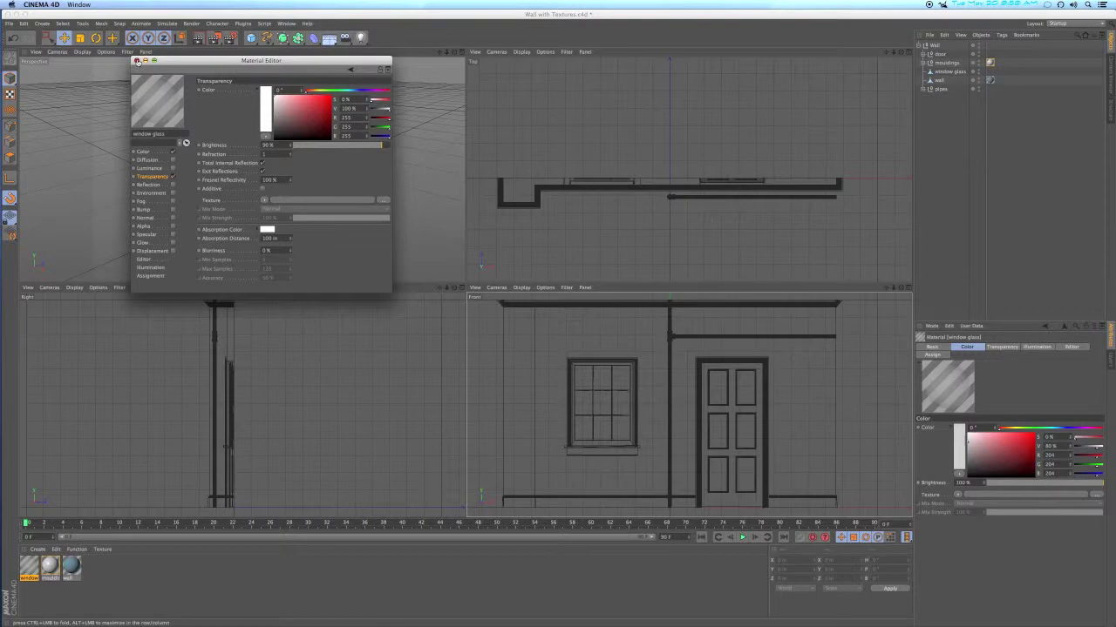
click(137, 61)
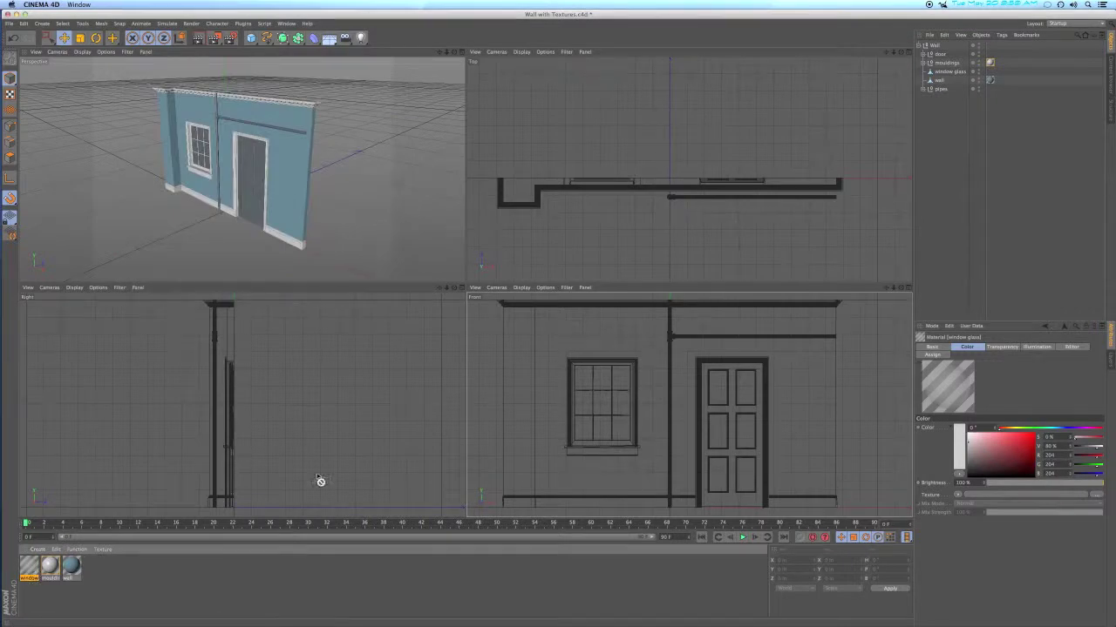
drag(957, 72, 953, 73)
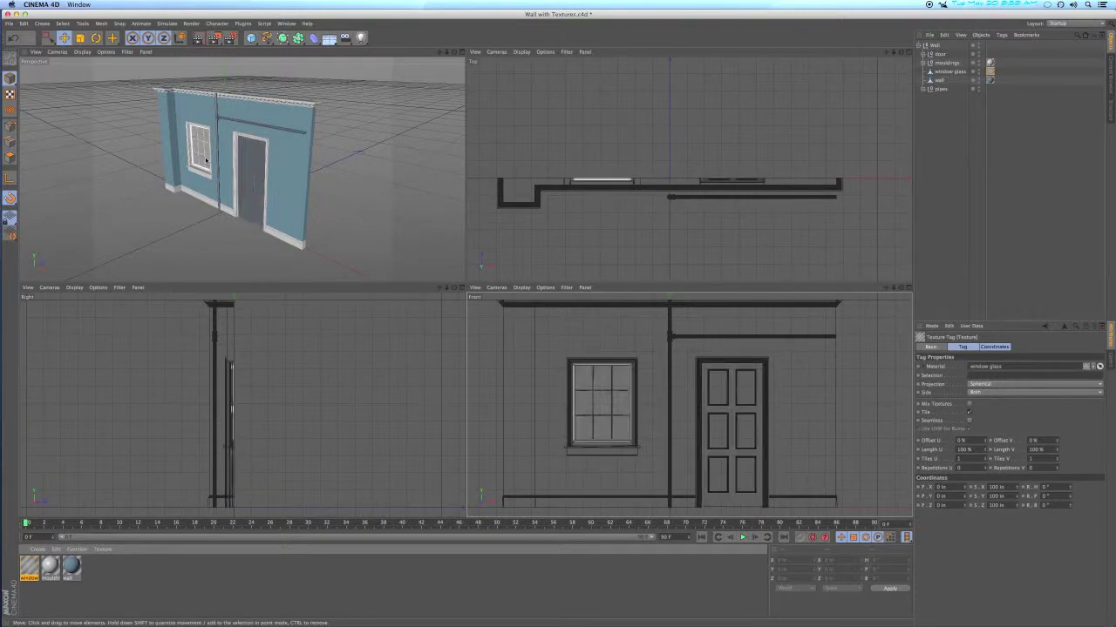
scroll(205, 160, up, 3)
scroll(205, 160, up, 8)
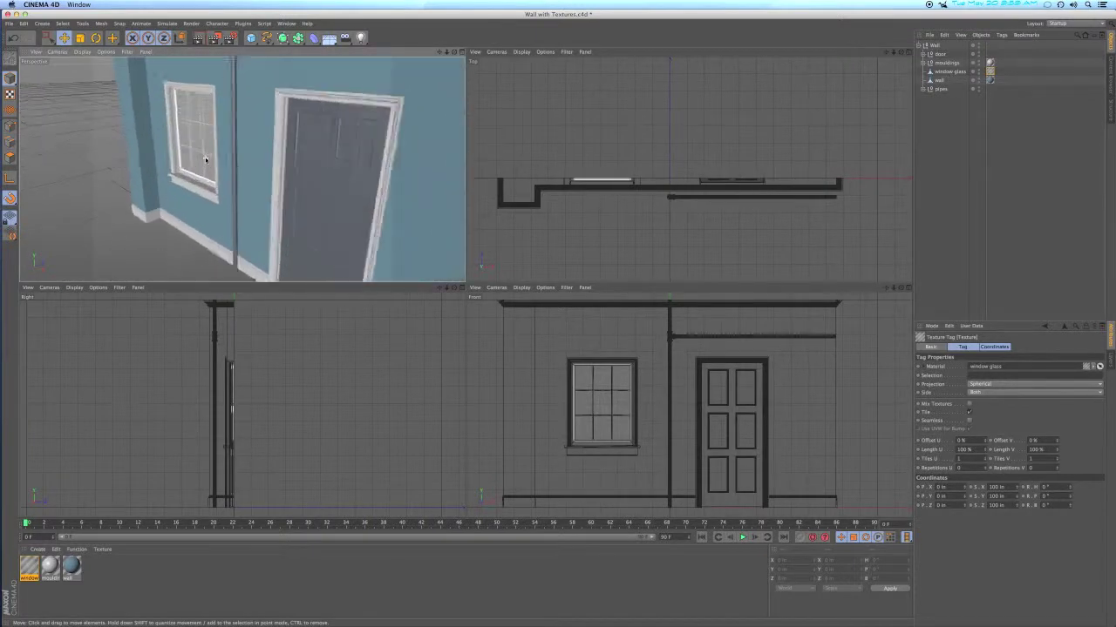
scroll(205, 161, up, 2)
alt+drag(203, 162, 247, 143)
click(248, 145)
scroll(248, 144, down, 8)
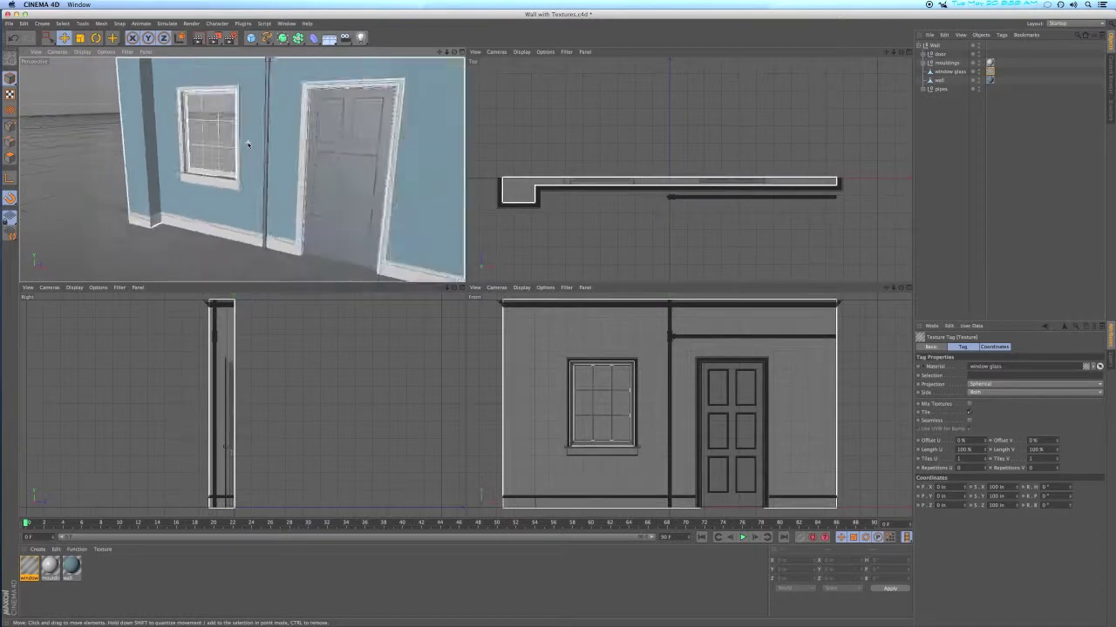
alt+drag(264, 133, 203, 170)
click(185, 314)
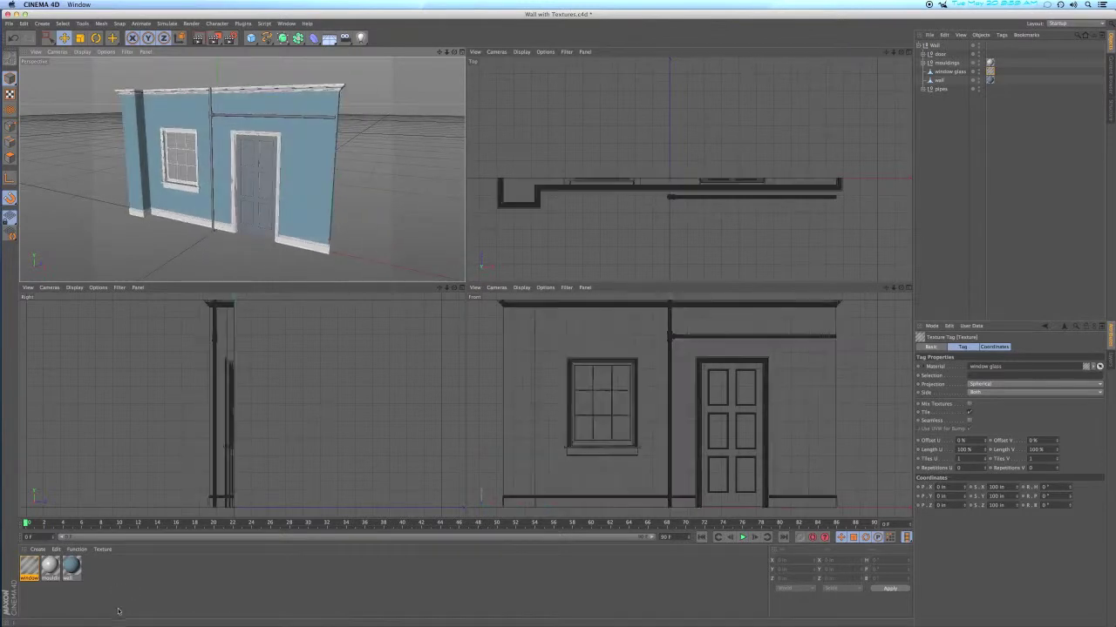
click(210, 230)
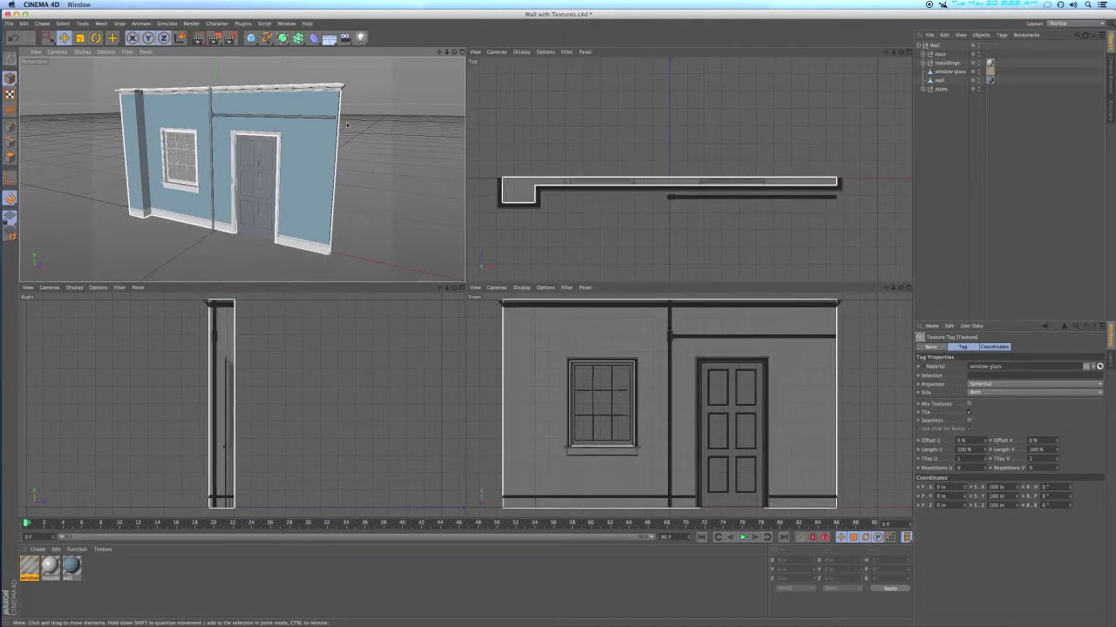
click(392, 93)
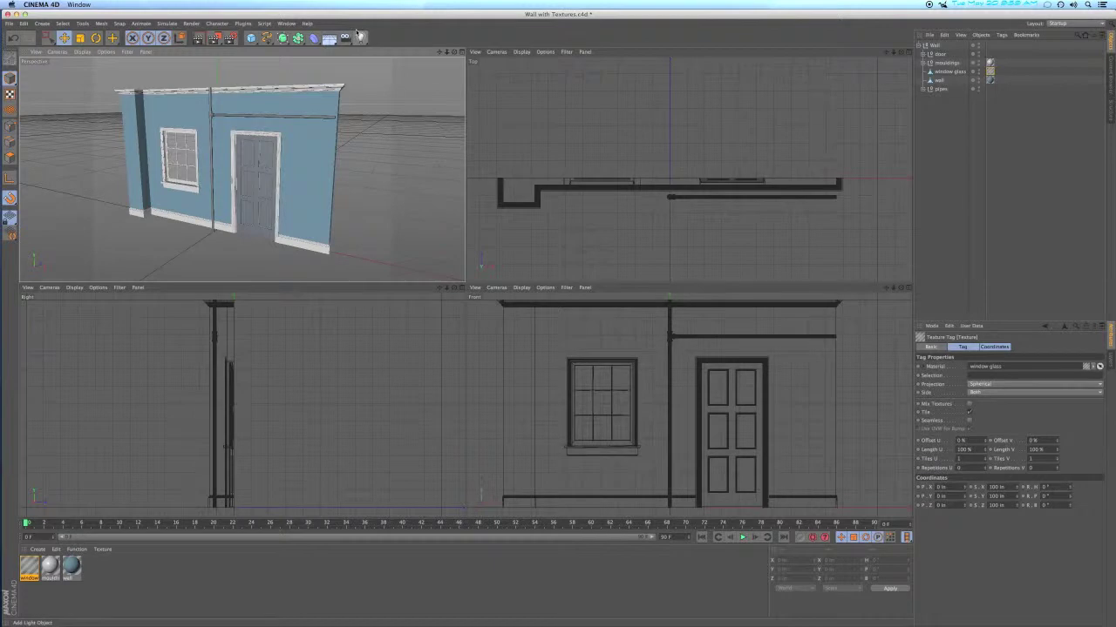
Open the Content Browser and browse to the Visualize > Materials > Metal presets
click(289, 24)
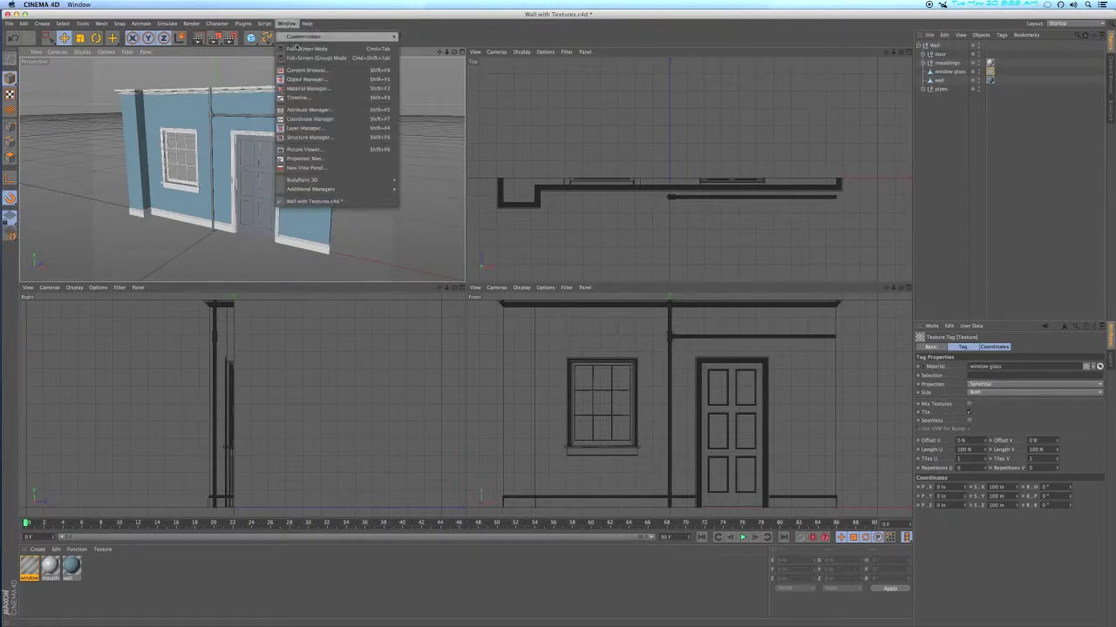
click(307, 70)
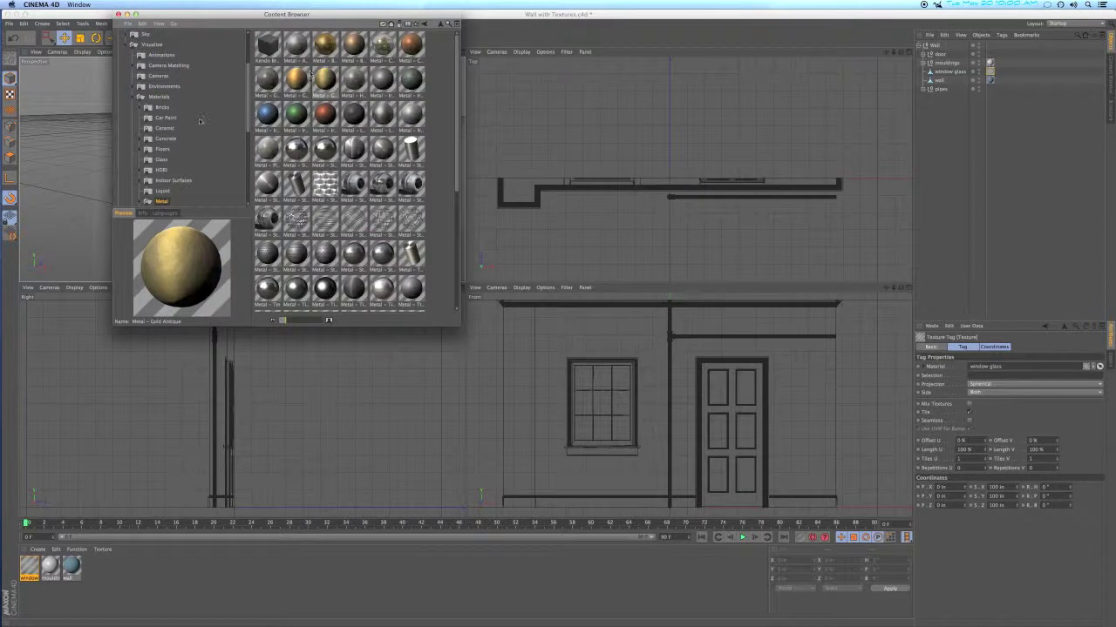
click(127, 46)
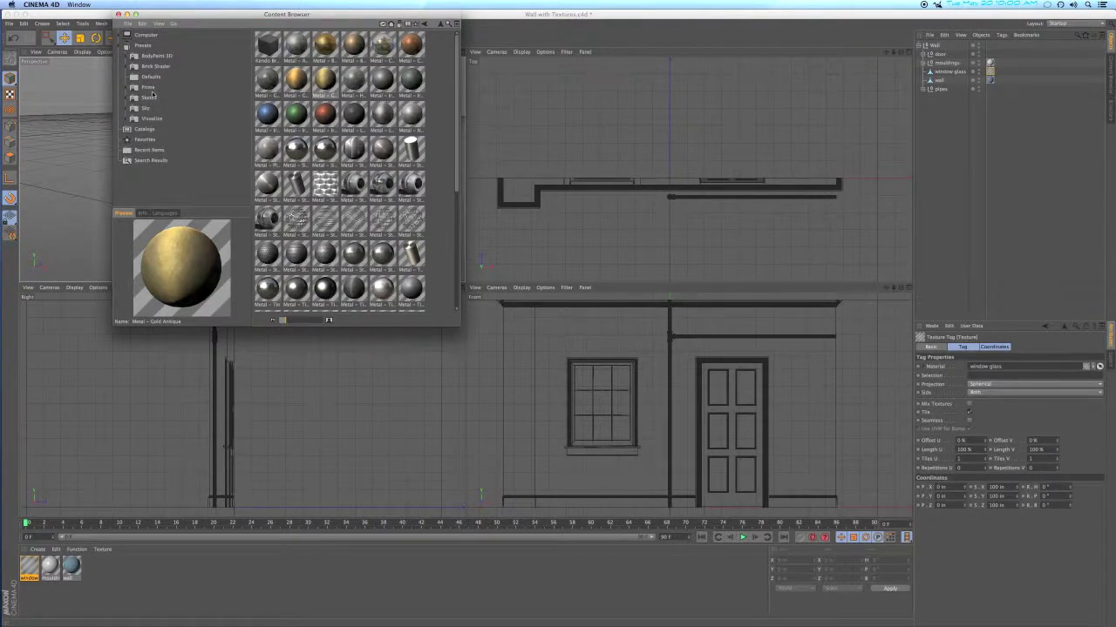
click(148, 88)
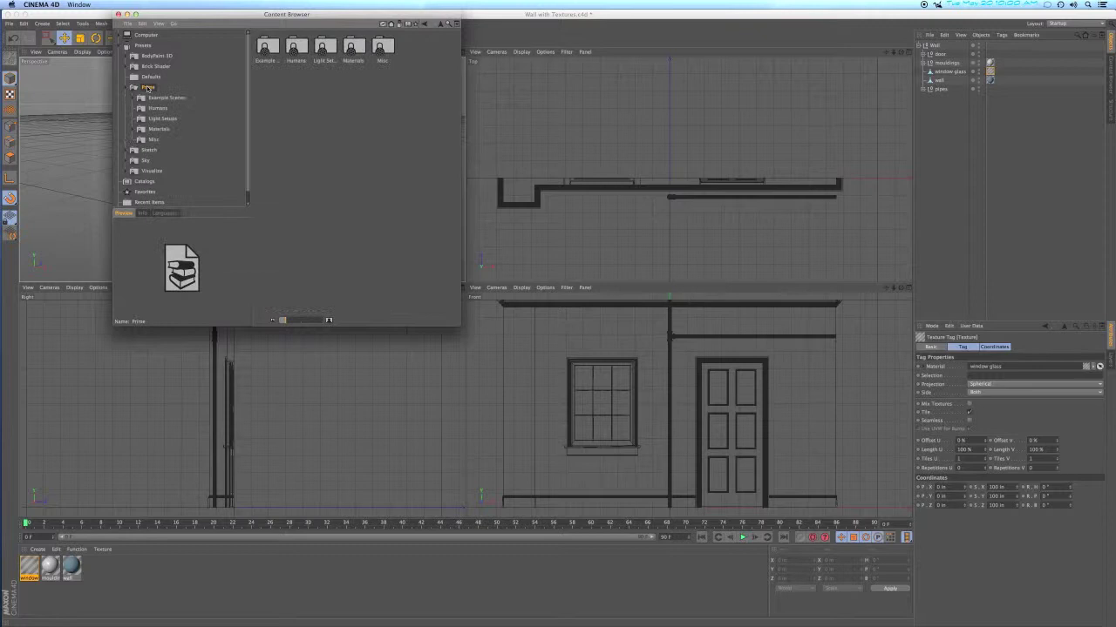
double_click(353, 50)
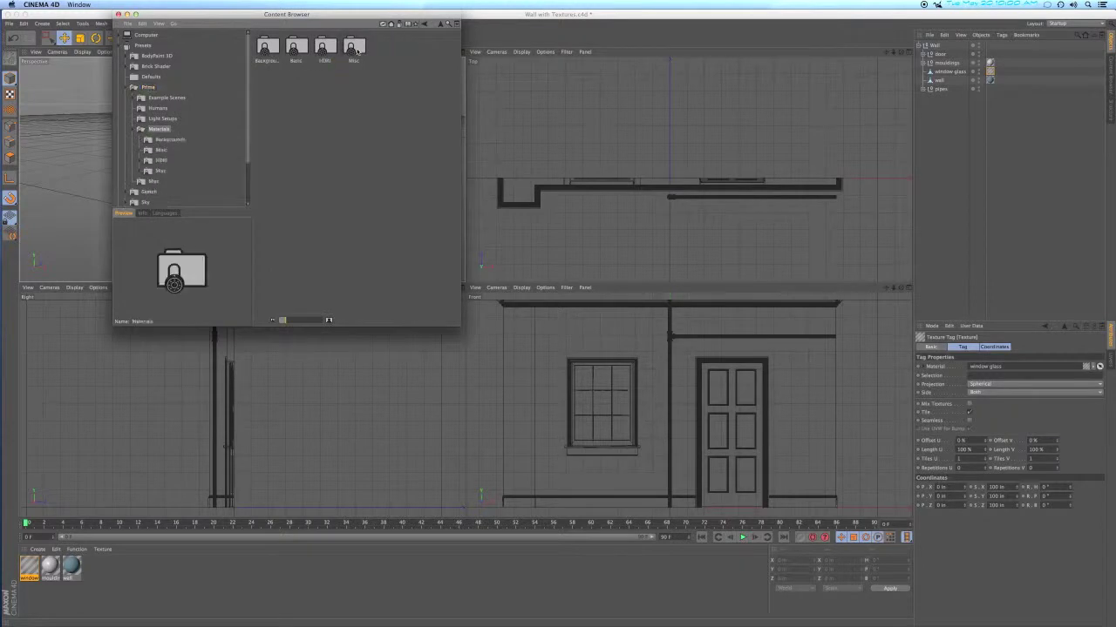
double_click(296, 49)
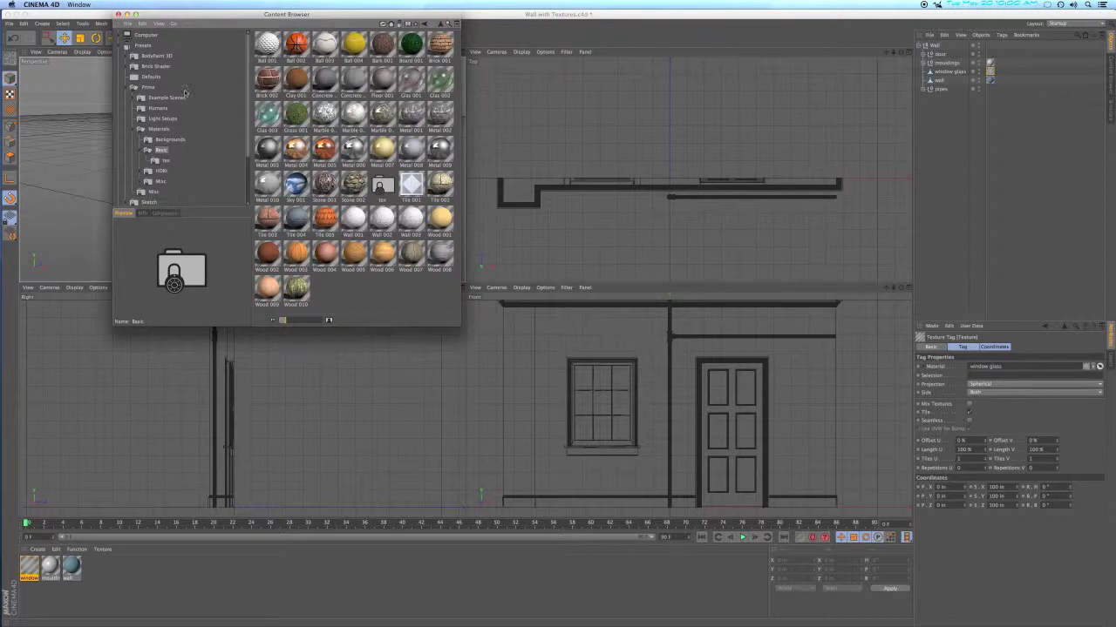
click(128, 88)
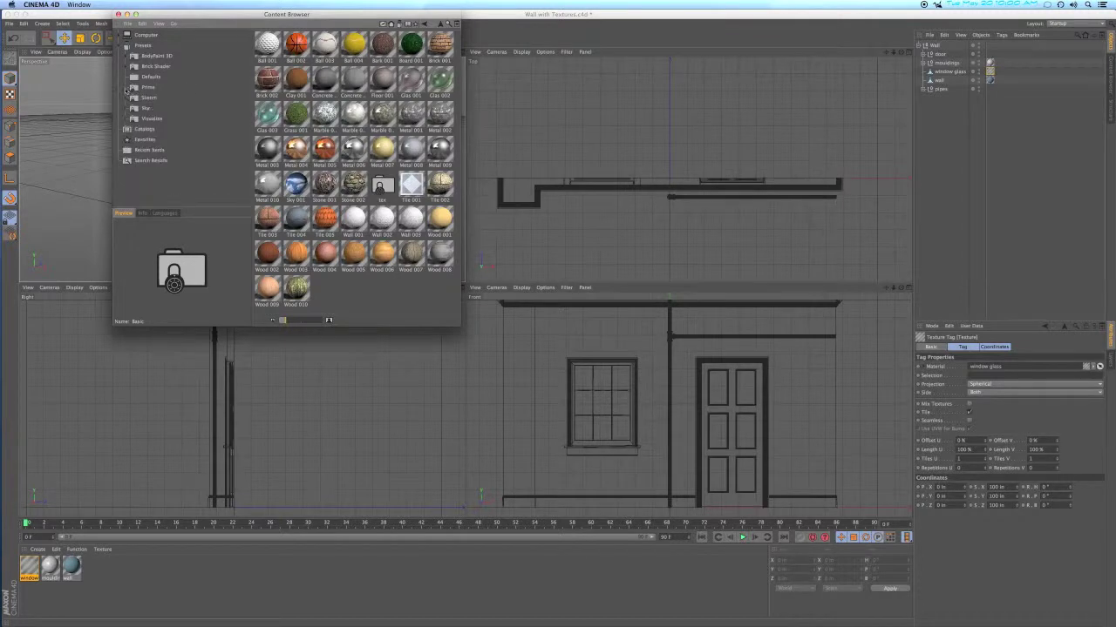
click(135, 119)
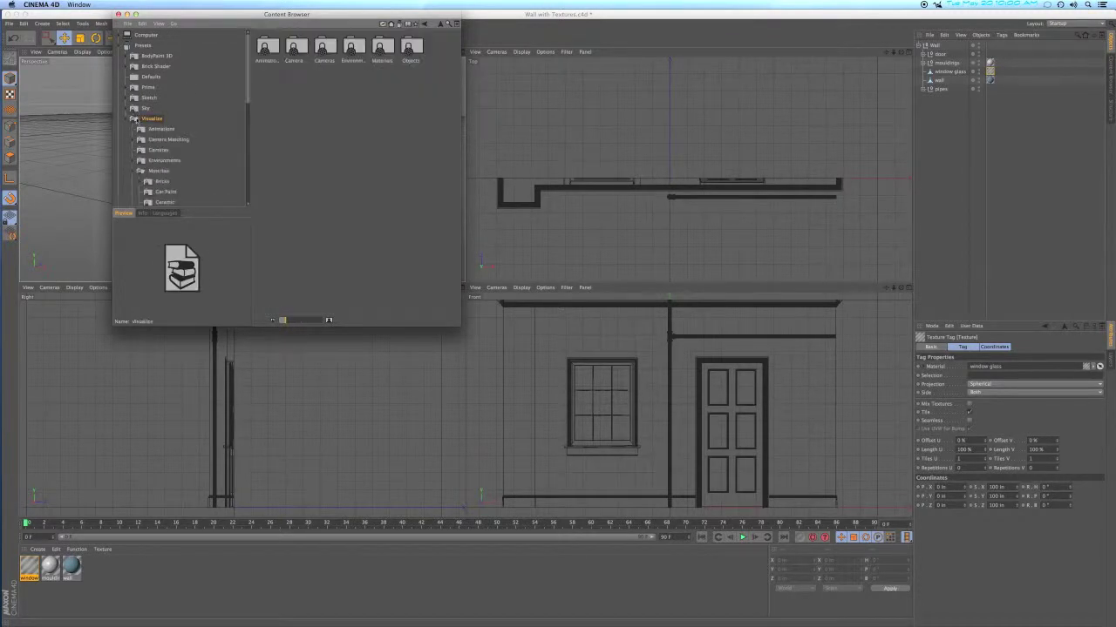
double_click(382, 49)
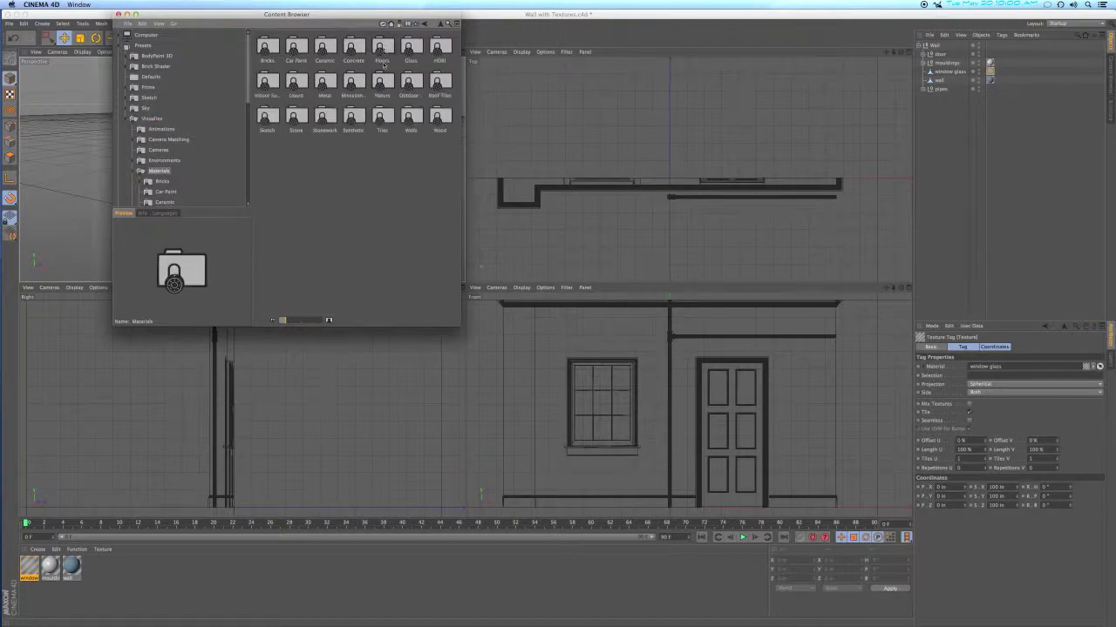
double_click(325, 85)
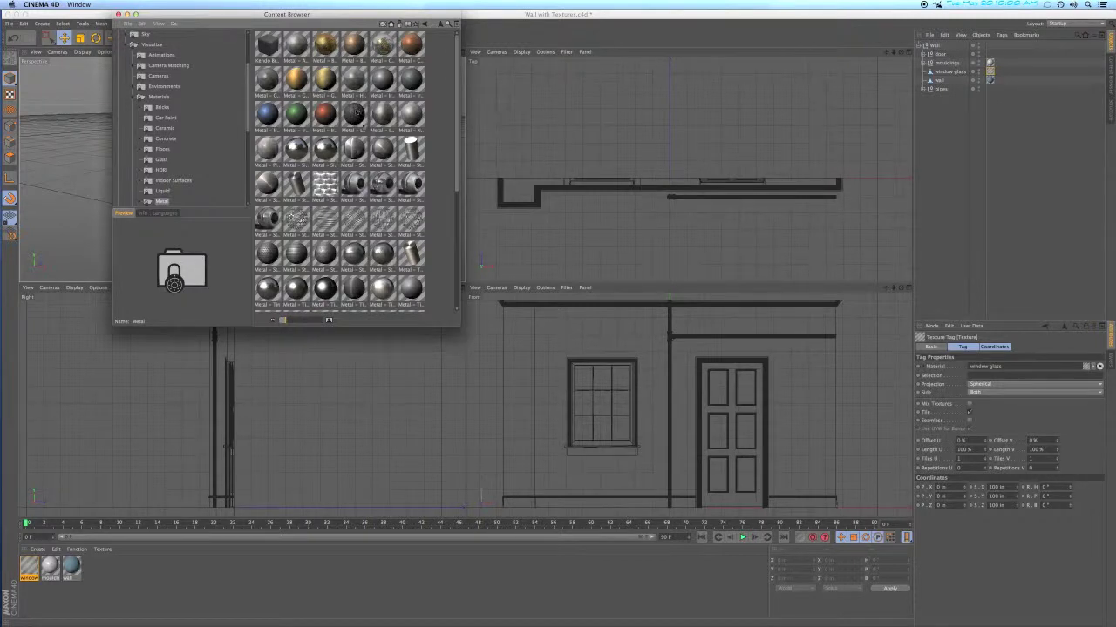
Drag the Metal - Lead material onto the pipes group in the Object Manager
click(354, 117)
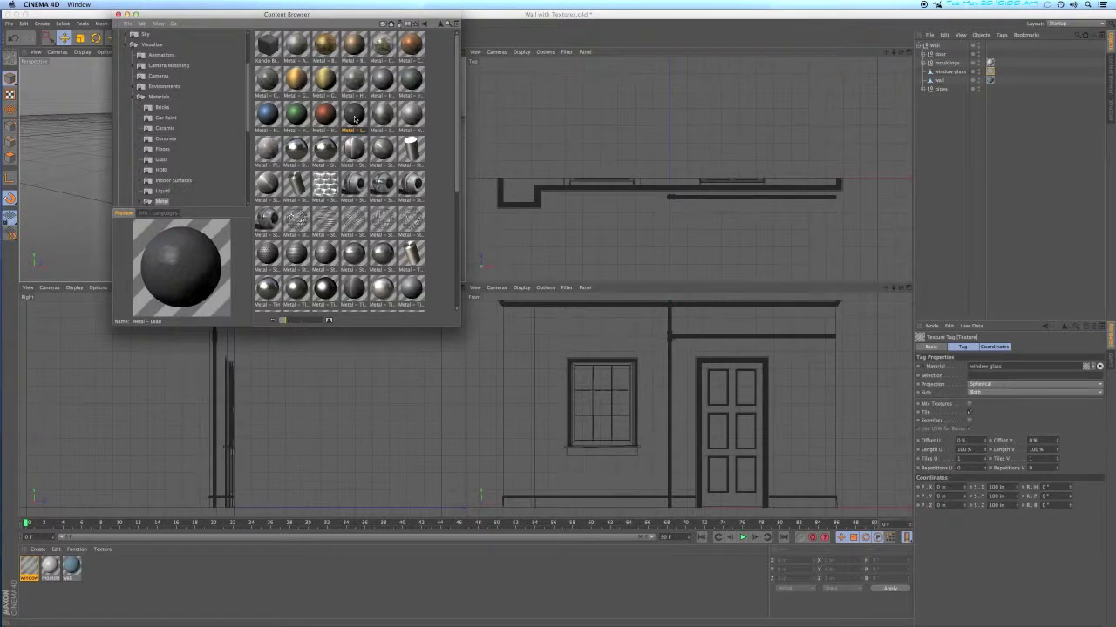
drag(354, 118, 544, 104)
drag(801, 82, 942, 88)
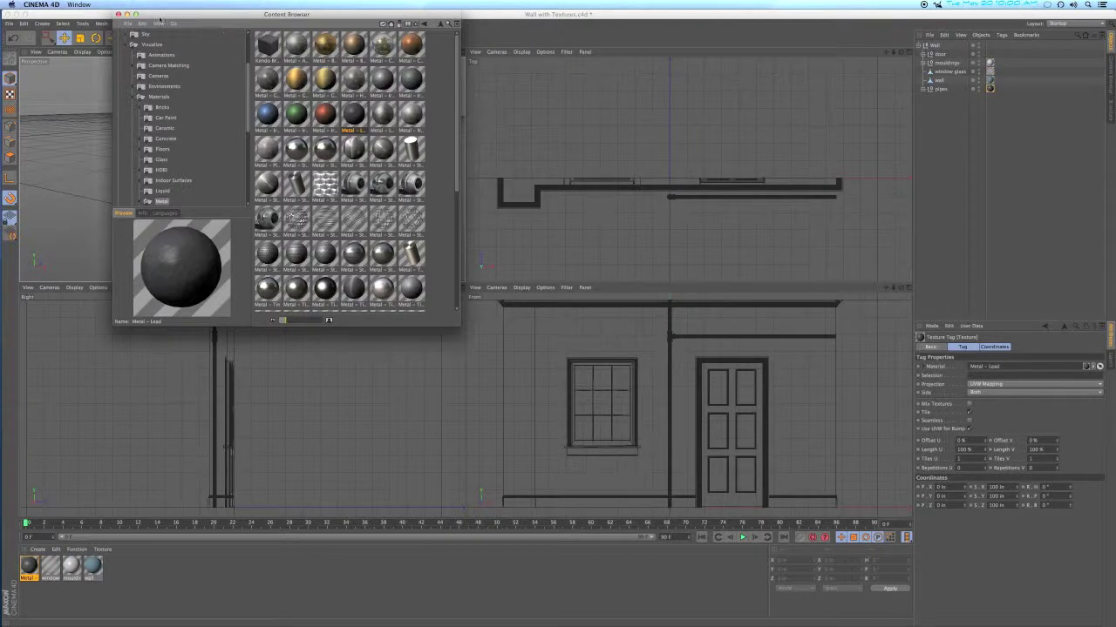
Close the Content Browser, select the vertical pipe and zoom in on it
click(118, 15)
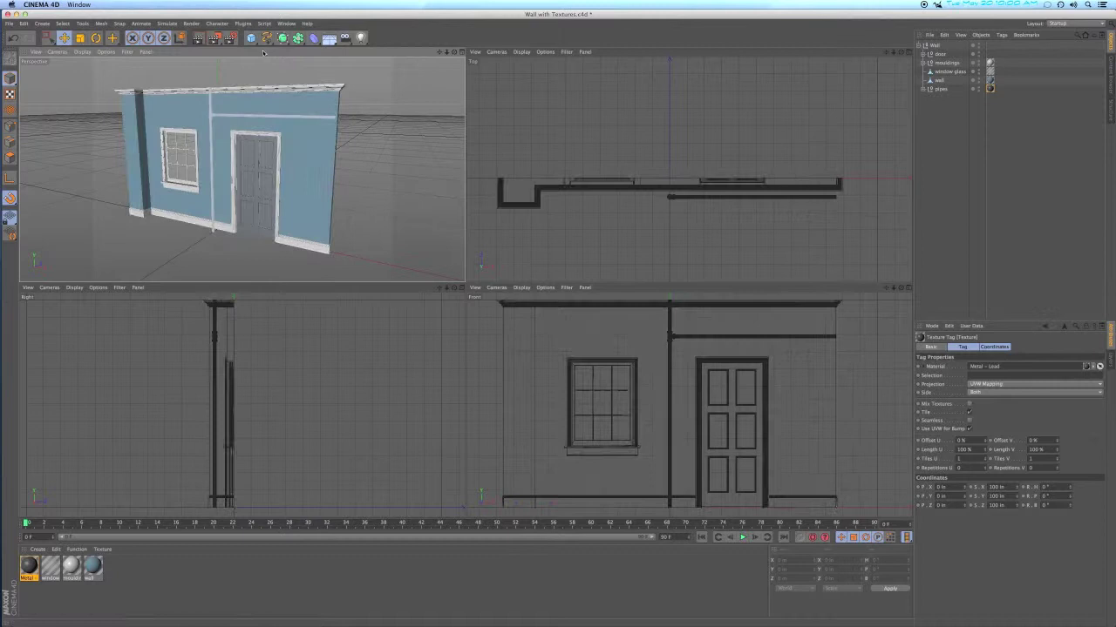
click(669, 197)
scroll(210, 120, up, 6)
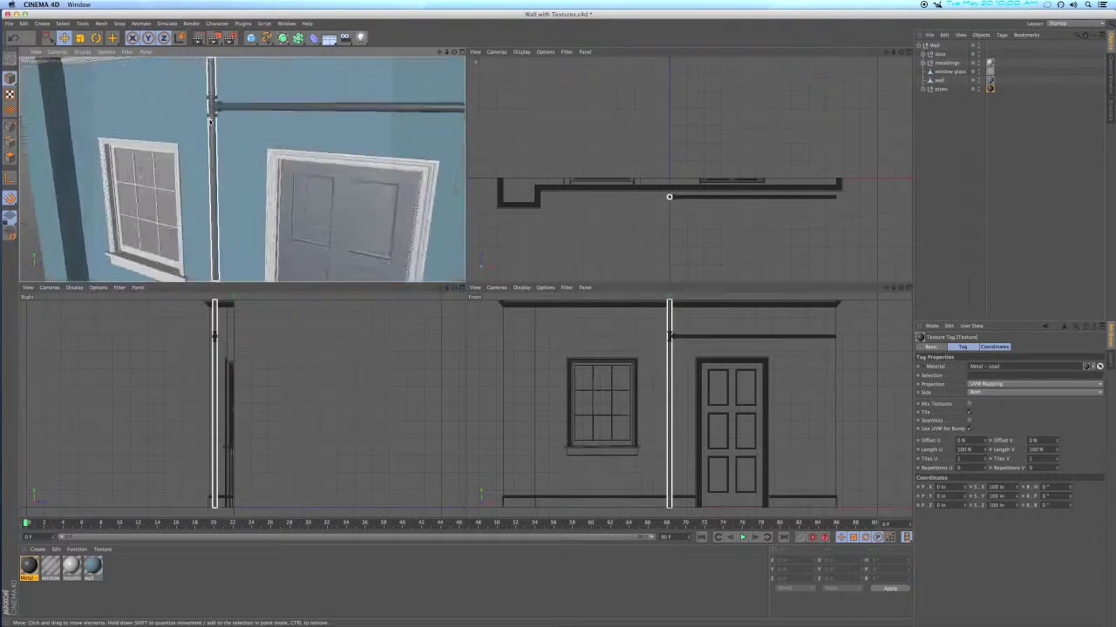
scroll(210, 120, up, 5)
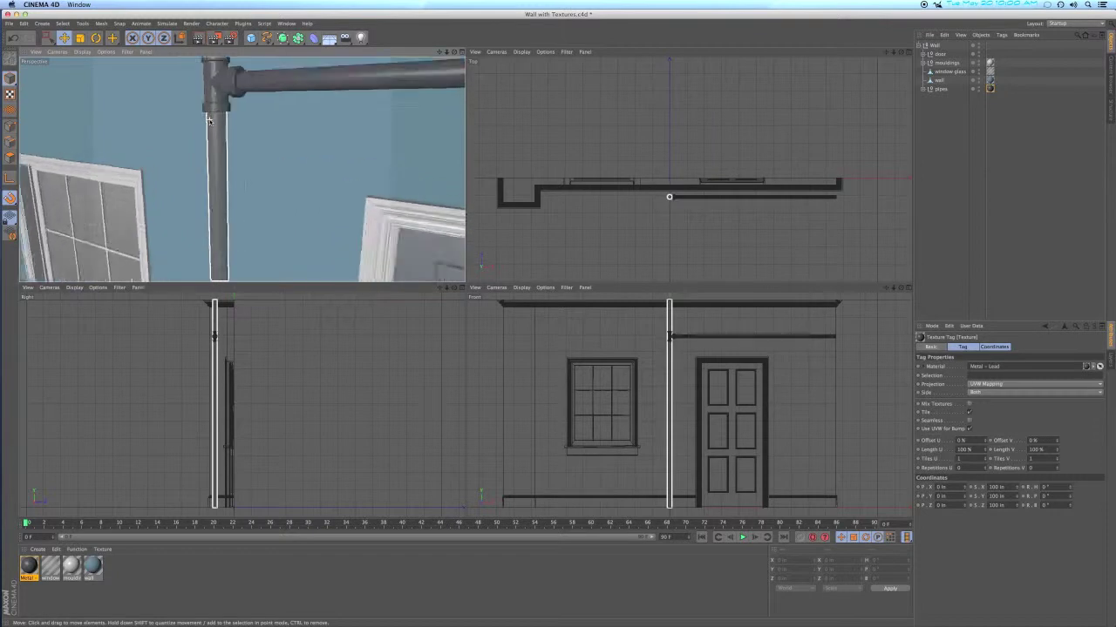
Deselect everything and zoom closer onto the lead-finished pipe tee
click(288, 134)
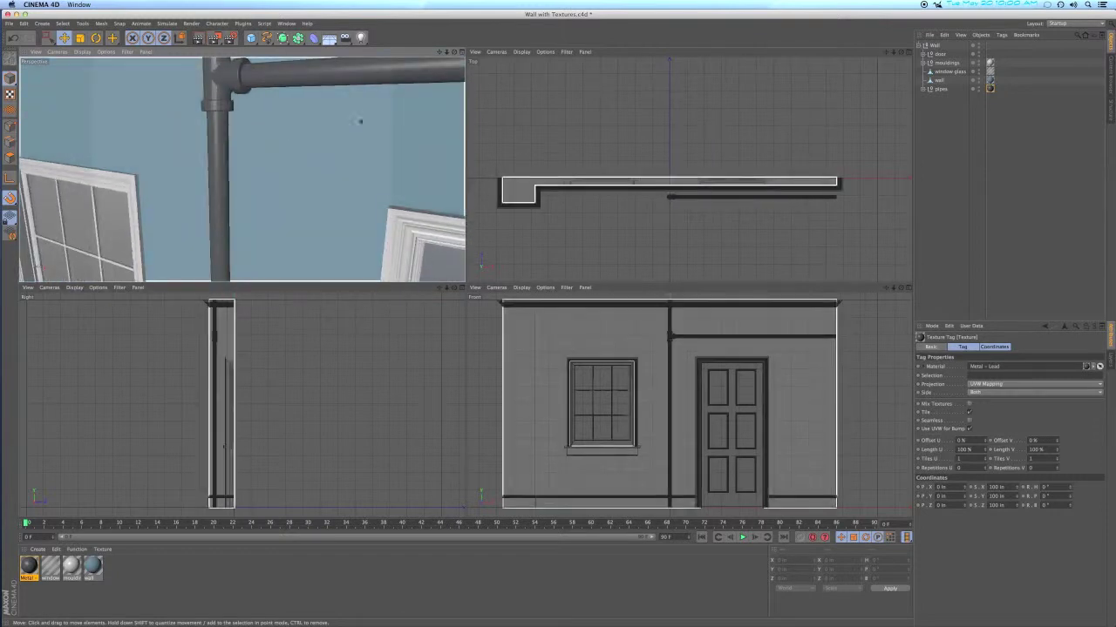
key(super+shift+a)
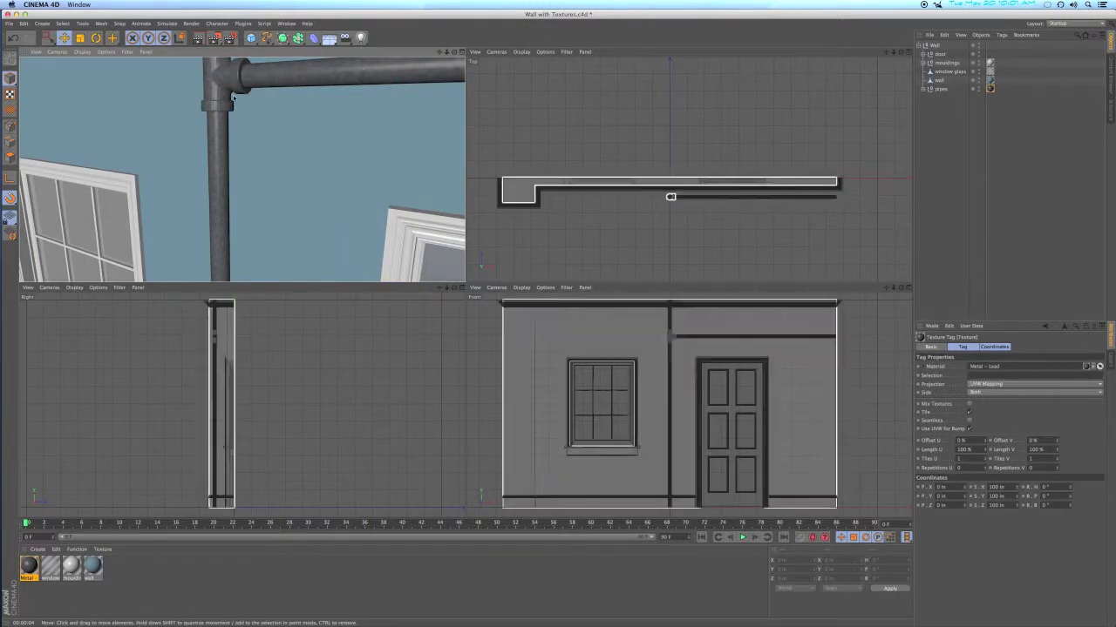
scroll(248, 131, up, 3)
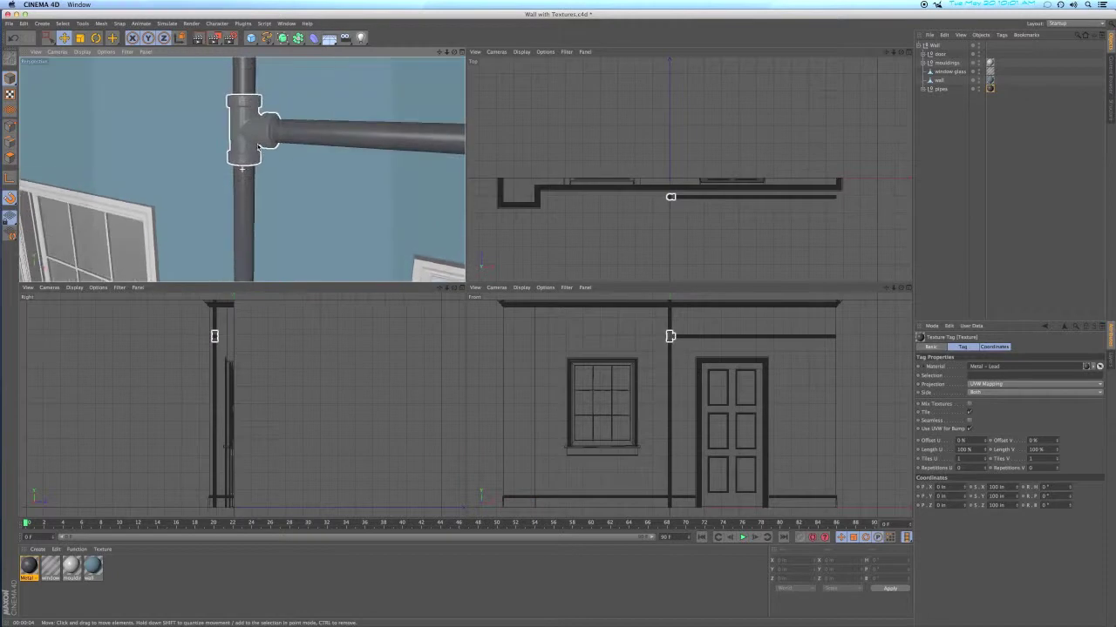
scroll(247, 135, up, 5)
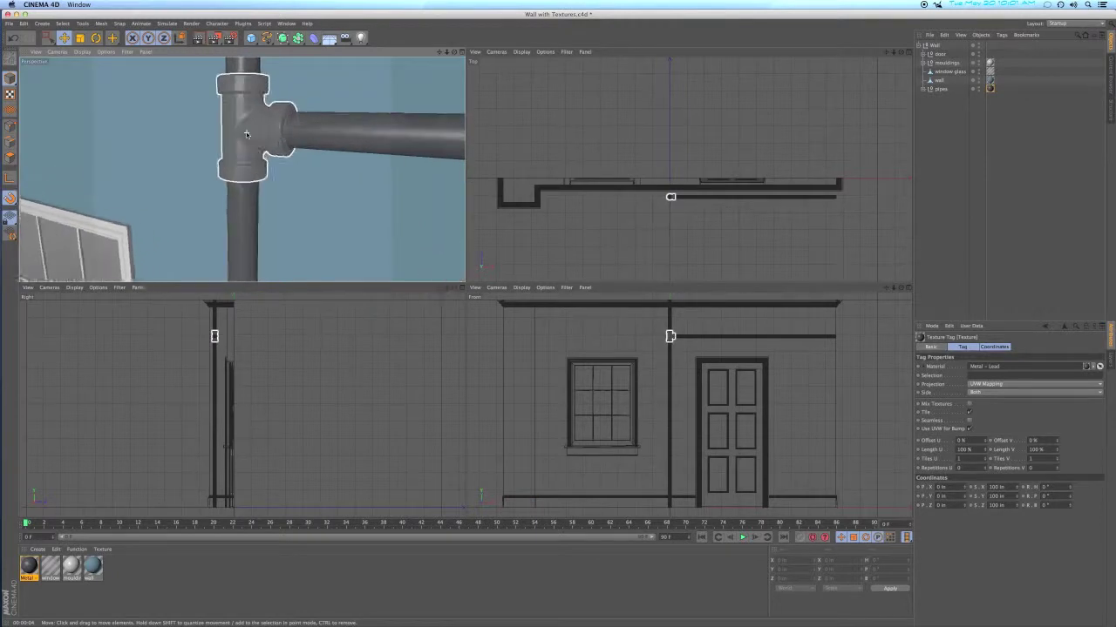
scroll(247, 135, up, 2)
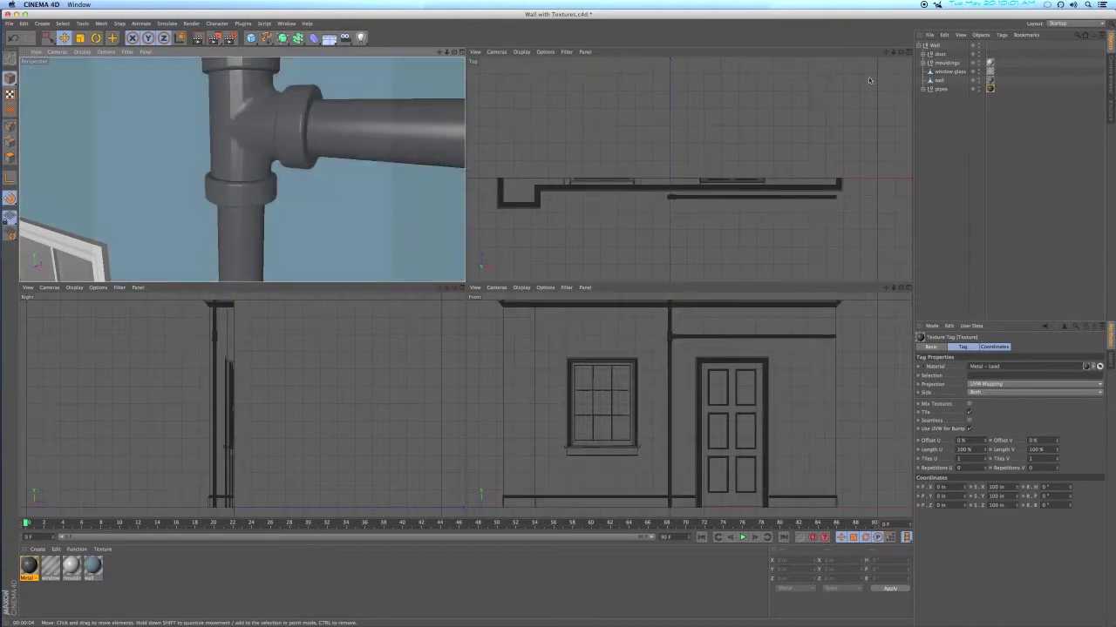
Add a Phong tag to the pipe elbow and render the pipe junction close-up
click(925, 90)
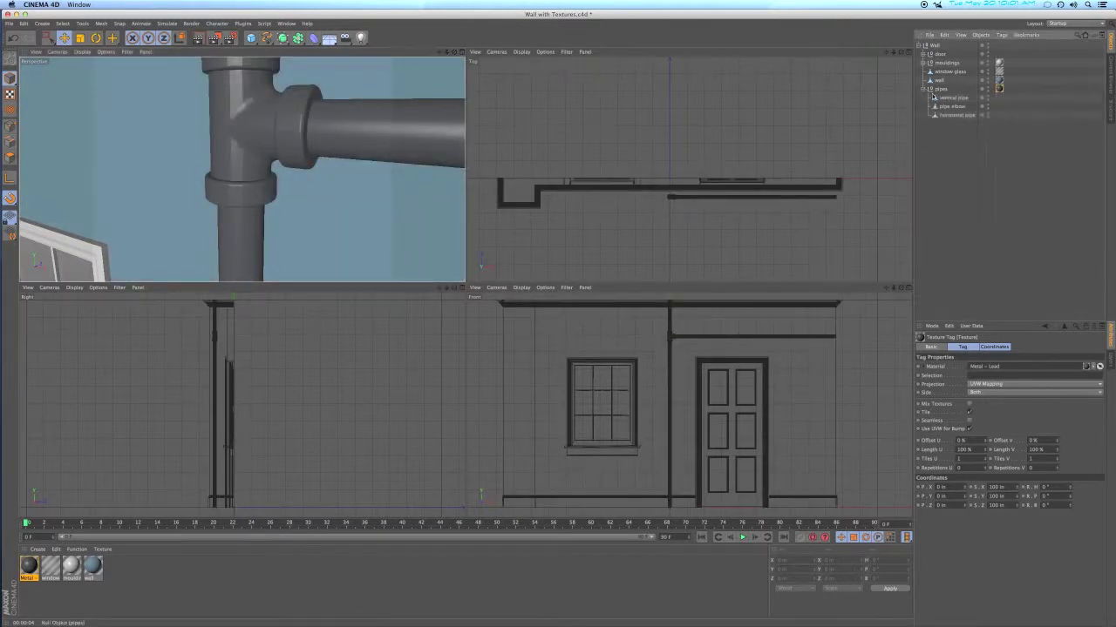
click(951, 106)
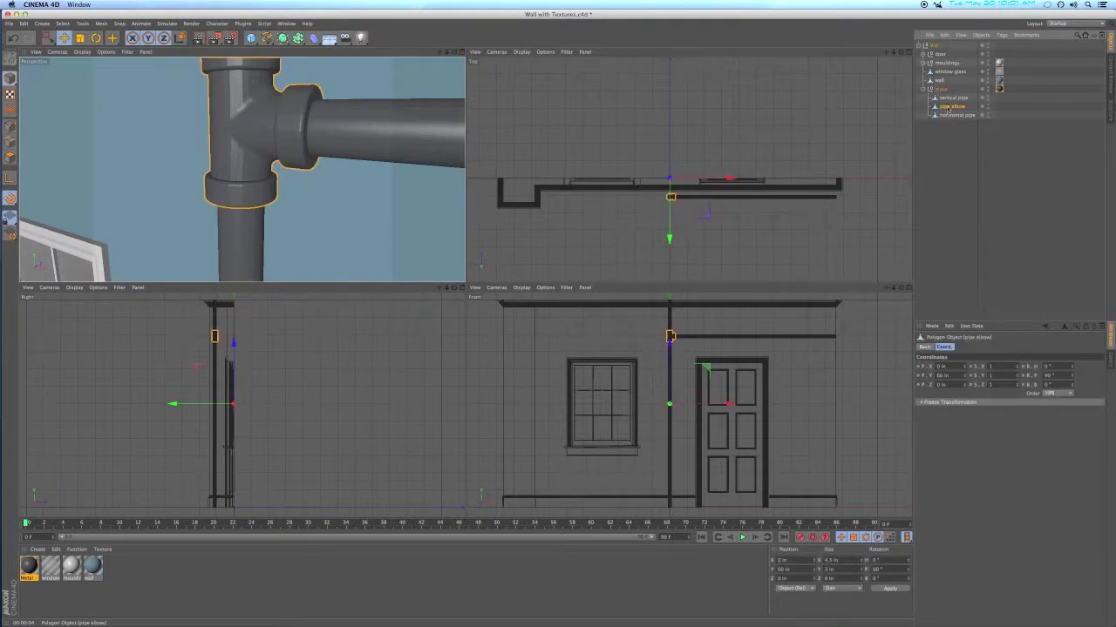
click(1002, 35)
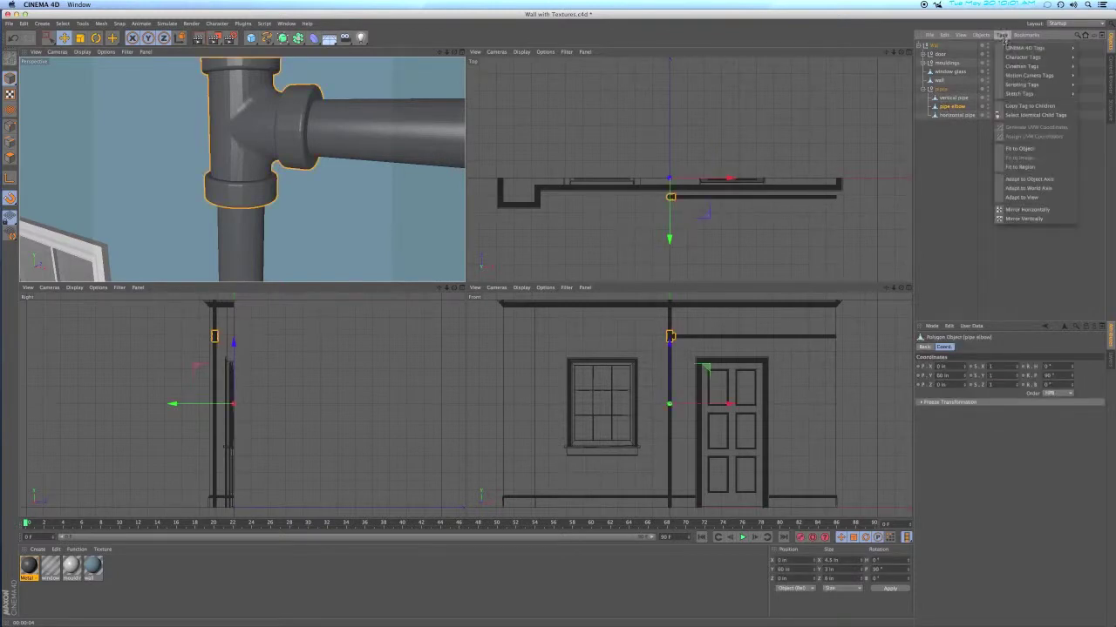
mouse_move(1008, 50)
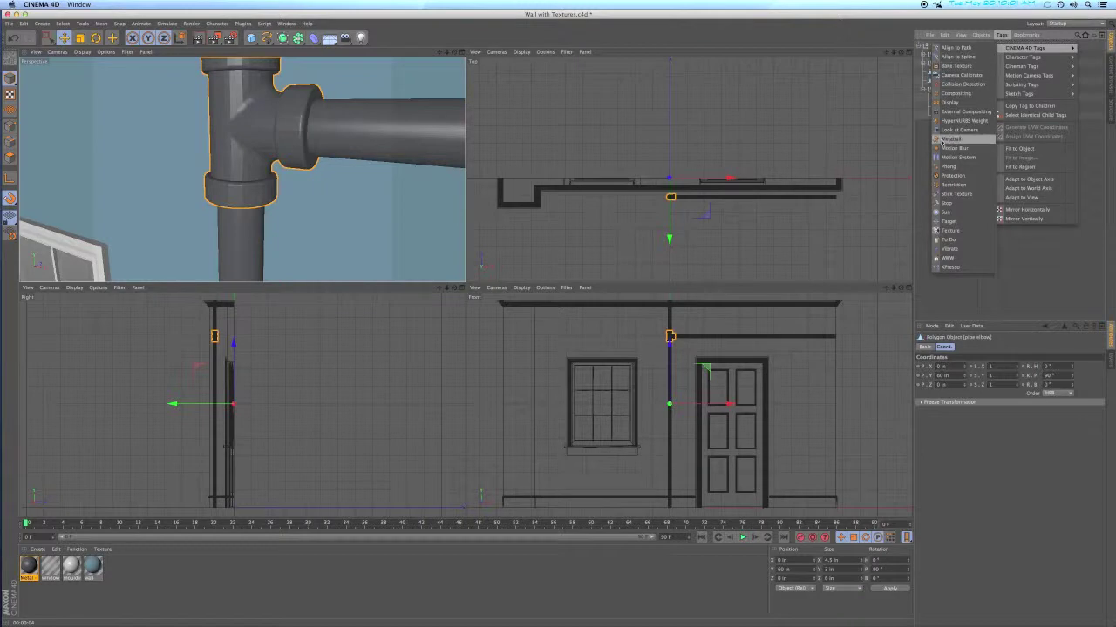
click(949, 166)
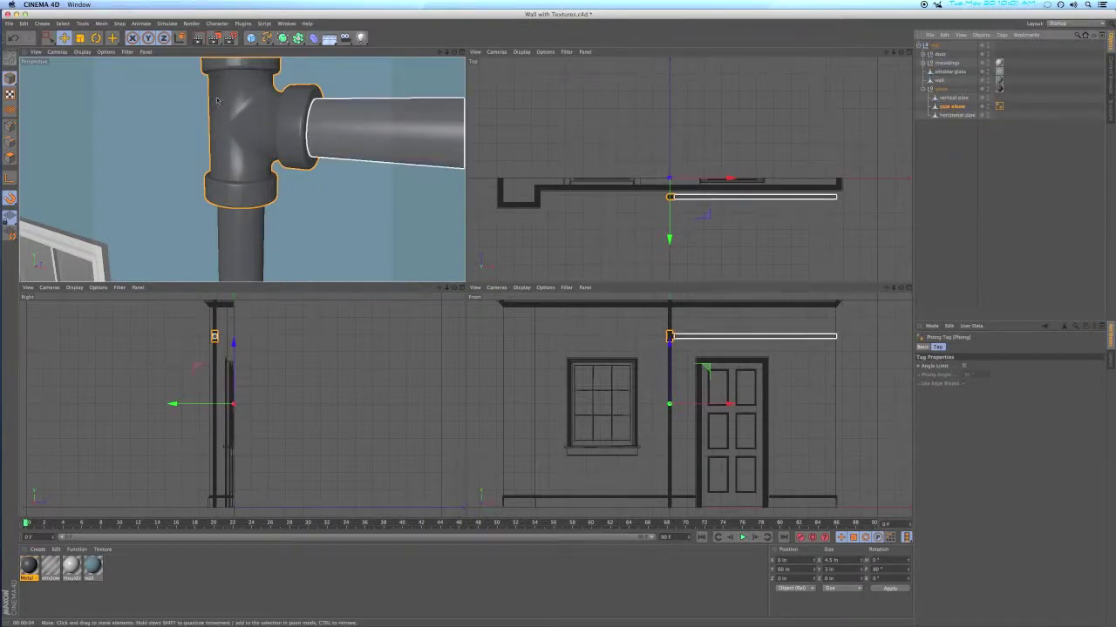
click(198, 39)
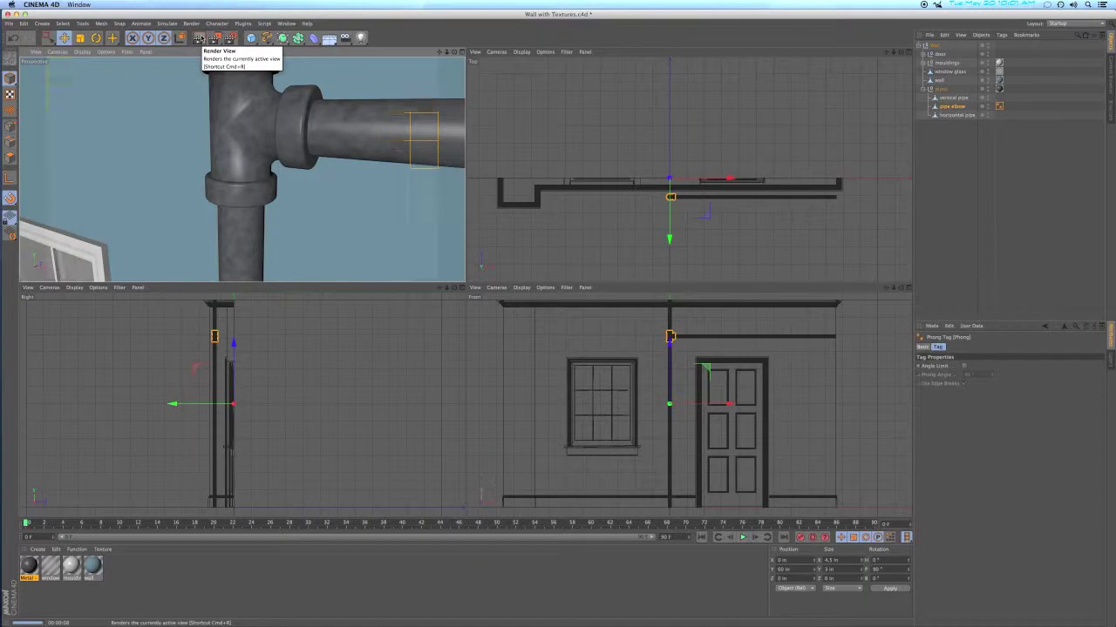
Clear the render, zoom out to face the wall, and open Render Settings with Cmd+B
click(307, 184)
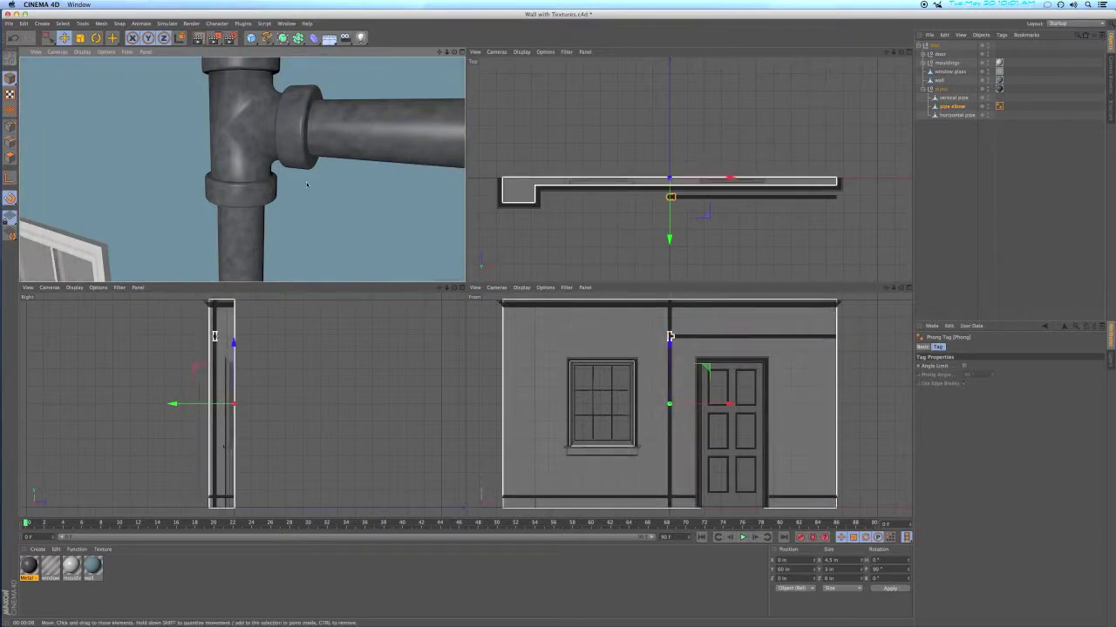
scroll(307, 183, down, 5)
scroll(307, 184, down, 5)
alt+drag(307, 183, 274, 155)
scroll(275, 155, down, 5)
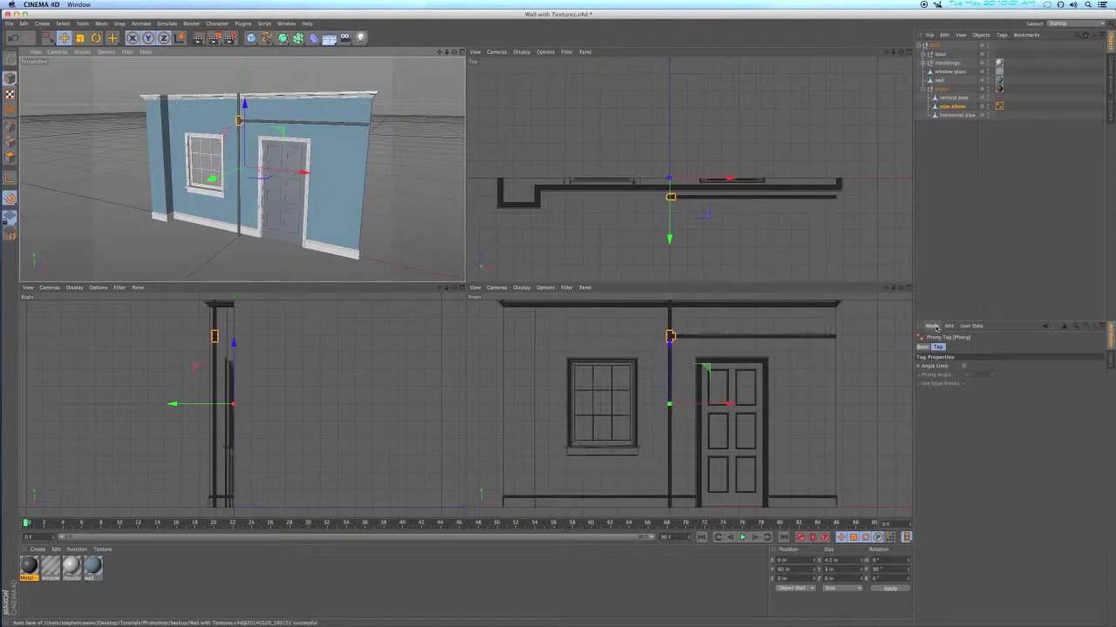
key(super+b)
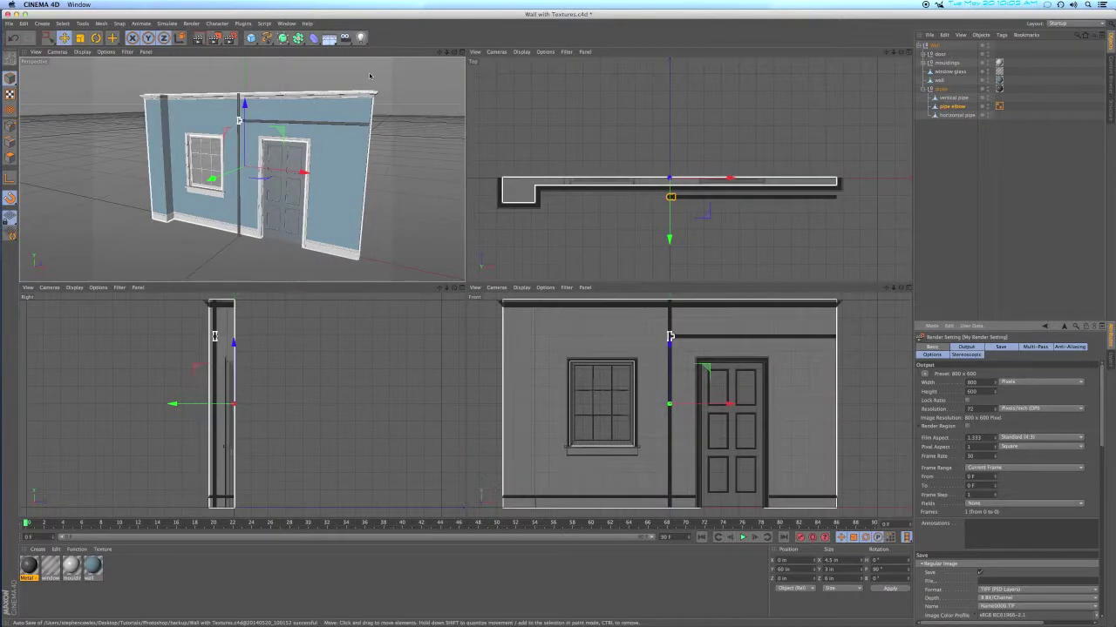
Set output to HDTV (16:9), 10 inches wide at 300 pixels/inch
click(1025, 438)
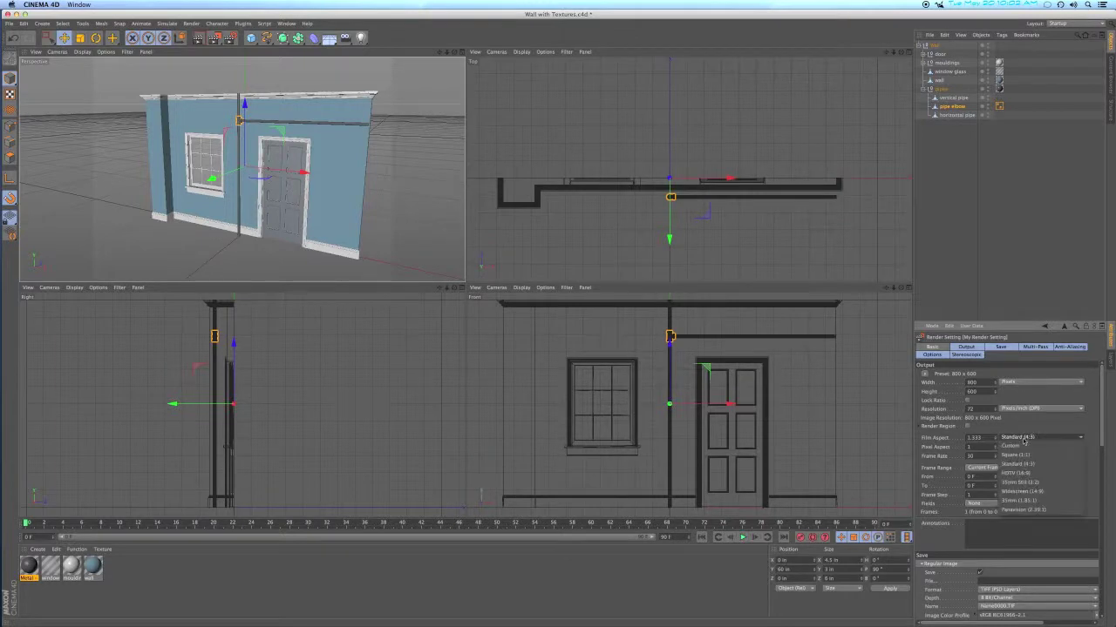
click(1020, 473)
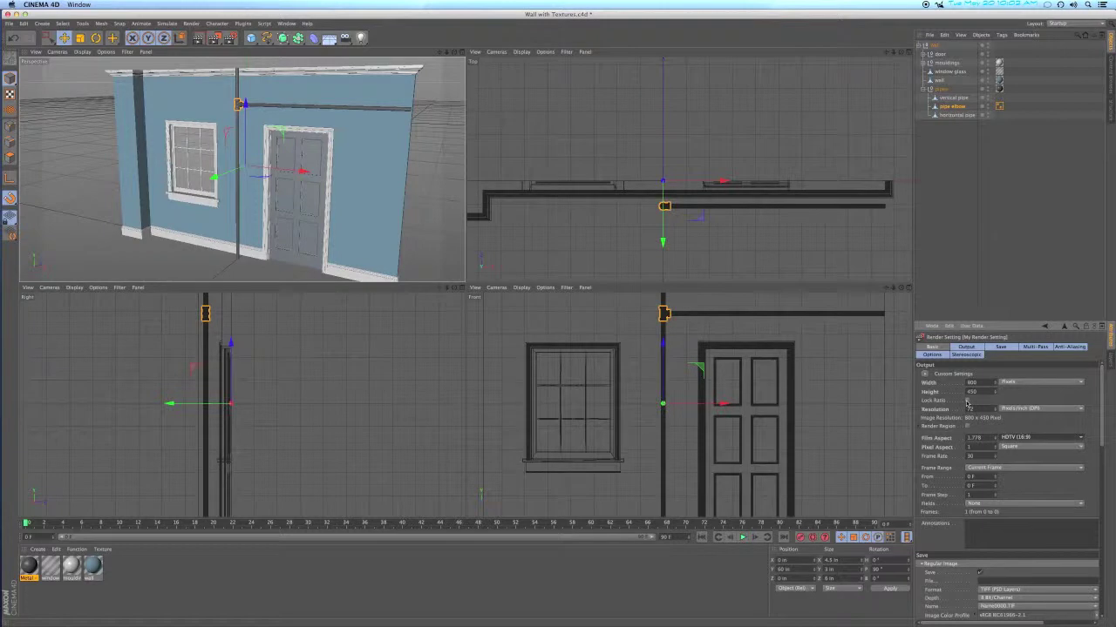
click(1015, 384)
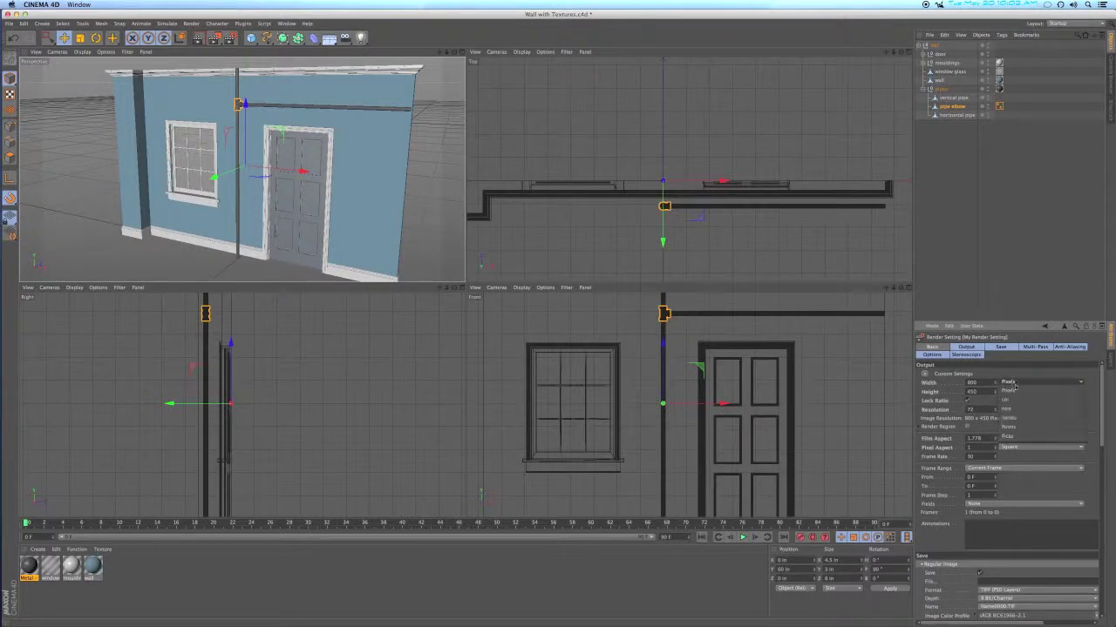
click(1012, 418)
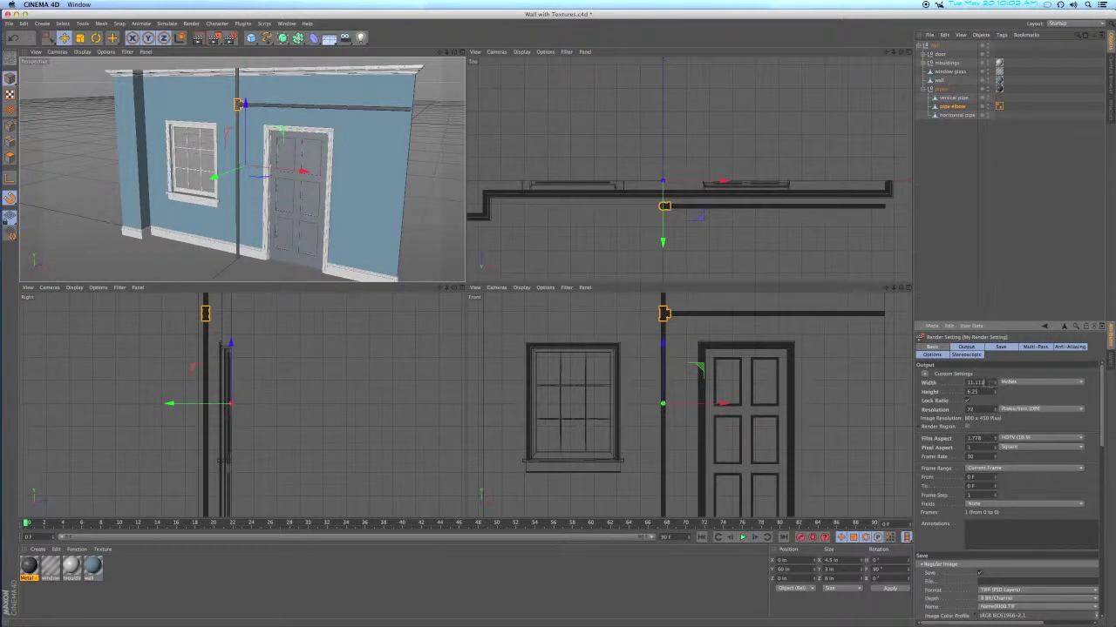
double_click(978, 382)
text(10)
key(Return)
text(1)
text(00)
key(Return)
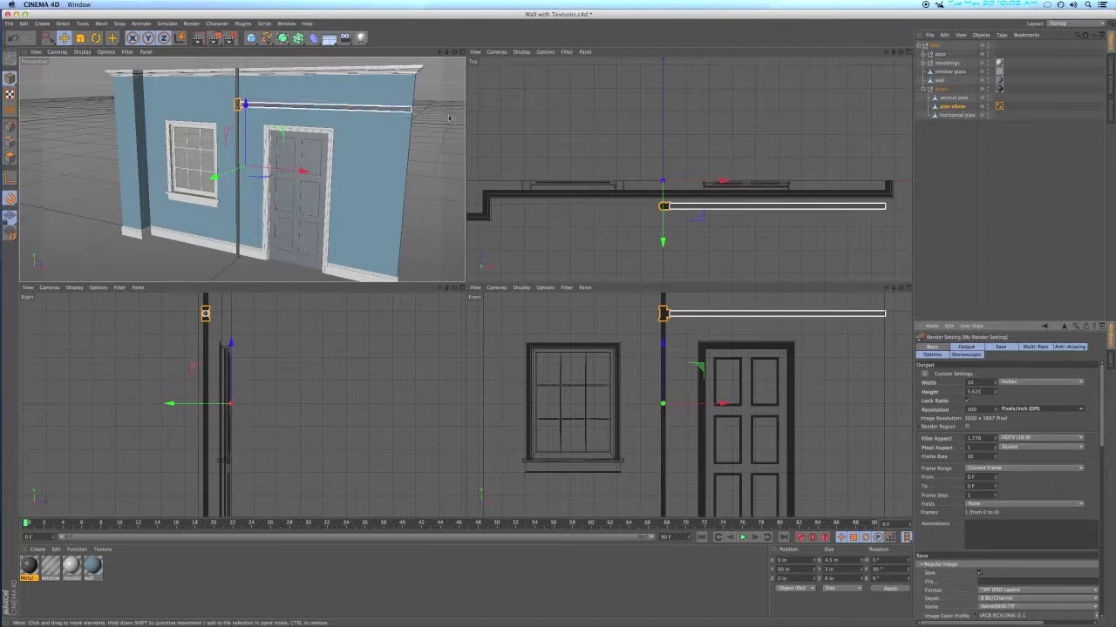
Tidy the Object Manager by deselecting the pipe elbow and collapsing the pipes group
click(952, 138)
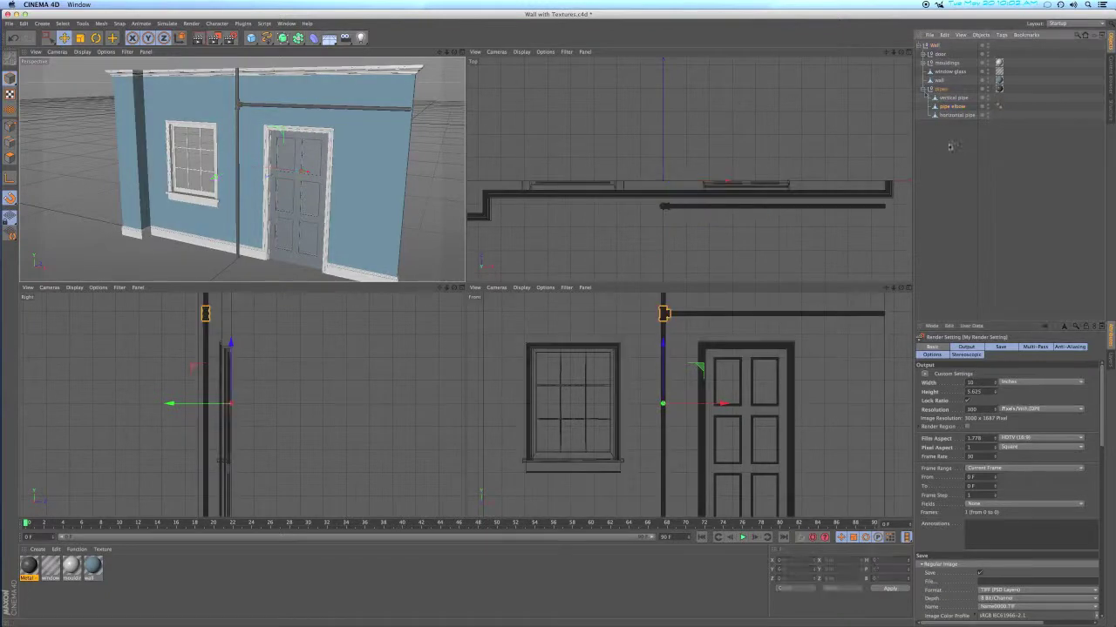
click(925, 90)
click(919, 46)
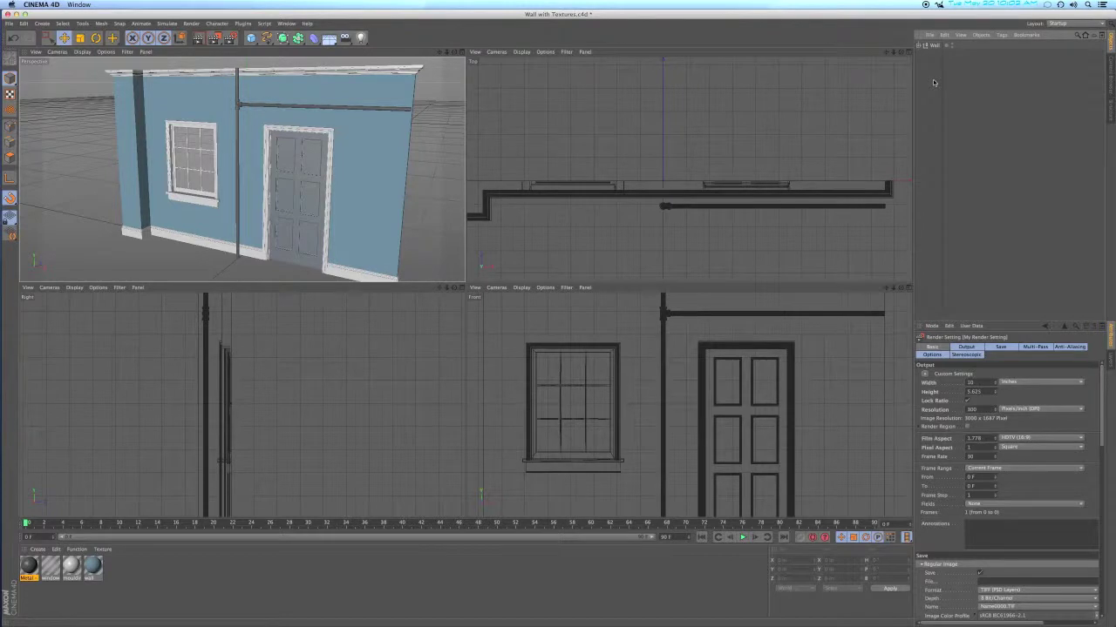
click(918, 46)
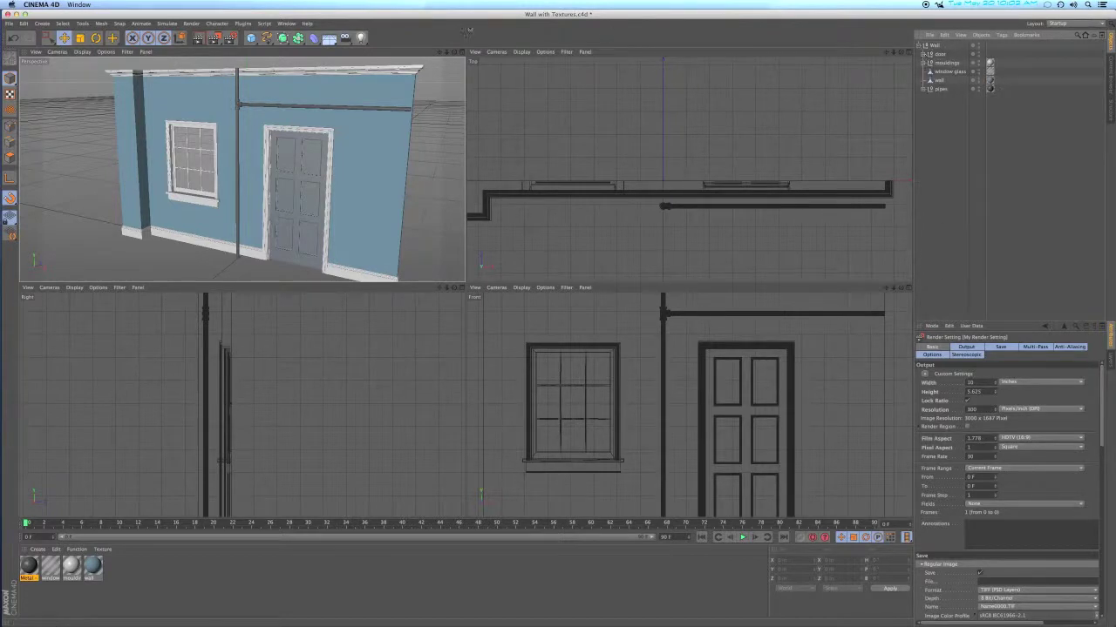
Drag the Wood - Sequoia Lacquered preset from the Content Browser's Wood materials onto the door
click(285, 24)
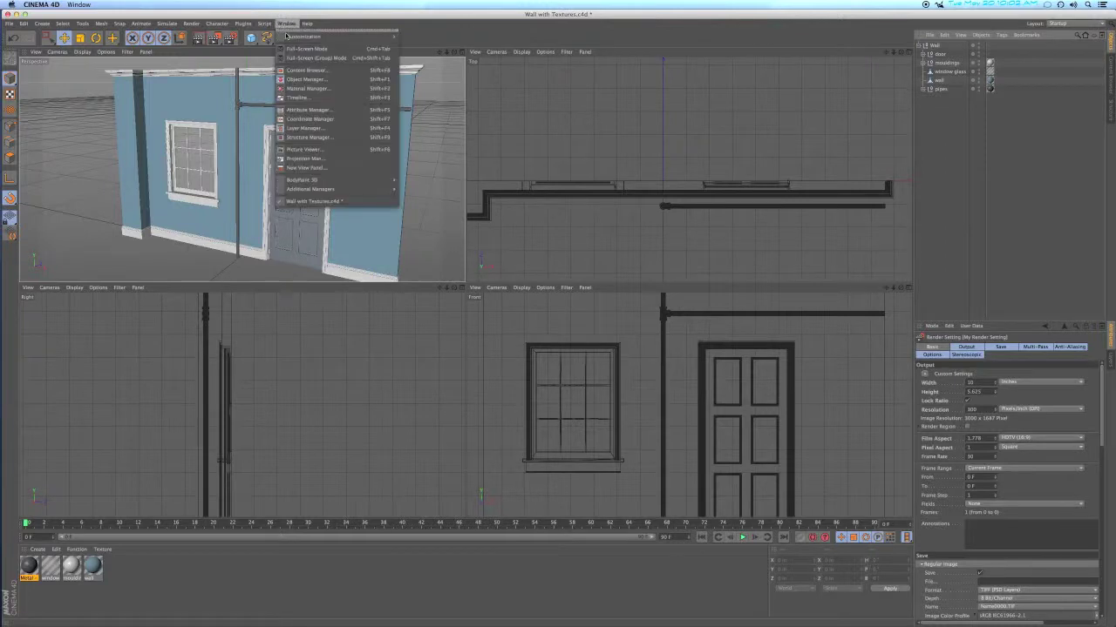
click(293, 70)
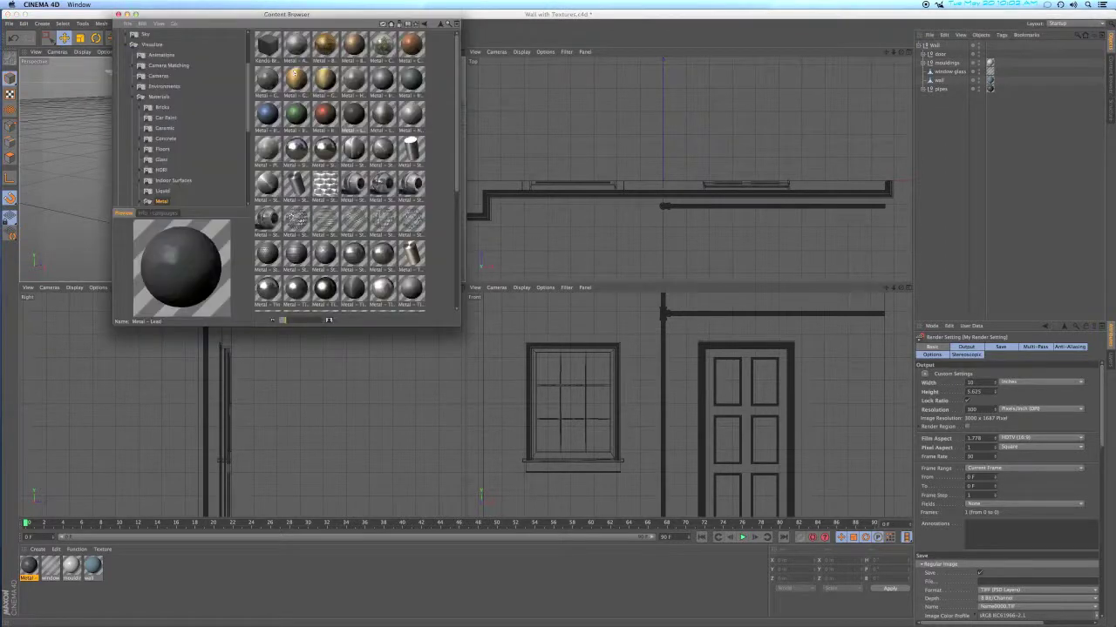
scroll(168, 185, down, 5)
click(162, 149)
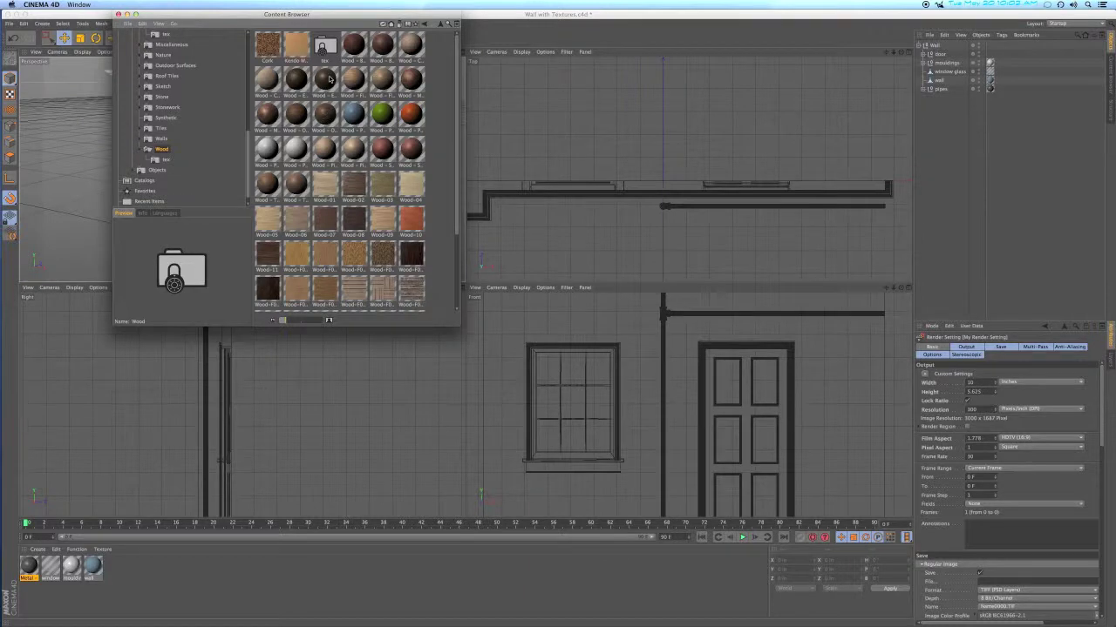
click(328, 79)
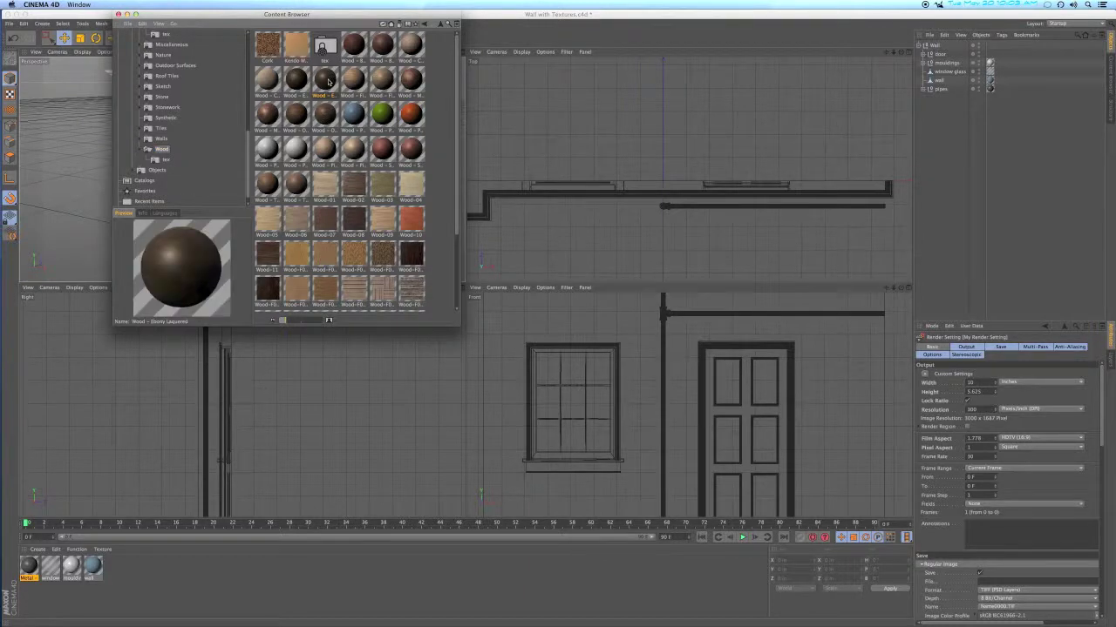
click(411, 154)
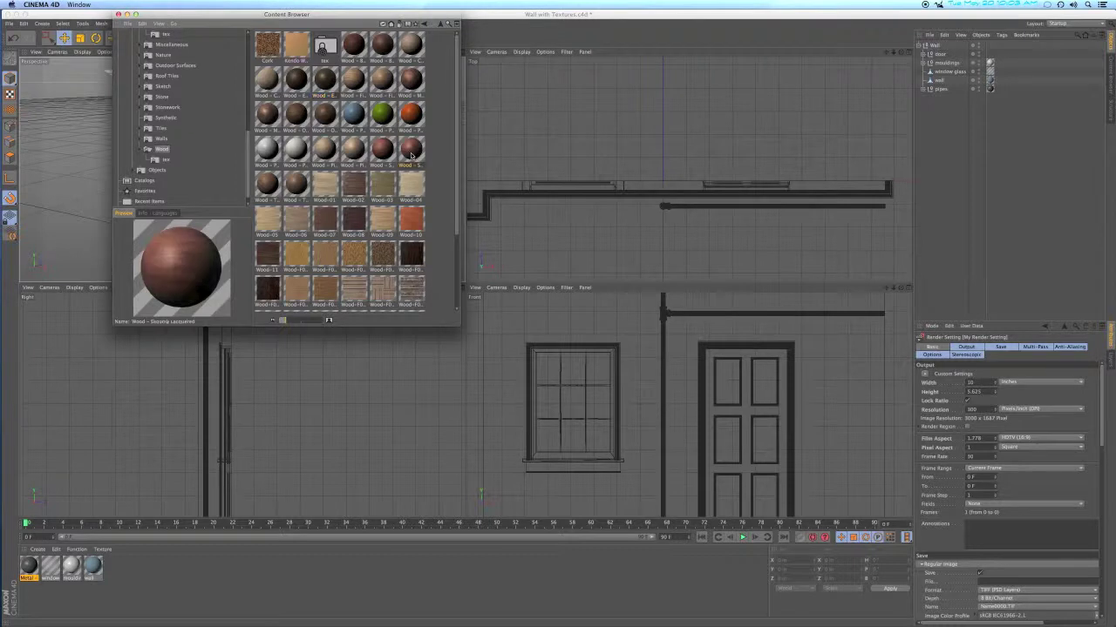
drag(411, 154, 941, 56)
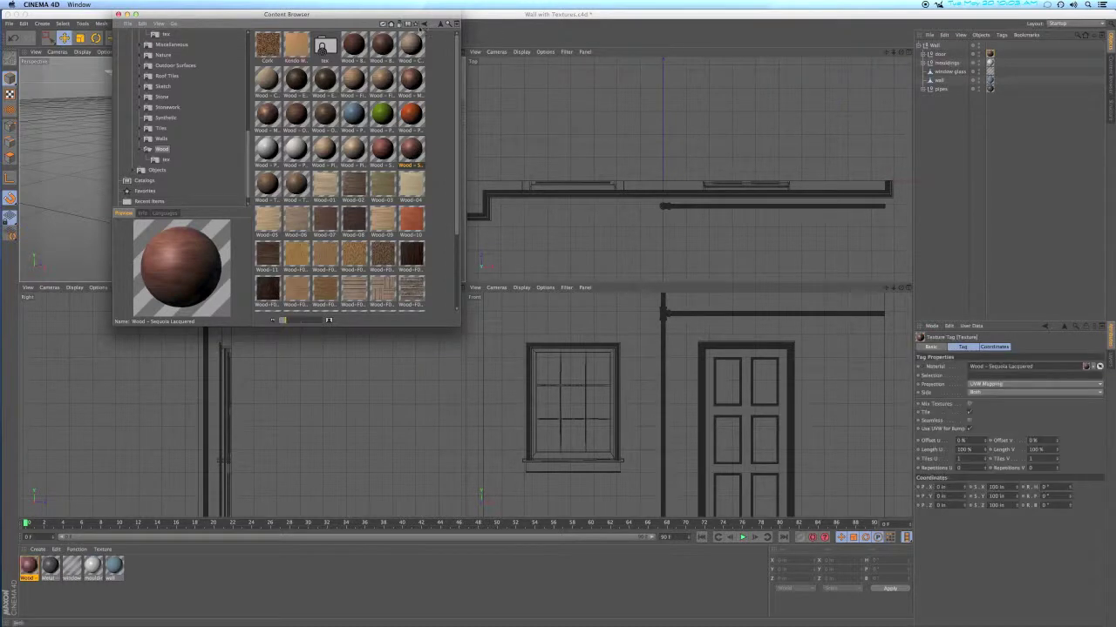
click(119, 14)
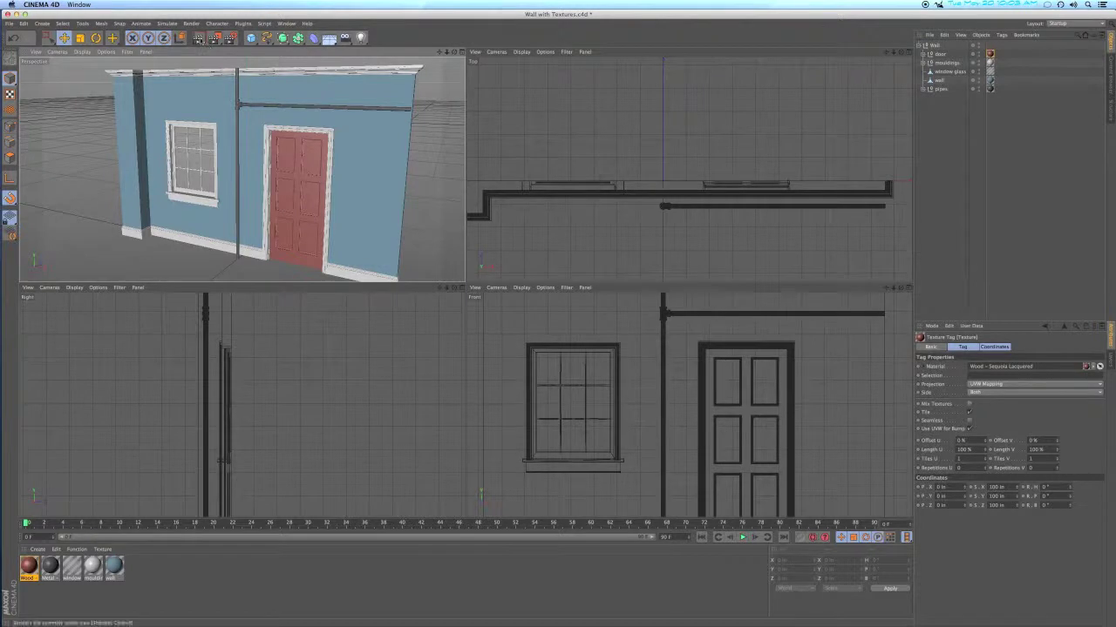
Test-render the perspective view to check the door, then zoom in on it
click(197, 39)
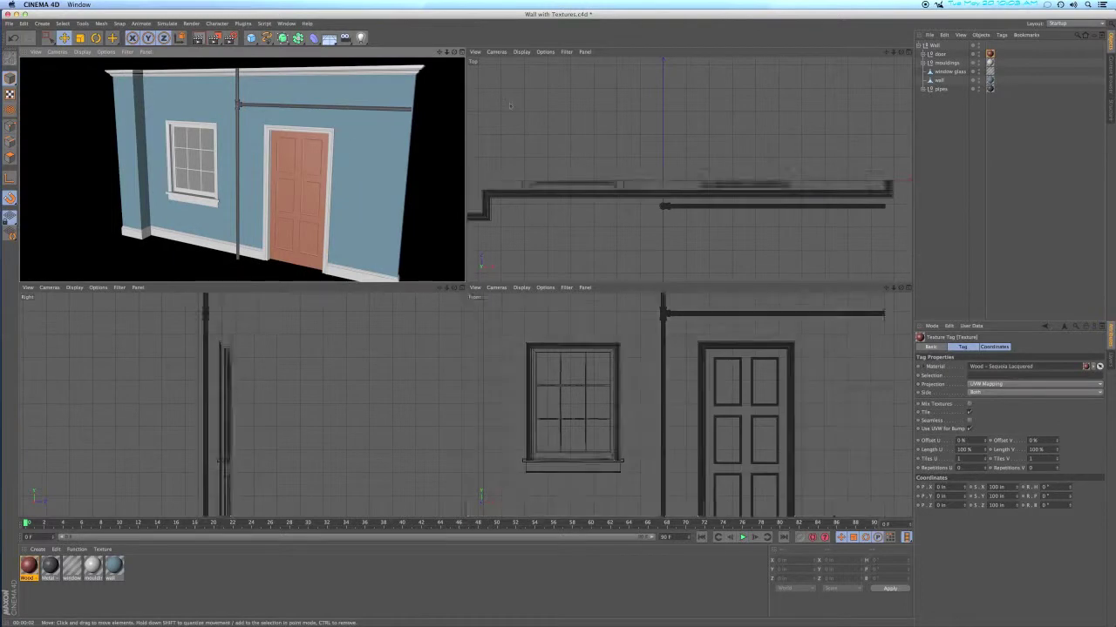
click(989, 54)
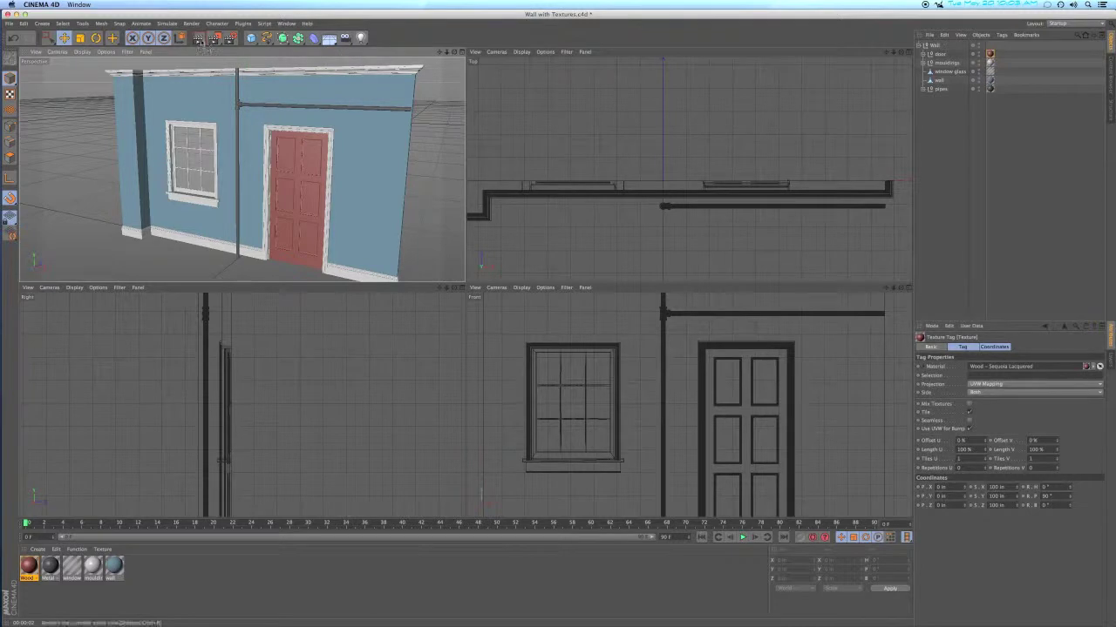
click(200, 39)
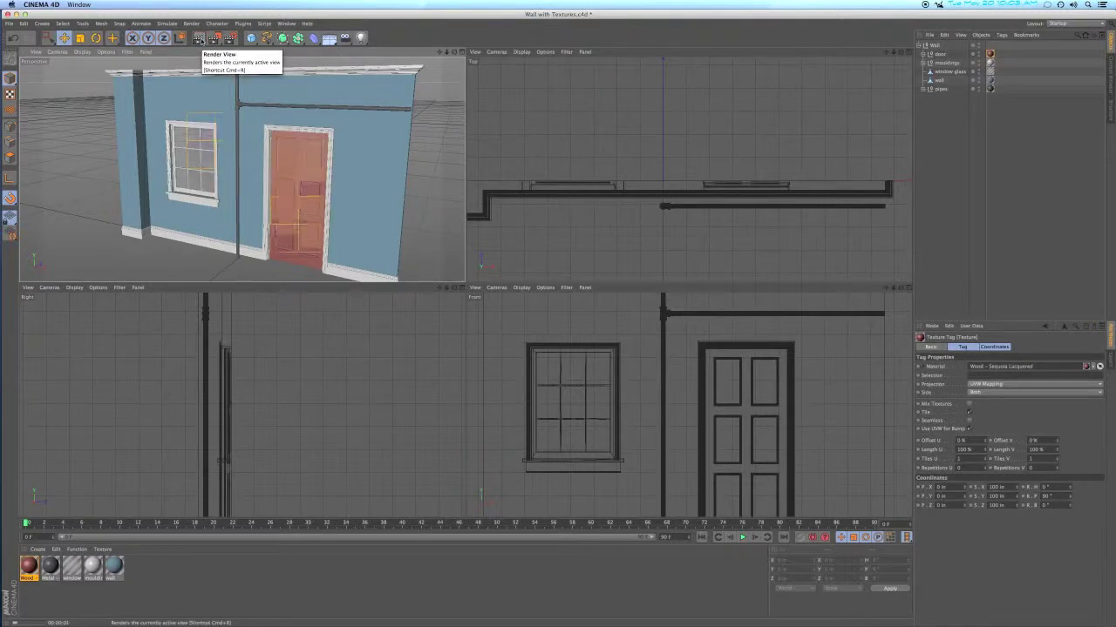
scroll(284, 200, up, 8)
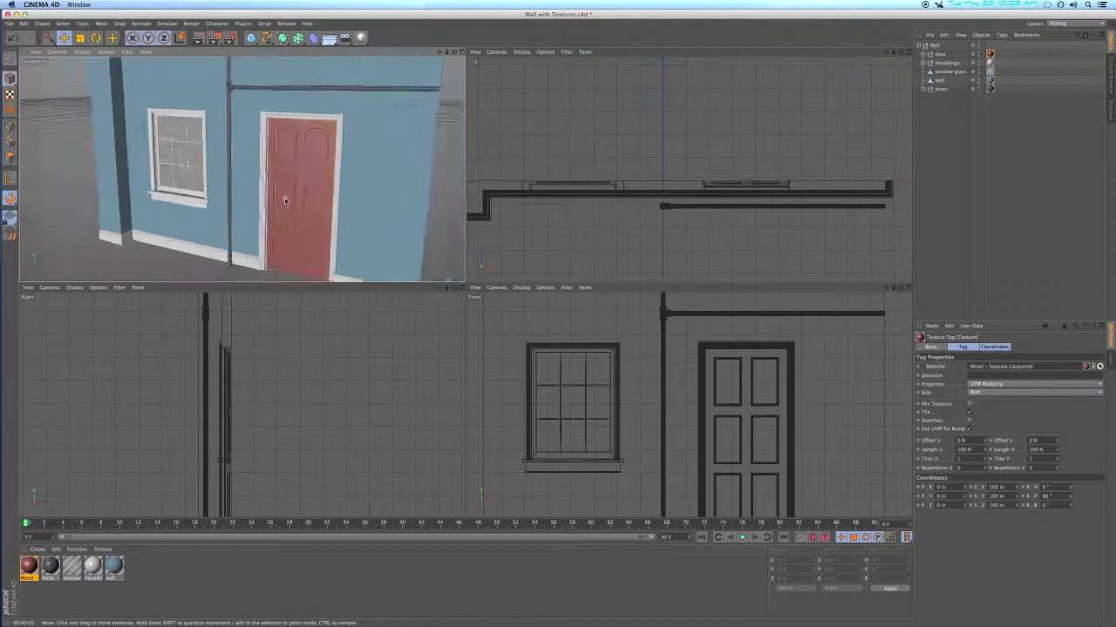
scroll(284, 201, up, 4)
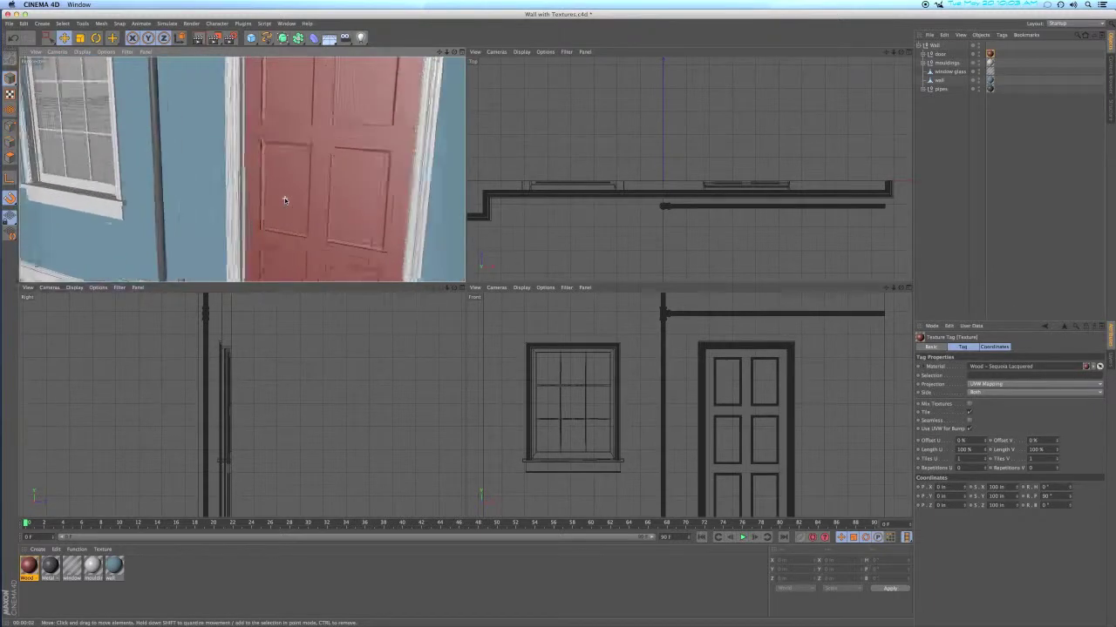
Render the selected door close-up and switch its texture projection to Cubic
click(283, 87)
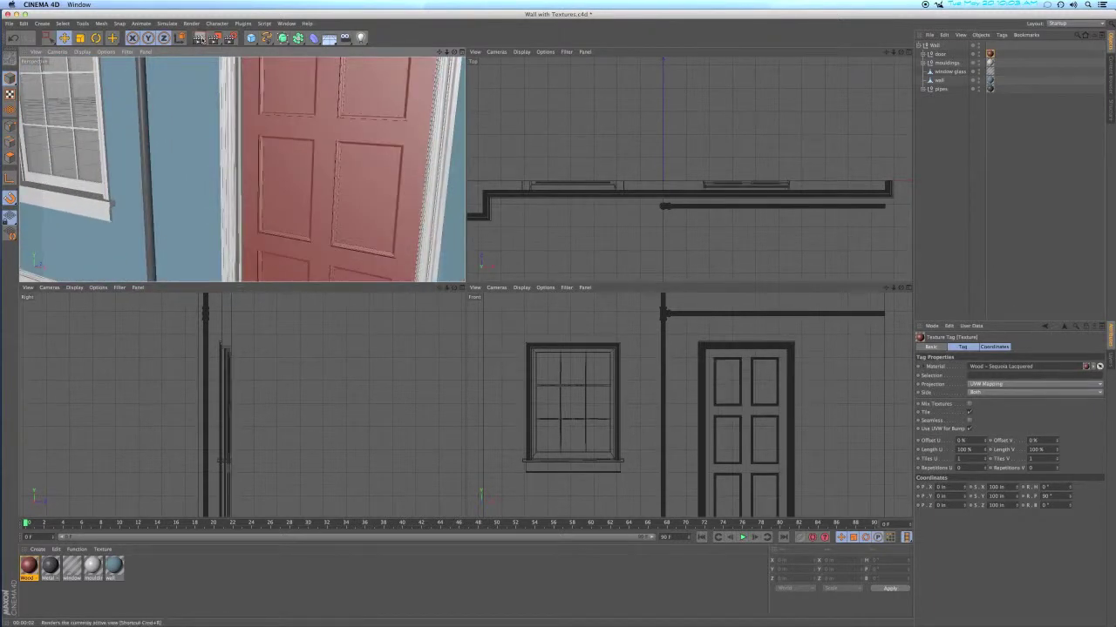
click(201, 40)
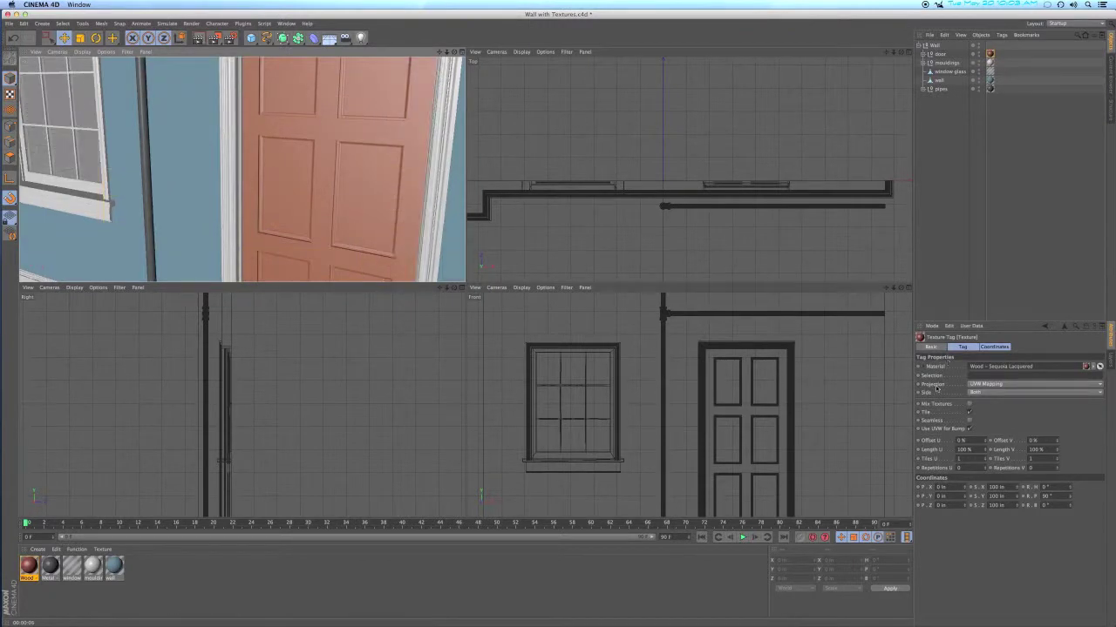
click(1011, 385)
click(1005, 421)
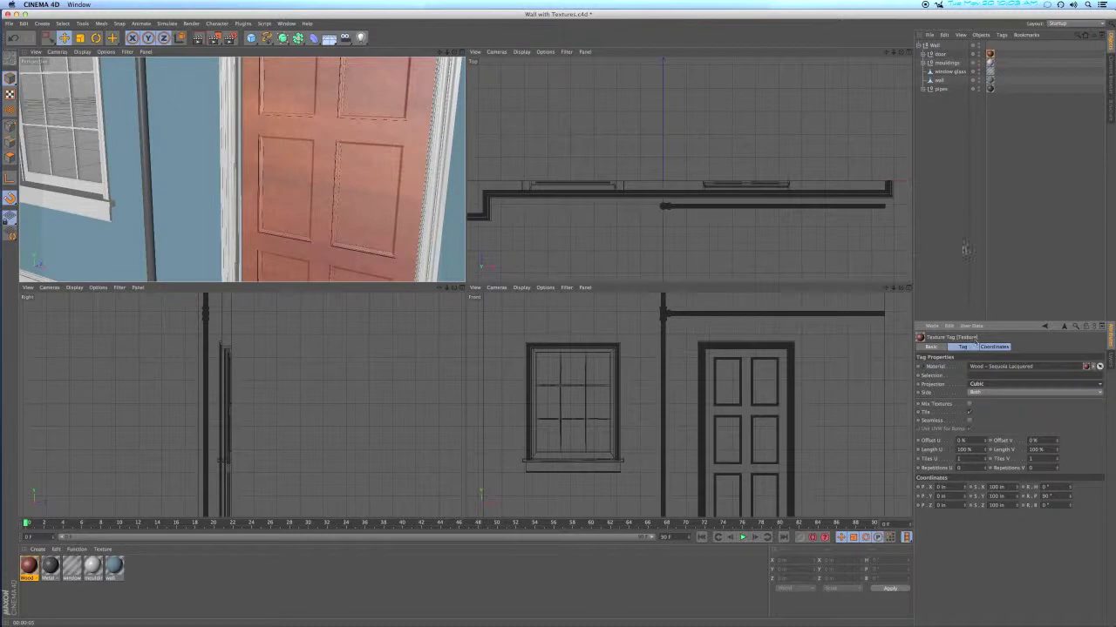
Re-render the door to check the cubic wood projection
click(950, 160)
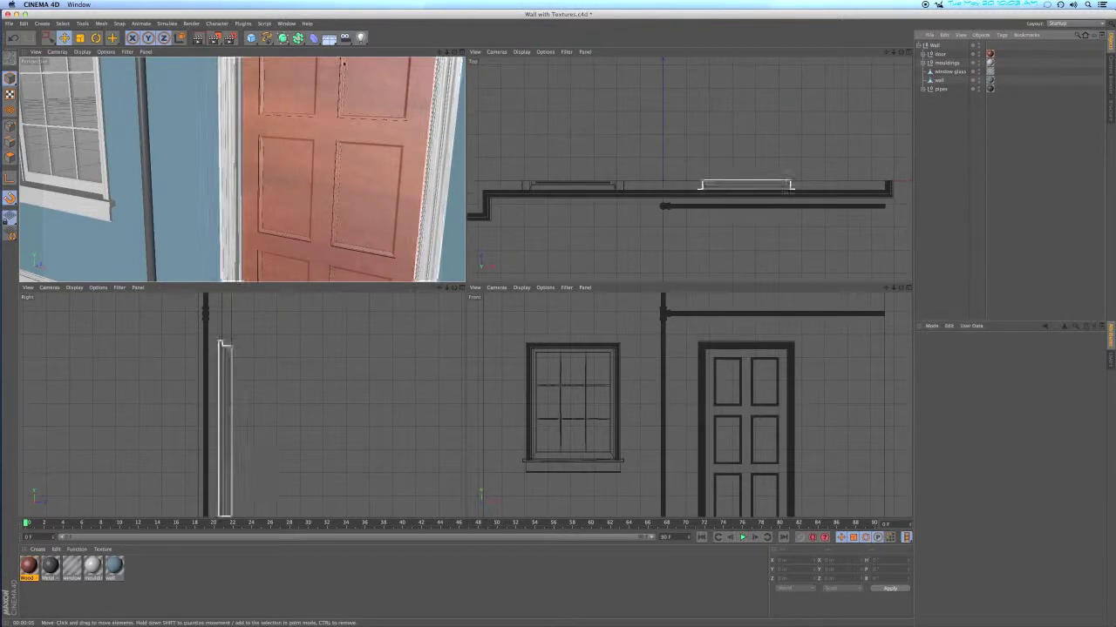
click(314, 55)
click(198, 37)
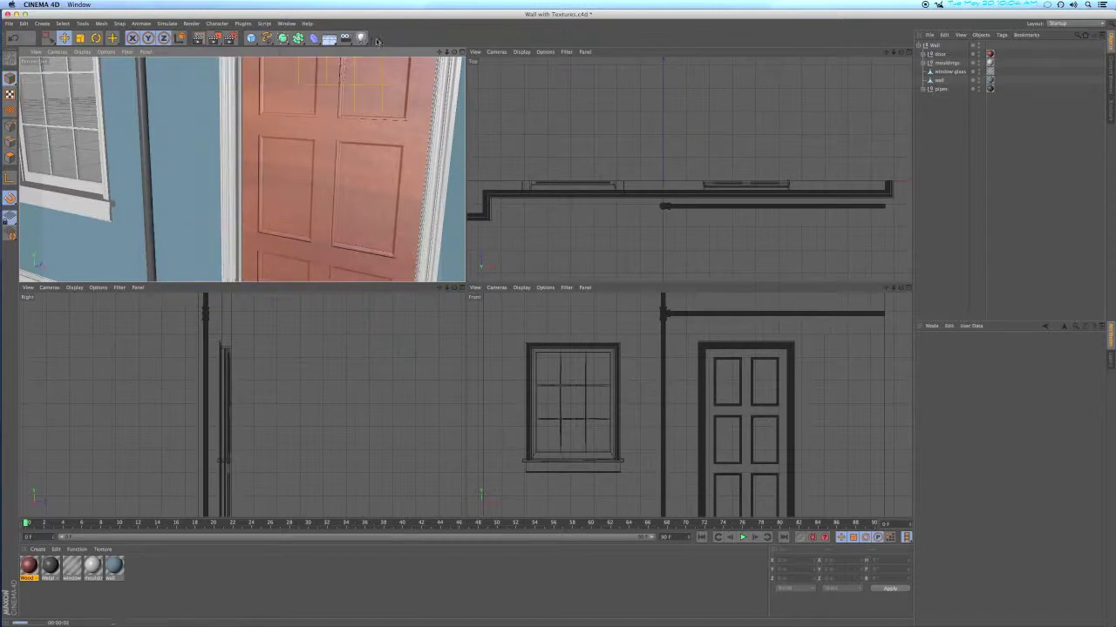
Fit the door's wood texture to the object including sub-objects, then render
click(990, 54)
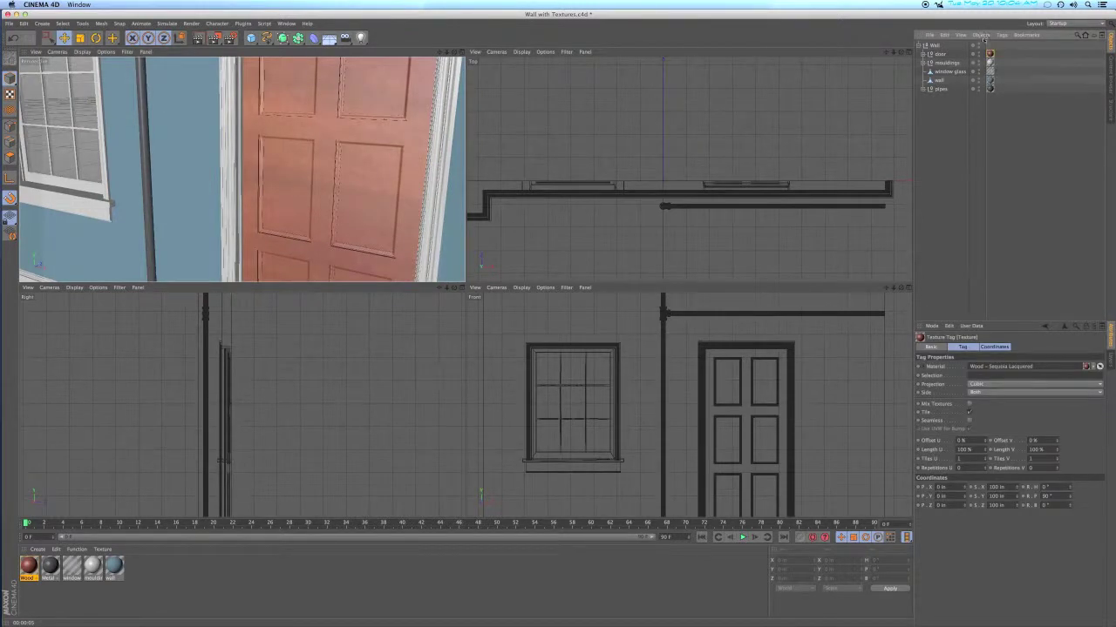
click(981, 35)
mouse_move(958, 38)
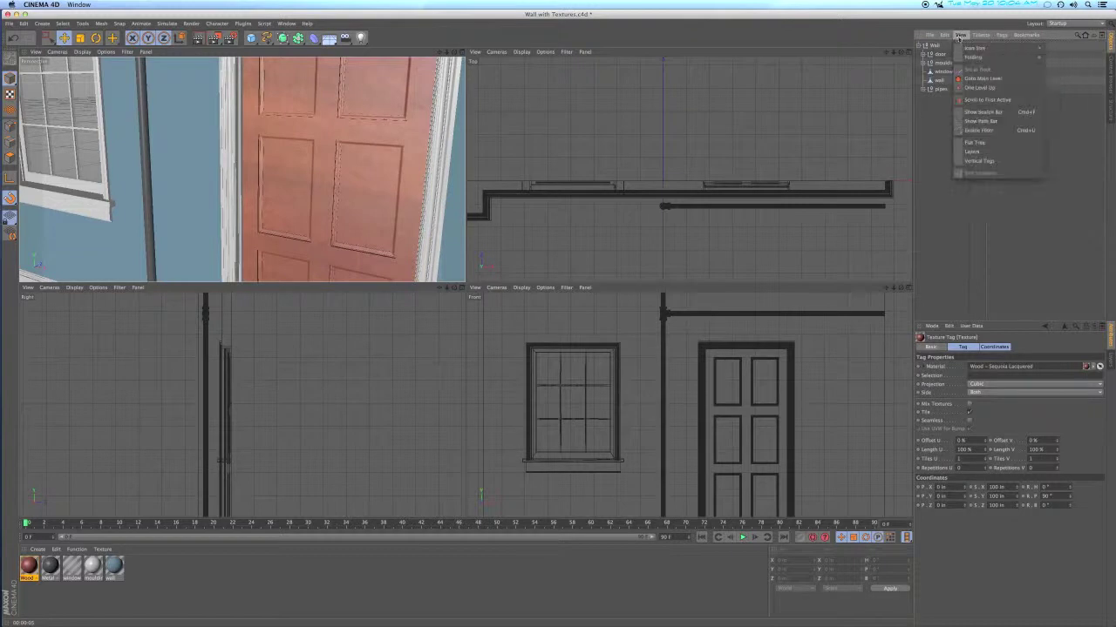
mouse_move(1005, 37)
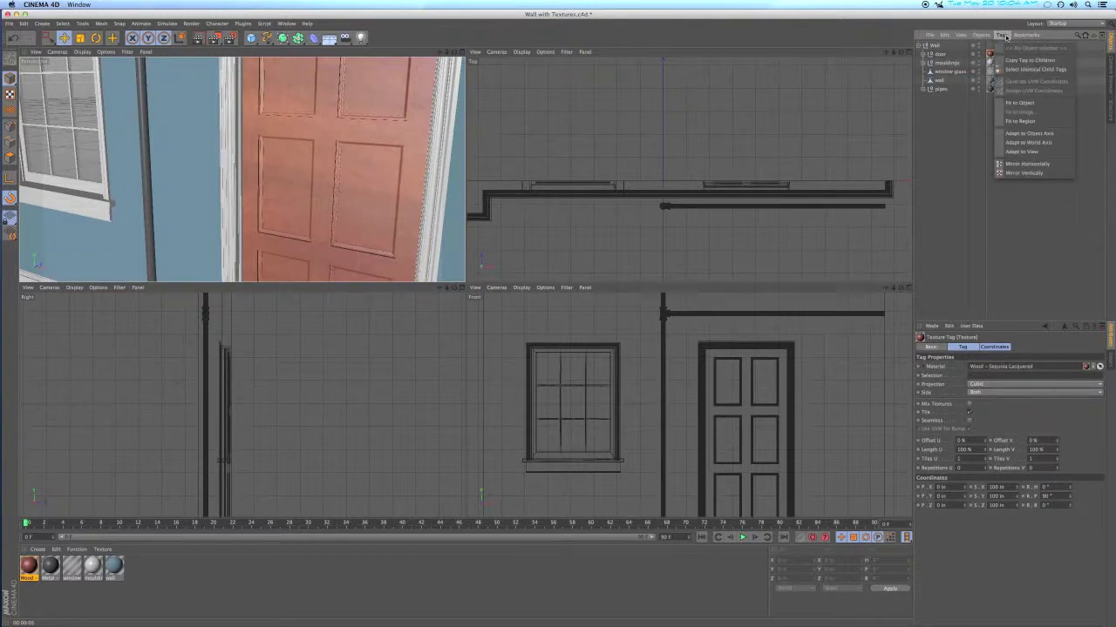
click(1013, 103)
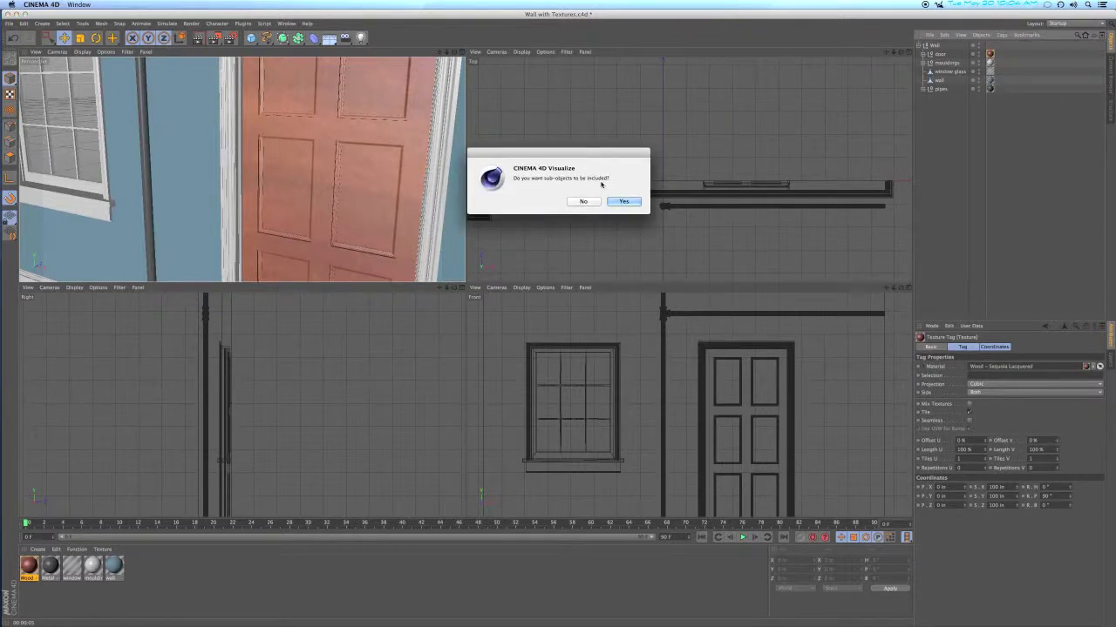
click(623, 203)
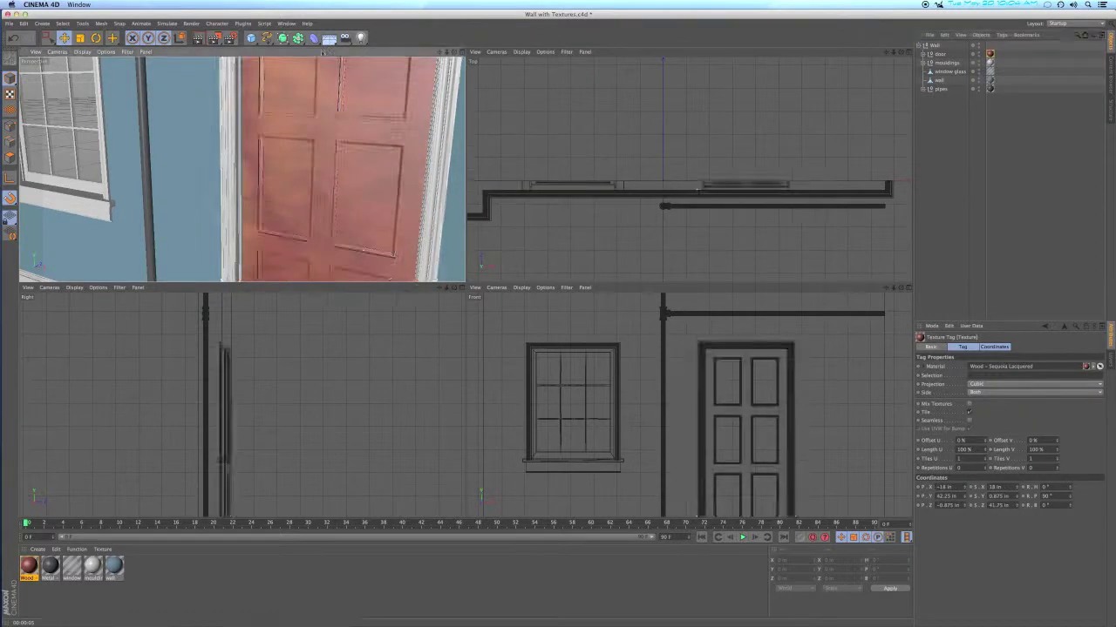
click(198, 38)
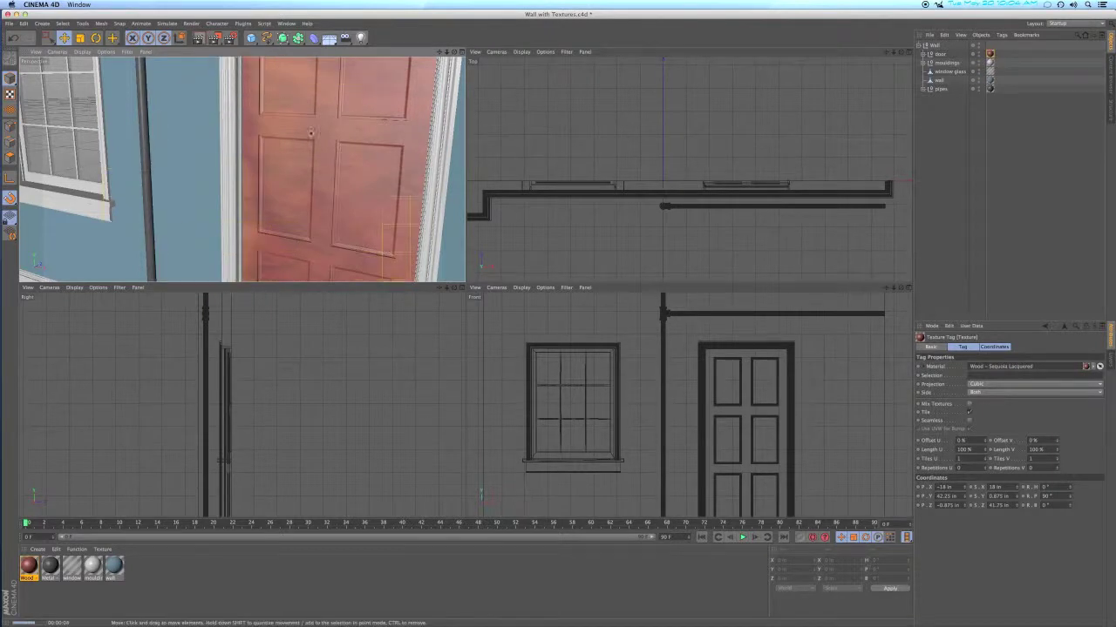
Orbit to show the door and window, and rotate the wood texture 90° on R.B
scroll(314, 135, down, 10)
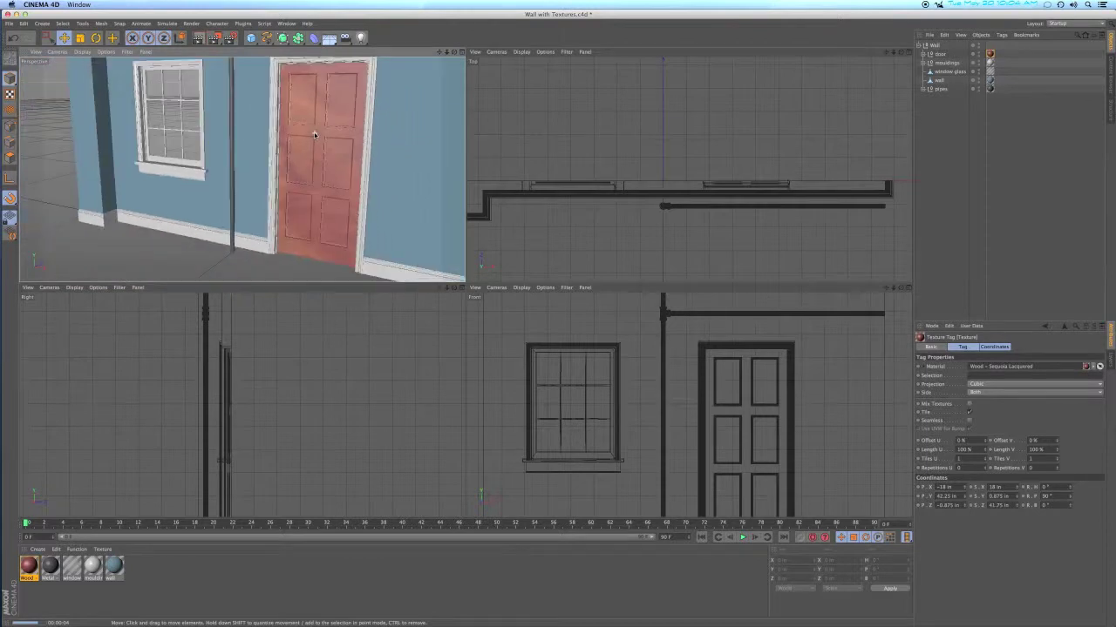
alt+drag(325, 130, 296, 132)
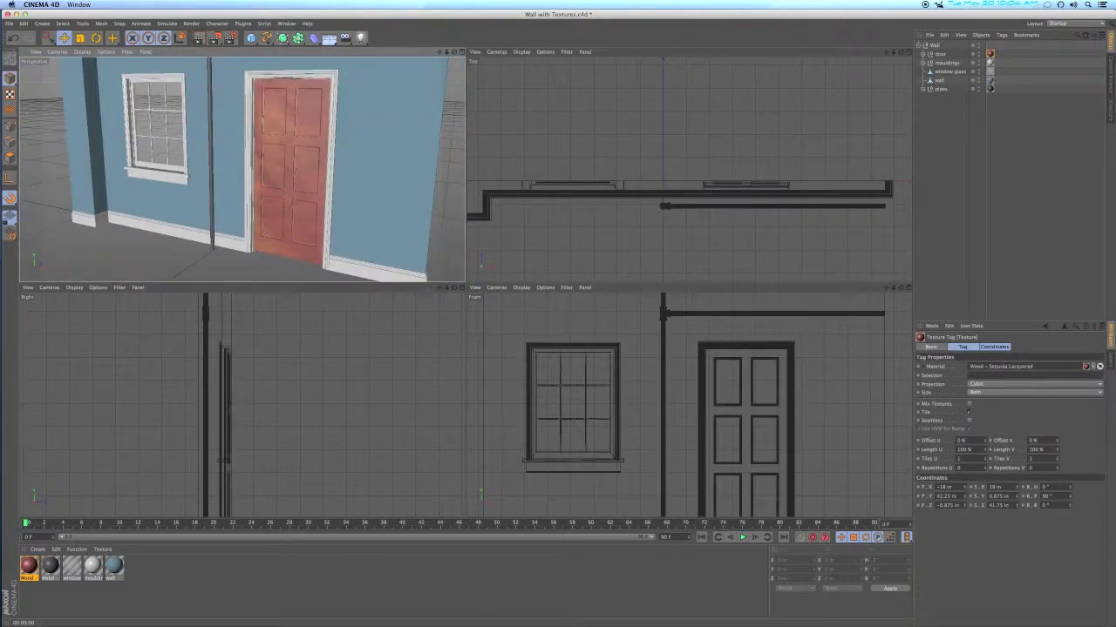
text(90)
key(Return)
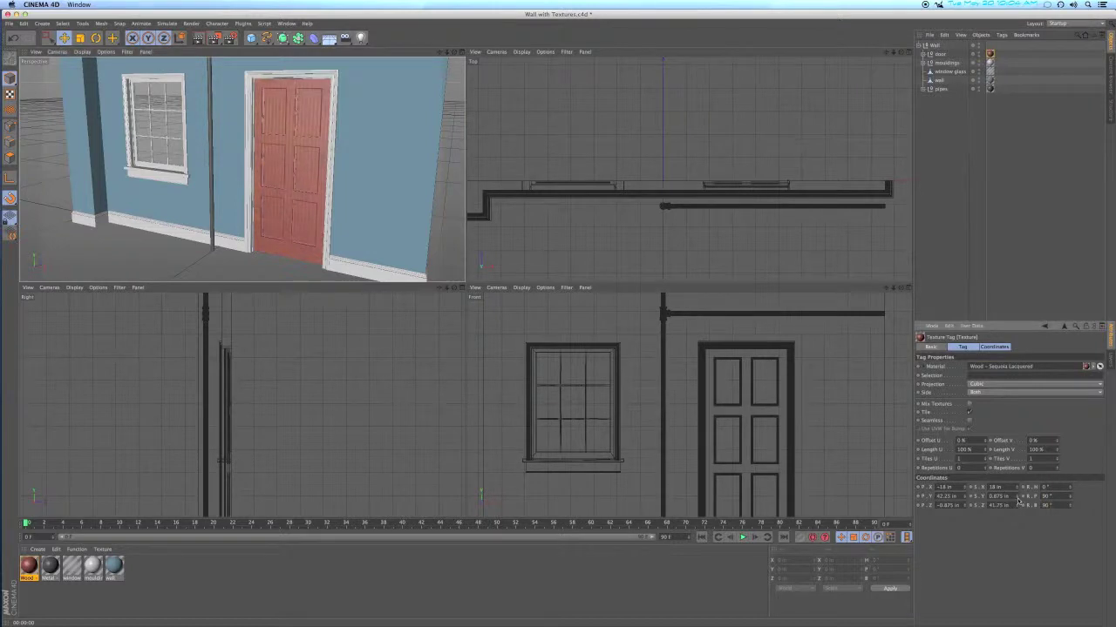
Refit the texture to the door including sub-objects and render the view
right_click(989, 53)
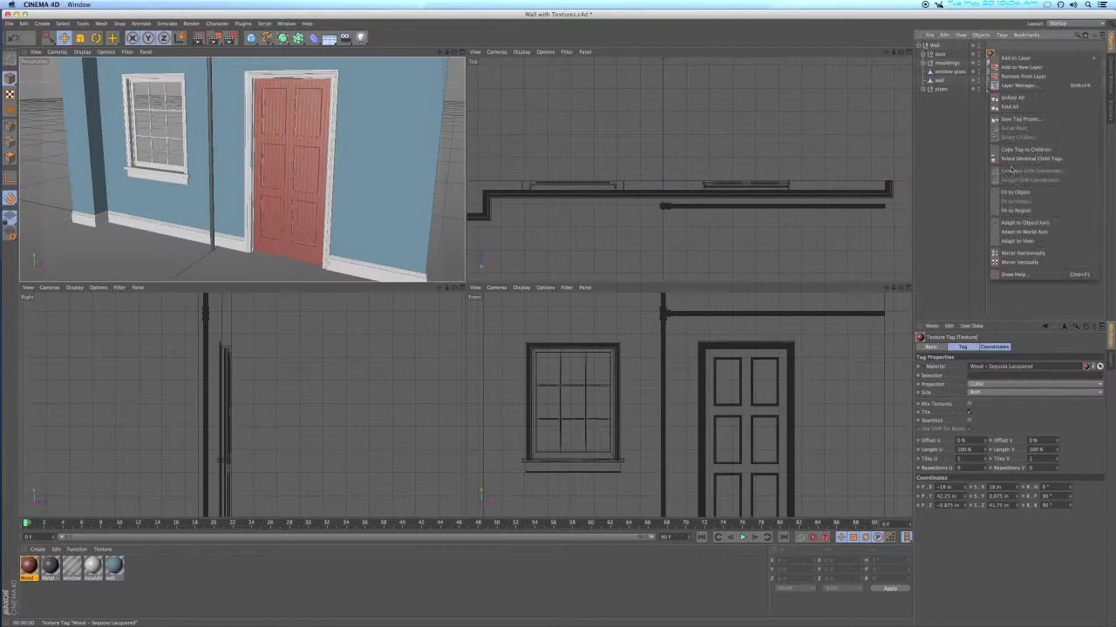
click(1015, 192)
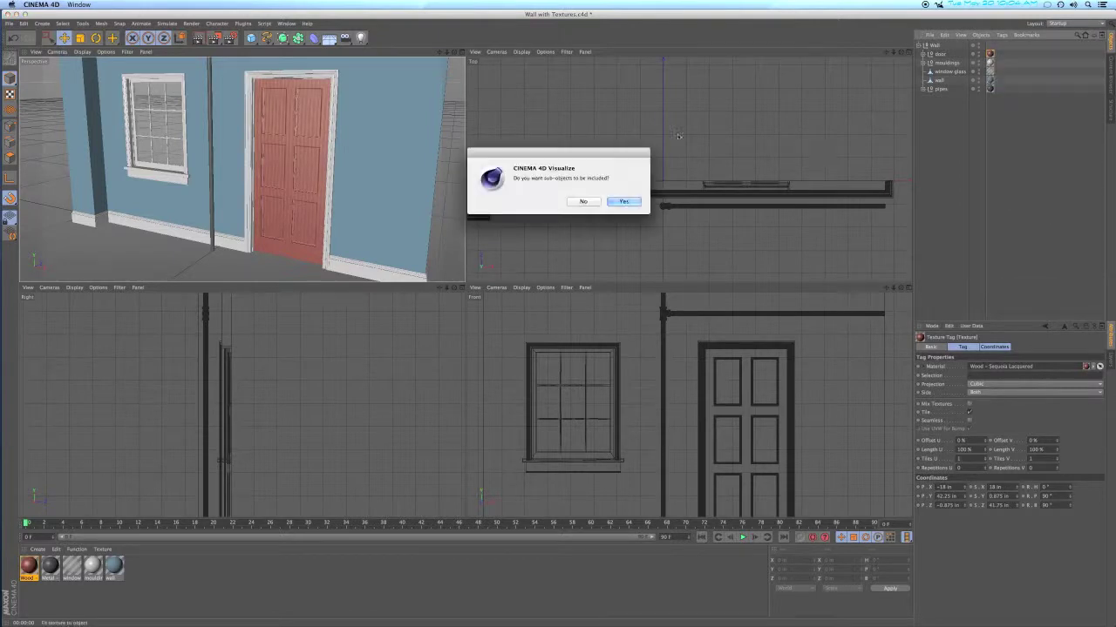
click(623, 201)
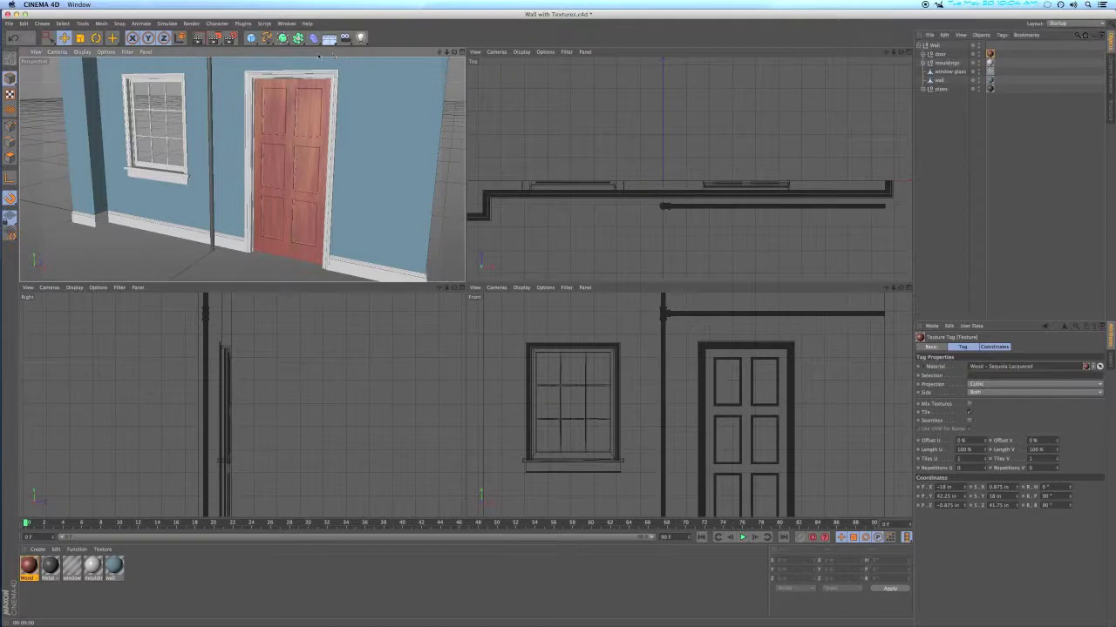
click(198, 40)
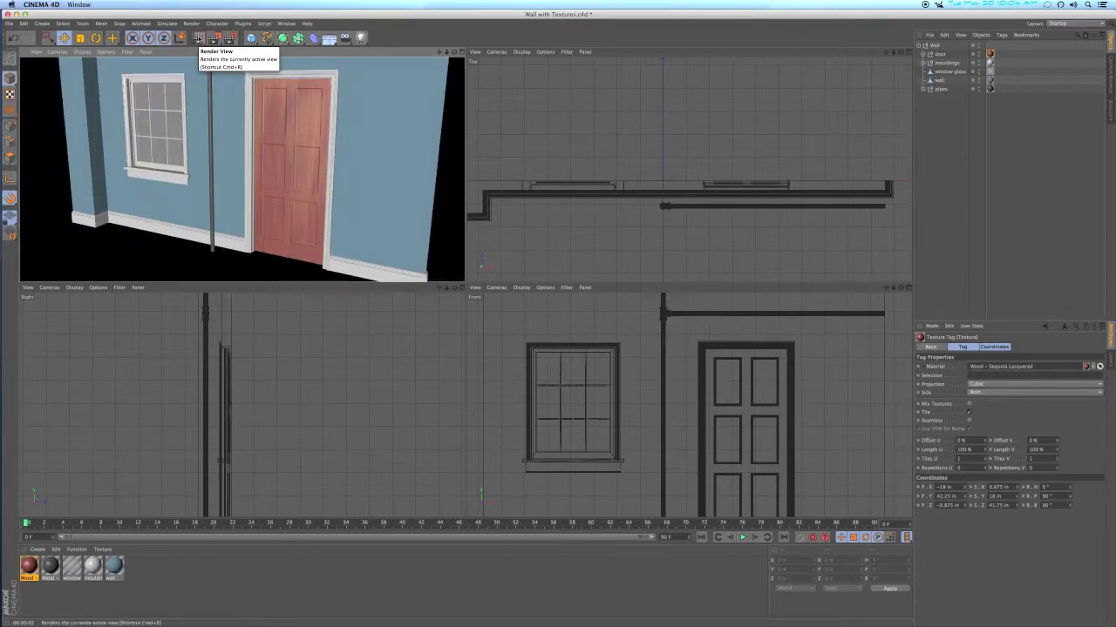
click(283, 128)
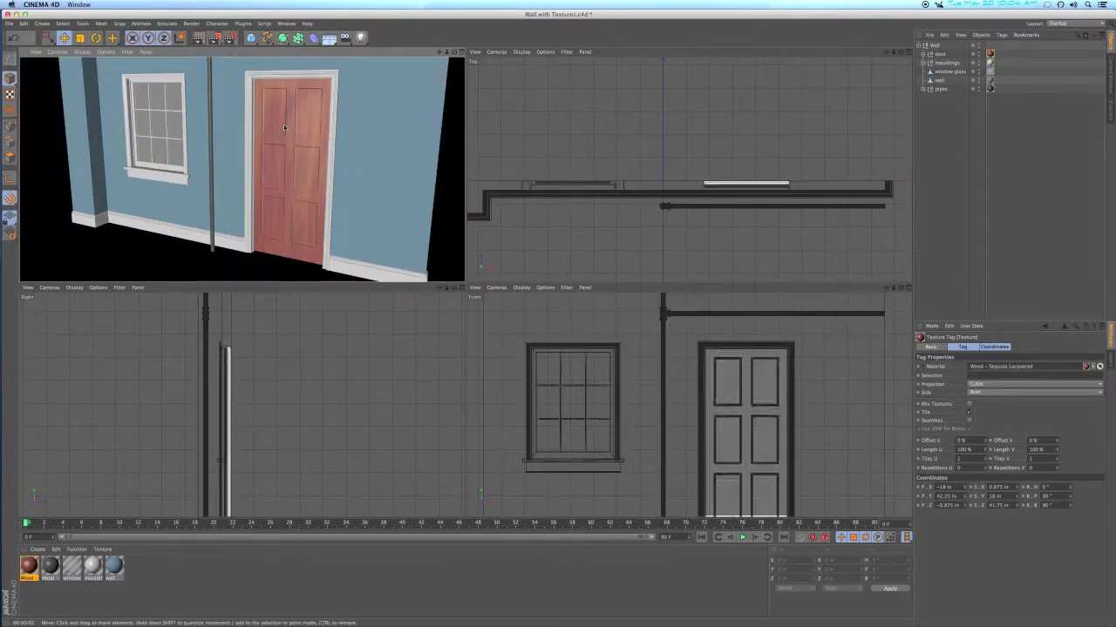
alt+drag(284, 128, 270, 168)
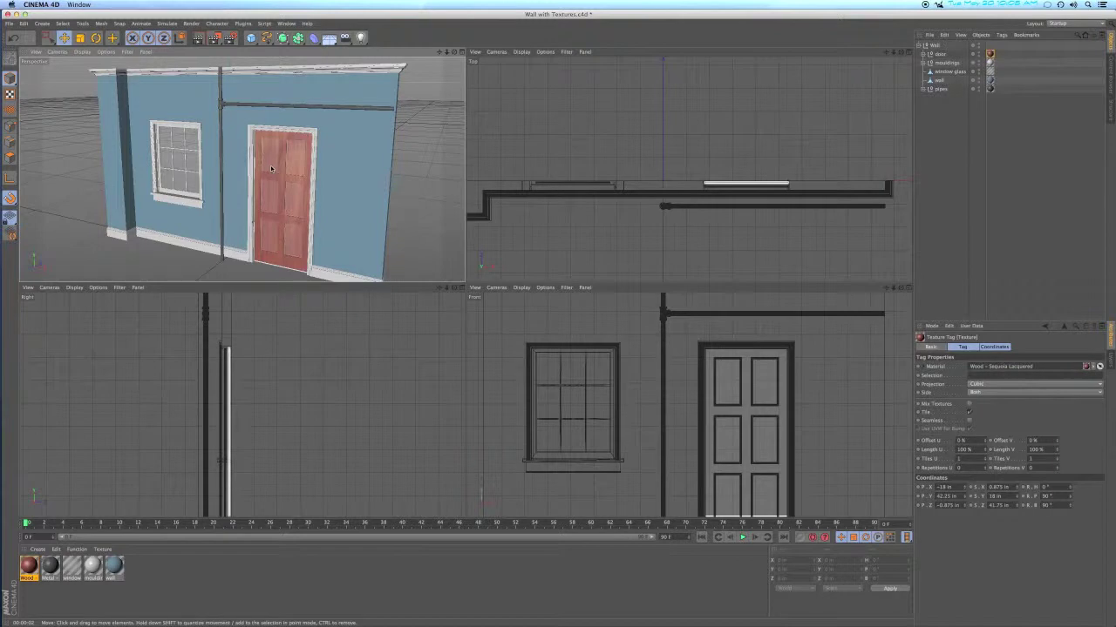
click(271, 168)
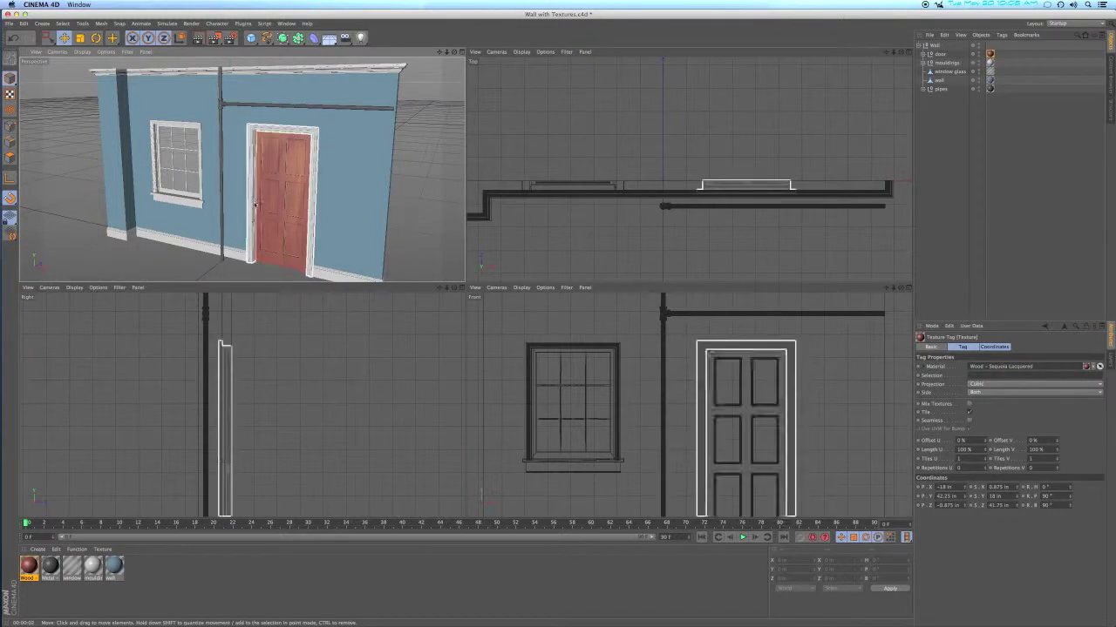
click(210, 225)
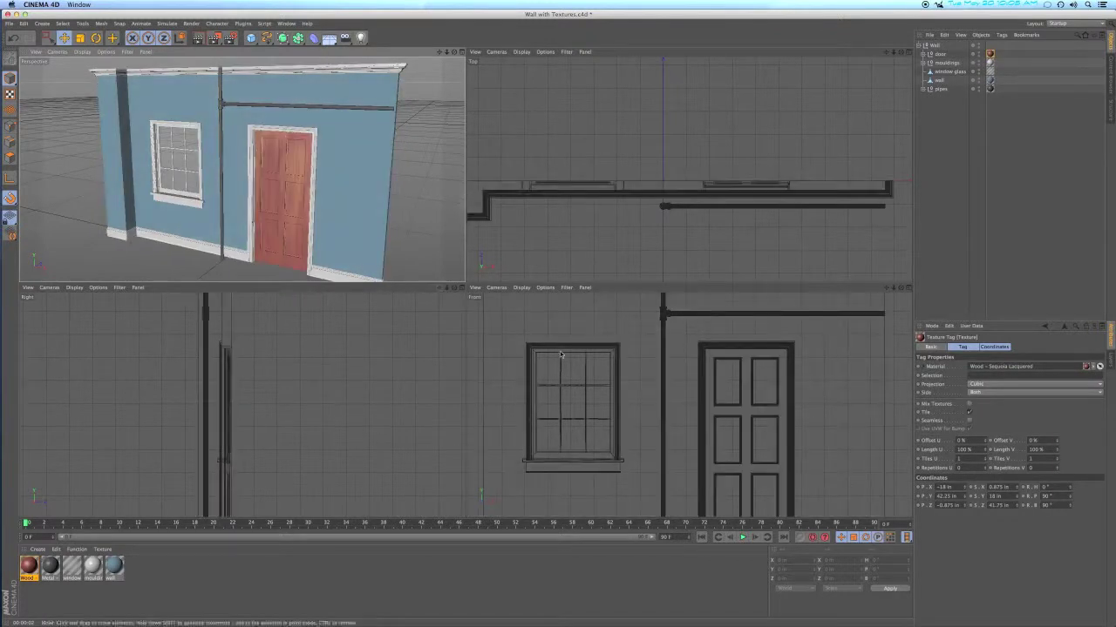
click(602, 397)
alt+middle_drag(643, 403, 615, 330)
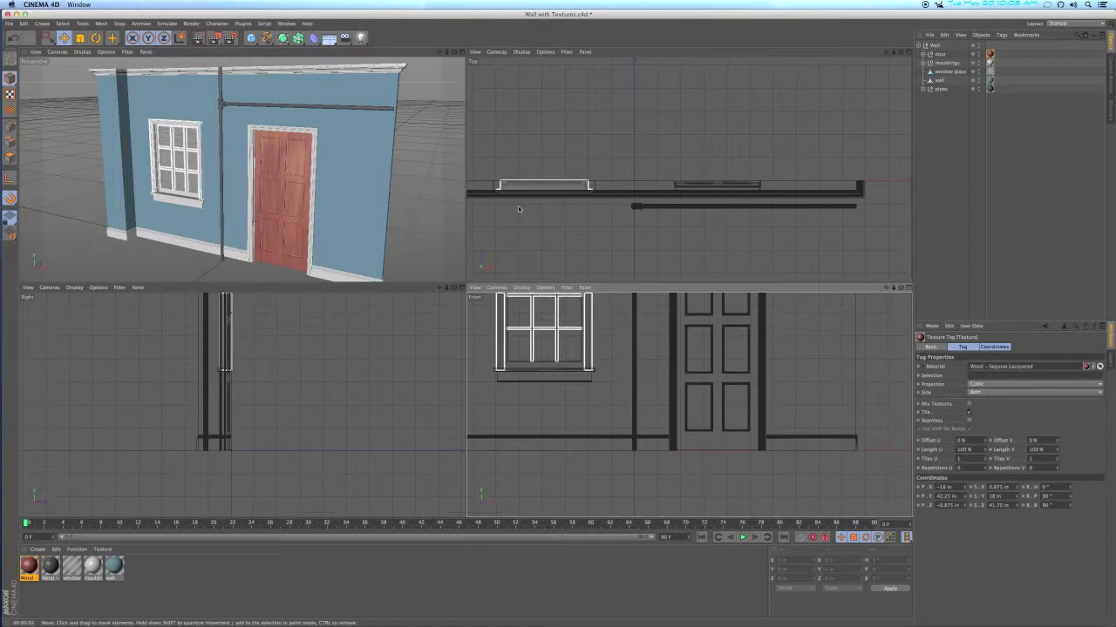
click(614, 329)
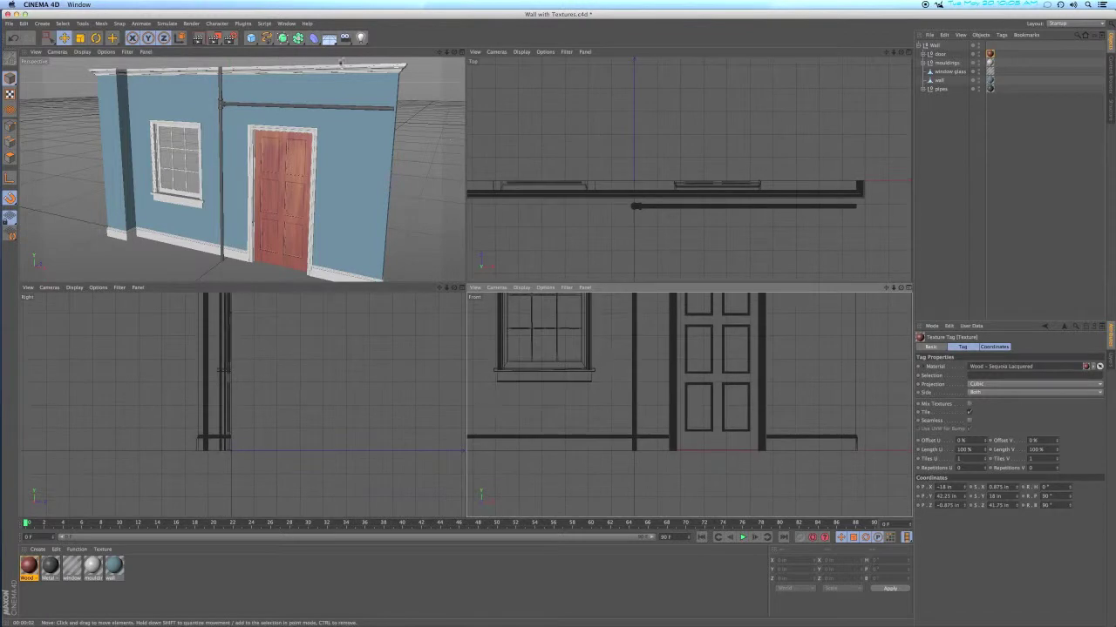
Add a Cube and set Size X 2.5, Size Y 6 and Size Z 2.25 inches
click(251, 39)
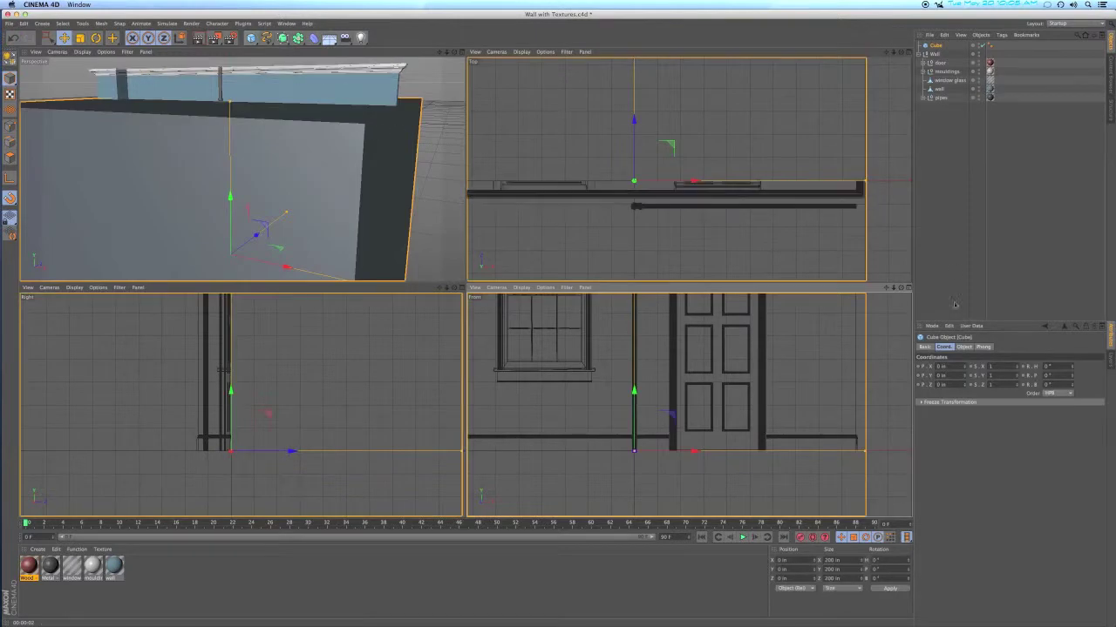
click(965, 347)
shift+click(947, 347)
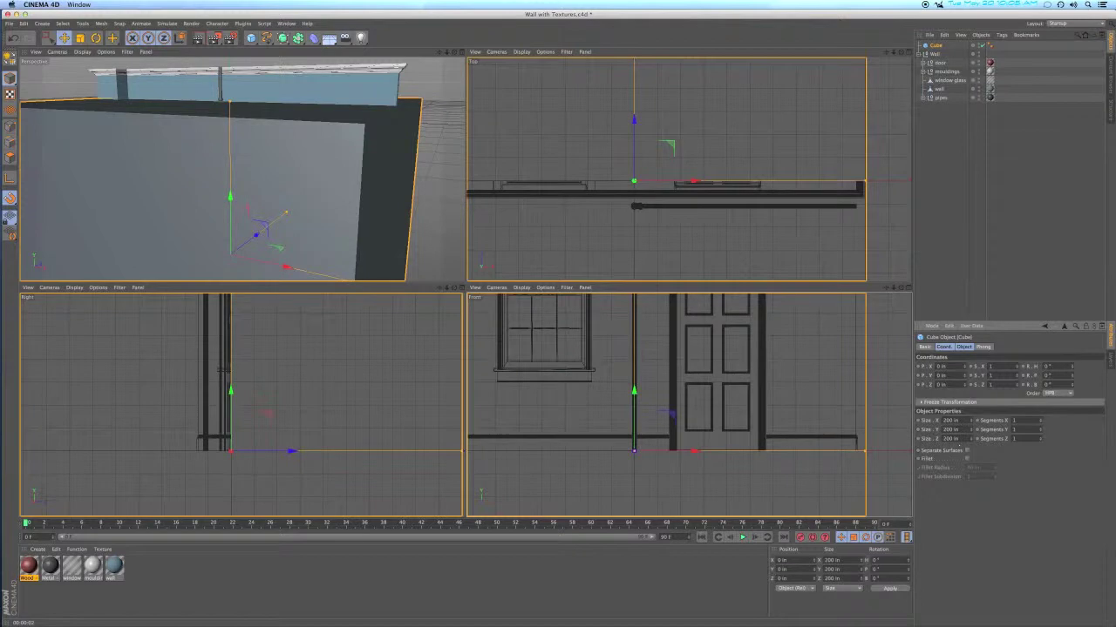
double_click(950, 421)
text(2.5)
key(Tab)
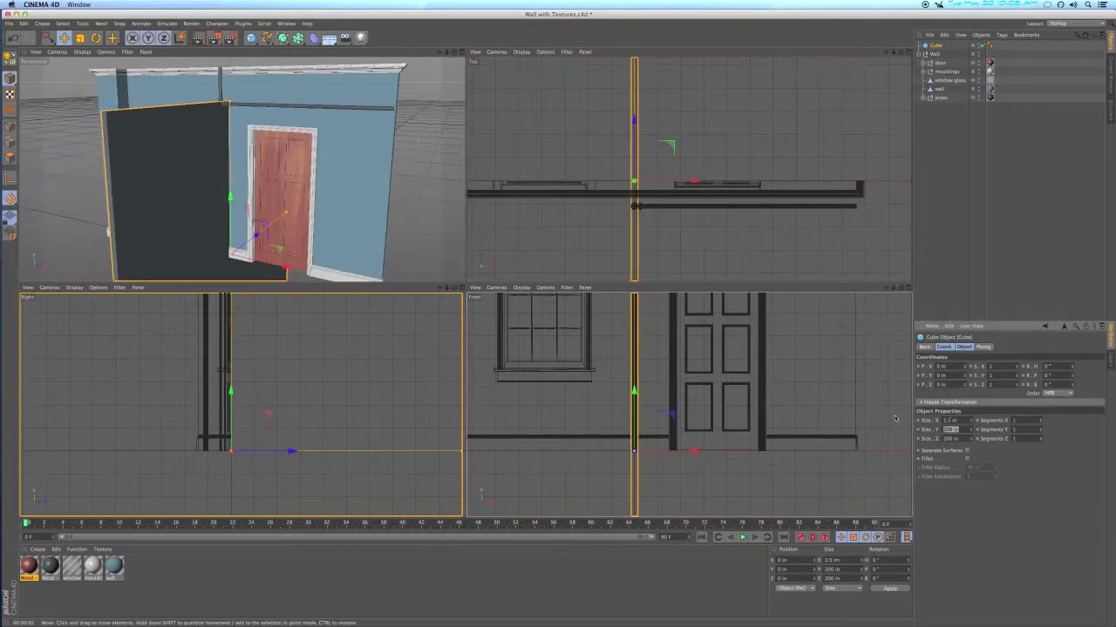
text(6)
key(Tab)
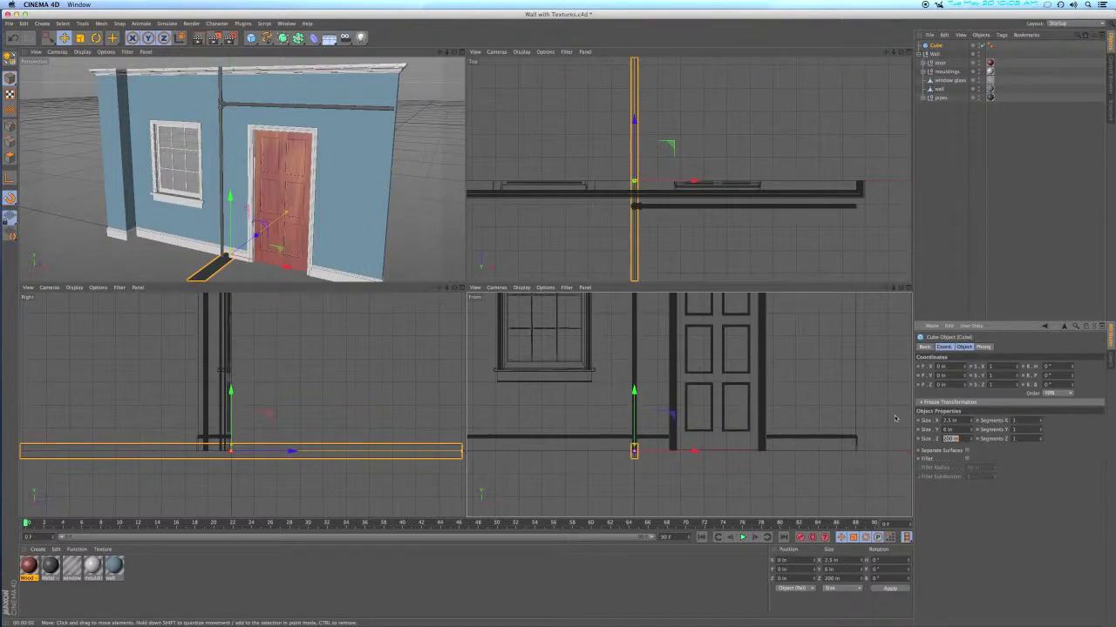
text(2.25)
key(Return)
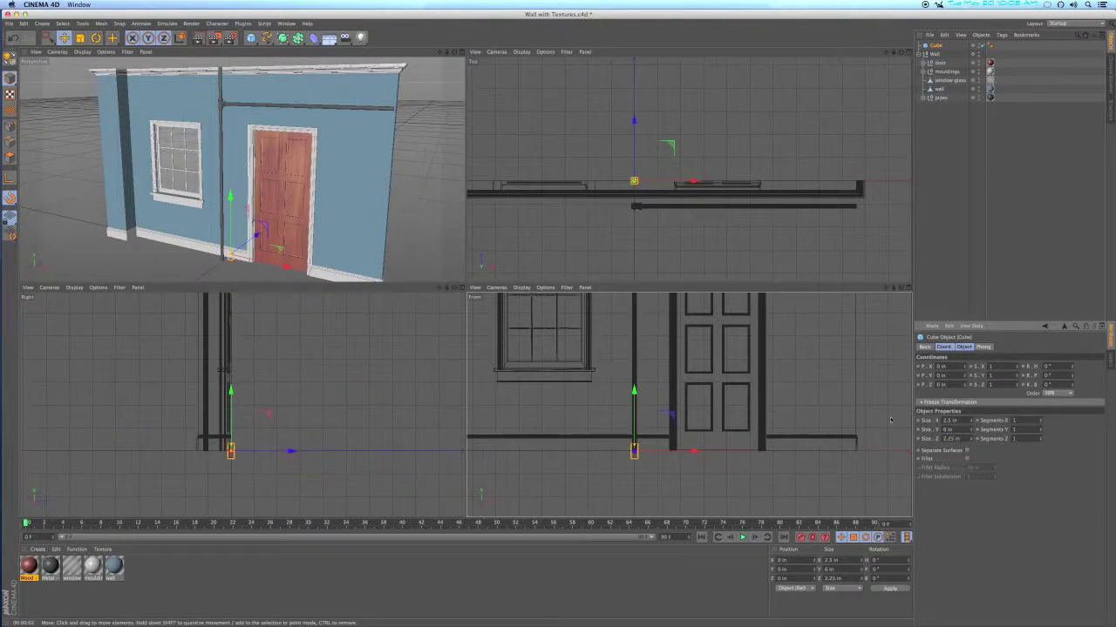
scroll(648, 172, up, 2)
scroll(649, 172, up, 4)
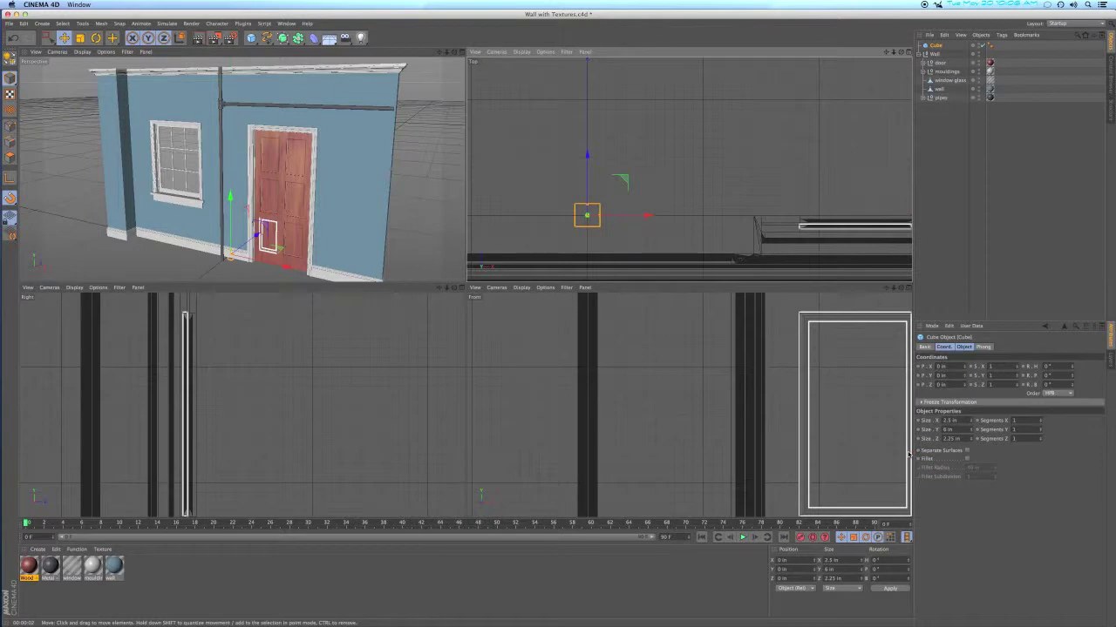
Turn on Fillet for the cube with a 0.25 in fillet radius
click(965, 458)
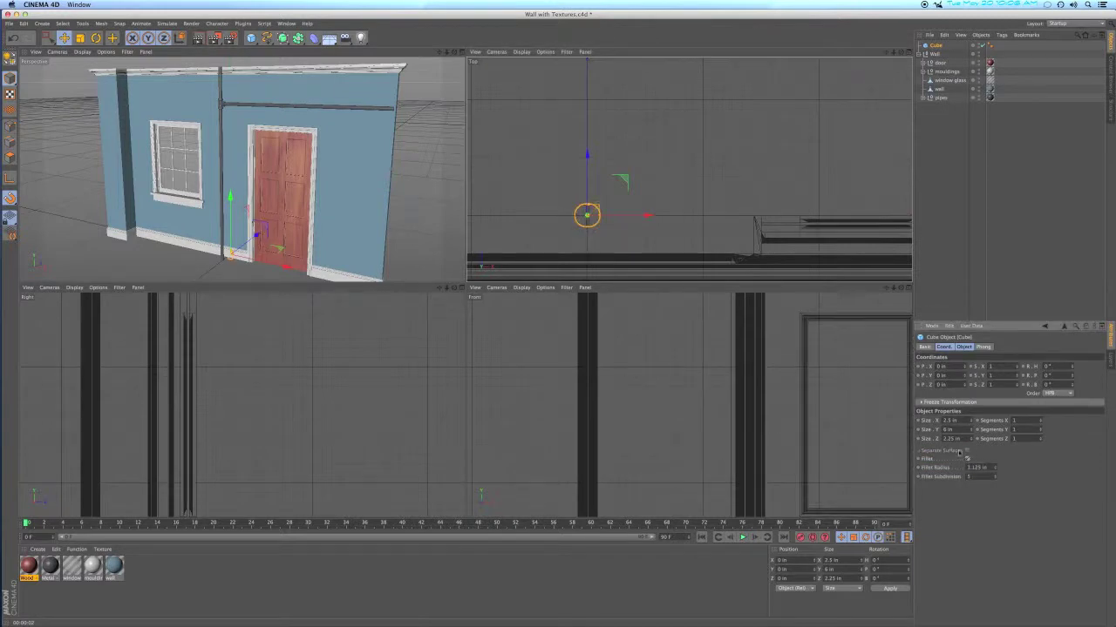
scroll(596, 231, up, 5)
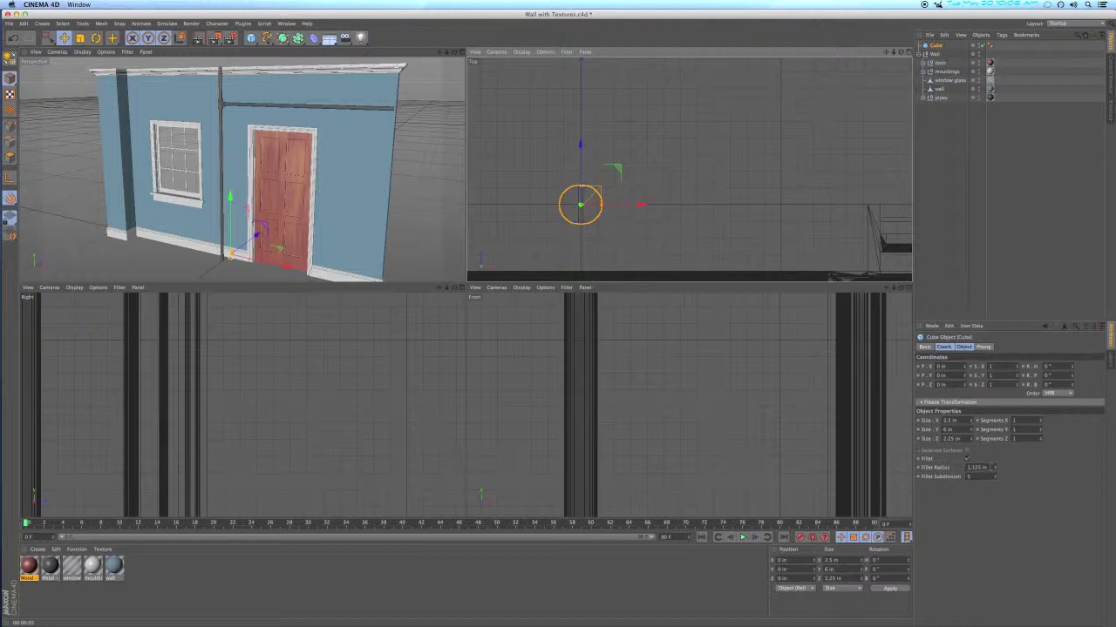
click(976, 467)
text(.25)
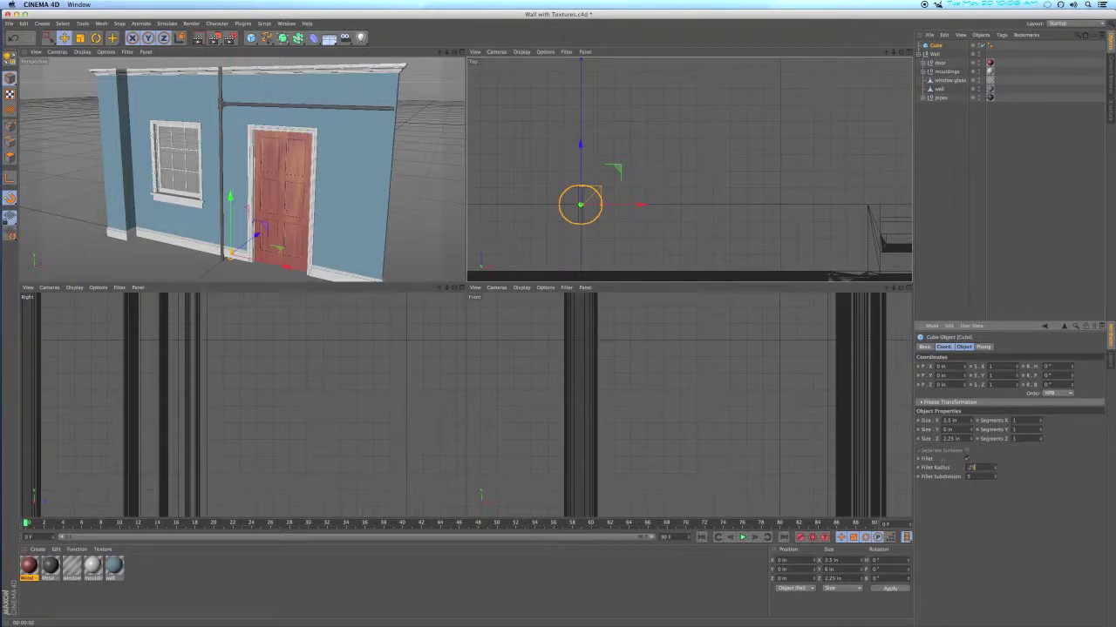
key(Return)
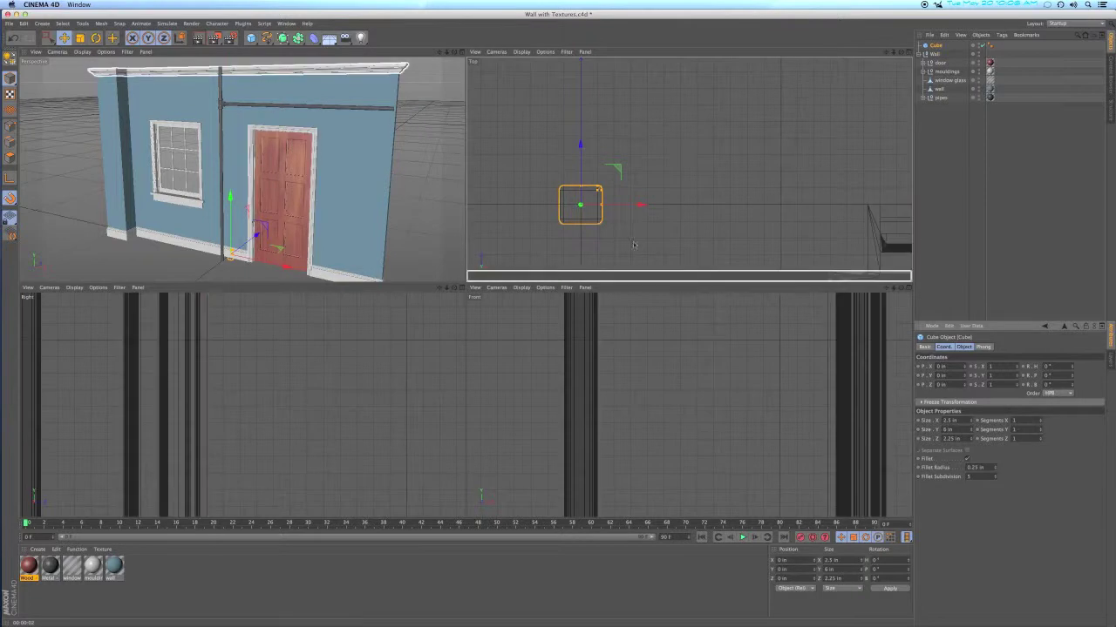
Recentre the rounded cube in the Front, Top and Right views, then bring up the primitives list
scroll(610, 235, up, 3)
scroll(592, 228, up, 2)
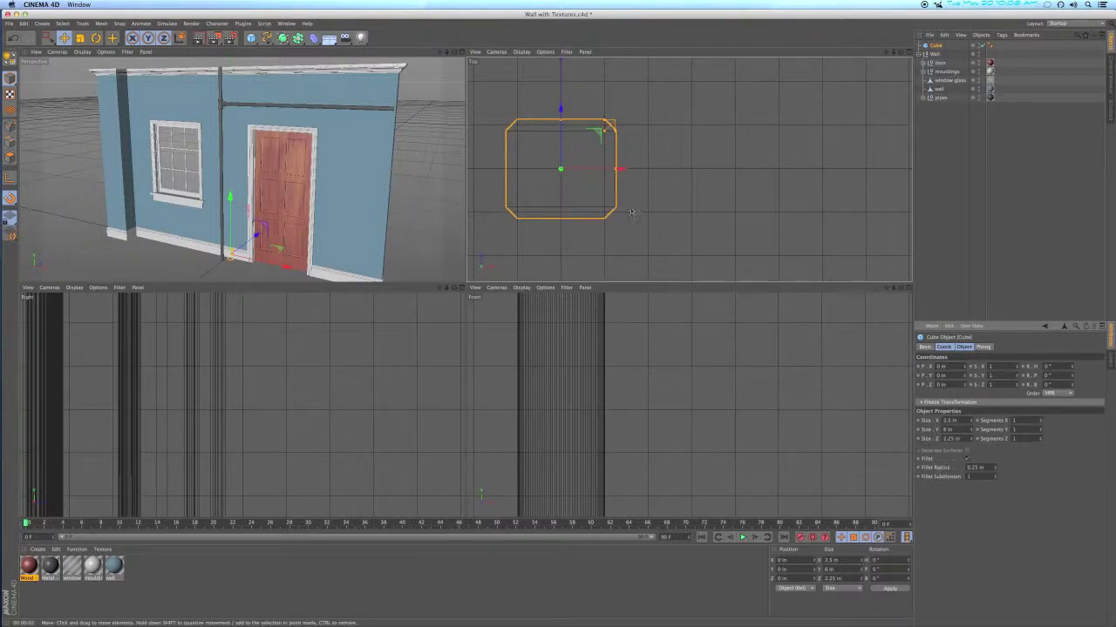
scroll(630, 209, down, 3)
scroll(630, 209, down, 5)
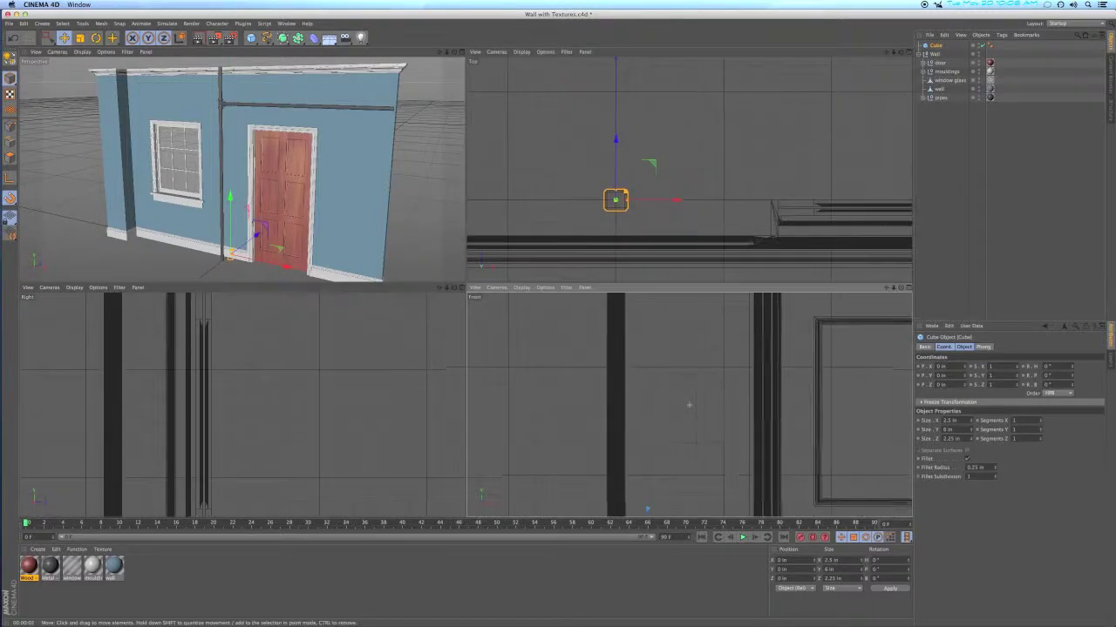
scroll(689, 404, down, 5)
alt+middle_drag(688, 404, 685, 425)
scroll(684, 425, up, 5)
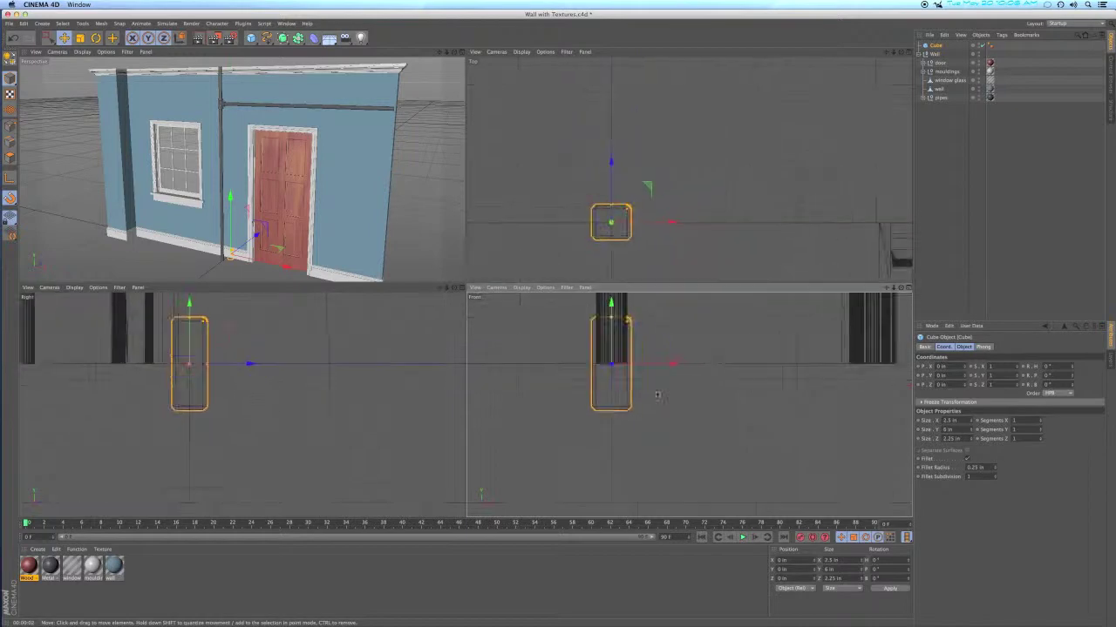
scroll(708, 425, up, 2)
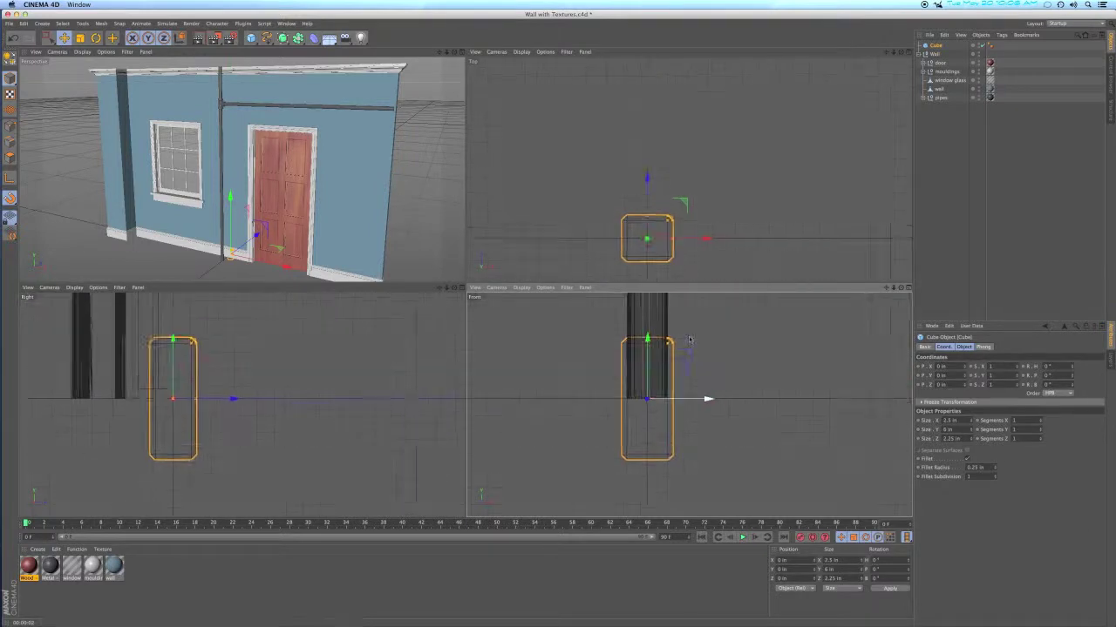
scroll(716, 244, down, 6)
alt+middle_drag(783, 249, 668, 184)
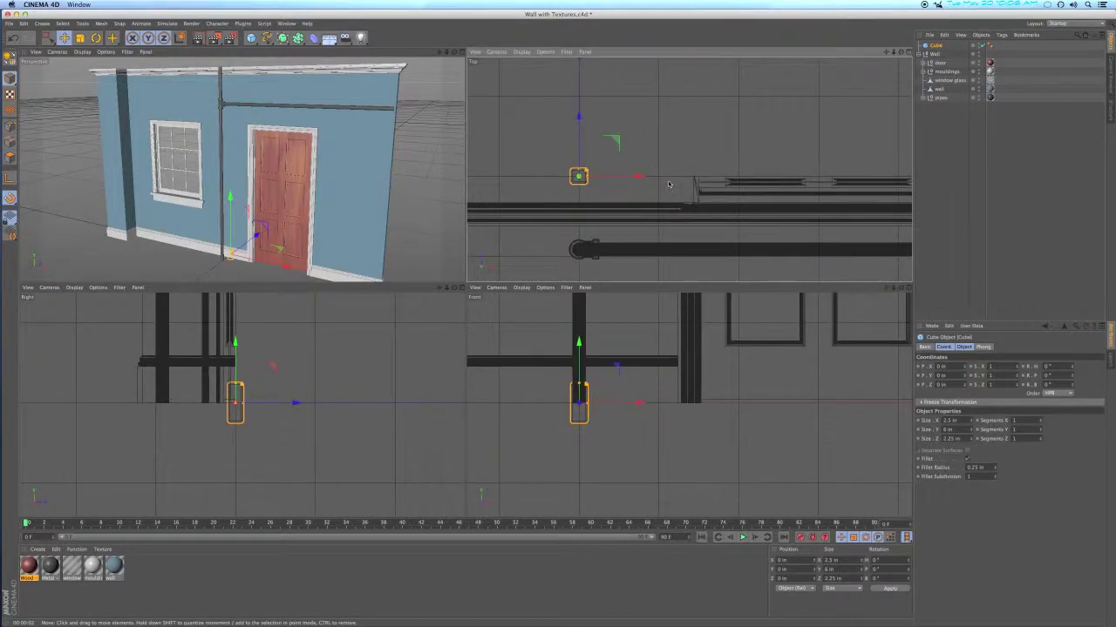
click(251, 38)
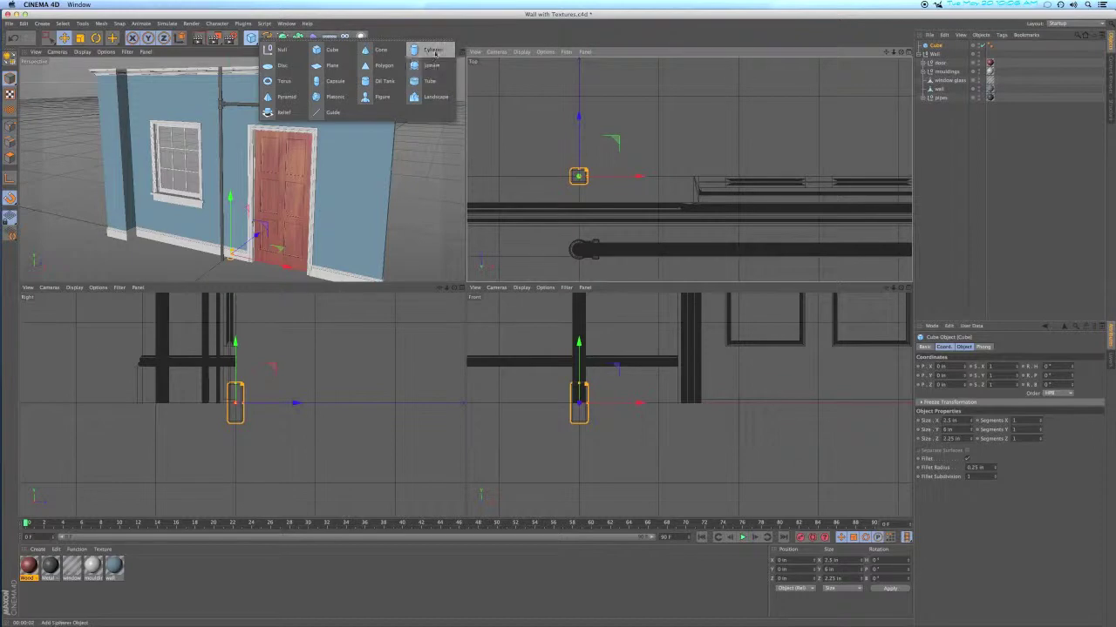
Add a Cylinder oriented along -Z with a 0.5 in radius
click(436, 51)
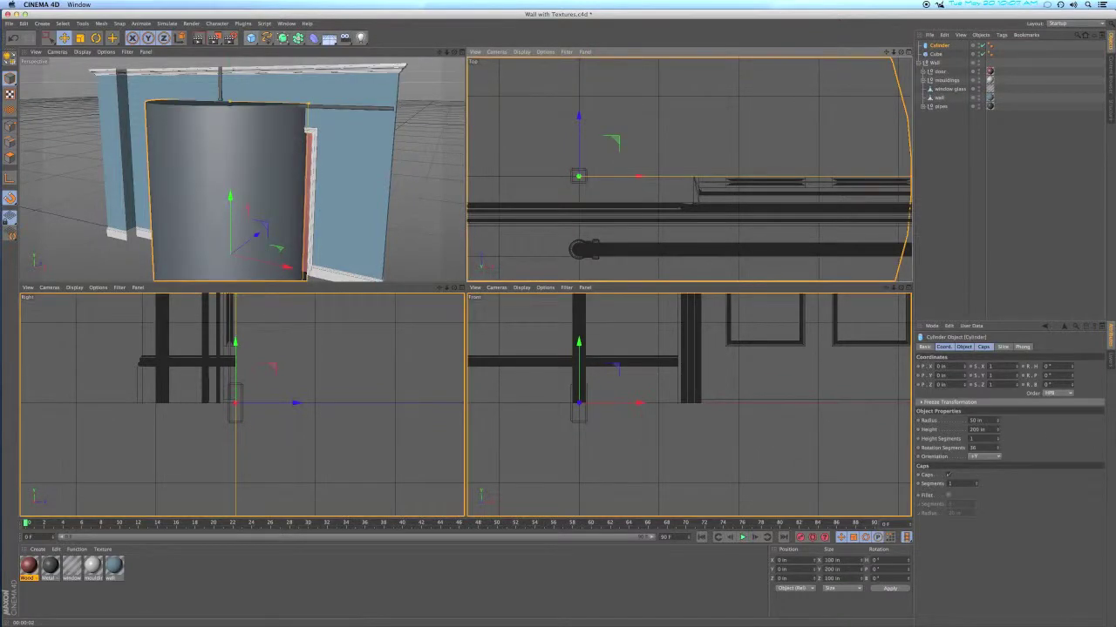
click(993, 458)
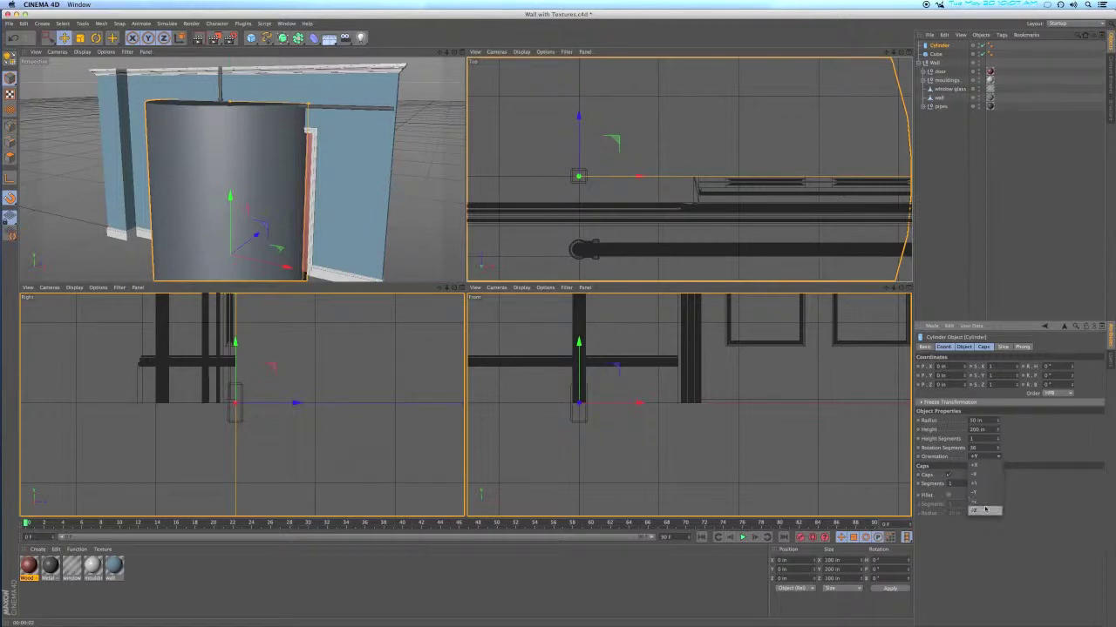
click(985, 510)
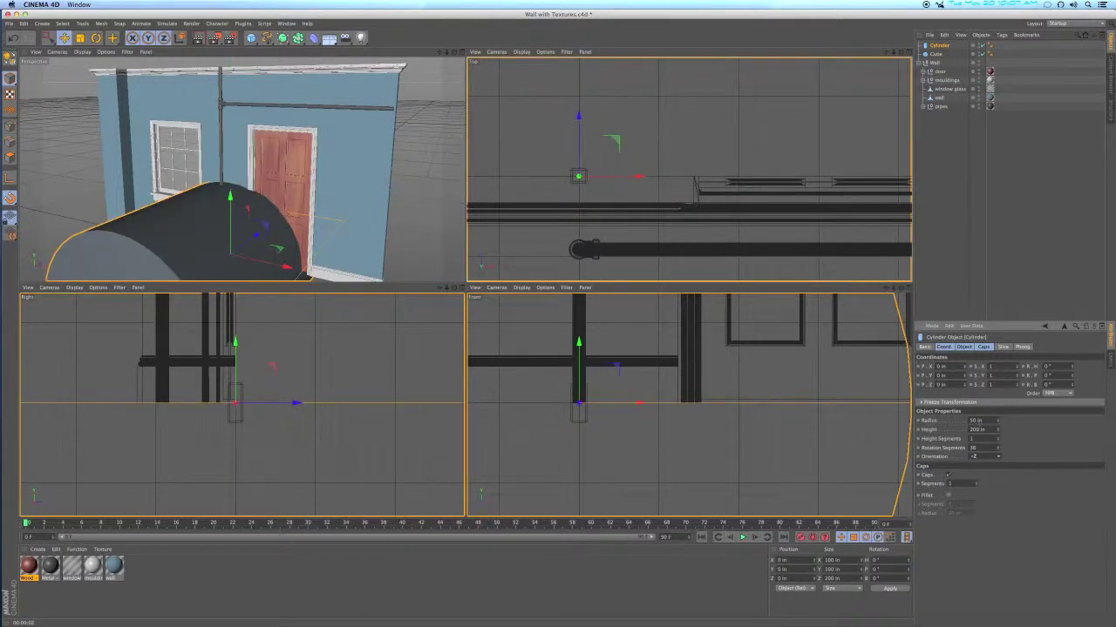
click(974, 420)
text(5)
key(Return)
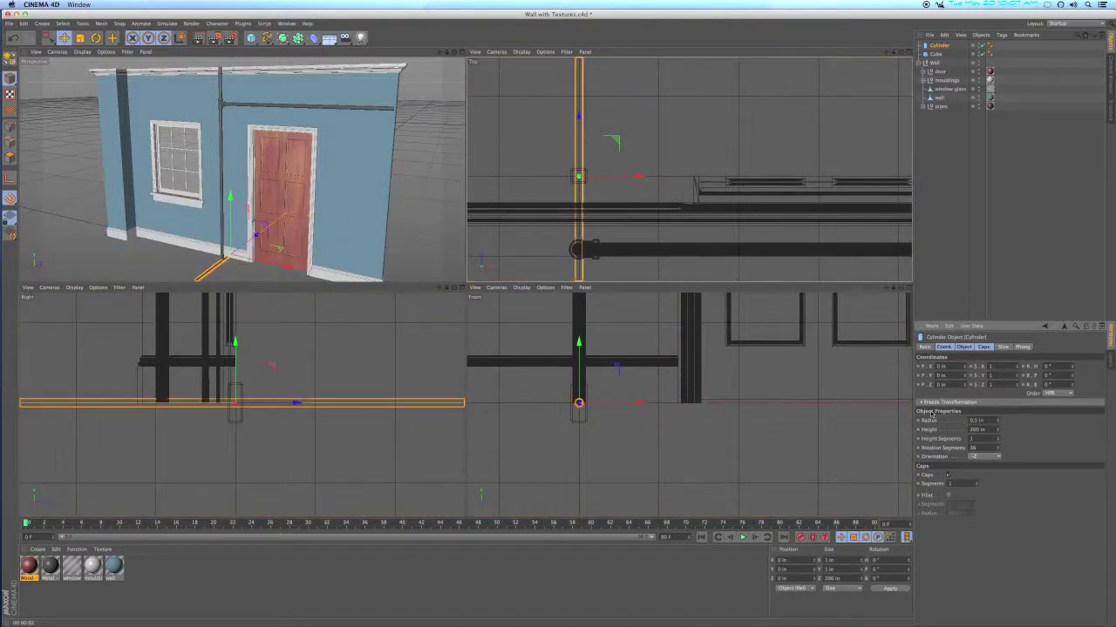
Set the cylinder's height to 3.5 in and bring up the primitives list
click(978, 430)
text(3)
key(Return)
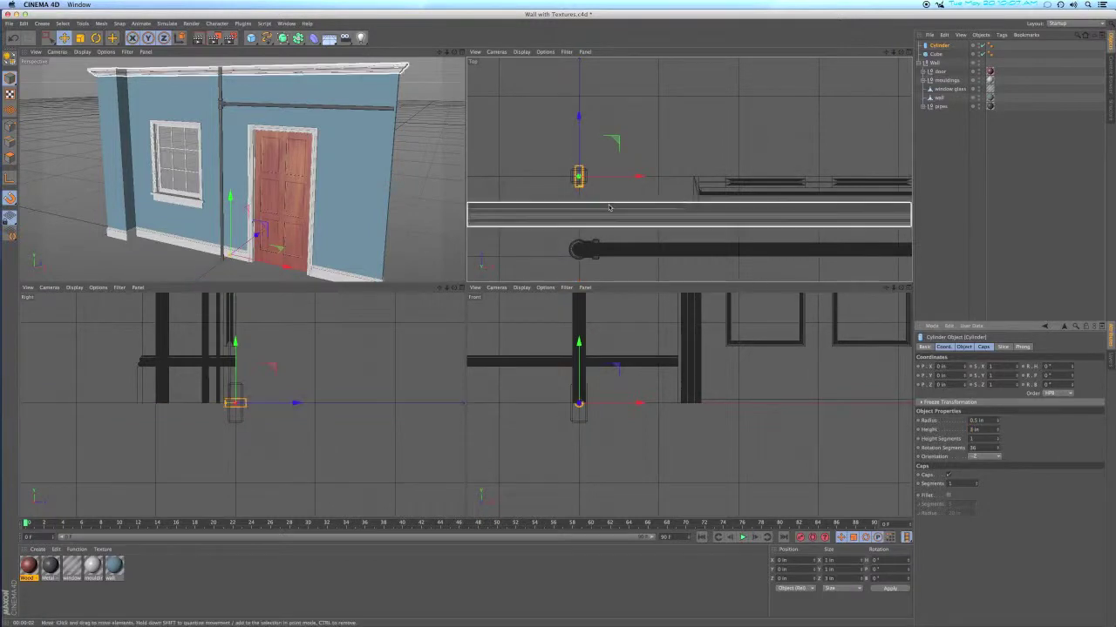
scroll(582, 190, up, 5)
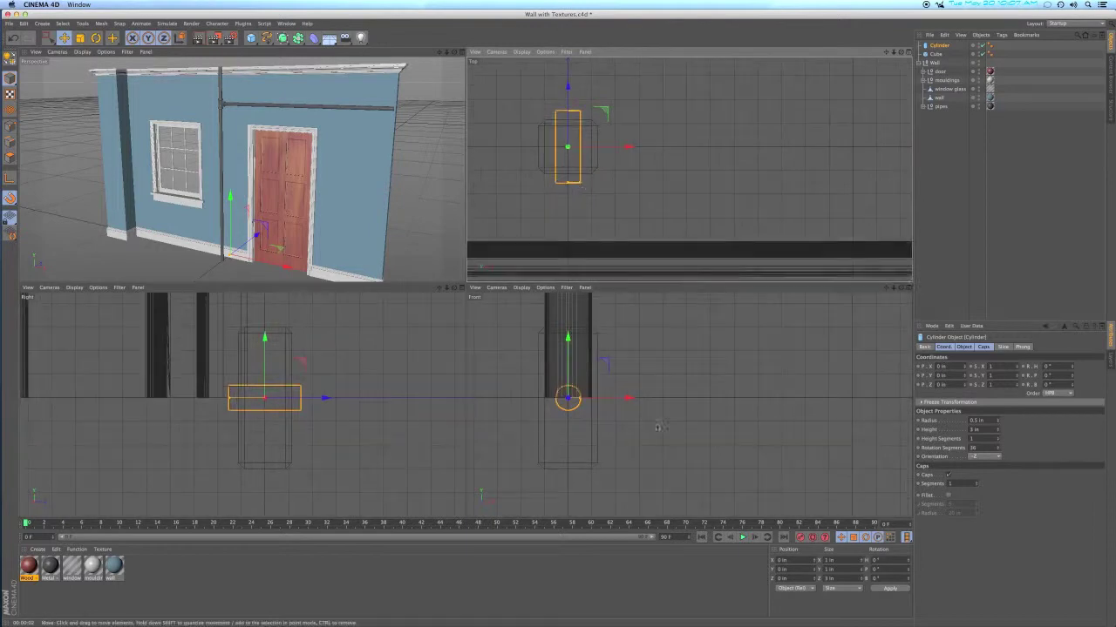
double_click(973, 430)
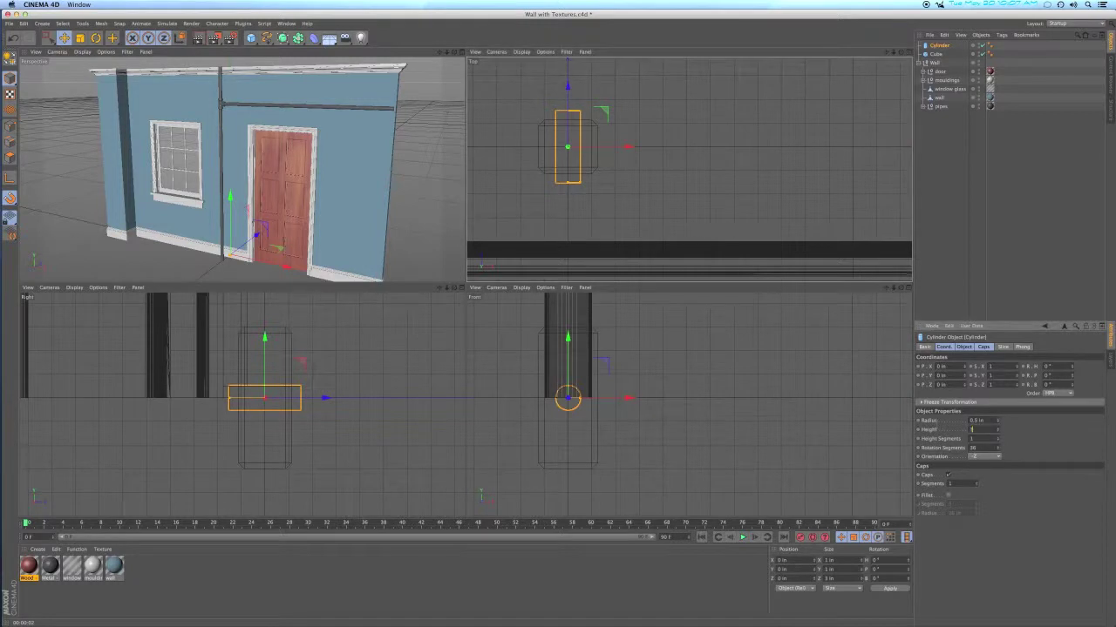
text(9.5)
key(Return)
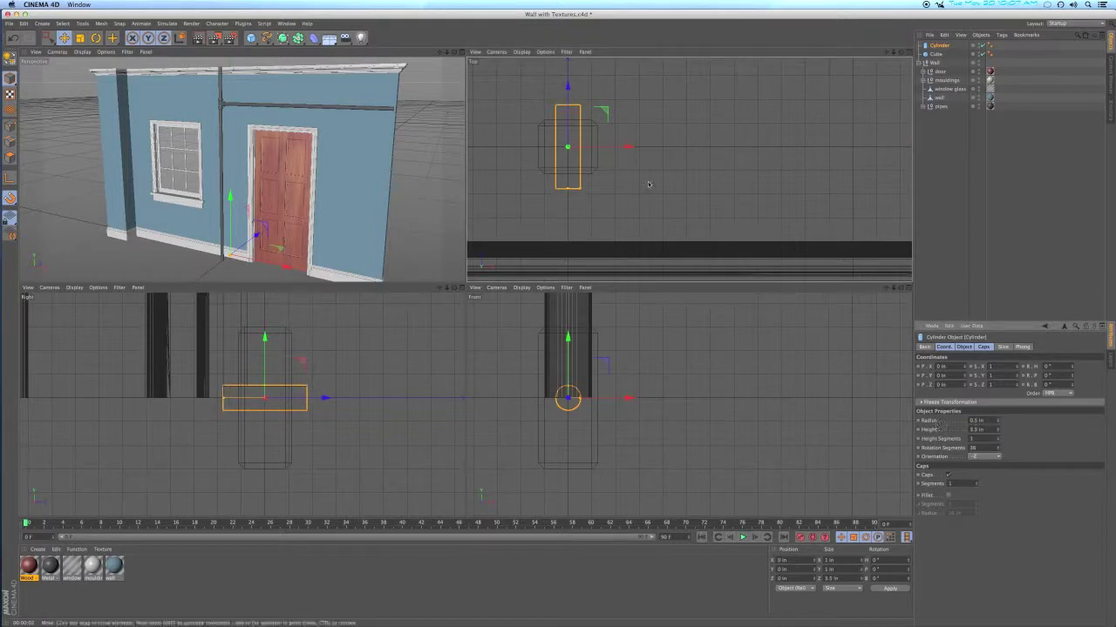
click(251, 38)
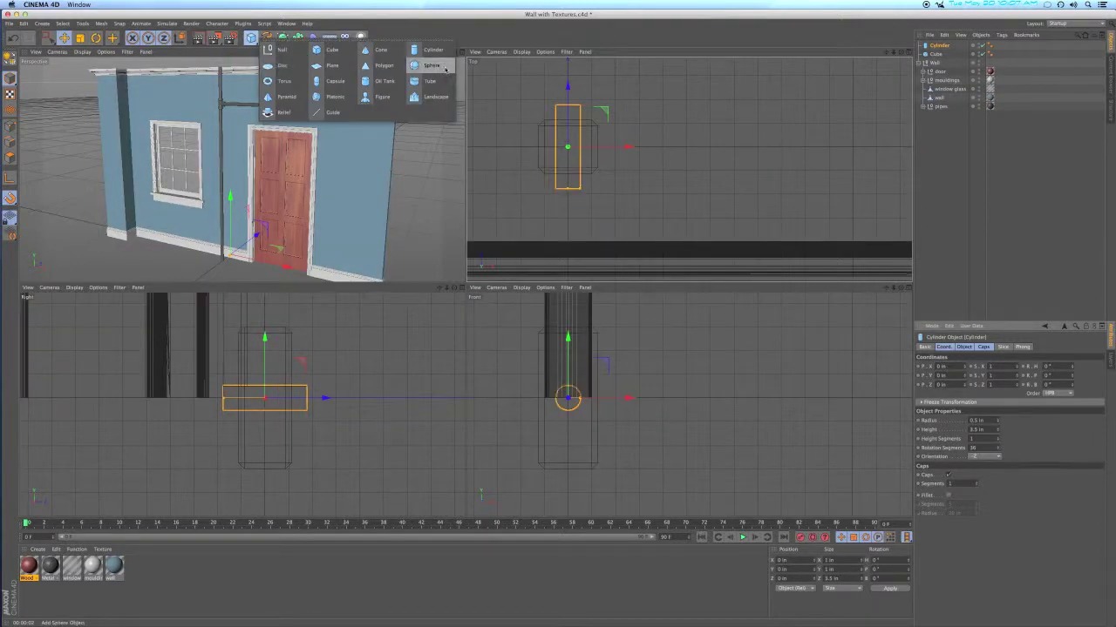
Add a 1 in radius Sphere at Z -2 in, flattened to 0.5 Z scale
click(440, 68)
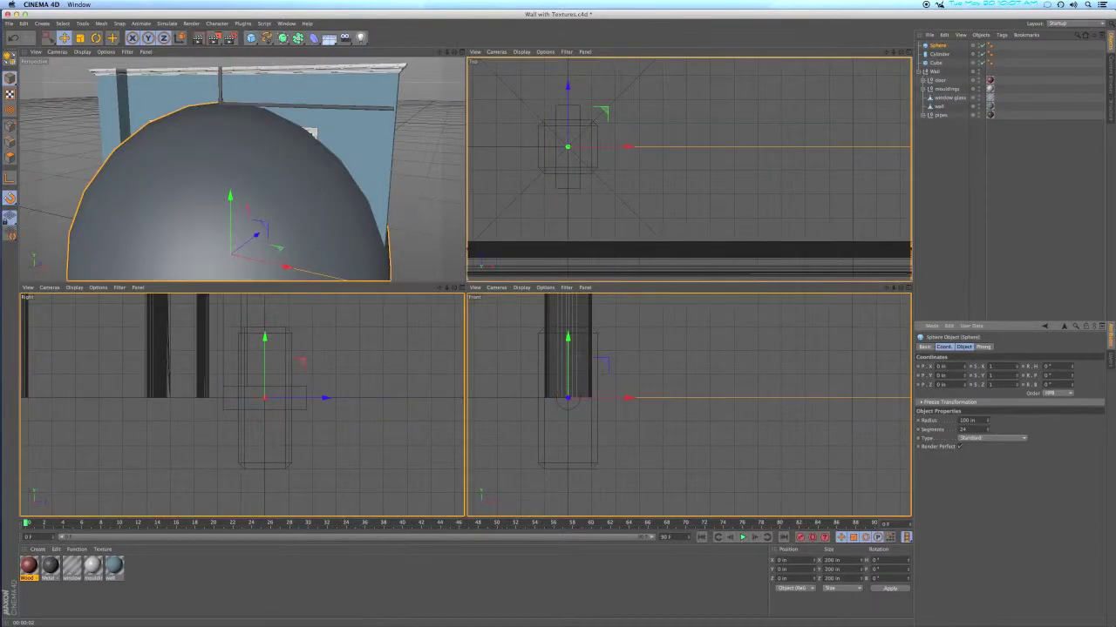
click(971, 420)
text(1)
key(Return)
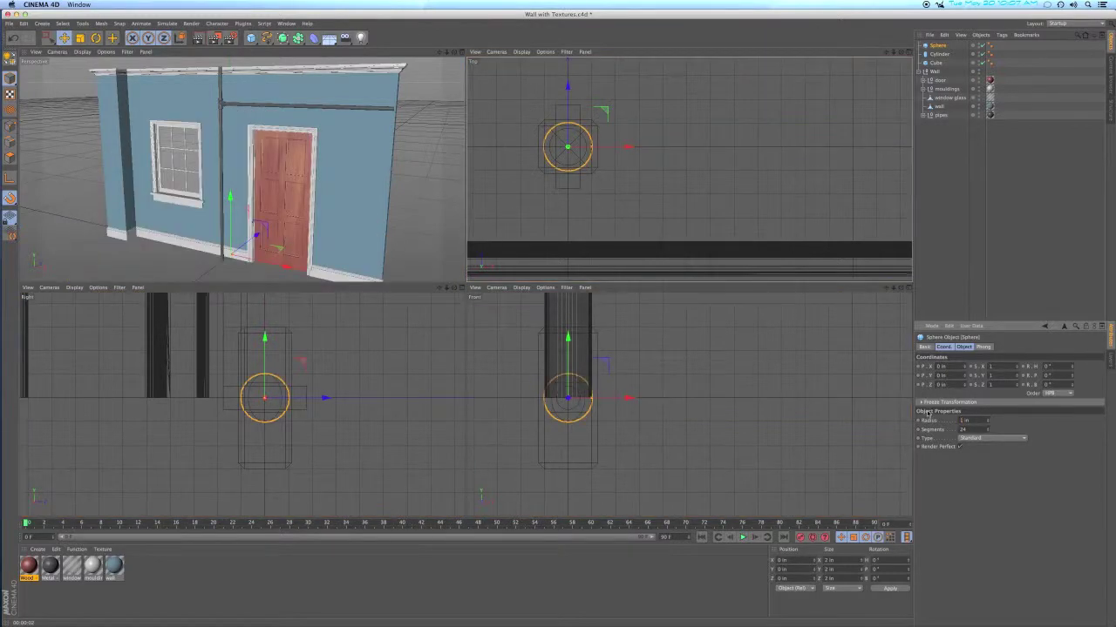
click(964, 387)
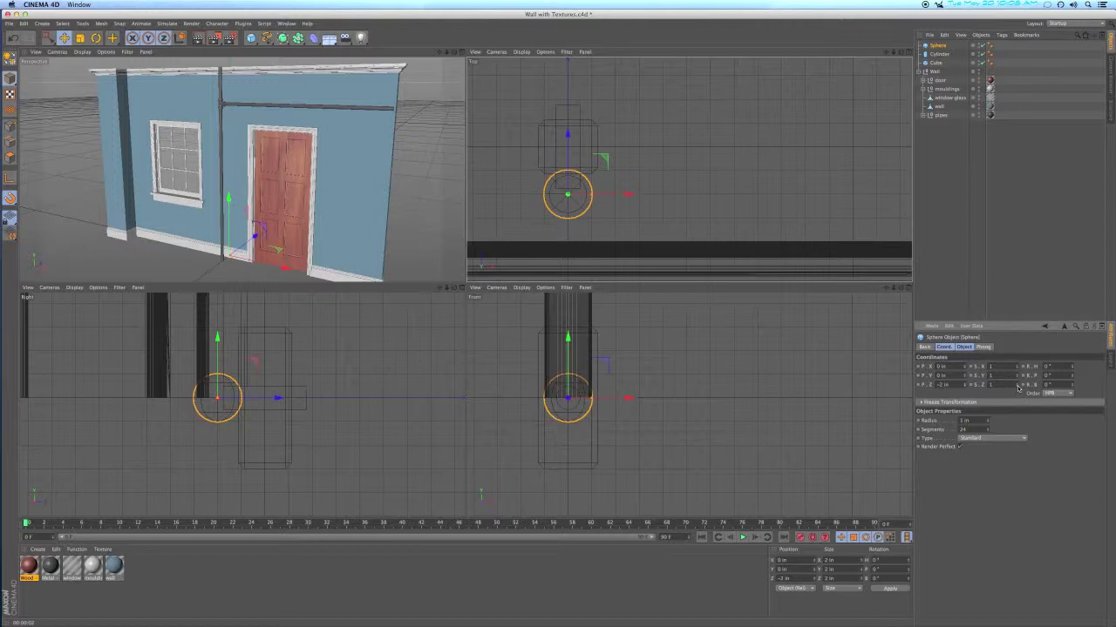
drag(1018, 388, 1017, 413)
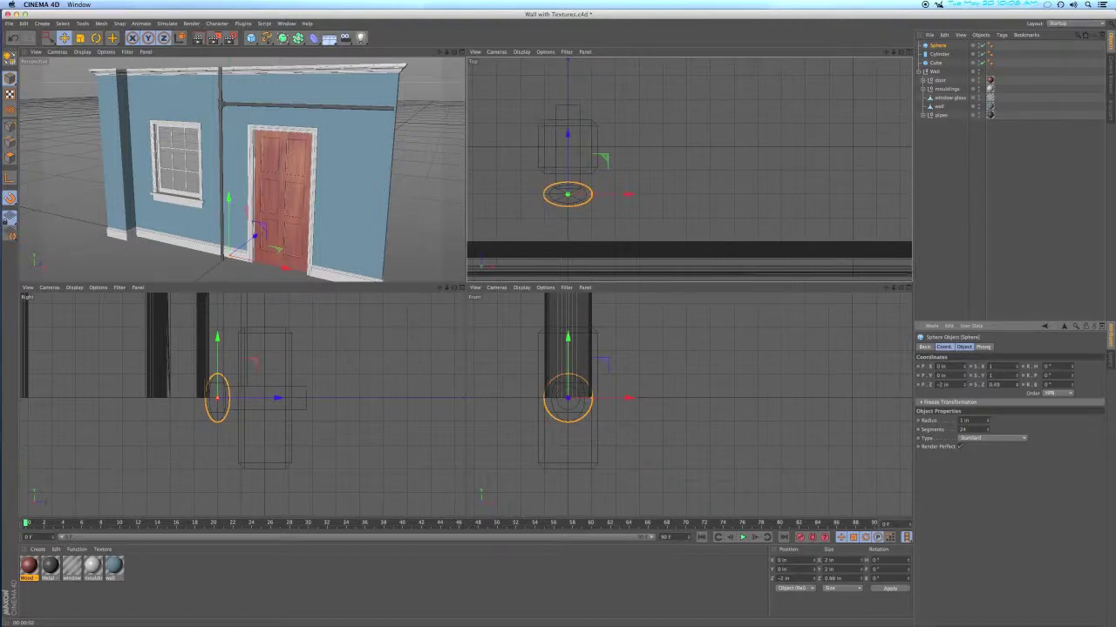
double_click(994, 385)
text(1)
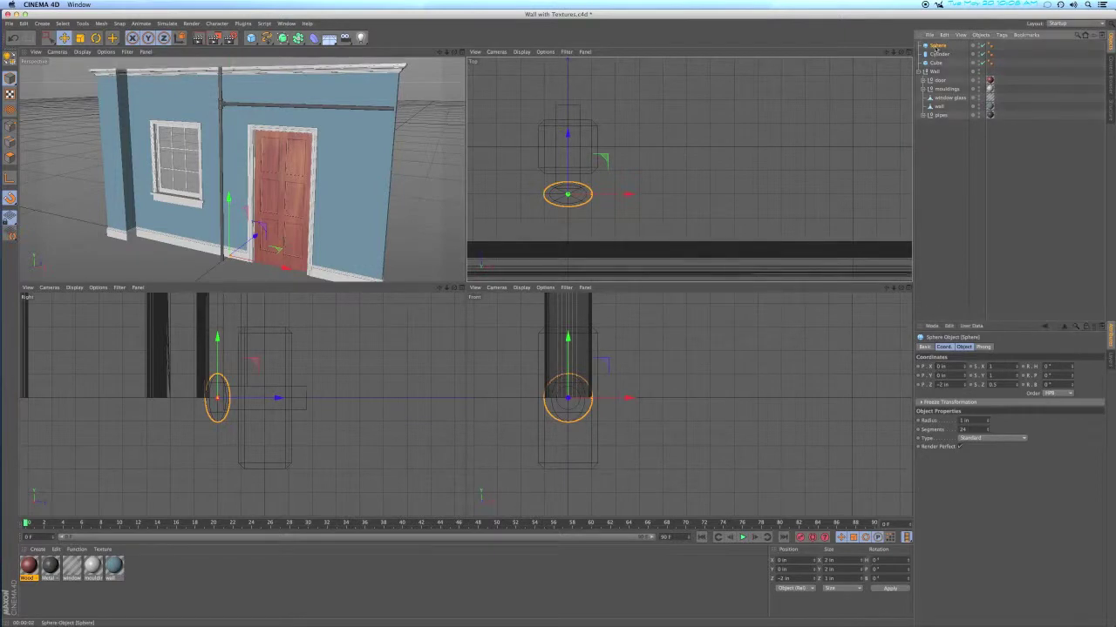
Duplicate the sphere to Z 2 in and add an empty Null
ctrl+drag(935, 48, 935, 43)
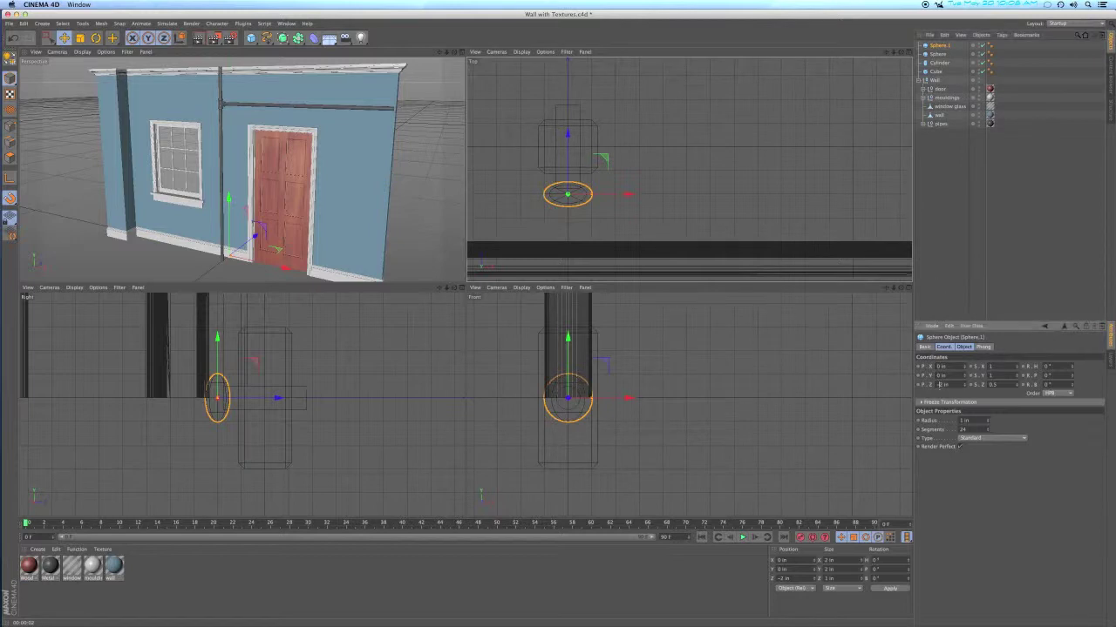
key(BackSpace)
key(Return)
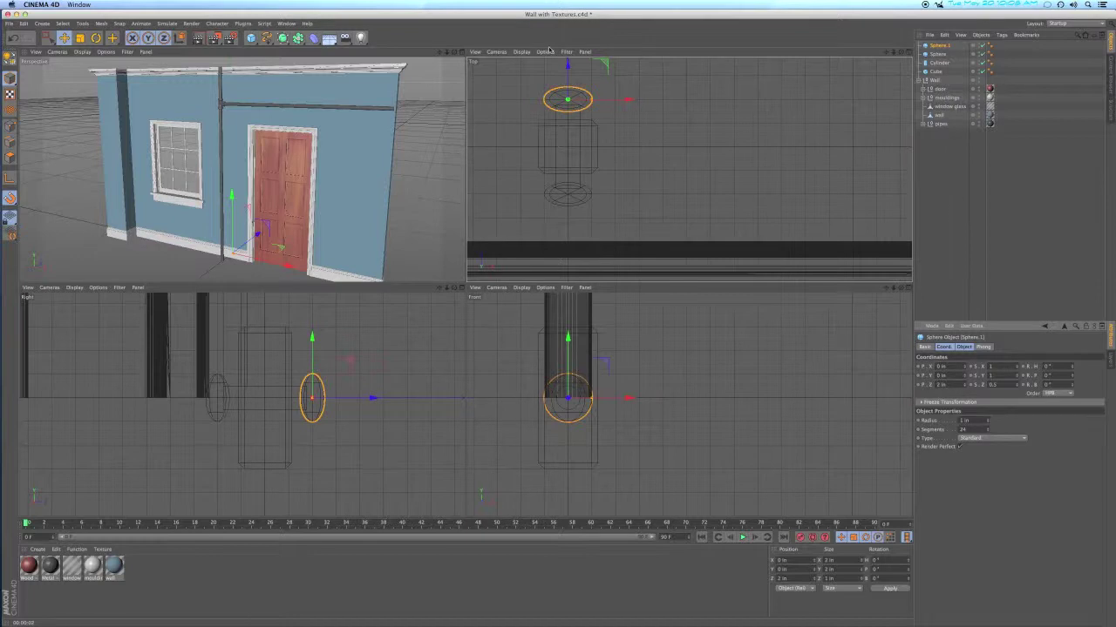
drag(251, 38, 264, 49)
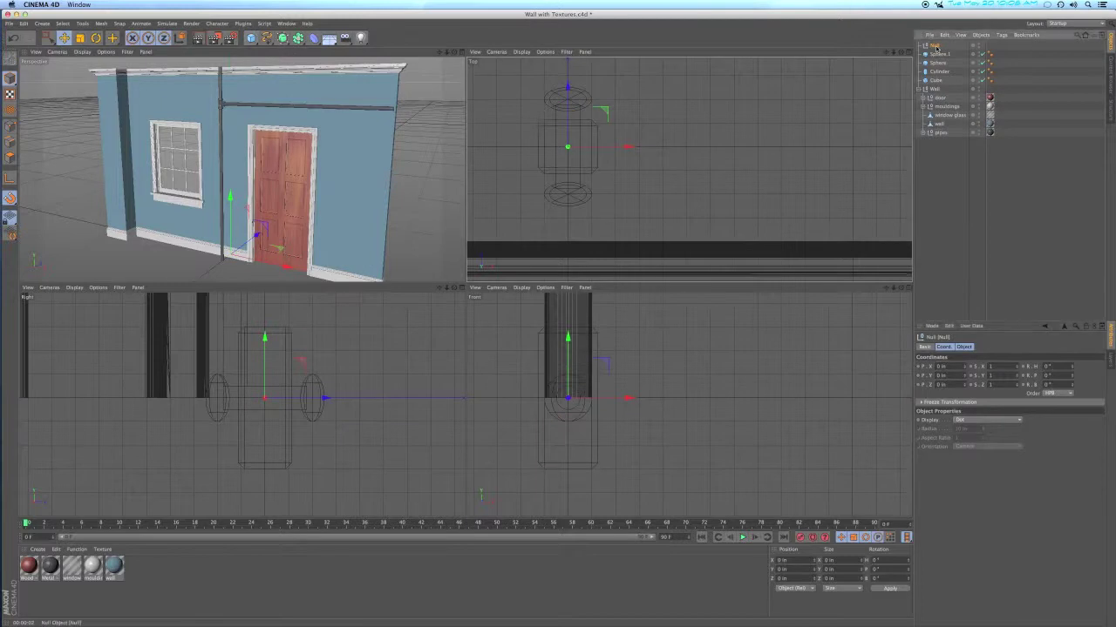
Name the Null 'doorknob' and lower the Cube to Y -1 in
text(d)
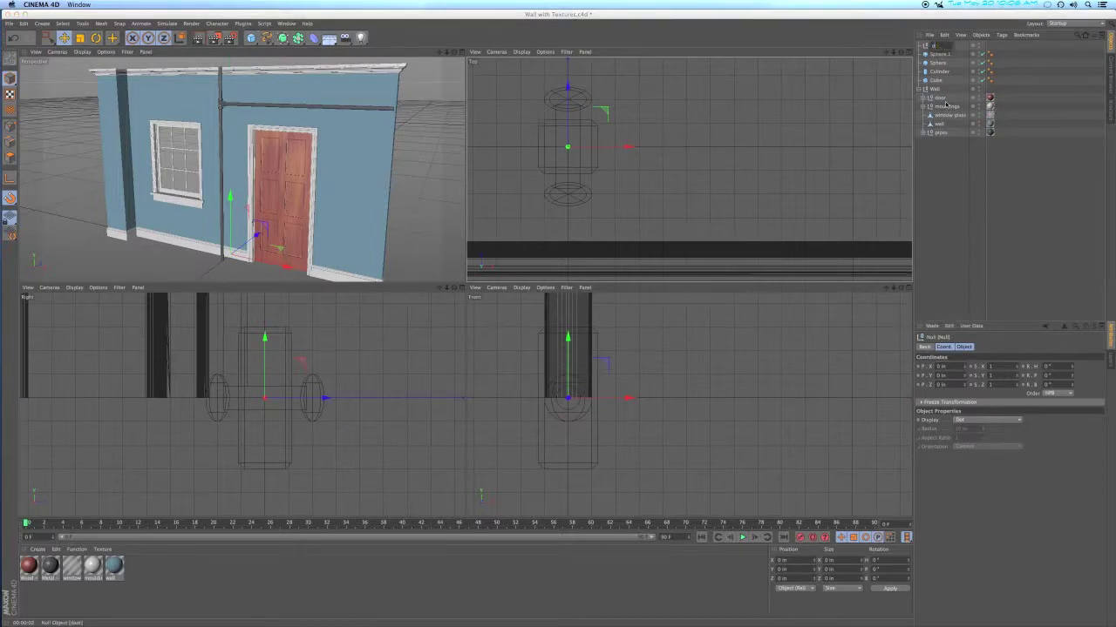
text(oorkno)
key(Return)
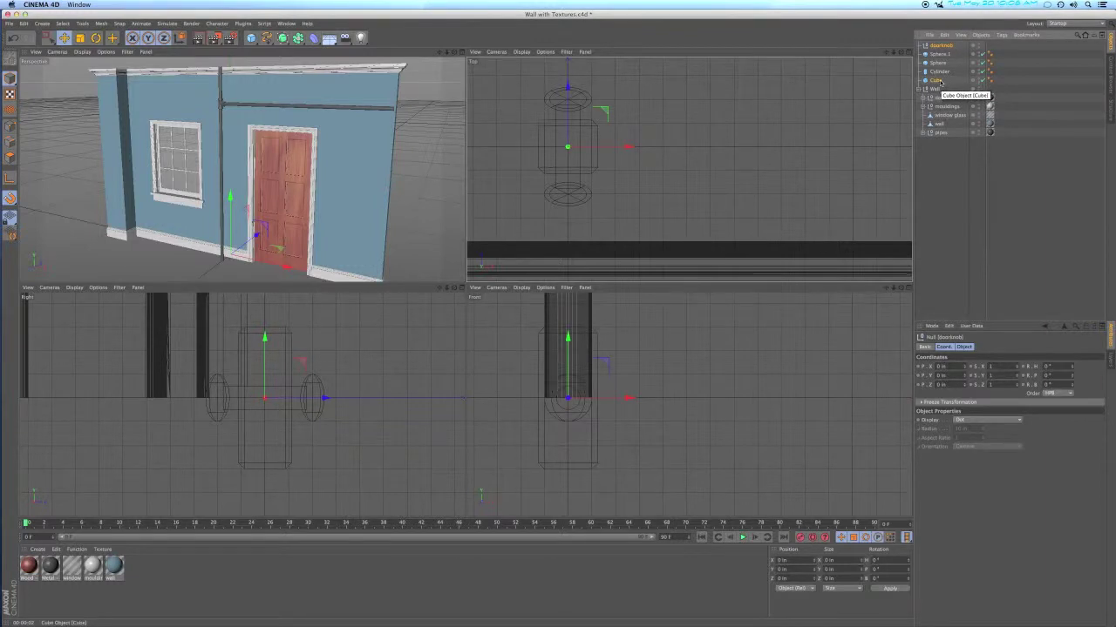
click(939, 80)
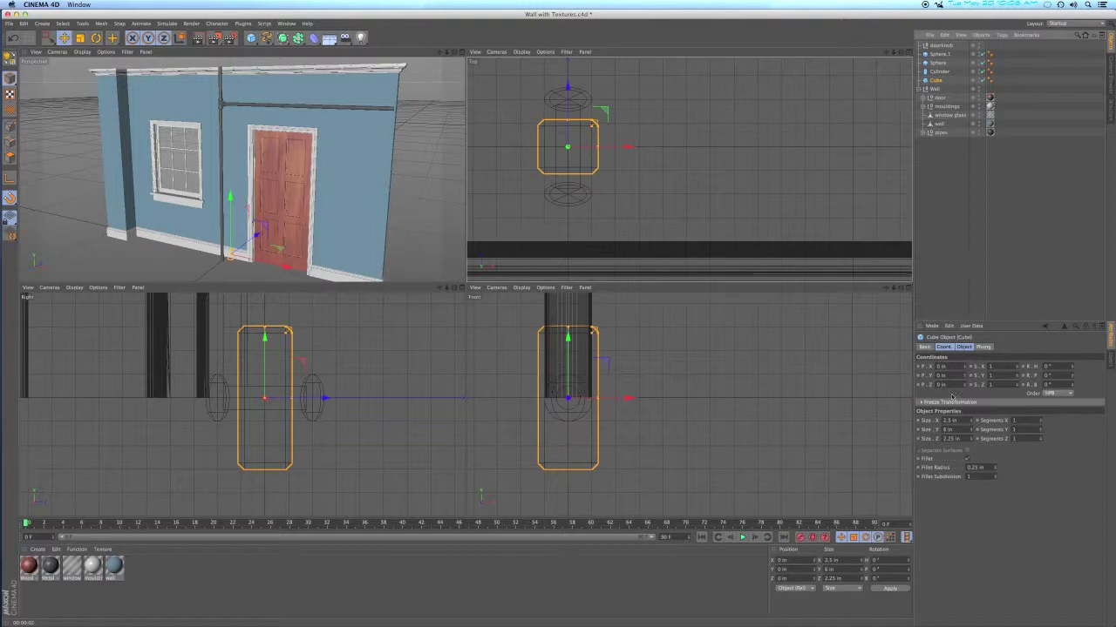
drag(965, 379, 965, 380)
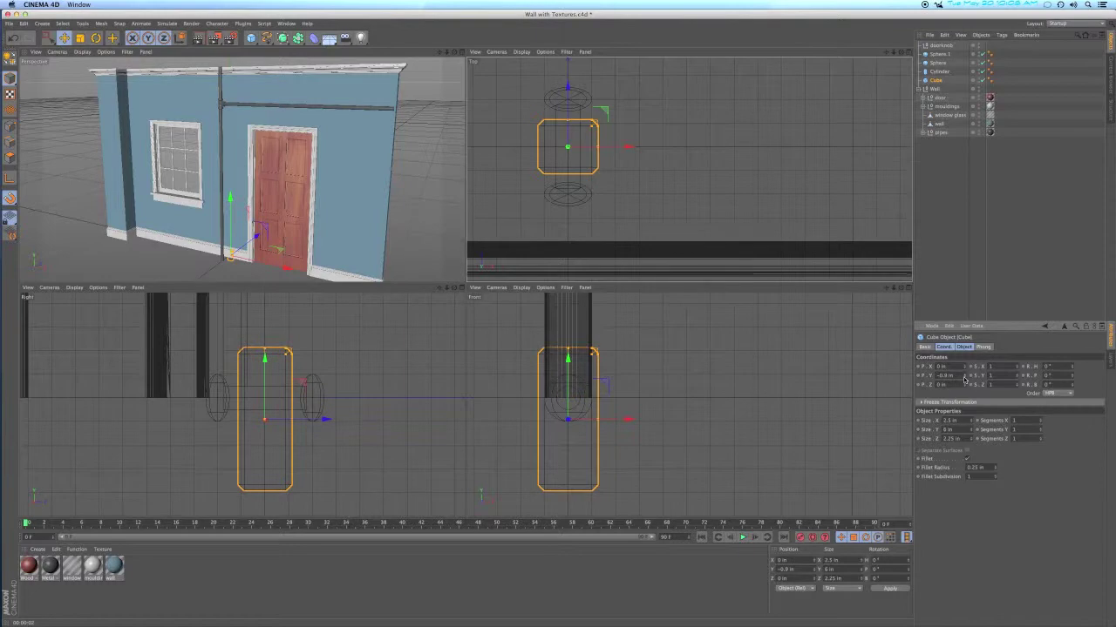
drag(965, 379, 965, 379)
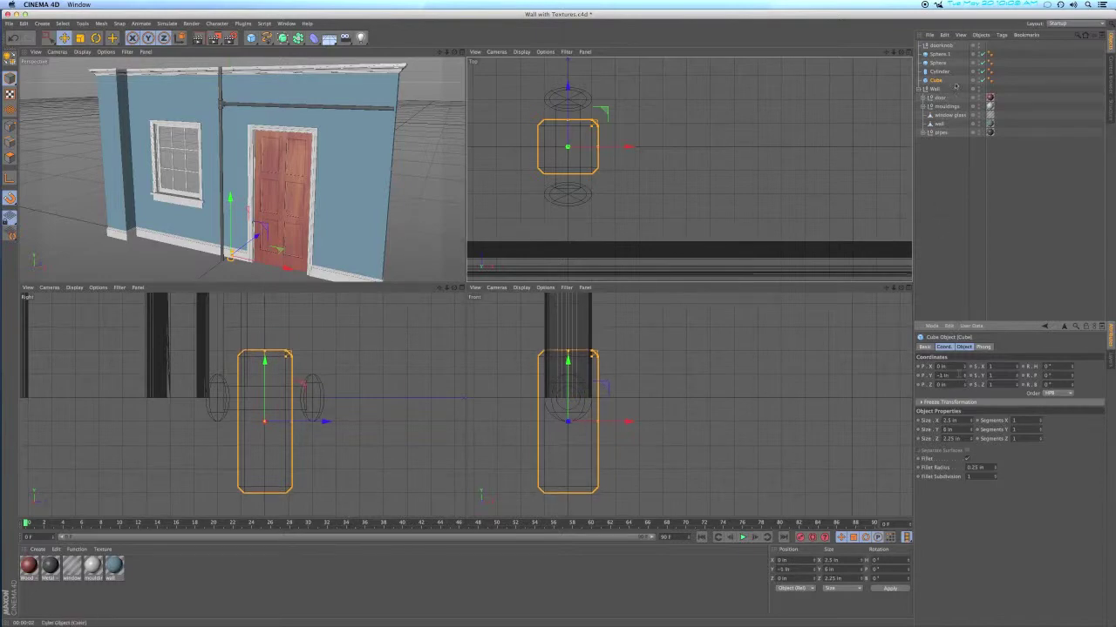
Group both spheres, the cylinder and the cube under the doorknob null
mouse_move(956, 53)
mouse_down()
mouse_move(929, 85)
mouse_move(936, 45)
mouse_up()
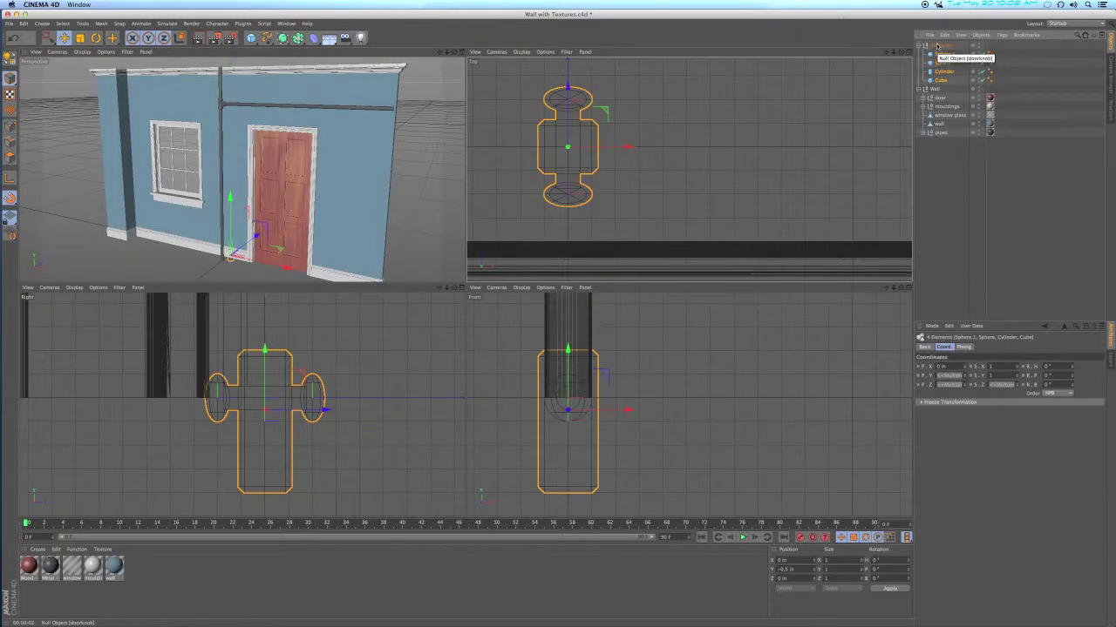
click(938, 46)
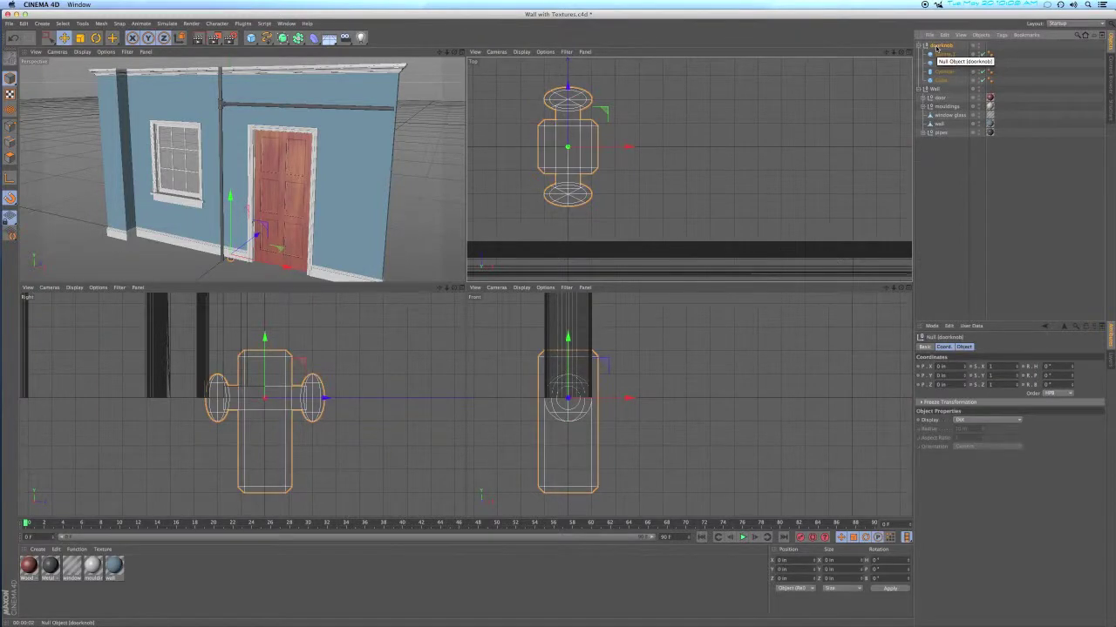
key(o)
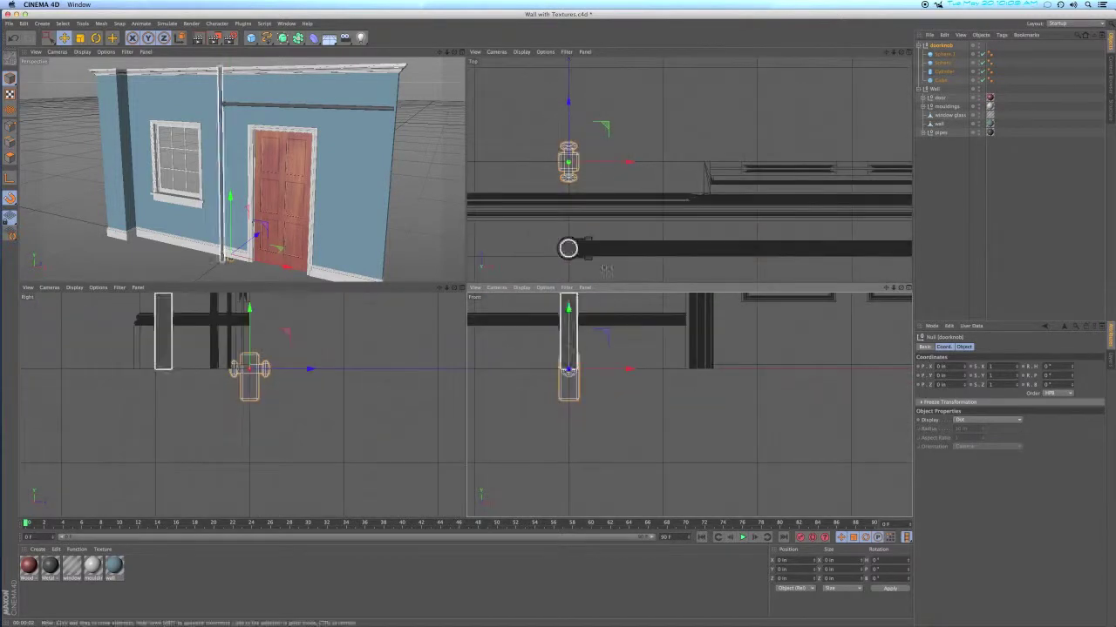
Move the doorknob group to X position 20 in
drag(635, 162, 787, 163)
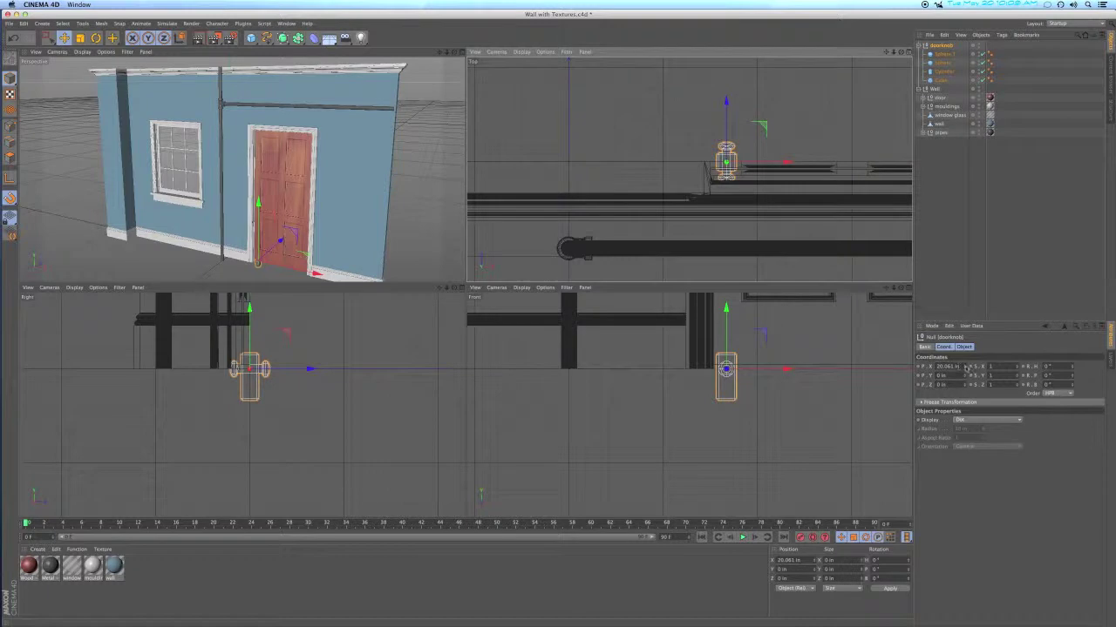
click(948, 366)
text(1)
text(0)
key(Return)
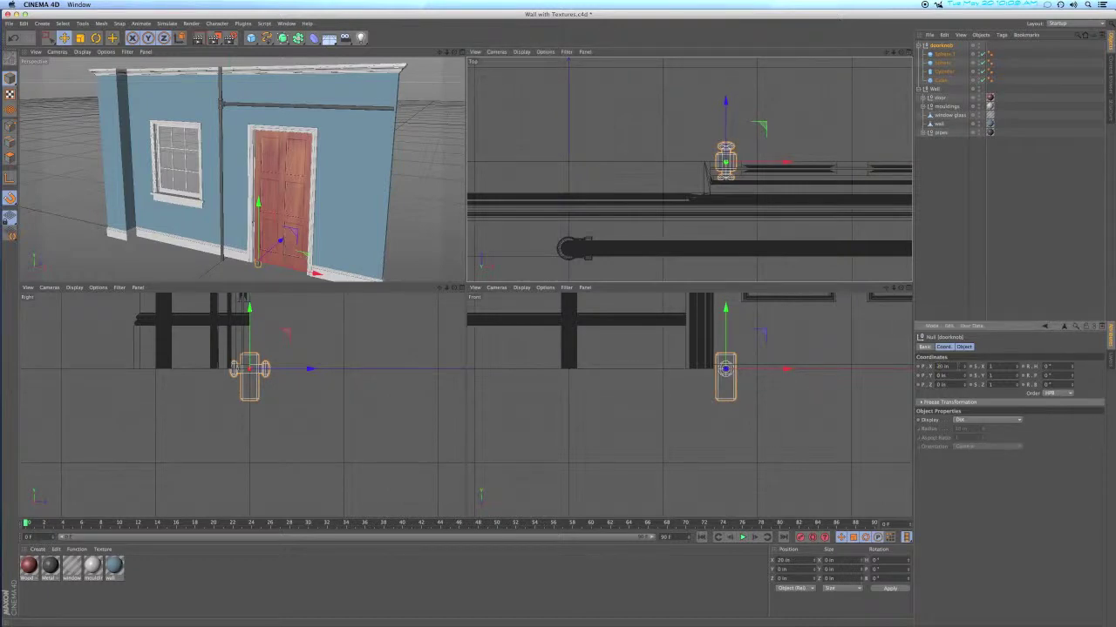
key(o)
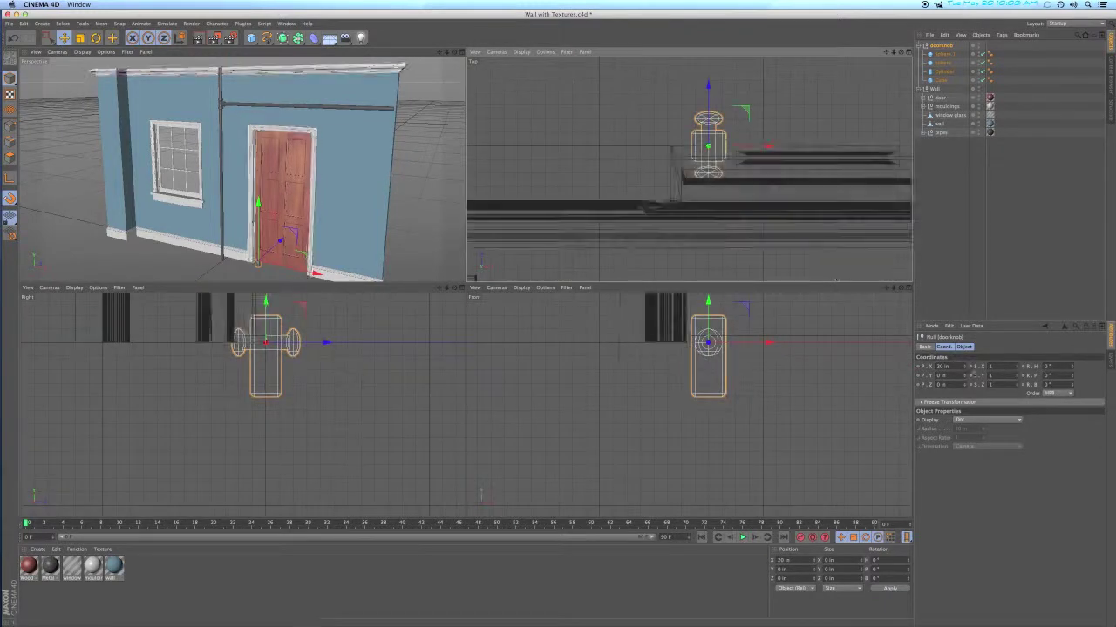
Set the doorknob's Z position to -0.875 in
click(964, 387)
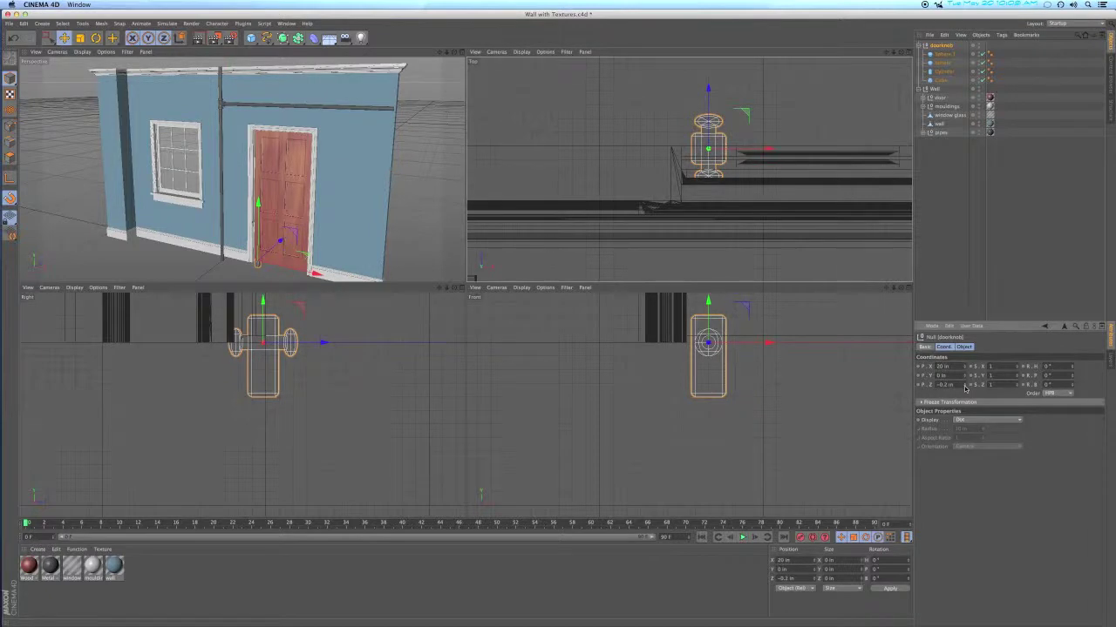
drag(965, 389, 964, 389)
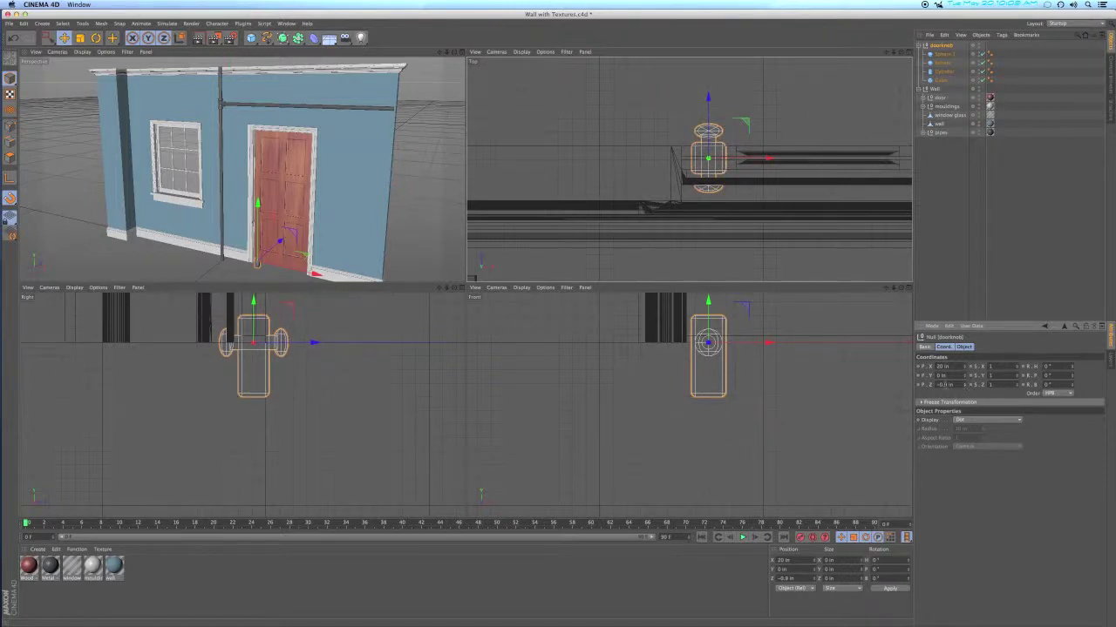
double_click(944, 384)
key(BackSpace)
text(-.875)
key(Return)
Raise the doorknob to 36 in height and deselect it
scroll(715, 166, up, 5)
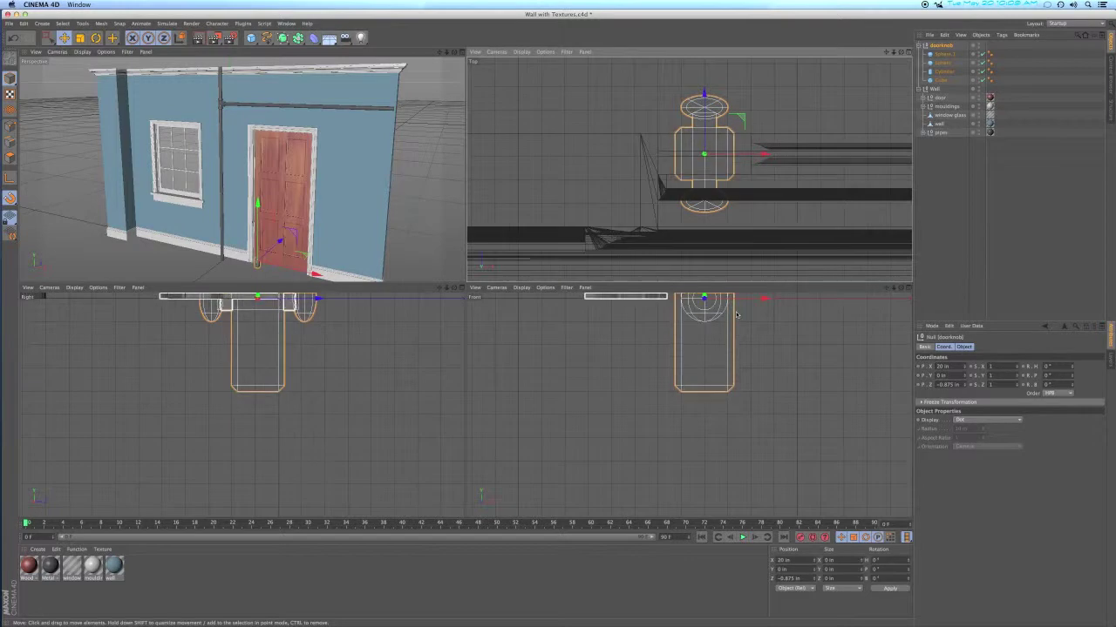
scroll(736, 316, down, 5)
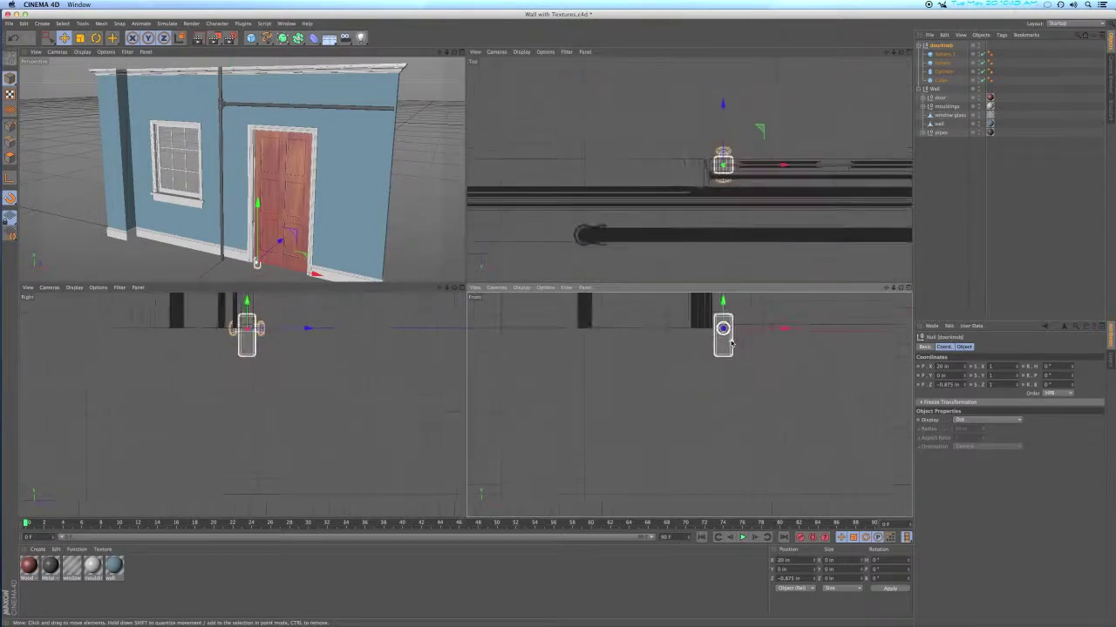
middle_drag(730, 342, 662, 498)
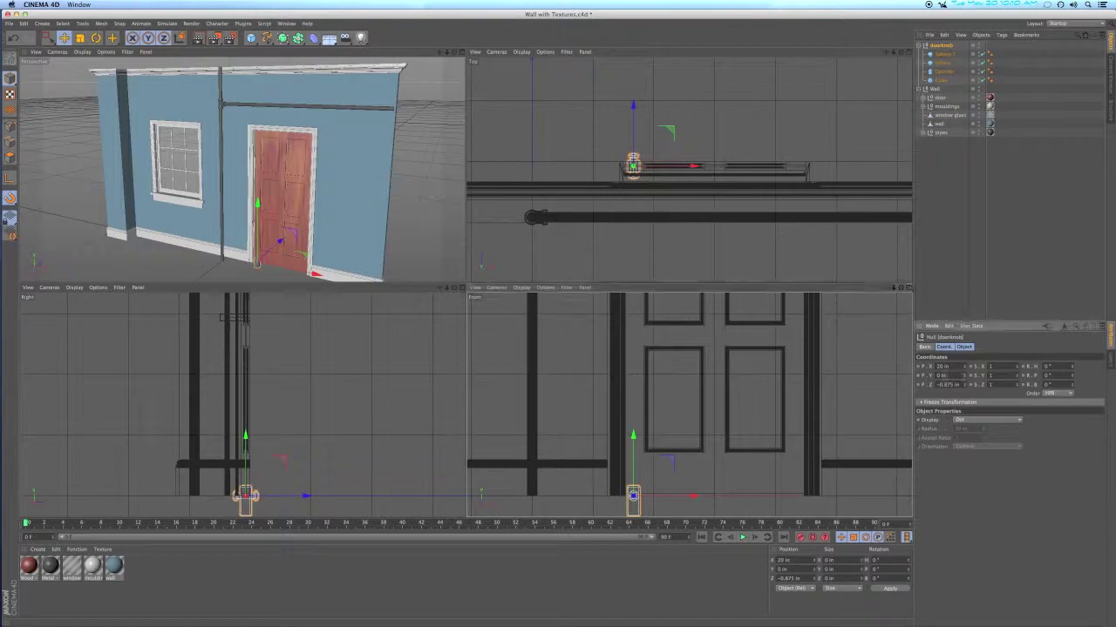
key(Return)
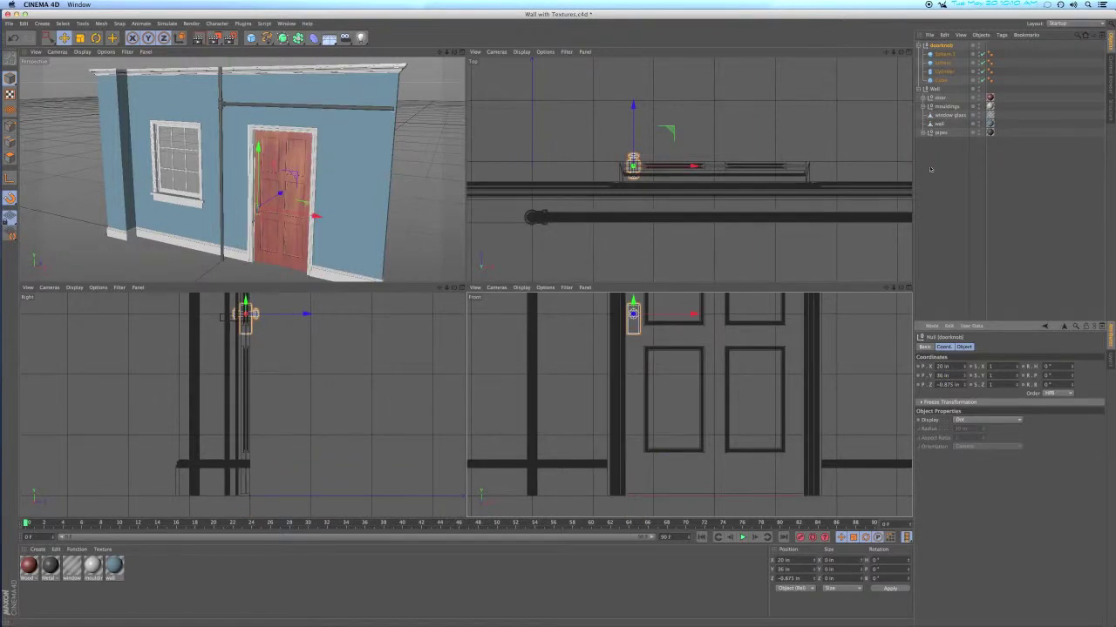
click(932, 168)
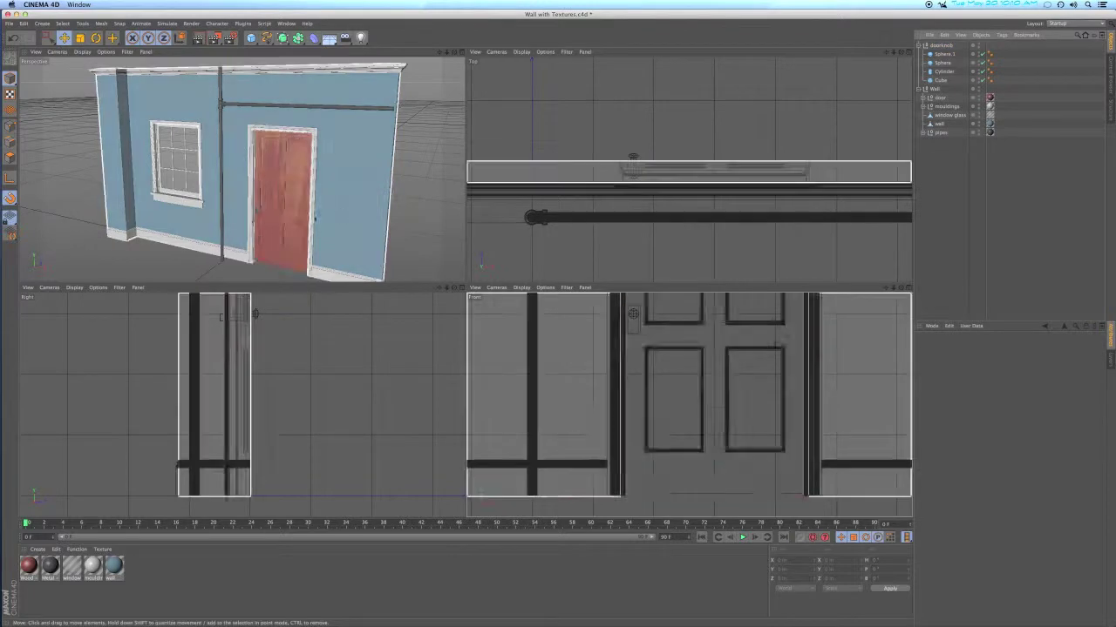
Zoom the perspective view onto the doorknob and render a close-up
scroll(253, 206, up, 10)
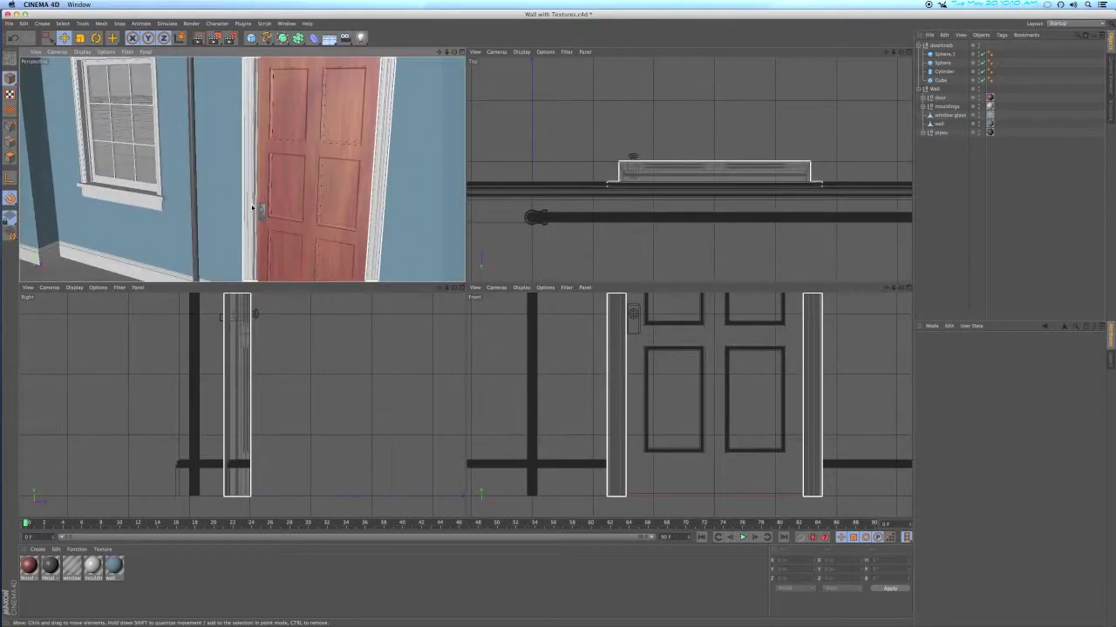
scroll(253, 207, up, 10)
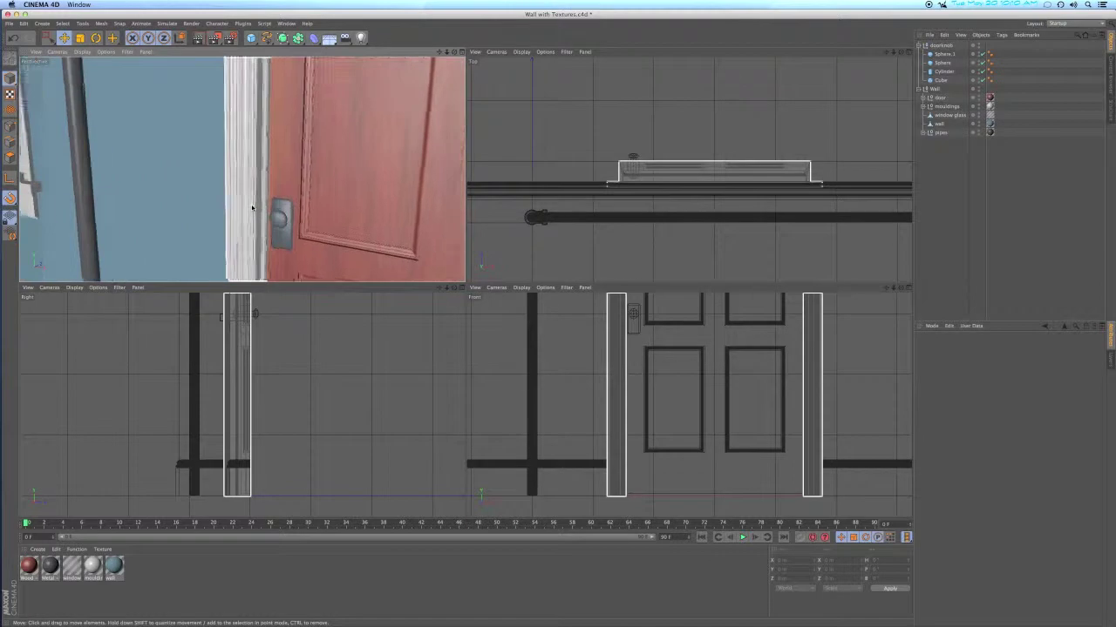
scroll(253, 207, up, 8)
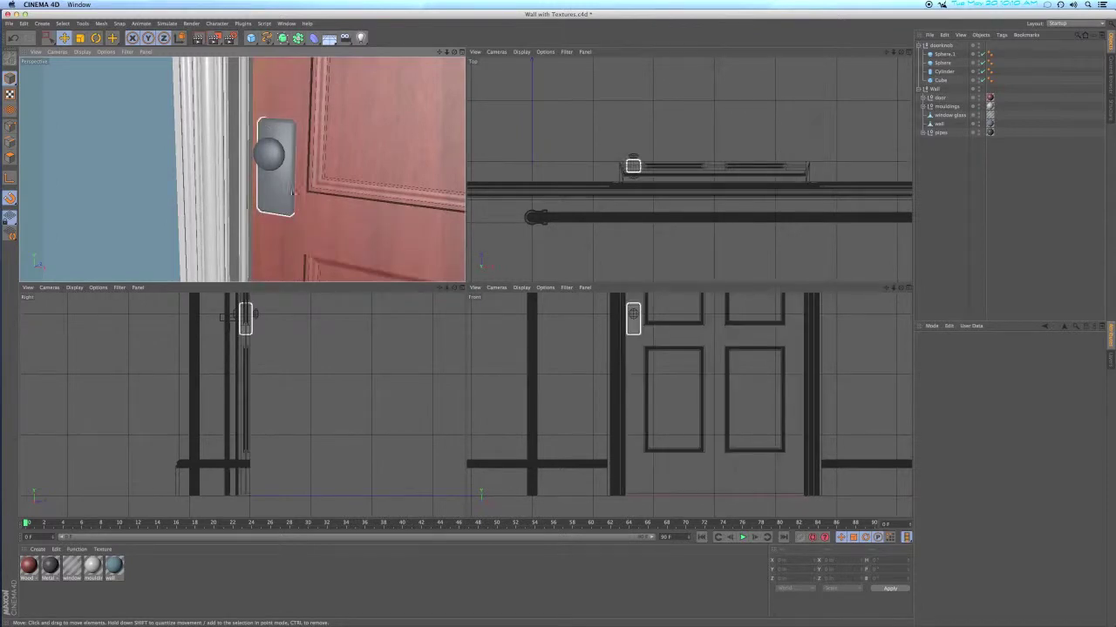
click(198, 38)
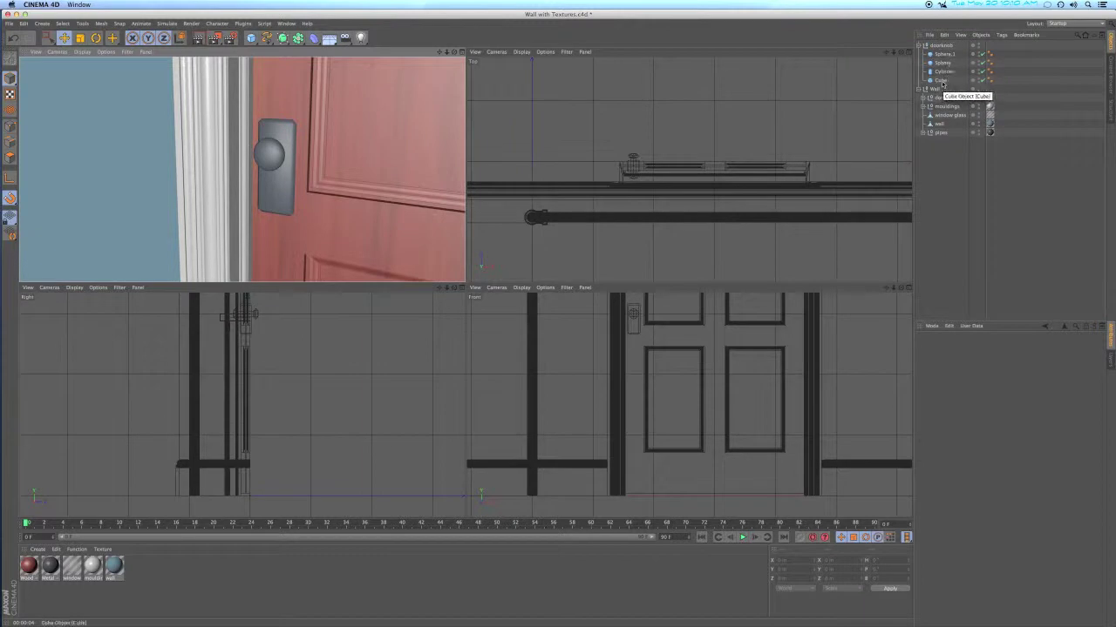
Inspect the doorknob Cube's Phong tag, zoom out, and bring up the primitive shapes list
click(942, 81)
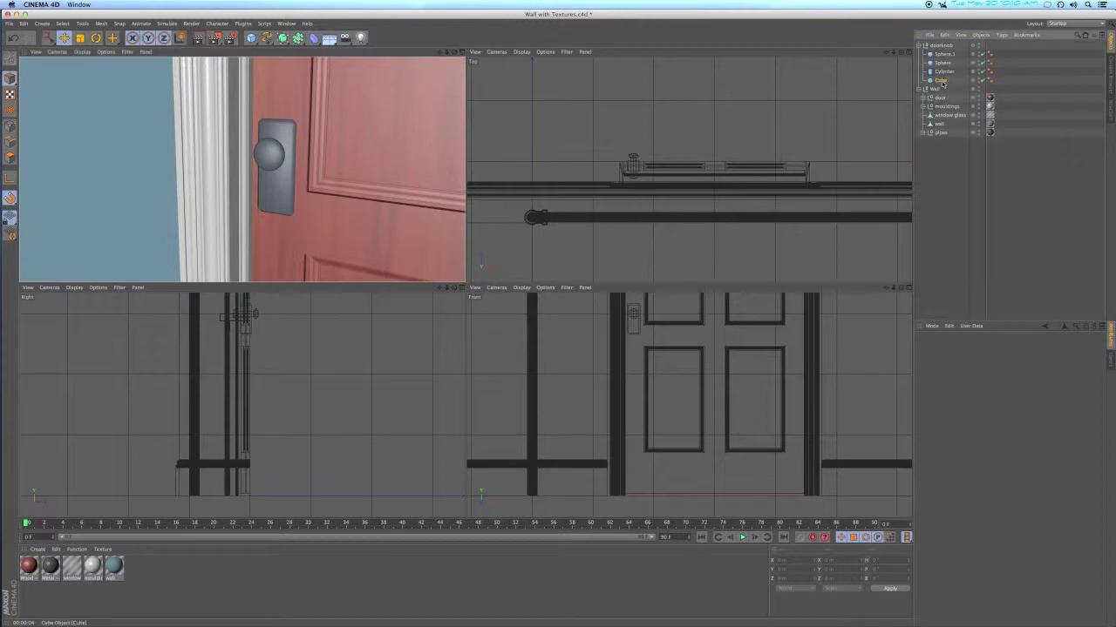
click(991, 81)
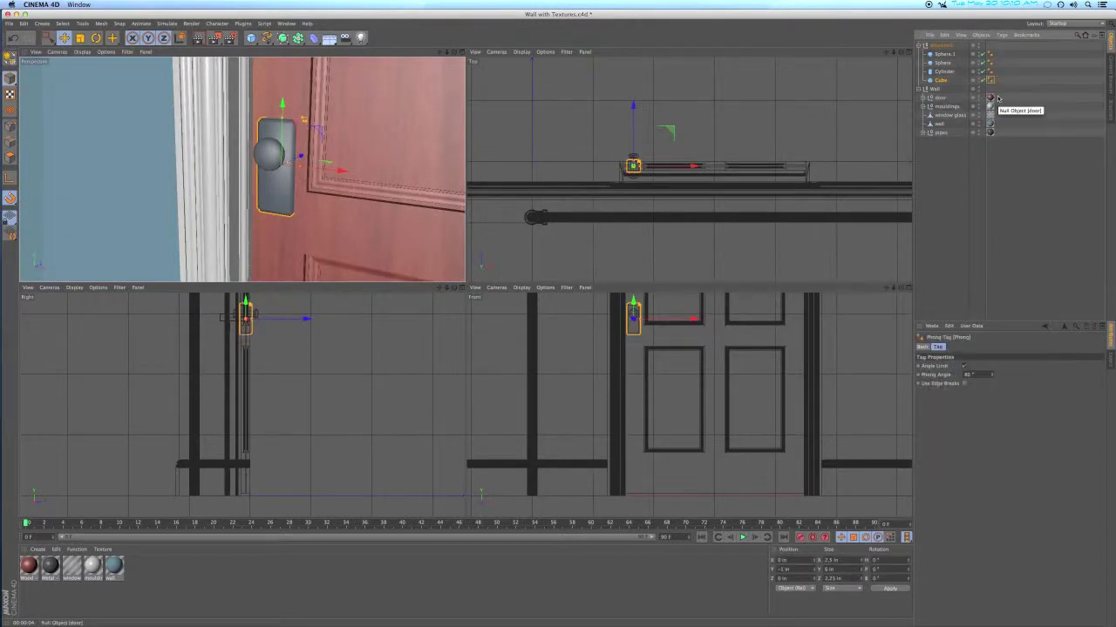
click(998, 98)
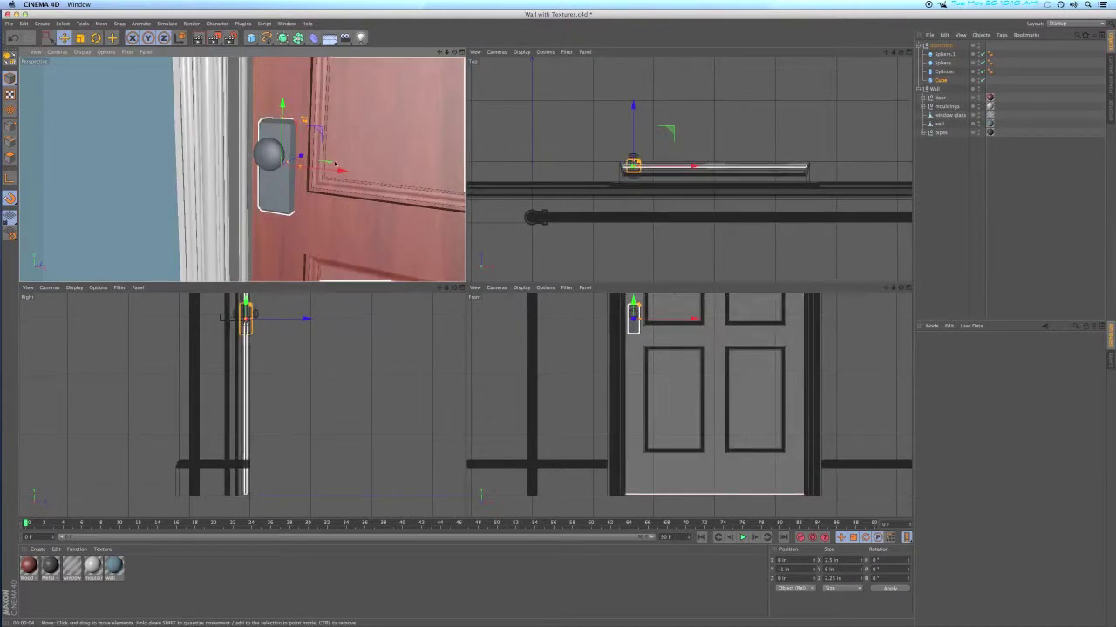
scroll(332, 162, down, 10)
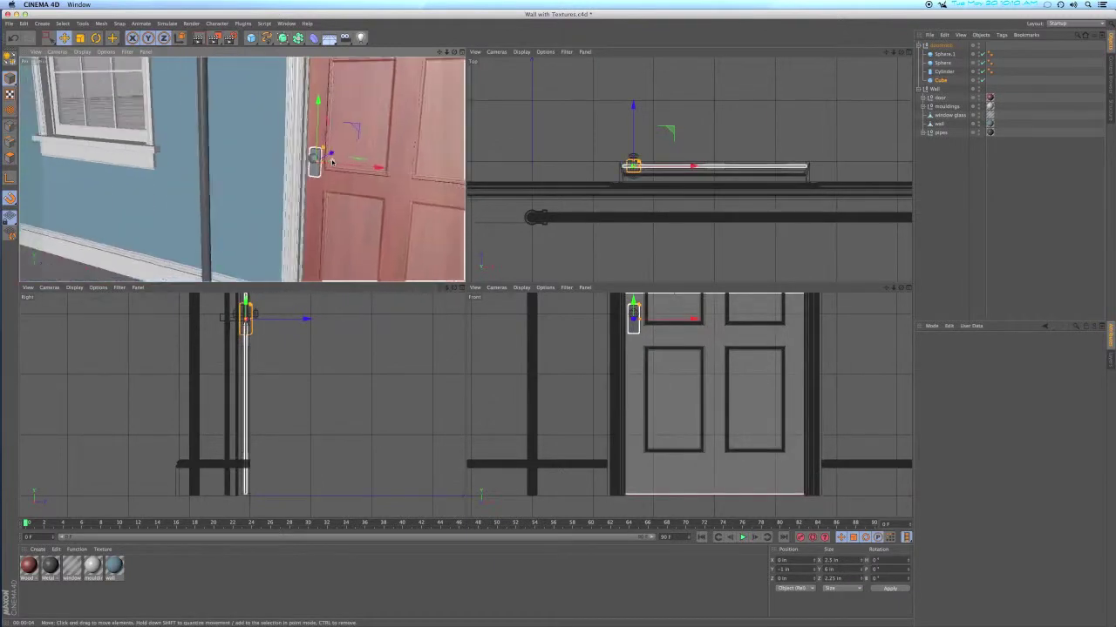
scroll(332, 162, down, 6)
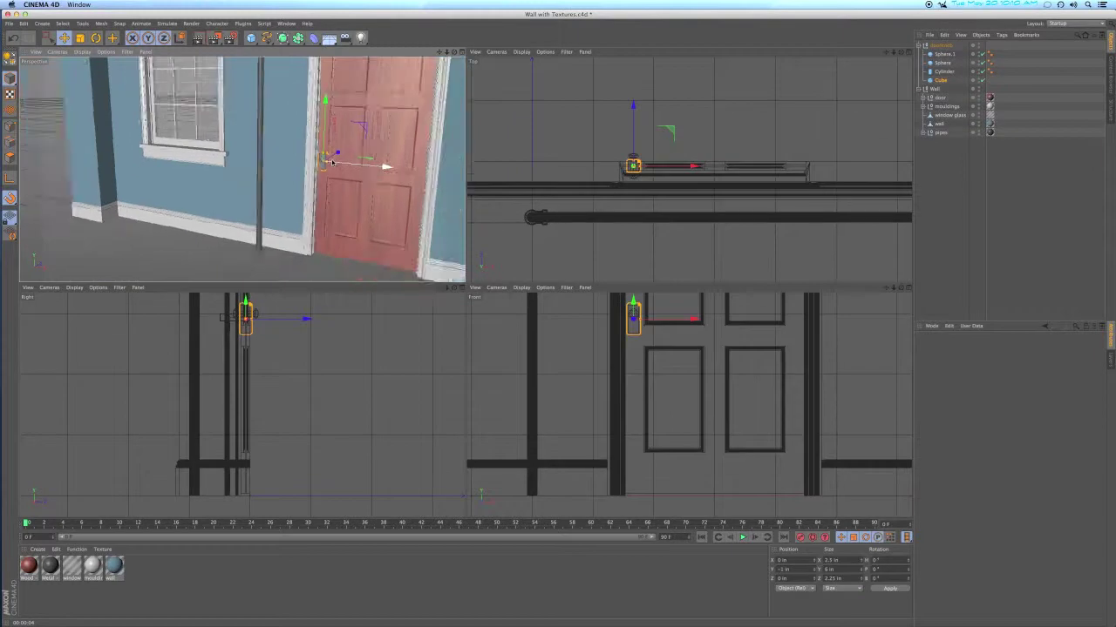
scroll(332, 162, down, 8)
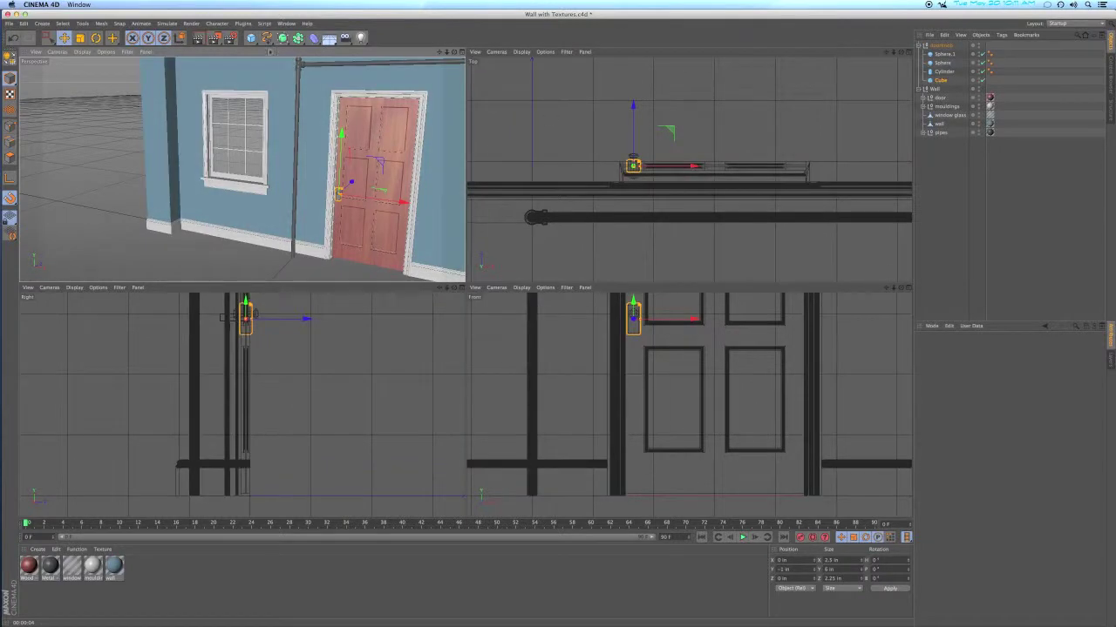
click(251, 39)
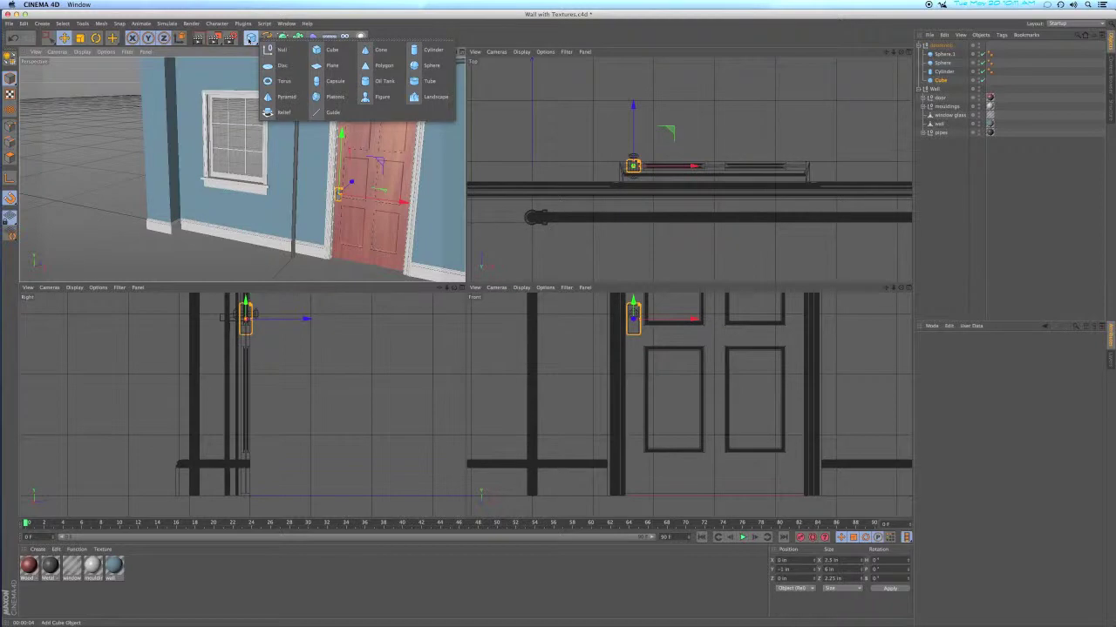
Add a -Z oriented Cylinder with 2 in radius and 1 in height
click(433, 49)
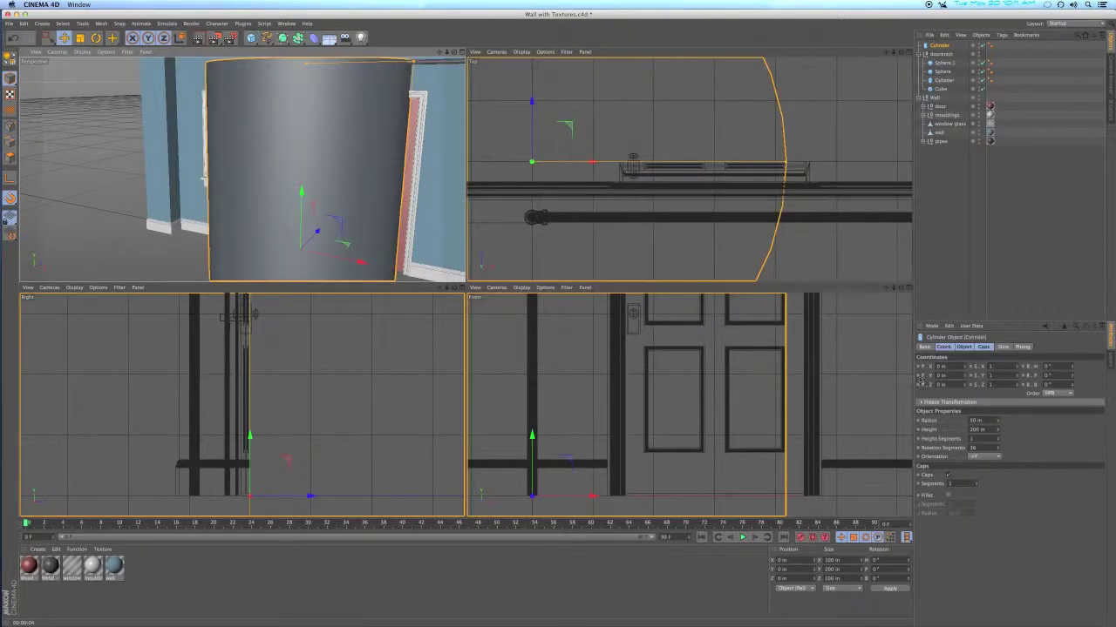
click(975, 420)
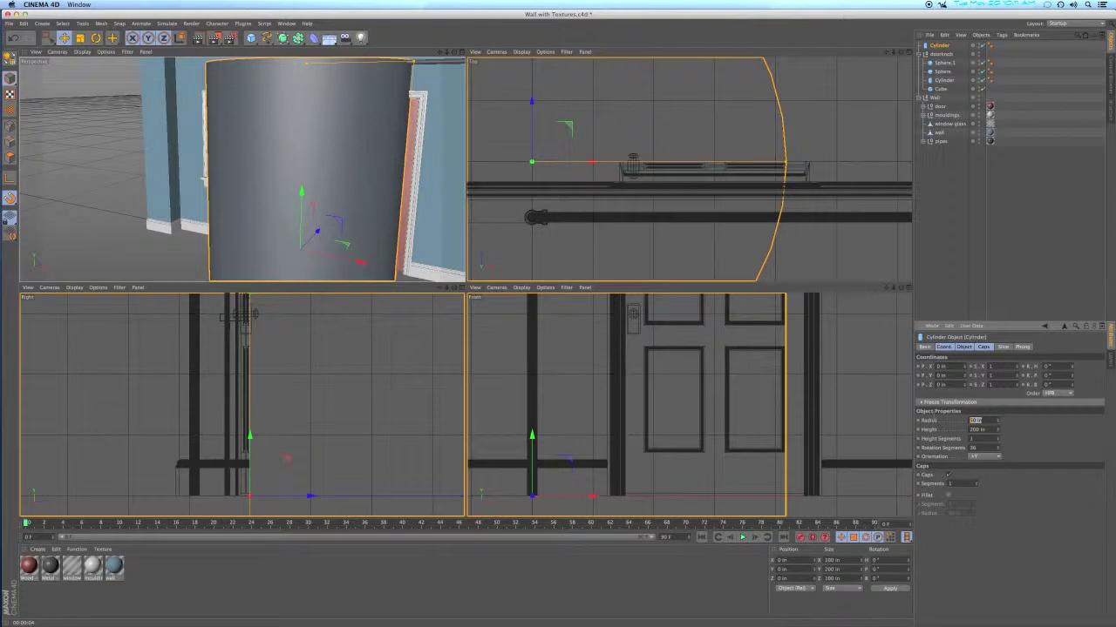
text(2)
key(Tab)
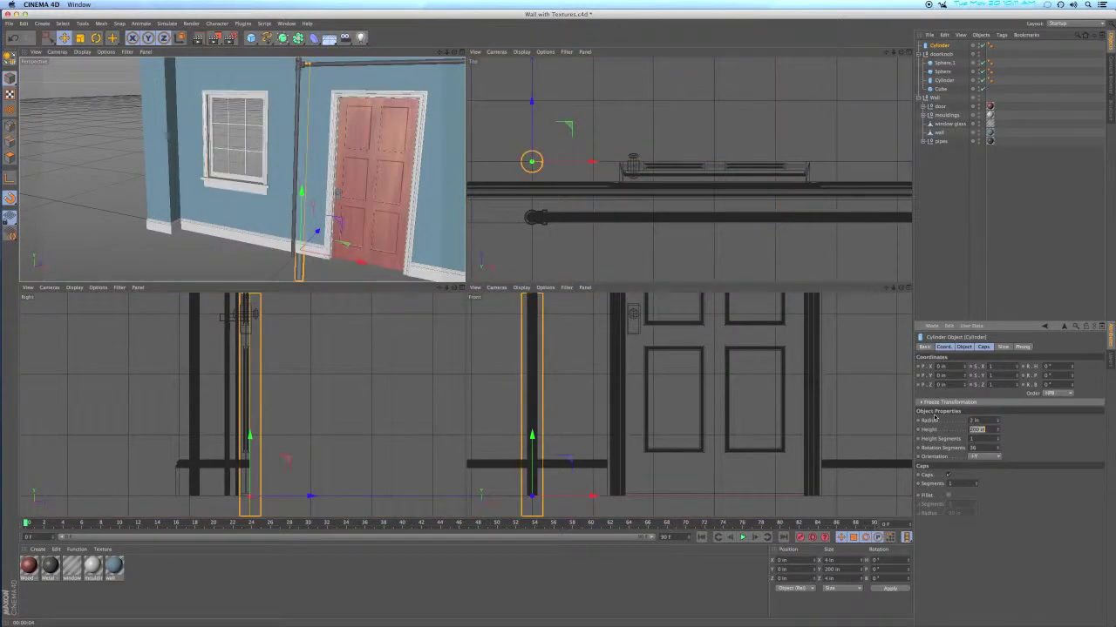
text(1)
key(Tab)
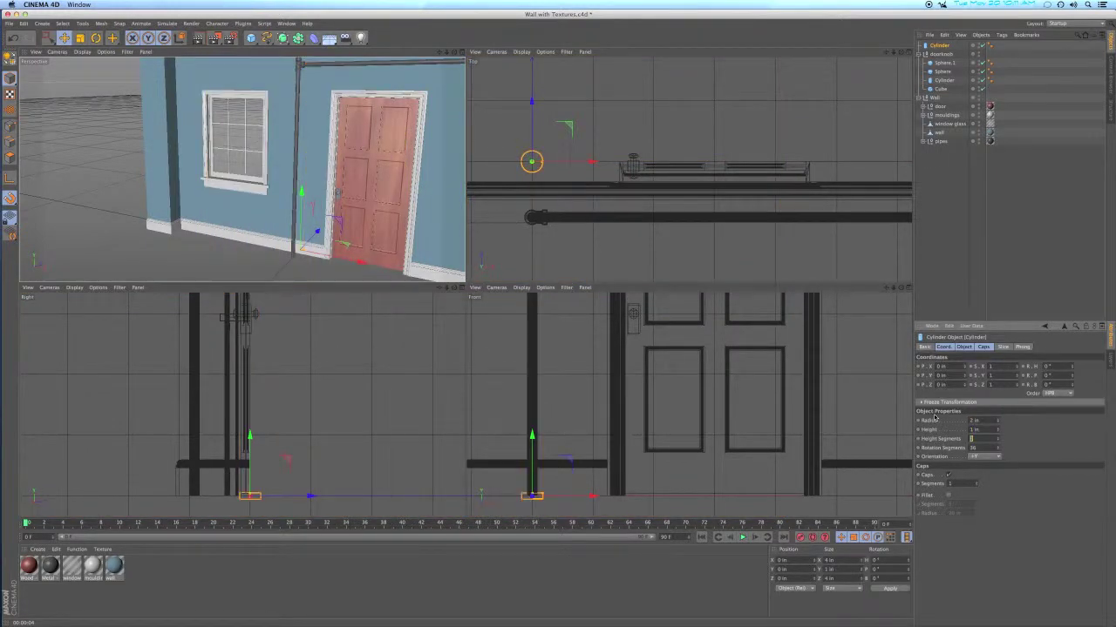
click(974, 457)
click(978, 477)
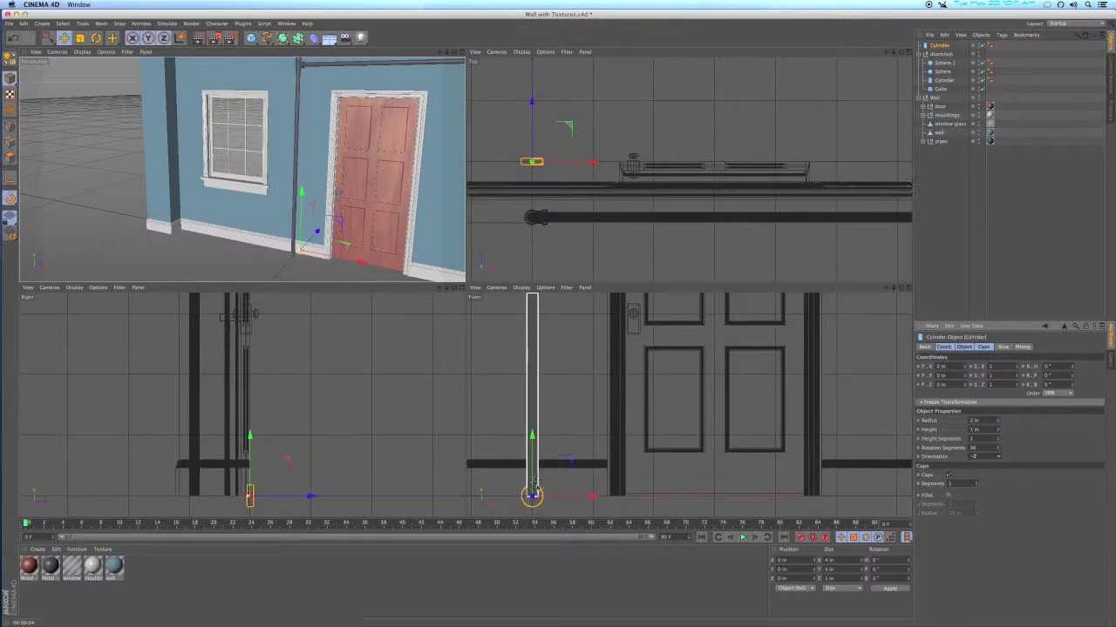
scroll(533, 497, up, 2)
scroll(532, 497, up, 3)
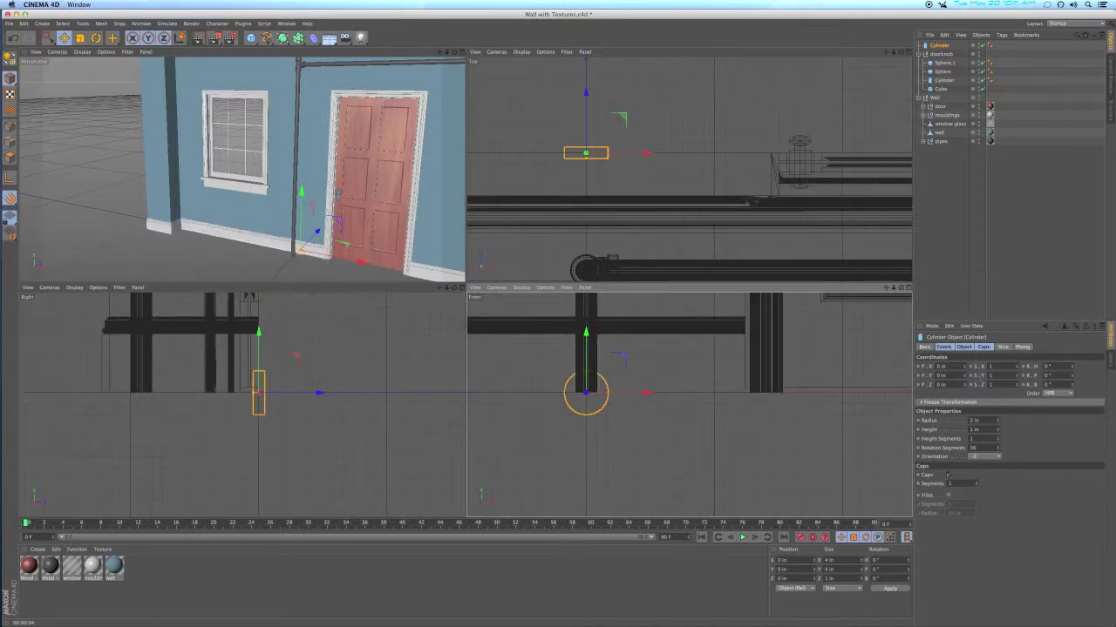
Scale the cylinder 1.5 on Y, then toggle Fillet on and back off
click(1016, 375)
drag(1016, 375, 1016, 376)
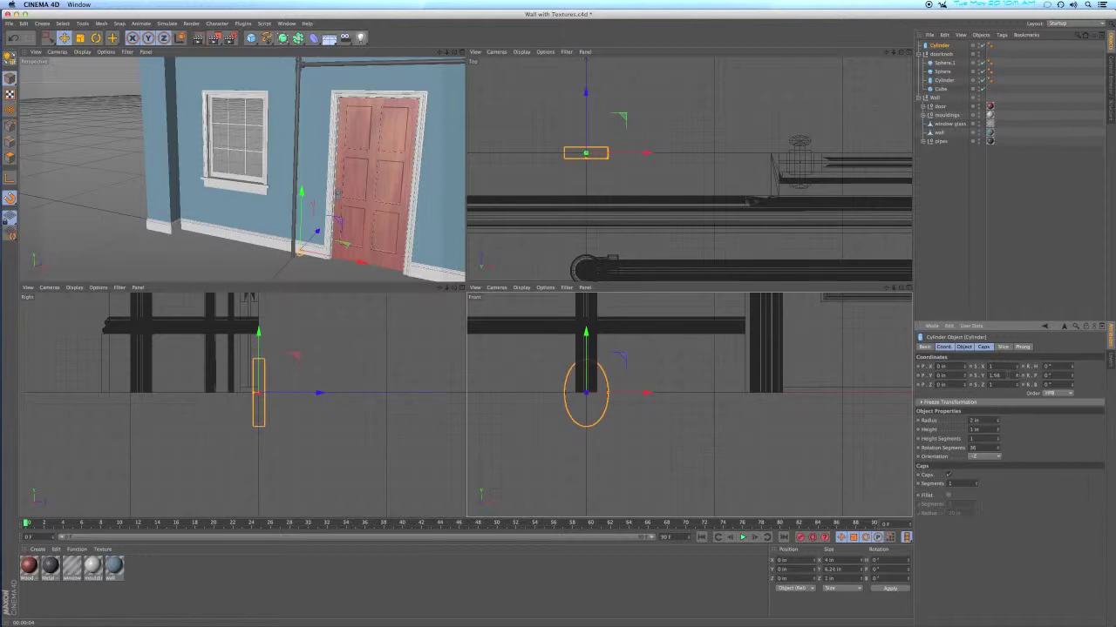
double_click(1008, 376)
text(1.5)
key(Return)
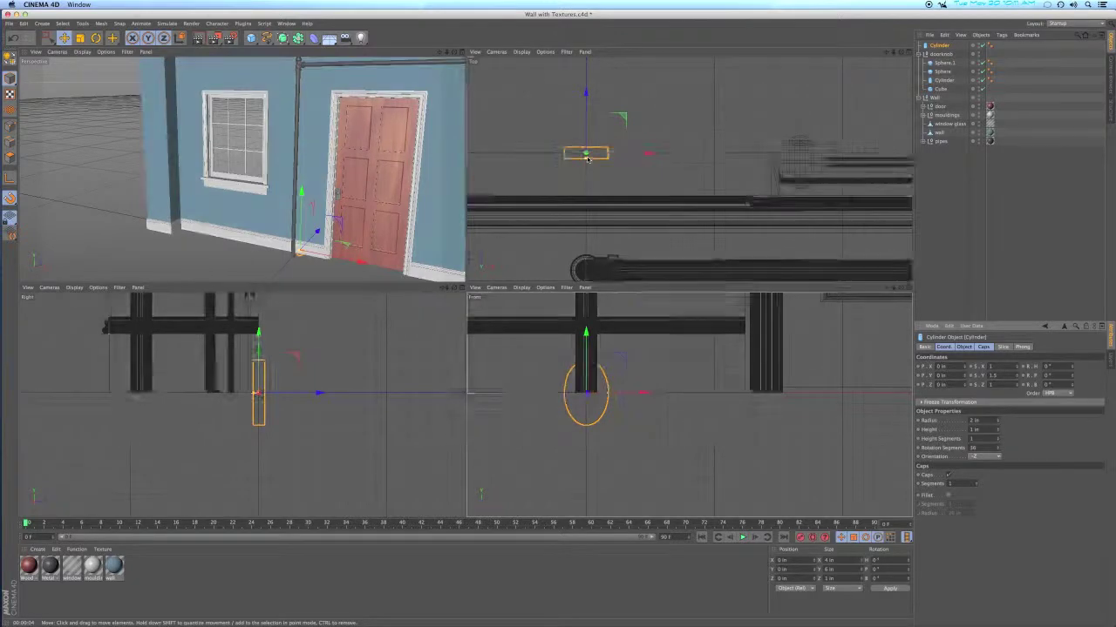
key(o)
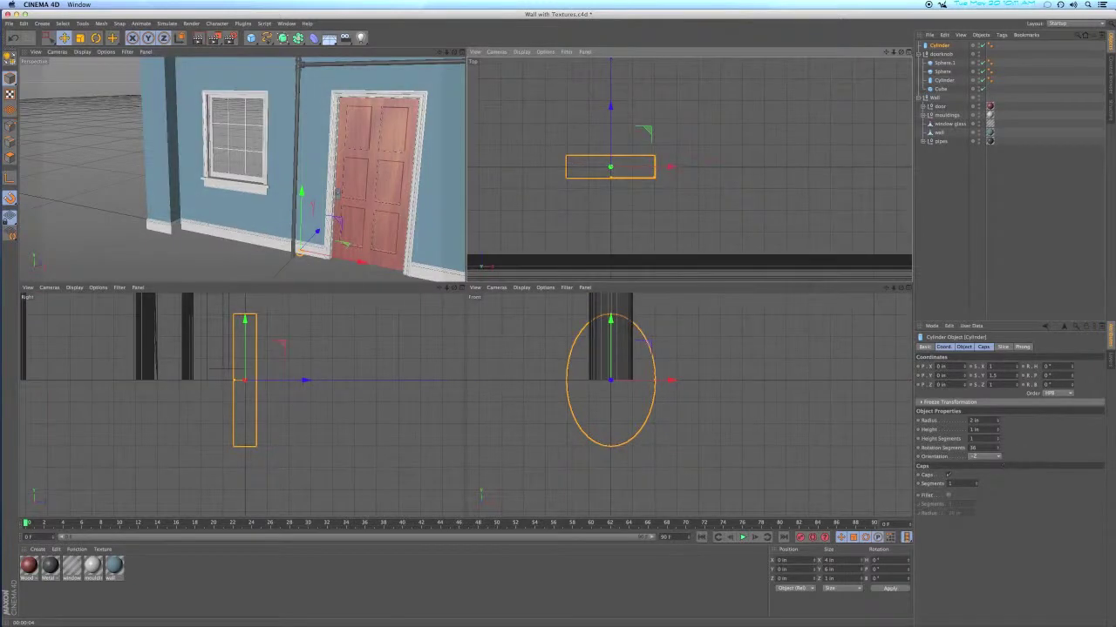
click(948, 495)
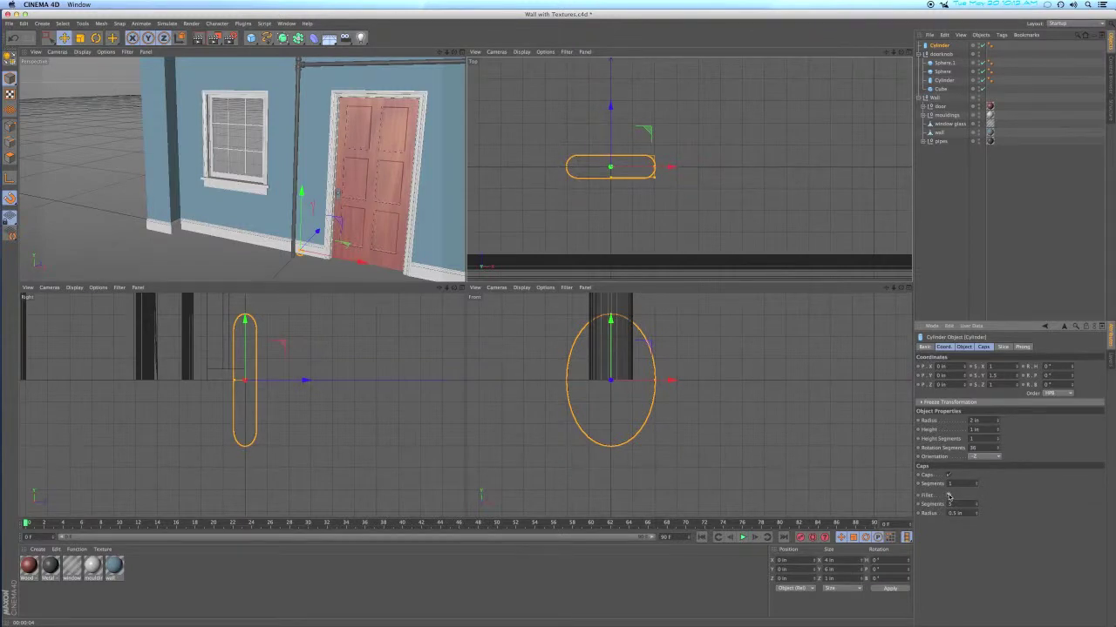
click(948, 496)
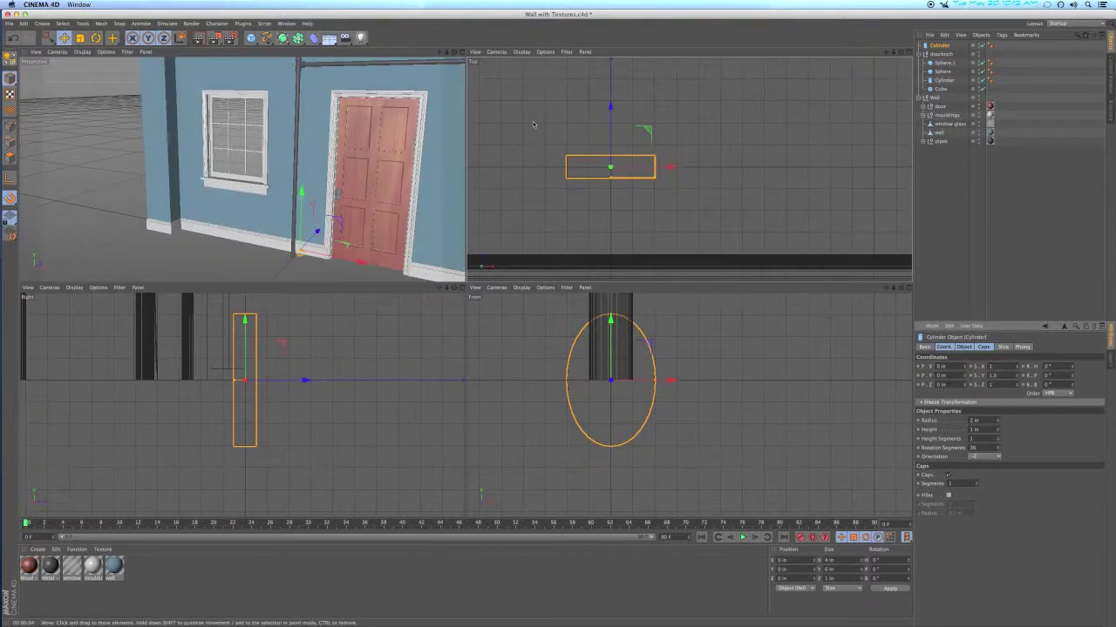
Make the Cylinder editable, then nest the collapsed doorknob group under the door group
key(c)
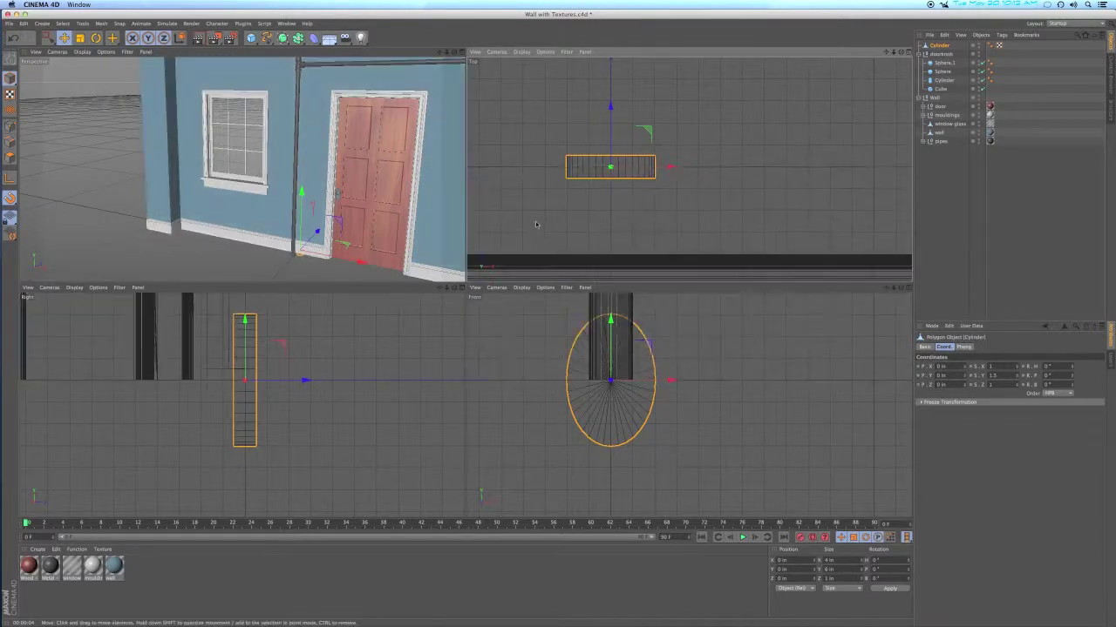
scroll(297, 256, up, 2)
scroll(297, 255, up, 5)
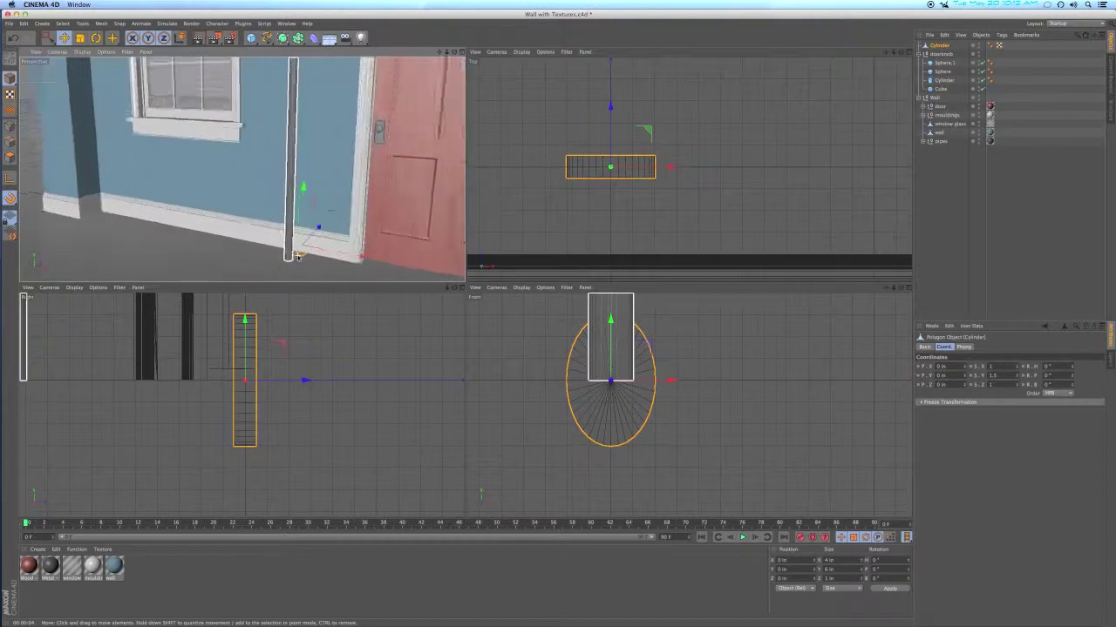
scroll(297, 256, up, 2)
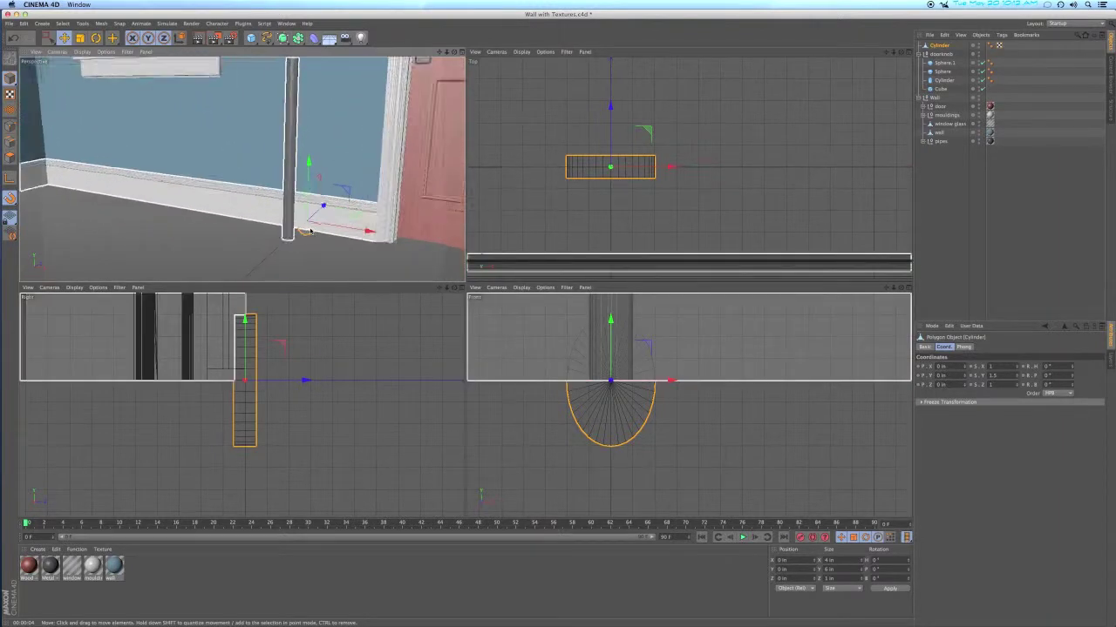
click(924, 54)
mouse_move(937, 54)
mouse_down()
mouse_move(950, 66)
mouse_move(941, 71)
mouse_up()
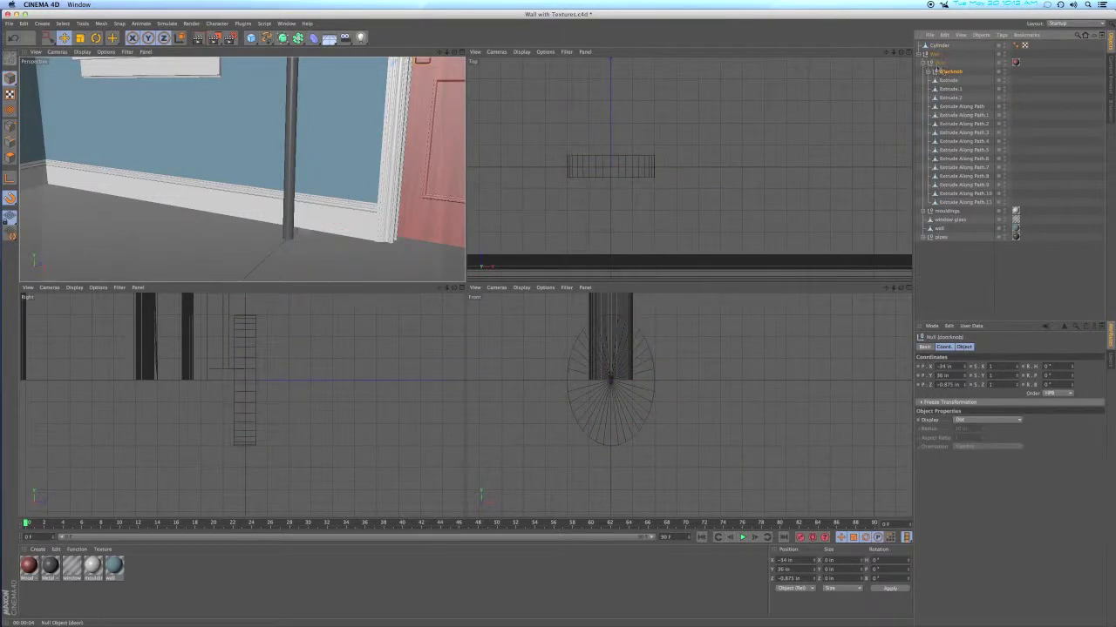
Collapse the door and Wall groups, hide Wall in the viewports, and select Cylinder
click(923, 63)
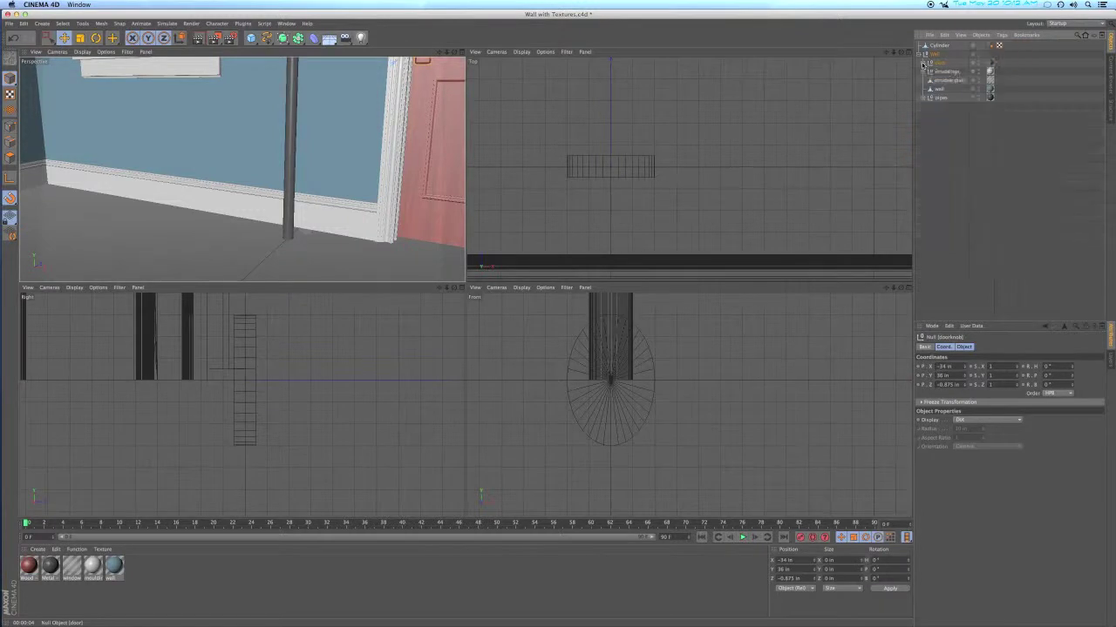
click(920, 54)
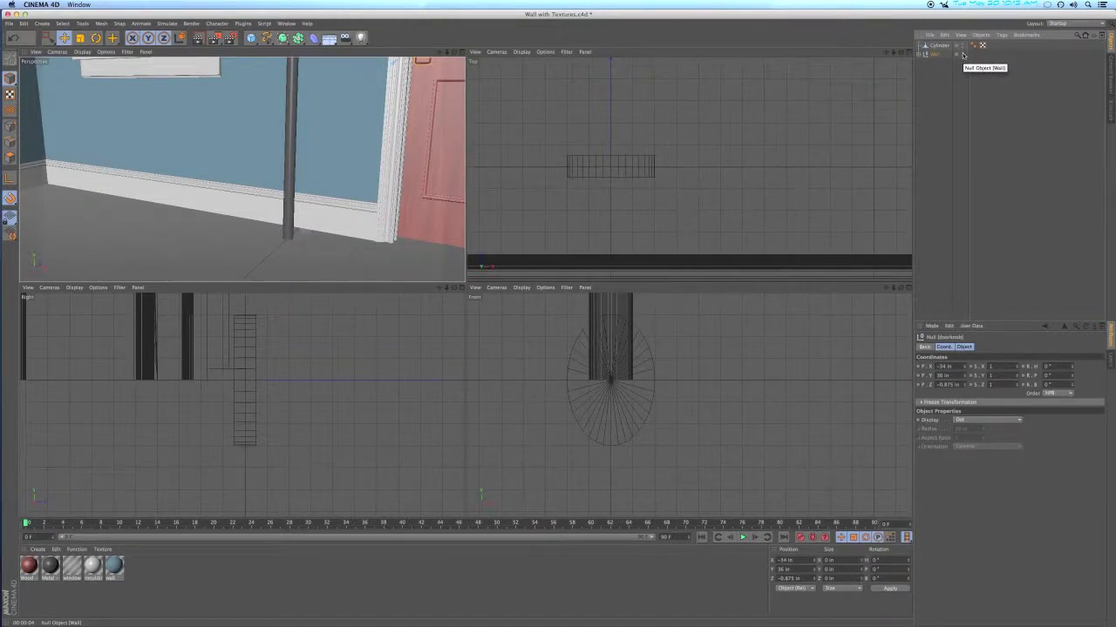
click(963, 54)
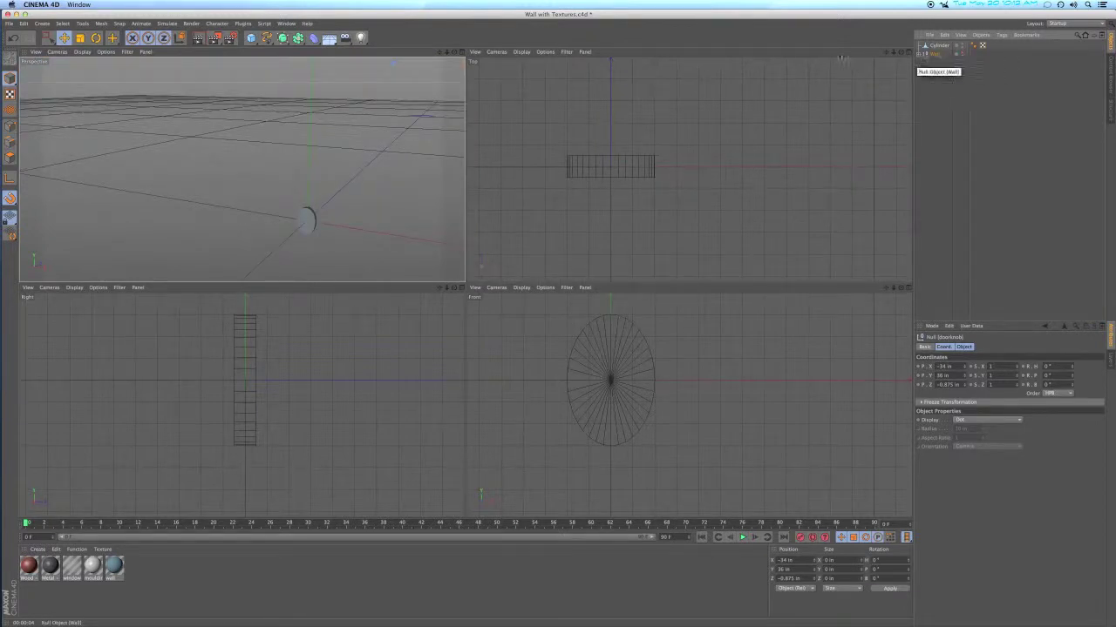
scroll(321, 226, up, 10)
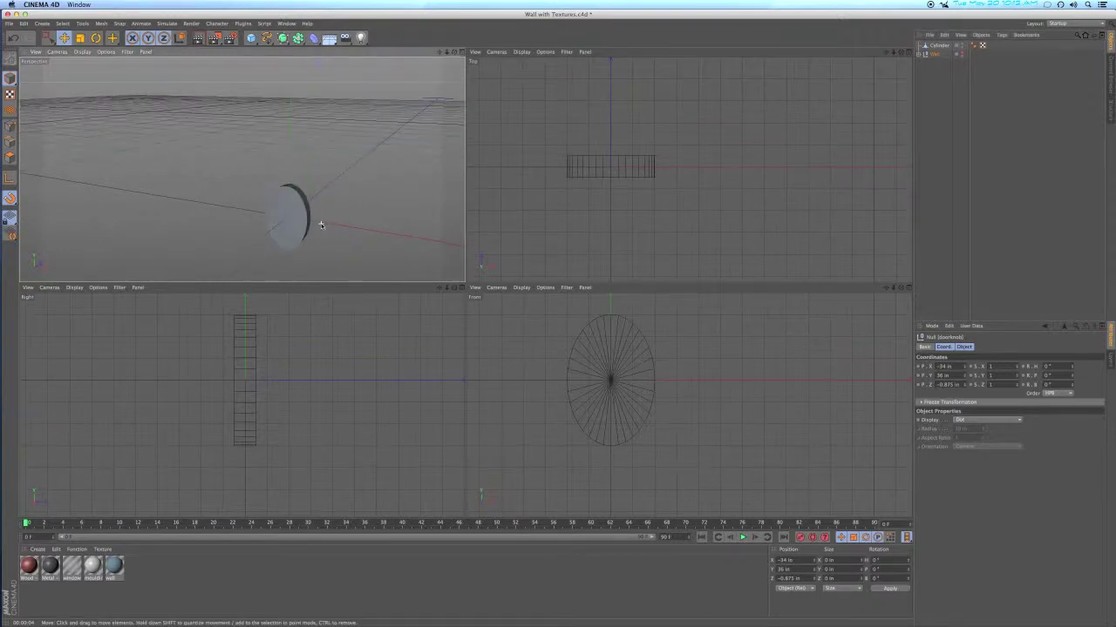
alt+middle_drag(297, 221, 272, 162)
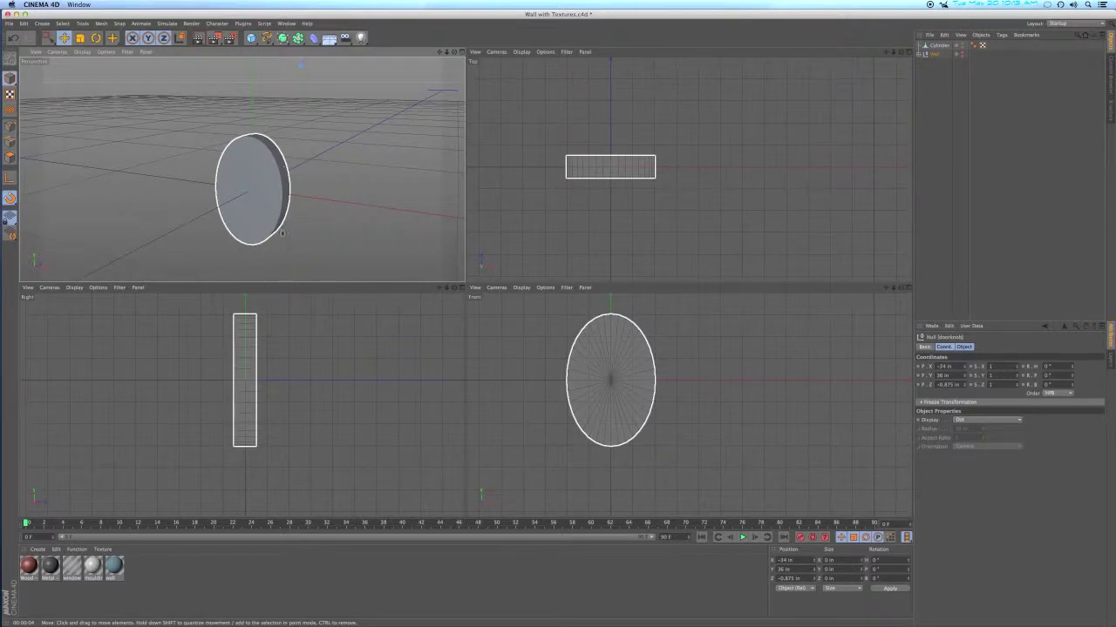
click(938, 46)
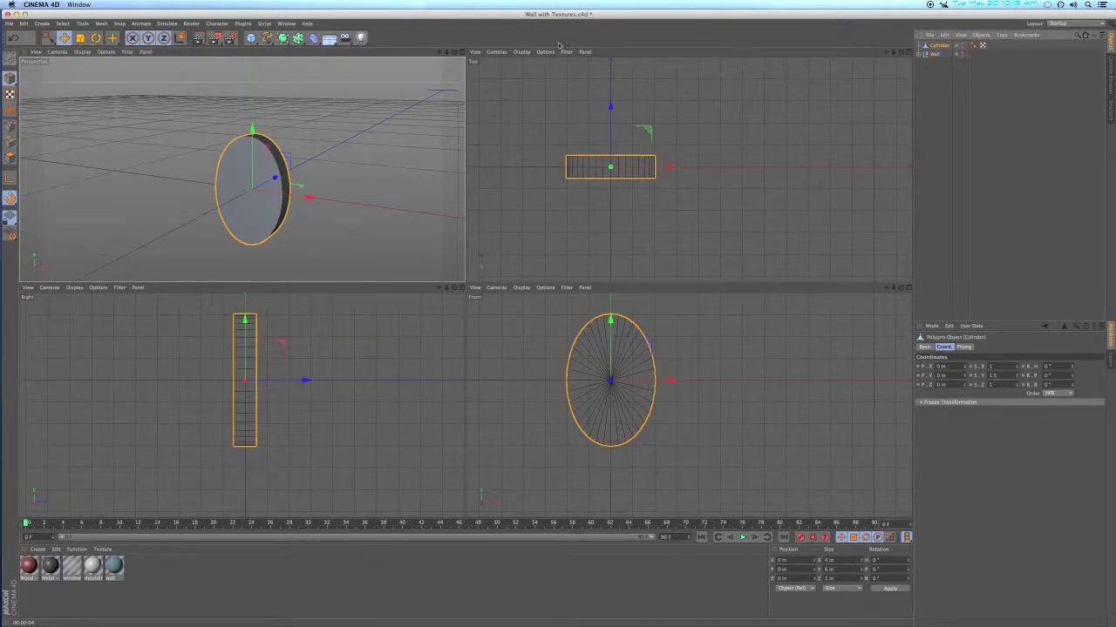
Switch to Edges mode with Loop Selection and orbit around the cylinder
click(10, 143)
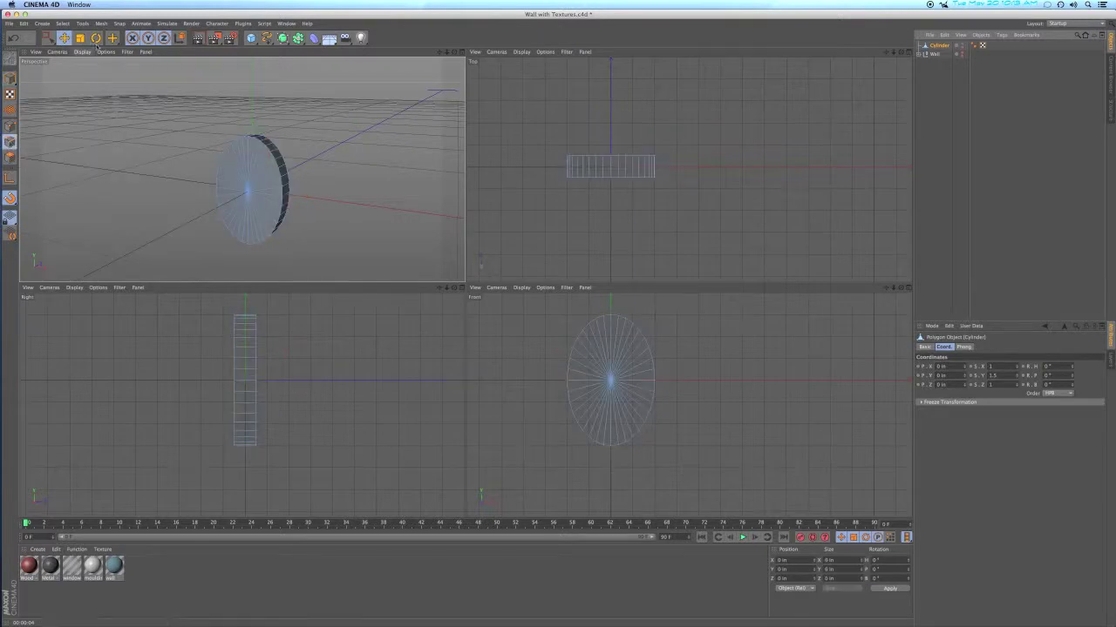
click(64, 24)
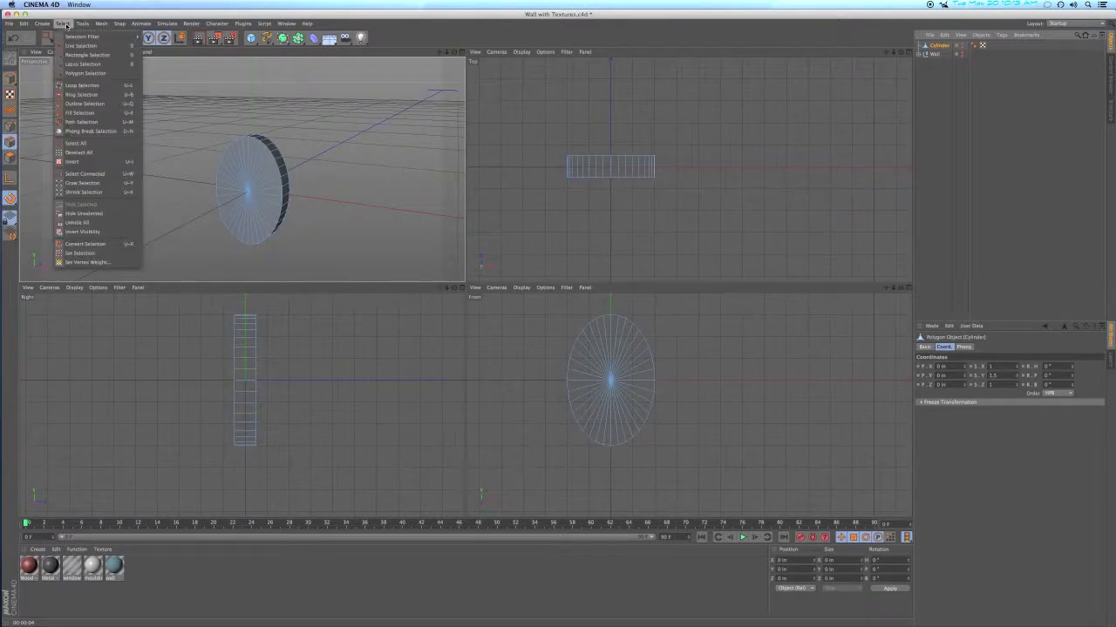
click(81, 87)
scroll(241, 183, up, 3)
click(244, 182)
alt+drag(244, 182, 248, 129)
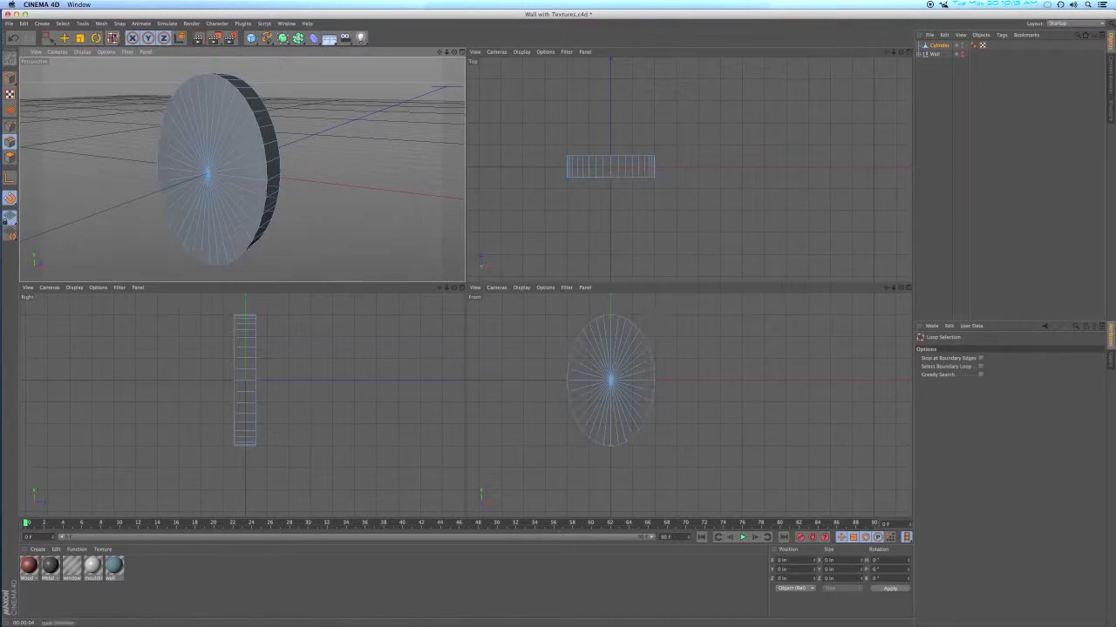
Select the 36-edge loop around the front cap's rim
click(64, 38)
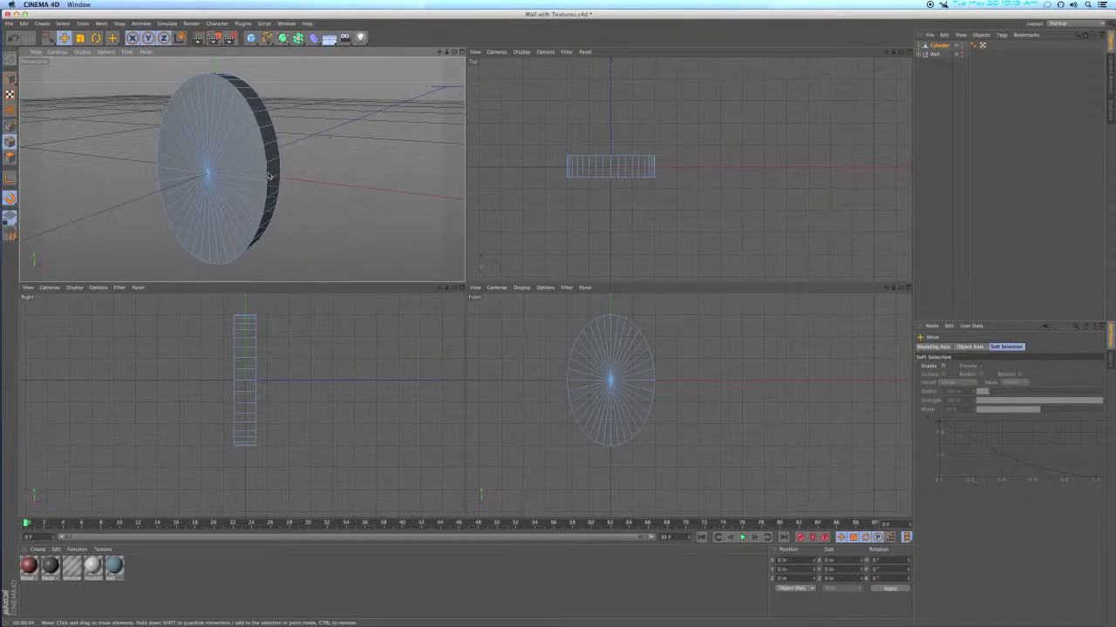
click(83, 24)
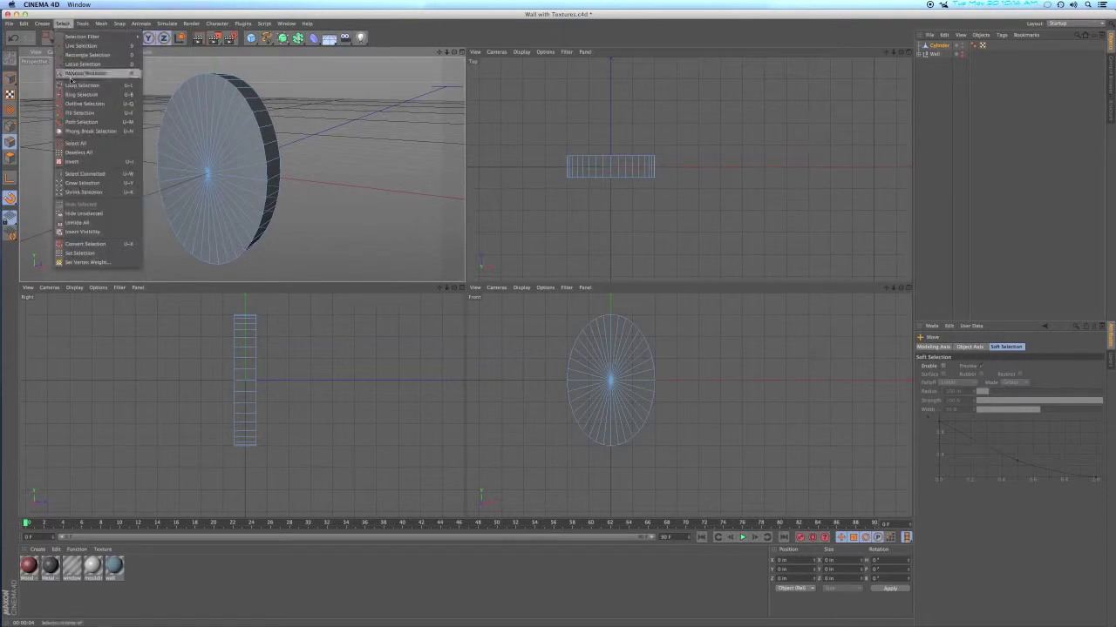
click(75, 87)
click(258, 122)
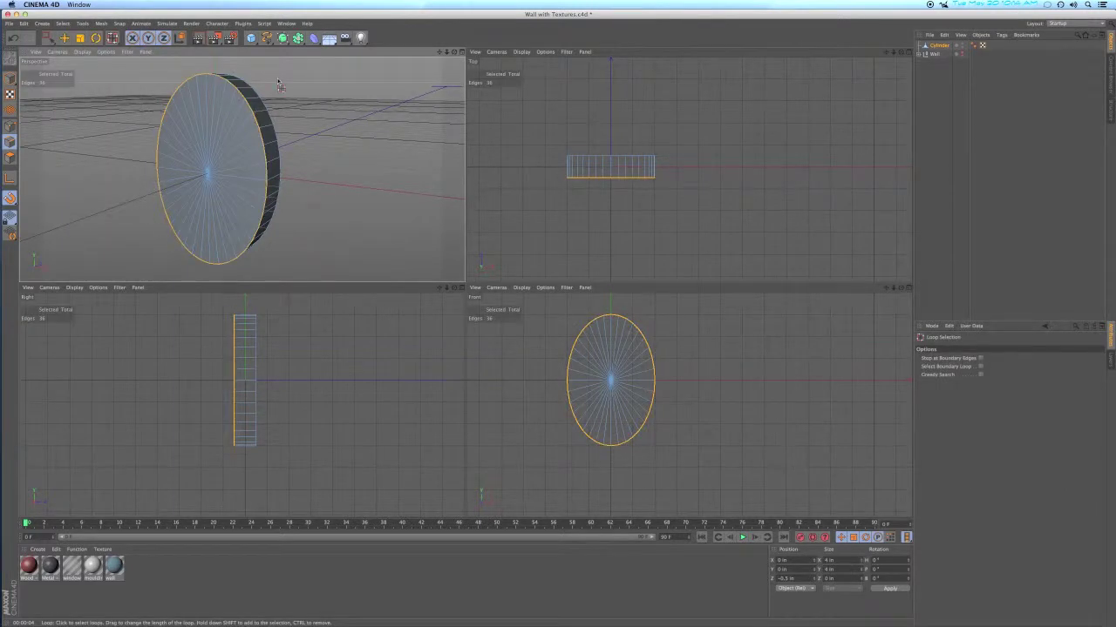
click(101, 23)
mouse_move(105, 58)
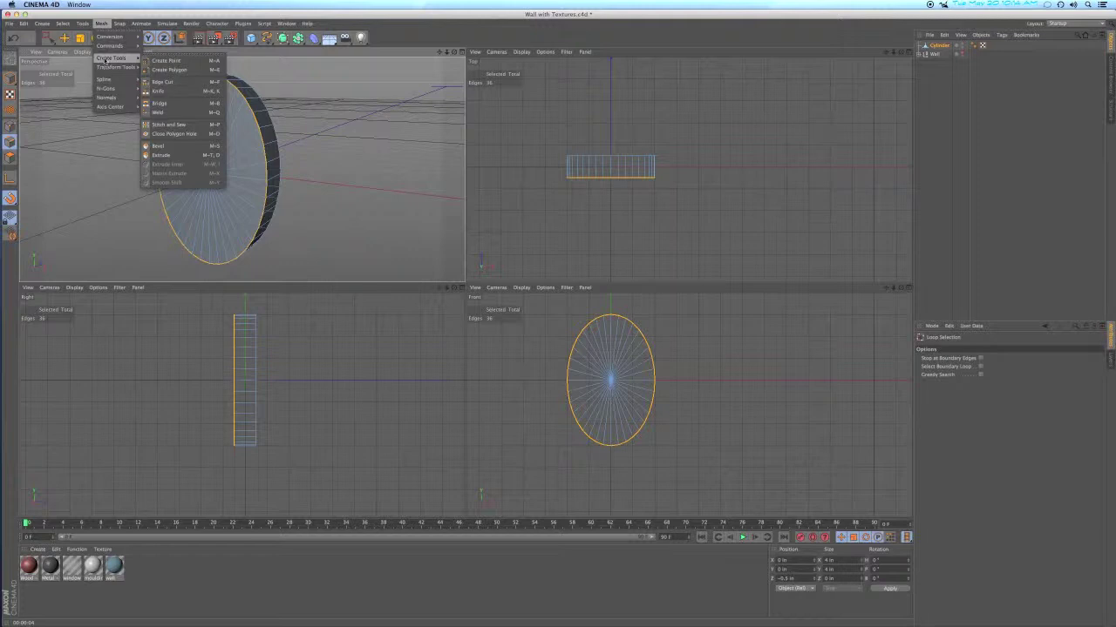
Try a bevel inset on the front rim, undo it, and return to Model mode
click(160, 148)
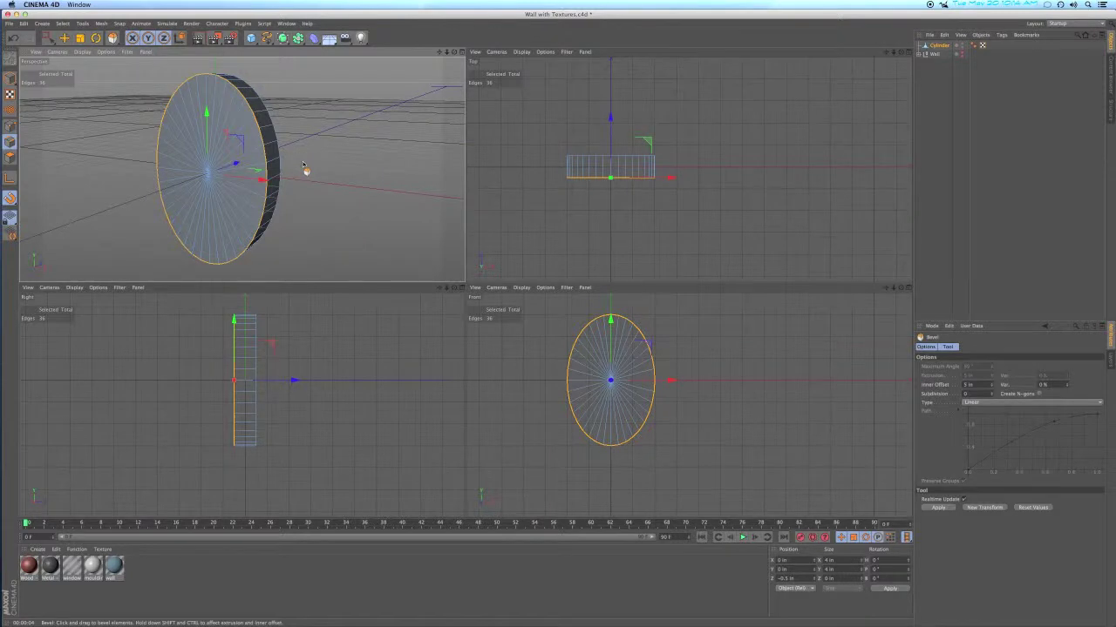
mouse_move(305, 170)
mouse_down()
mouse_move(332, 170)
mouse_move(319, 169)
mouse_up()
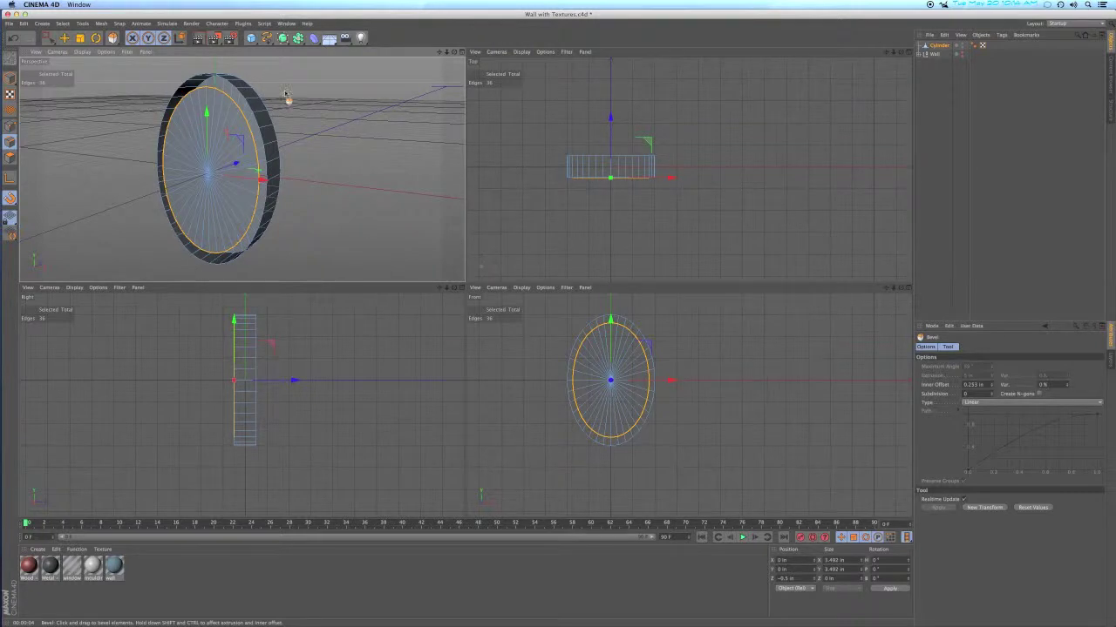
key(super+z)
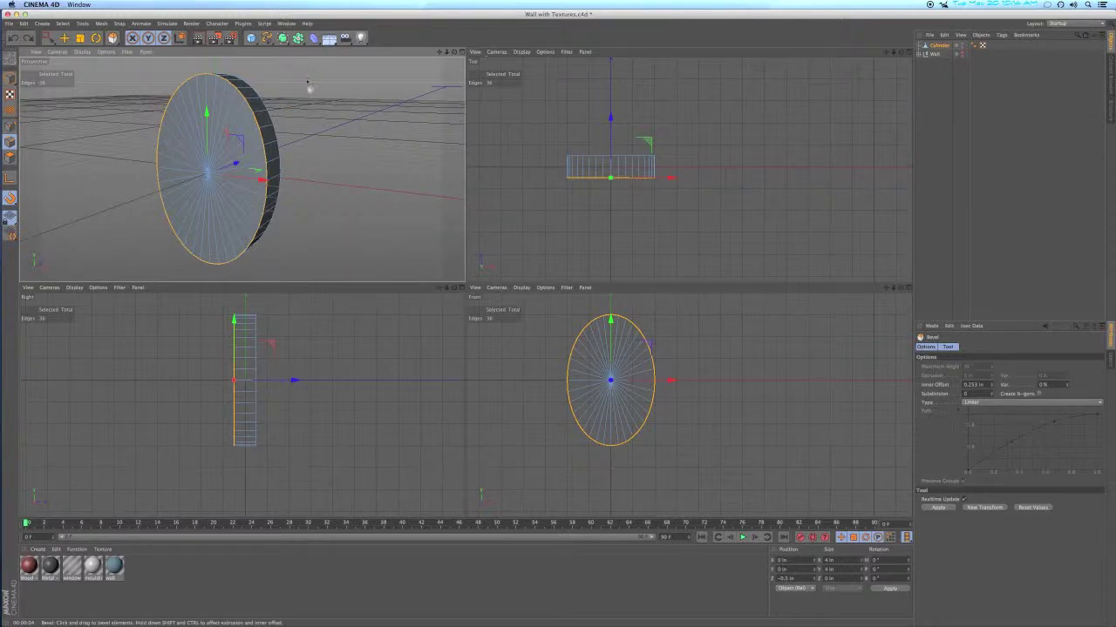
click(11, 78)
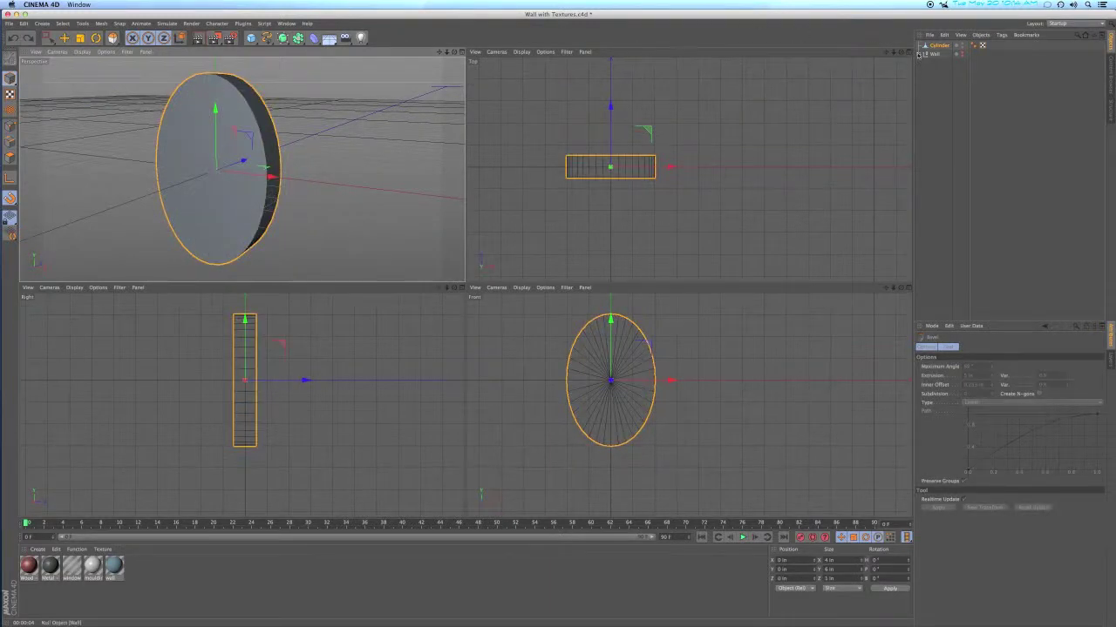
Run a mesh cleanup command from the Mesh menu on the cylinder
click(100, 24)
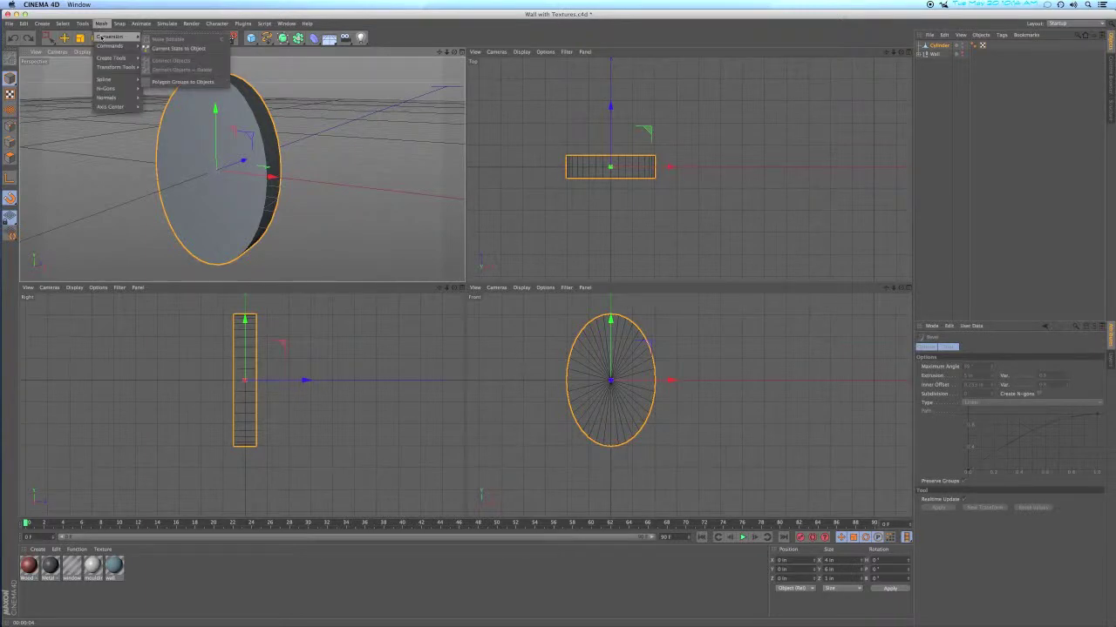
mouse_move(101, 46)
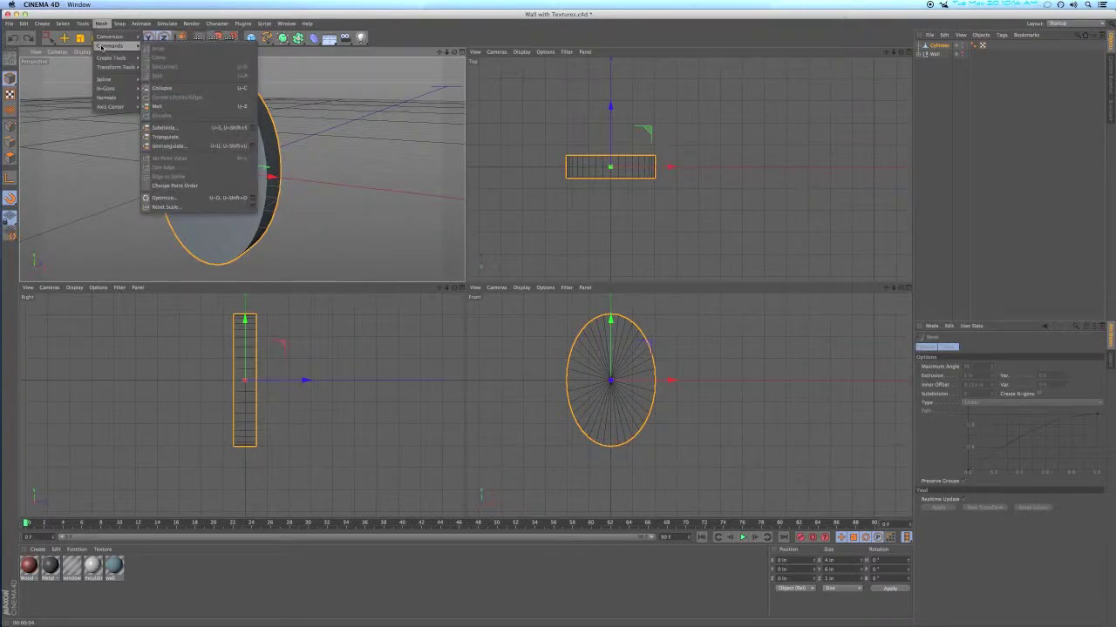
click(165, 199)
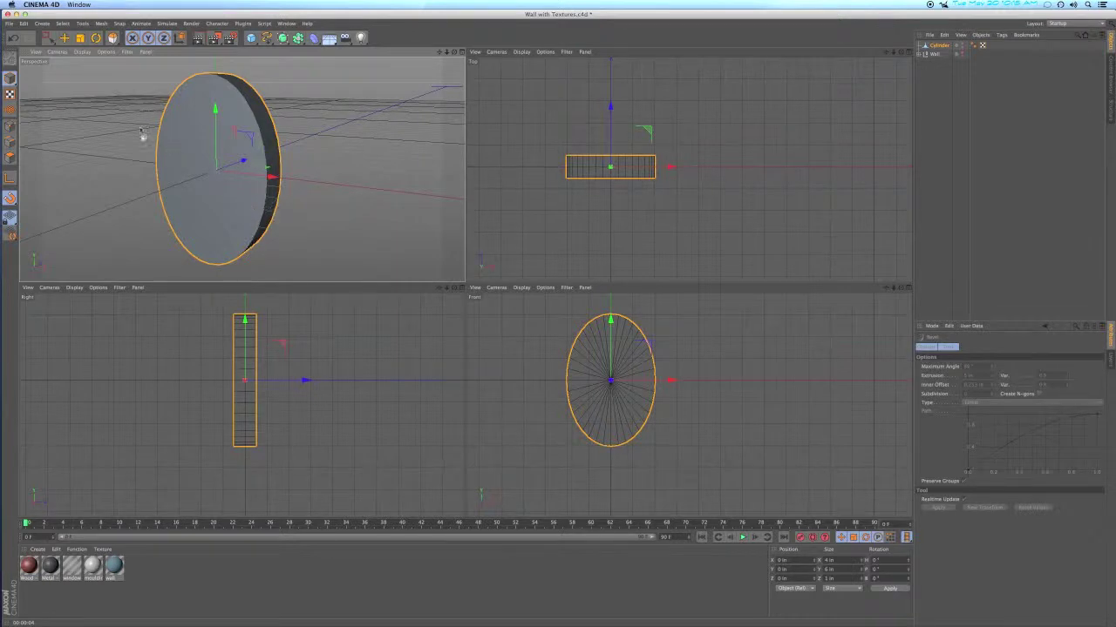
Reselect the front cap's rim edge loop using Loop Selection in Edges mode
click(12, 143)
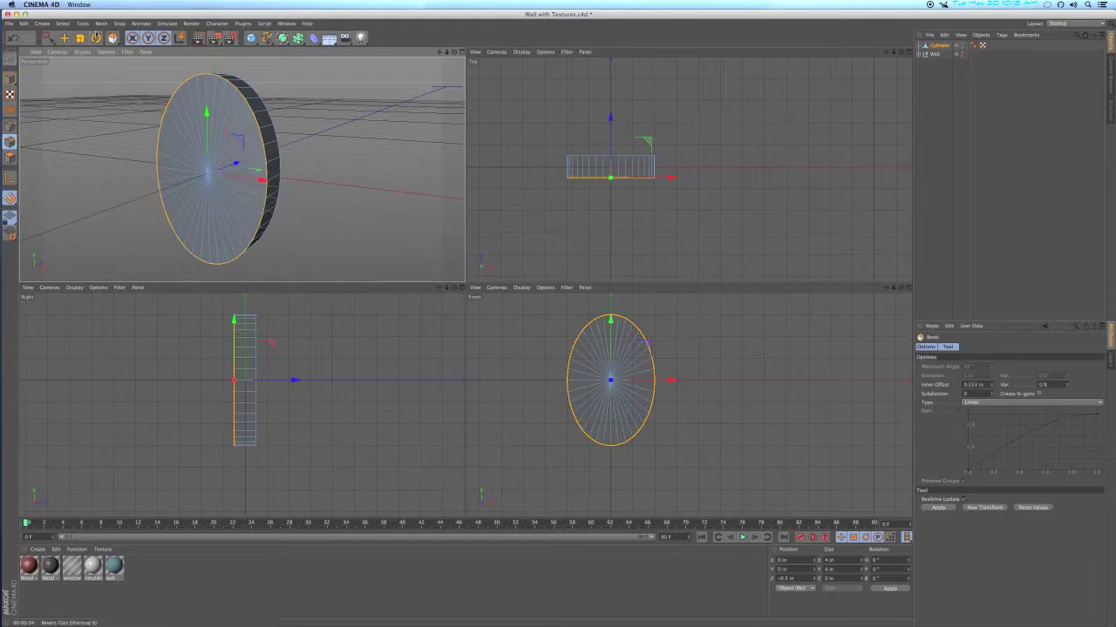
click(63, 23)
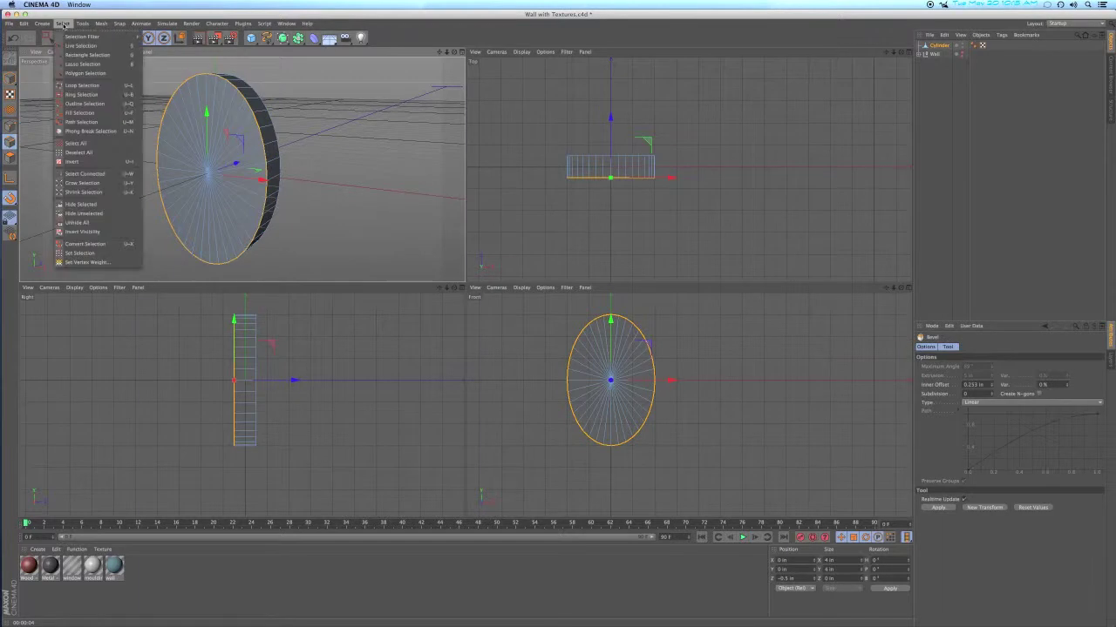
click(81, 87)
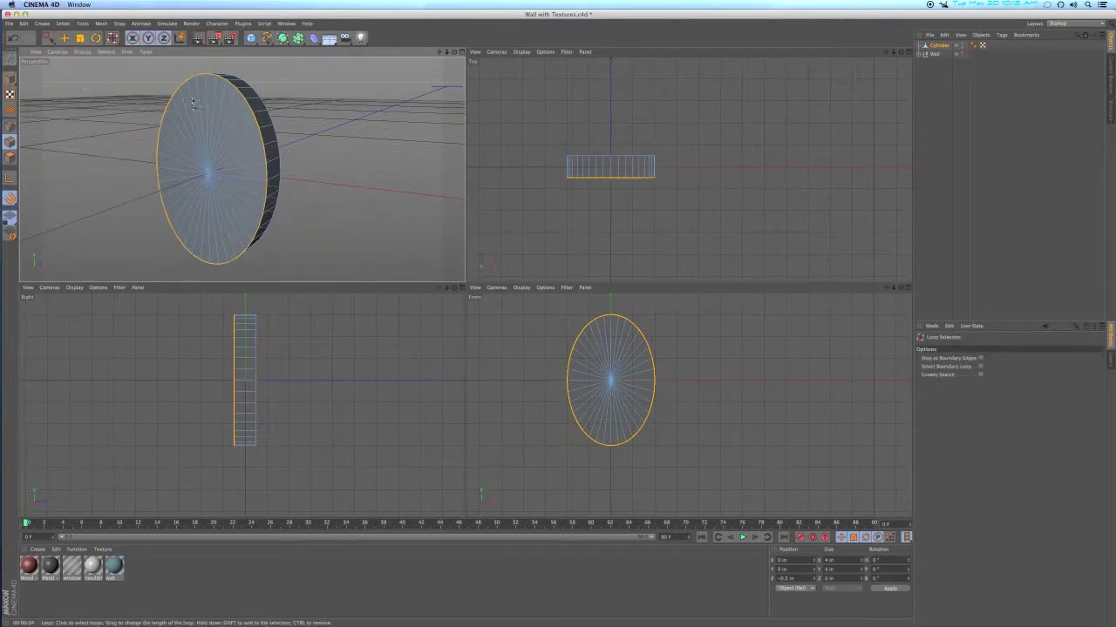
click(259, 127)
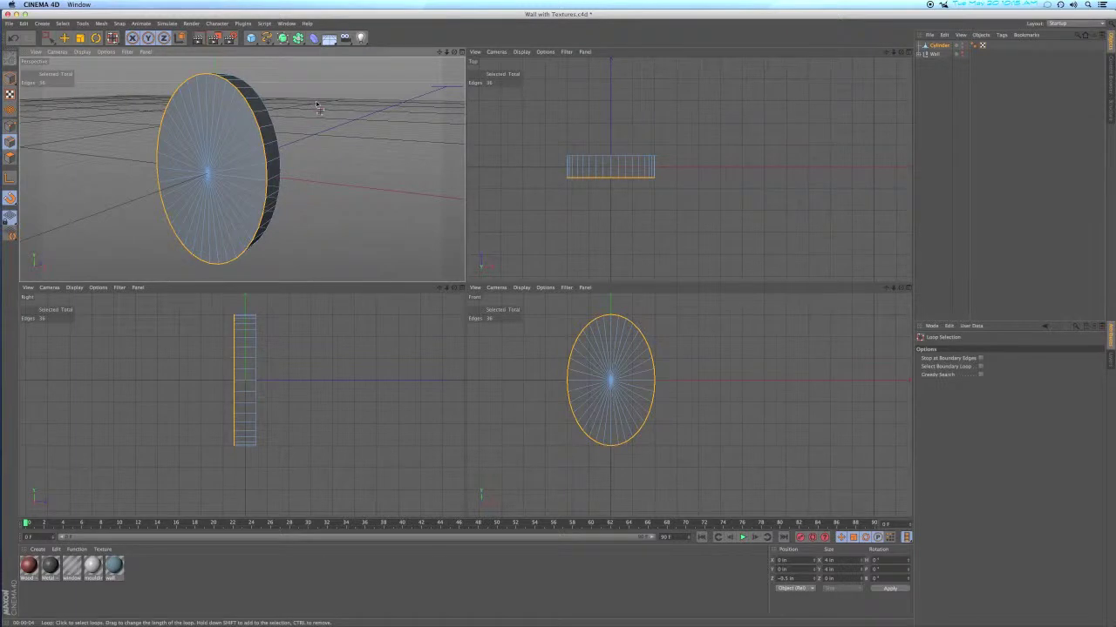
click(101, 24)
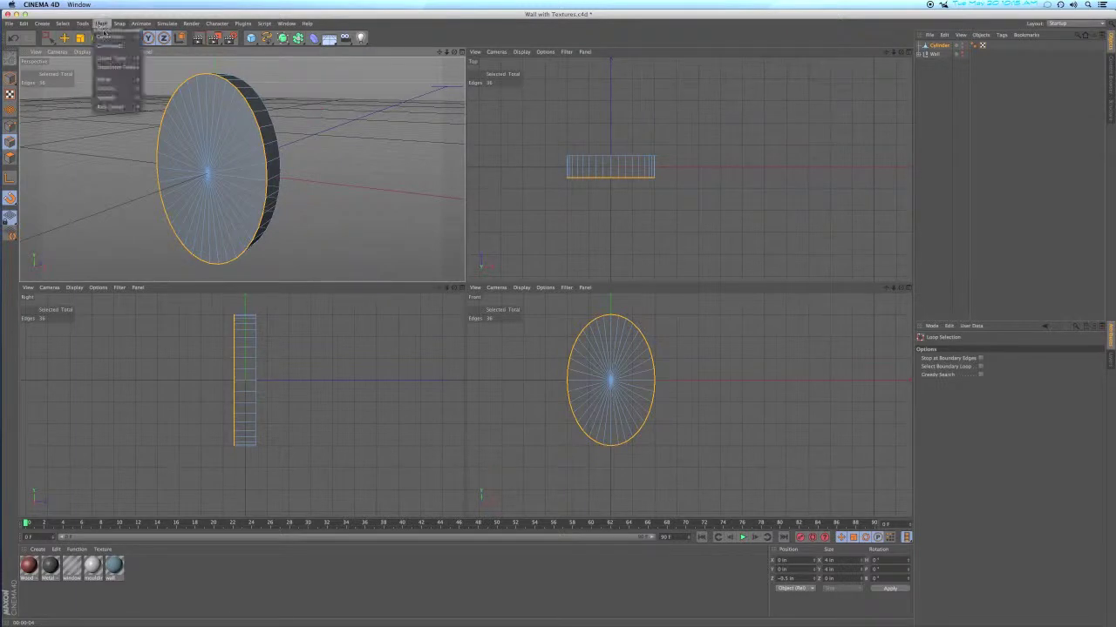
Bevel the front rim edge loop with a Concave profile and 5 subdivisions
mouse_move(114, 58)
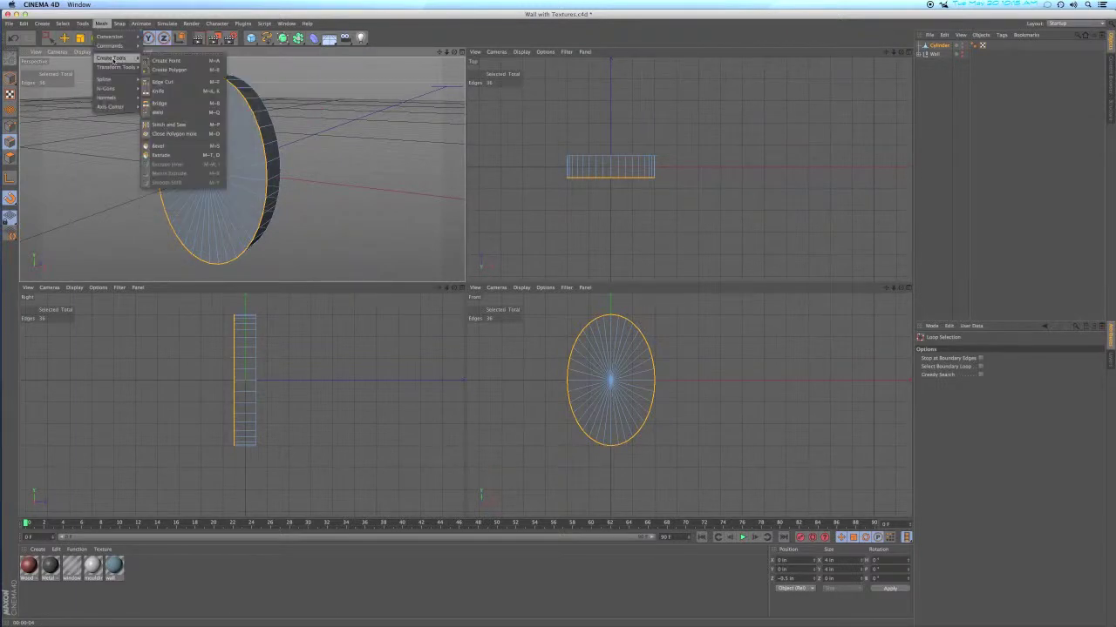
click(160, 146)
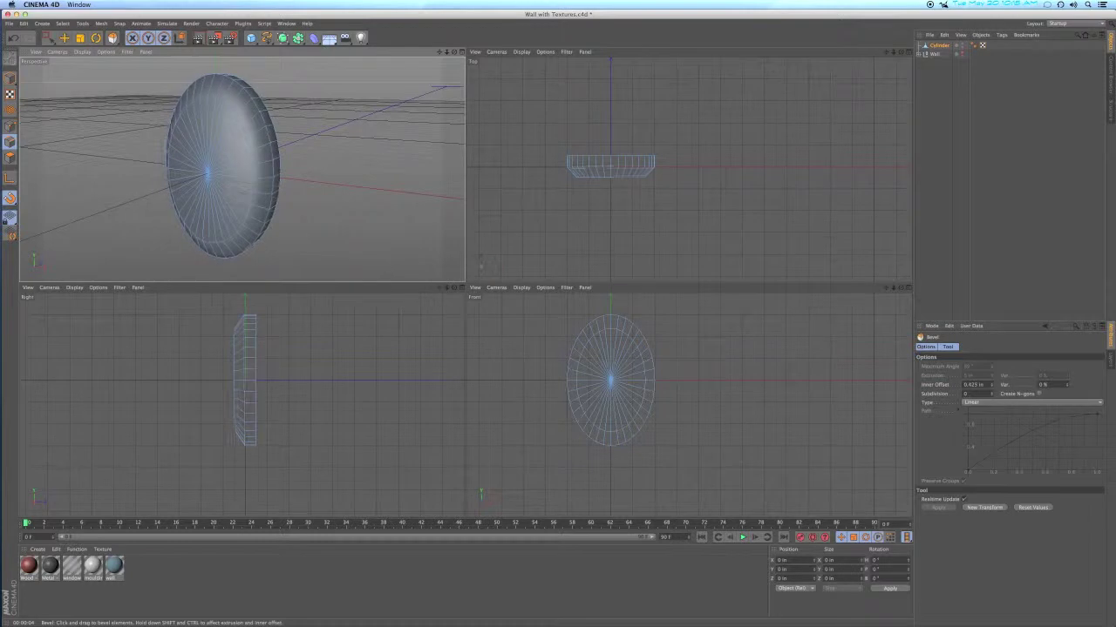
drag(318, 168, 303, 168)
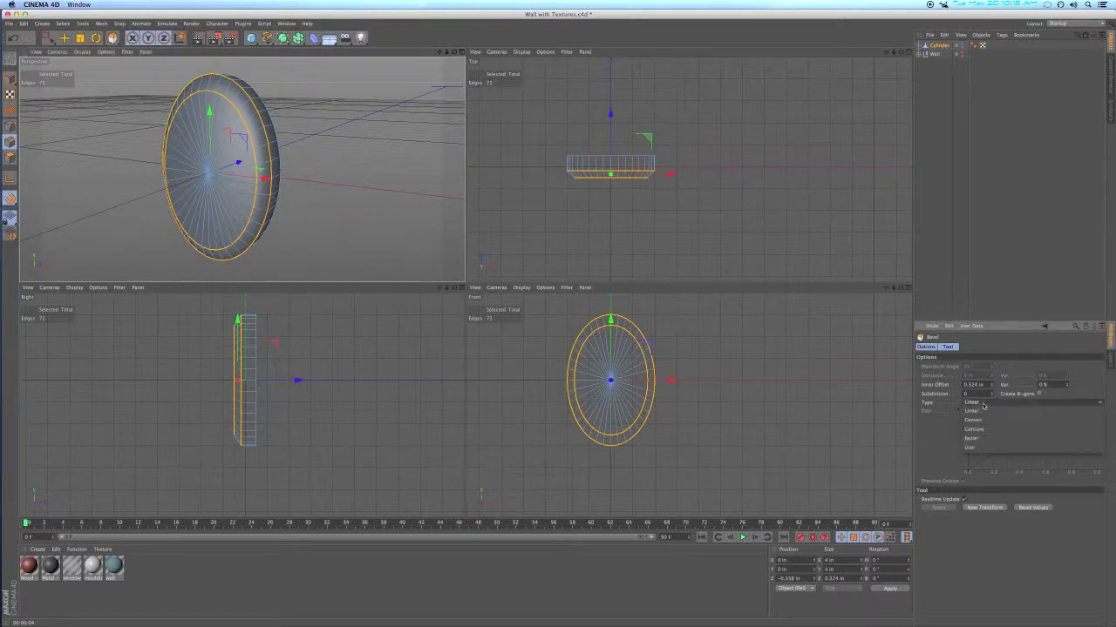
click(983, 405)
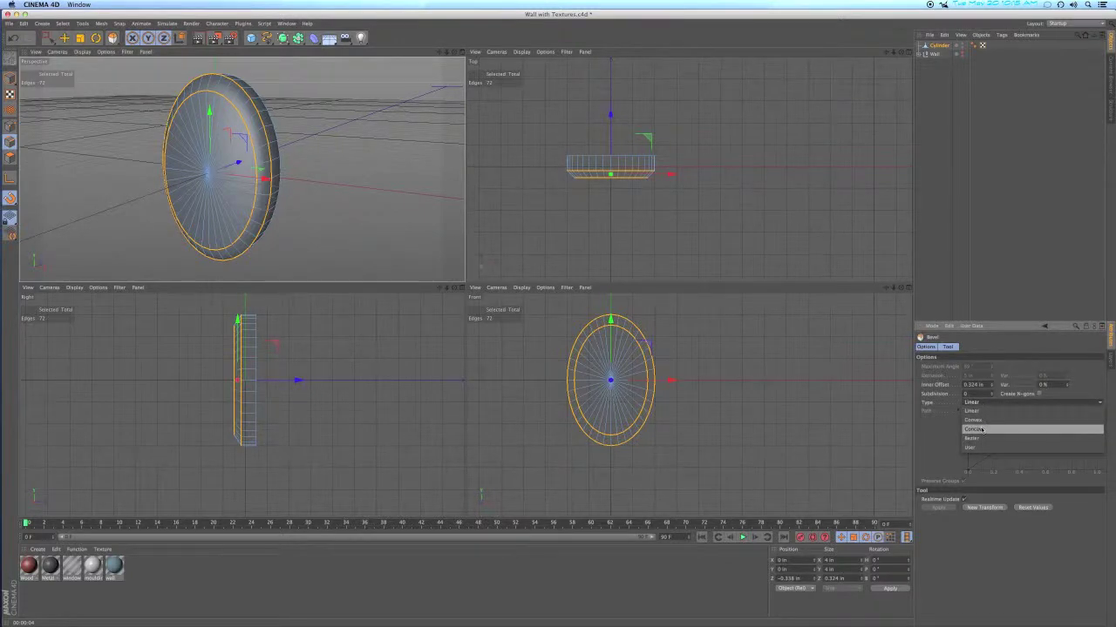
click(982, 430)
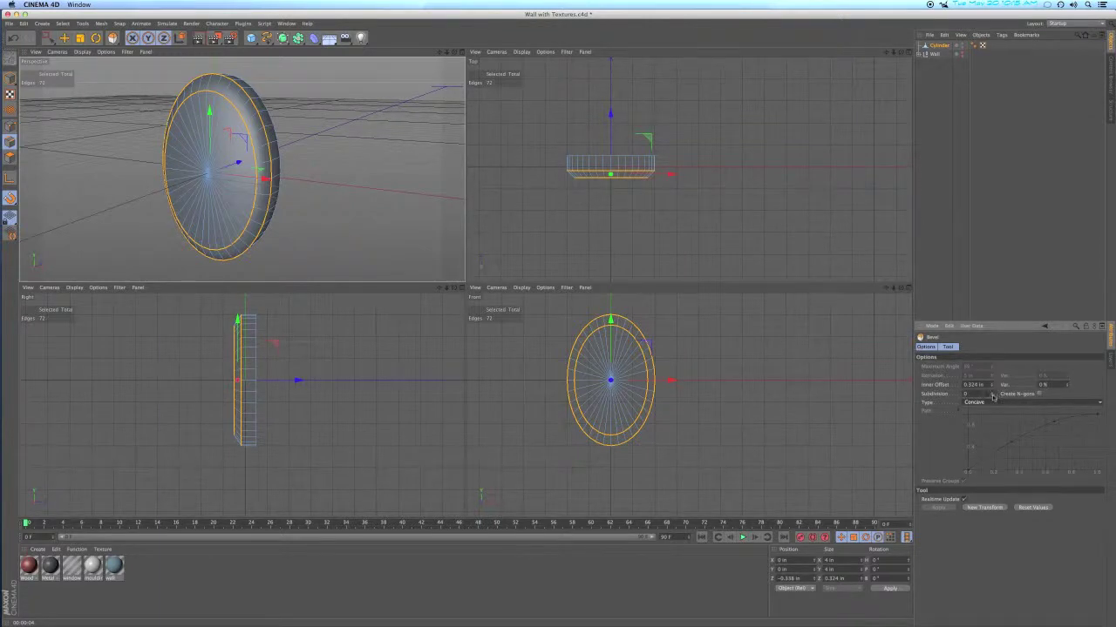
click(991, 392)
click(991, 392)
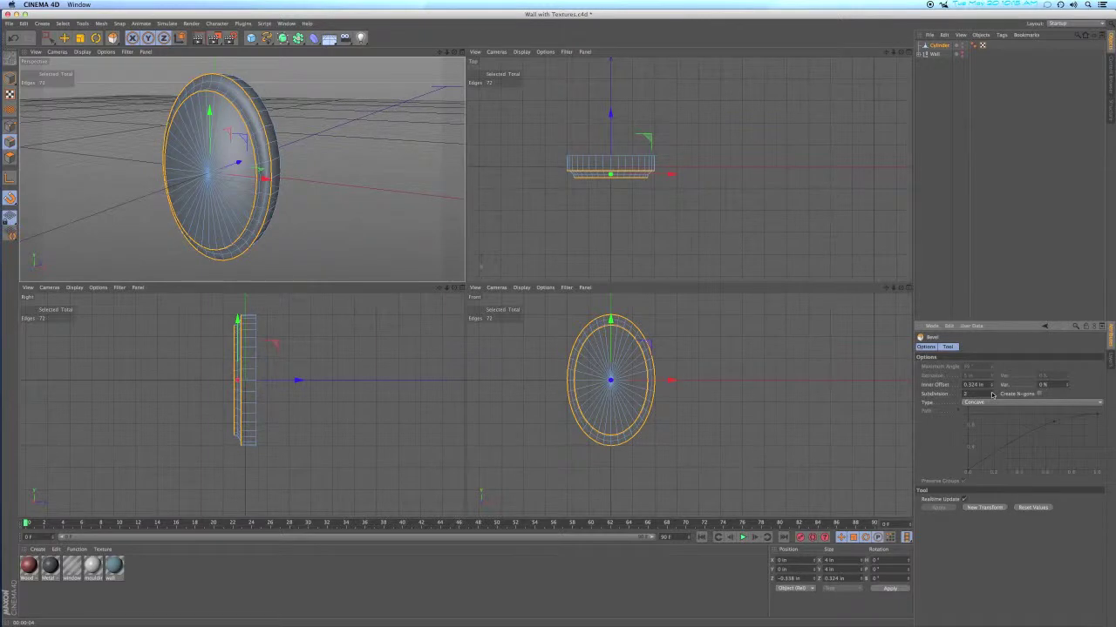
scroll(653, 175, up, 5)
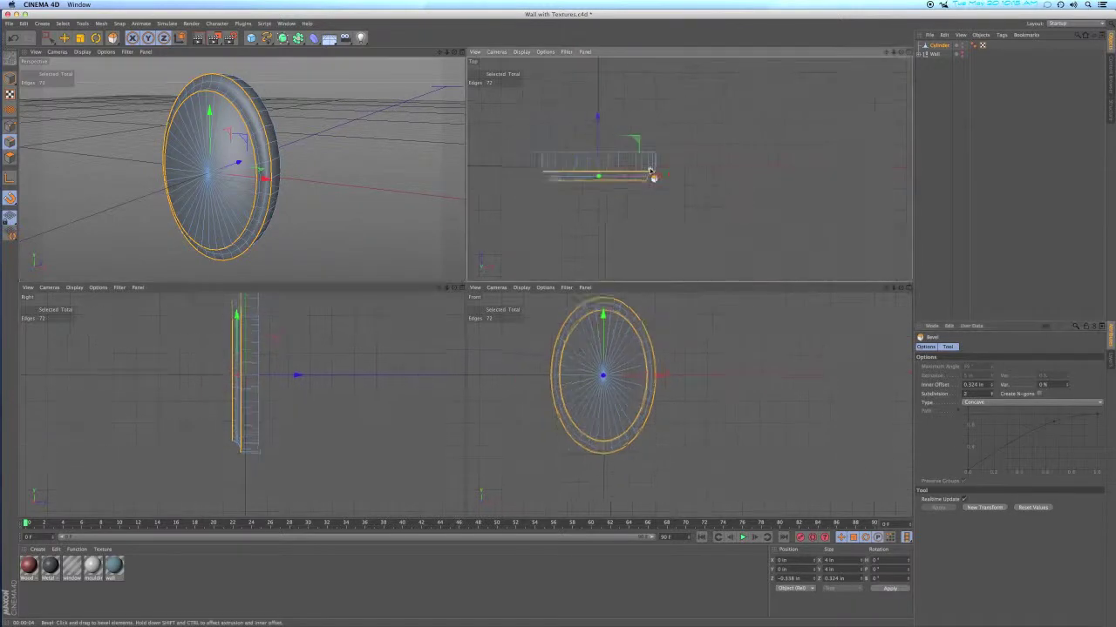
alt+middle_drag(653, 175, 867, 298)
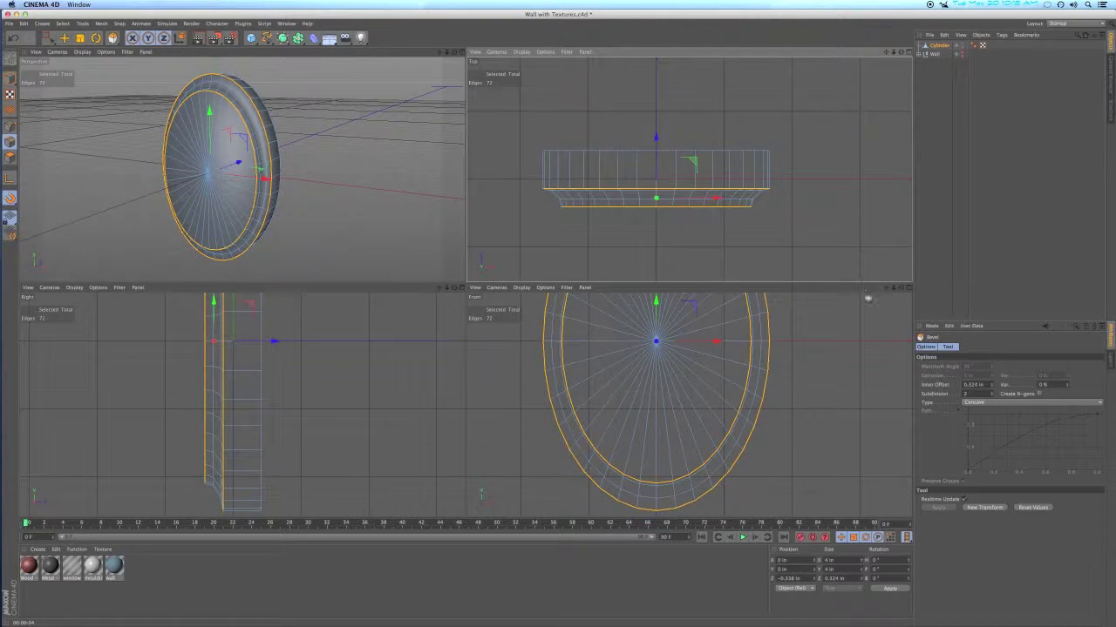
click(991, 393)
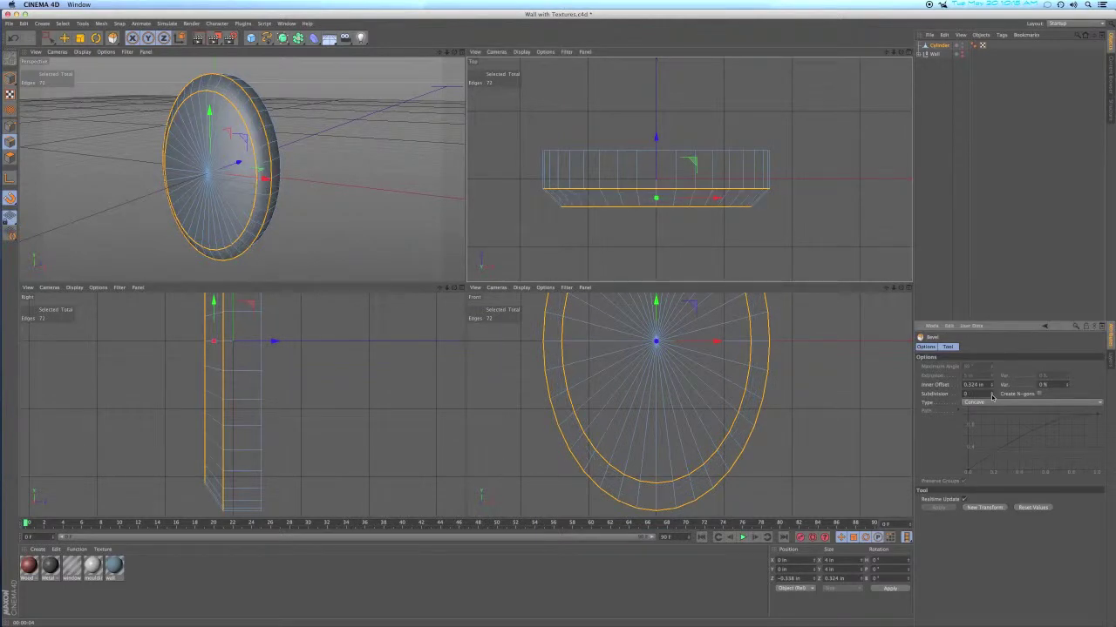
click(991, 393)
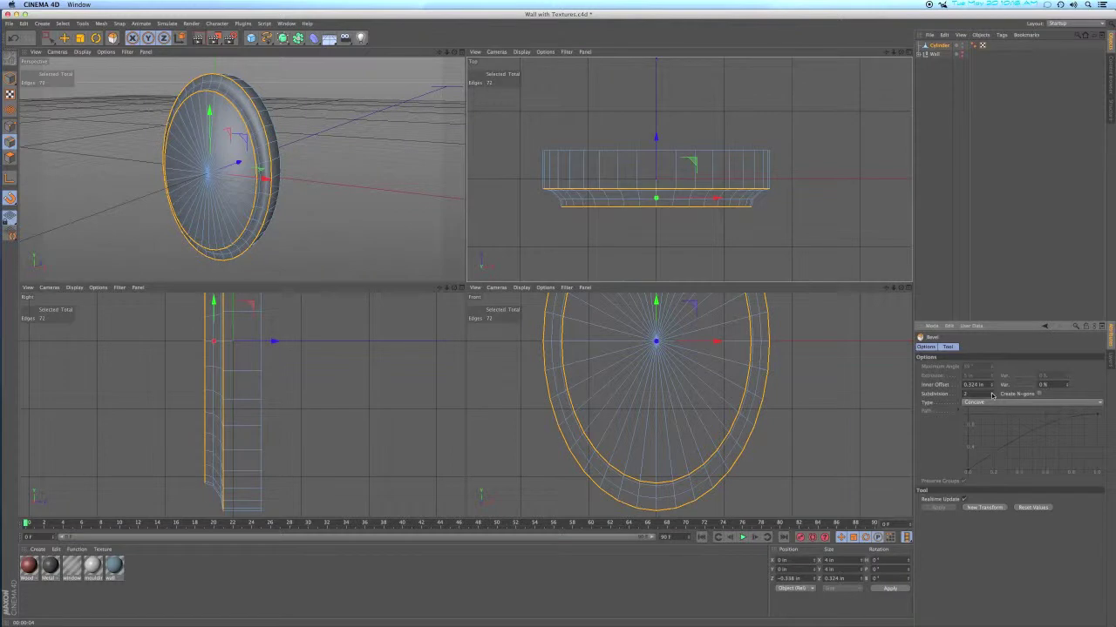
click(991, 393)
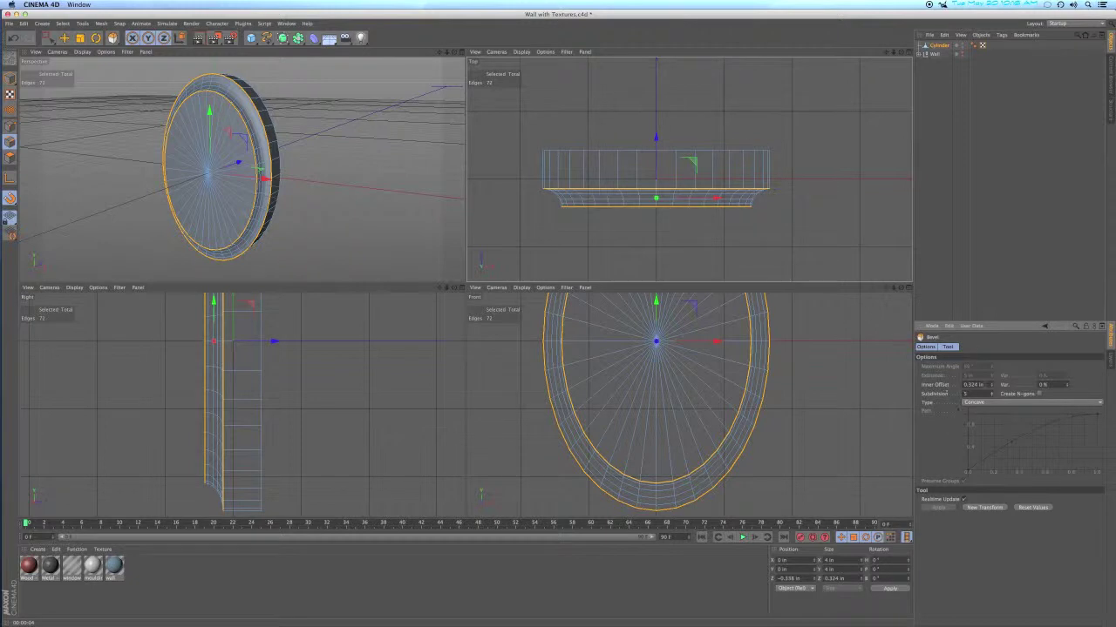
Set the bevel's inner offset to 0.375 in
double_click(973, 385)
key(BackSpace)
text(.375)
key(Return)
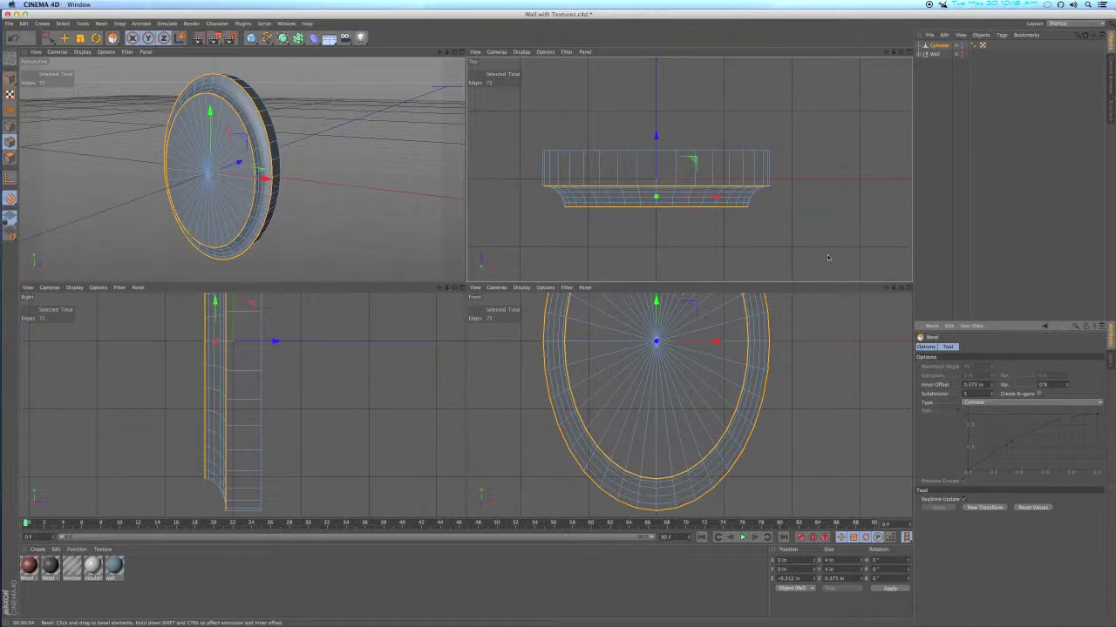
Frame the bevelled disc and rename the Cylinder to face plate
key(h)
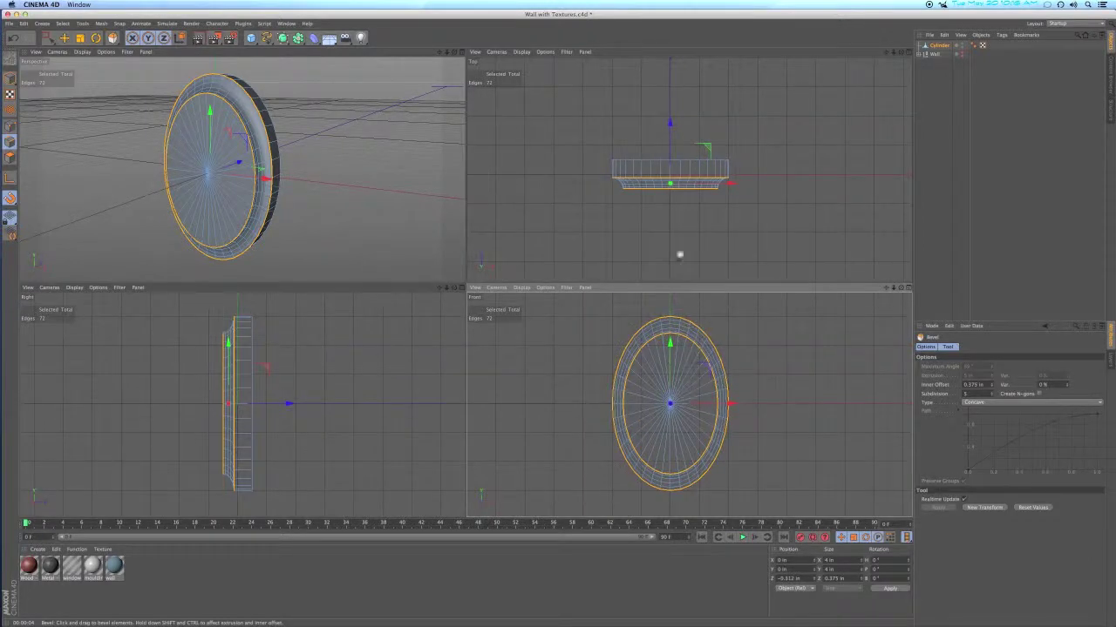
click(939, 45)
text(Tab pic)
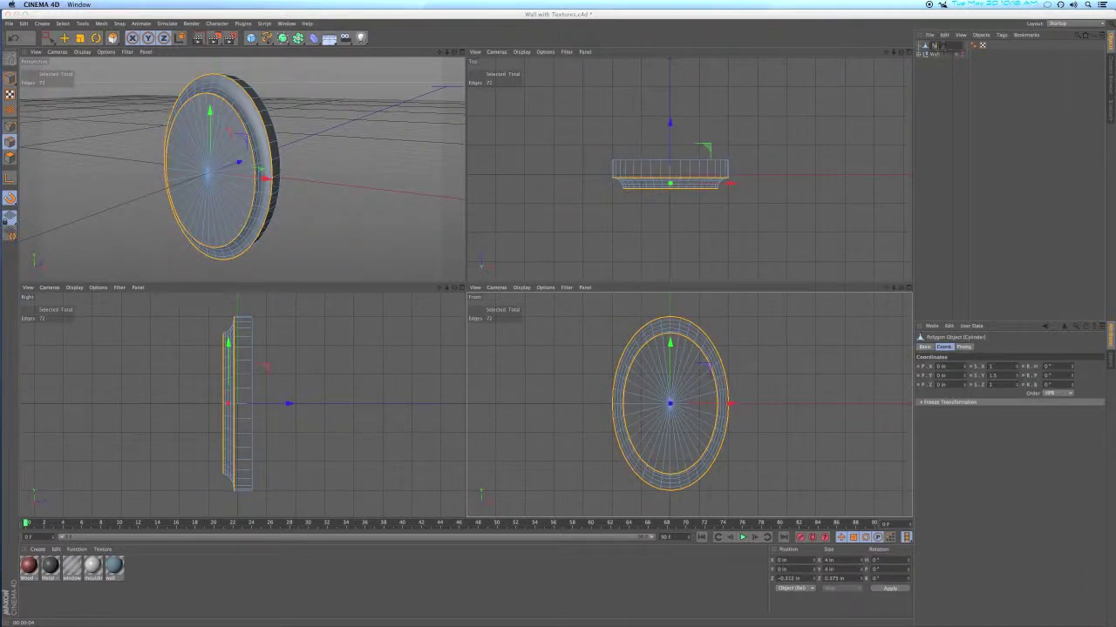
text(ter)
key(BackSpace)
Confirm the face plate name, deselect it, and add a Torus primitive
key(Return)
click(934, 108)
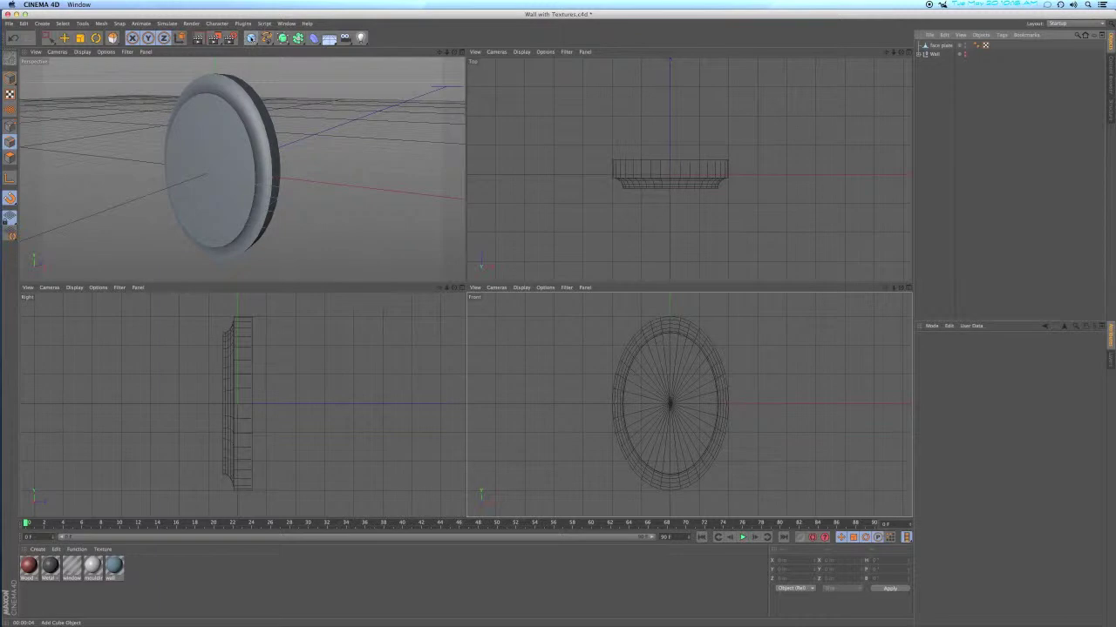
click(251, 37)
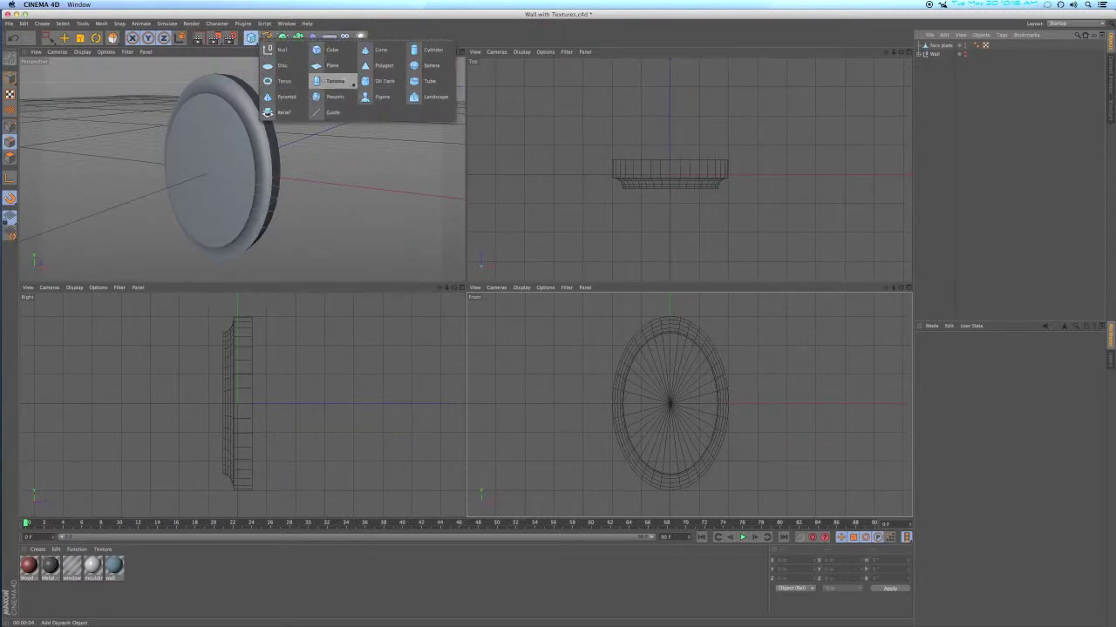
click(277, 81)
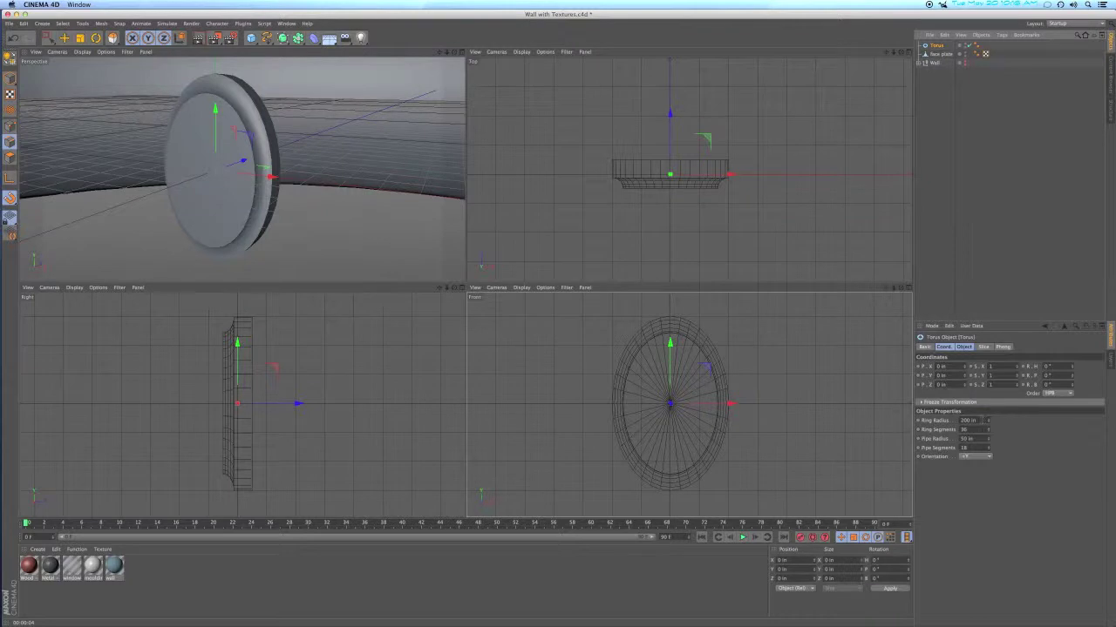
Give the torus a 1 in ring radius, 0.25 in pipe radius and -Z orientation
click(967, 420)
text(1)
key(Tab)
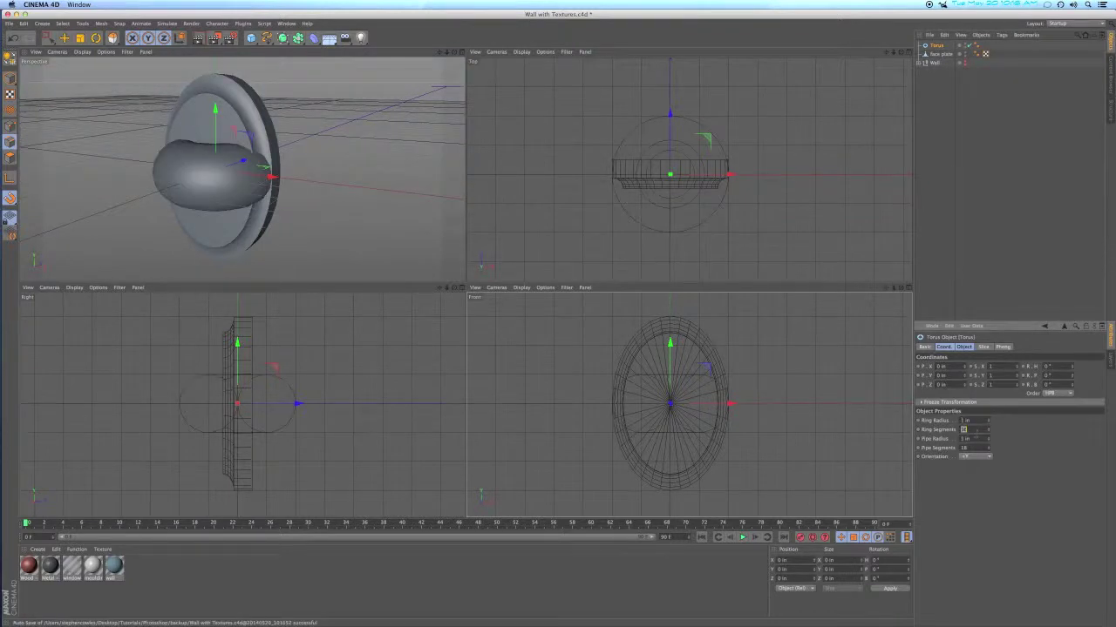
key(Tab)
text(0.25)
key(Return)
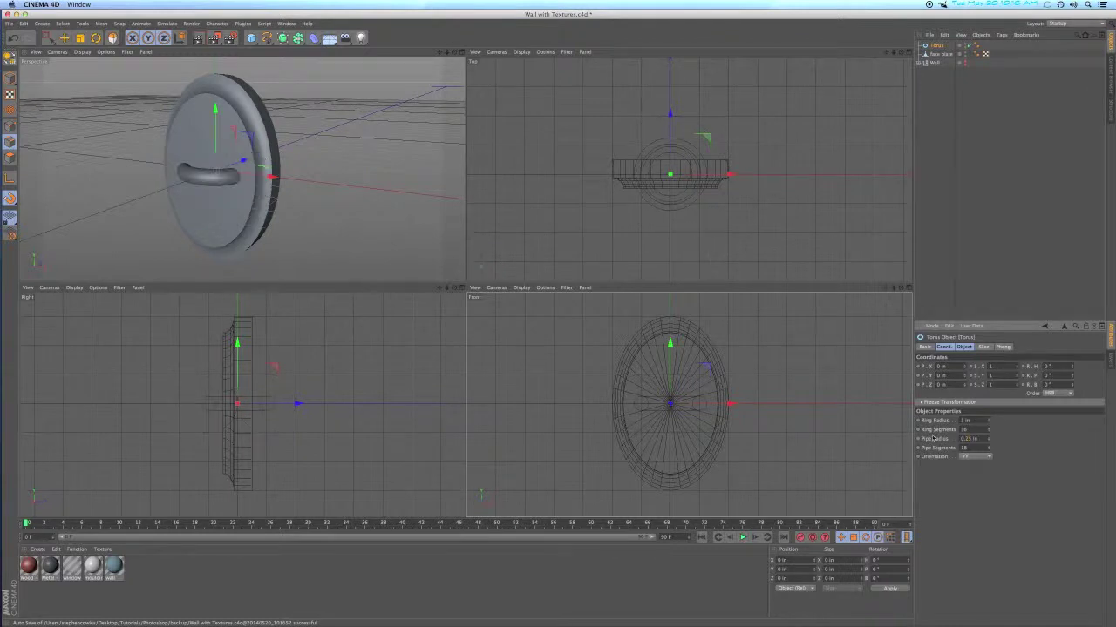
click(975, 456)
click(963, 511)
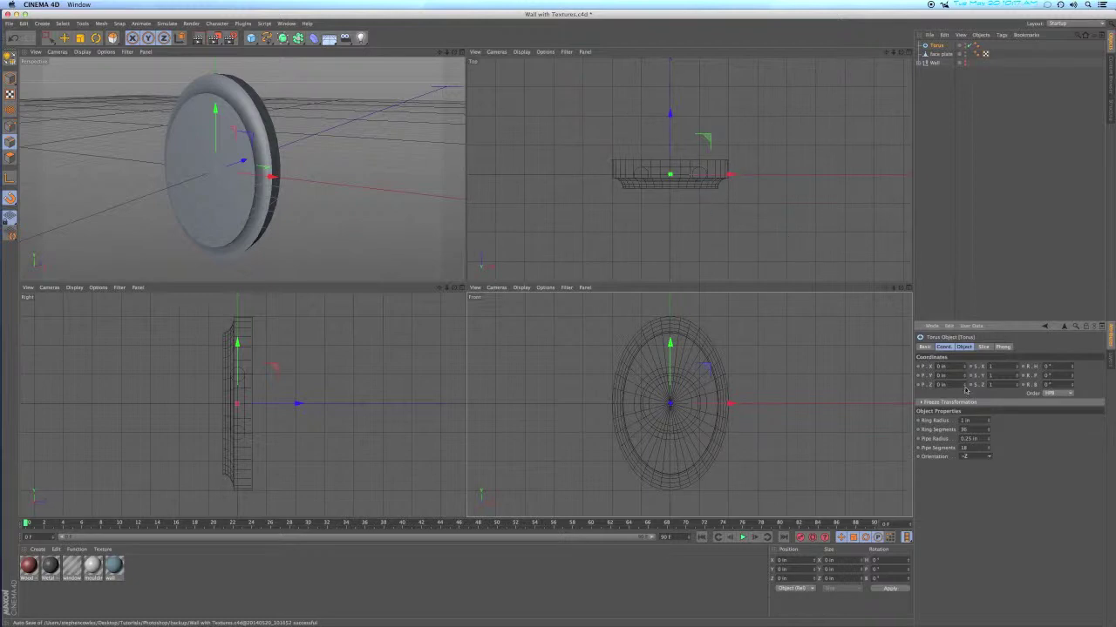
Move the torus back to Z -0.5 in and reduce its ring radius to 0.5 in
drag(965, 385, 965, 389)
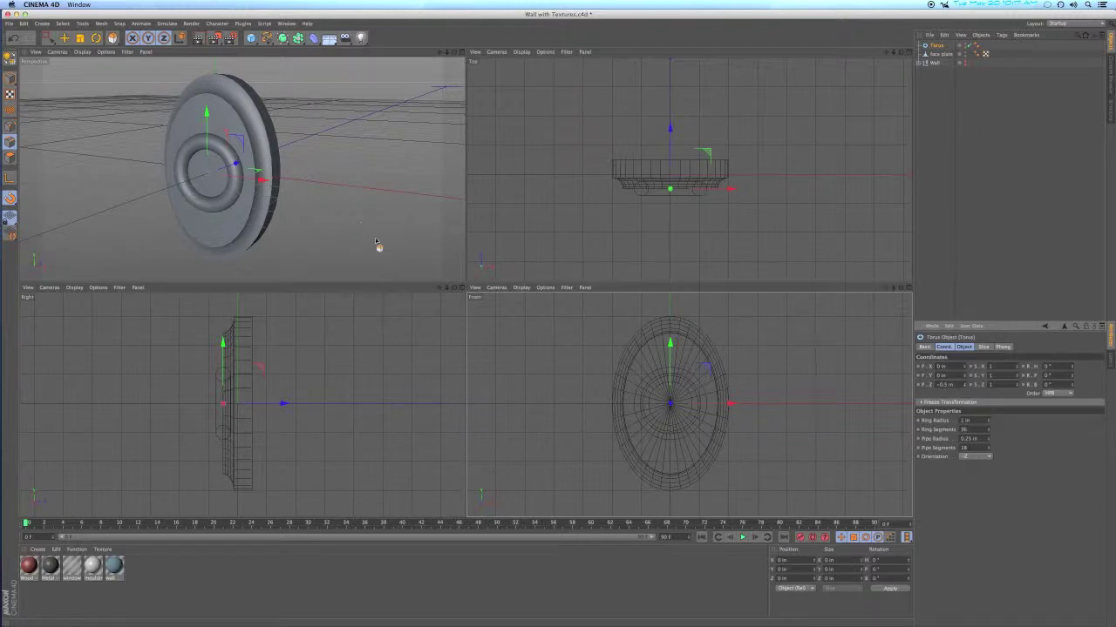
key(e)
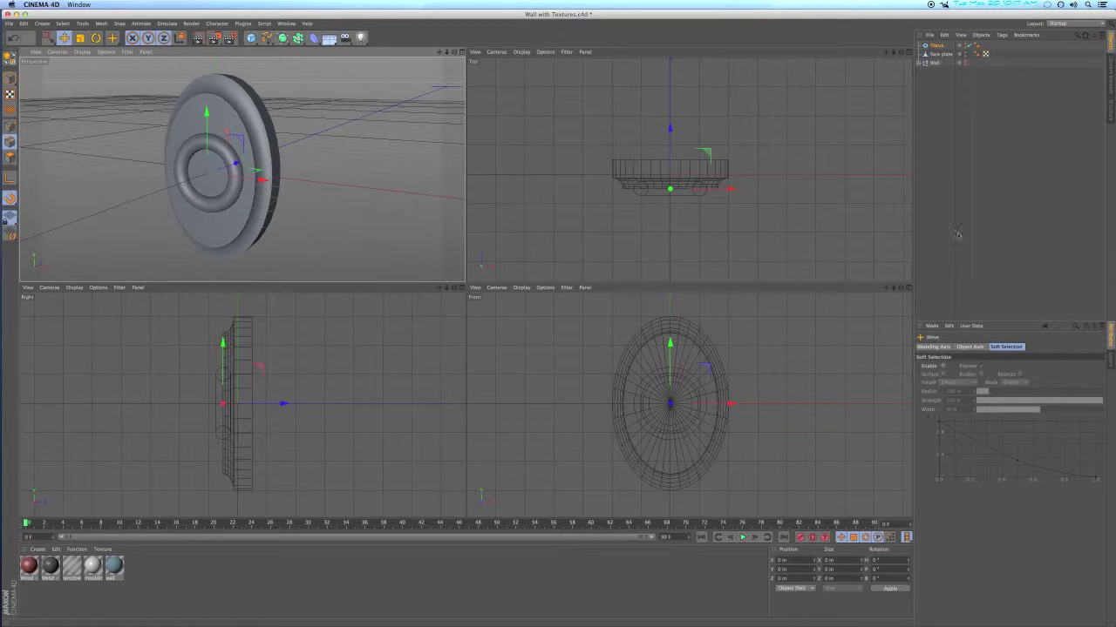
click(937, 48)
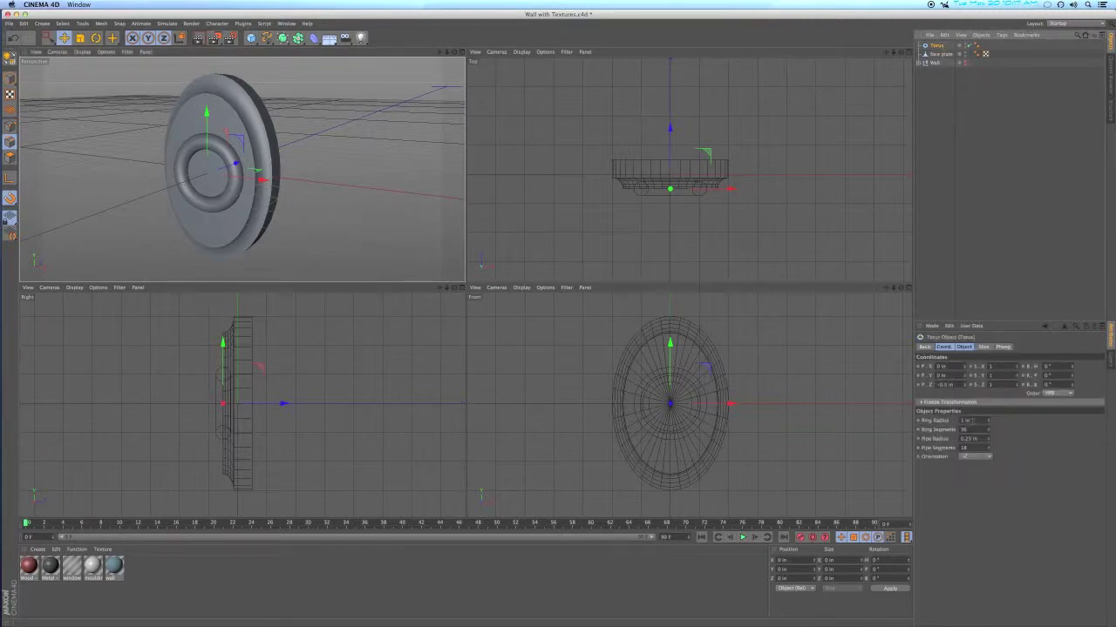
double_click(965, 420)
text(0.5)
key(Return)
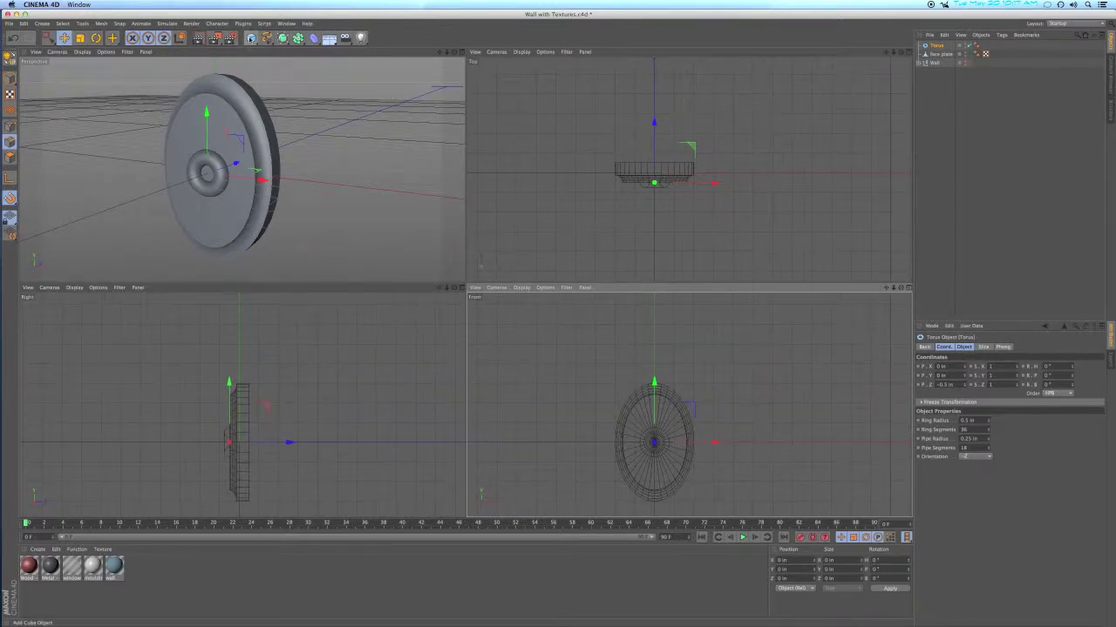
Add a cube sized 4 × 8 × 8 in and raise it to Y position 4 in
click(251, 38)
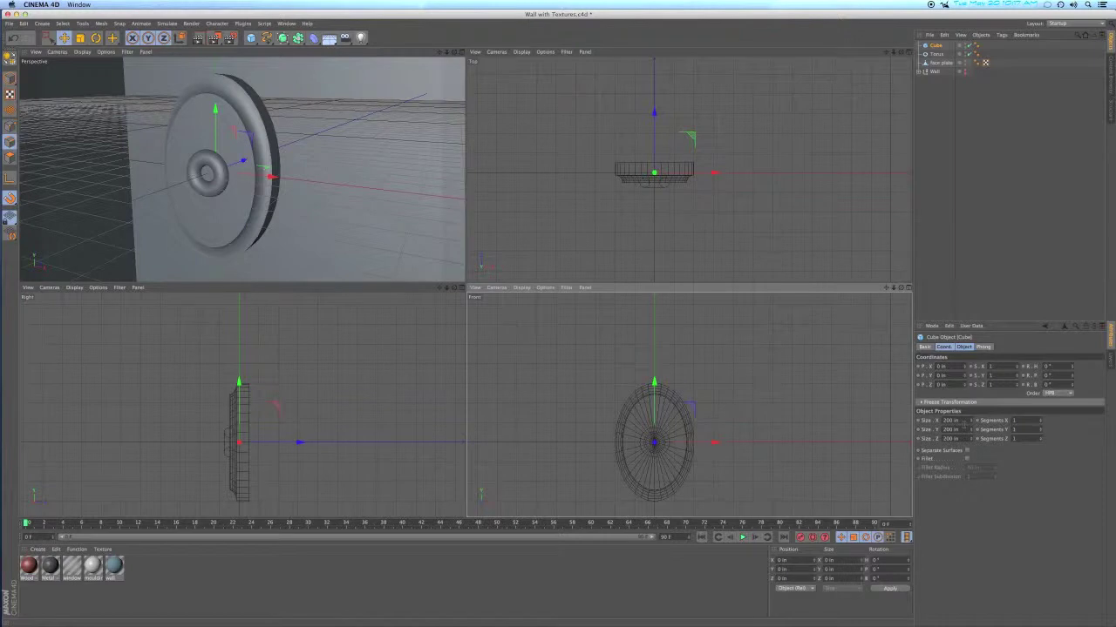
click(950, 420)
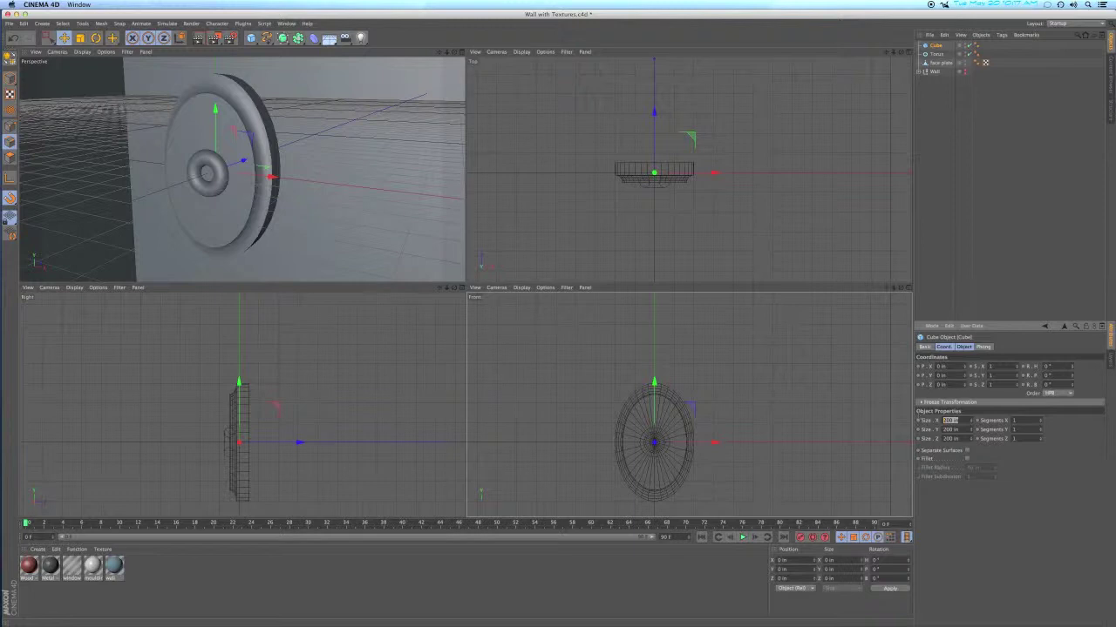
text(4)
key(Tab)
text(8)
key(Tab)
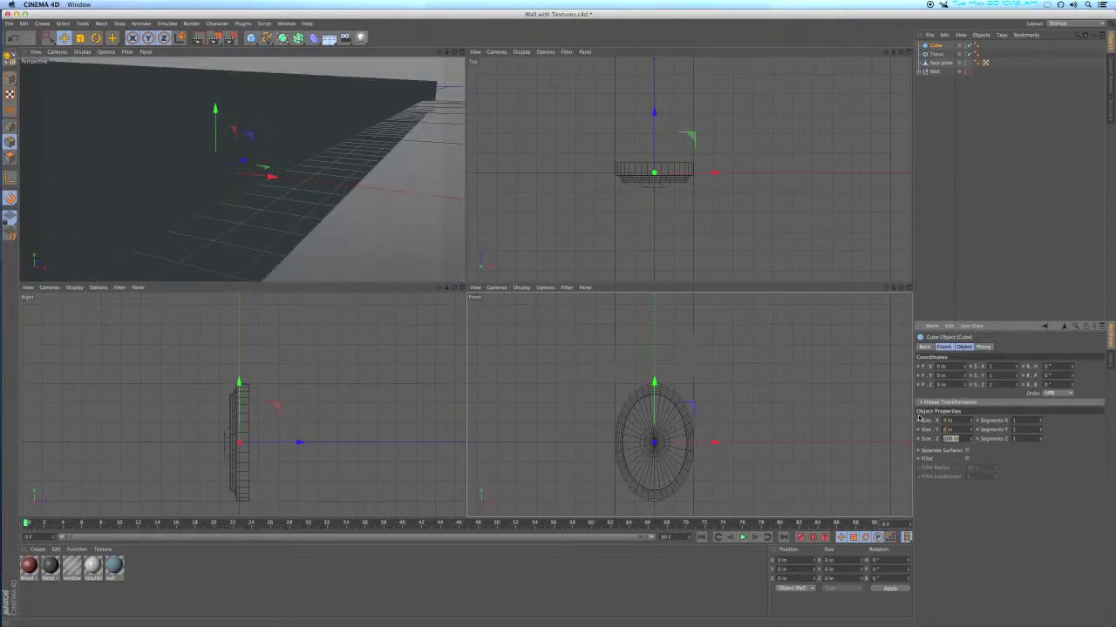
text(8)
key(Return)
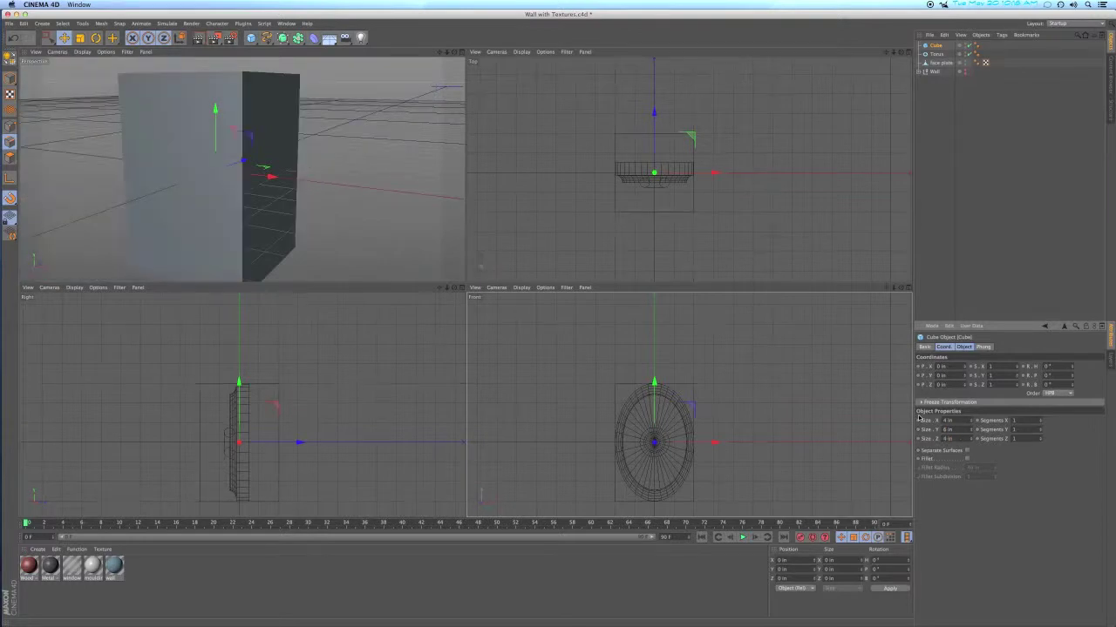
click(949, 376)
text(4)
key(Return)
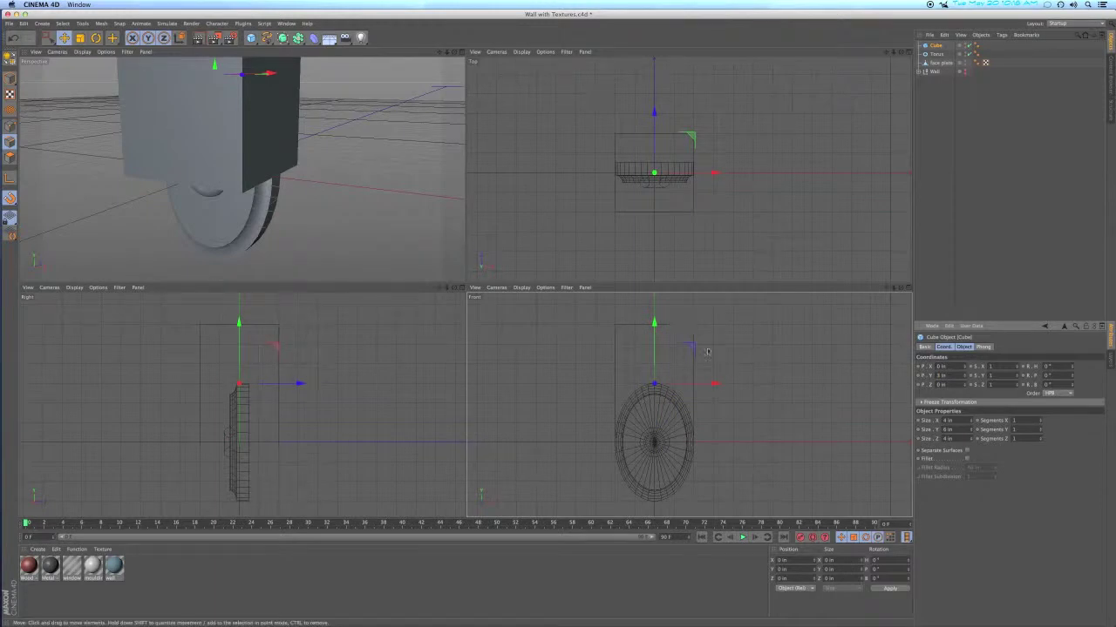
Change the cube's width and depth to 5 in, then deselect it and zoom out
double_click(957, 420)
text(5)
key(Tab)
key(Tab)
text(5)
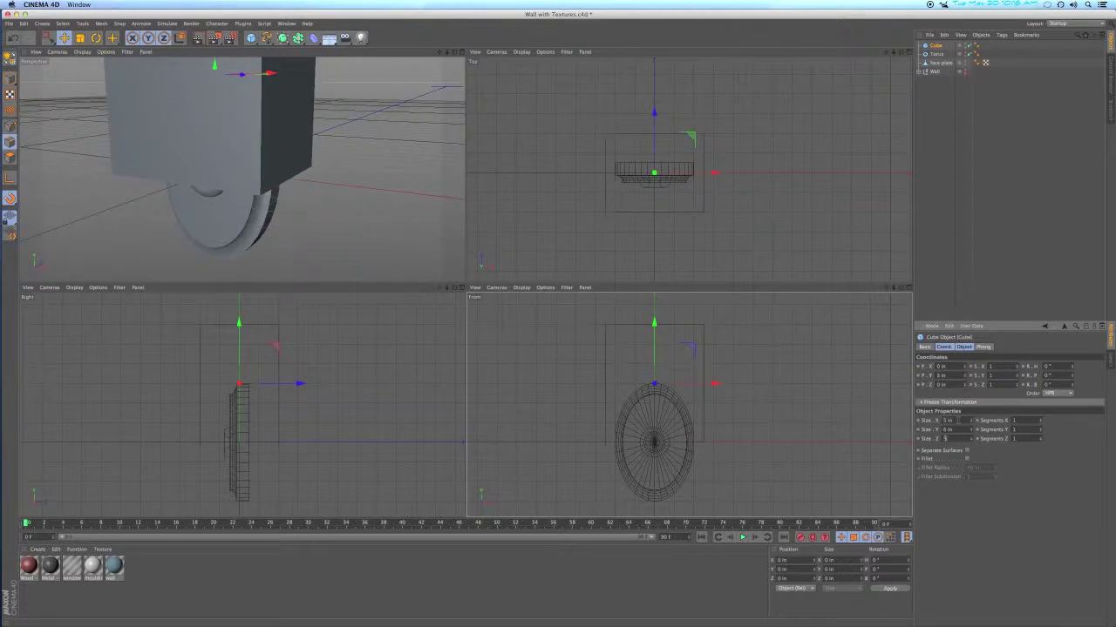
key(Tab)
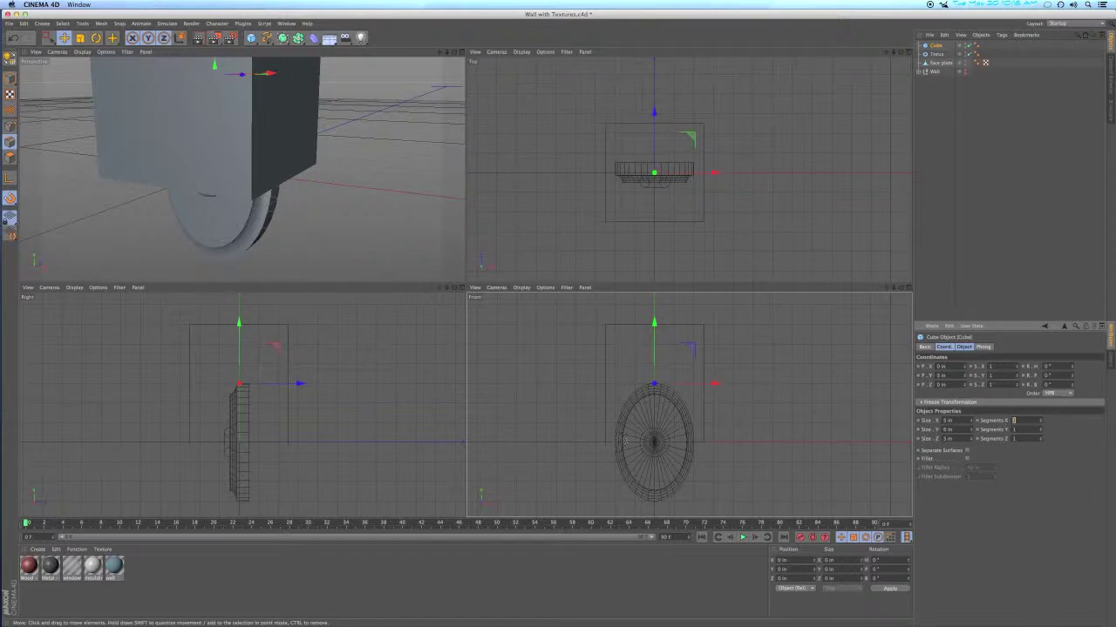
click(933, 125)
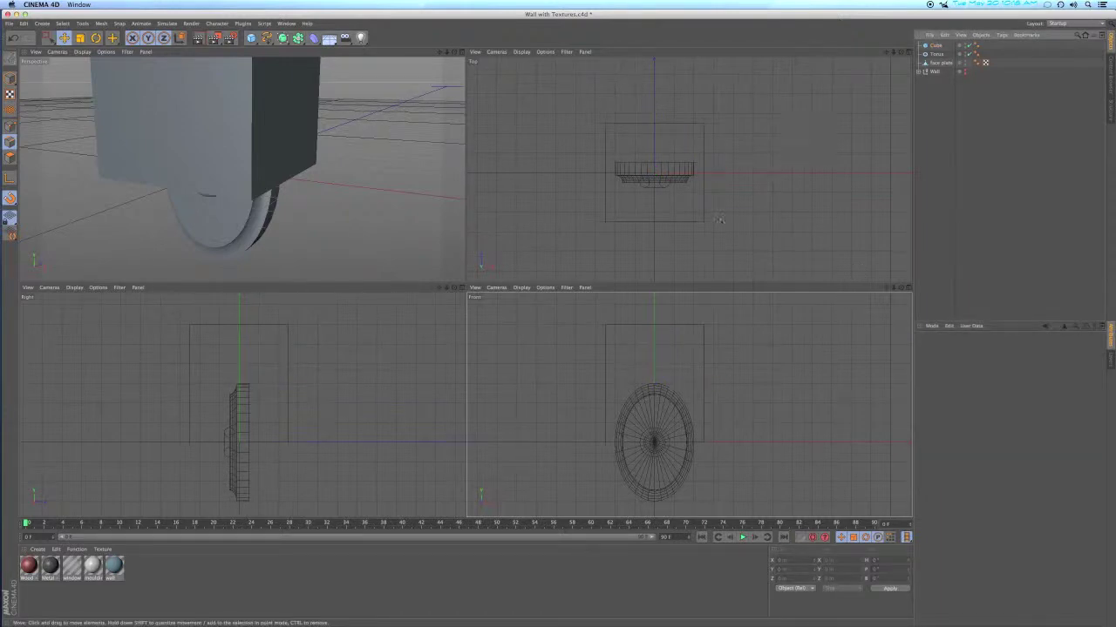
scroll(327, 190, down, 2)
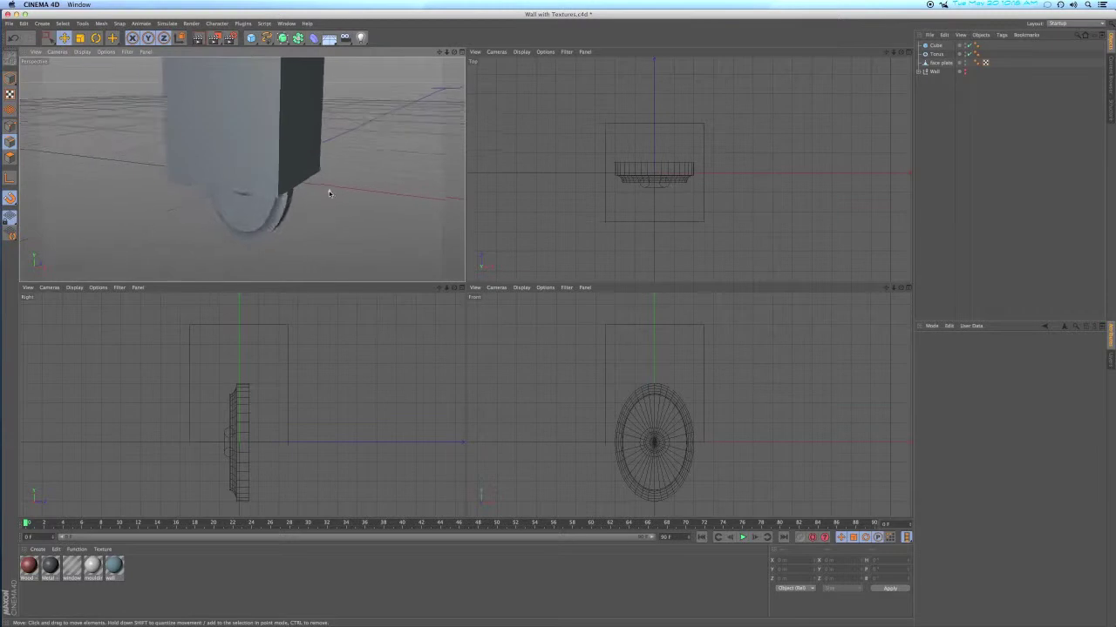
scroll(288, 185, down, 3)
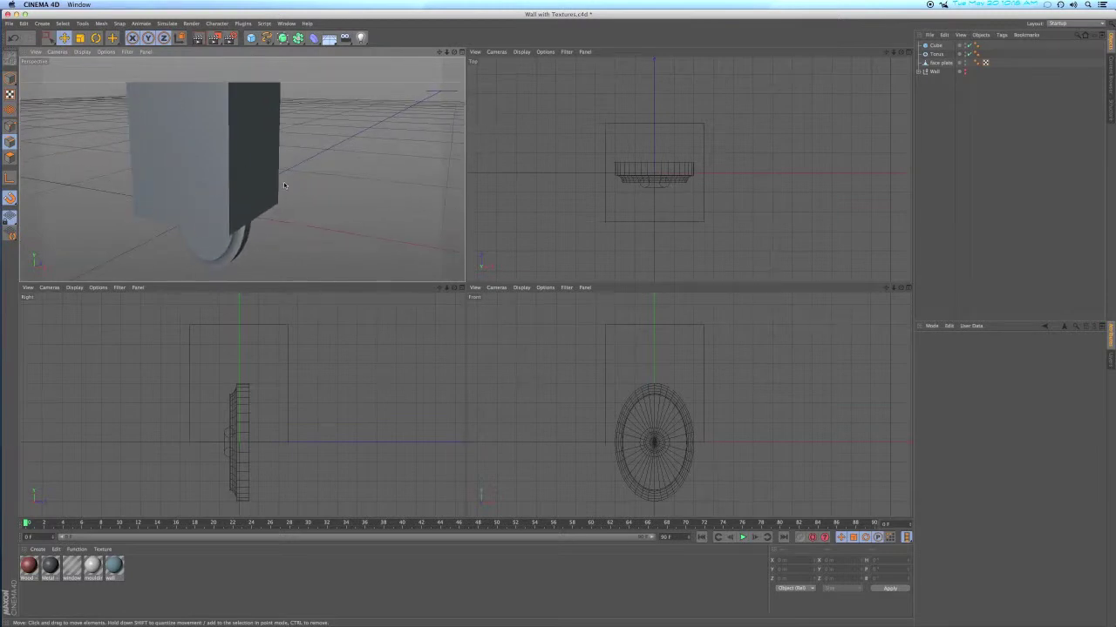
Choose the Linear spline tool and maximize the Front viewport
click(267, 38)
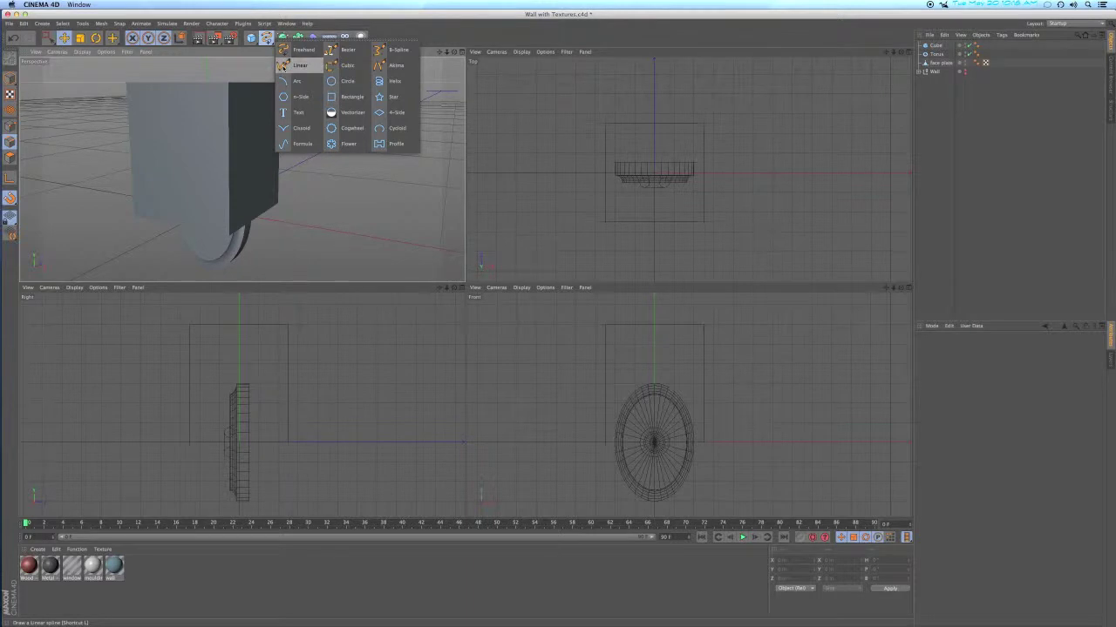
click(300, 66)
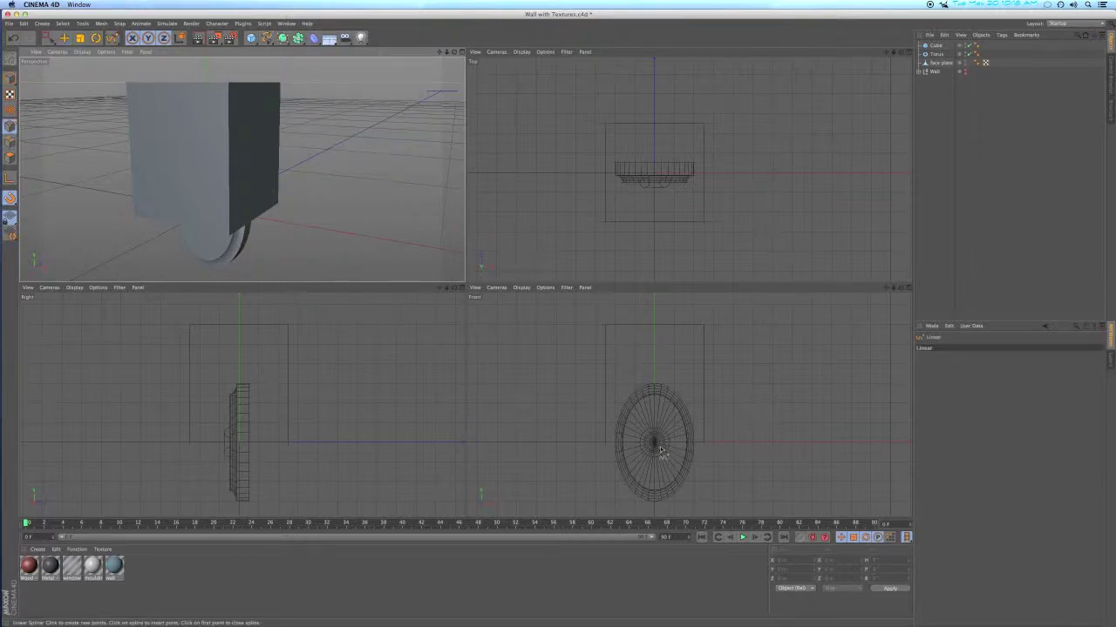
click(908, 287)
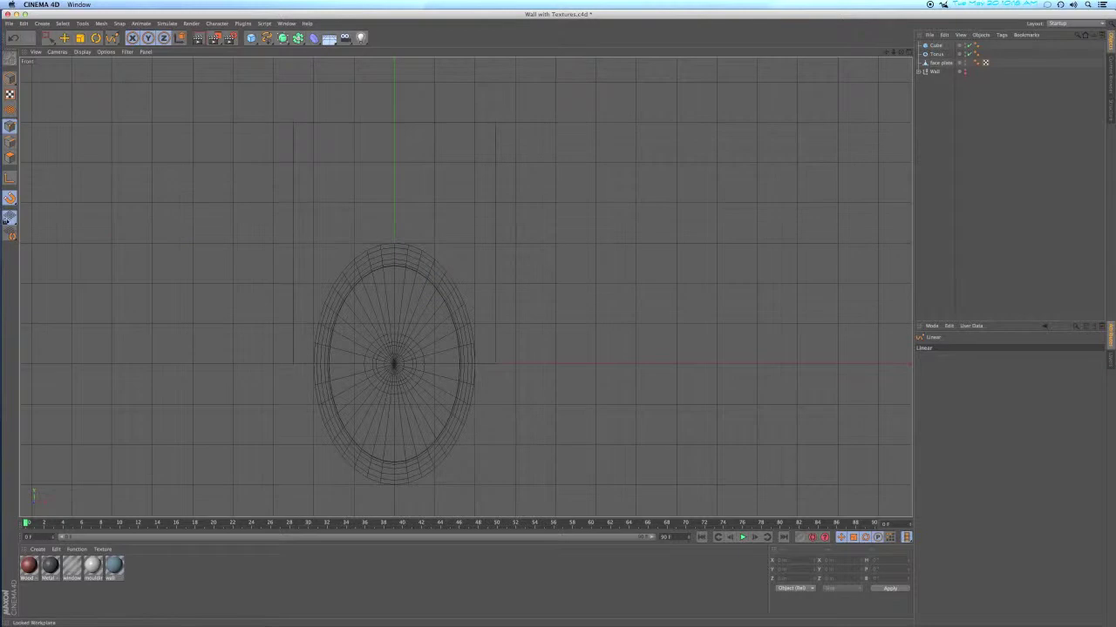
Enable Workplane, Grid Point and Vertex snapping, then zoom in on the plate
click(10, 199)
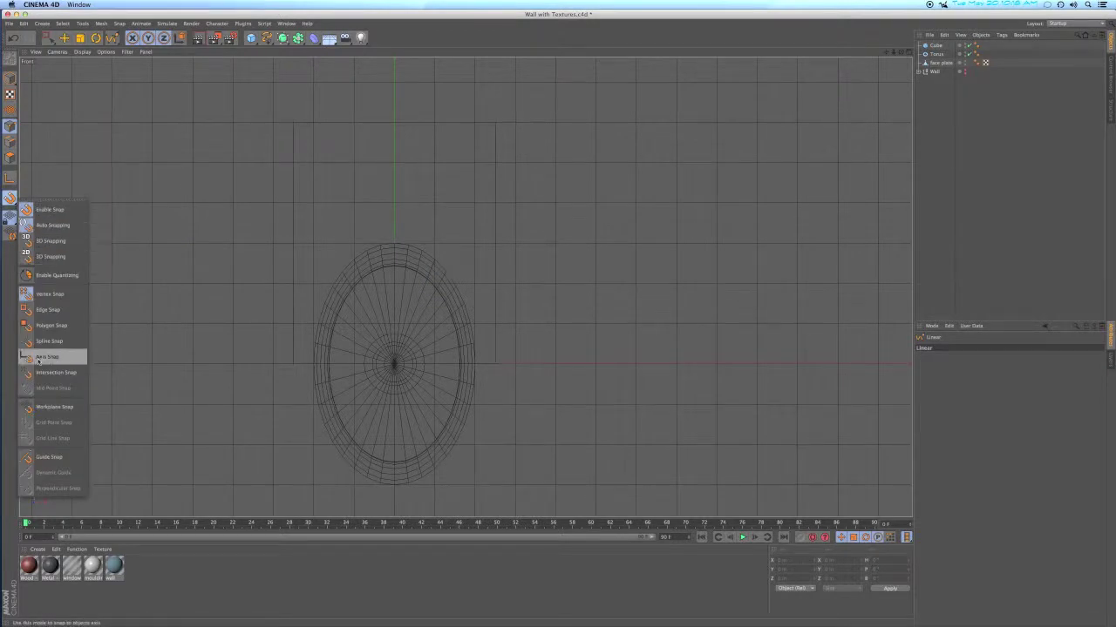
click(51, 407)
click(11, 200)
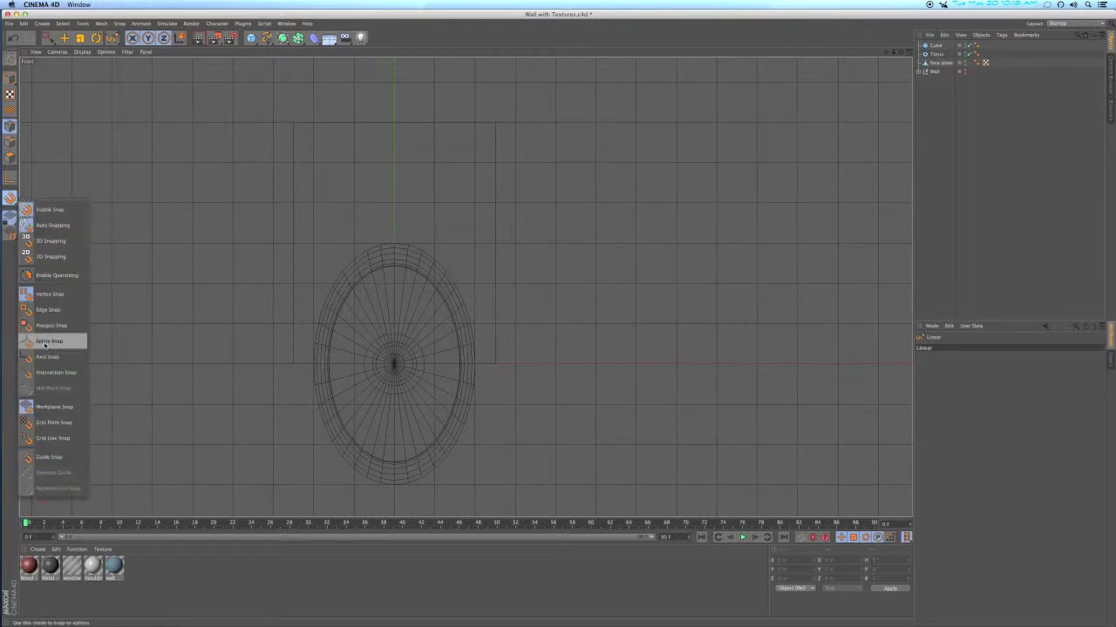
click(50, 422)
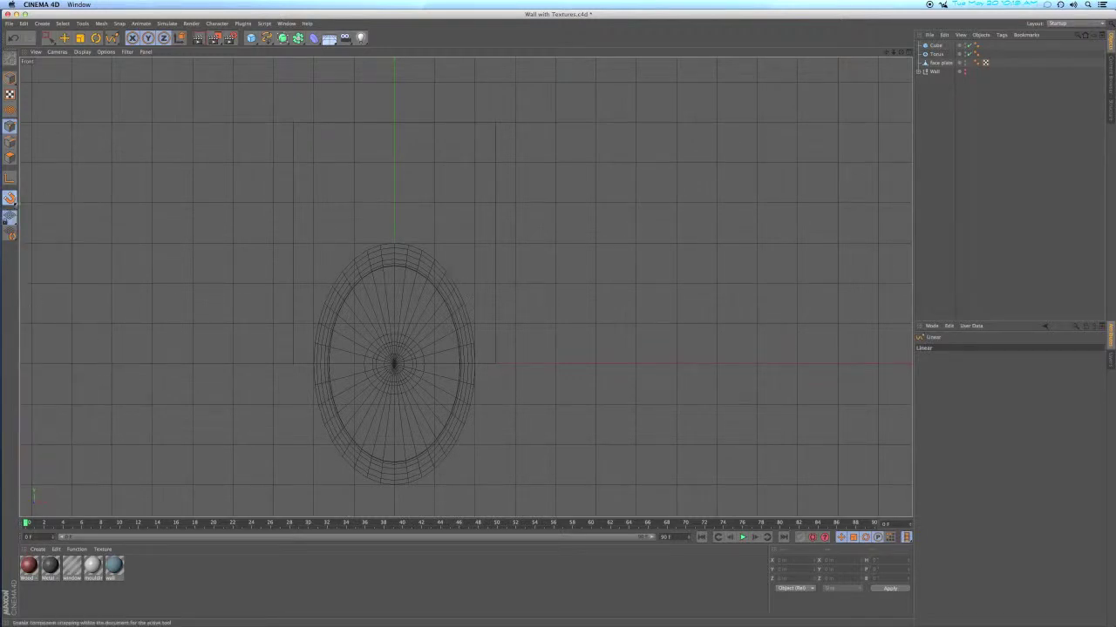
click(11, 200)
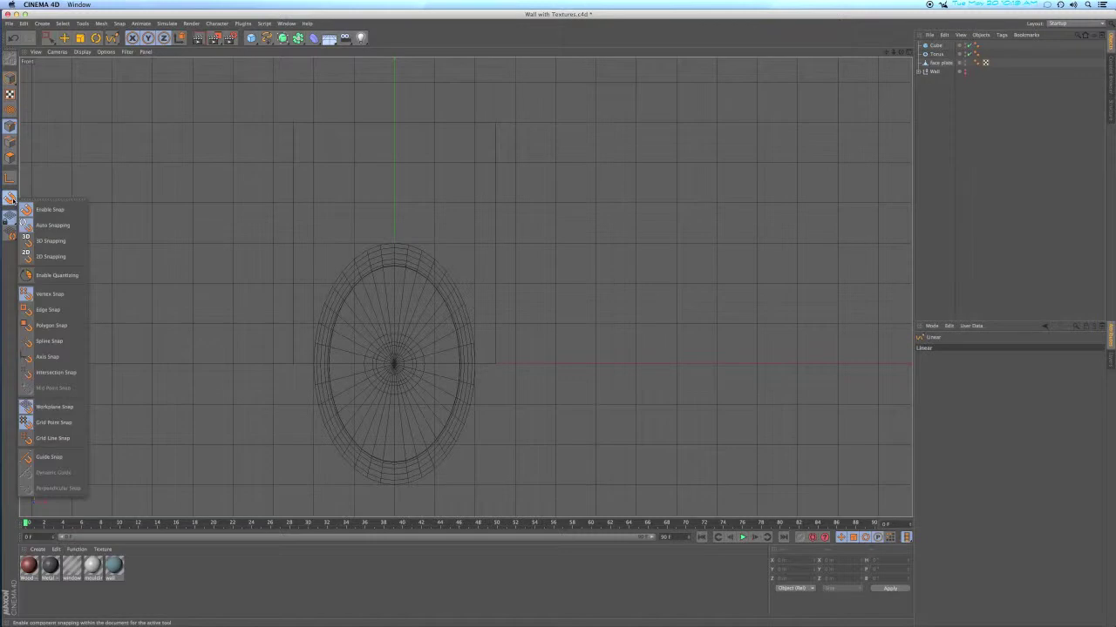
click(60, 298)
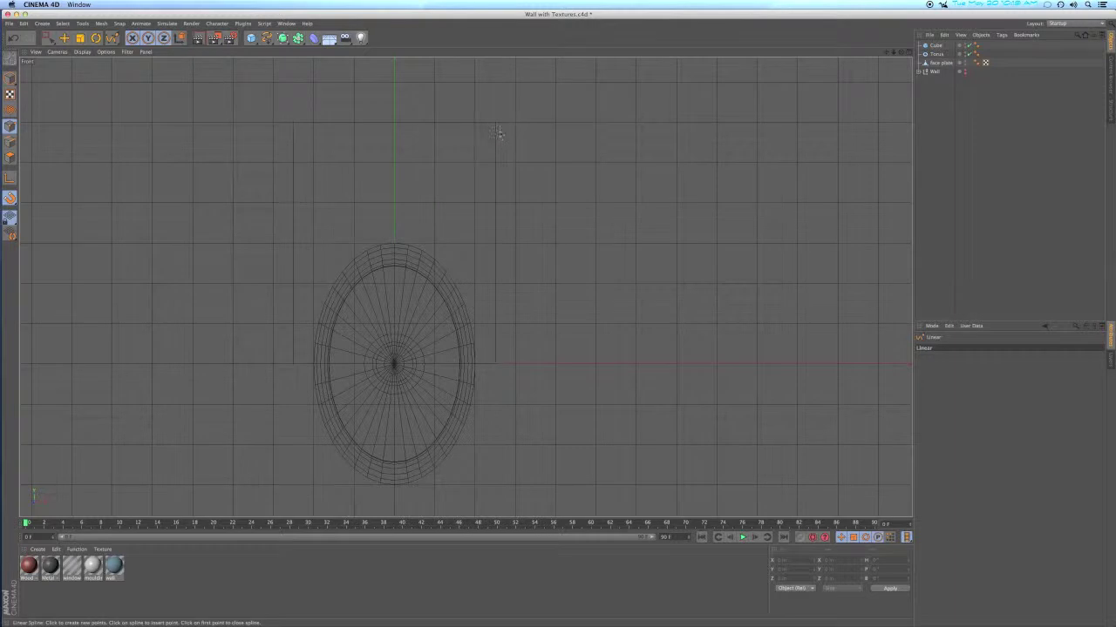
alt+middle_drag(495, 182, 603, 215)
scroll(602, 213, up, 4)
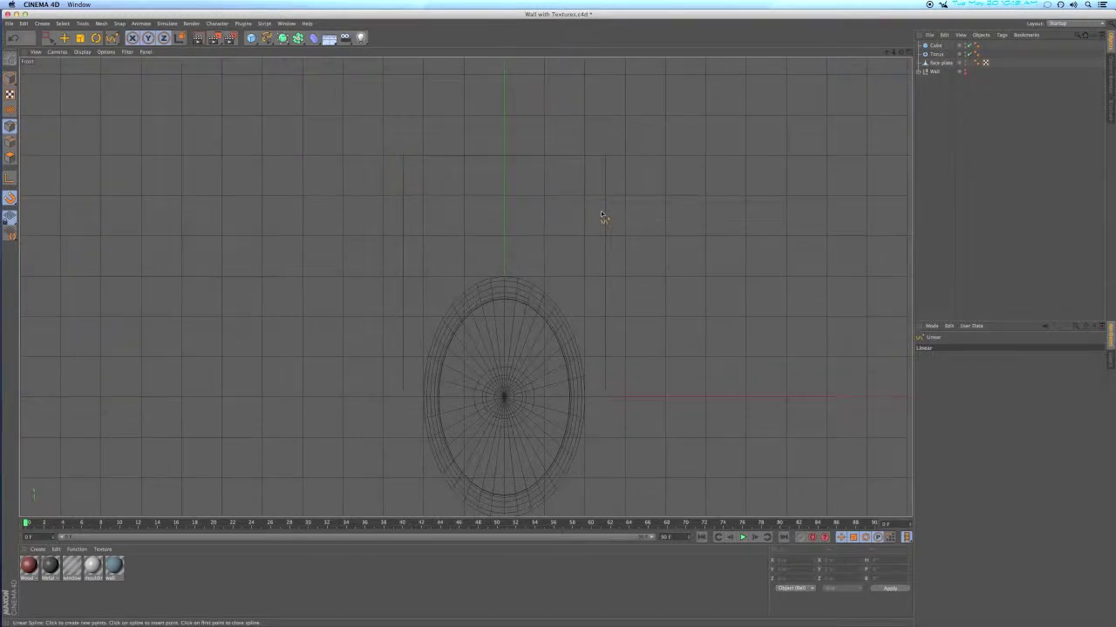
Draw a three-point linear spline from above the plate's right edge to the torus centre
click(605, 145)
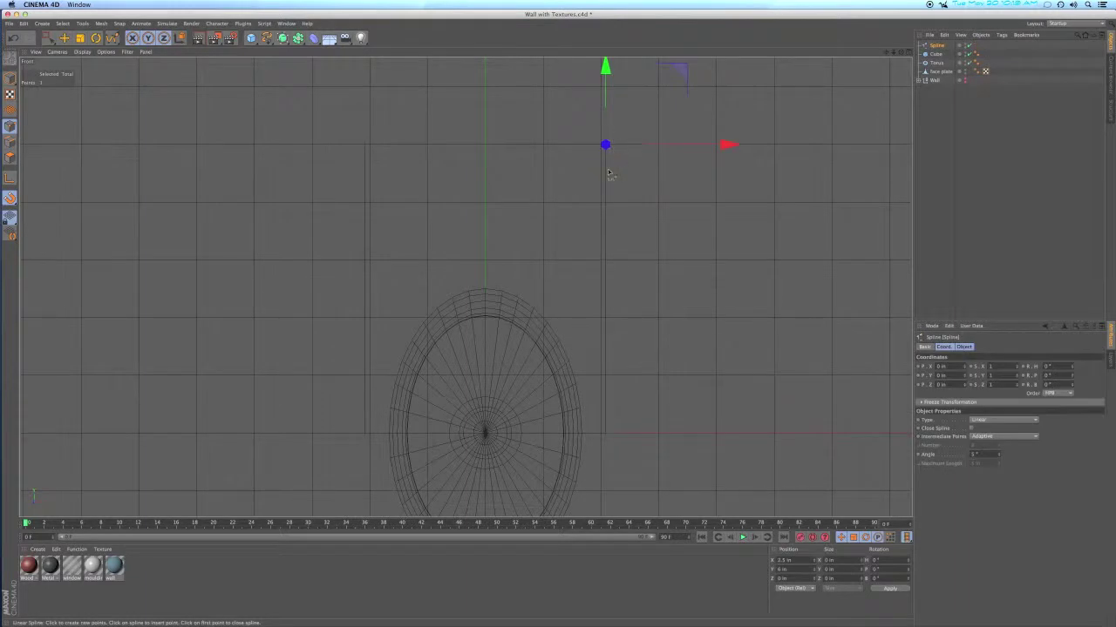
click(605, 183)
click(484, 433)
Marquee-select all the spline's points and browse the Mesh > Spline commands
click(47, 37)
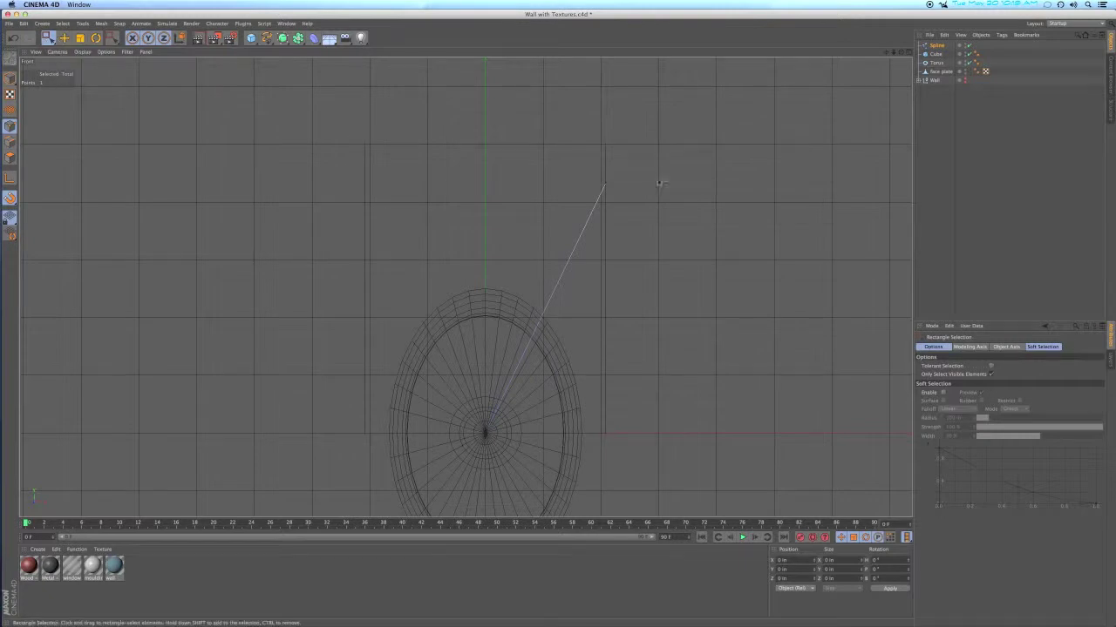
drag(627, 179, 469, 443)
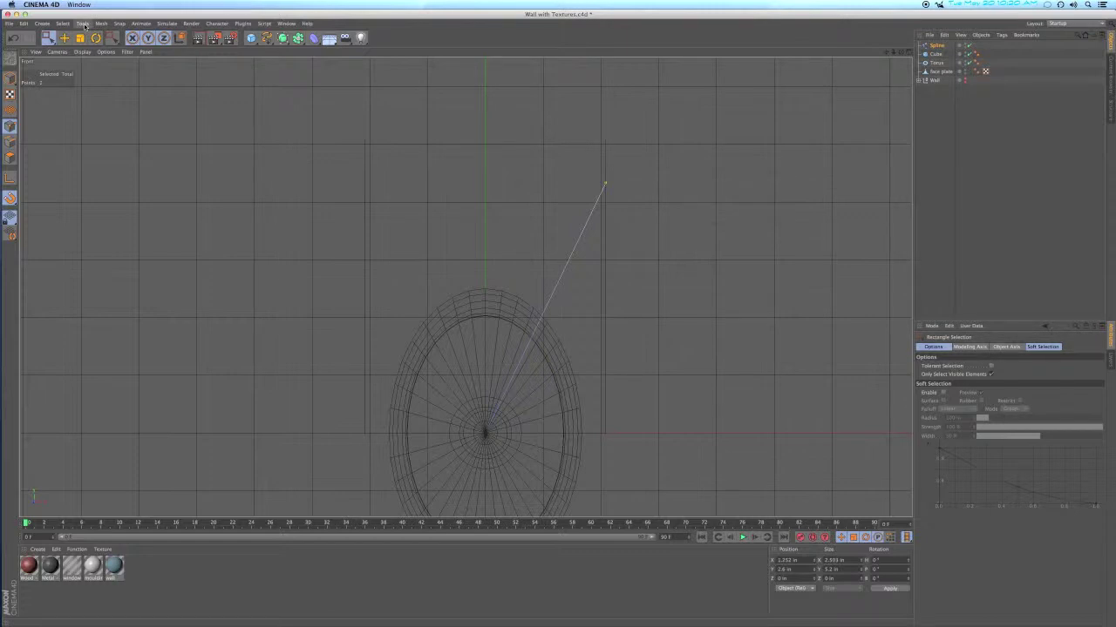
click(83, 24)
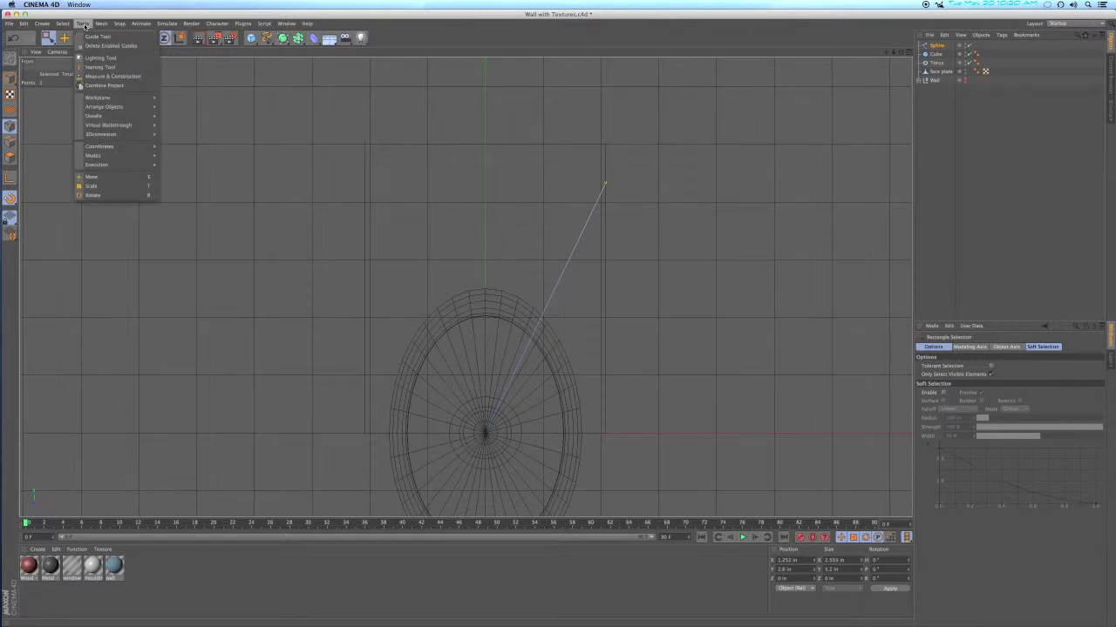
mouse_move(60, 25)
mouse_move(96, 25)
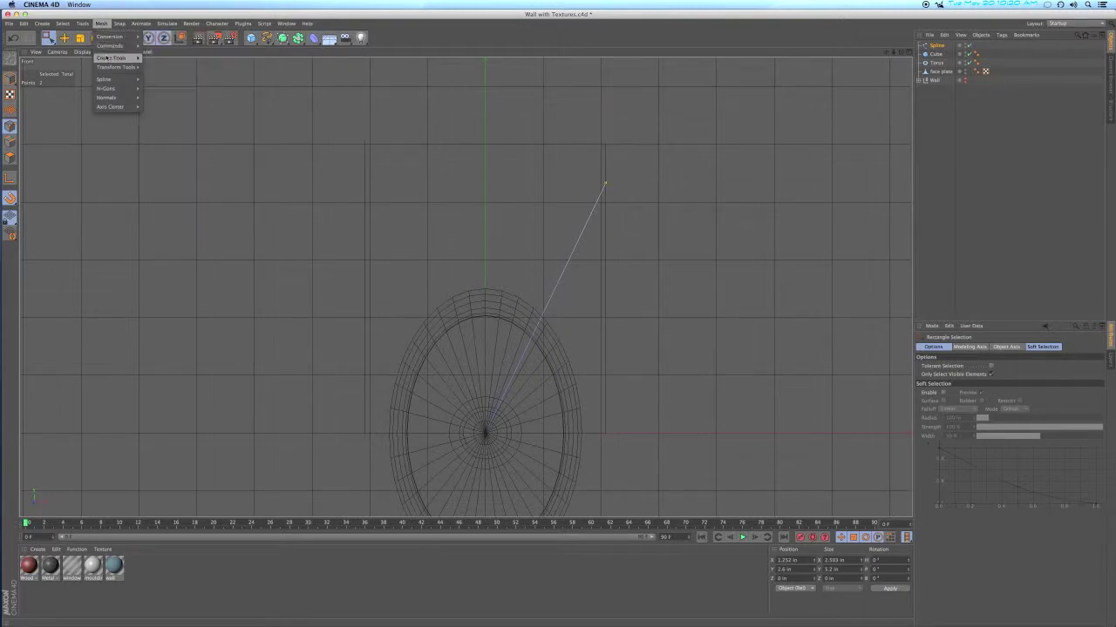
mouse_move(106, 67)
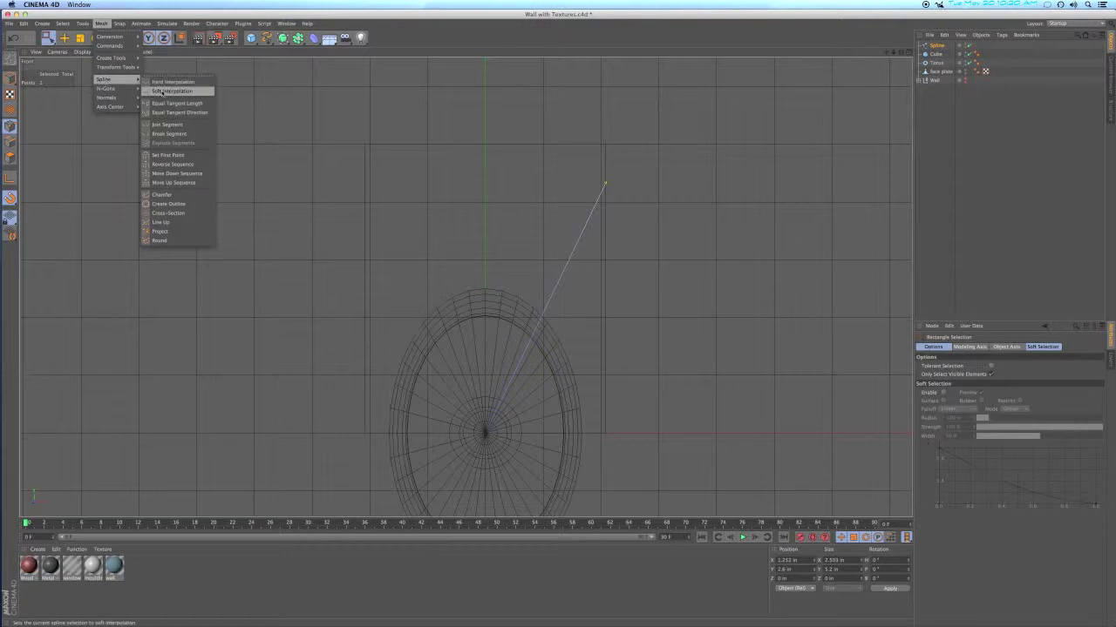
mouse_move(136, 89)
Apply Soft Interpolation to the spline and select its upper points for moving
click(172, 91)
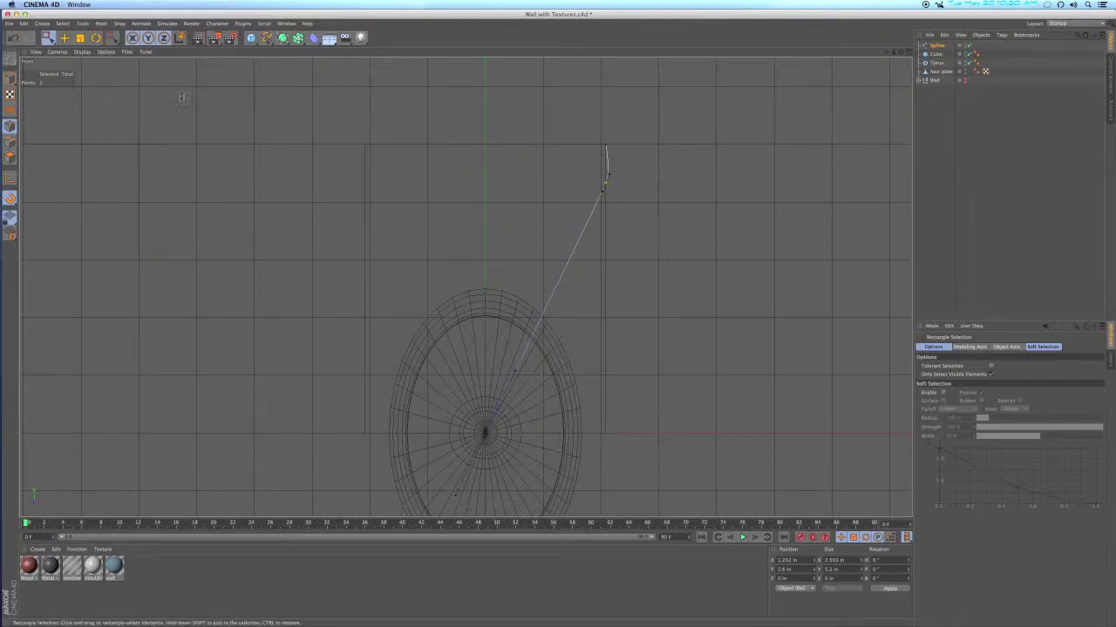
shift+click(607, 150)
key(e)
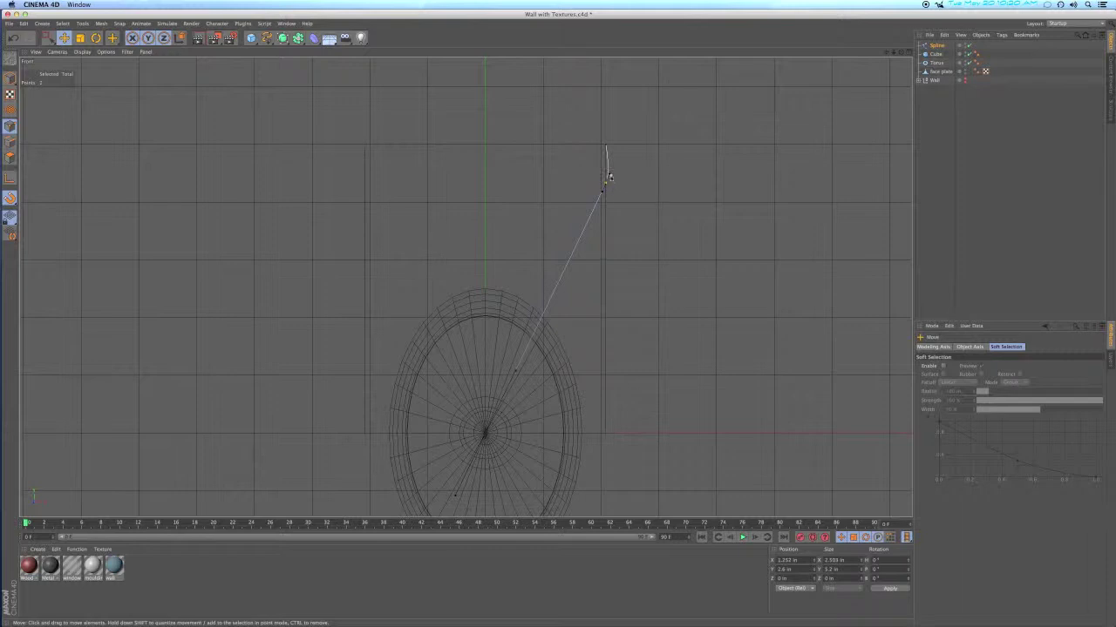
Drag tangents and points so the top rounds off and the upper segment runs vertical
mouse_move(602, 193)
mouse_down()
mouse_move(630, 174)
mouse_move(622, 199)
mouse_move(586, 200)
mouse_move(606, 168)
mouse_move(597, 202)
mouse_up()
drag(594, 202, 542, 201)
drag(616, 168, 606, 167)
drag(516, 373, 605, 433)
drag(542, 203, 538, 232)
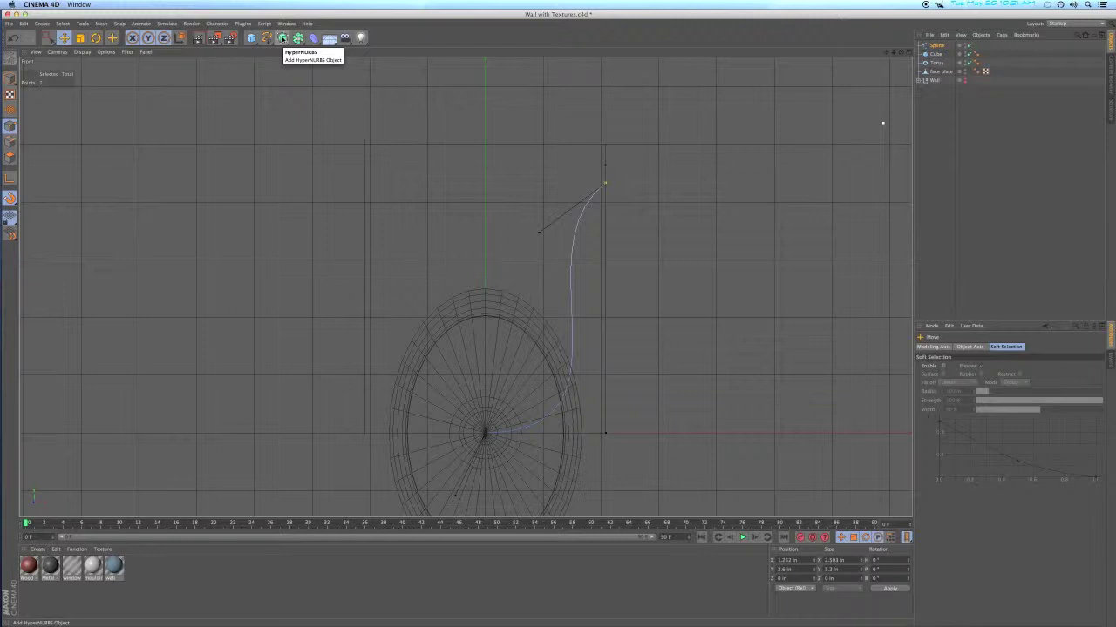
Delete the Cube and drag the Spline out from under Lathe NURBS to the top level
drag(282, 39, 324, 67)
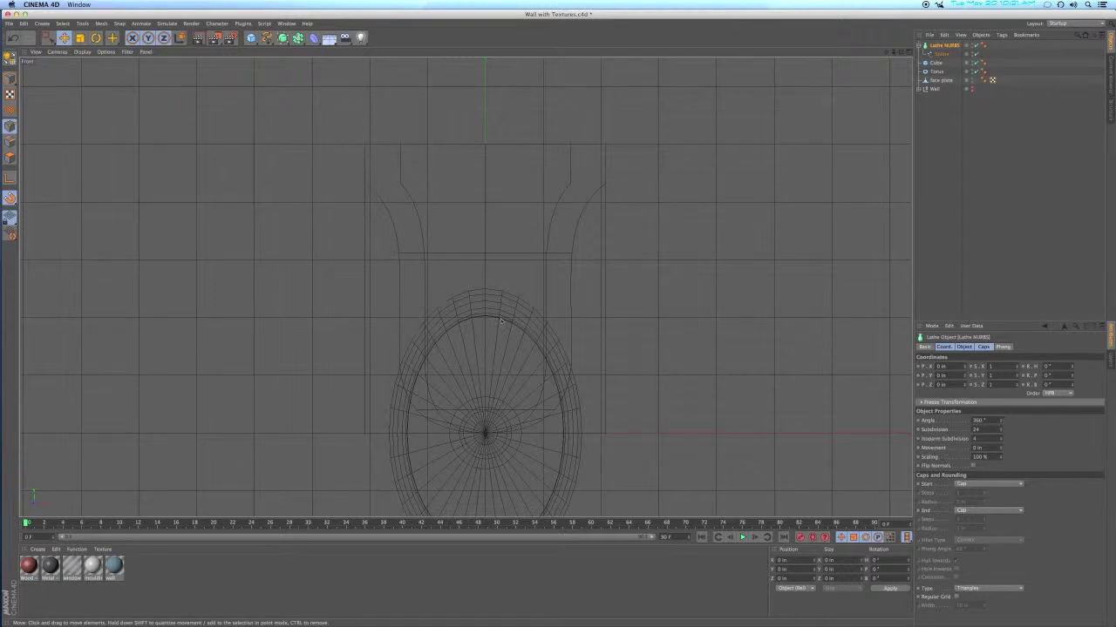
click(908, 54)
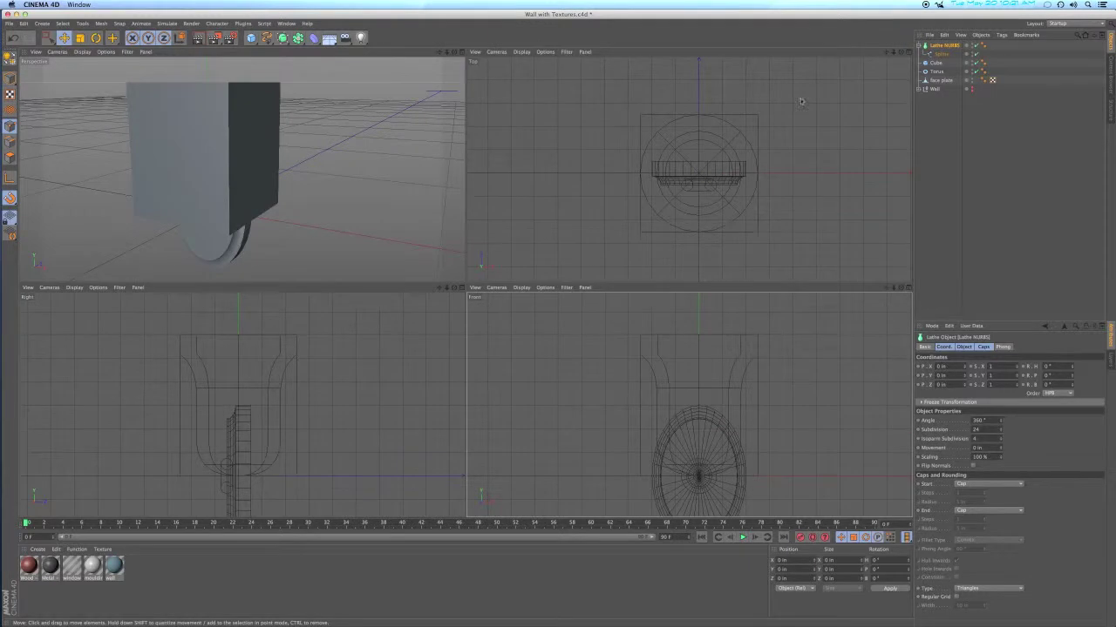
click(934, 64)
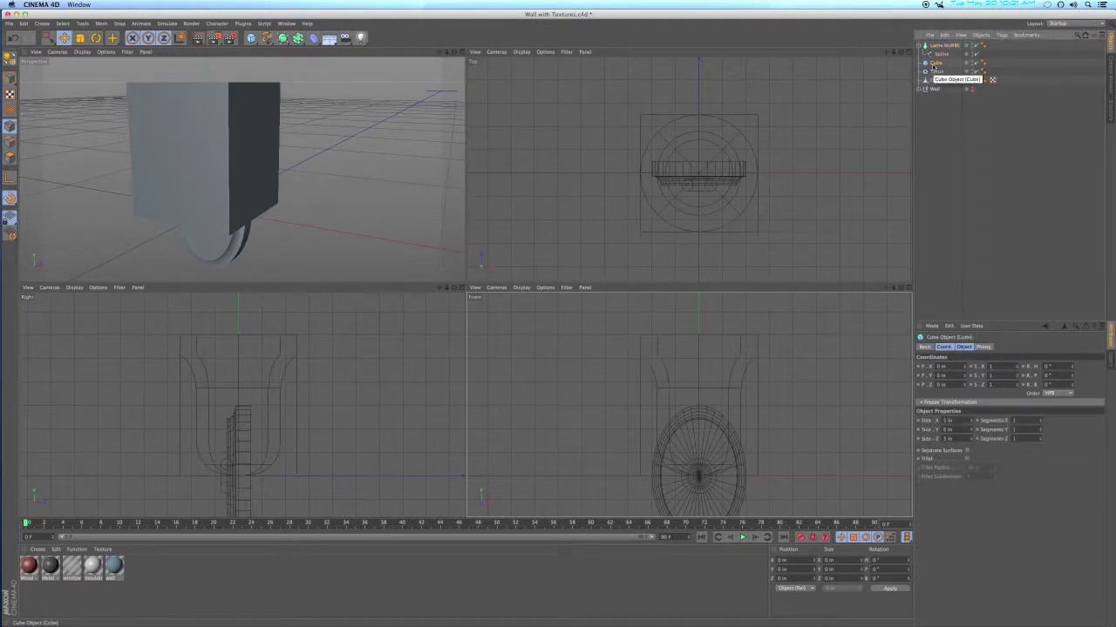
key(Delete)
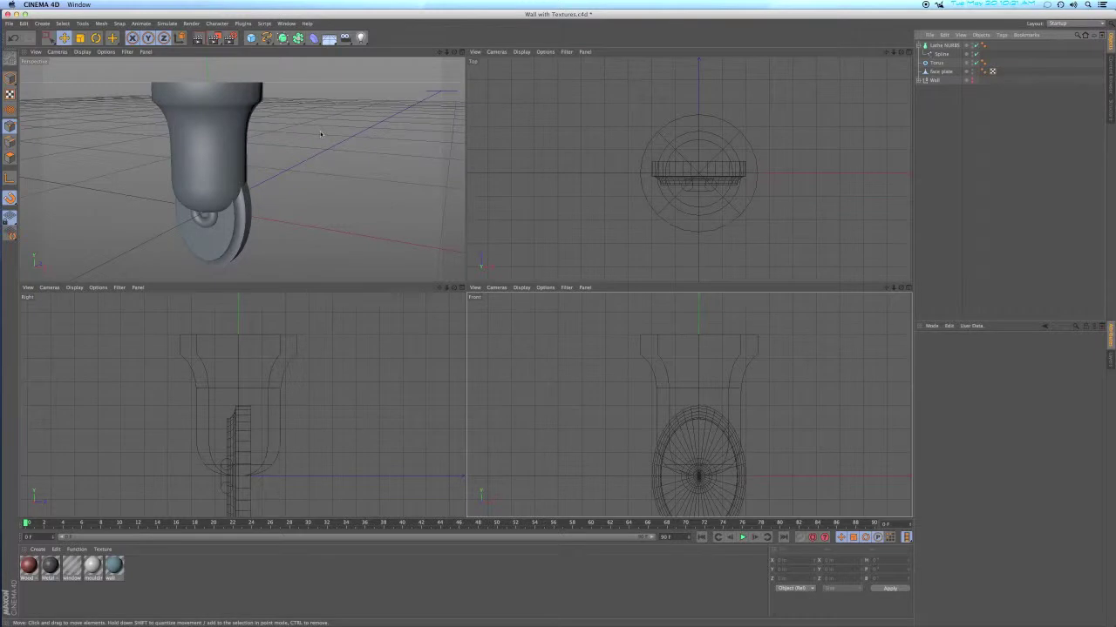
alt+drag(259, 125, 314, 234)
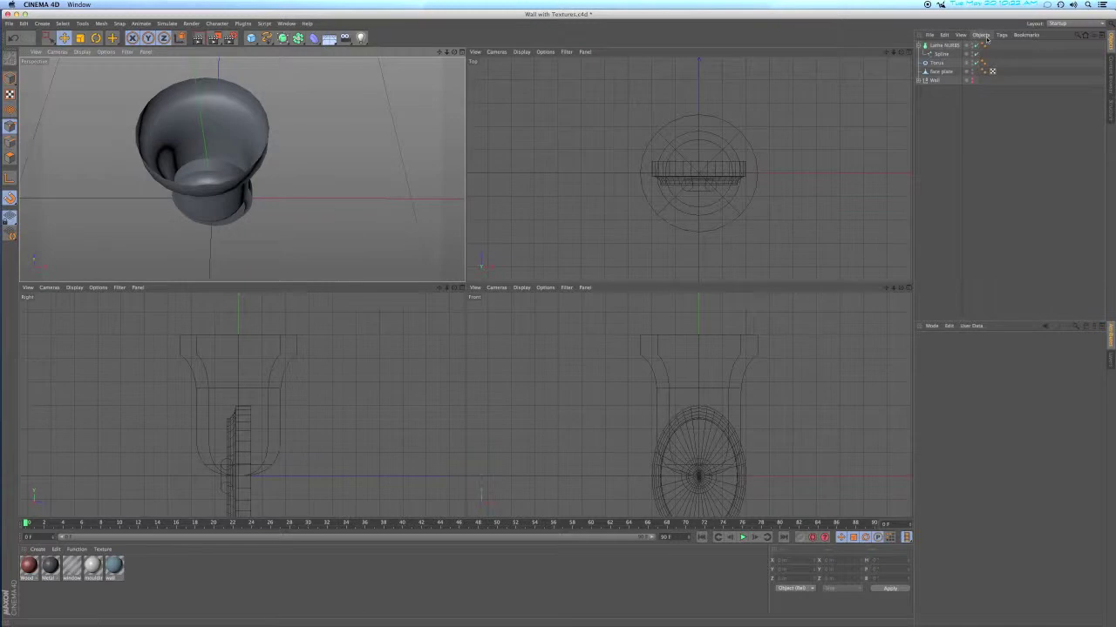
drag(930, 56, 933, 44)
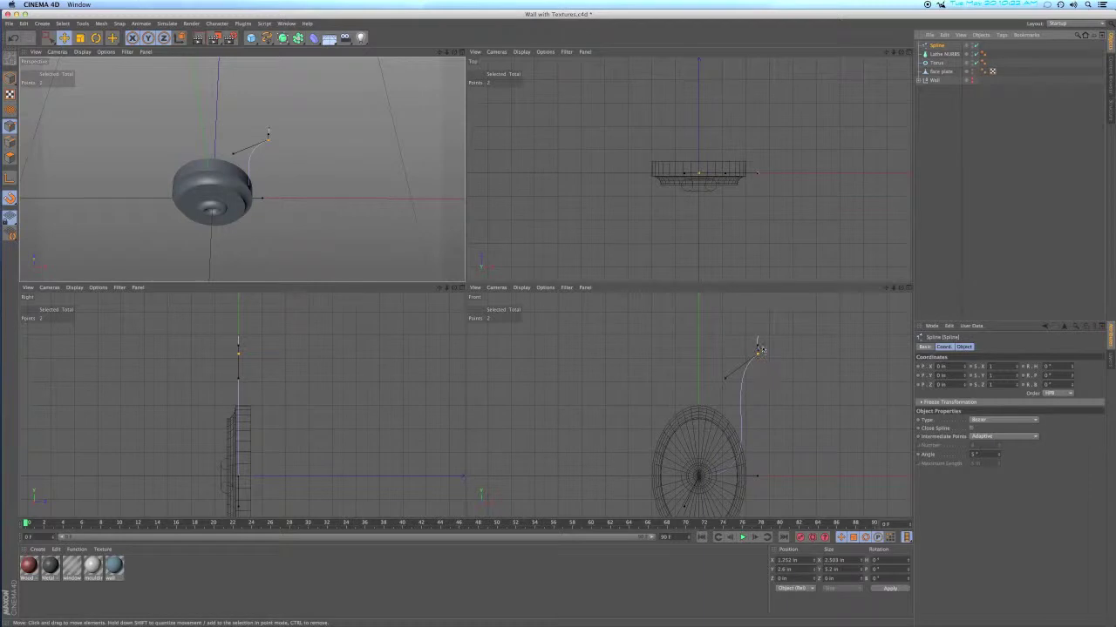
Zoom and pan the Front and Top views onto the spline, then bring up Mesh > Spline
scroll(761, 348, up, 4)
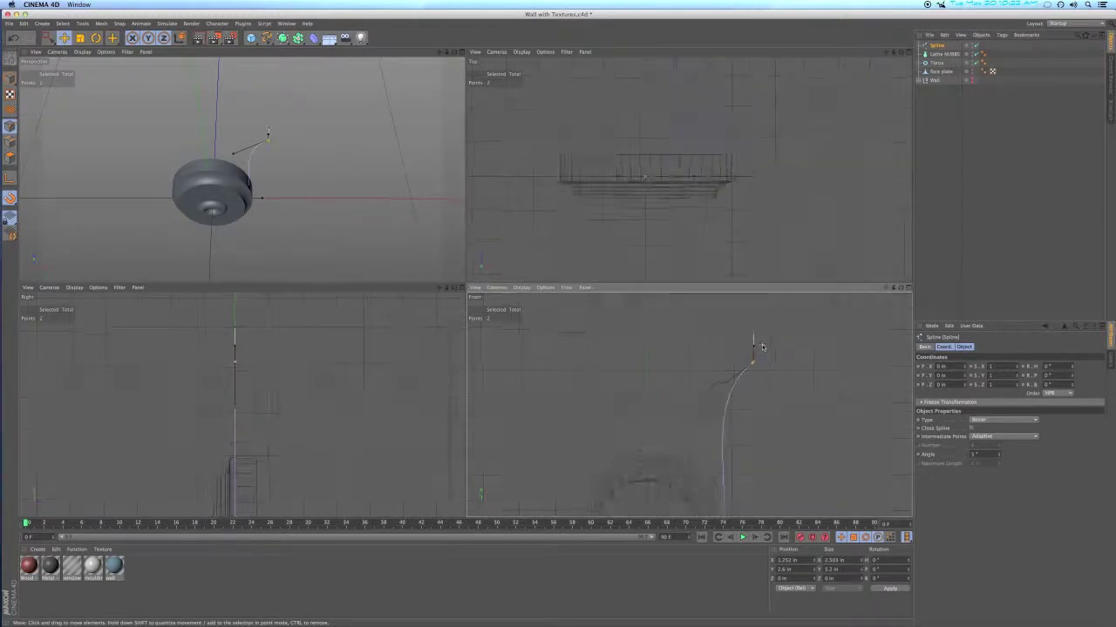
middle_drag(770, 395, 732, 384)
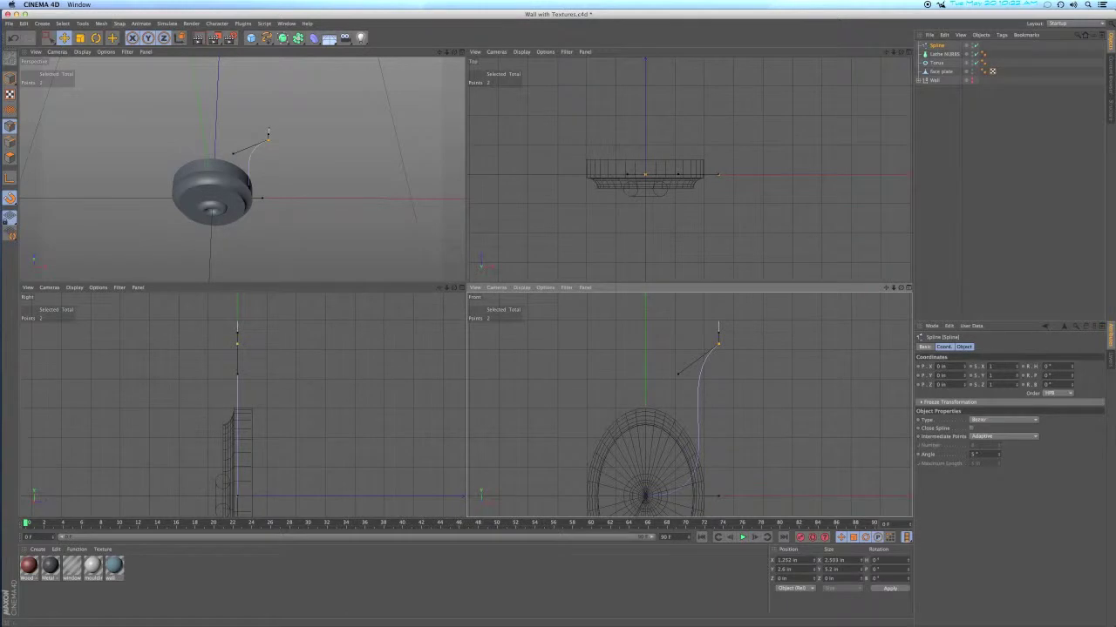
click(101, 23)
mouse_move(115, 82)
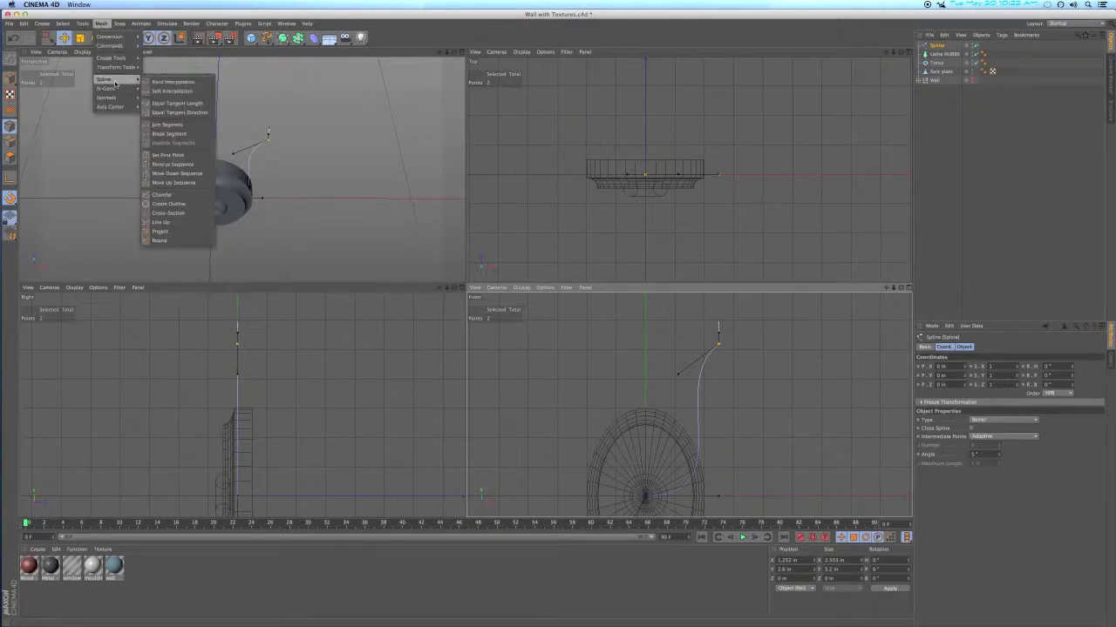
Create a 0.125 in outline of the profile spline
click(161, 203)
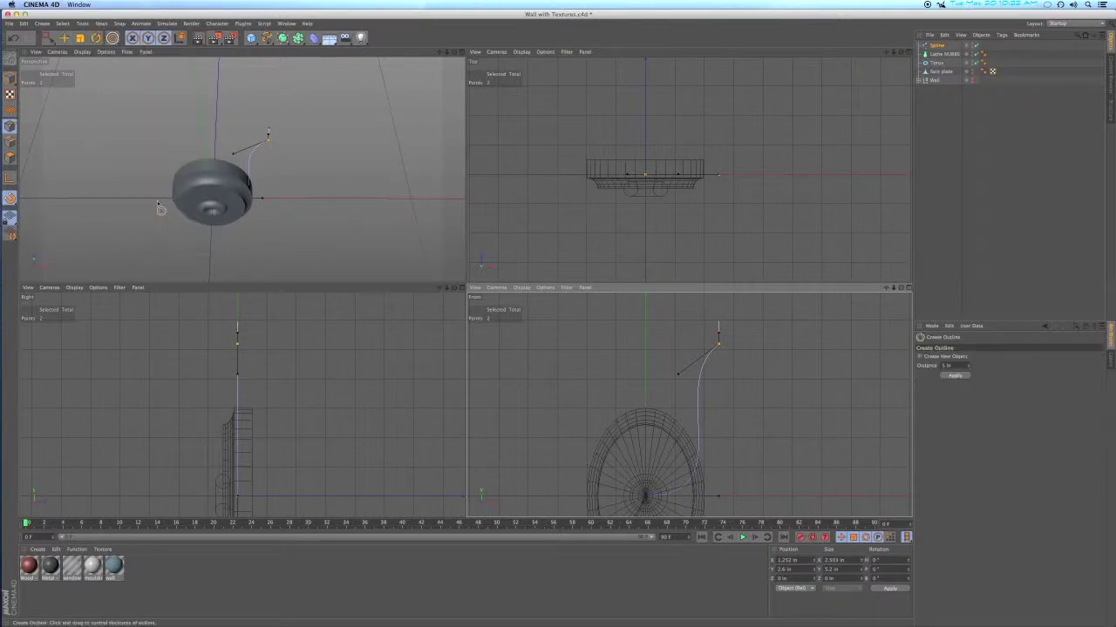
double_click(945, 365)
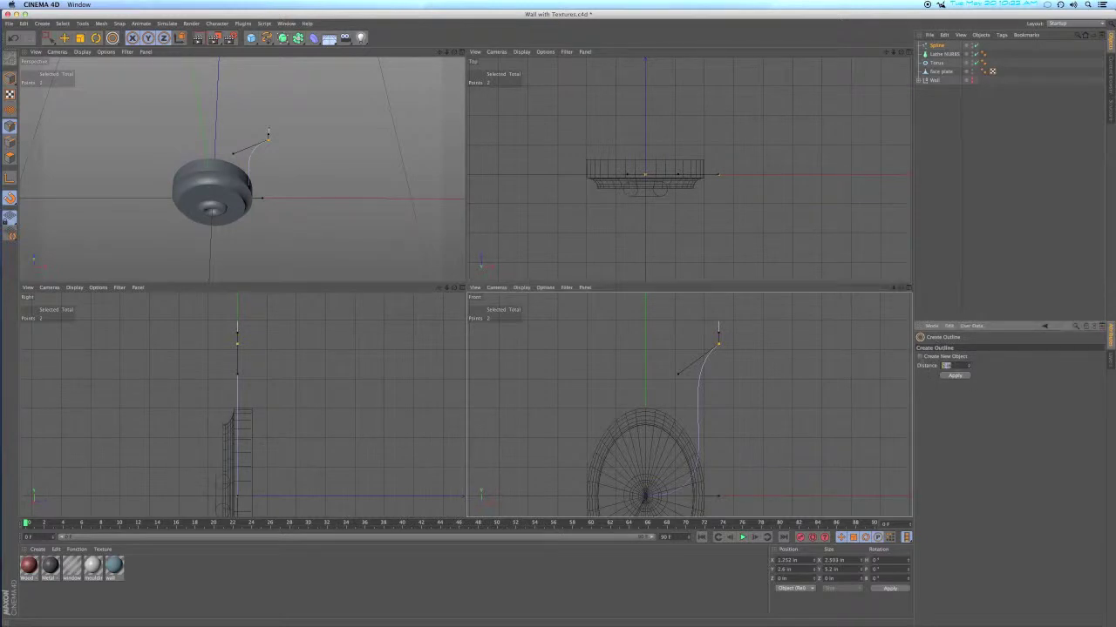
key(BackSpace)
click(953, 376)
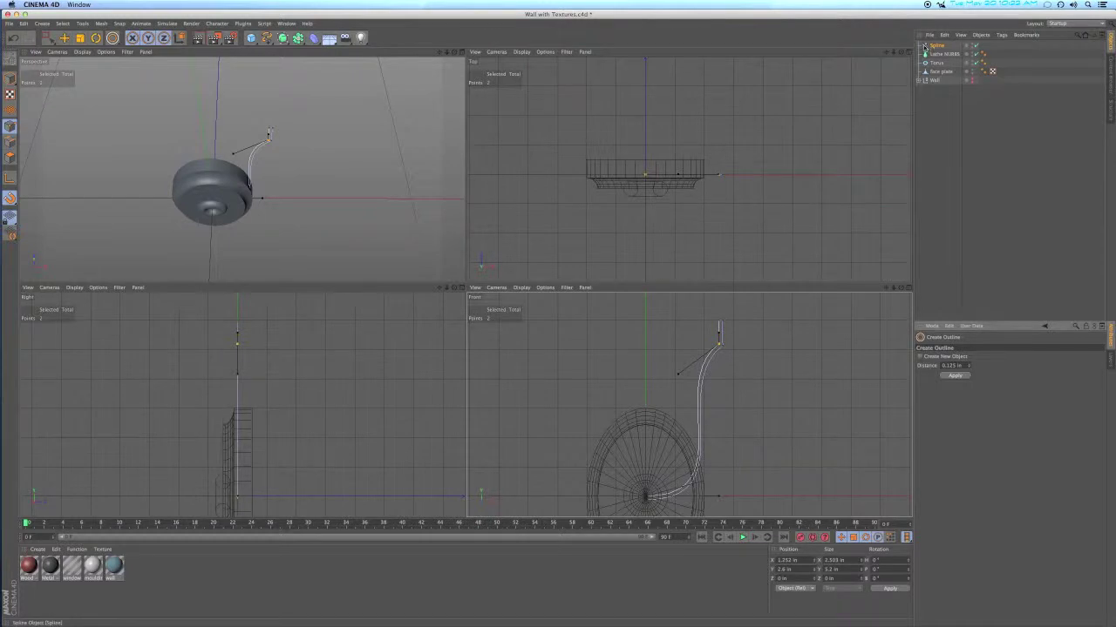
Put the outlined spline back under Lathe NURBS and frame all views
drag(936, 50, 941, 56)
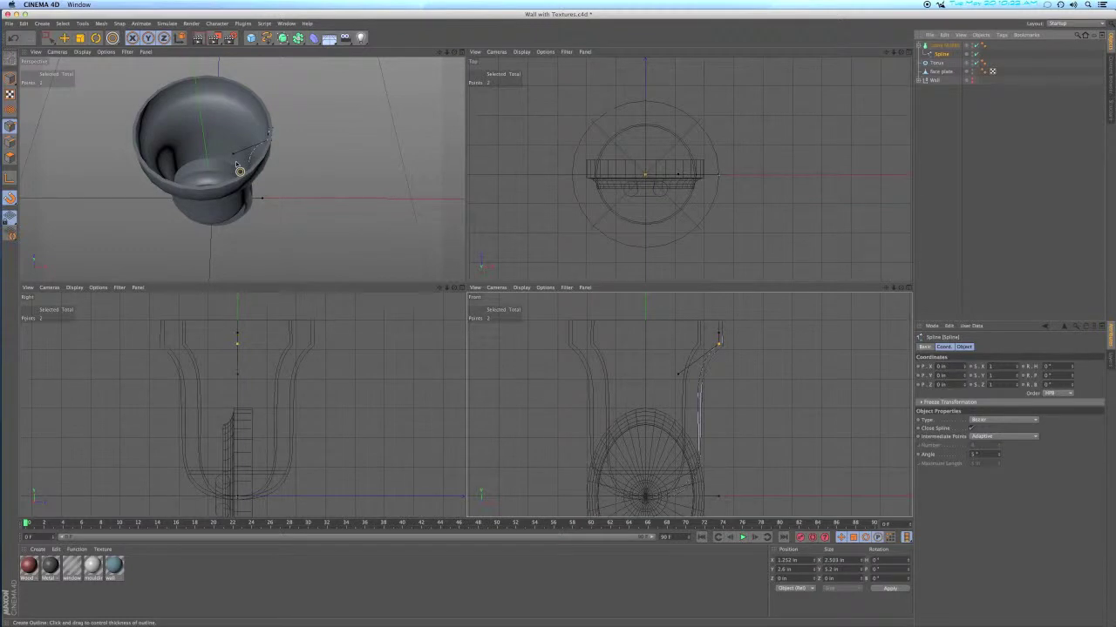
alt+drag(266, 213, 223, 108)
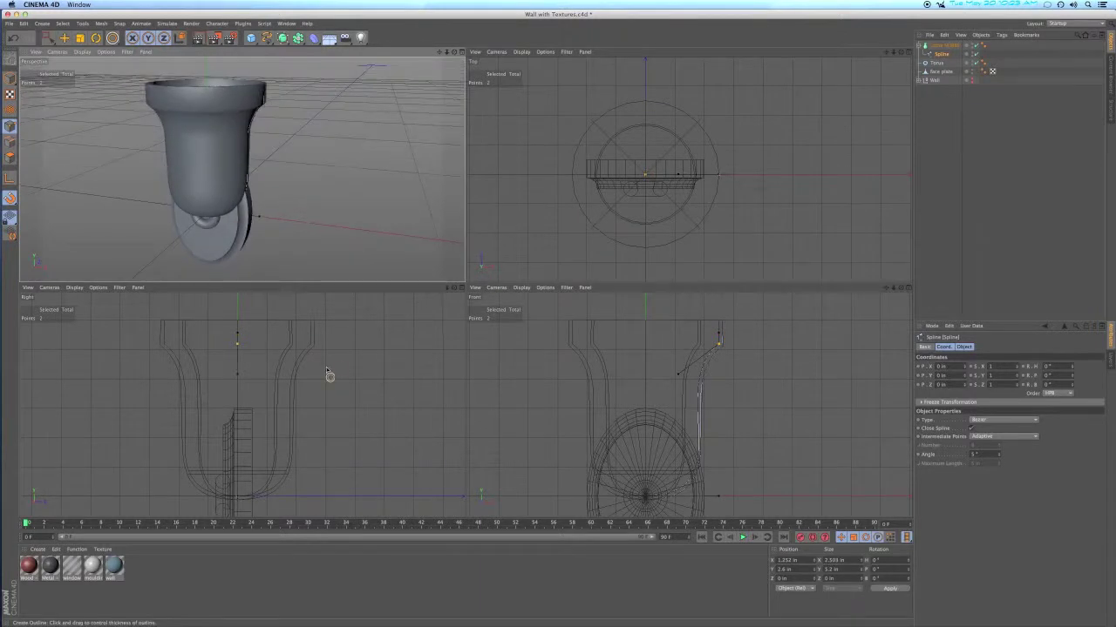
key(h)
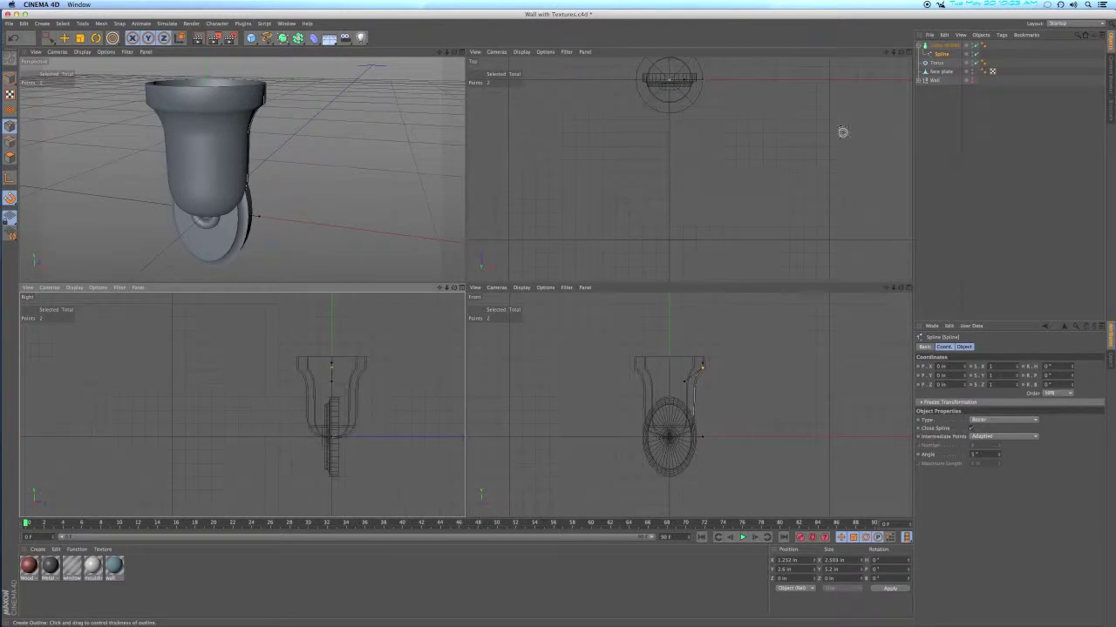
Rename the Lathe NURBS object to 'globe'
click(941, 45)
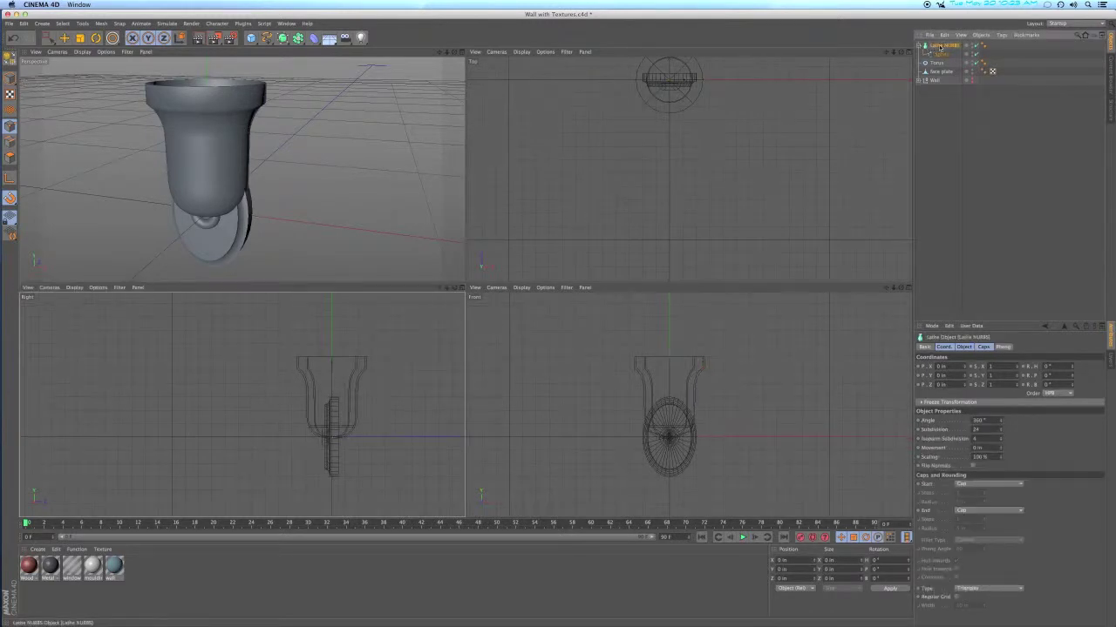
double_click(940, 45)
text(L)
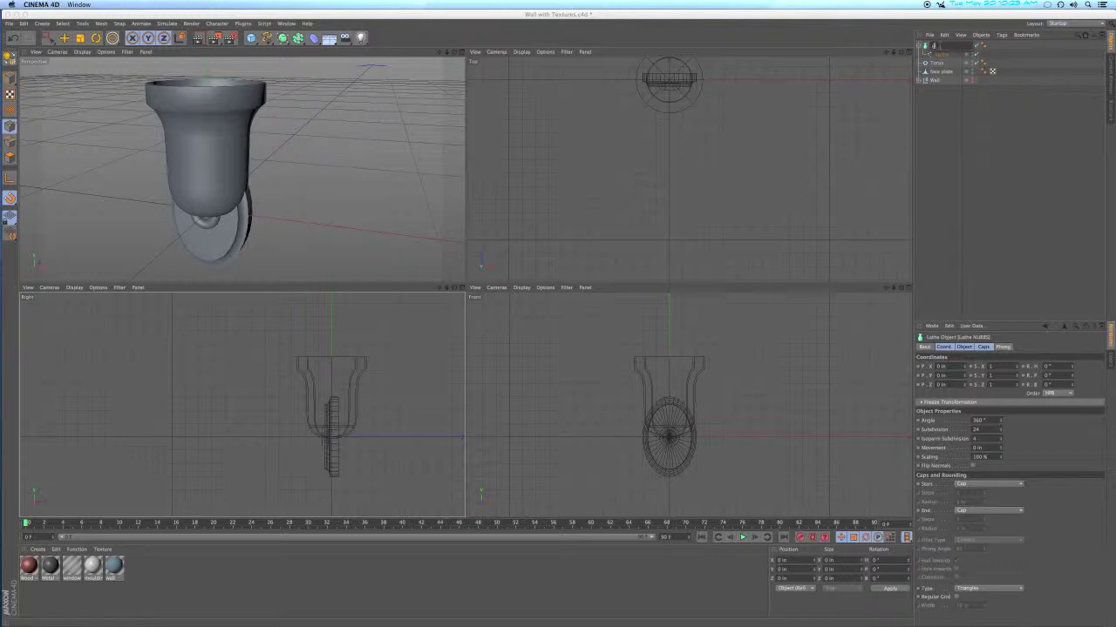
text(lobe)
key(Return)
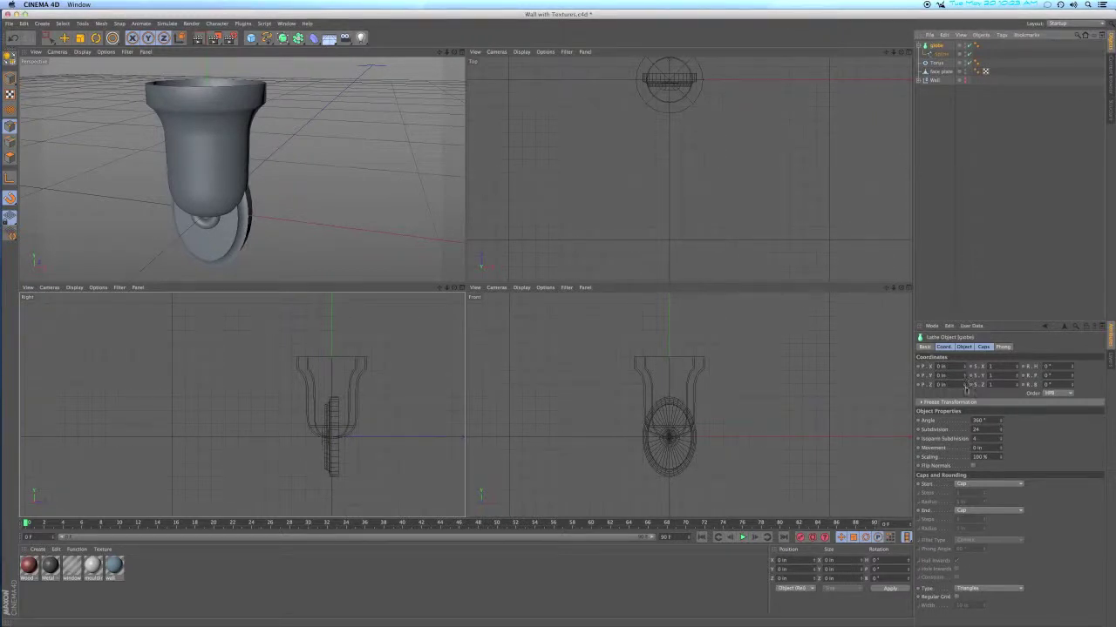
Move the globe forward to Z -3 in, in front of the round plate
drag(965, 388, 965, 376)
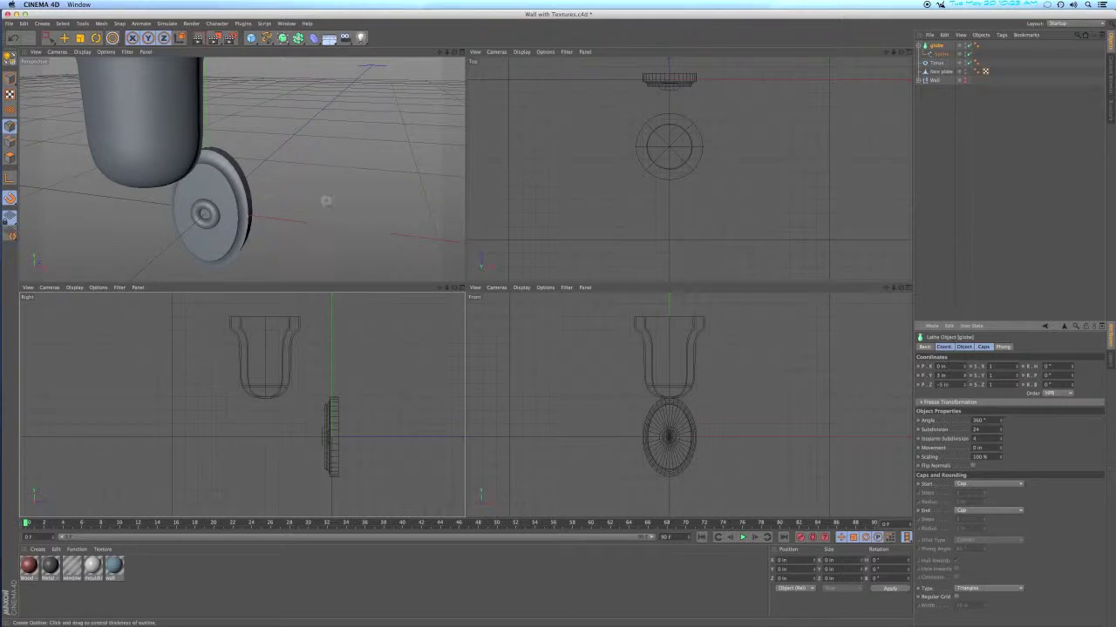
scroll(273, 183, down, 5)
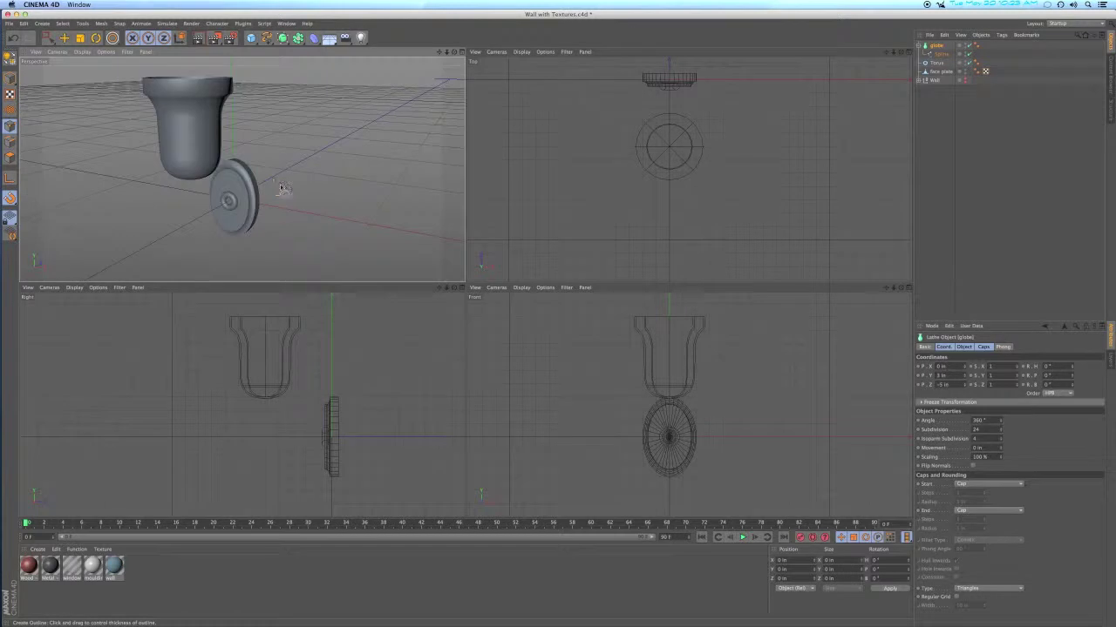
scroll(277, 184, up, 4)
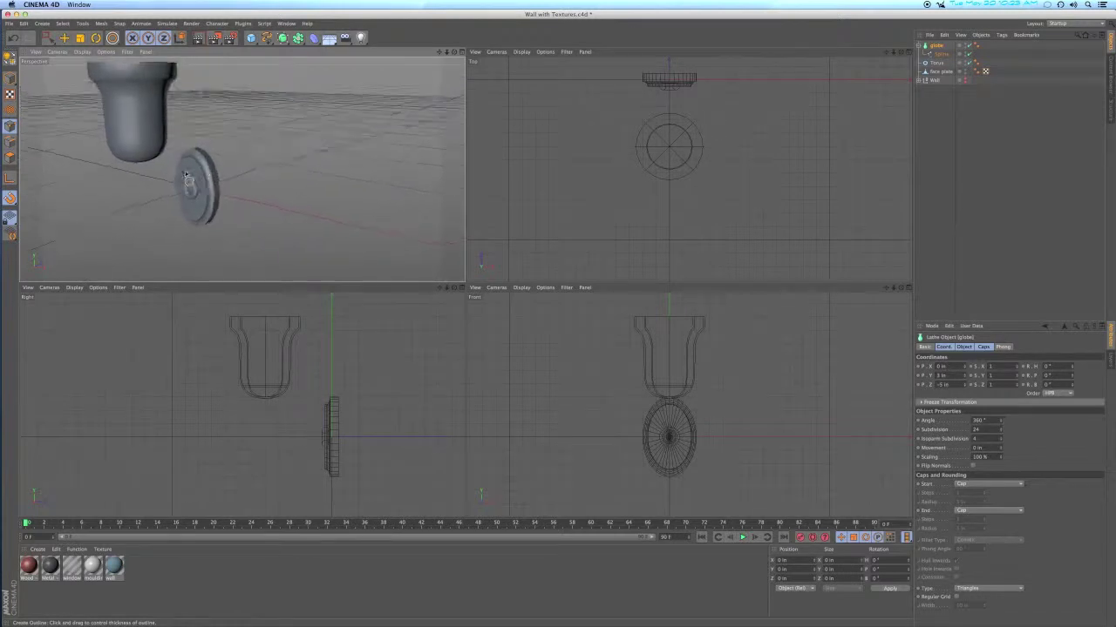
alt+drag(174, 178, 259, 193)
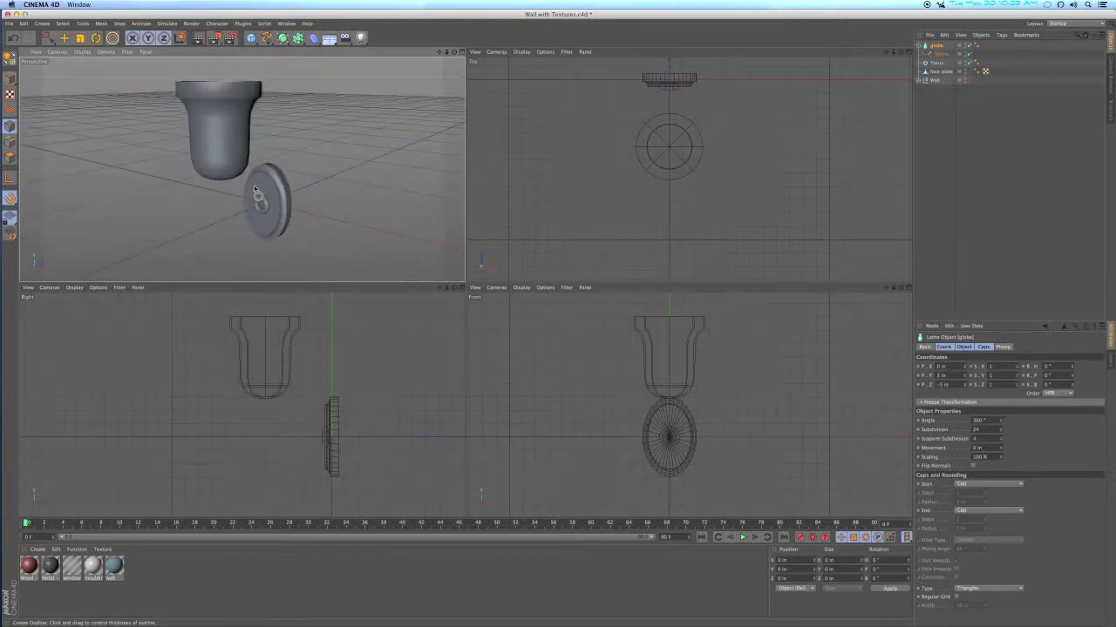
key(e)
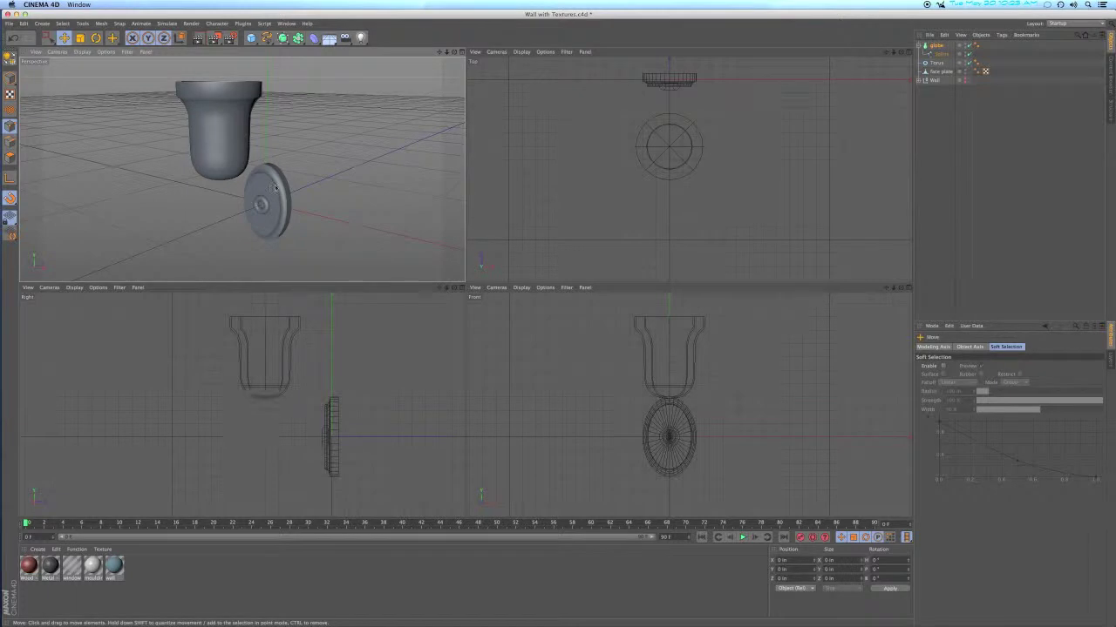
Add a Cylinder primitive and enter its radius and height
click(252, 38)
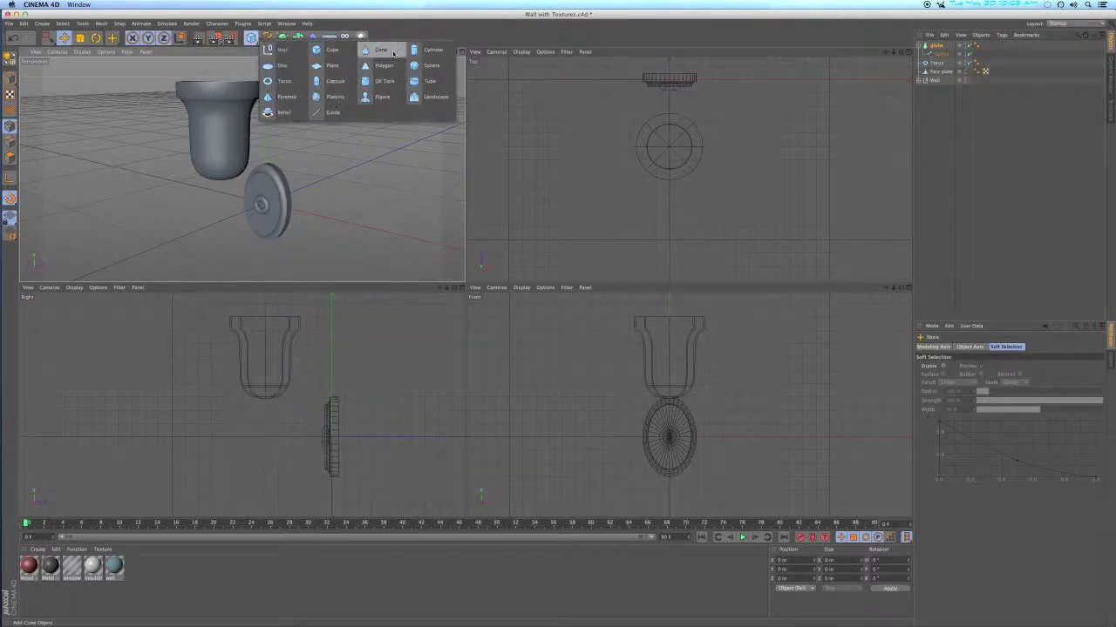
click(431, 50)
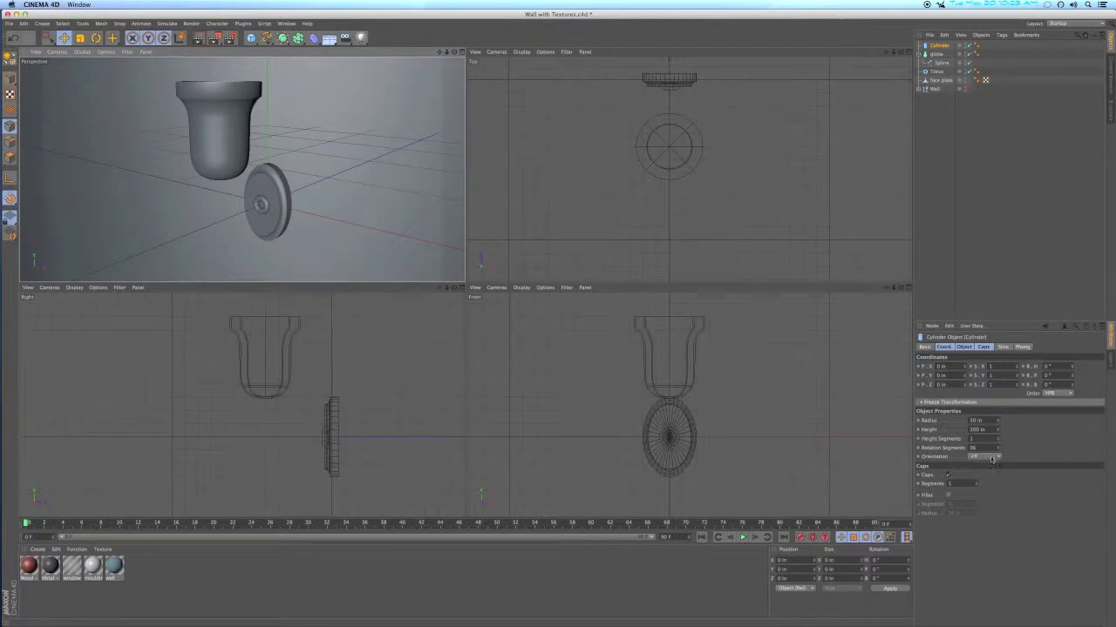
double_click(975, 421)
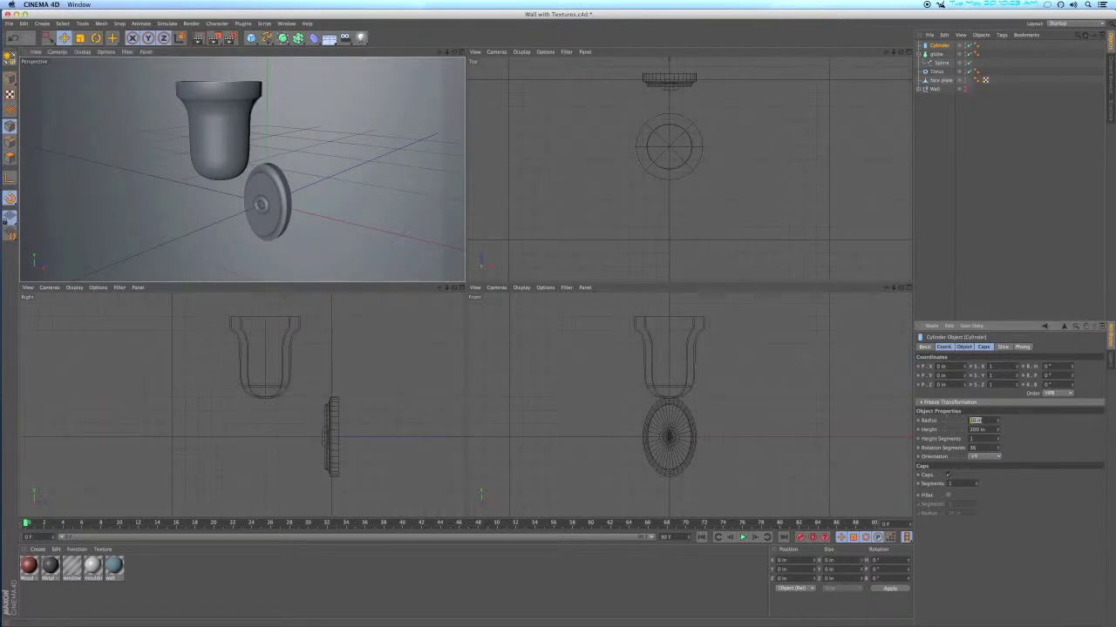
text(1.5)
key(Tab)
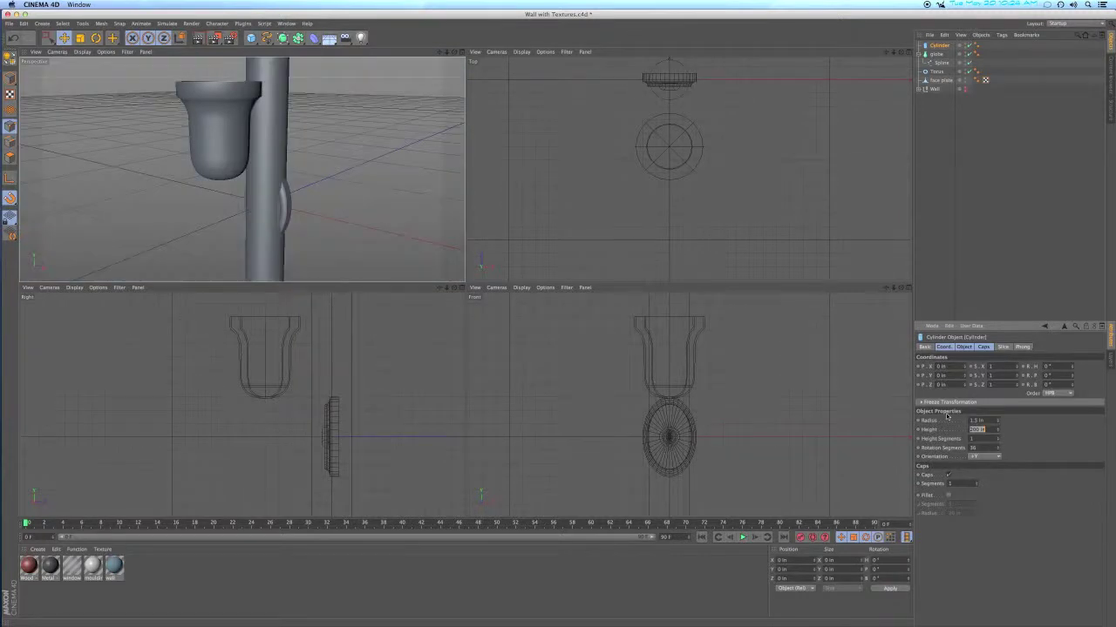
text(.25)
key(Tab)
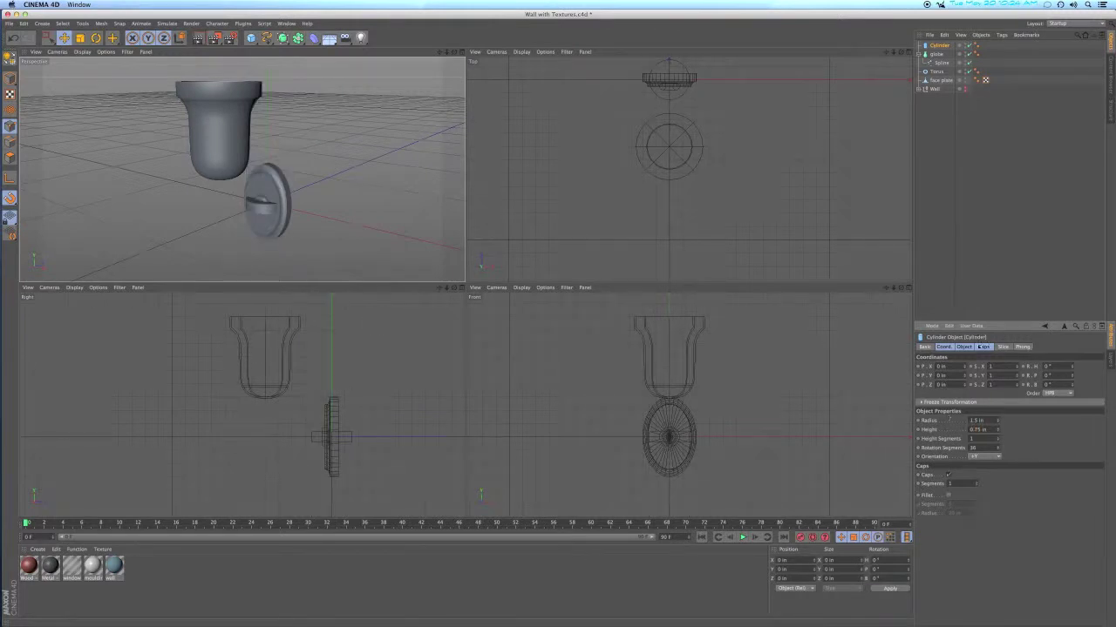
Set the cylinder radius to 1.25 in and position it at Y 2.7 in, Z -3 in
click(941, 46)
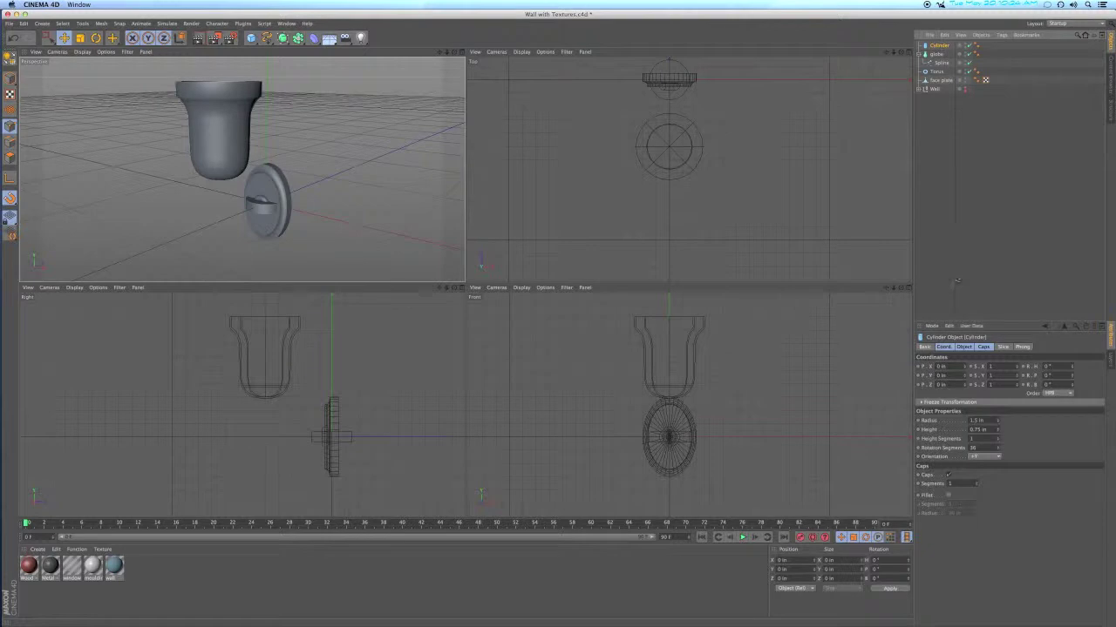
drag(965, 390, 965, 390)
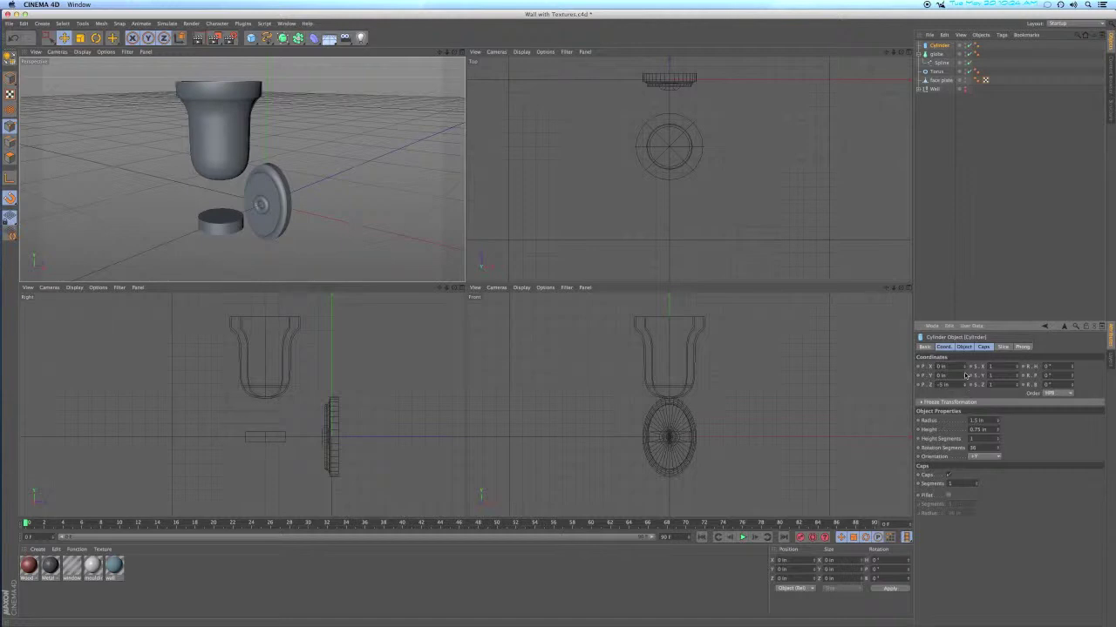
drag(964, 375, 965, 376)
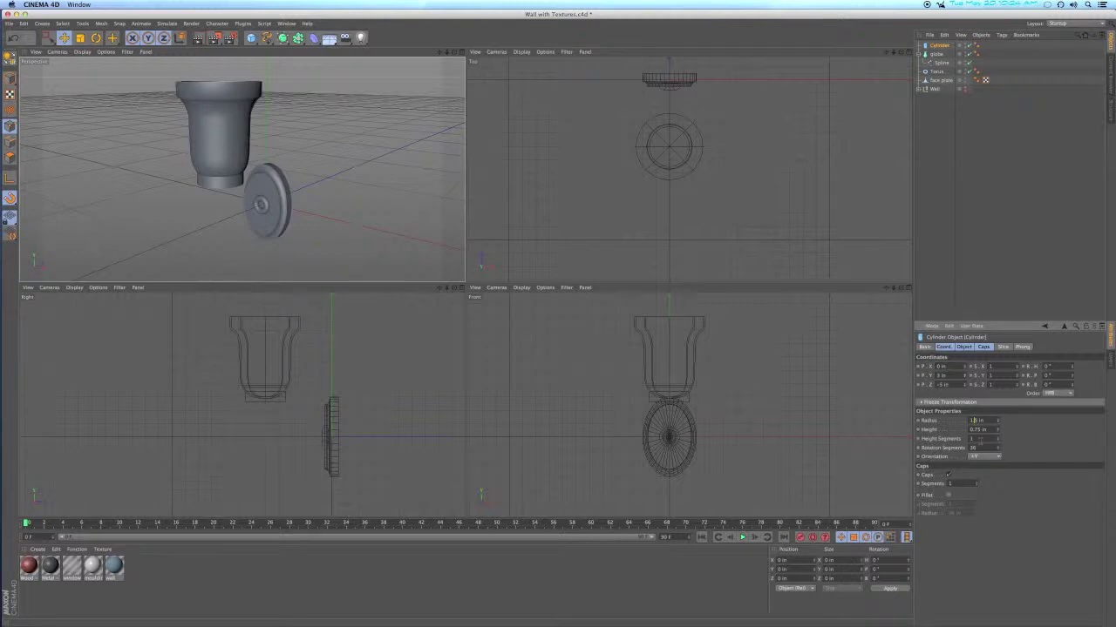
text(1.25)
key(Return)
drag(964, 380, 964, 380)
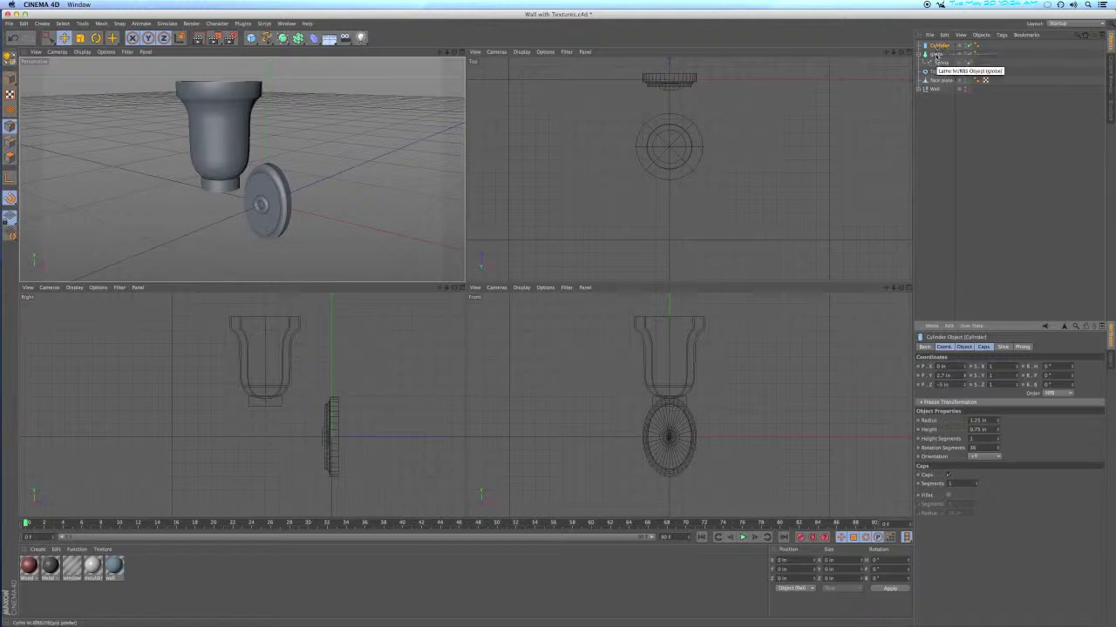
ctrl+click(937, 73)
click(937, 73)
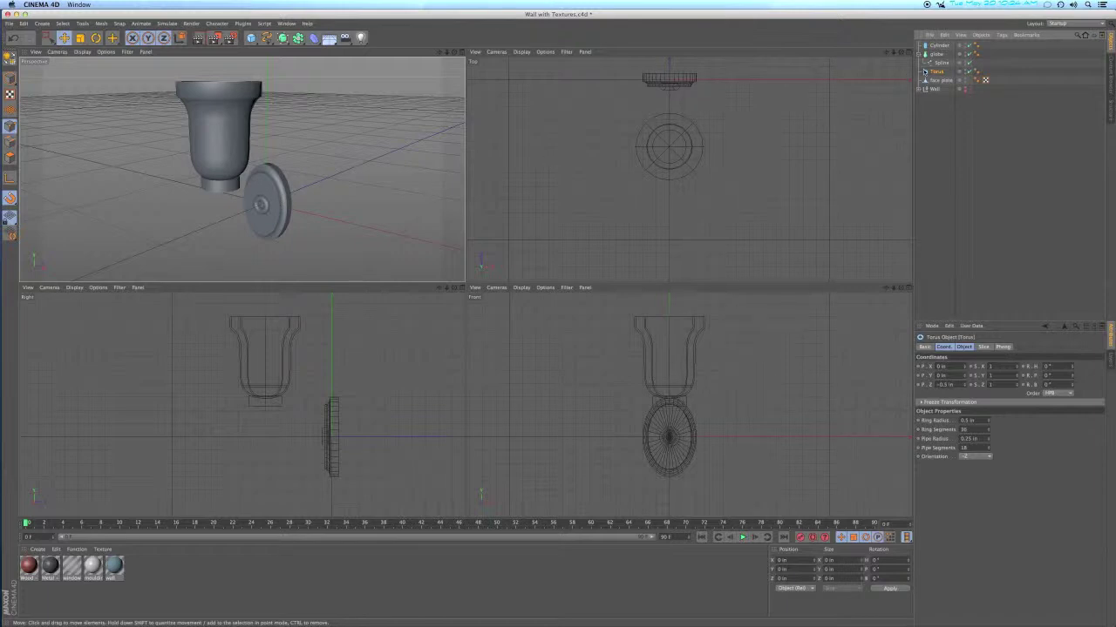
Duplicate the torus as Torus.1, orient it to +Y, and move it back along Z
ctrl+drag(926, 74, 935, 47)
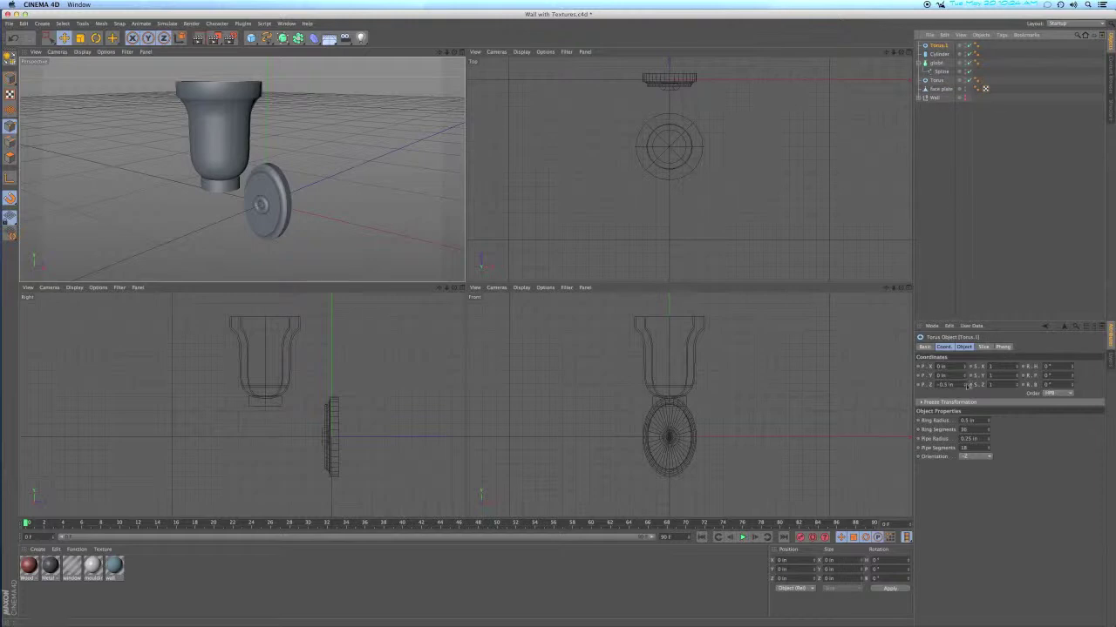
click(974, 457)
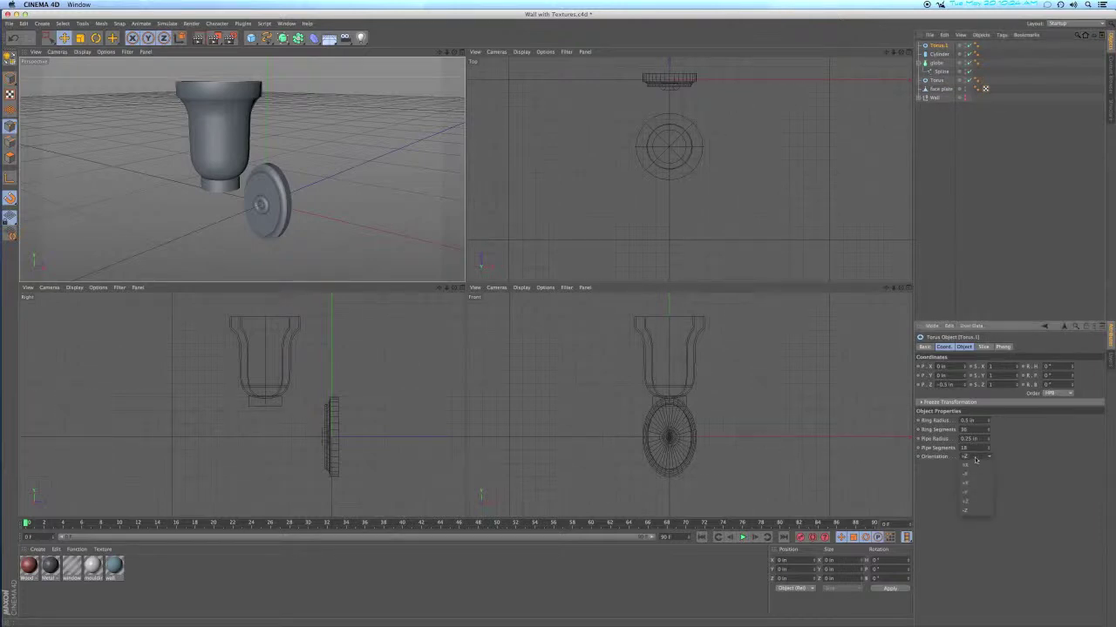
click(972, 484)
drag(965, 389, 966, 377)
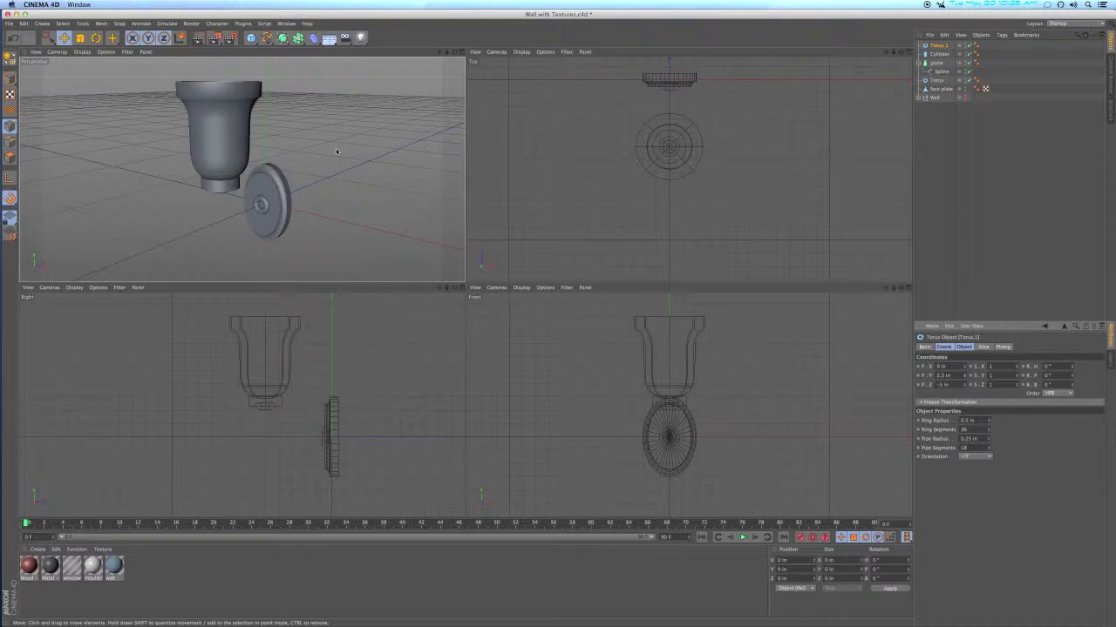
In the maximized Right view, draw a three-point linear spline from the wall plate to the cup's base
click(266, 37)
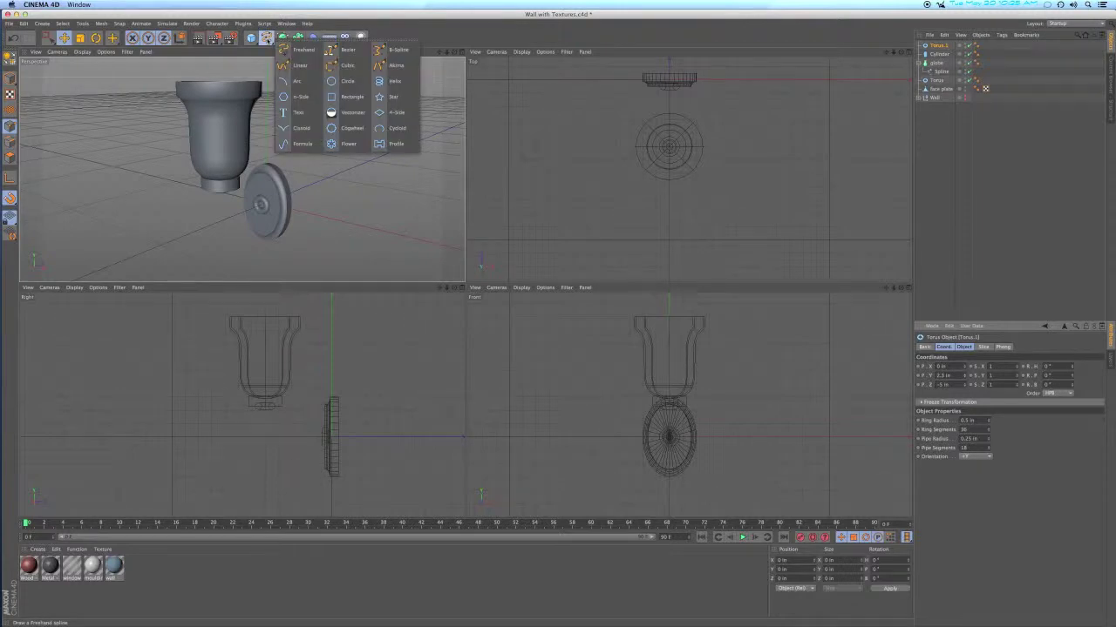
click(300, 65)
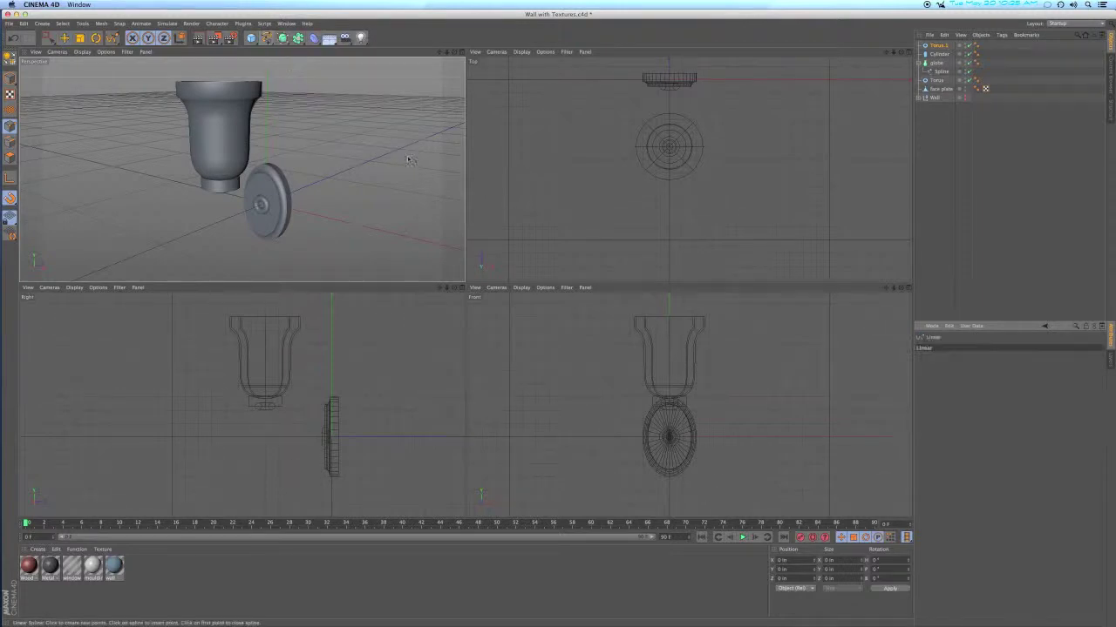
click(461, 288)
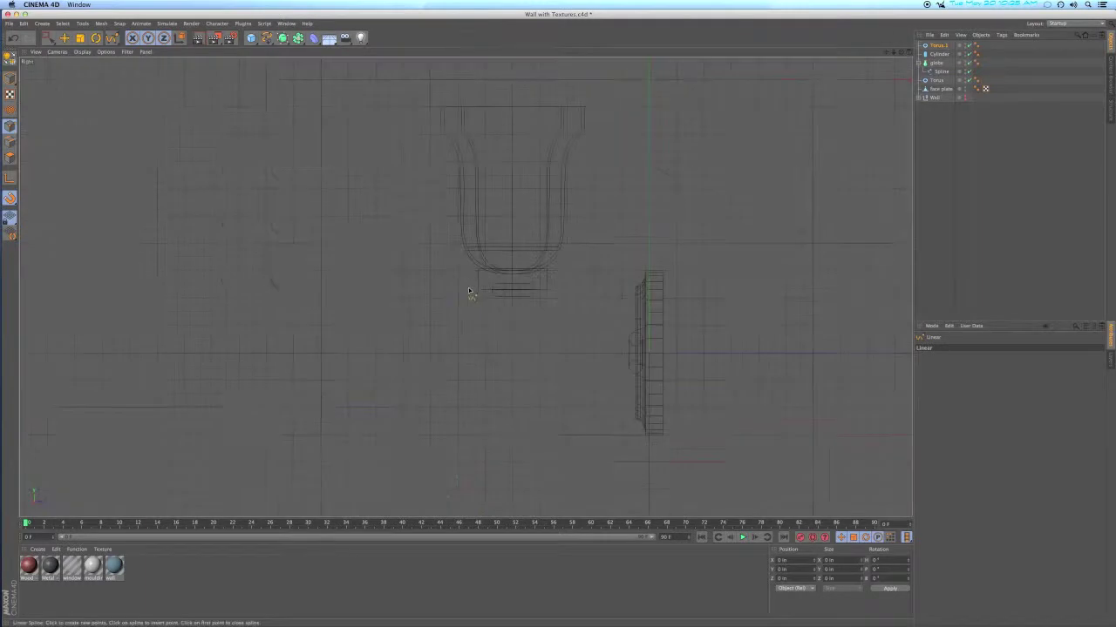
alt+middle_drag(603, 319, 528, 309)
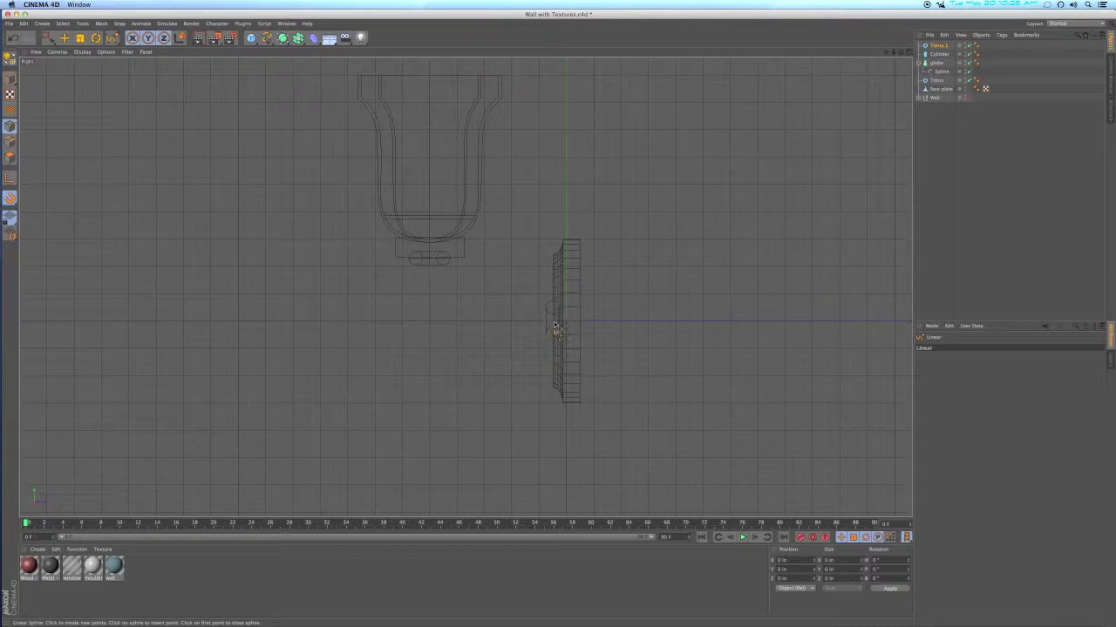
click(554, 325)
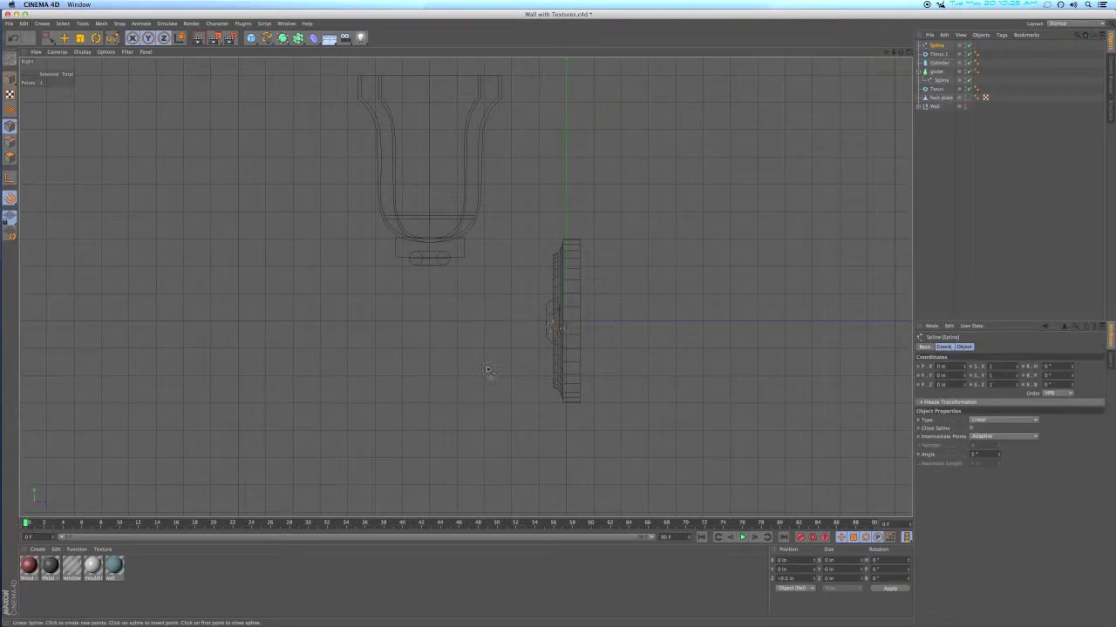
click(456, 403)
click(430, 261)
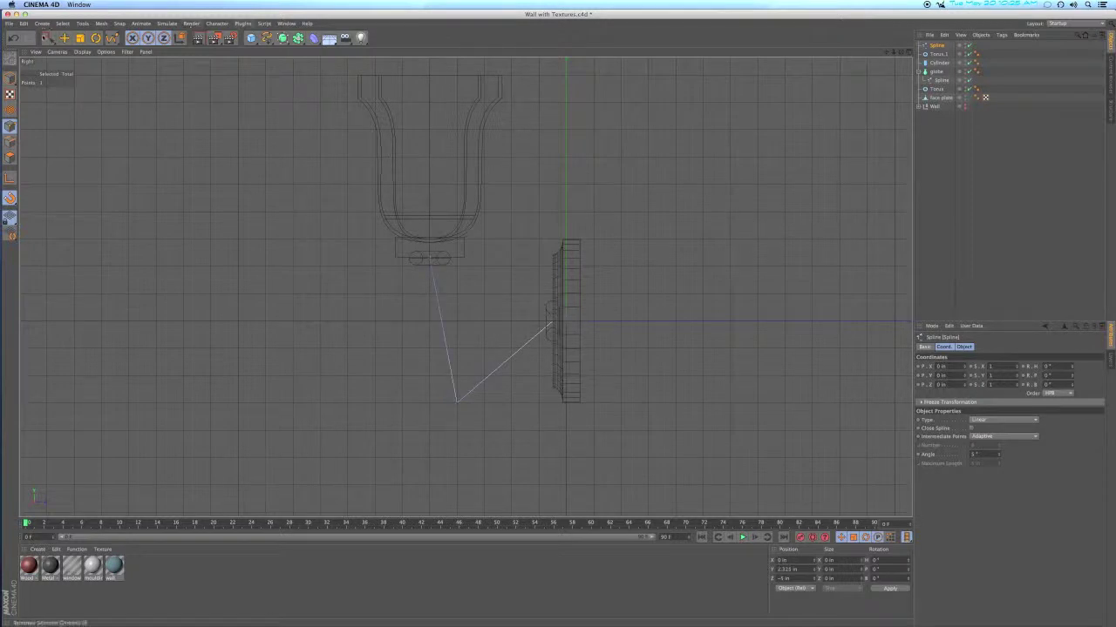
Select all the spline's points and apply Soft Interpolation
click(48, 38)
drag(364, 250, 582, 430)
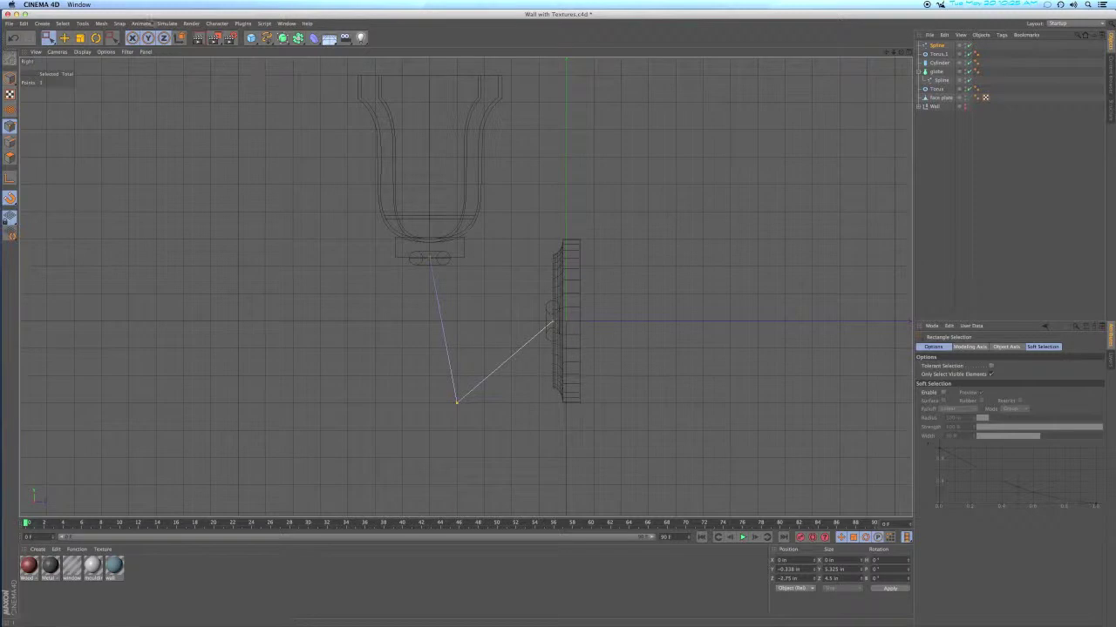
click(102, 23)
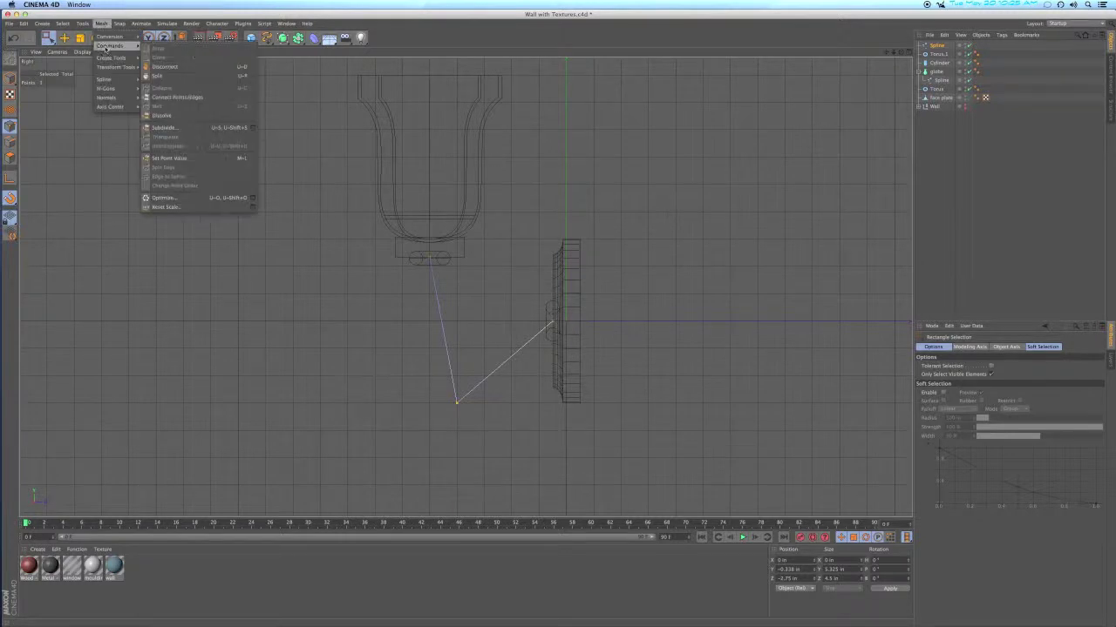
mouse_move(105, 80)
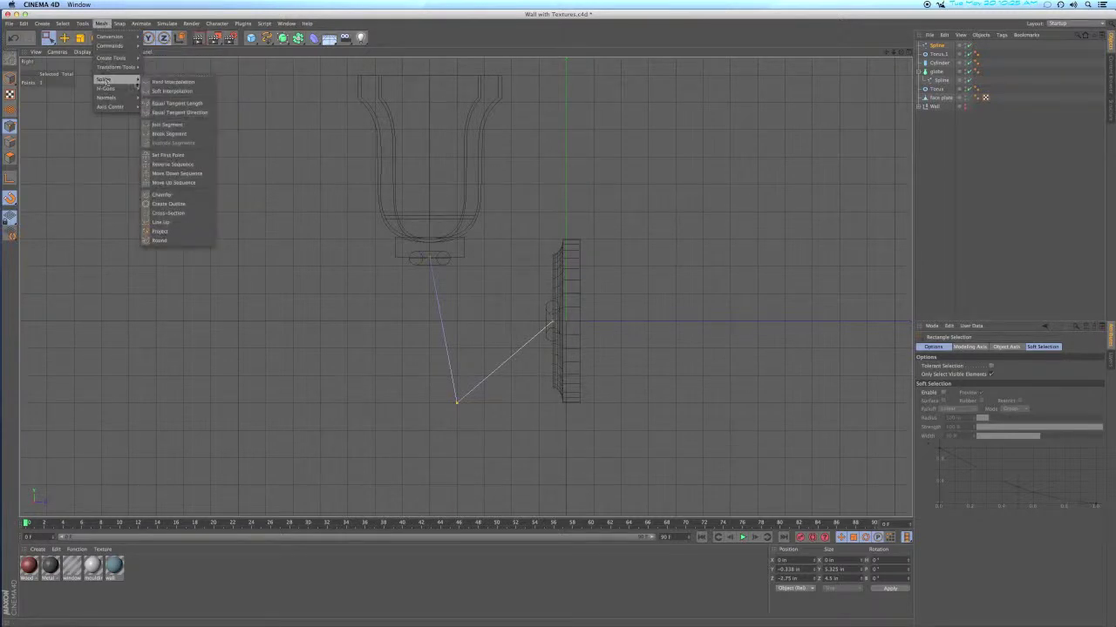
click(161, 92)
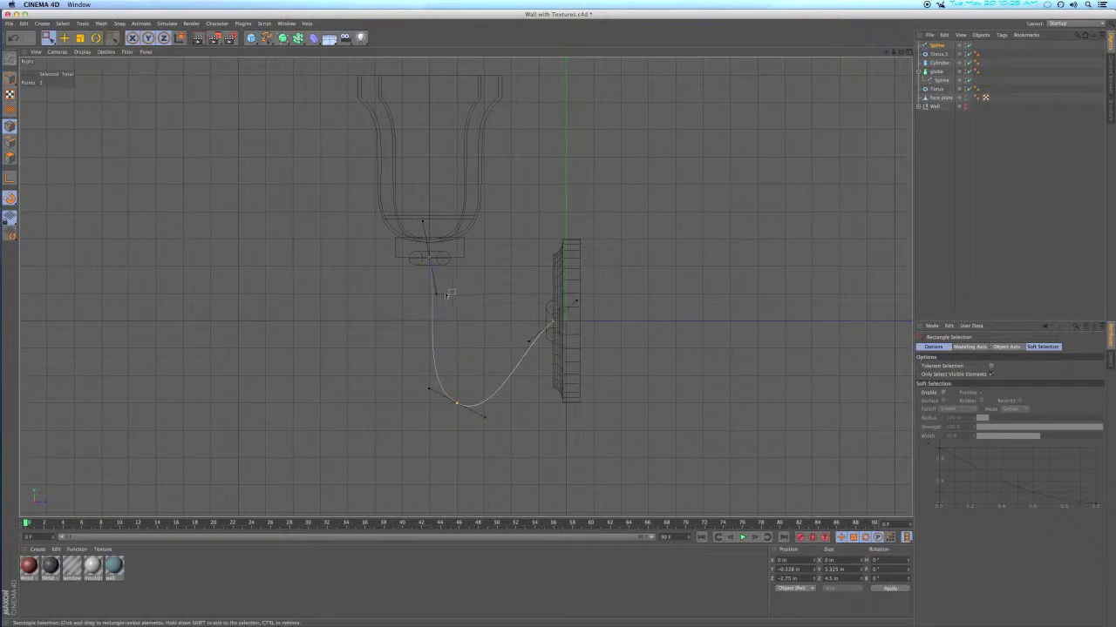
Adjust tangents and points so the arm dips low, then rises vertically into the cup base
key(e)
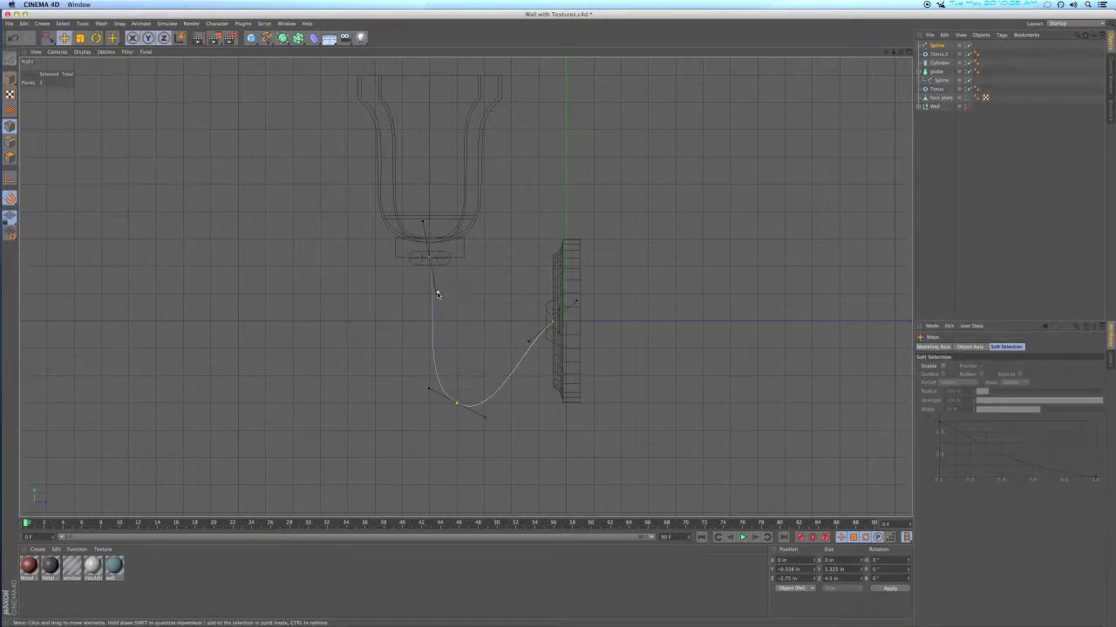
drag(436, 295, 429, 295)
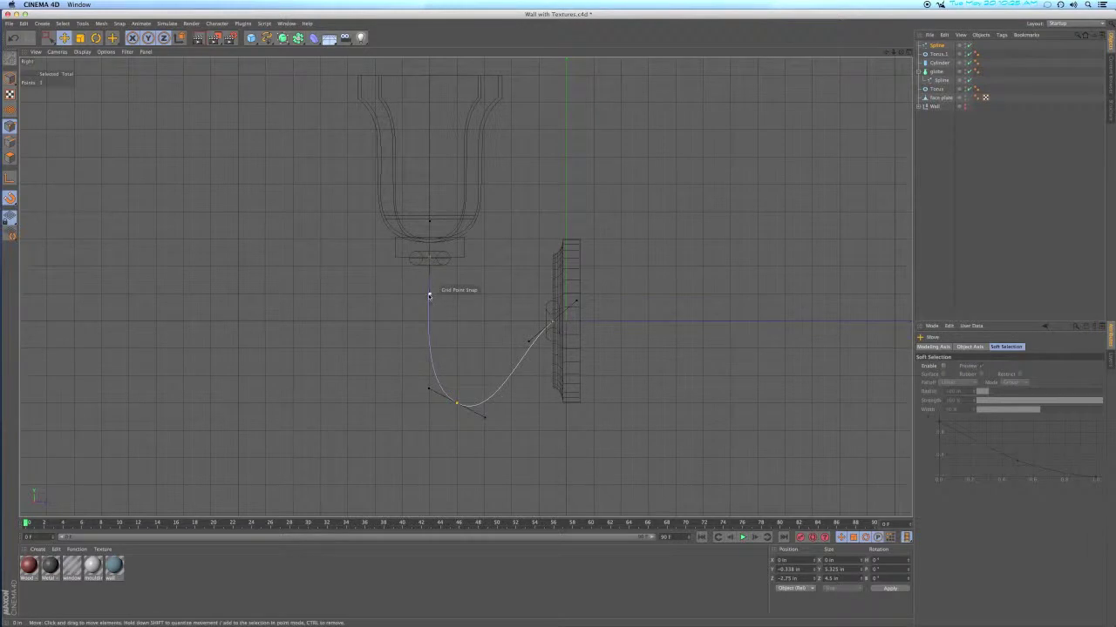
drag(485, 420, 511, 403)
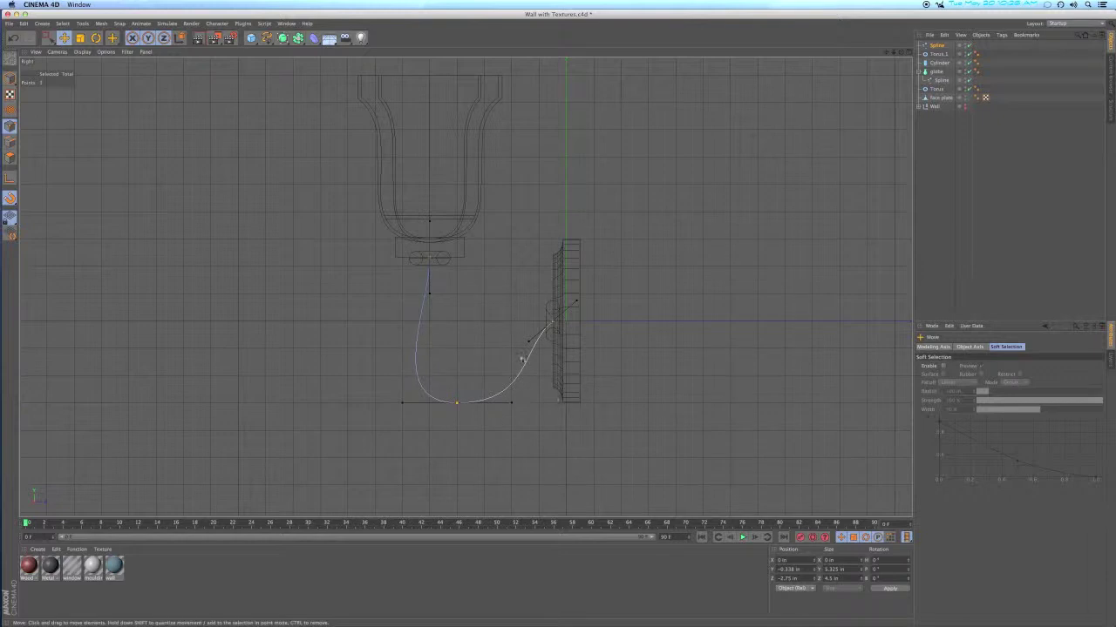
drag(528, 343, 512, 321)
scroll(510, 335, up, 4)
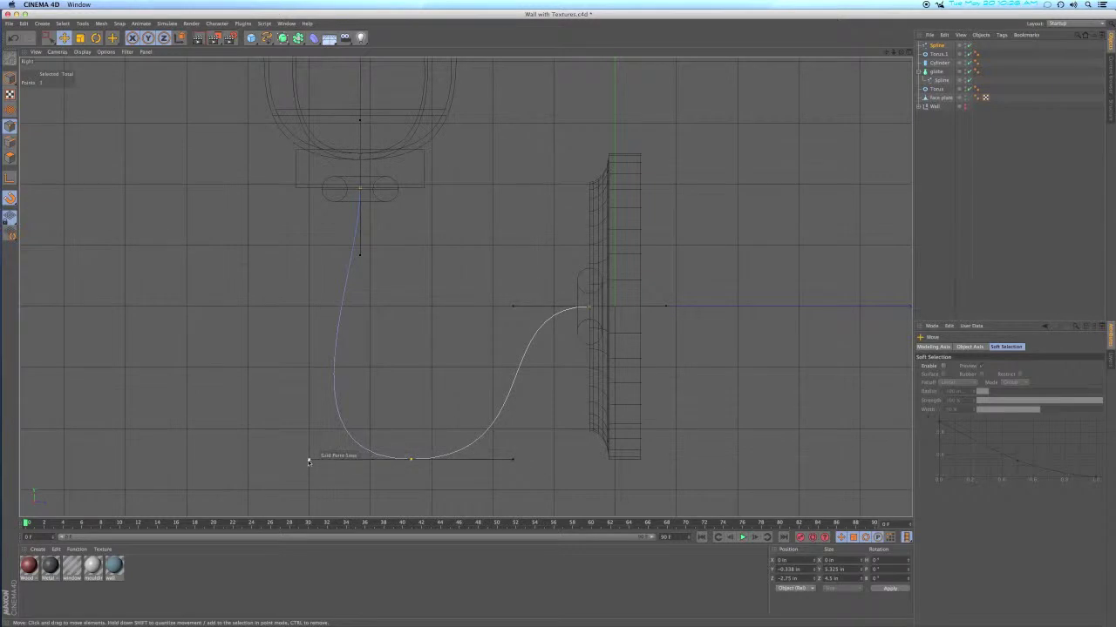
drag(308, 462, 349, 462)
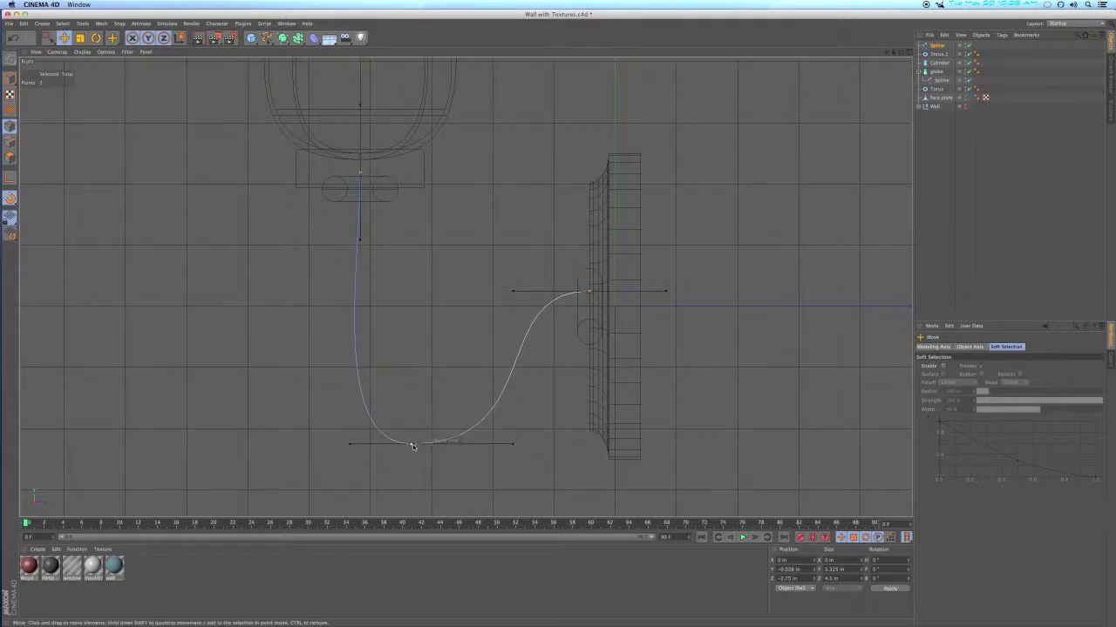
click(411, 458)
click(410, 461)
drag(411, 461, 420, 427)
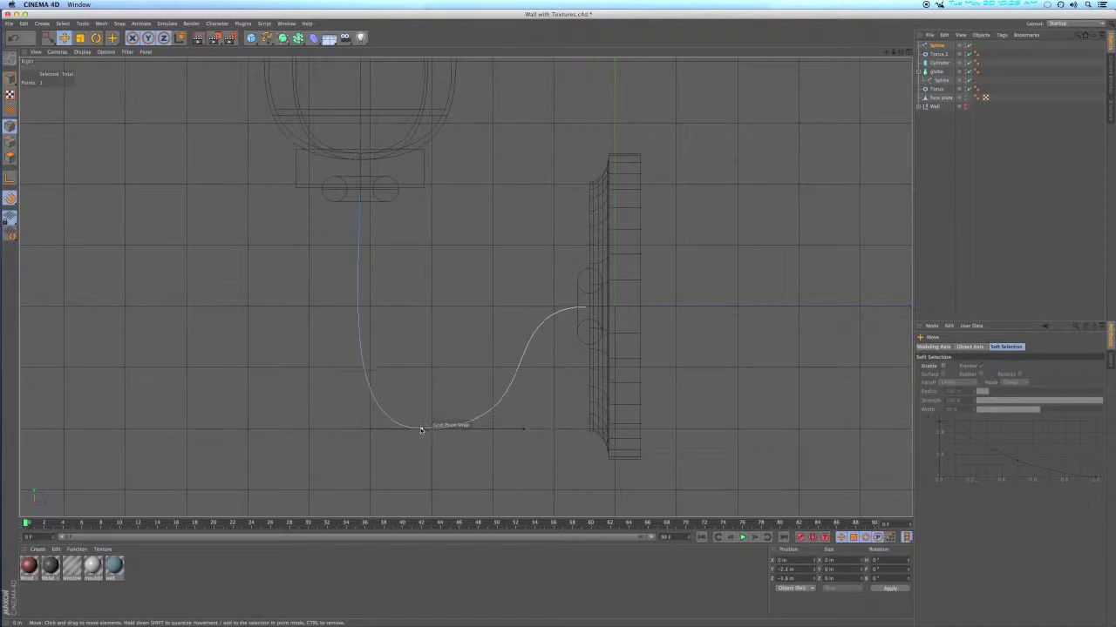
mouse_move(364, 206)
mouse_down()
mouse_move(360, 189)
mouse_move(367, 197)
mouse_up()
scroll(418, 206, down, 5)
middle_drag(427, 206, 416, 312)
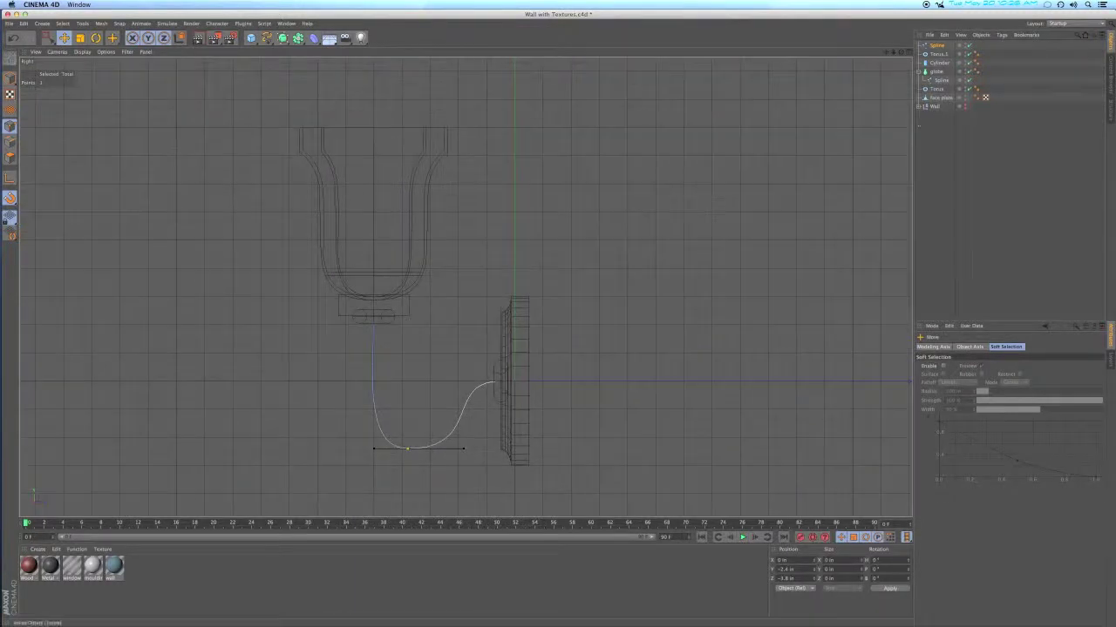
Select Torus.1, Cylinder and globe together and slide them along Z over the arm's top
click(938, 54)
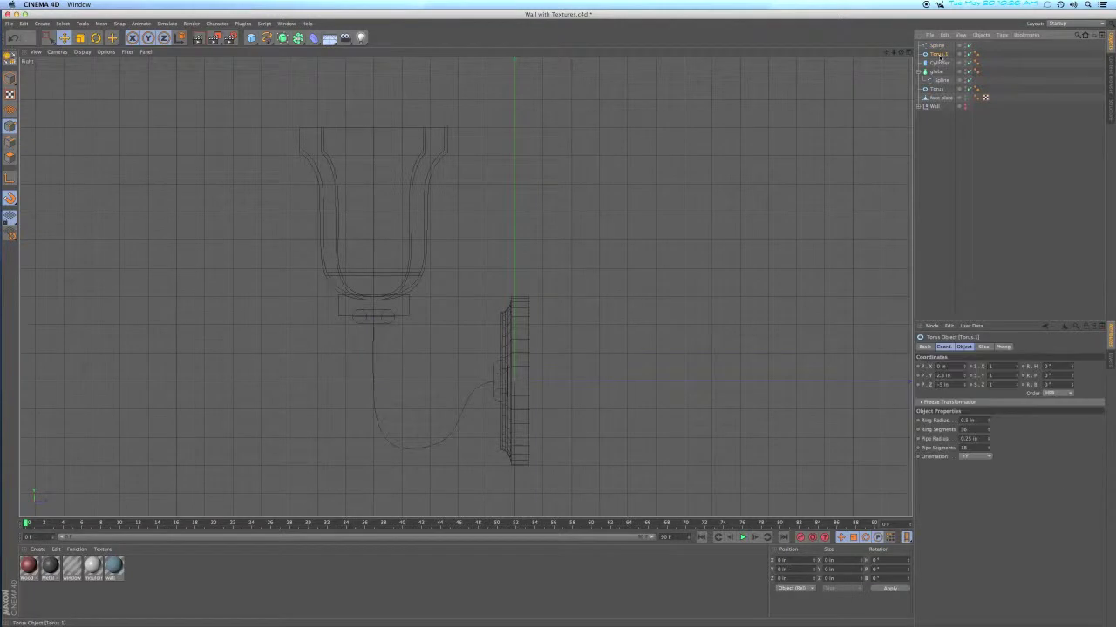
click(938, 63)
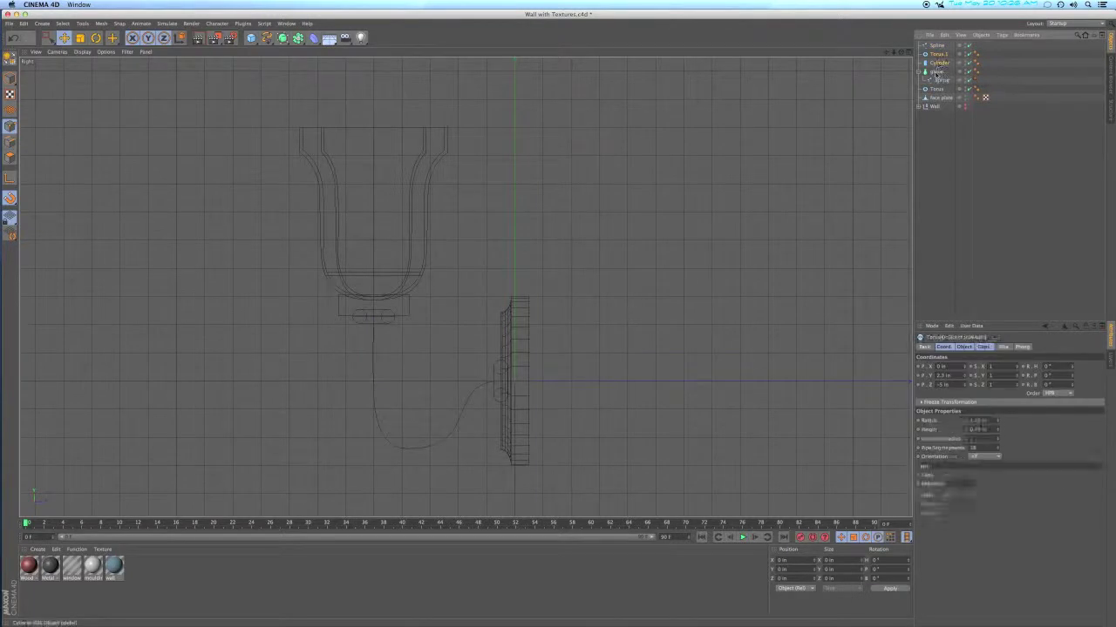
shift+click(938, 54)
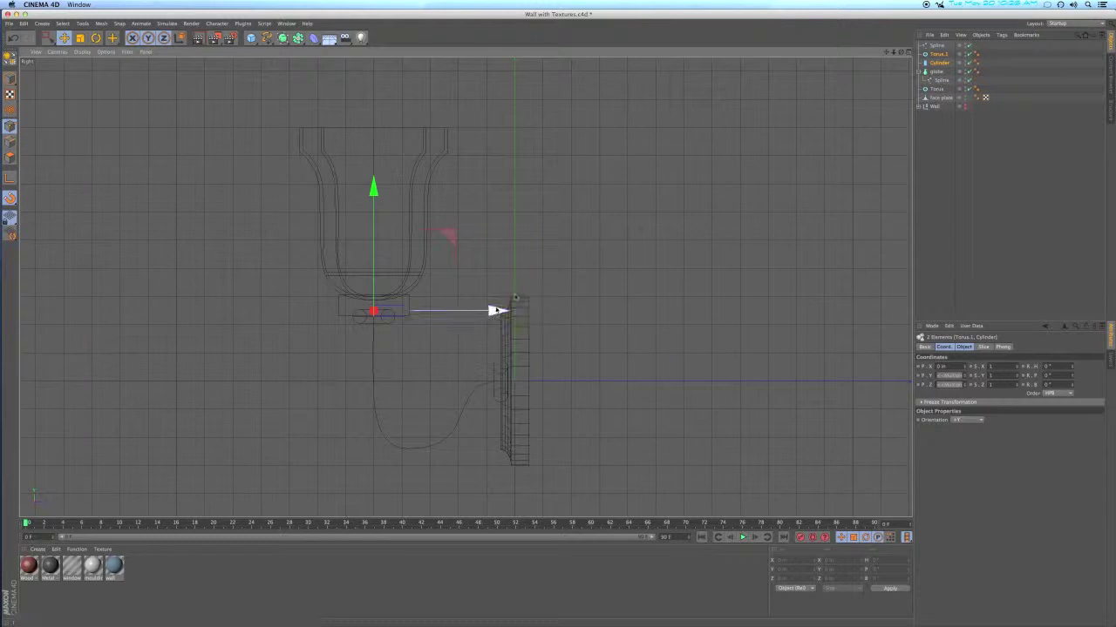
click(496, 312)
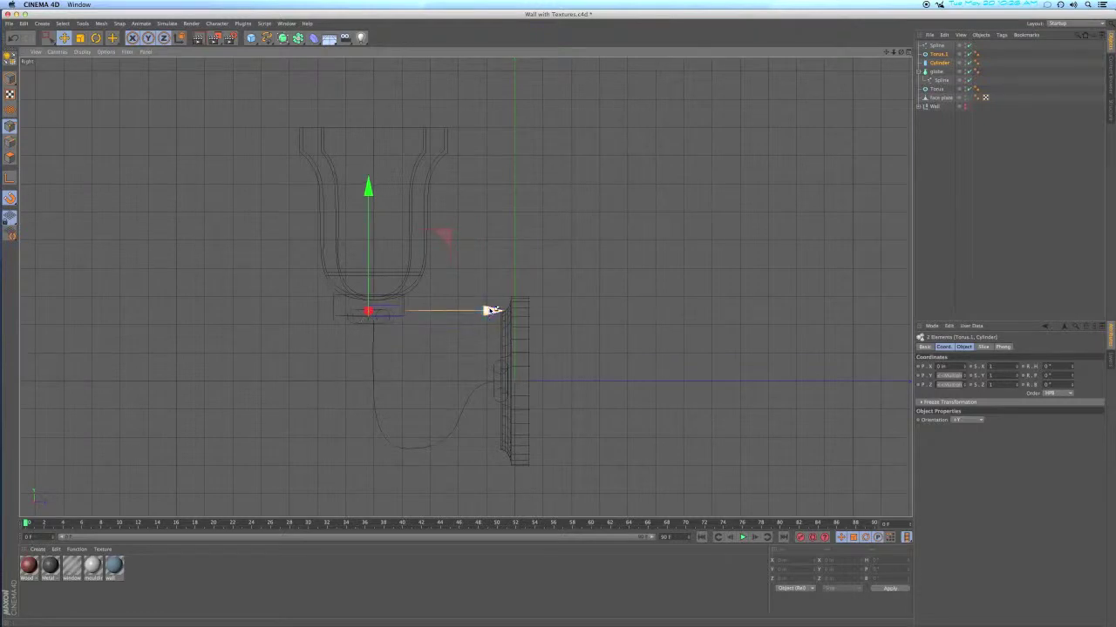
ctrl+click(932, 72)
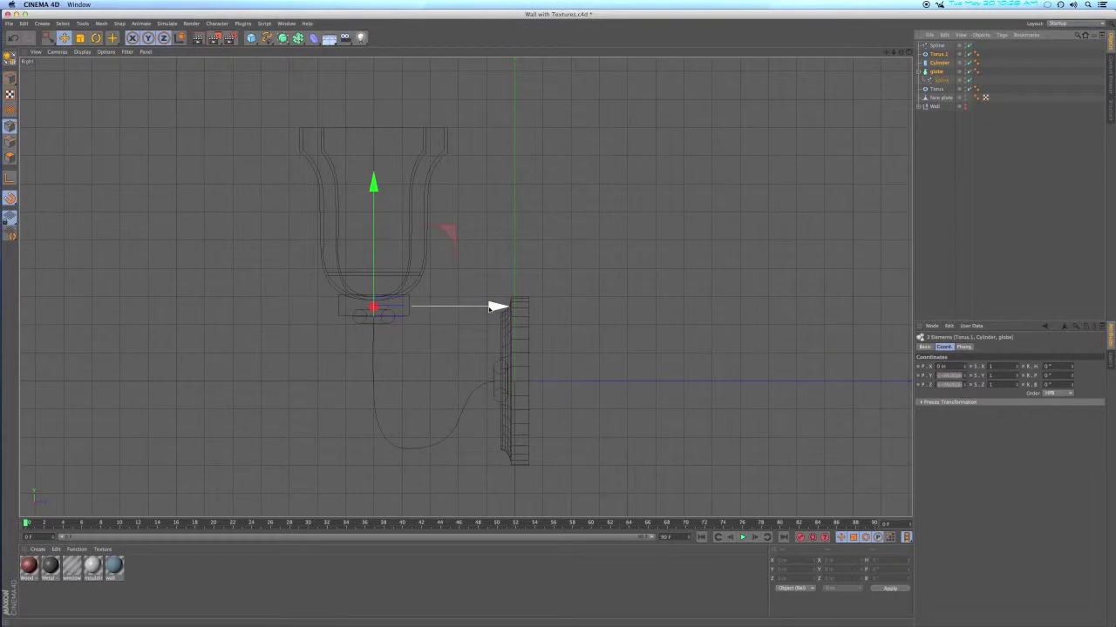
drag(492, 307, 465, 307)
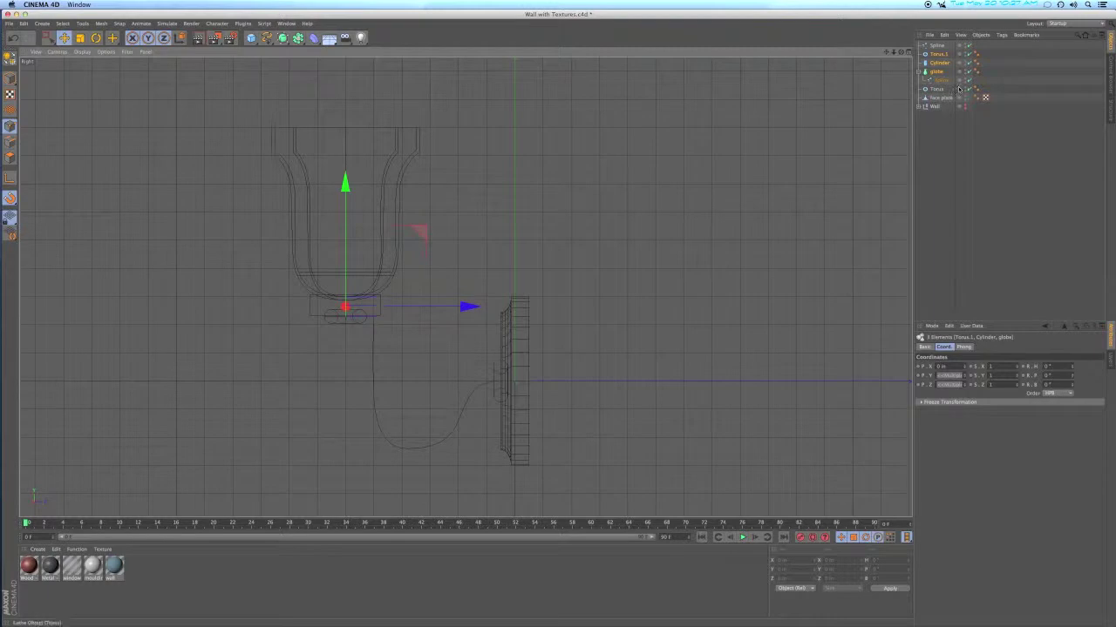
Move the spline's top point so it sits under the relocated cup
click(936, 45)
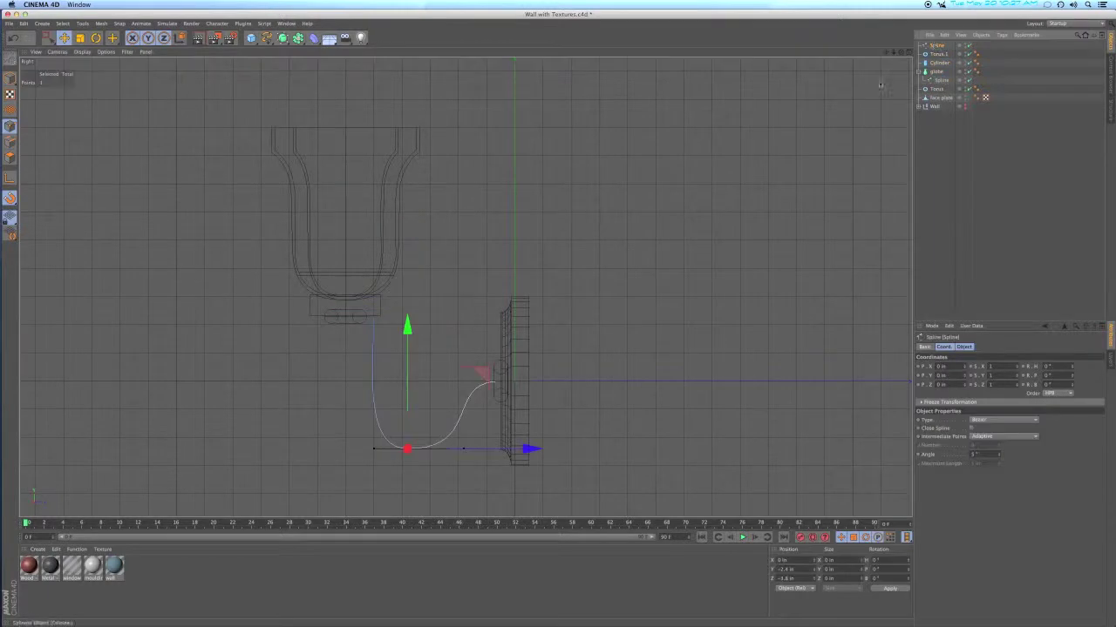
click(373, 316)
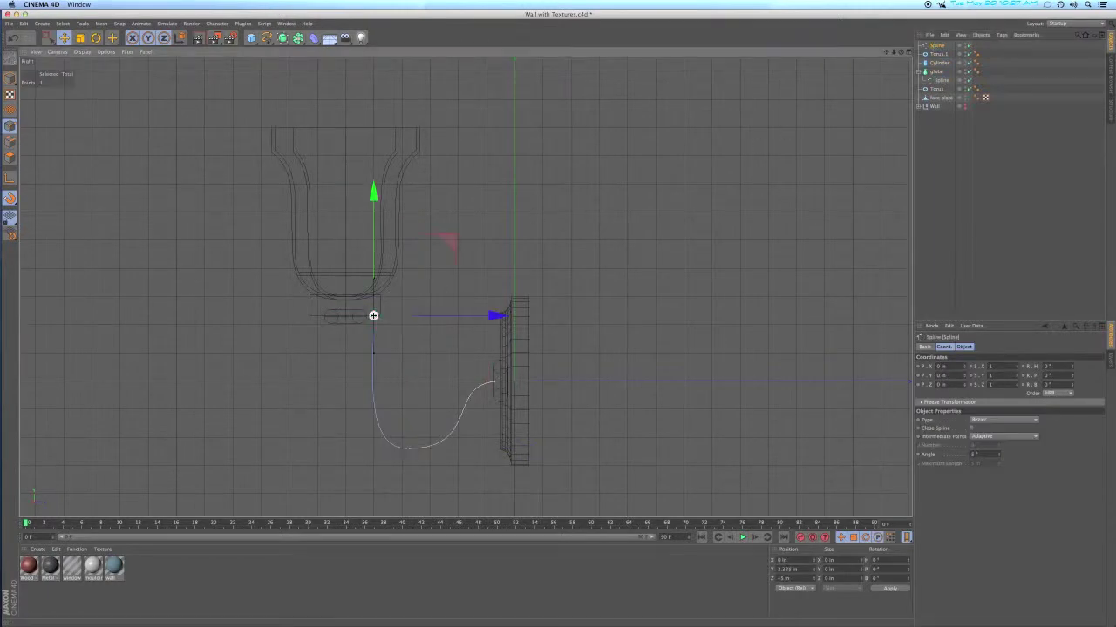
drag(493, 316, 467, 316)
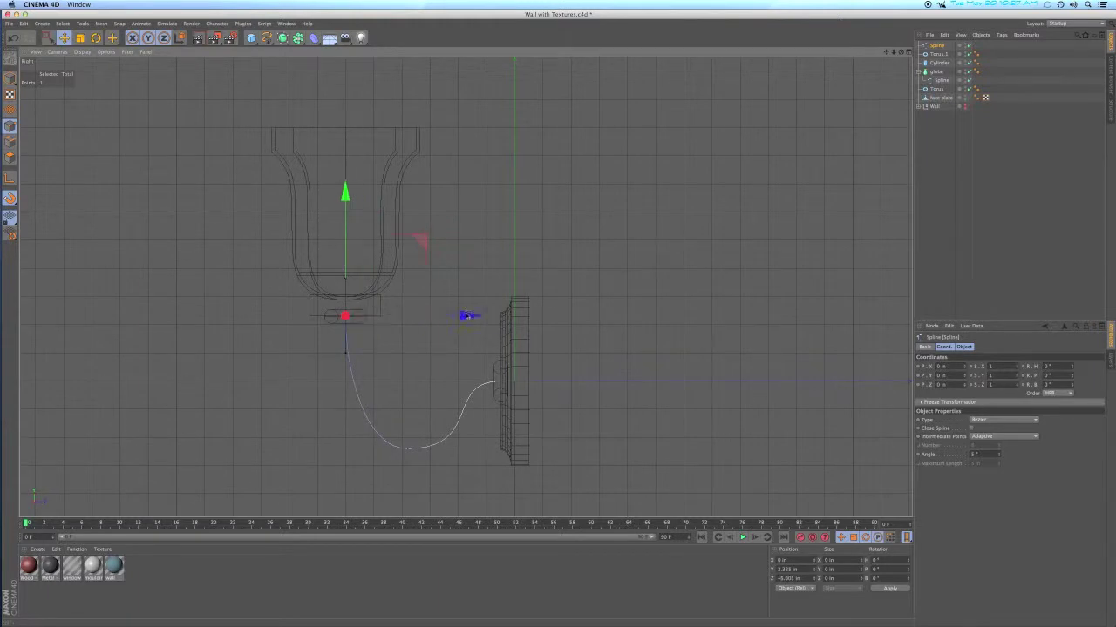
Drag the spline's bottom point left so the lower bend sweeps level toward the wall plate
click(407, 449)
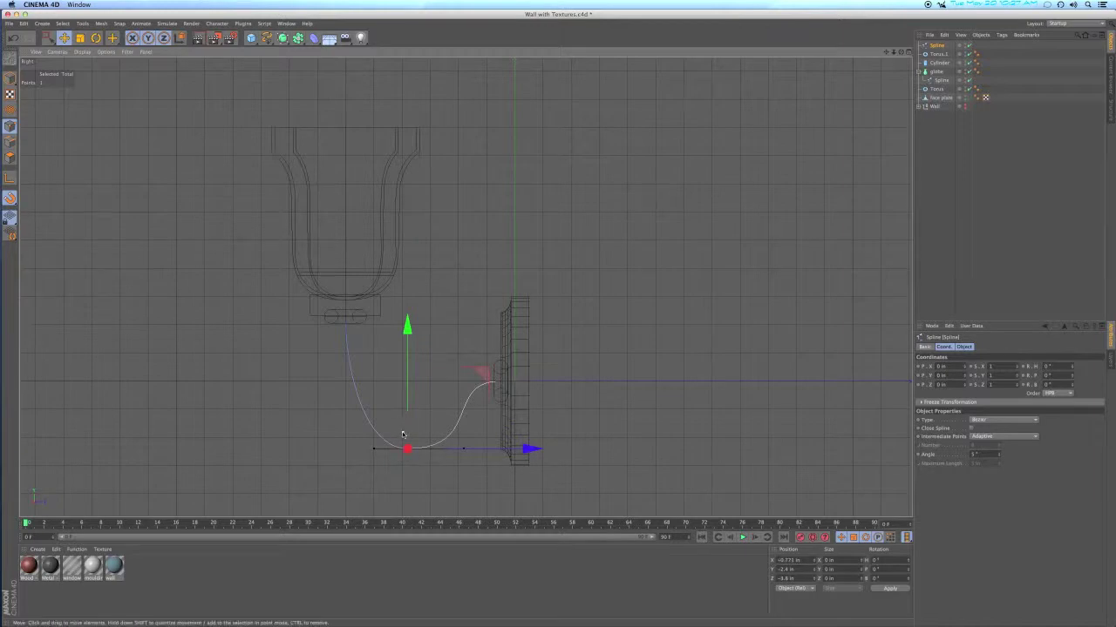
key(e)
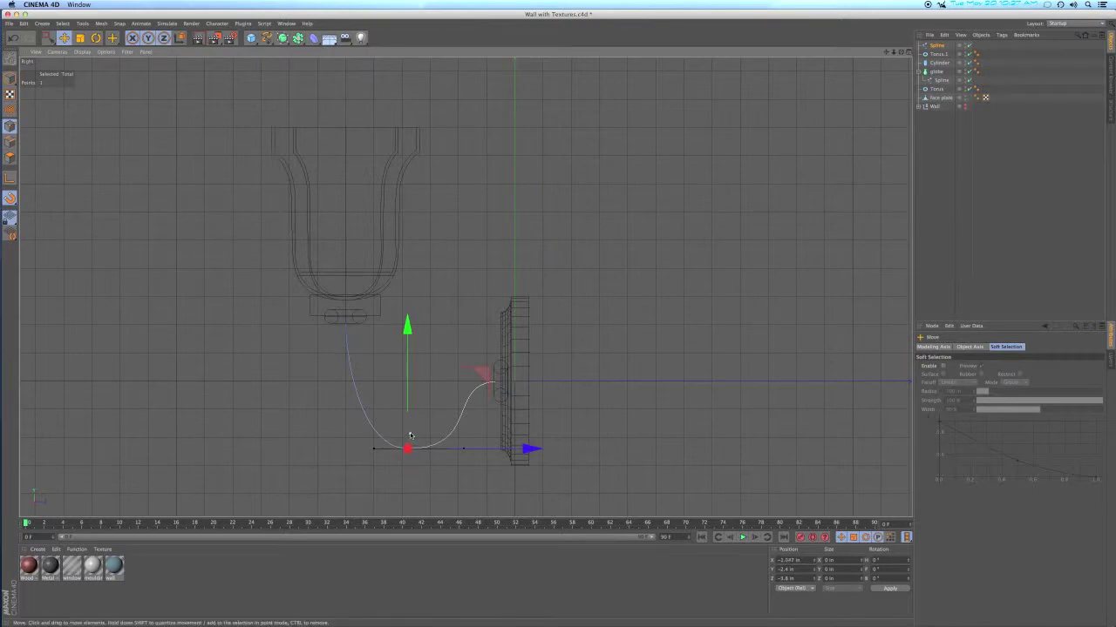
click(411, 436)
click(407, 448)
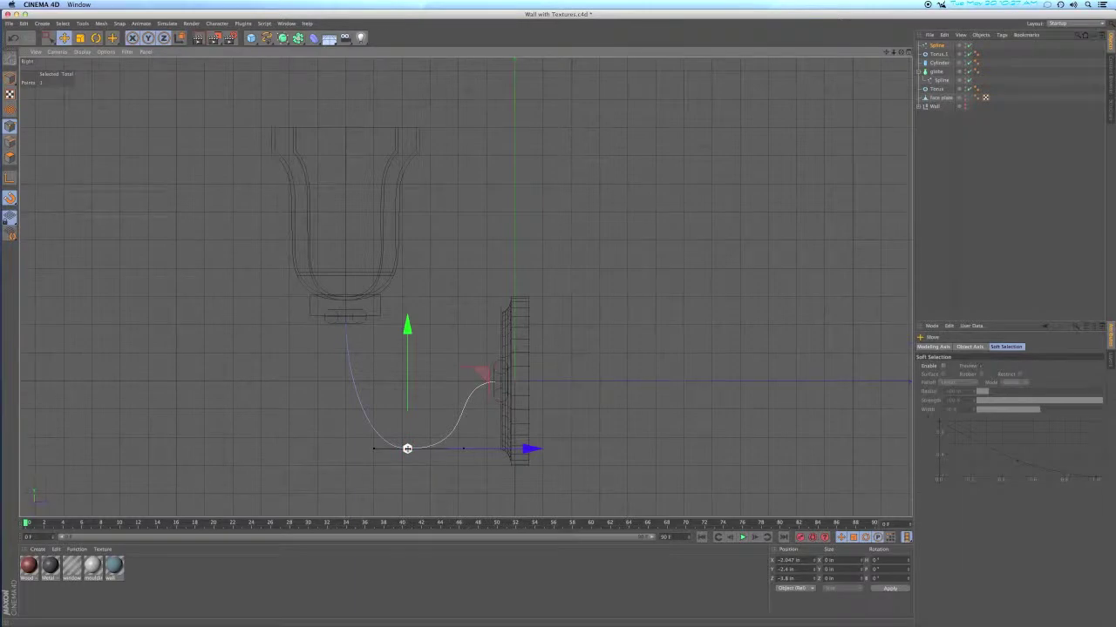
scroll(407, 449, up, 3)
click(414, 479)
drag(407, 449, 380, 450)
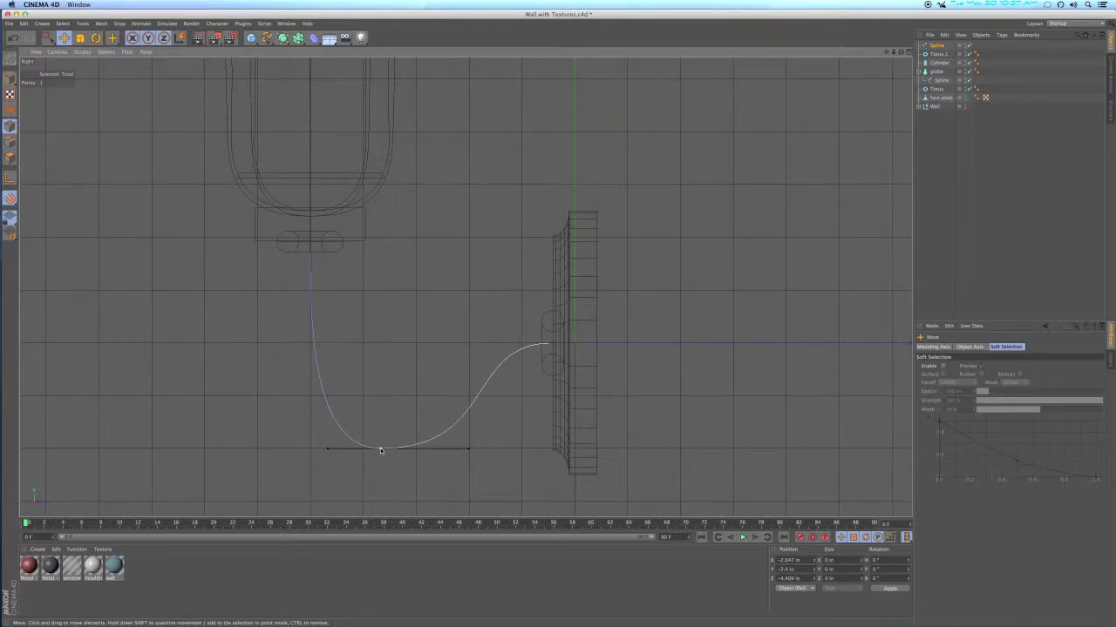
scroll(426, 369, down, 4)
alt+middle_drag(460, 338, 467, 361)
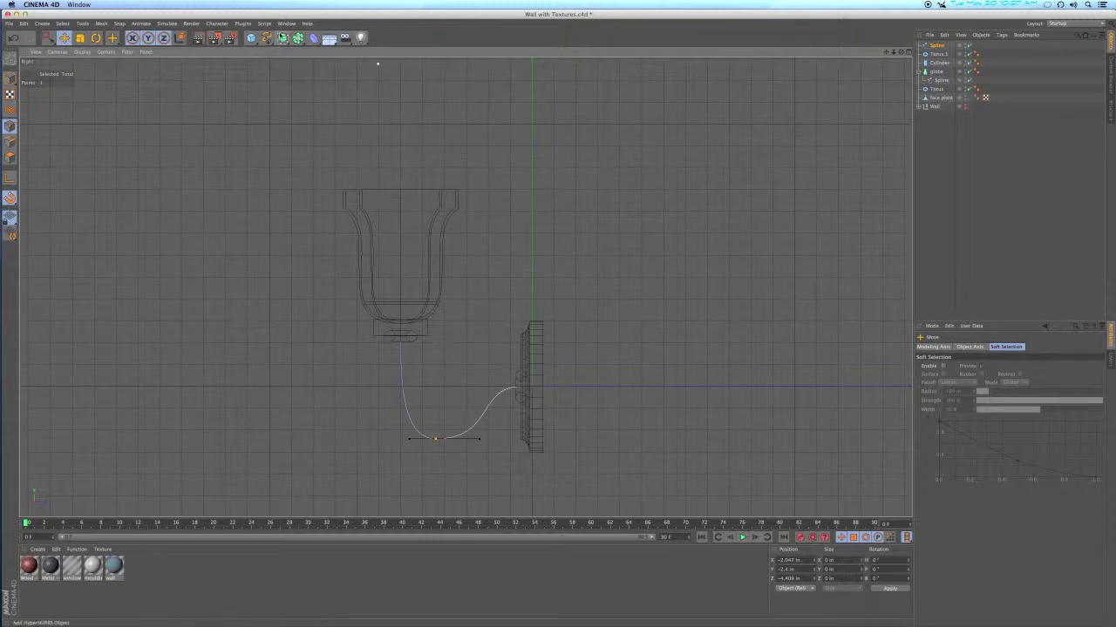
Add a Circle spline in the XY plane with a 0.25 in radius
click(266, 38)
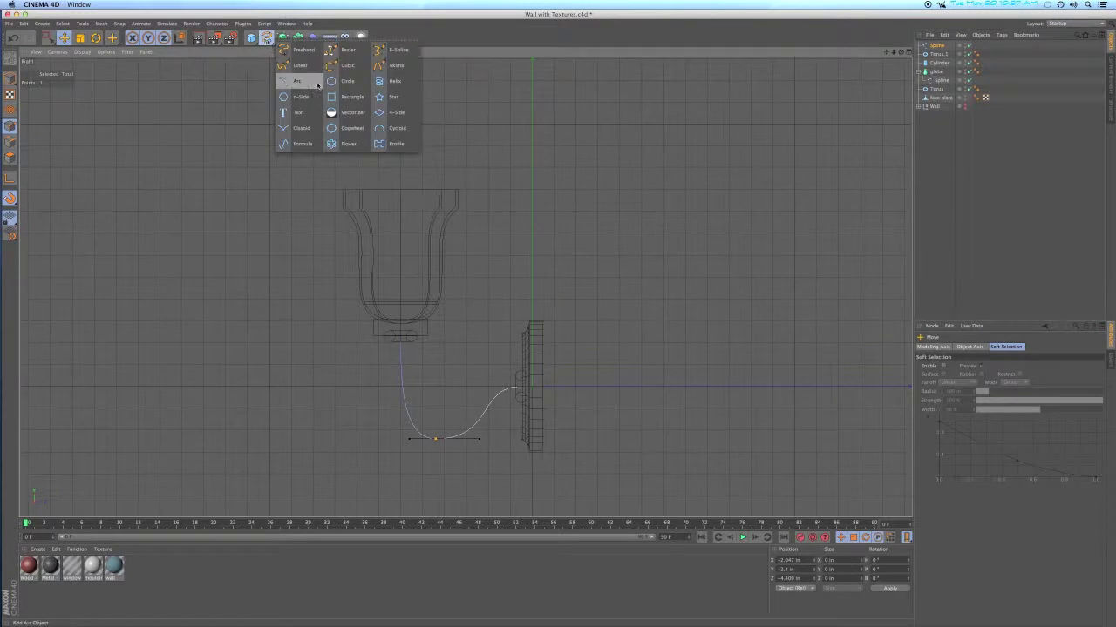
click(348, 81)
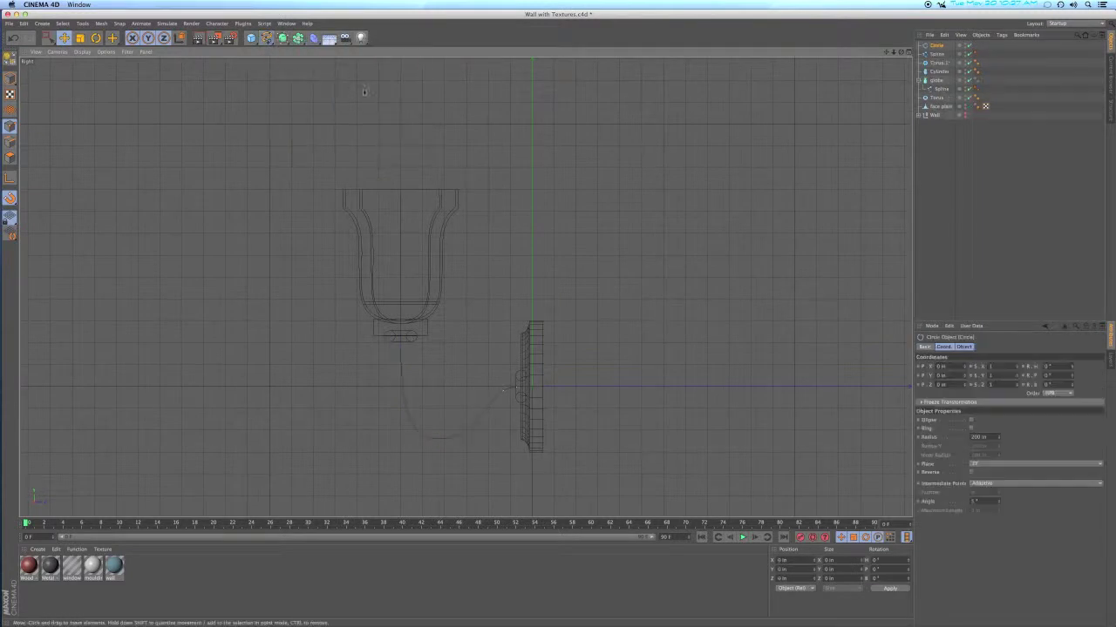
click(906, 51)
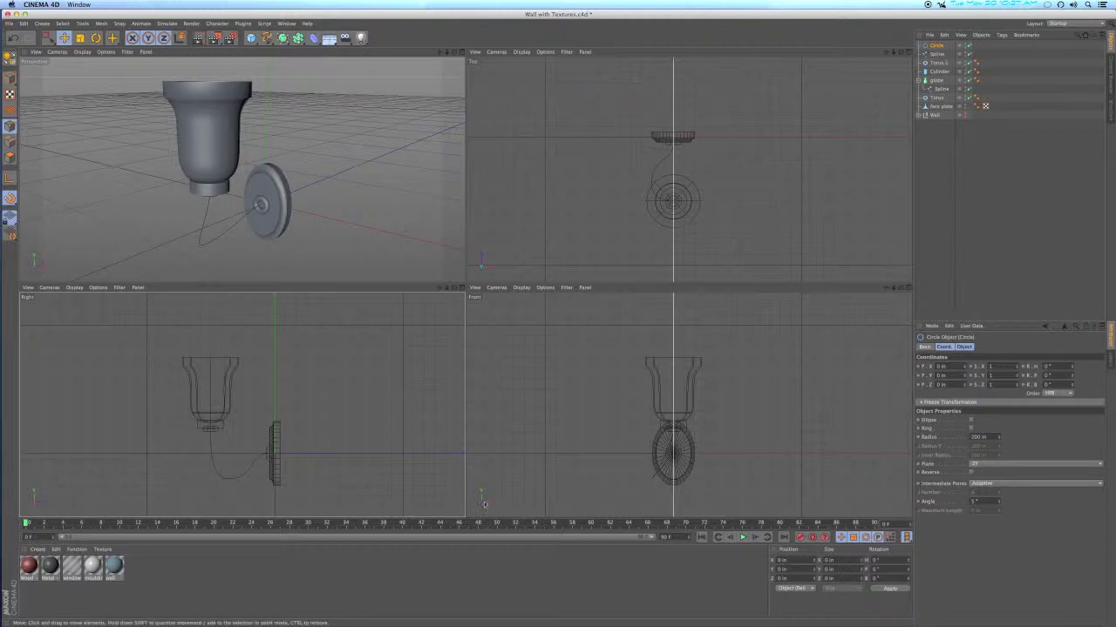
click(986, 465)
click(987, 473)
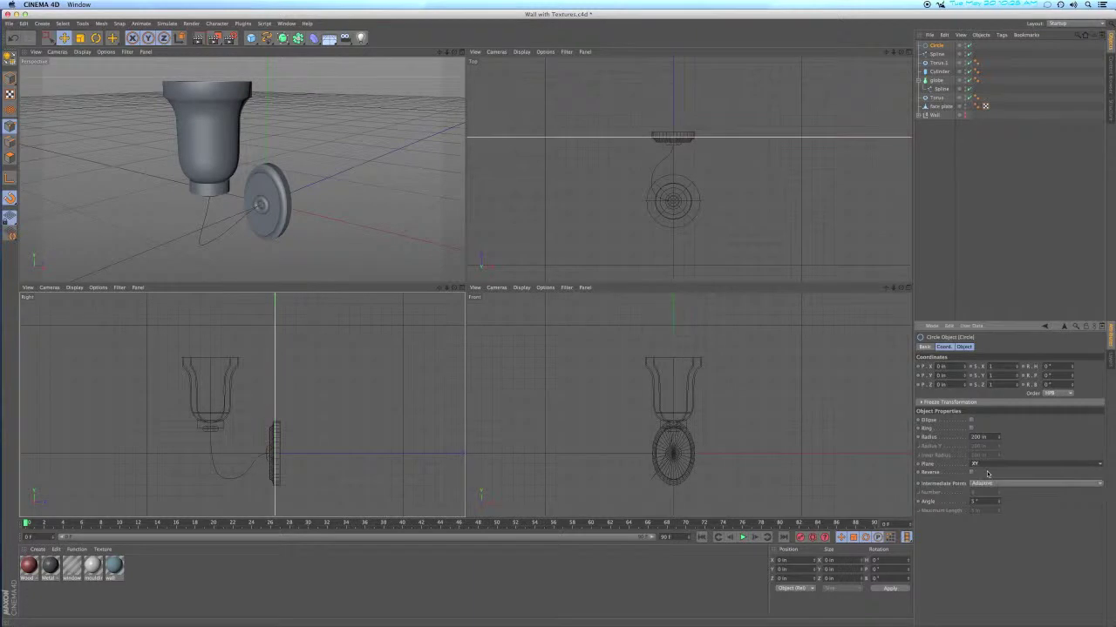
double_click(978, 437)
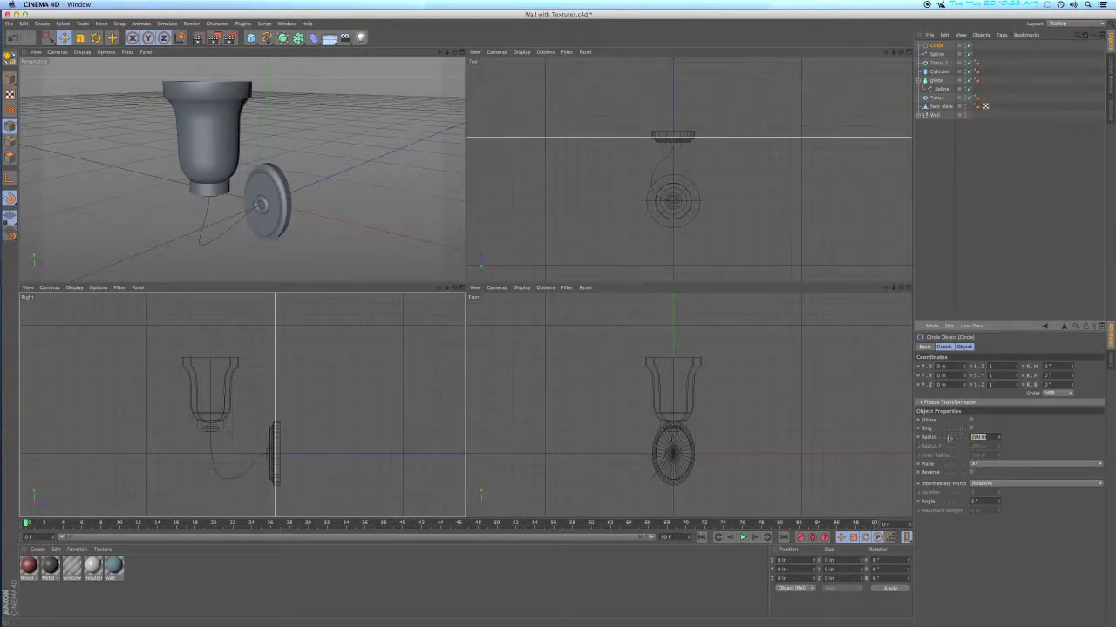
text(0.25)
key(Return)
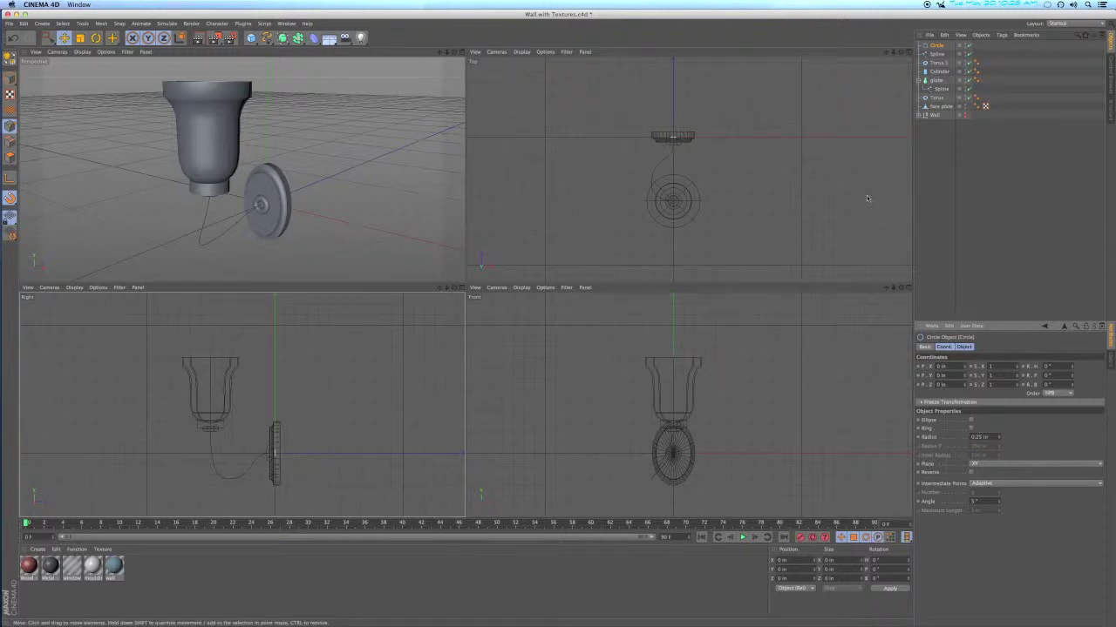
Snap the arm spline's end onto the top of the globe and add a Sweep NURBS
click(937, 54)
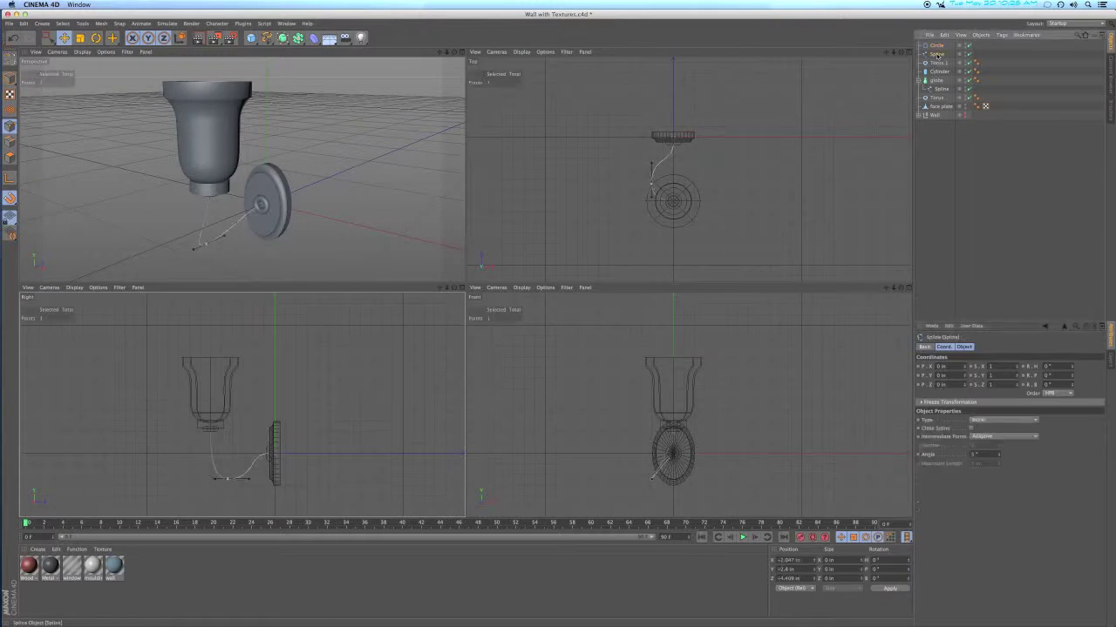
scroll(652, 186, up, 5)
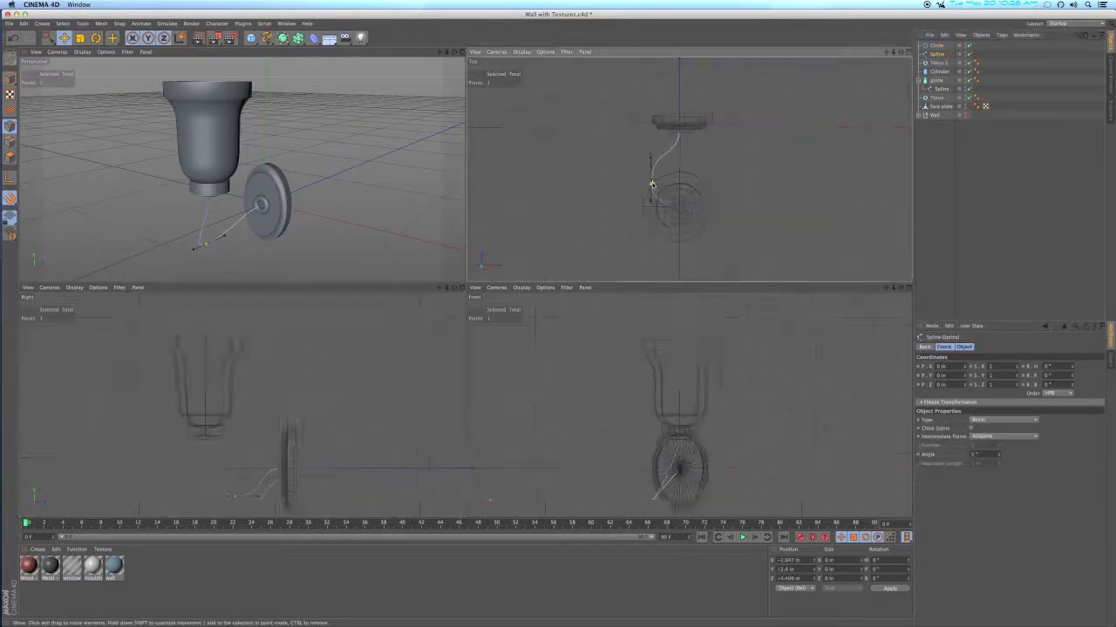
drag(650, 186, 691, 183)
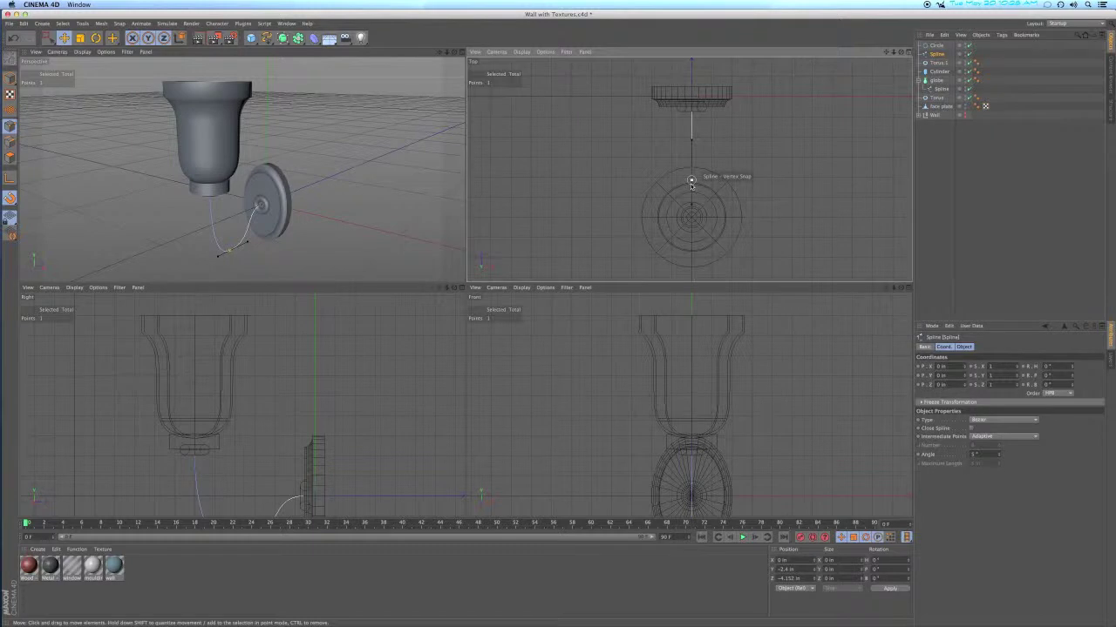
click(935, 45)
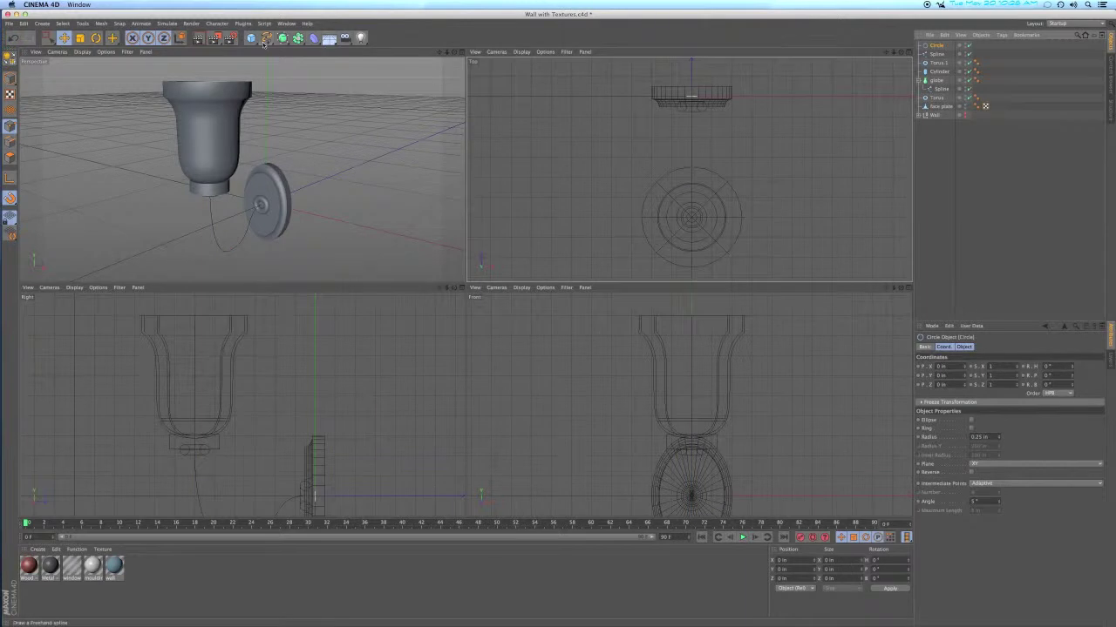
drag(283, 39, 337, 85)
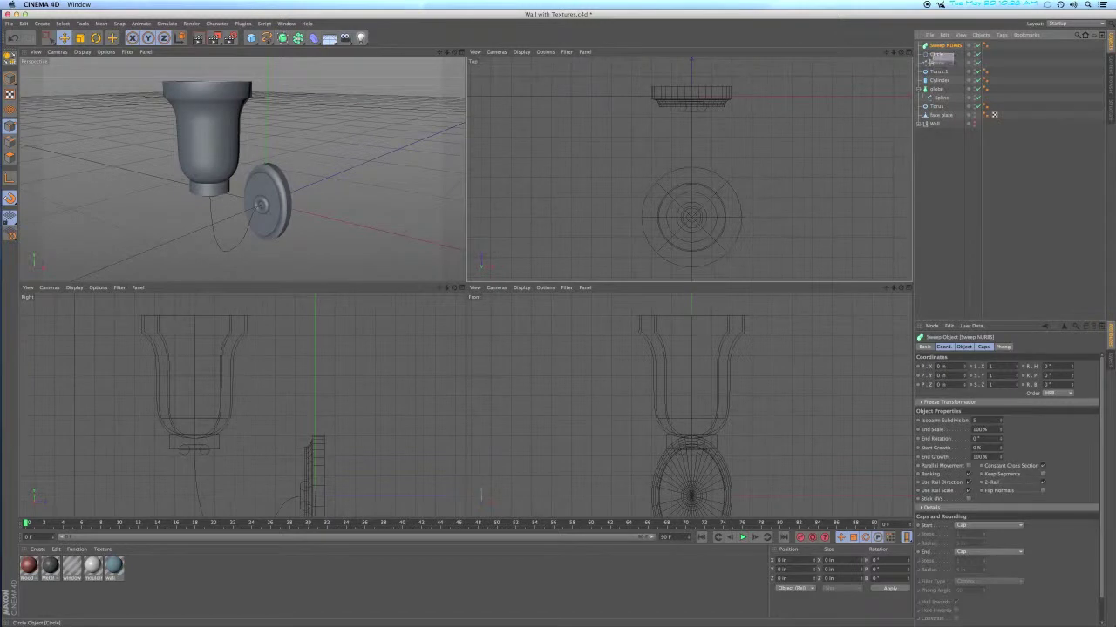
Place the circle and spline inside the Sweep NURBS and rename it 'arm'
click(934, 54)
shift+click(934, 62)
drag(926, 57, 934, 47)
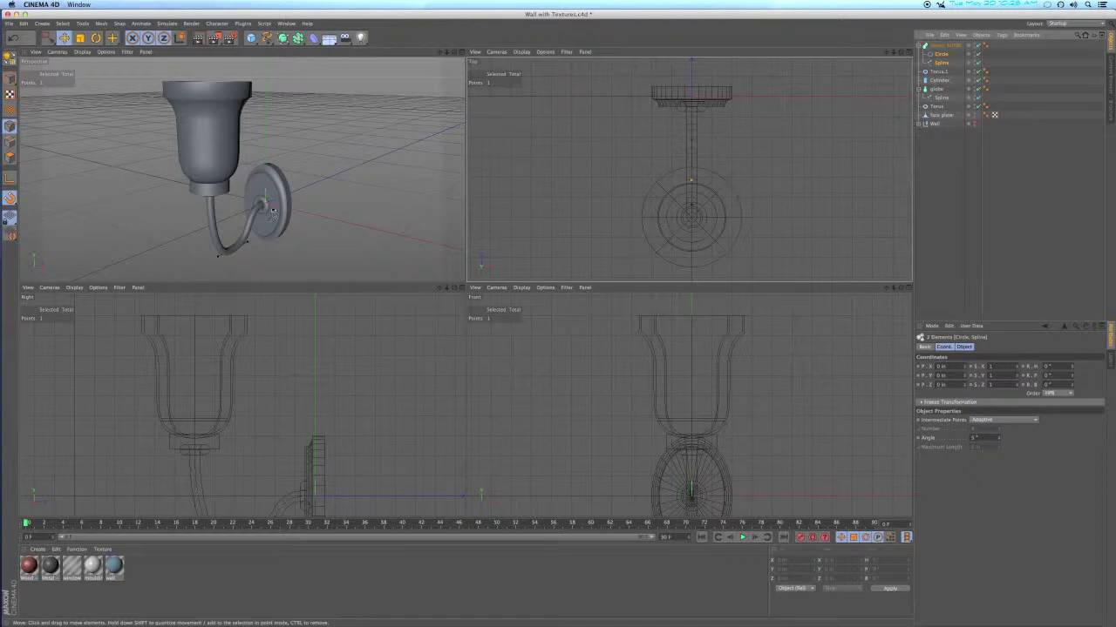
key(h)
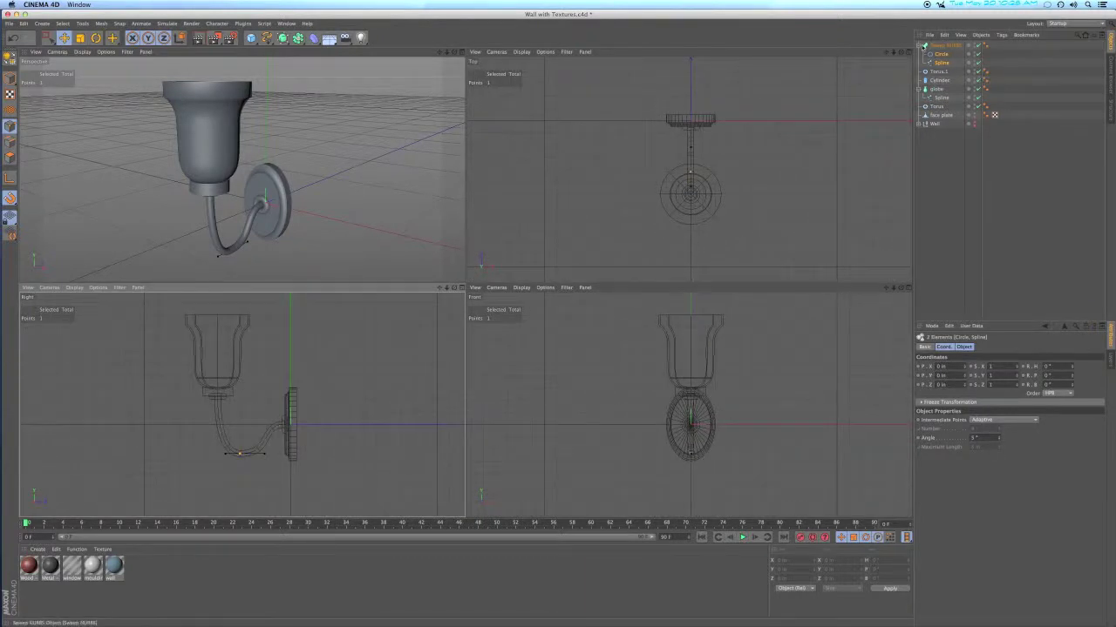
click(919, 46)
click(946, 45)
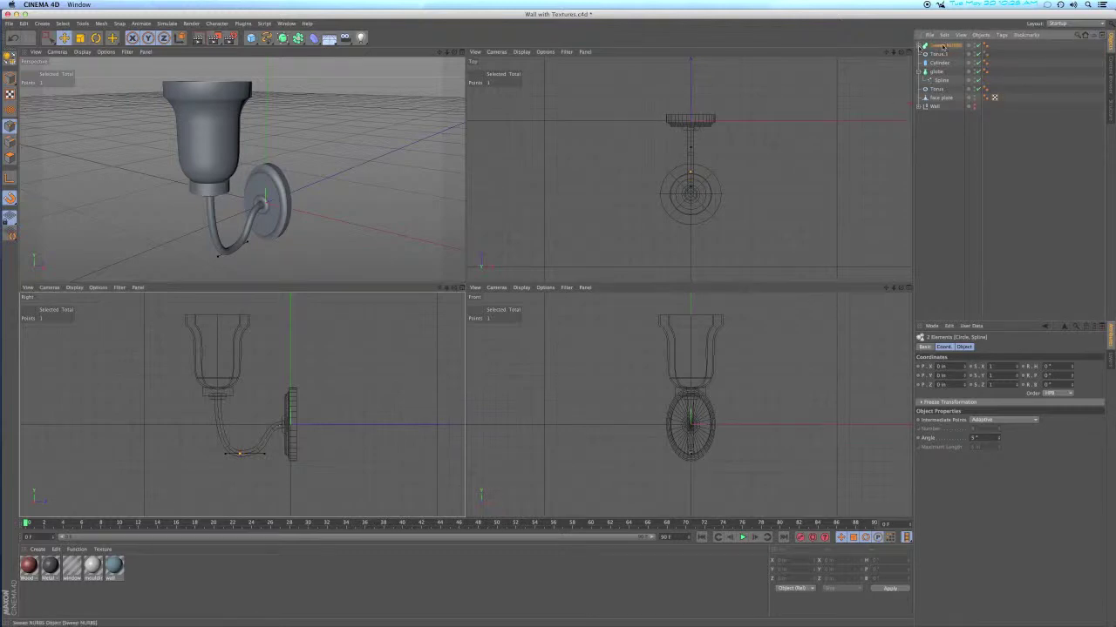
key(BackSpace)
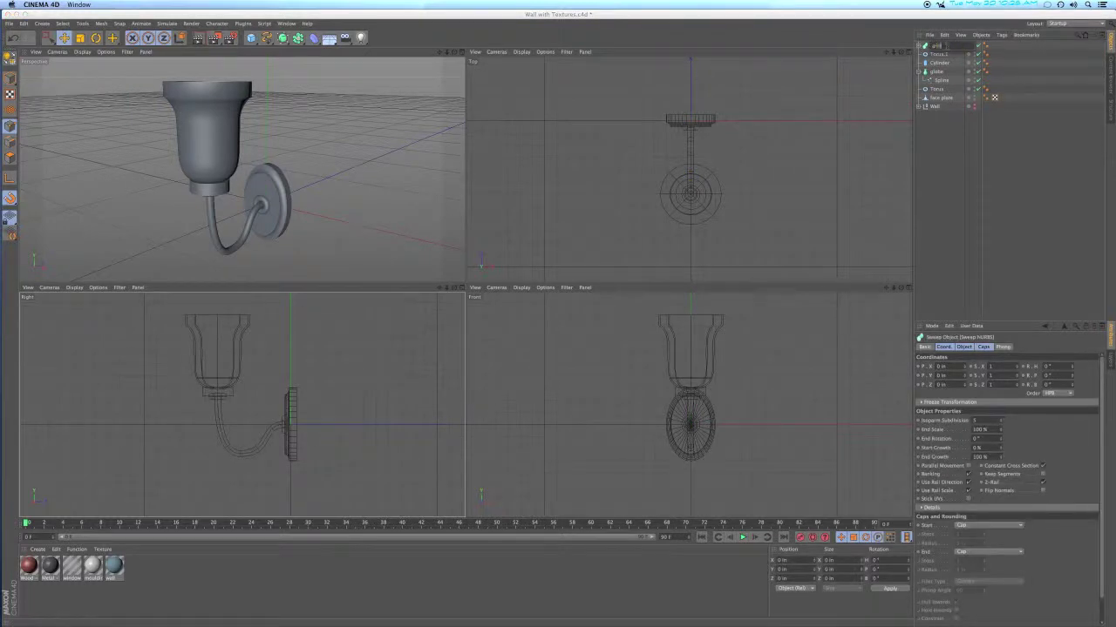
text(arm)
key(Return)
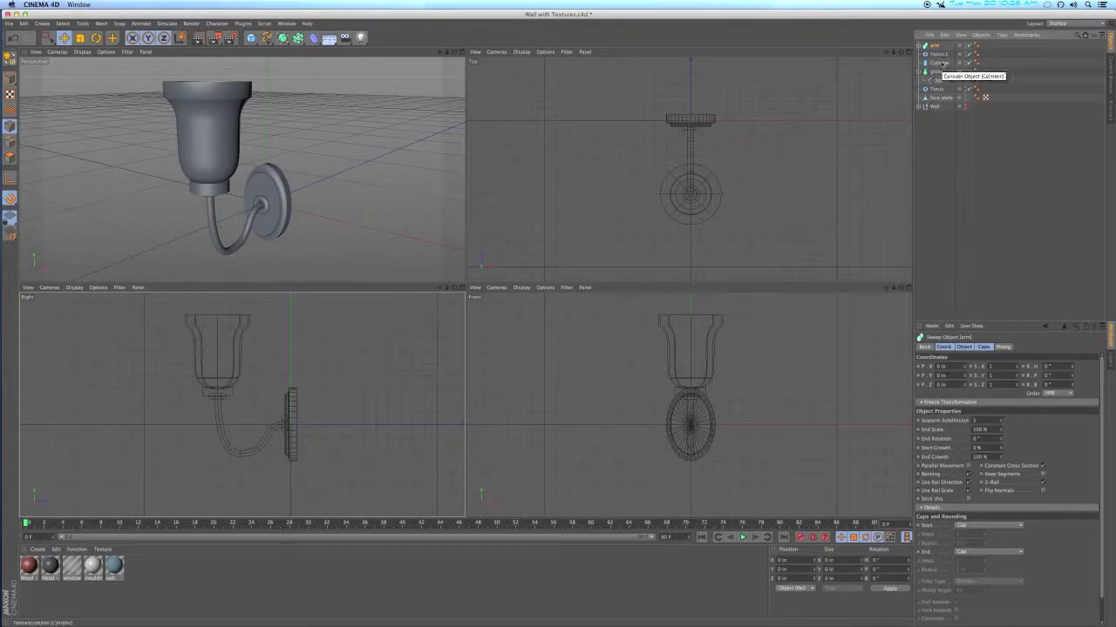
Add a Null named 'wall sconce' and parent the six sconce parts, arm through face plate, to it
click(919, 71)
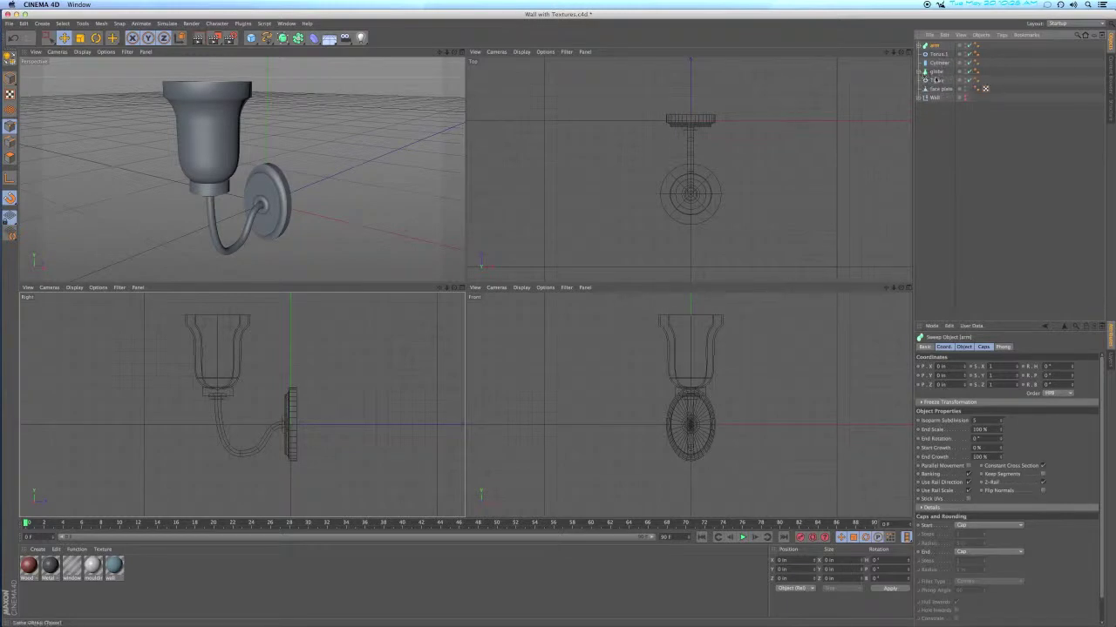
click(251, 38)
click(272, 49)
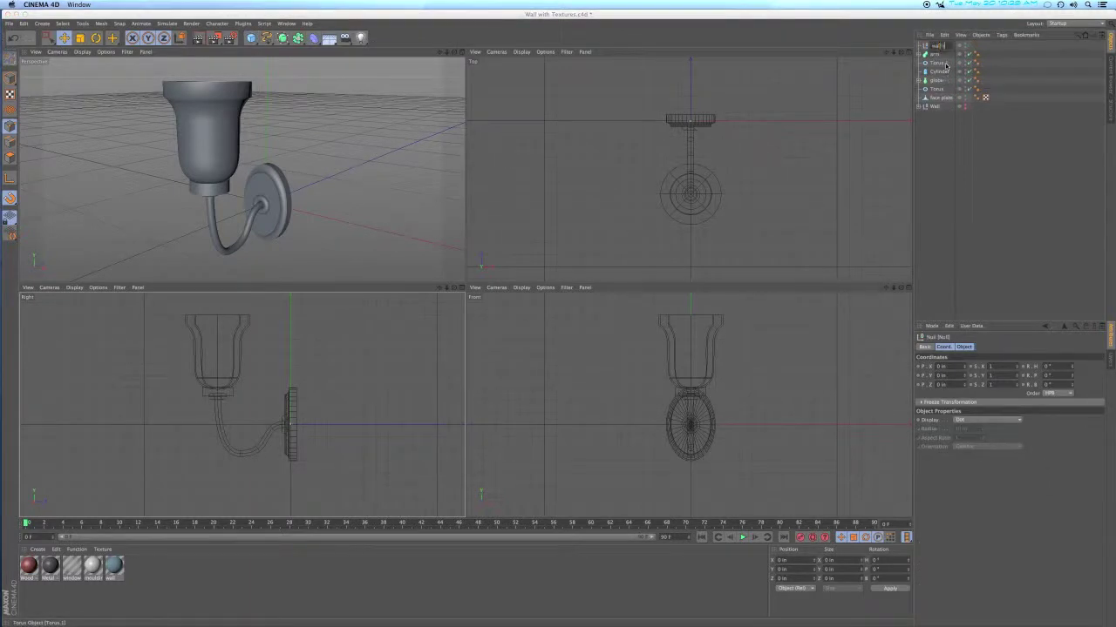
key(Return)
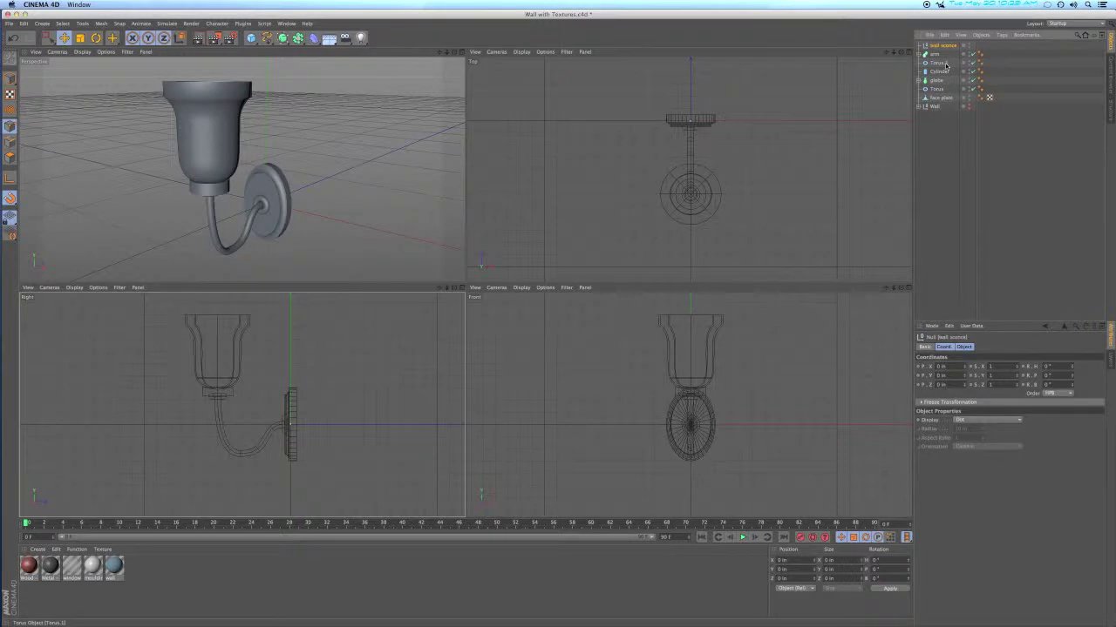
click(934, 54)
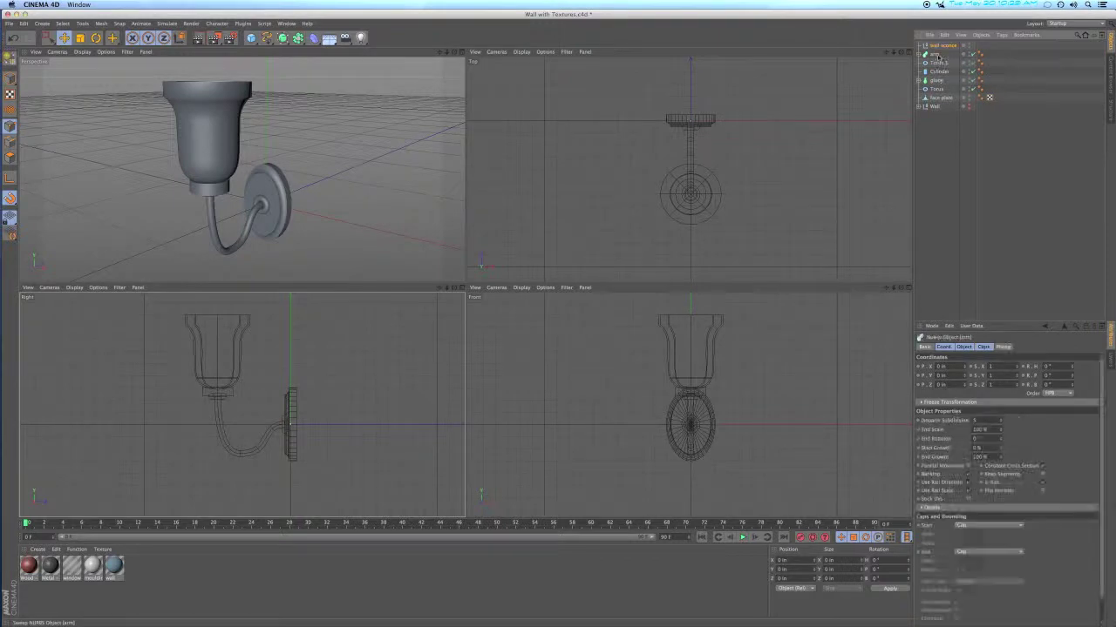
shift+click(939, 98)
drag(934, 58, 941, 45)
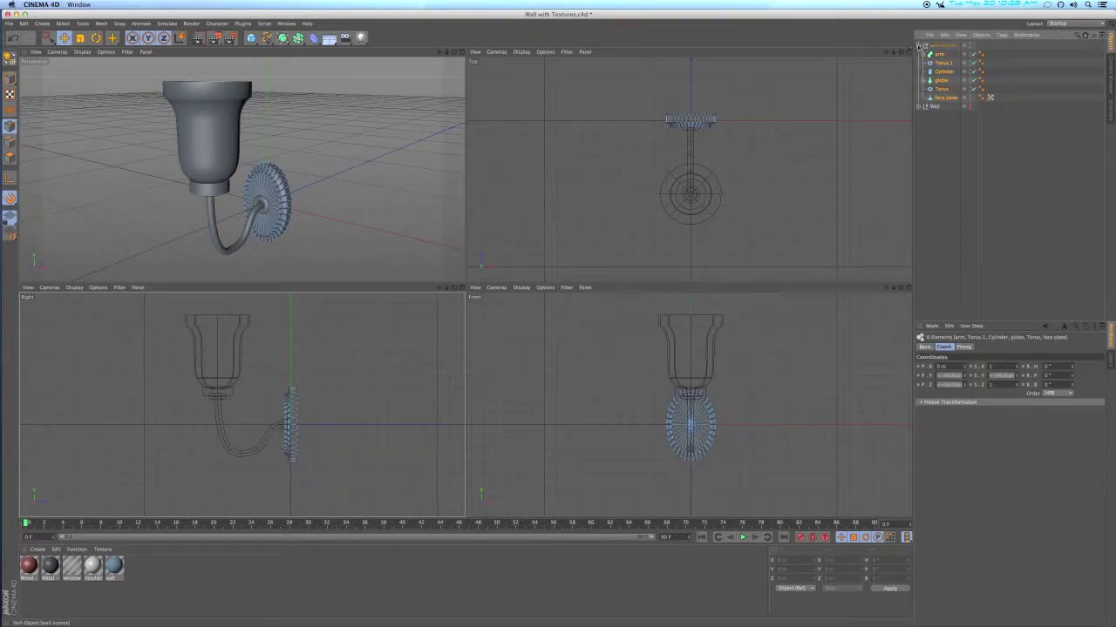
click(920, 45)
Create a new globe material with transparency enabled at 80% brightness
click(920, 45)
double_click(144, 580)
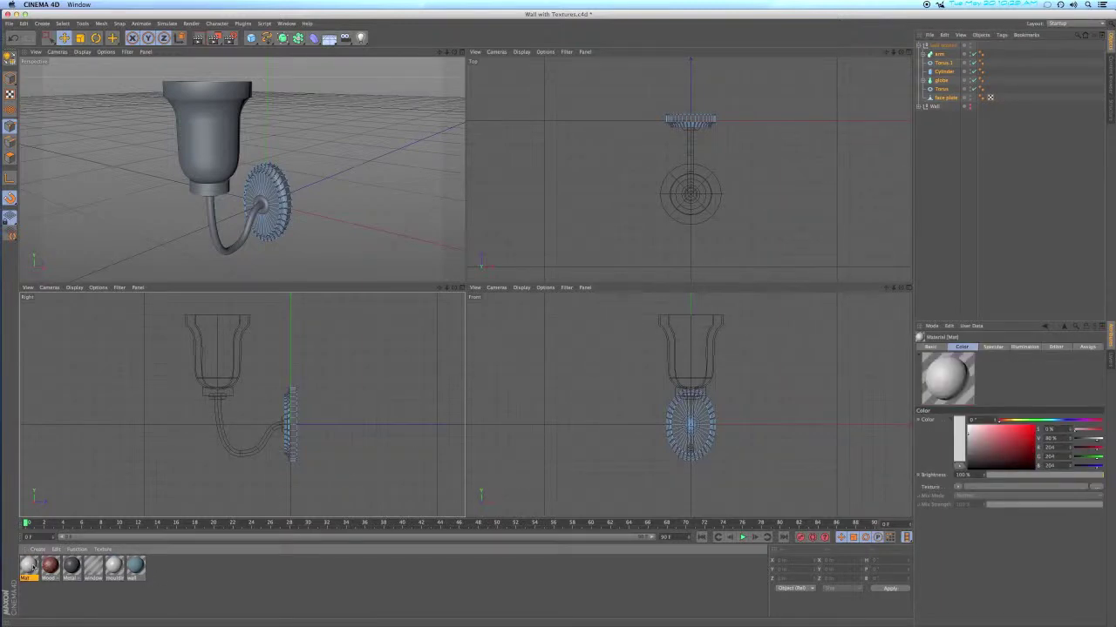
double_click(29, 566)
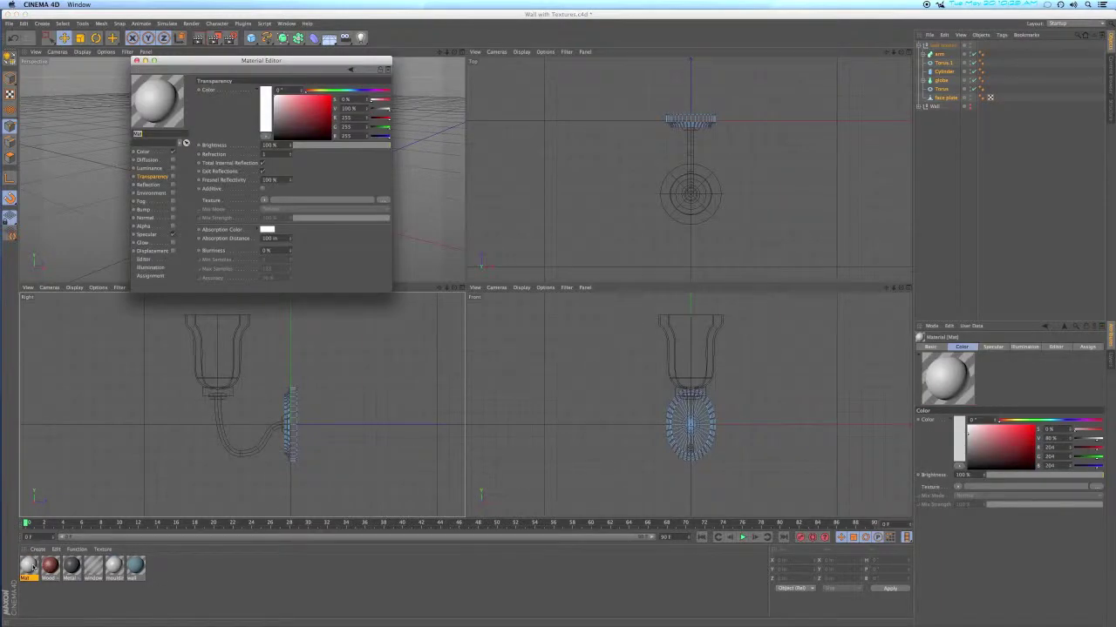
text(globe)
click(172, 177)
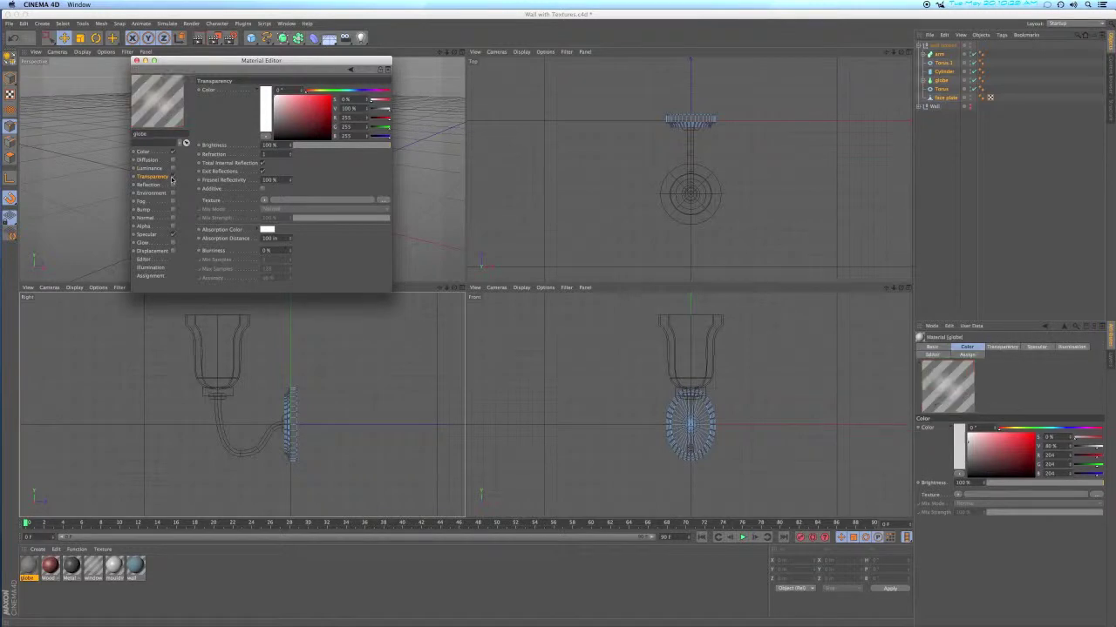
double_click(268, 145)
text(80)
key(Return)
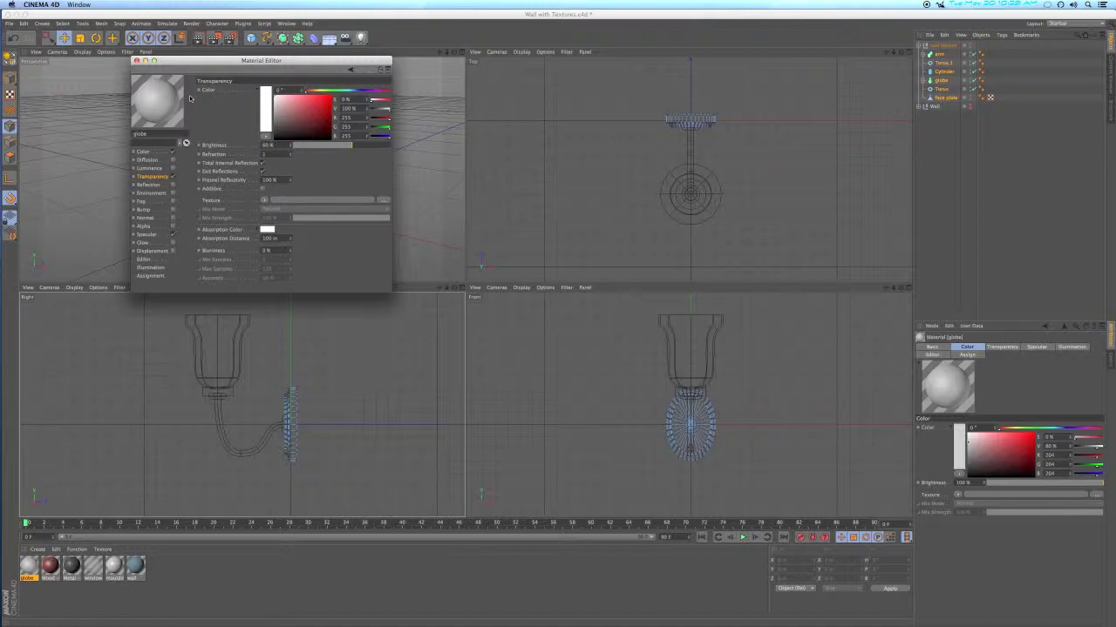
Apply the globe material to the sconce's globe object and return to Model mode
click(145, 61)
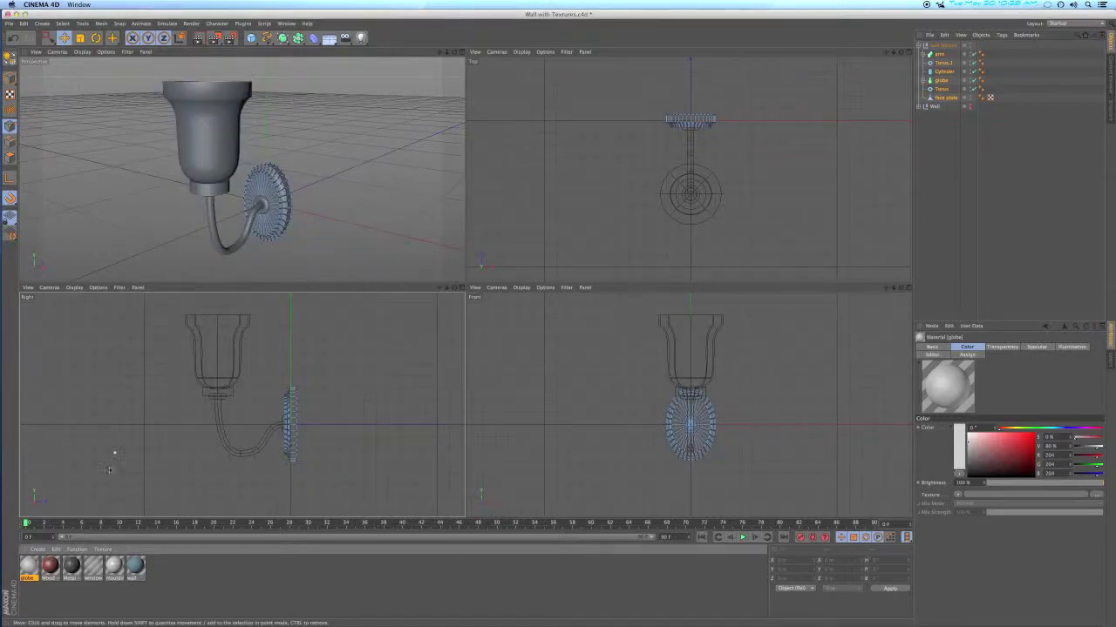
mouse_move(32, 568)
mouse_down()
mouse_move(390, 427)
mouse_move(722, 244)
mouse_move(948, 82)
mouse_up()
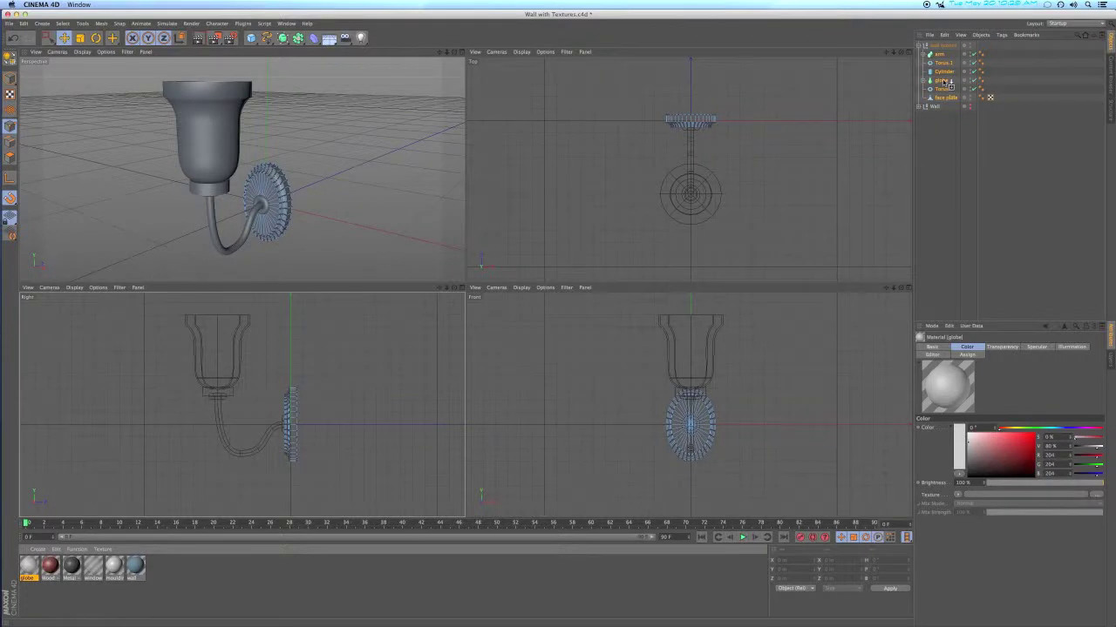
click(939, 146)
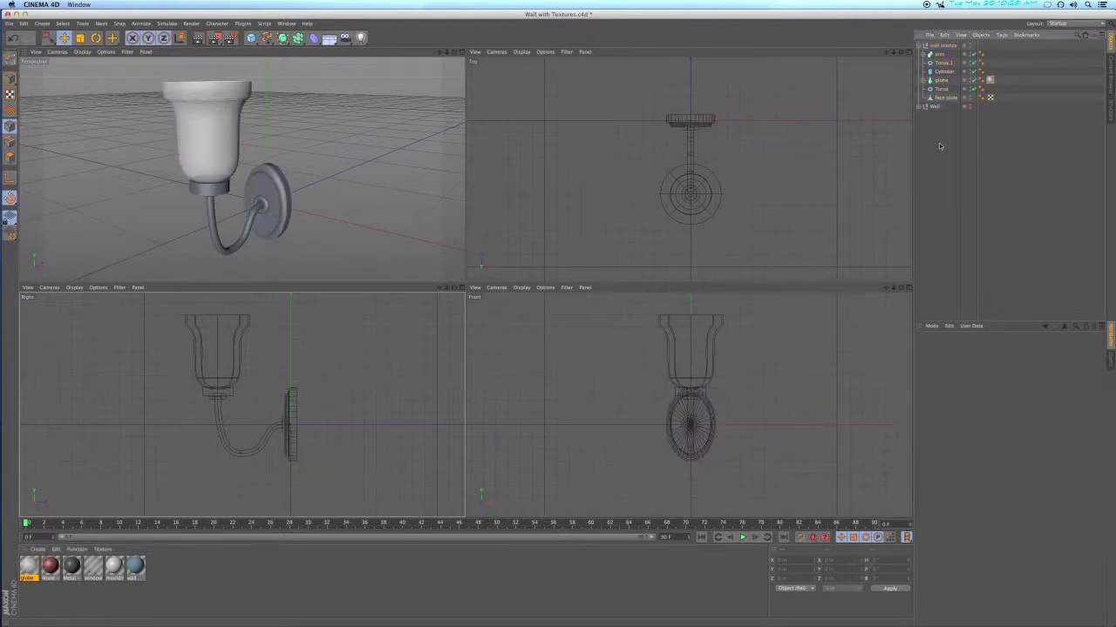
click(10, 79)
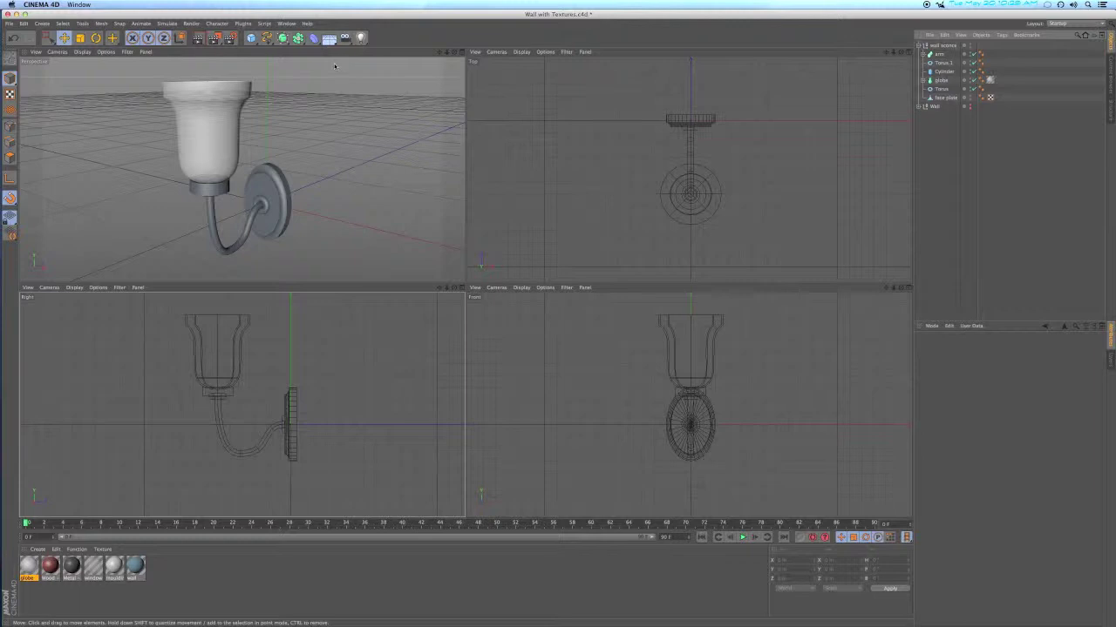
Apply the Metal - Gold Antique preset from the Content Browser to the wall sconce and test-render it
click(287, 24)
click(296, 69)
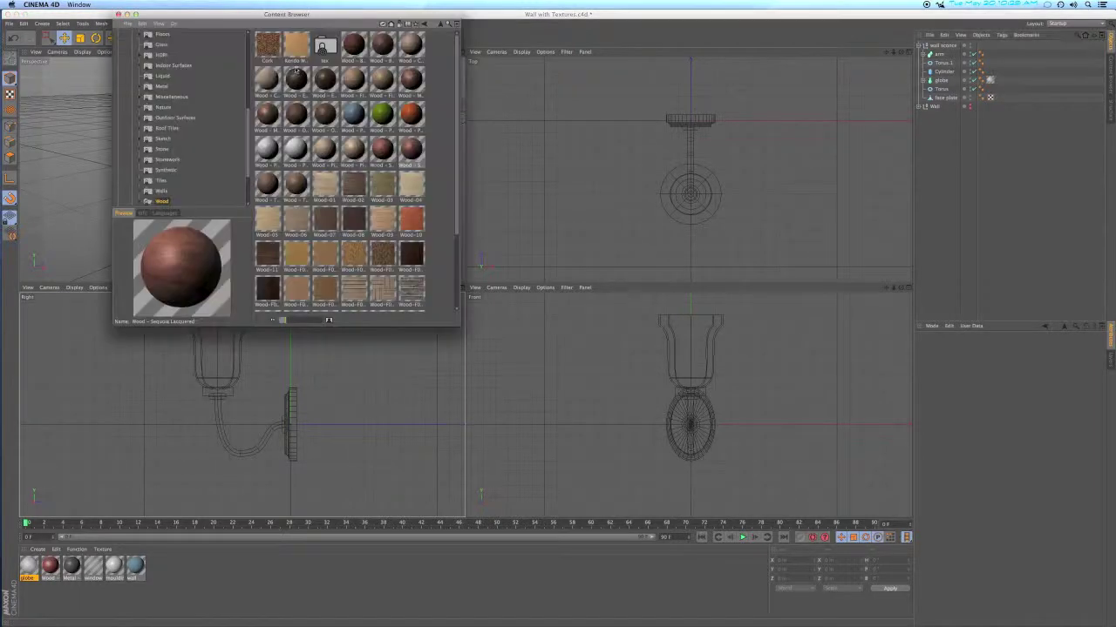
click(163, 87)
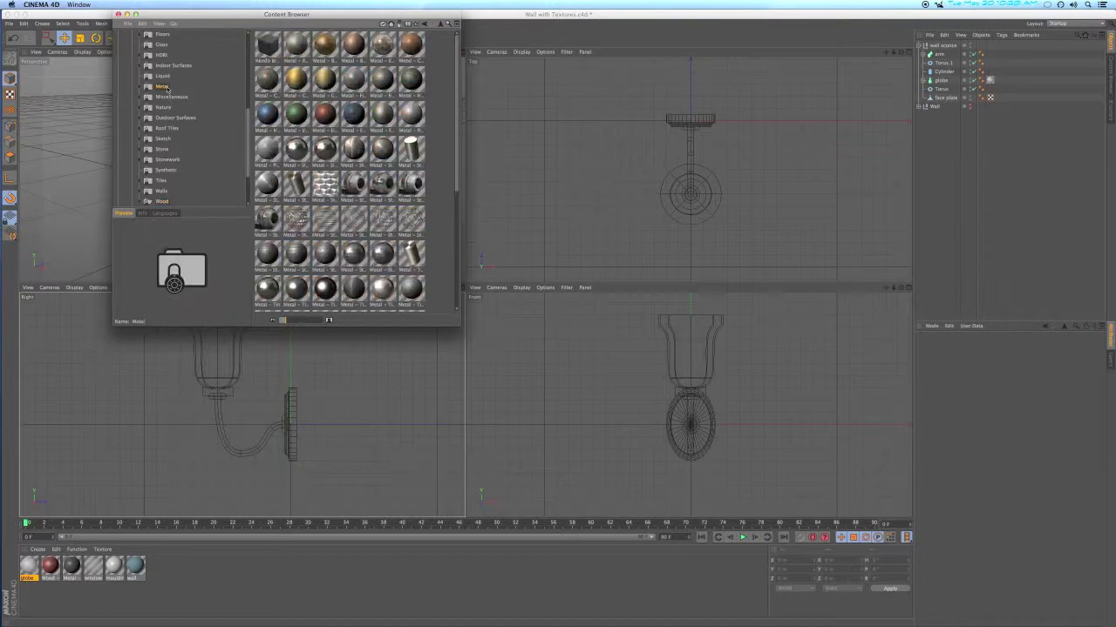
click(325, 83)
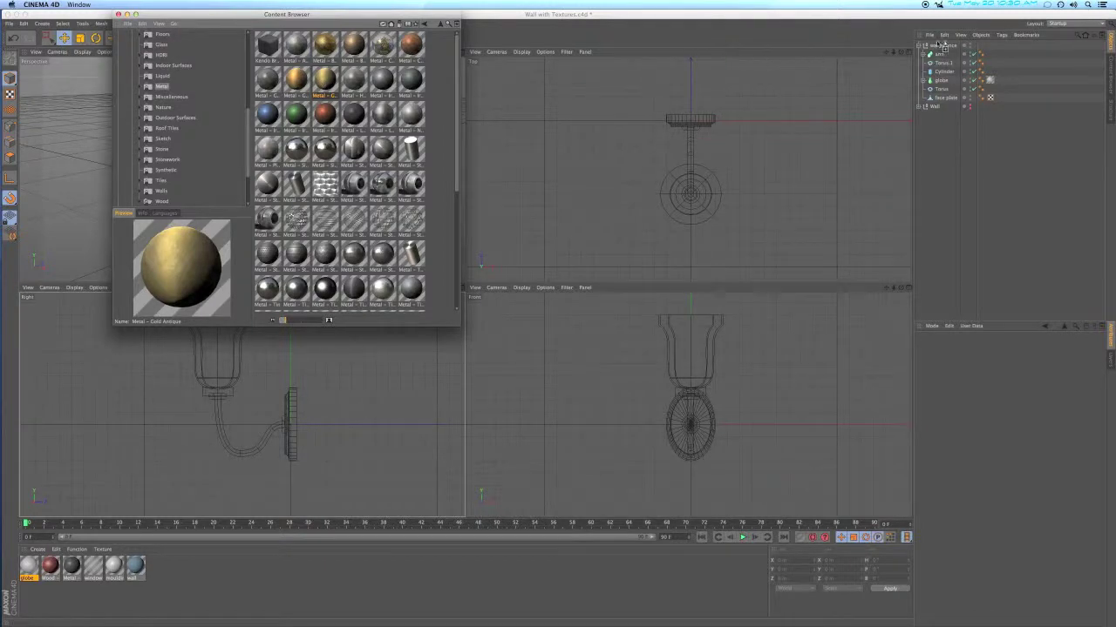
drag(945, 48, 946, 48)
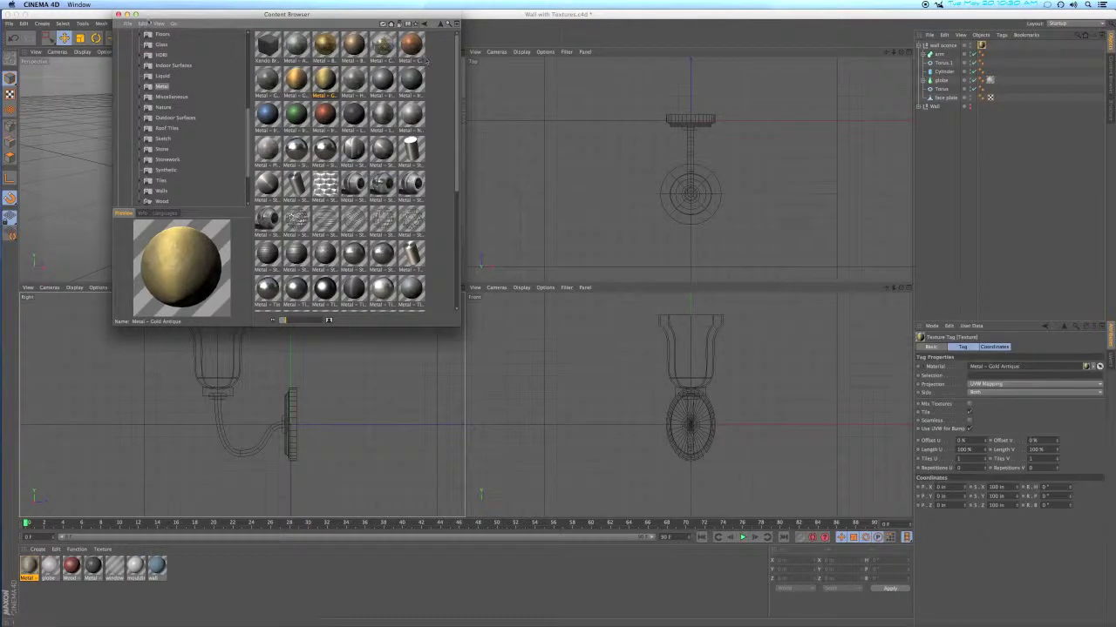
click(120, 15)
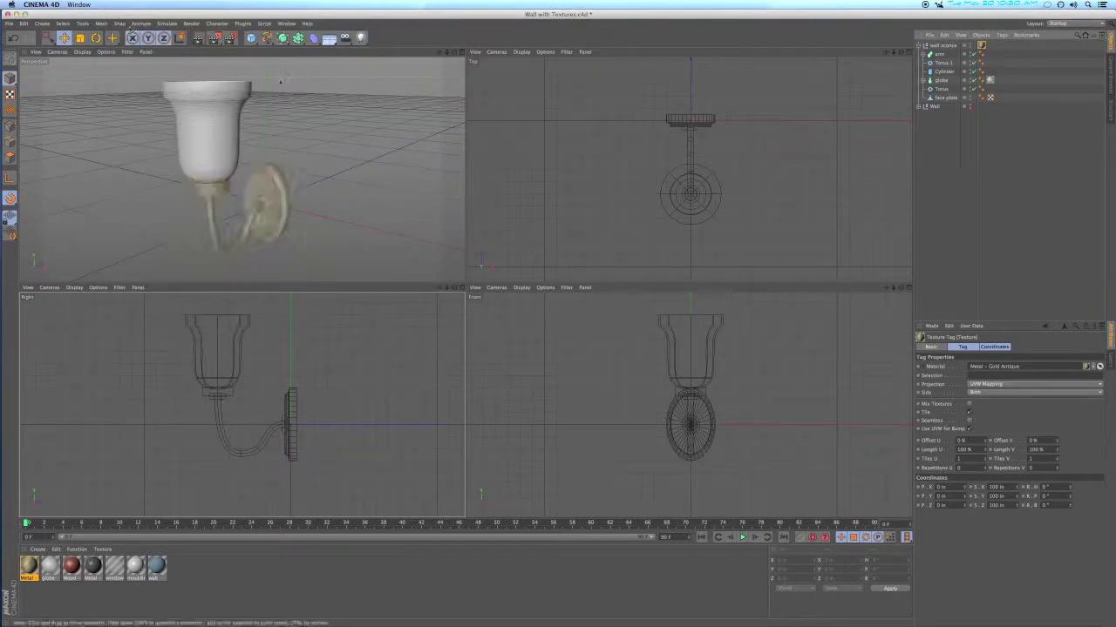
click(201, 40)
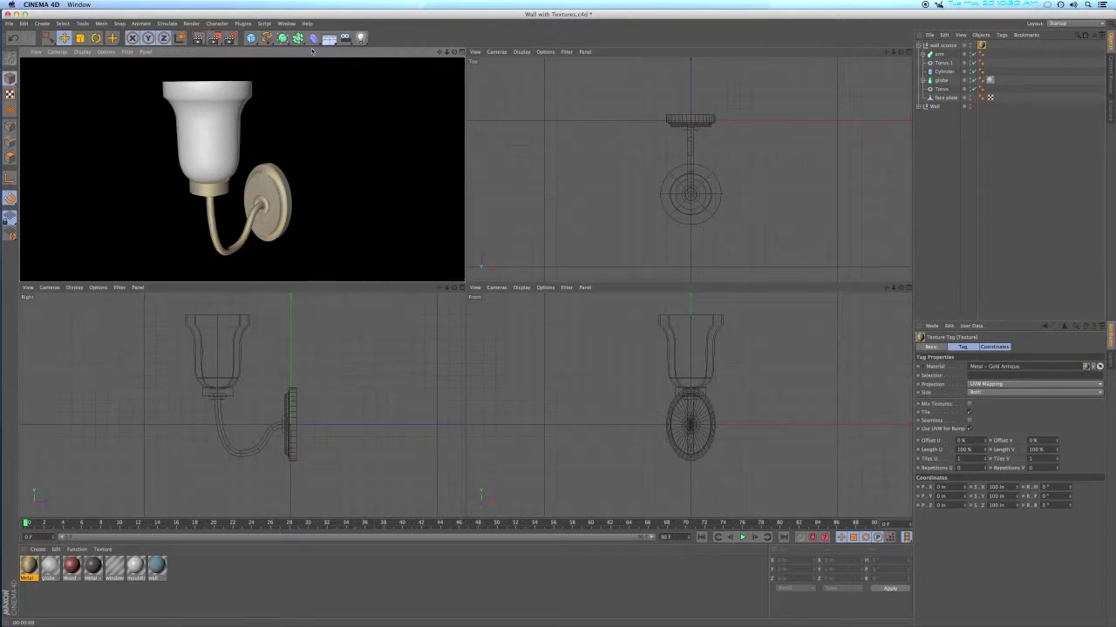
click(706, 61)
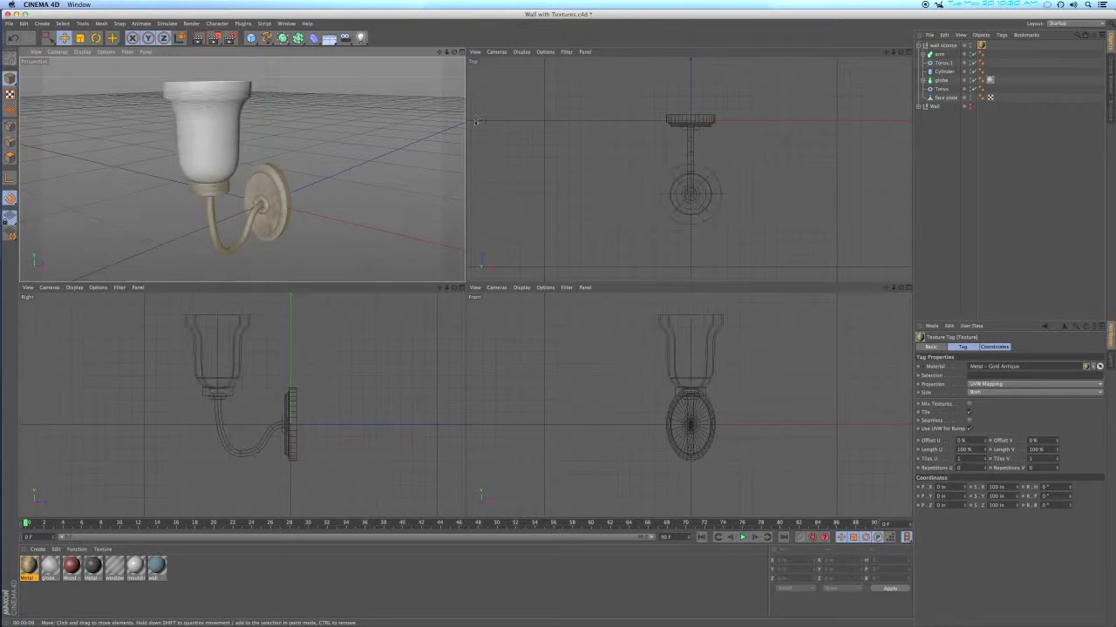
Add a light, display lights in the viewports, and move it up inside the globe shade
click(362, 38)
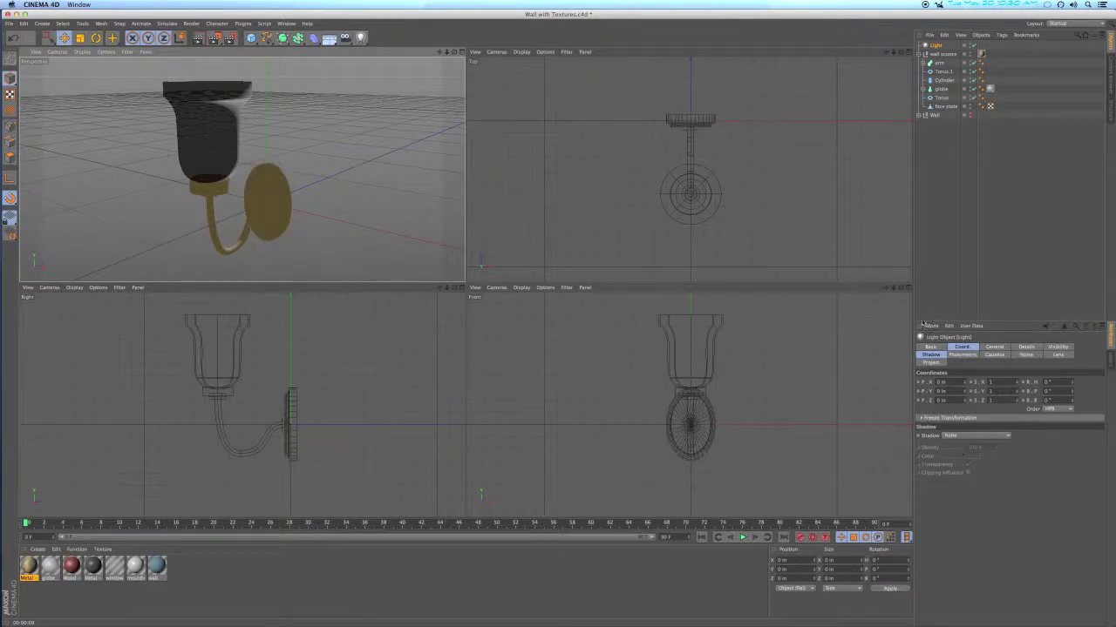
click(965, 403)
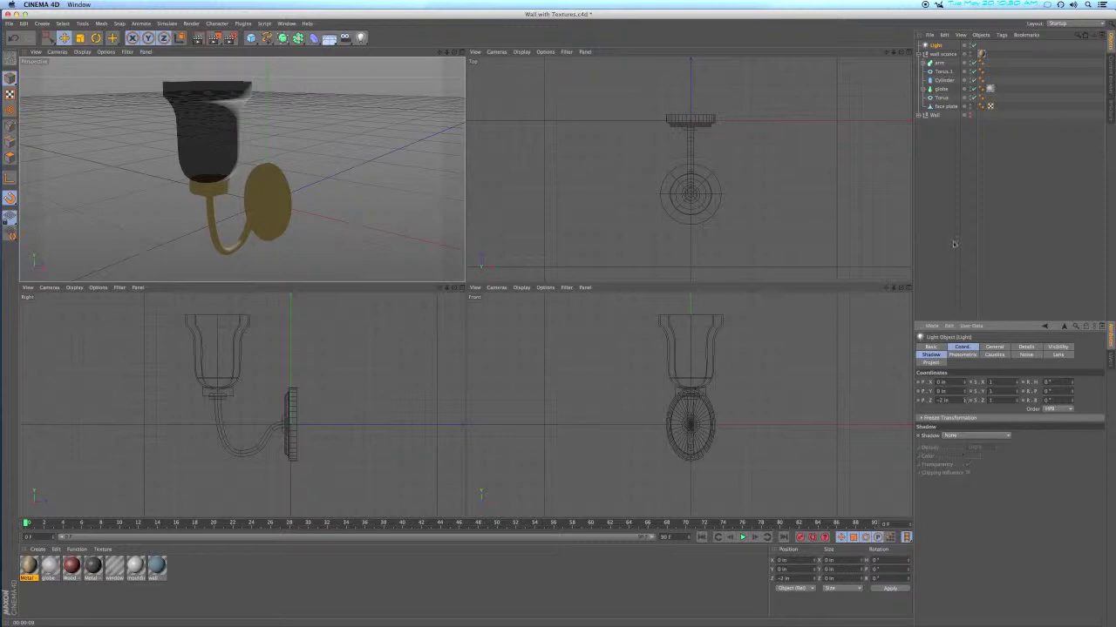
click(566, 52)
click(565, 52)
click(590, 154)
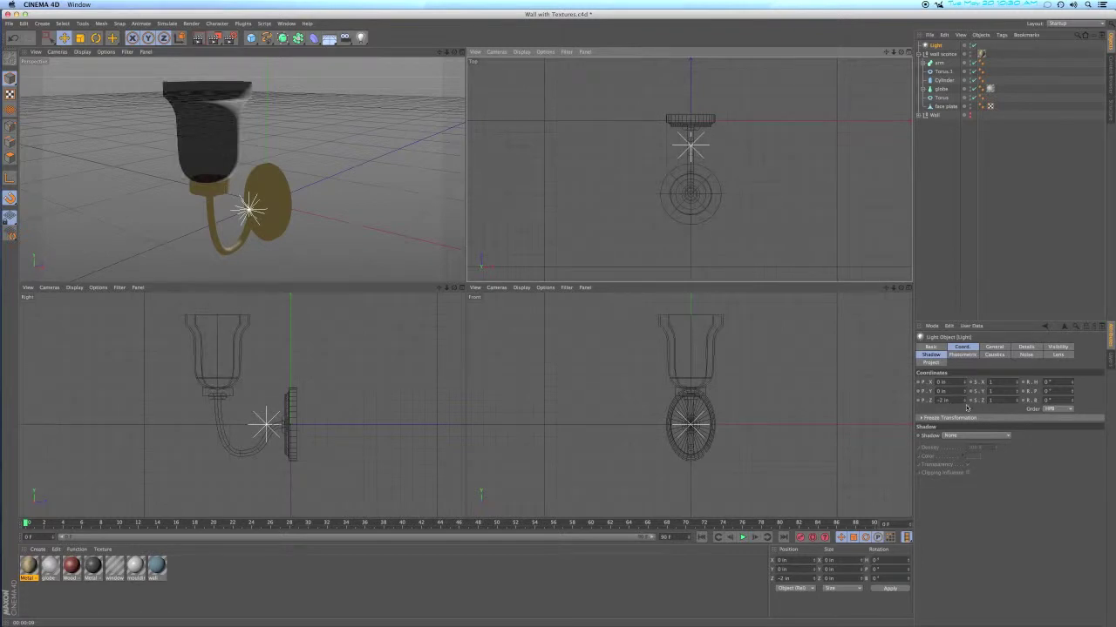
drag(964, 403, 966, 406)
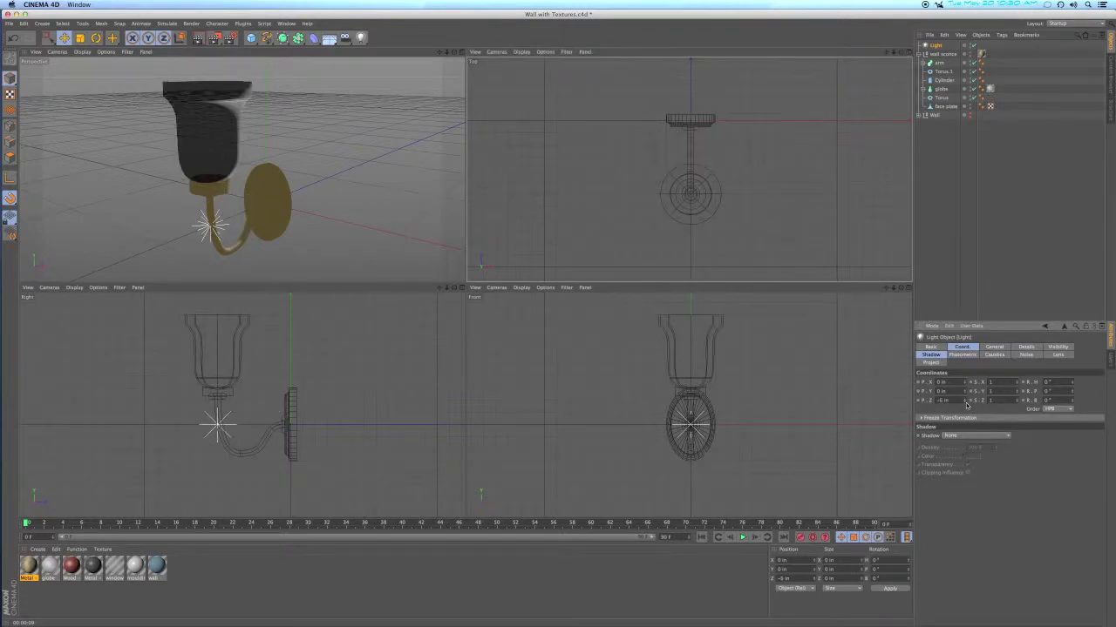
drag(964, 392, 964, 393)
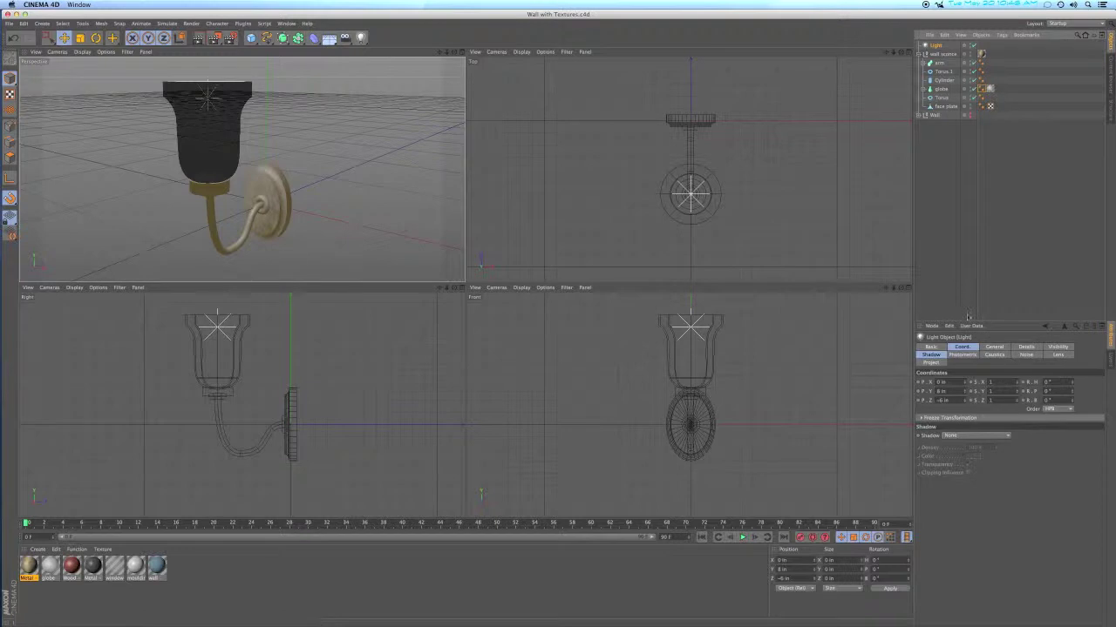
Give the light a Linear falloff with a 48 in radius
click(1025, 348)
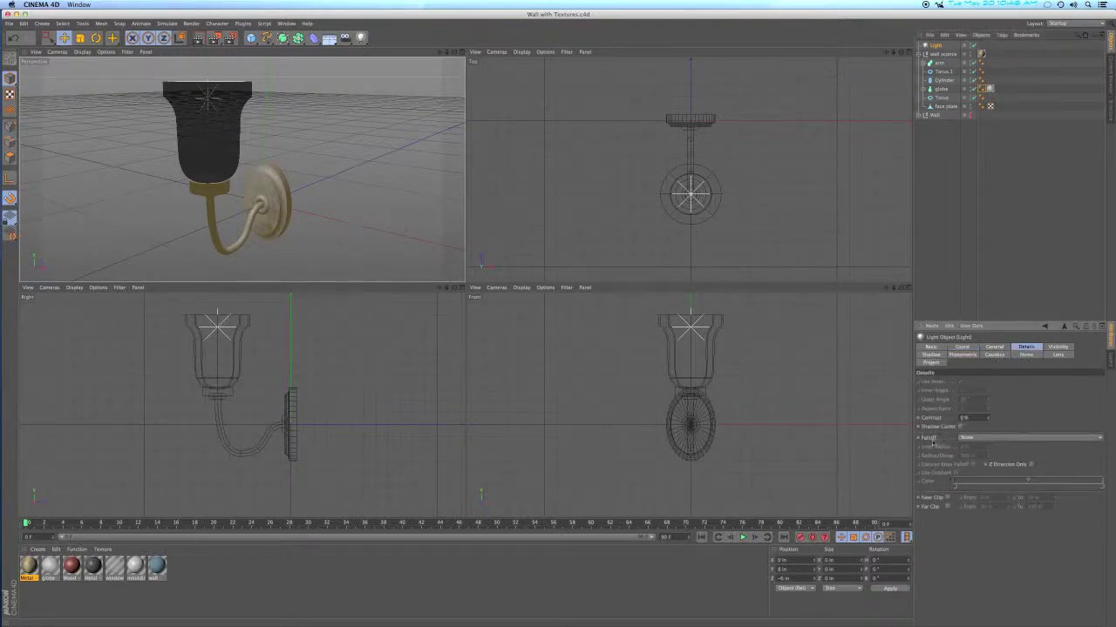
click(987, 440)
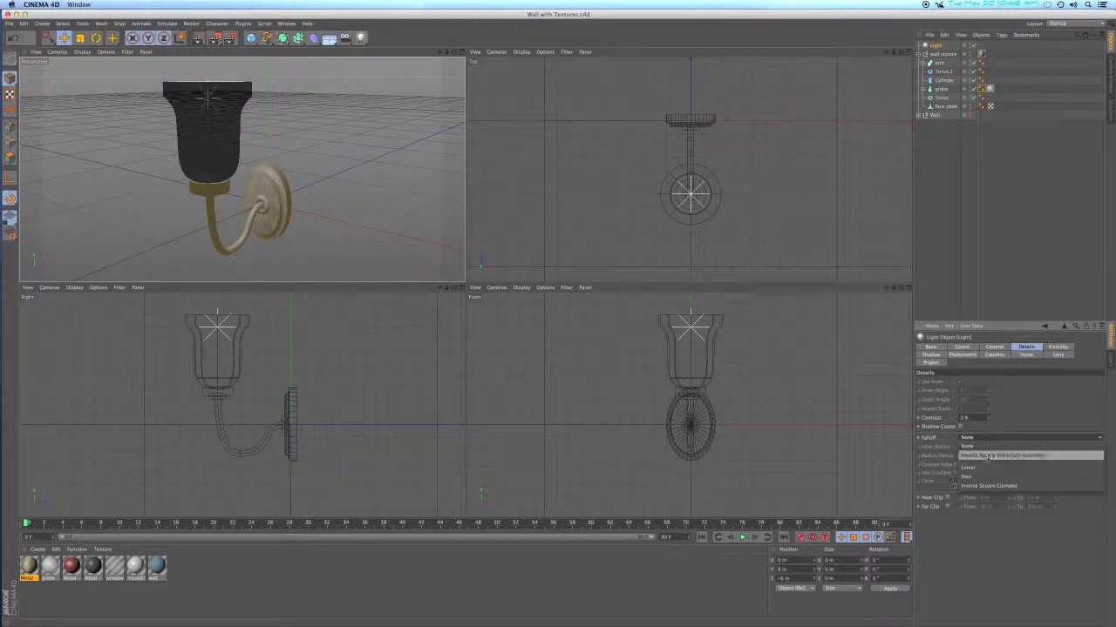
click(983, 470)
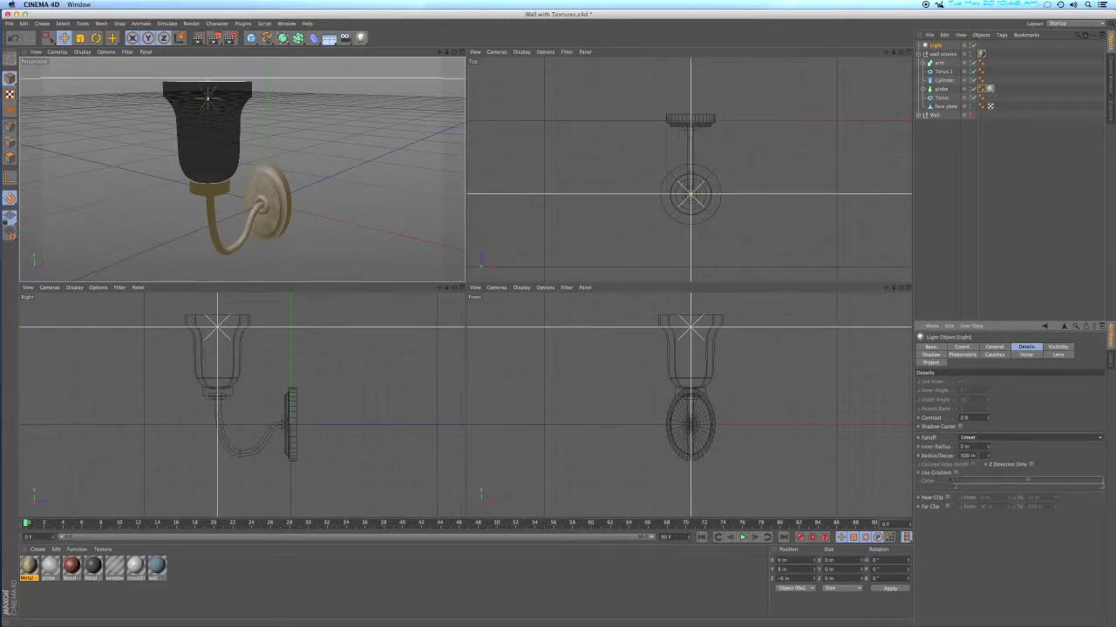
click(966, 456)
text(48)
key(Return)
scroll(702, 177, down, 5)
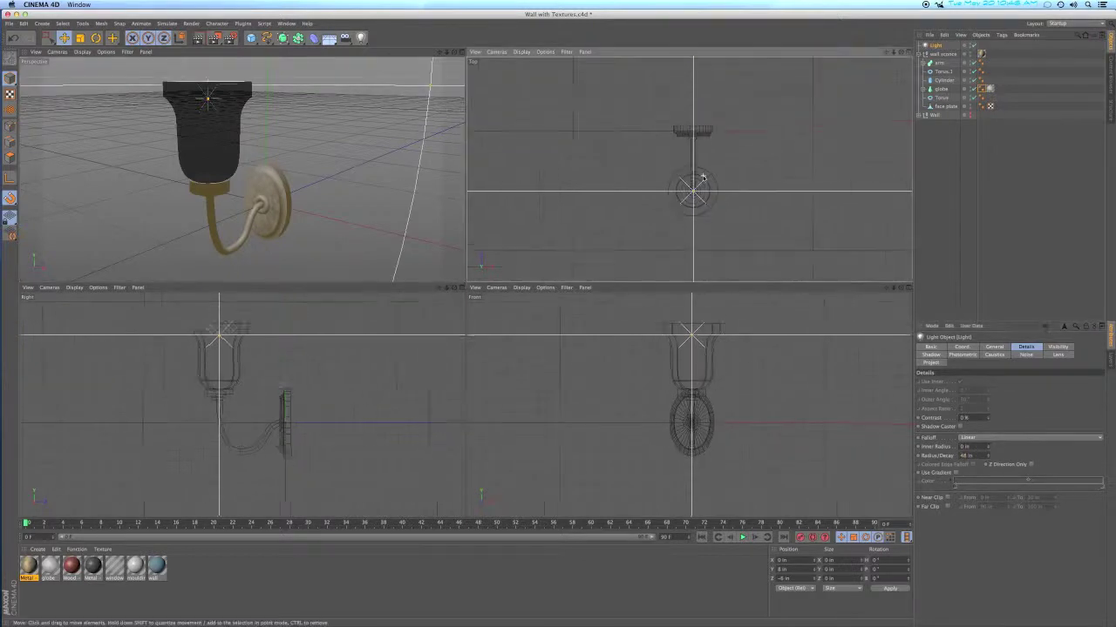
scroll(701, 177, down, 8)
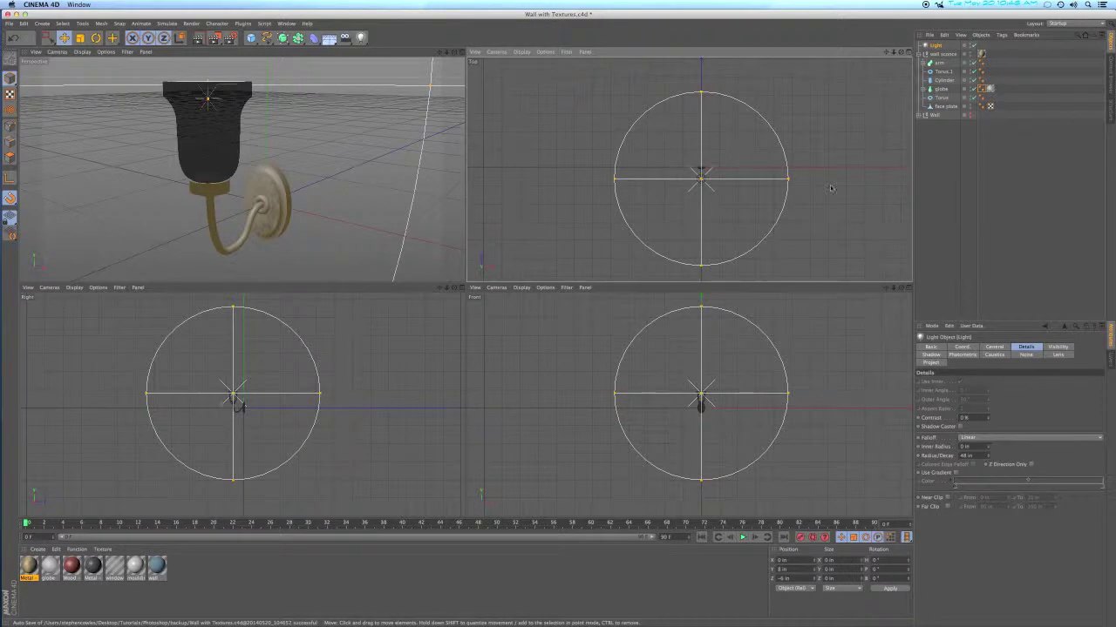
Set soft shadow maps at 75% density and nest the light under wall sconce
click(930, 355)
click(962, 382)
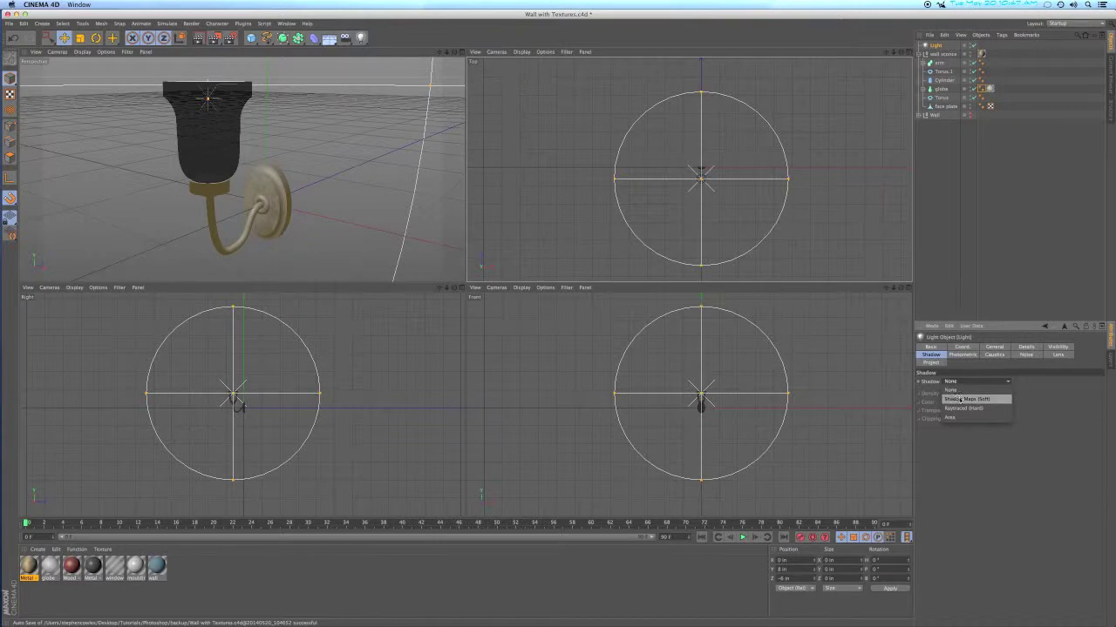
click(959, 399)
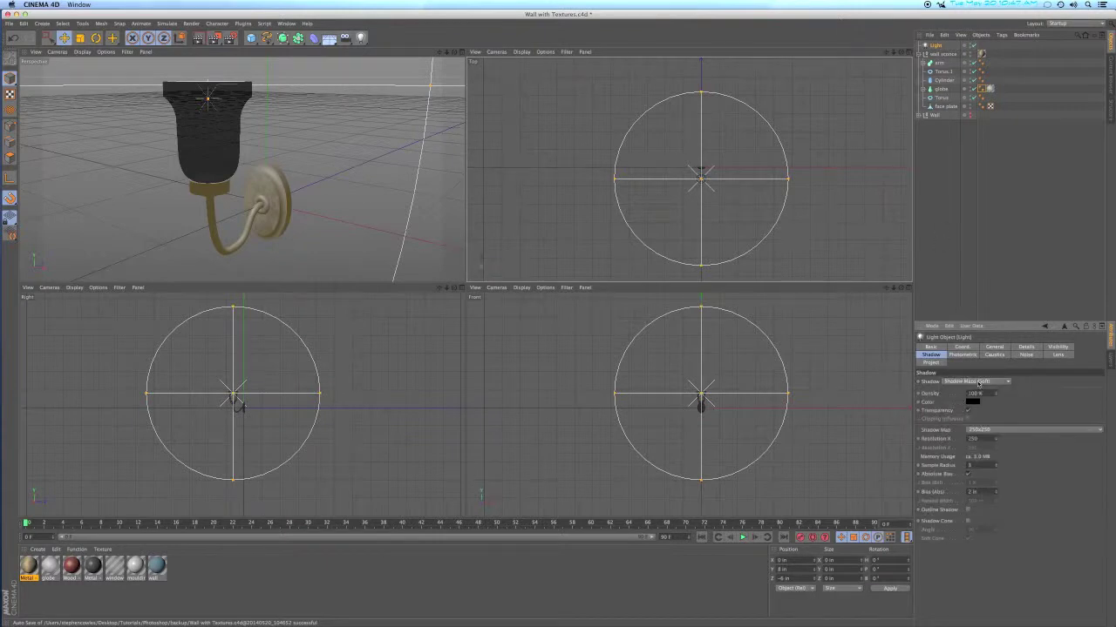
double_click(976, 393)
text(75)
click(940, 176)
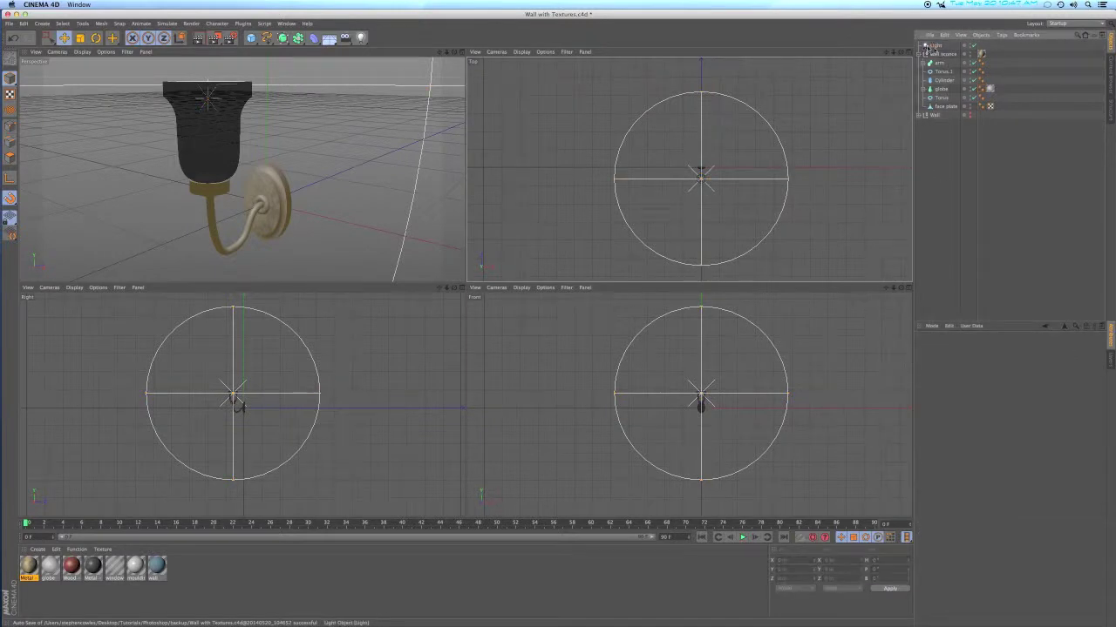
drag(926, 45, 942, 56)
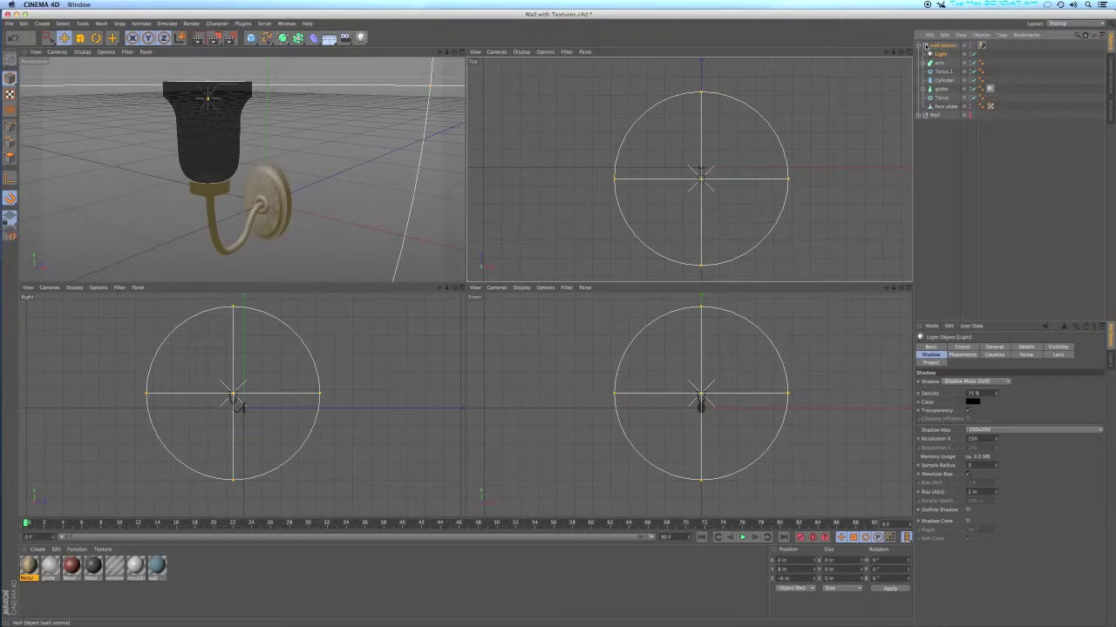
Unhide the wall and orbit the perspective view around the sconce and door
click(927, 46)
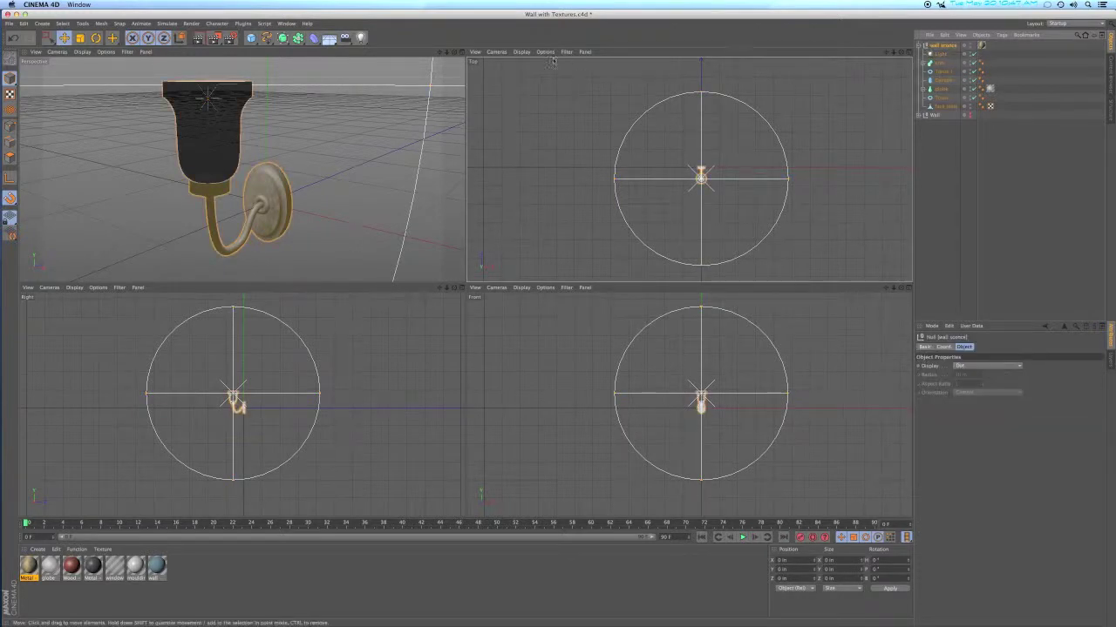
click(969, 114)
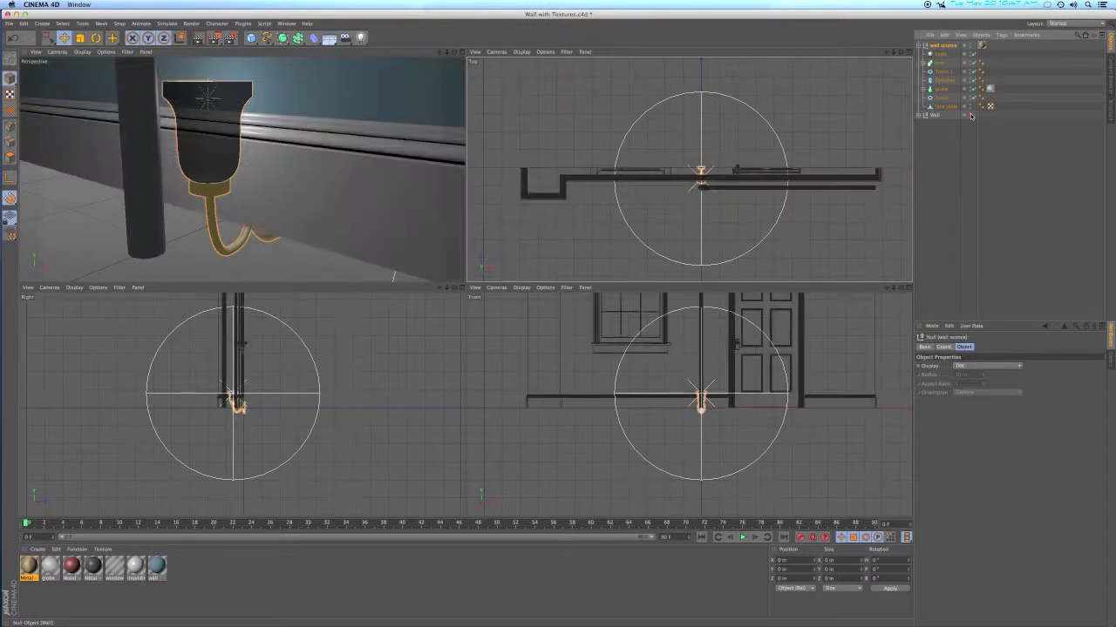
click(397, 177)
alt+drag(397, 177, 274, 213)
scroll(287, 209, down, 5)
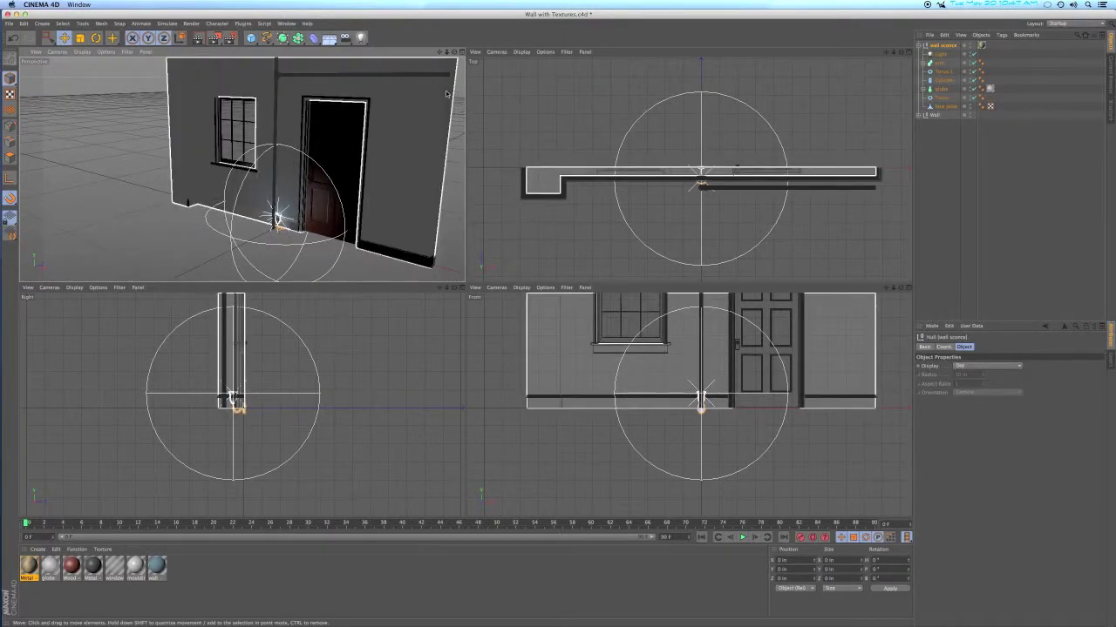
Disable the sconce's light within the wall sconce hierarchy
click(922, 45)
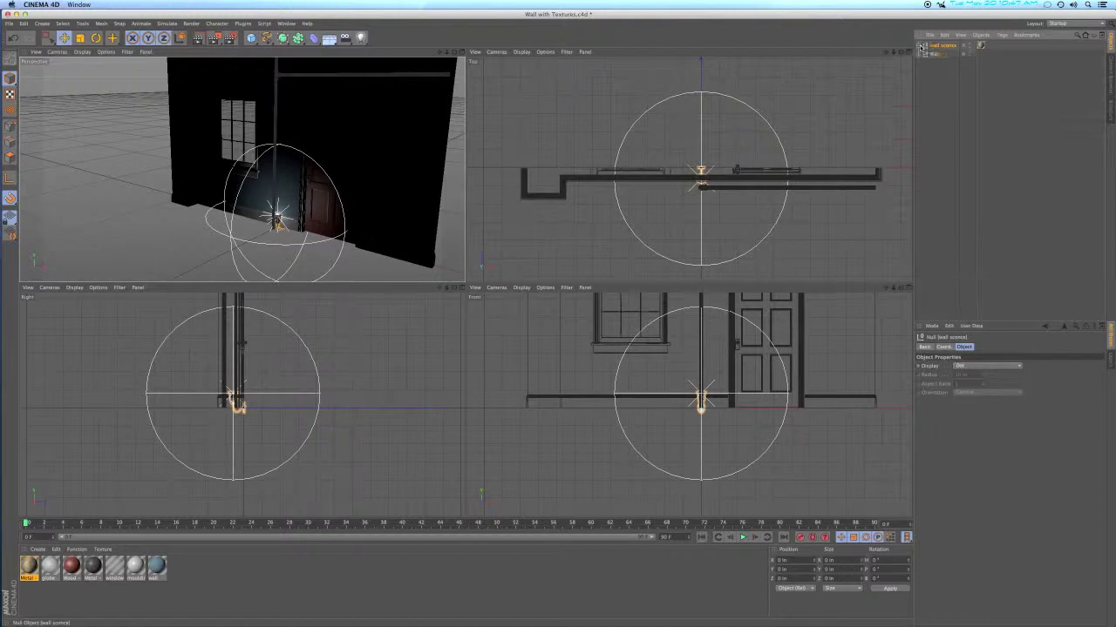
click(922, 45)
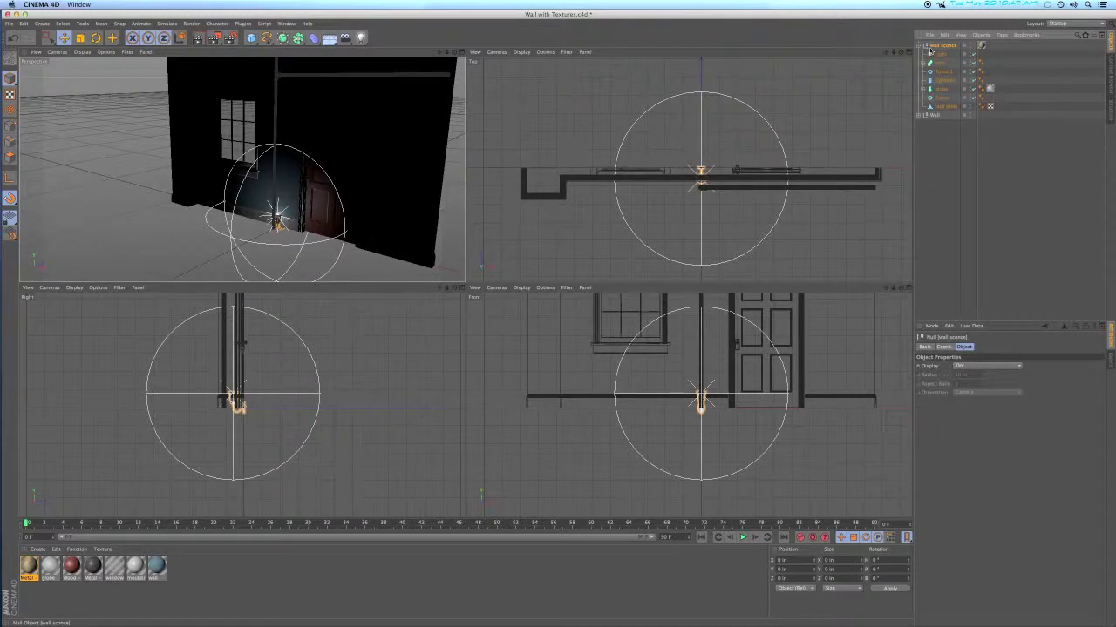
click(974, 55)
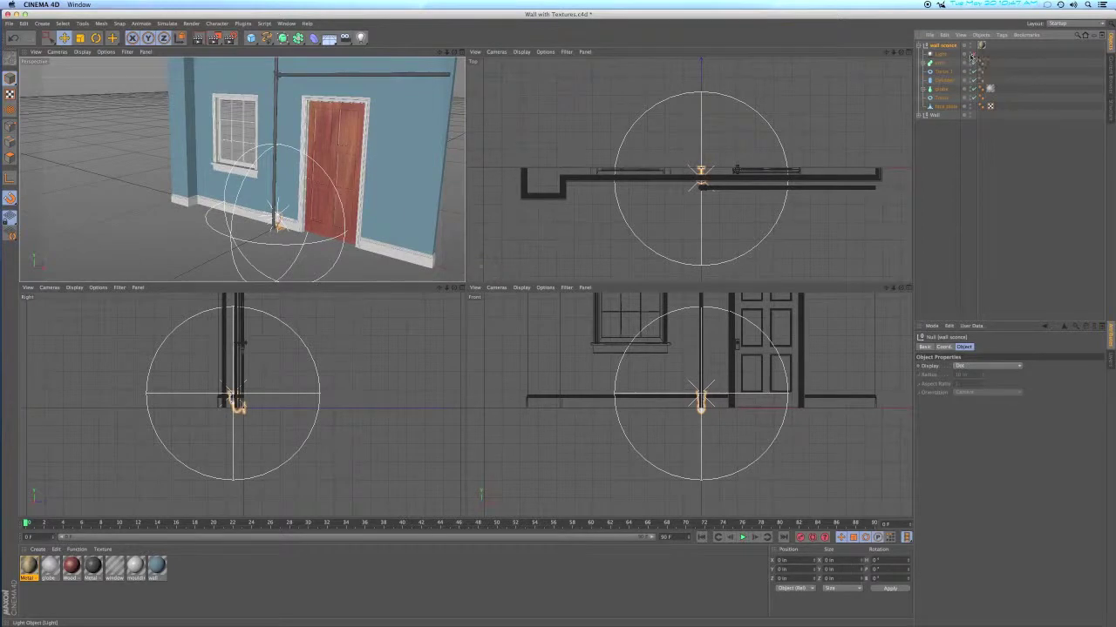
click(920, 45)
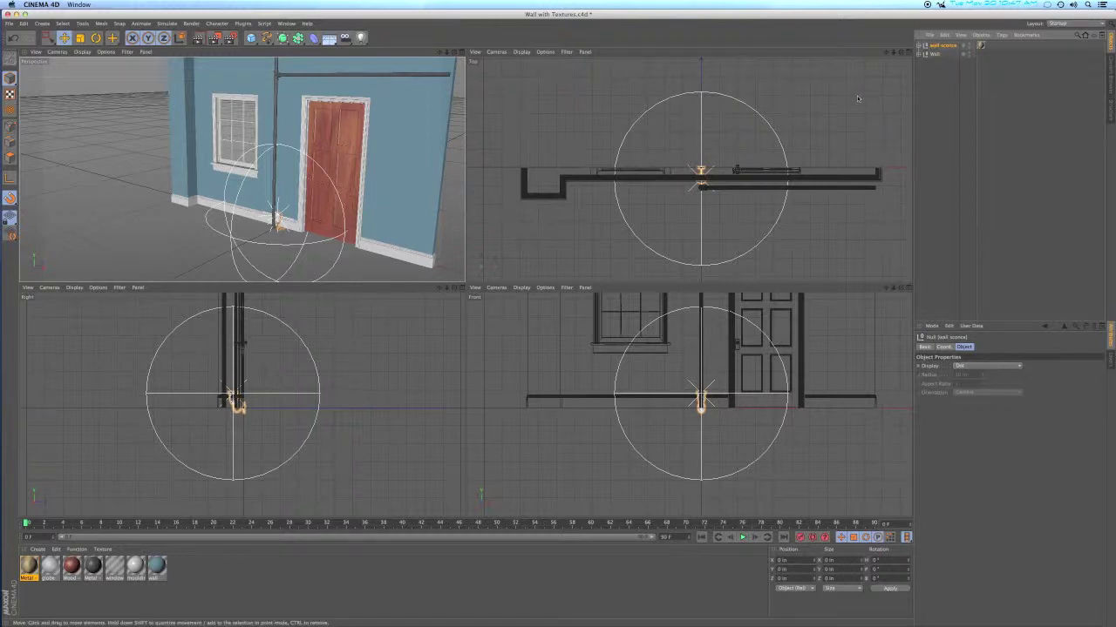
Position the wall sconce at Y 66 in and Z -14.5 in via its coordinates
click(944, 347)
shift+click(964, 346)
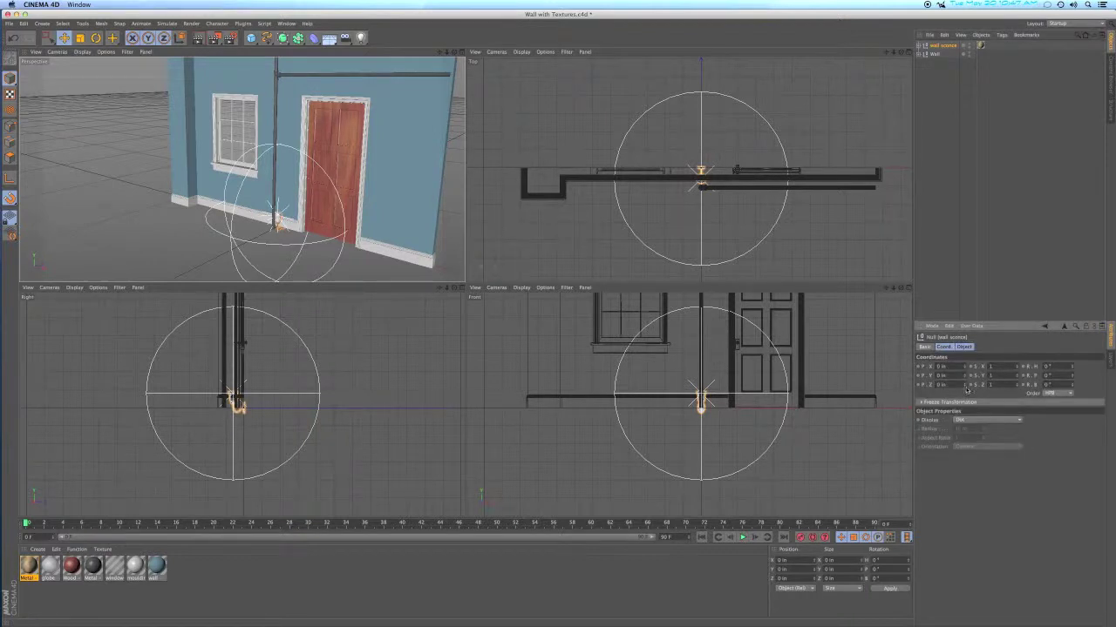
drag(965, 389, 965, 367)
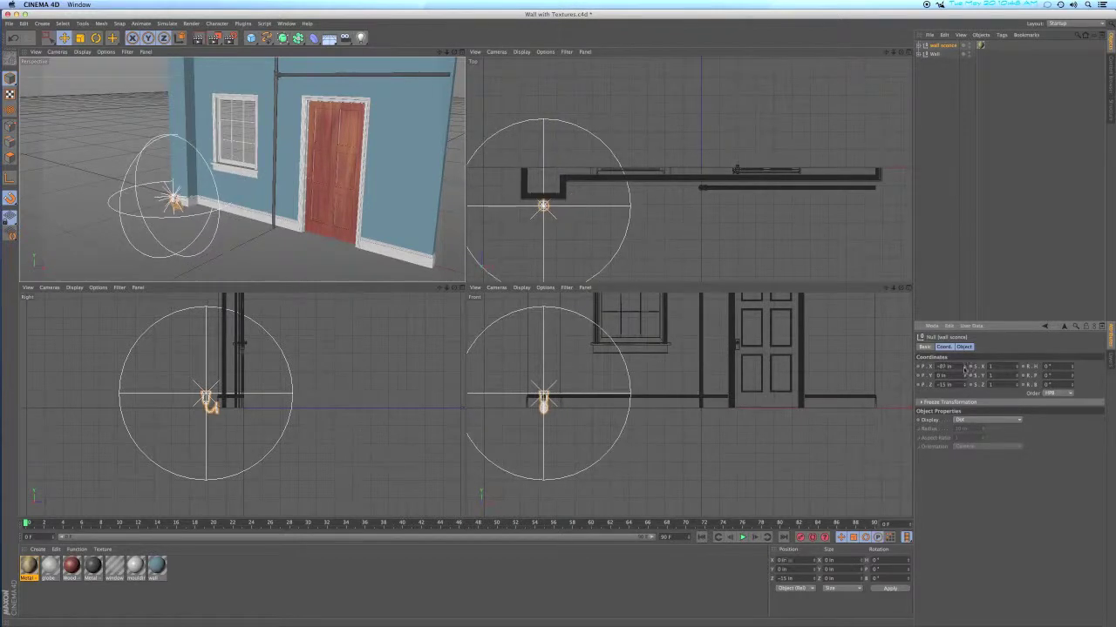
drag(965, 376, 965, 376)
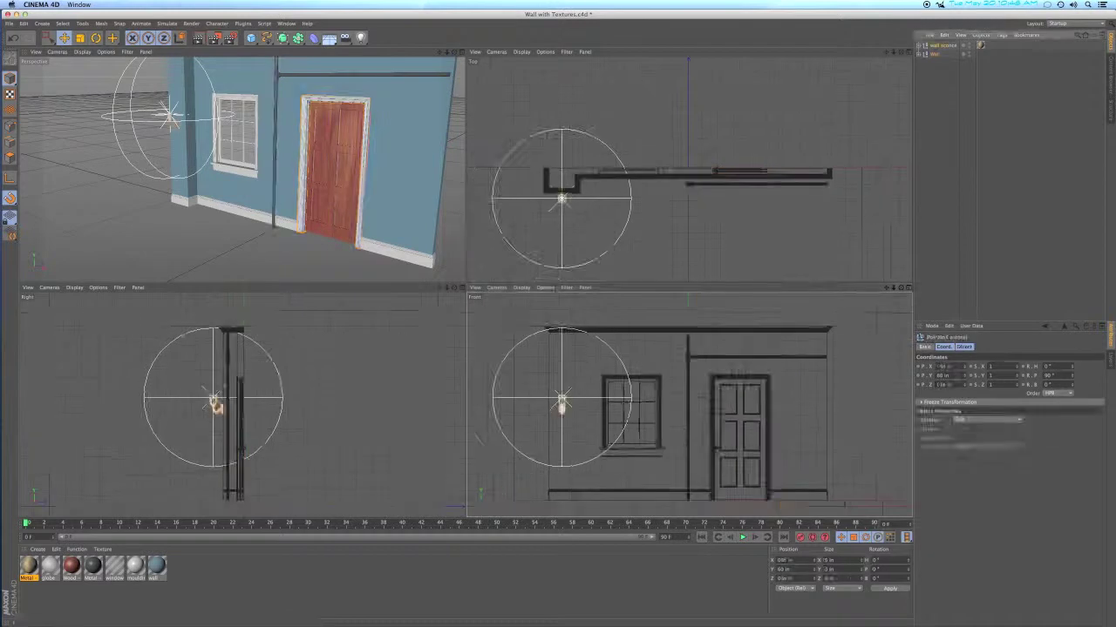
text(66)
key(Return)
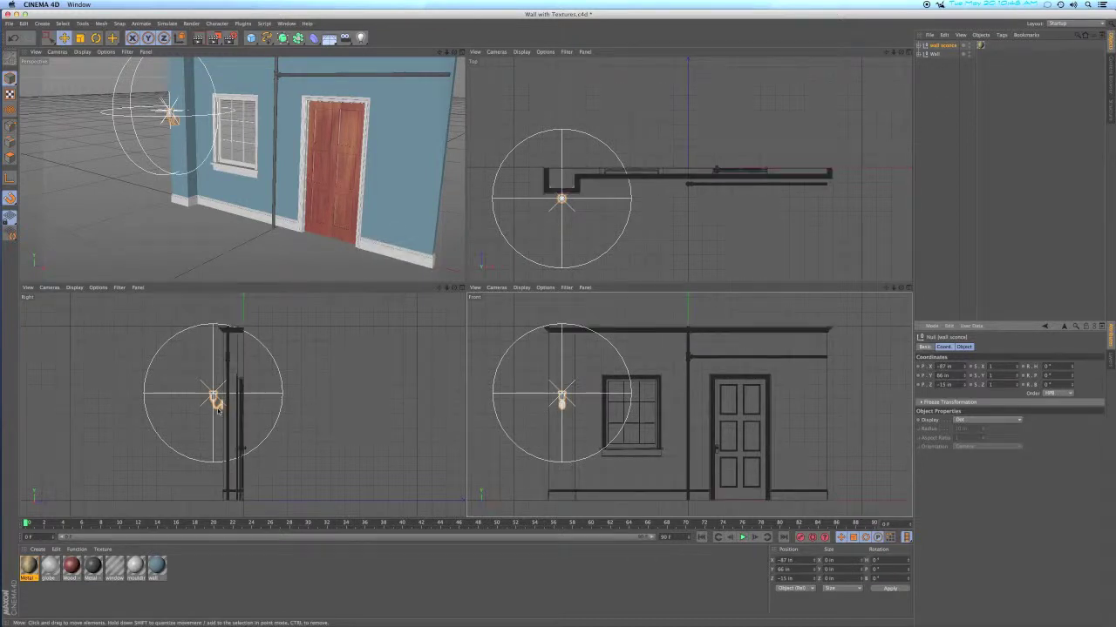
scroll(217, 410, up, 10)
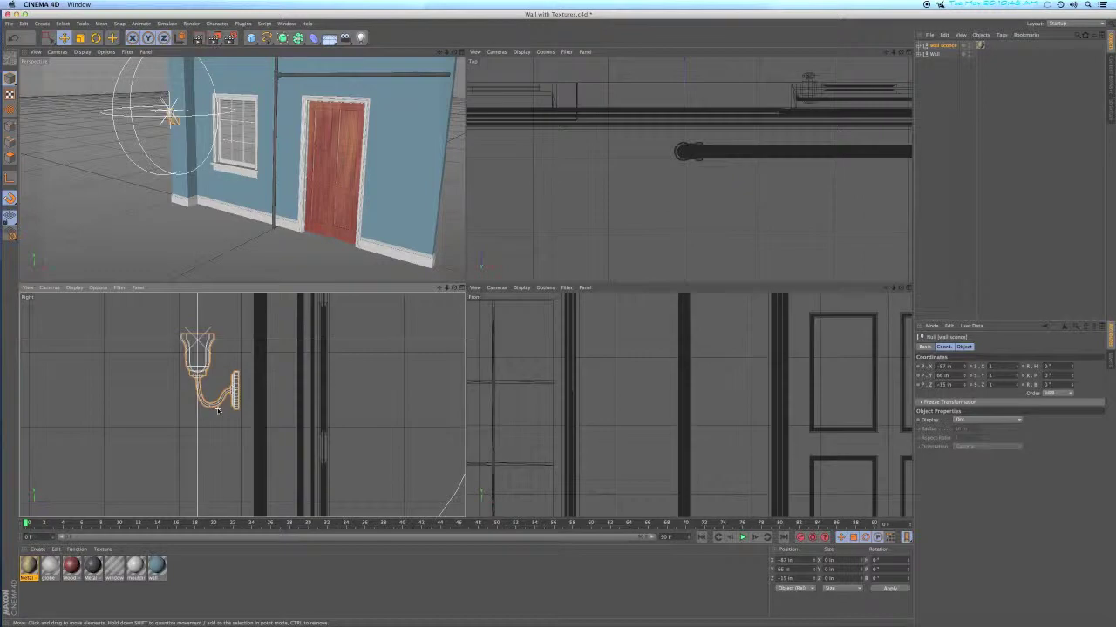
scroll(217, 409, up, 4)
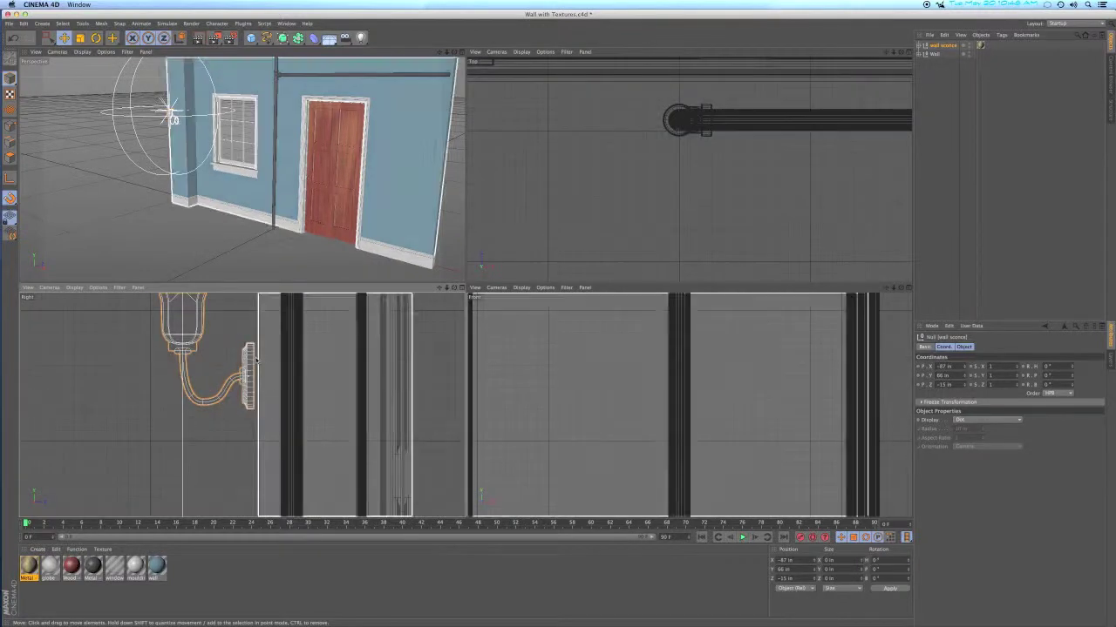
scroll(255, 360, up, 5)
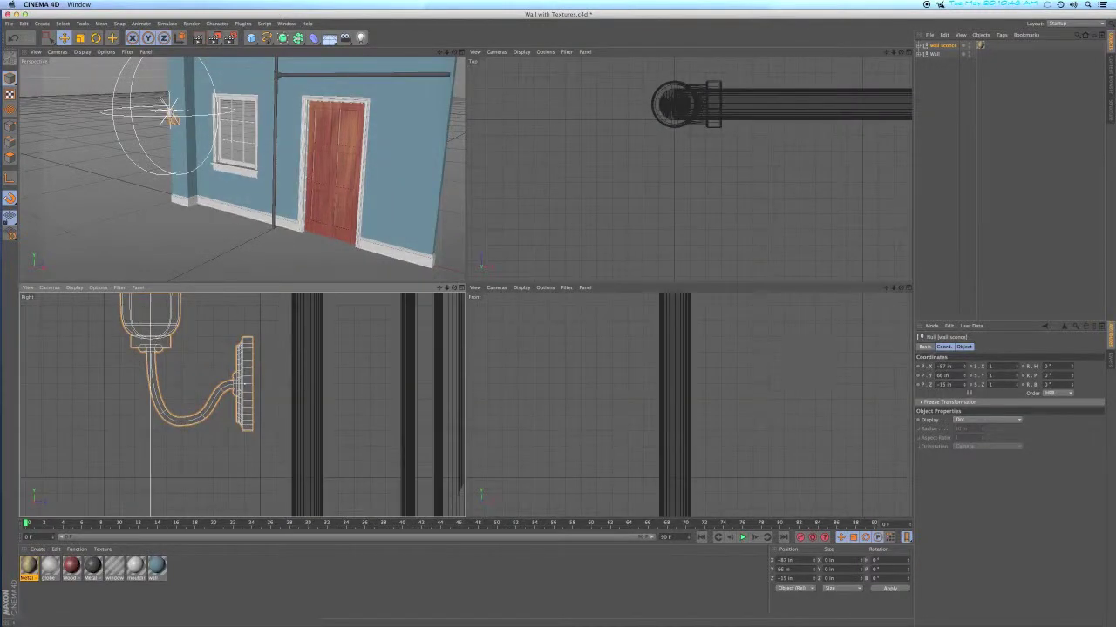
drag(965, 386, 965, 386)
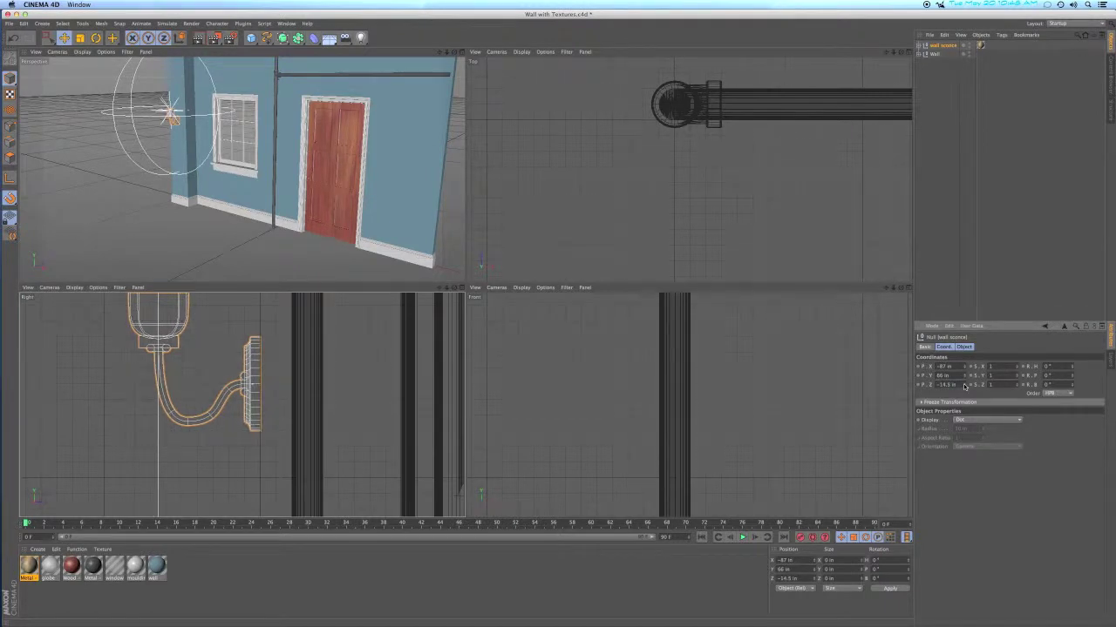
scroll(351, 347, down, 3)
scroll(351, 347, down, 5)
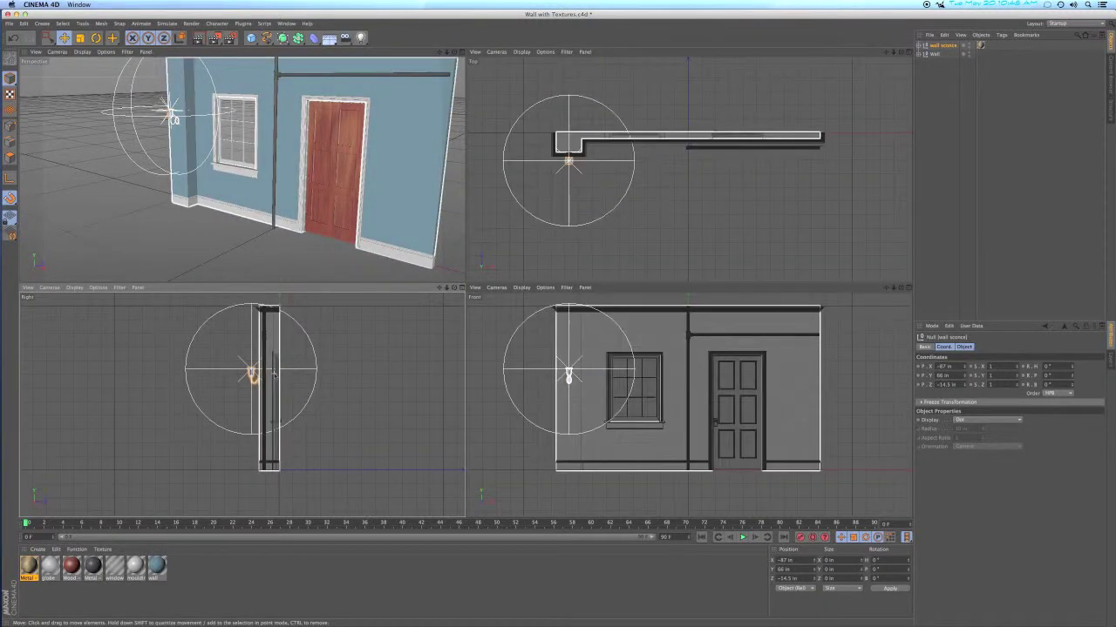
Orbit to face the wall and expand the Wall group and door to reveal the doorknob
alt+drag(290, 216, 337, 202)
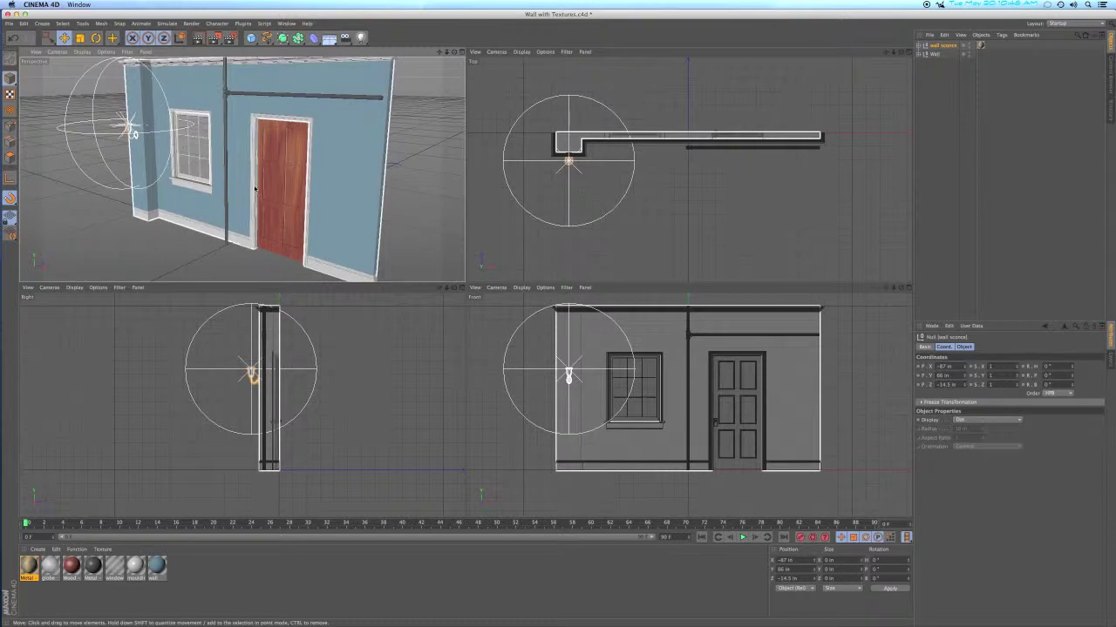
click(279, 201)
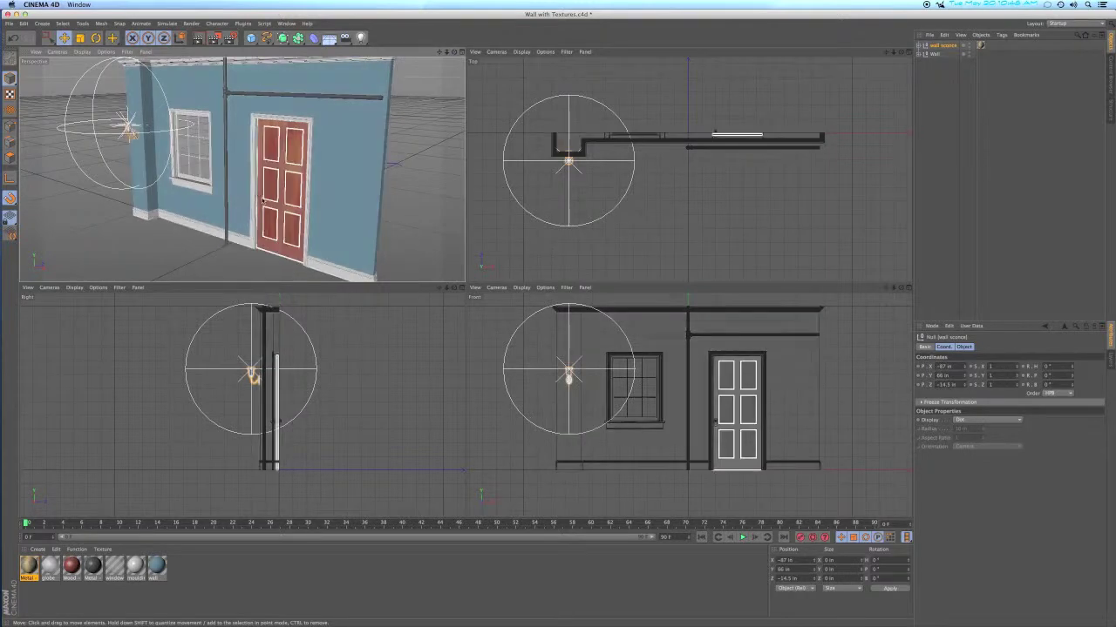
scroll(261, 200, up, 4)
scroll(261, 200, up, 4)
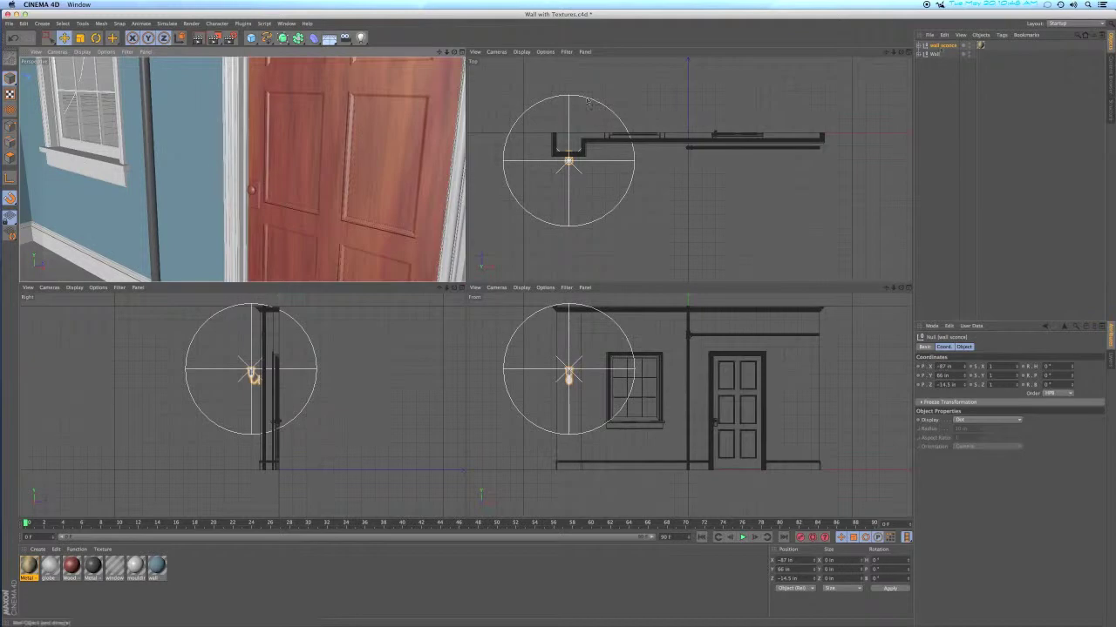
click(920, 54)
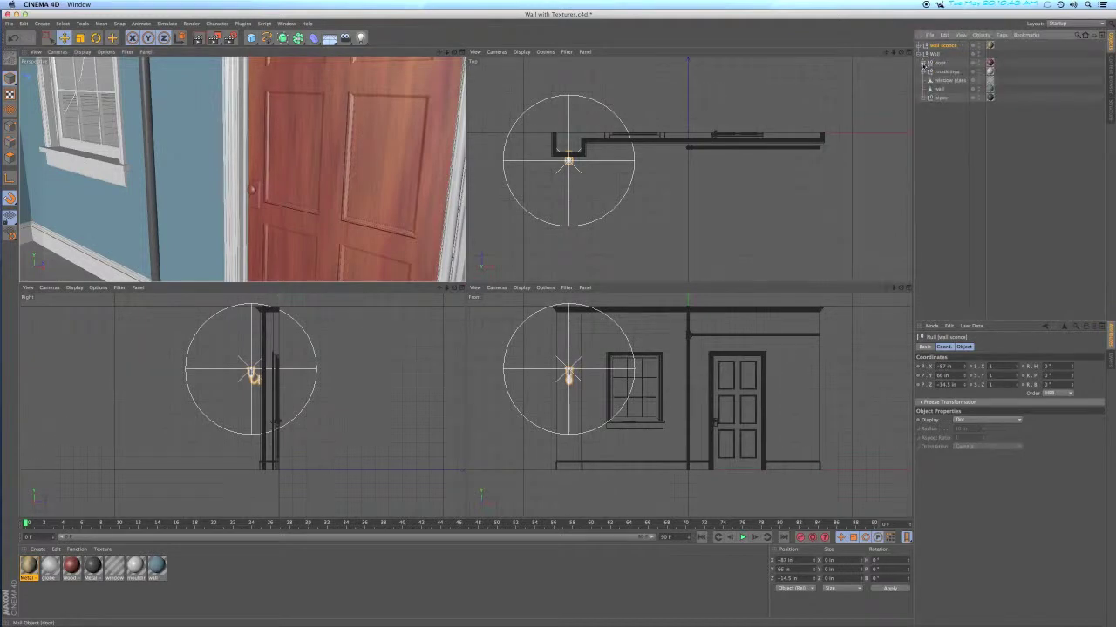
click(922, 63)
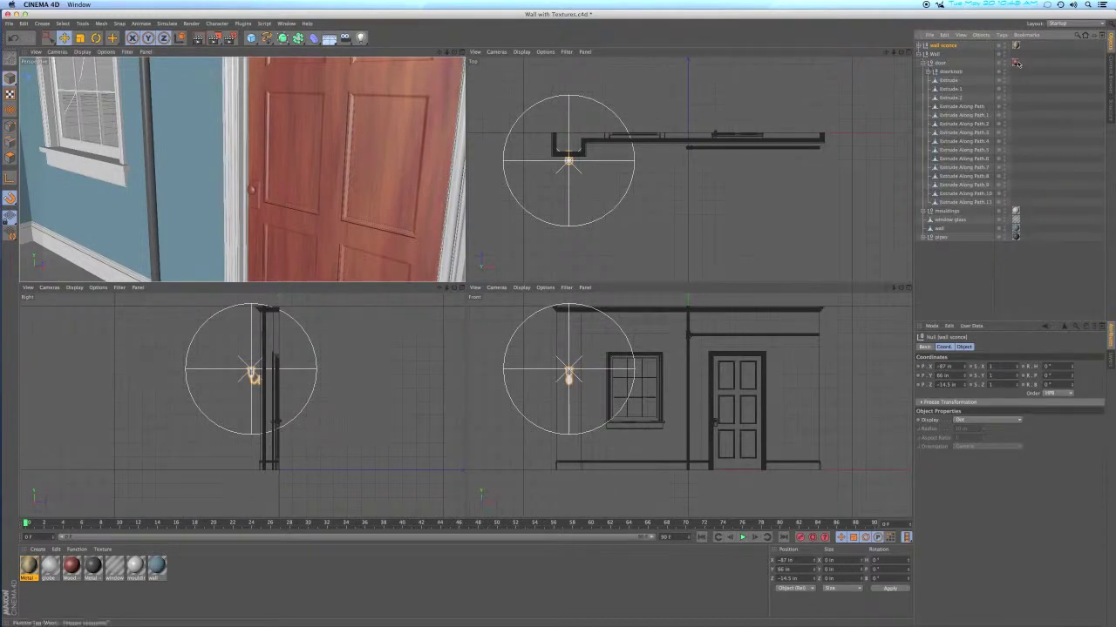
Apply the Metal - Gold Antique material to the doorknob and render the perspective view
click(950, 71)
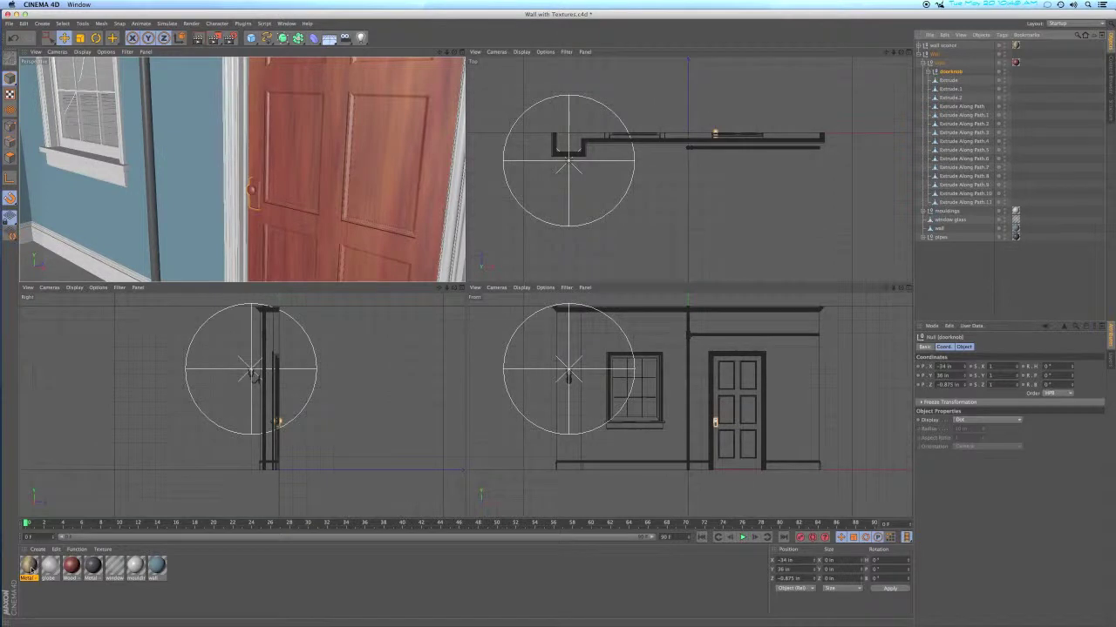
drag(30, 566, 954, 73)
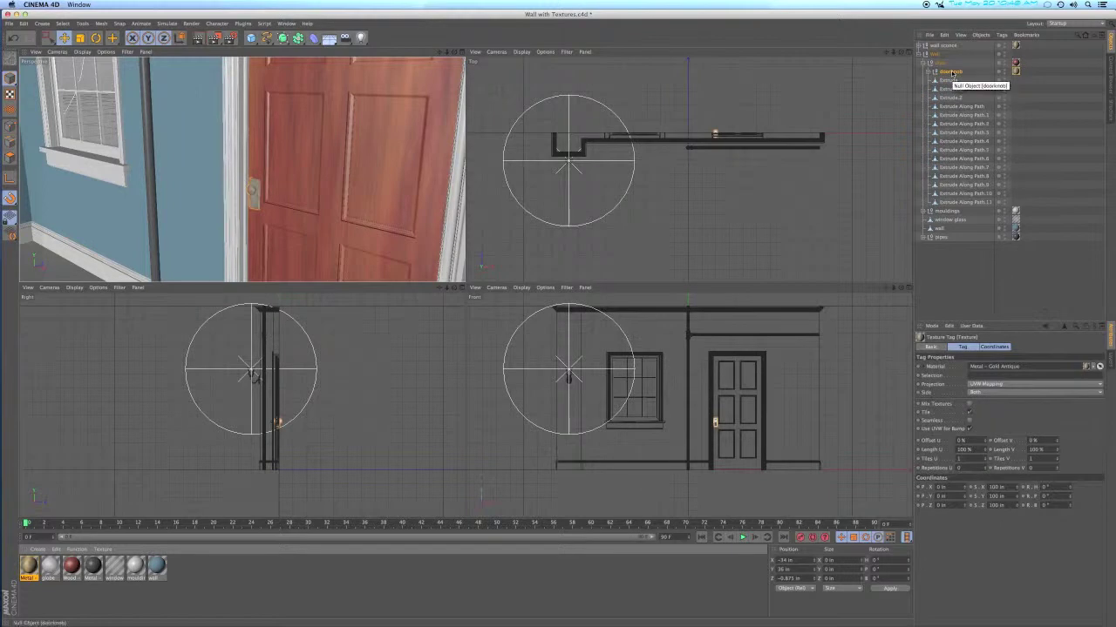
scroll(252, 190, up, 4)
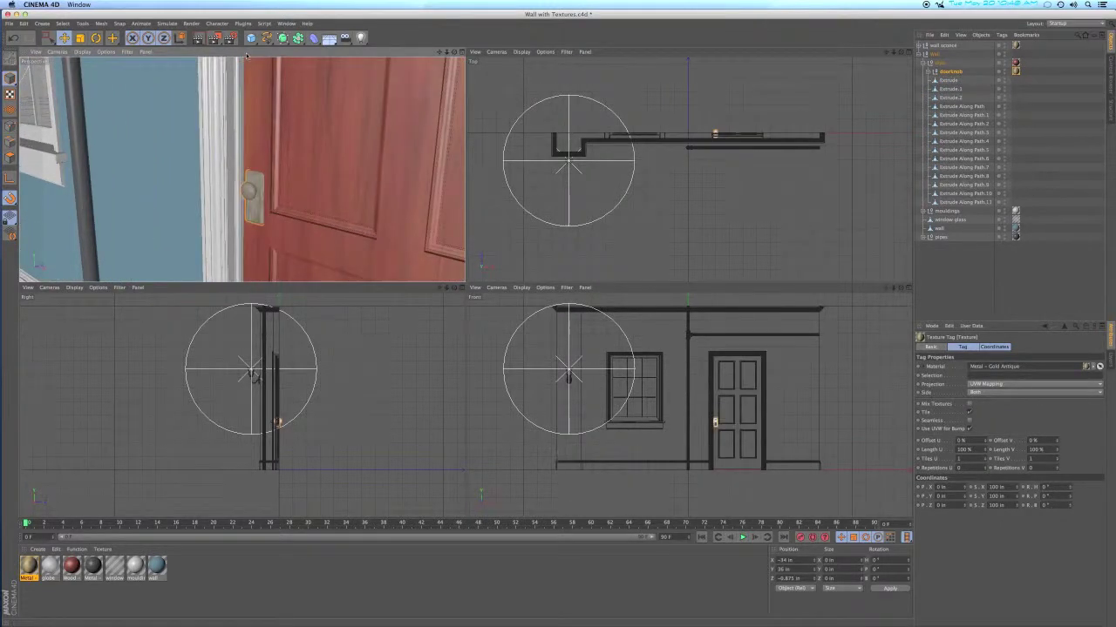
click(199, 39)
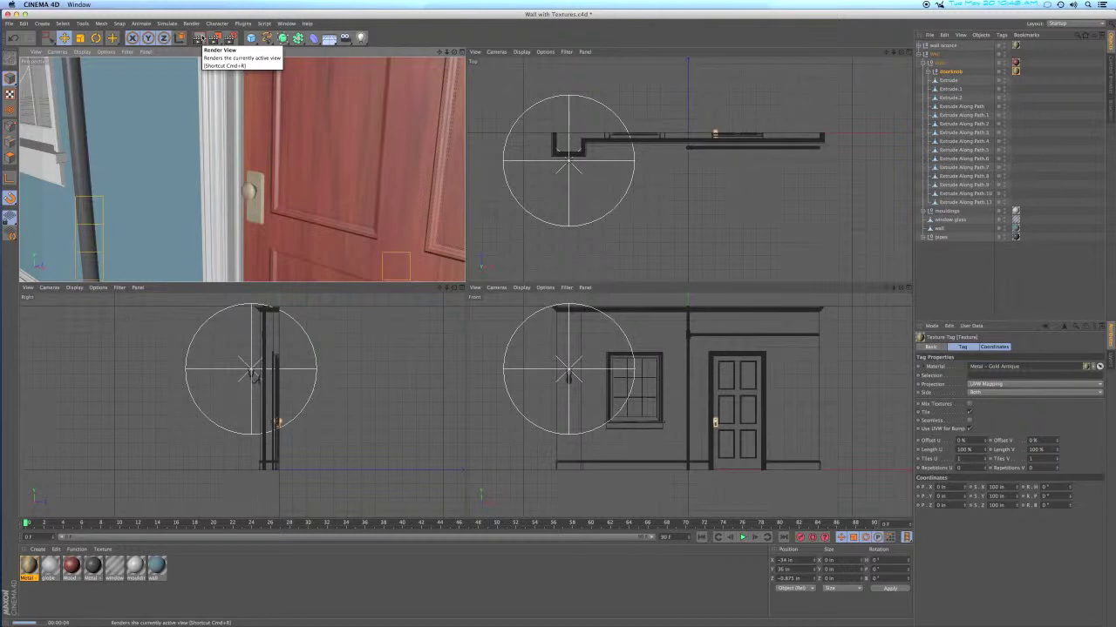
Nest the wall sconce null inside the Wall group
scroll(257, 124, down, 3)
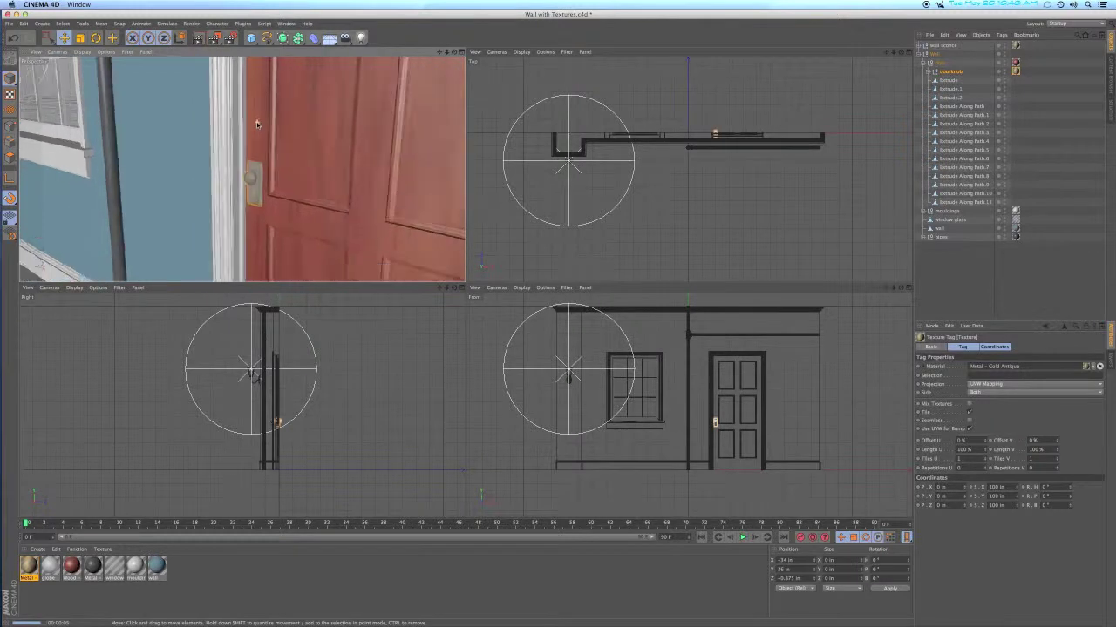
scroll(272, 144, down, 3)
scroll(275, 146, down, 5)
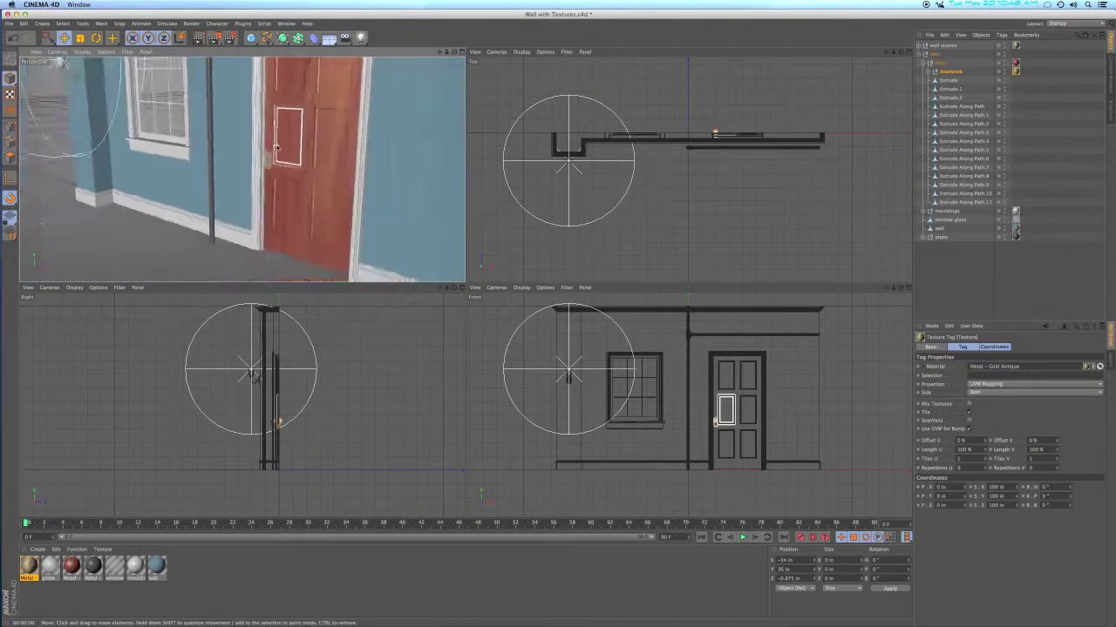
scroll(340, 194, down, 2)
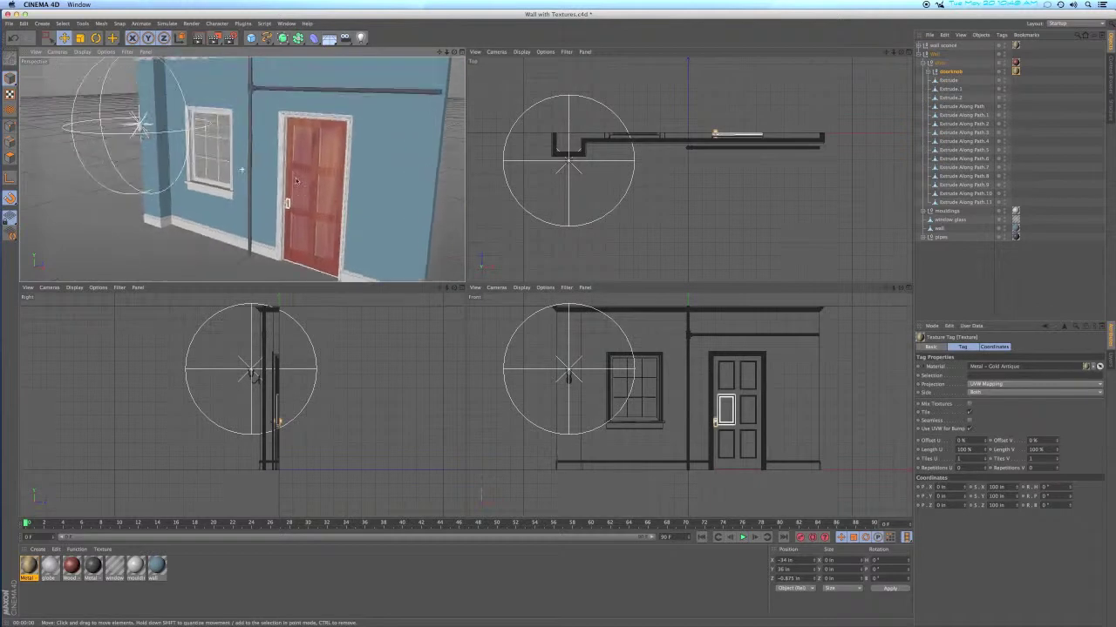
scroll(340, 194, down, 2)
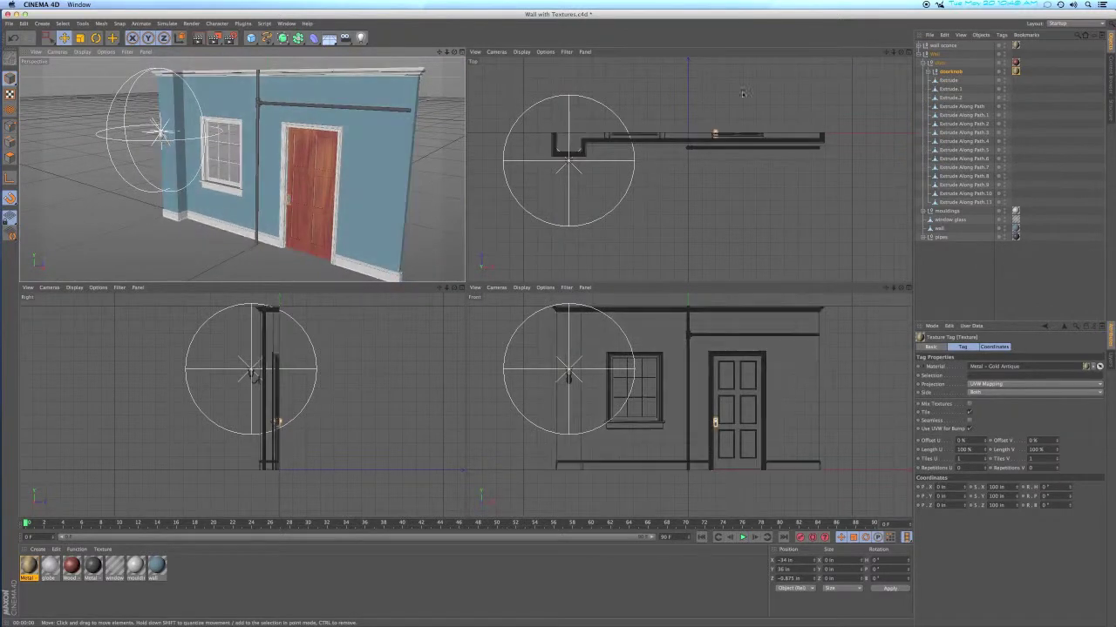
click(921, 54)
mouse_move(924, 47)
mouse_down()
mouse_move(936, 56)
mouse_move(921, 52)
mouse_up()
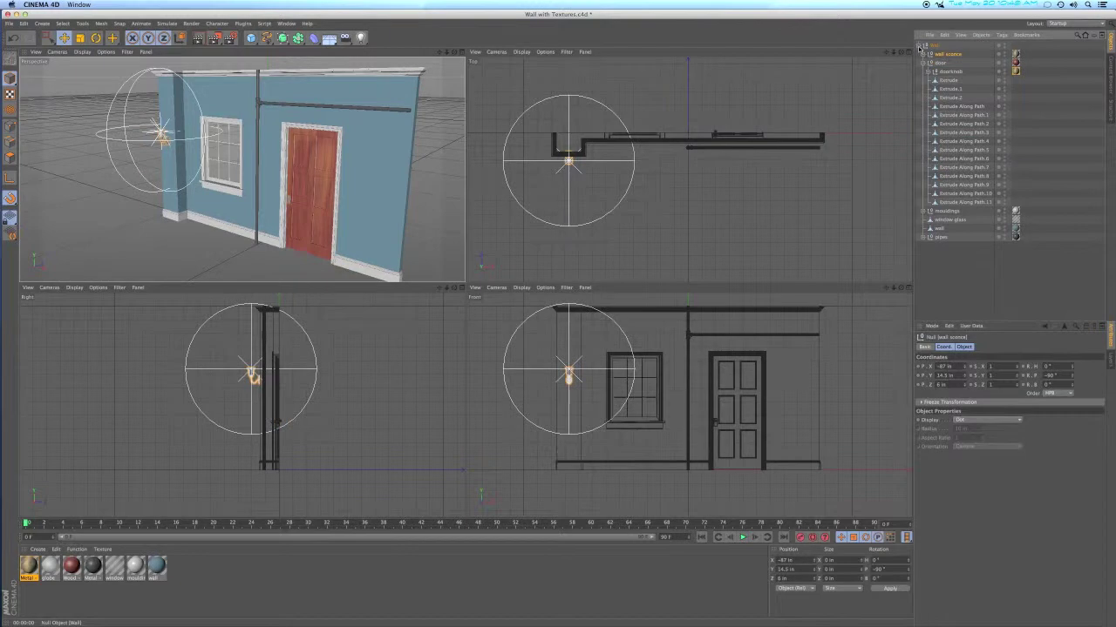
Collapse and deselect Wall, switch off its editor visibility, and pan the Front view
click(920, 46)
click(940, 93)
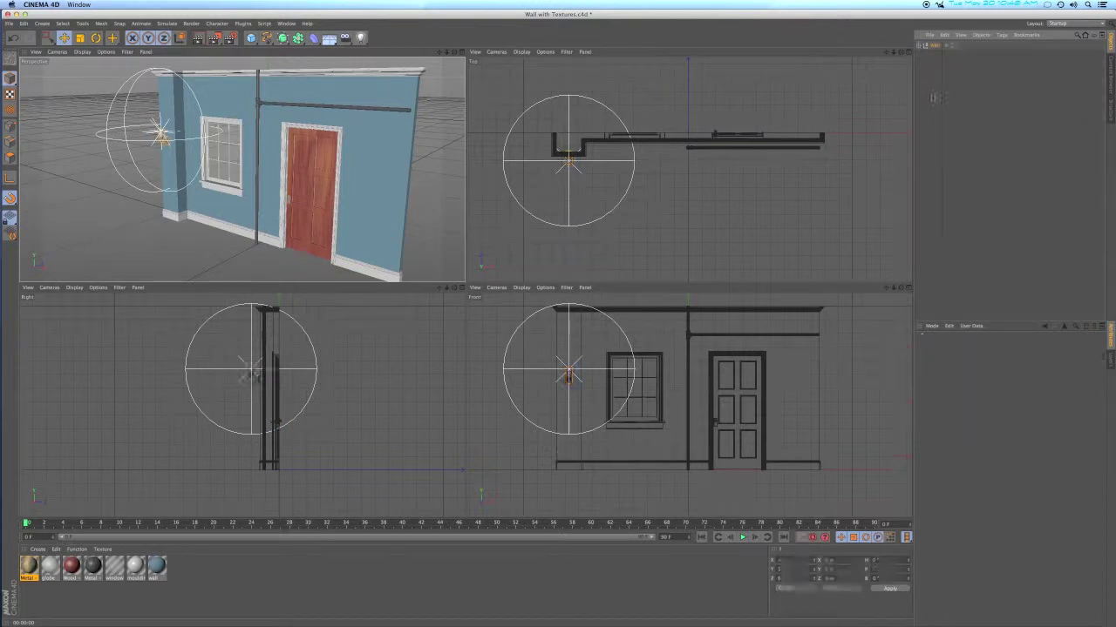
click(952, 46)
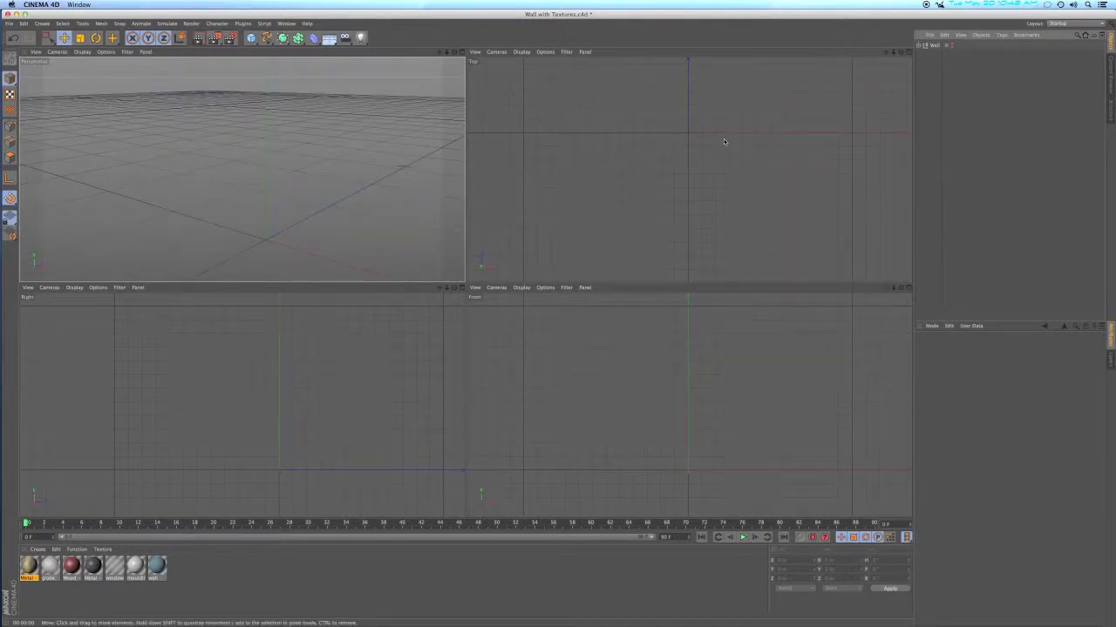
alt+middle_drag(686, 402, 677, 344)
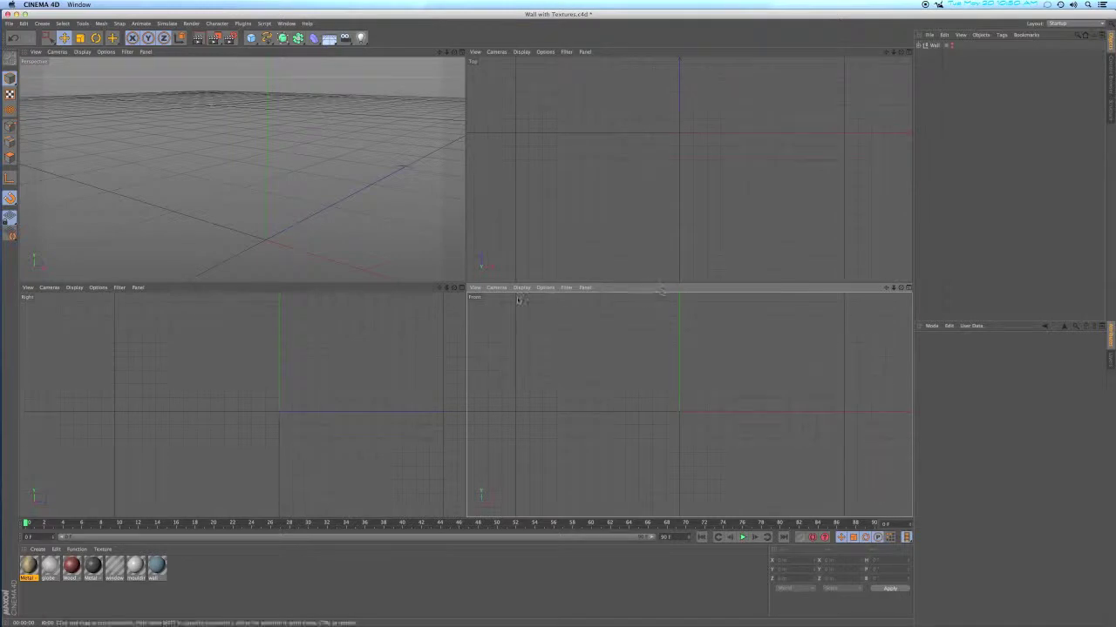
Load Picture Frame.psd from Desktop/Tutorials/Photoshop as the Front view's background image
click(475, 288)
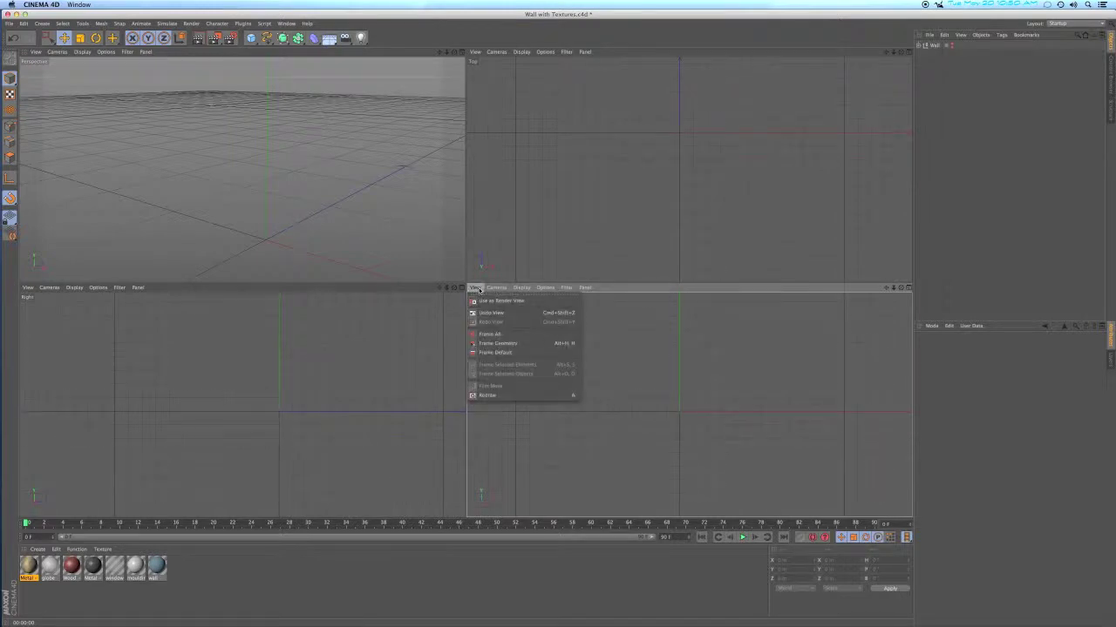
mouse_move(545, 290)
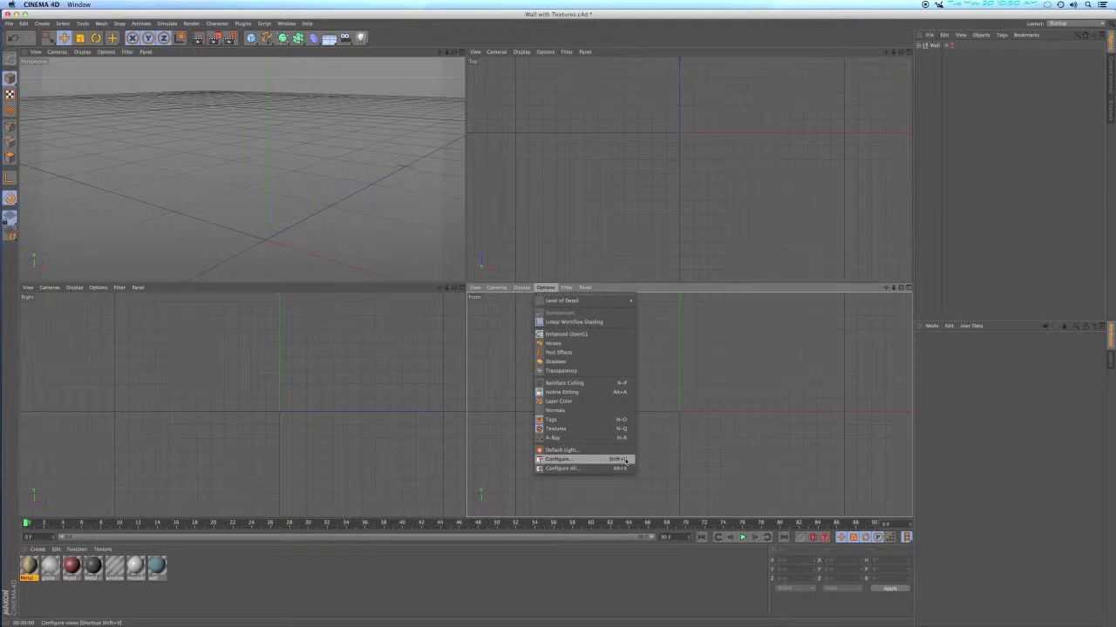
click(561, 460)
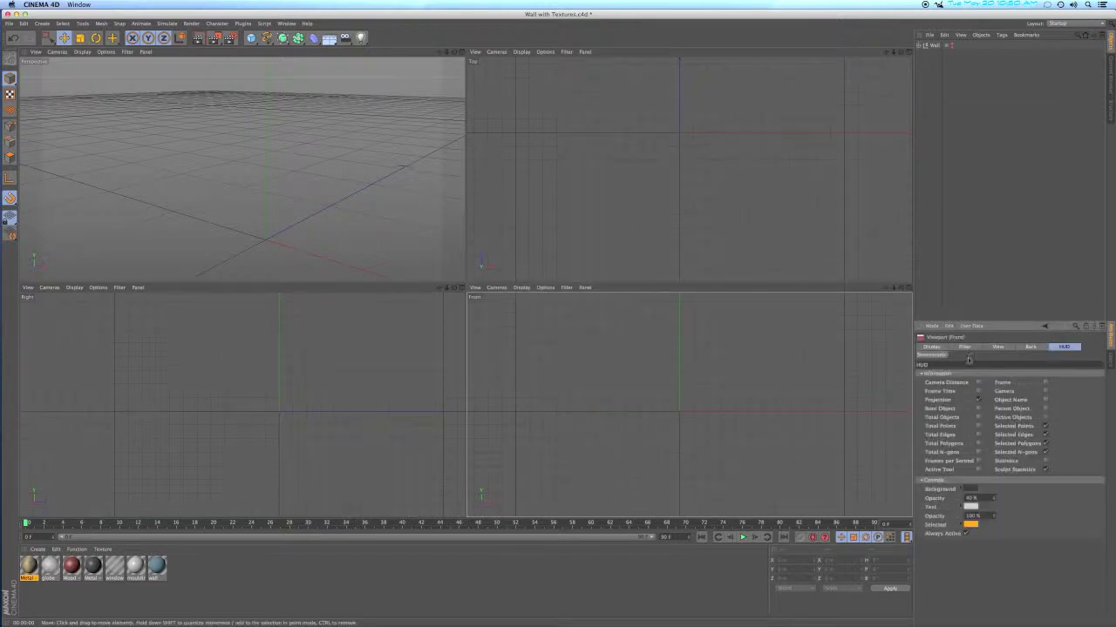
click(1038, 349)
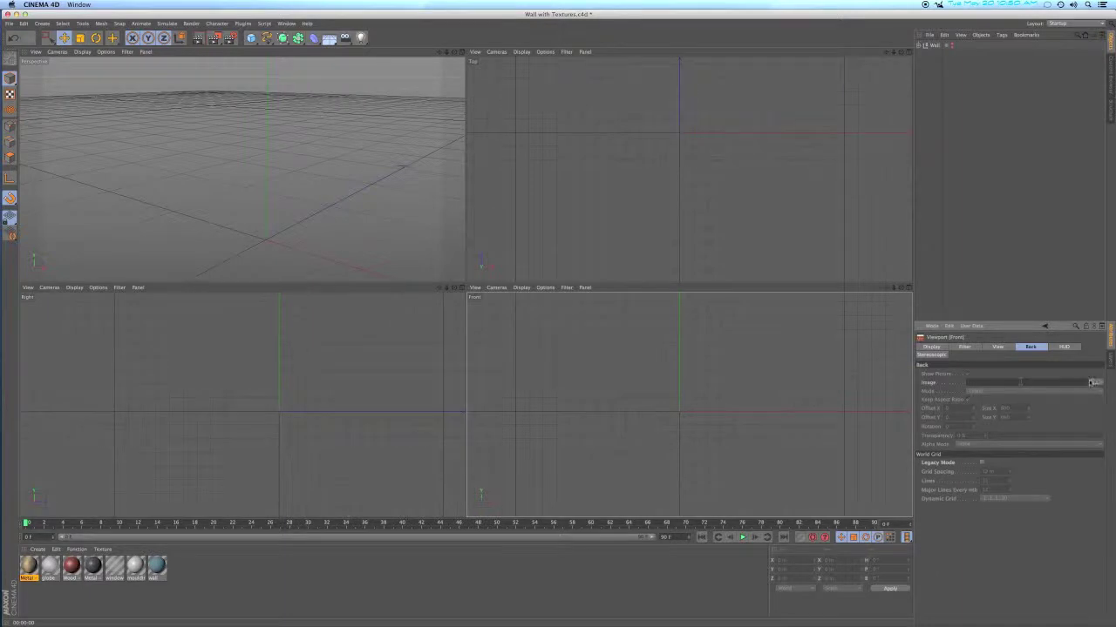
click(1090, 382)
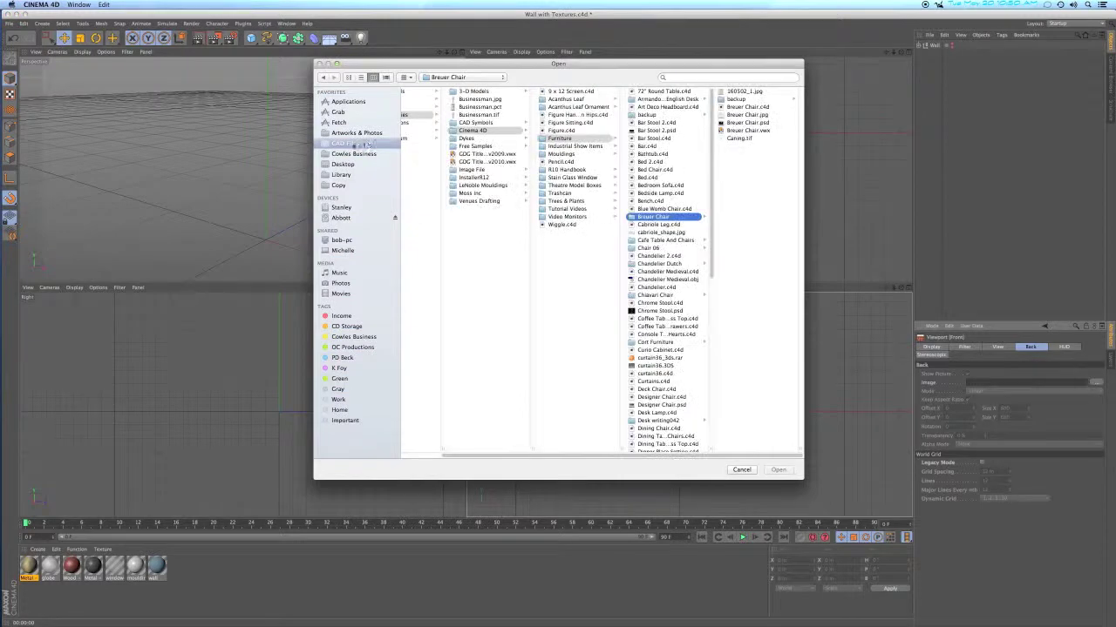
click(344, 165)
click(435, 92)
click(521, 146)
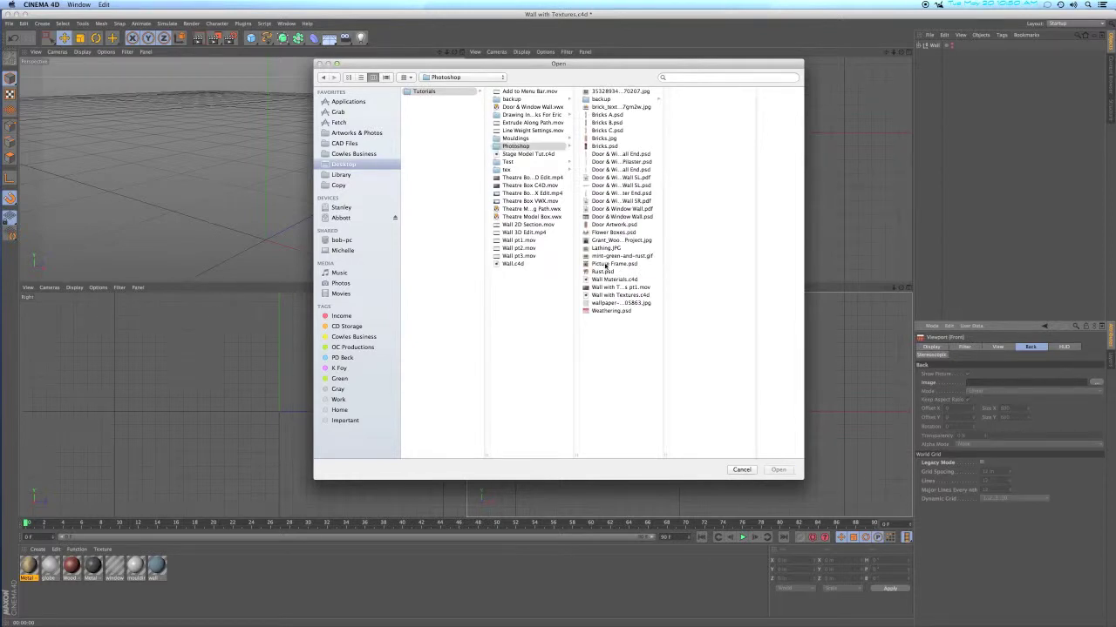
click(604, 264)
click(776, 472)
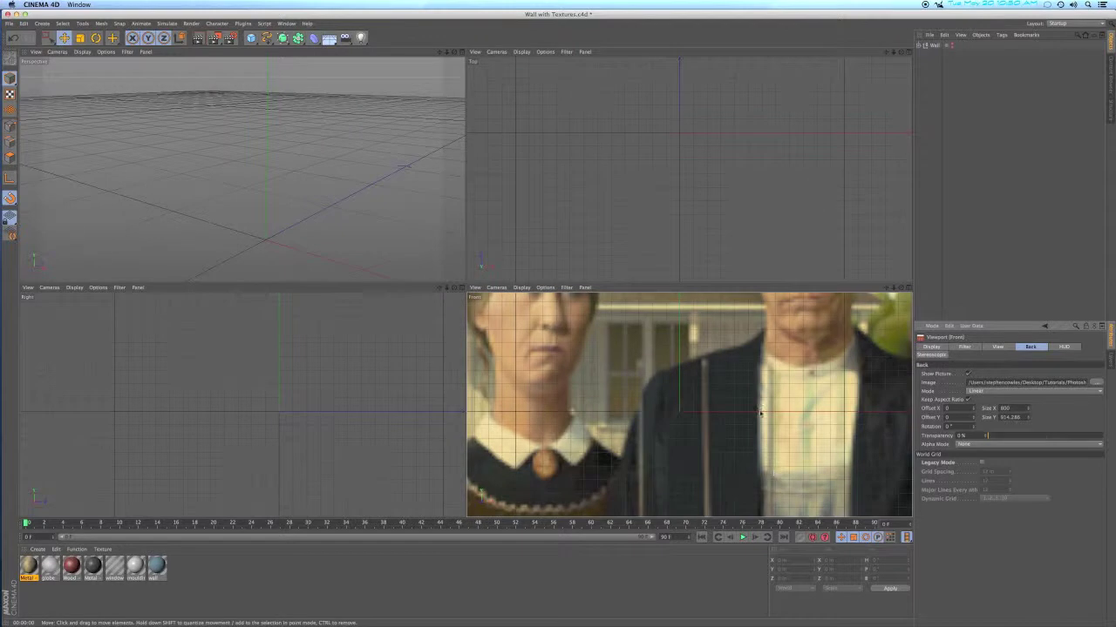
Set the background image transparency to 75% and make the Wall visible again
scroll(760, 413, down, 10)
scroll(760, 413, down, 5)
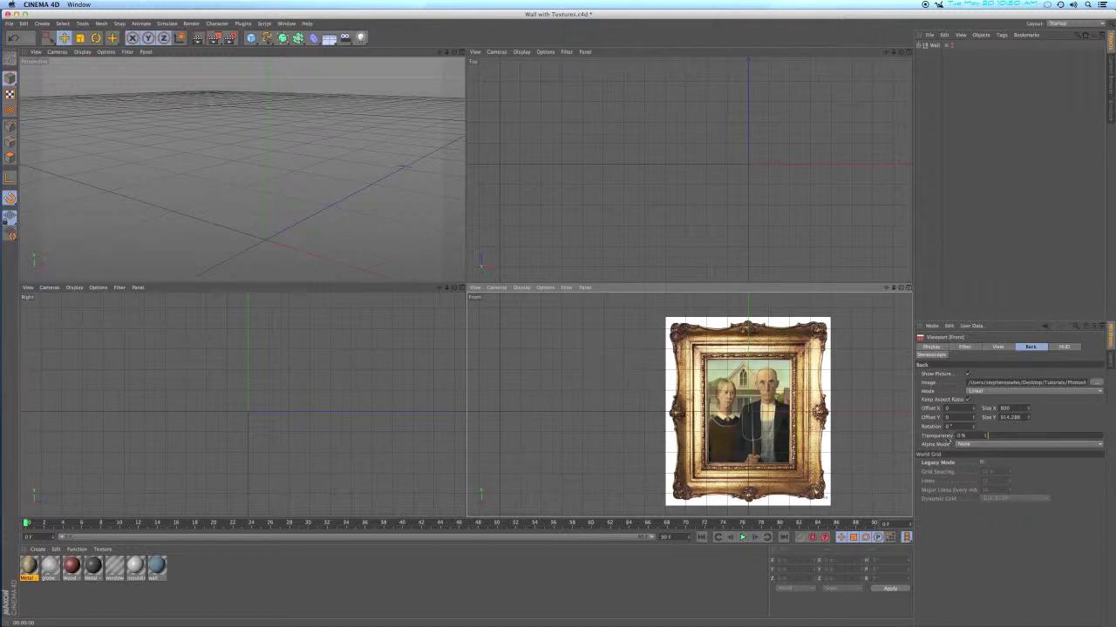
double_click(960, 436)
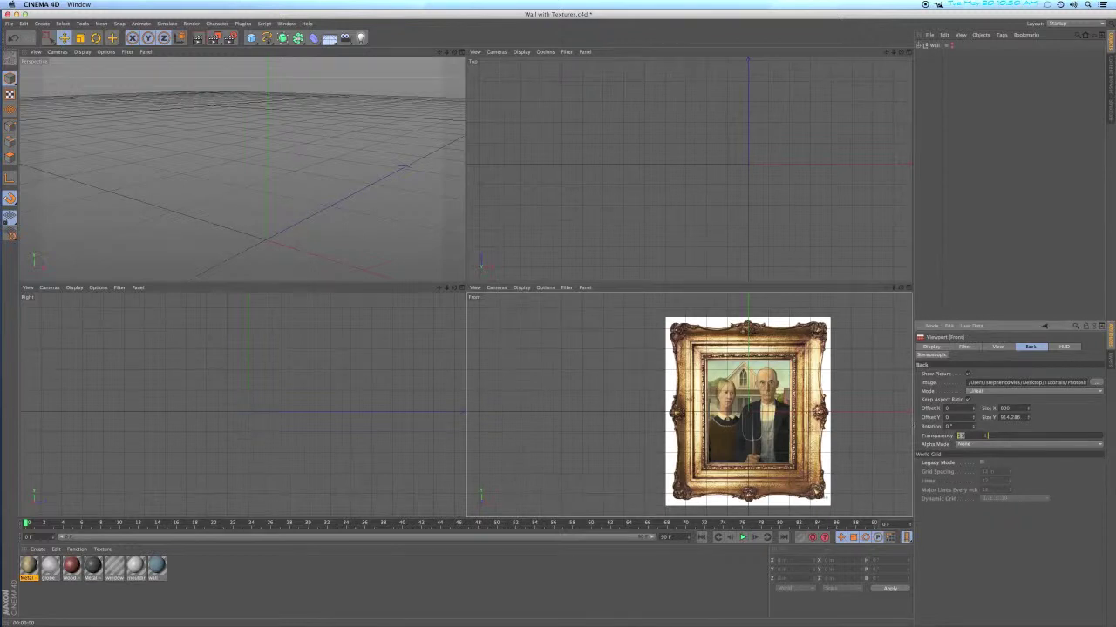
text(75)
key(Return)
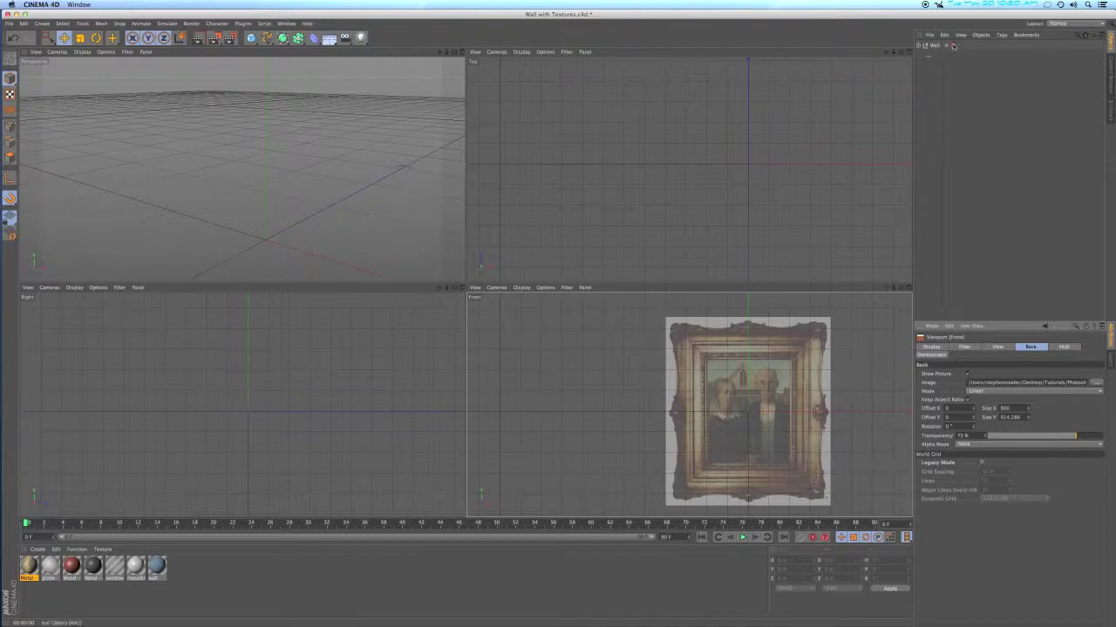
click(953, 46)
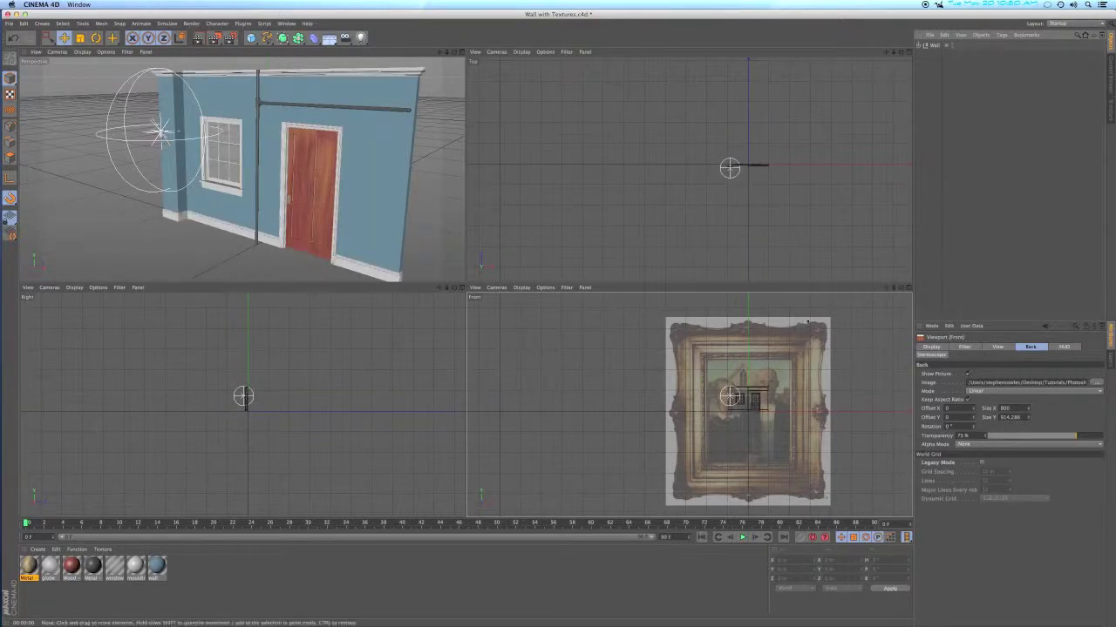
Maximize the Front view and shrink the background painting to a width of 27
click(906, 288)
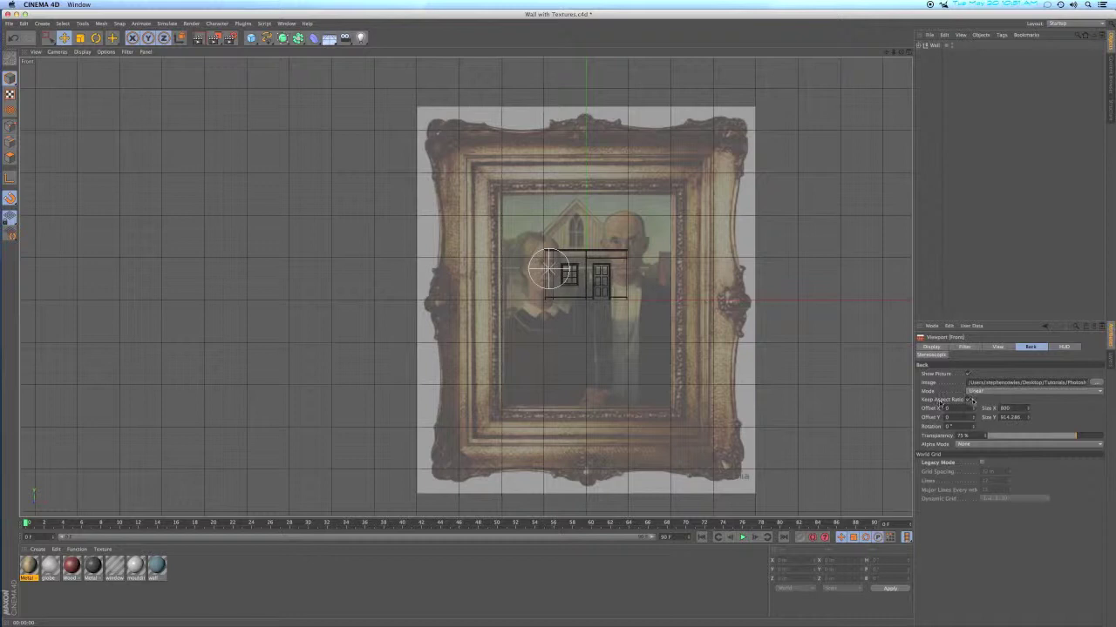
drag(1029, 409, 1028, 588)
scroll(602, 302, up, 10)
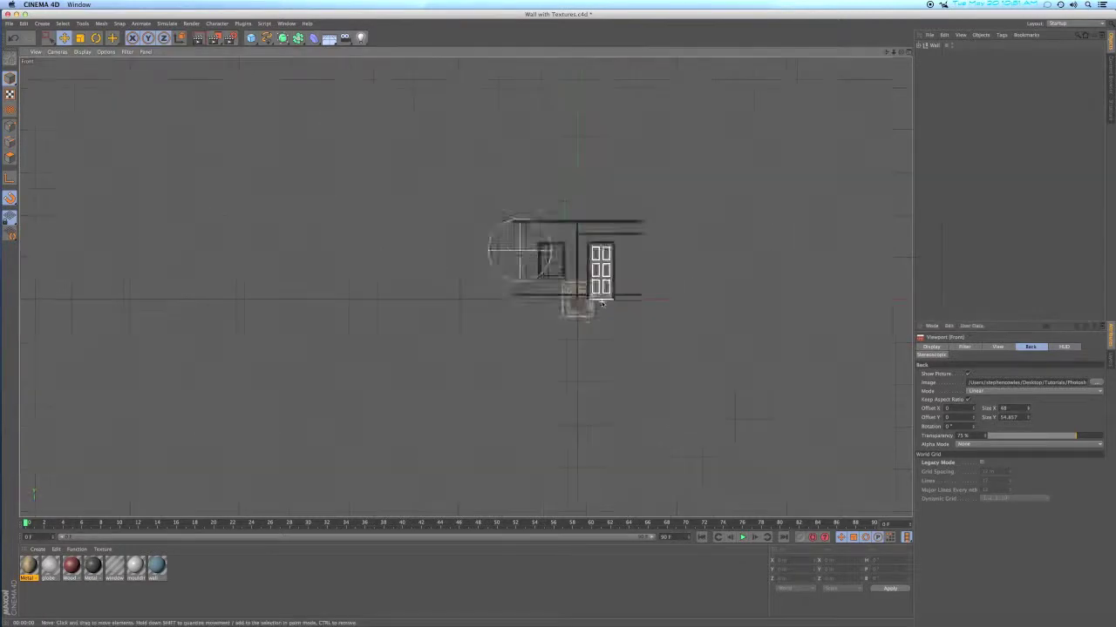
scroll(467, 279, up, 3)
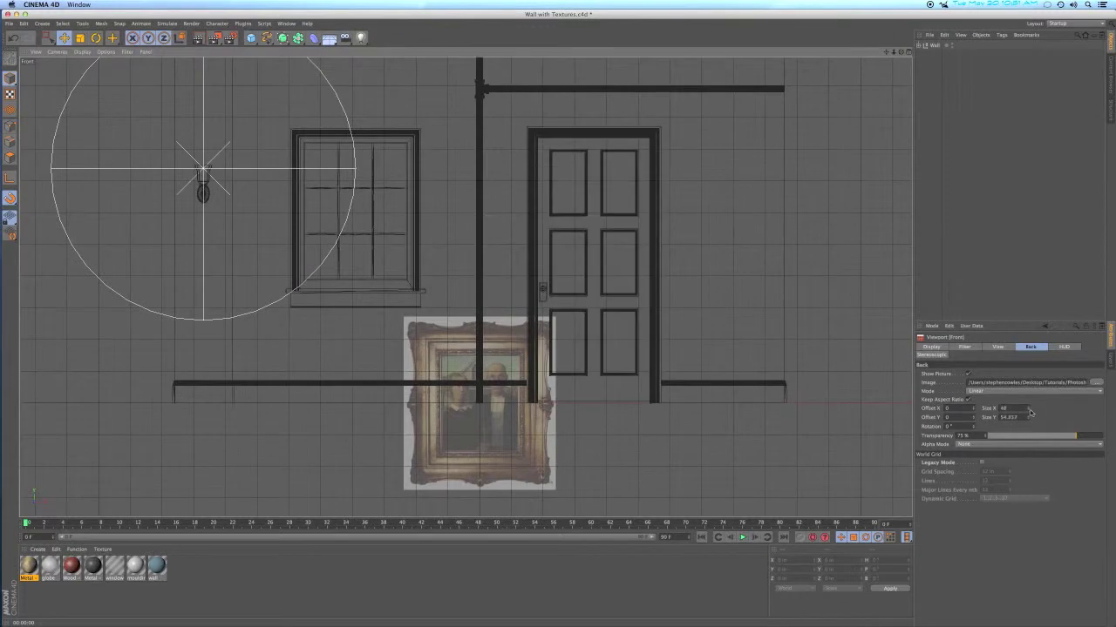
drag(1029, 412, 1028, 412)
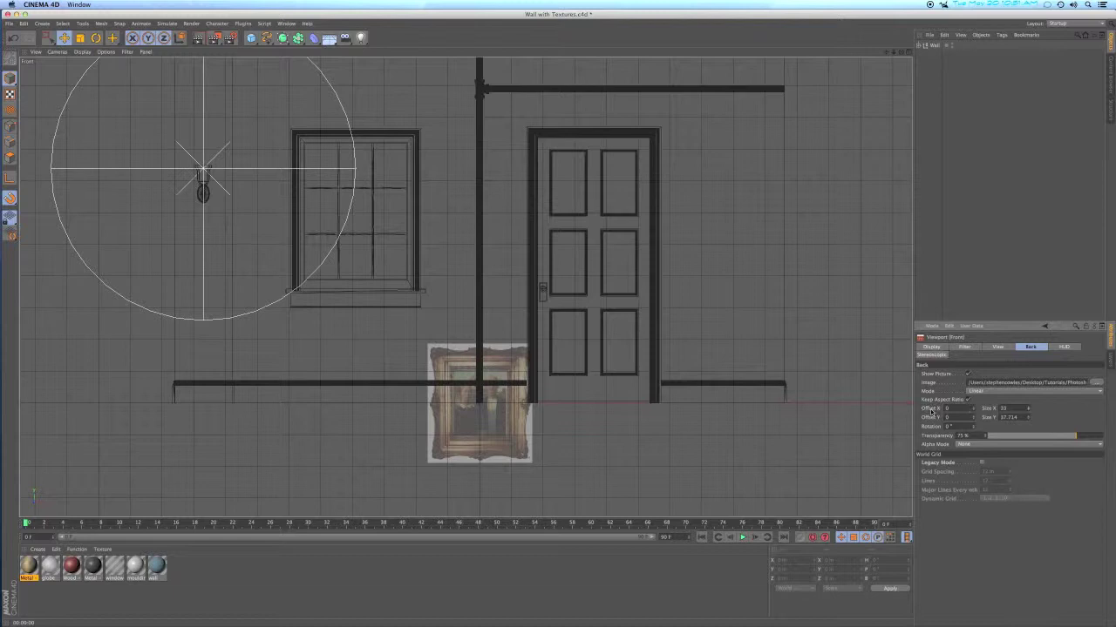
drag(974, 411, 974, 417)
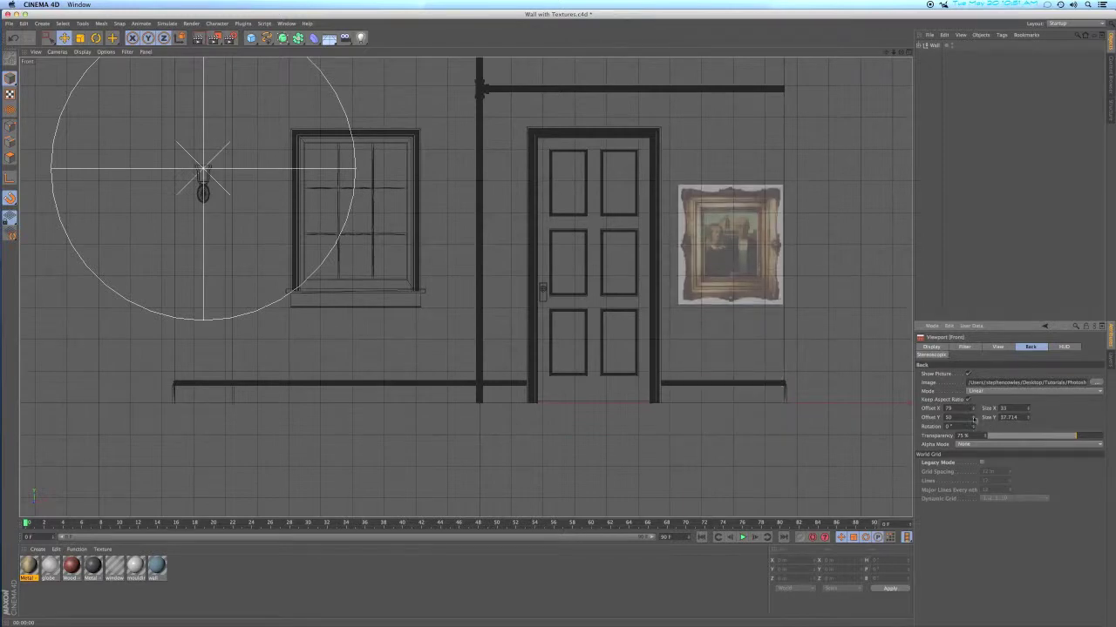
drag(1028, 413, 1027, 412)
click(1029, 412)
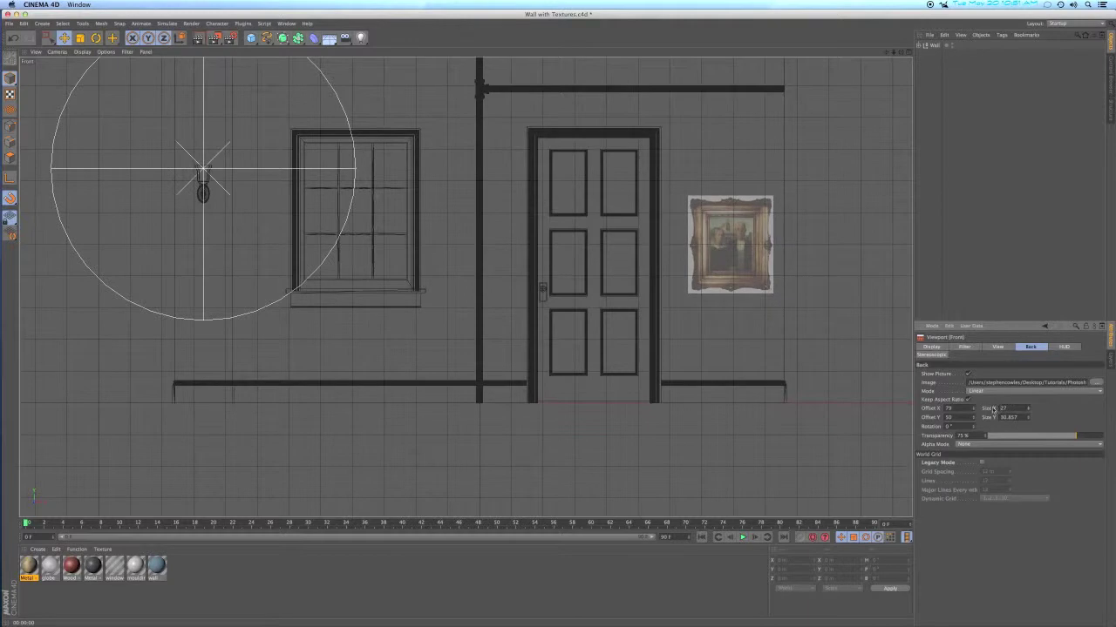
Reset the background painting's X and Y offsets to 0
drag(974, 411, 974, 412)
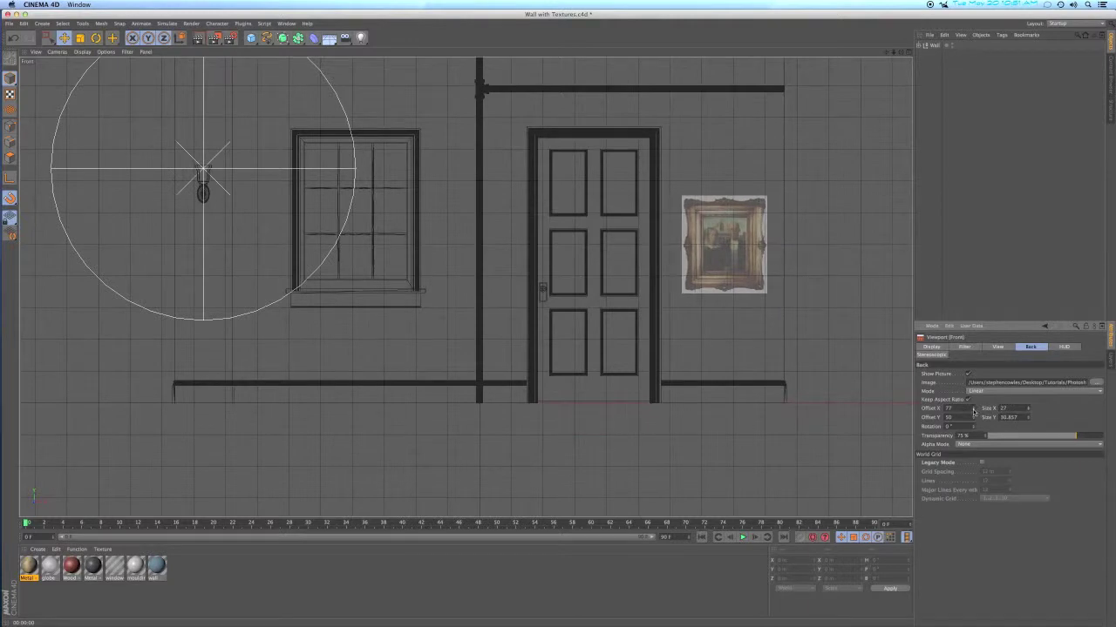
drag(973, 417, 973, 417)
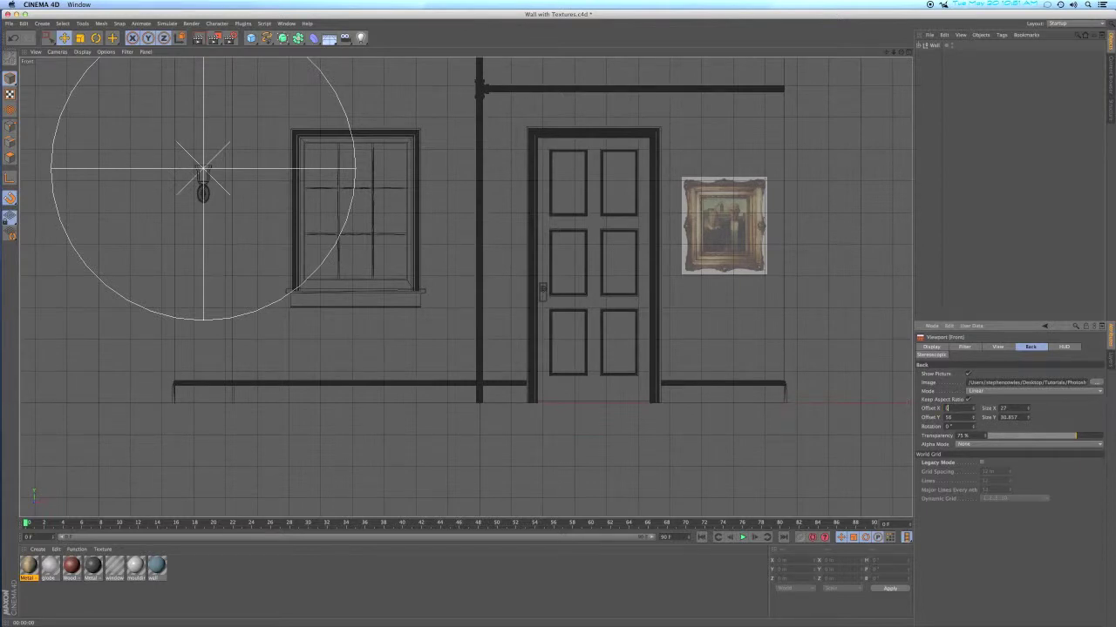
key(Tab)
text(0)
key(Tab)
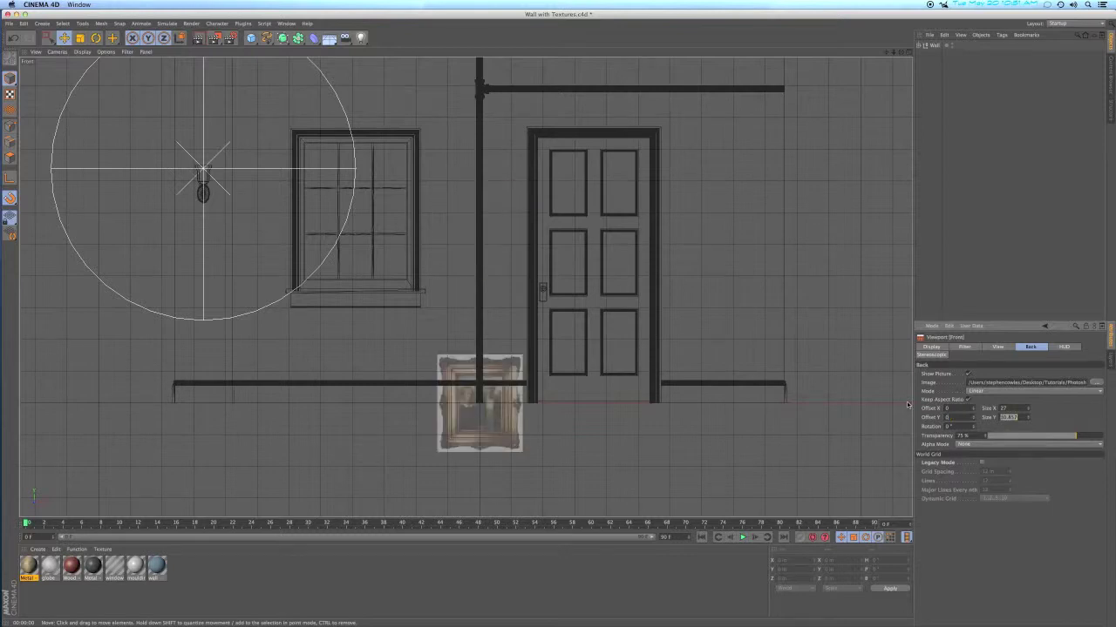
Hide the Wall object and add a new Cube
click(949, 44)
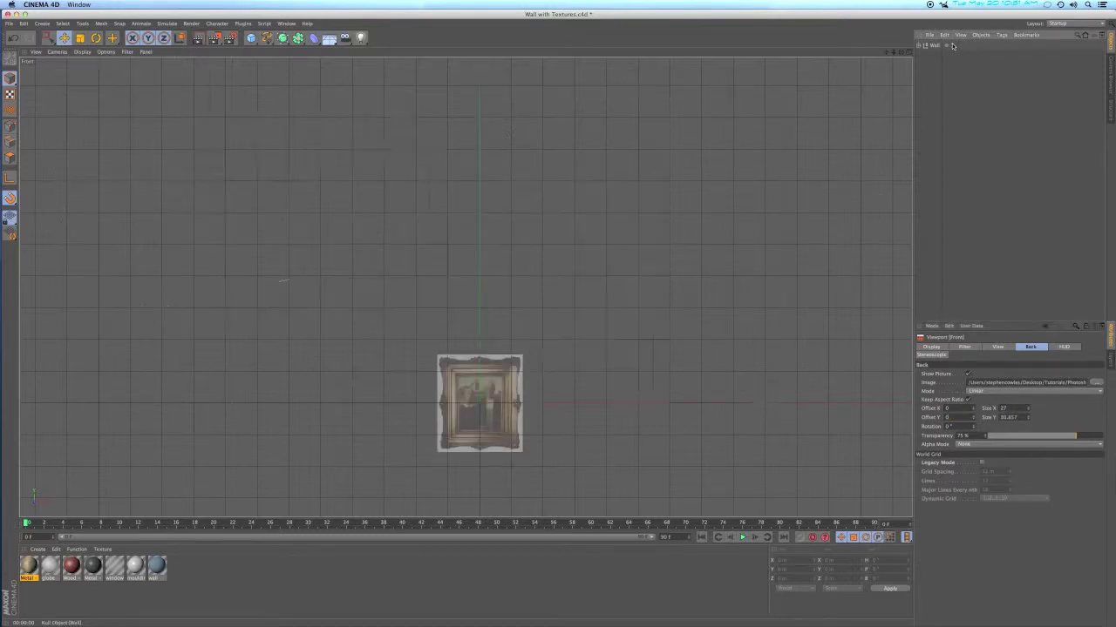
scroll(475, 414, up, 8)
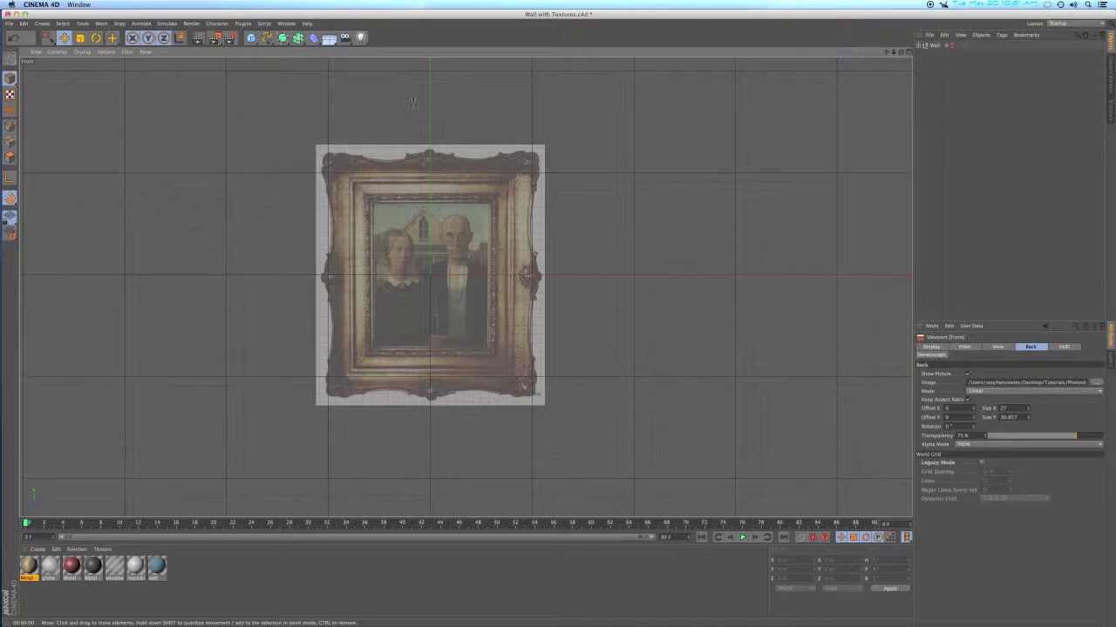
click(251, 39)
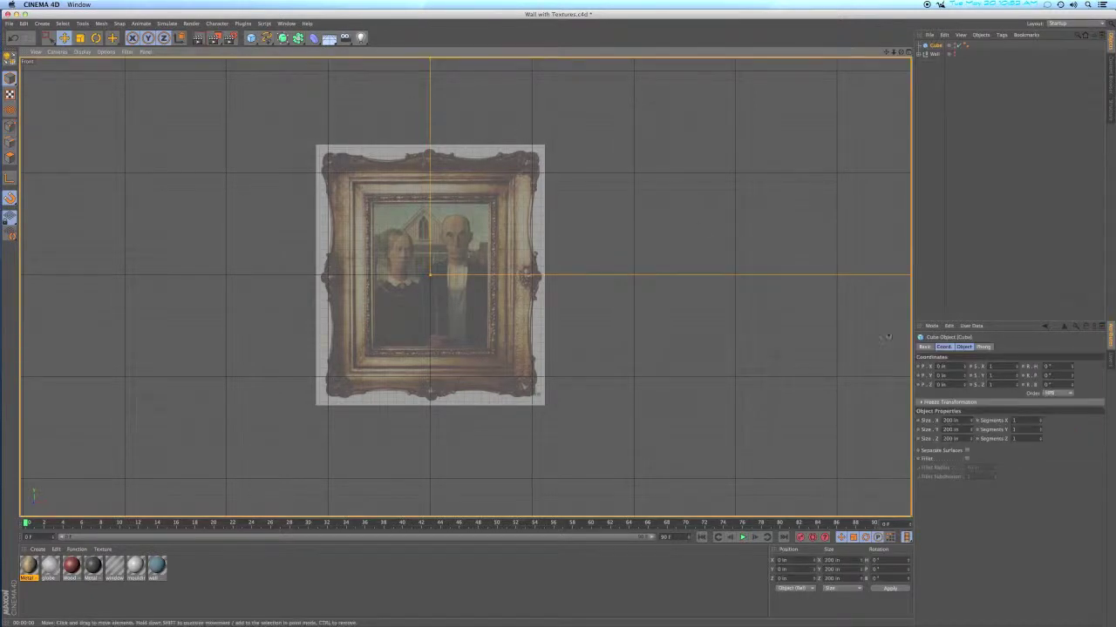
Size the cube to the painting's canvas, 15 × 19 × 1 in
double_click(950, 420)
text(24)
key(Tab)
text(36)
key(Tab)
text(2)
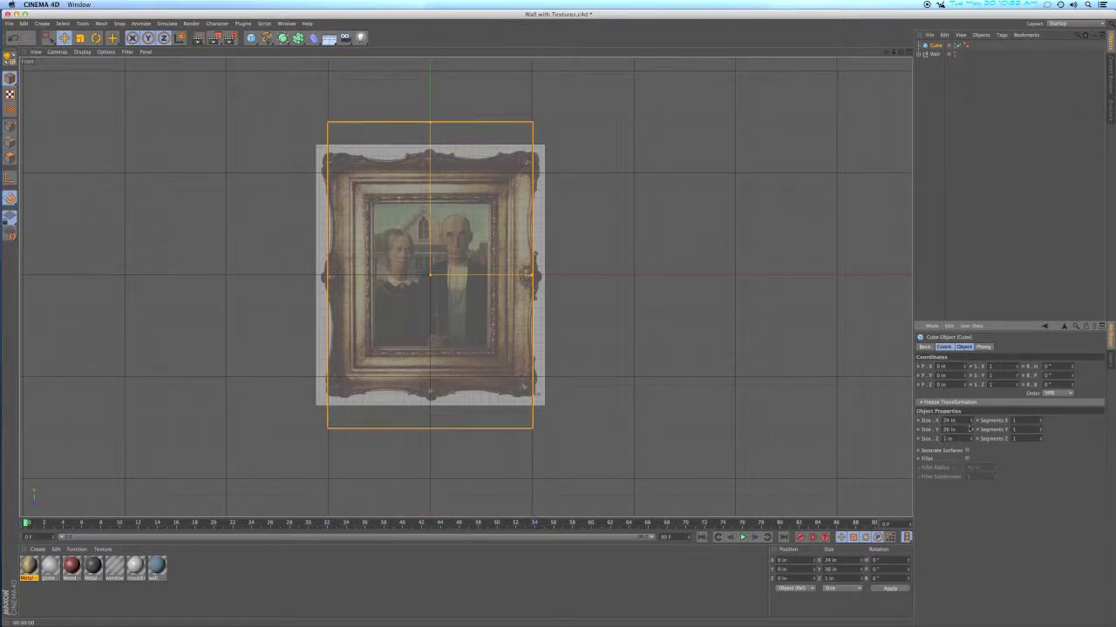
drag(972, 424, 972, 424)
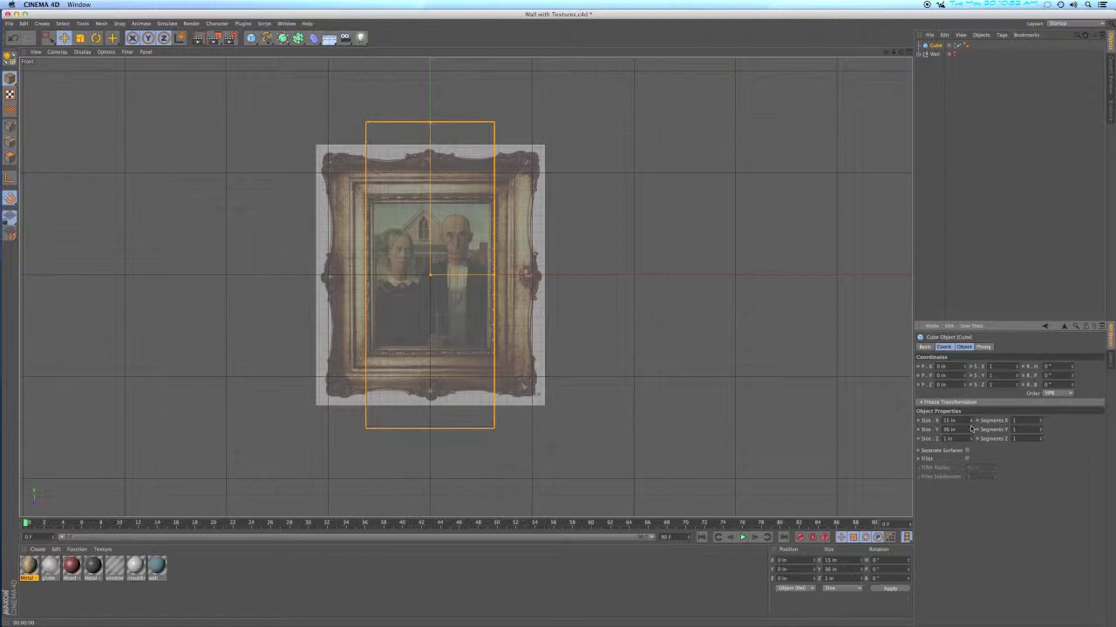
drag(972, 432, 971, 432)
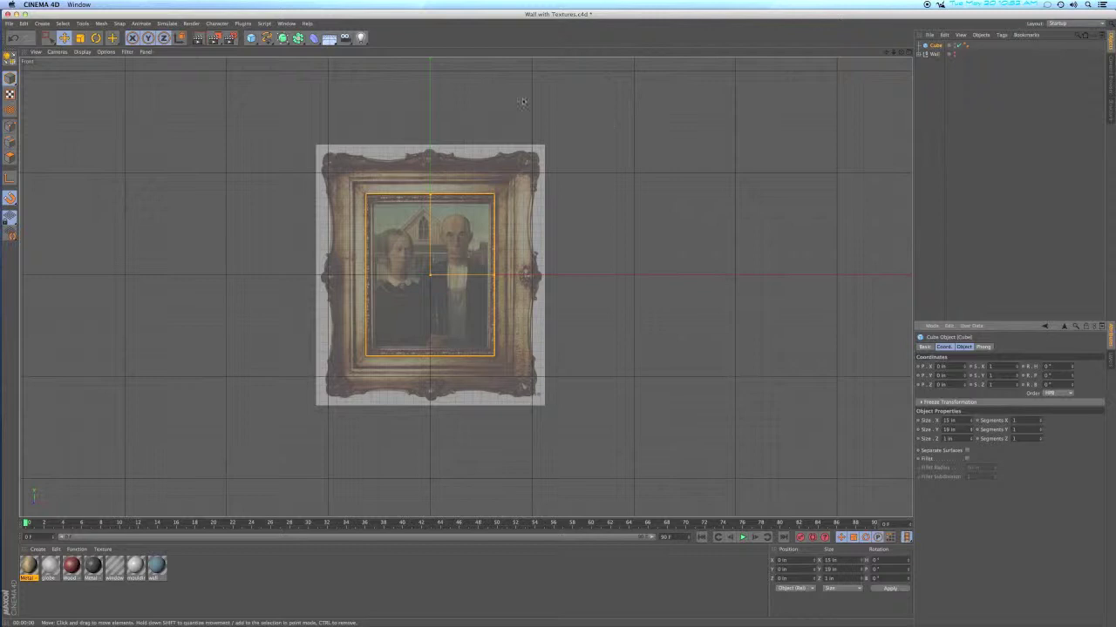
Add a rectangle spline and size it 19 in wide by 23 in high to fit the painting's frame
drag(266, 38, 329, 99)
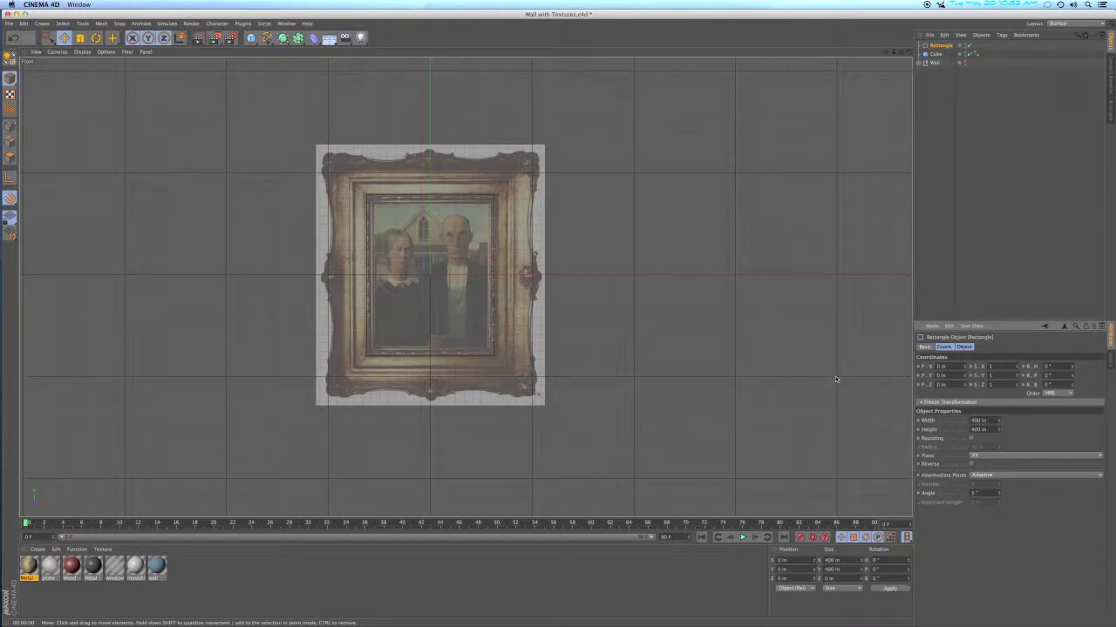
double_click(981, 420)
text(36)
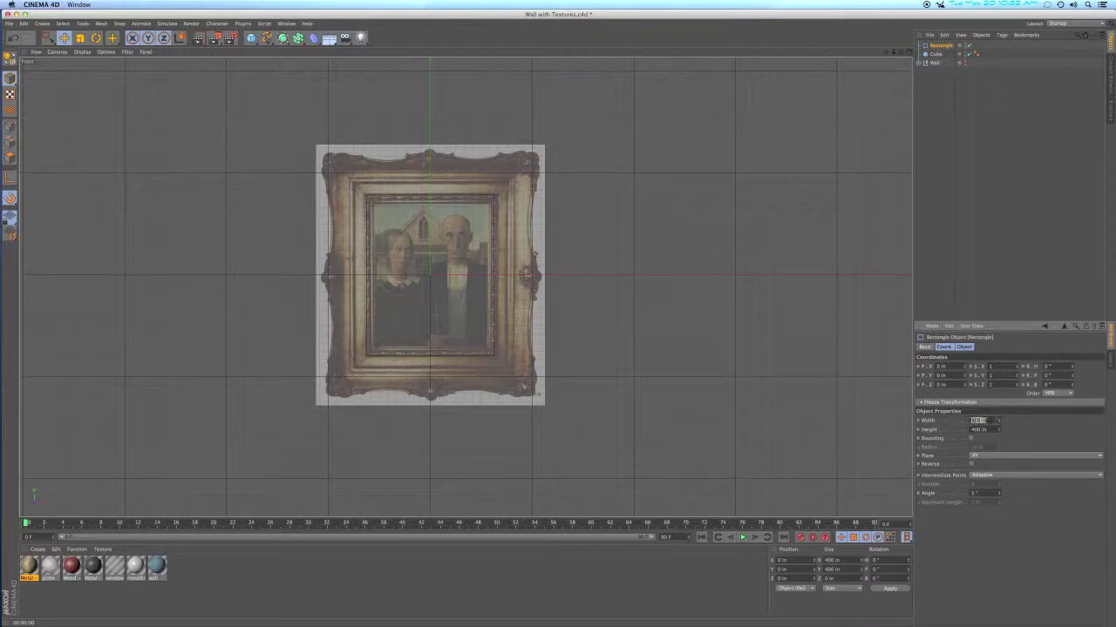
key(Tab)
text(36)
key(Return)
drag(999, 432, 998, 424)
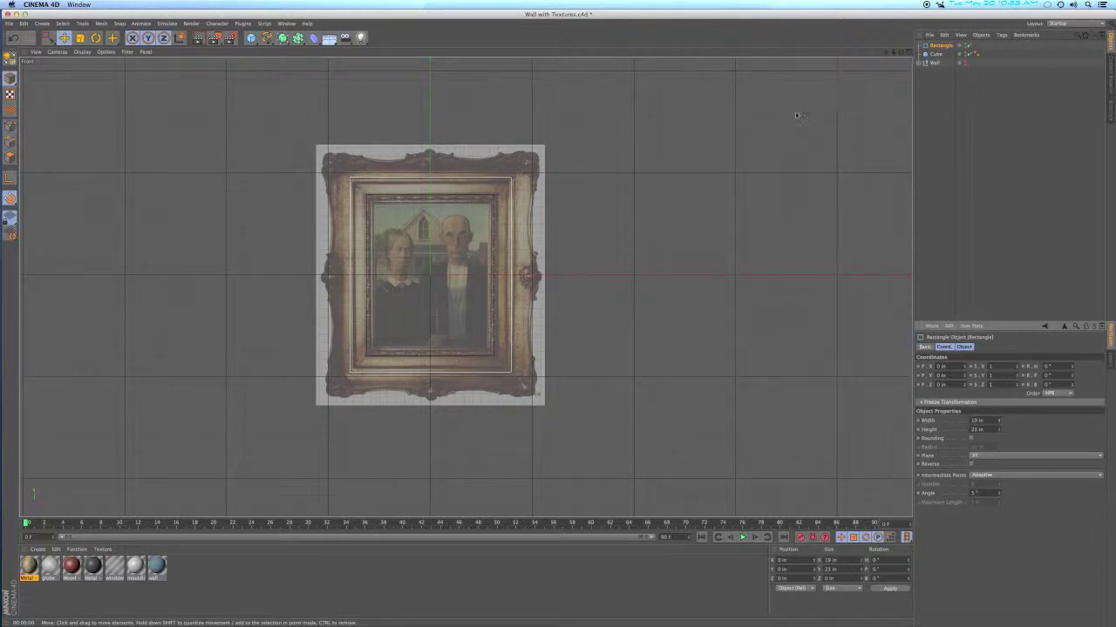
scroll(542, 272, up, 4)
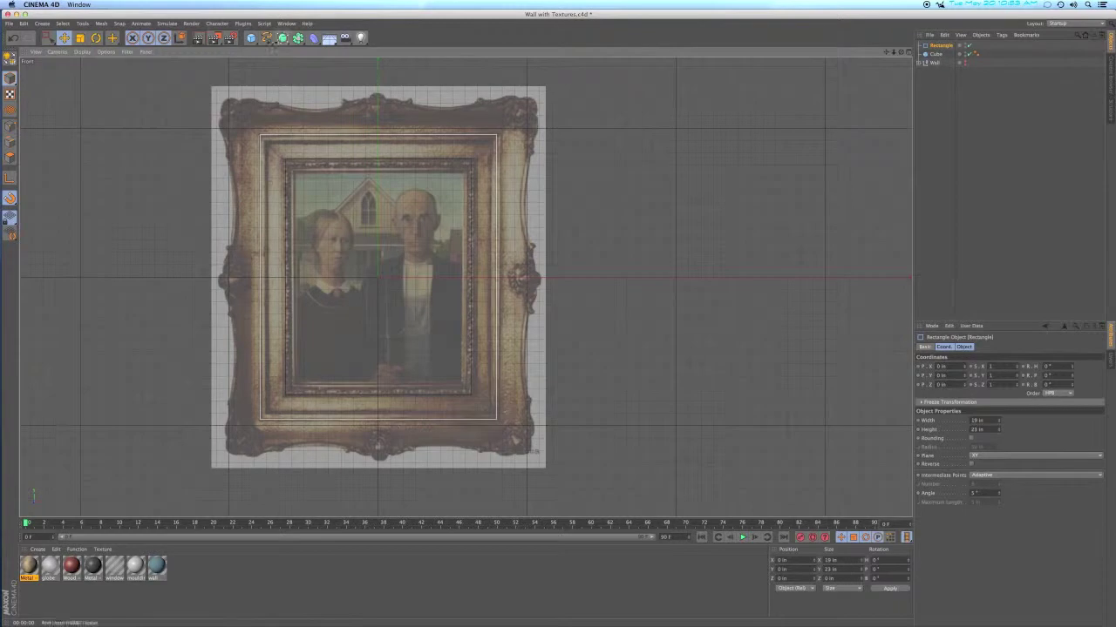
Draw a thin closed linear spline beside the painting's right edge as the frame profile
click(267, 38)
click(293, 67)
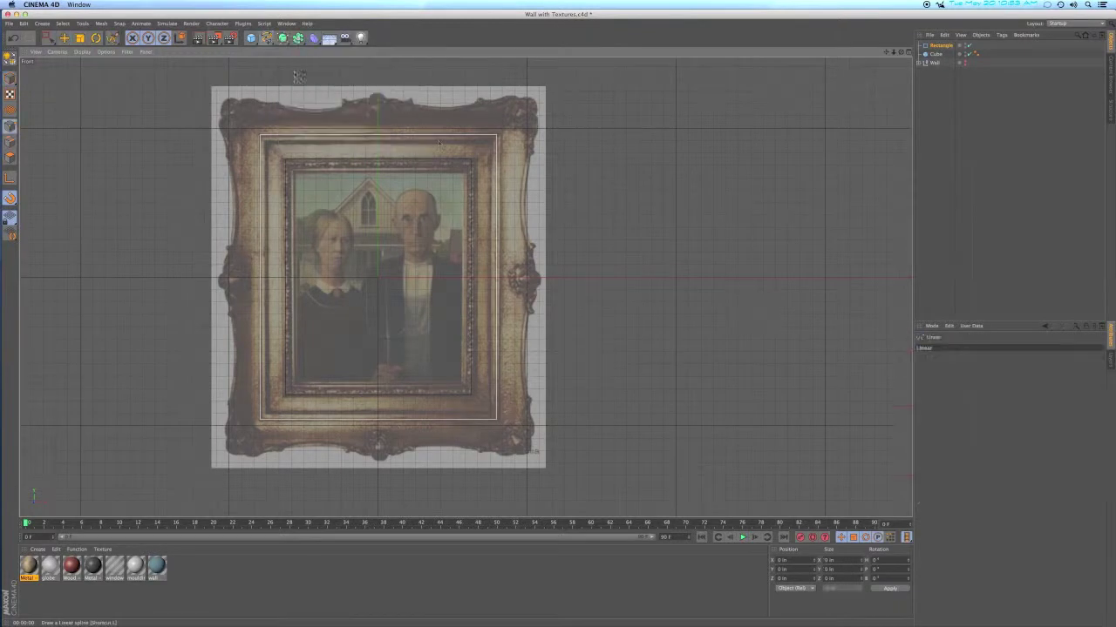
click(470, 280)
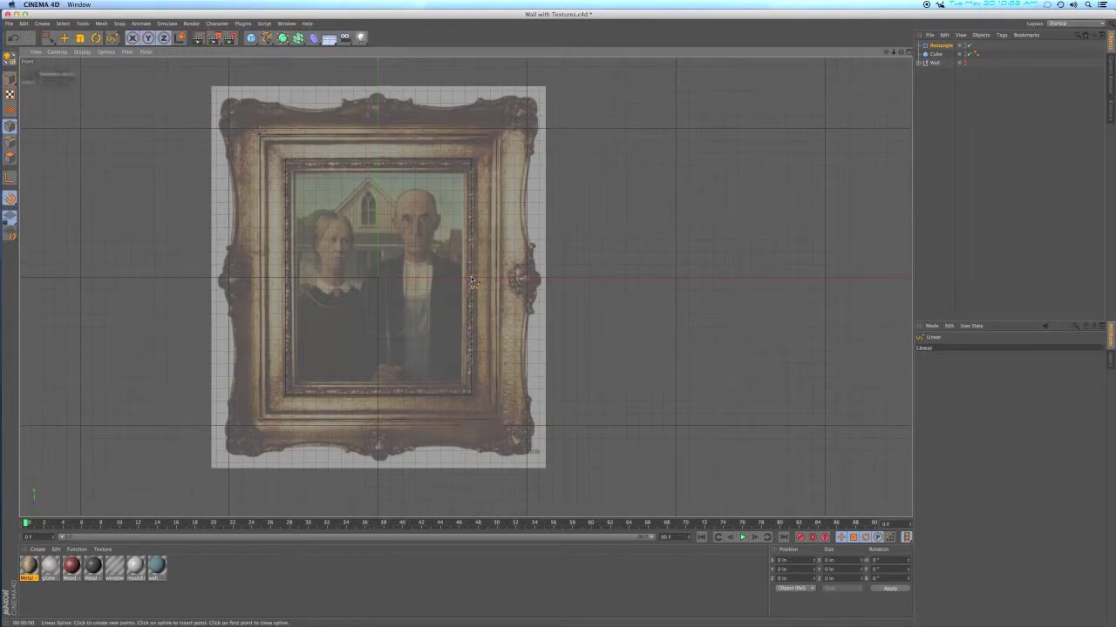
click(526, 259)
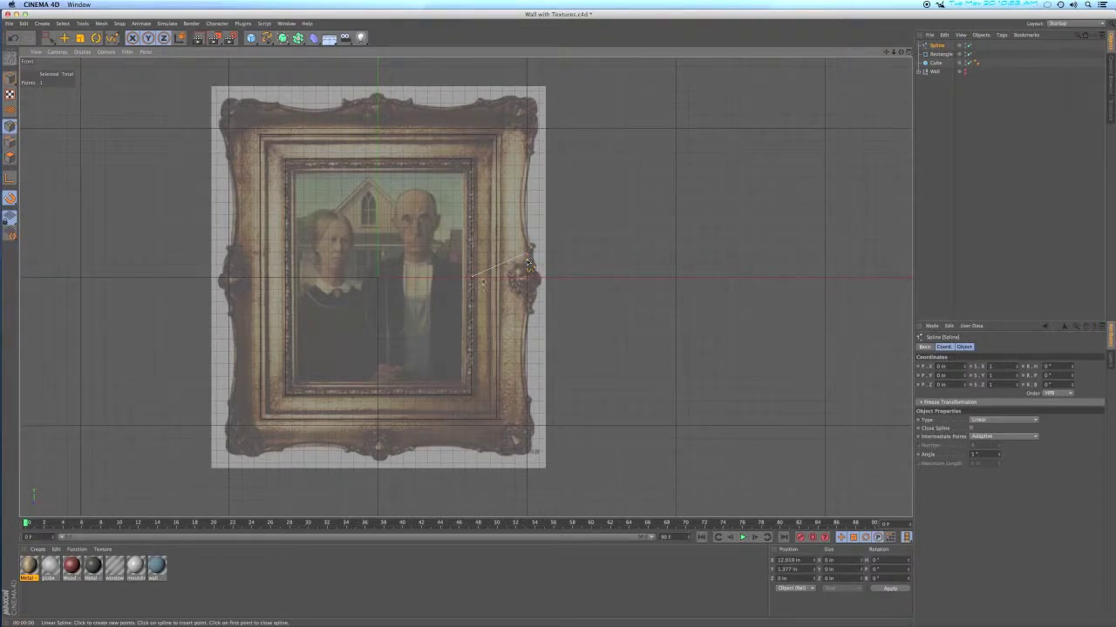
click(471, 281)
scroll(472, 281, up, 5)
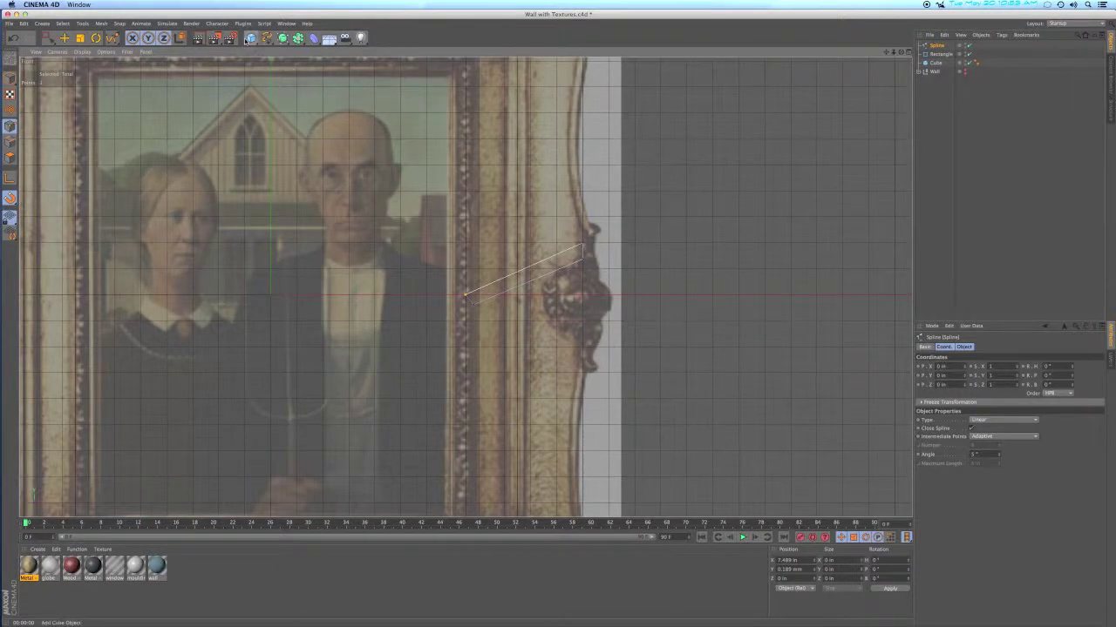
Adjust the profile's vertices, placing its outer points at X 12 in, Y 1.762 in
click(64, 38)
click(471, 302)
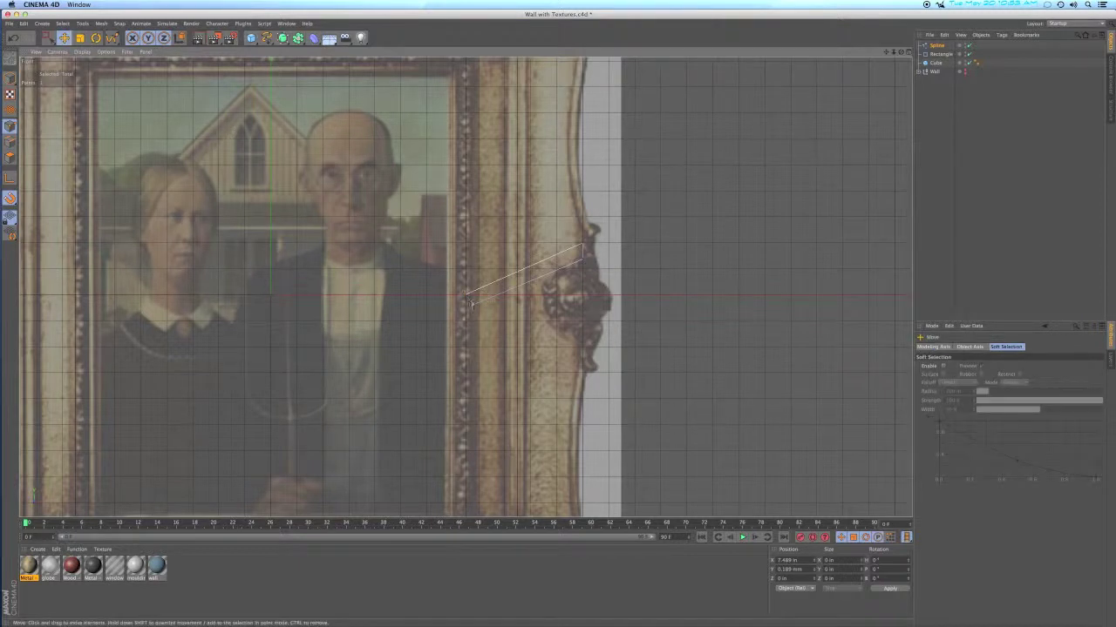
drag(472, 305, 464, 307)
click(582, 258)
ctrl+click(582, 259)
click(583, 257)
click(48, 37)
drag(605, 224, 566, 279)
click(592, 259)
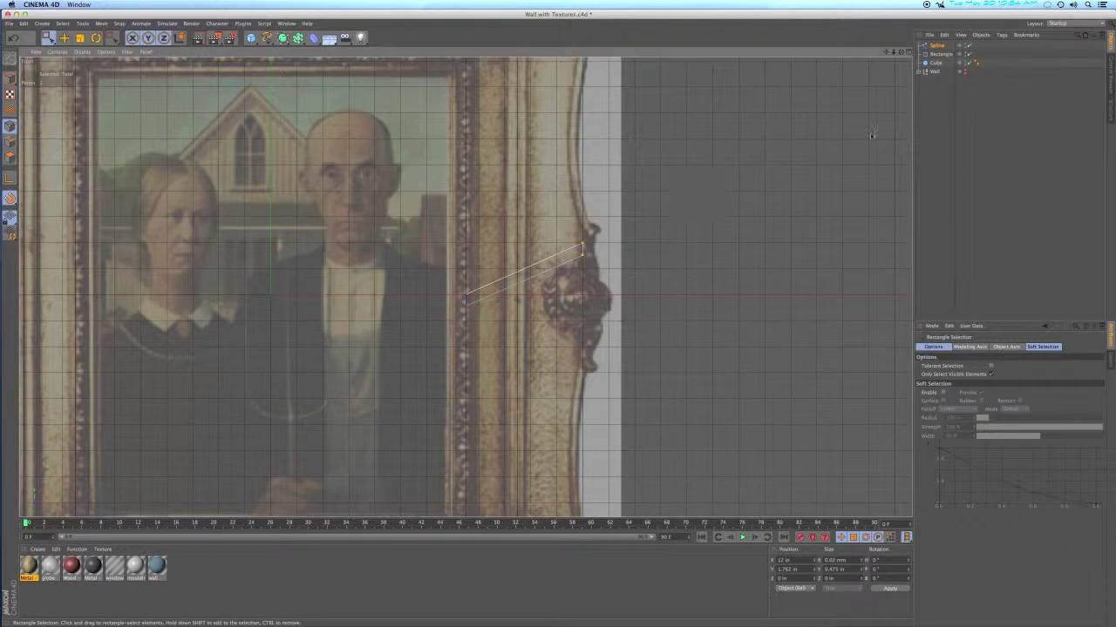
click(922, 49)
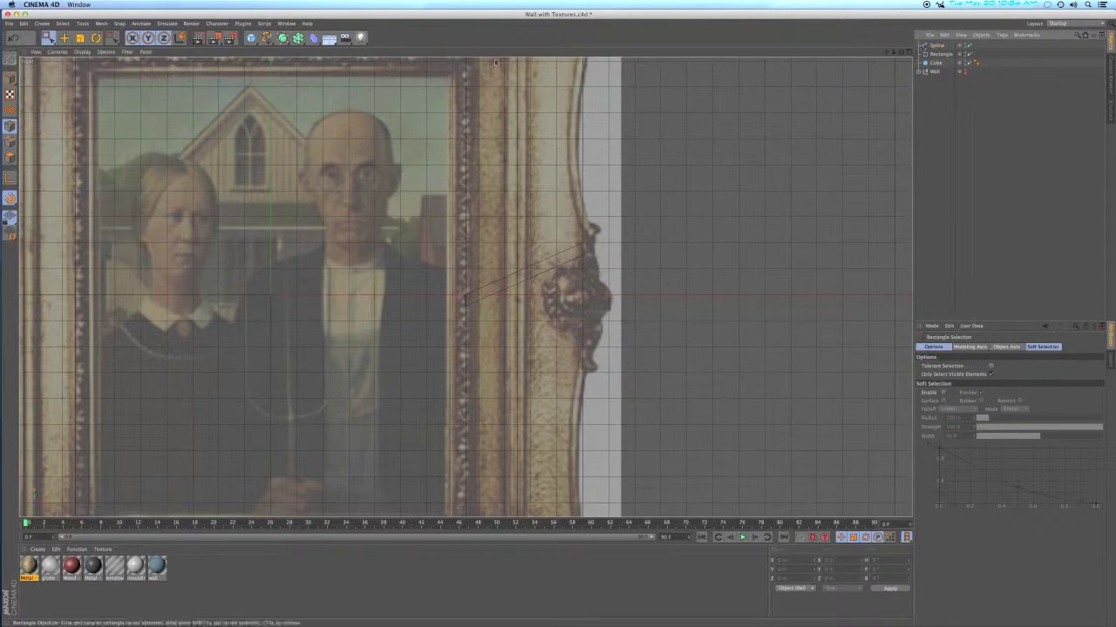
click(281, 39)
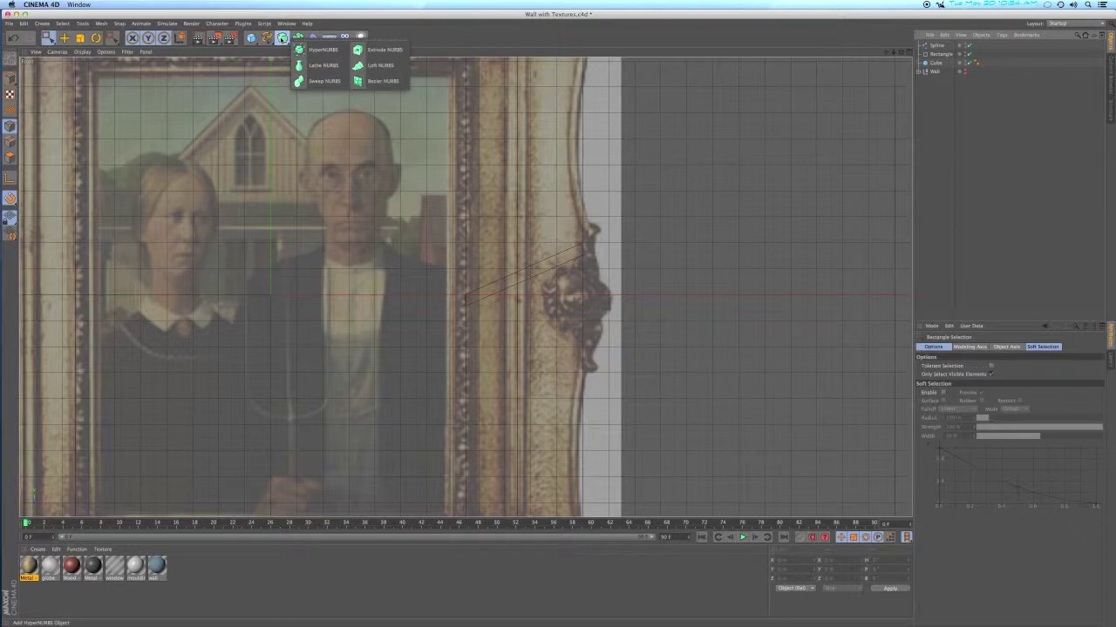
Add a Sweep NURBS holding the profile and rectangle splines, shown in the four-view layout
click(312, 83)
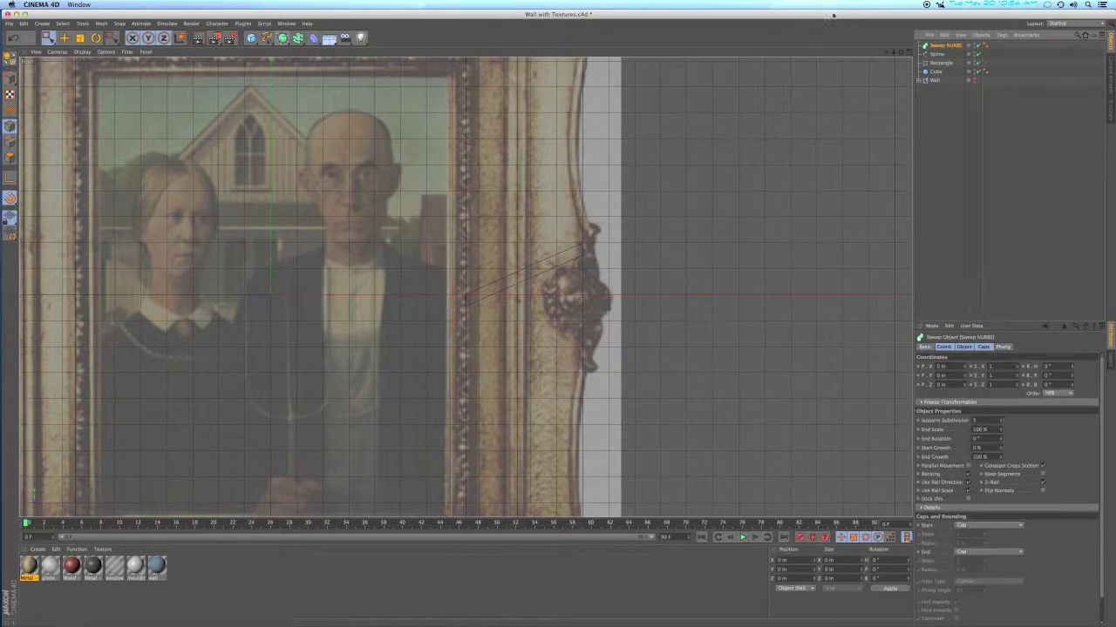
drag(950, 55, 932, 57)
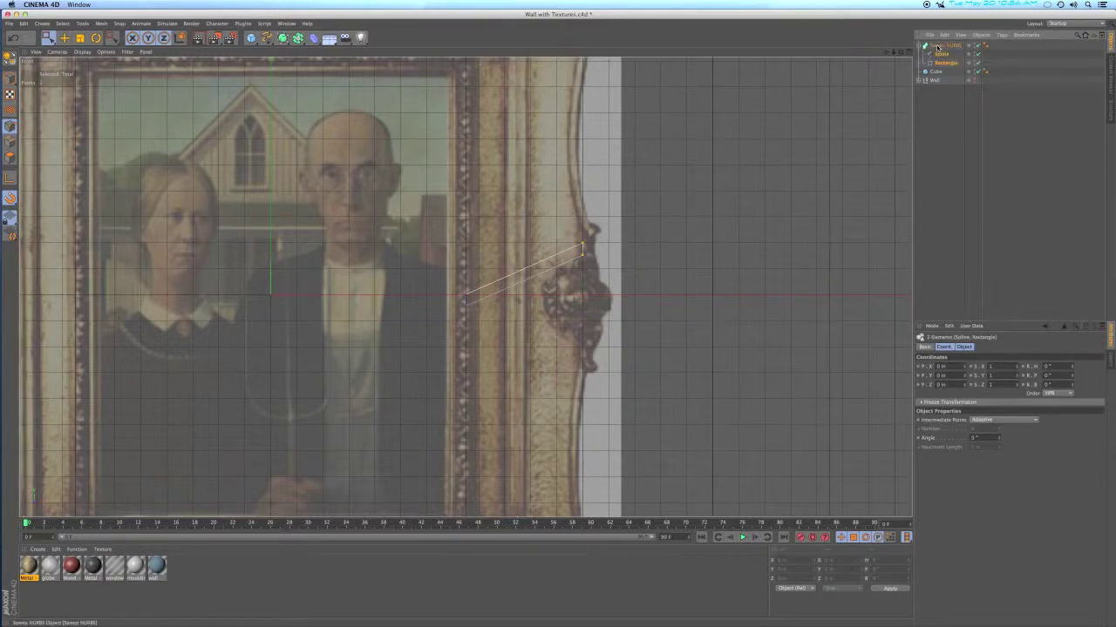
click(905, 52)
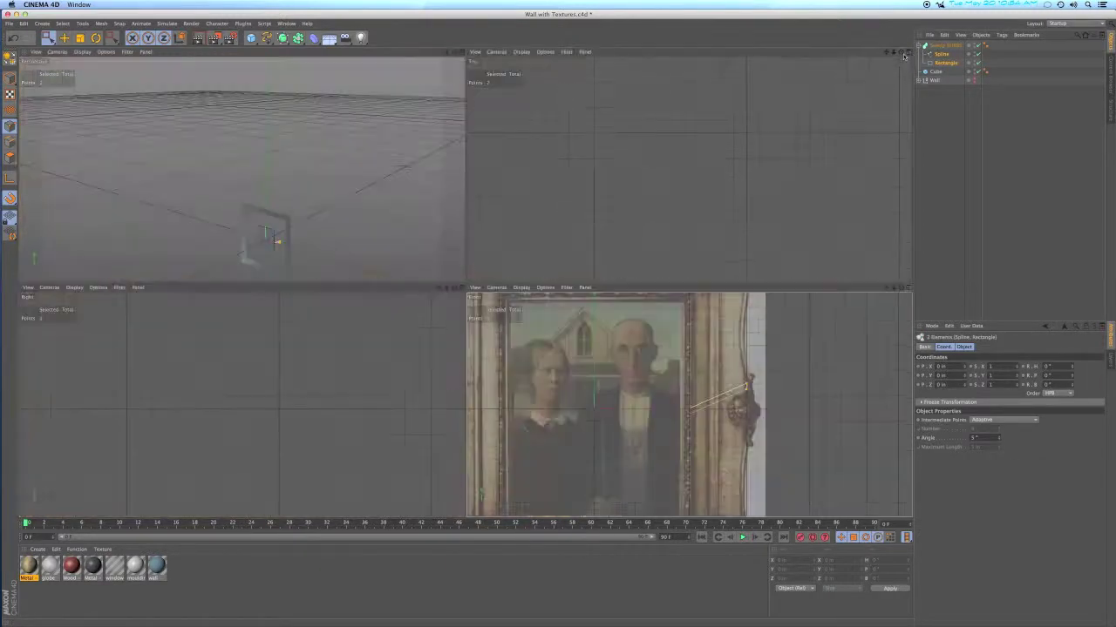
alt+drag(292, 233, 262, 167)
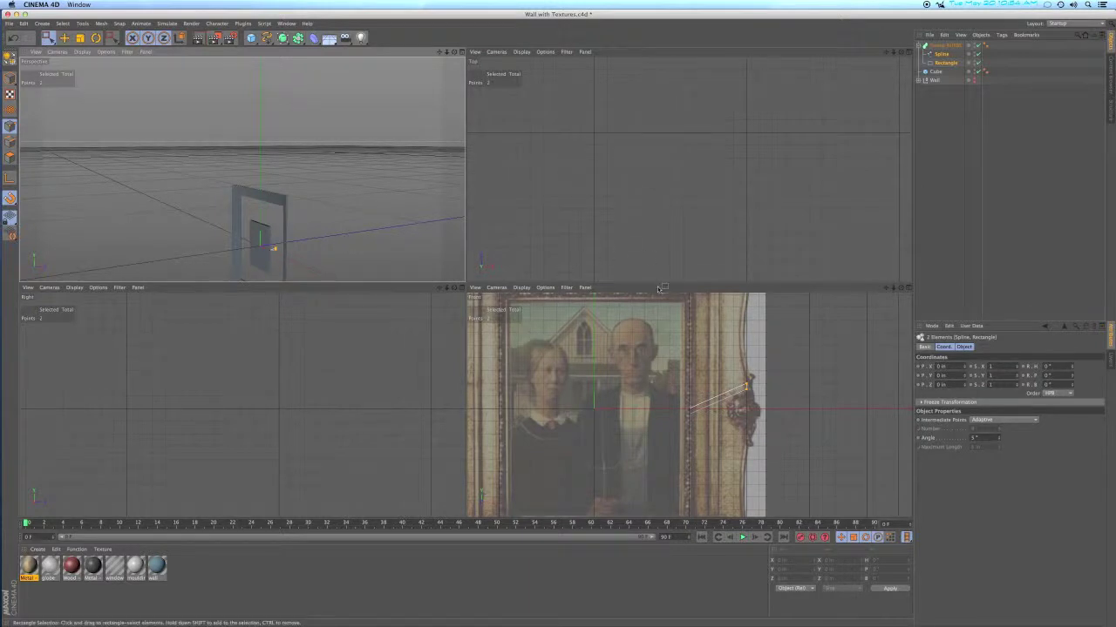
scroll(602, 376, down, 5)
scroll(602, 375, down, 6)
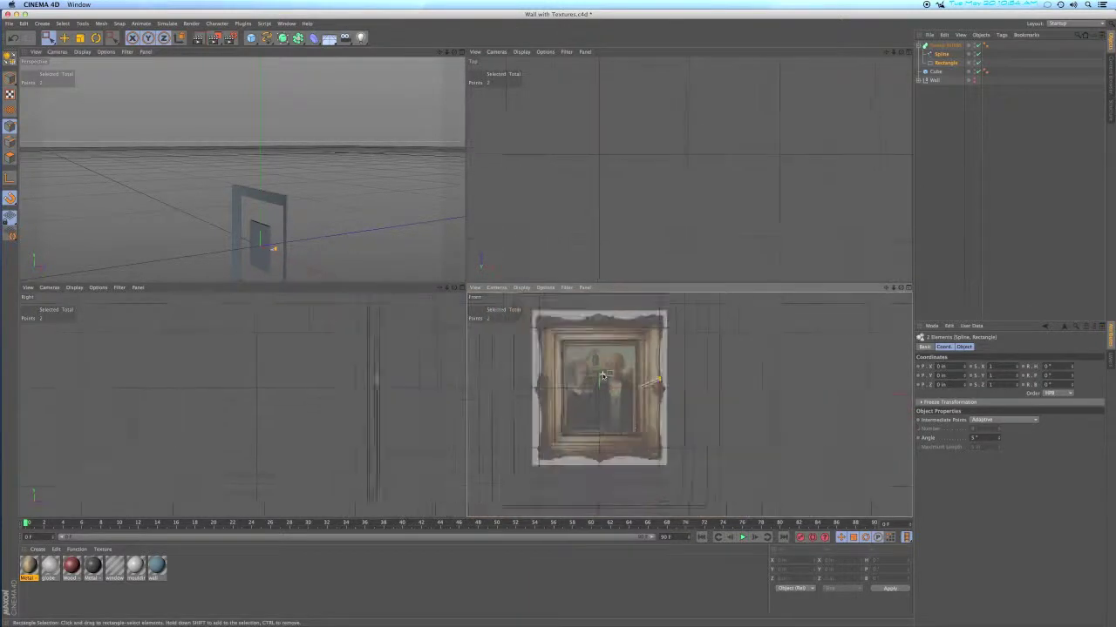
key(e)
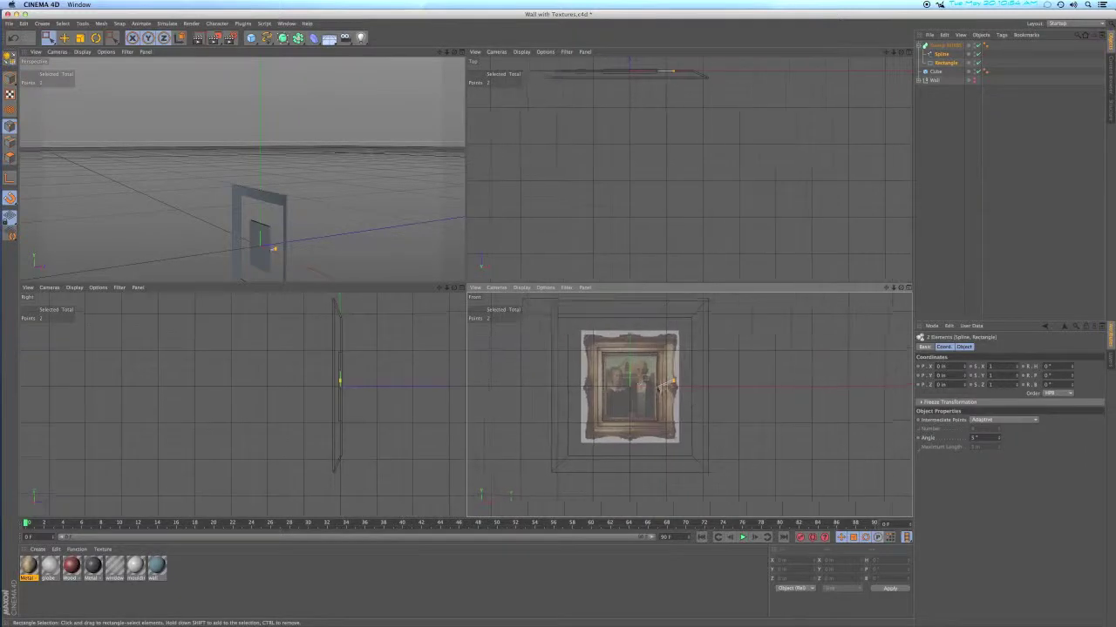
click(741, 307)
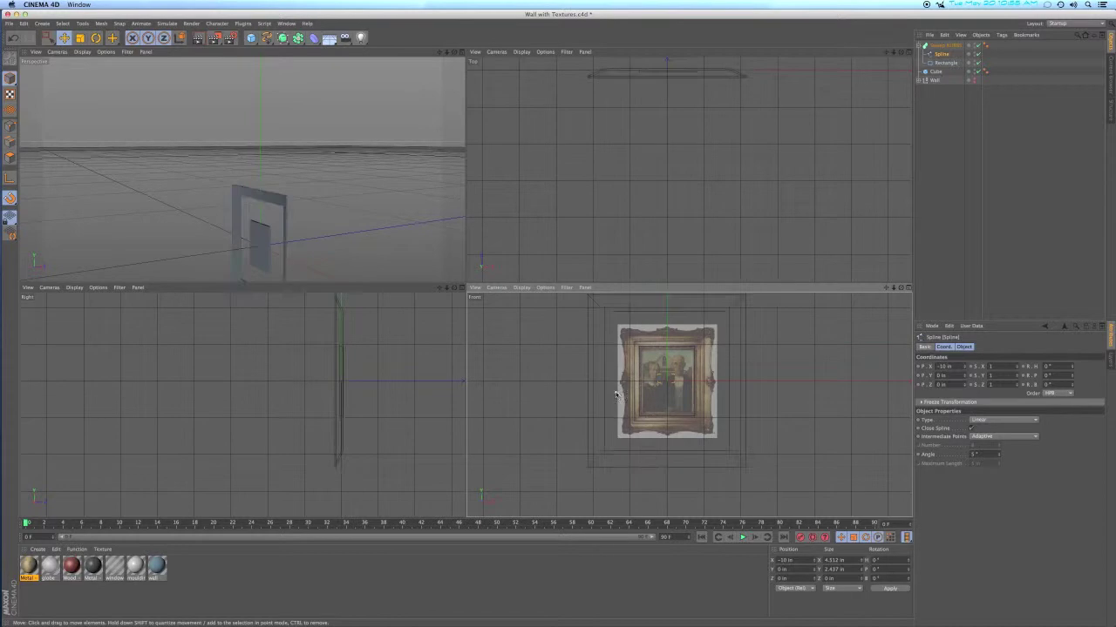
Resize the sweep's rectangle to 0.1 in wide by 4 in high
click(945, 62)
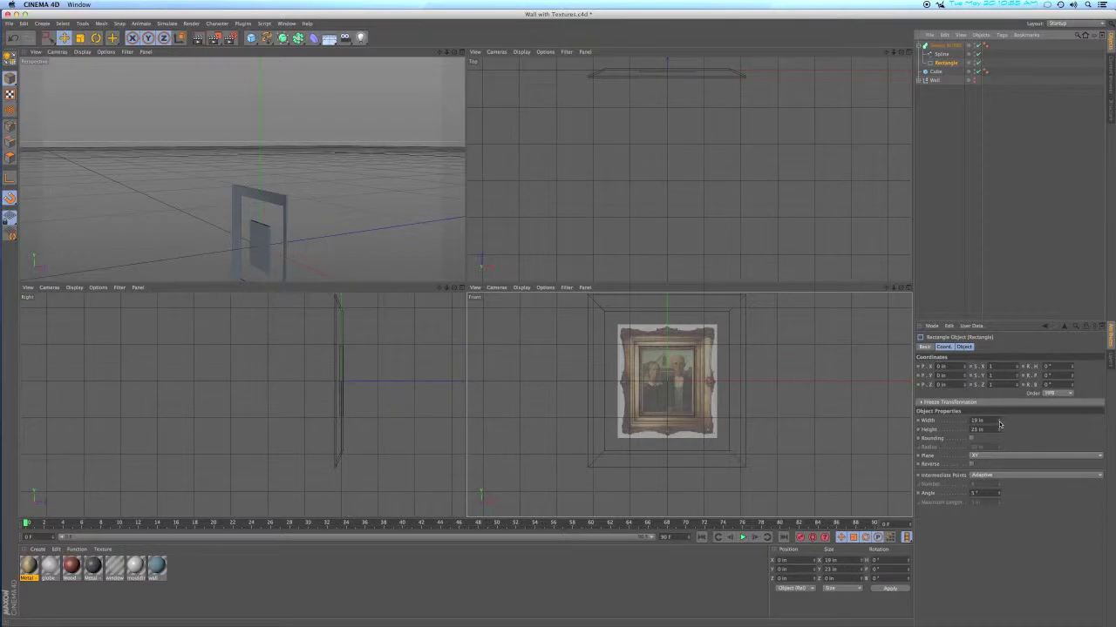
drag(1000, 424, 996, 420)
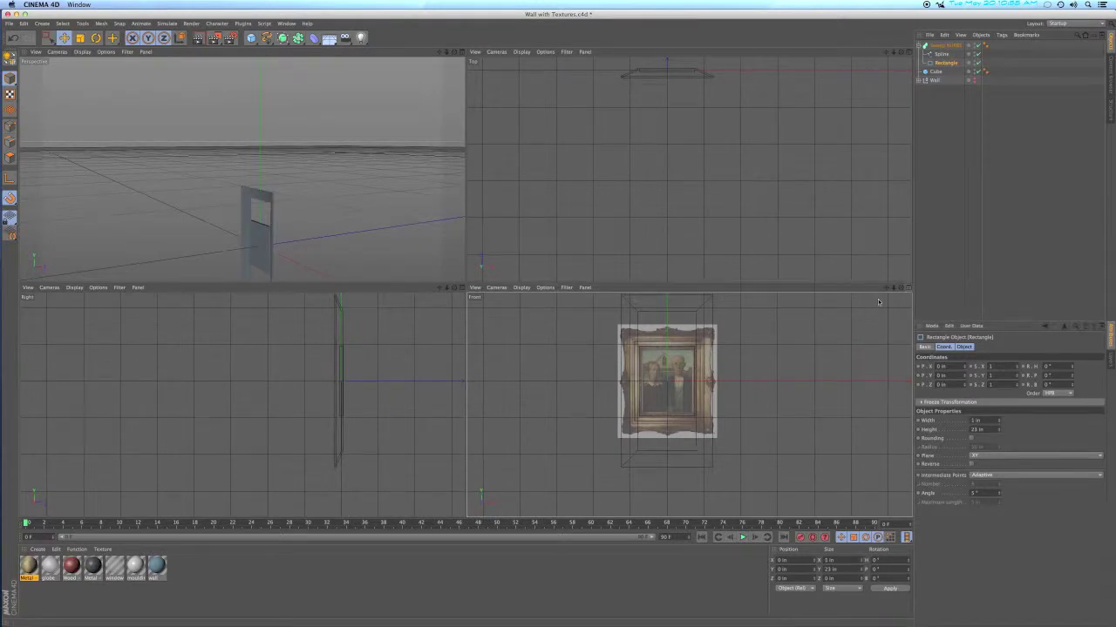
middle_click(878, 301)
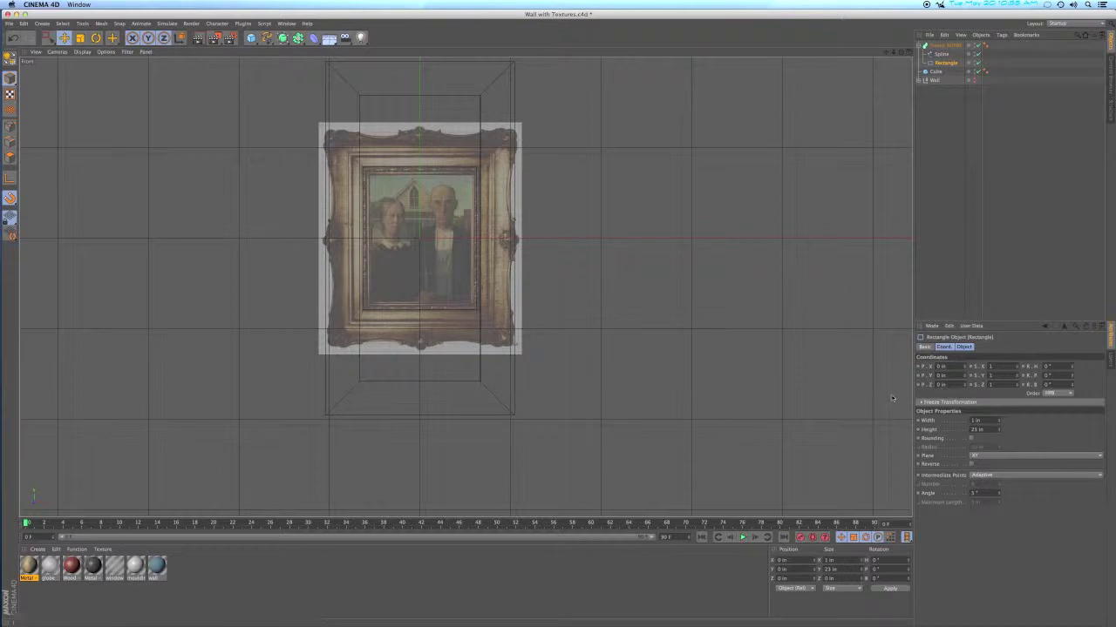
mouse_move(1000, 433)
mouse_down()
mouse_move(1000, 449)
mouse_move(999, 433)
mouse_up()
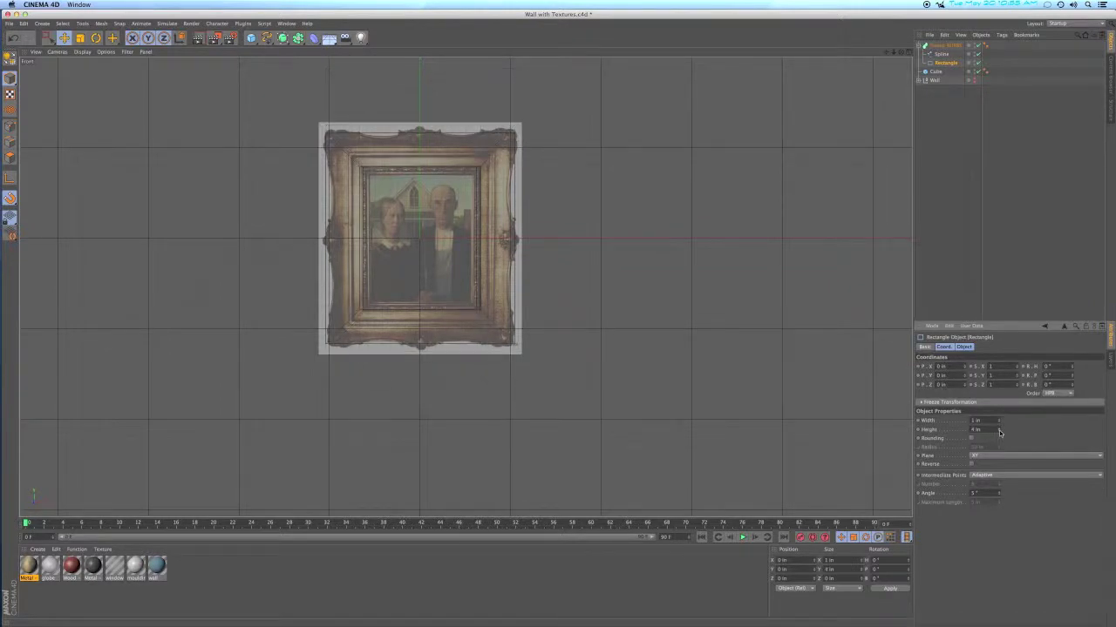
click(1000, 424)
click(1000, 424)
click(999, 423)
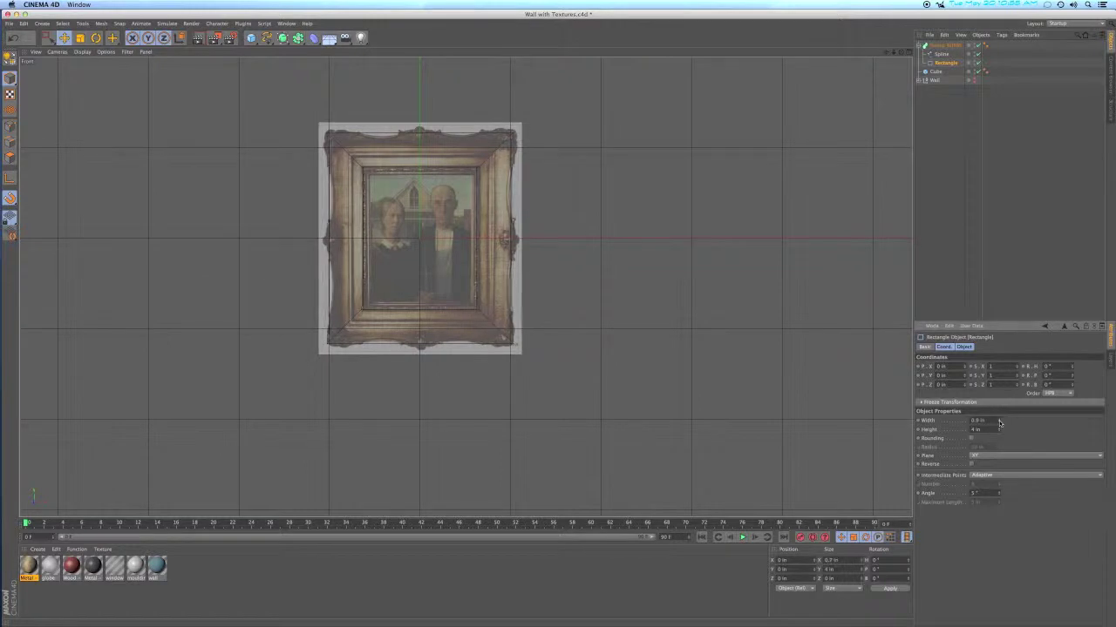
click(999, 424)
click(1000, 424)
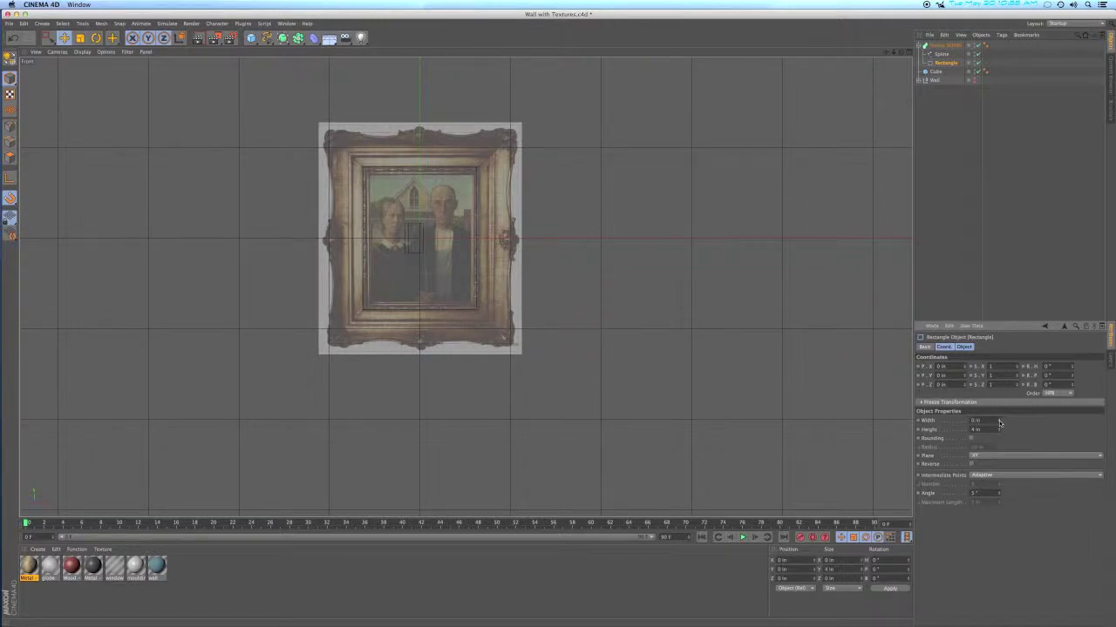
click(999, 420)
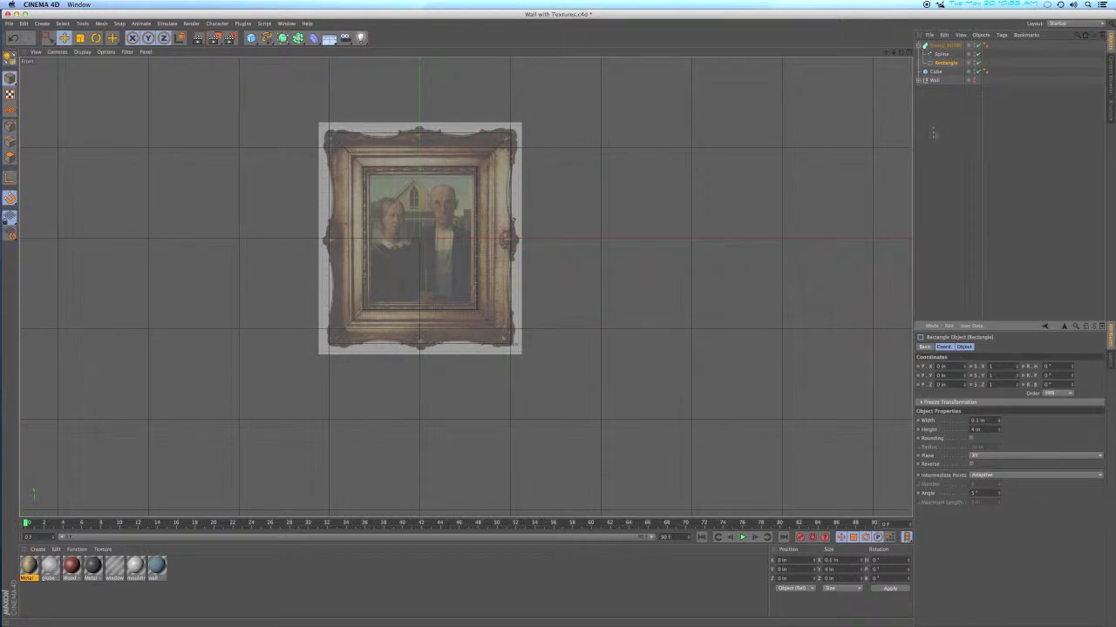
click(920, 45)
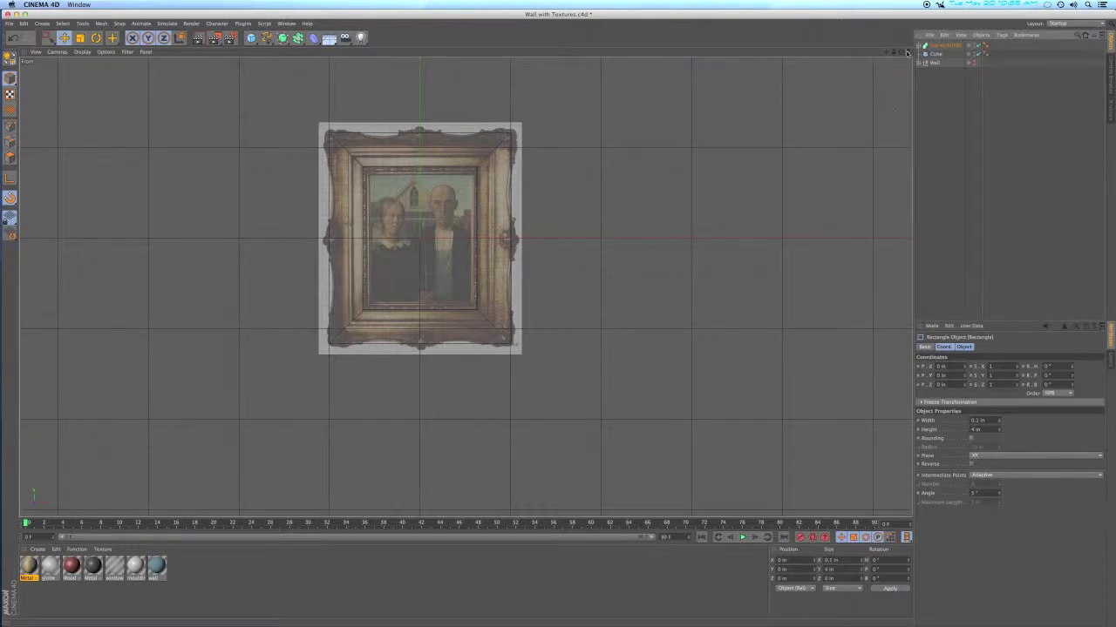
click(907, 52)
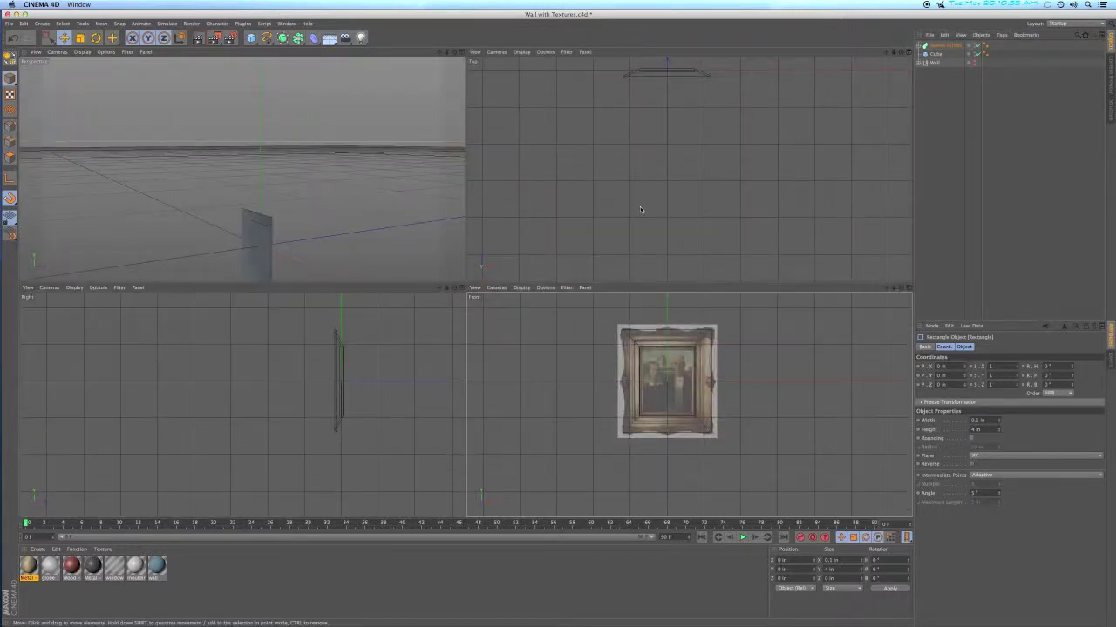
Move the Sweep NURBS frame 0.4 in back and delete its Phong tag for faceted shading
alt+drag(299, 245, 323, 199)
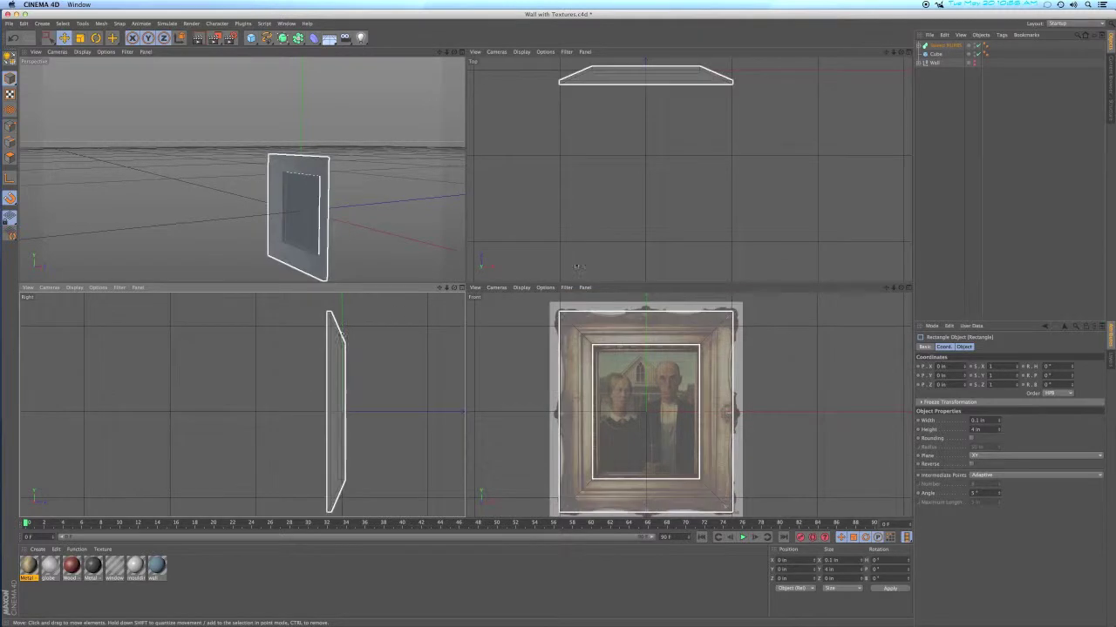
click(946, 45)
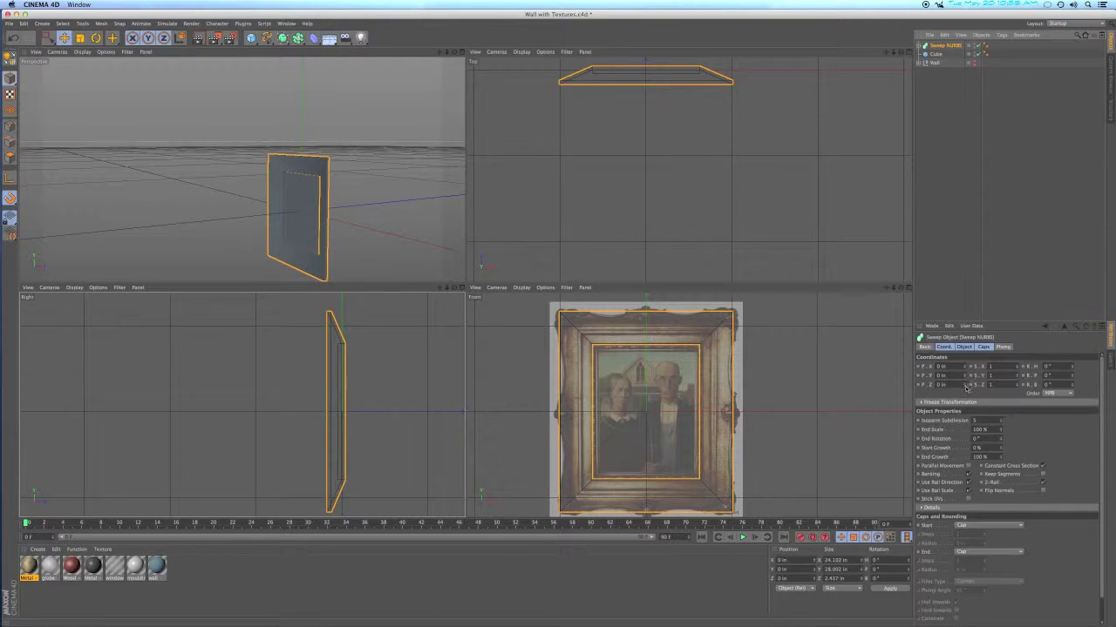
drag(966, 388, 964, 389)
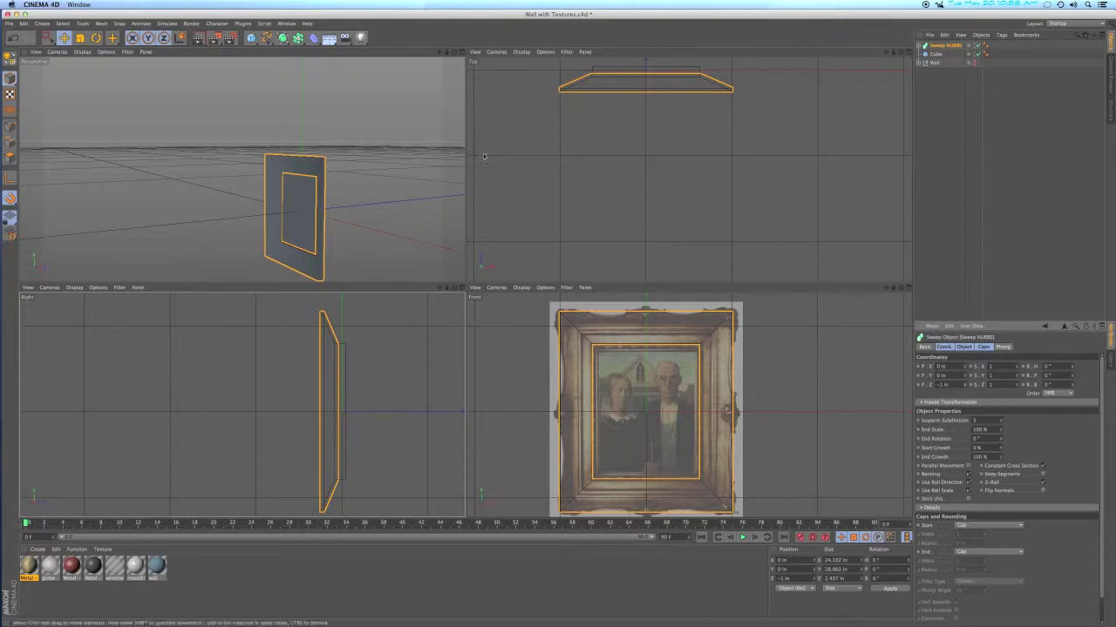
alt+drag(323, 208, 308, 192)
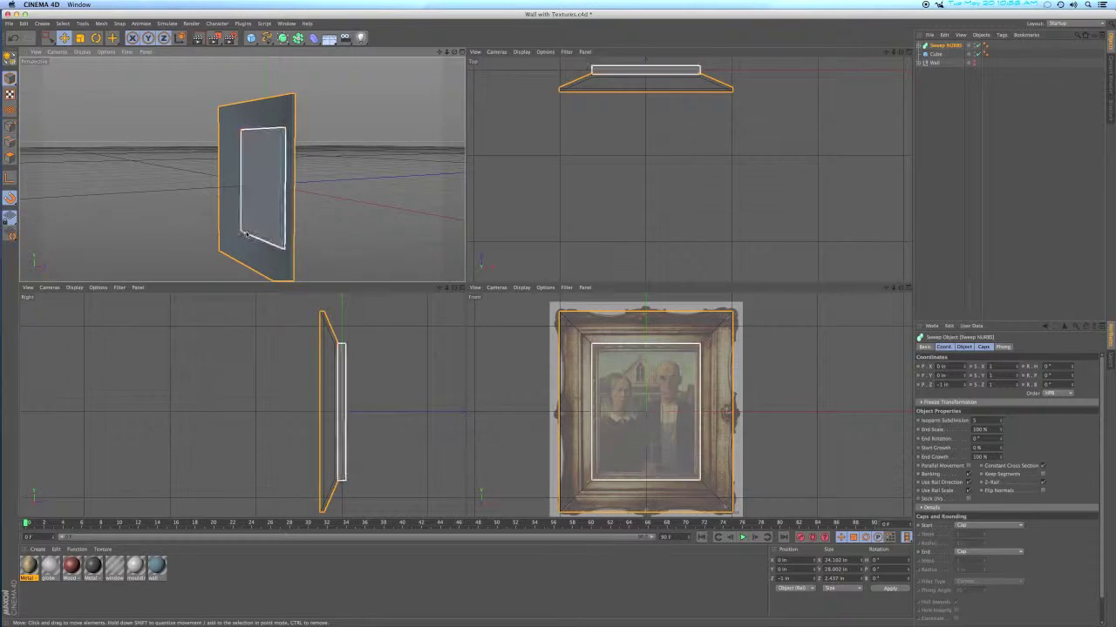
click(987, 47)
key(Delete)
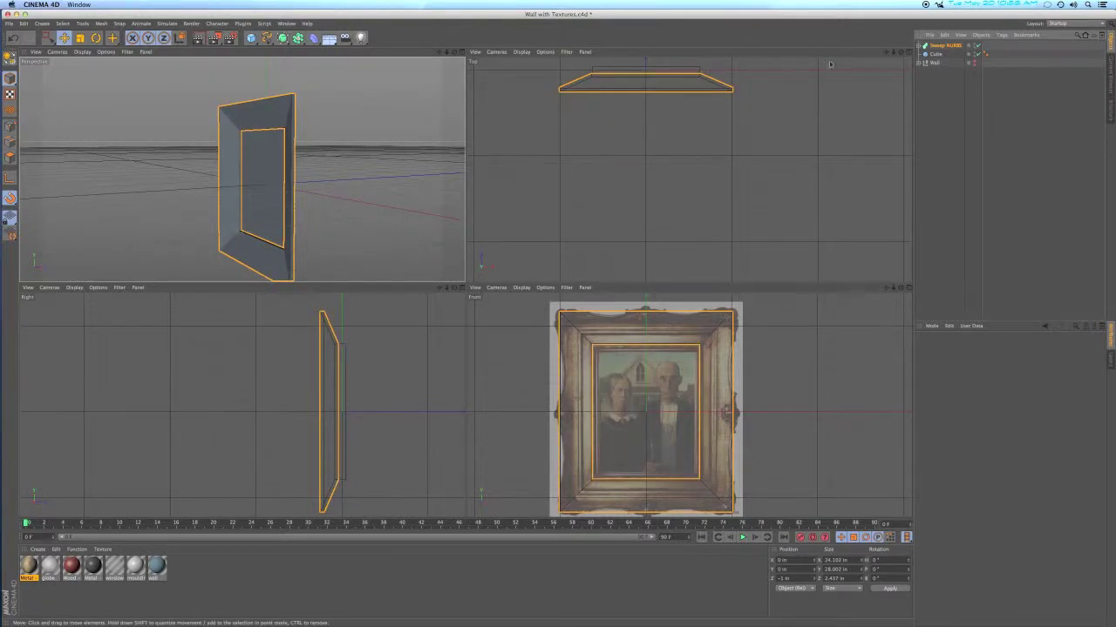
Group the Sweep NURBS and Cube under a new null named 'picture frame'
drag(250, 38, 272, 52)
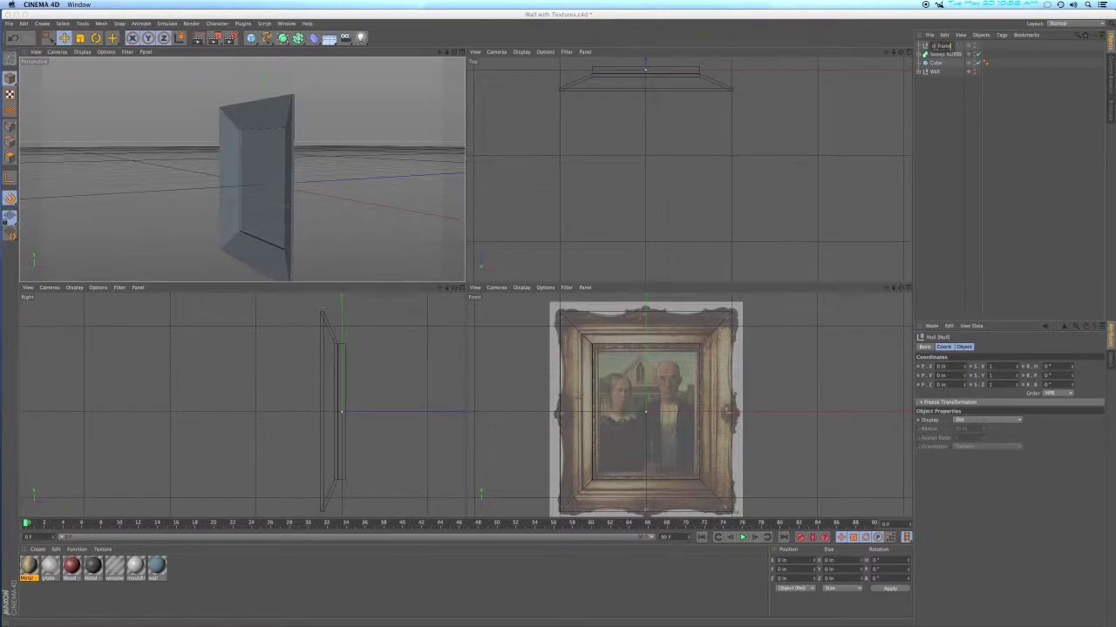
key(Return)
click(945, 54)
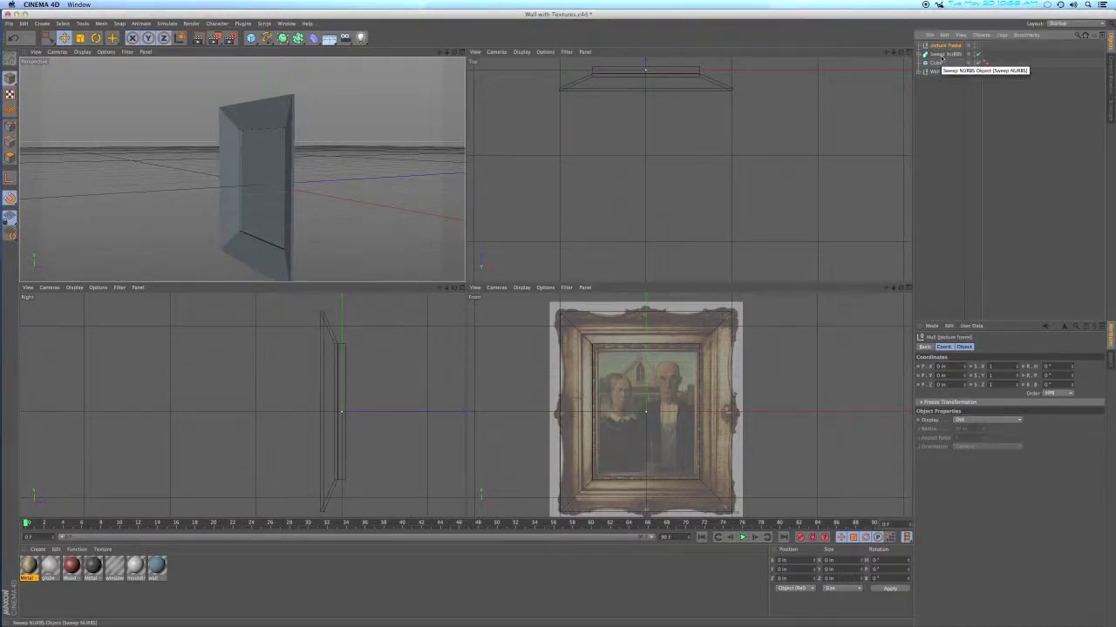
shift+click(938, 63)
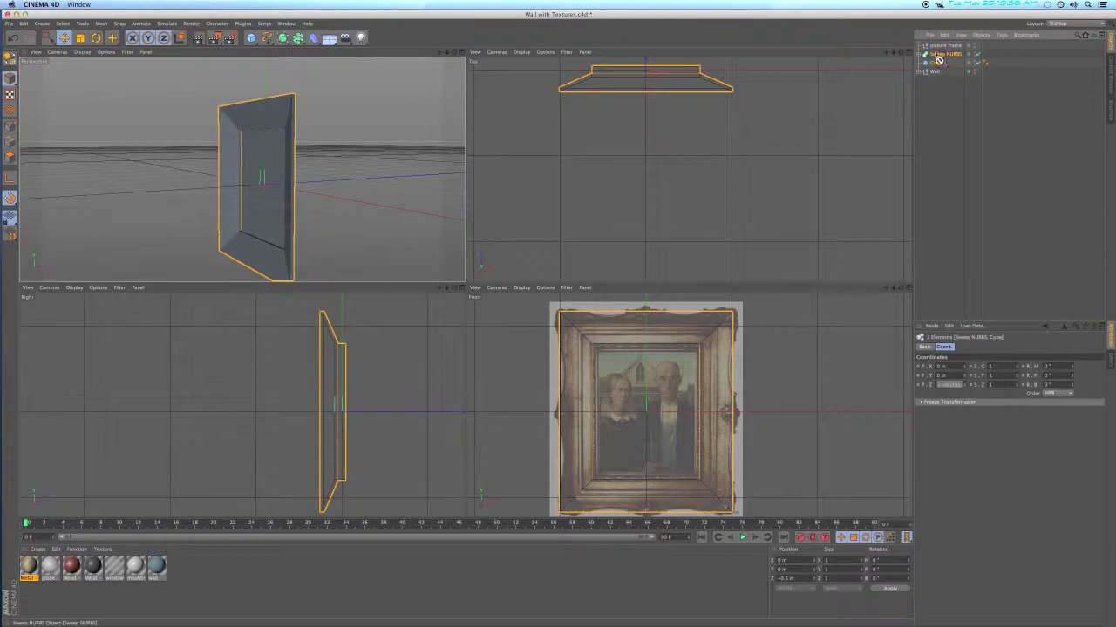
drag(940, 52, 938, 46)
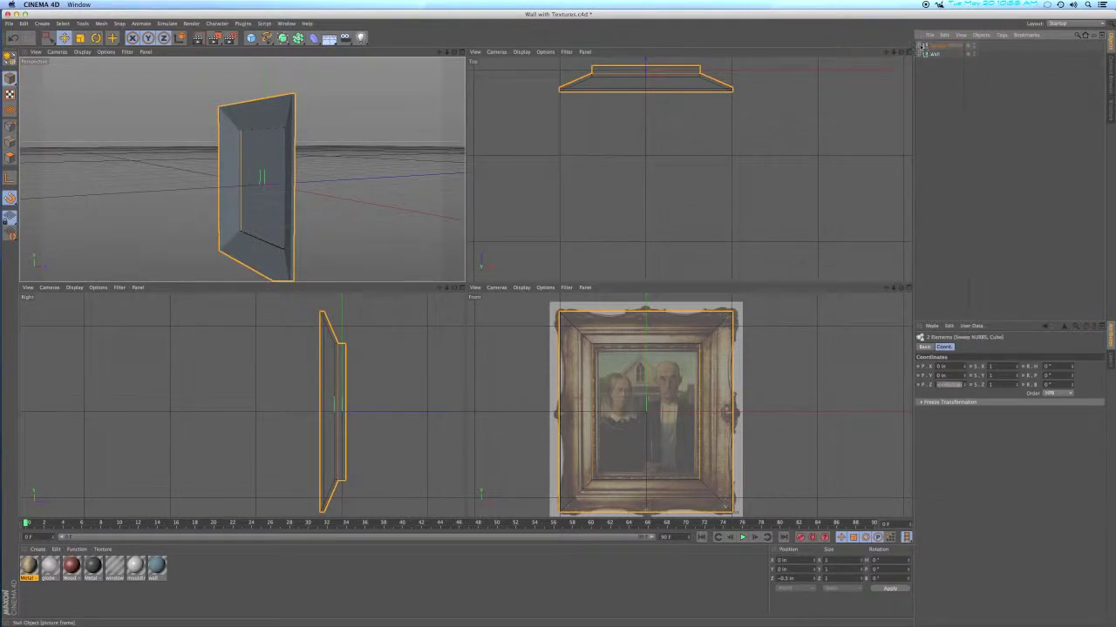
click(939, 73)
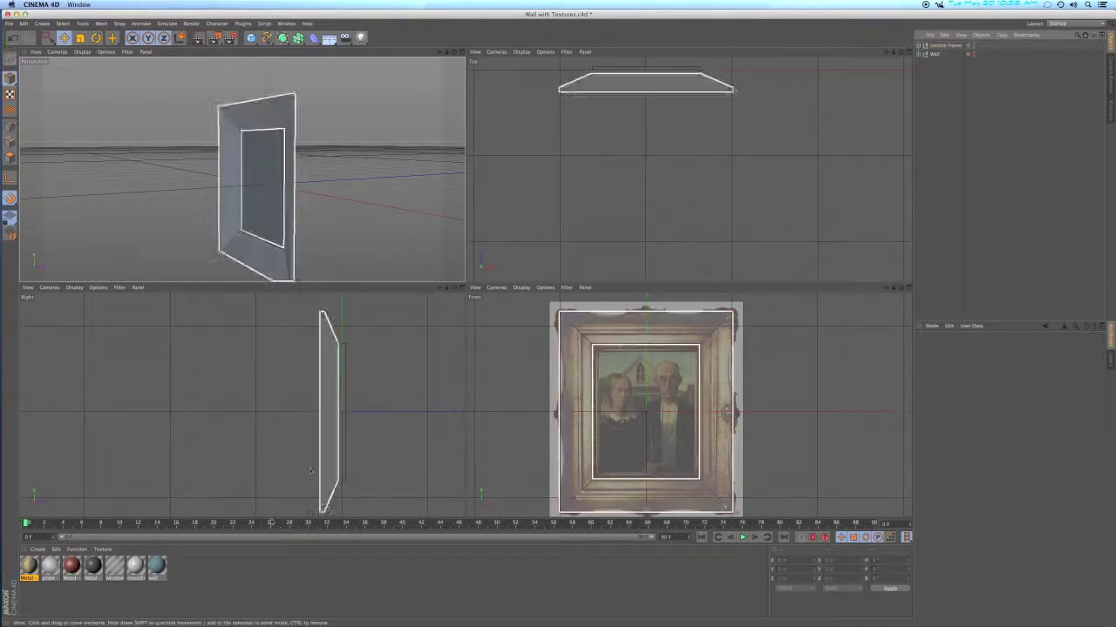
Create a material named 'picture frame' with Picture Frame.psd as its colour texture
double_click(208, 577)
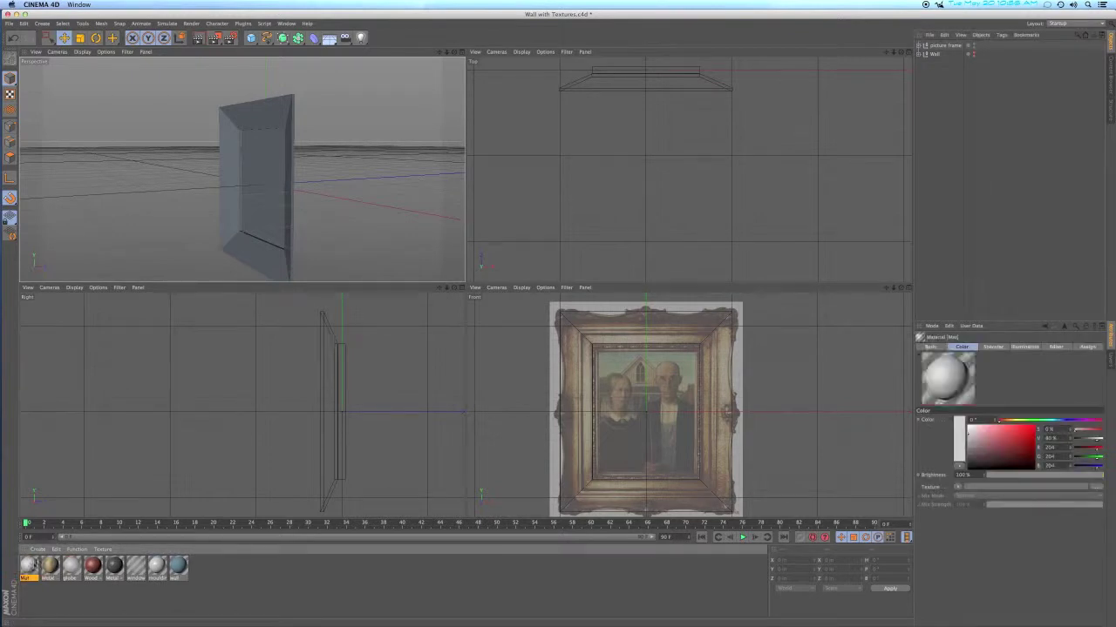
double_click(31, 567)
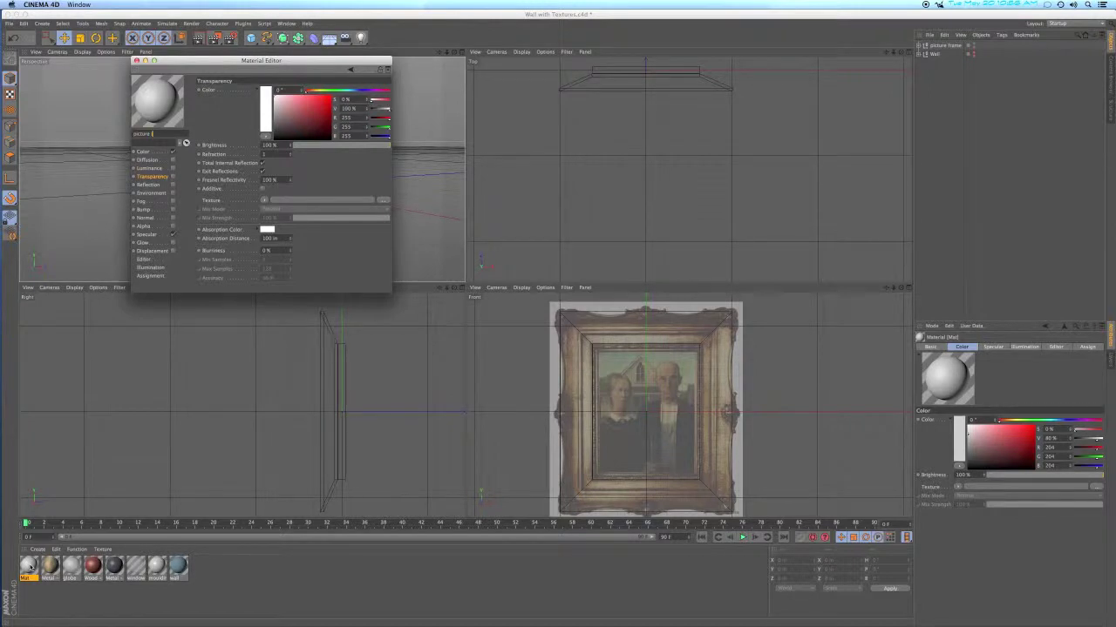
key(Return)
click(159, 152)
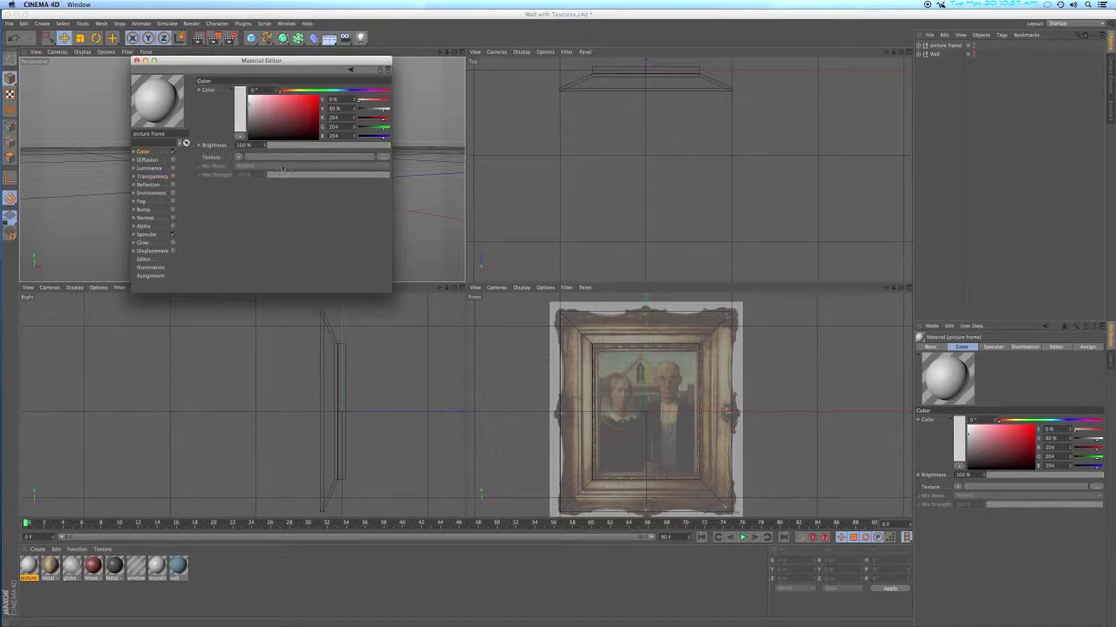
click(380, 157)
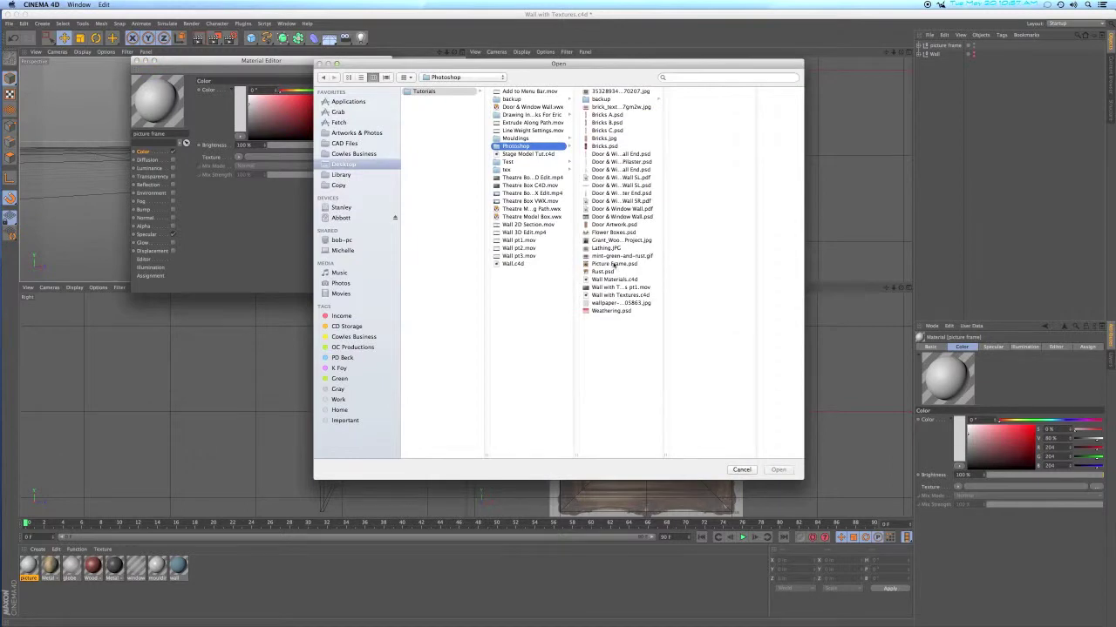
click(614, 264)
click(778, 470)
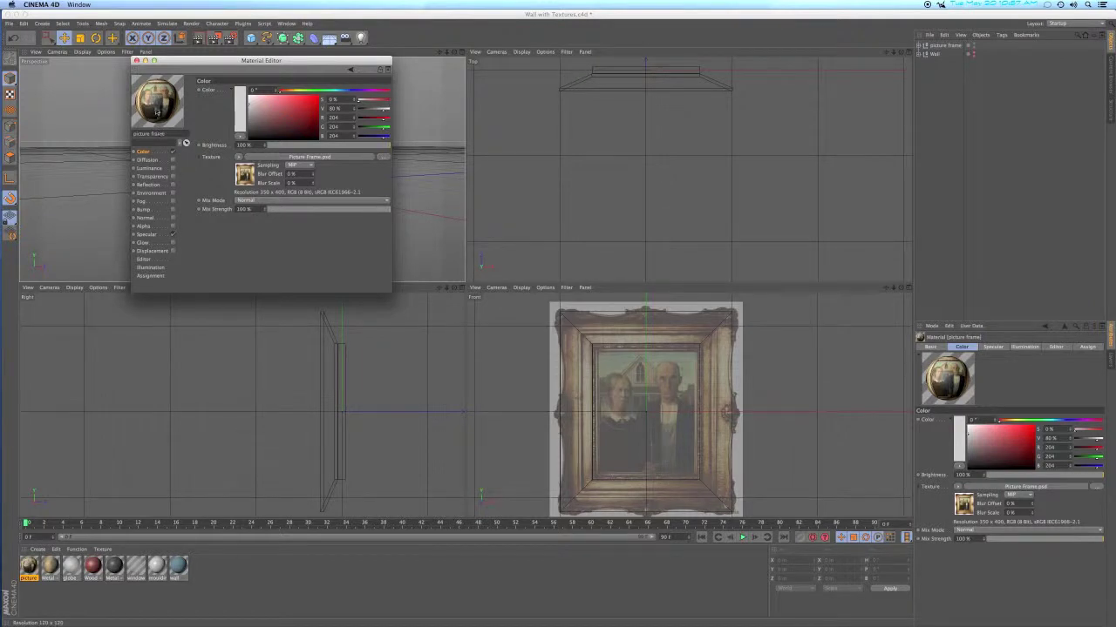
Enable alpha on the material using Picture Frame.psd, previewing it on a flat plane
right_click(159, 112)
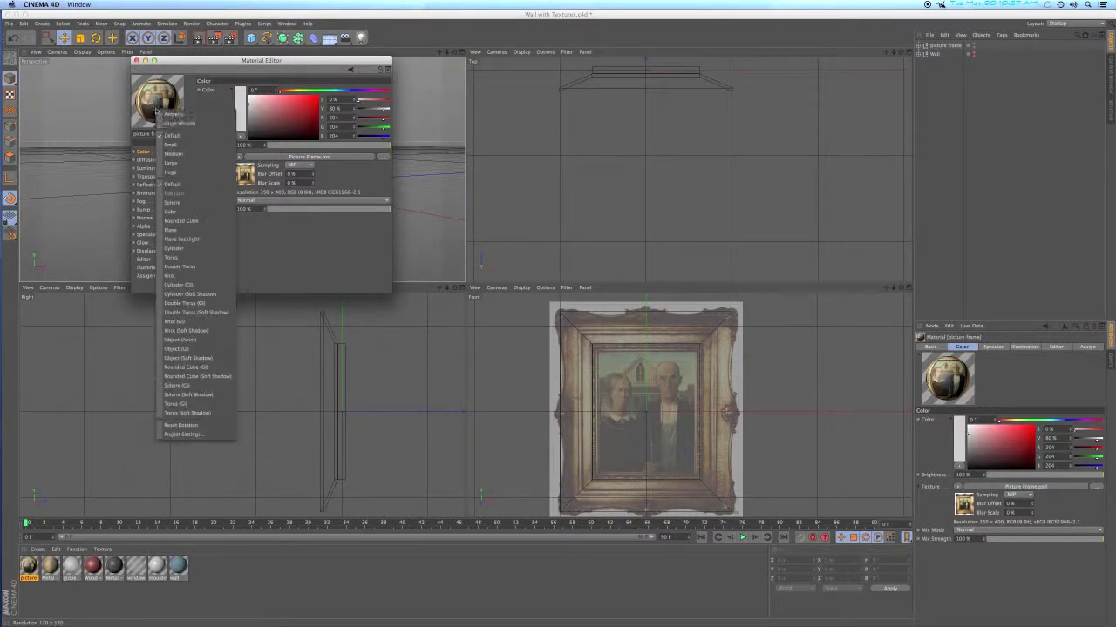
click(177, 238)
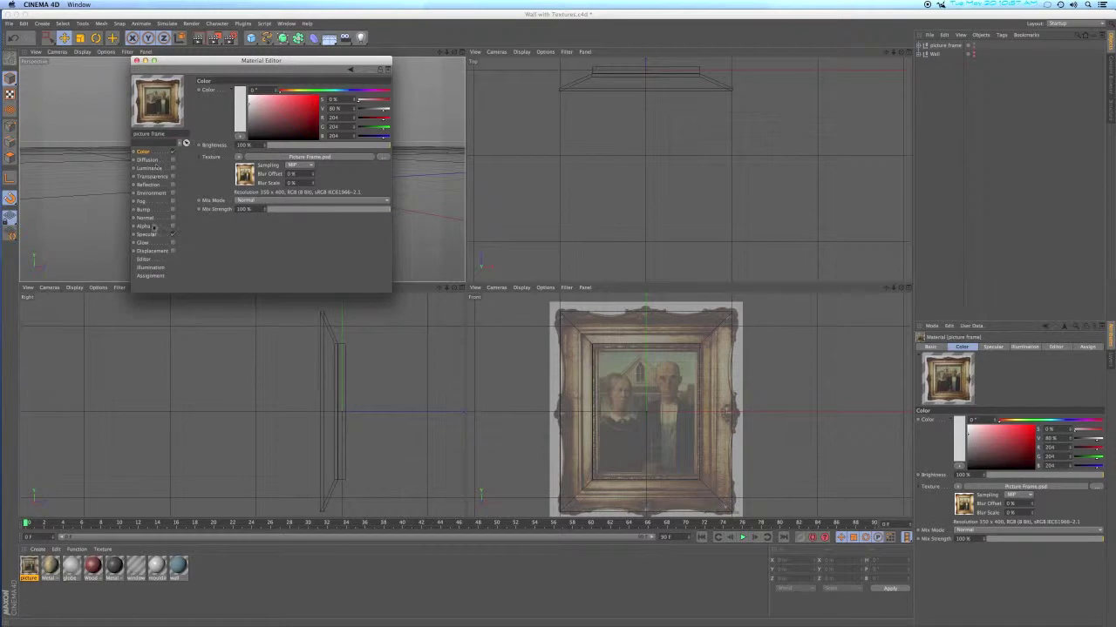
click(173, 226)
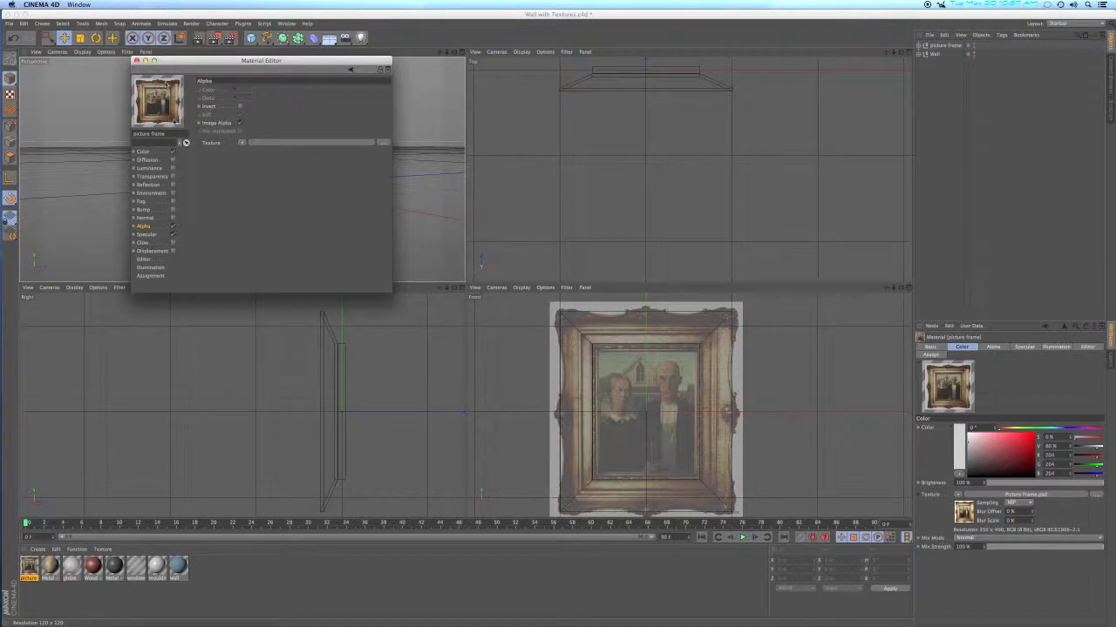
click(243, 143)
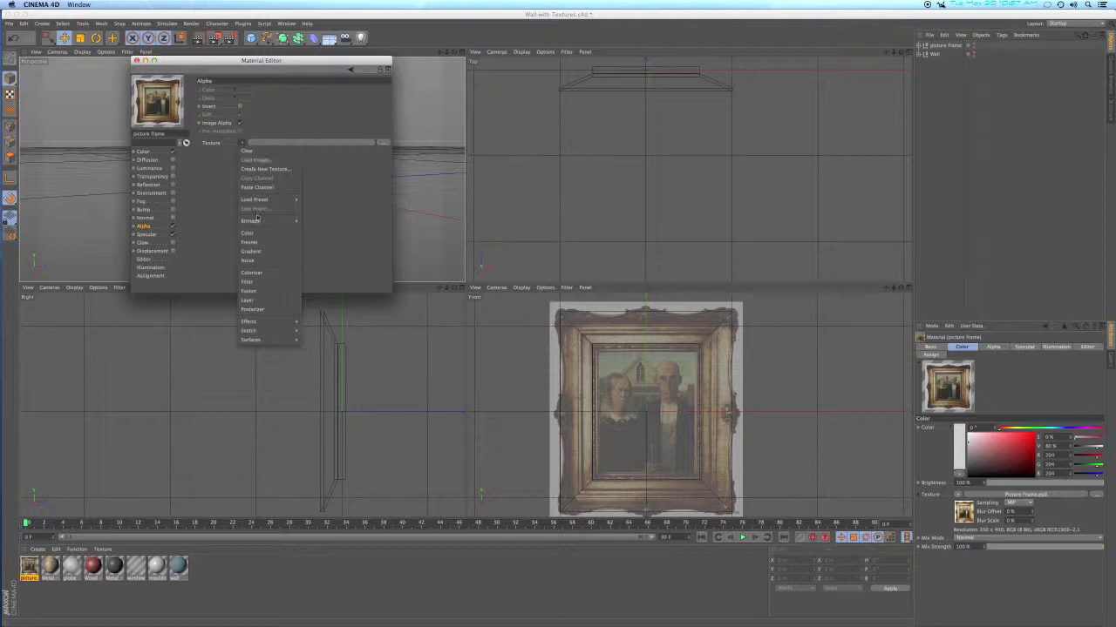
mouse_move(255, 223)
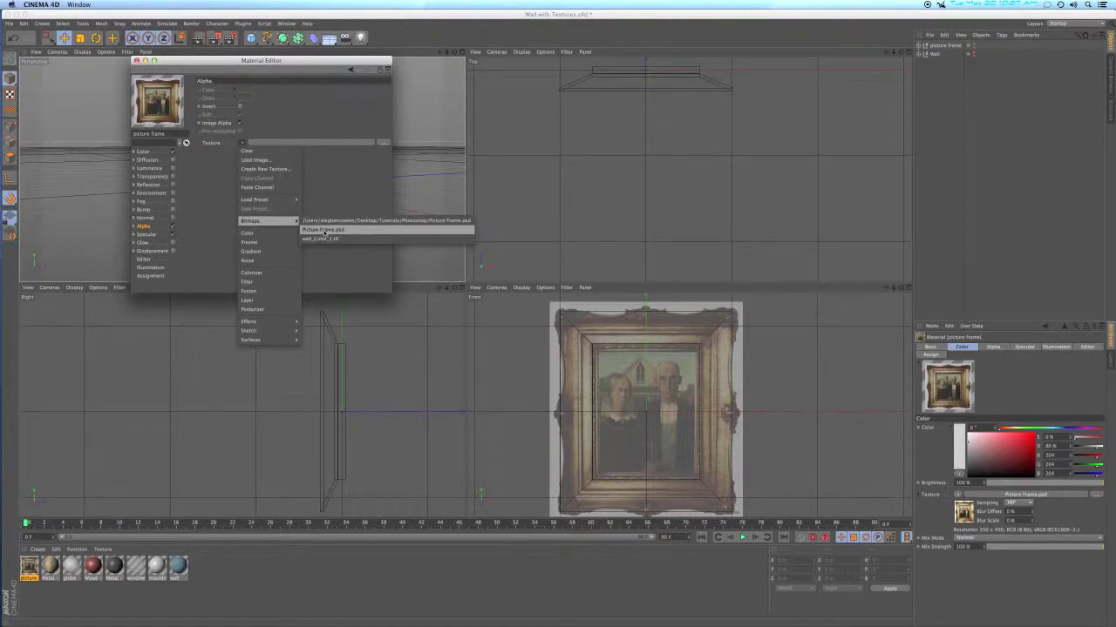
click(324, 231)
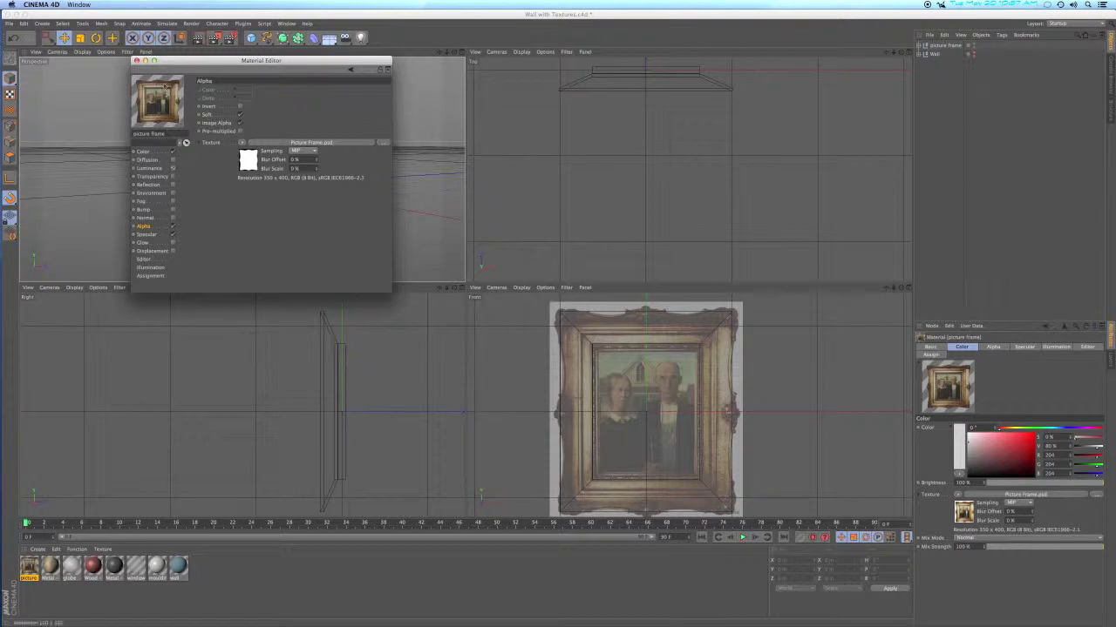
click(137, 60)
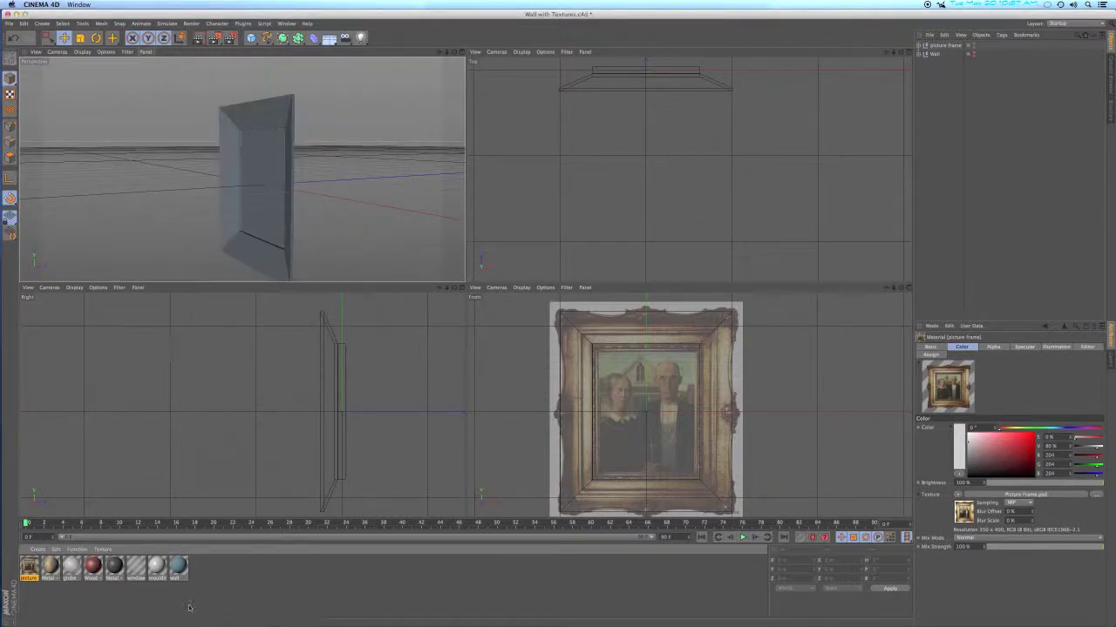
Apply the picture frame material to the group with Flat projection fitted to the object and children
drag(35, 564, 946, 47)
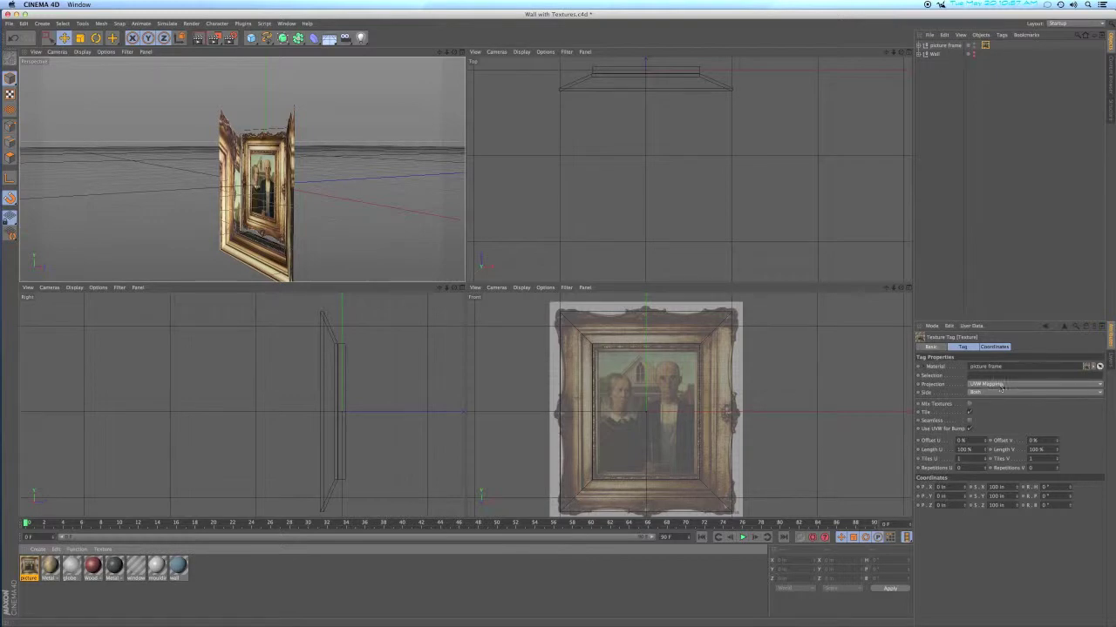
click(1001, 389)
click(1004, 414)
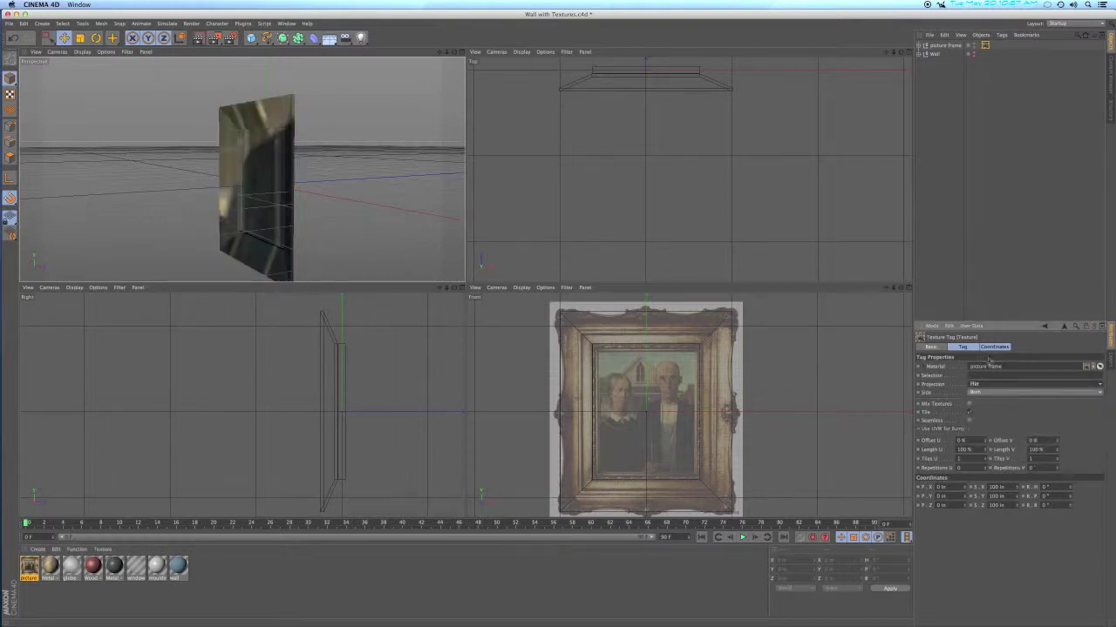
click(982, 35)
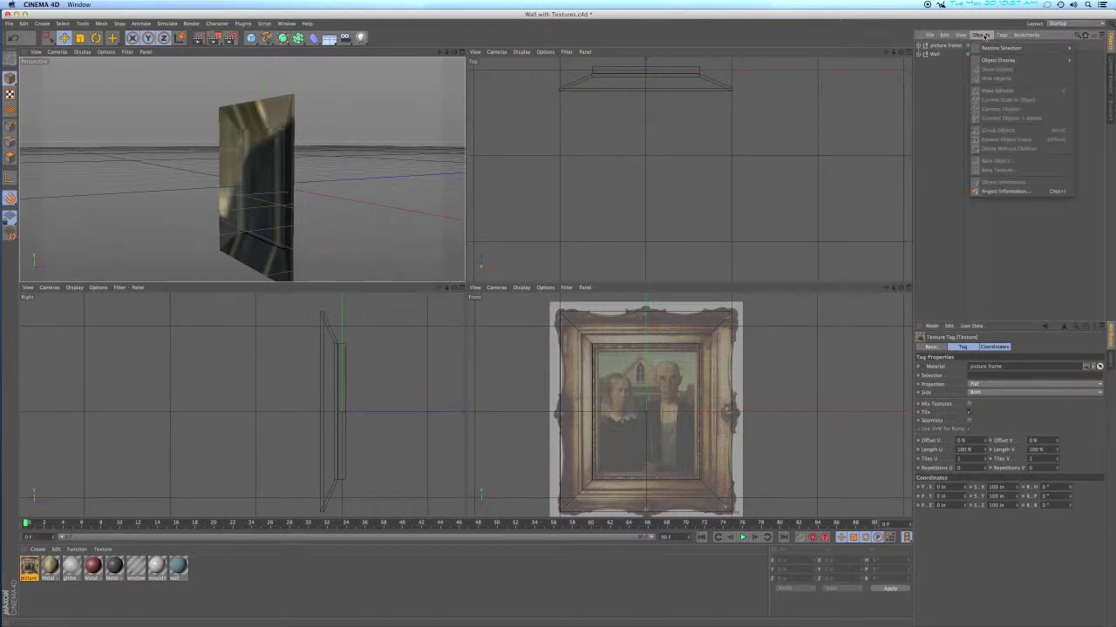
mouse_move(1003, 36)
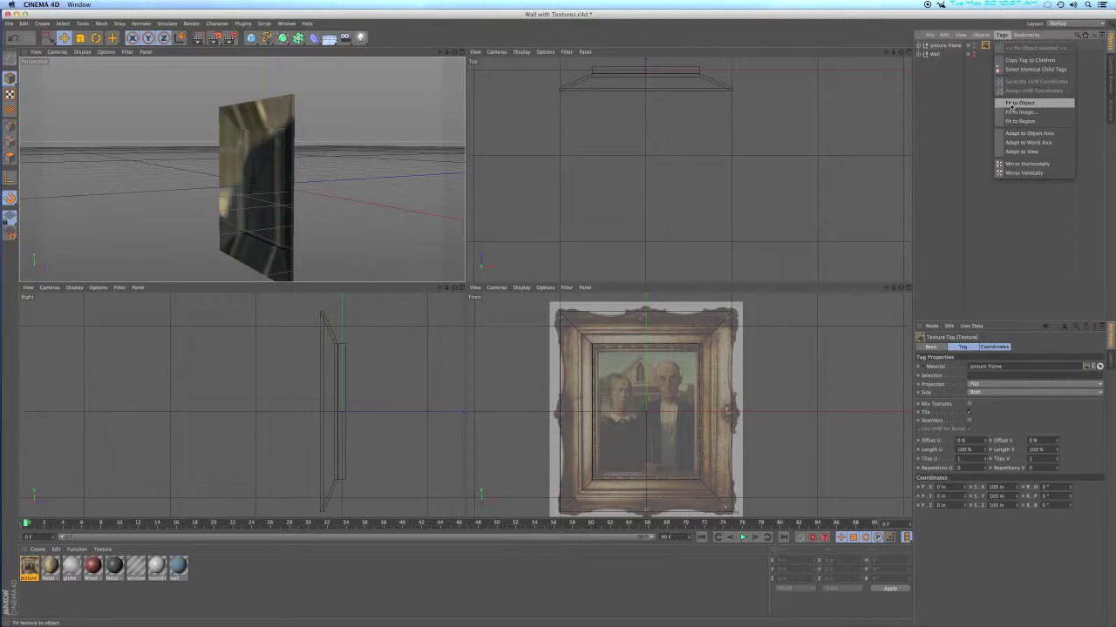
click(1010, 103)
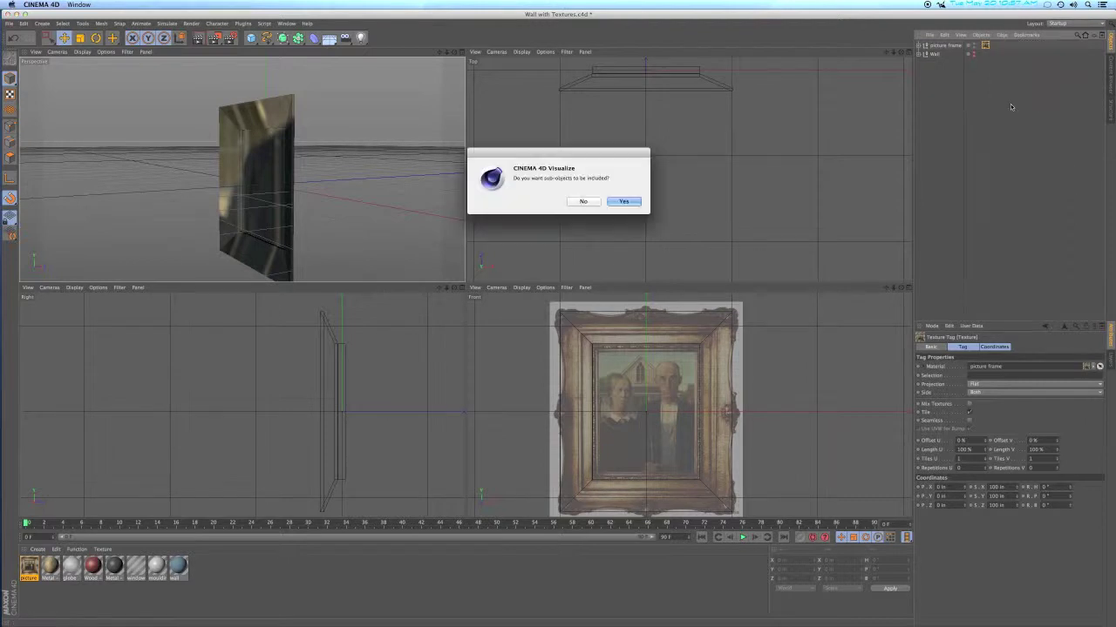
click(623, 201)
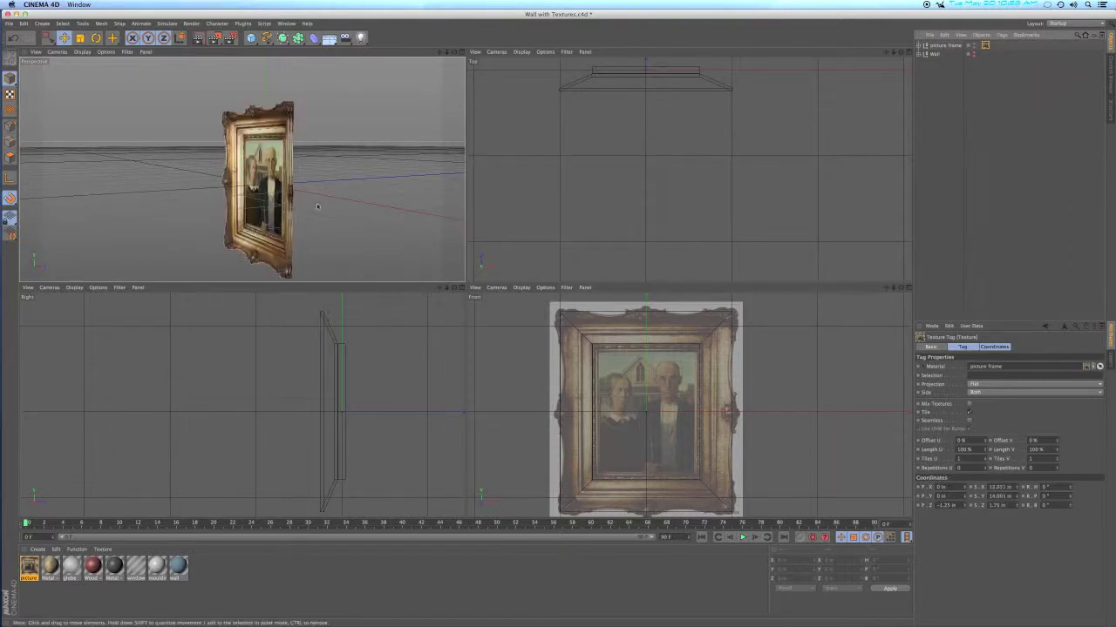
mouse_move(276, 213)
alt+mouse_down()
mouse_move(359, 213)
mouse_move(236, 212)
mouse_move(343, 230)
mouse_move(221, 239)
alt+mouse_up()
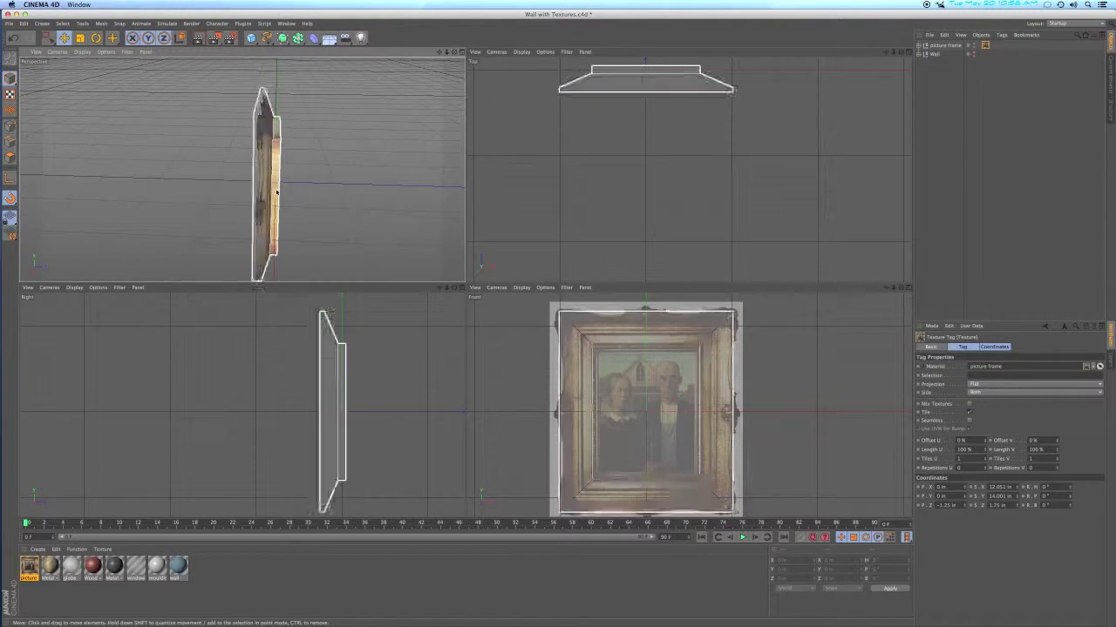
Thin the picture panel Cube to a 0.3 in depth
click(378, 192)
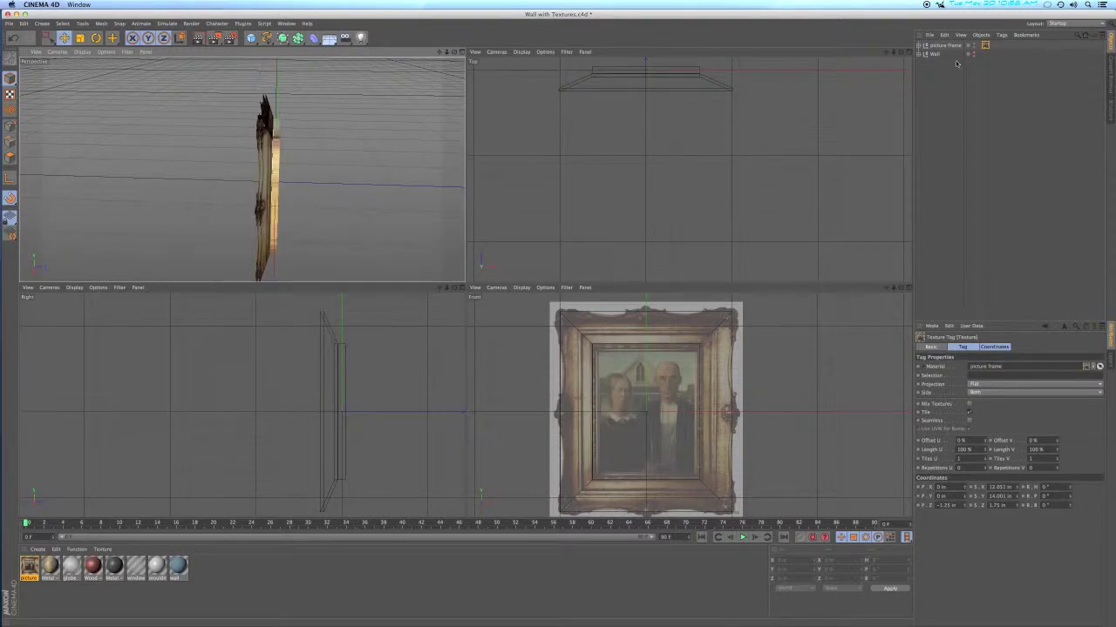
click(919, 44)
click(940, 63)
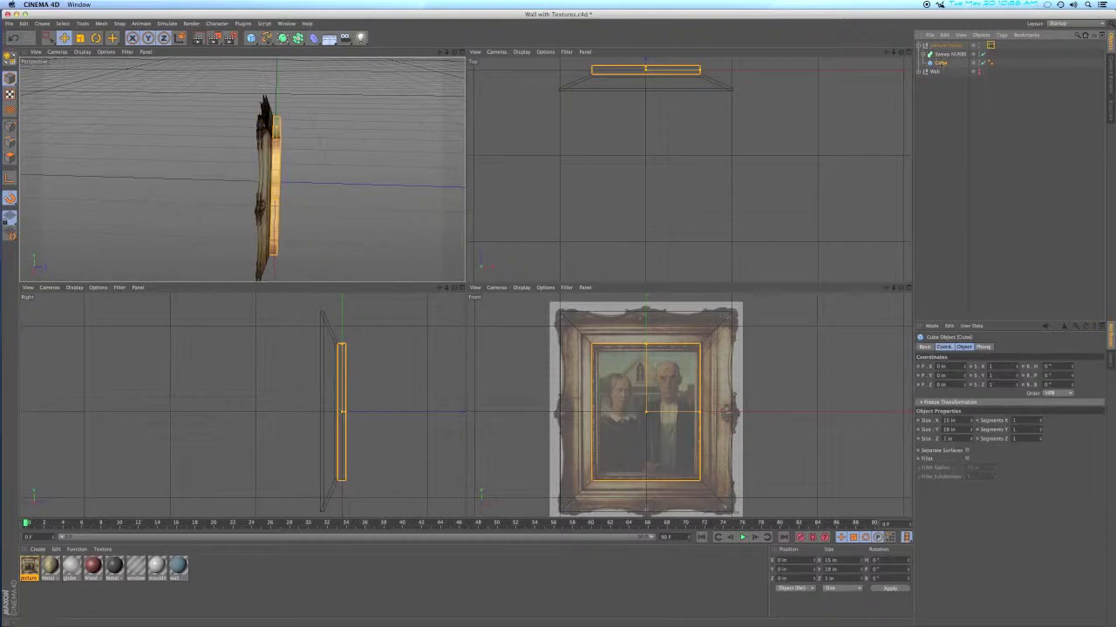
drag(971, 442, 971, 442)
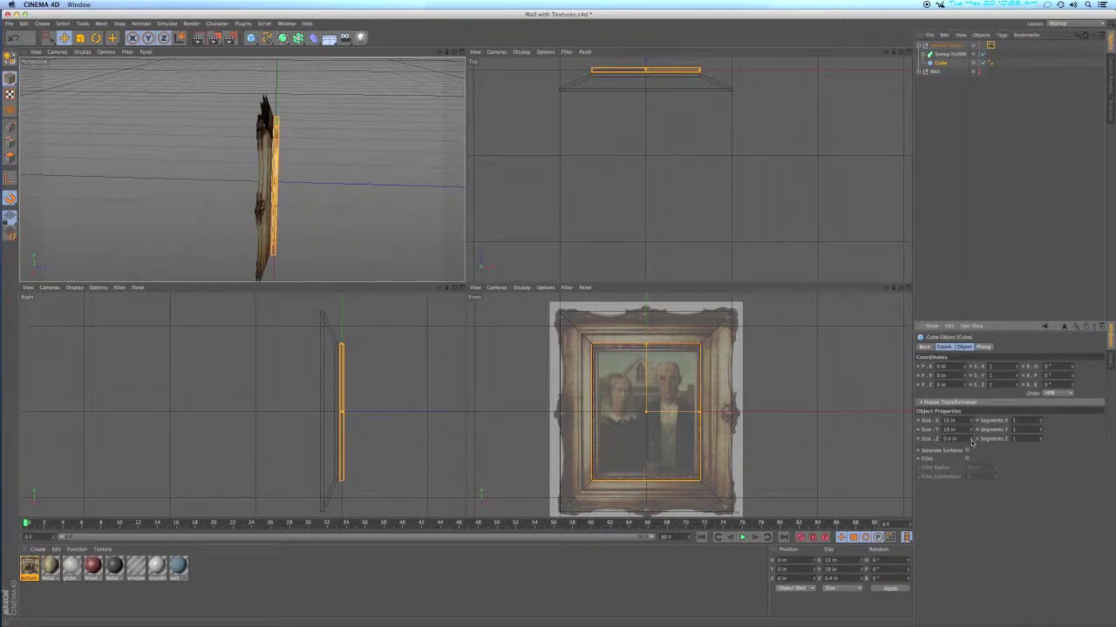
drag(970, 443, 970, 443)
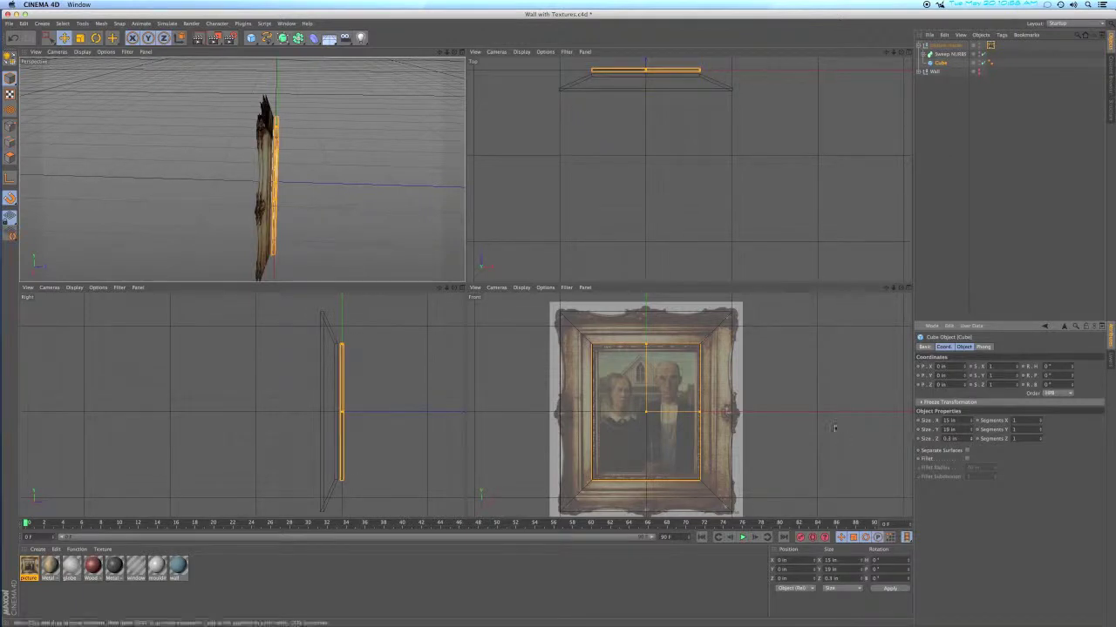
Move the Sweep NURBS frame forward to Z -0.5 in so it wraps the painting
click(945, 54)
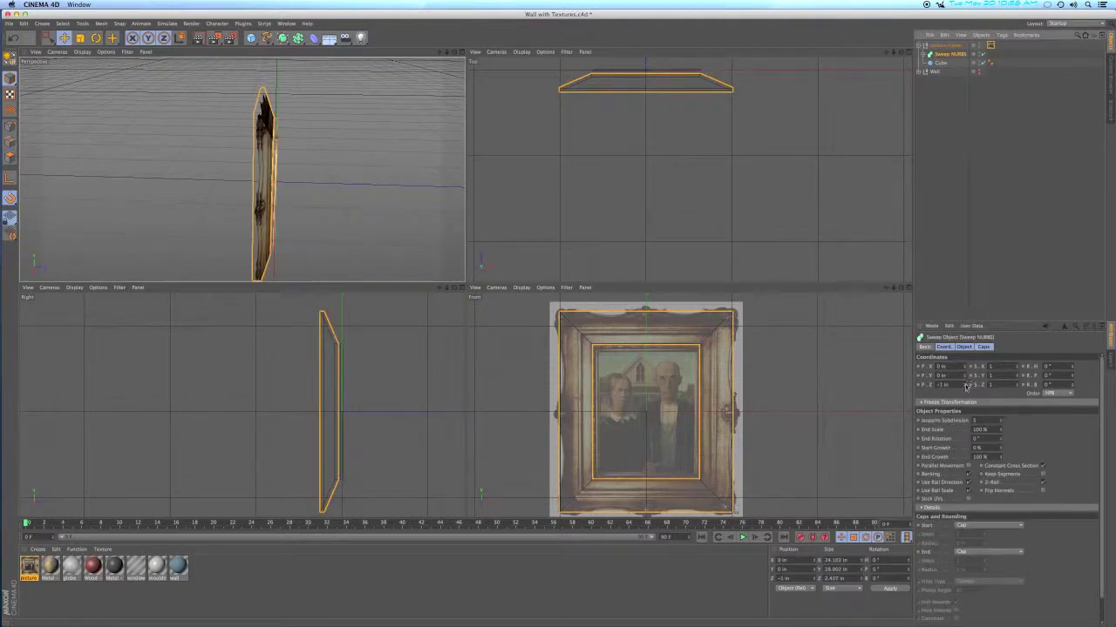
drag(965, 386, 966, 385)
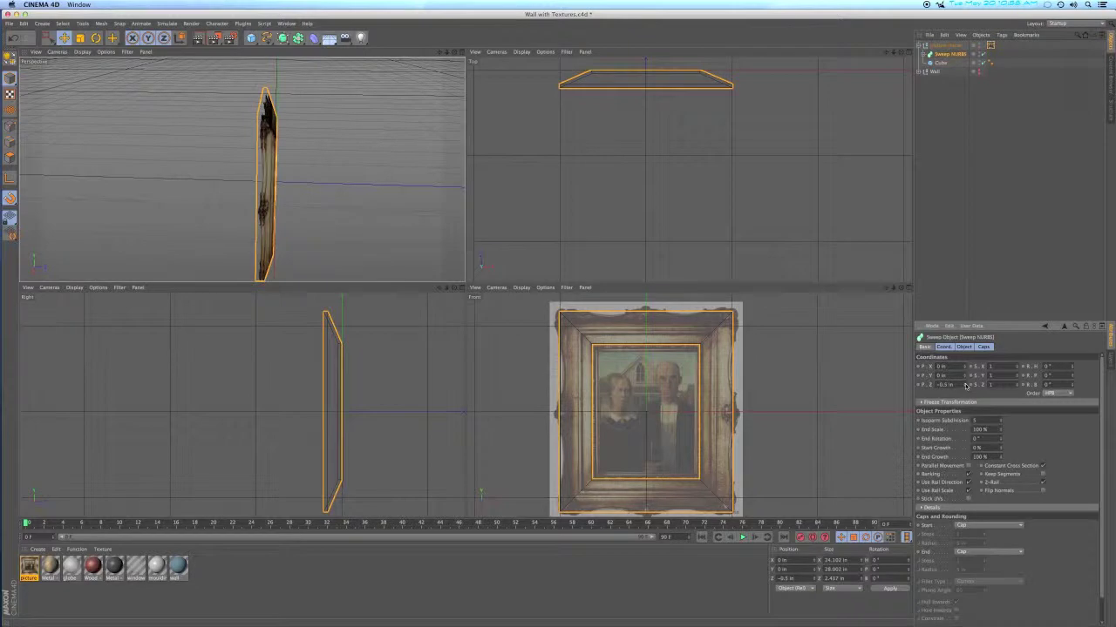
alt+drag(312, 203, 309, 151)
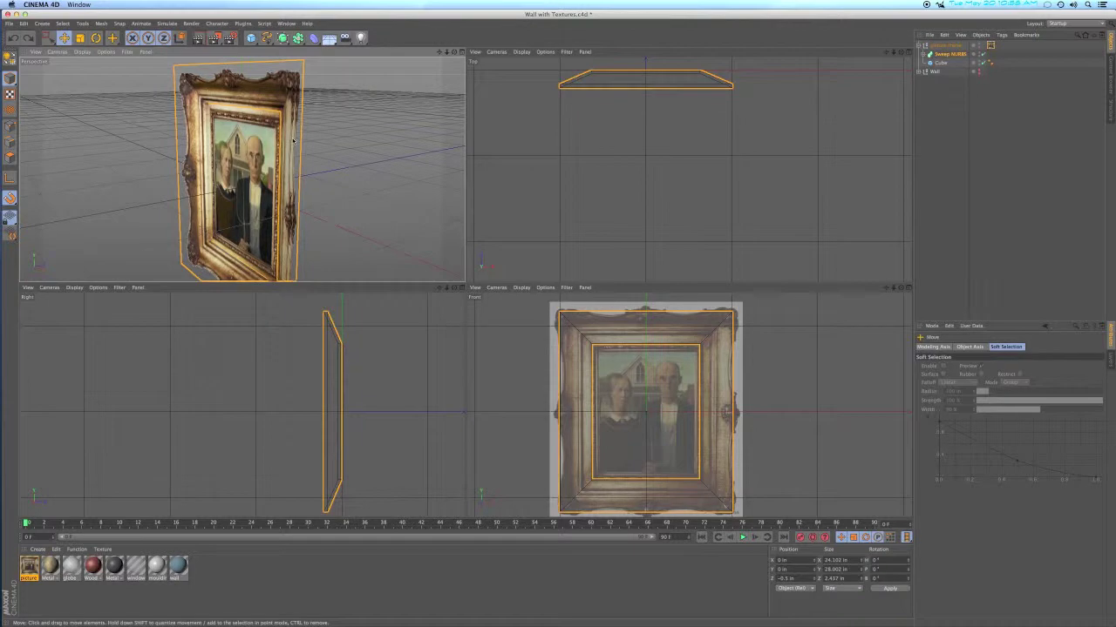
click(294, 100)
alt+drag(294, 100, 362, 185)
mouse_move(276, 190)
alt+mouse_down()
mouse_move(260, 188)
mouse_move(276, 190)
alt+mouse_up()
scroll(357, 167, down, 6)
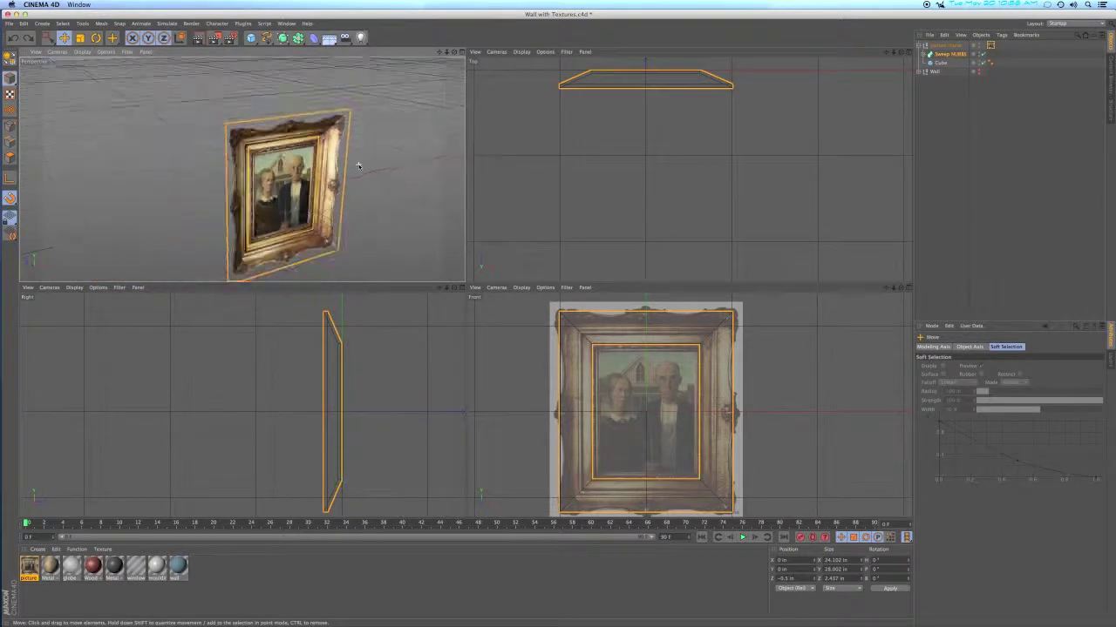
scroll(358, 166, down, 1)
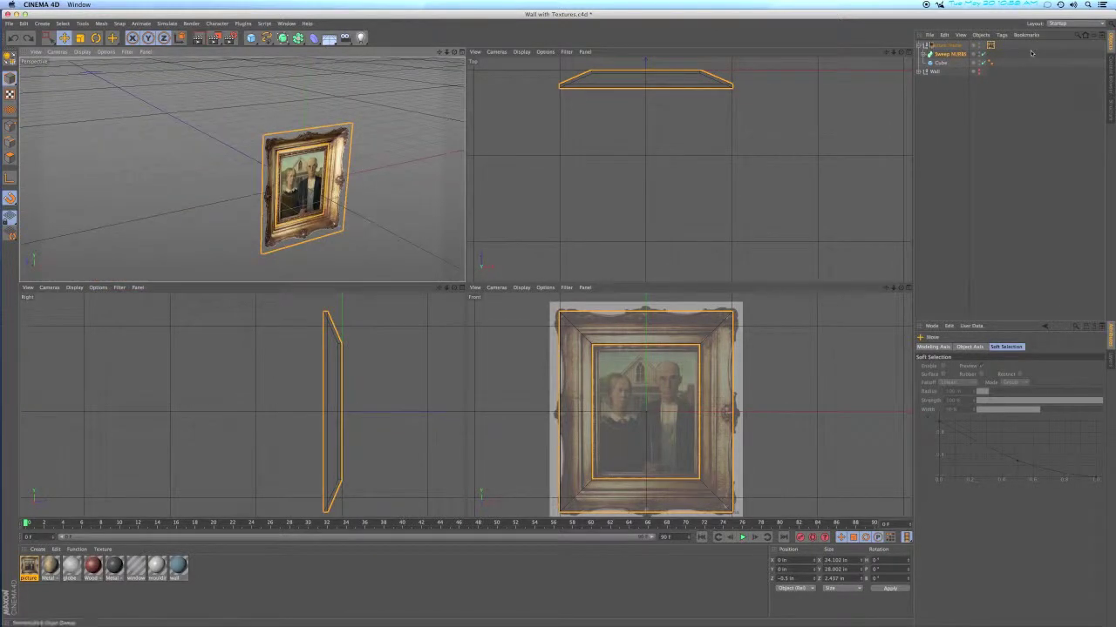
click(920, 45)
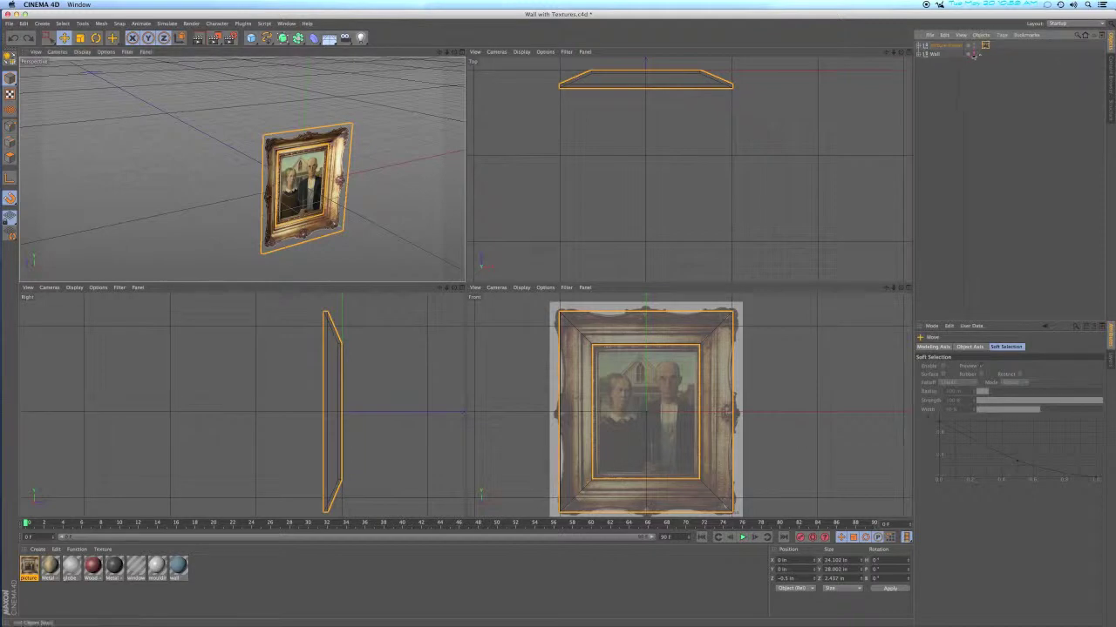
Unhide the Wall and slide the picture frame group right along it to X 79 in
click(969, 52)
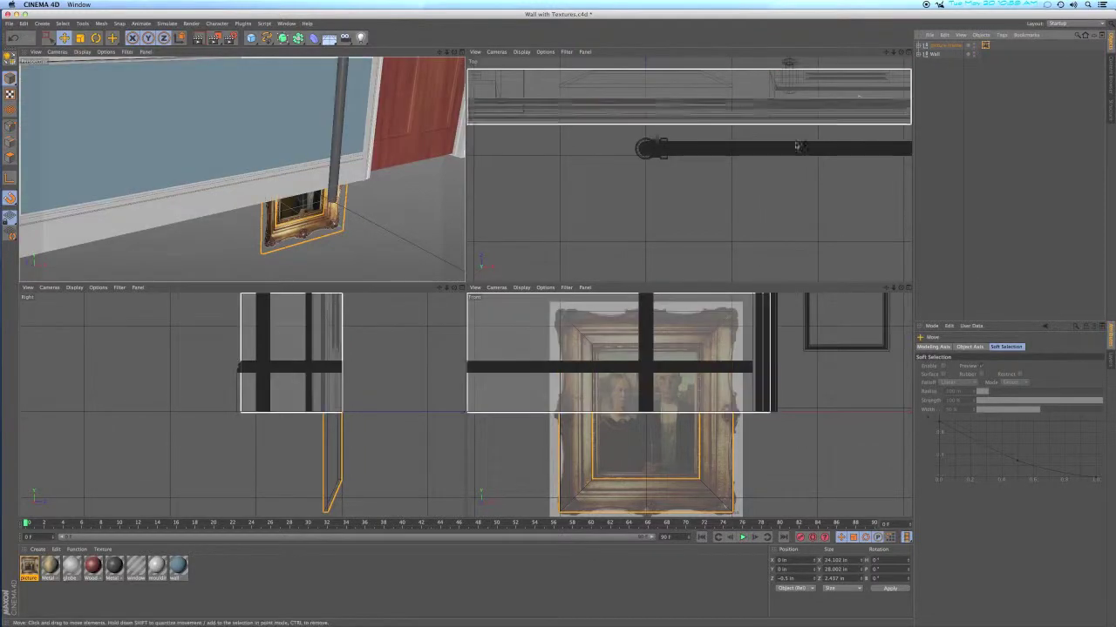
scroll(723, 178, down, 5)
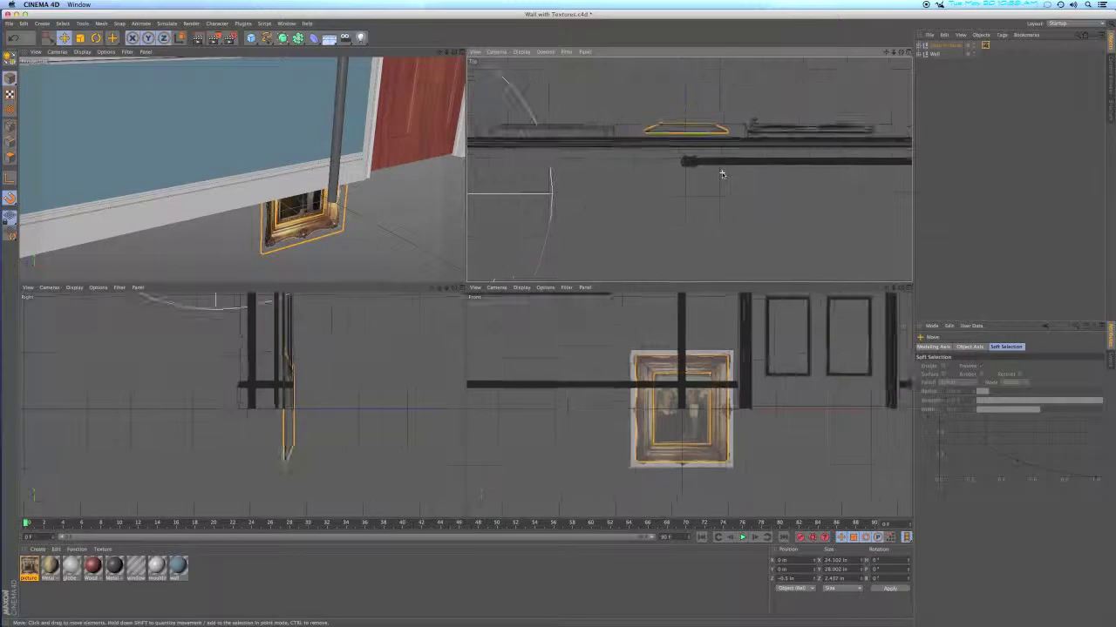
middle_drag(775, 182, 634, 227)
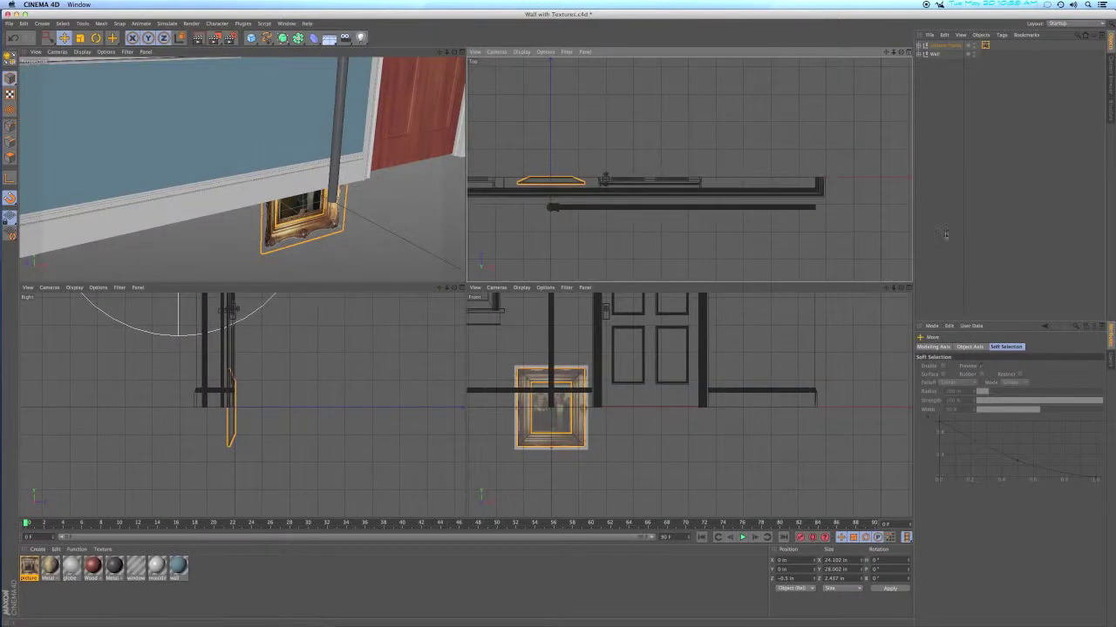
click(946, 46)
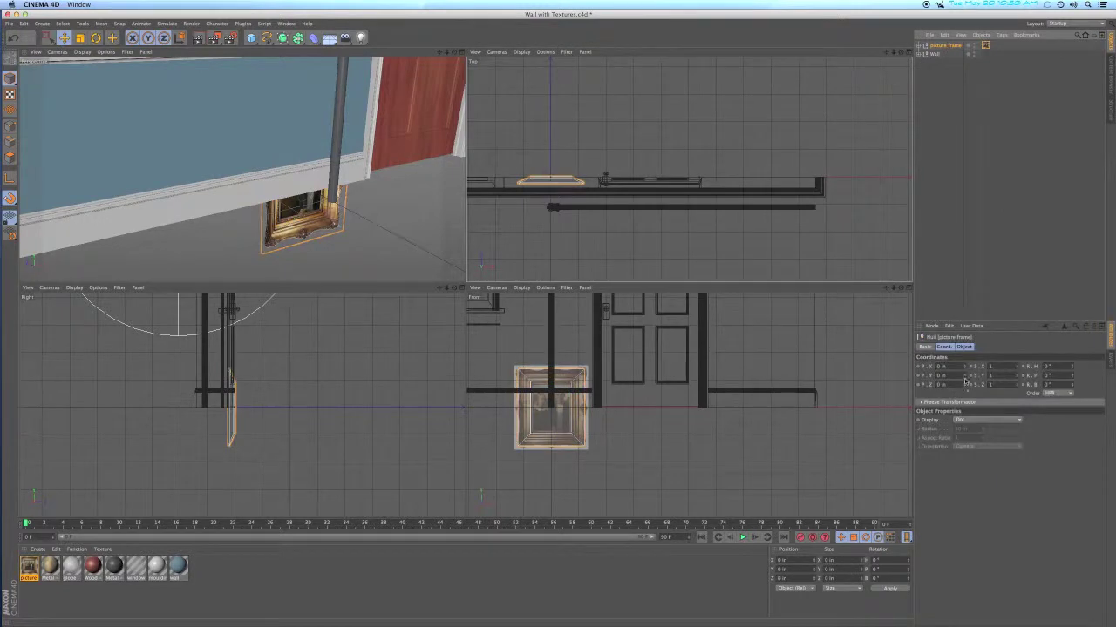
drag(965, 370, 1045, 371)
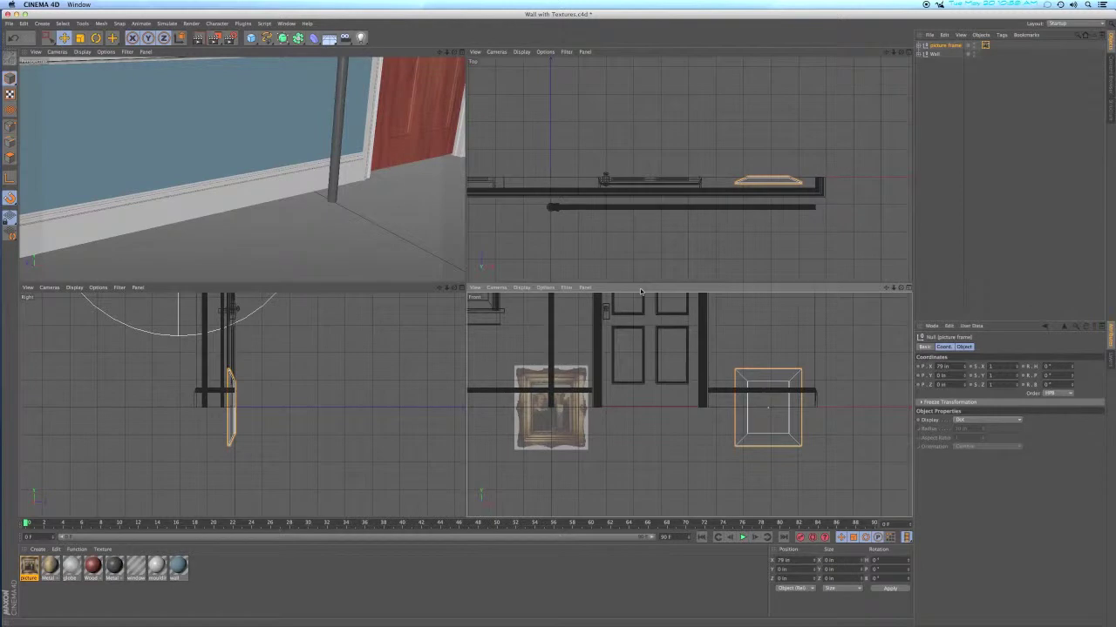
click(641, 292)
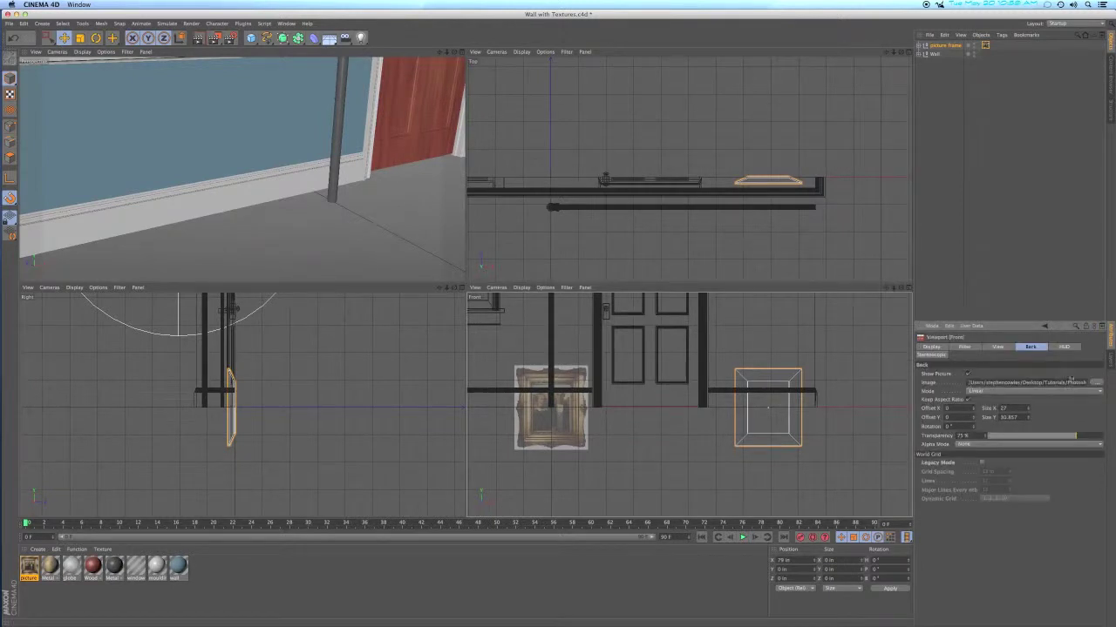
Clear the Front view's background image path to remove the reference image
click(1019, 382)
key(End)
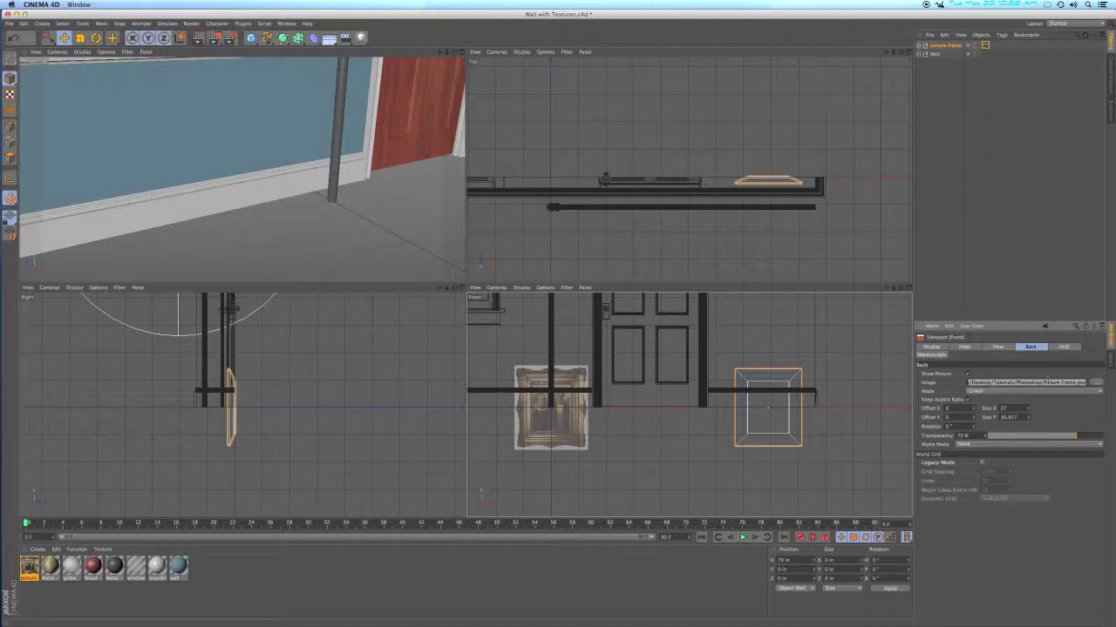
key(shift+Home)
key(BackSpace)
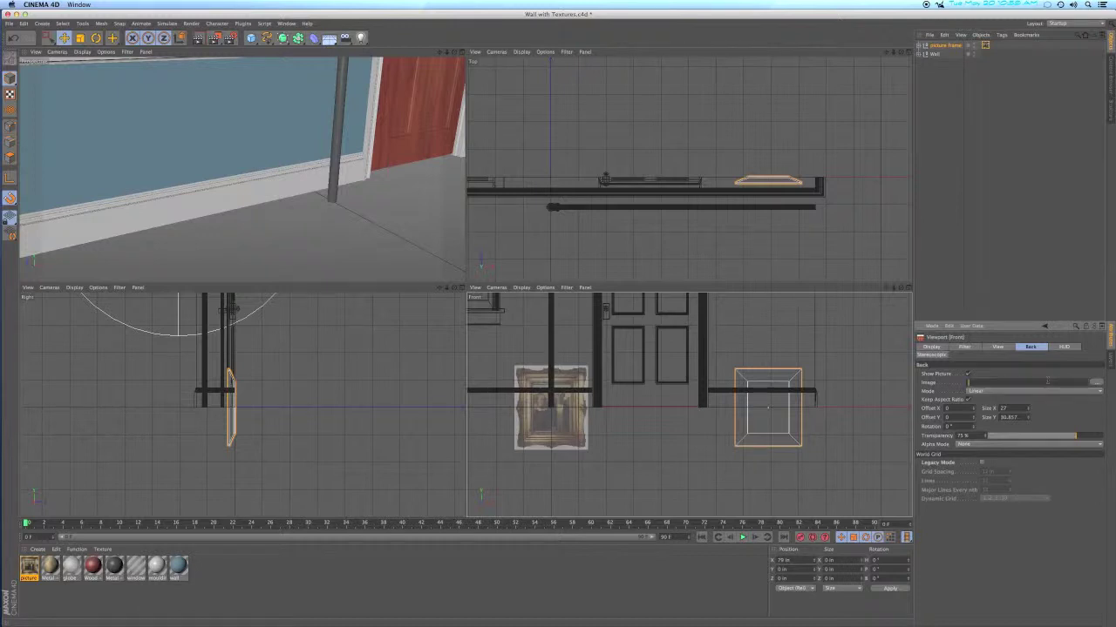
key(Return)
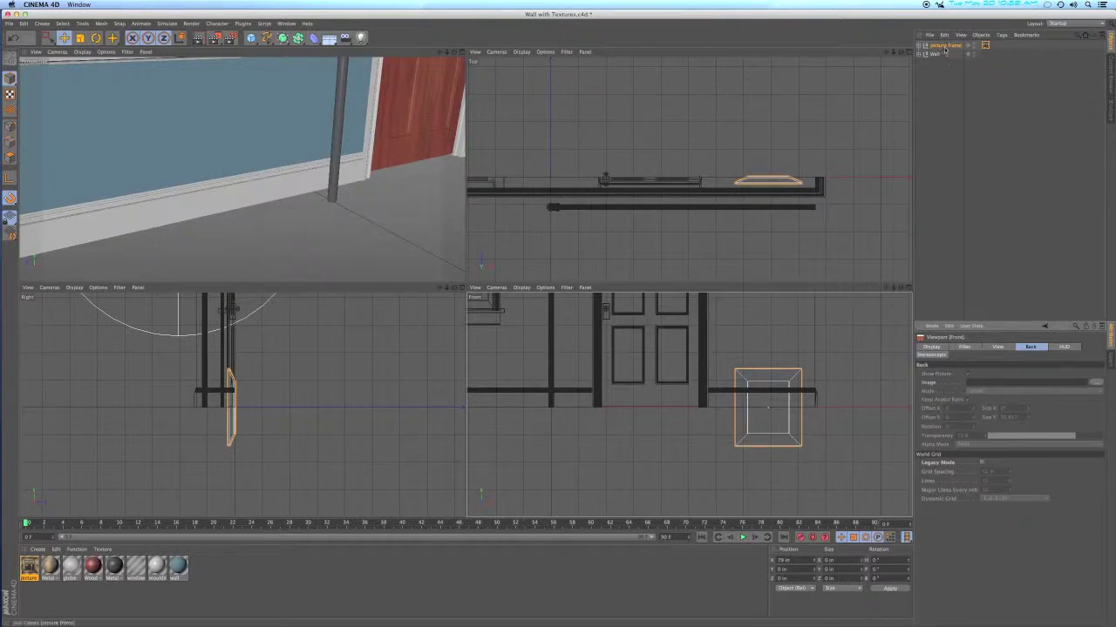
Position the picture frame on the wall at X 77 in, Y 60 in, Z -4 in
click(945, 46)
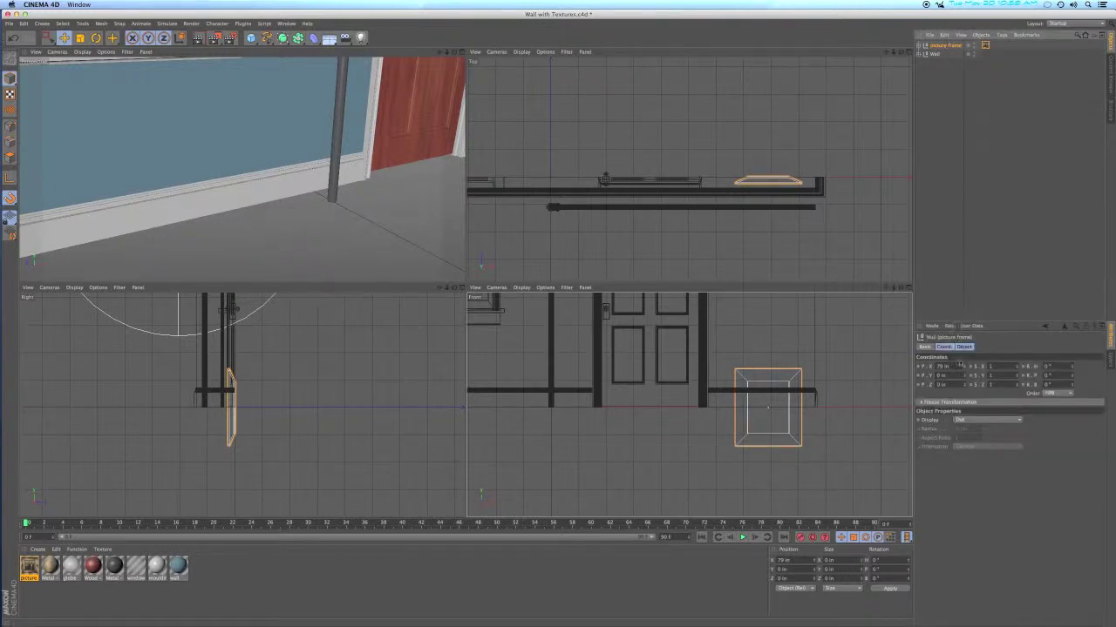
click(965, 370)
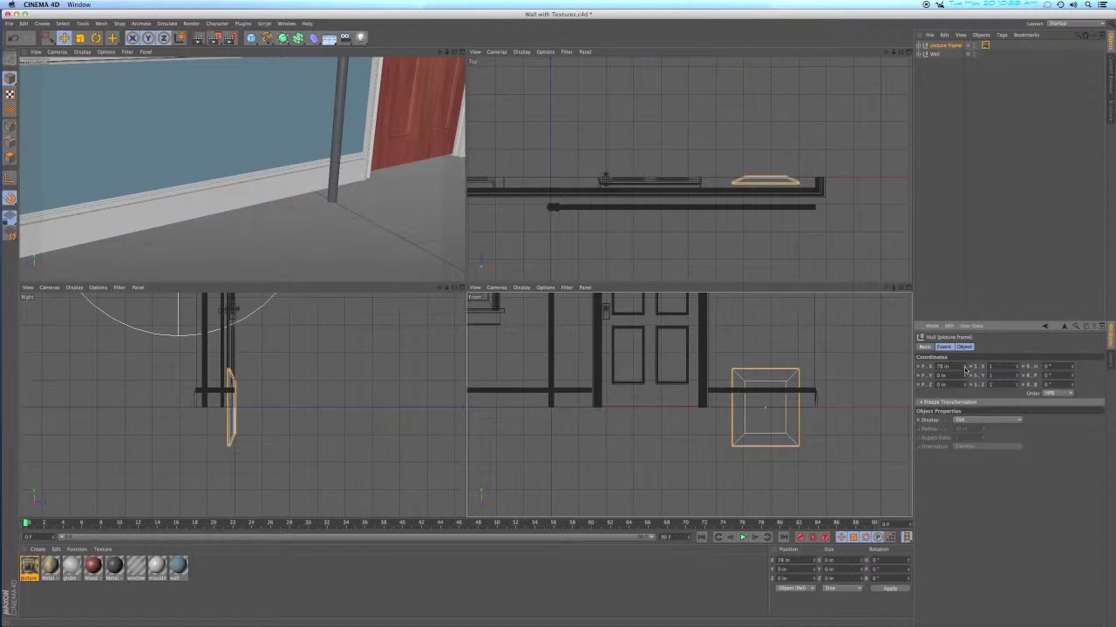
drag(964, 379, 964, 376)
scroll(815, 322, down, 6)
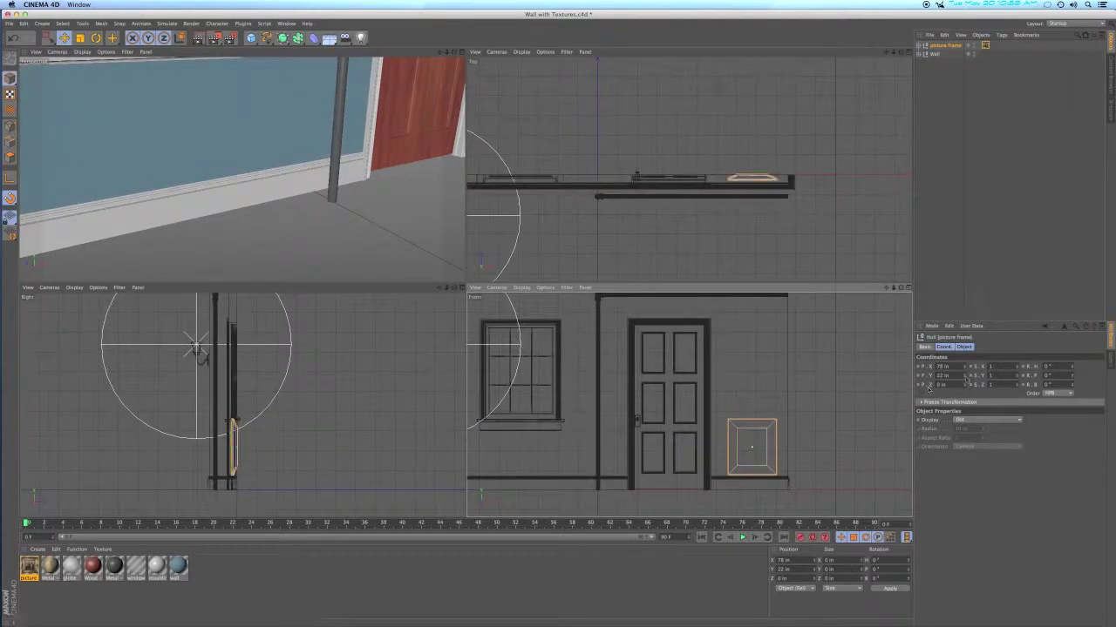
drag(957, 375, 966, 378)
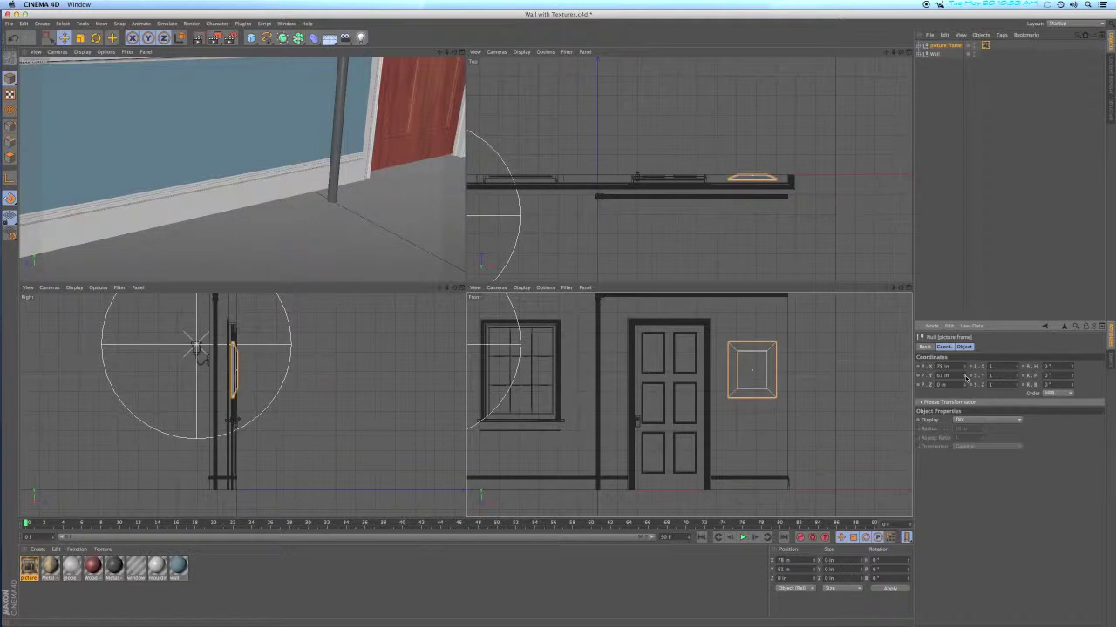
click(965, 377)
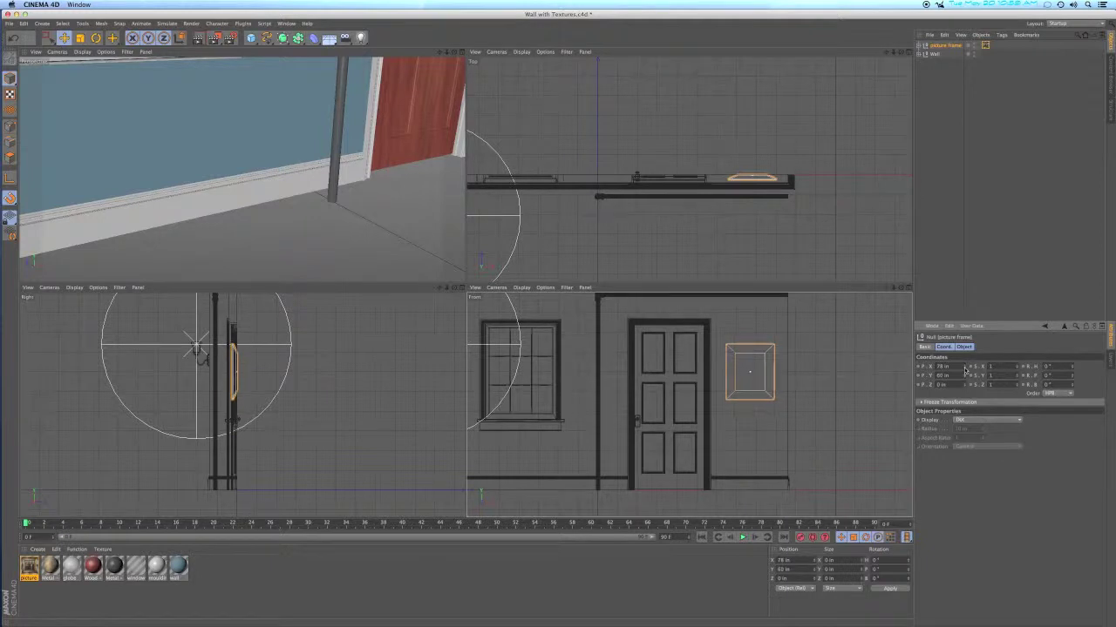
click(965, 370)
scroll(408, 163, down, 5)
alt+drag(316, 119, 316, 225)
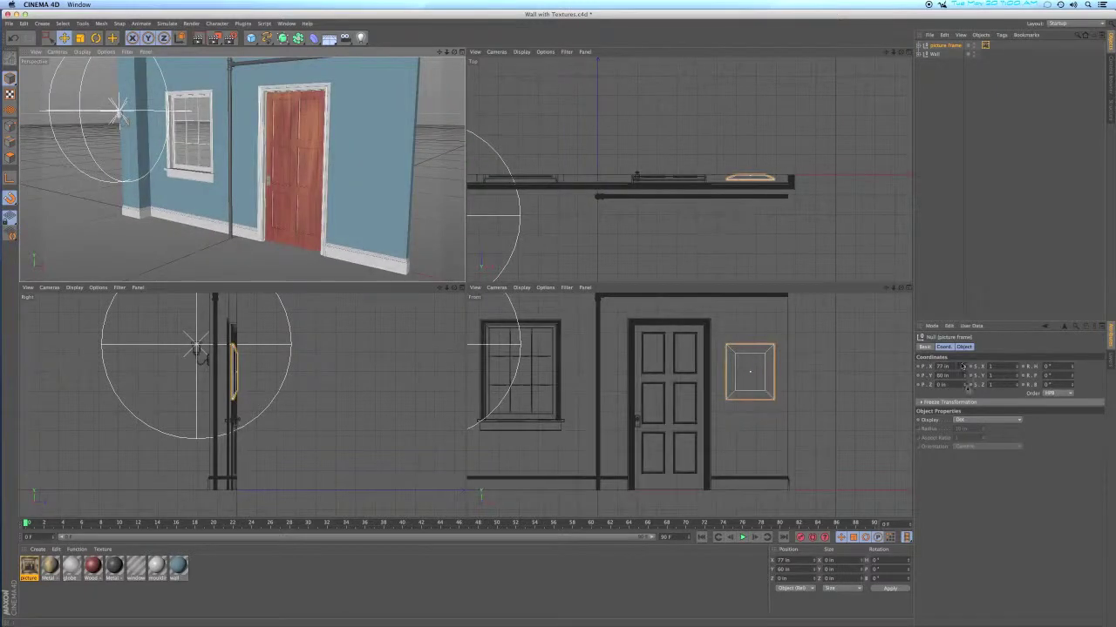
drag(965, 388, 964, 388)
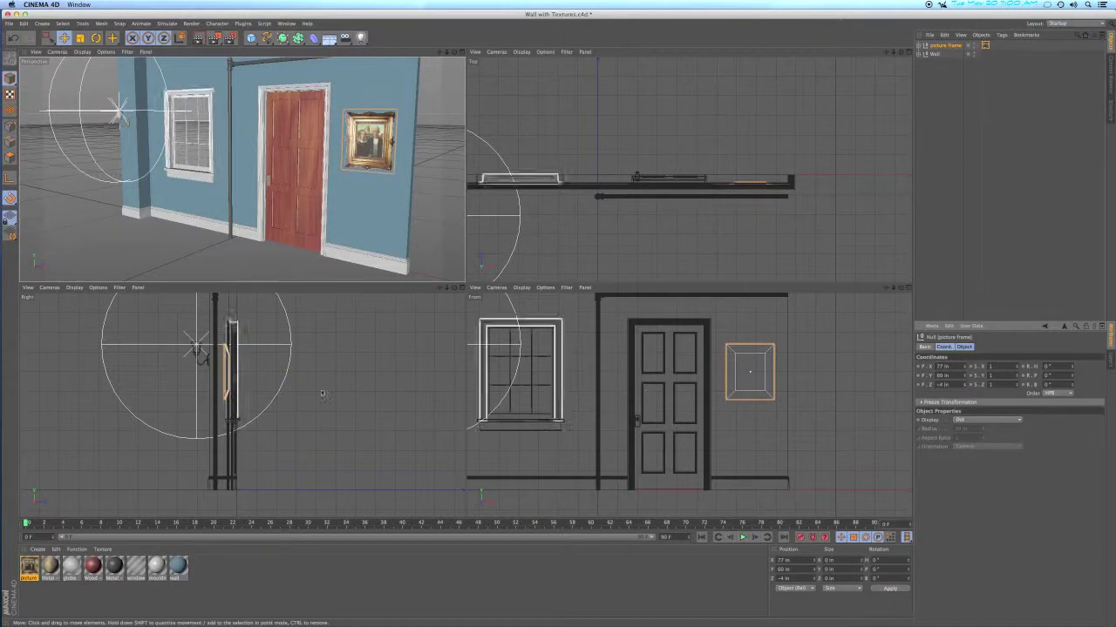
scroll(227, 366, up, 3)
scroll(227, 366, up, 6)
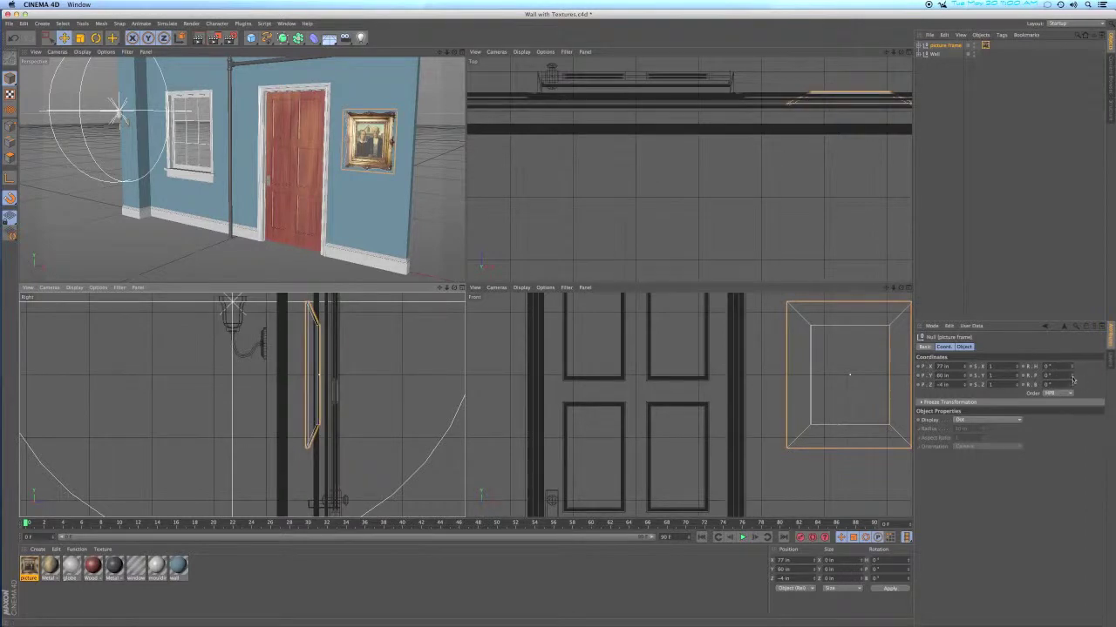
Tilt the picture frame forward to 4° and move it back flush against the wall
click(1072, 374)
click(1072, 373)
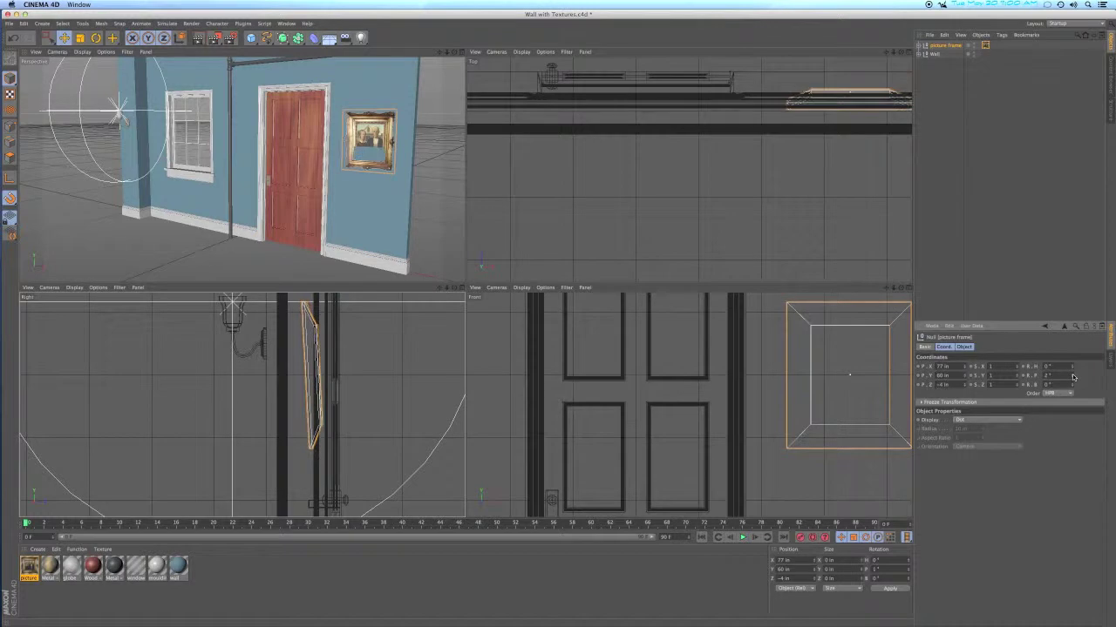
click(1072, 374)
click(1072, 374)
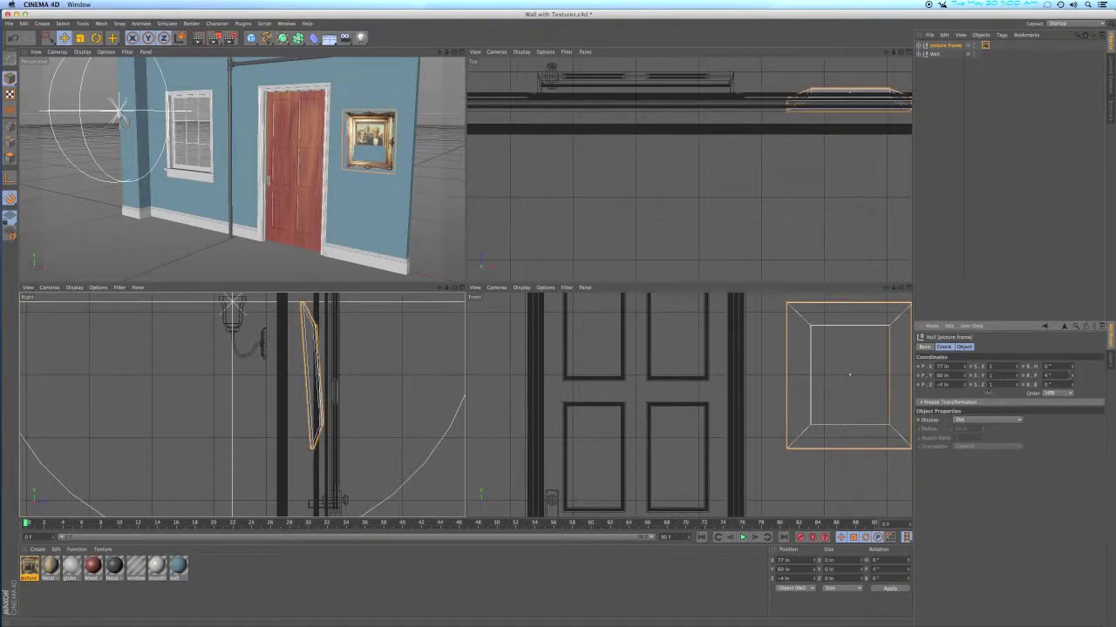
click(966, 386)
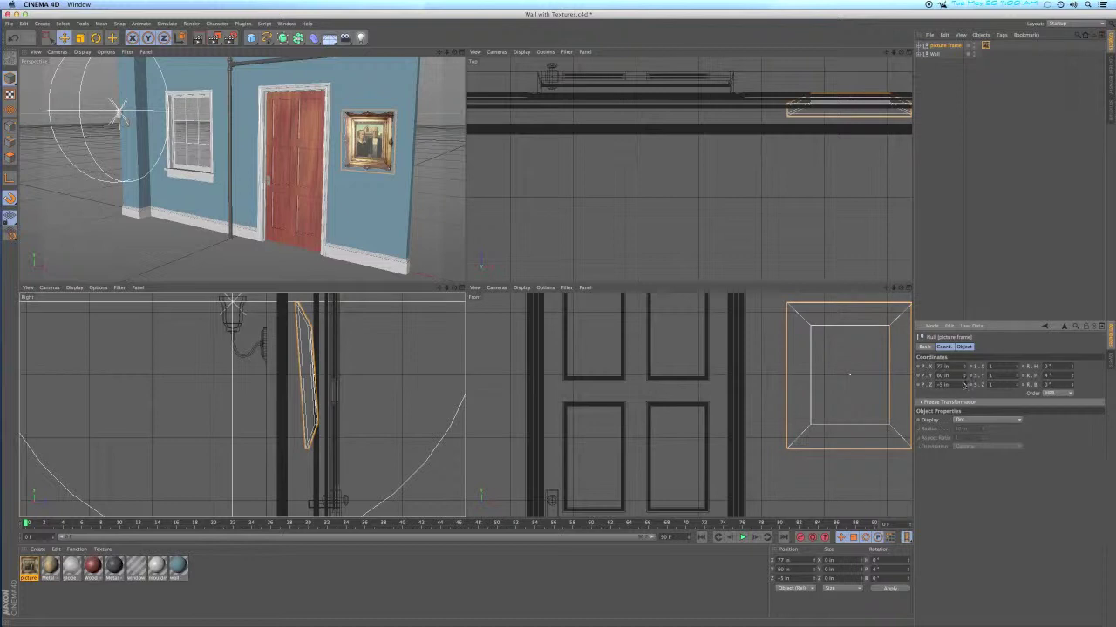
Select the wall, orbit around it, clear the selection, and switch to Polygons mode
click(301, 174)
mouse_move(301, 174)
alt+mouse_down()
mouse_move(316, 174)
mouse_move(301, 177)
alt+mouse_up()
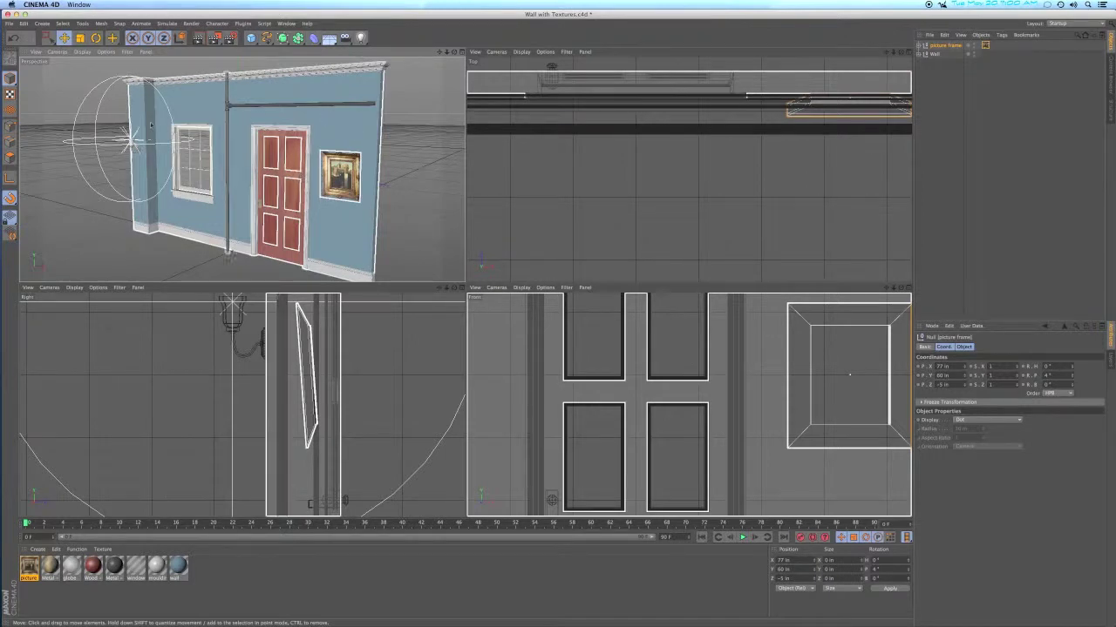
click(144, 119)
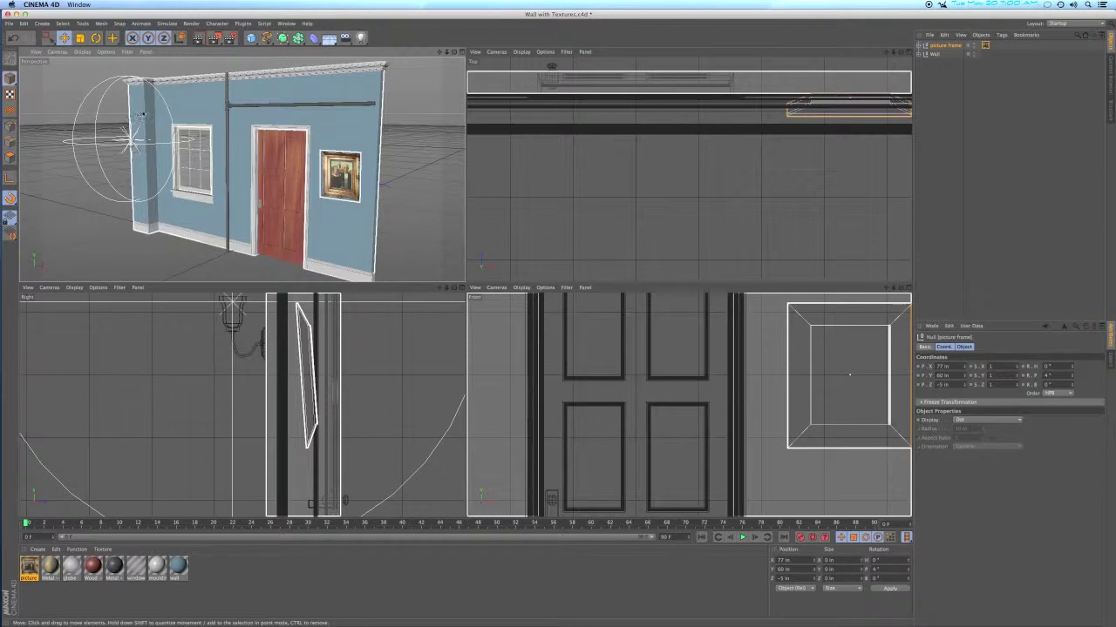
click(10, 158)
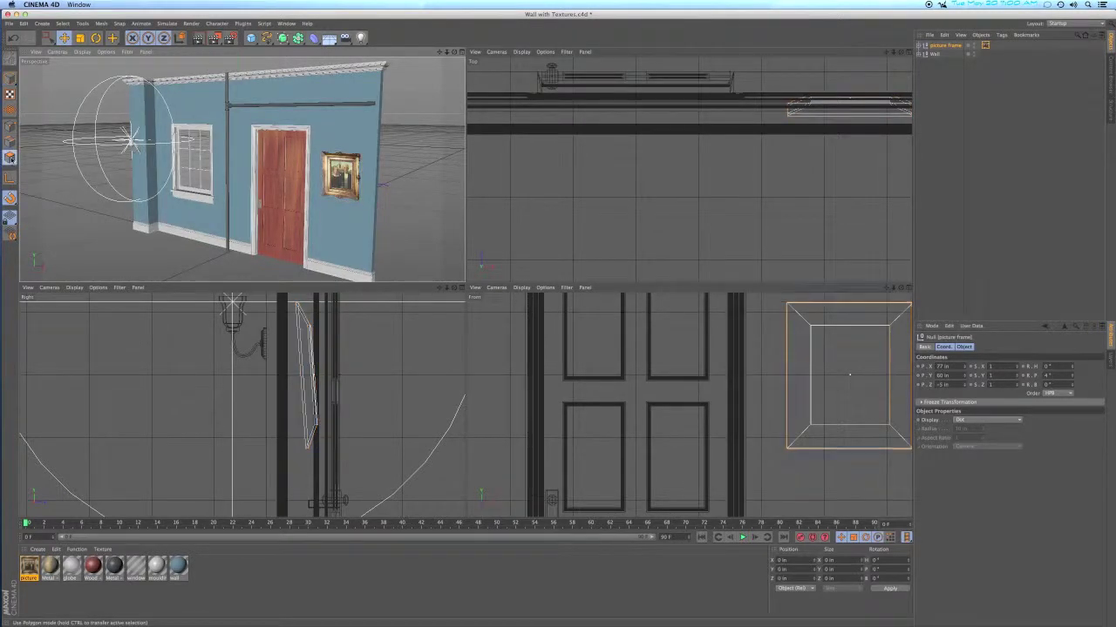
Choose Live Selection and select the wall object inside the wall group
drag(48, 37, 79, 56)
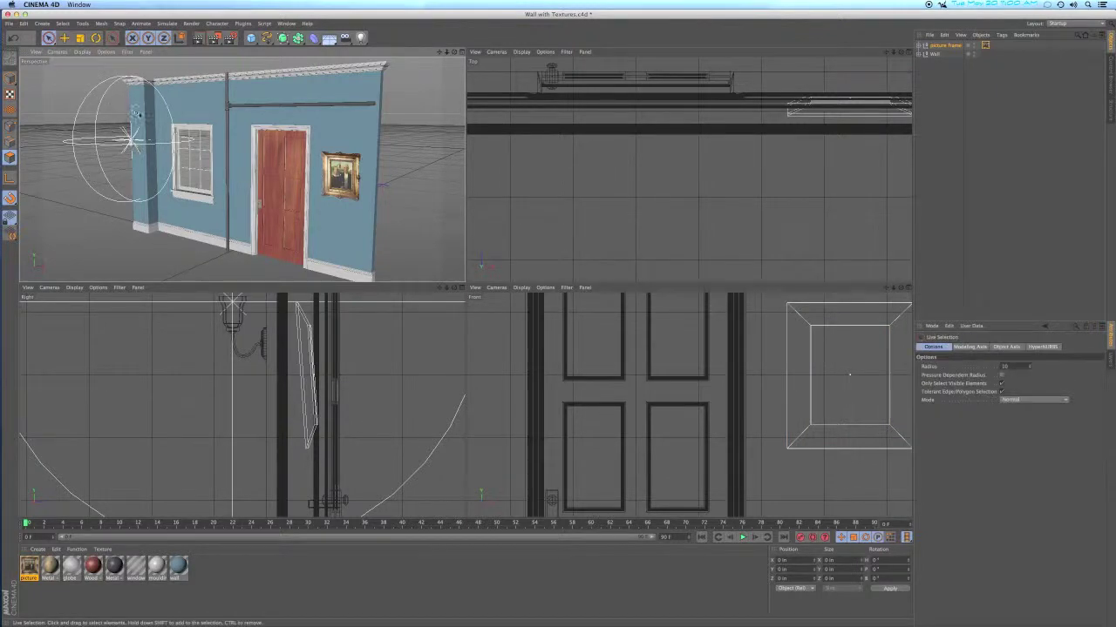
click(919, 54)
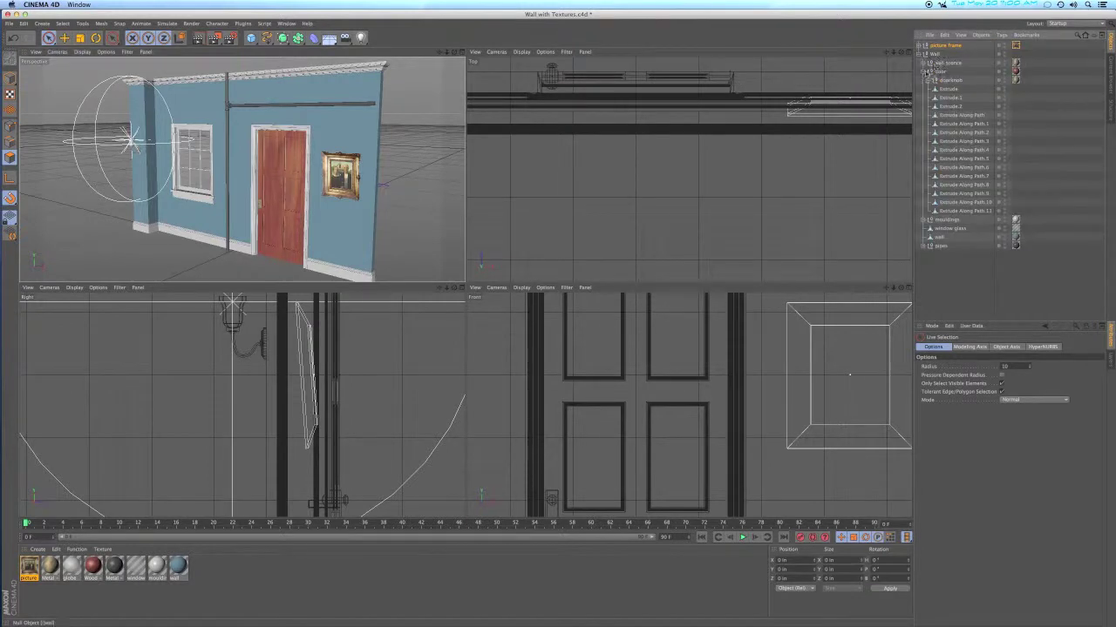
click(924, 72)
click(939, 98)
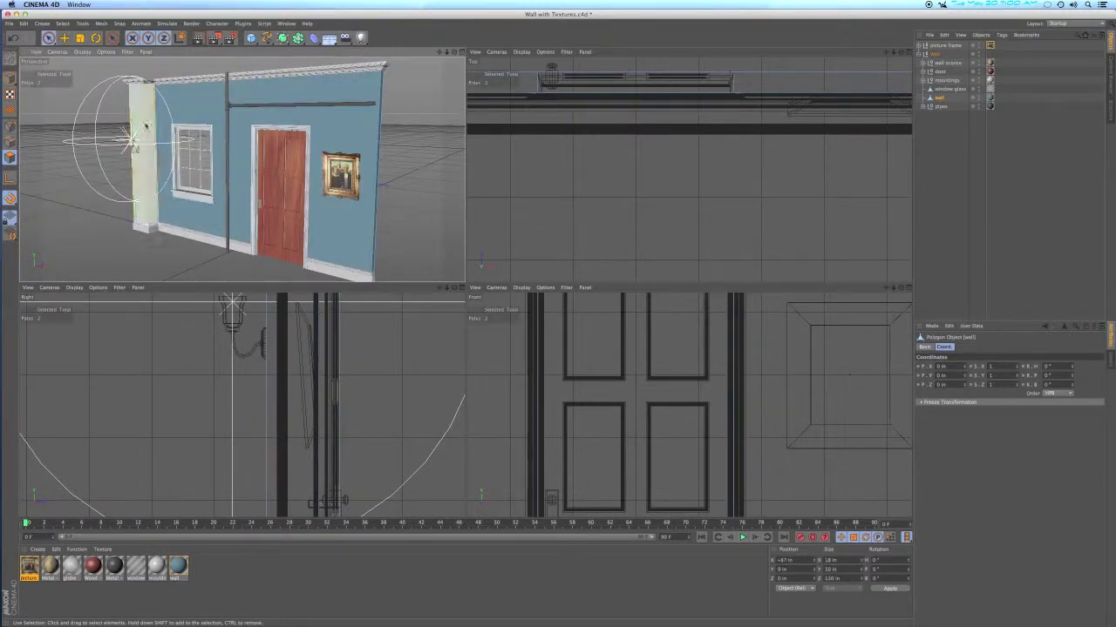
Paint-select the two pillar faces and store them with Select > Set Selection
click(130, 129)
mouse_move(130, 129)
alt+mouse_down()
mouse_move(230, 139)
mouse_move(126, 137)
alt+mouse_up()
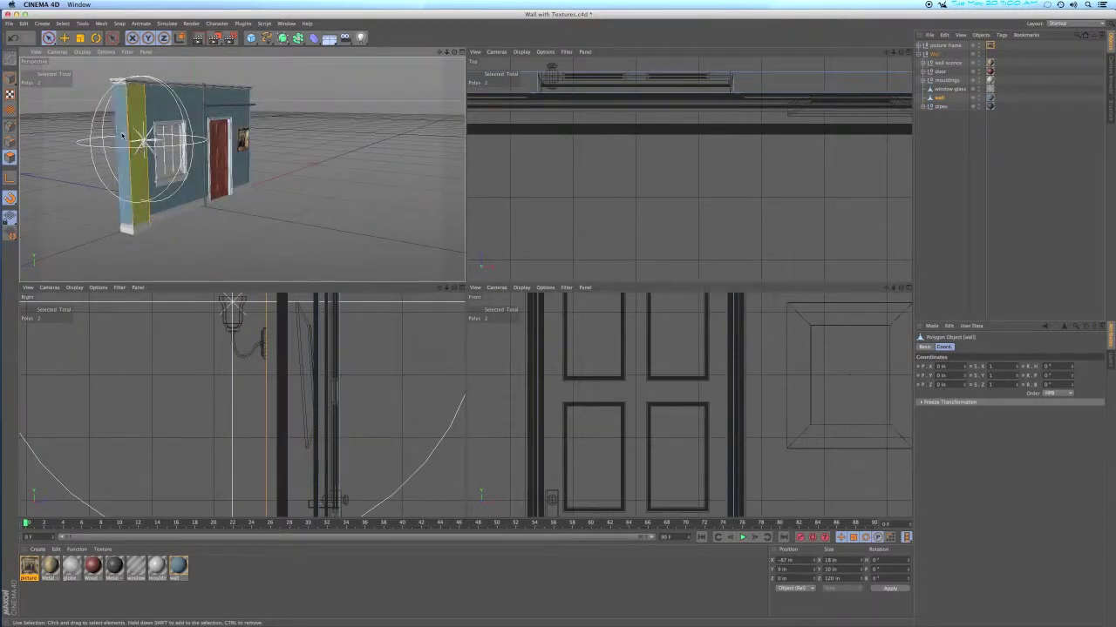
alt+drag(177, 140, 31, 139)
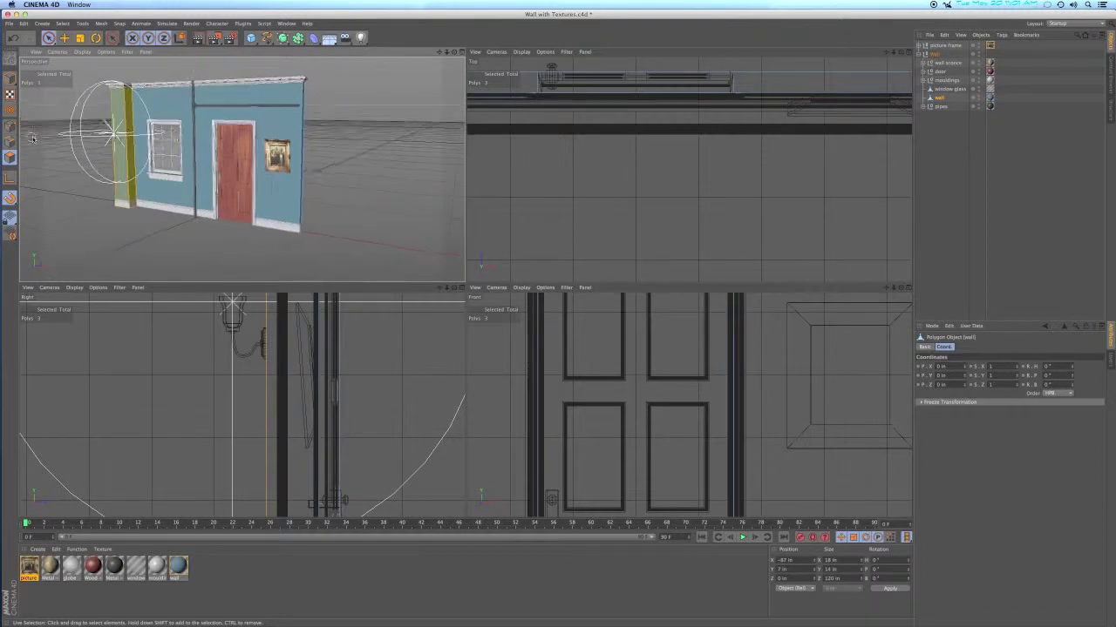
click(61, 23)
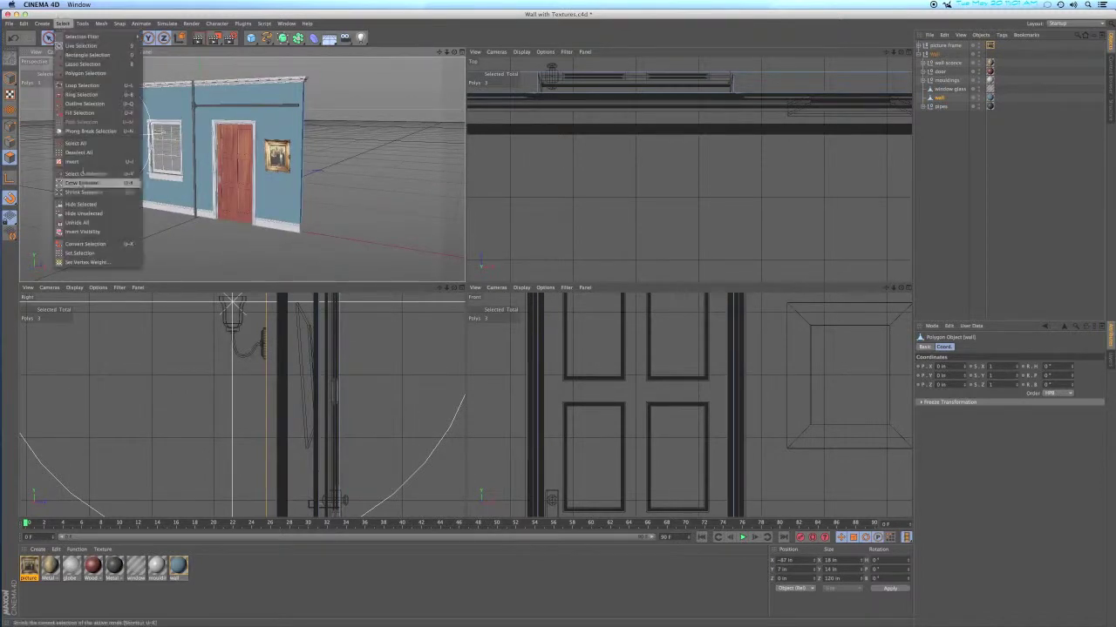
click(96, 252)
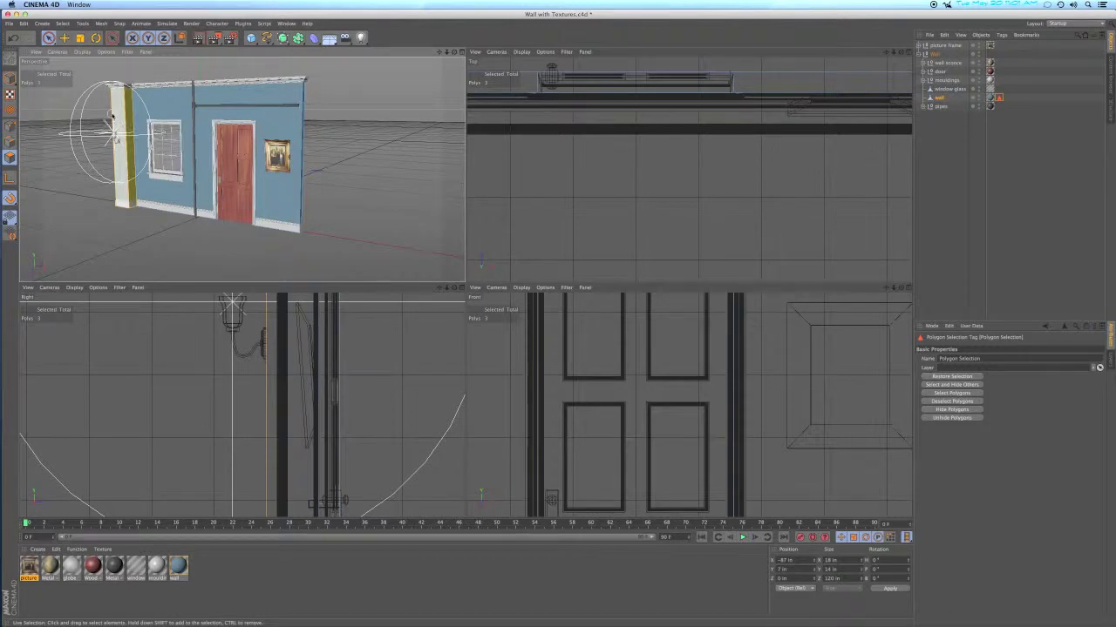
Load Bricks-A018 from the Content Browser's Bricks materials into the scene, then close the browser
click(287, 23)
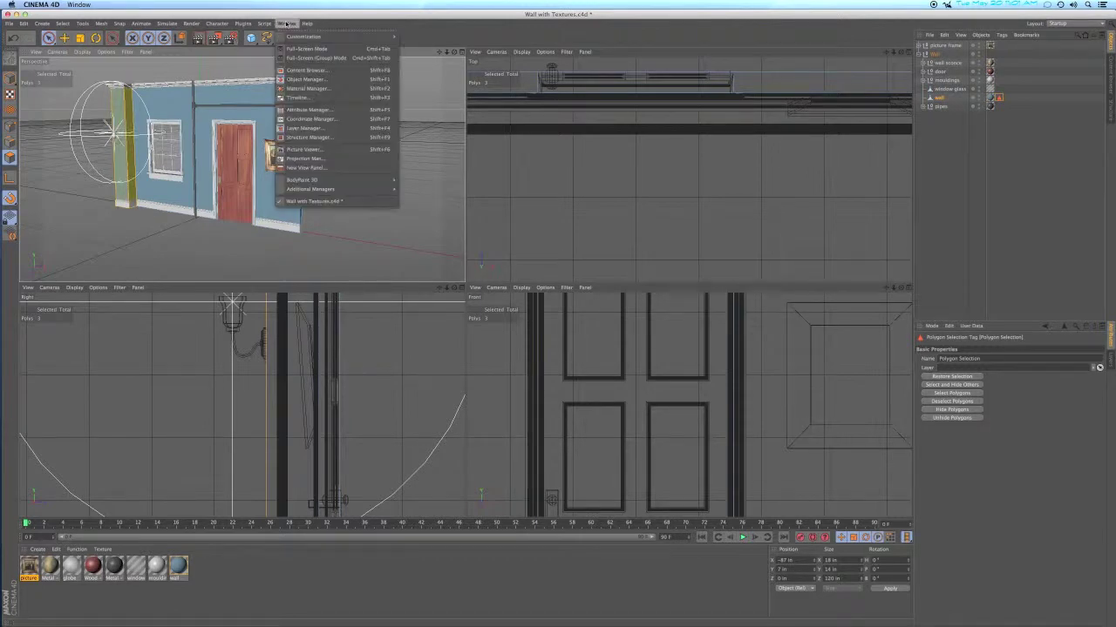
click(300, 69)
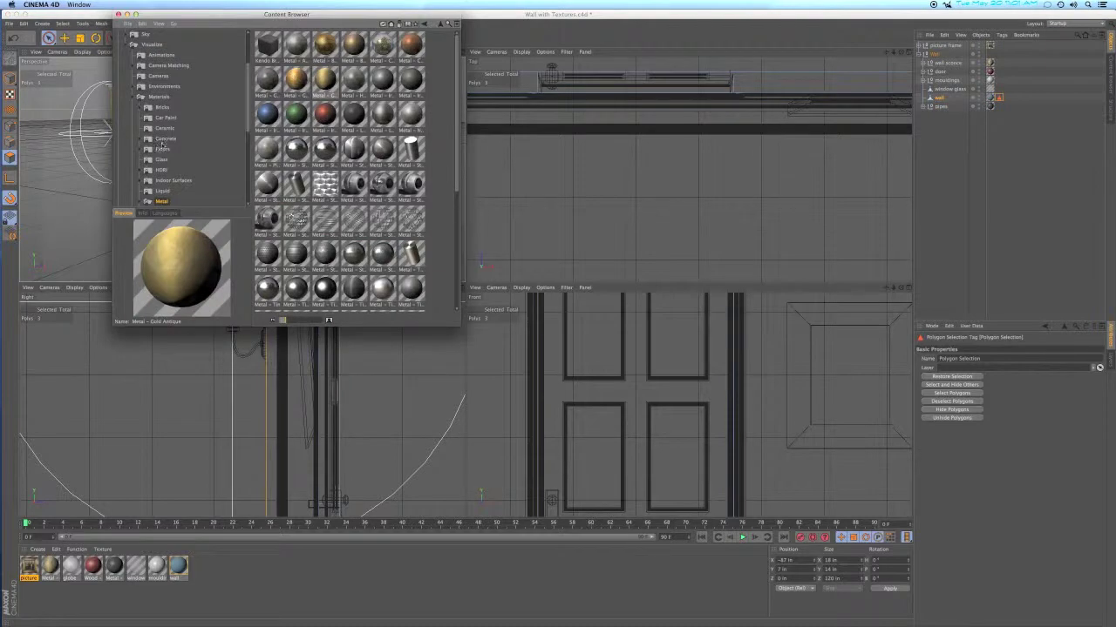
click(162, 110)
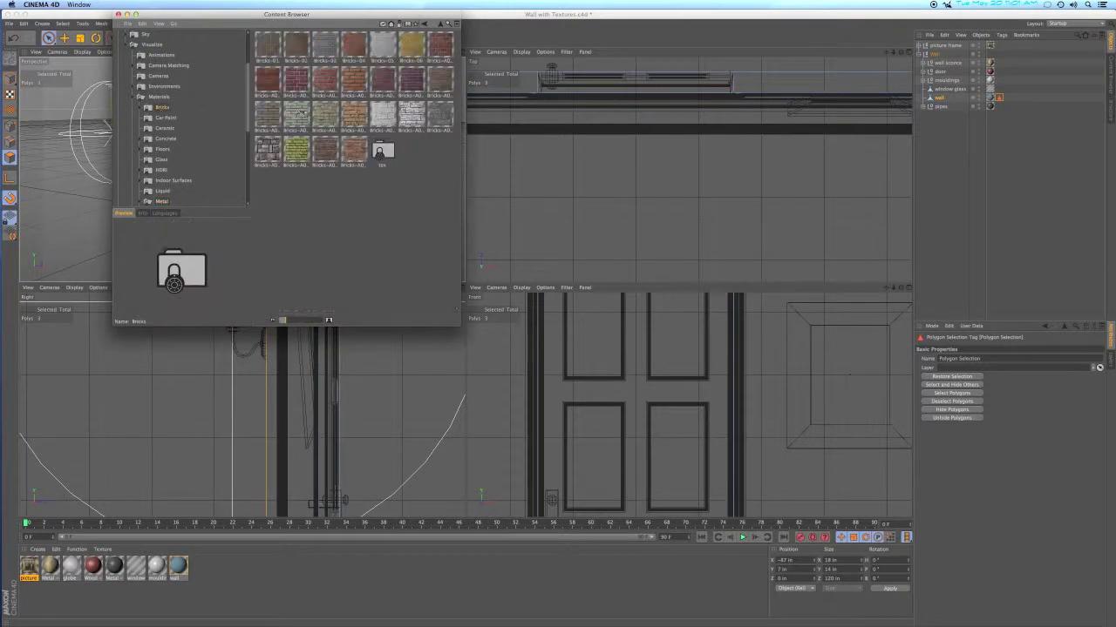
click(324, 152)
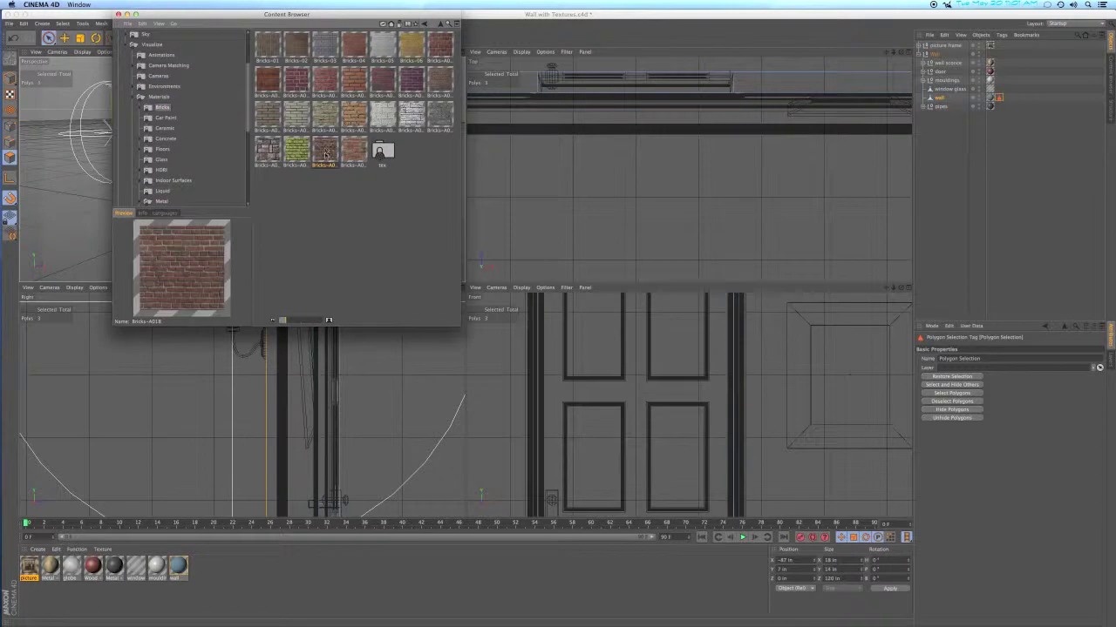
click(352, 155)
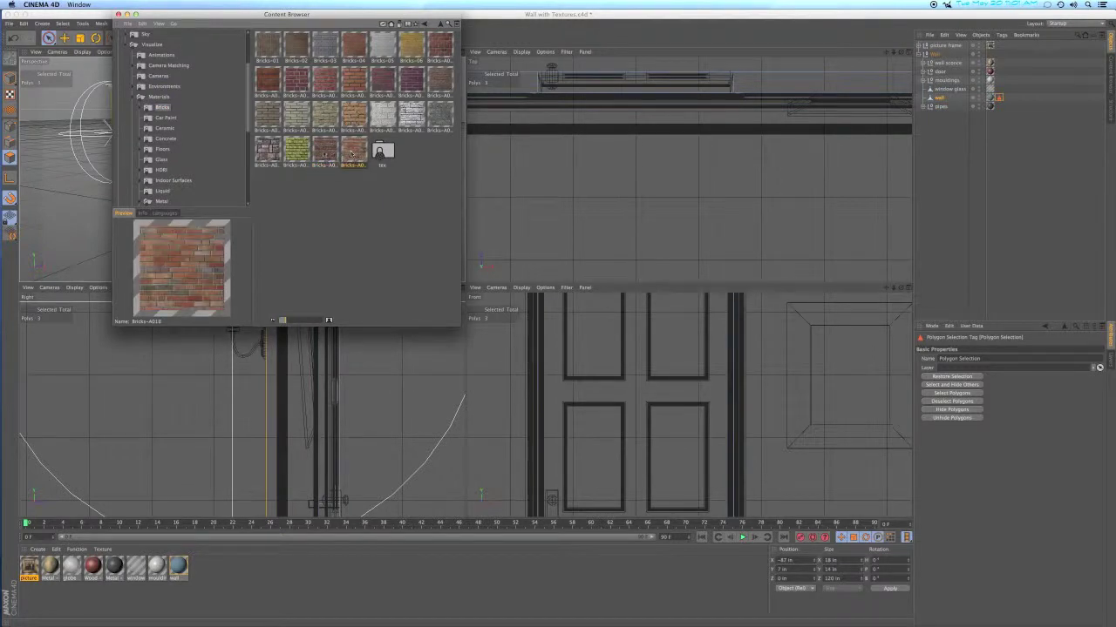
click(323, 154)
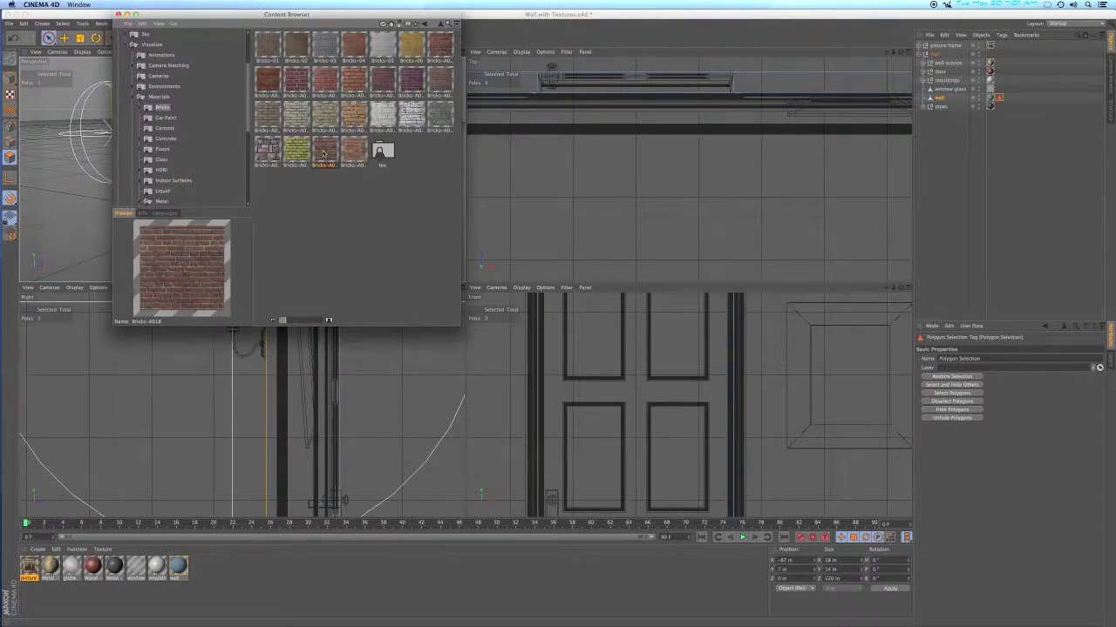
double_click(323, 154)
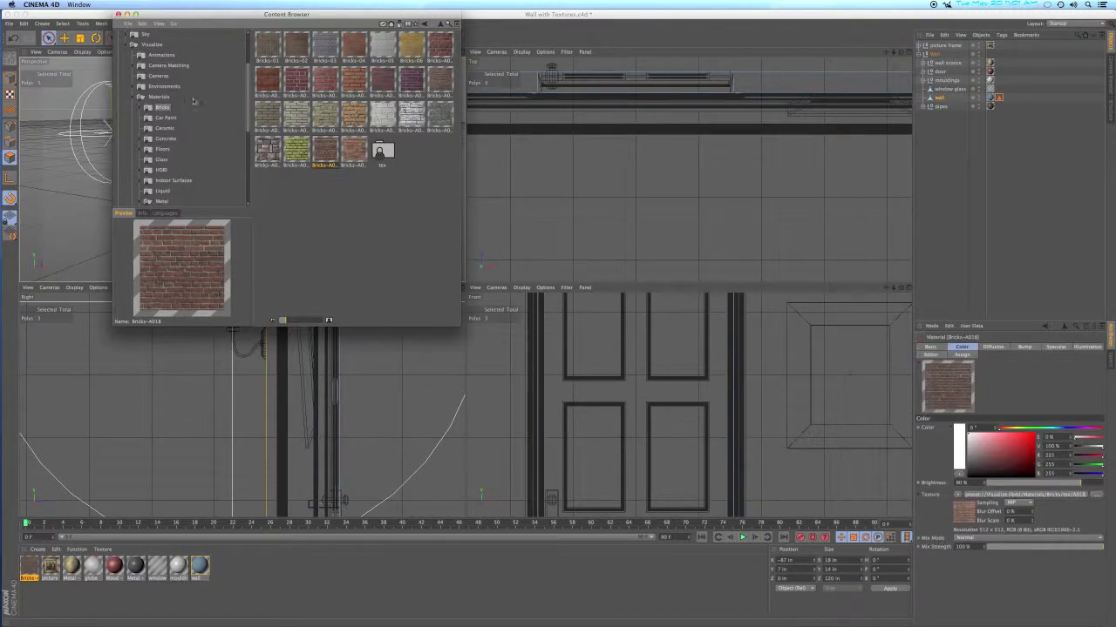
click(119, 15)
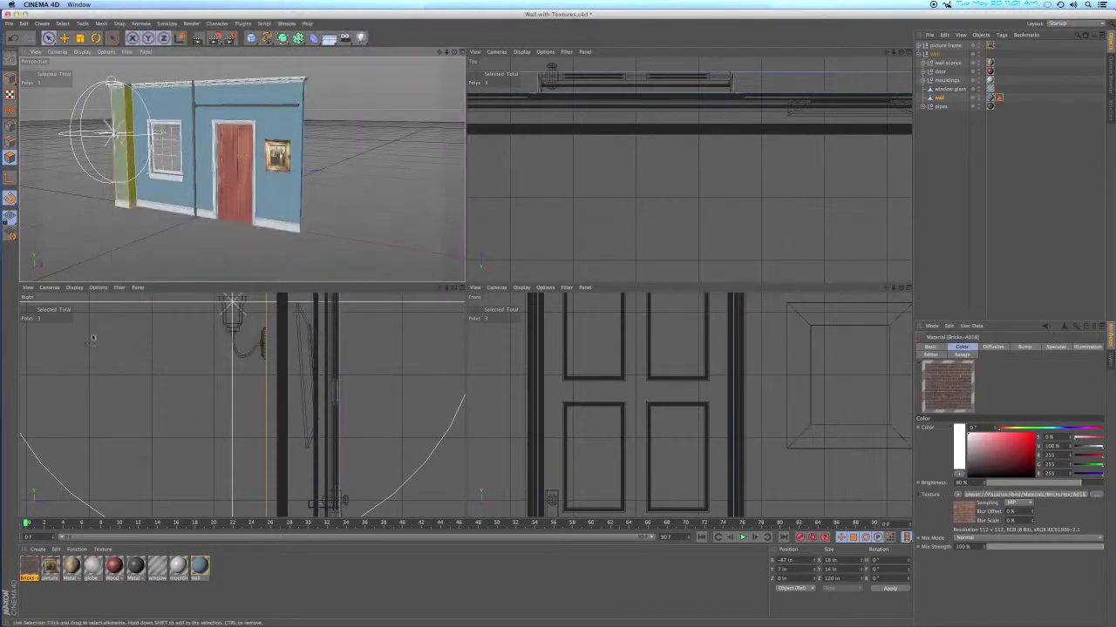
Apply Bricks to the wall with Cubic projection, limited to the pillar polygon selection
drag(30, 567, 940, 98)
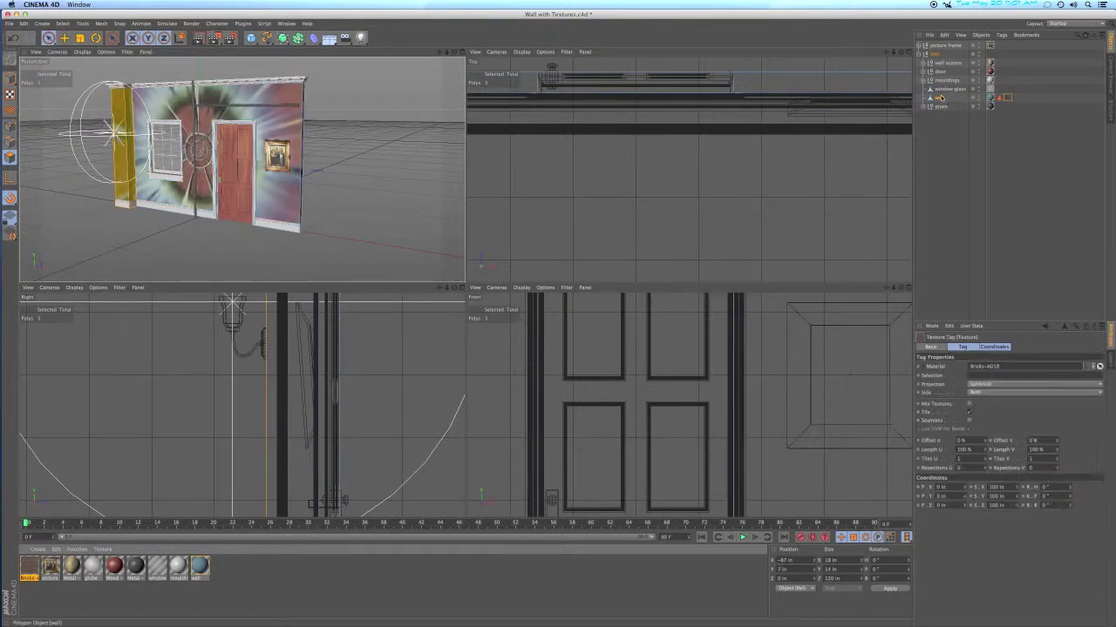
click(1006, 97)
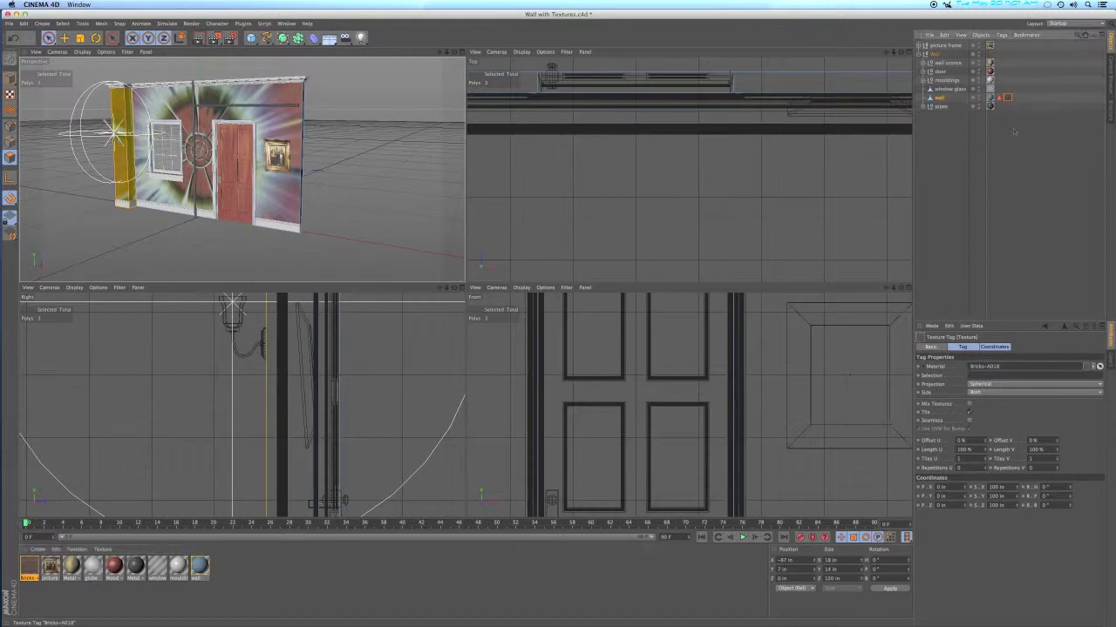
click(1004, 385)
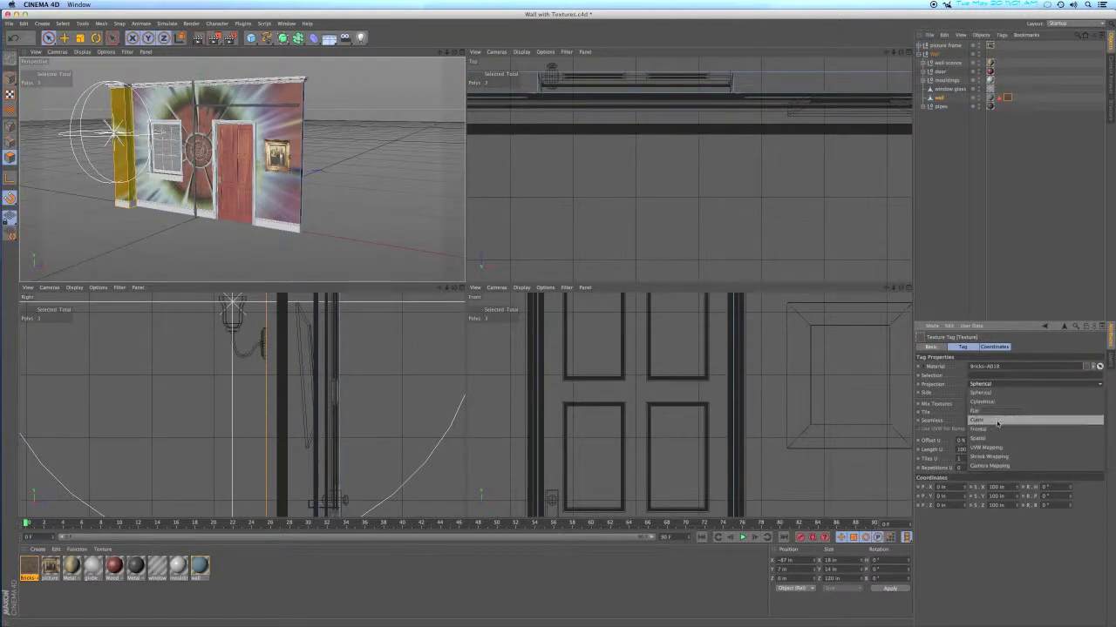
click(997, 421)
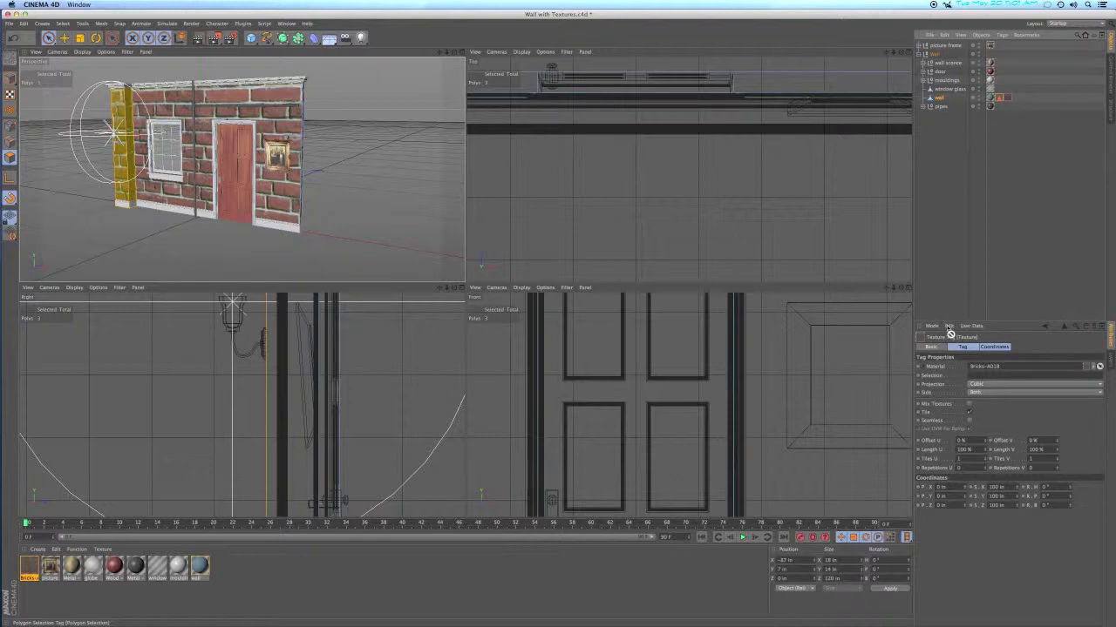
drag(956, 389, 980, 375)
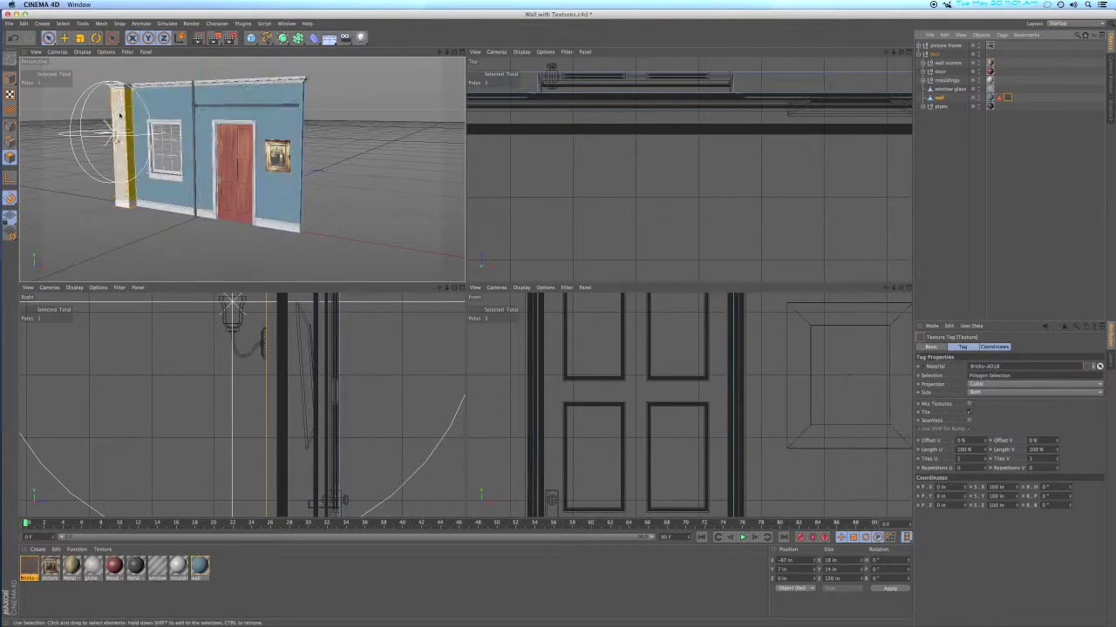
Orbit in to inspect the bricks on the pillar and reselect the texture tag
alt+drag(121, 115, 122, 139)
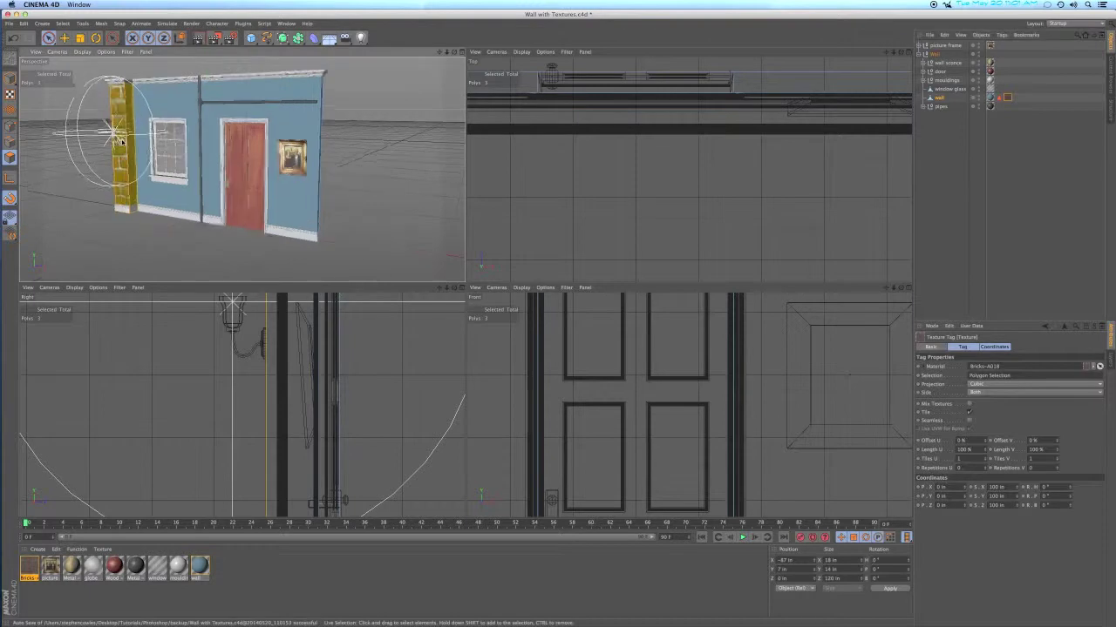
scroll(122, 140, up, 3)
alt+drag(146, 105, 170, 109)
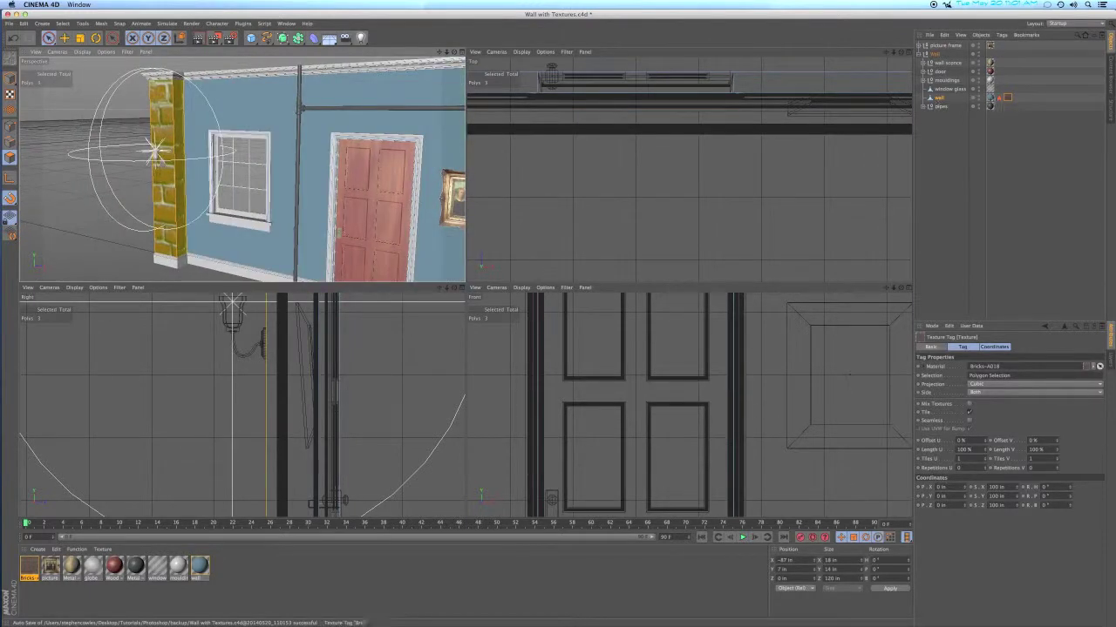
click(1008, 99)
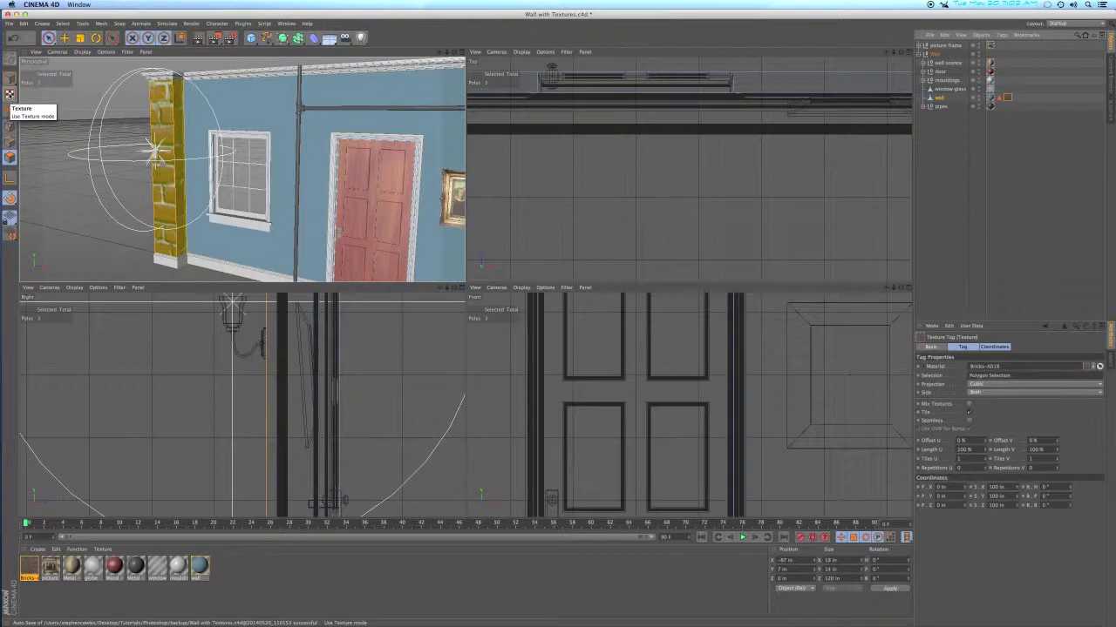
Enable Texture mode and axis modification, frame the views with H, and reselect the brick texture tag
click(10, 94)
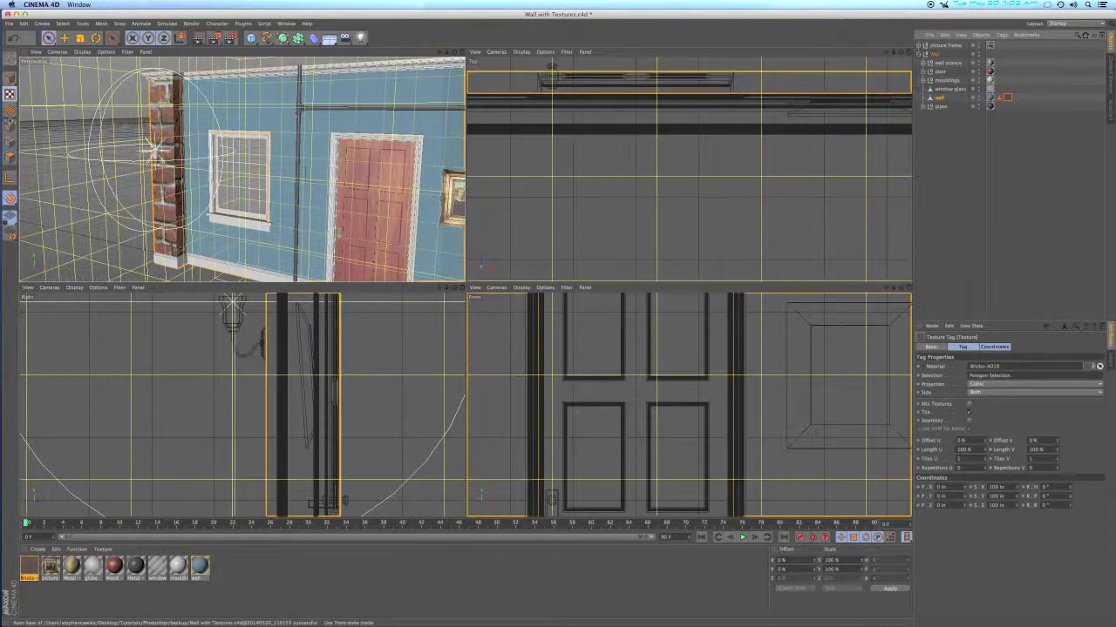
click(10, 179)
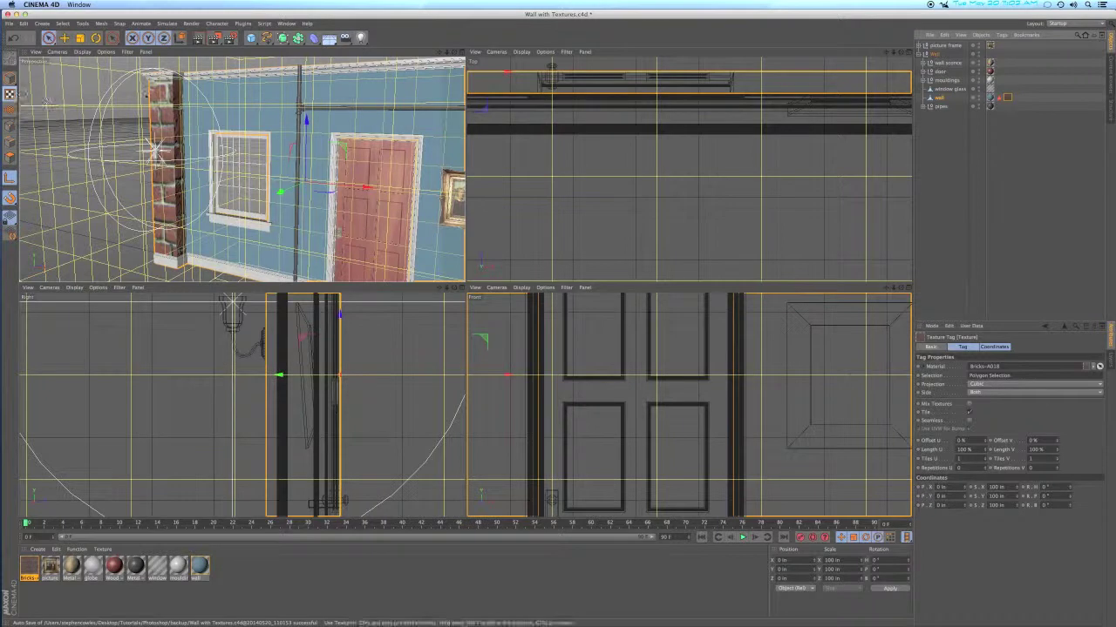
key(h)
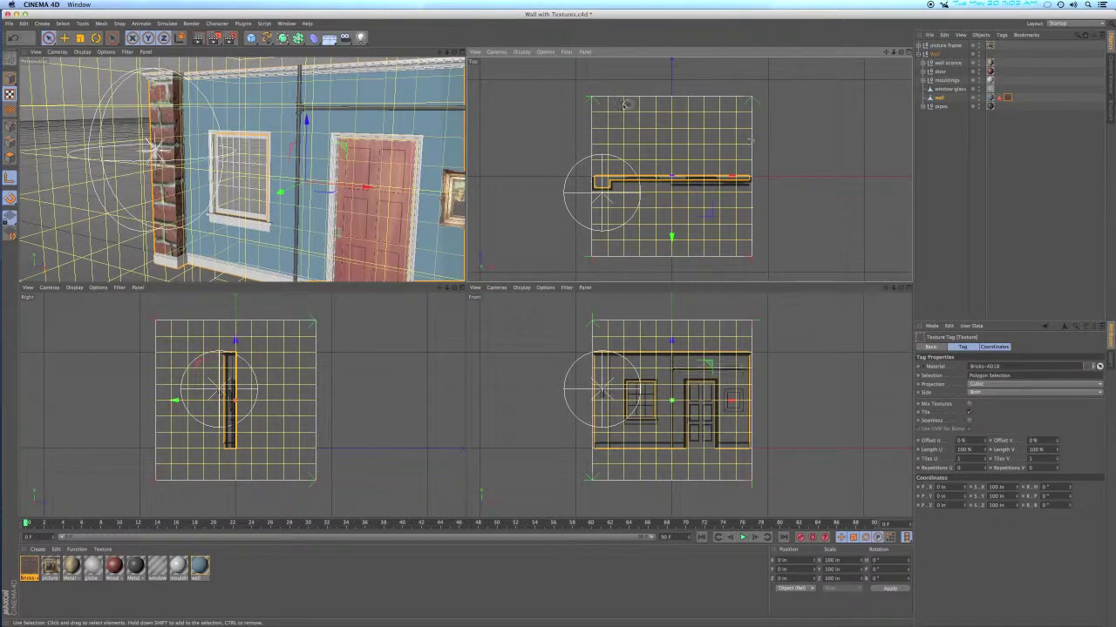
click(943, 99)
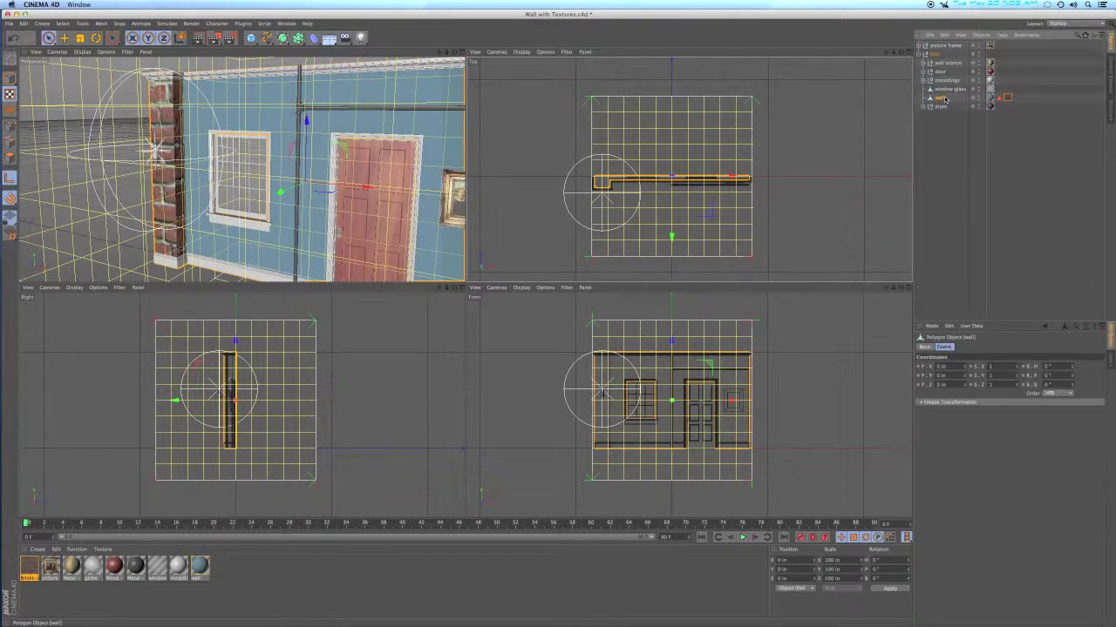
click(1008, 99)
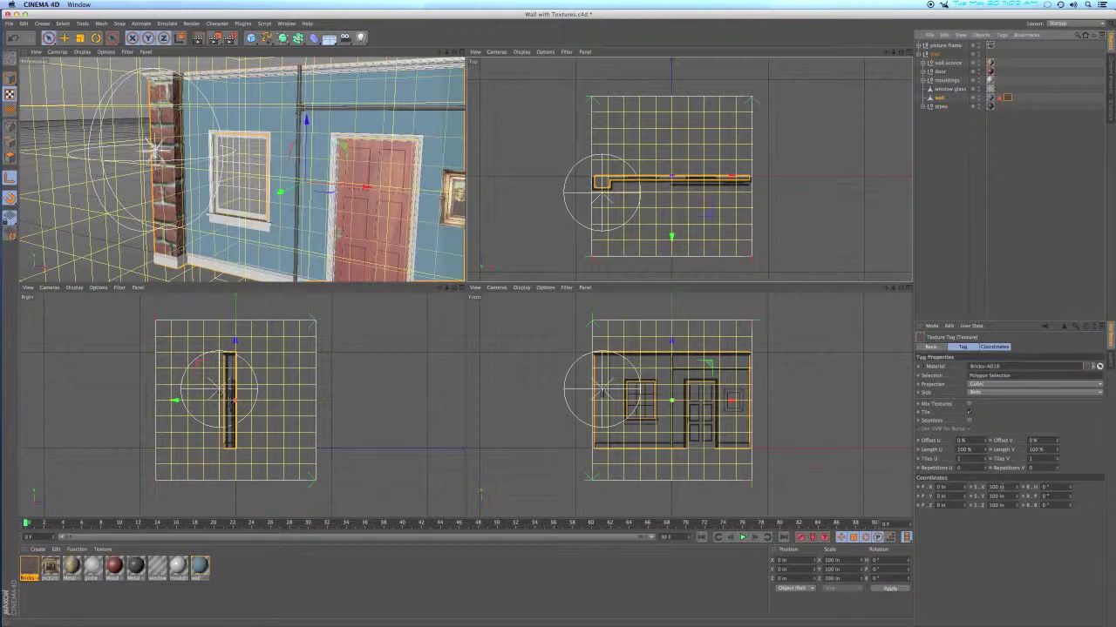
Set the brick projection size to 9 × 60 × 7 in and its pitch rotation to 90°
double_click(997, 486)
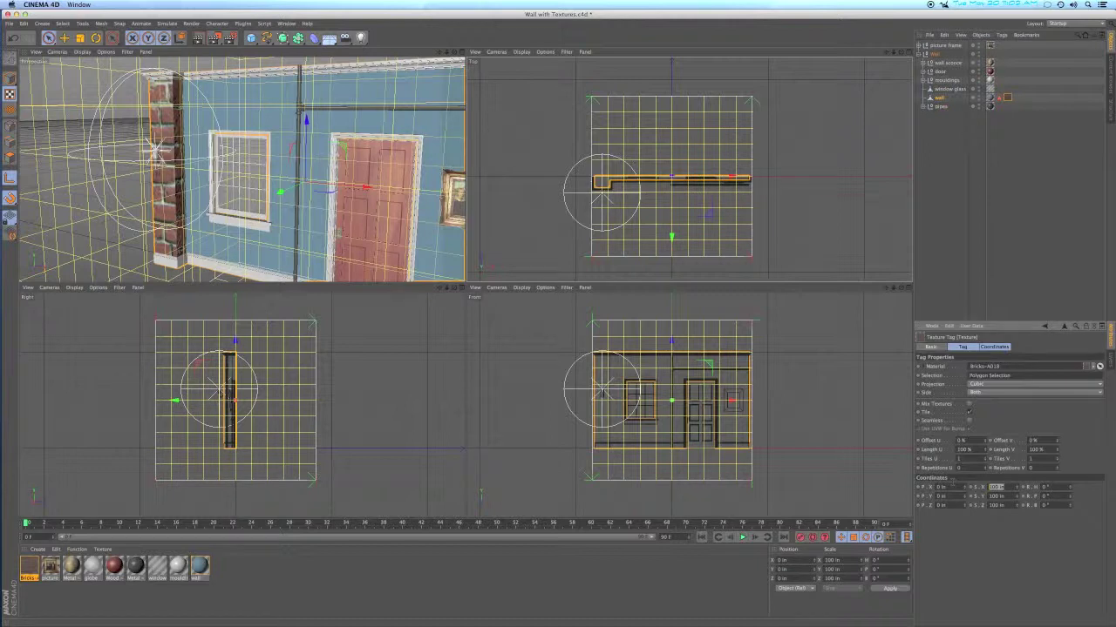
text(9)
key(Return)
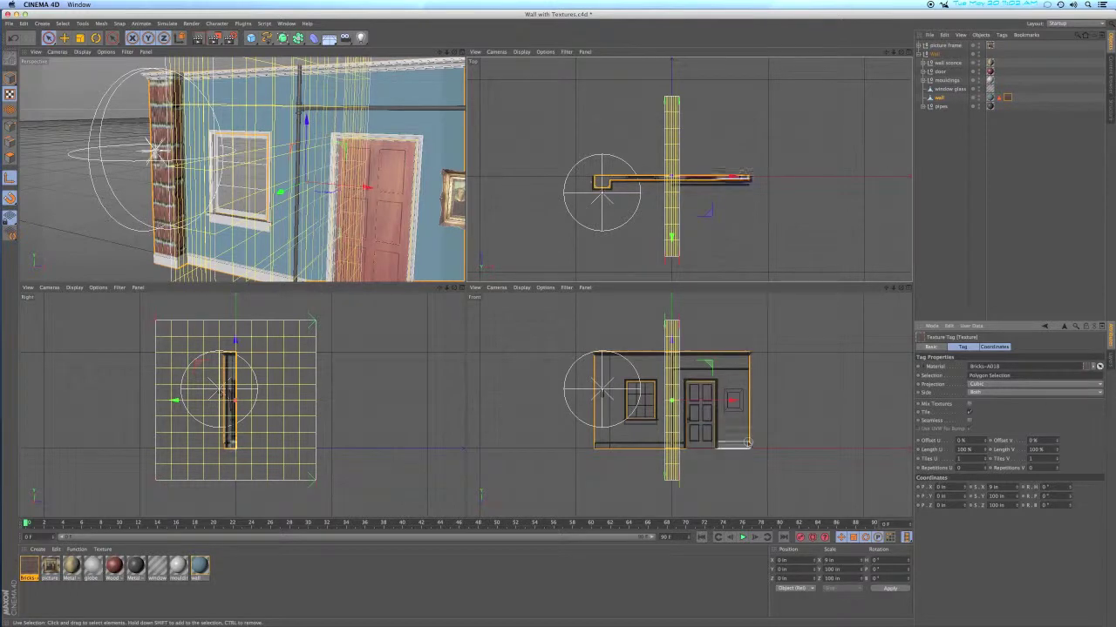
click(996, 496)
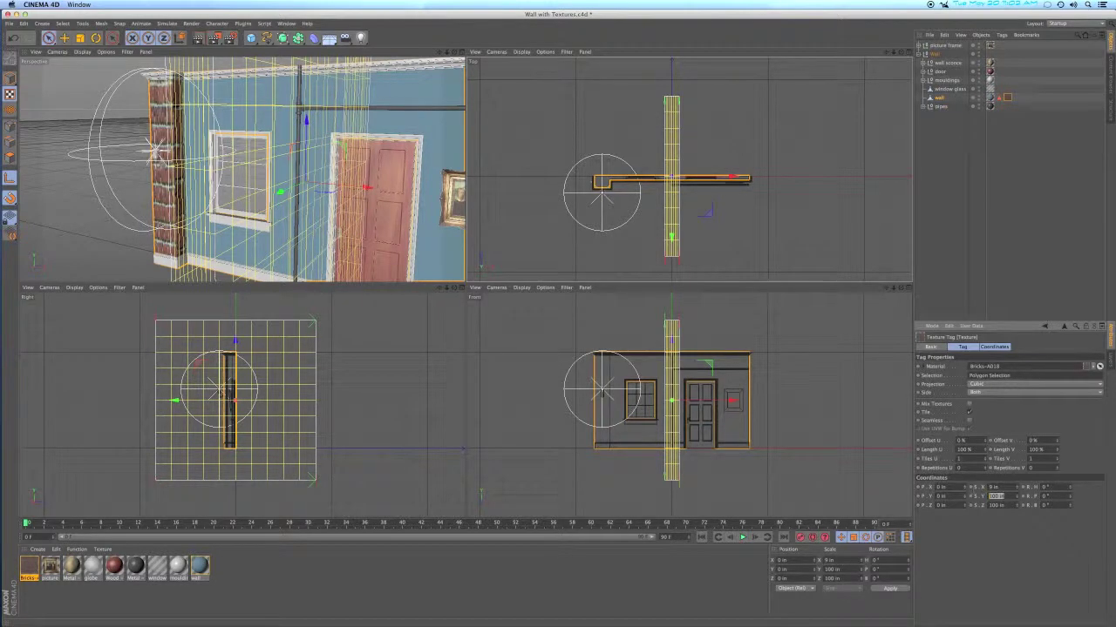
text(60)
key(Return)
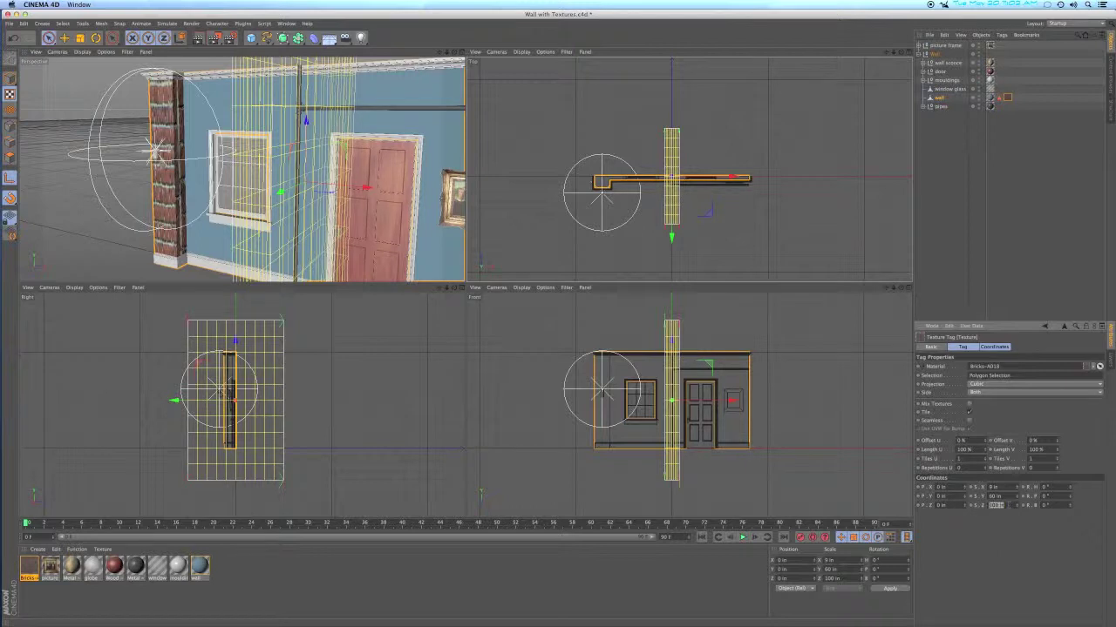
text(7)
key(Return)
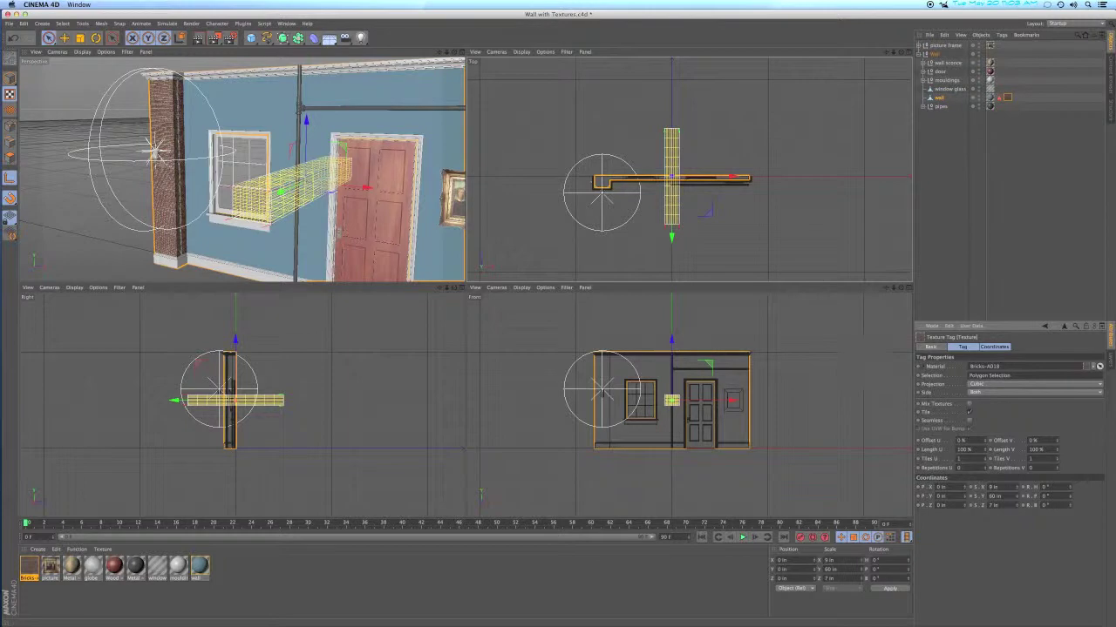
text(90)
key(Return)
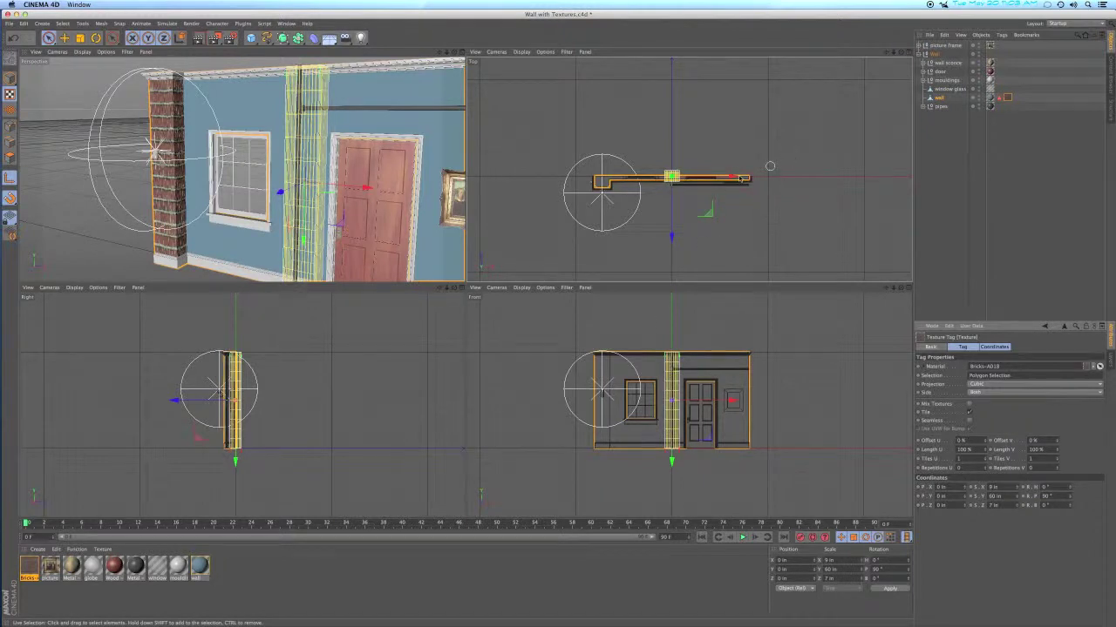
Drag the brick projection left and in depth onto the corner pillar
drag(730, 177, 627, 178)
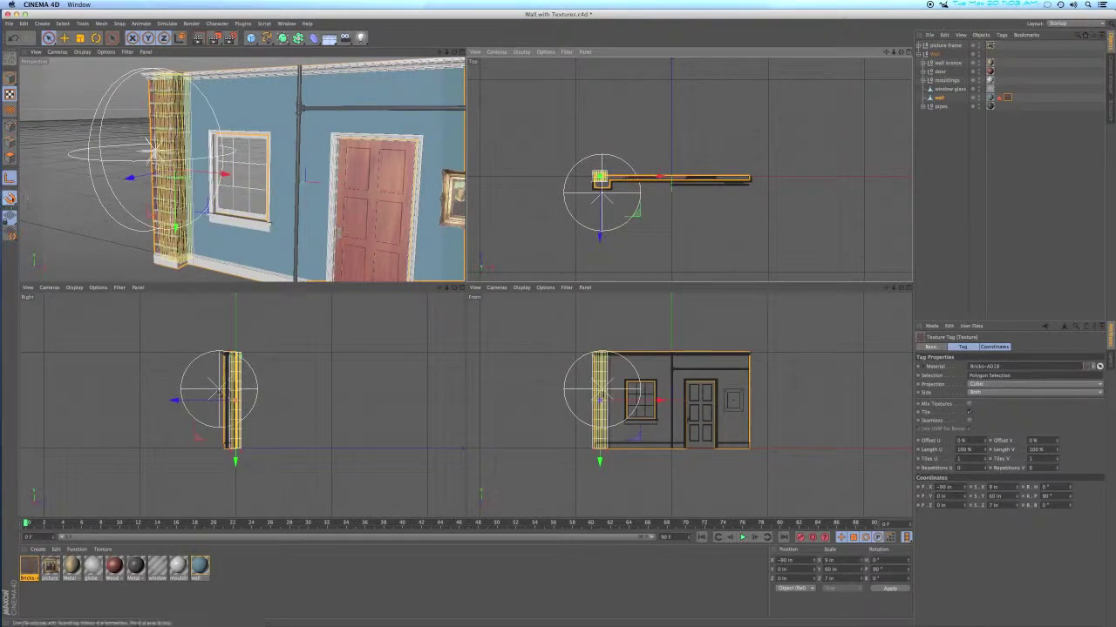
scroll(597, 168, up, 1)
scroll(597, 168, up, 6)
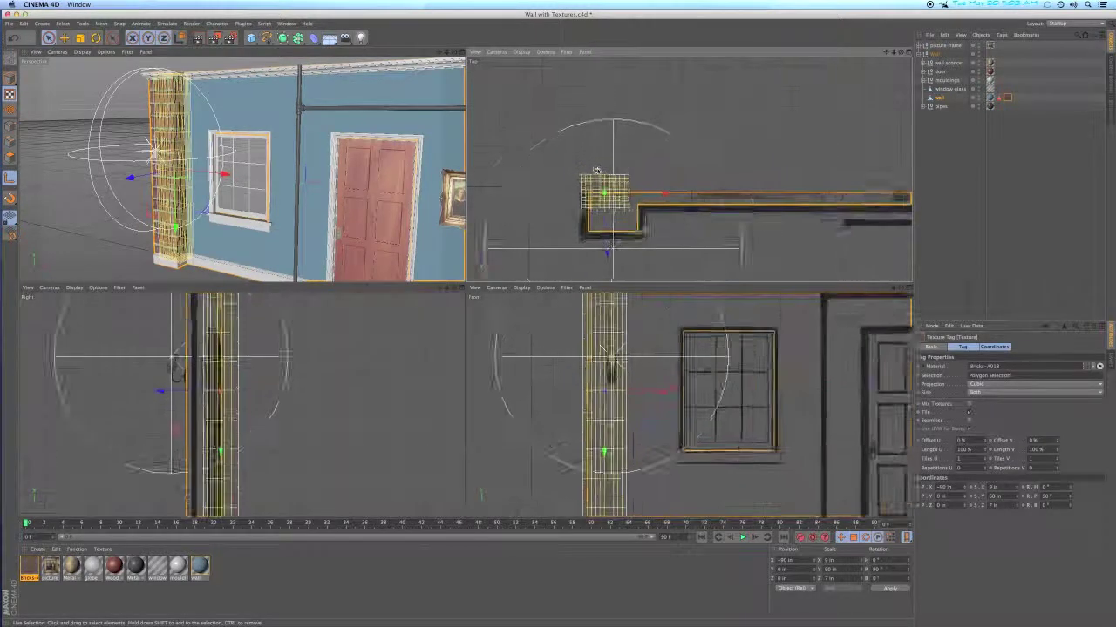
scroll(597, 168, up, 2)
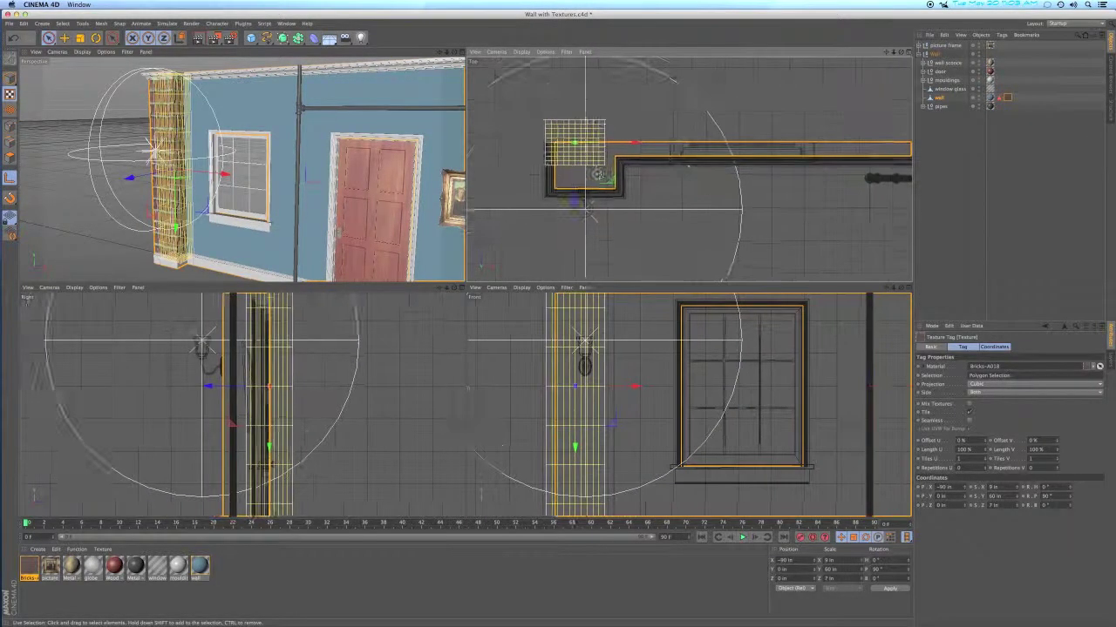
scroll(597, 174, up, 2)
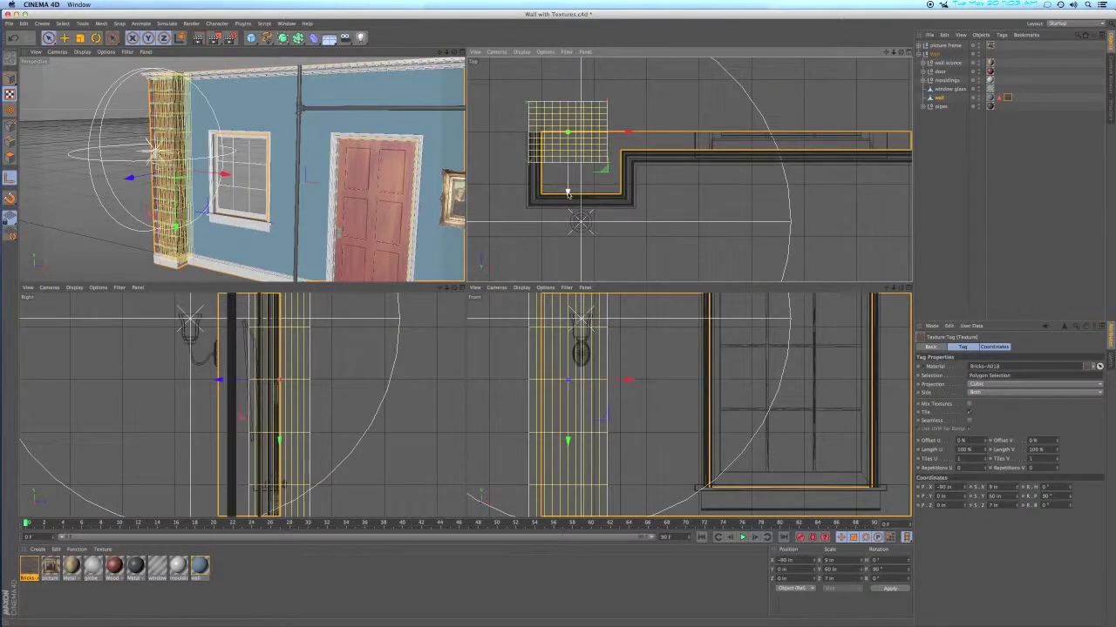
drag(567, 201, 621, 201)
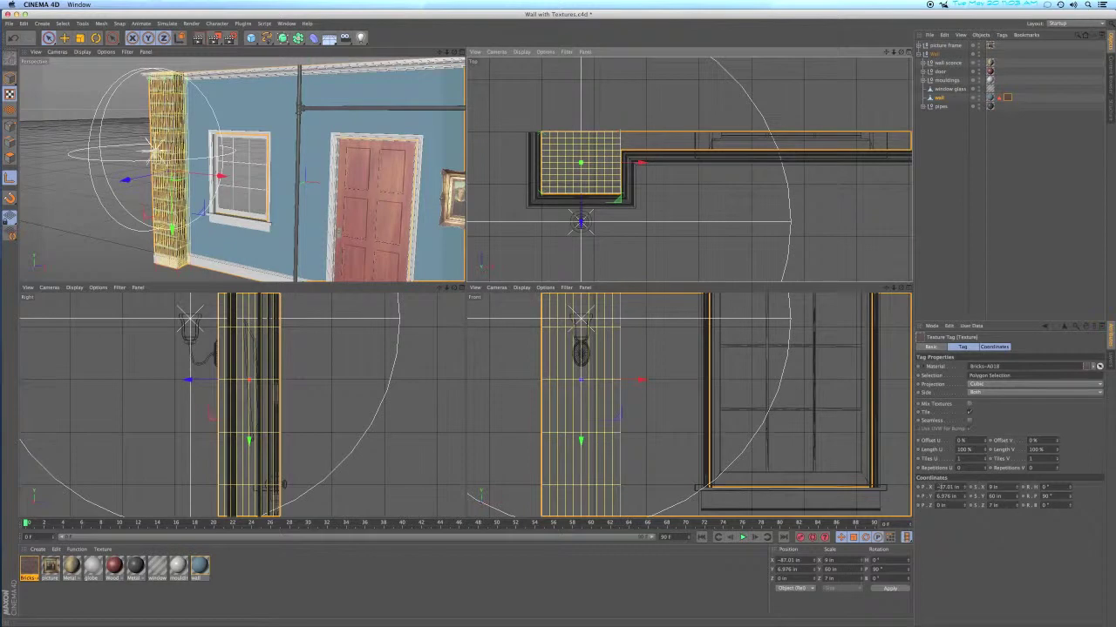
Set the projection position to X -87 in and Y 7 in
click(947, 486)
text(-8)
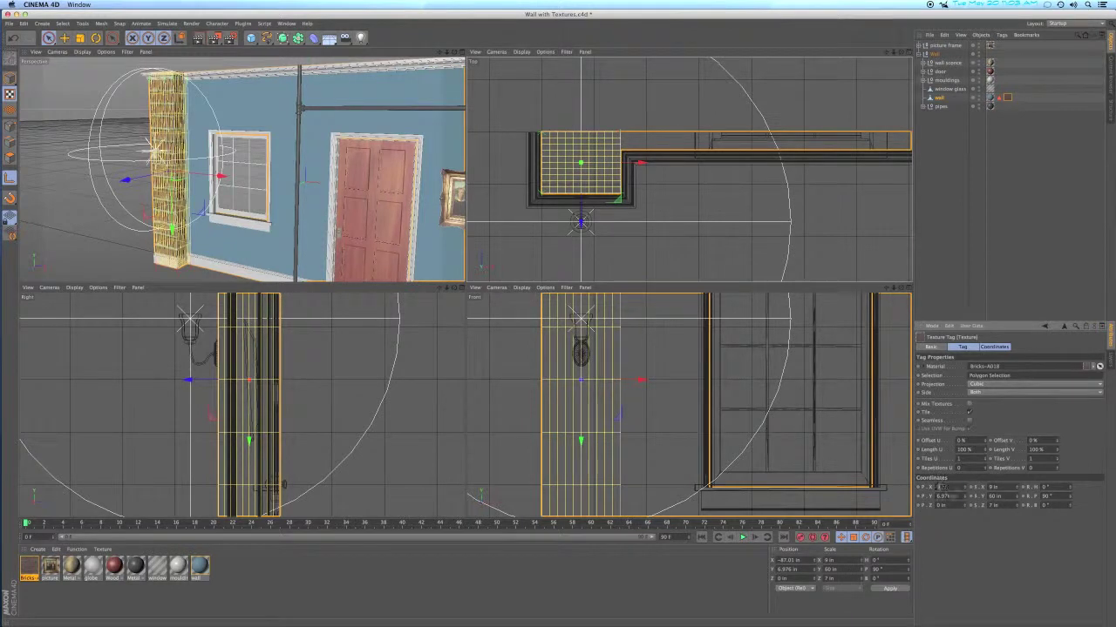
text(7)
key(Tab)
text(7)
key(Return)
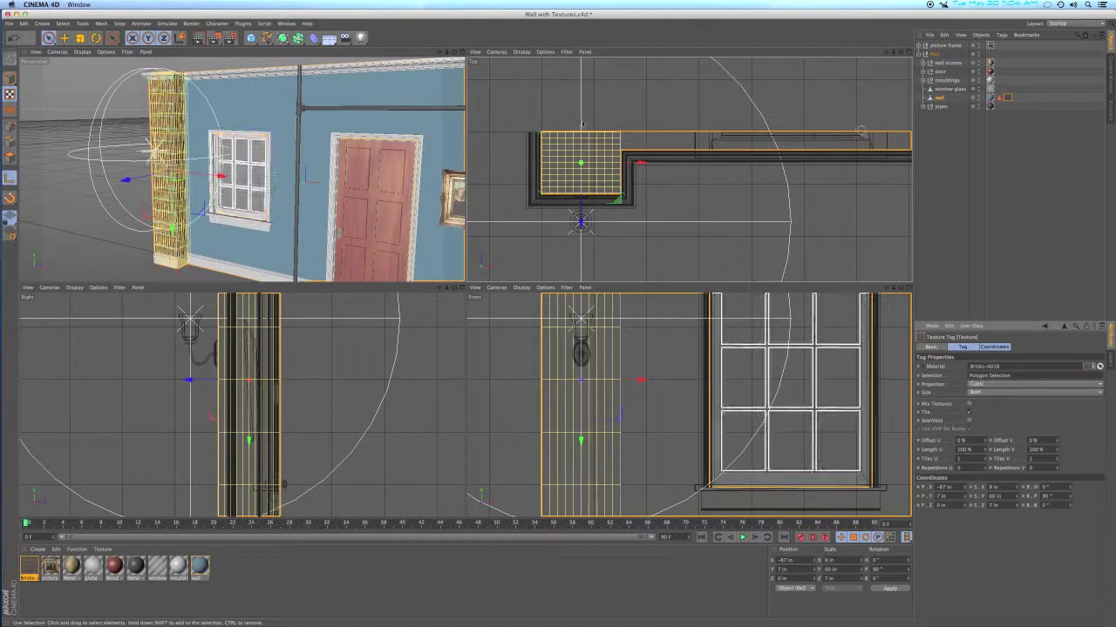
Return to Model mode, zoom to the pillar, and drag Length U up to widen the bricks
click(9, 79)
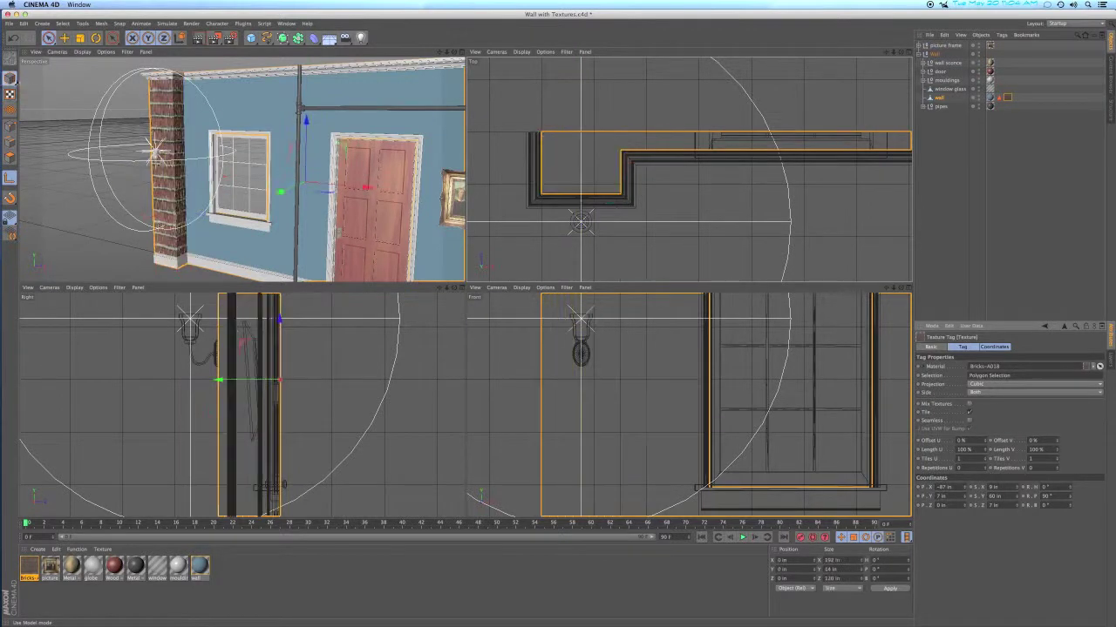
scroll(174, 173, up, 5)
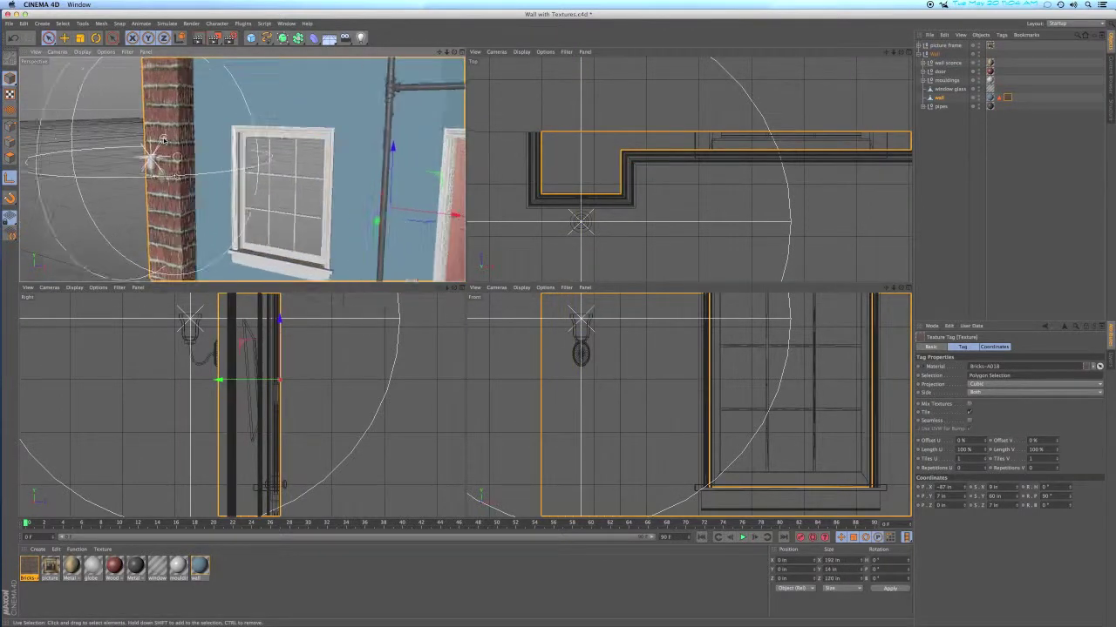
alt+drag(176, 175, 183, 157)
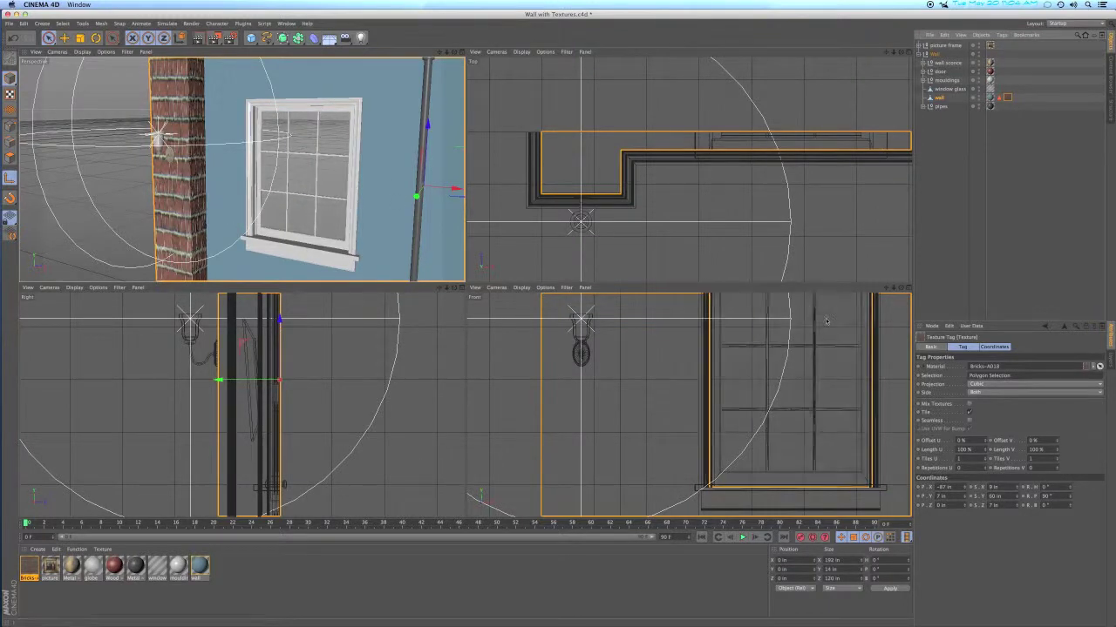
drag(986, 451, 986, 358)
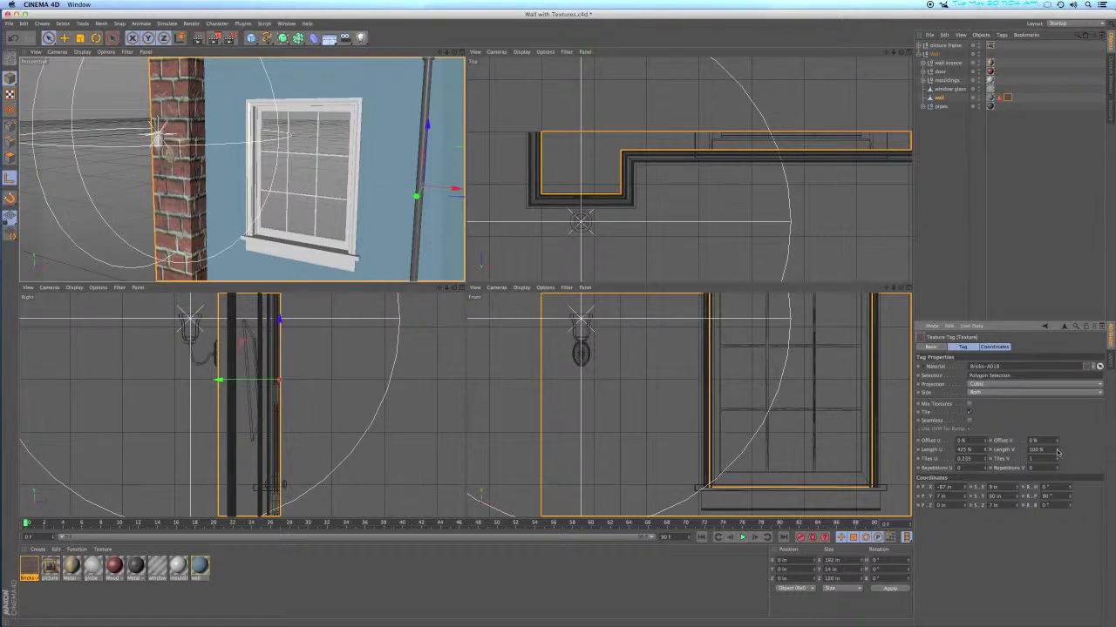
Set the brick Length V to 64%, toggle tiling off and back on, then reframe the pillar
drag(1057, 452, 1057, 470)
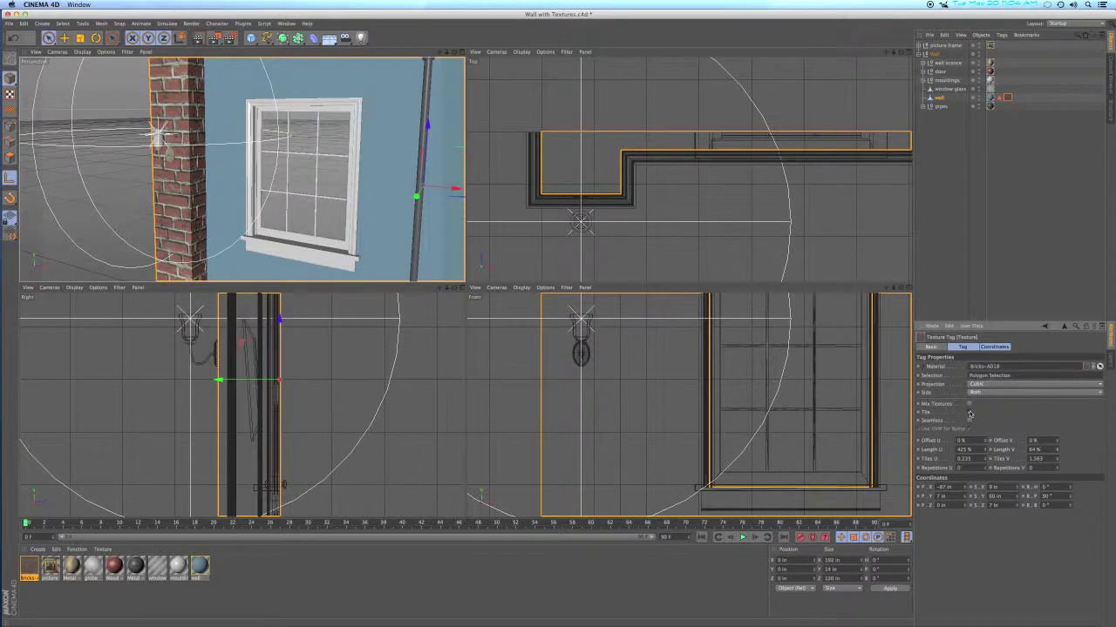
click(970, 414)
alt+drag(261, 175, 202, 187)
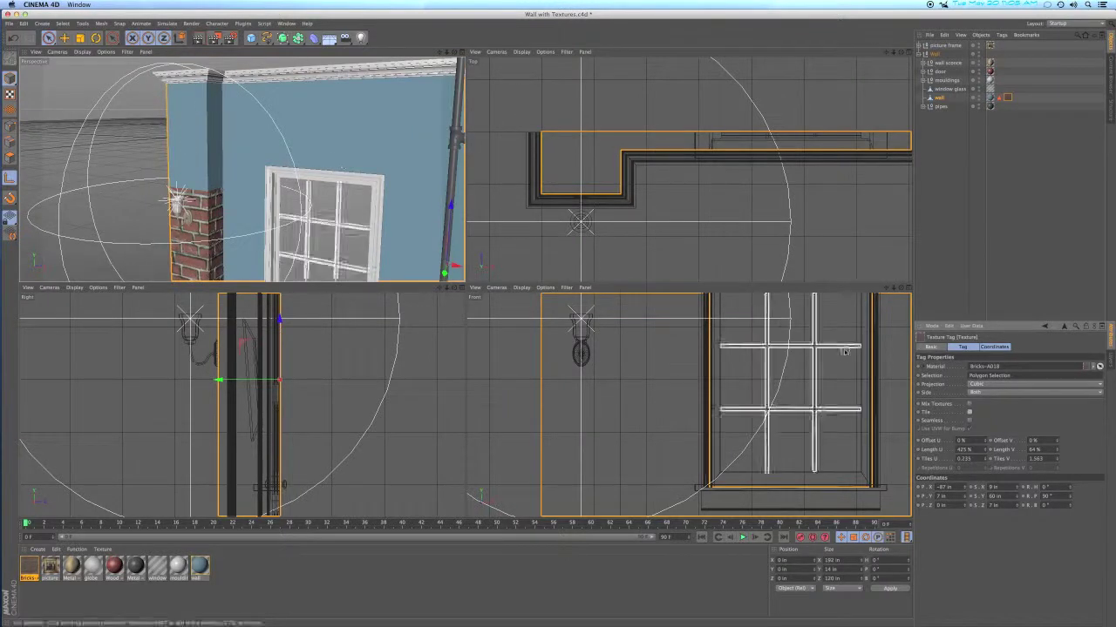
click(969, 414)
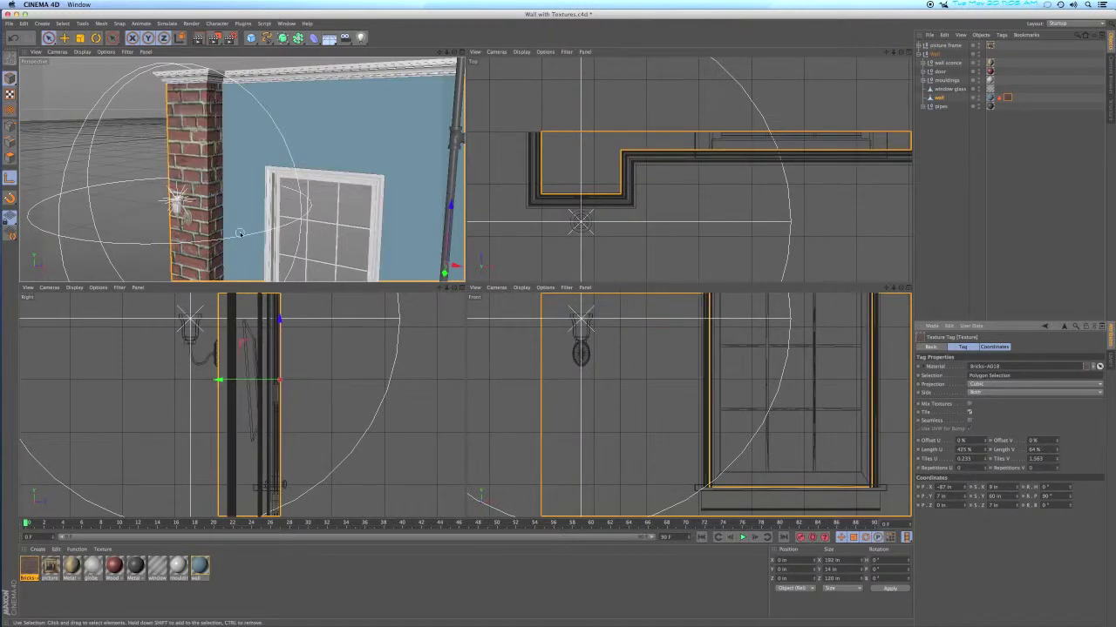
key(e)
alt+middle_drag(244, 253, 230, 158)
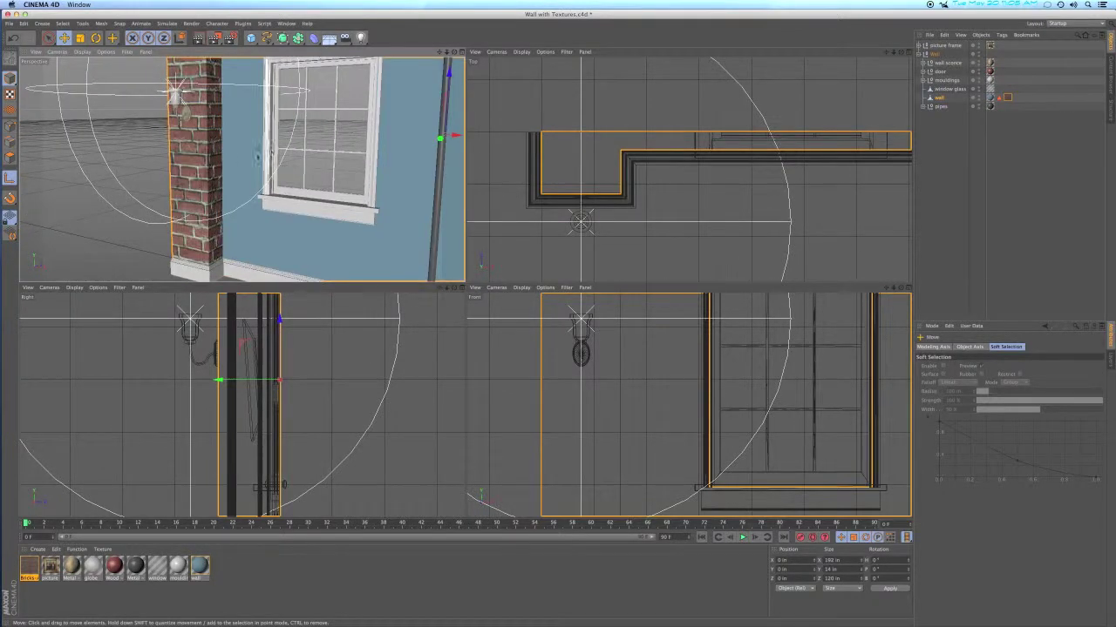
scroll(271, 152, down, 8)
Switch off the wall sconce's light in the Object Manager
alt+drag(298, 148, 228, 157)
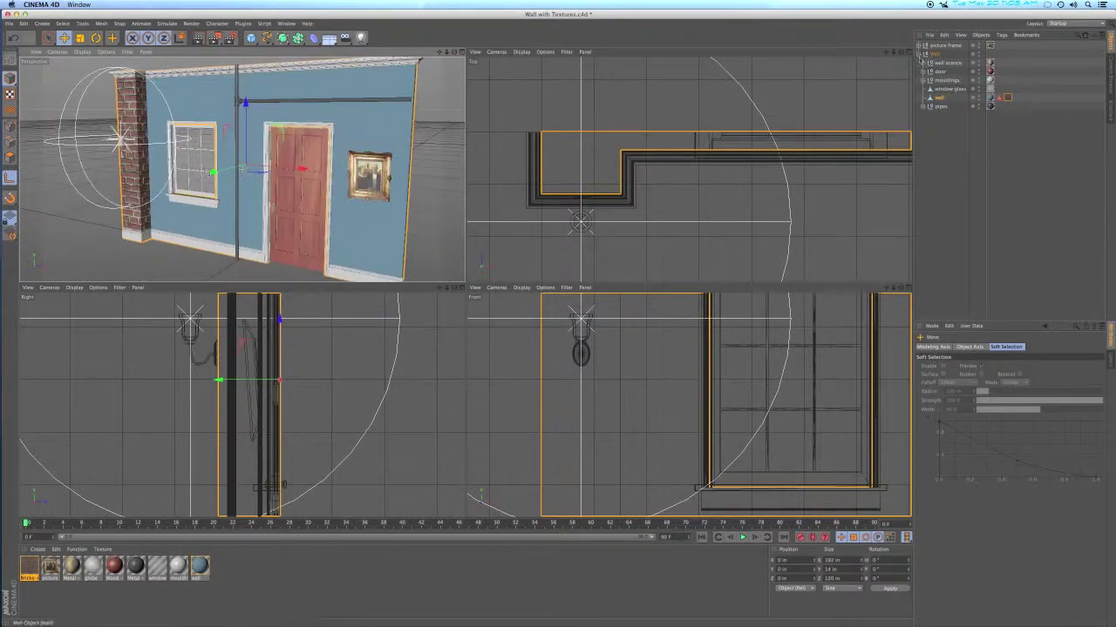
click(924, 62)
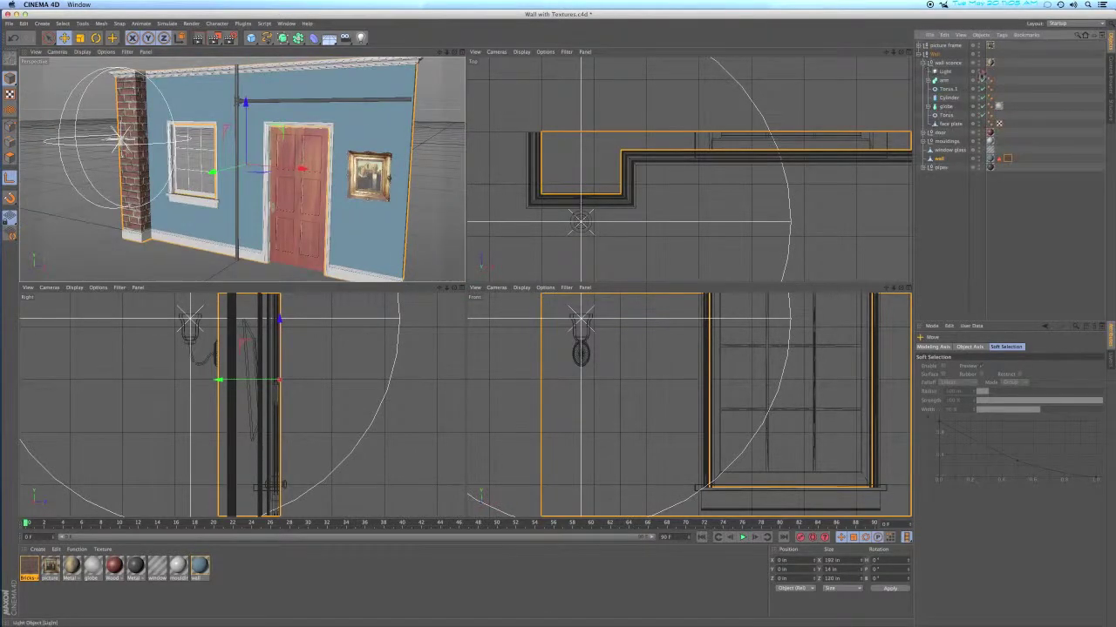
click(982, 72)
click(924, 63)
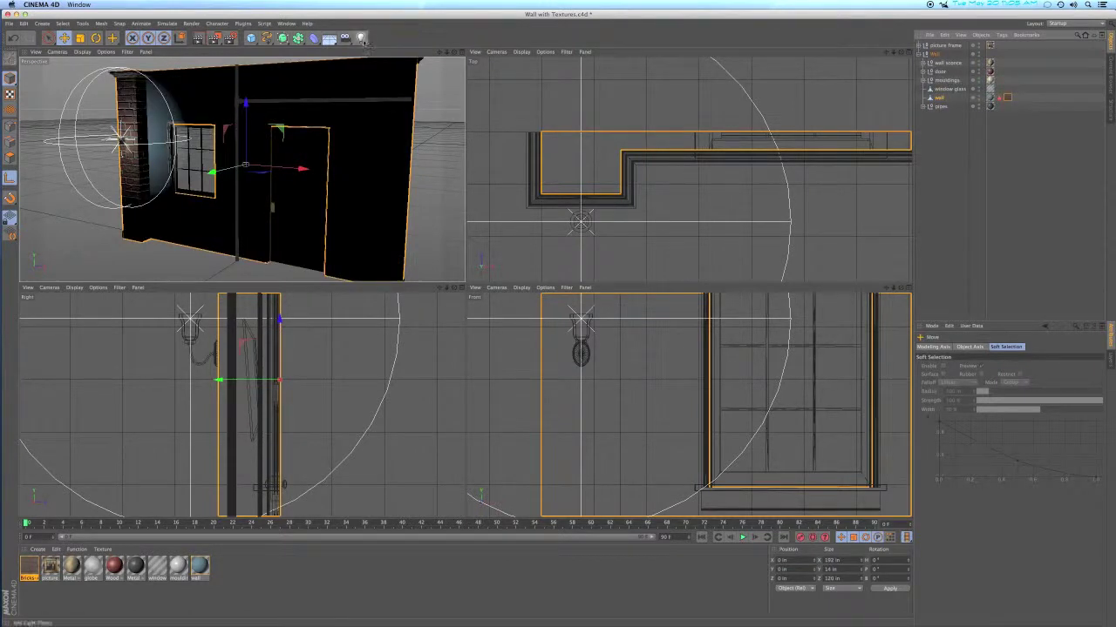
Add a new light and position it at Y 79 in, Z -70 in in front of the wall
click(361, 38)
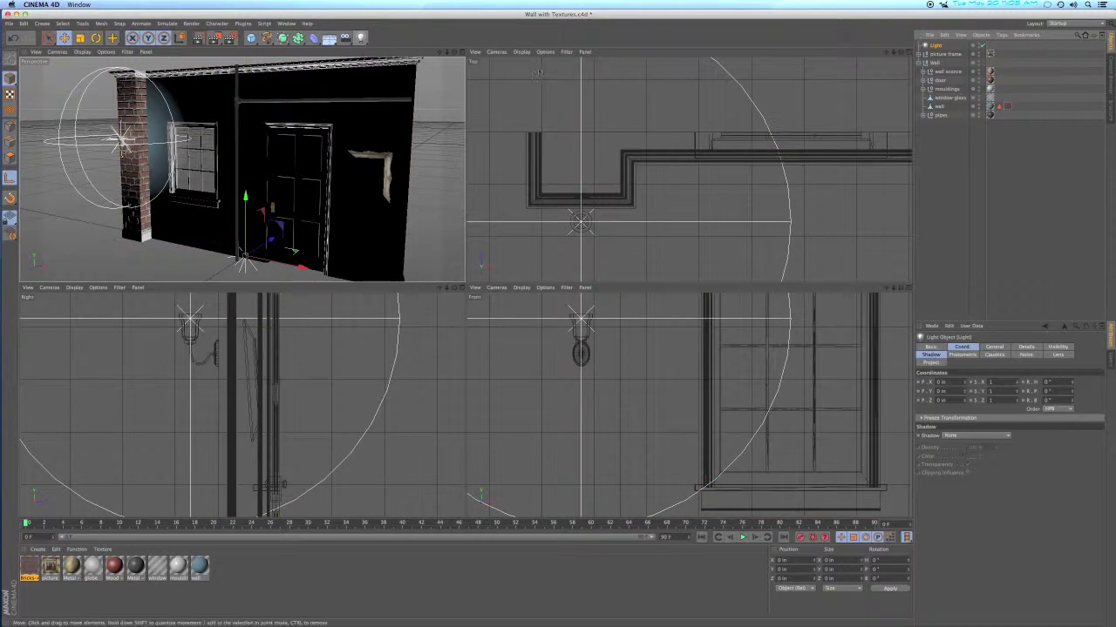
key(o)
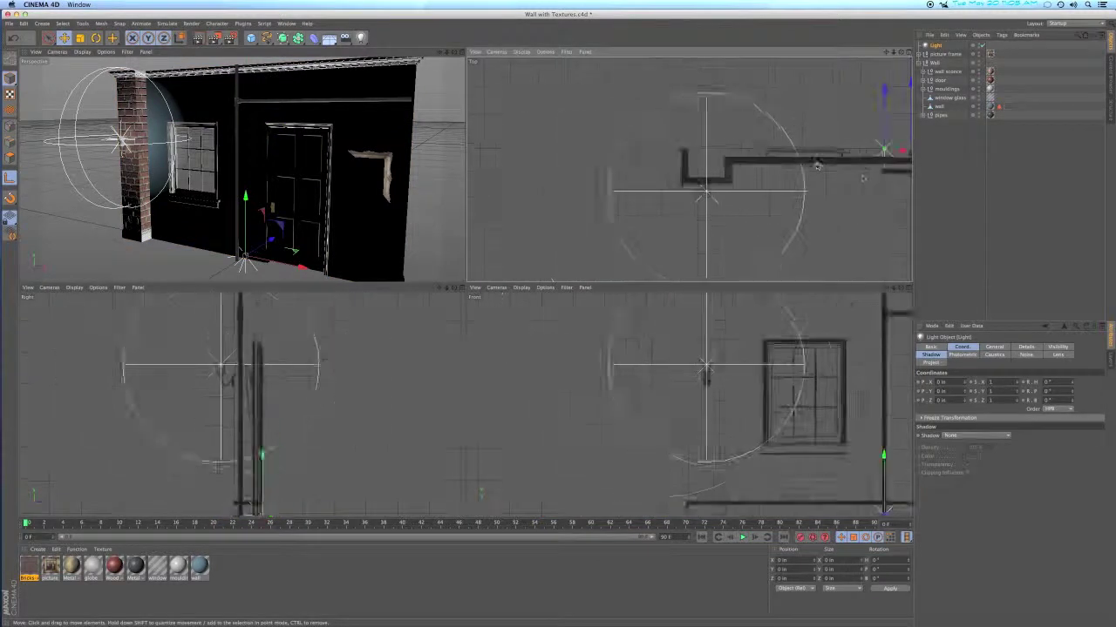
drag(723, 73, 723, 163)
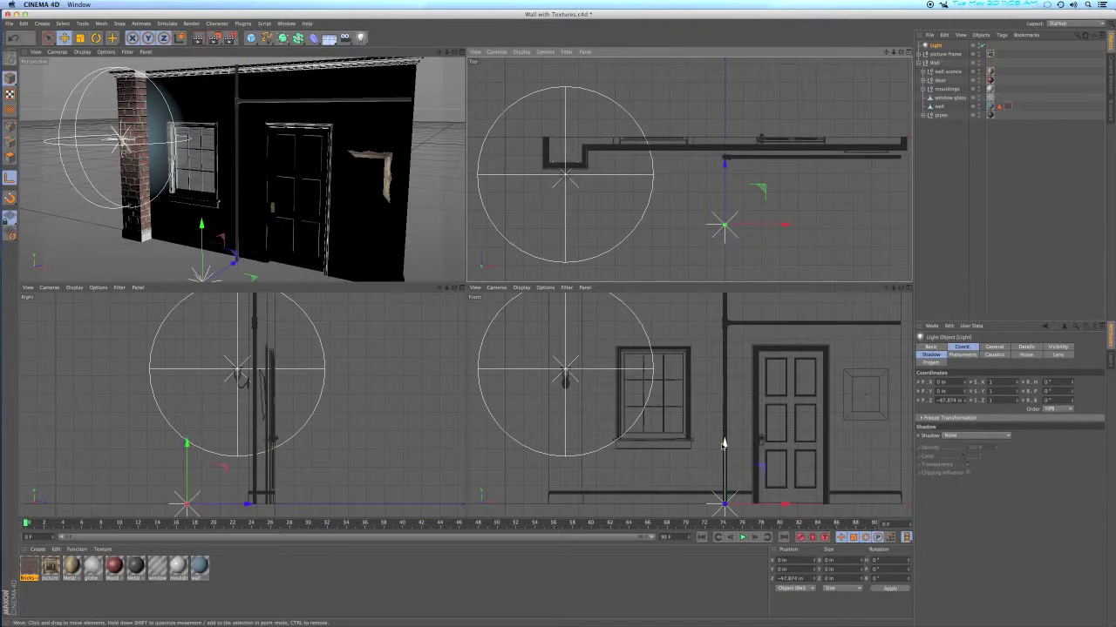
drag(724, 444, 723, 299)
drag(723, 161, 724, 204)
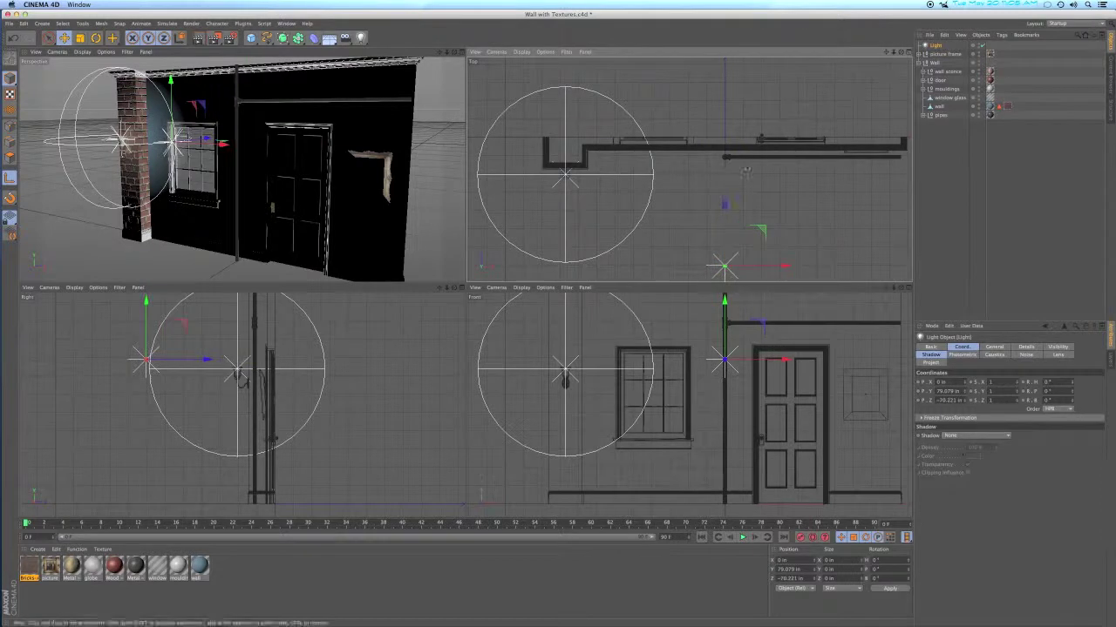
click(757, 96)
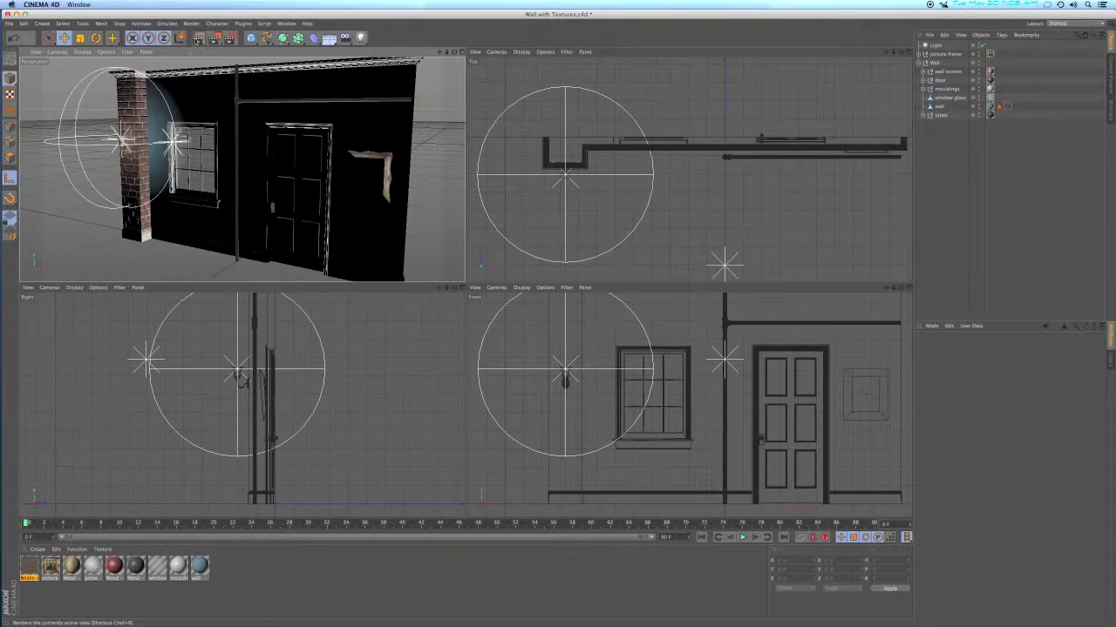
Render the textured wall in the Perspective view, inspect the door up close, then activate Top view
click(200, 39)
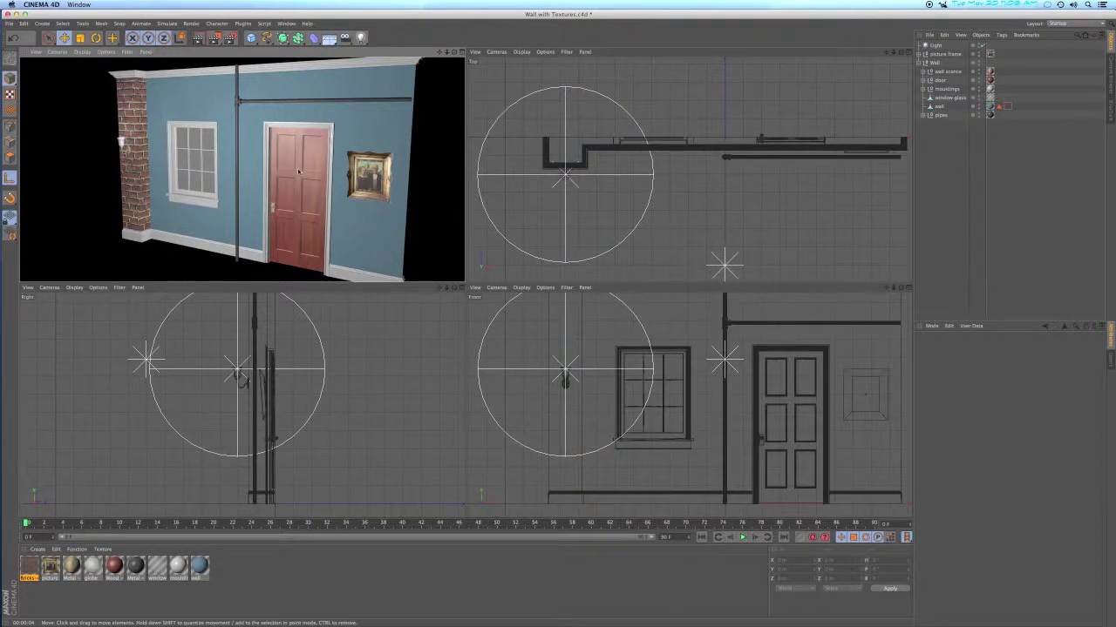
scroll(298, 172, up, 8)
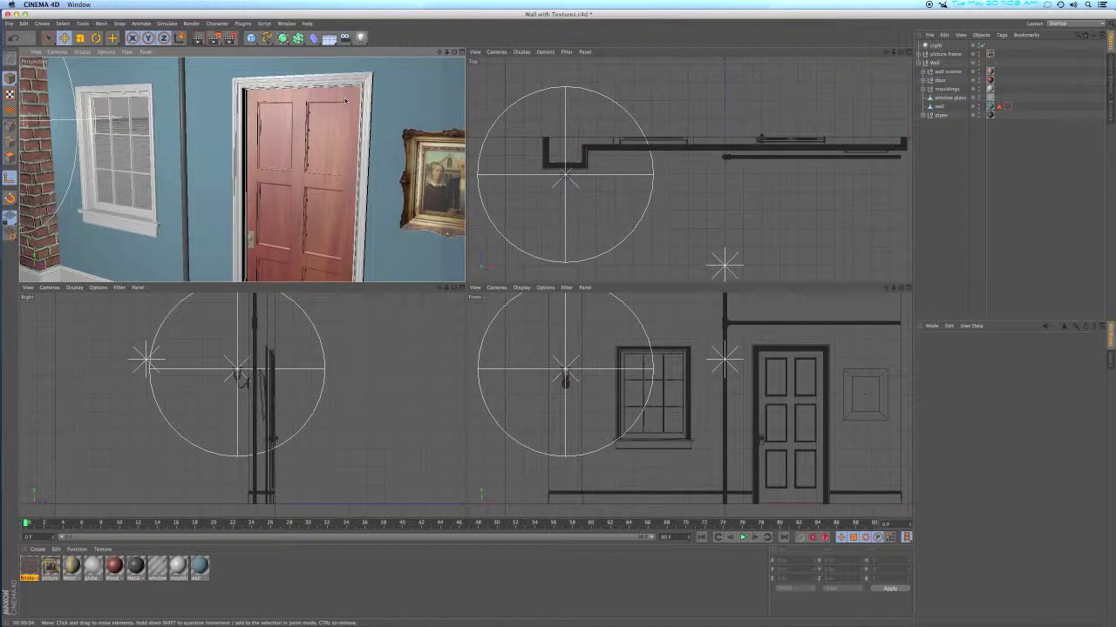
scroll(315, 178, down, 8)
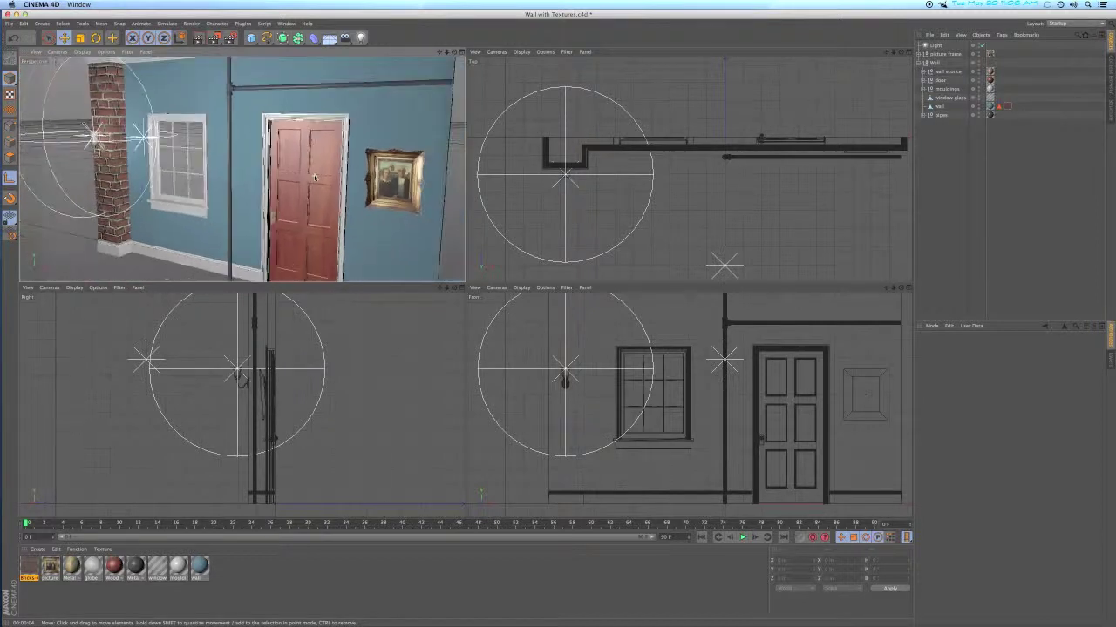
scroll(315, 177, down, 3)
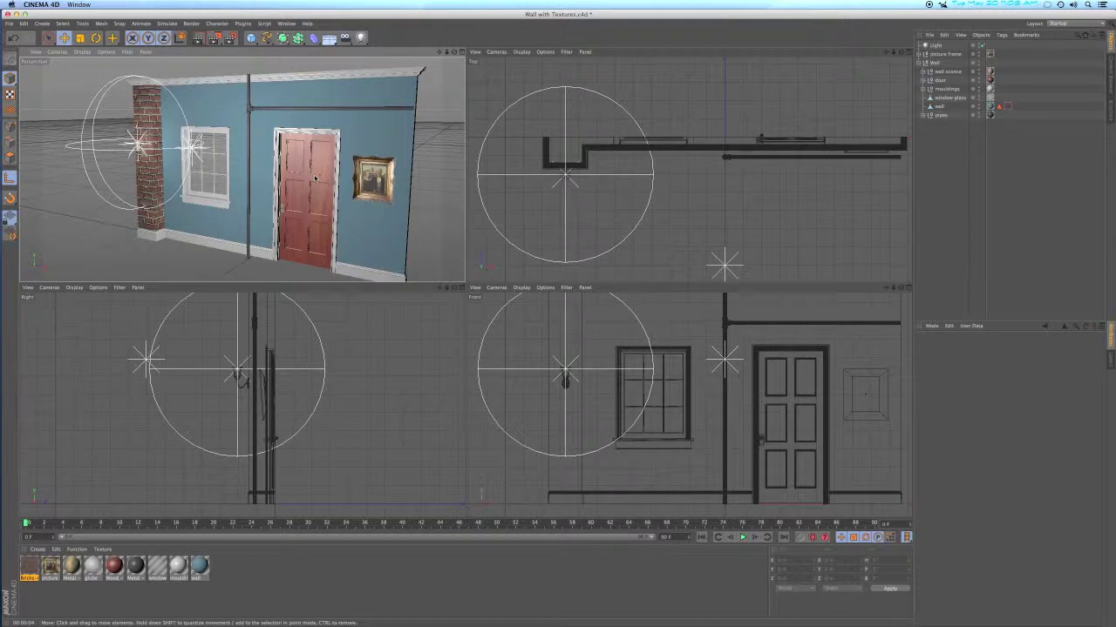
click(540, 136)
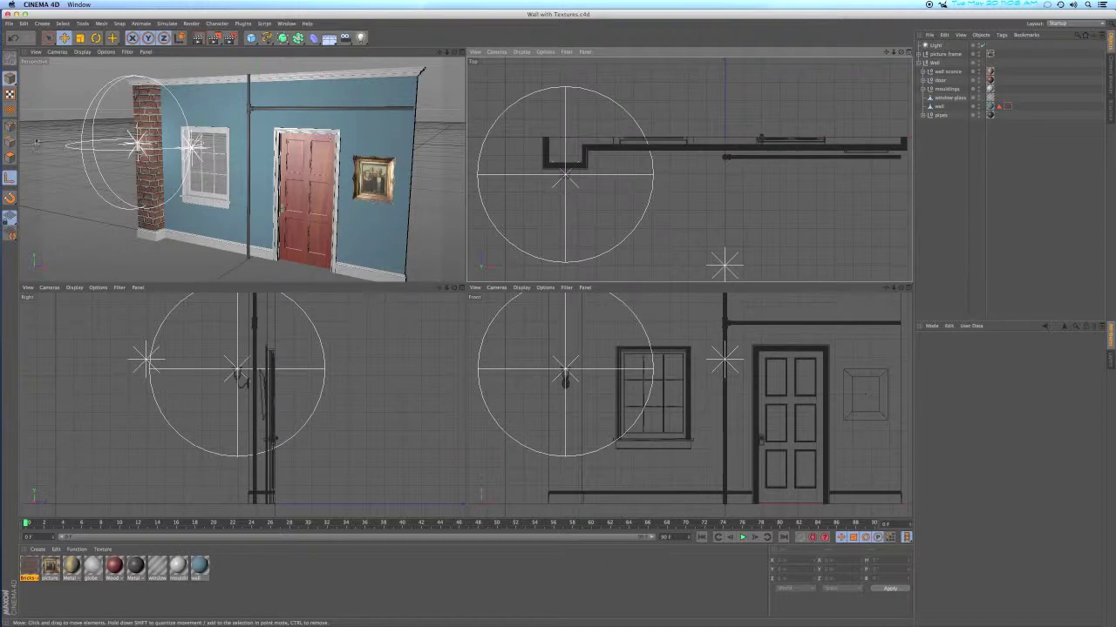
mouse_move(8, 113)
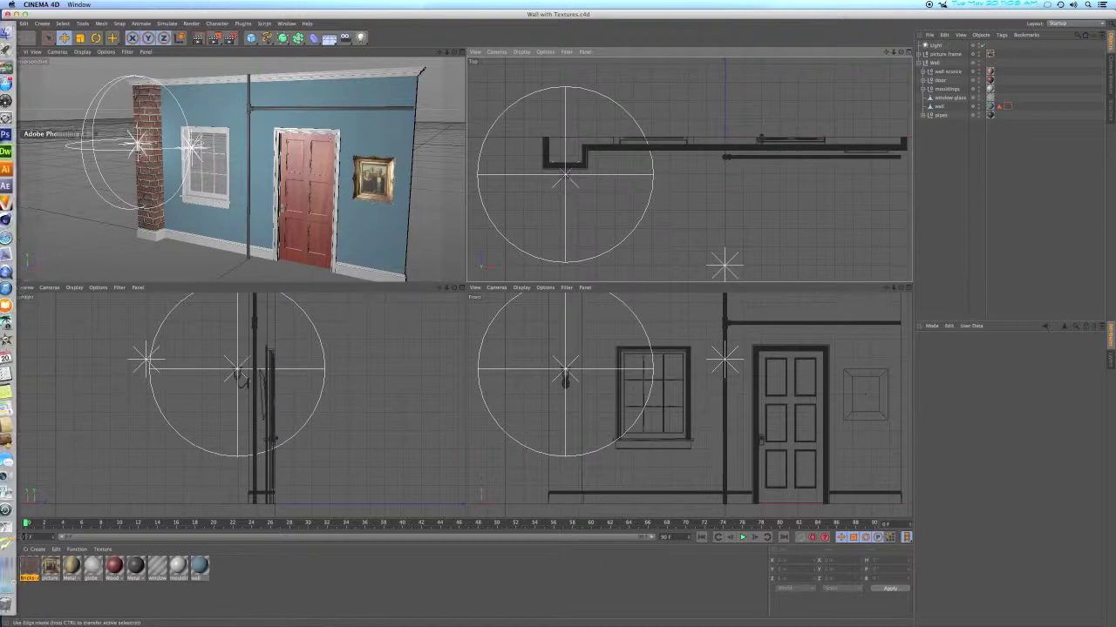
Open Door & Window Wall.vwx from Desktop > Tutorials in Vectorworks
click(10, 203)
key(super+o)
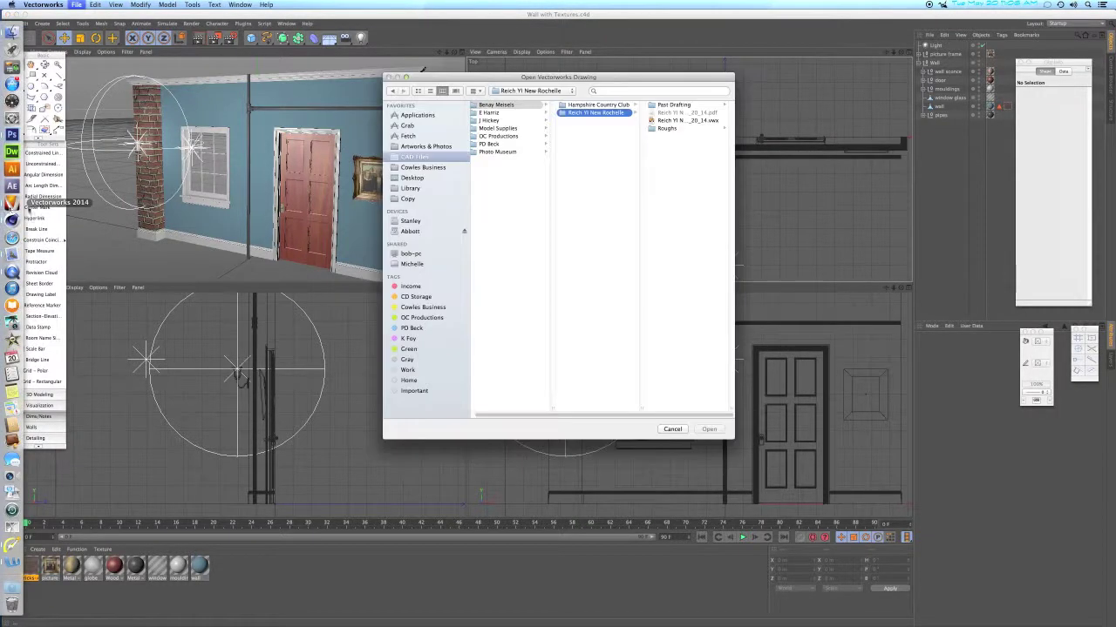
click(411, 179)
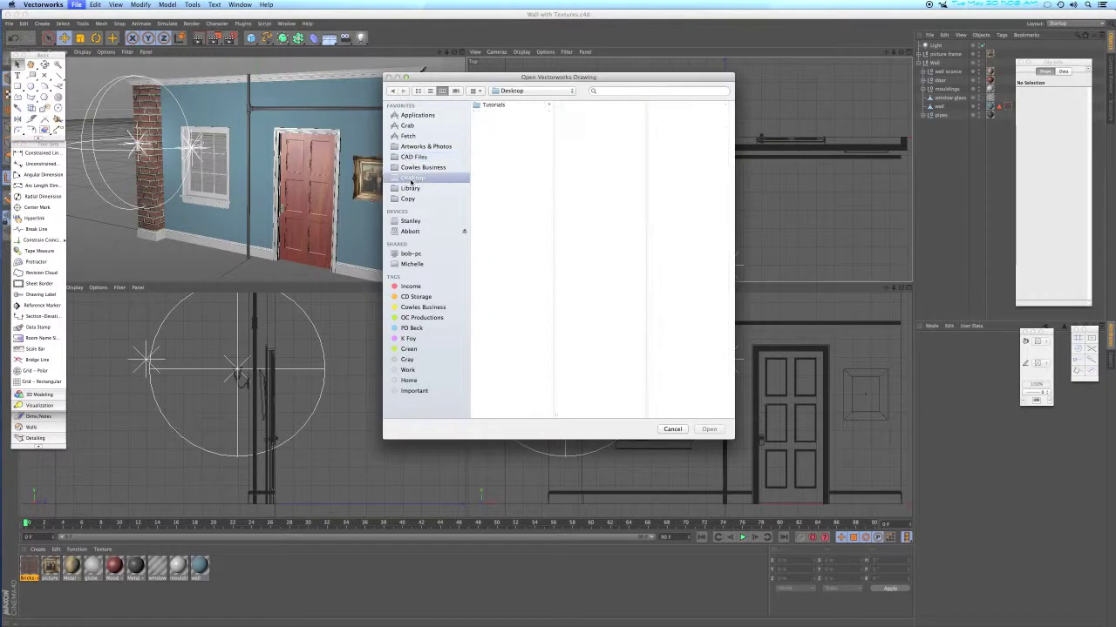
click(495, 106)
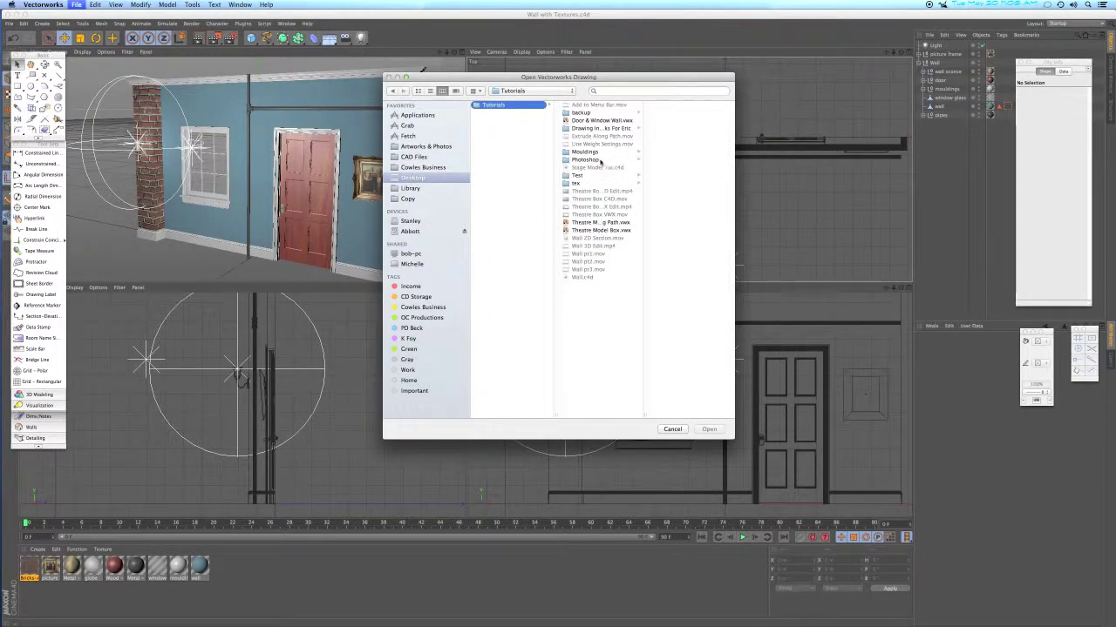
double_click(601, 121)
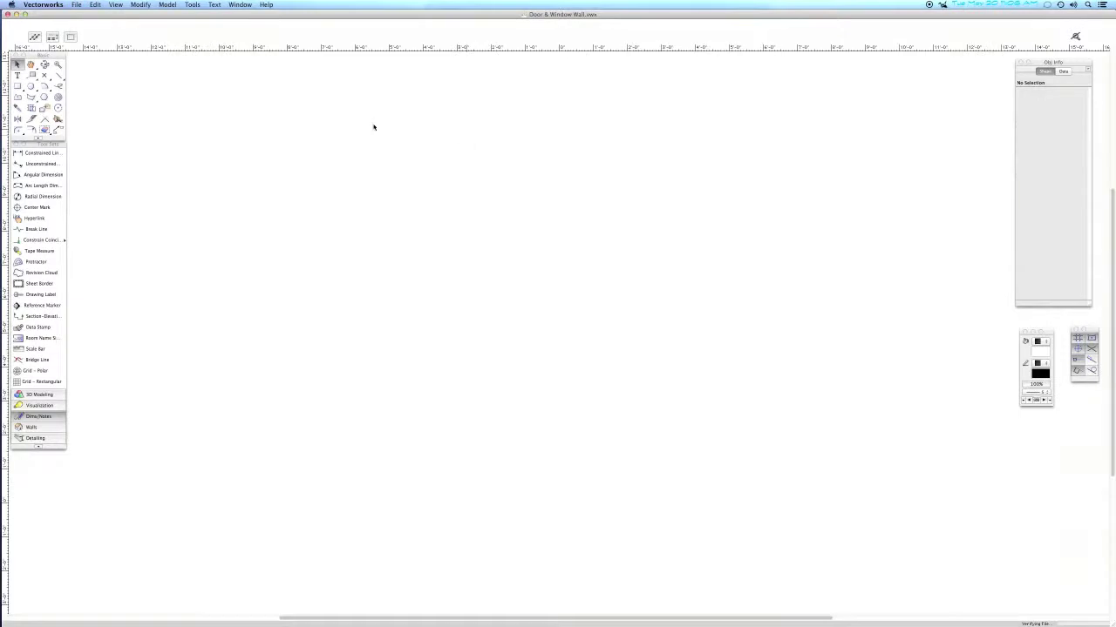
click(78, 5)
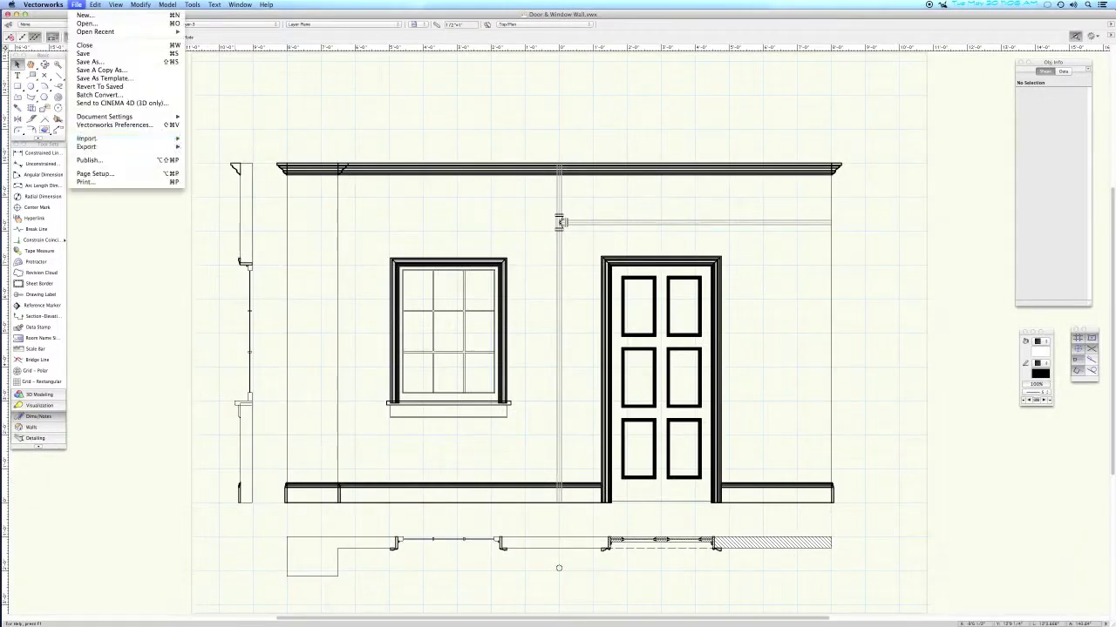
Print the drawing as a PDF into a new Wall Texture folder, then close it without saving
click(87, 182)
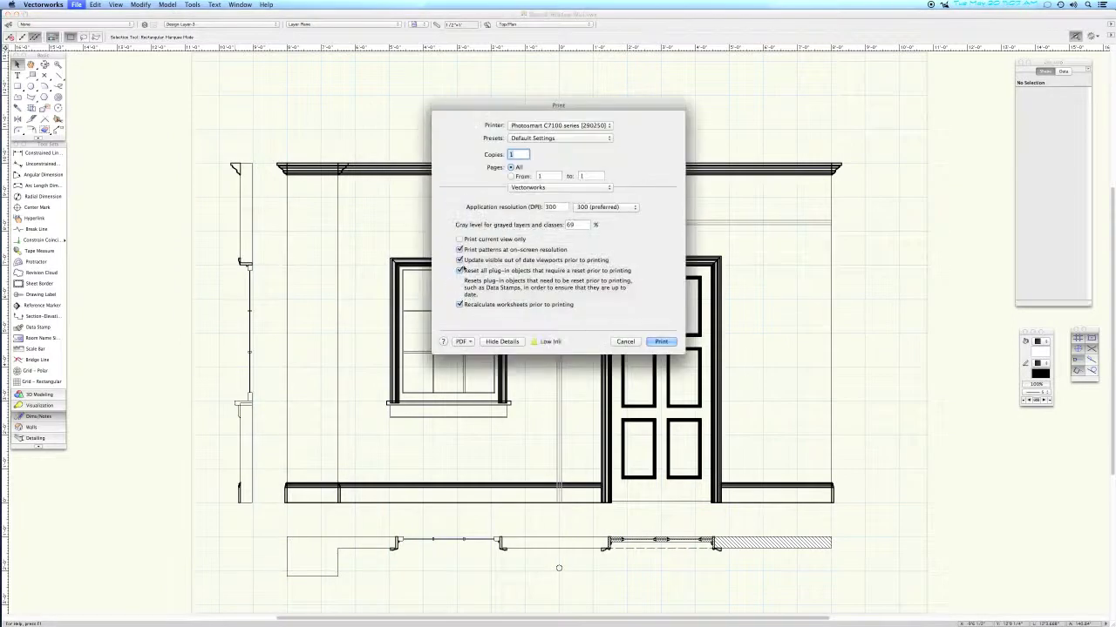
click(463, 341)
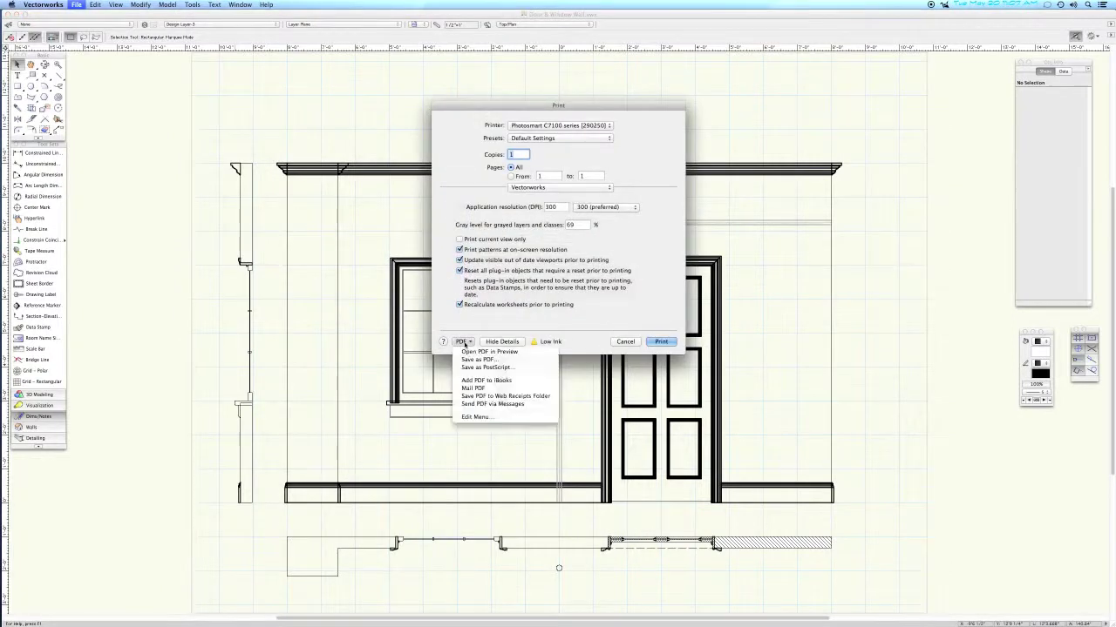
click(465, 360)
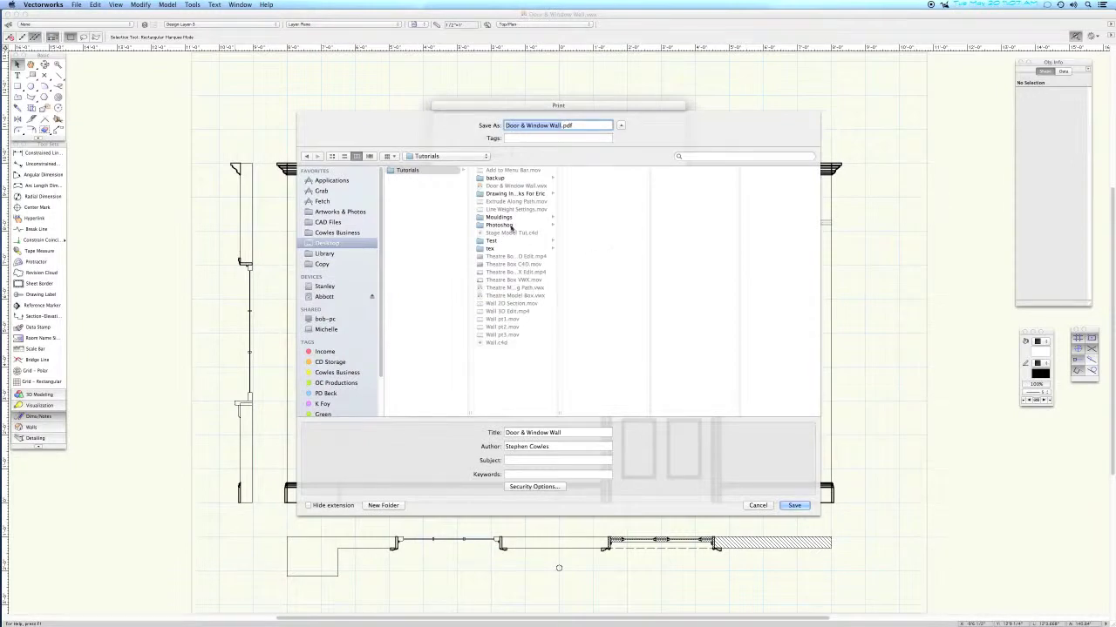
click(384, 505)
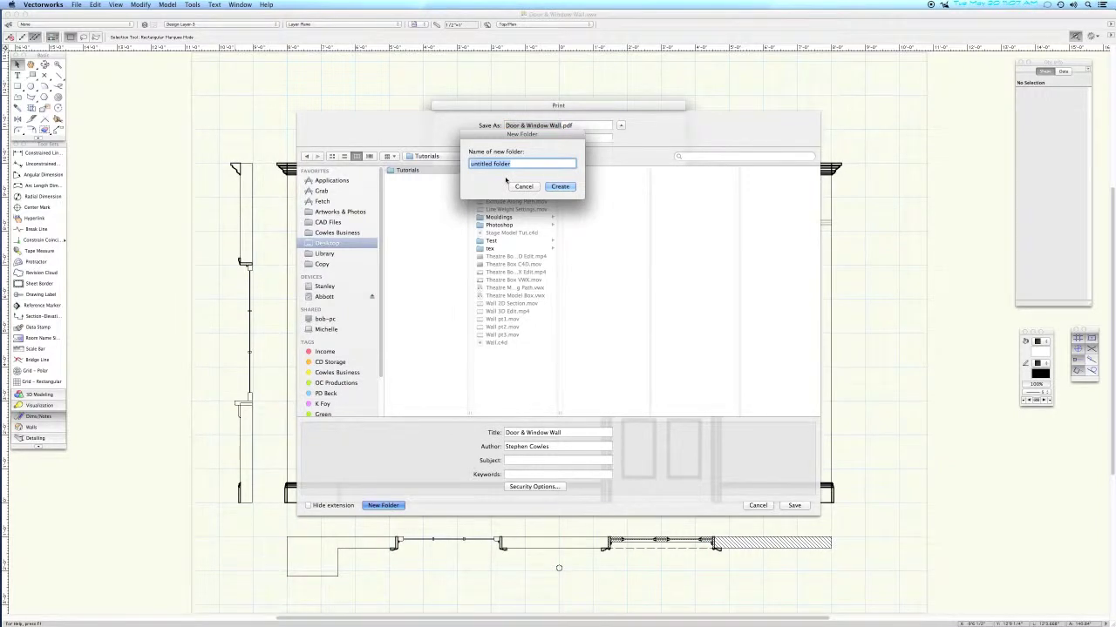
text(Wall Texture)
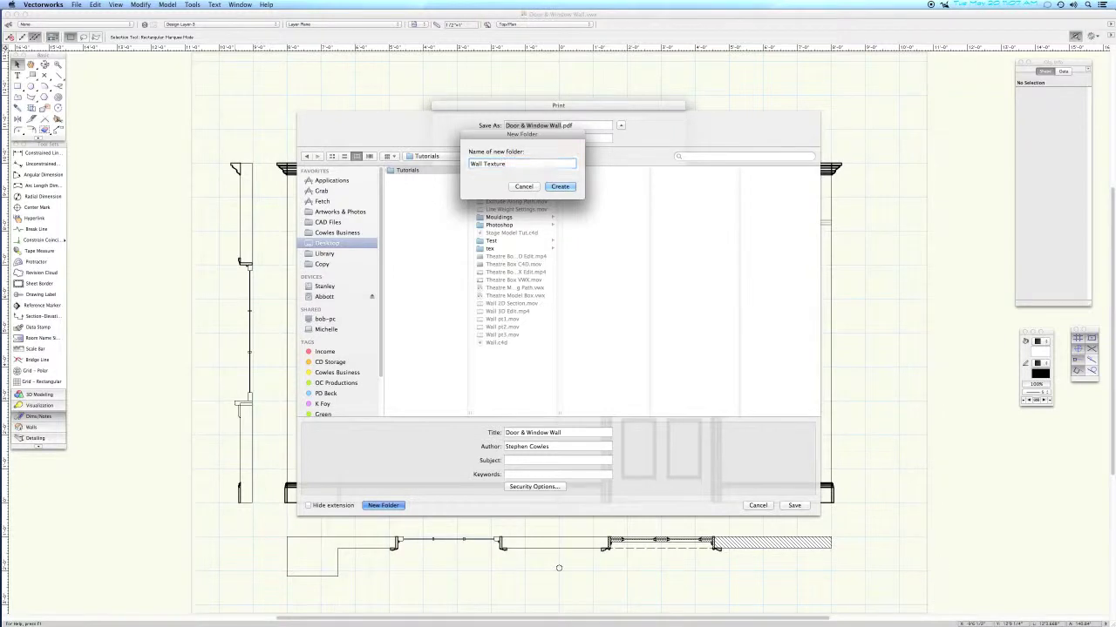
key(Return)
key(Return)
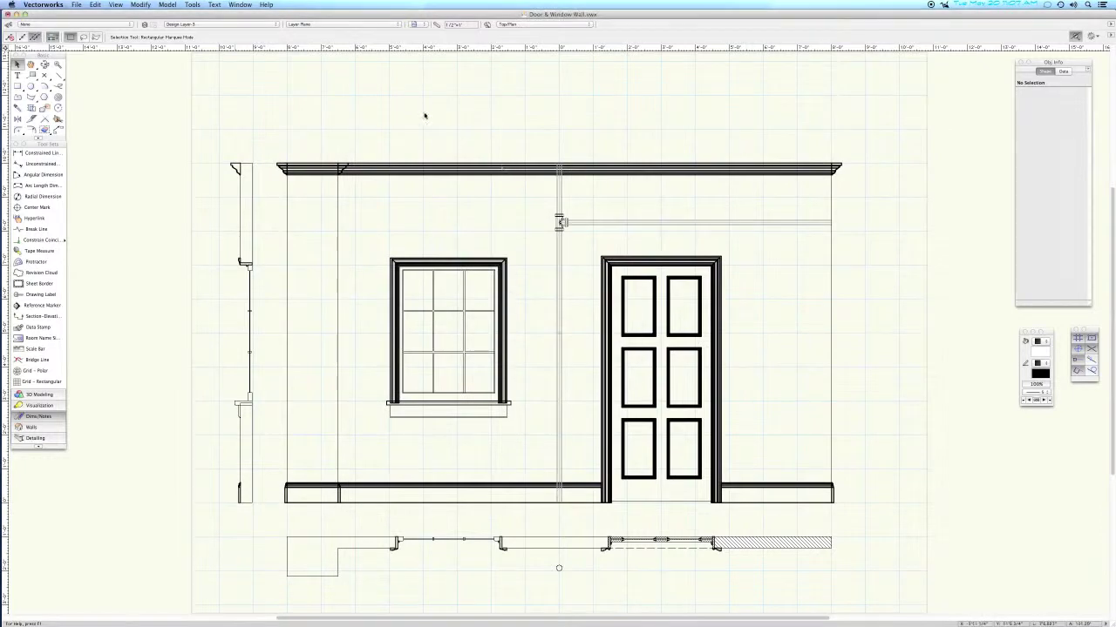
key(super+w)
click(529, 202)
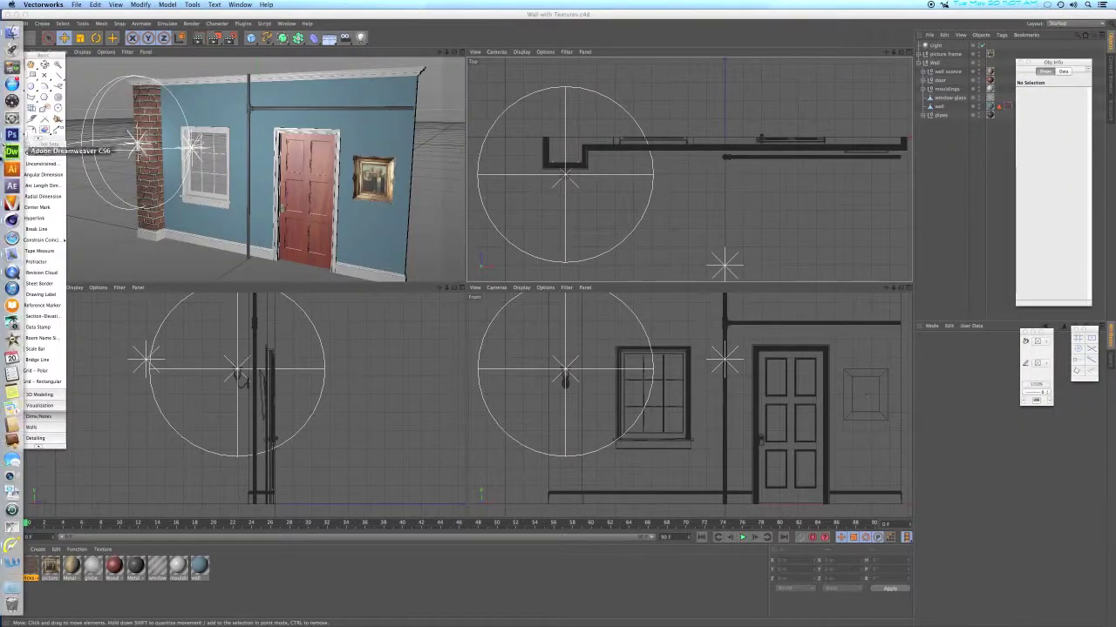
Open Door & Window Wall.pdf from Wall Texture in Photoshop as RGB Color at 300 px/inch
click(6, 135)
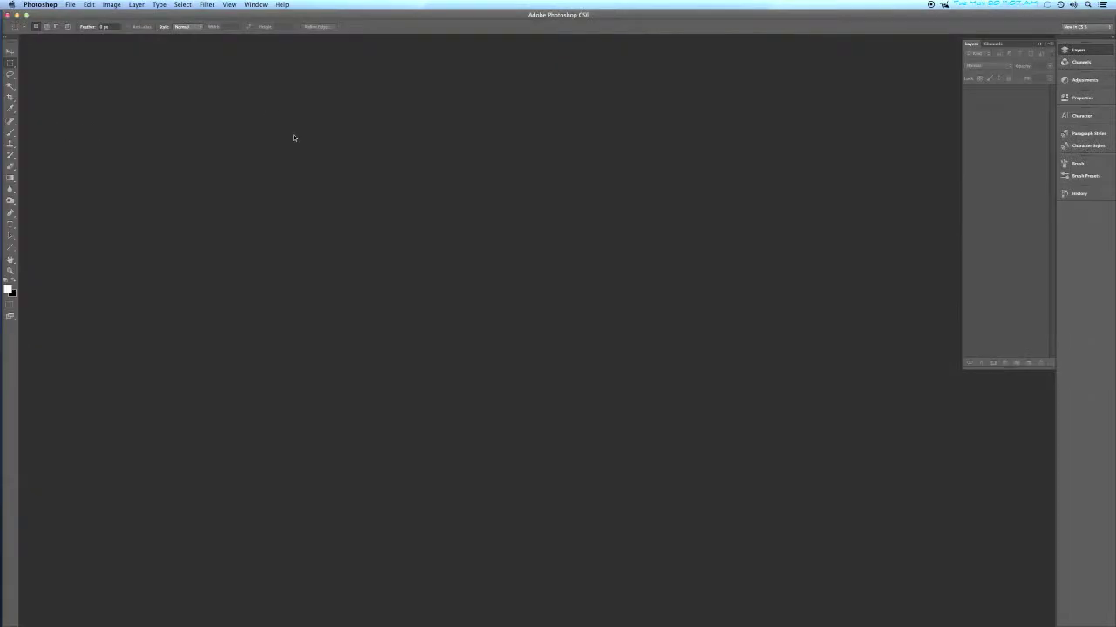
key(super+o)
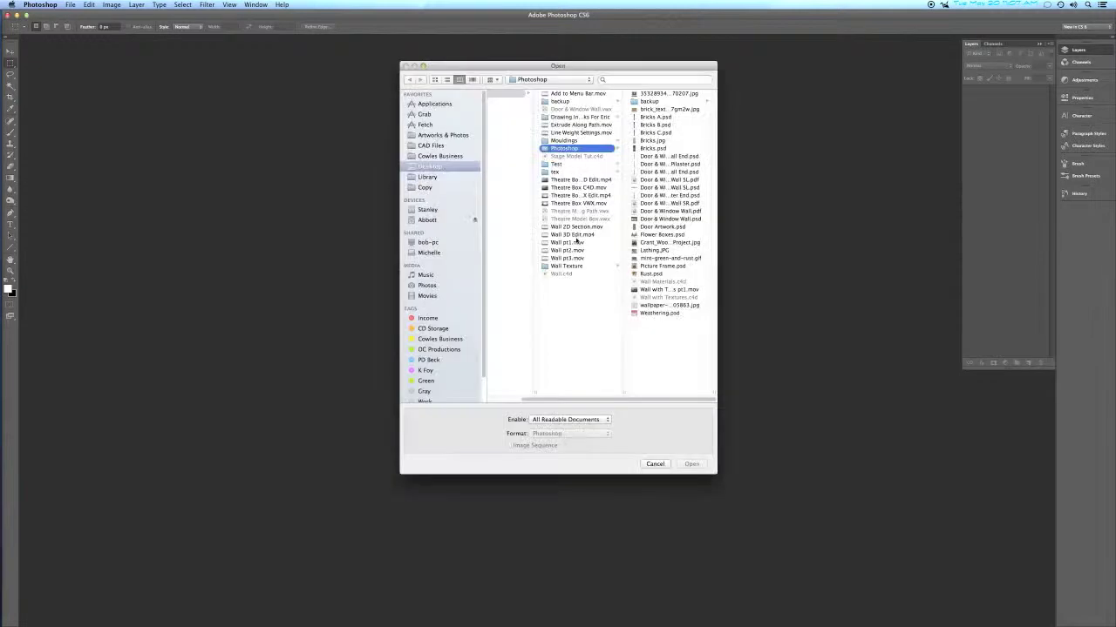
click(574, 268)
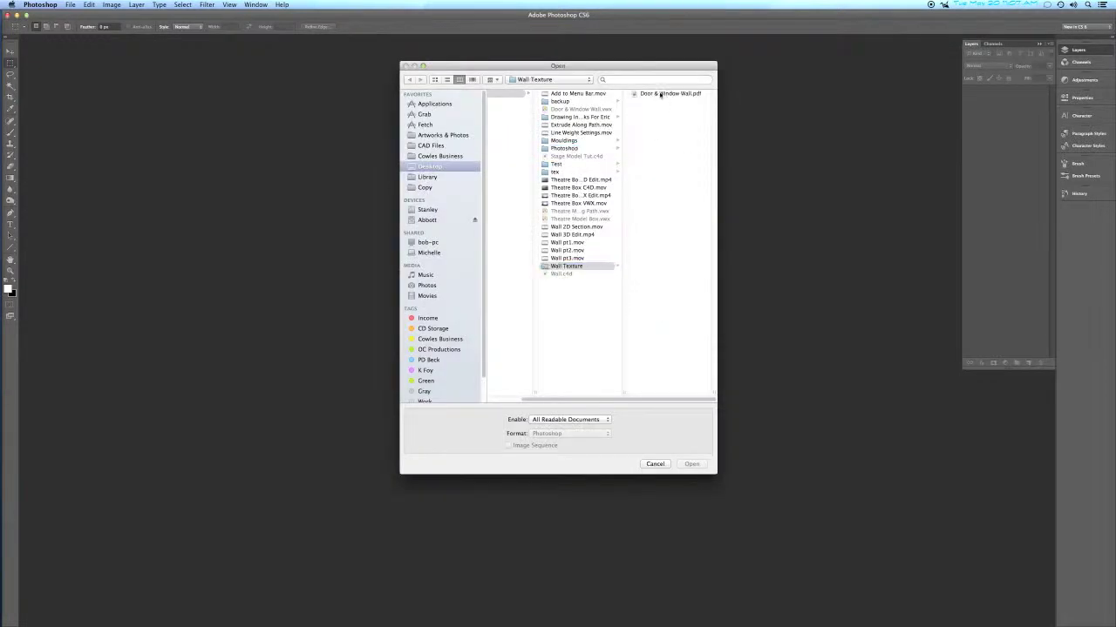
double_click(664, 95)
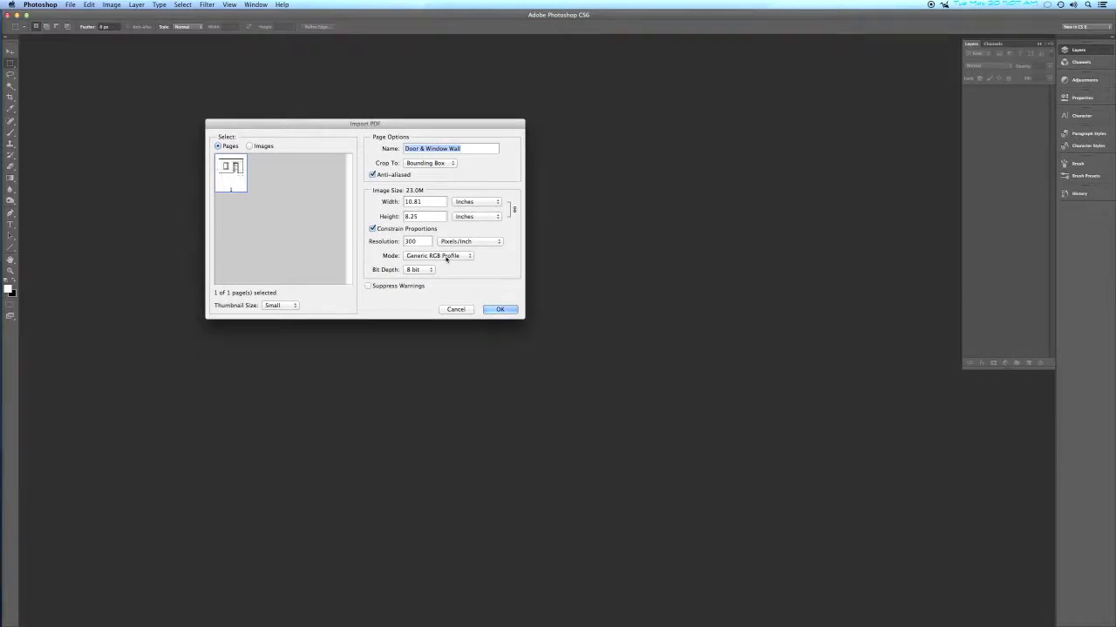
click(447, 256)
click(442, 265)
click(442, 256)
click(444, 268)
click(493, 309)
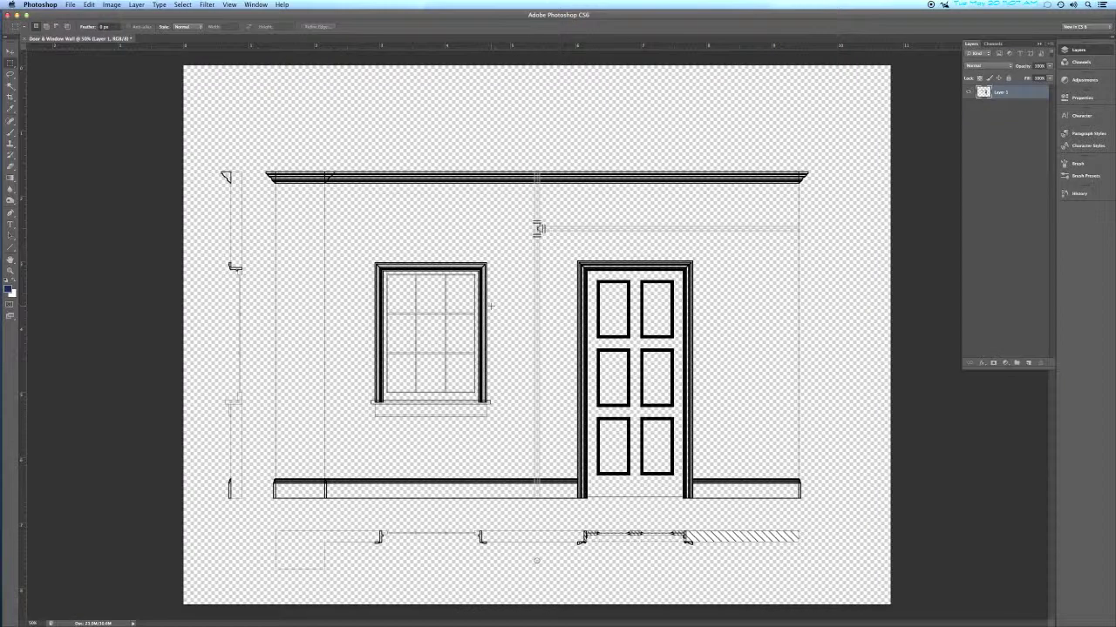
Crop the bottom, top, right and left edges in around the wall elevation and commit
key(c)
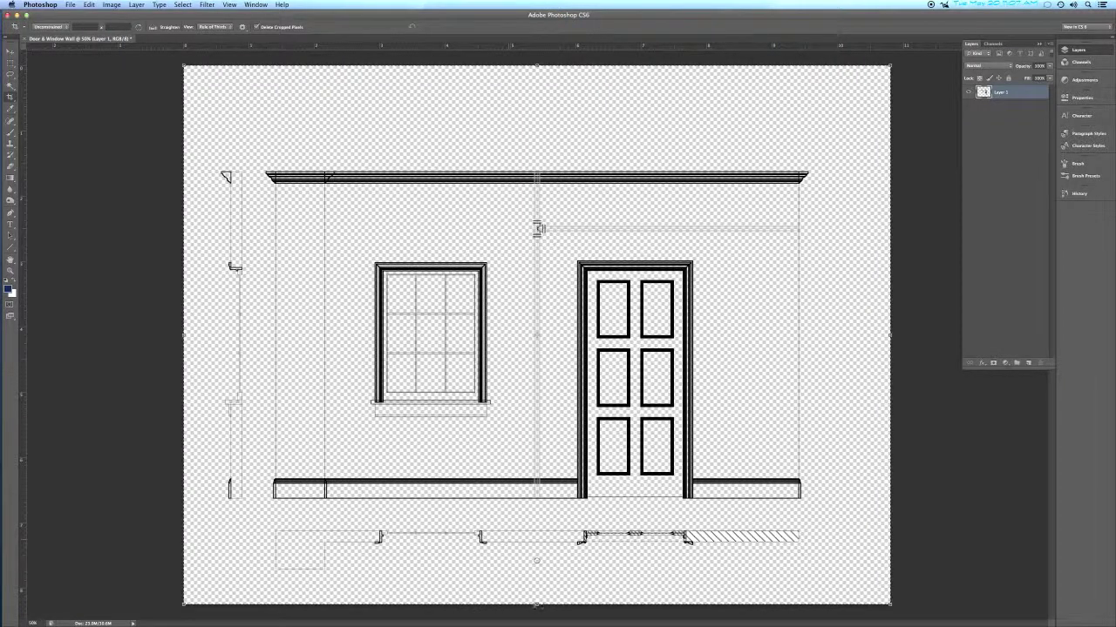
drag(537, 603, 538, 499)
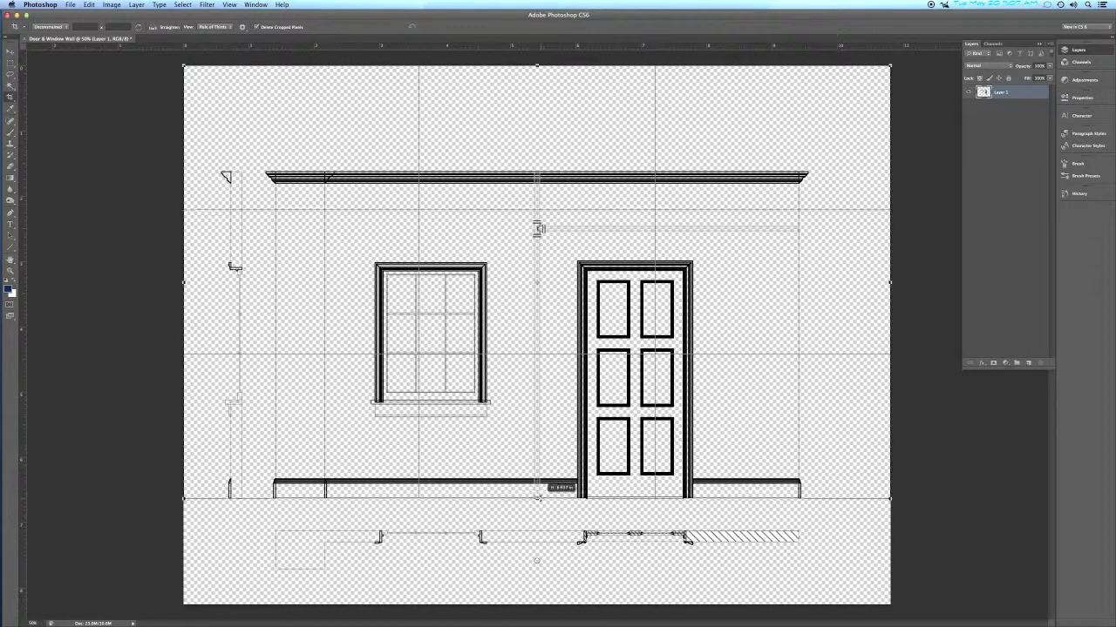
drag(537, 66, 537, 171)
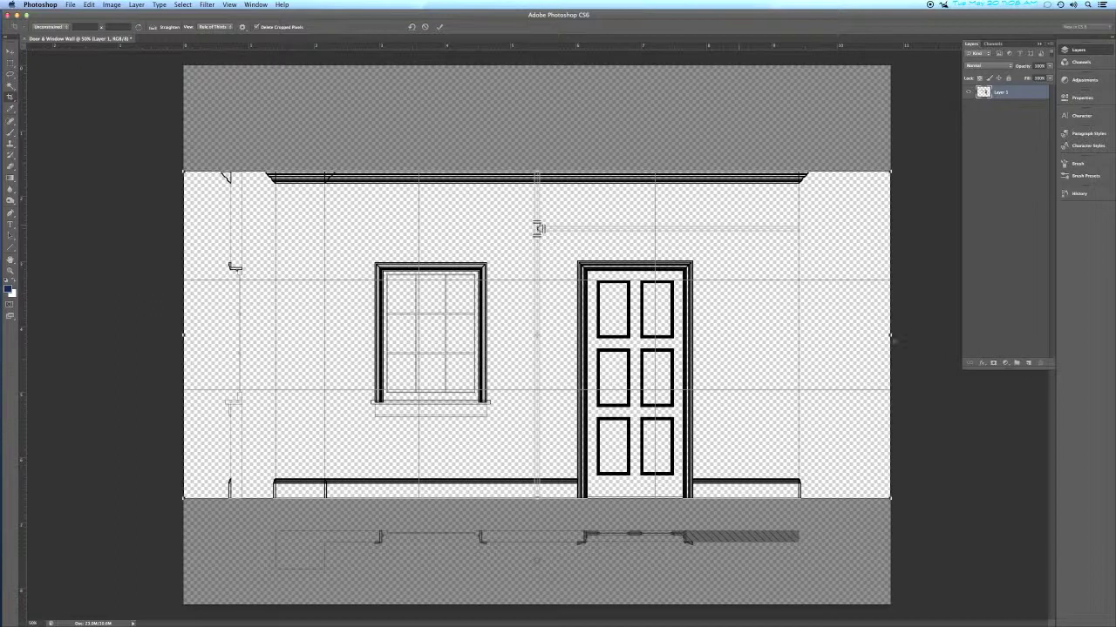
drag(890, 335, 800, 334)
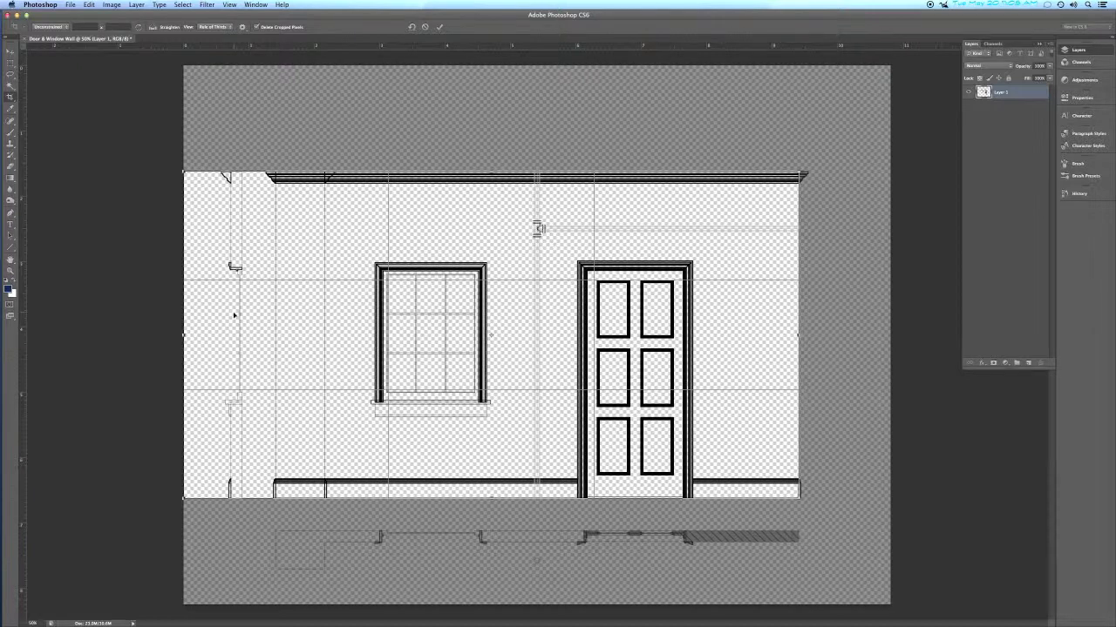
drag(184, 335, 325, 335)
key(Return)
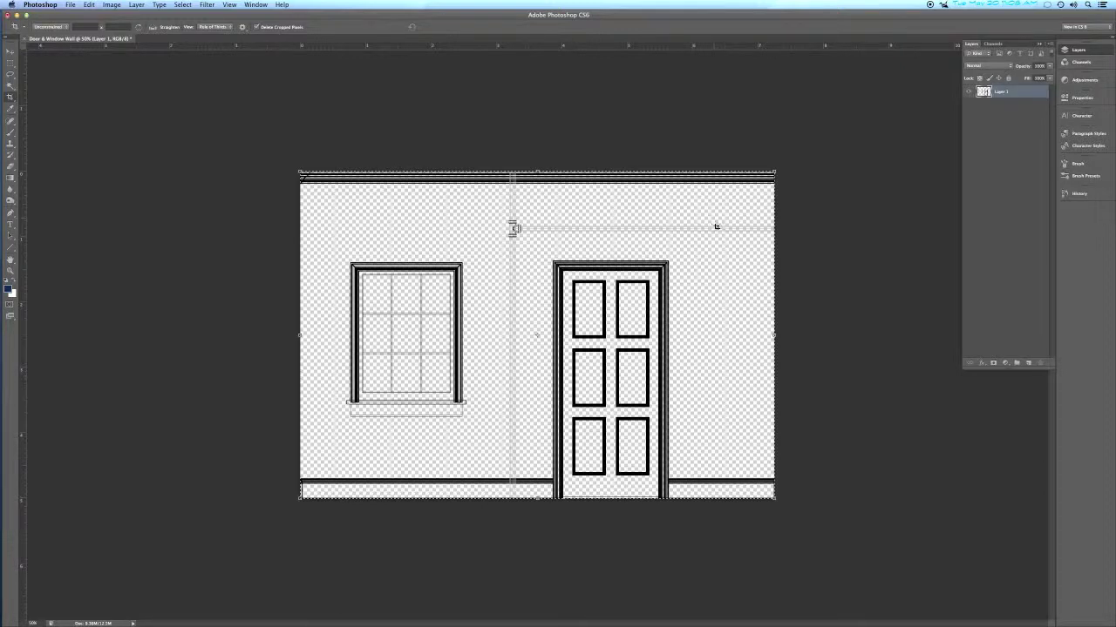
Open the teal damask wallpaper JPG from the Photoshop folder
scroll(716, 227, up, 3)
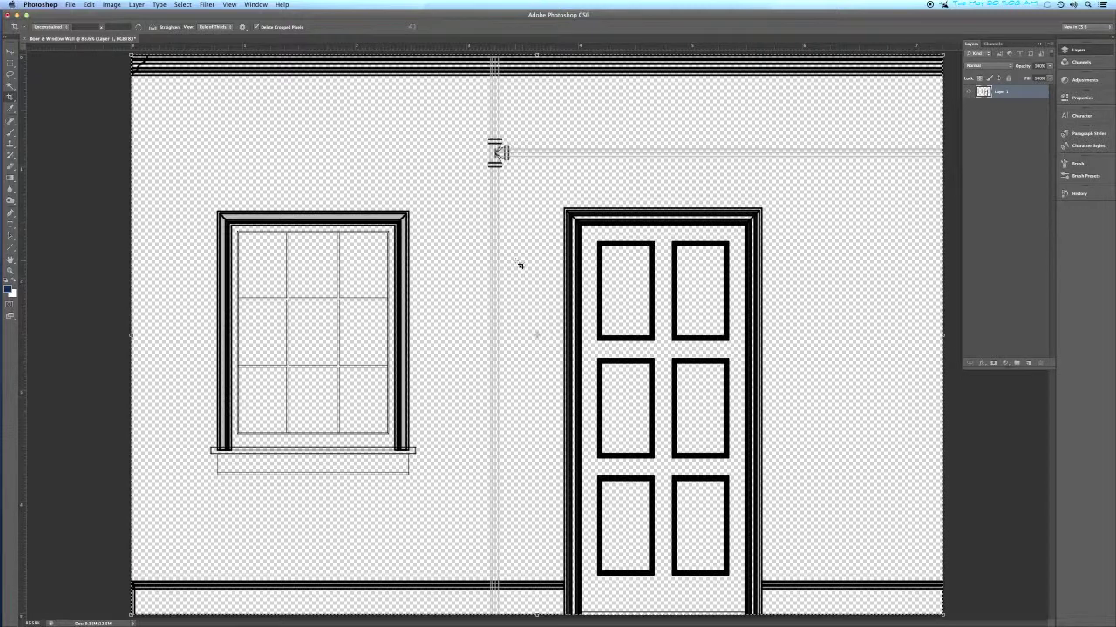
key(super+o)
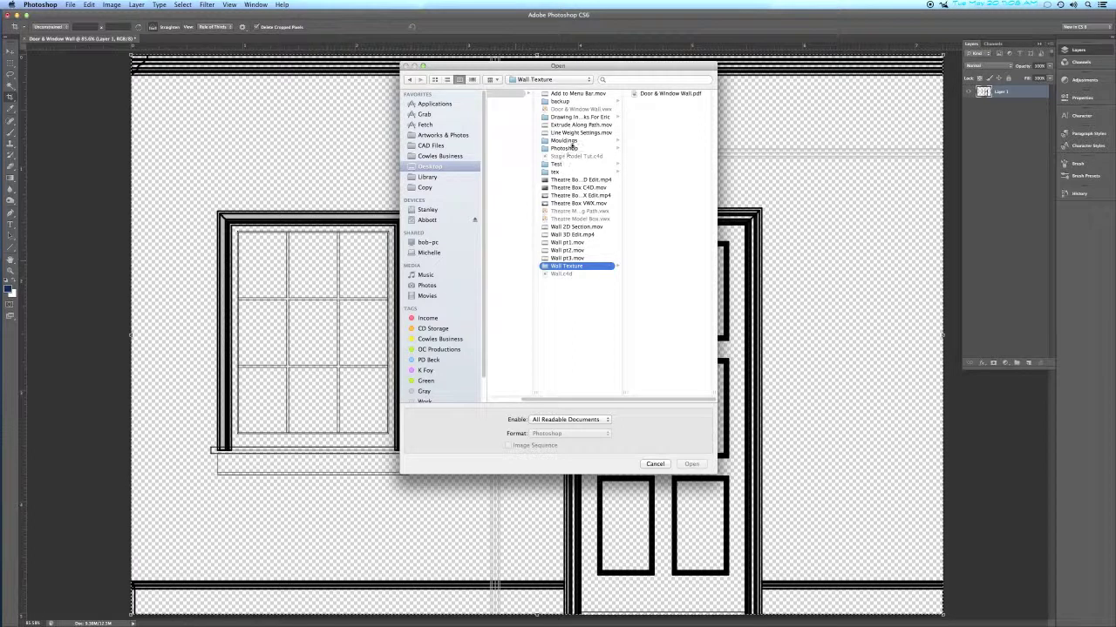
click(572, 149)
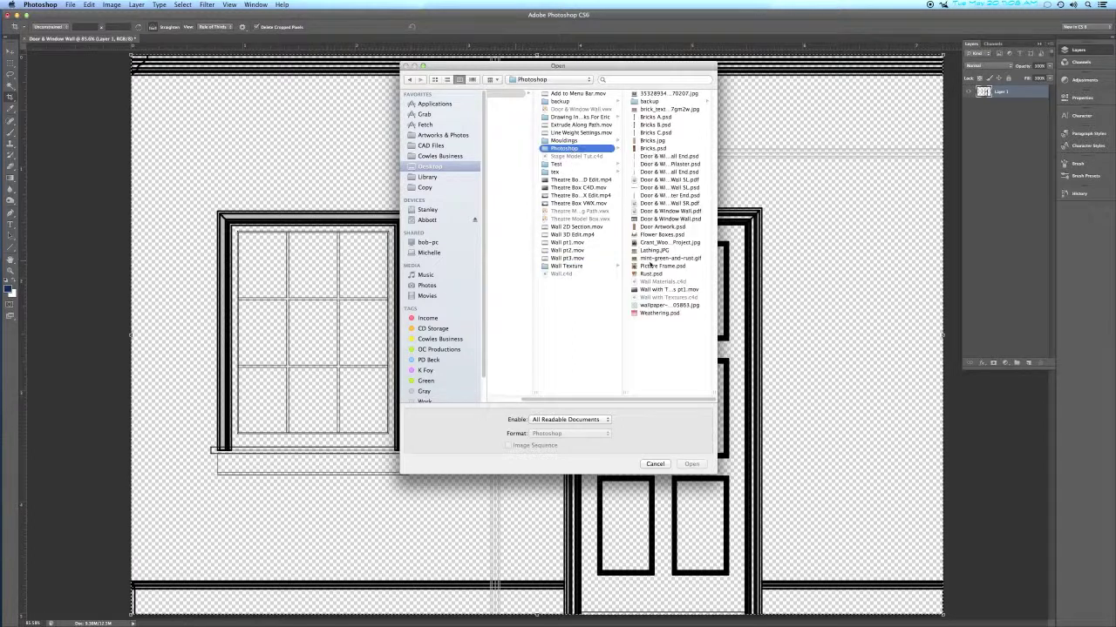
double_click(646, 306)
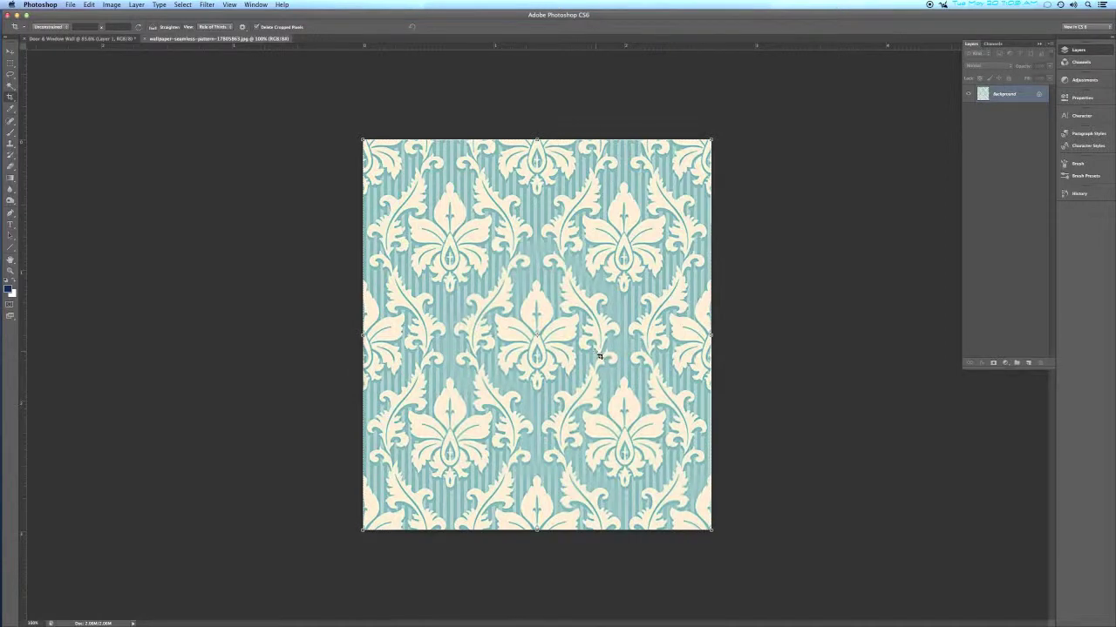
Select all of the wallpaper, close its document and paste it into the wall drawing
key(super+a)
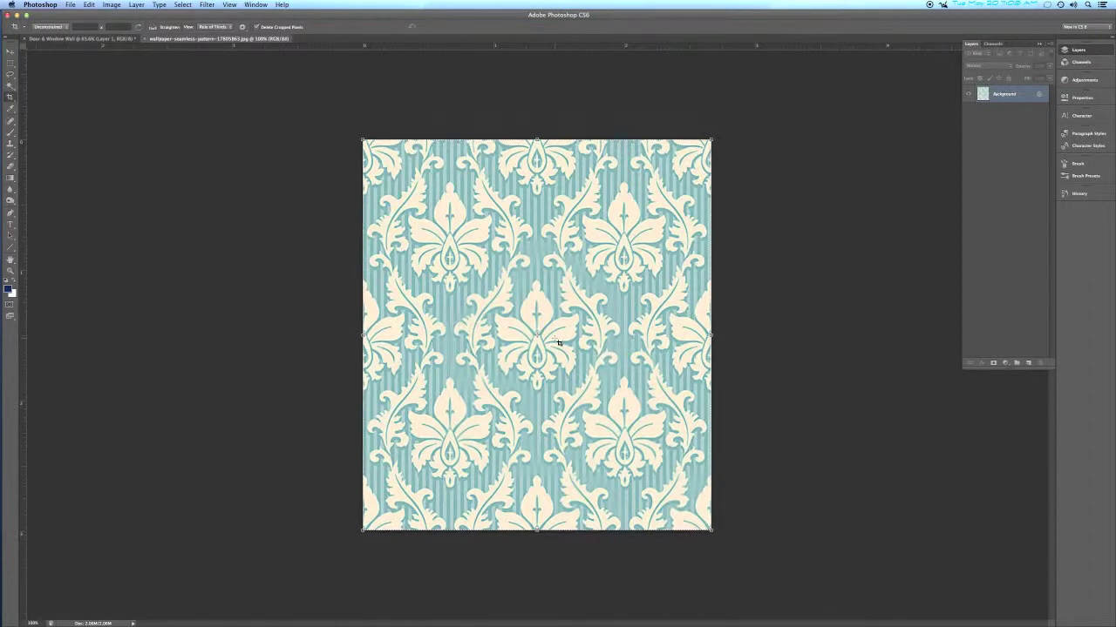
key(super+w)
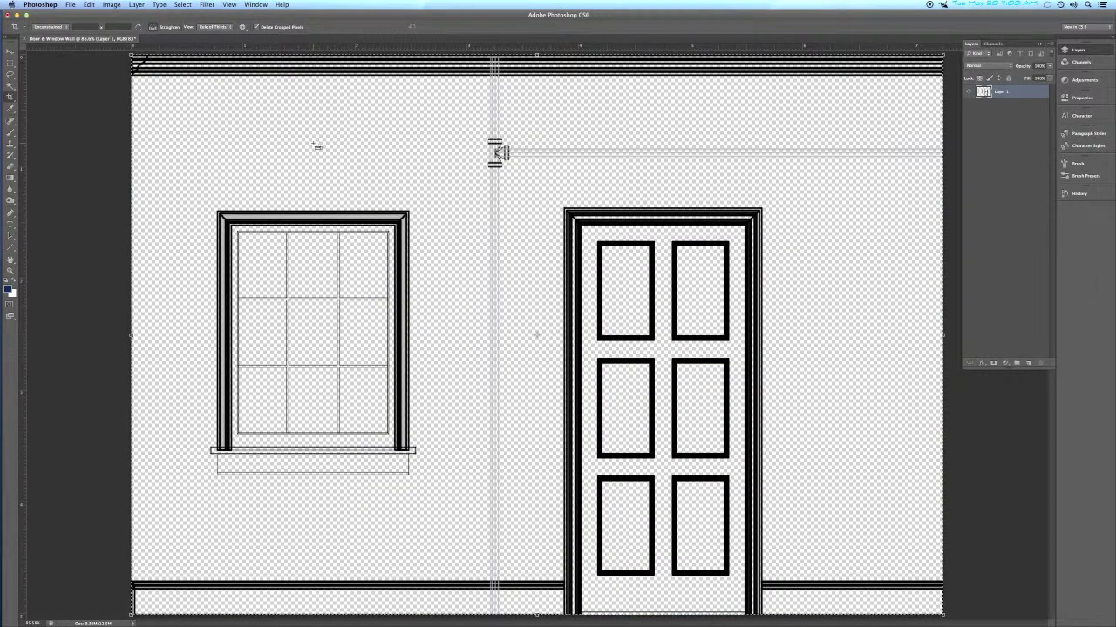
key(super+v)
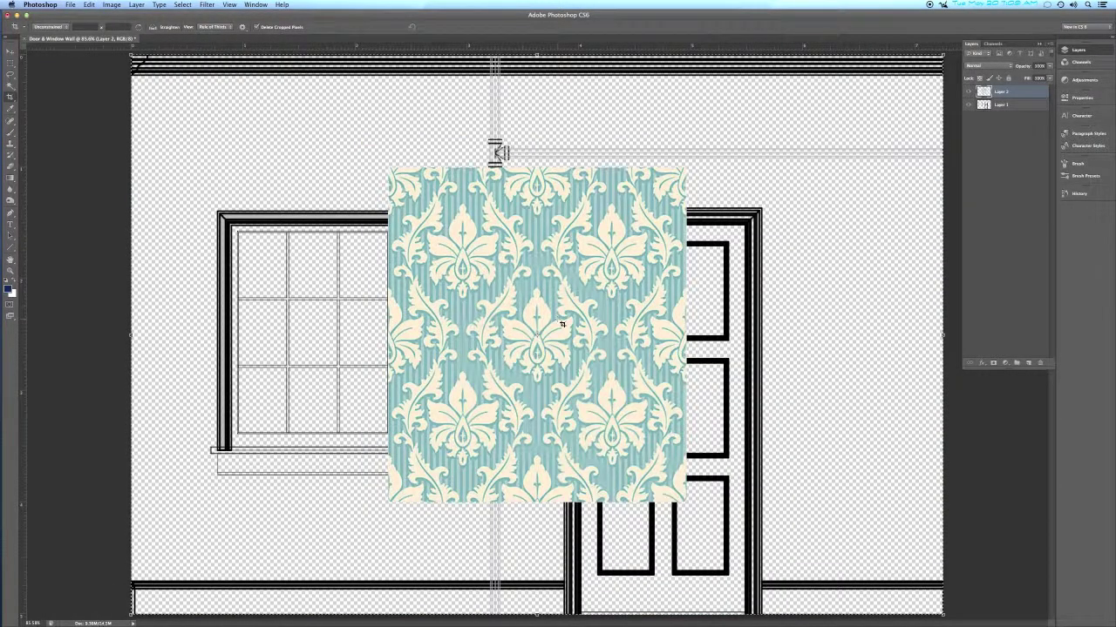
Free Transform the pasted wallpaper down to about 41% and move it to the top-left corner
key(super+t)
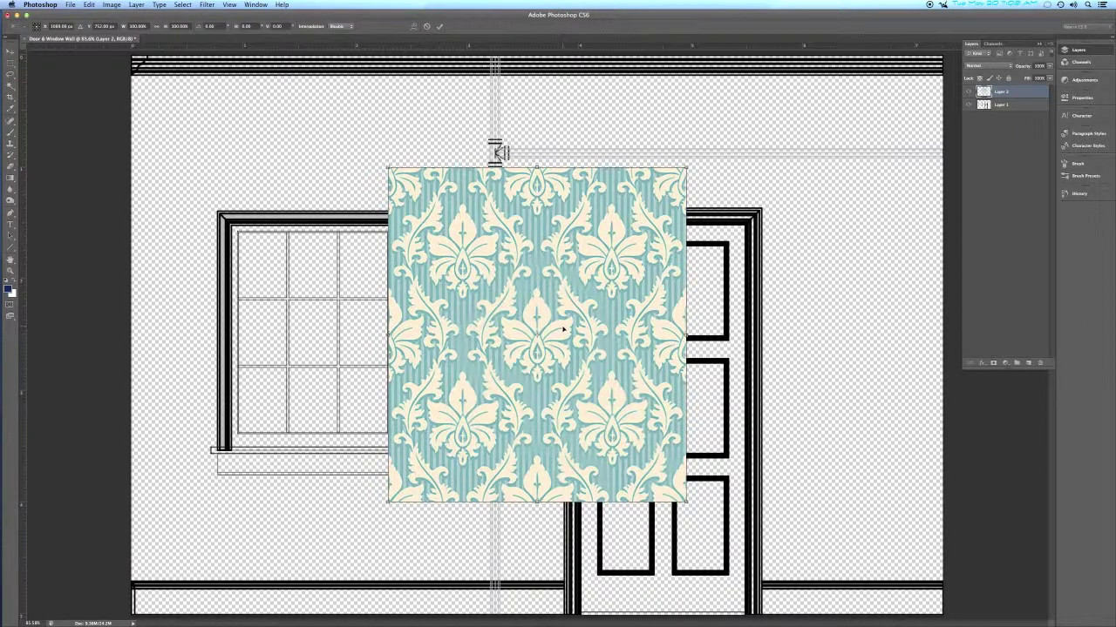
key(Return)
click(89, 5)
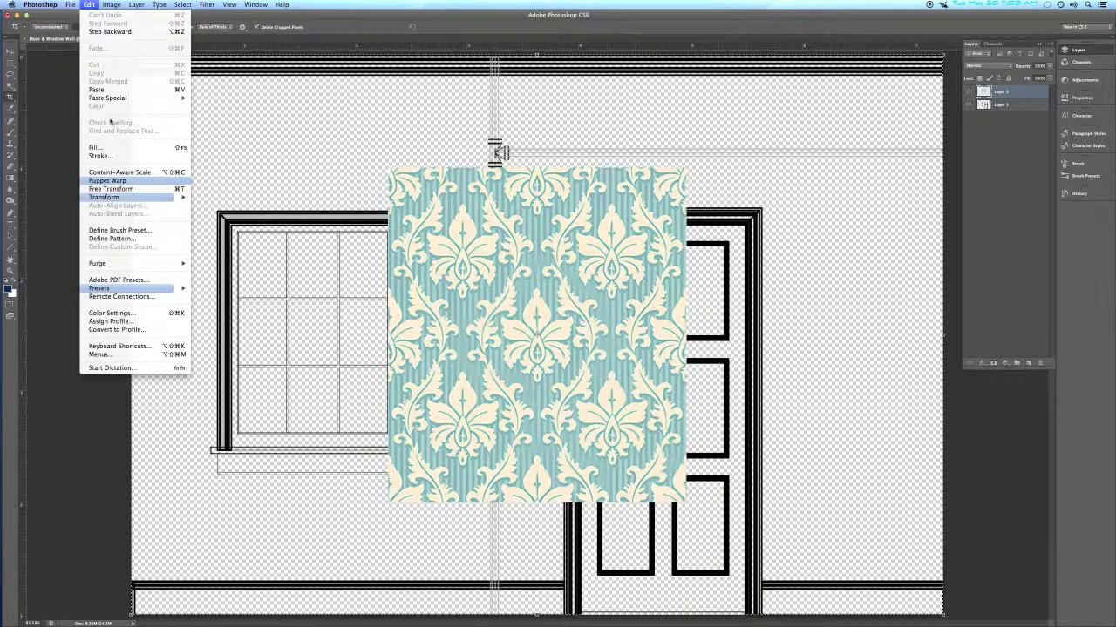
mouse_move(115, 202)
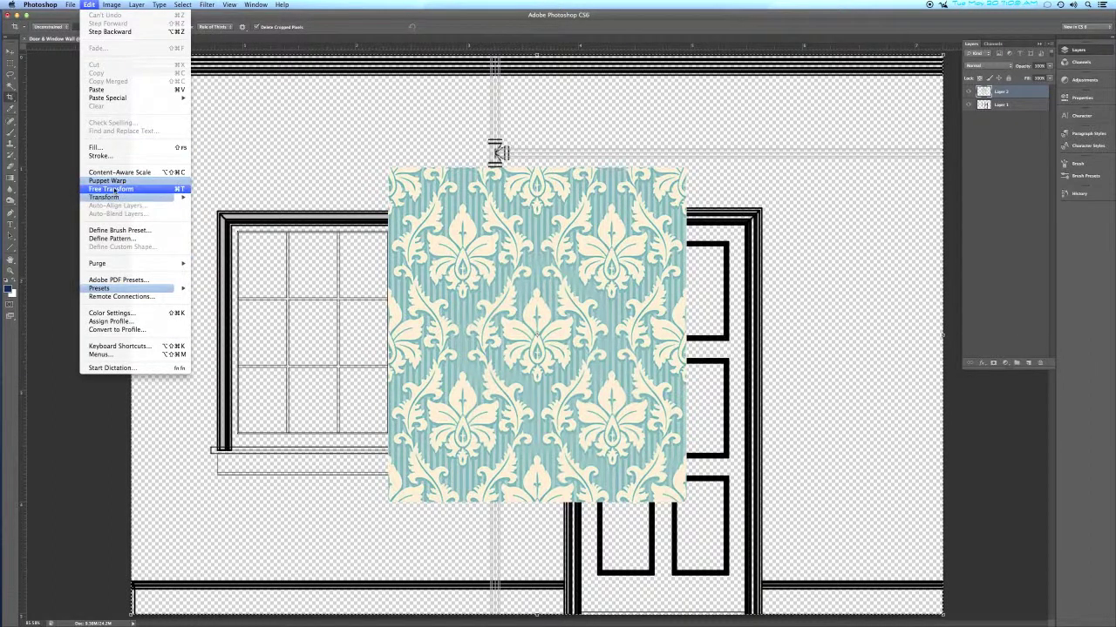
click(178, 189)
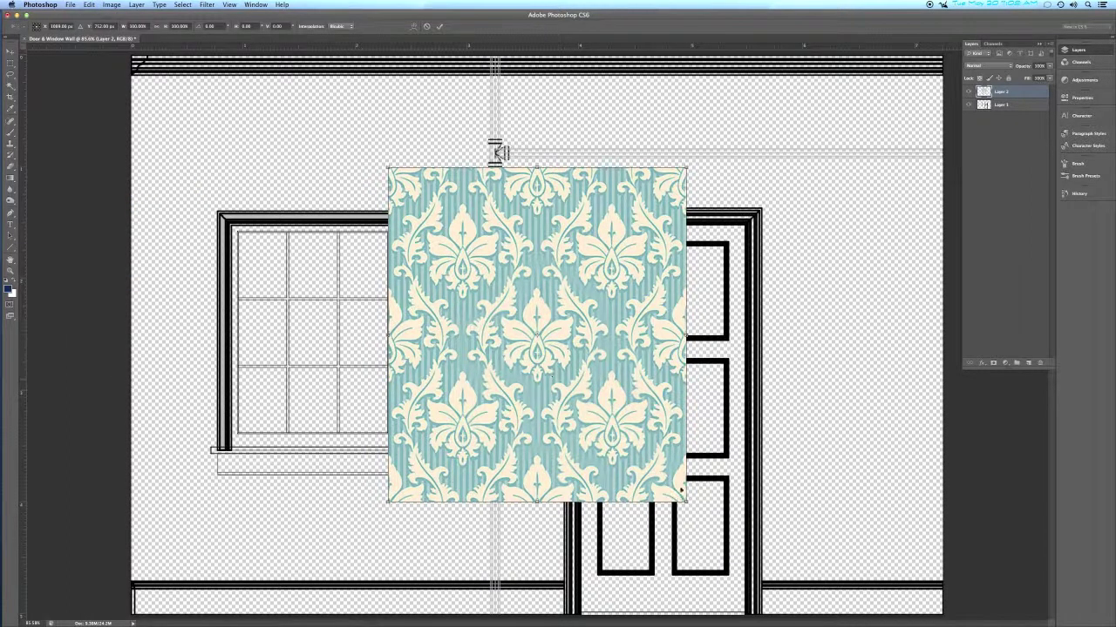
drag(685, 502, 495, 318)
drag(386, 243, 214, 172)
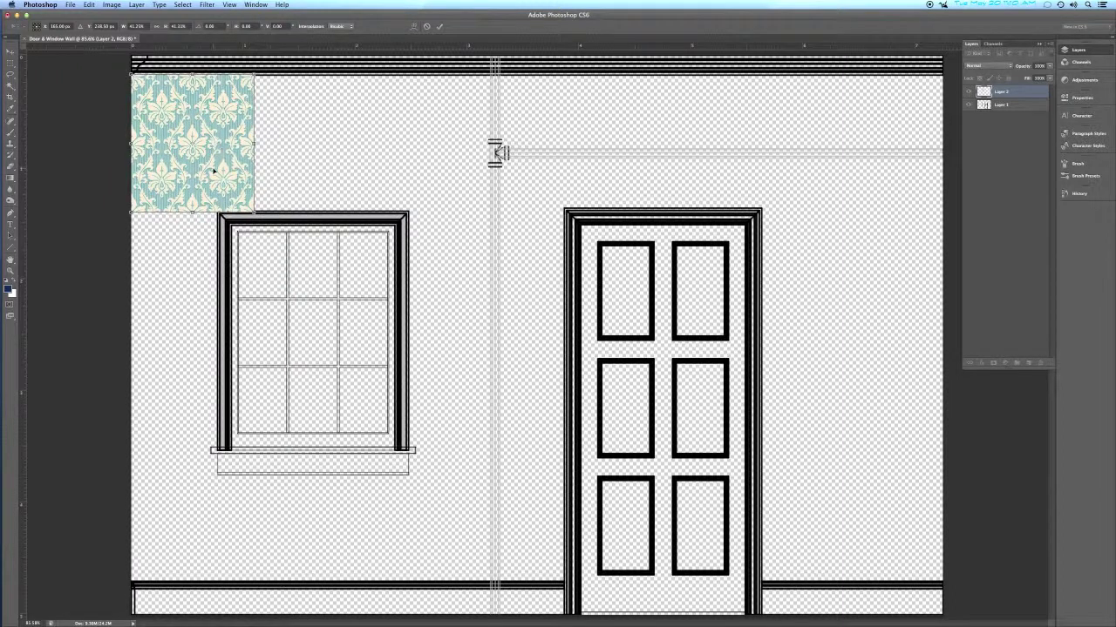
key(c)
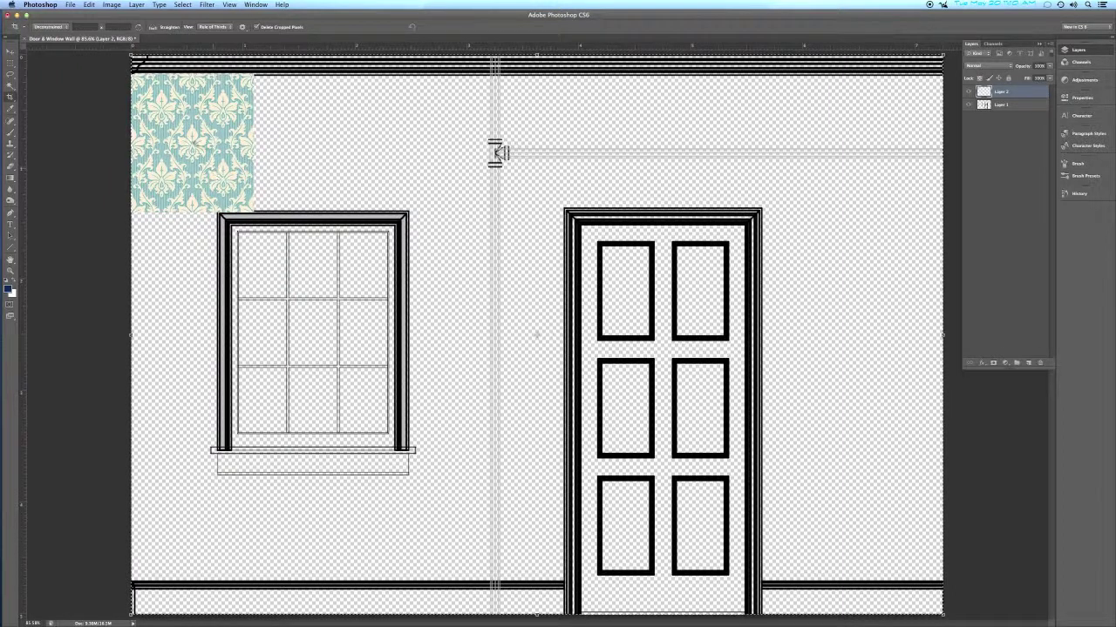
alt+scroll(192, 140, up, 1)
alt+scroll(163, 140, up, 3)
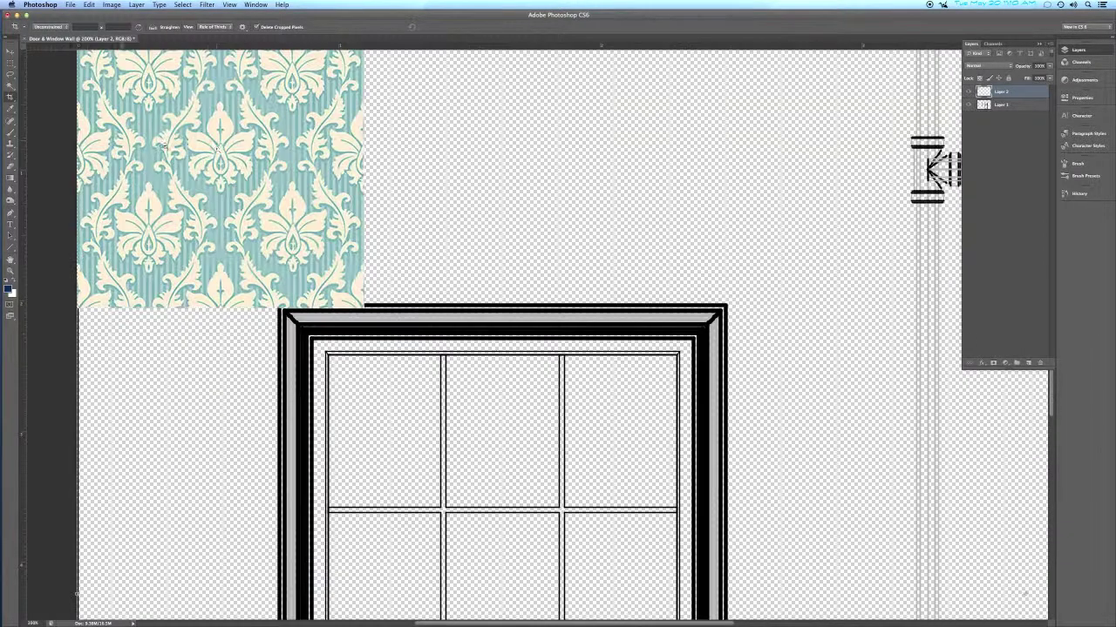
scroll(355, 321, up, 3)
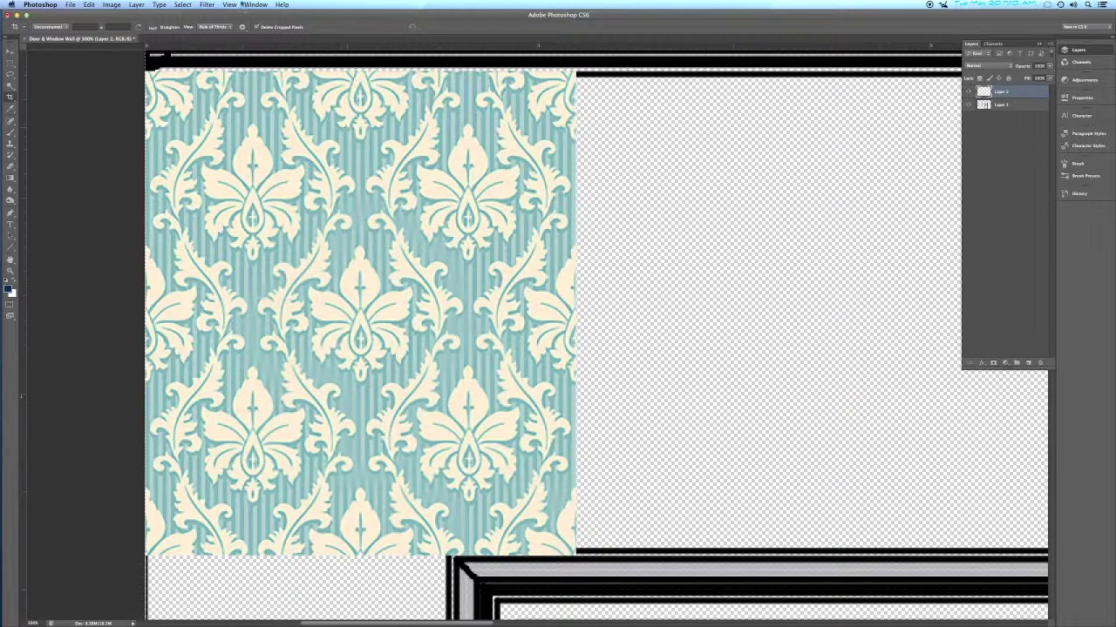
Open the Filter Gallery for the wallpaper layer and browse the Brush Strokes and Distort groups
click(207, 4)
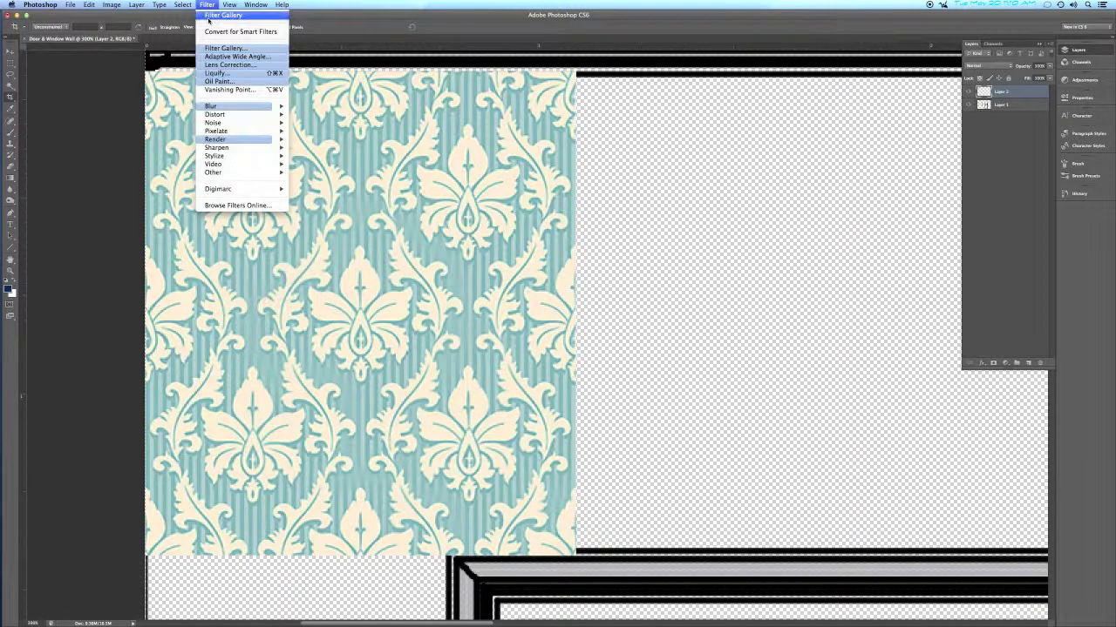
click(223, 48)
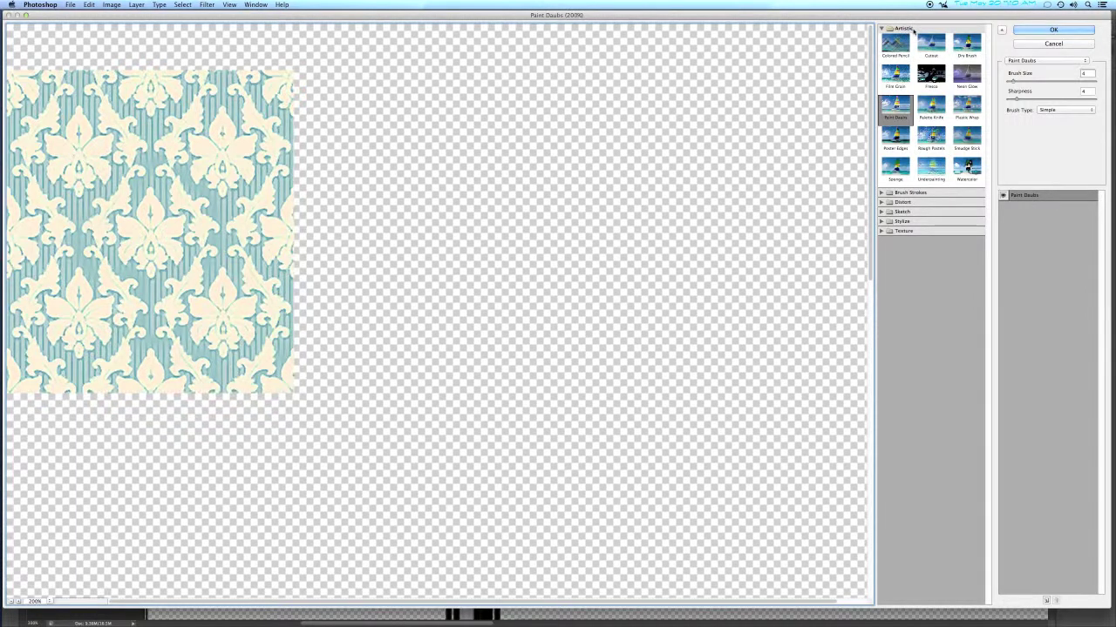
click(882, 192)
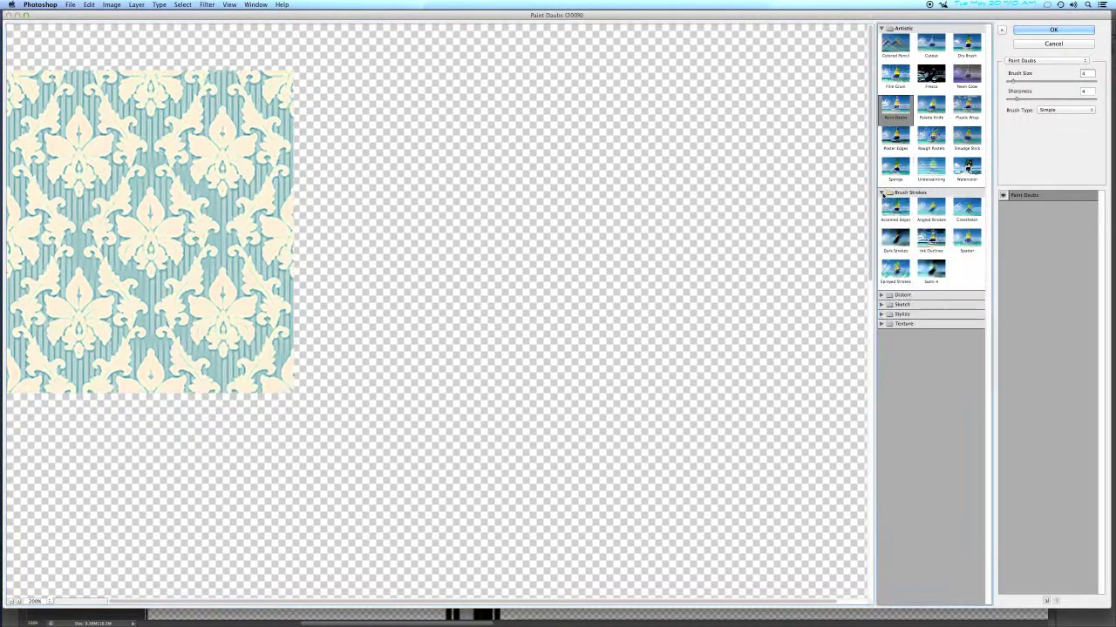
click(881, 295)
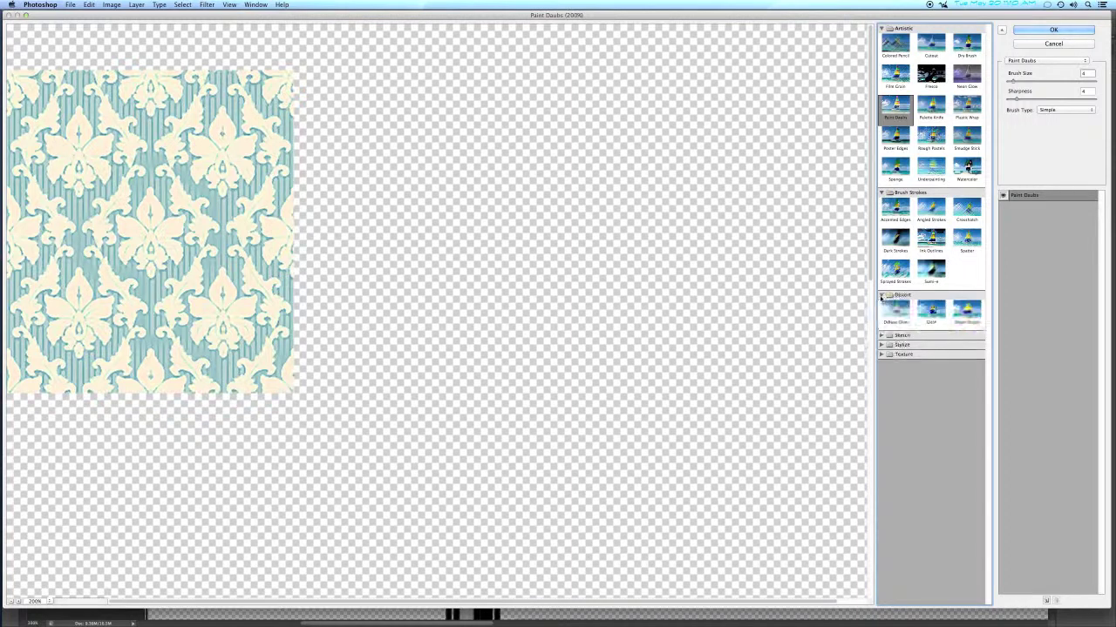
click(881, 296)
click(882, 192)
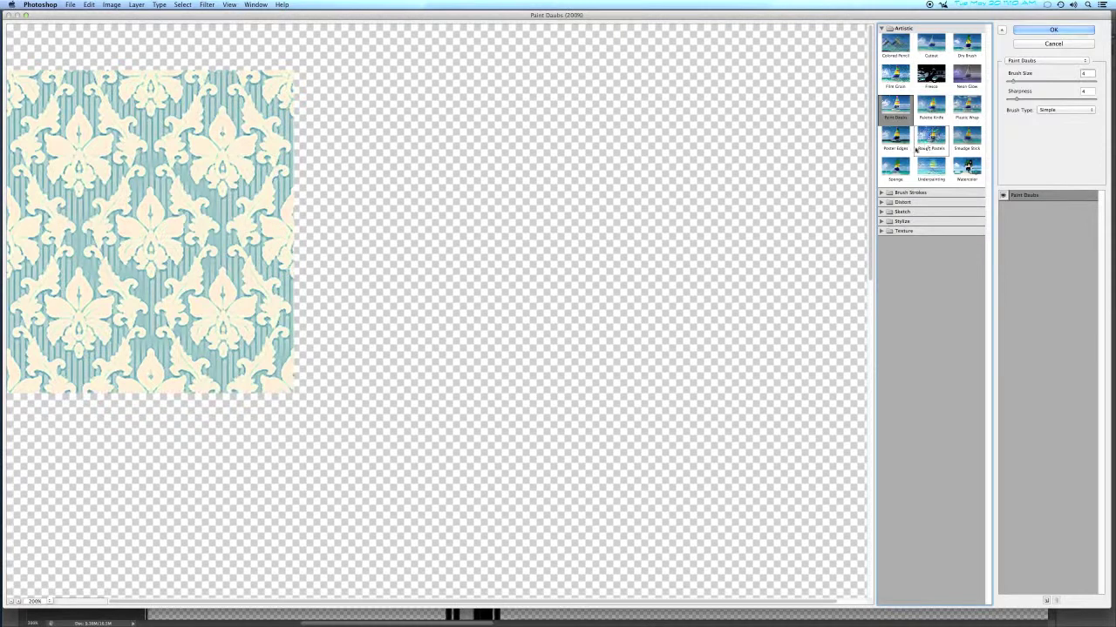
Preview Sponge, Poster Edges, Palette Knife, Paint Daubs and Cutout, setting Cutout to maximum fidelity and 8 levels
click(895, 170)
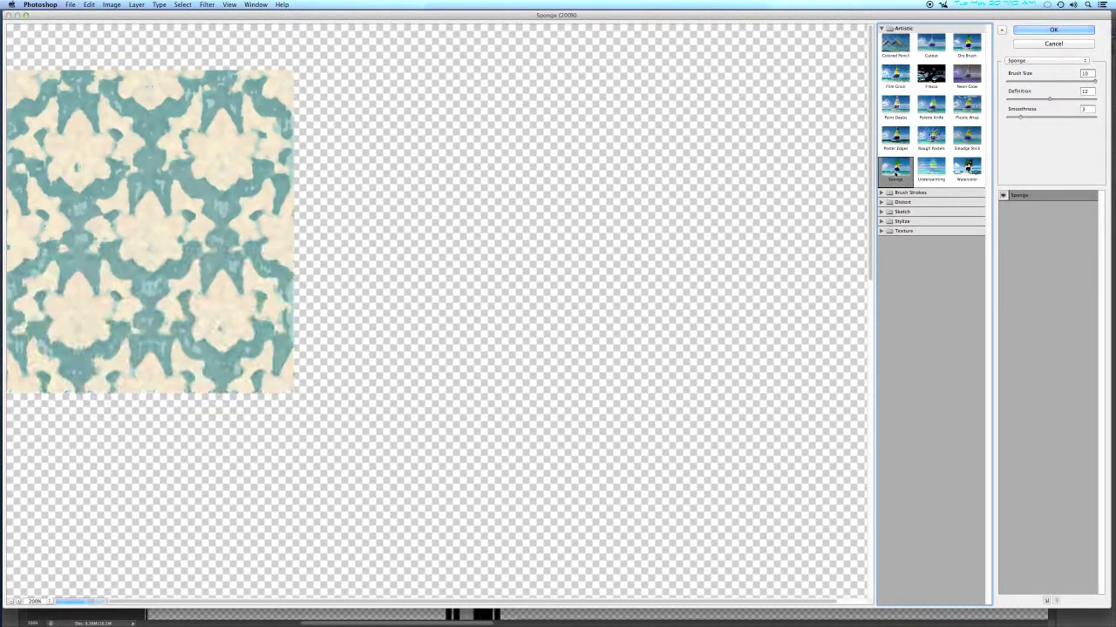
click(899, 139)
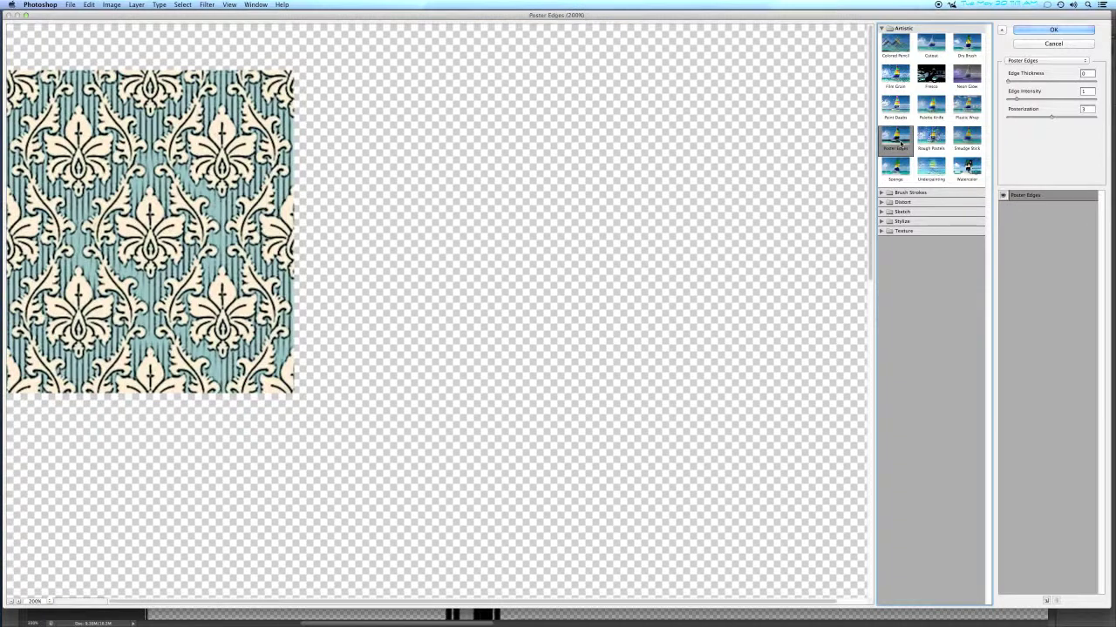
click(931, 107)
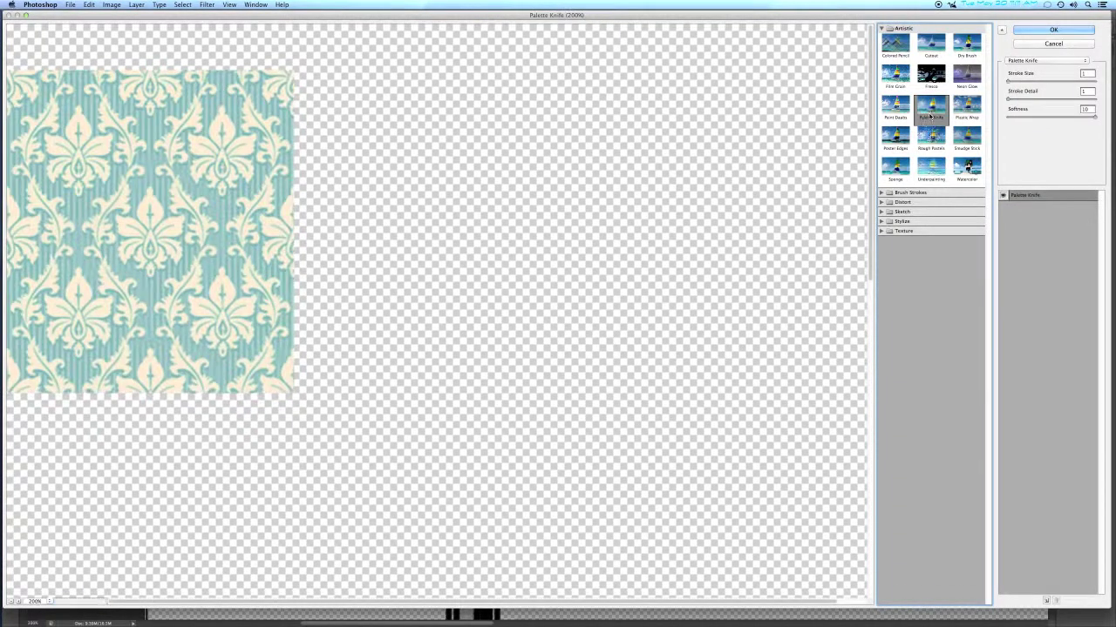
click(903, 111)
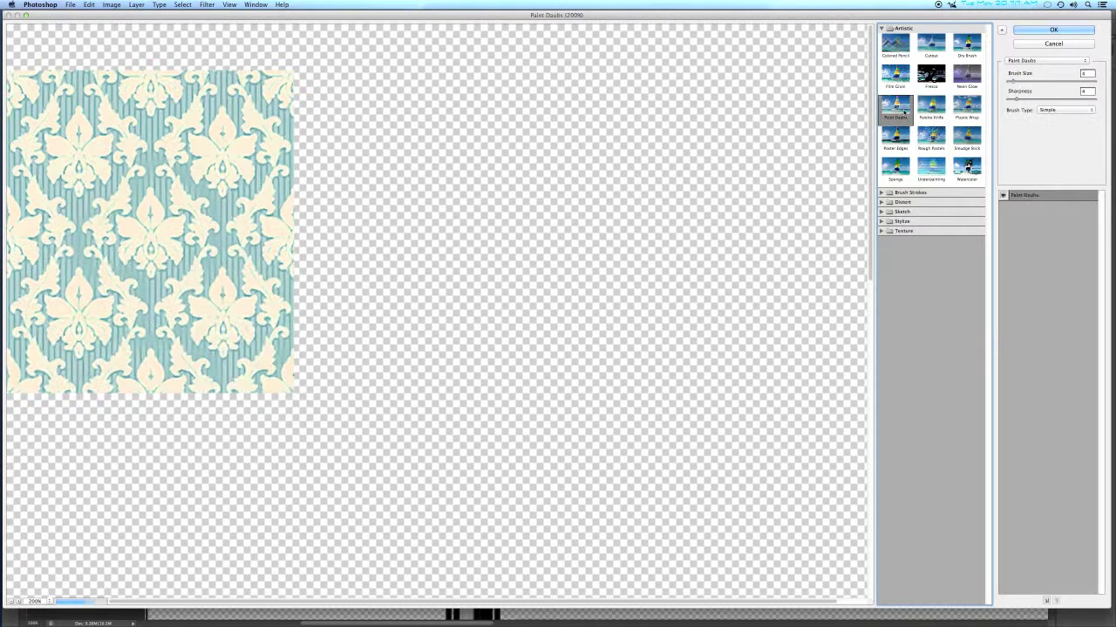
click(931, 54)
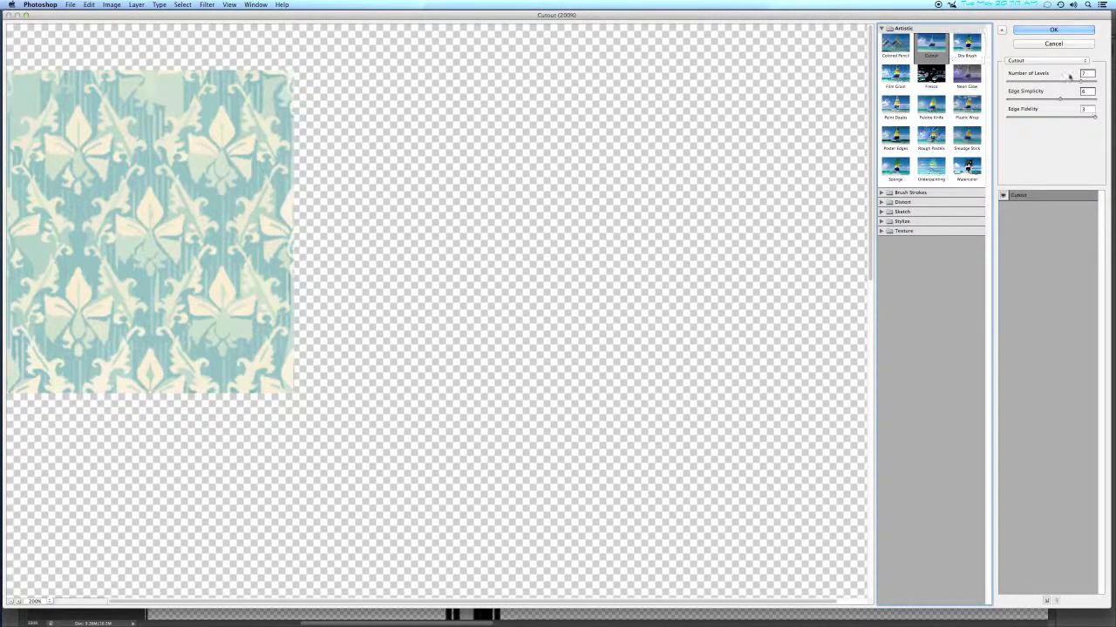
click(1086, 111)
drag(1029, 121, 1011, 101)
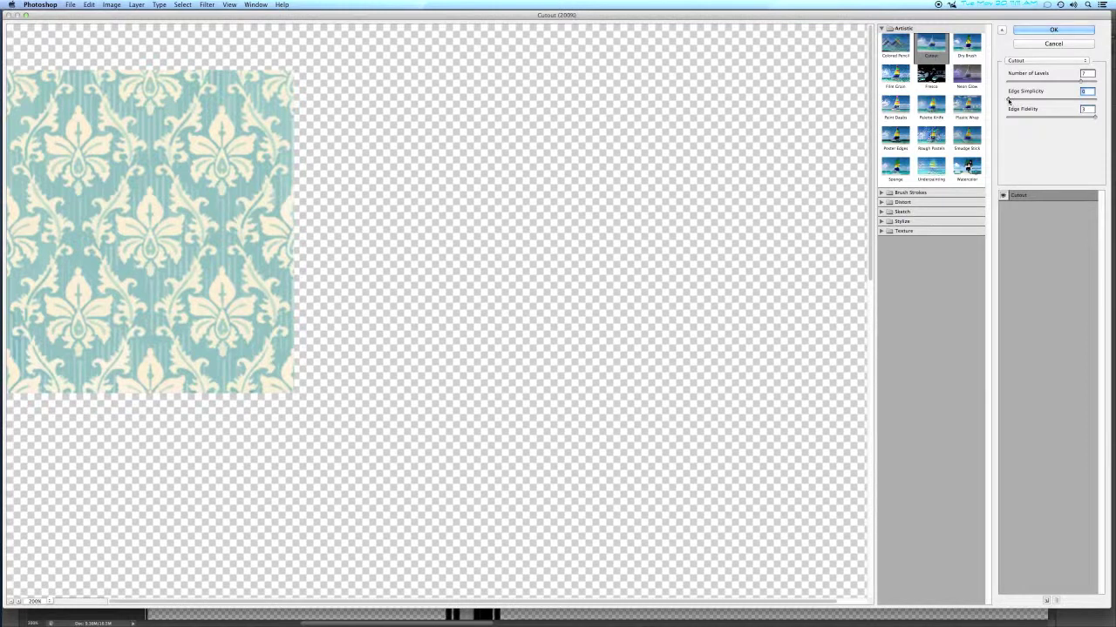
drag(1082, 82, 1099, 84)
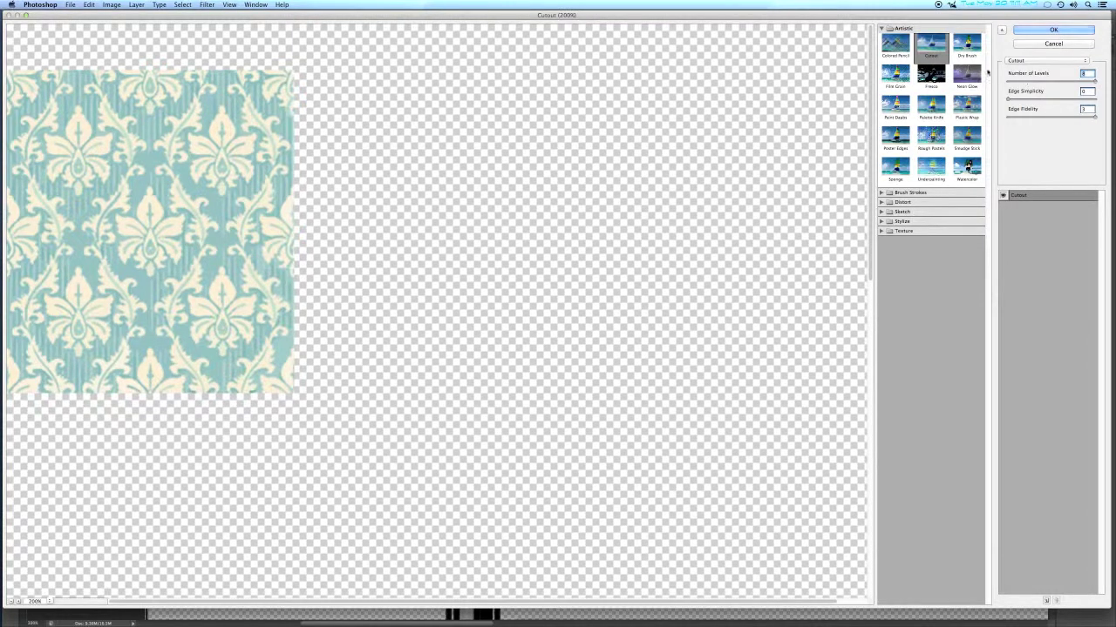
Apply Poster Edges with Edge Intensity 0 and Posterization 2
click(898, 108)
click(903, 136)
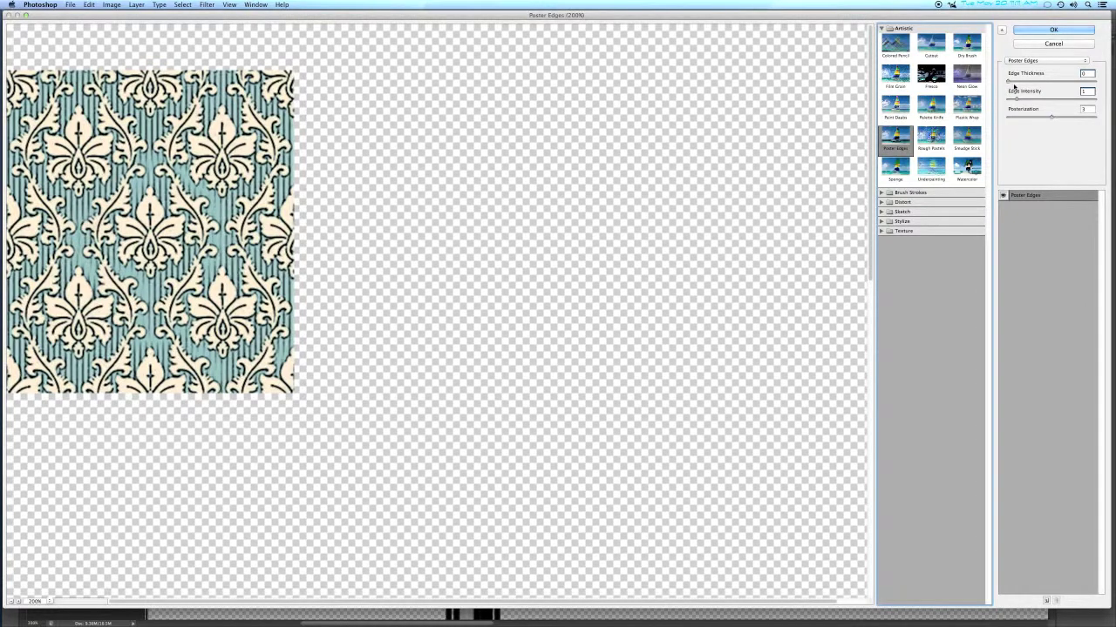
drag(1016, 98, 1012, 102)
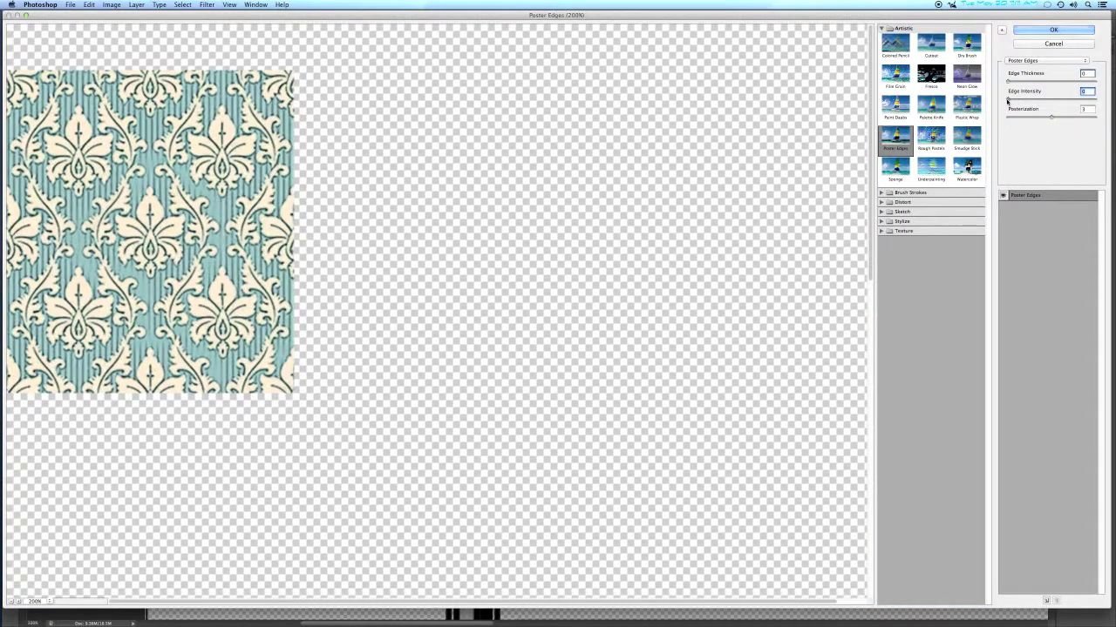
click(1051, 118)
drag(1052, 119, 1046, 117)
click(1053, 29)
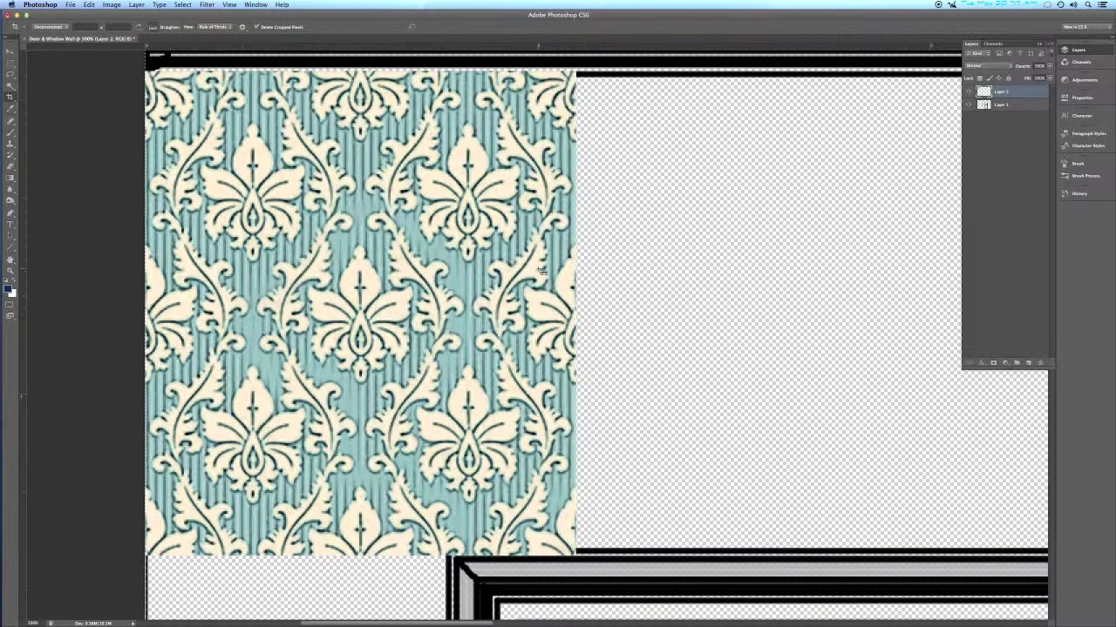
Duplicate the damask tile downward with the Move tool and merge the copy into Layer 2
key(super+0)
key(v)
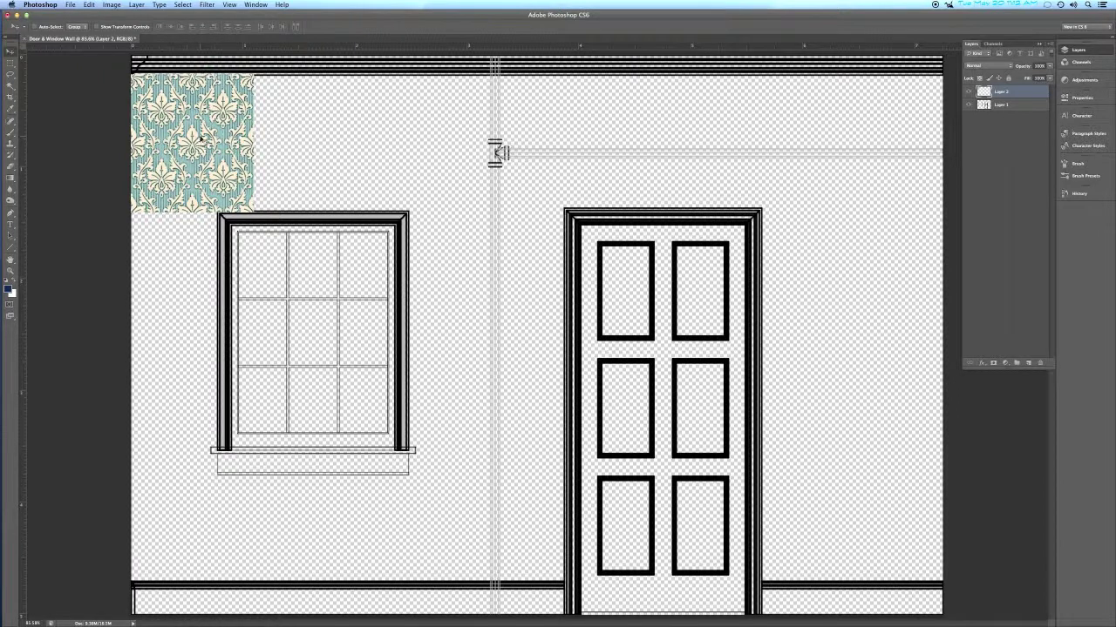
drag(200, 137, 199, 271)
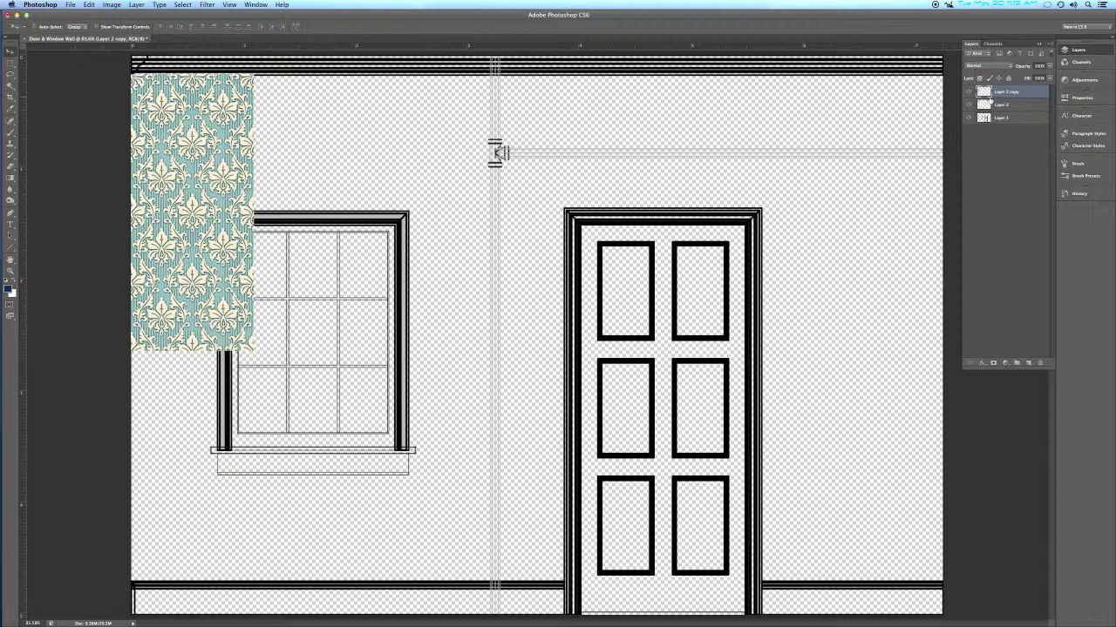
click(970, 91)
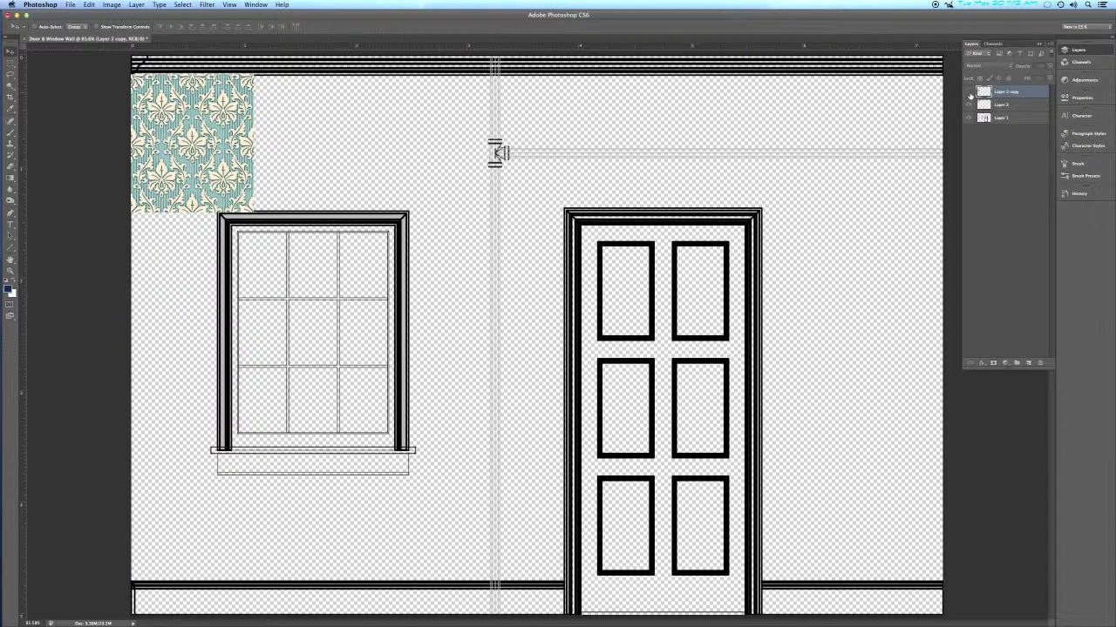
click(969, 104)
click(969, 104)
click(969, 92)
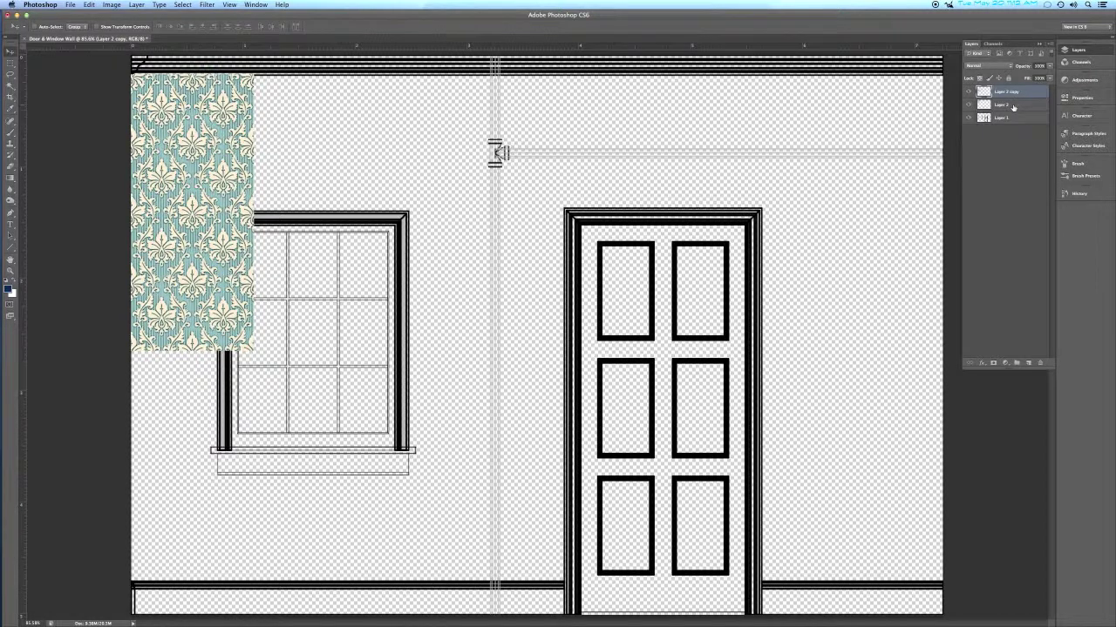
key(super+e)
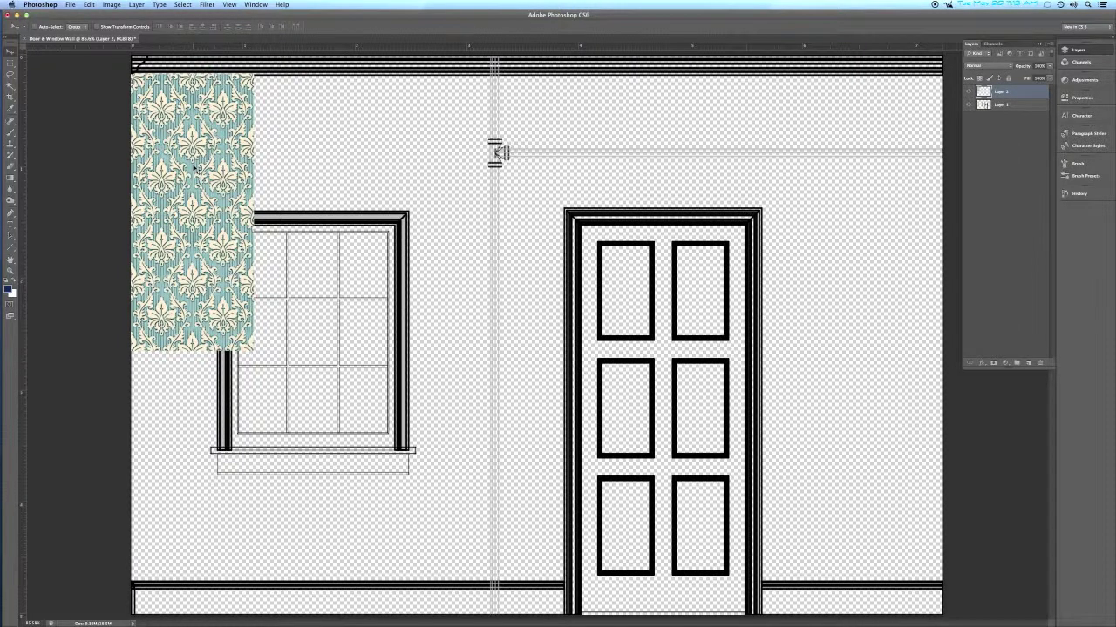
Copy the wallpaper further down and across over the window and door, merging each, then place it below the line art
alt+drag(194, 171, 186, 443)
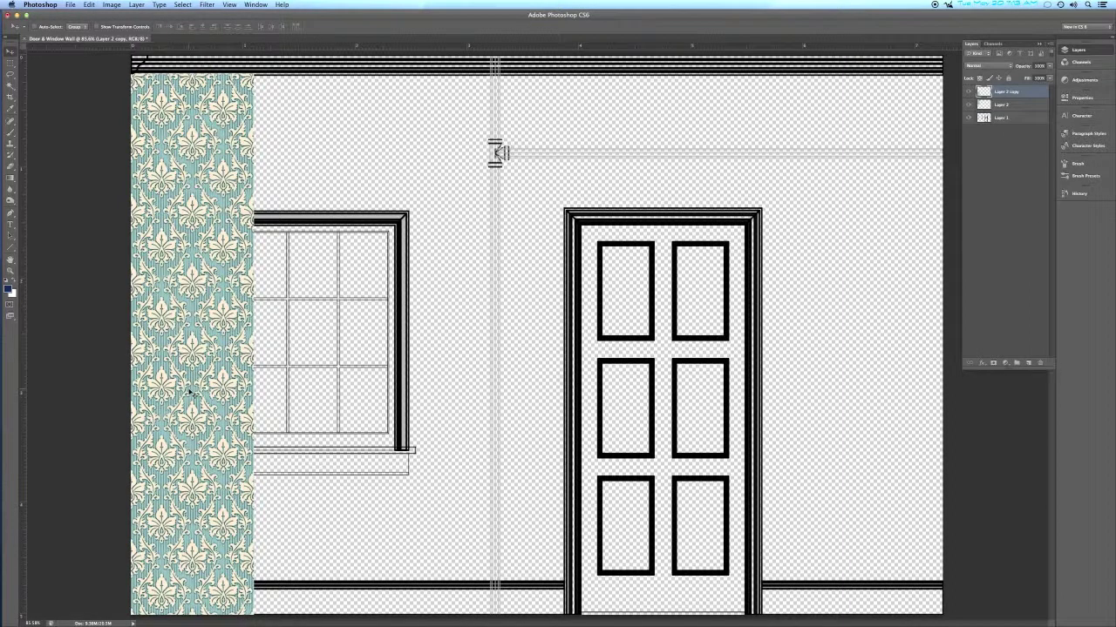
key(super+e)
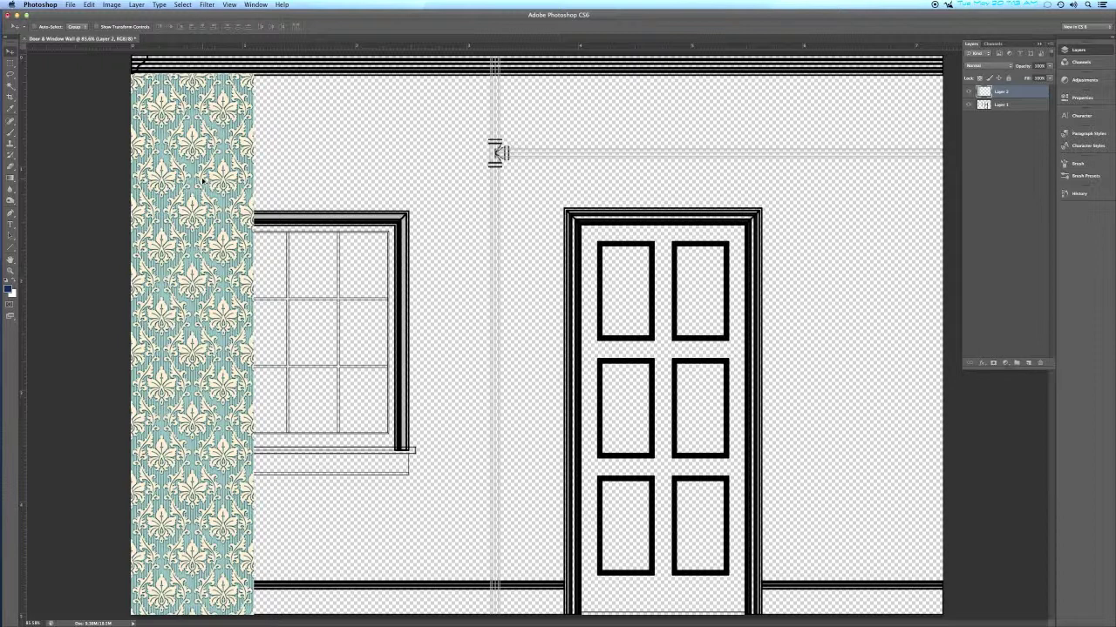
drag(213, 162, 328, 183)
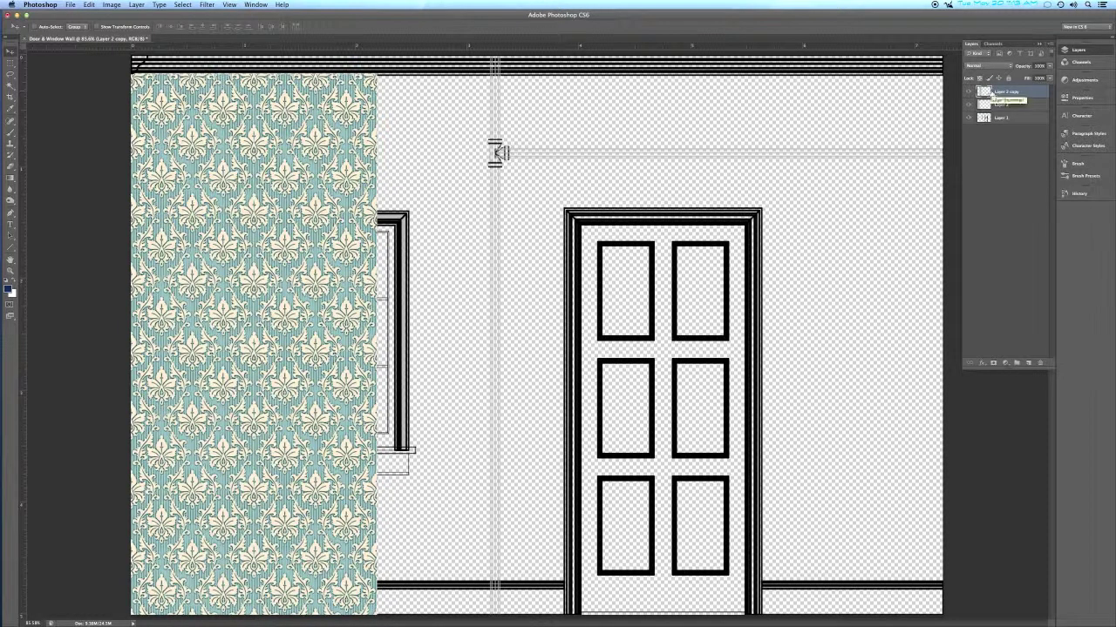
key(Delete)
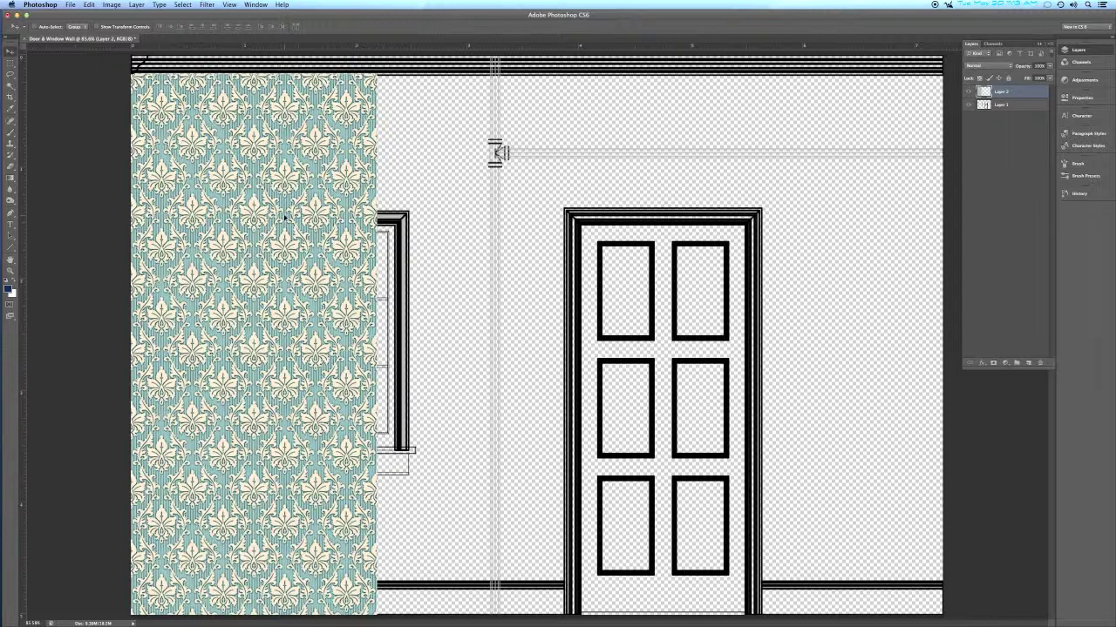
drag(272, 216, 534, 193)
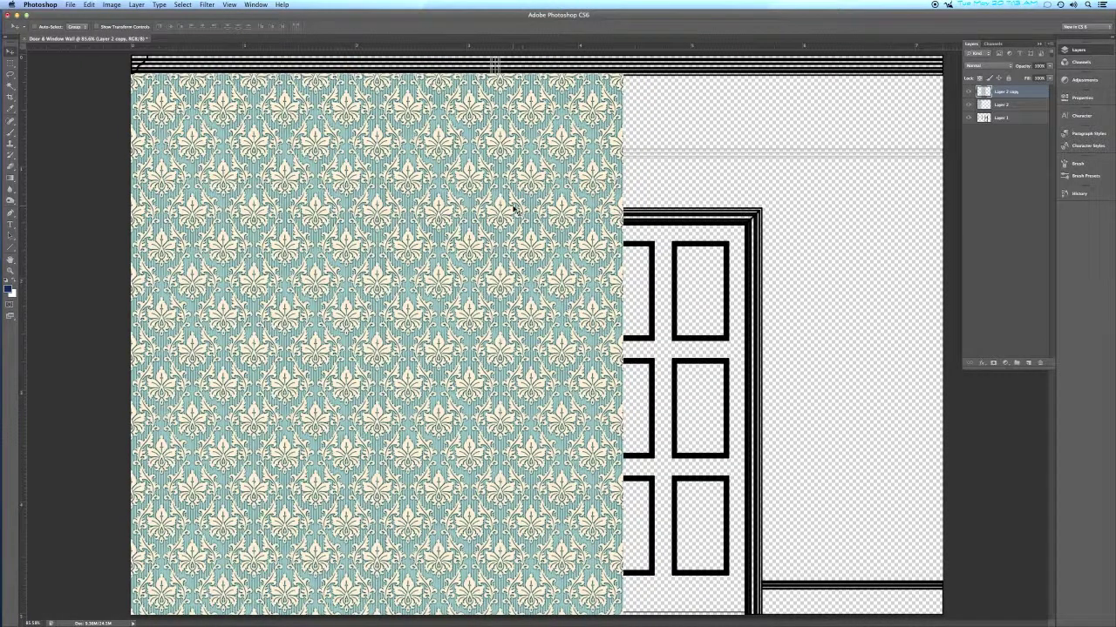
key(super+e)
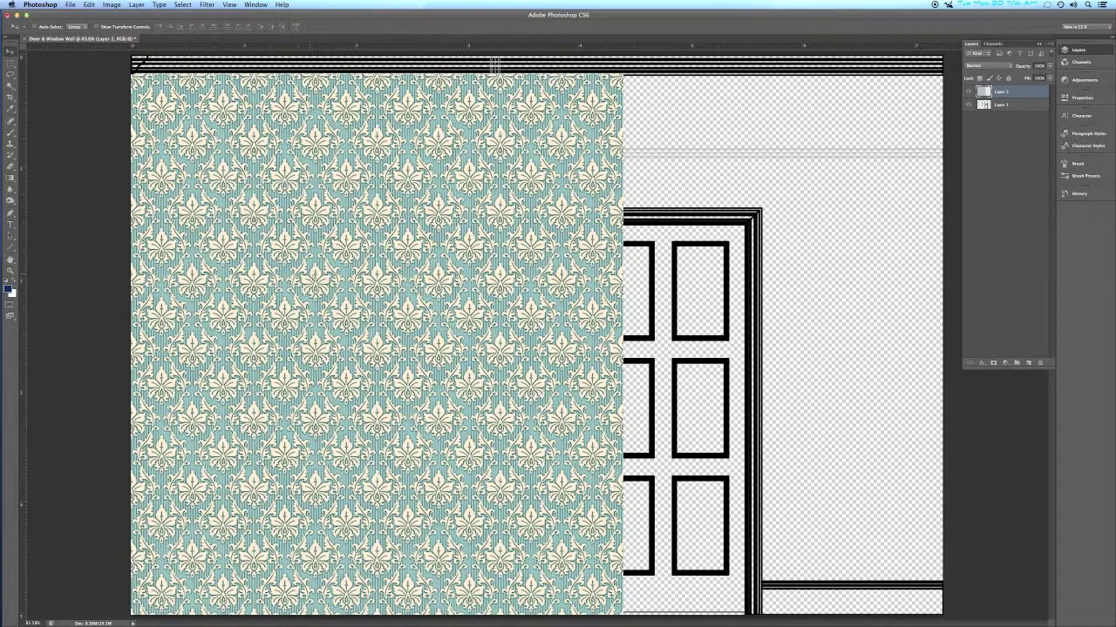
drag(352, 274, 814, 239)
key(super+j)
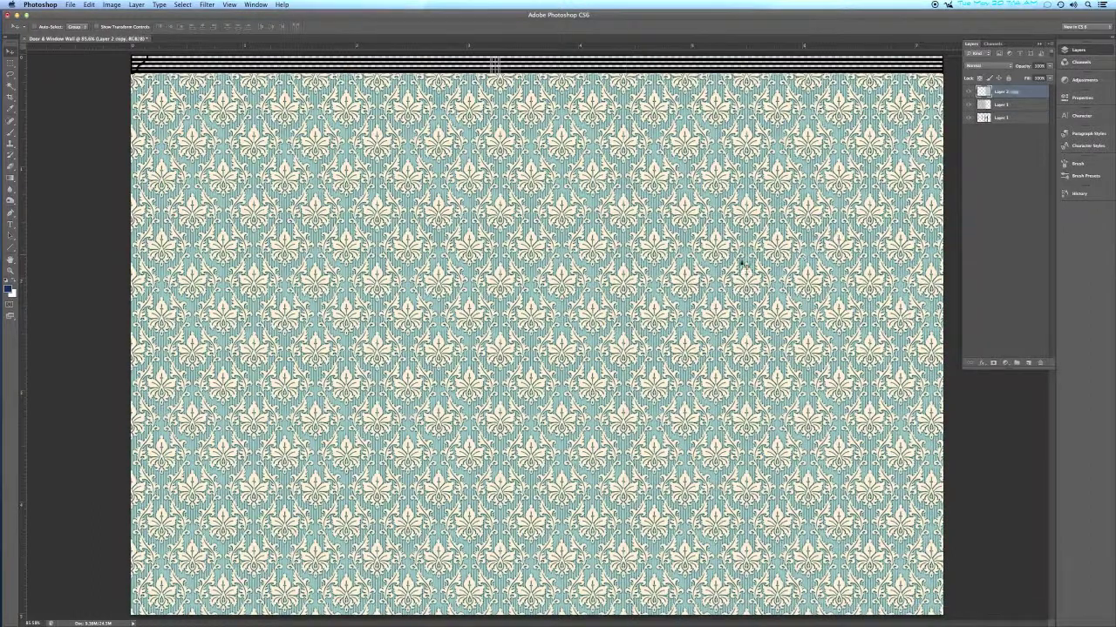
key(super+e)
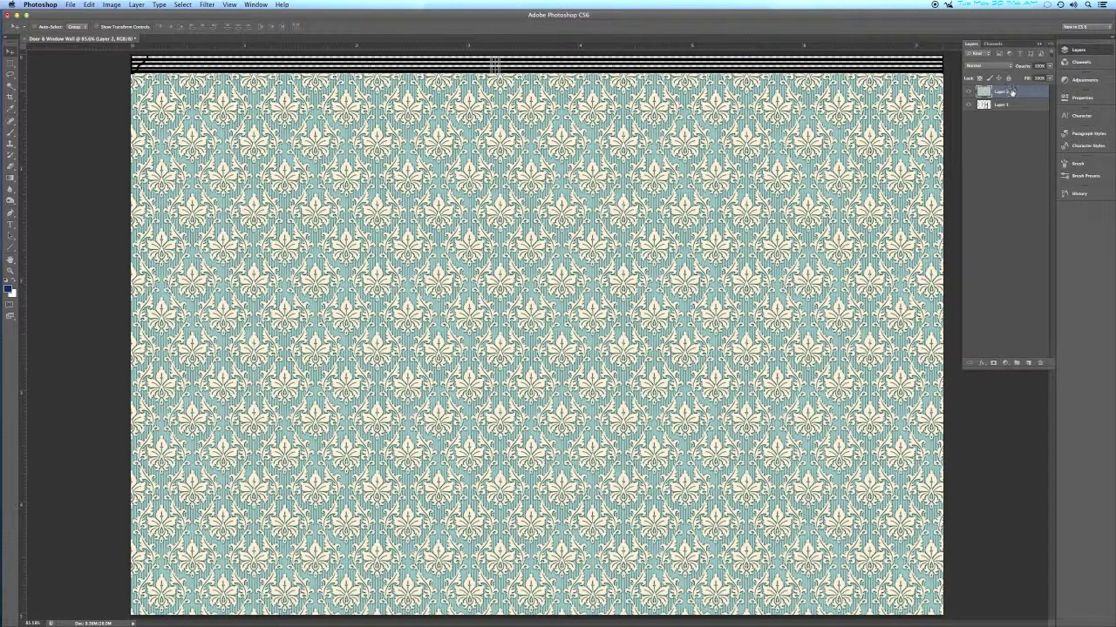
drag(1012, 92, 1004, 112)
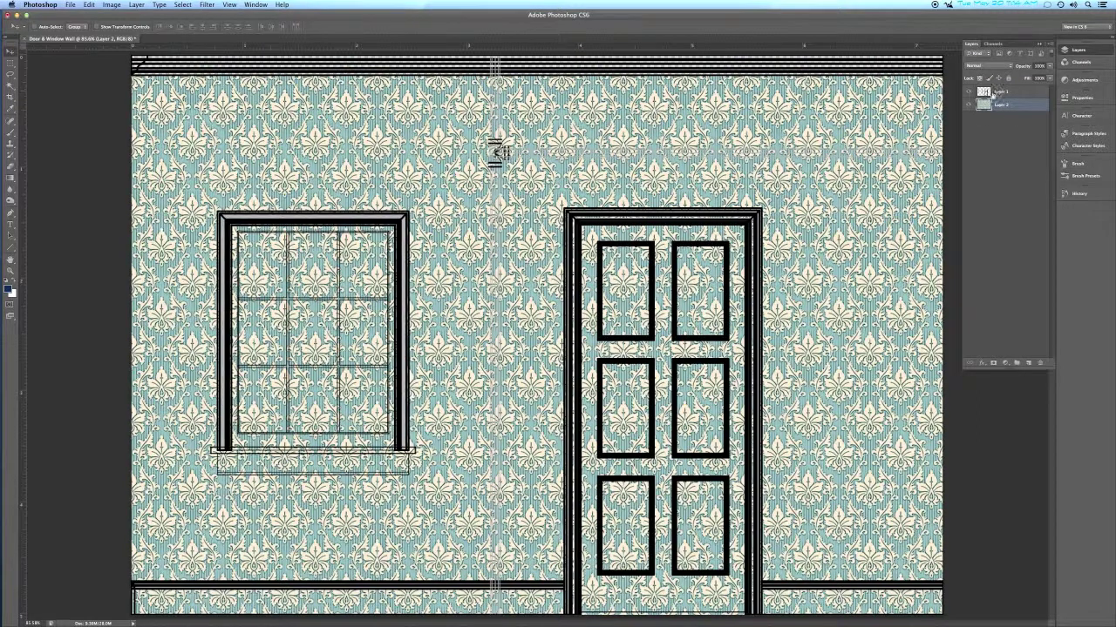
Select the window, sill and door areas on Layer 2 and delete their wallpaper
click(999, 92)
click(1001, 106)
click(10, 63)
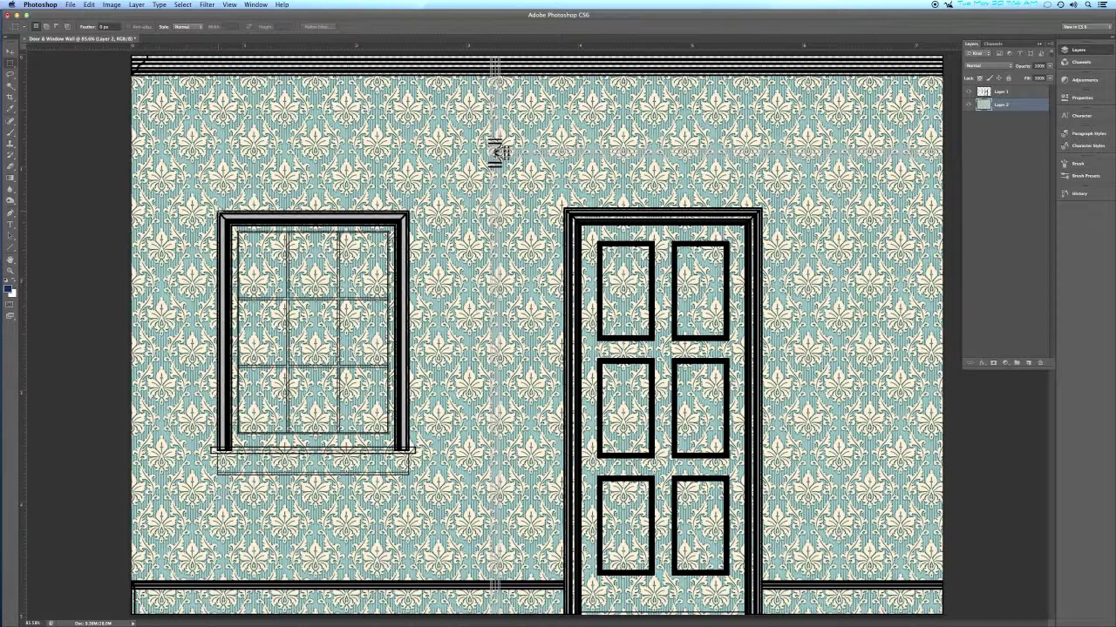
drag(218, 213, 413, 458)
key(super+plus)
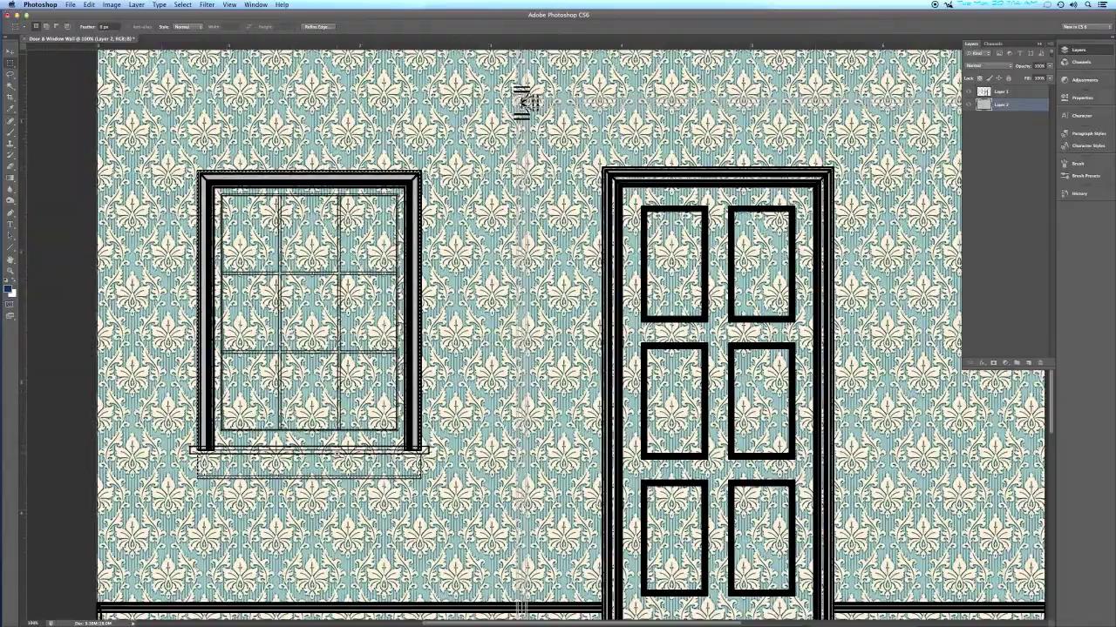
key(super+plus)
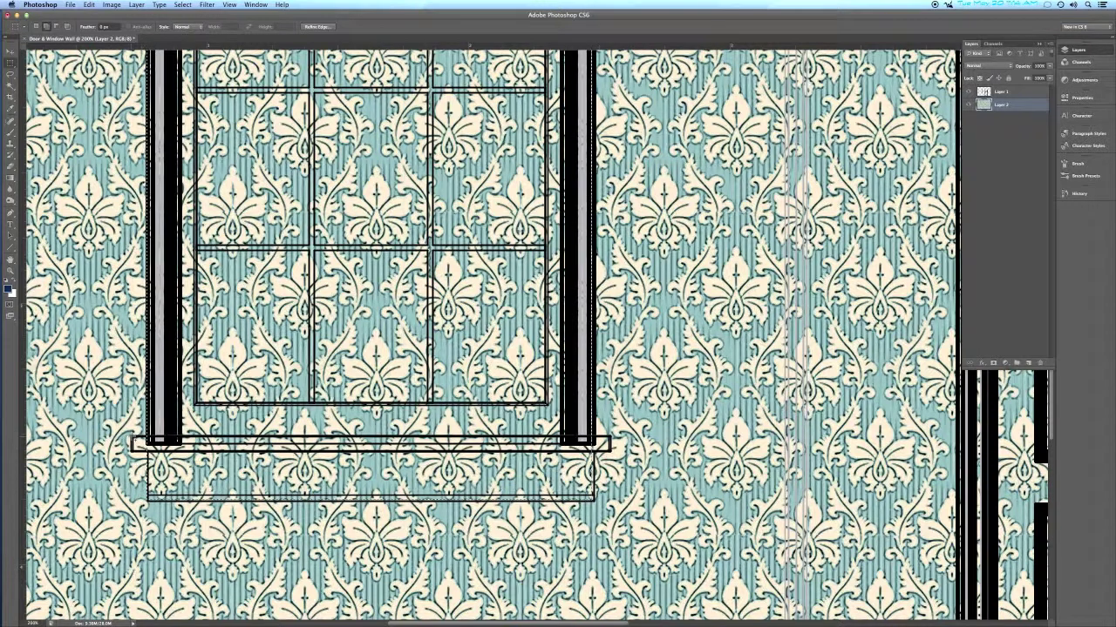
drag(209, 433, 614, 434)
drag(617, 437, 614, 439)
key(super+0)
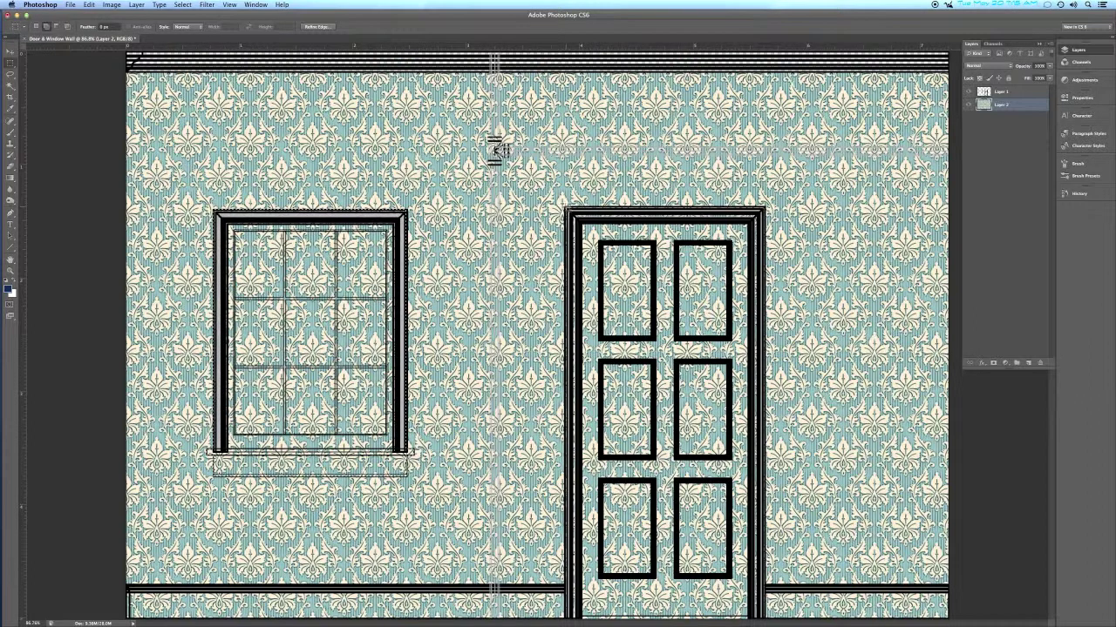
shift+drag(567, 208, 763, 624)
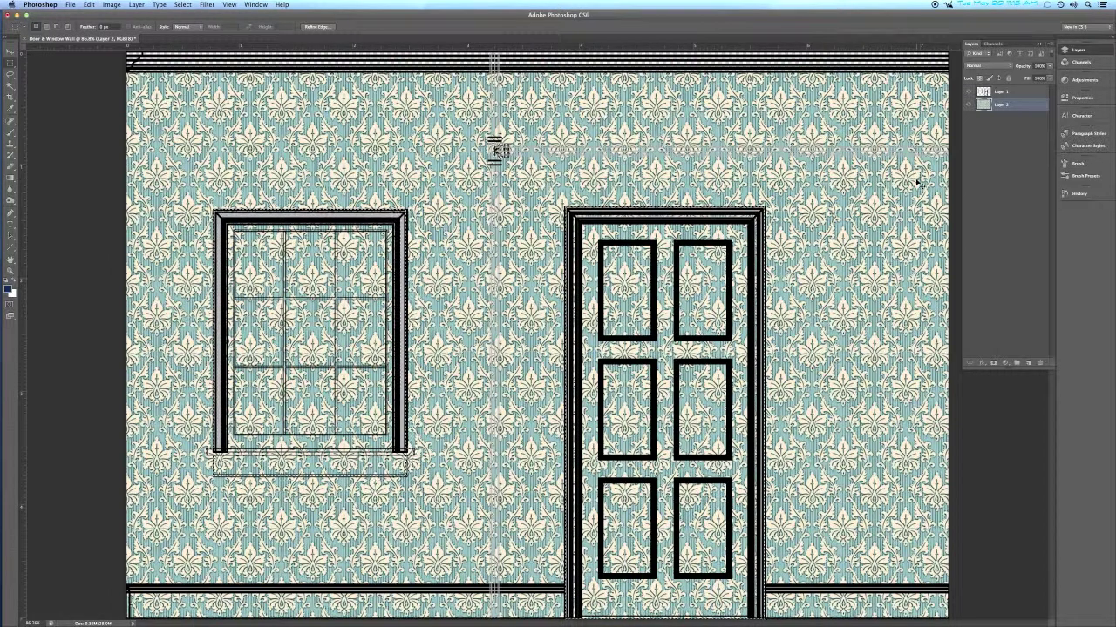
key(Delete)
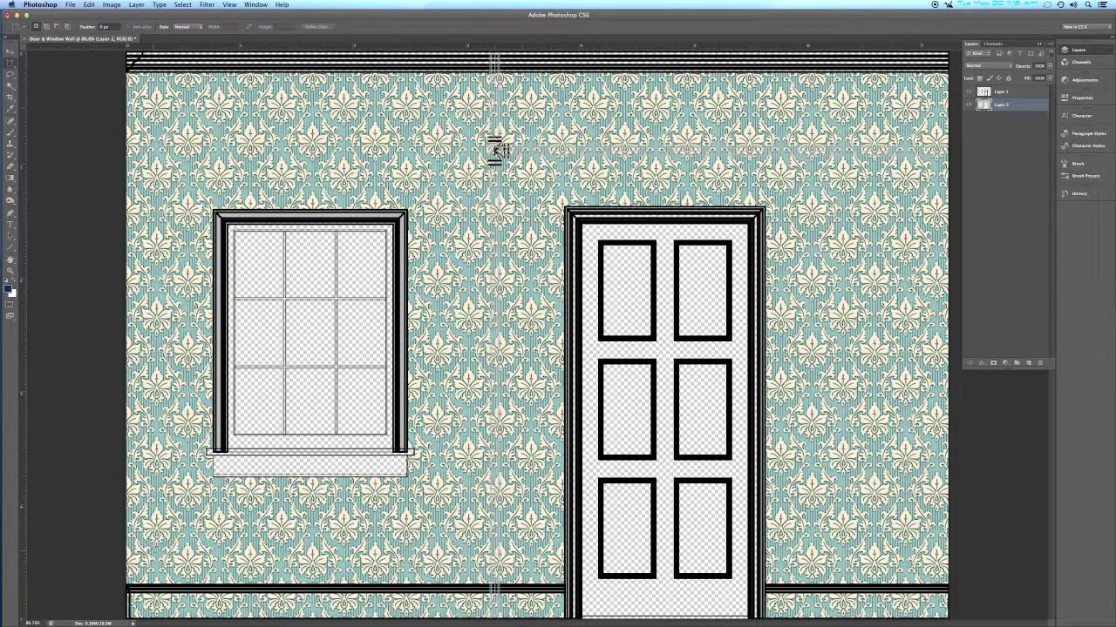
Delete the wallpaper from the baseboard strip along the floor
key(f)
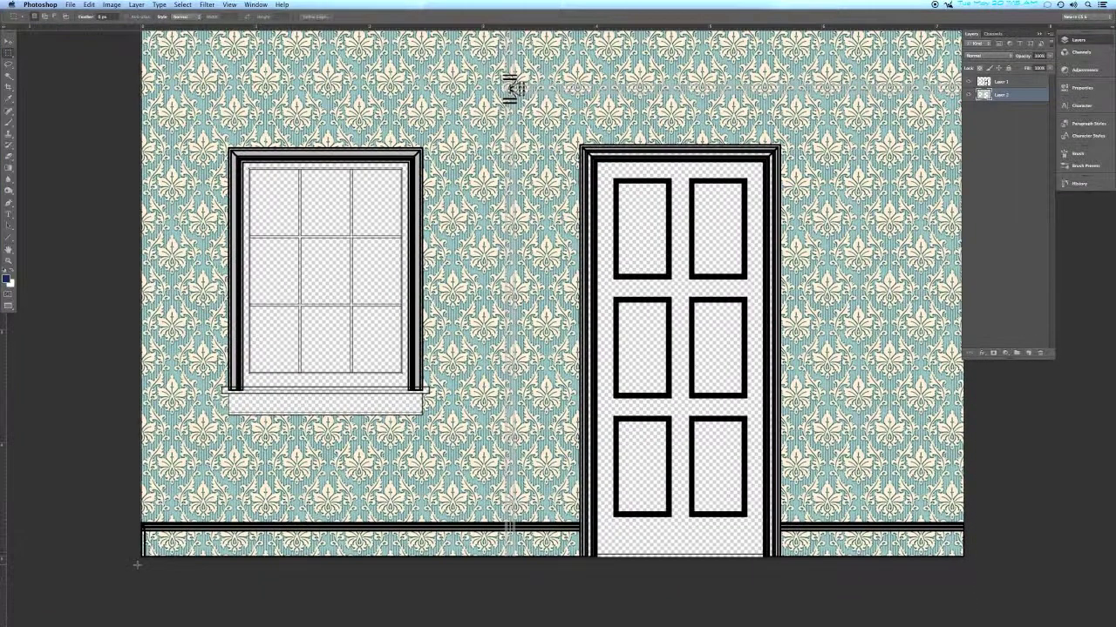
drag(137, 565, 977, 526)
key(Delete)
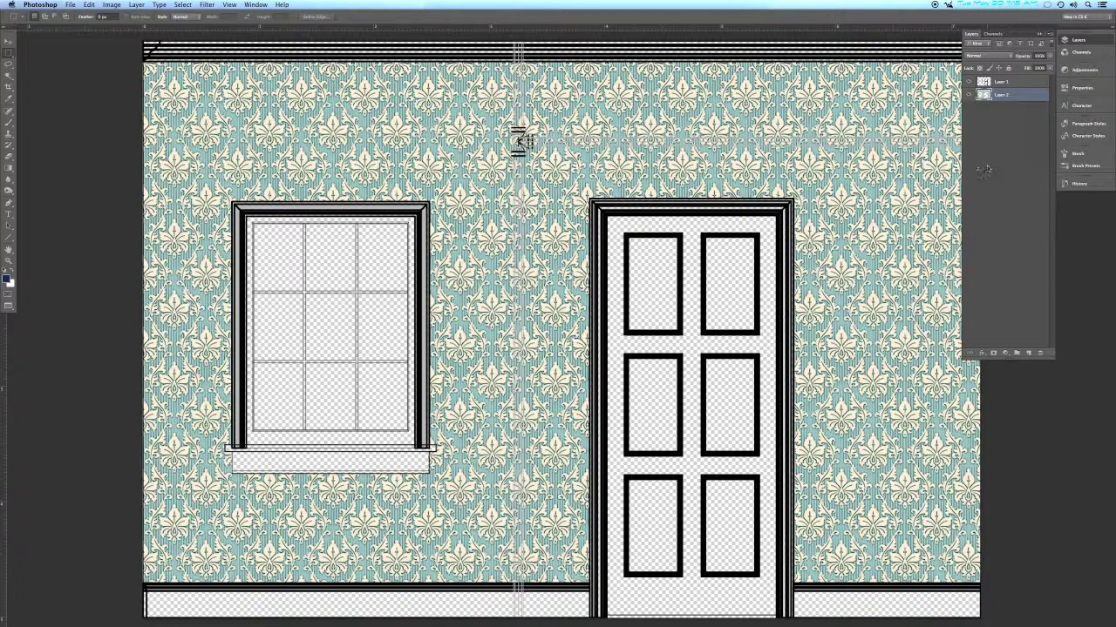
Rename Layer 2 to 'wallpaper'
double_click(1003, 94)
text(wallpaper)
key(Return)
With the Gradient tool active, show the Color panel floating and switch to its Swatches tab
click(8, 170)
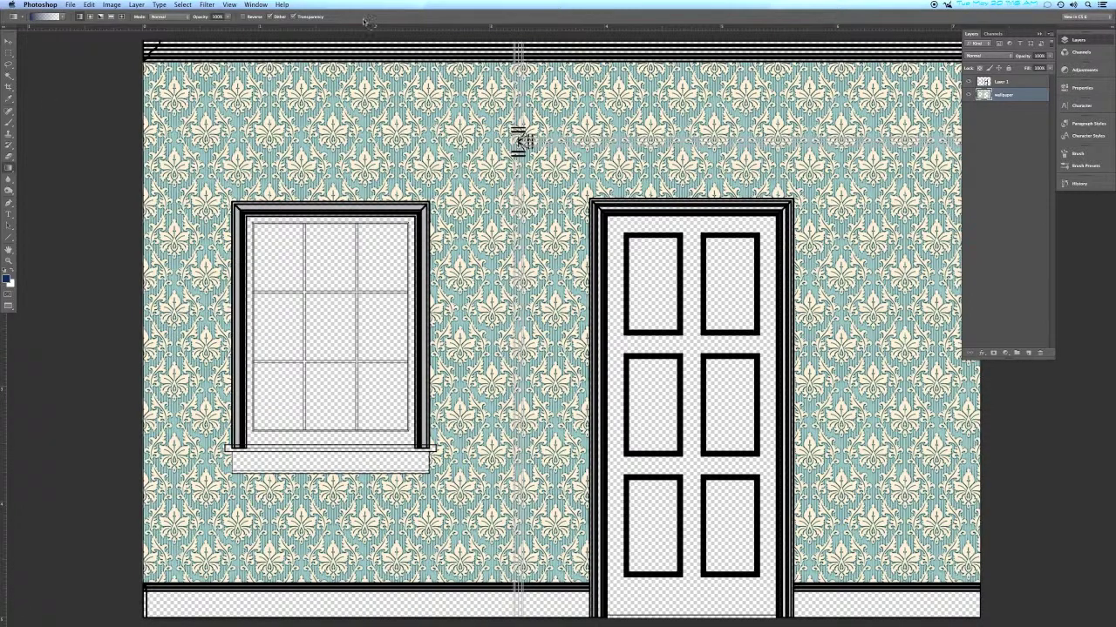
click(253, 5)
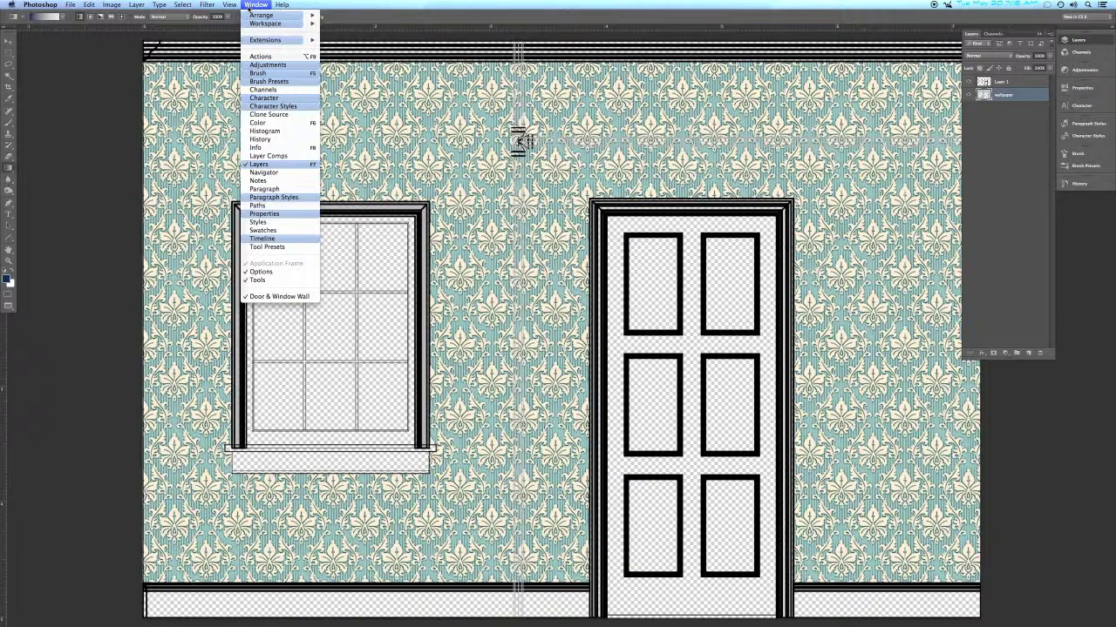
click(259, 122)
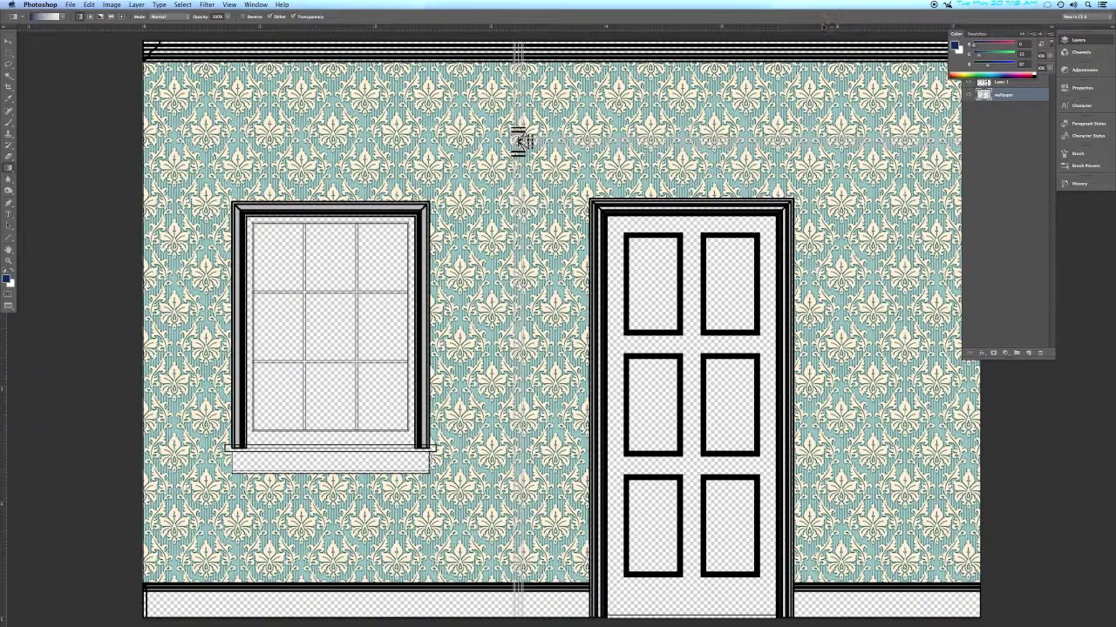
drag(1000, 33, 1063, 373)
click(1037, 374)
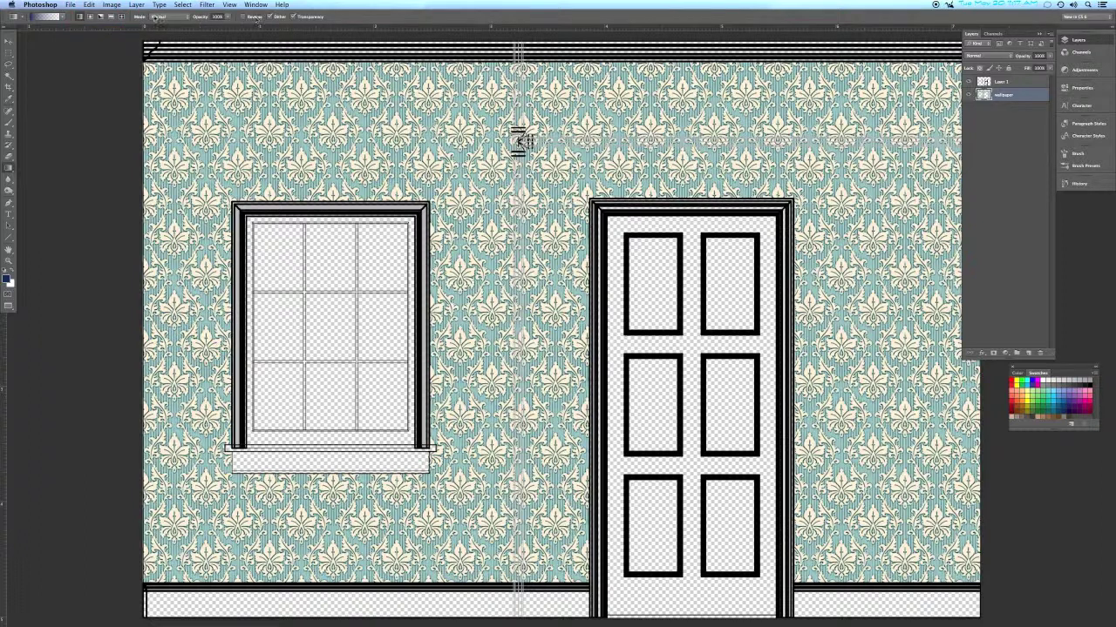
Choose the Foreground to Background gradient preset
click(62, 19)
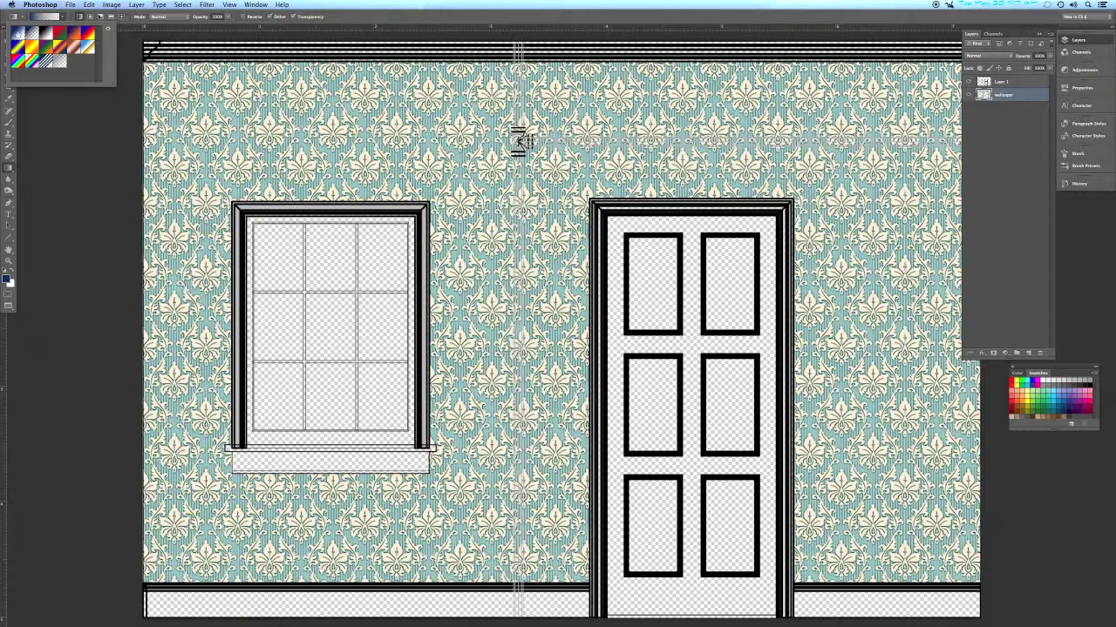
click(18, 33)
click(62, 17)
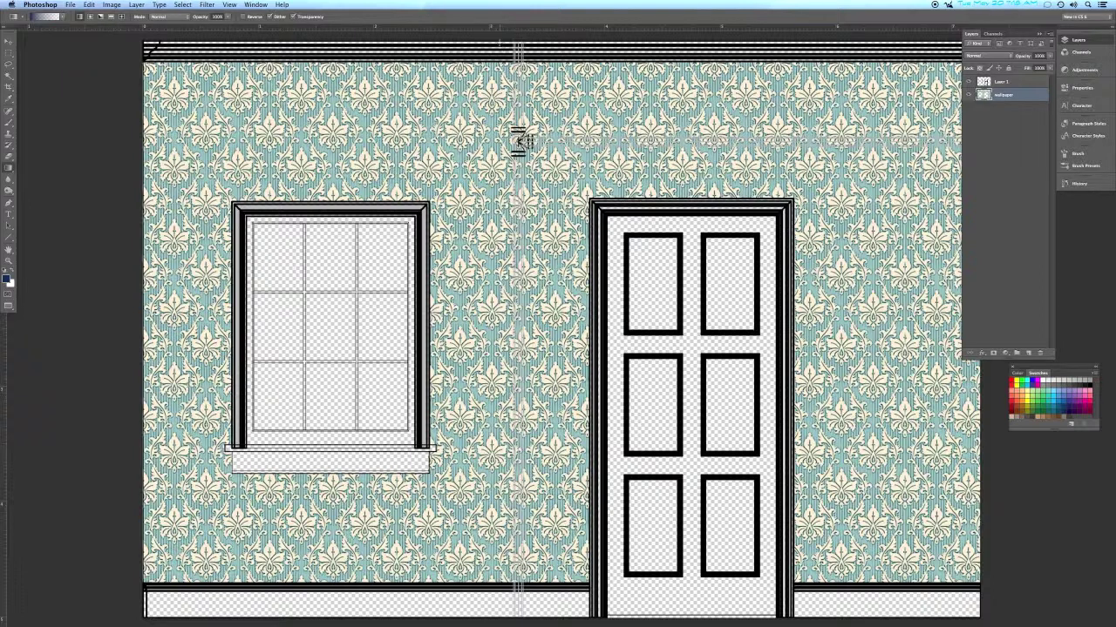
Drag a trial blue gradient down the wallpaper, then undo it
scroll(558, 331, up, 3)
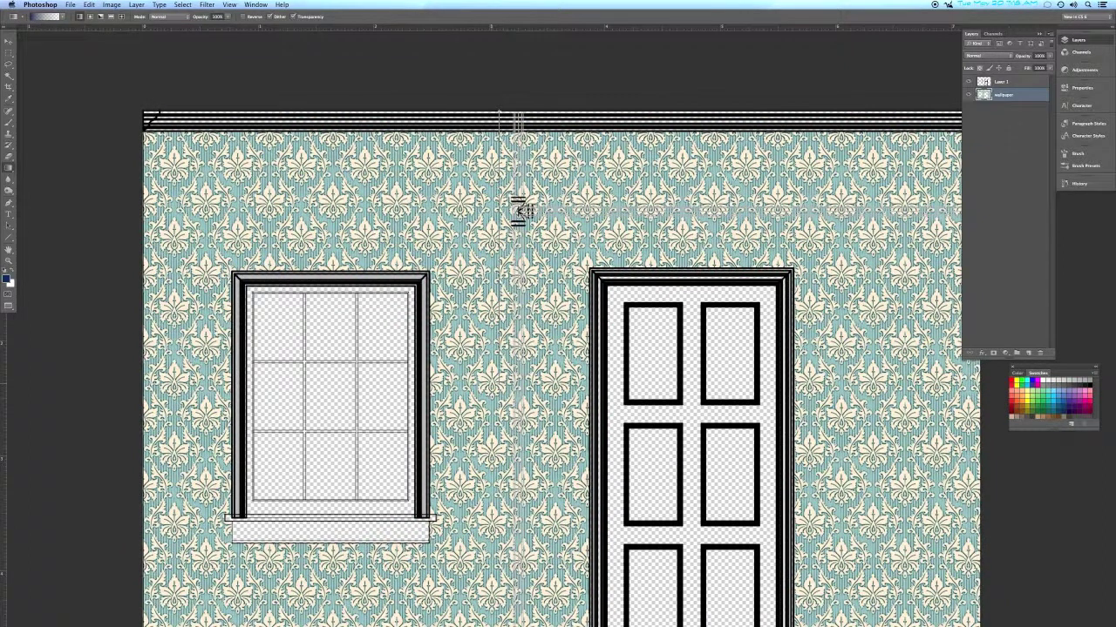
drag(501, 118, 533, 417)
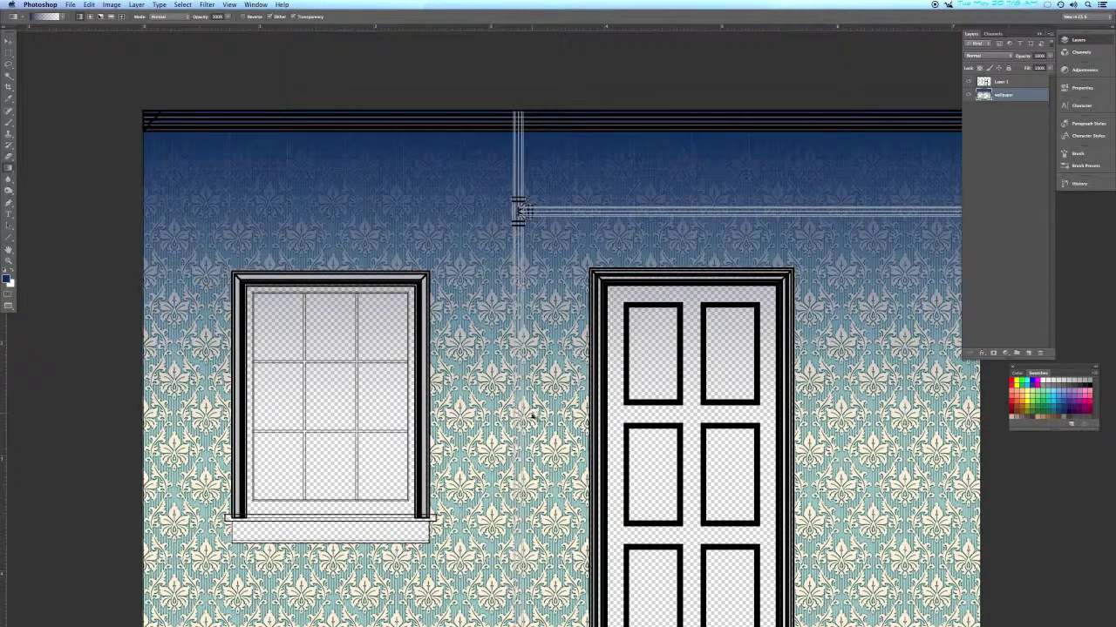
scroll(533, 416, down, 3)
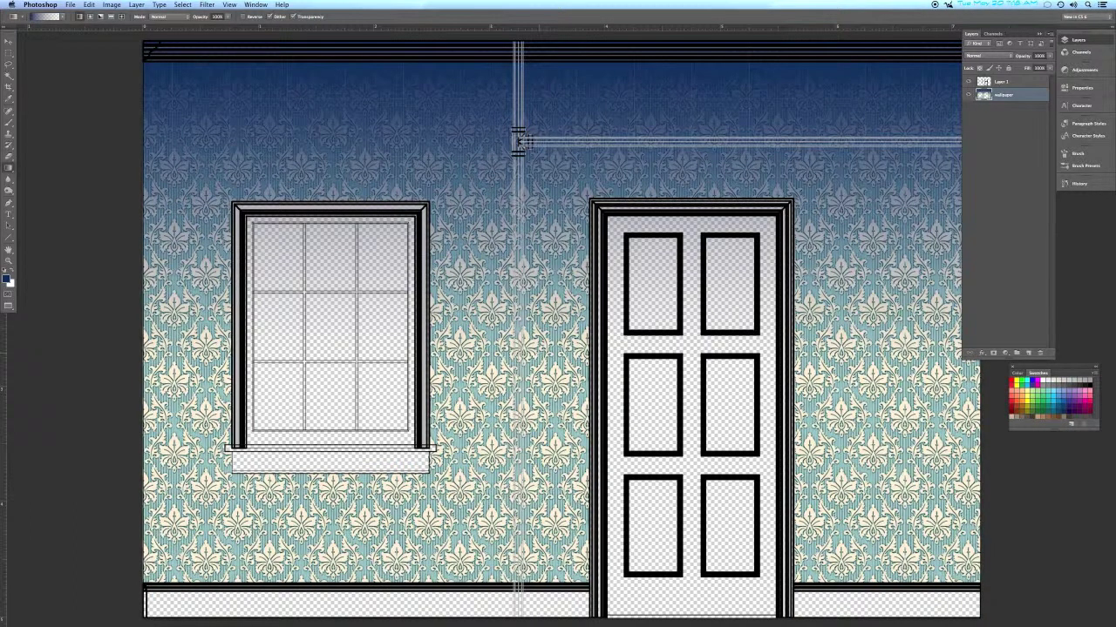
key(super+z)
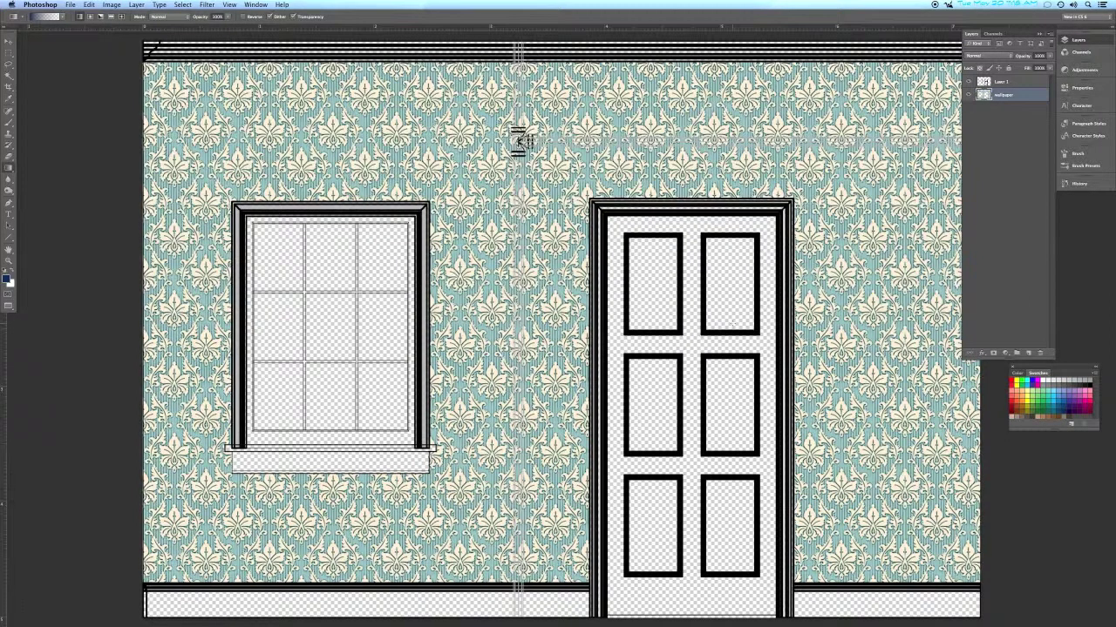
Add a new empty layer above the wallpaper and name it 'trim'
click(1027, 353)
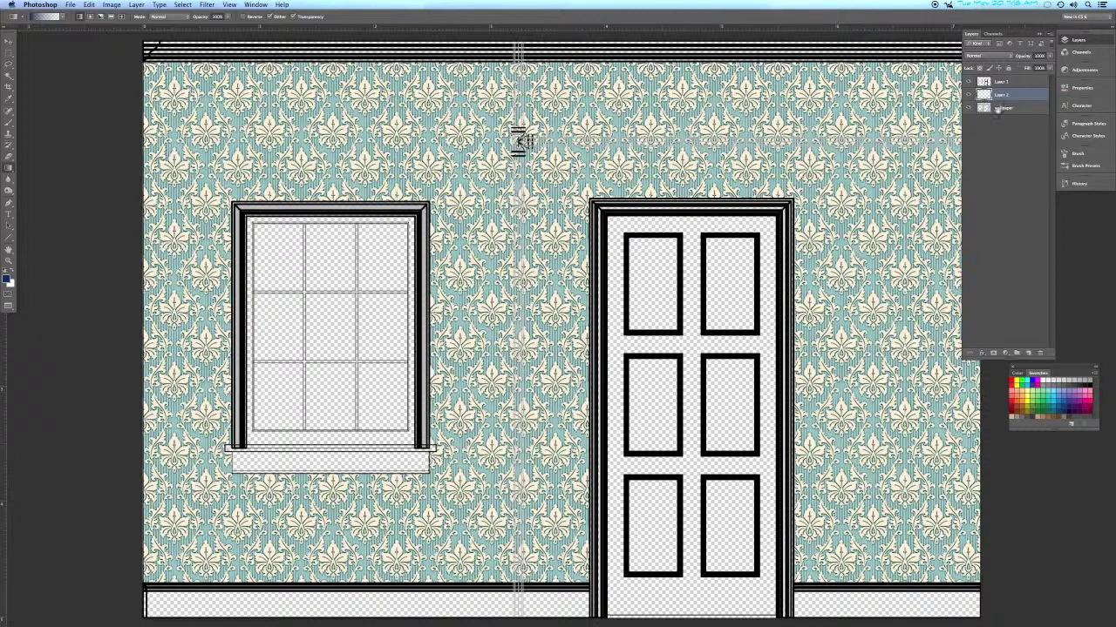
double_click(1000, 94)
text(trim)
key(Return)
Draw a dark blue gradient fading downward from the top edge of the wall
drag(520, 139, 521, 193)
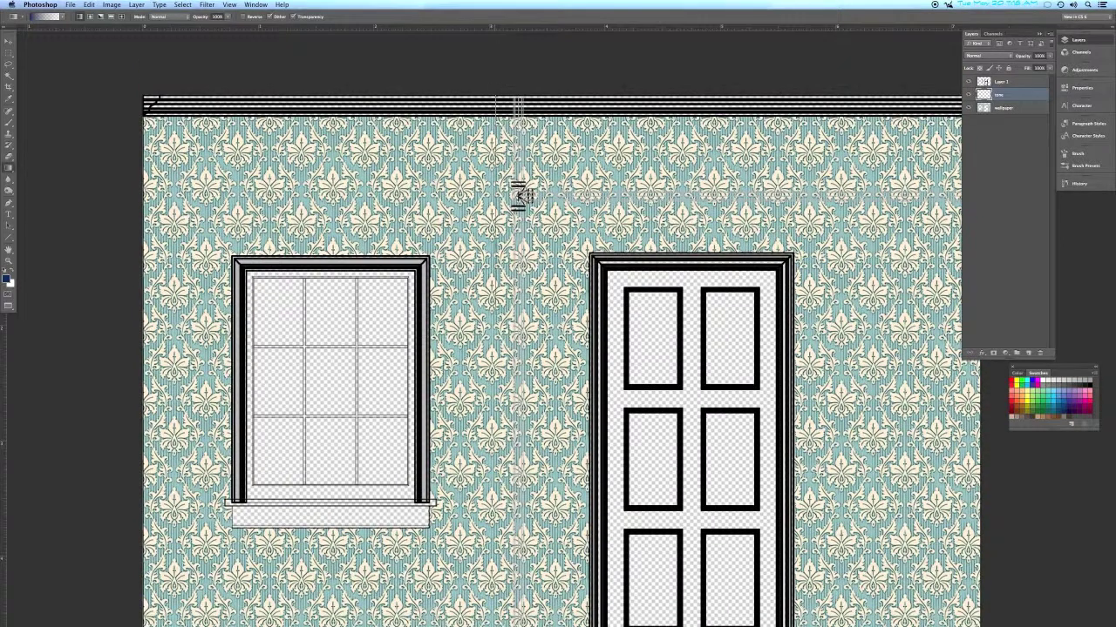
drag(520, 193, 502, 299)
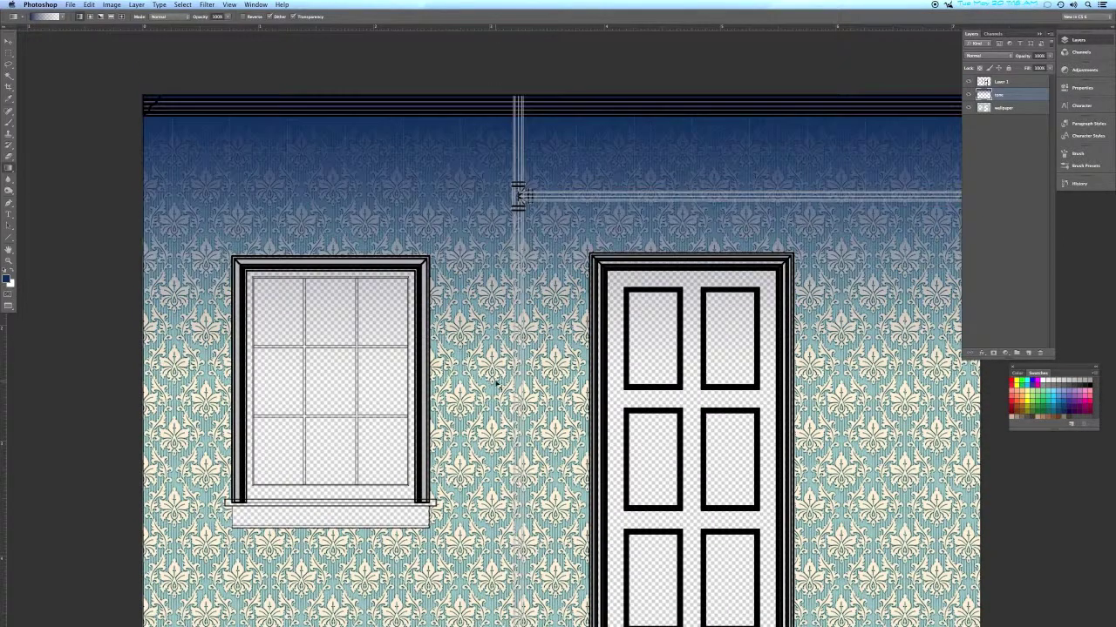
scroll(500, 385, down, 2)
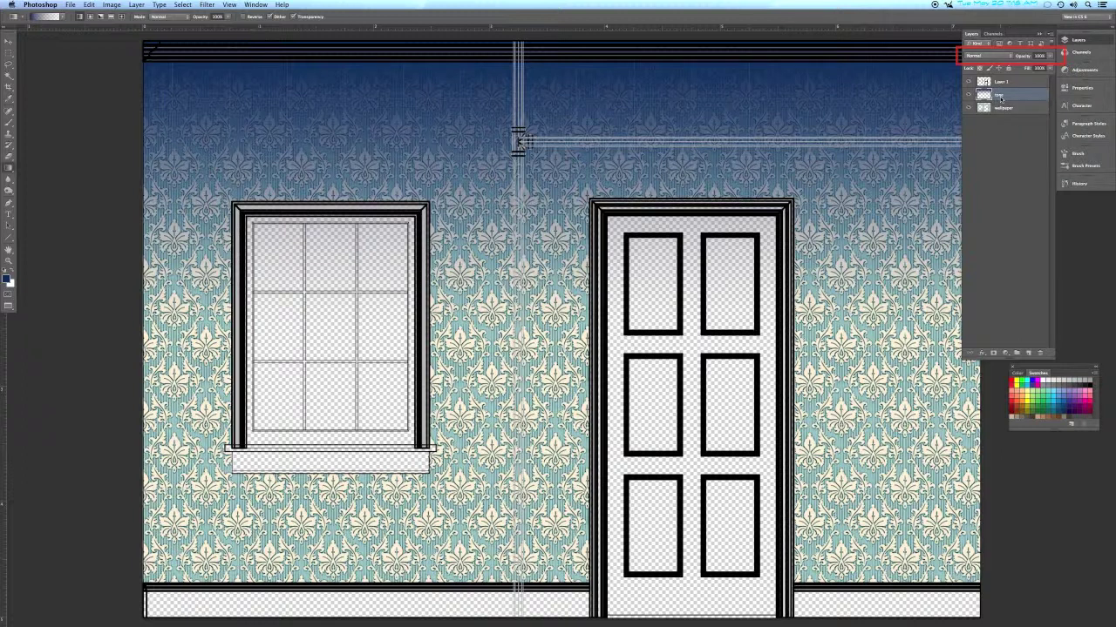
click(994, 57)
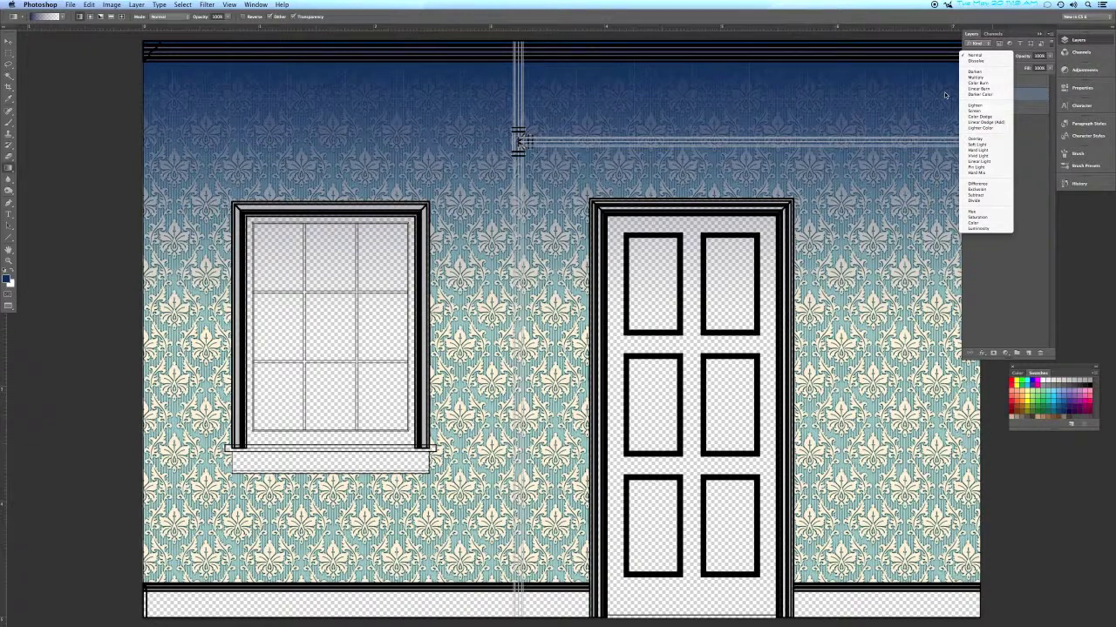
Set the navy gradient layer to Multiply blending, then select the wallpaper layer
click(975, 77)
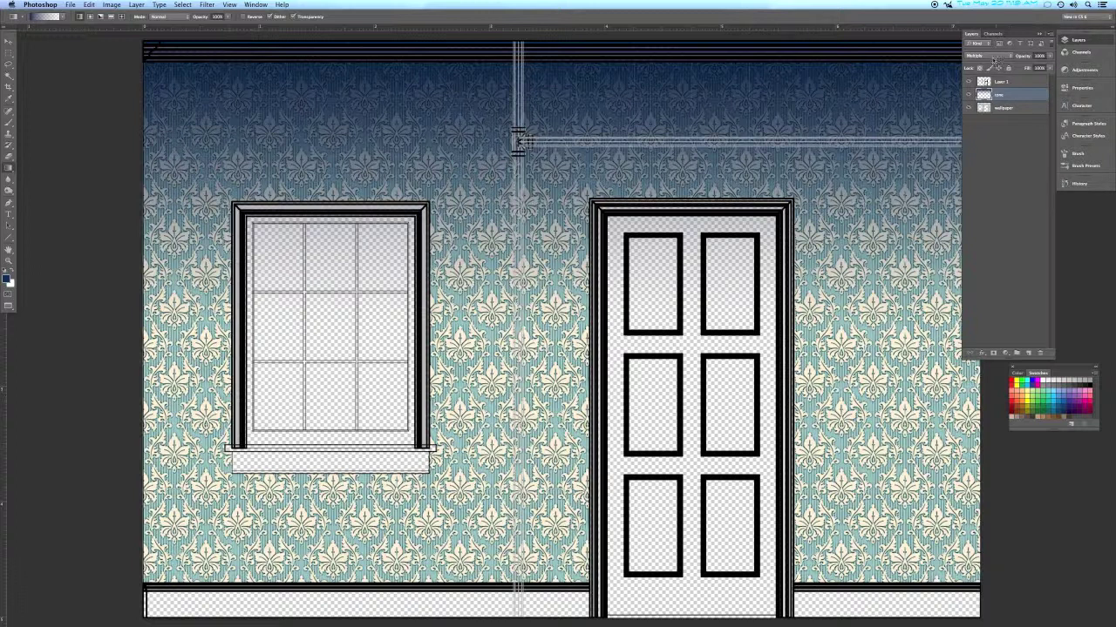
click(993, 56)
click(981, 31)
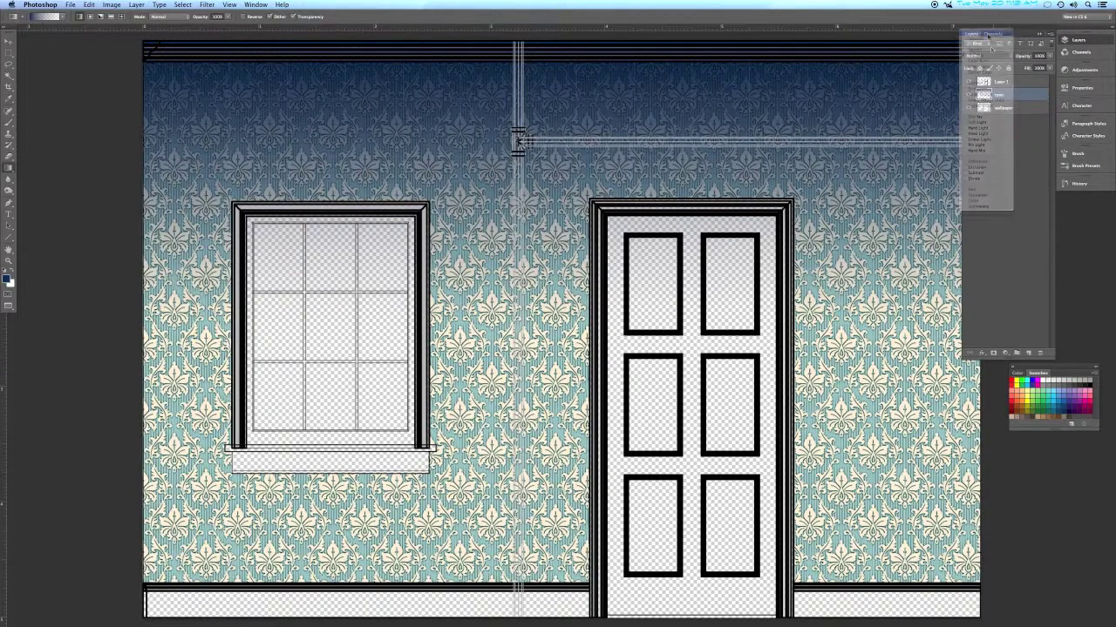
click(993, 57)
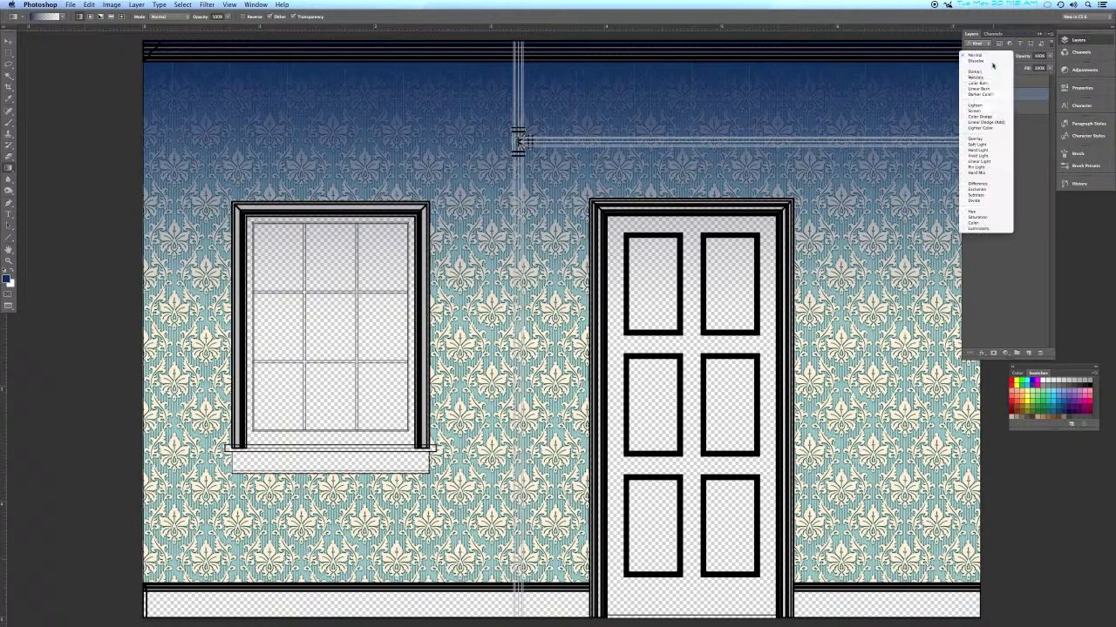
click(991, 79)
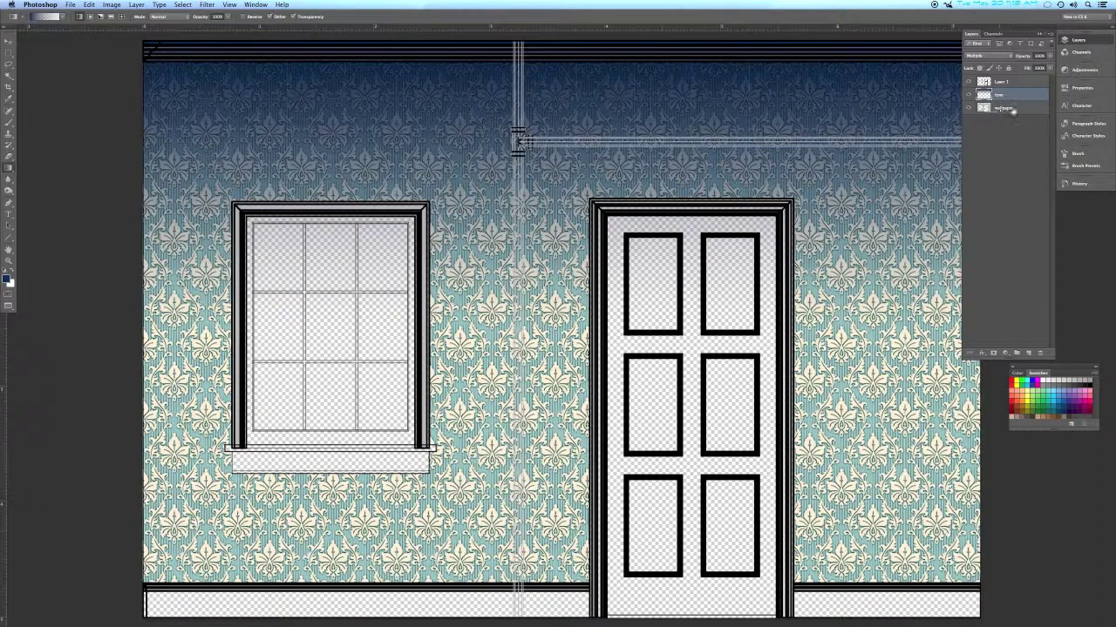
click(1005, 109)
double_click(1005, 108)
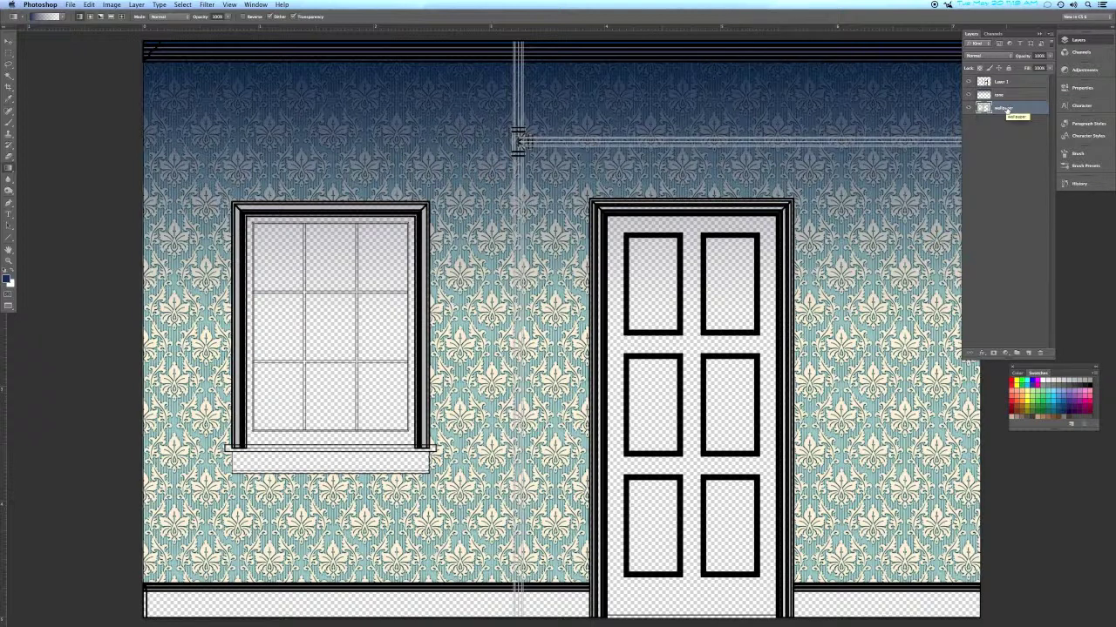
Duplicate the wallpaper layer as 'wallpaper copy'
right_click(1007, 108)
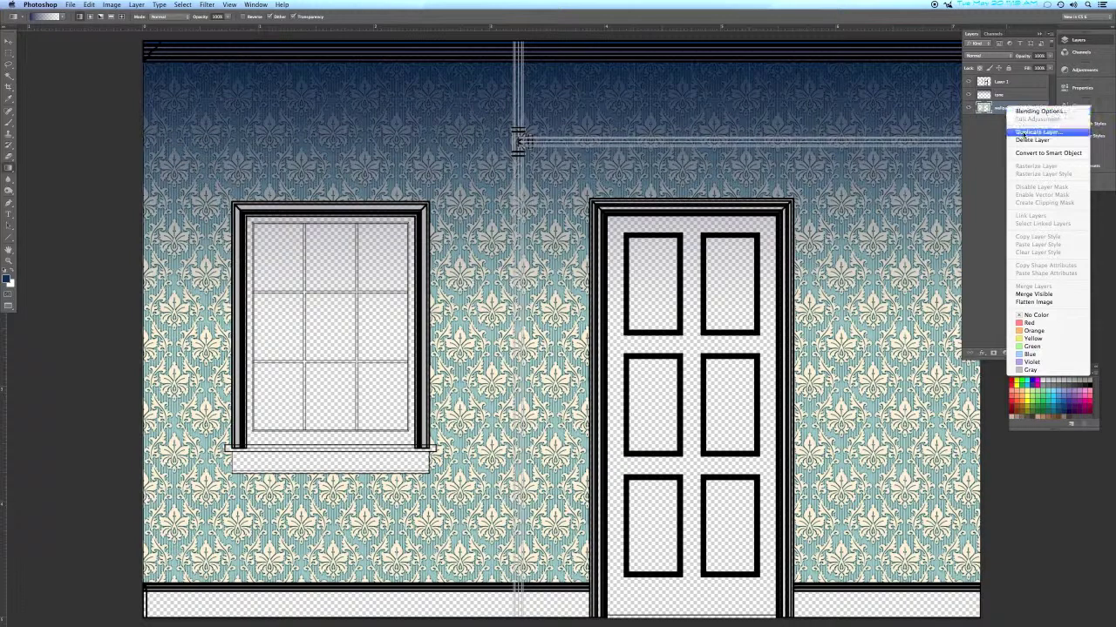
click(1020, 133)
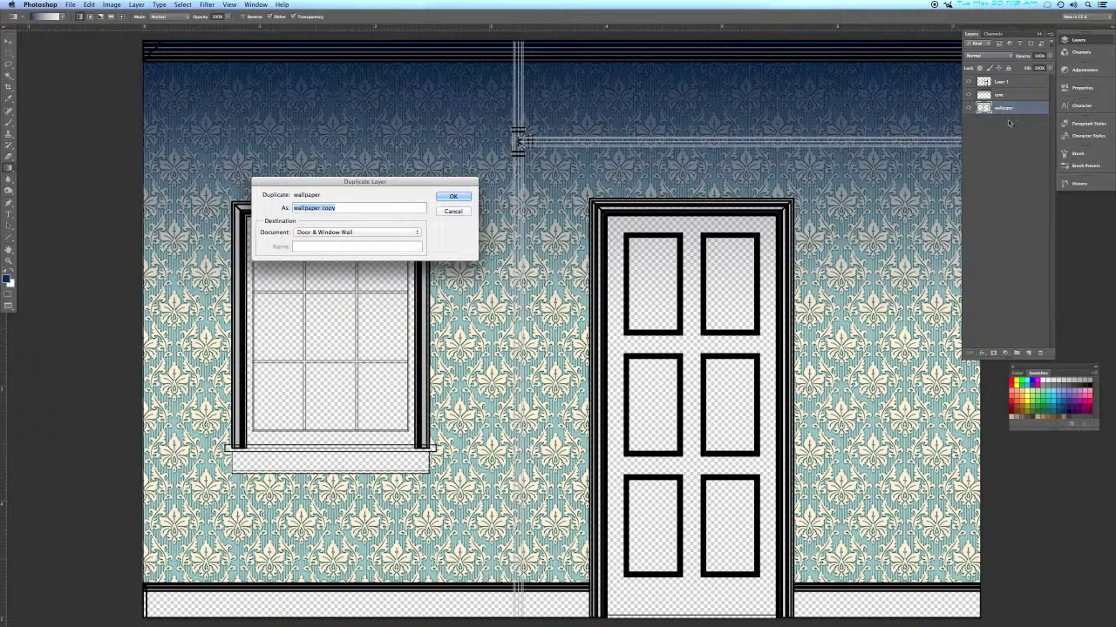
key(Return)
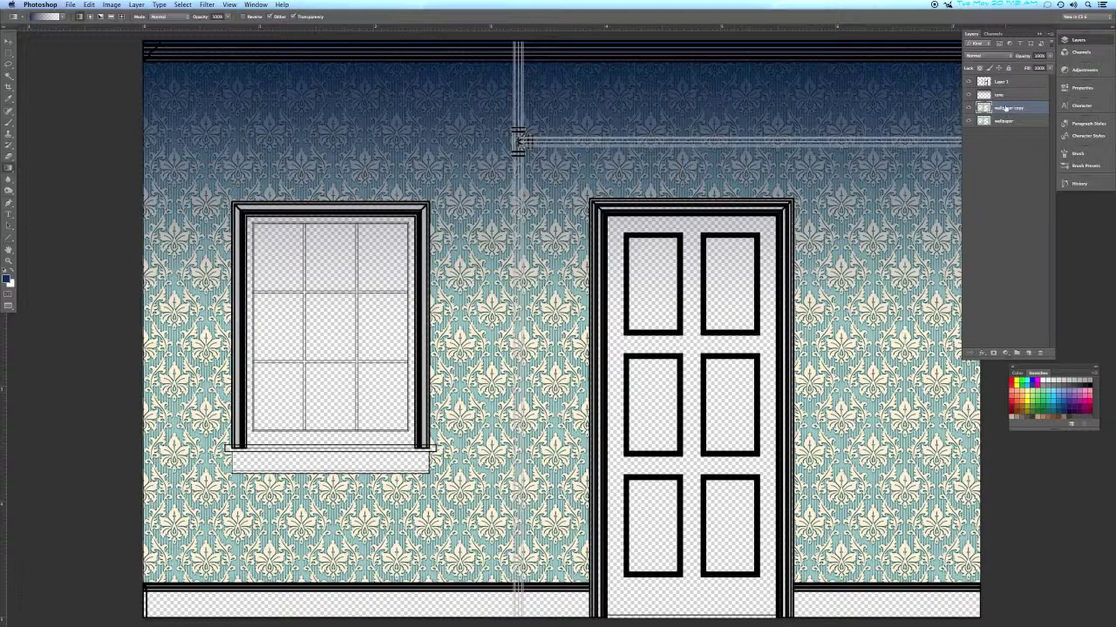
Try Overlay, Hard Light and Color Burn on the copy, settling on Linear Burn
click(1002, 57)
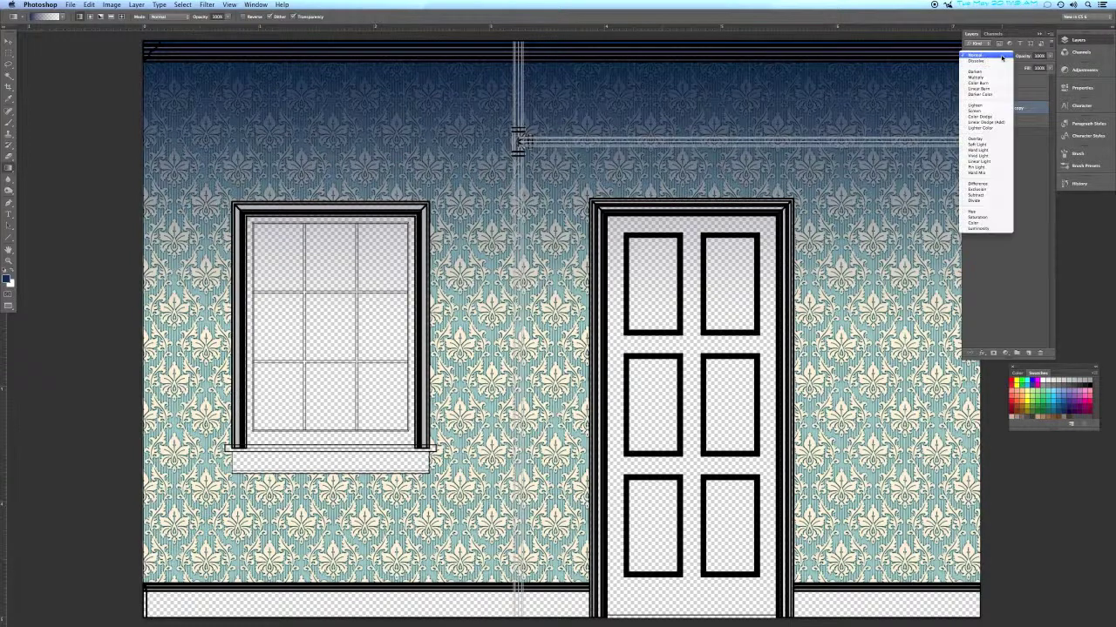
click(992, 139)
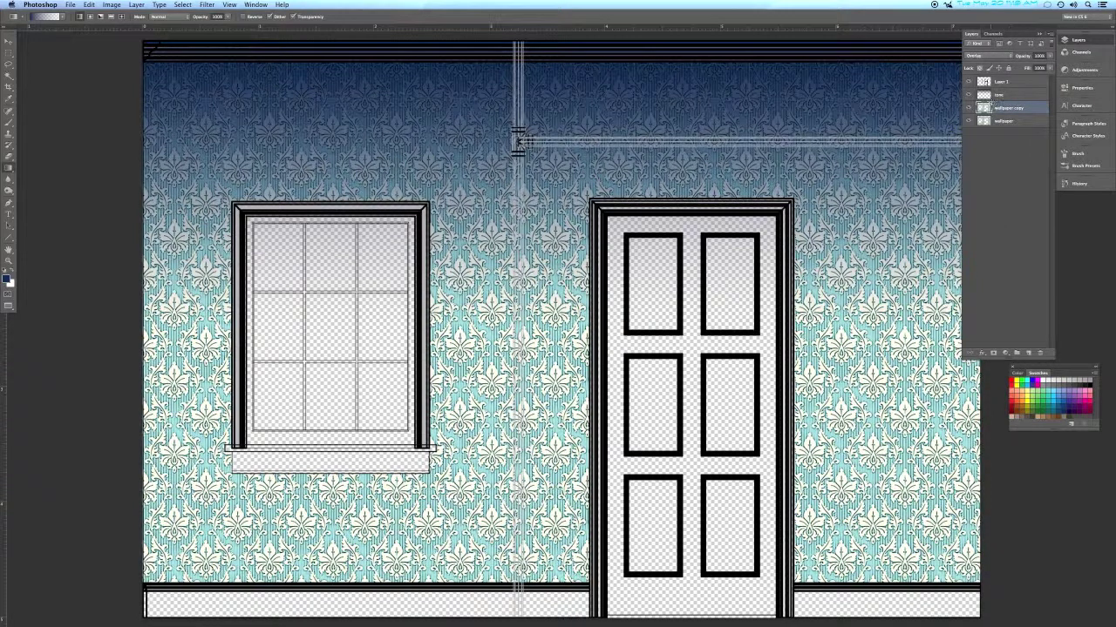
click(997, 56)
click(997, 68)
click(993, 57)
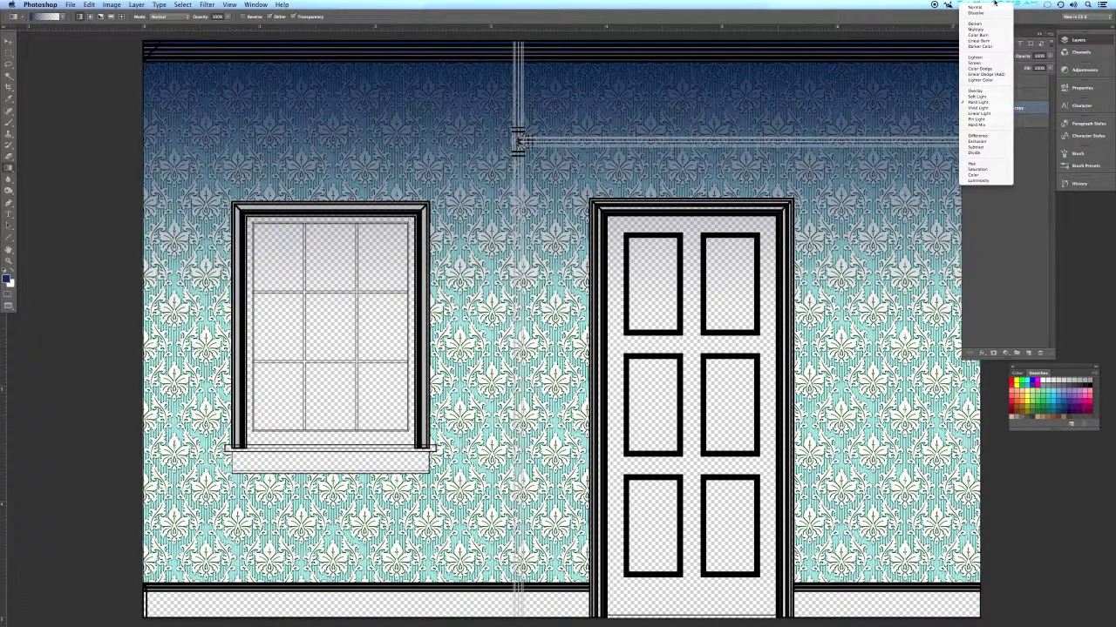
click(992, 36)
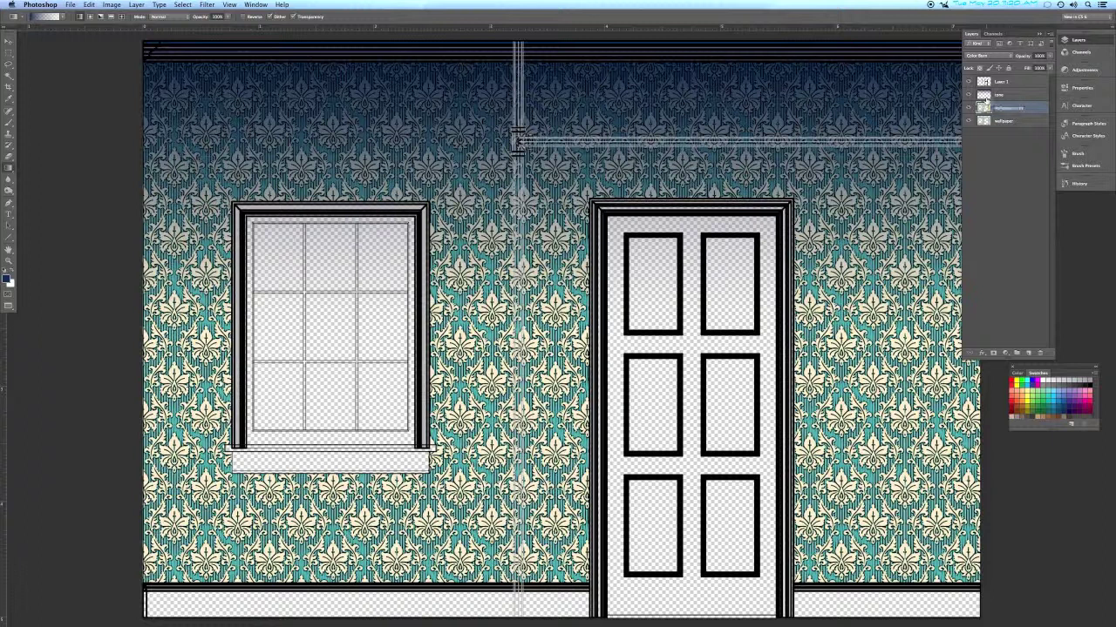
click(987, 56)
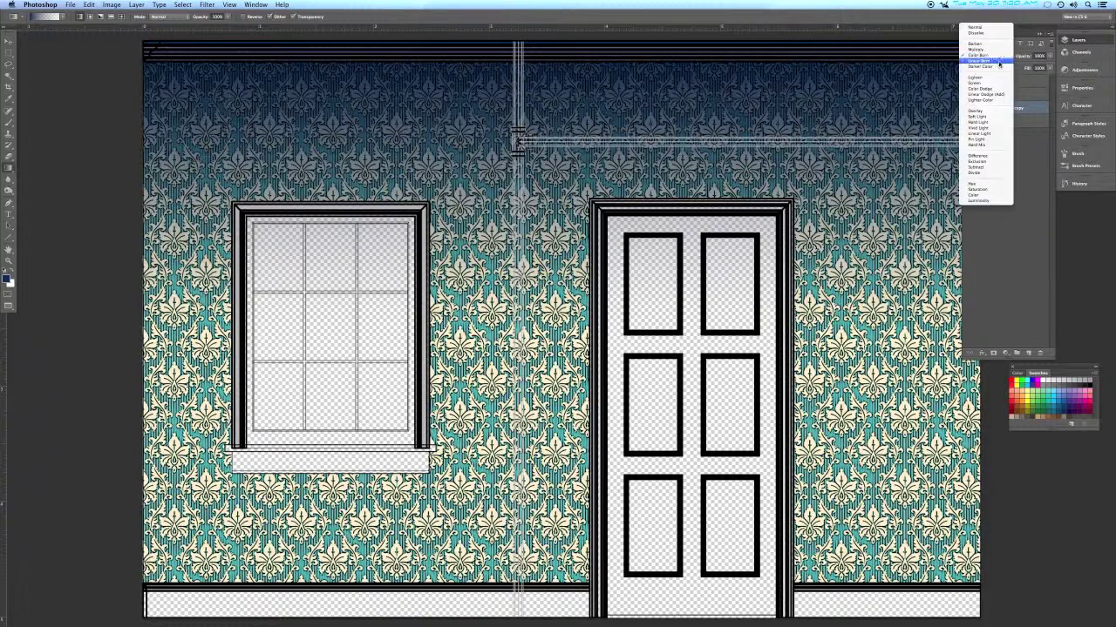
click(999, 64)
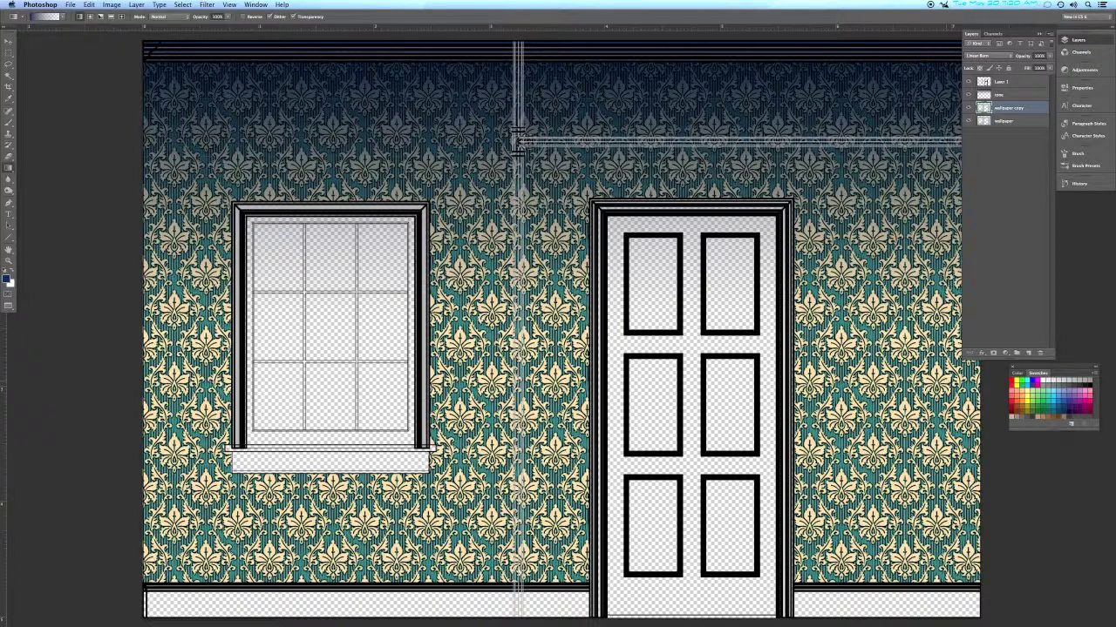
Hide the Layers panel and switch to the Eraser with a soft 300 px brush tip
click(1039, 35)
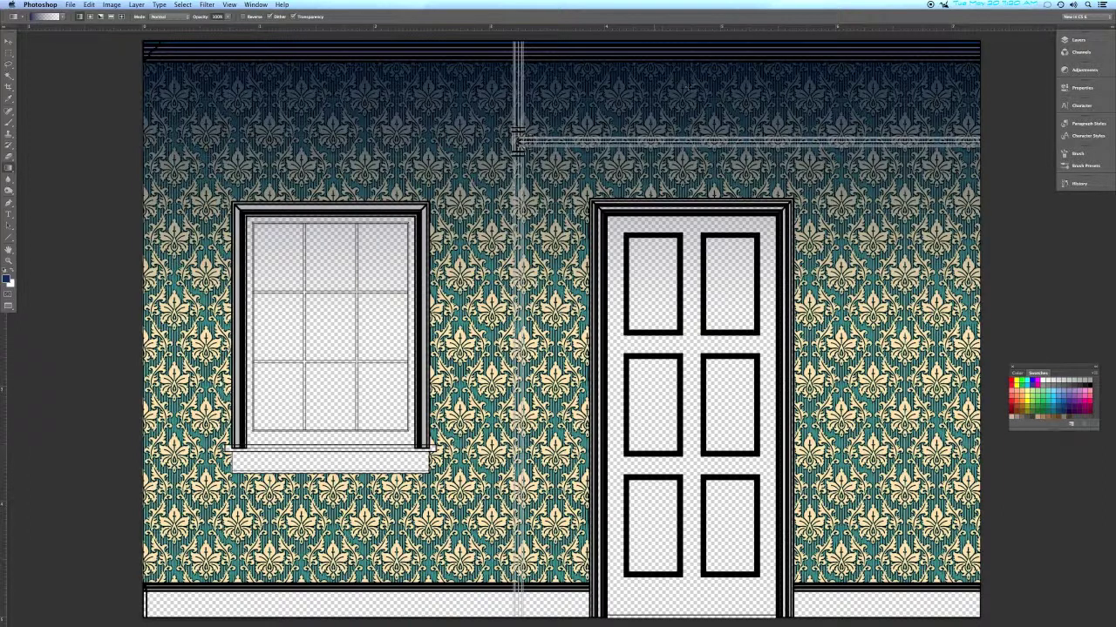
click(10, 157)
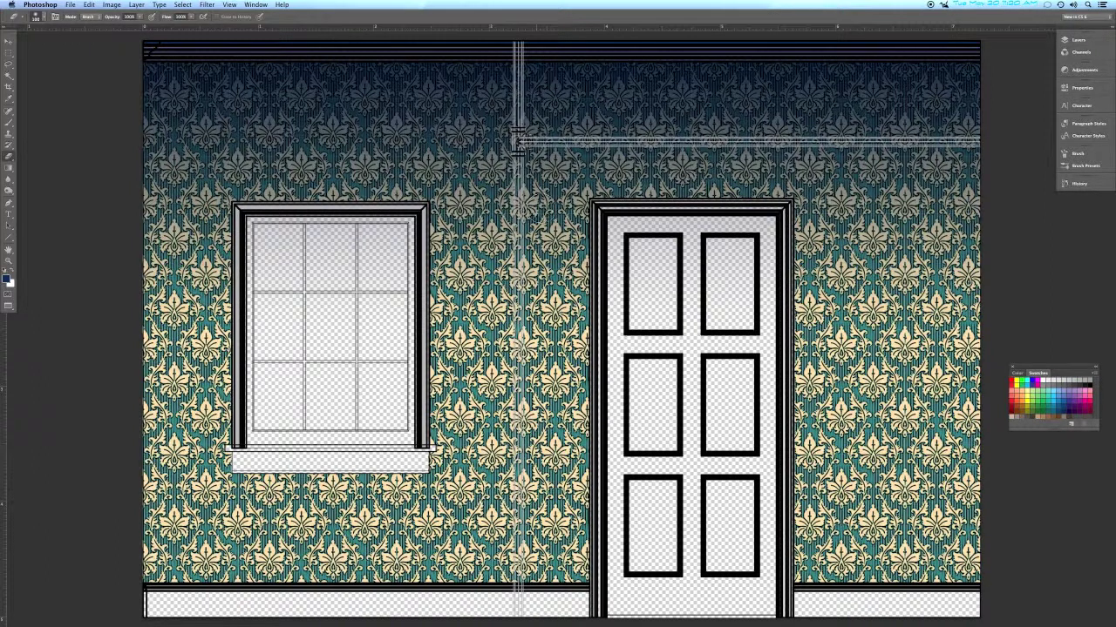
right_click(557, 254)
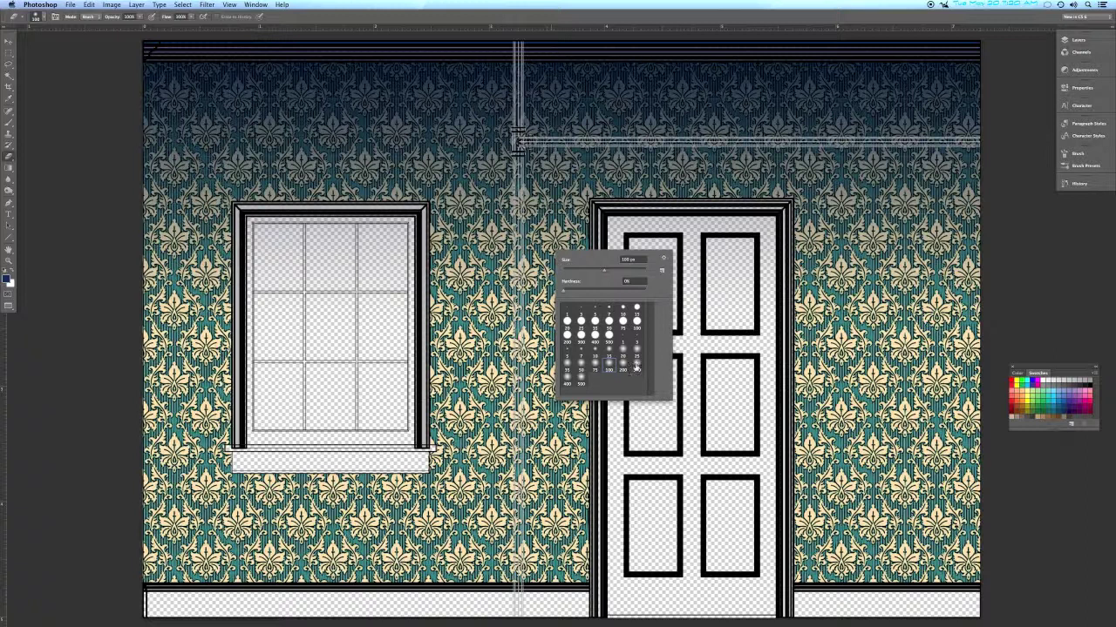
click(580, 381)
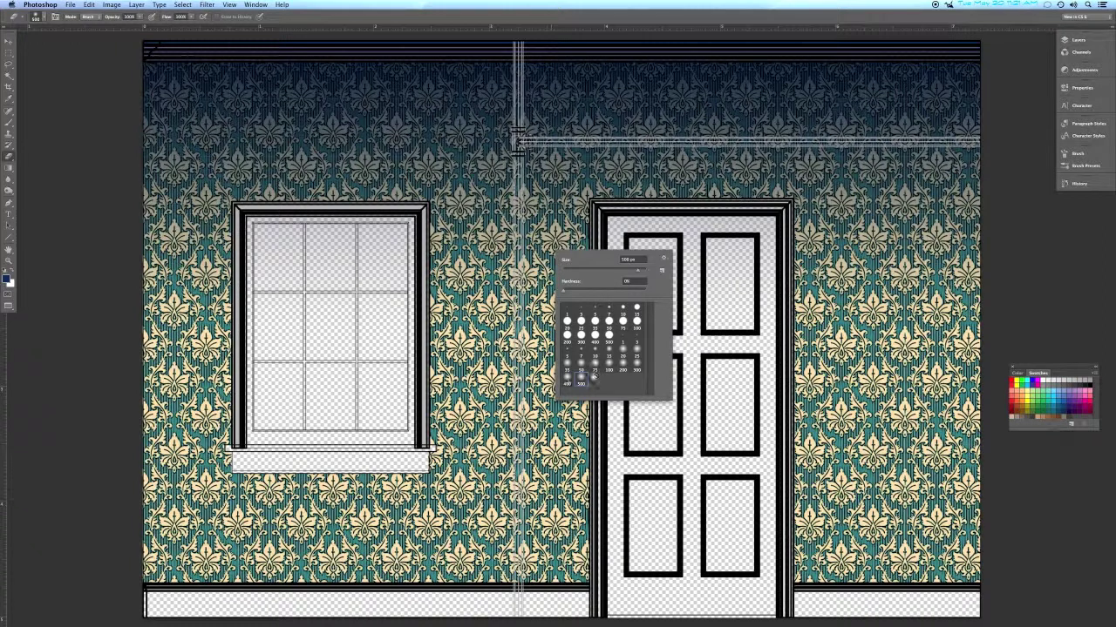
click(566, 381)
click(637, 365)
click(1022, 268)
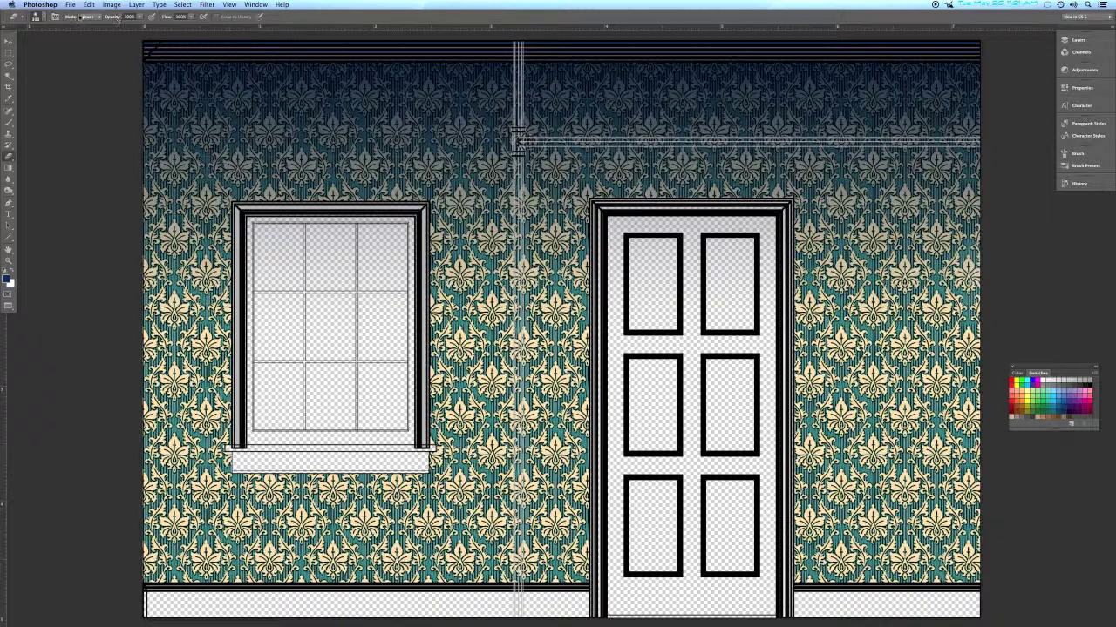
At 41% eraser opacity, lighten the wallpaper right of the door, above it and below the sill
click(114, 19)
key(Return)
mouse_move(976, 353)
mouse_down()
mouse_move(876, 349)
mouse_move(845, 366)
mouse_move(968, 420)
mouse_move(945, 440)
mouse_move(958, 277)
mouse_move(863, 244)
mouse_move(872, 196)
mouse_move(841, 157)
mouse_move(959, 200)
mouse_up()
mouse_move(888, 180)
mouse_down()
mouse_move(788, 153)
mouse_move(586, 154)
mouse_move(540, 185)
mouse_move(523, 240)
mouse_move(523, 475)
mouse_move(462, 413)
mouse_move(458, 217)
mouse_up()
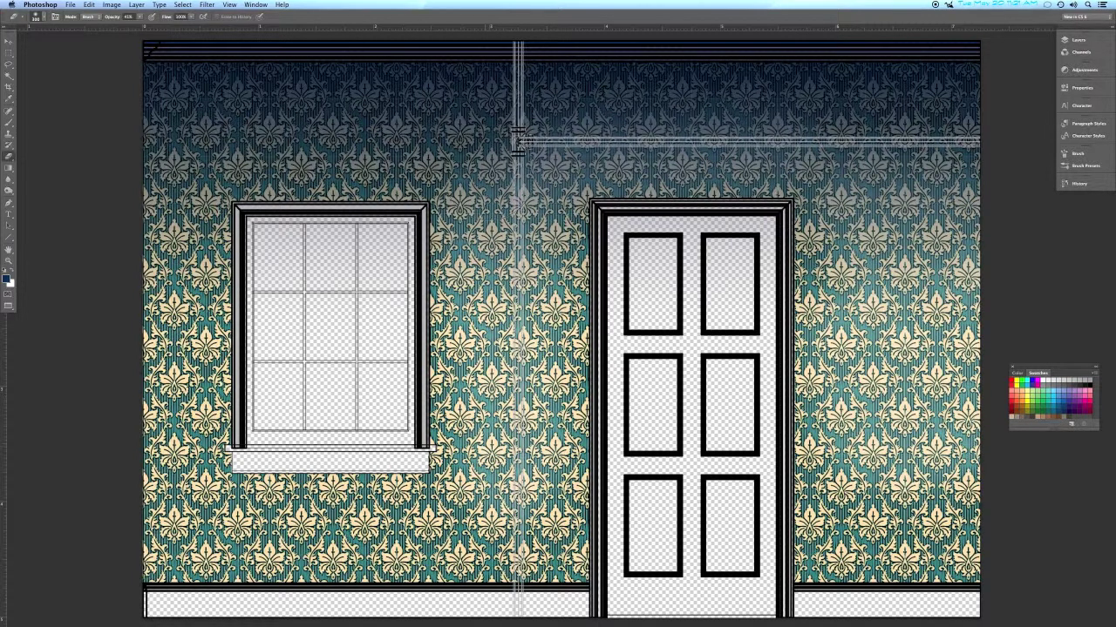
mouse_move(470, 488)
mouse_down()
mouse_move(418, 523)
mouse_move(209, 527)
mouse_move(165, 514)
mouse_move(178, 175)
mouse_move(239, 148)
mouse_move(484, 148)
mouse_move(510, 183)
mouse_move(513, 436)
mouse_up()
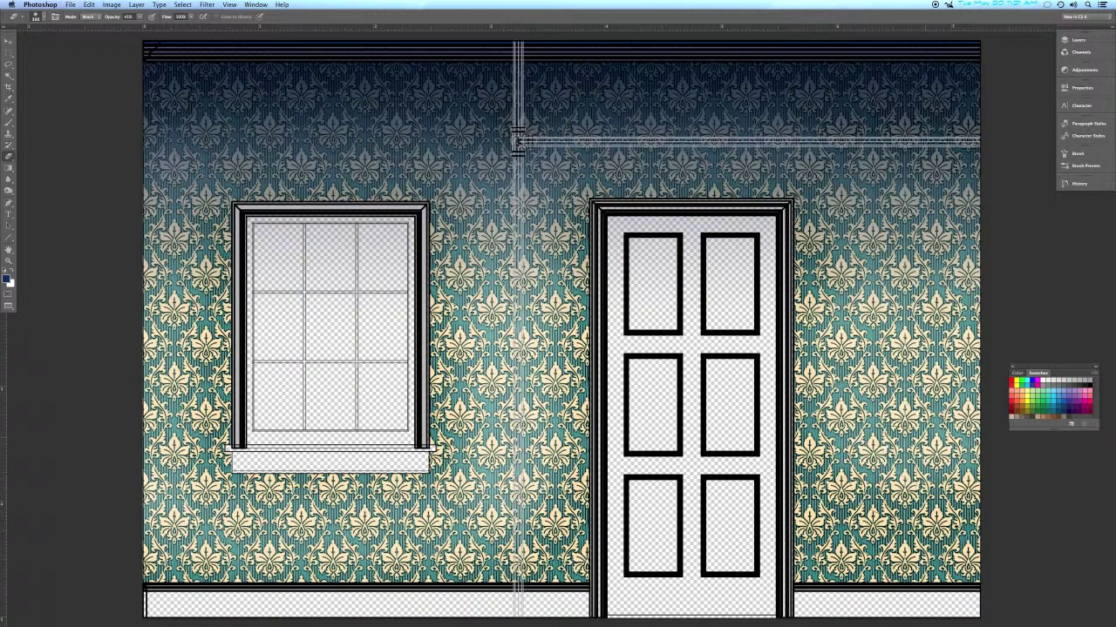
Lighten the lower right, the area near the guide, the left edge and the dark top band
drag(863, 493, 959, 505)
mouse_move(950, 436)
mouse_down()
mouse_move(928, 374)
mouse_move(937, 288)
mouse_move(889, 248)
mouse_move(850, 331)
mouse_move(924, 261)
mouse_move(937, 200)
mouse_move(898, 166)
mouse_move(809, 154)
mouse_up()
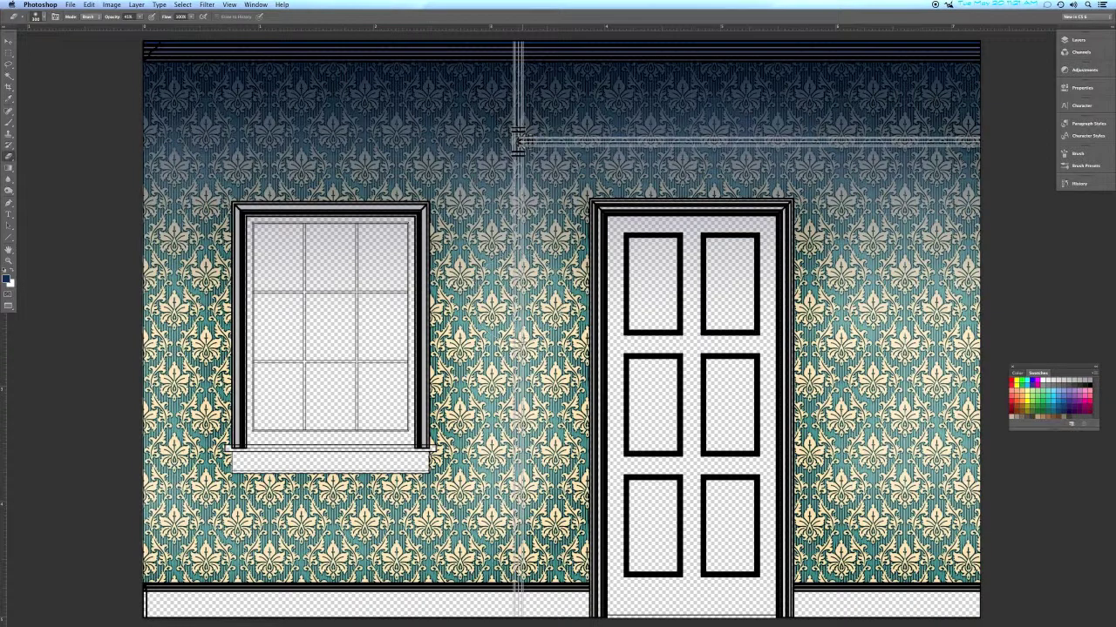
mouse_move(488, 475)
mouse_down()
mouse_move(462, 523)
mouse_move(287, 505)
mouse_move(165, 519)
mouse_up()
drag(171, 458, 155, 216)
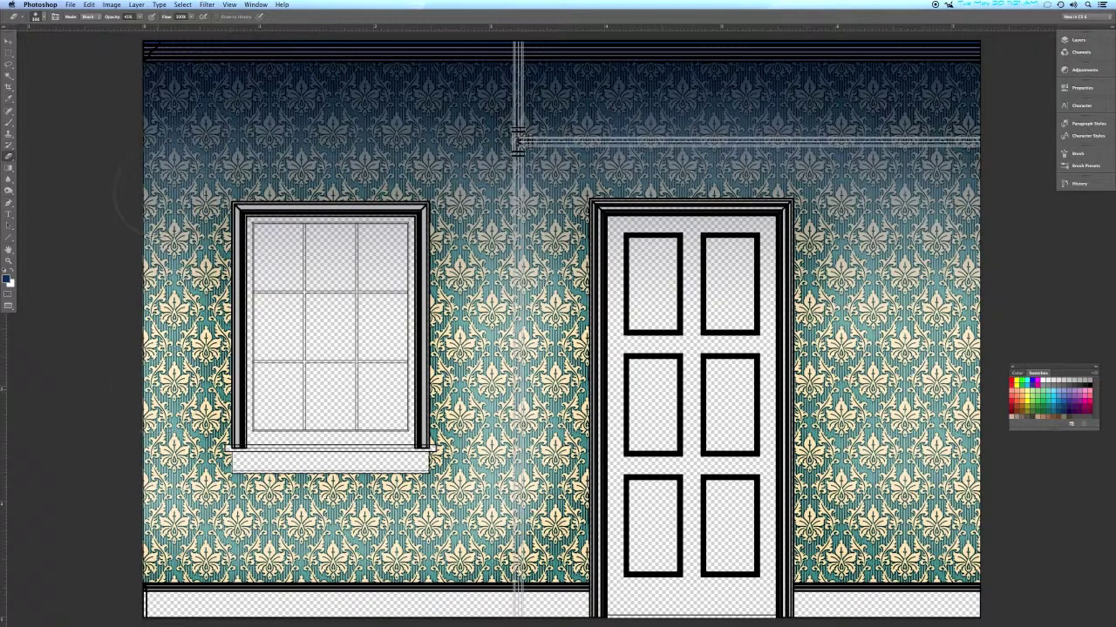
drag(165, 144, 480, 135)
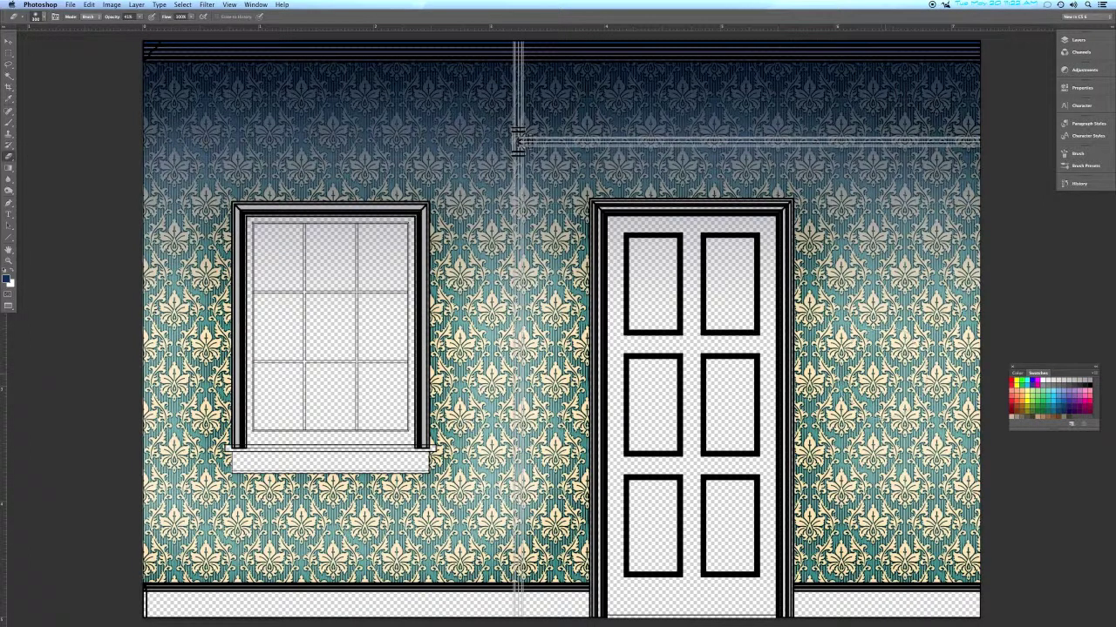
Open Weathering.psd, fit it to the window, copy the texture and close the file
key(super+s)
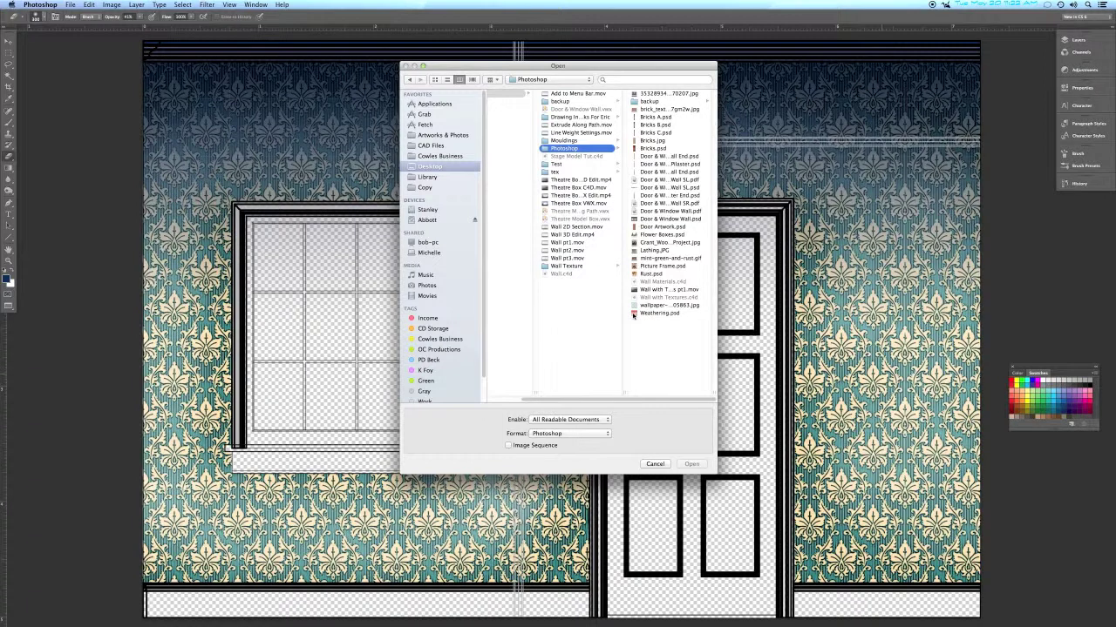
double_click(649, 312)
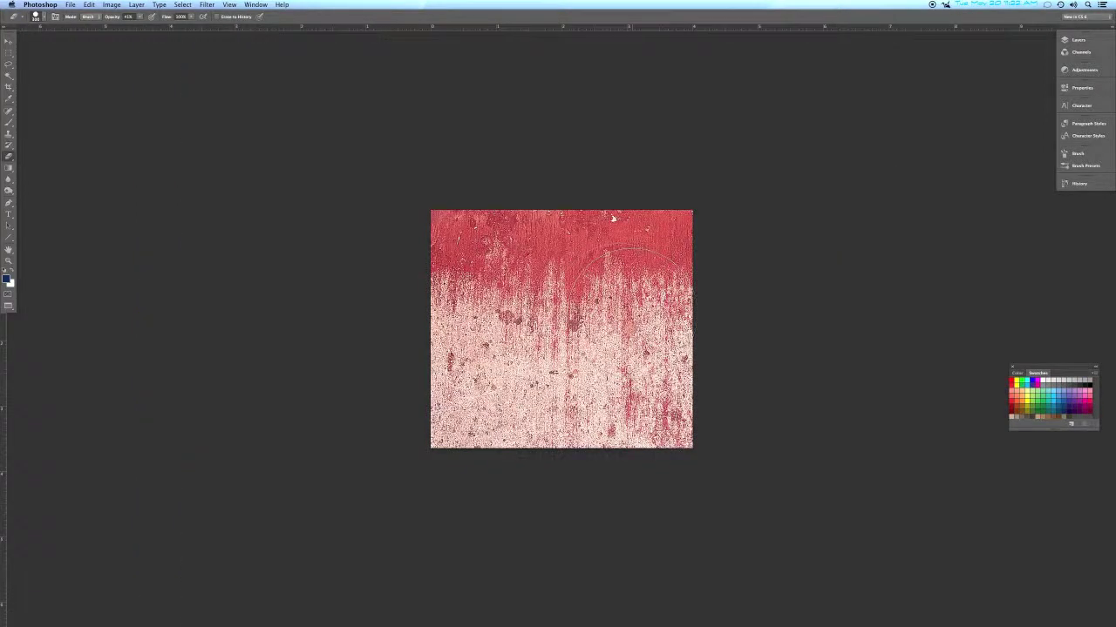
key(super+0)
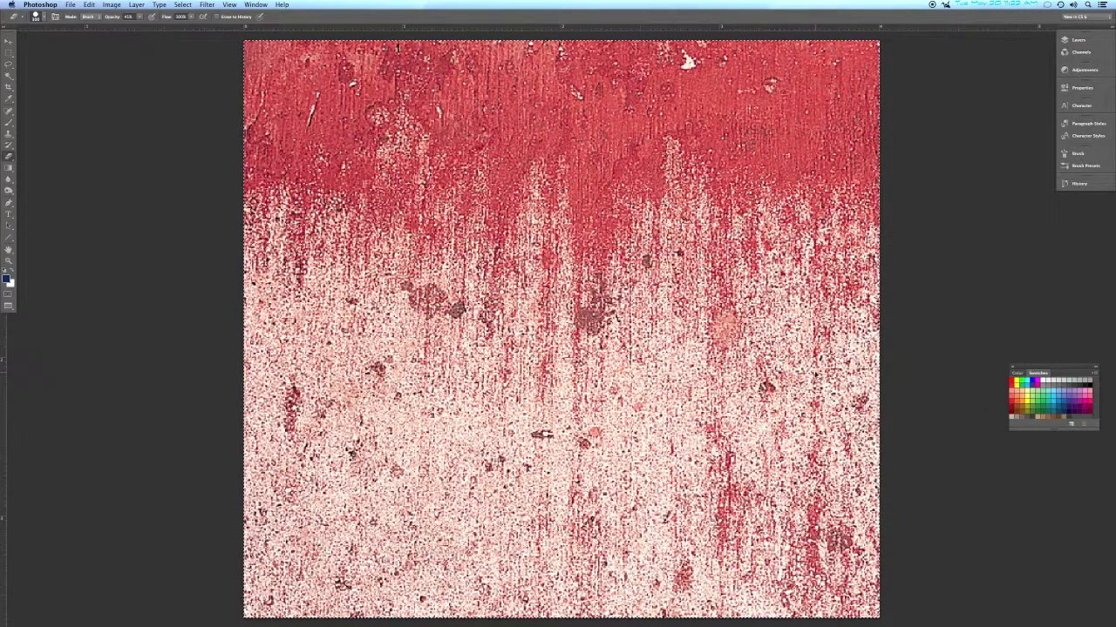
key(super+w)
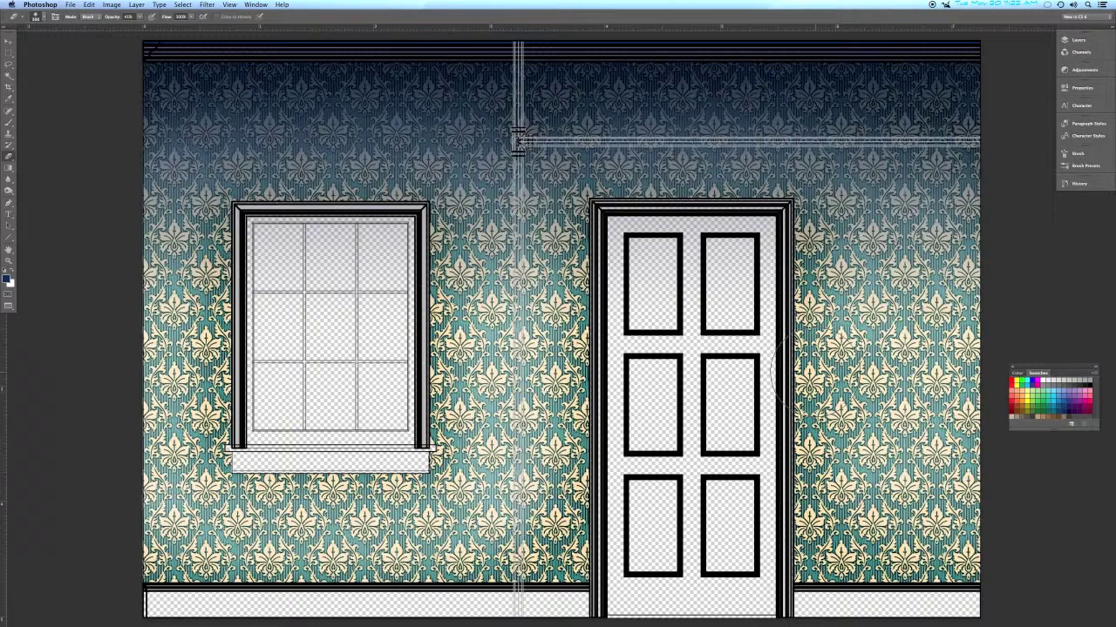
Paste the red texture into the wall document, move its layer above tone and rename it
key(super+v)
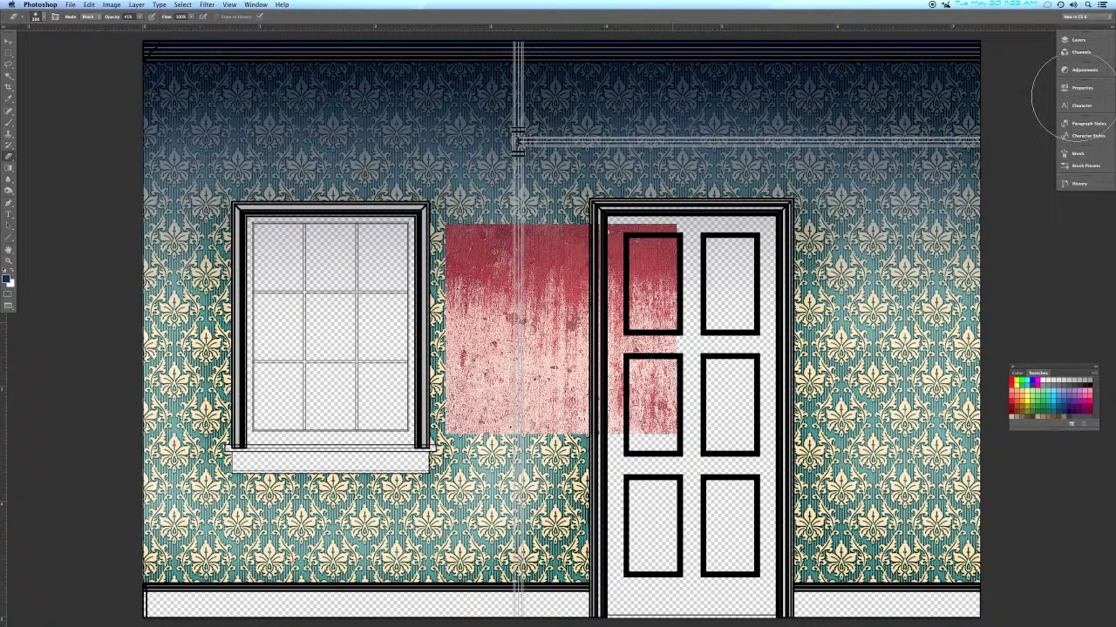
click(1079, 40)
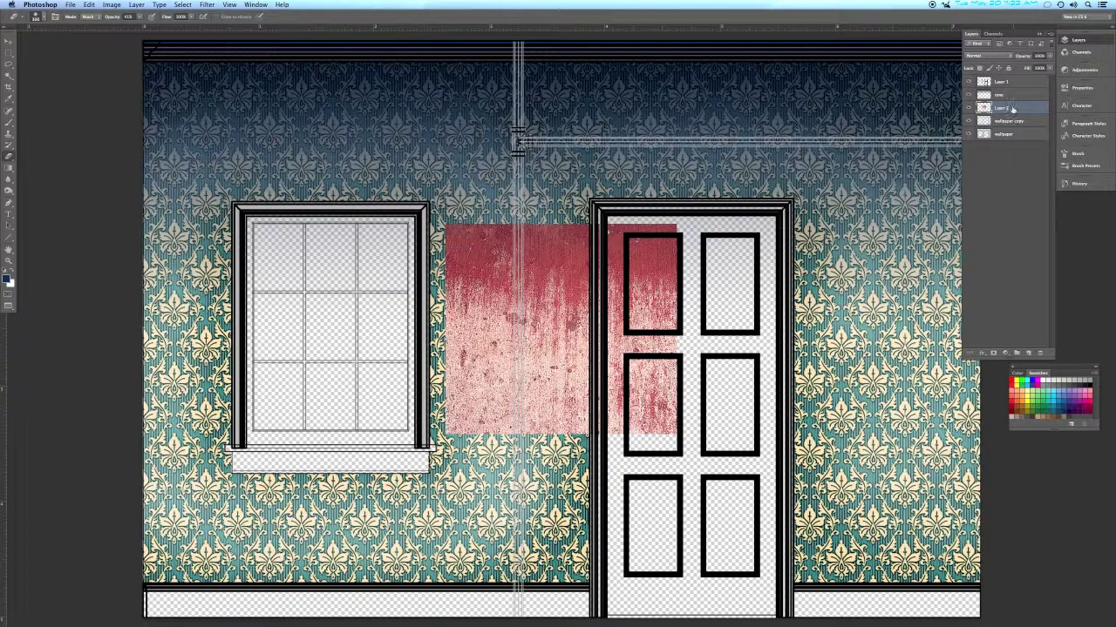
drag(1011, 108, 1008, 97)
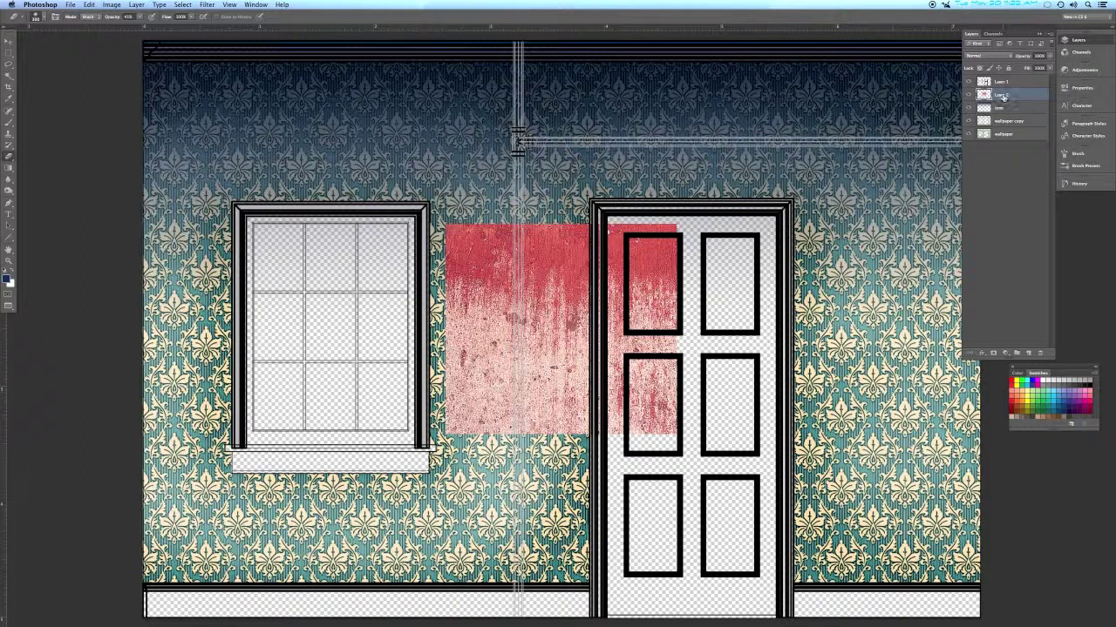
double_click(1003, 95)
text(w)
key(Return)
Rename the top Layer 1 to 'drafting'
click(1002, 81)
double_click(1001, 82)
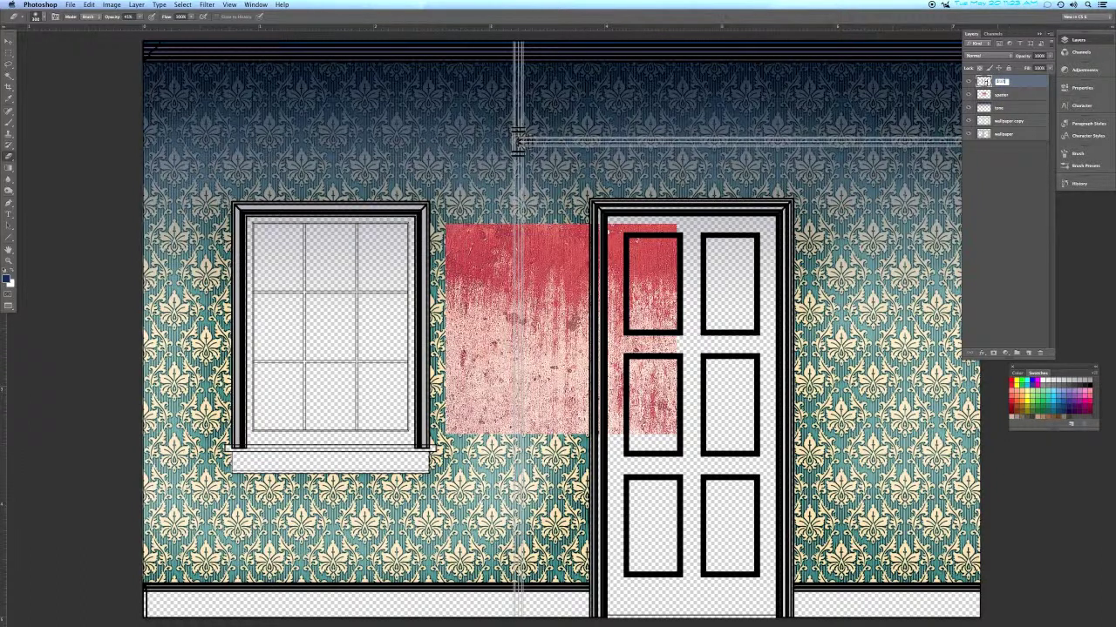
text(drafting)
click(1003, 95)
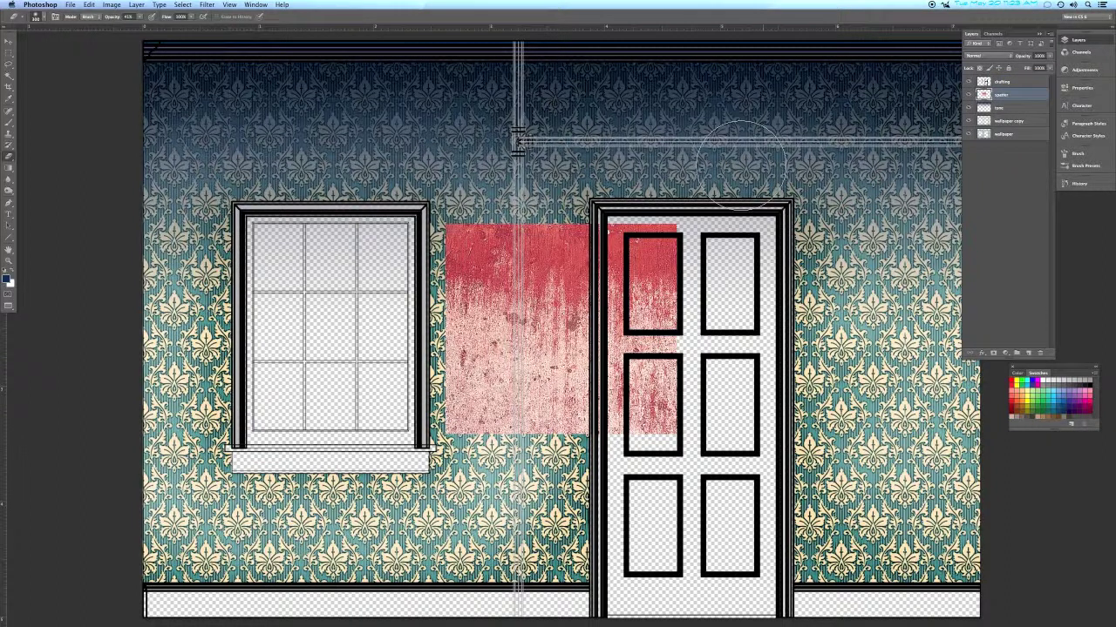
Free-transform the red texture out to the wall edges so it covers the window and door
key(super+t)
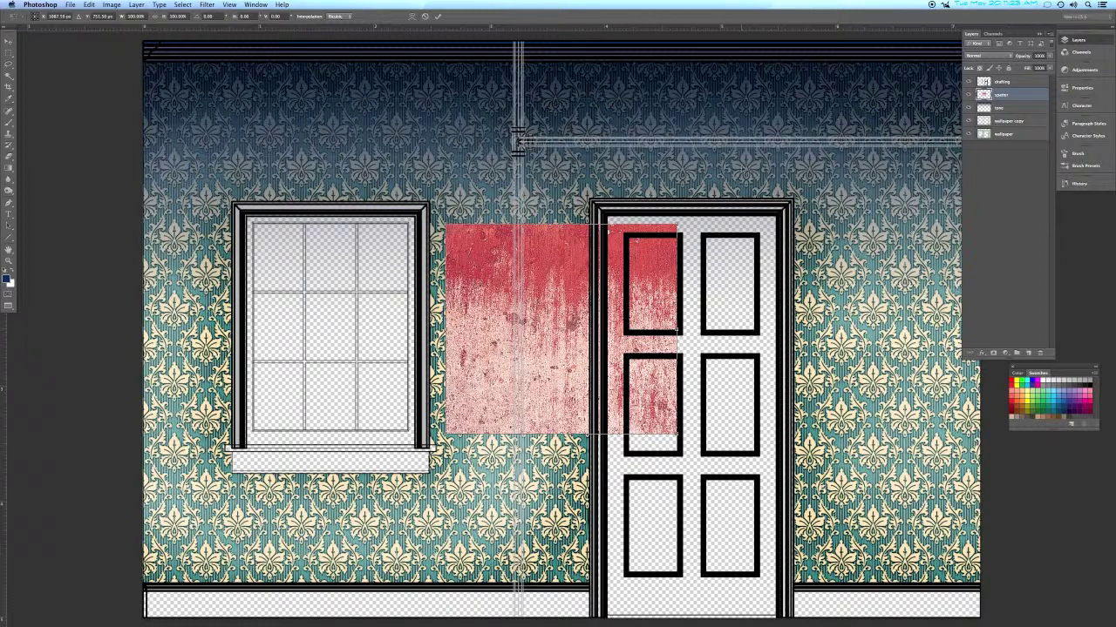
drag(678, 224, 861, 123)
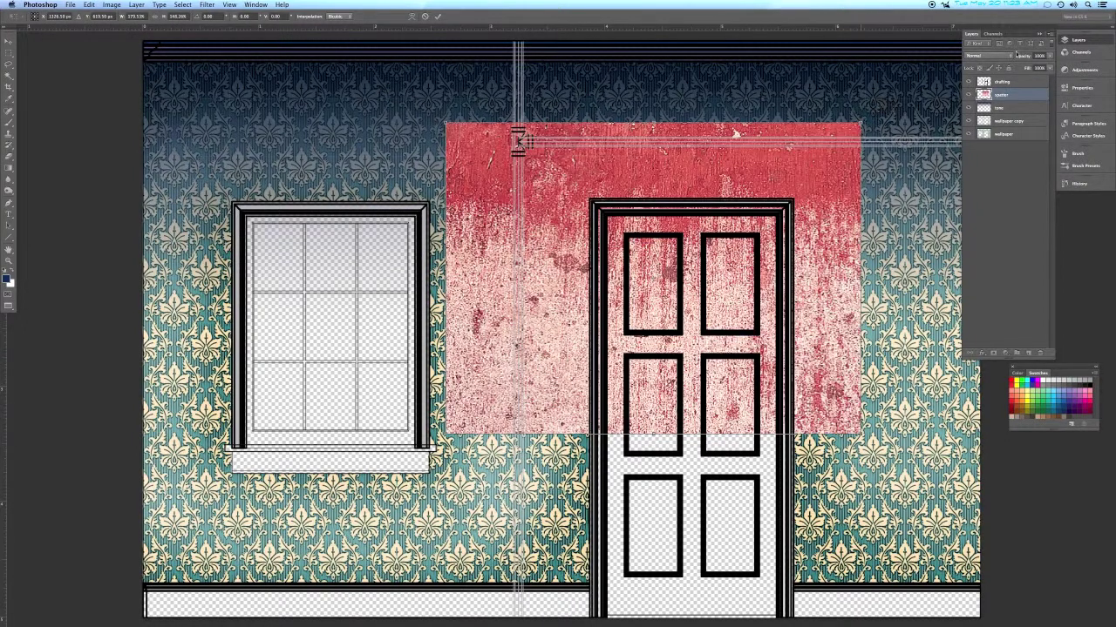
click(1039, 33)
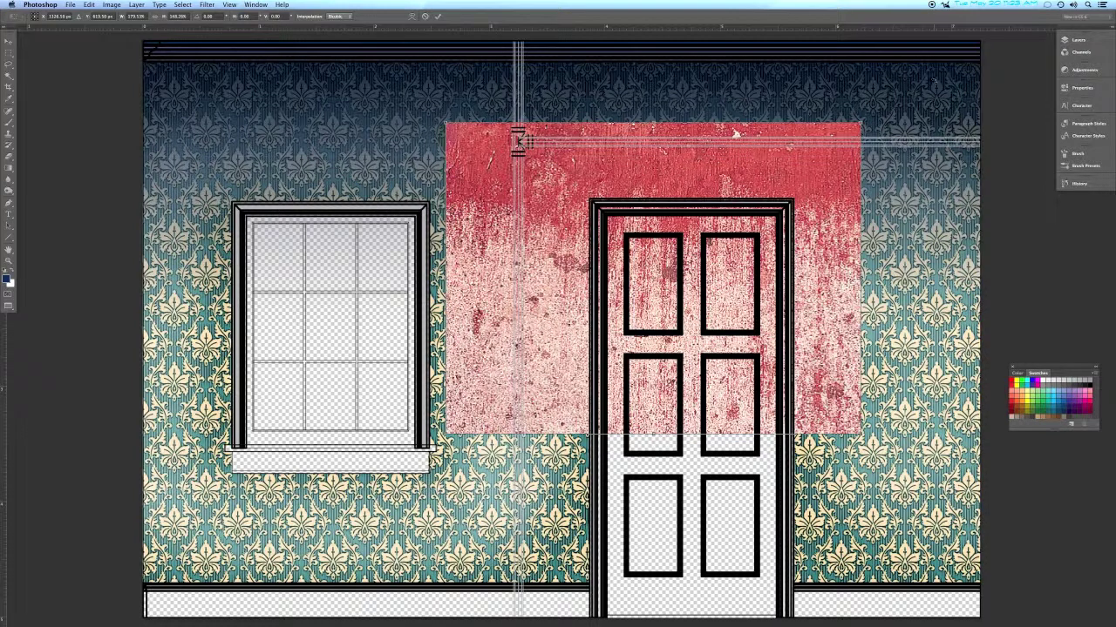
drag(861, 122, 980, 48)
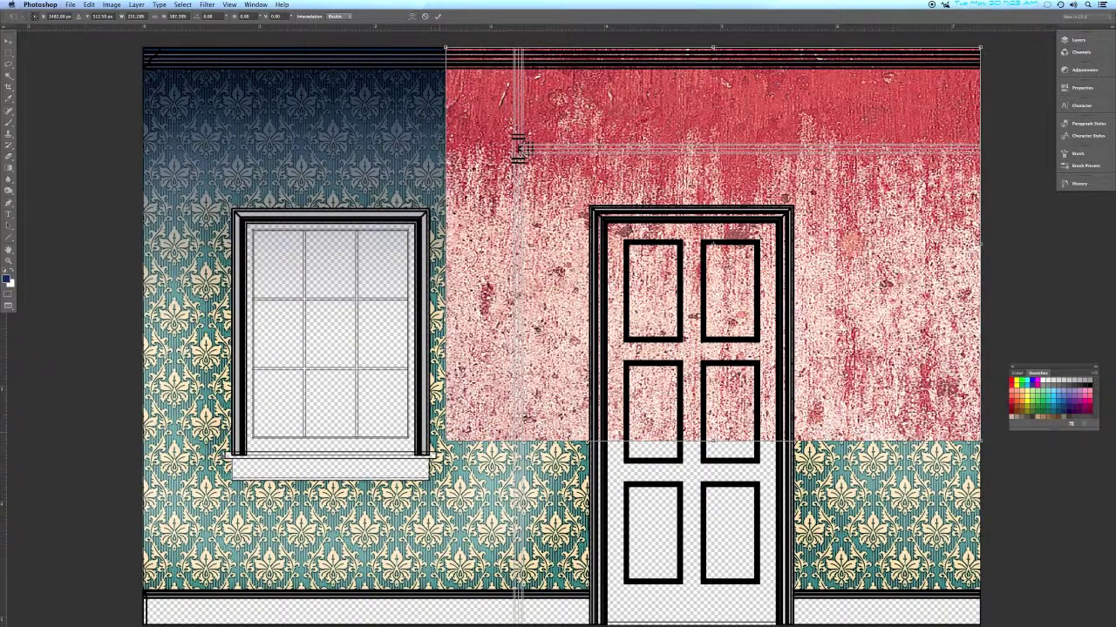
mouse_move(446, 441)
mouse_down()
mouse_move(321, 473)
mouse_move(207, 558)
mouse_move(154, 573)
mouse_move(146, 589)
mouse_up()
key(Return)
key(b)
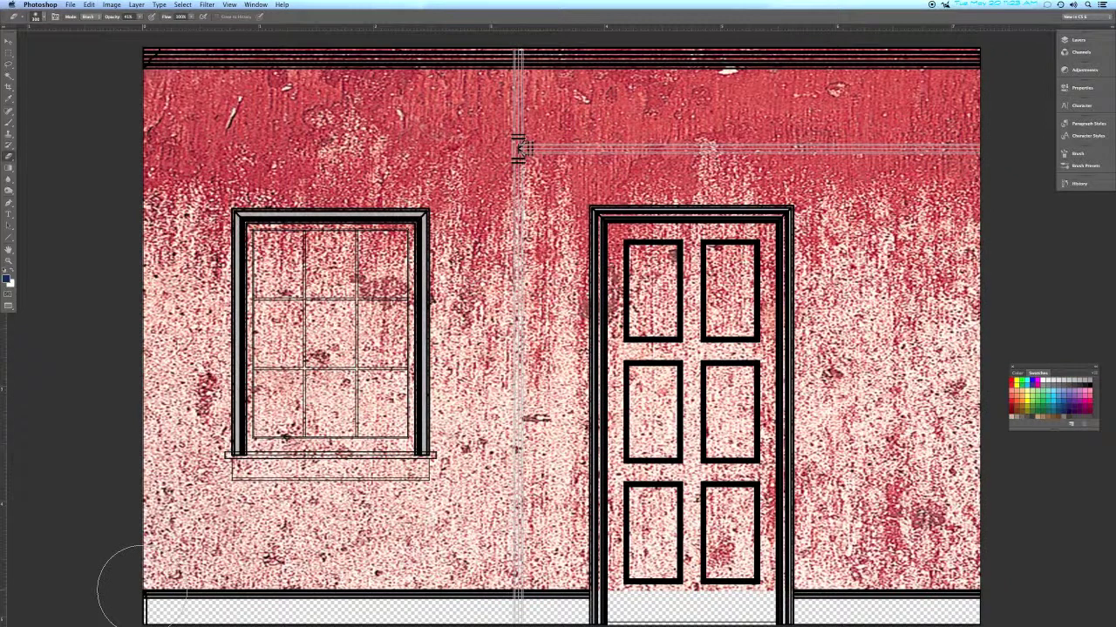
click(1078, 40)
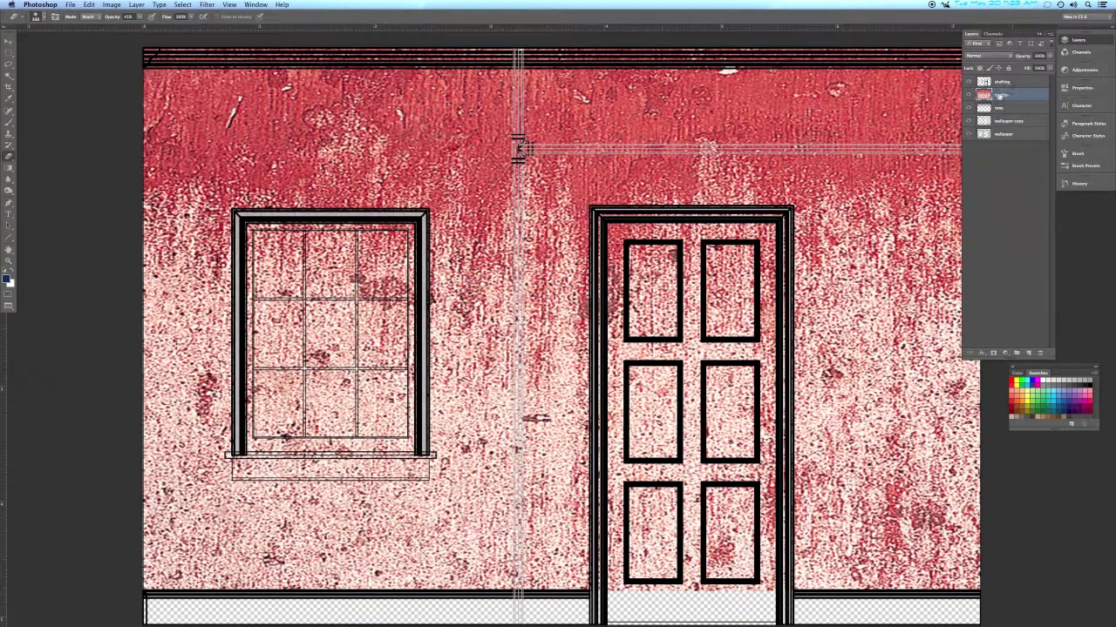
Switch the red texture layer's blend mode from Normal to Multiply
click(999, 58)
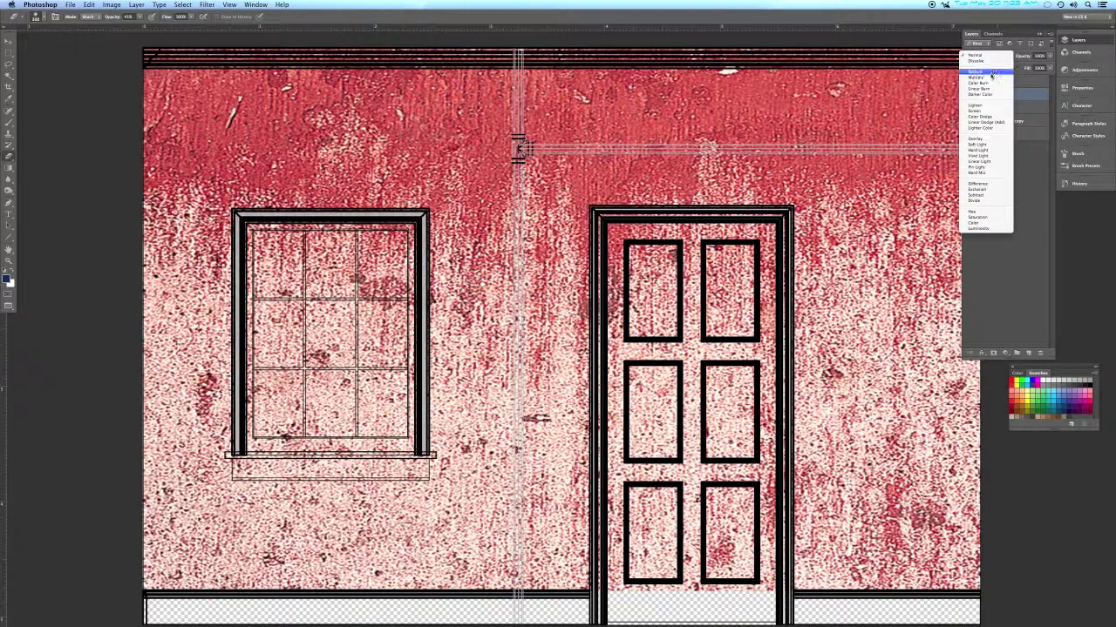
click(985, 80)
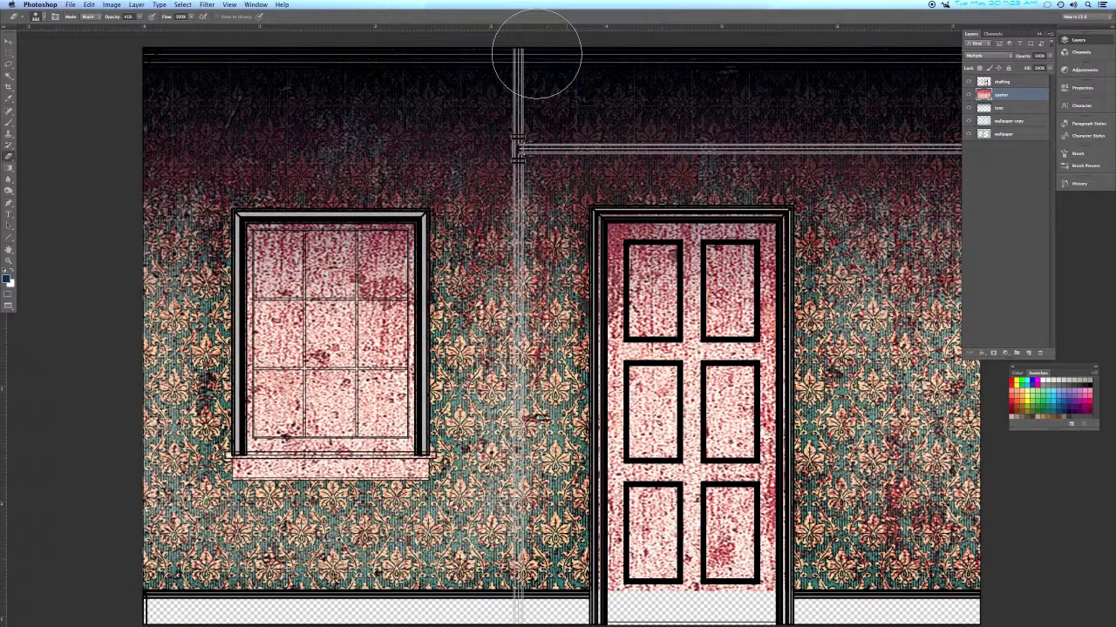
Apply a Hue/Saturation adjustment of -163 to the texture layer so the red weathering turns pale blue
click(110, 5)
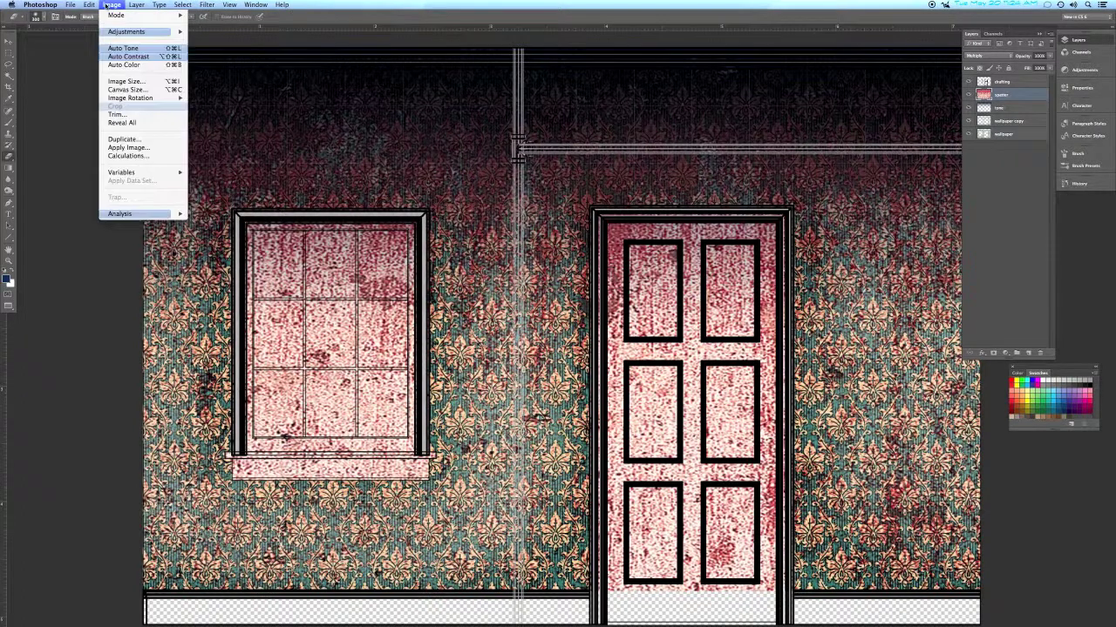
mouse_move(113, 35)
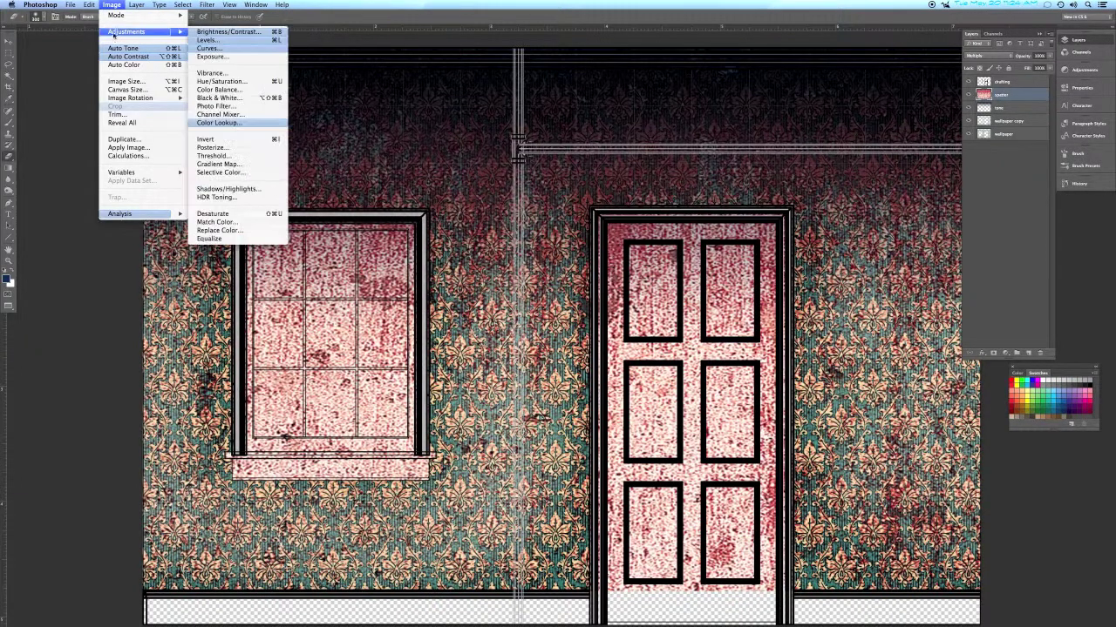
click(280, 82)
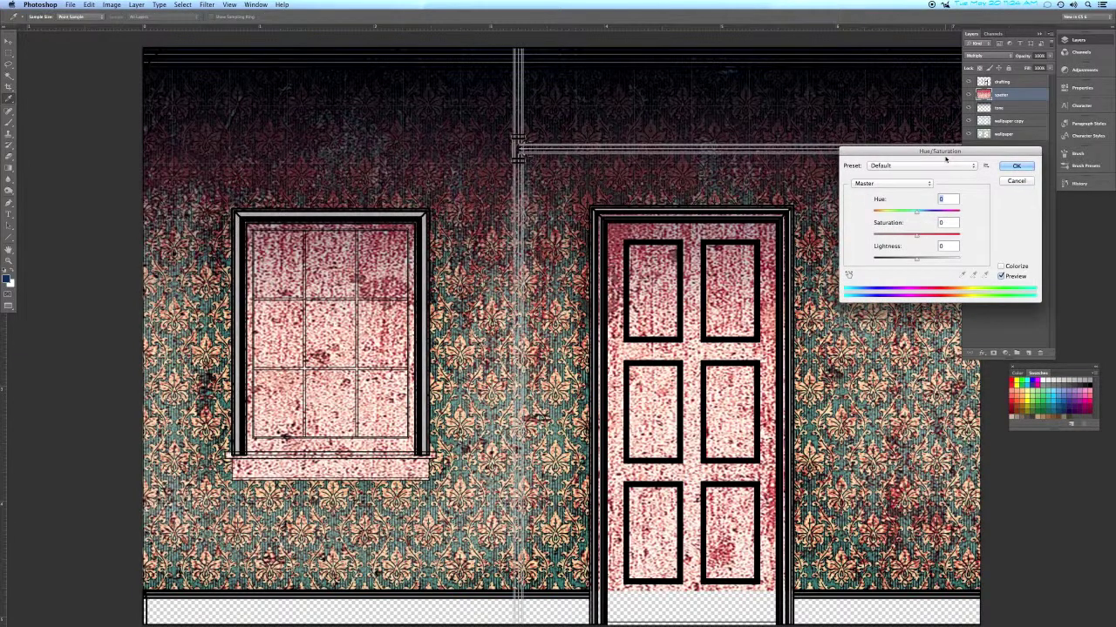
drag(943, 156, 1014, 371)
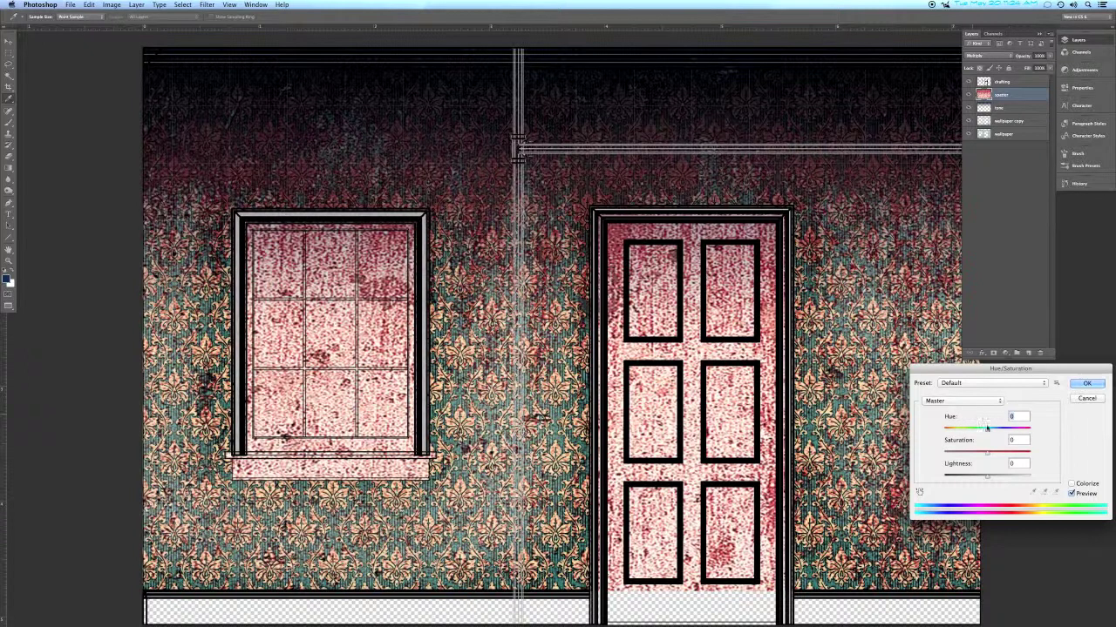
drag(988, 432, 946, 433)
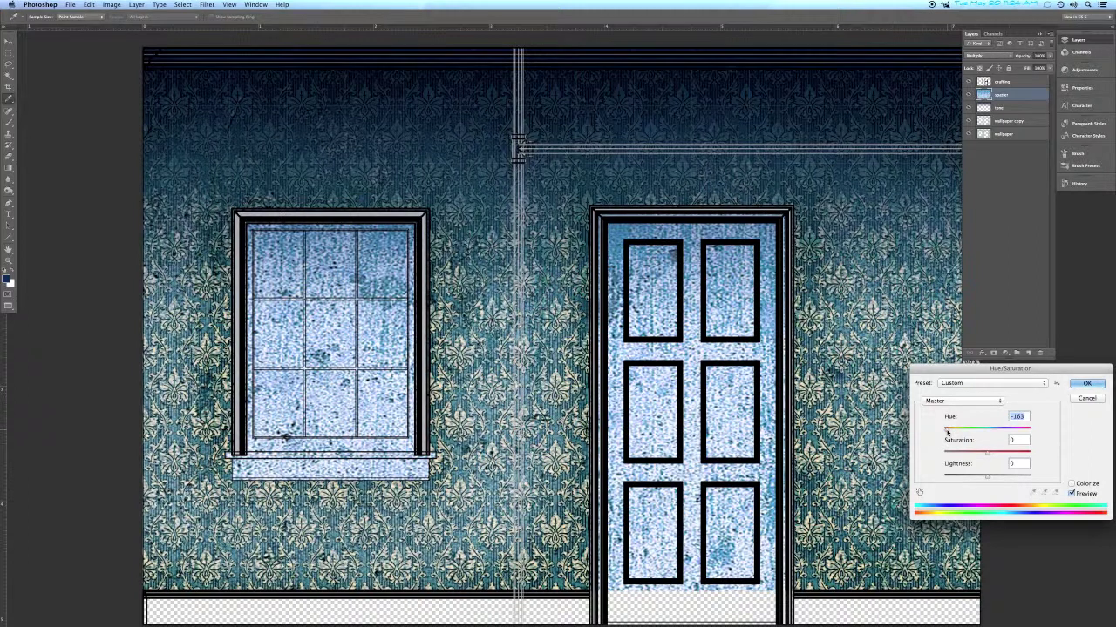
click(1076, 387)
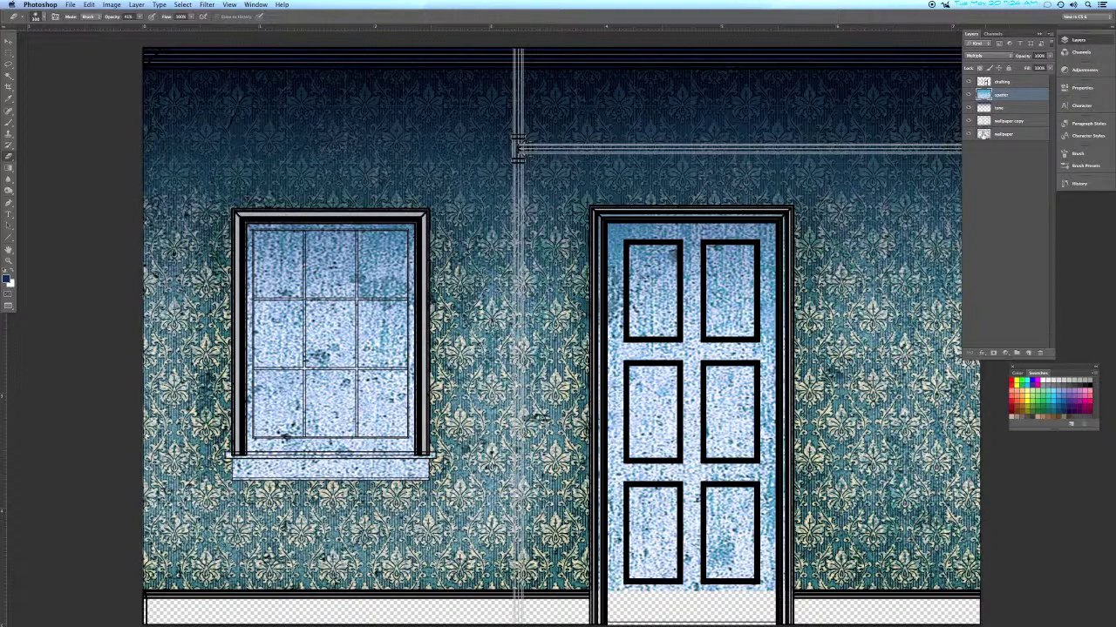
Delete the texture over the window and door, set its opacity to 75%, and hide the drafting layer
super+click(984, 134)
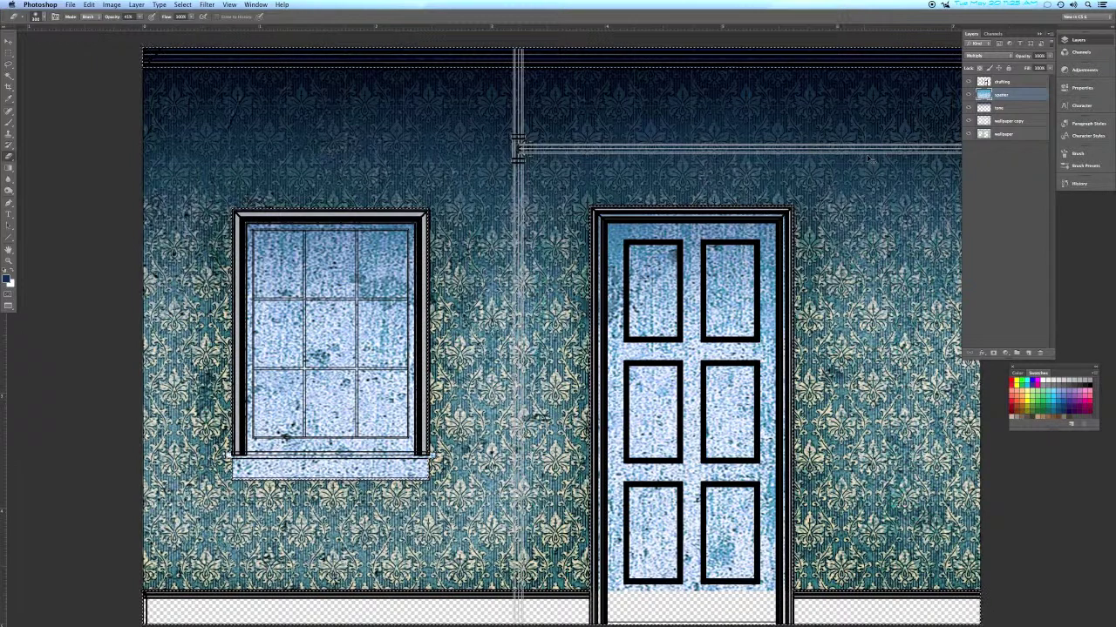
key(Delete)
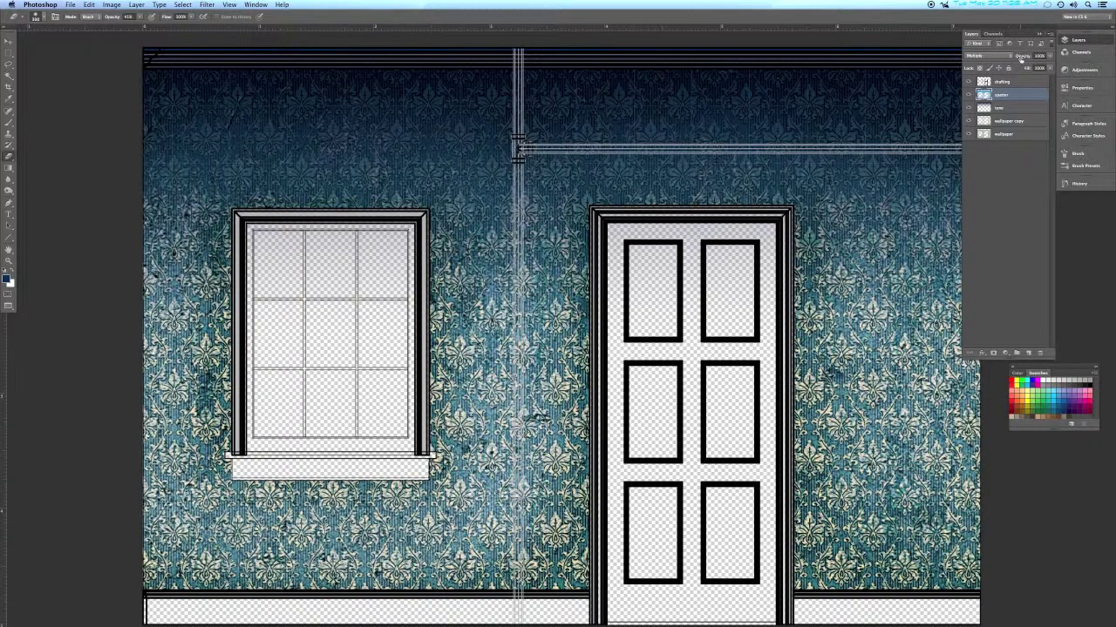
click(1021, 58)
drag(1009, 58, 1007, 56)
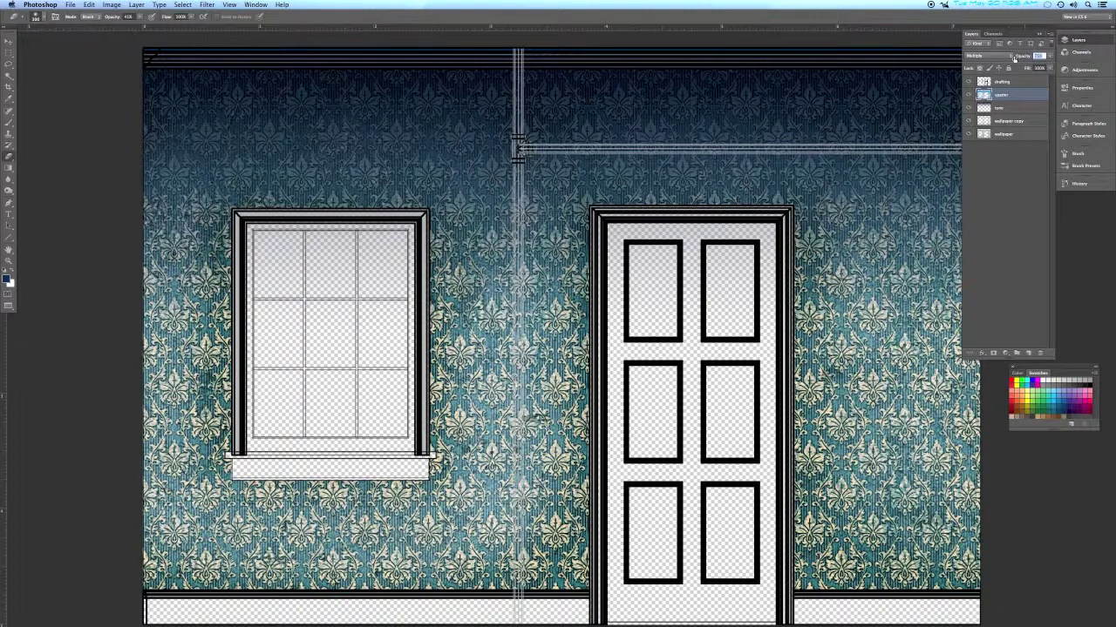
text(75)
key(Return)
click(967, 82)
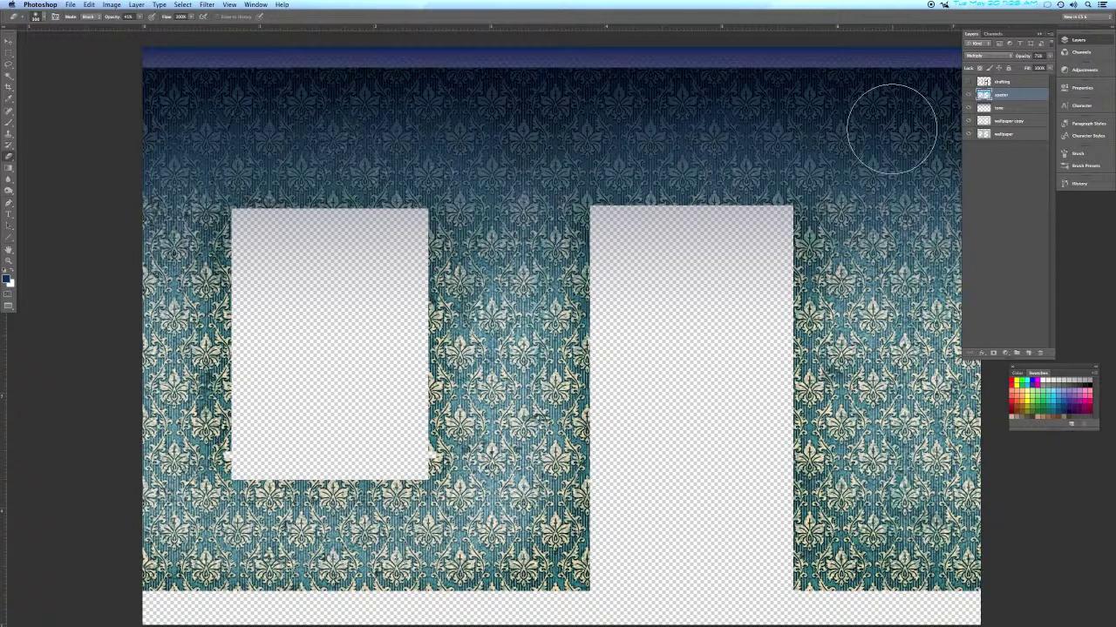
Save As Wallpaper.psd into the Wall Texture folder, then close the document
key(super+shift+s)
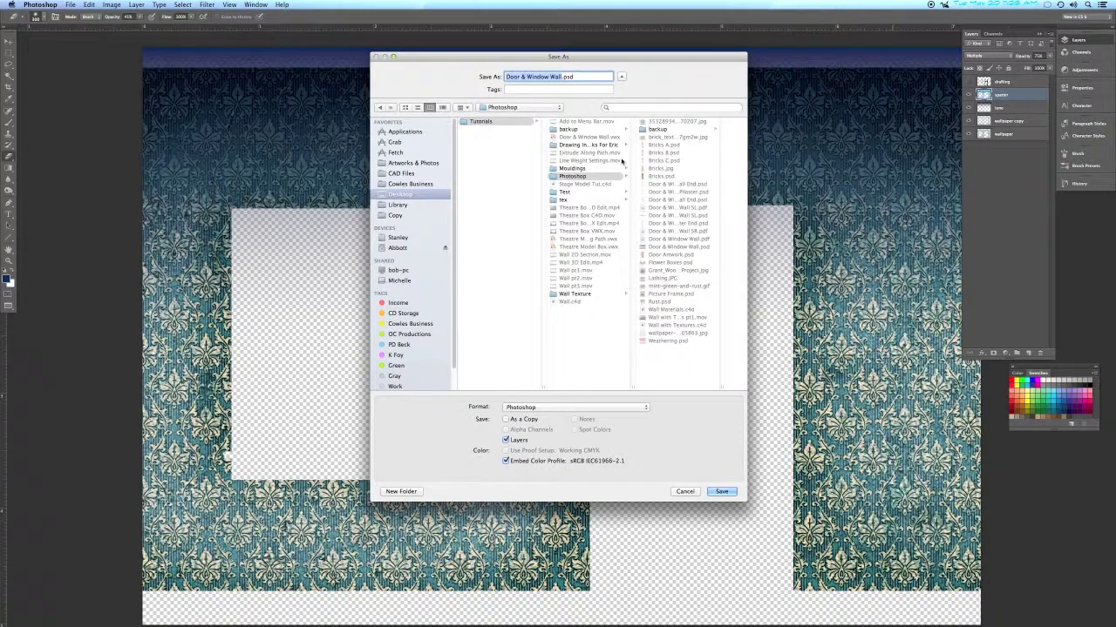
click(579, 294)
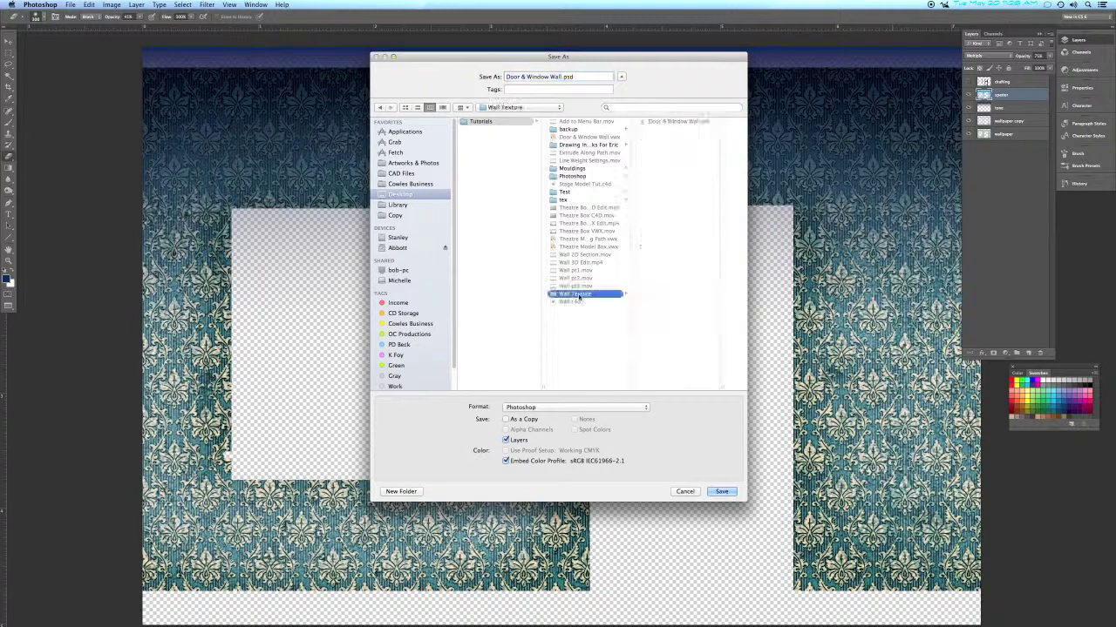
click(558, 77)
drag(549, 77, 505, 77)
key(BackSpace)
text(paper)
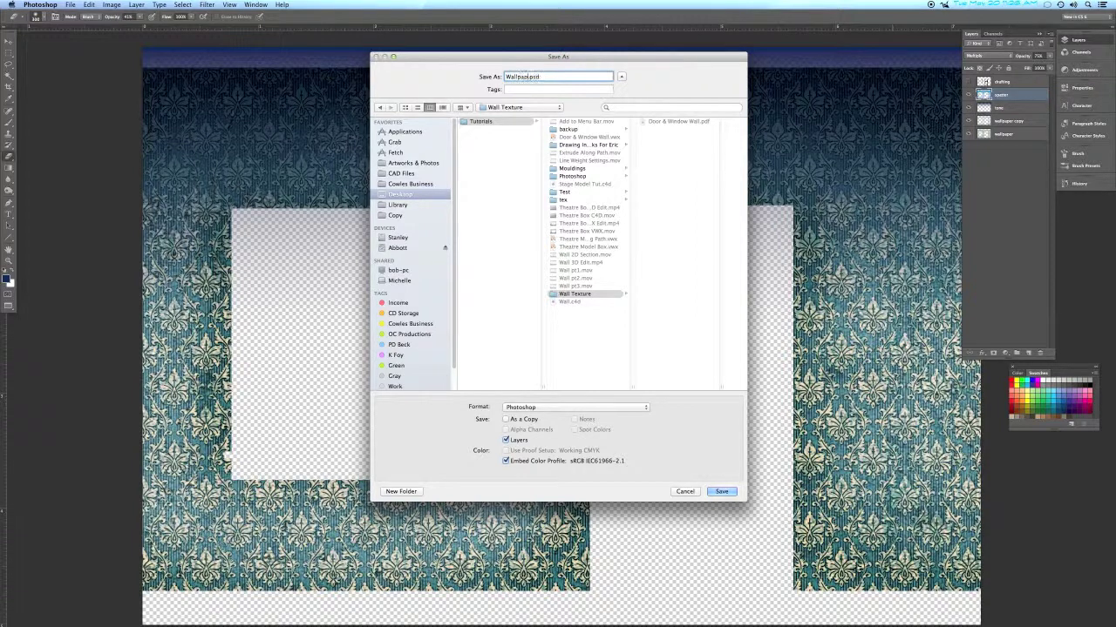
key(Return)
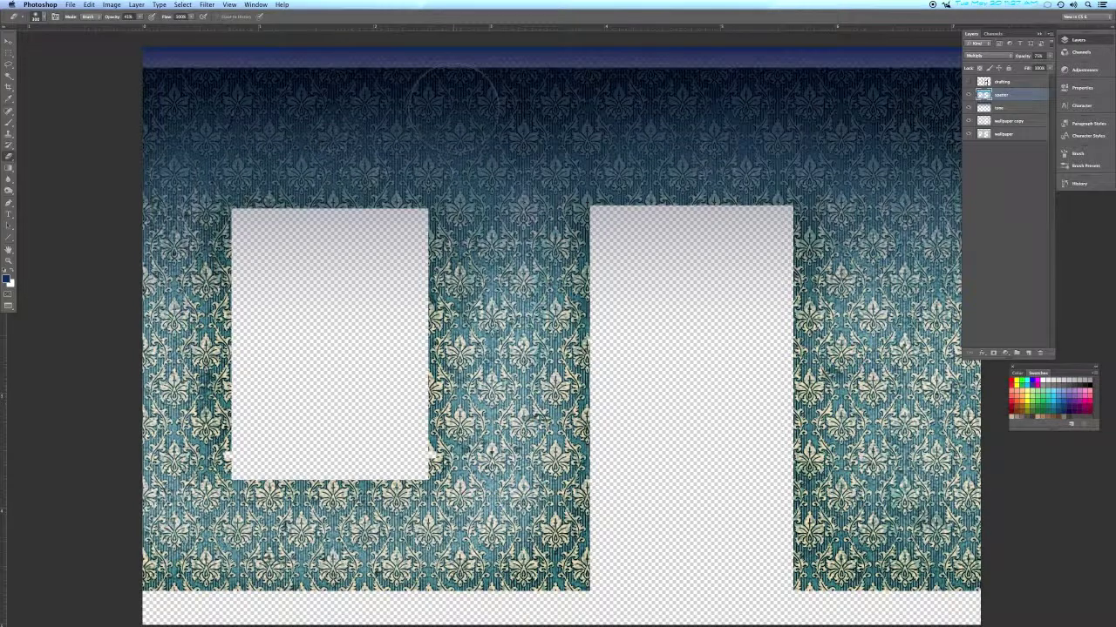
key(super+w)
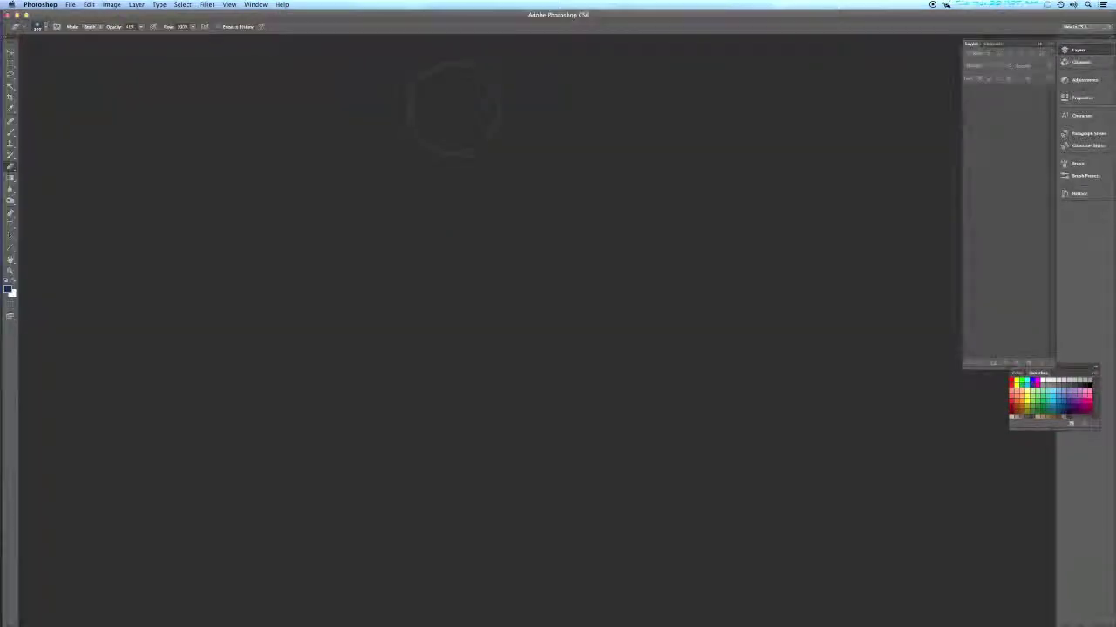
In Cinema 4D, create a new material named wallpaper with Specular turned off
key(super+Tab)
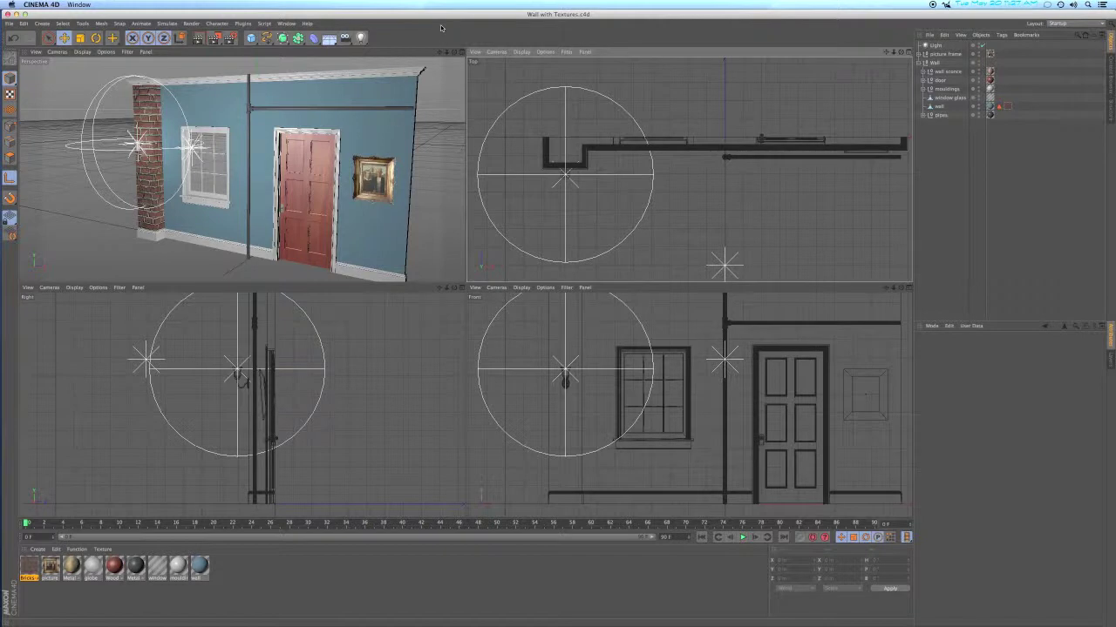
double_click(246, 577)
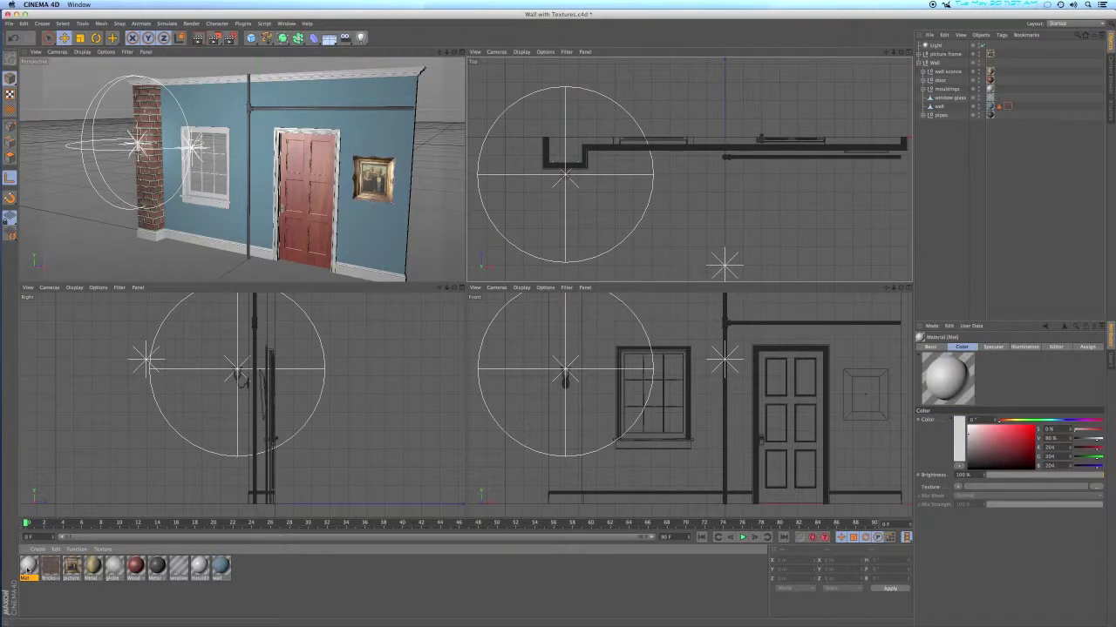
double_click(27, 568)
text(wi)
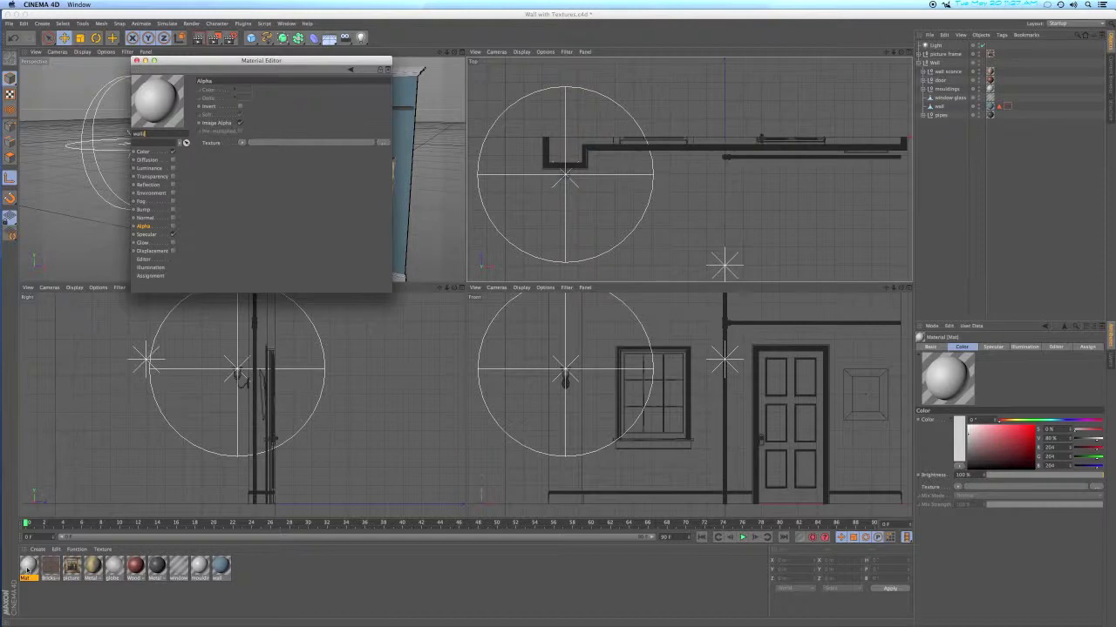
text(llpaper)
click(172, 235)
Load Wallpaper.psd as the Color texture and preview the material on a flat plane
click(156, 152)
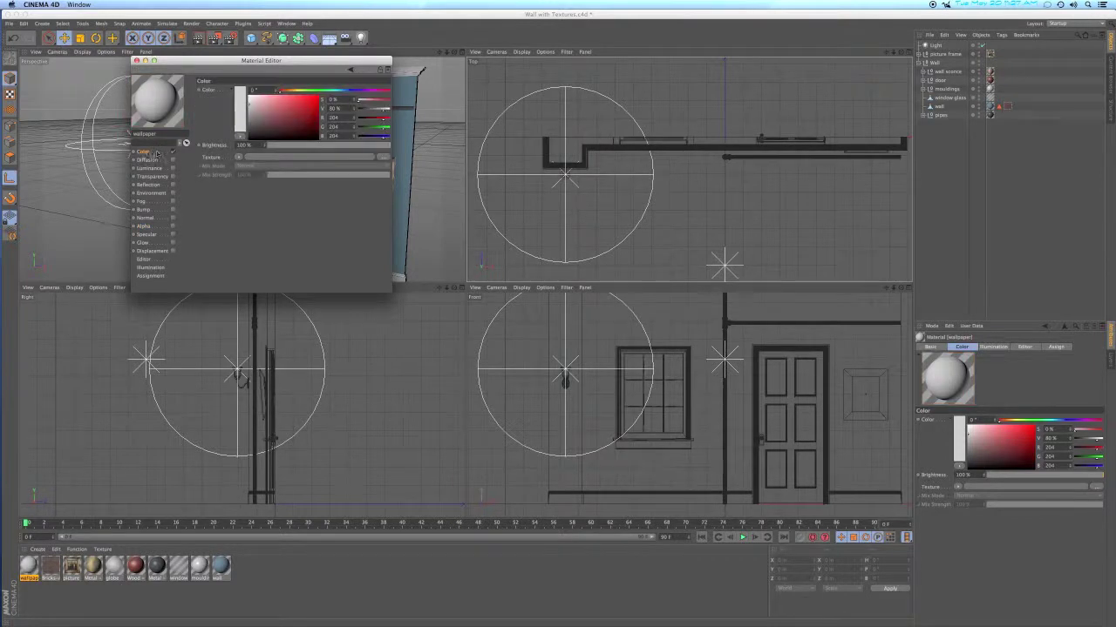
click(384, 158)
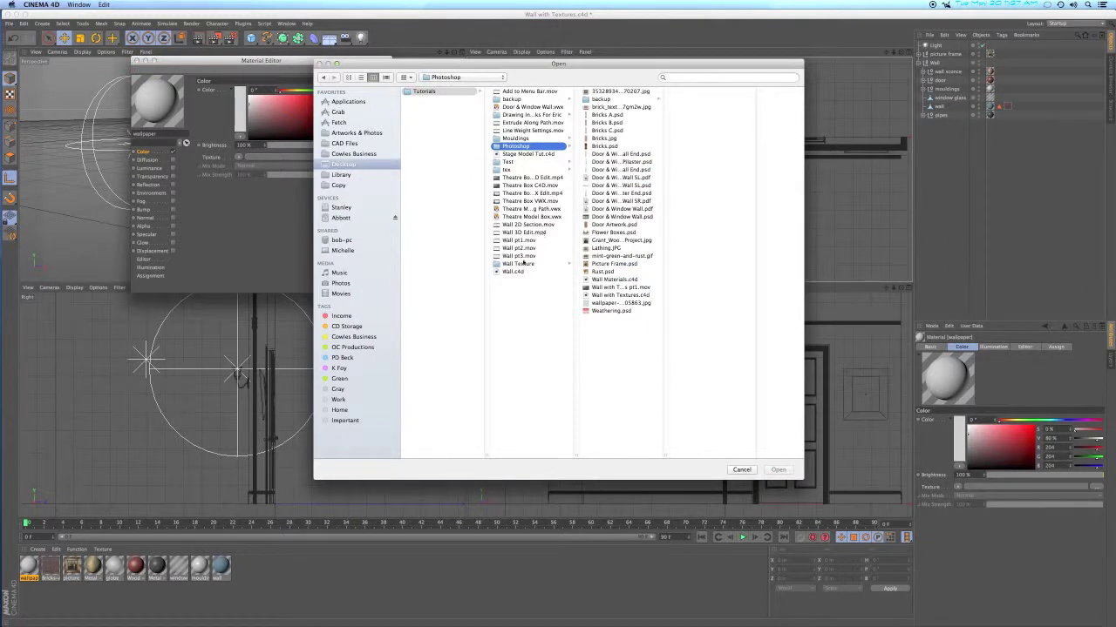
click(519, 264)
double_click(611, 100)
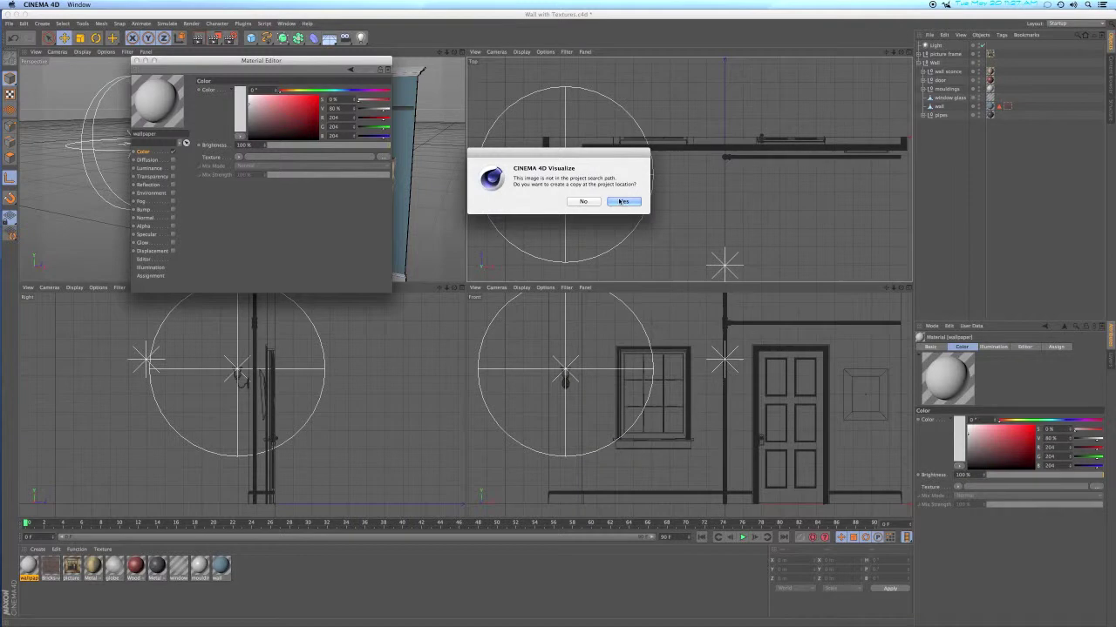
key(Return)
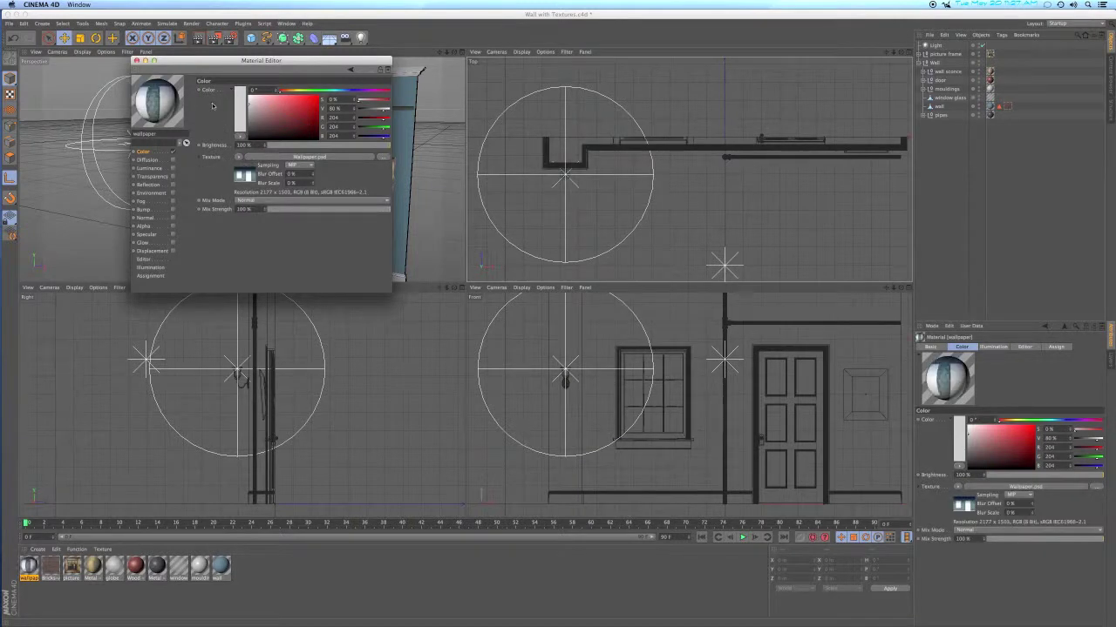
right_click(161, 109)
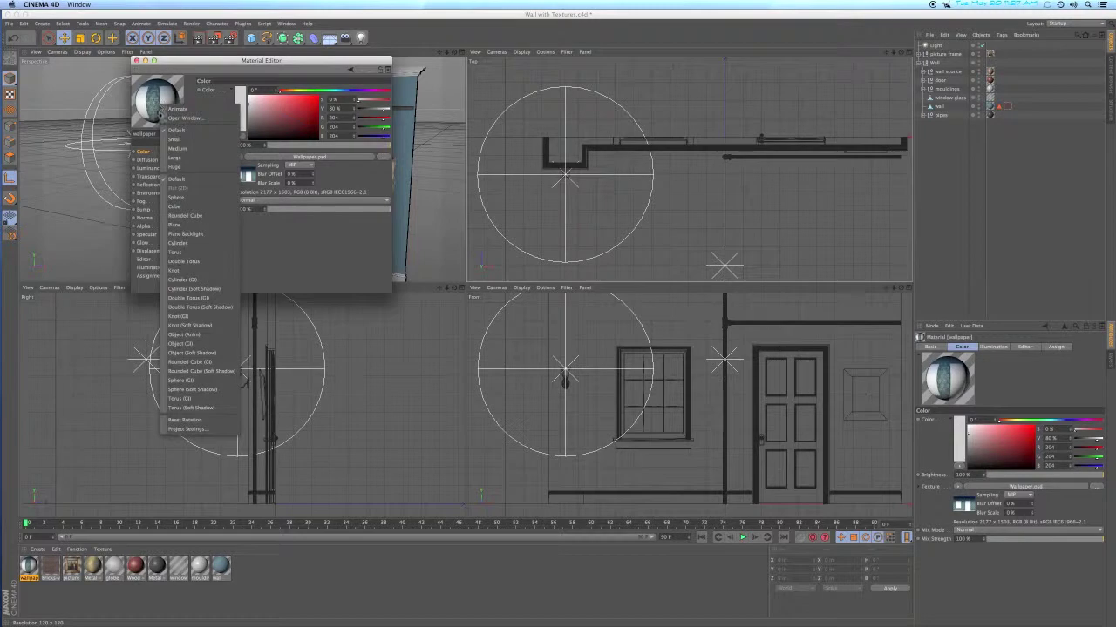
click(174, 224)
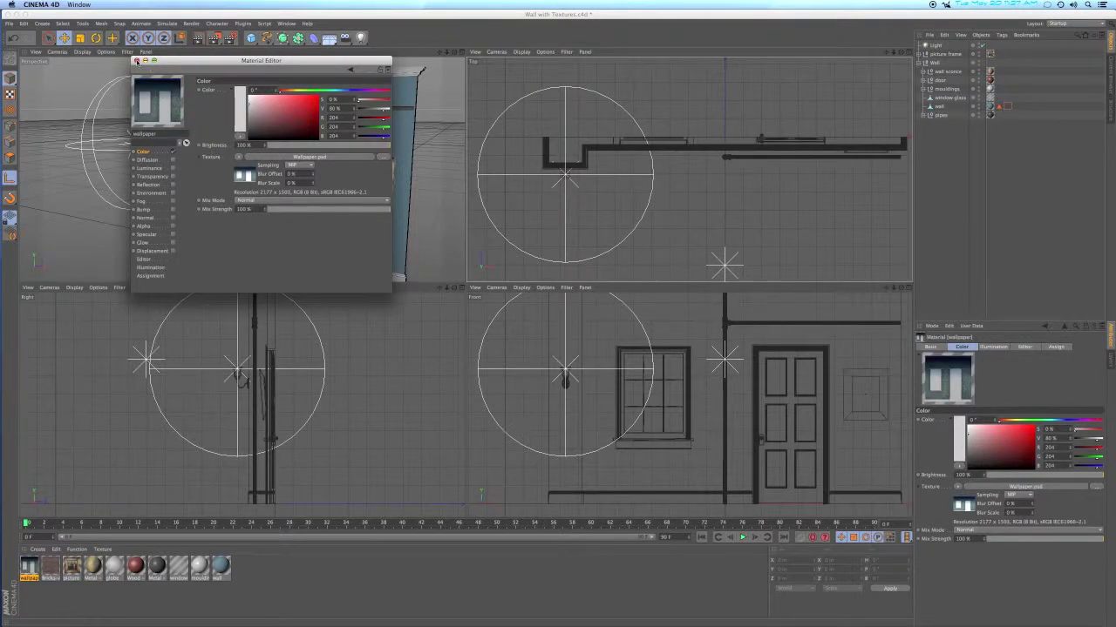
click(136, 62)
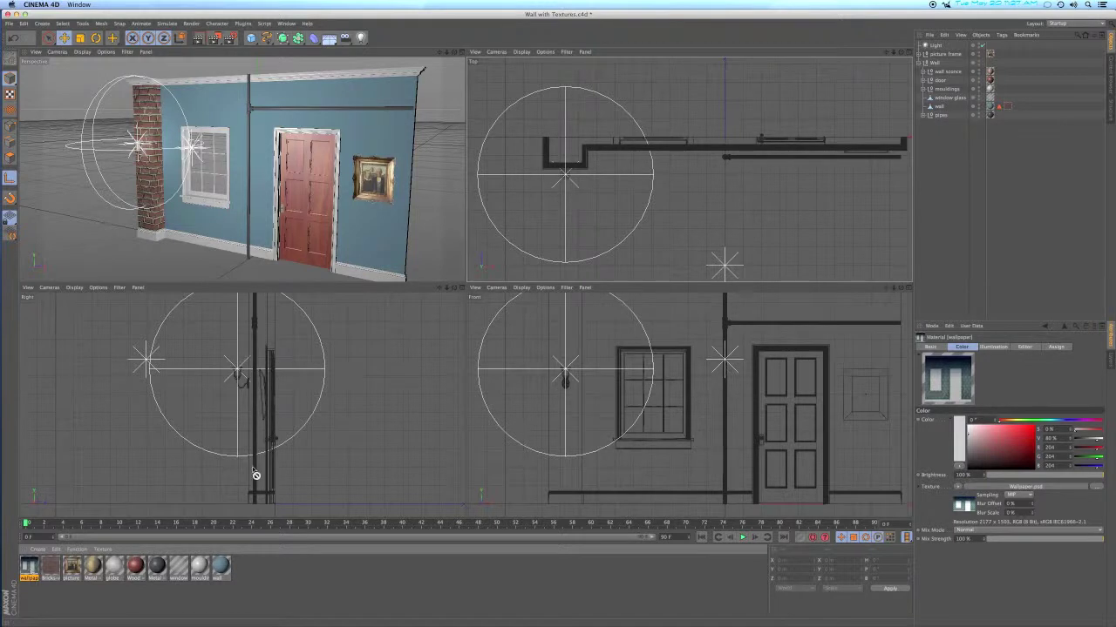
Apply the wallpaper material to the wall object with Flat projection
click(880, 155)
drag(946, 107, 943, 107)
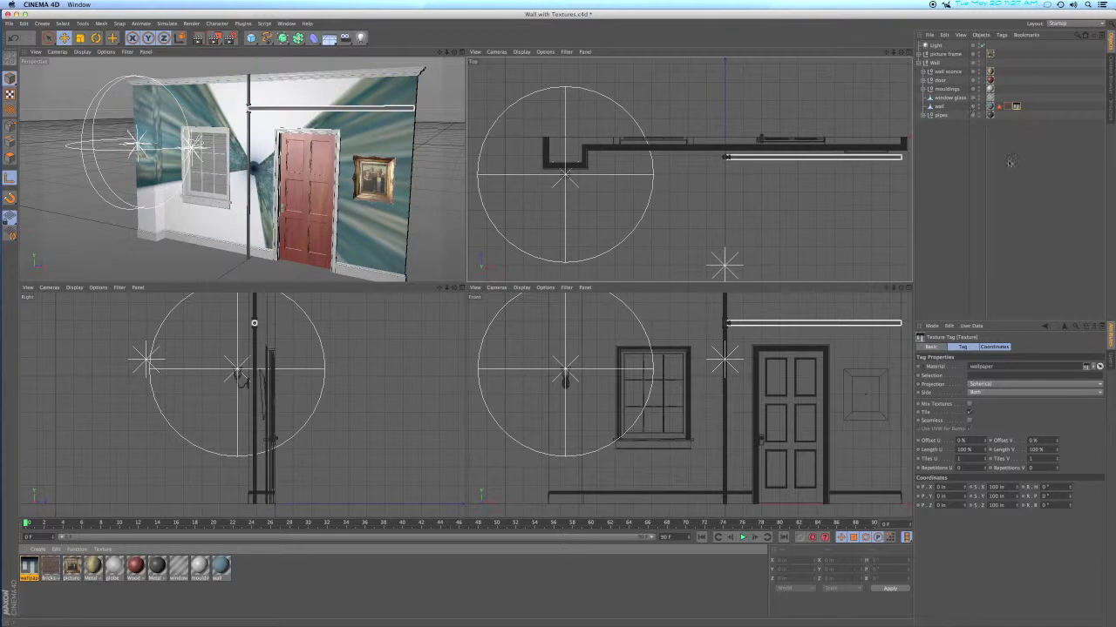
click(1003, 385)
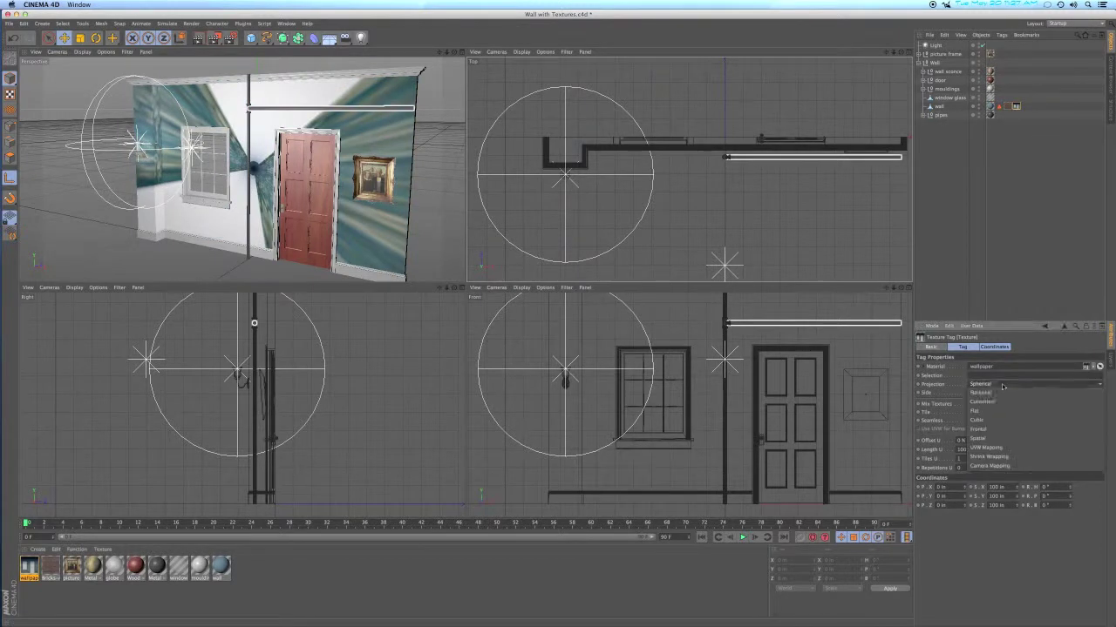
click(999, 411)
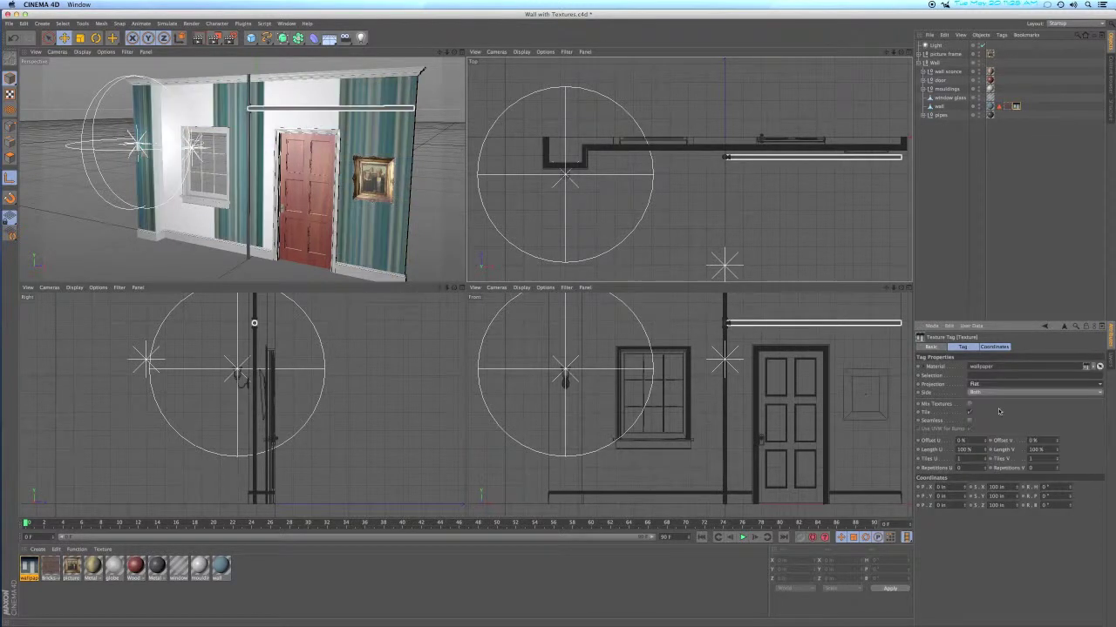
Fit the texture to the wall and rotate it 90° in bank so the damask stands upright
right_click(1016, 107)
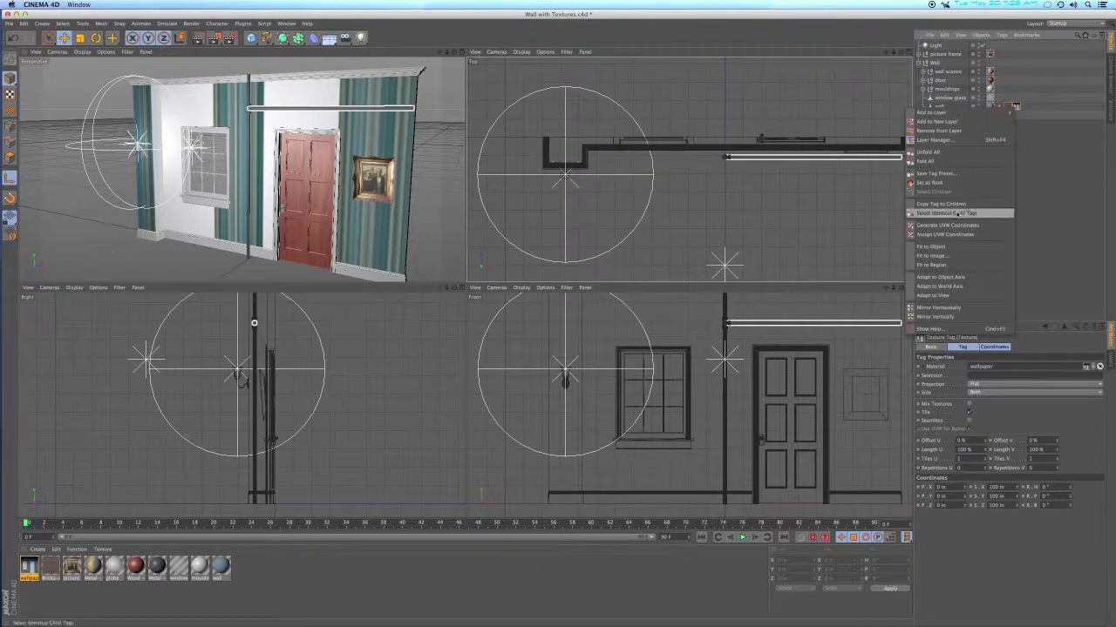
click(942, 247)
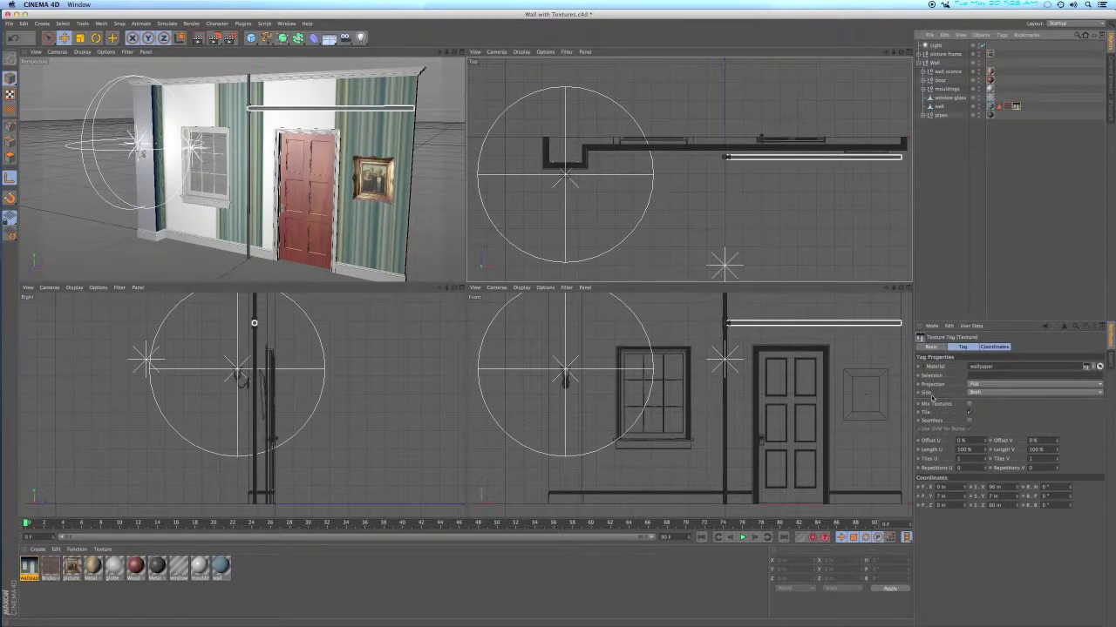
click(1044, 496)
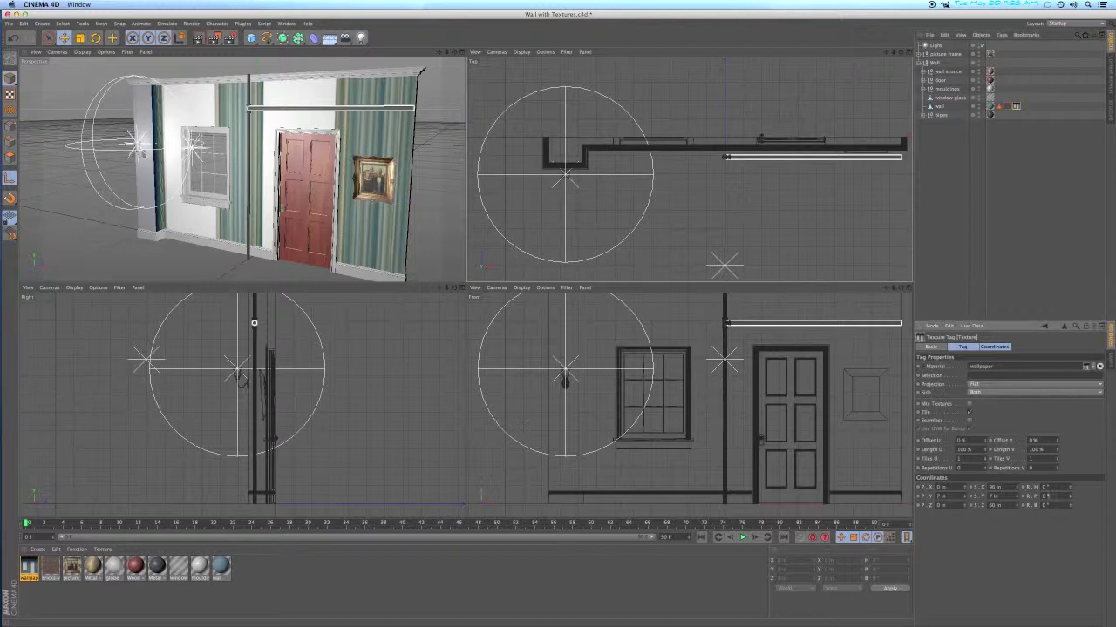
text(90)
key(Return)
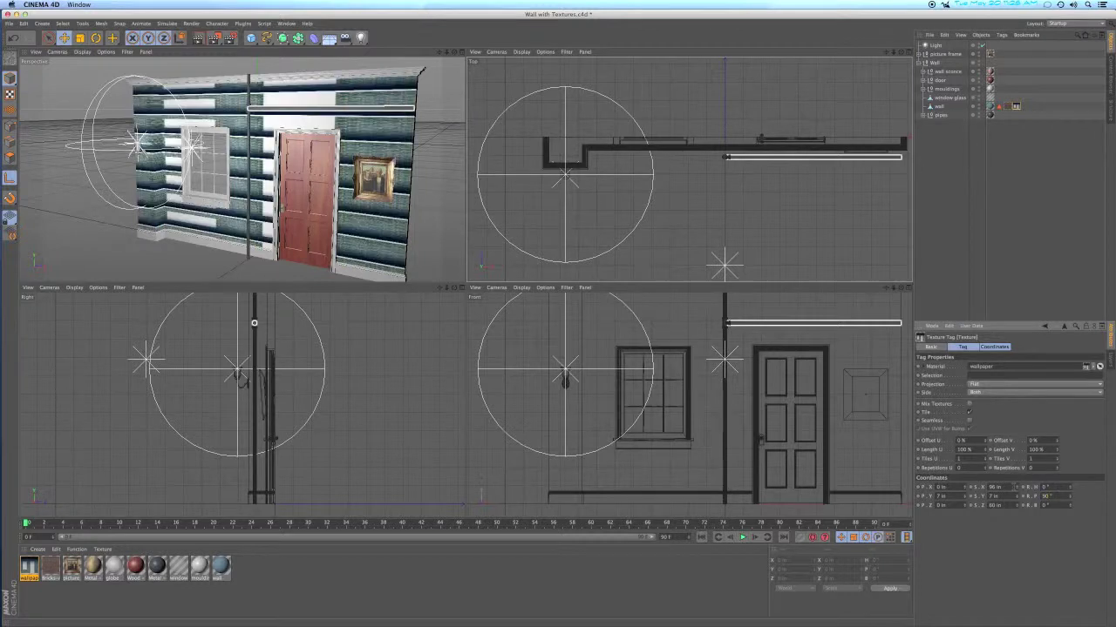
right_click(1014, 106)
click(976, 245)
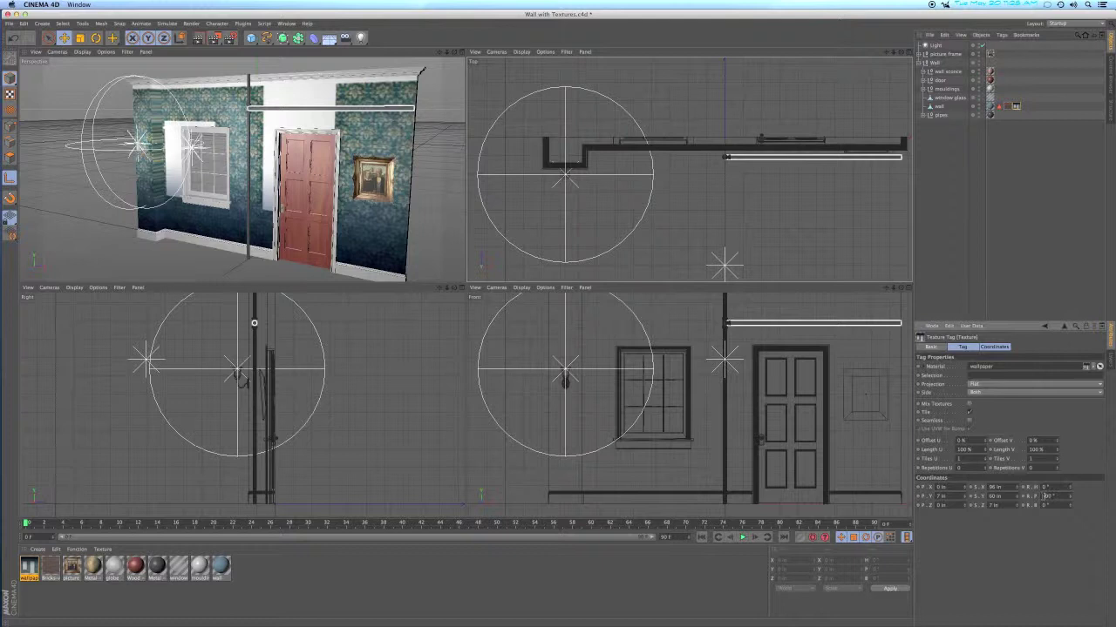
key(Return)
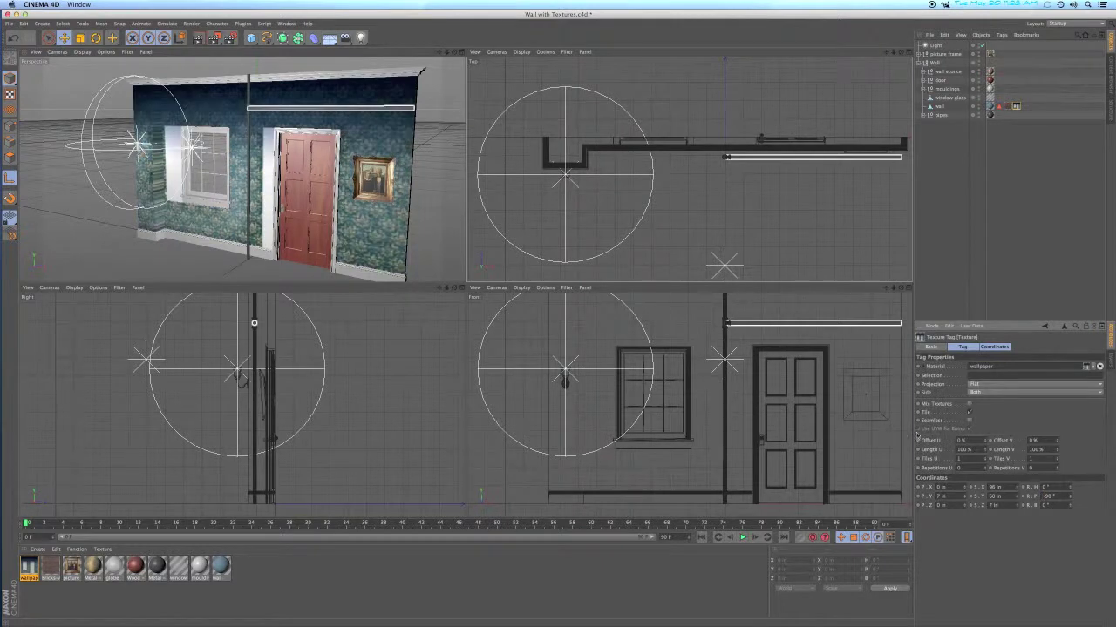
alt+middle_drag(823, 388, 753, 395)
scroll(710, 375, down, 3)
click(636, 315)
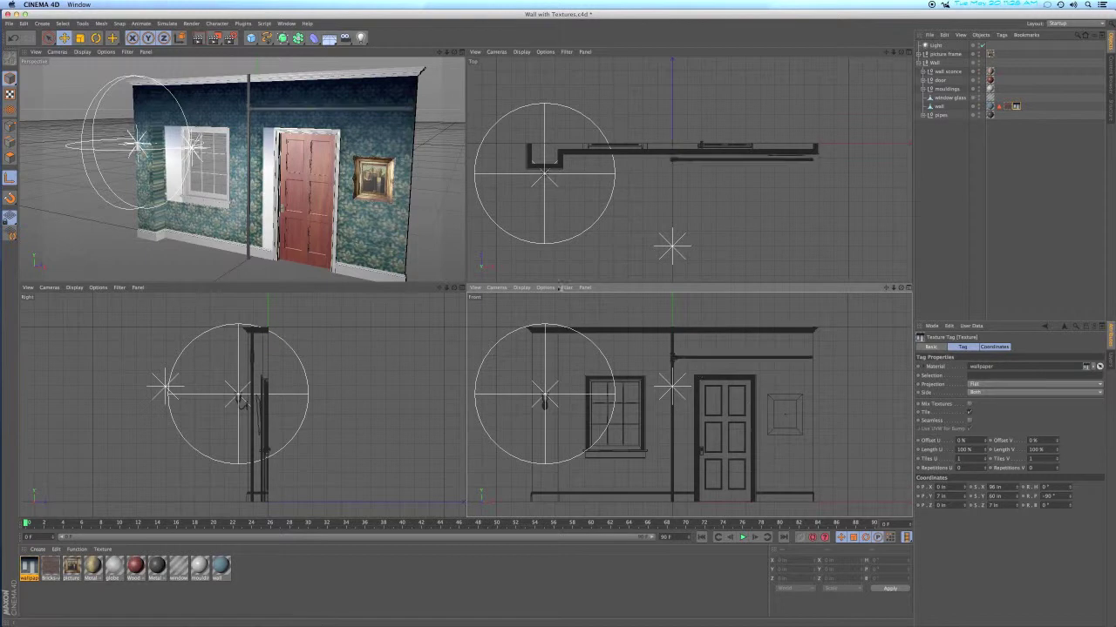
Set the Front view to Gouraud Shading and reduce the wallpaper's Length U to 85%
click(522, 287)
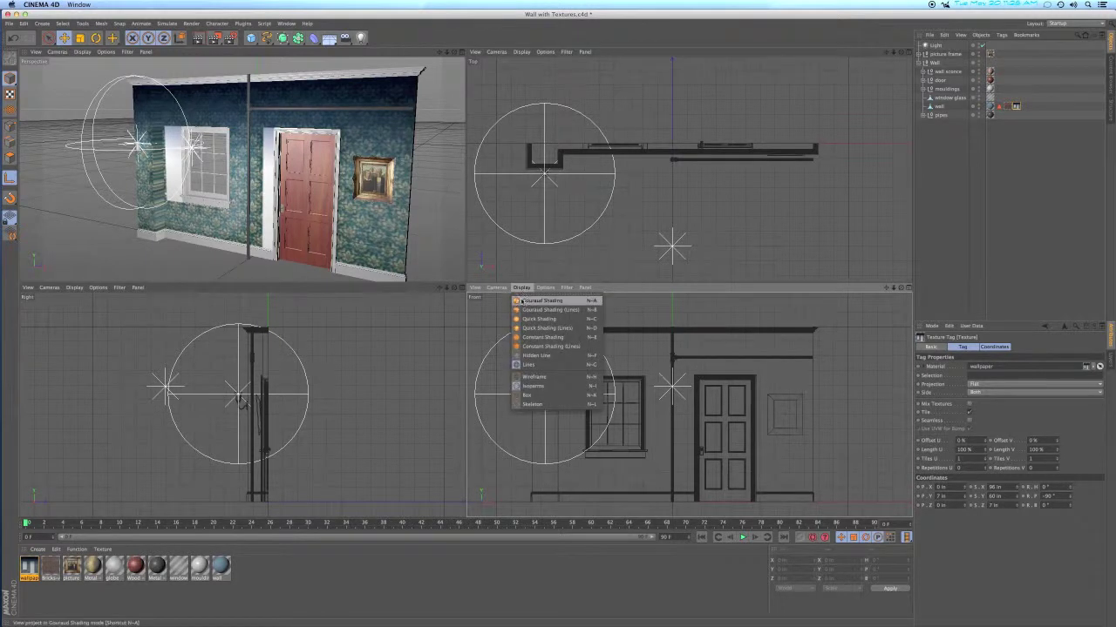
click(516, 301)
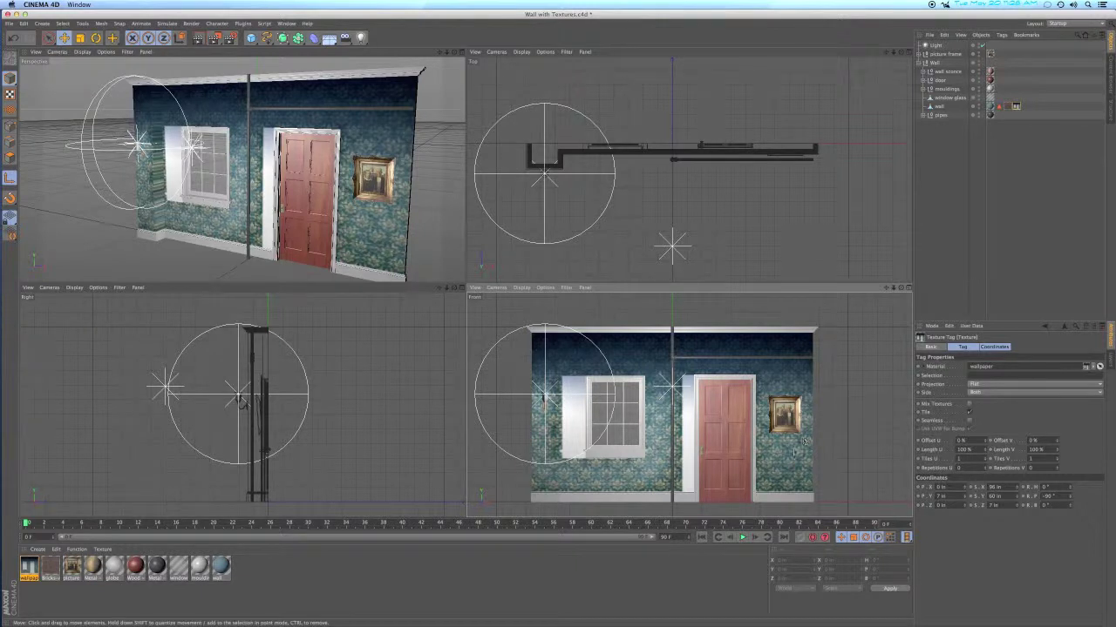
click(984, 451)
drag(985, 451, 969, 451)
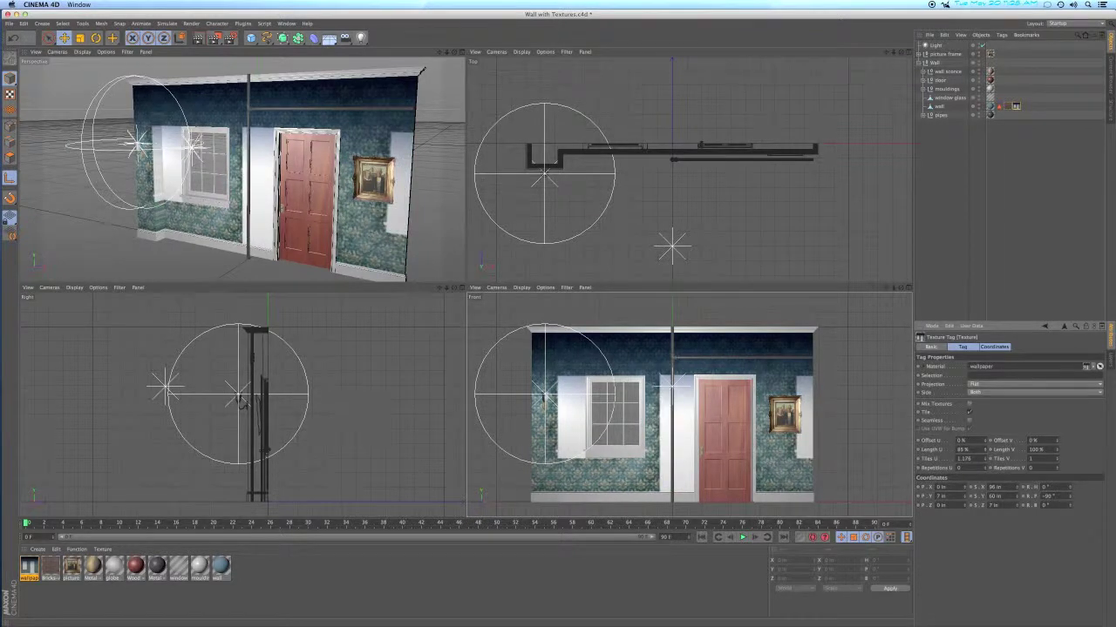
Turn off wallpaper tiling and fine-tune its offset to about 10% and Length U to about 91%
click(968, 413)
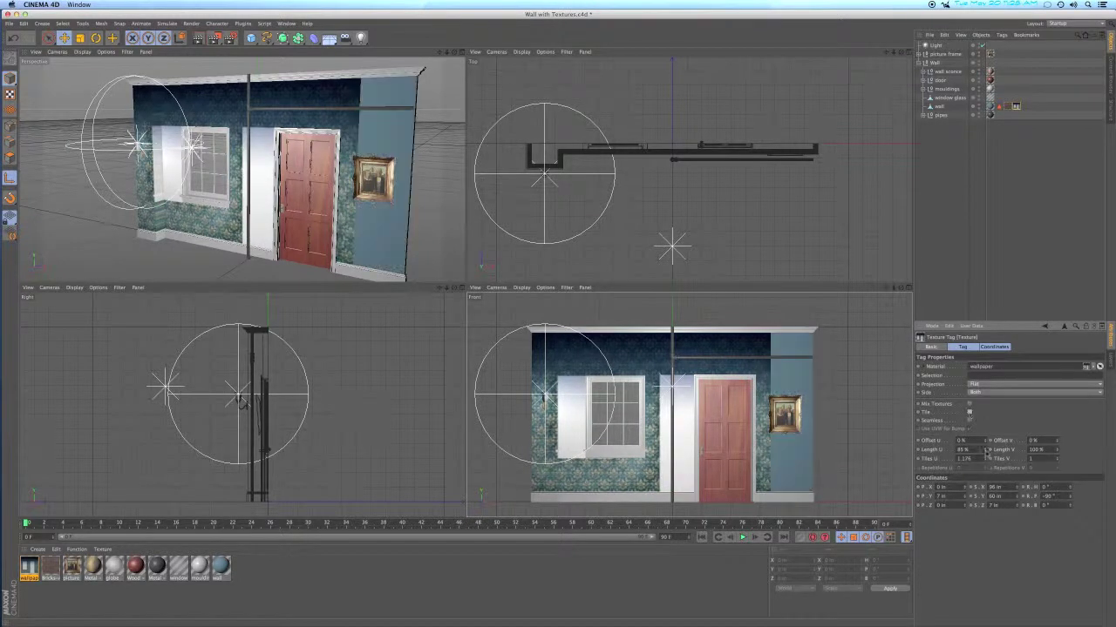
click(986, 441)
drag(986, 441, 987, 441)
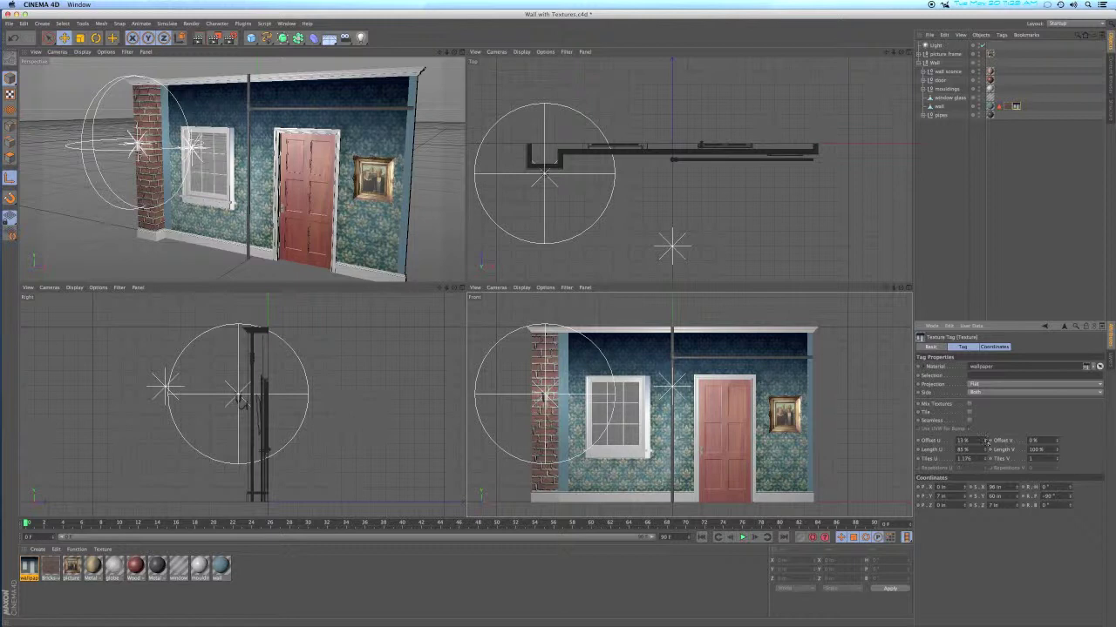
drag(986, 450, 986, 450)
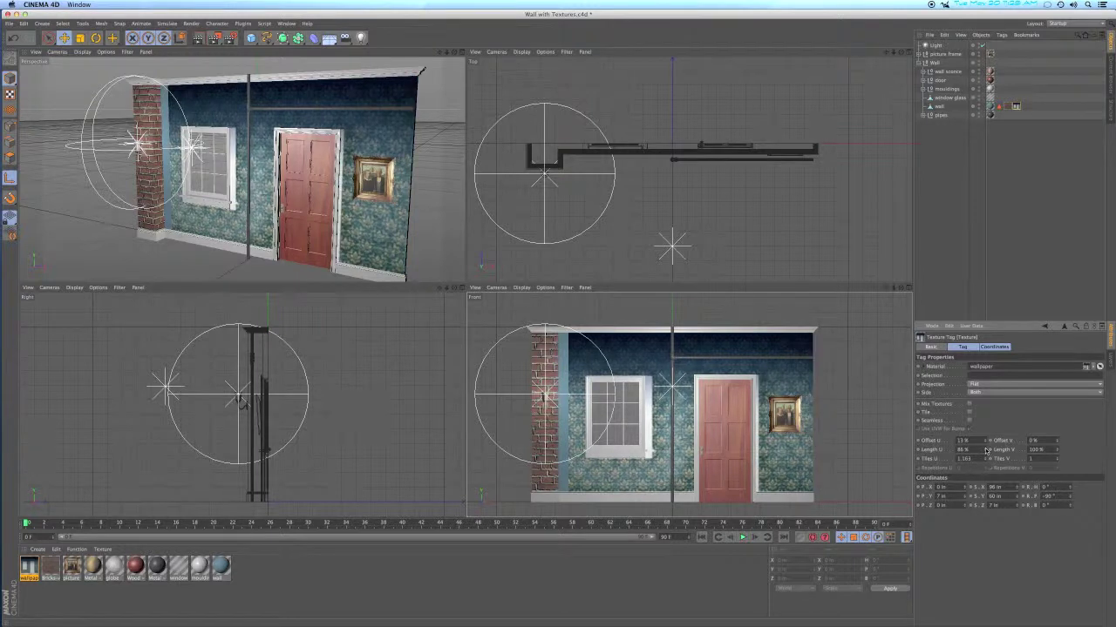
click(987, 450)
click(984, 445)
drag(985, 446, 985, 445)
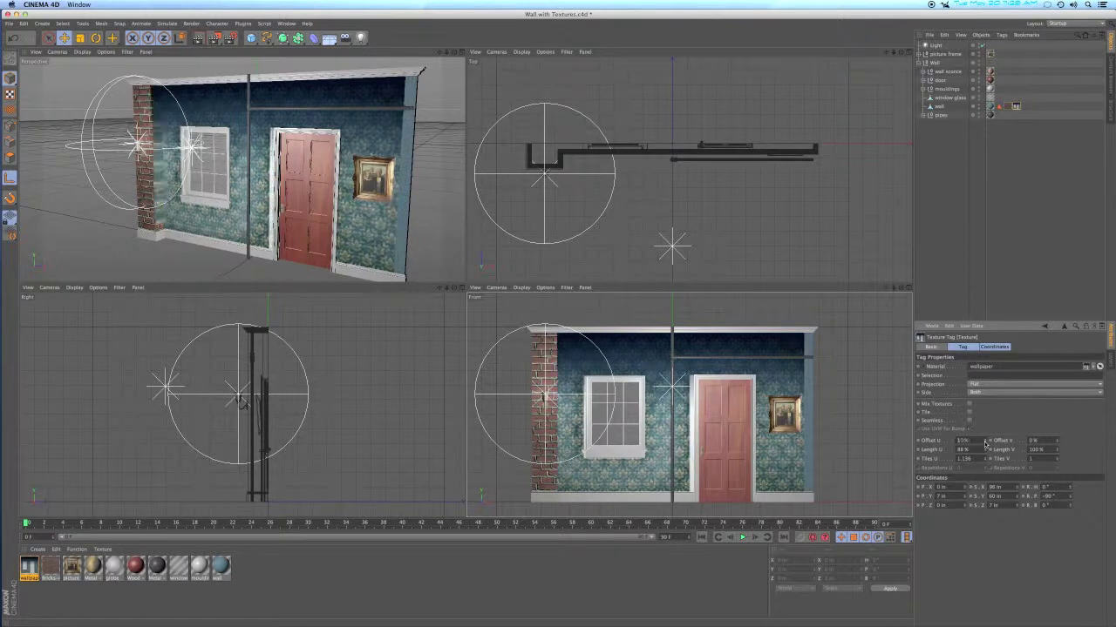
click(986, 450)
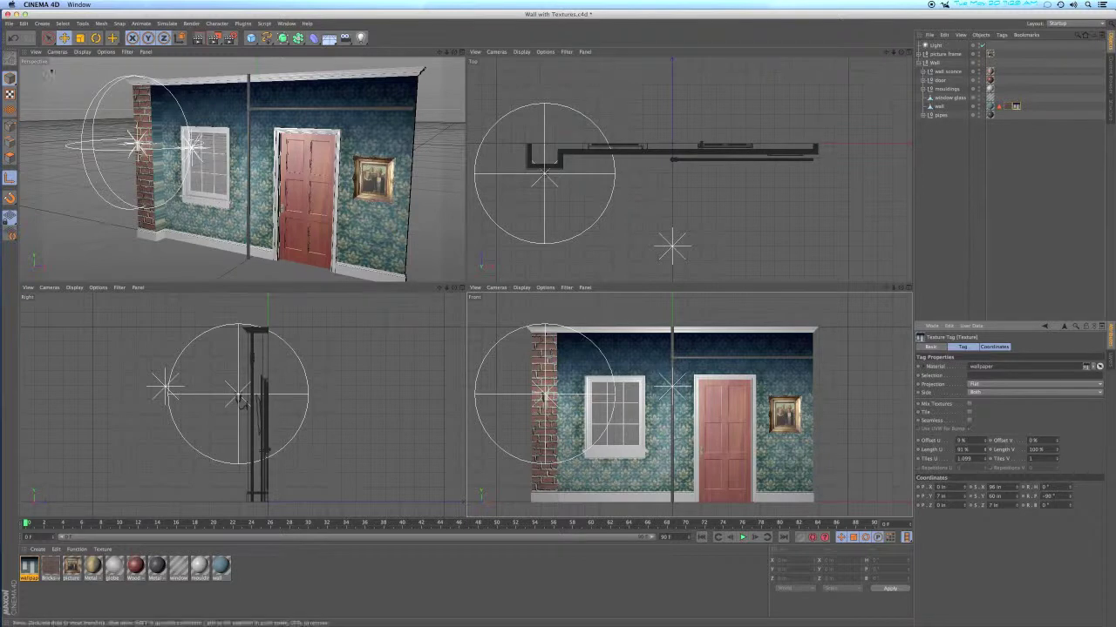
click(10, 157)
click(48, 38)
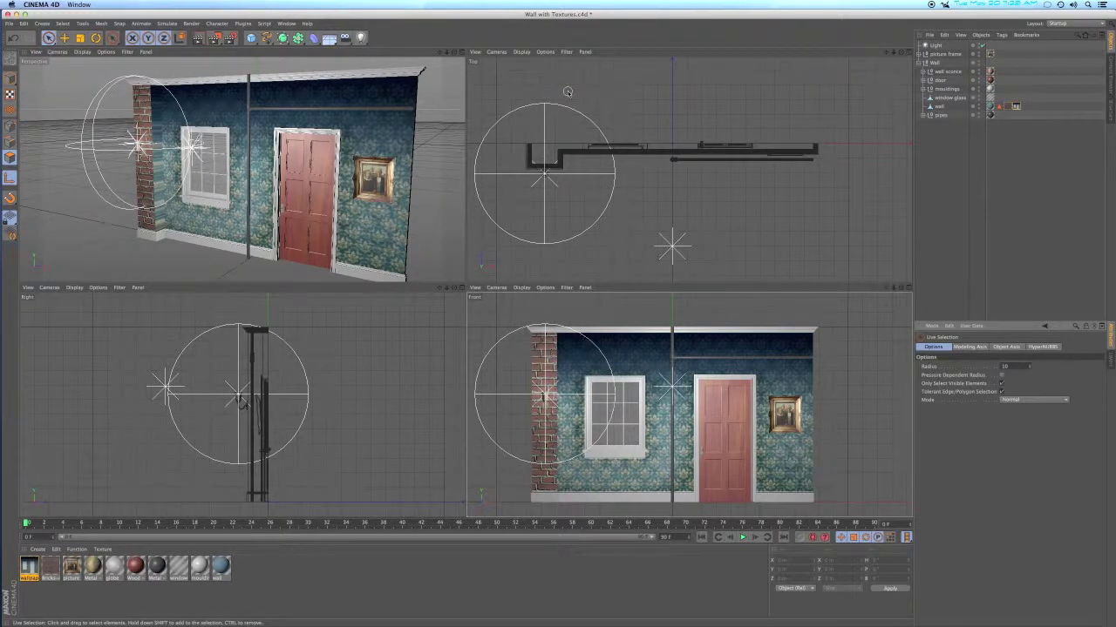
Store the wall polygons, excluding the column, as Polygon Selection.1 and limit the wallpaper tag to it
click(941, 107)
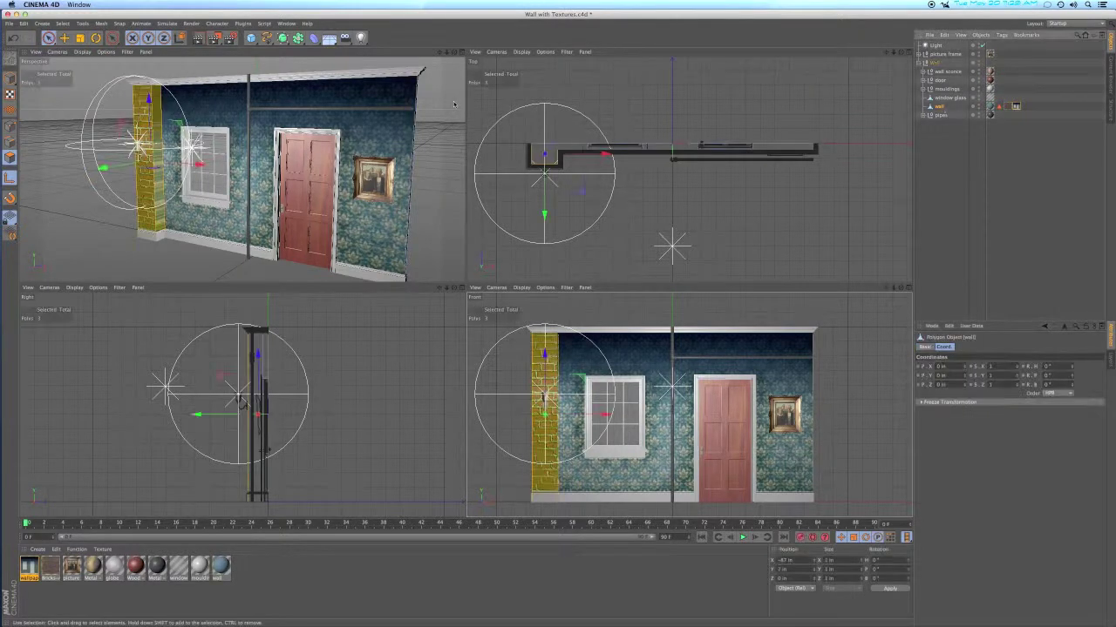
click(371, 97)
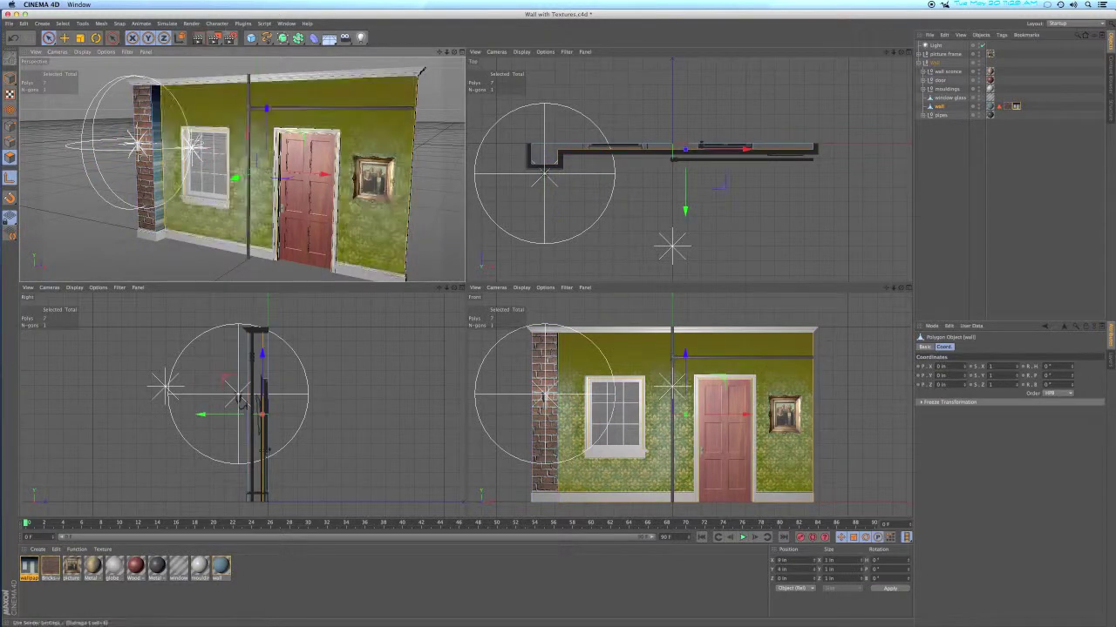
click(63, 23)
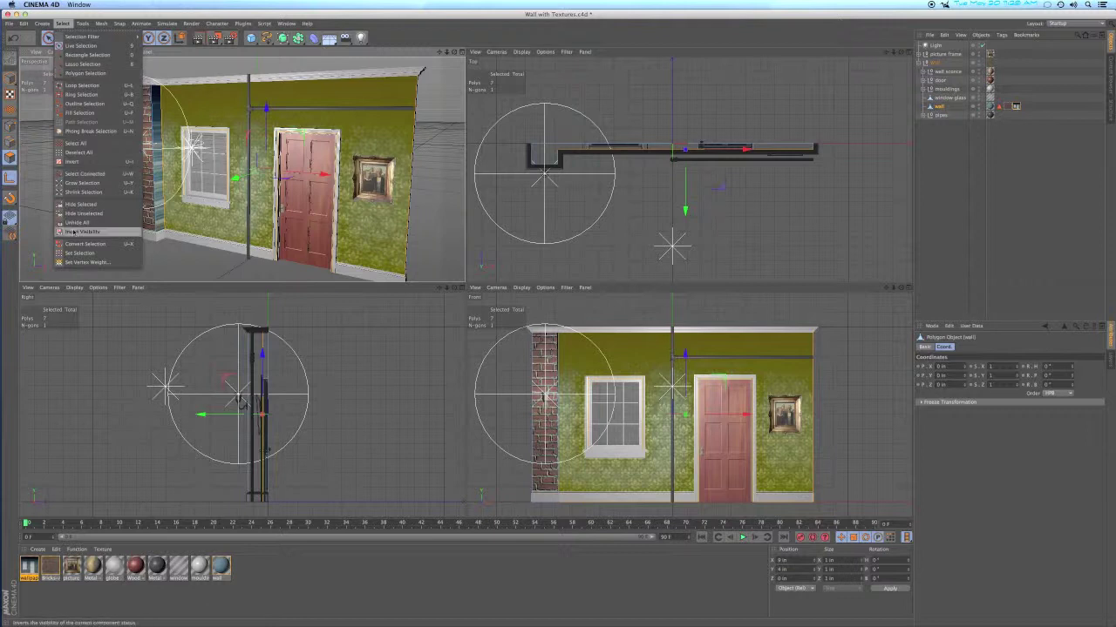
click(75, 253)
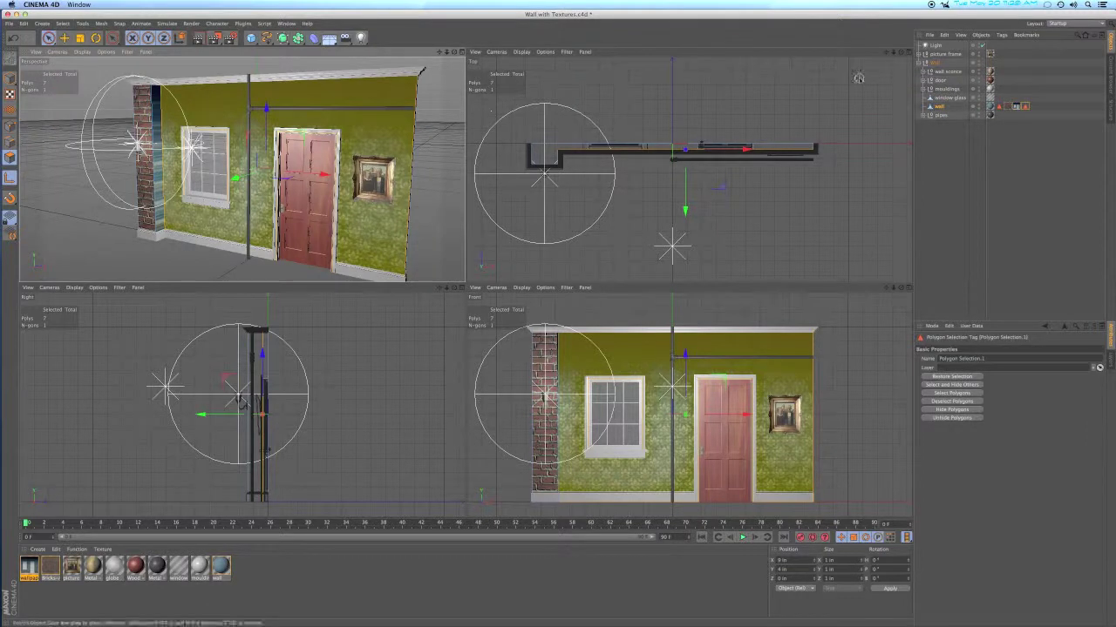
click(1015, 106)
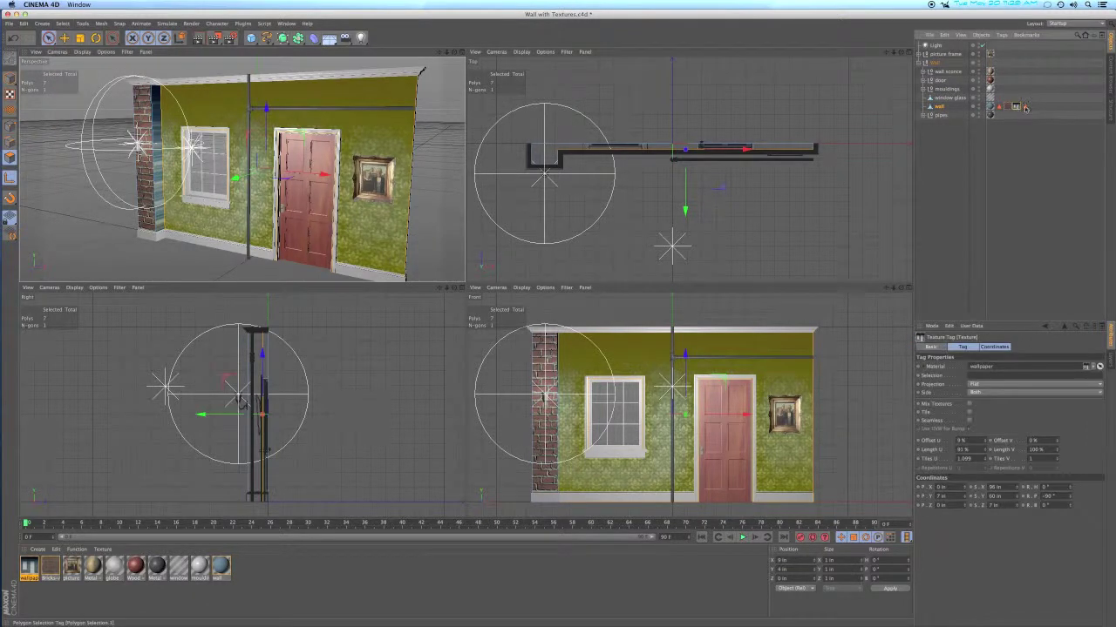
drag(1026, 137, 971, 376)
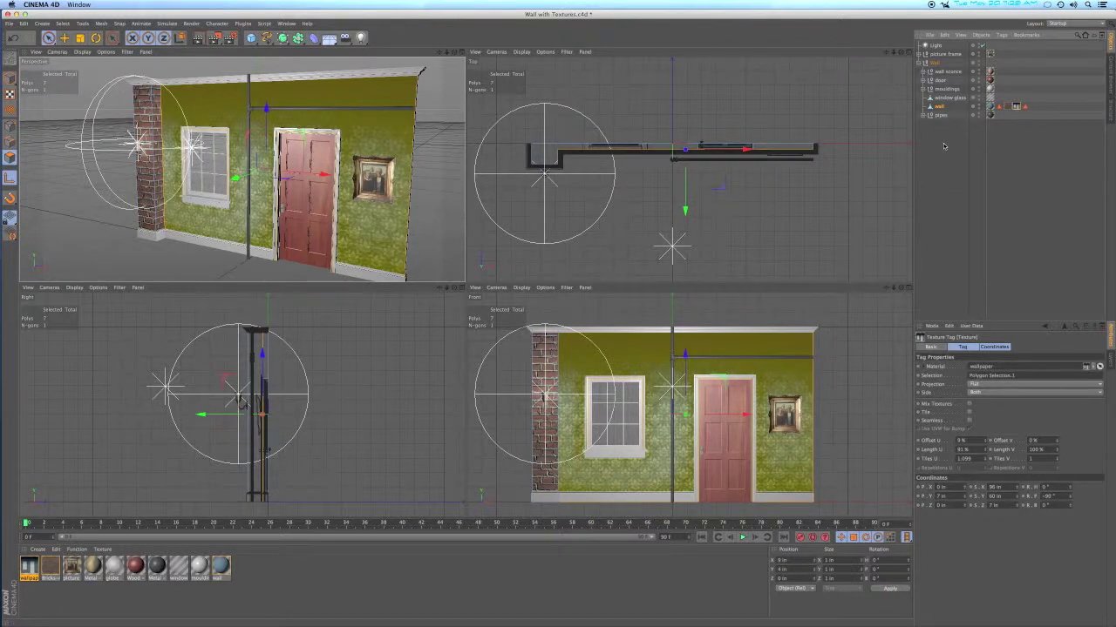
click(1016, 107)
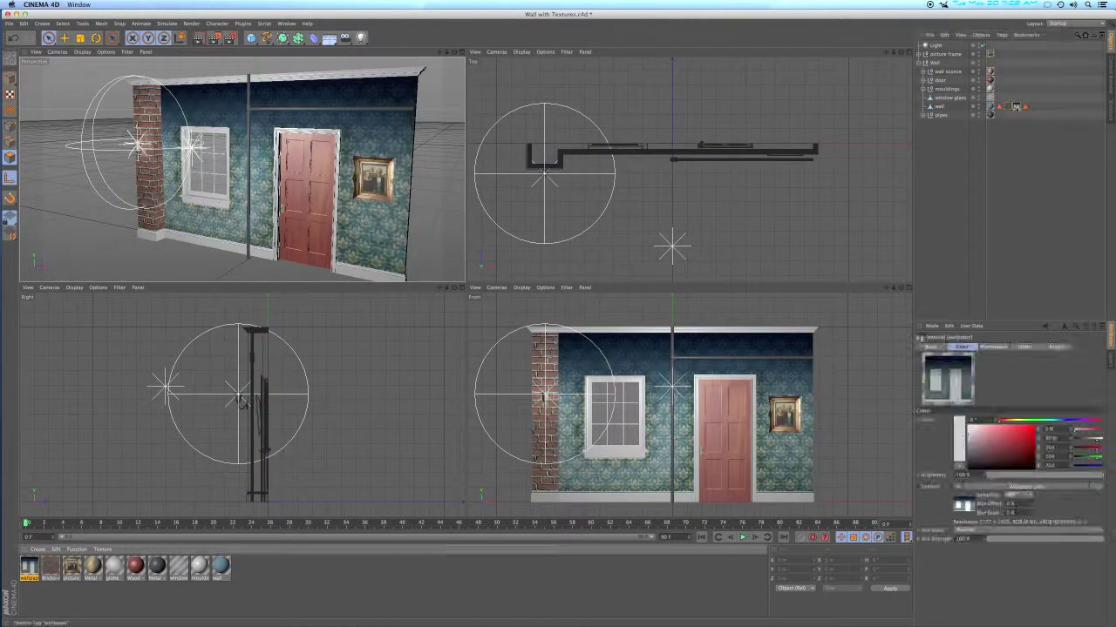
Open the wallpaper material's Editor settings and test-render the perspective view
click(1015, 106)
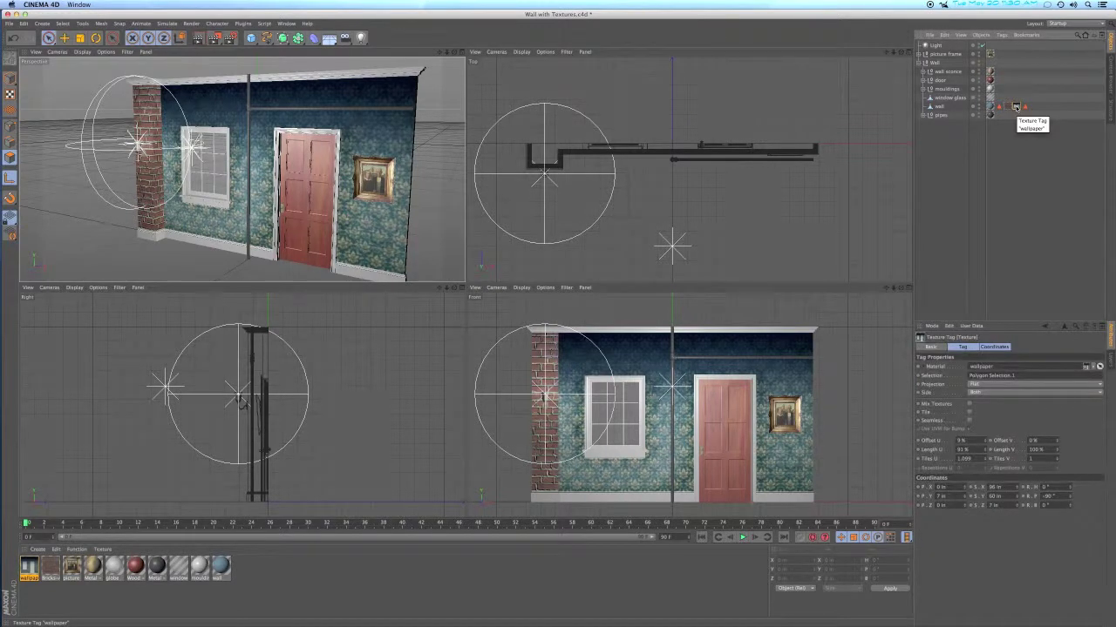
double_click(1015, 107)
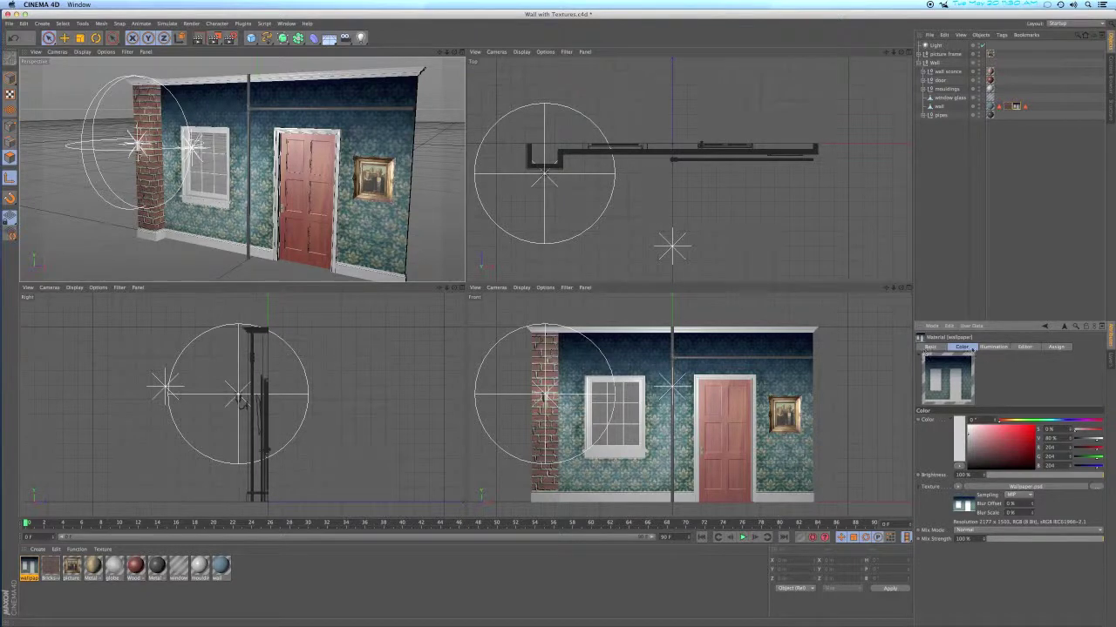
click(1024, 347)
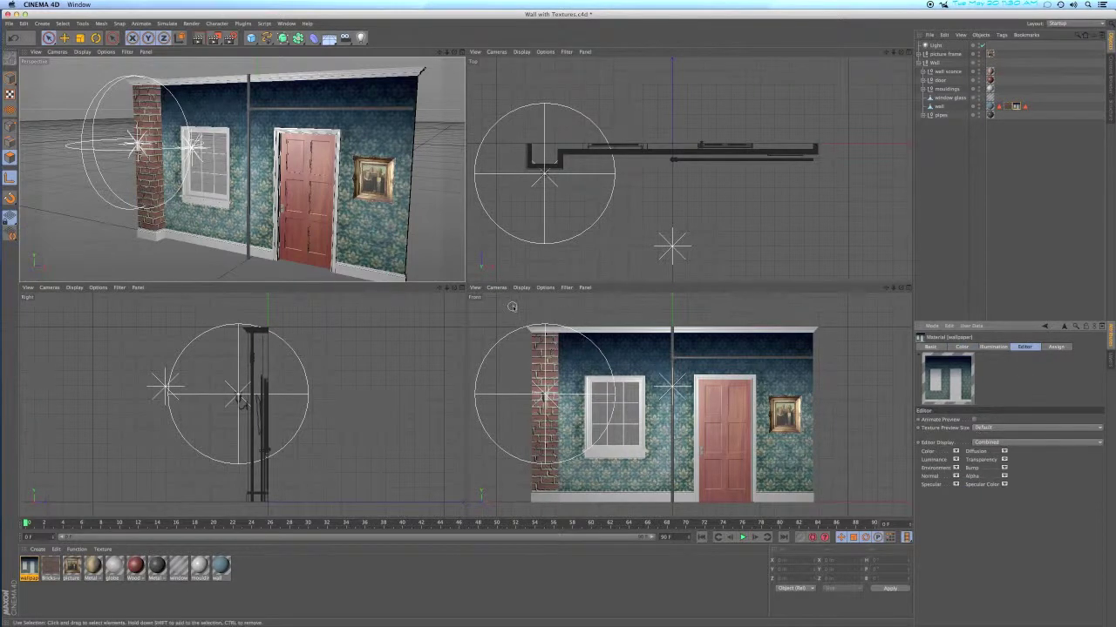
scroll(253, 181, up, 5)
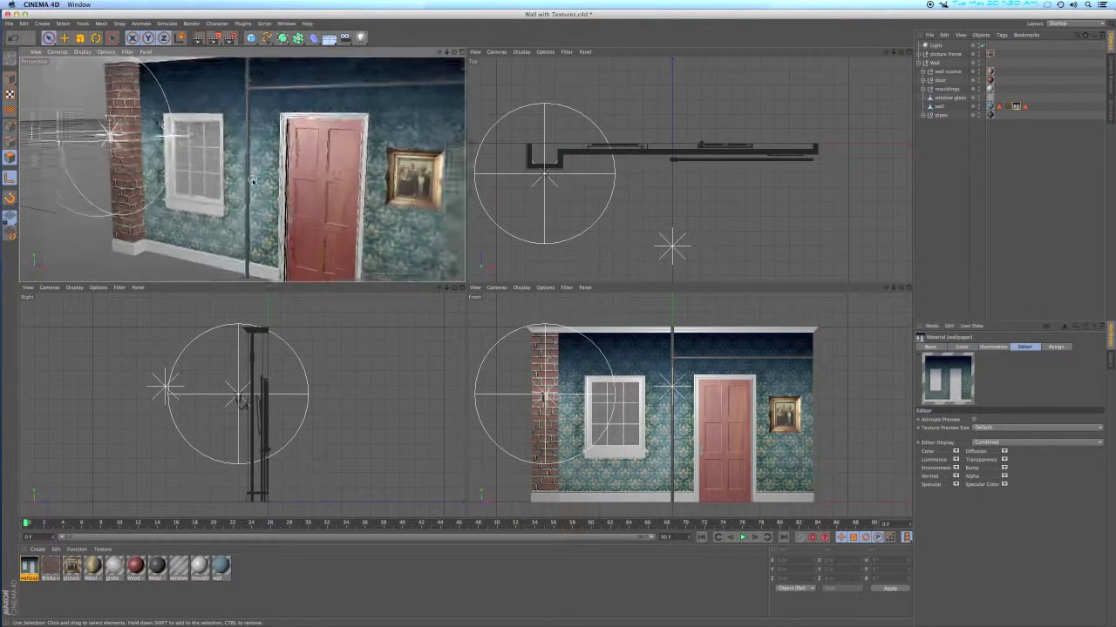
scroll(252, 181, up, 5)
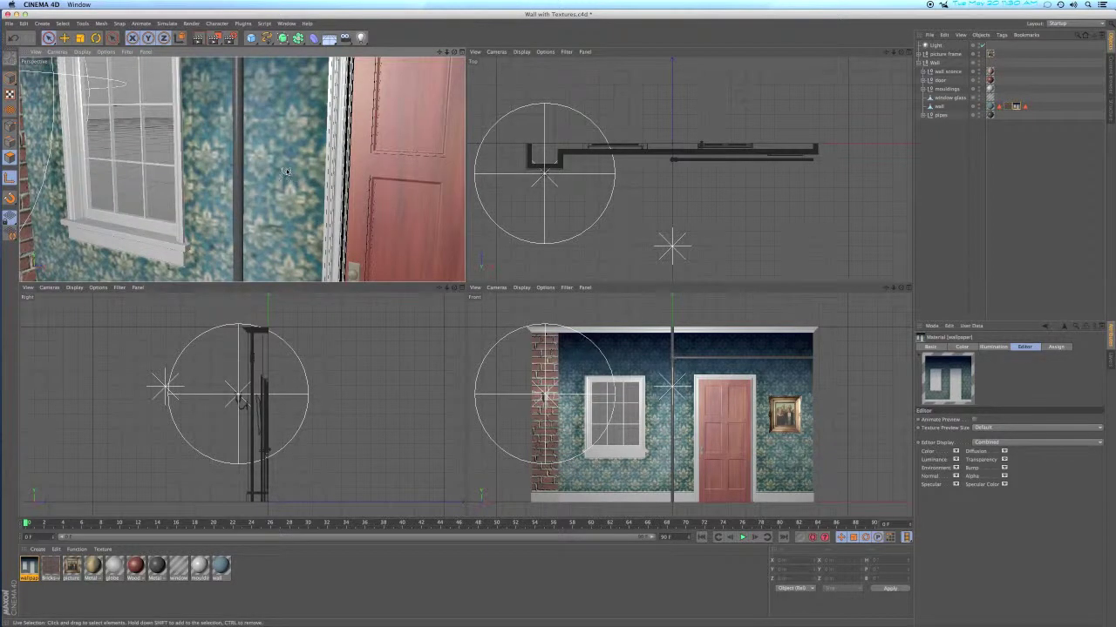
click(198, 39)
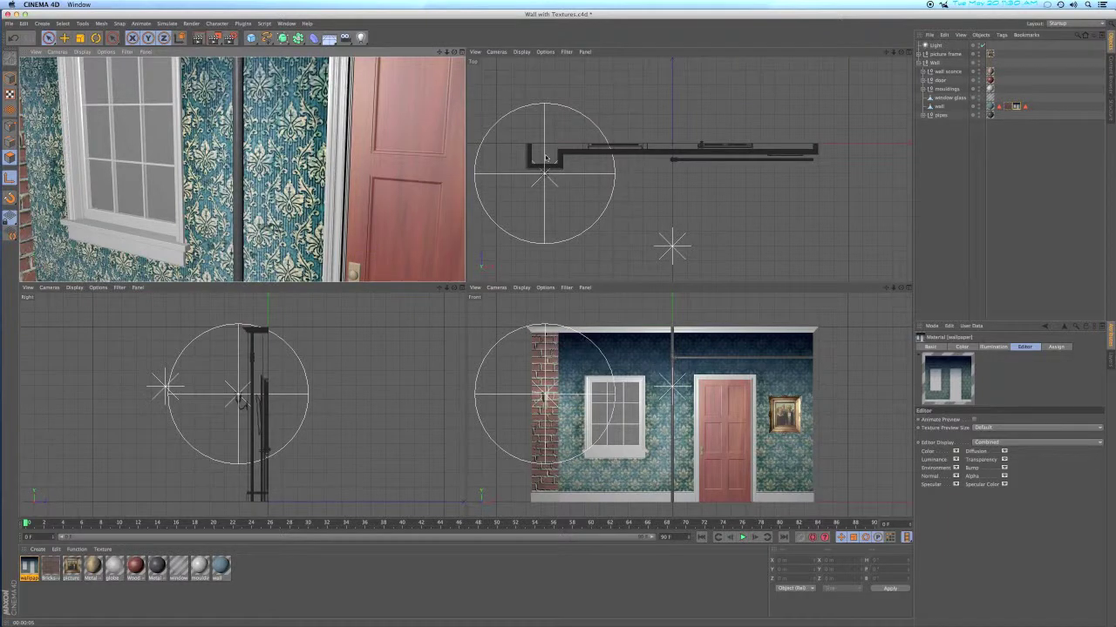
click(943, 157)
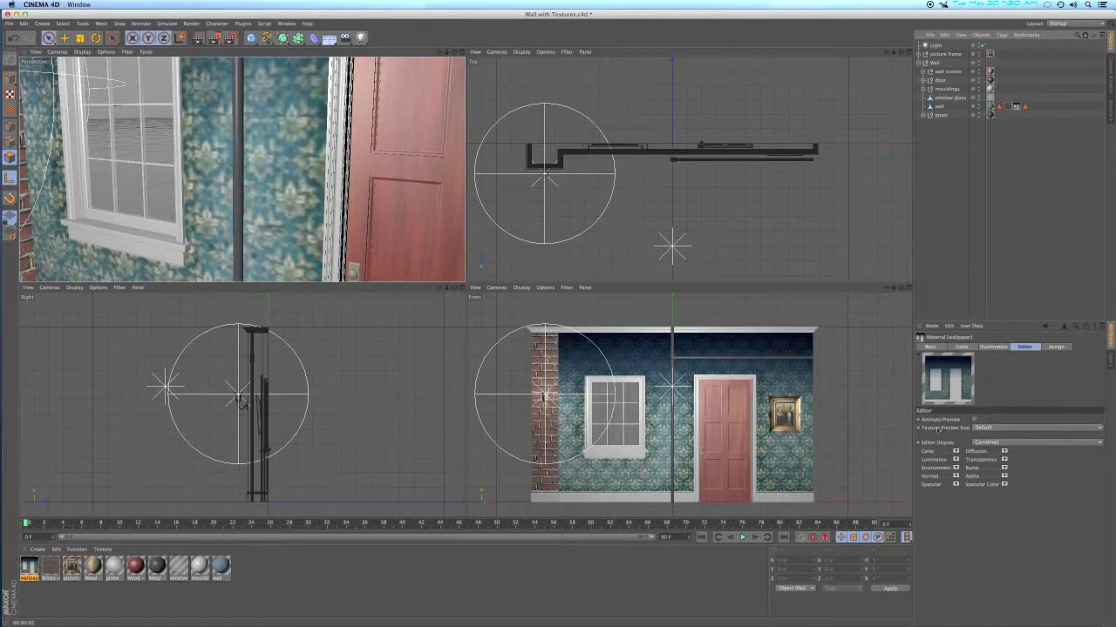
Set the Texture Preview Size to 1024x1024, square the view to the wall, and switch to Photoshop
click(1000, 428)
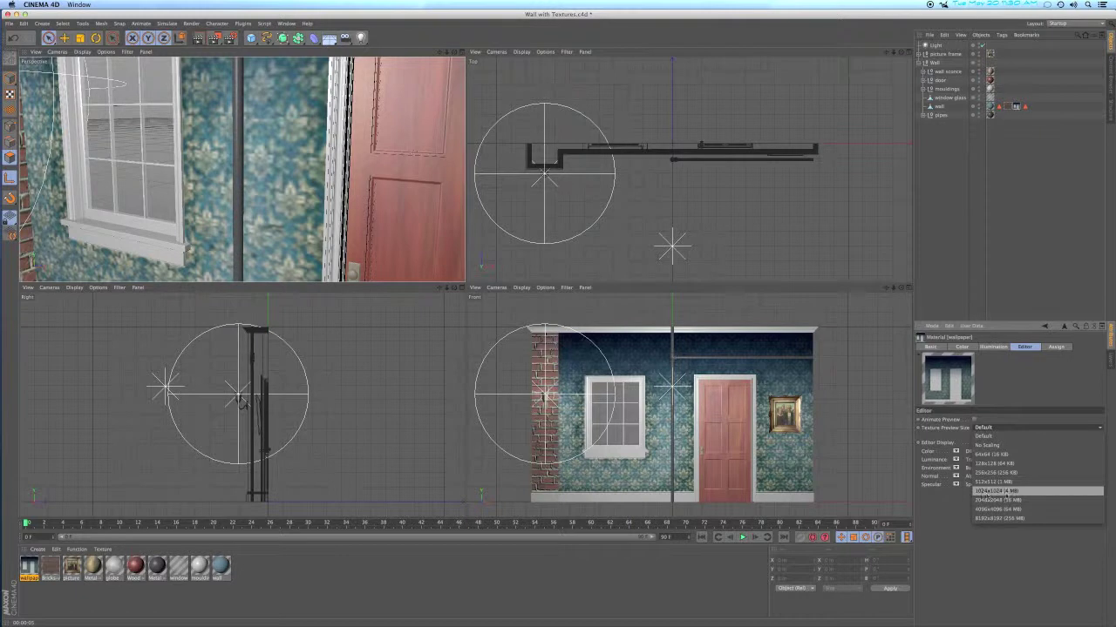
click(1007, 491)
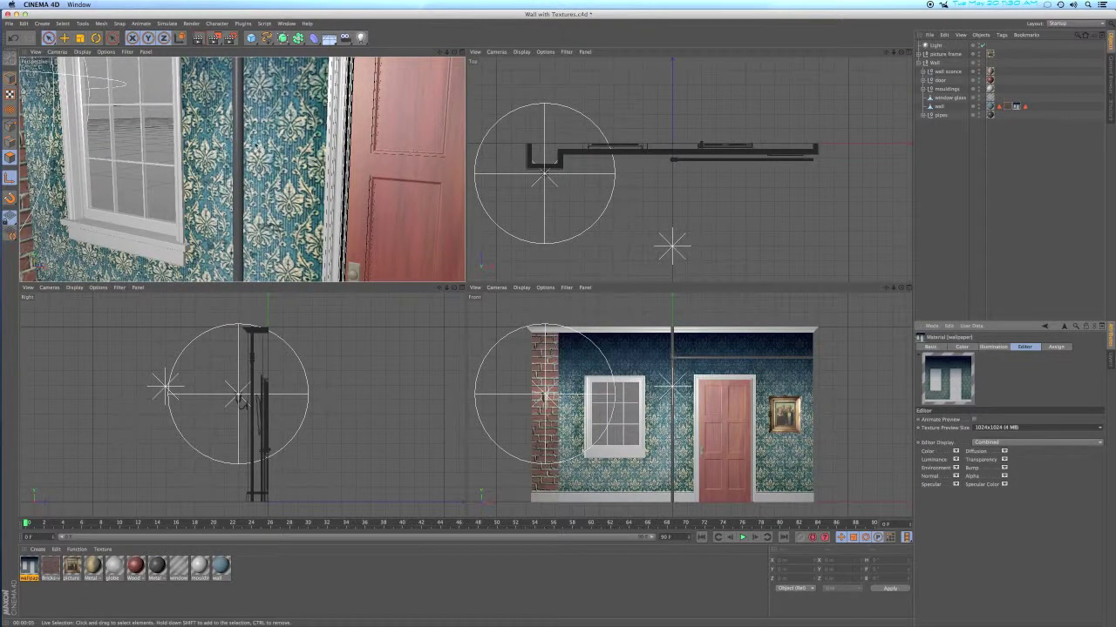
scroll(259, 144, down, 10)
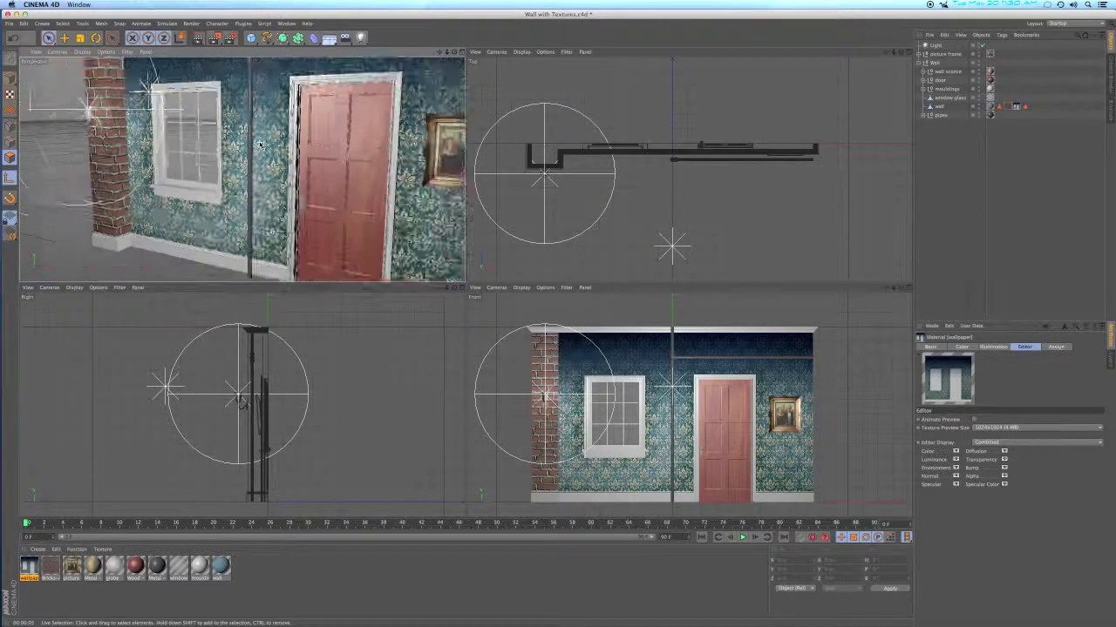
scroll(258, 144, down, 3)
alt+drag(258, 144, 258, 166)
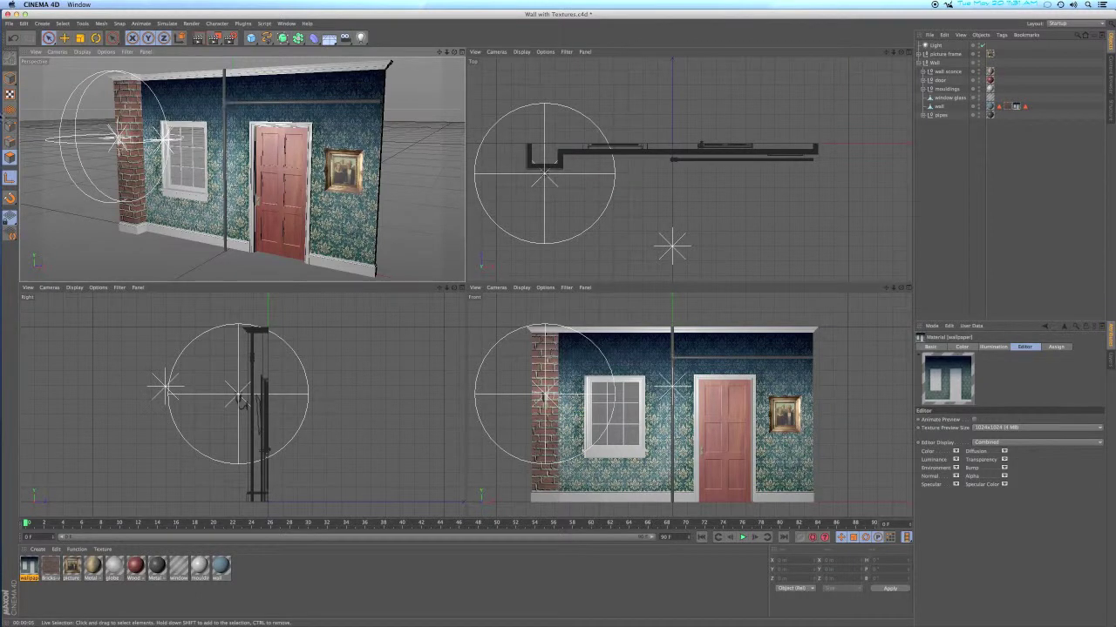
click(10, 134)
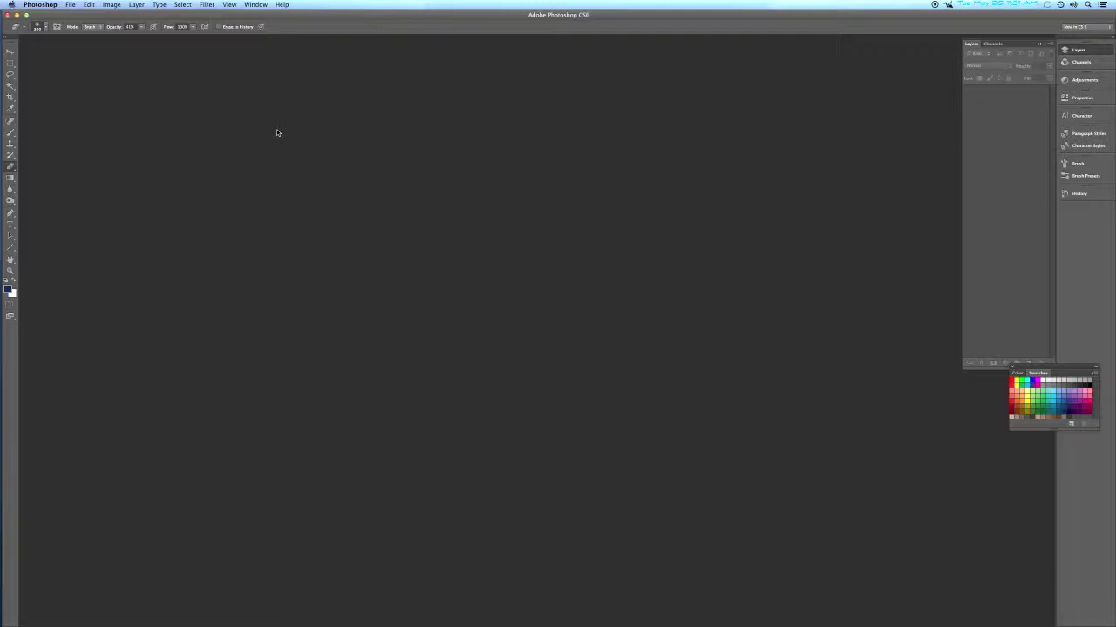
Create a new white document measured in inches: 3.5 wide by 10 tall at 300 ppi
key(super+n)
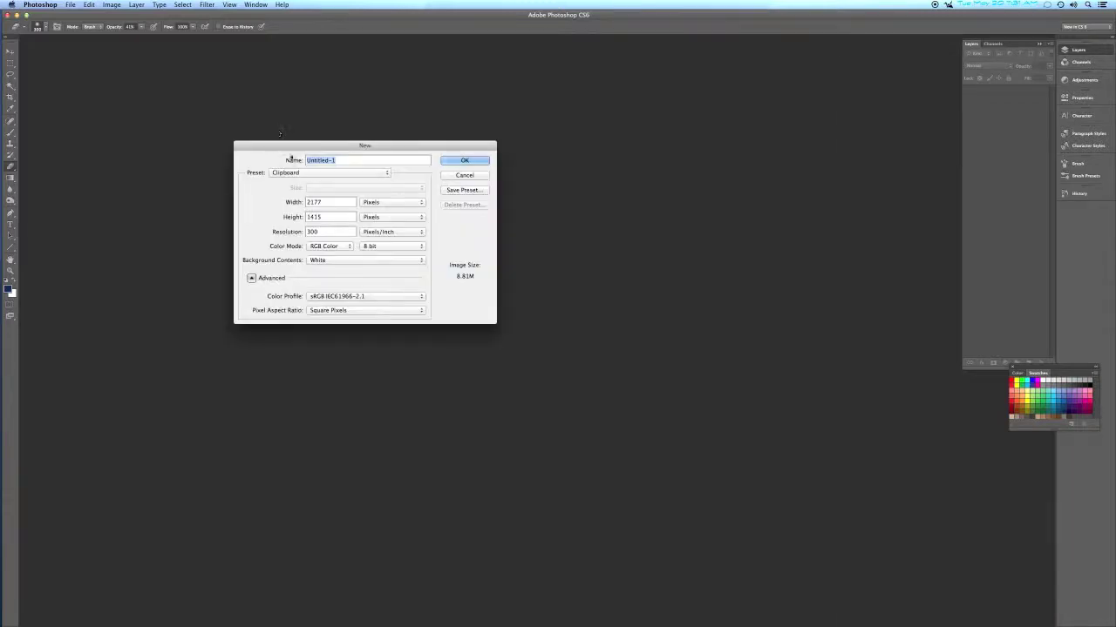
click(407, 204)
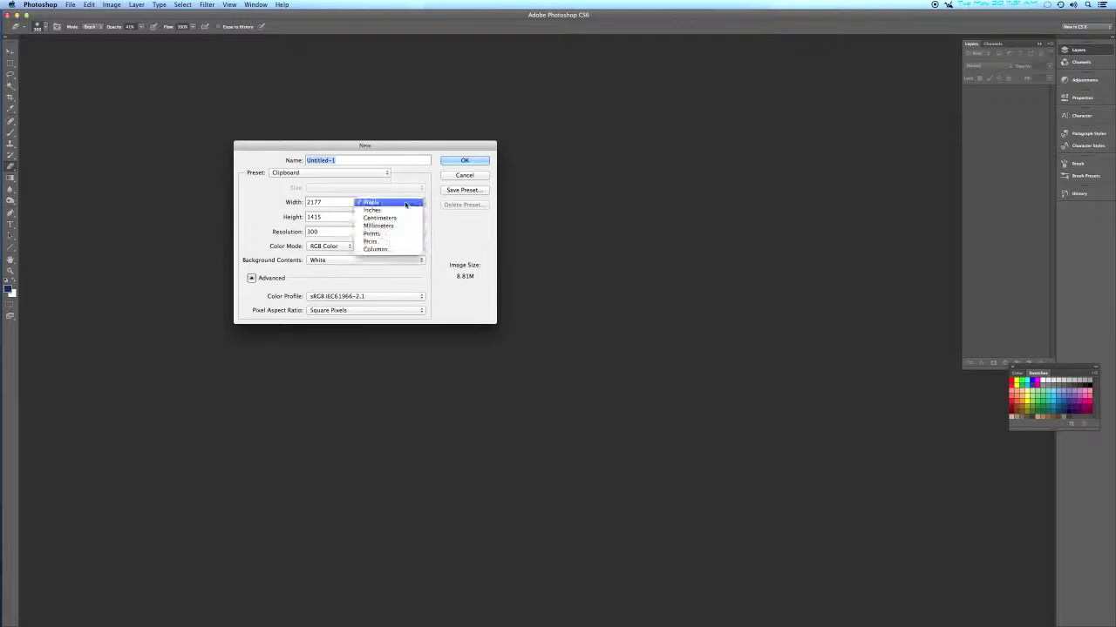
click(402, 211)
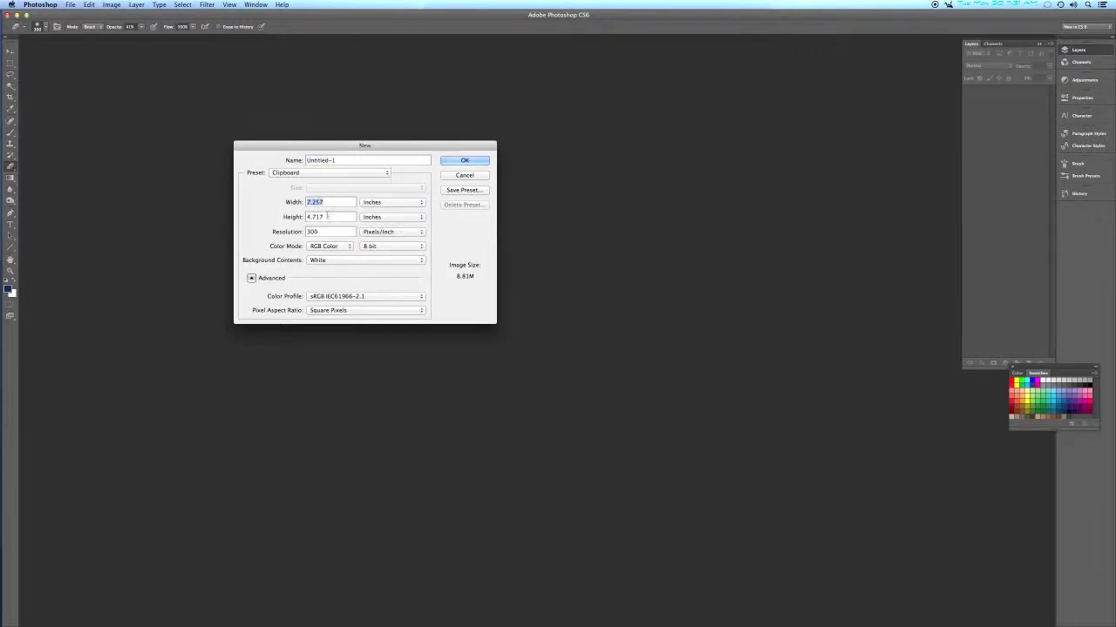
key(Tab)
text(10)
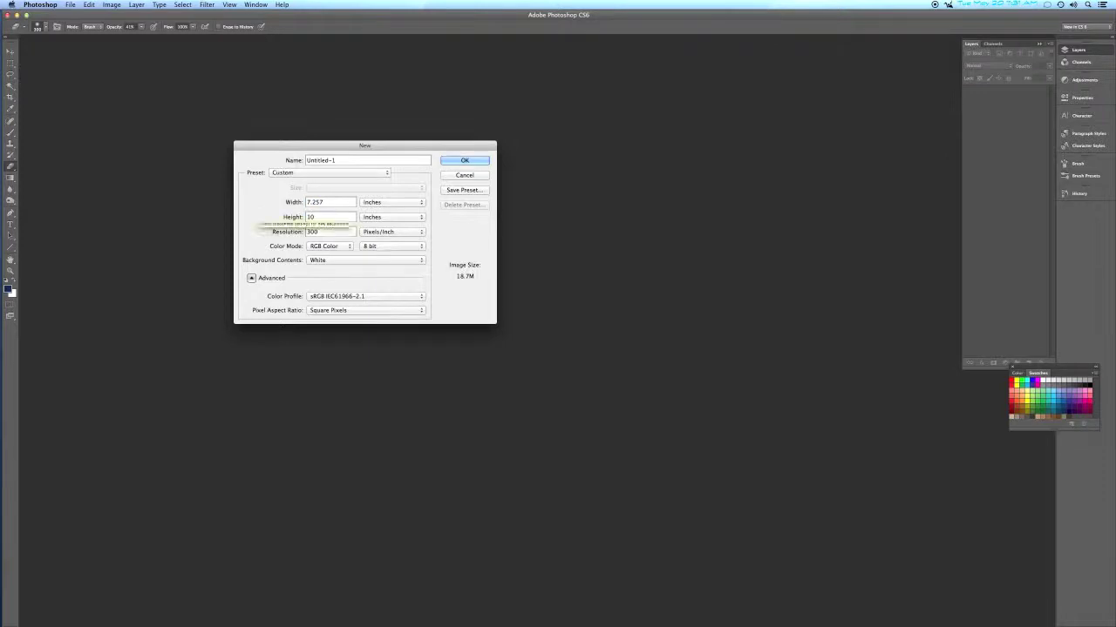
click(289, 201)
text(3.5)
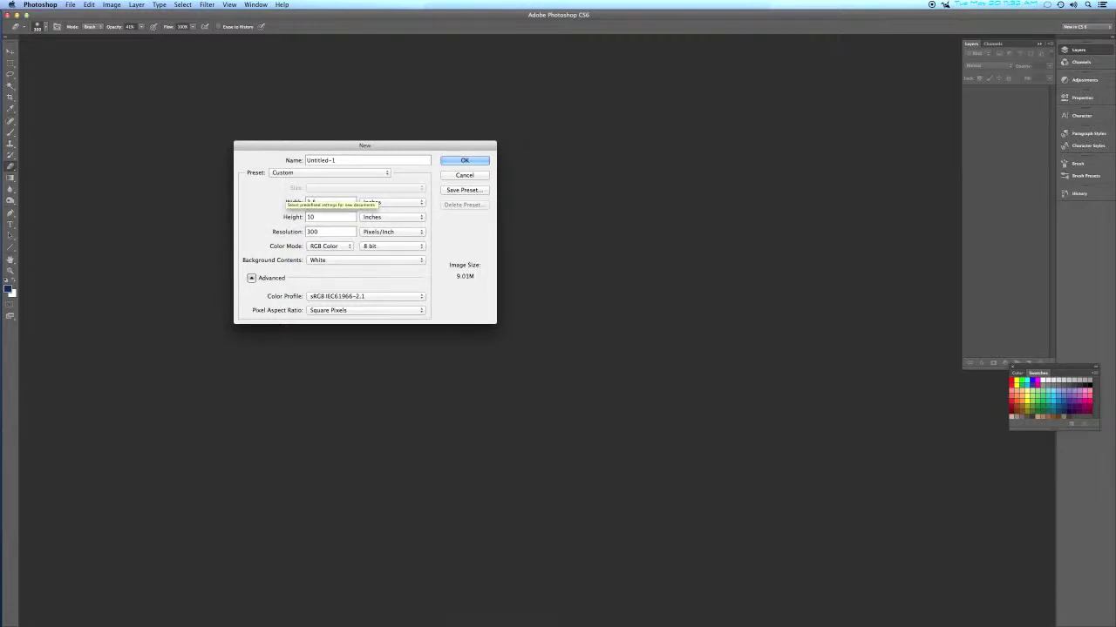
key(Return)
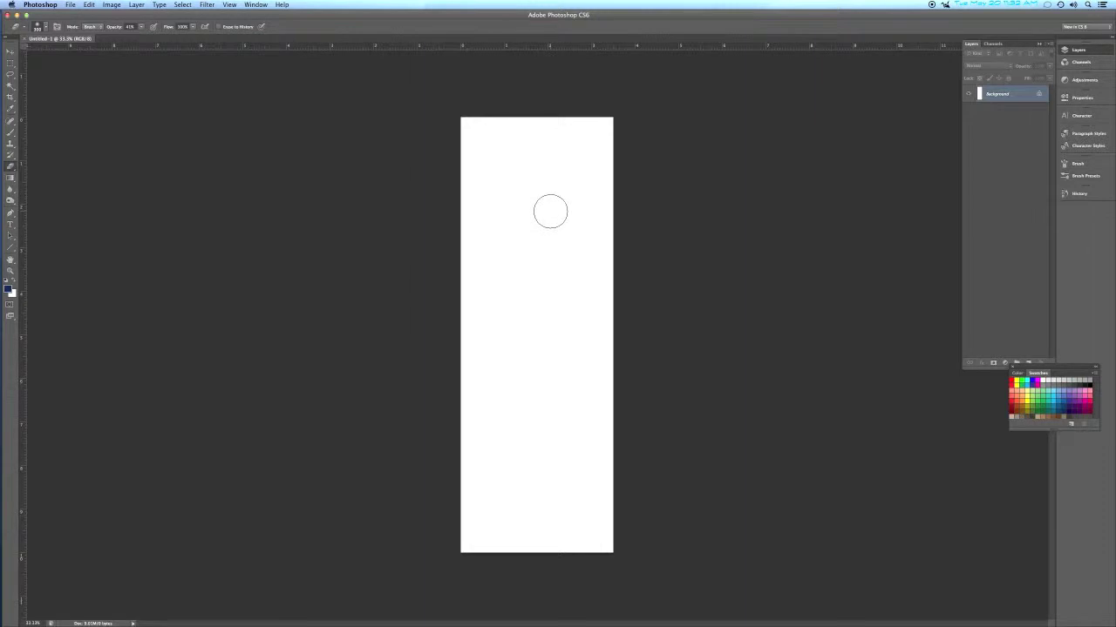
key(super+o)
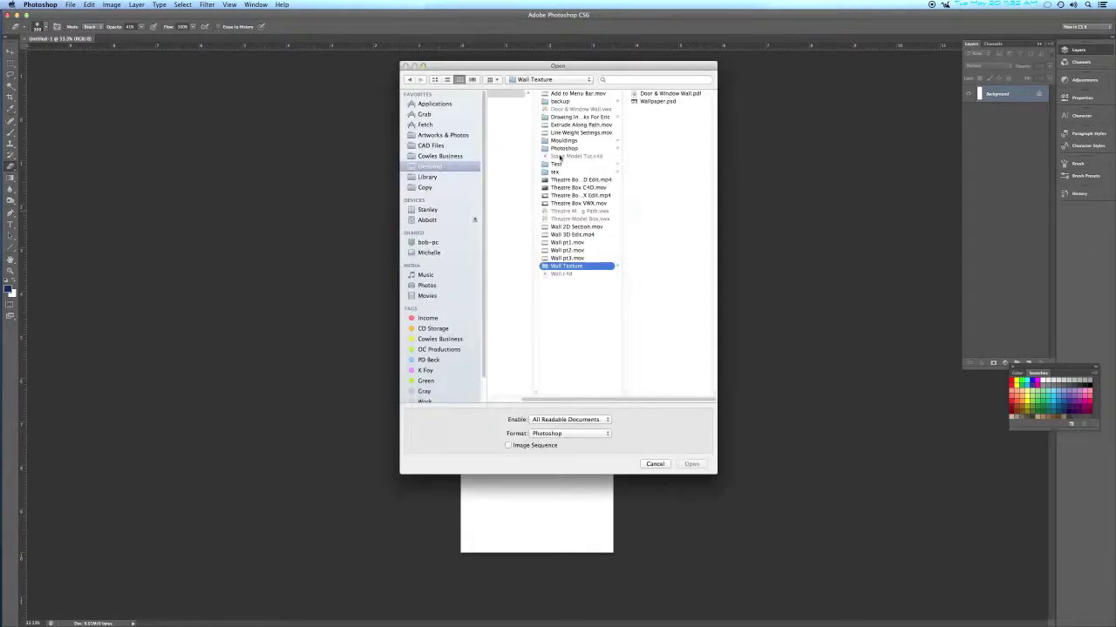
Copy the brick texture image from the Photoshop folder and paste it into the new document
click(573, 149)
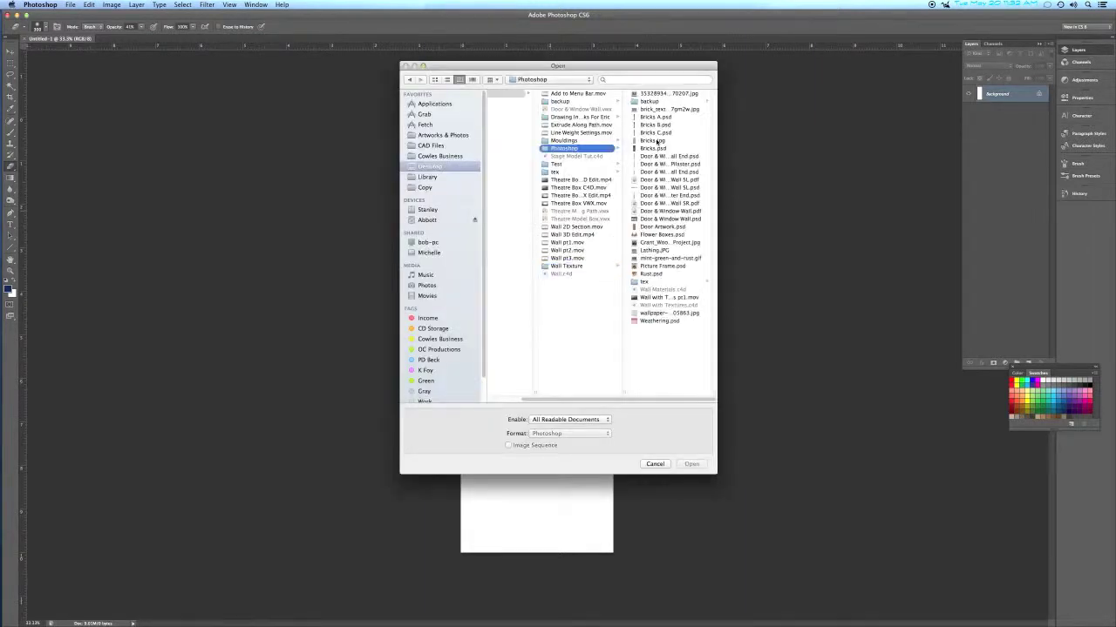
click(656, 110)
double_click(566, 111)
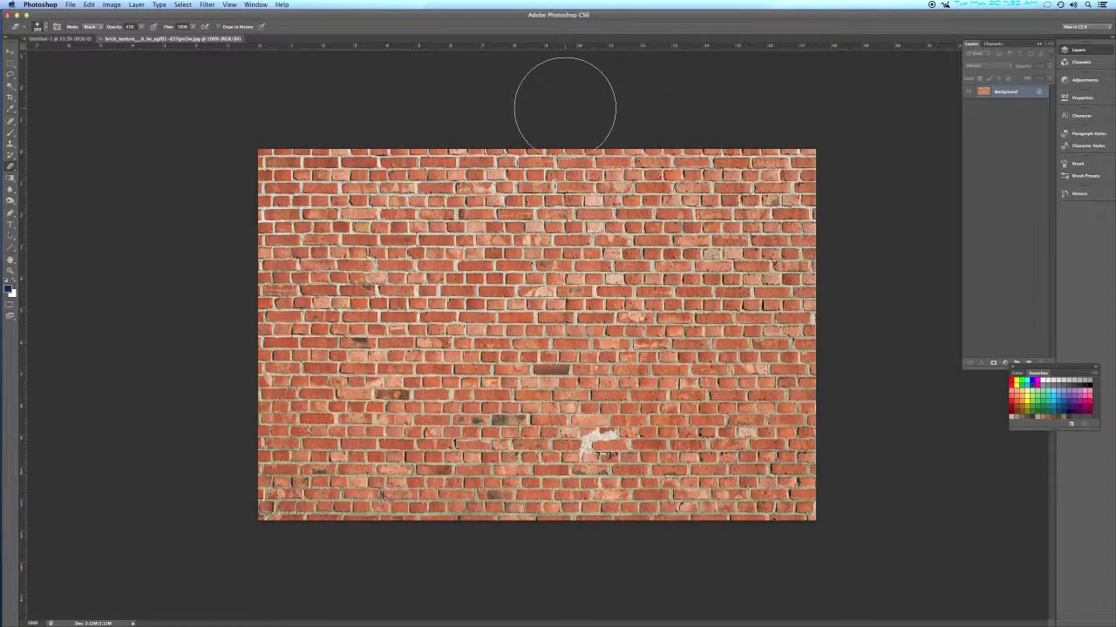
key(super+a)
key(super+c)
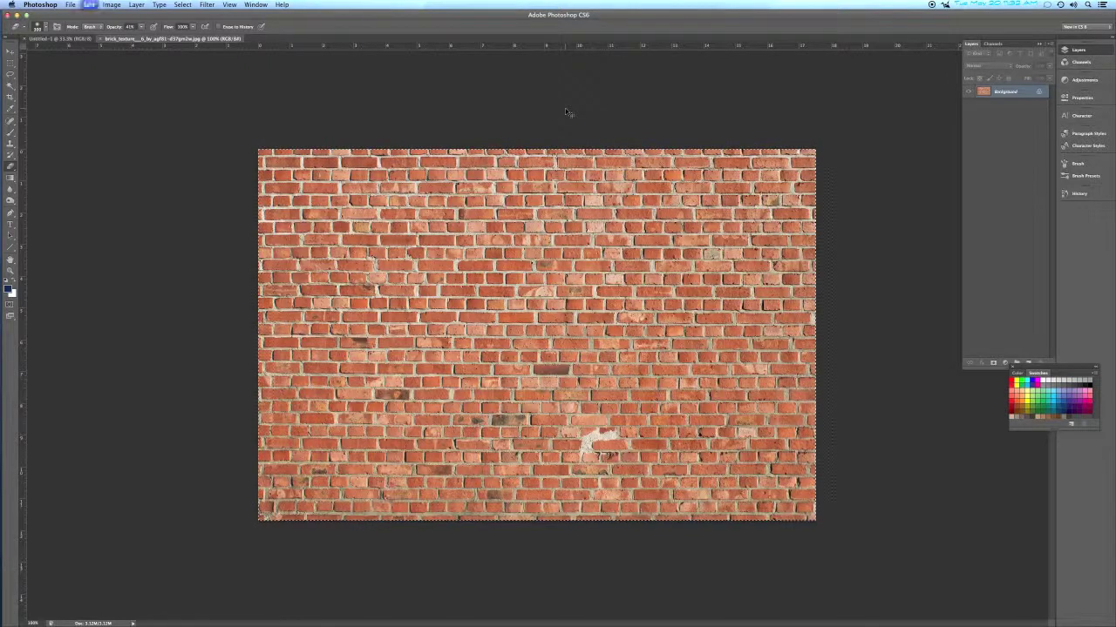
key(super+w)
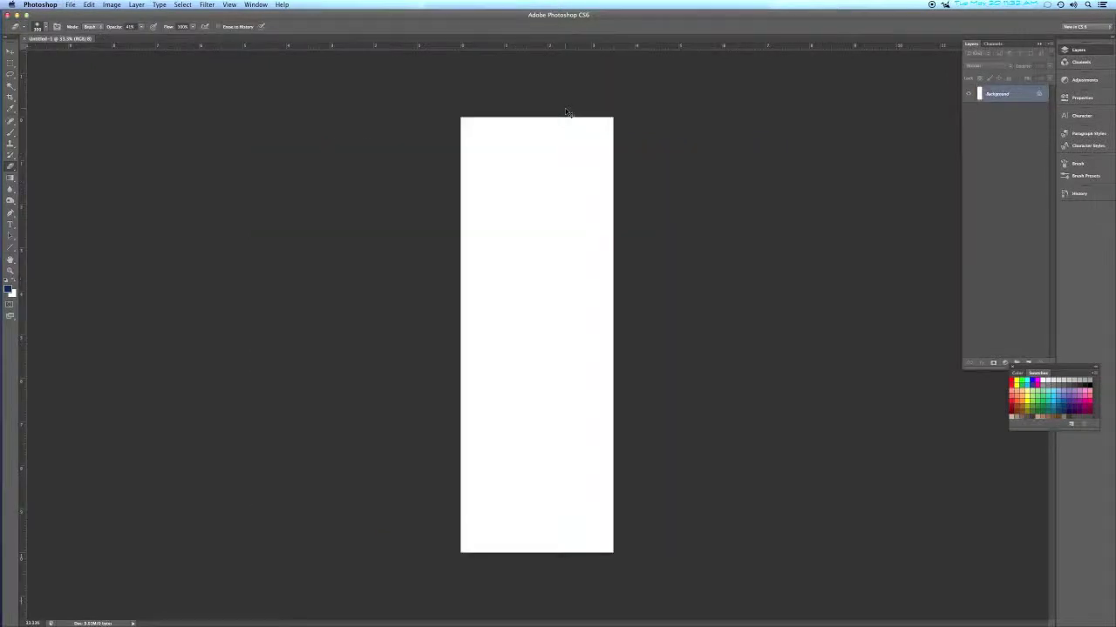
key(super+v)
Scale the pasted bricks up to fill the canvas height and merge them into the Background
key(super+t)
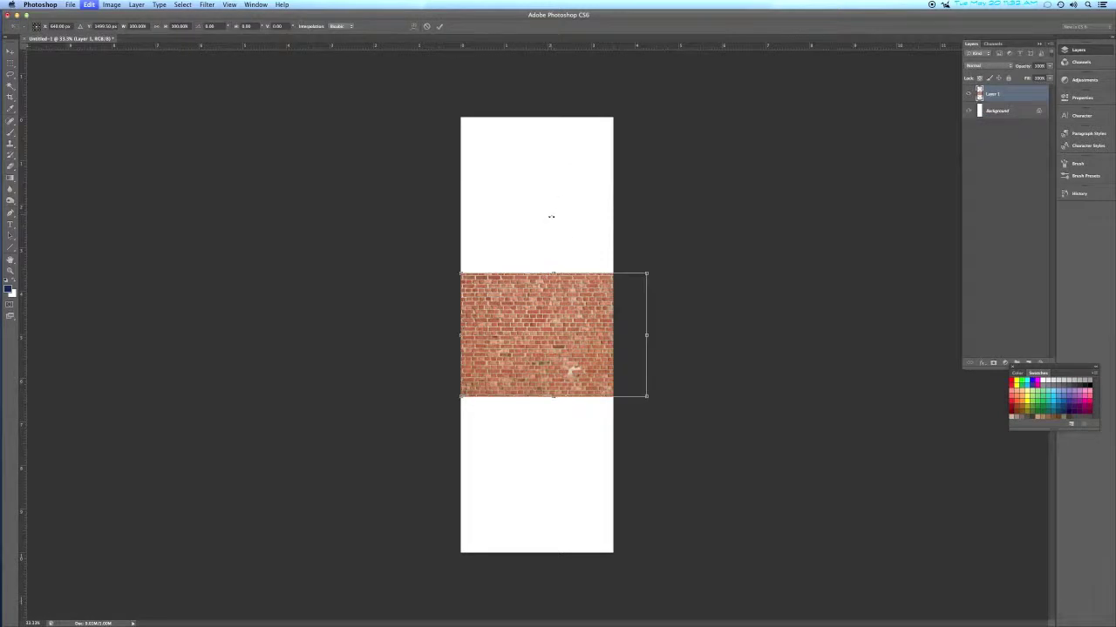
shift+drag(647, 397, 889, 538)
shift+drag(880, 273, 1045, 16)
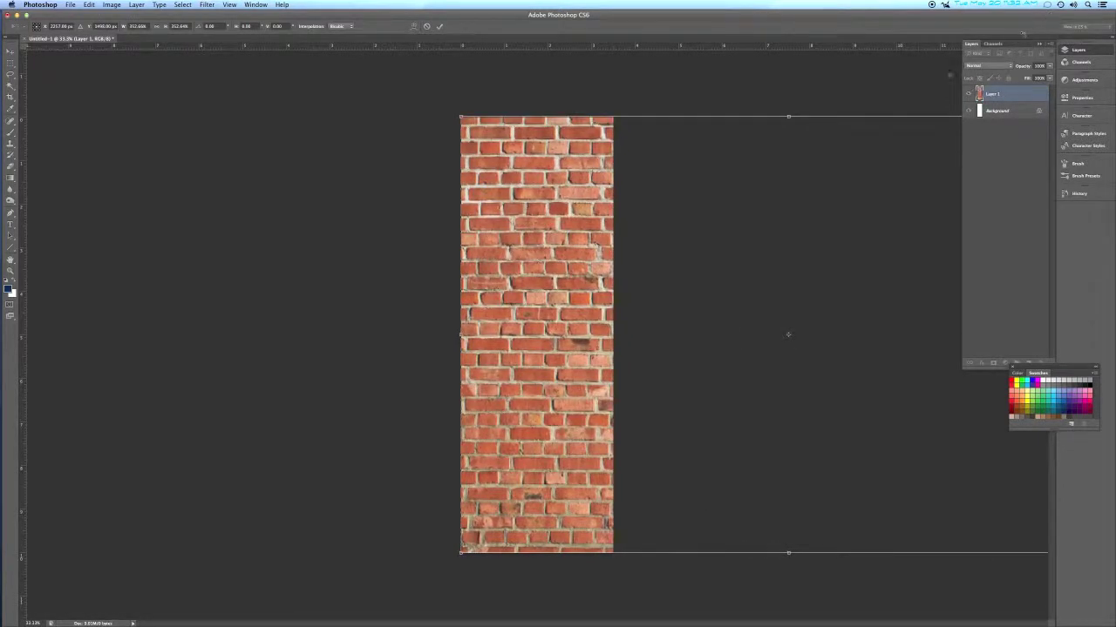
key(e)
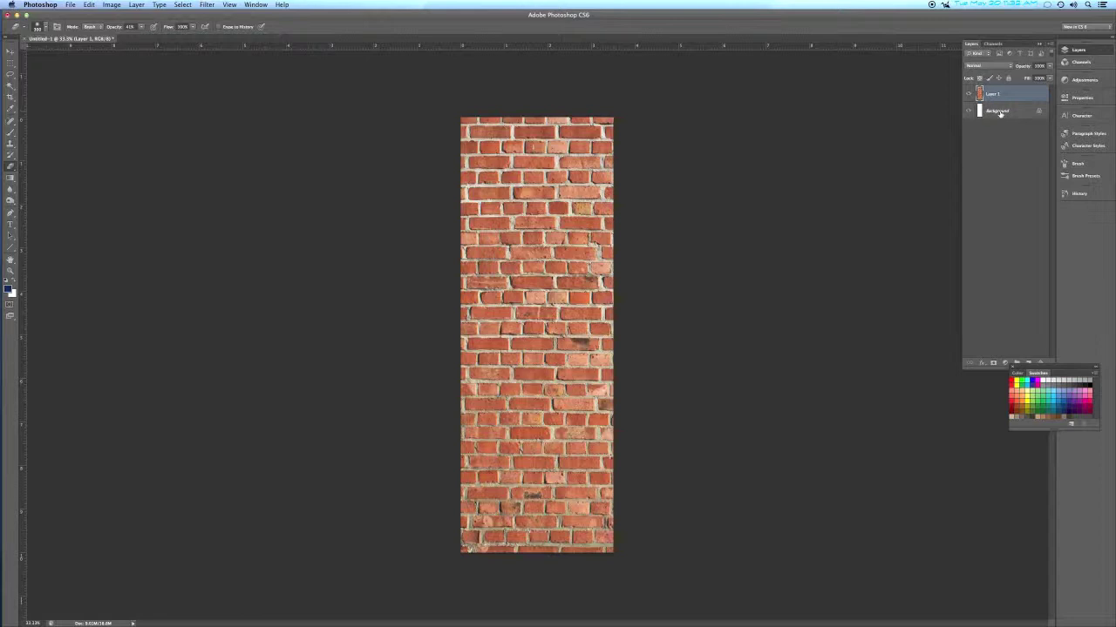
key(super+e)
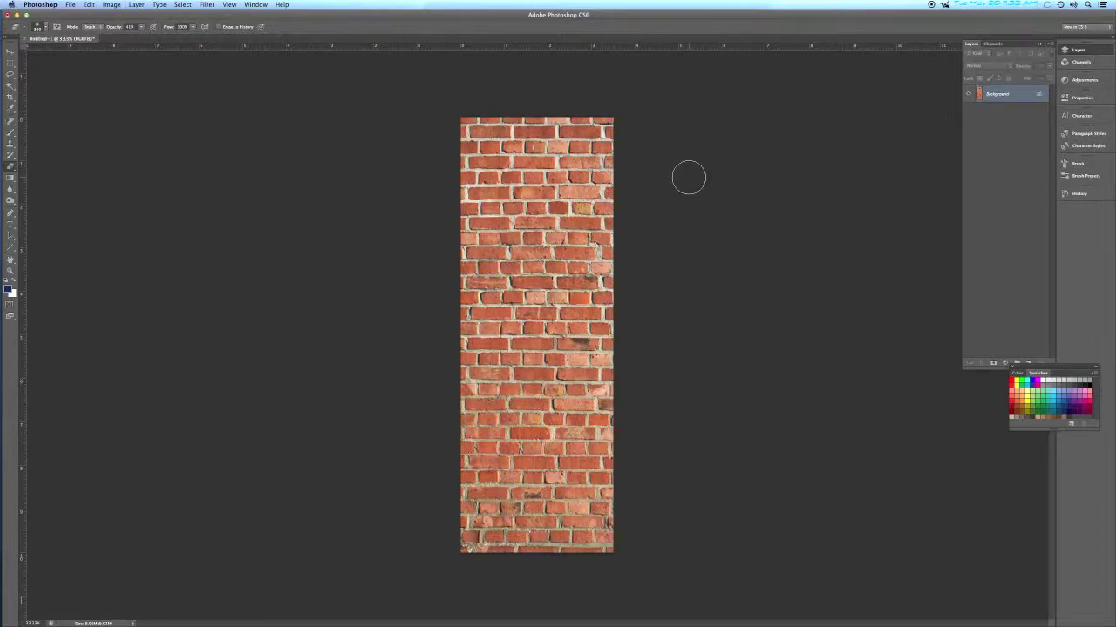
Save the document as brick.psd in the Wall Texture folder, then close it
key(super+s)
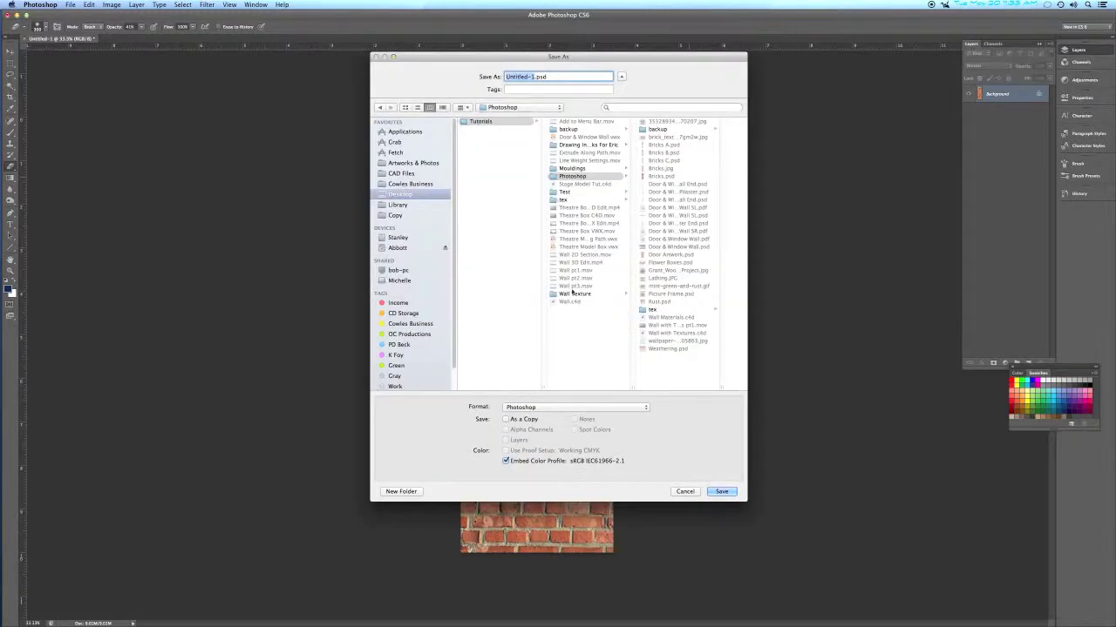
click(578, 294)
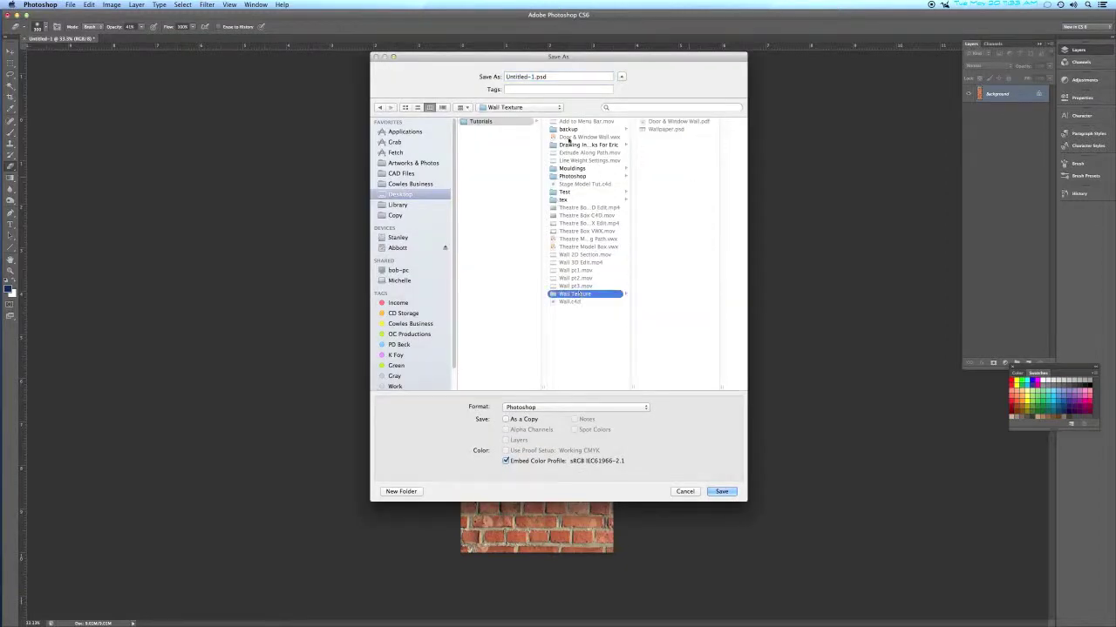
key(Tab)
text(brick)
key(Return)
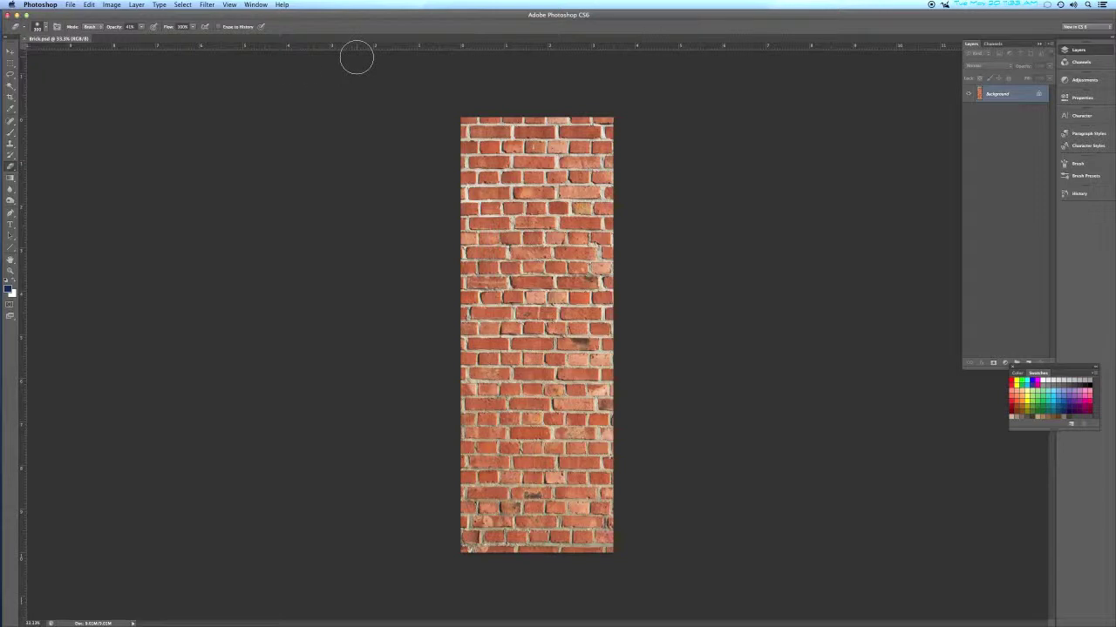
key(super+w)
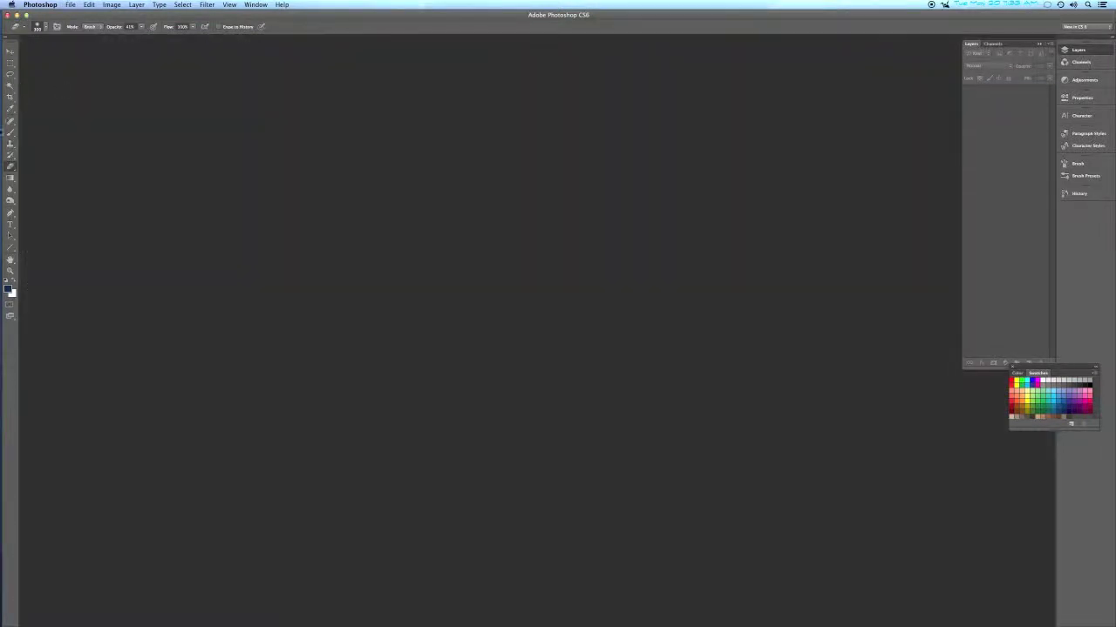
Add a new material named brick and turn off its Specular channel
click(12, 219)
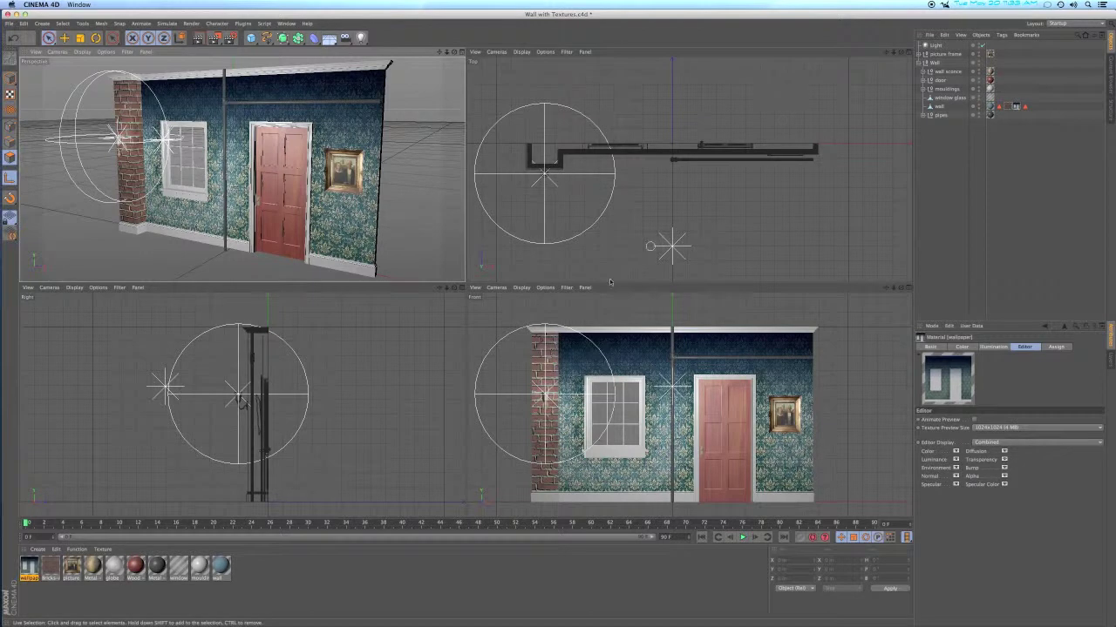
click(268, 584)
double_click(268, 584)
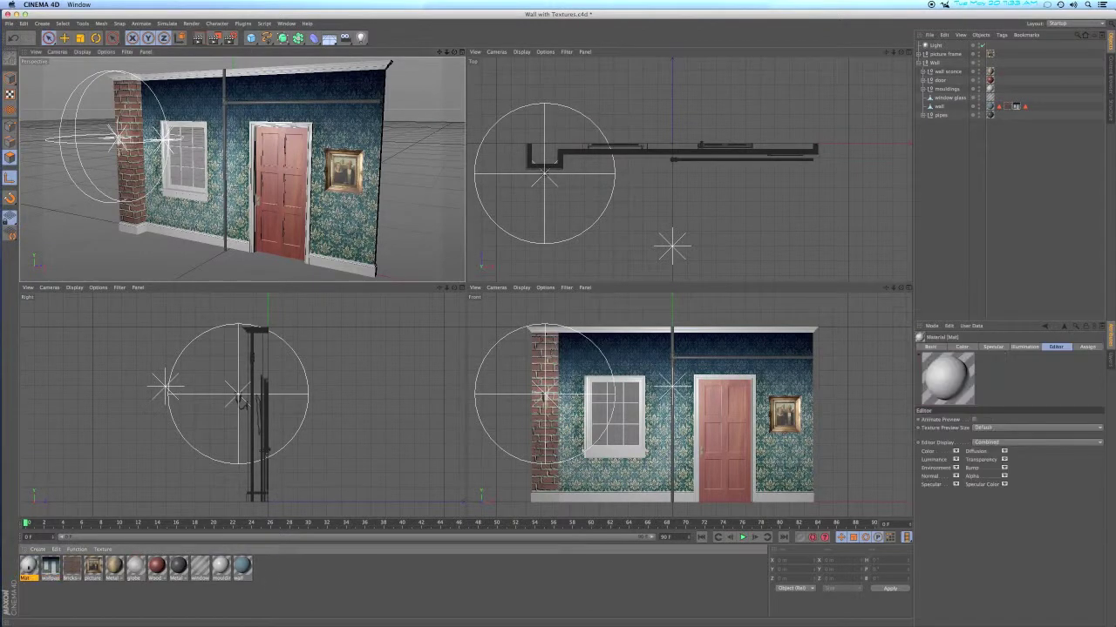
double_click(29, 566)
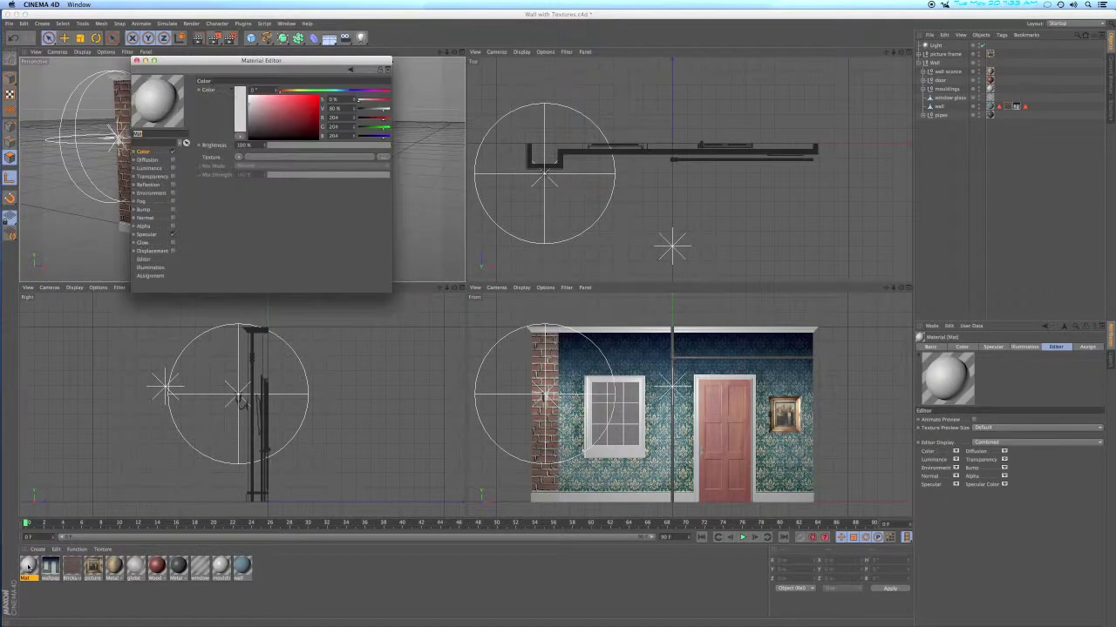
key(Return)
click(172, 234)
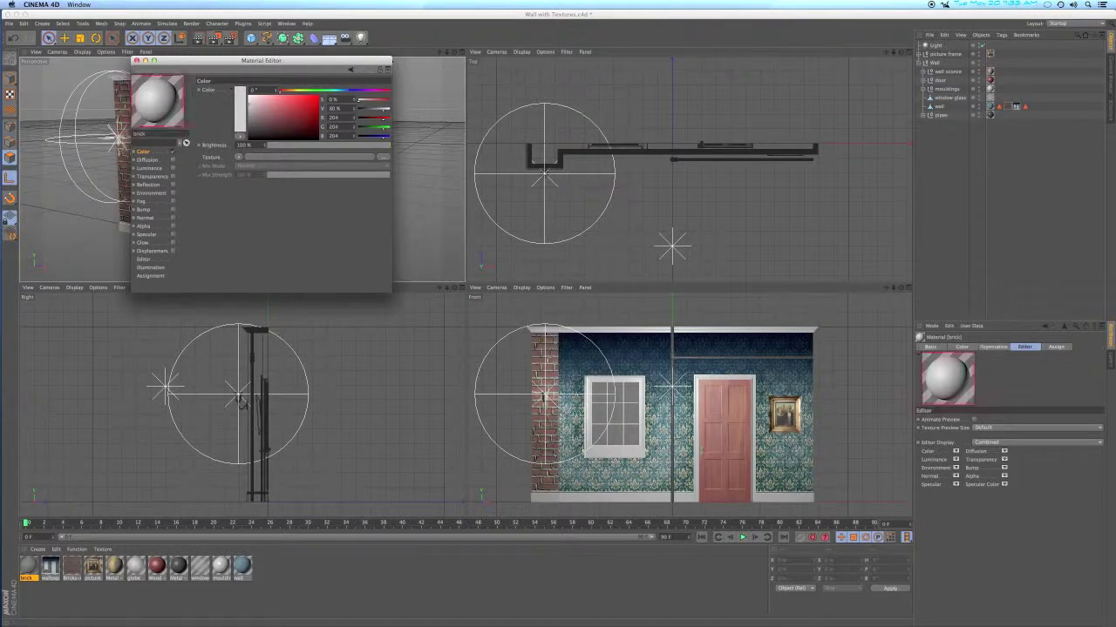
Load Brick.psd as the brick material's Color texture and preview it on a plane
click(382, 158)
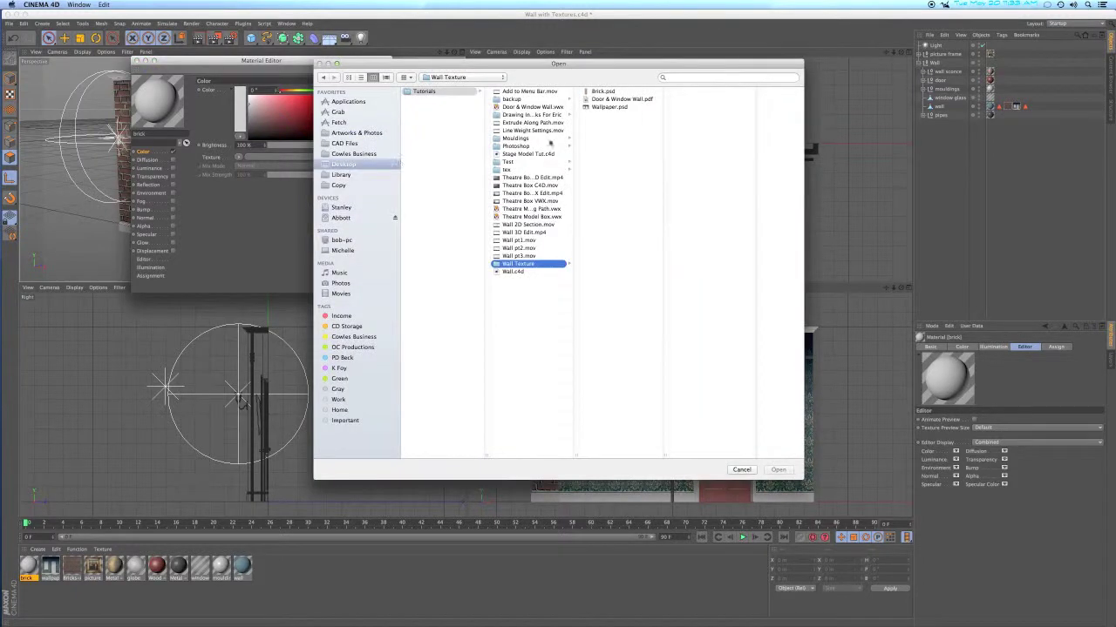
double_click(602, 93)
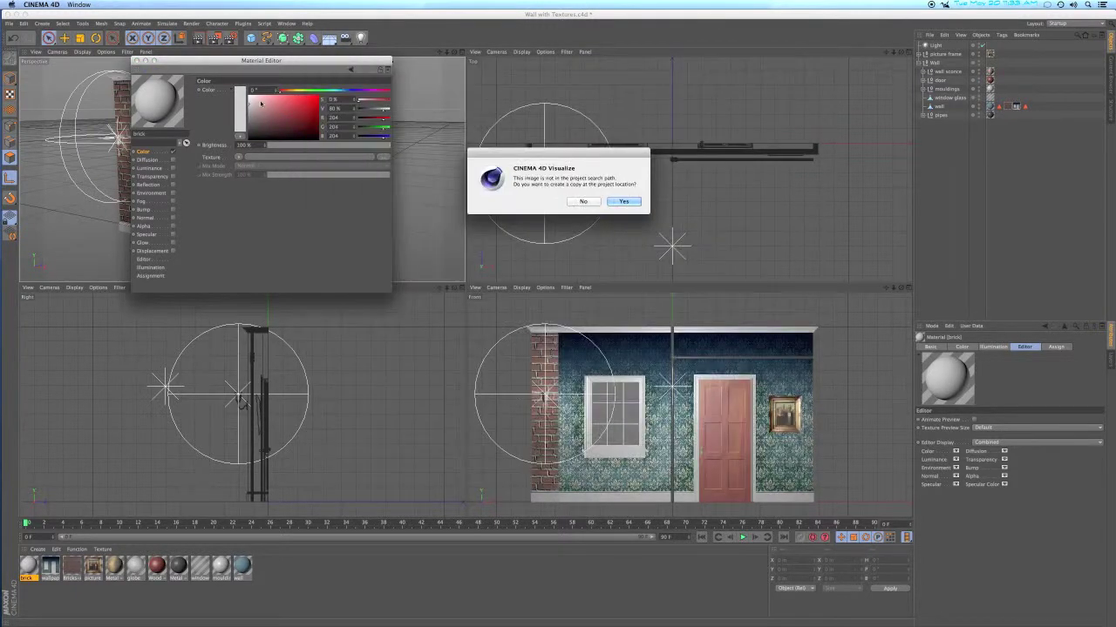
key(Return)
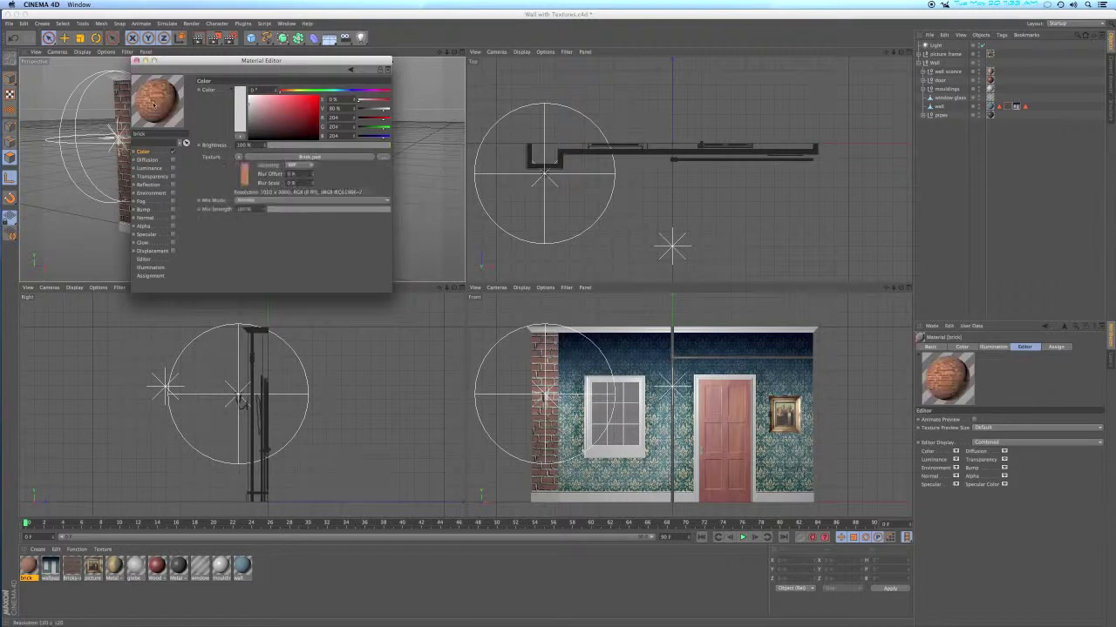
right_click(162, 110)
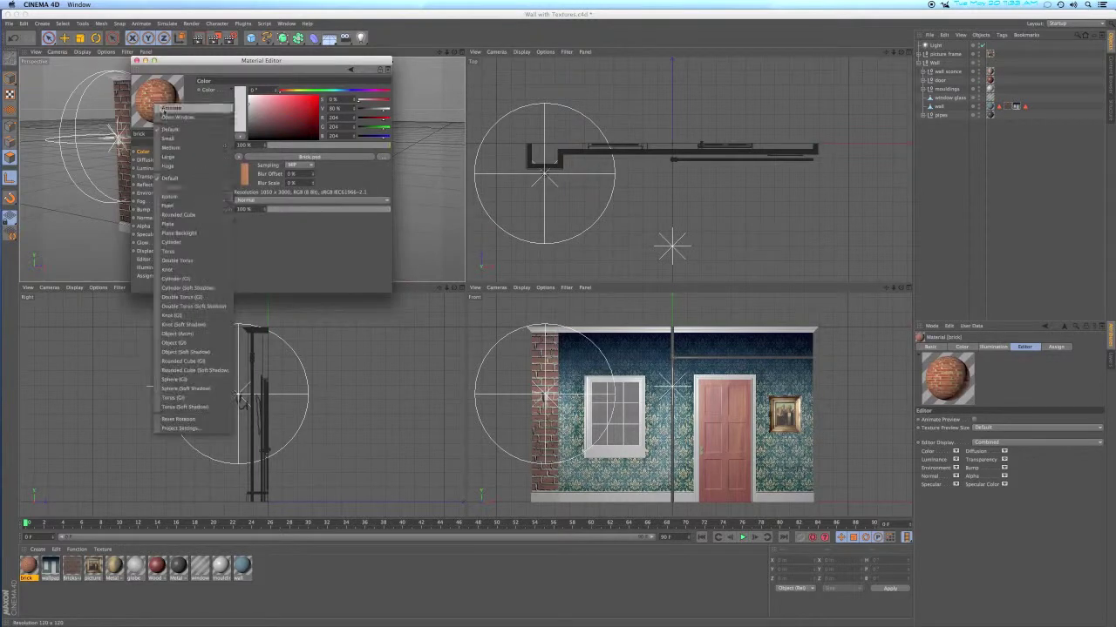
click(179, 218)
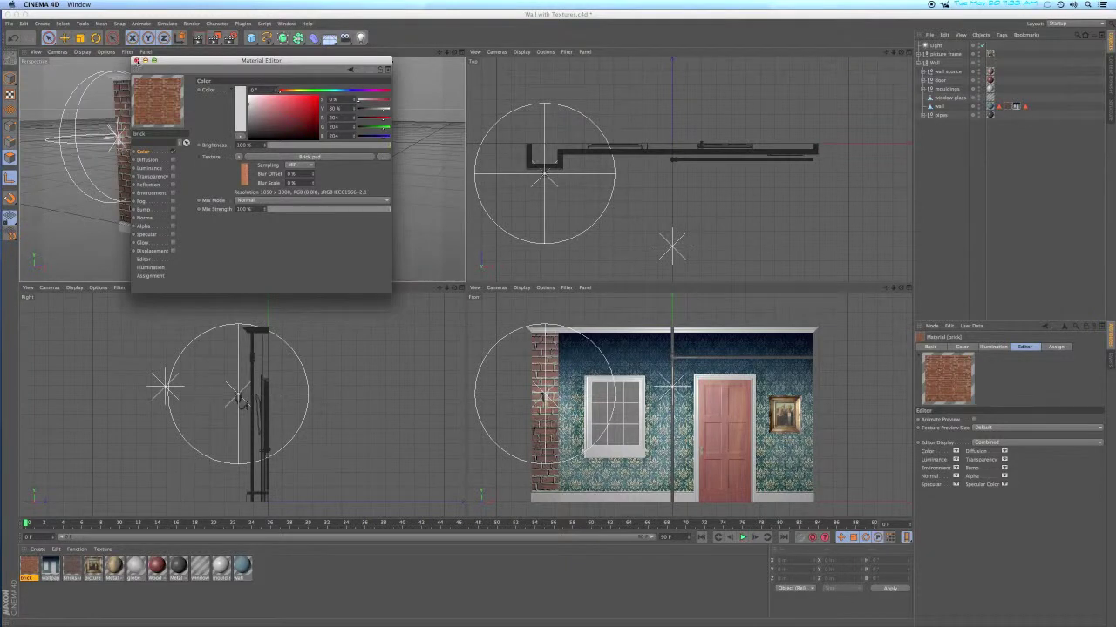
click(136, 60)
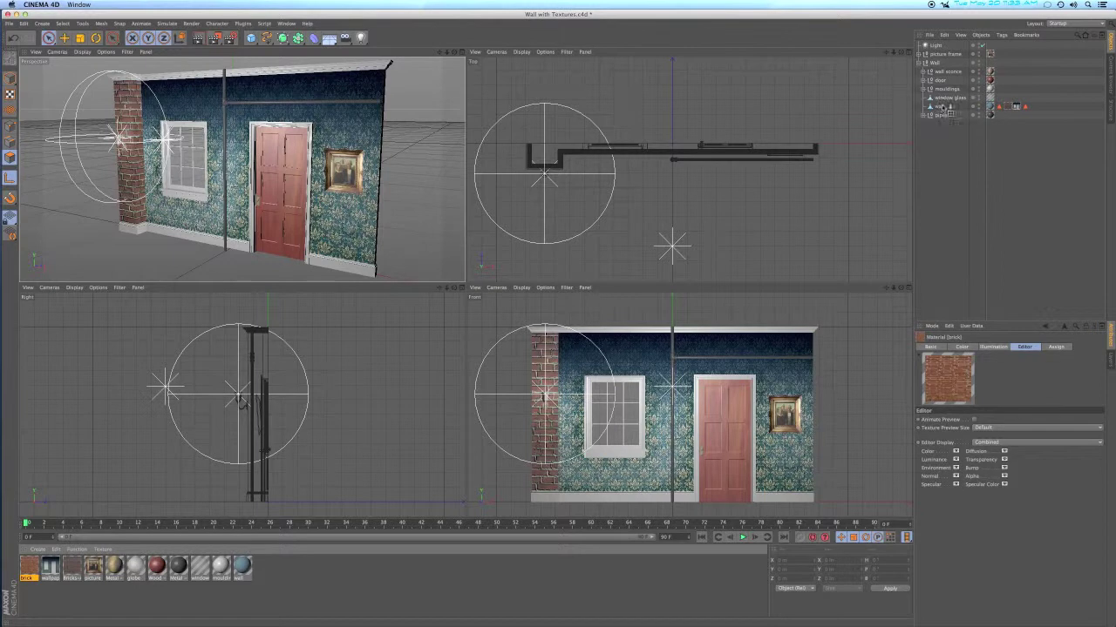
Apply the brick material to the wall with Cubic projection
drag(940, 108, 940, 108)
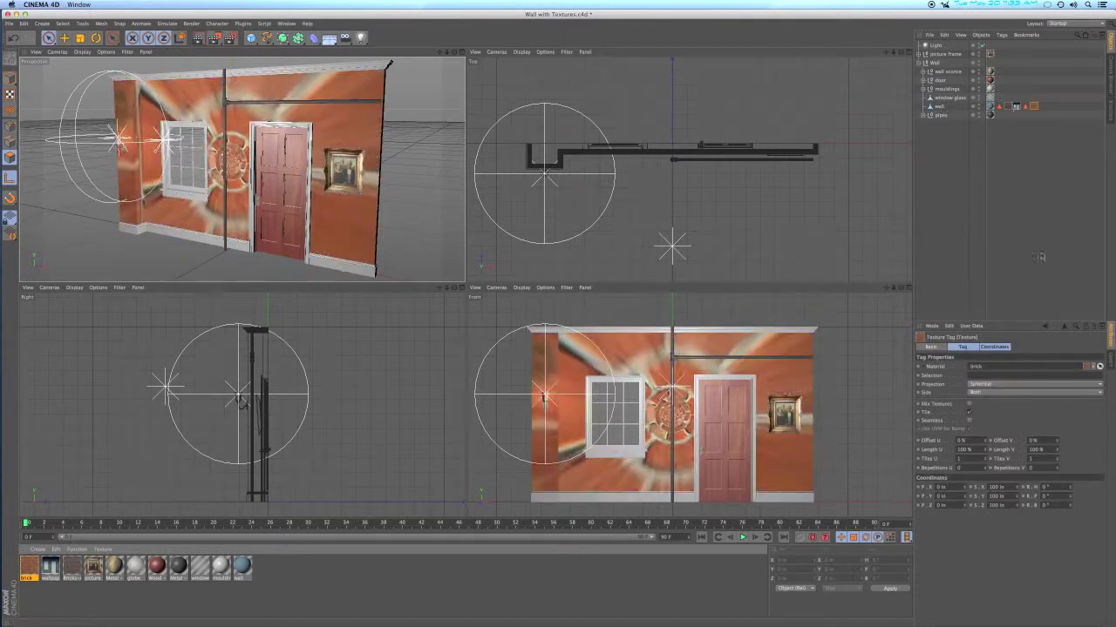
click(1001, 385)
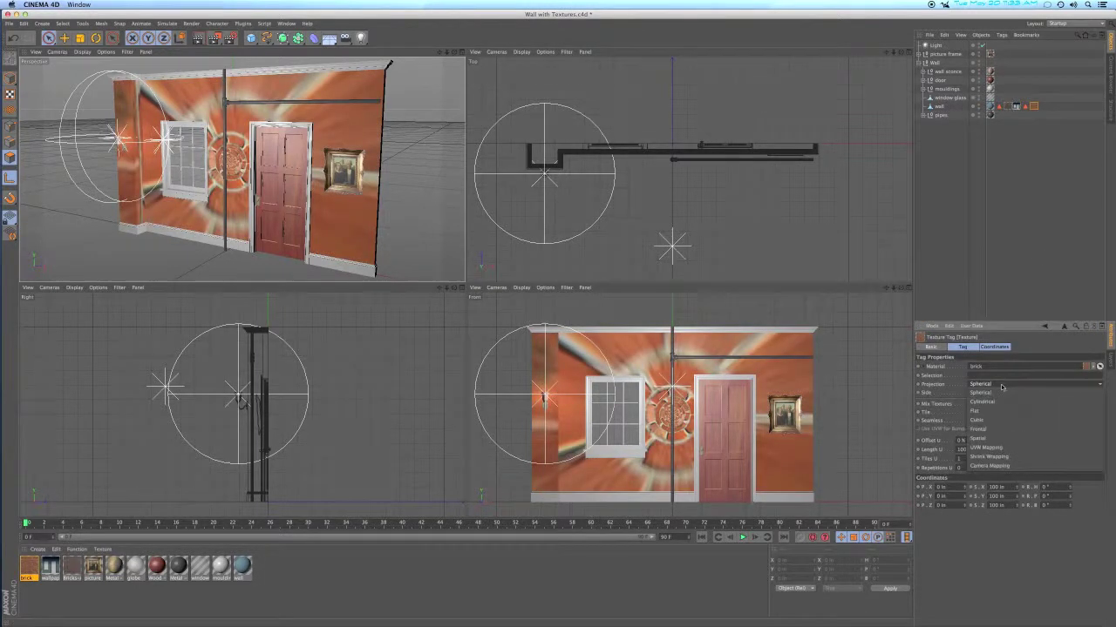
click(1000, 419)
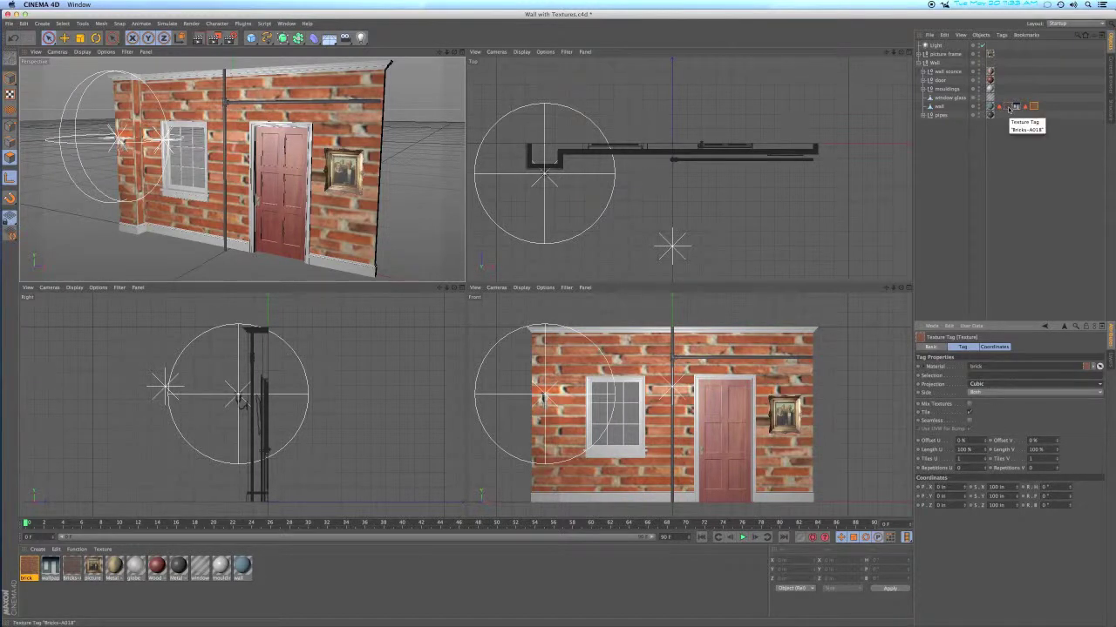
click(1007, 107)
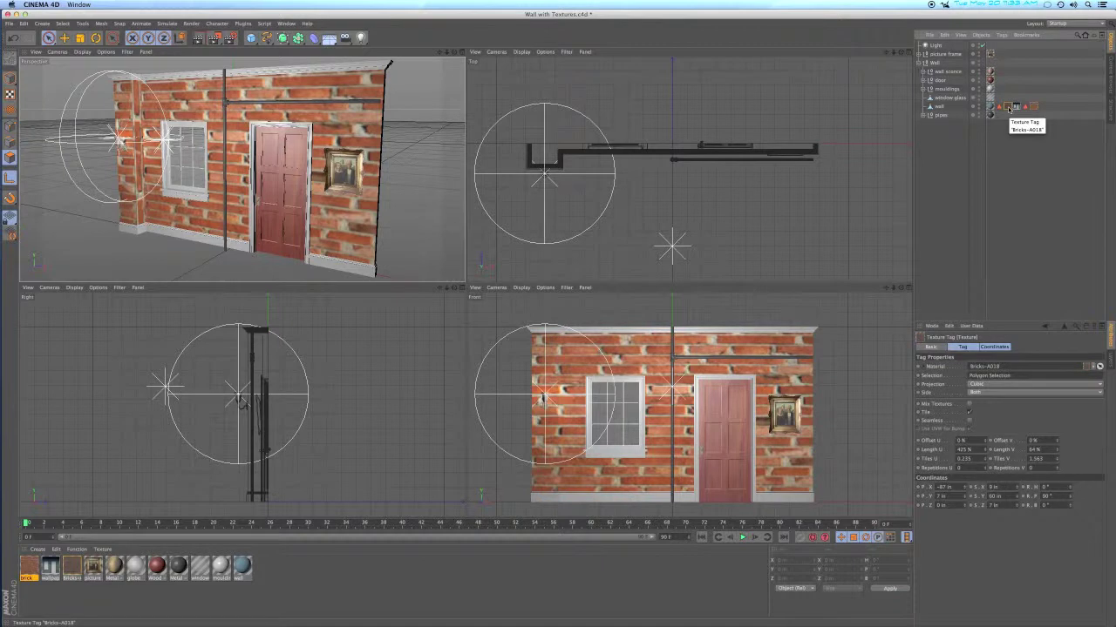
ctrl+click(1009, 108)
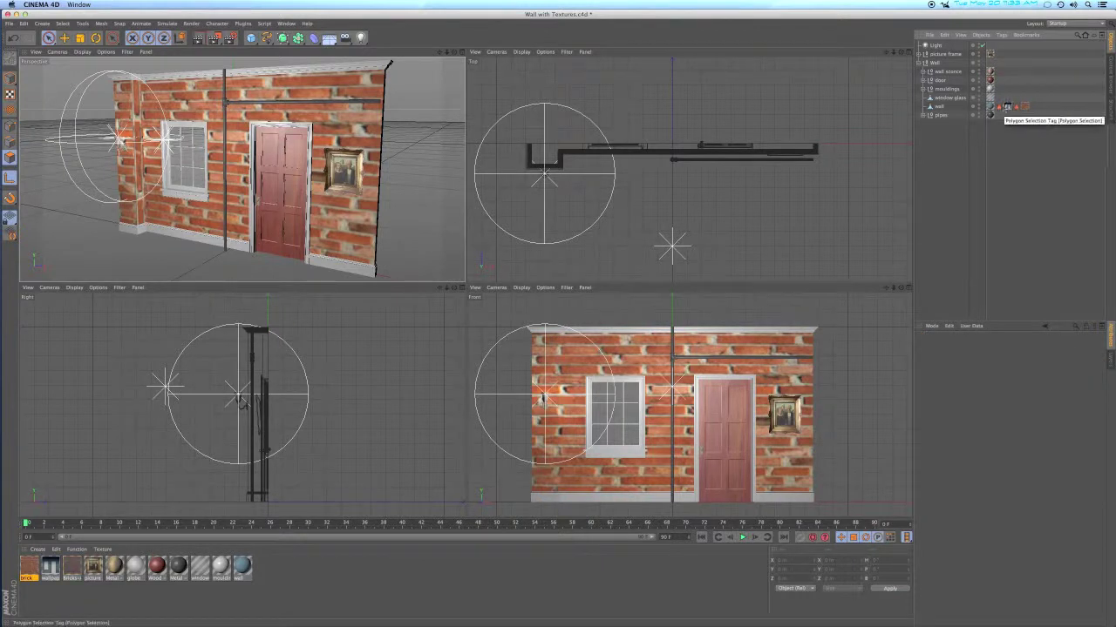
click(1006, 107)
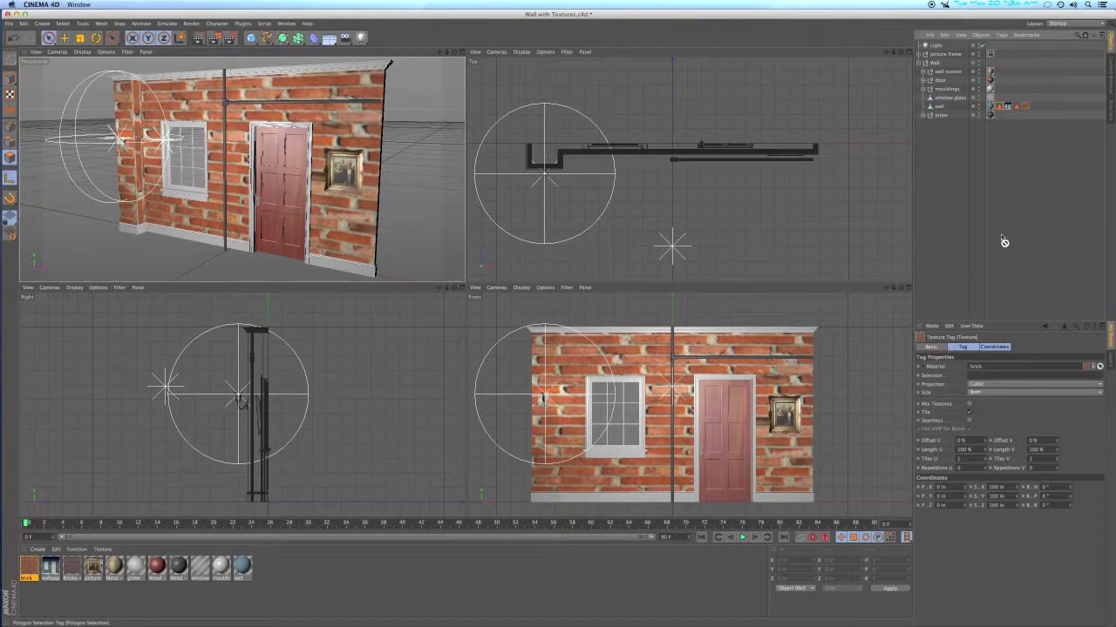
Rotate the brick texture 90° in pitch and enable Texture mode
click(998, 347)
click(963, 347)
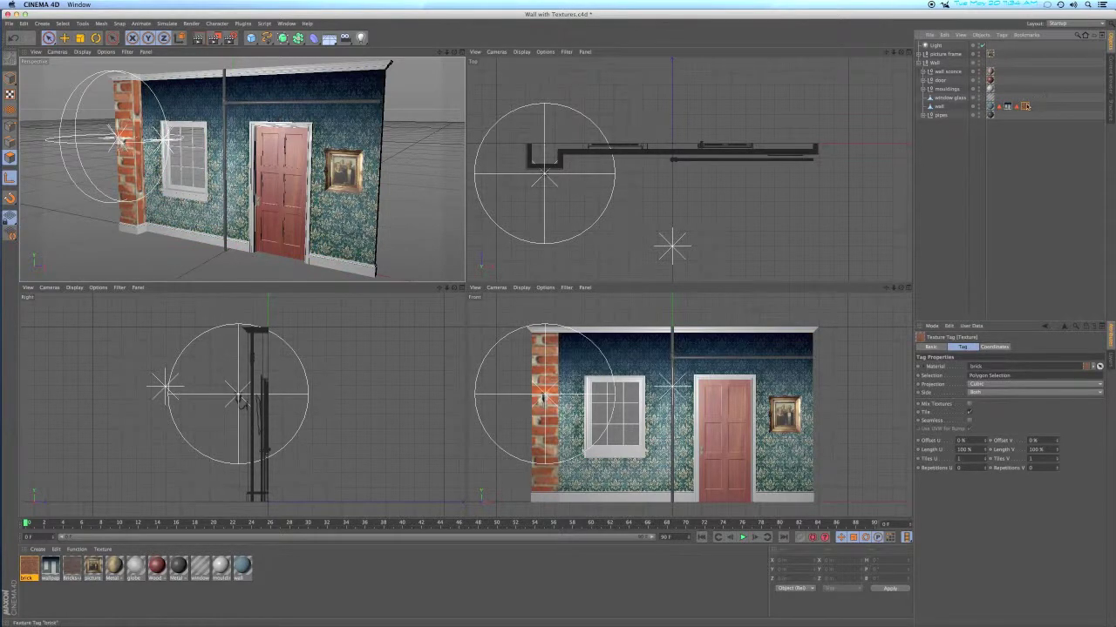
shift+click(995, 347)
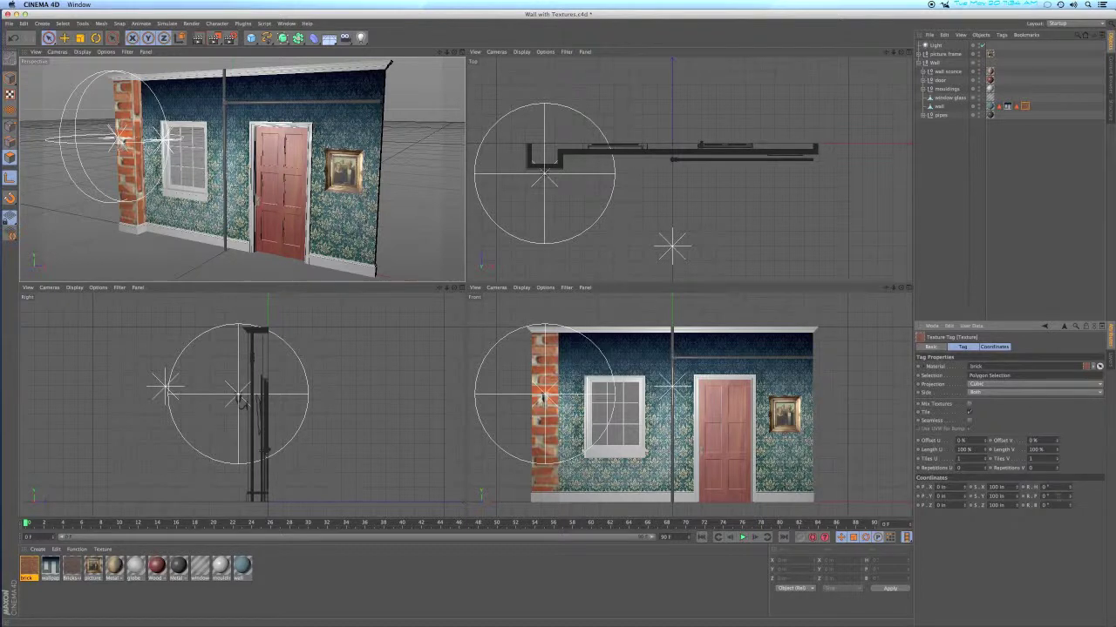
click(1046, 496)
text(90)
key(Return)
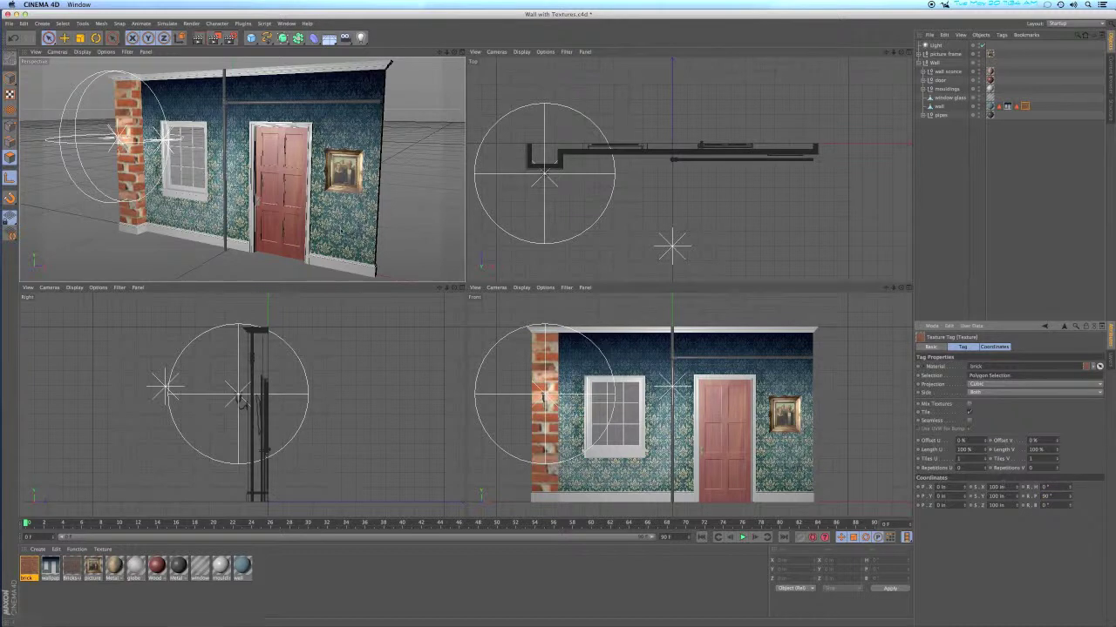
click(9, 94)
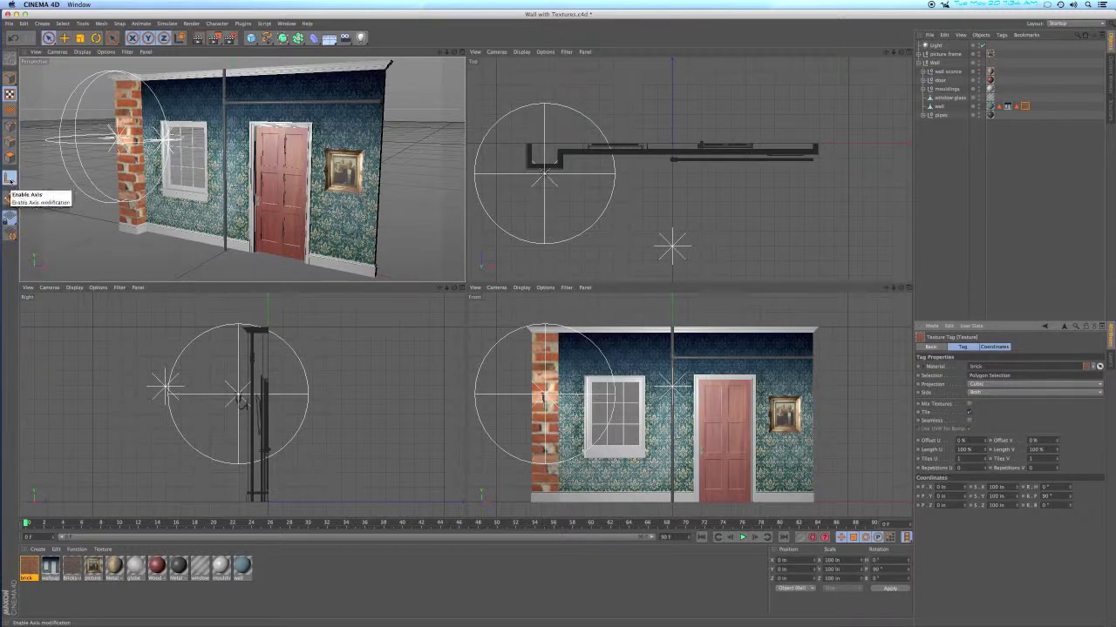
Restore the wall's polygon selection and size the brick projection to 0 × 60 × 7 in
click(941, 107)
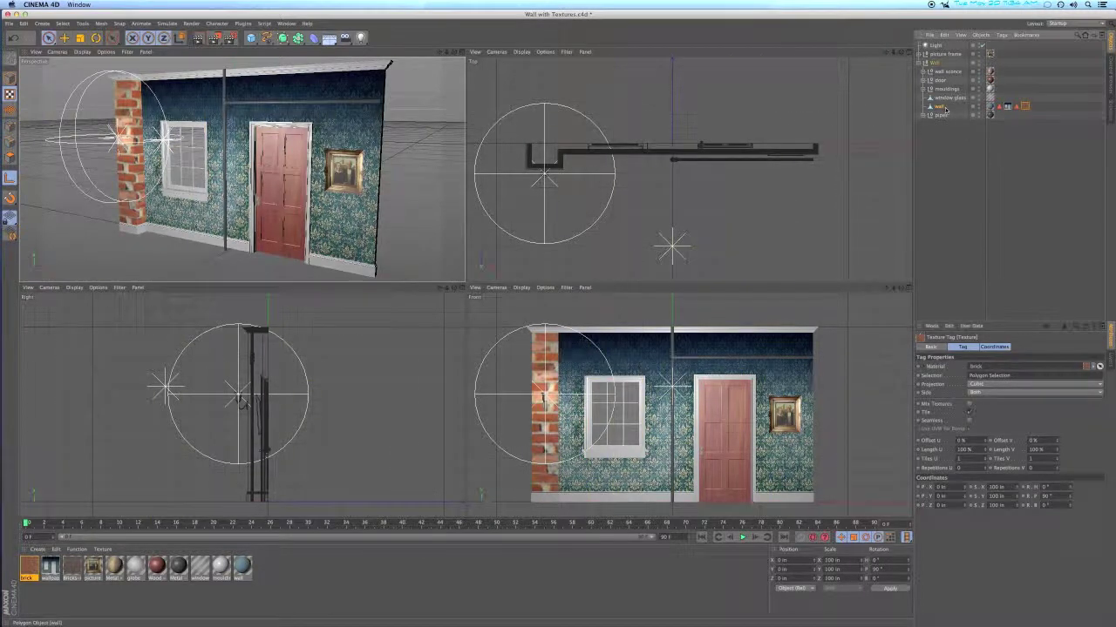
double_click(1002, 106)
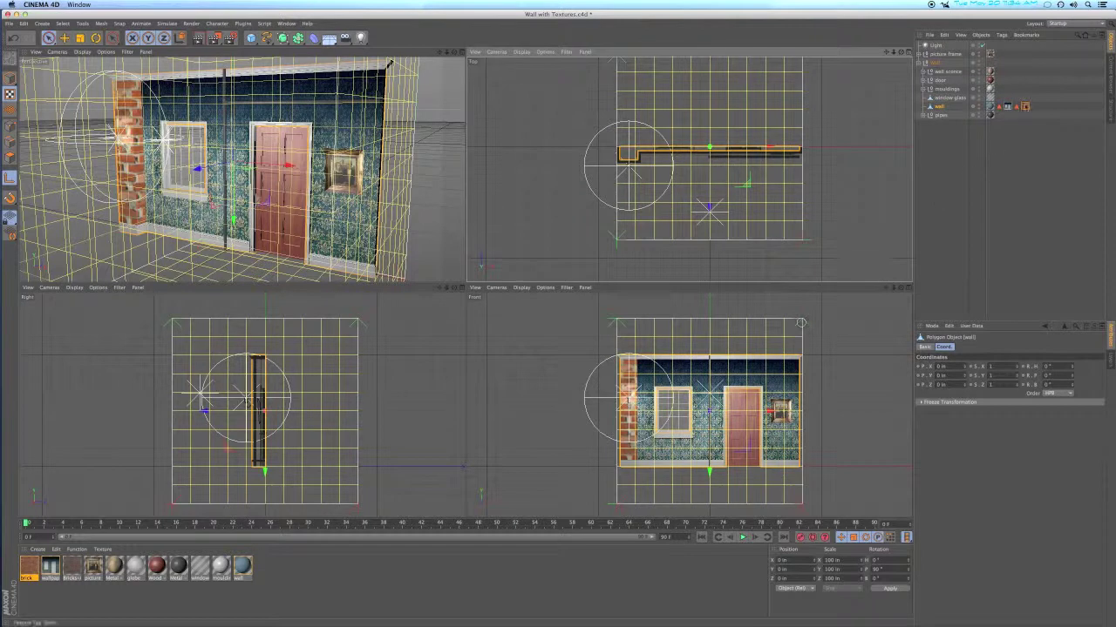
click(1025, 106)
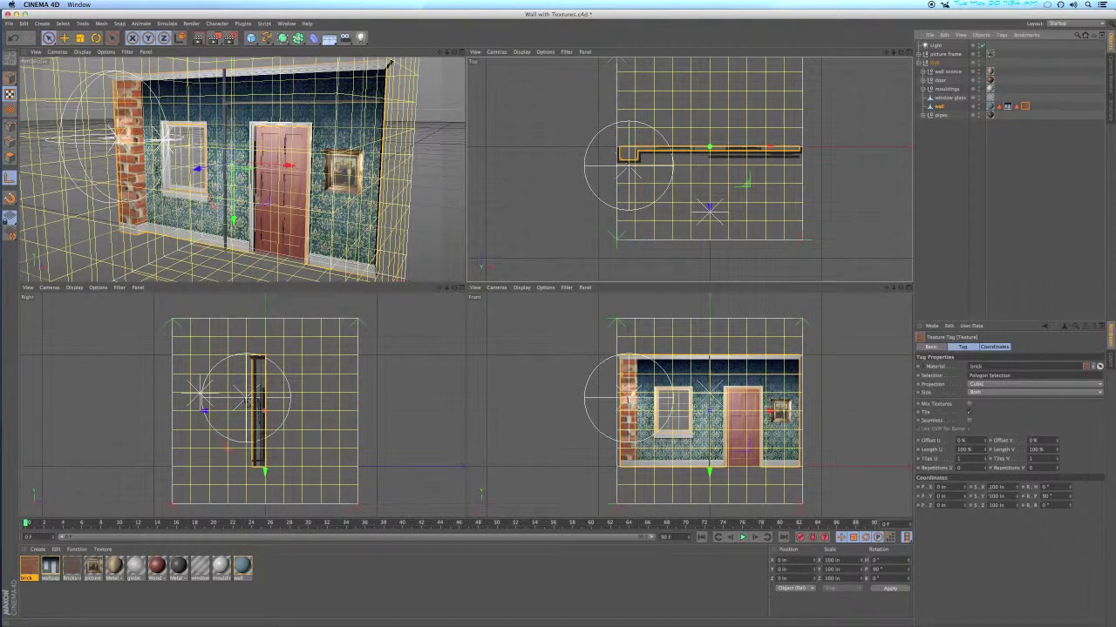
click(996, 486)
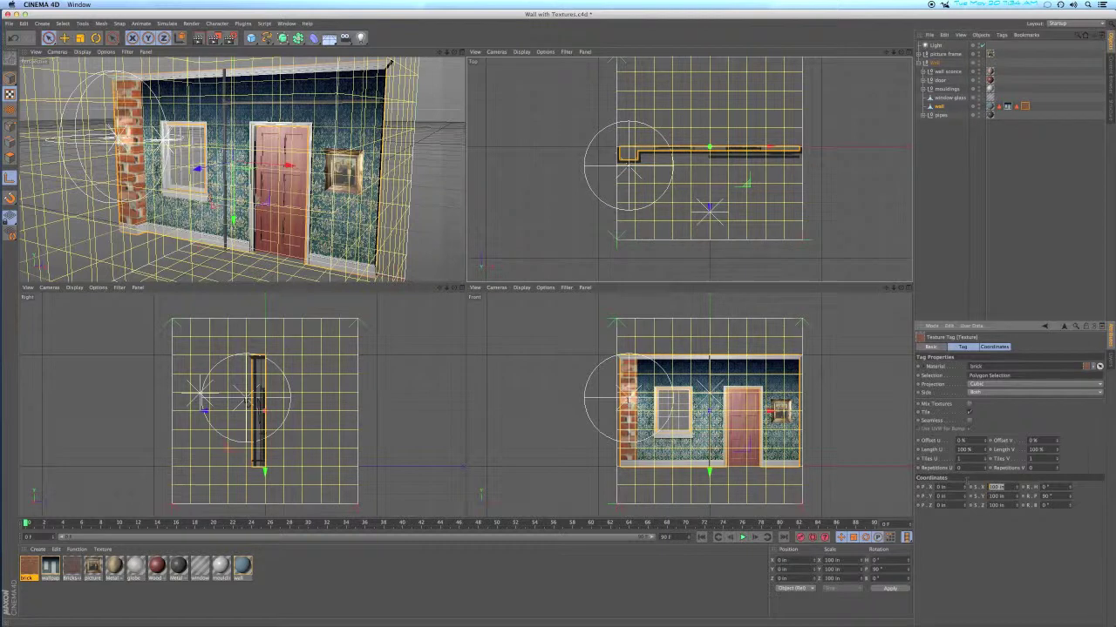
text(0)
key(Tab)
text(60)
key(Tab)
text(7)
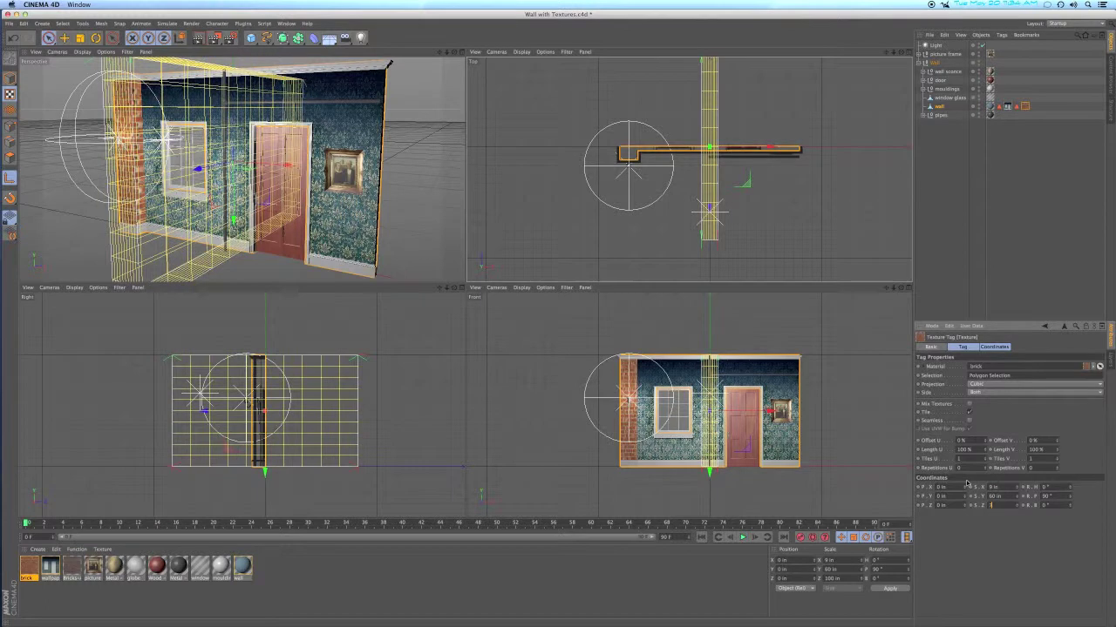
key(Return)
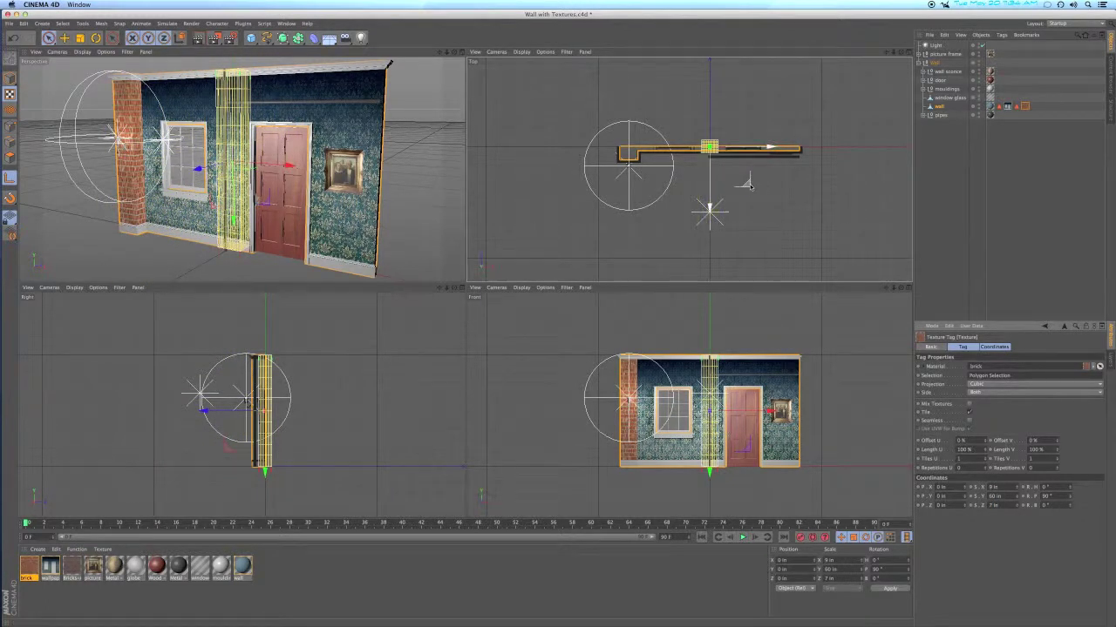
Move the brick projection onto the wall's end at X -47 in and Y 7 in
key(e)
drag(747, 183, 662, 187)
key(s)
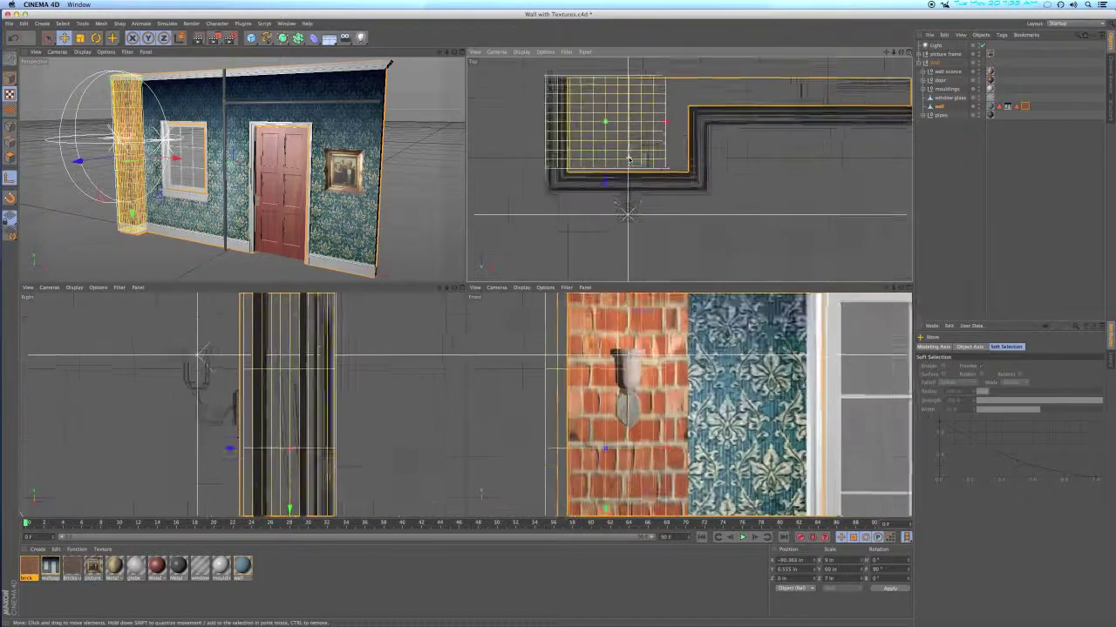
drag(633, 154, 664, 155)
key(s)
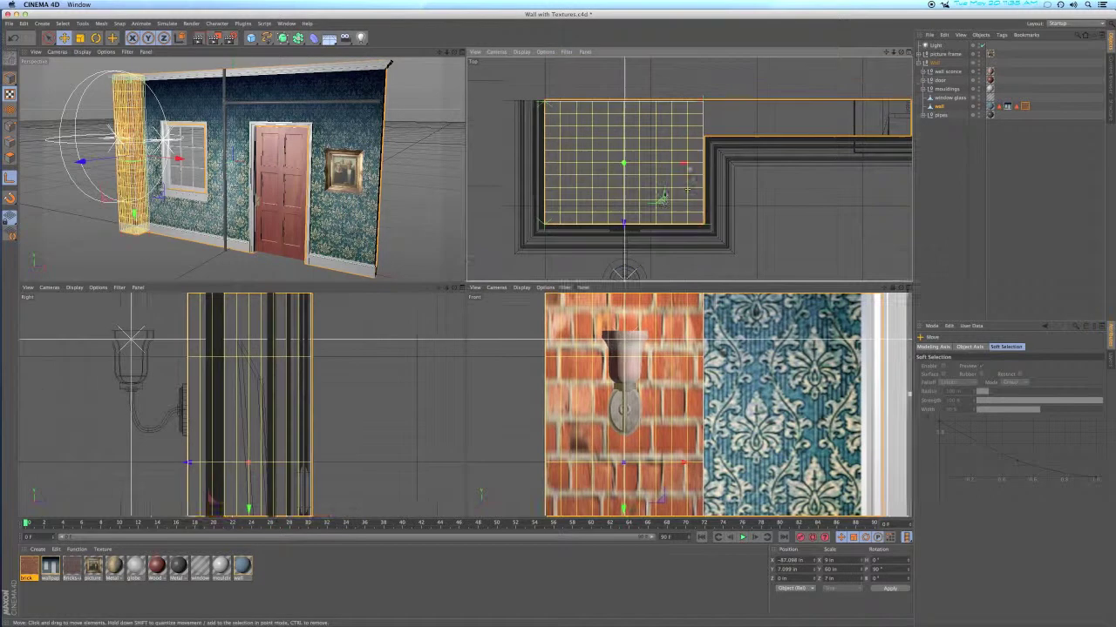
click(1025, 107)
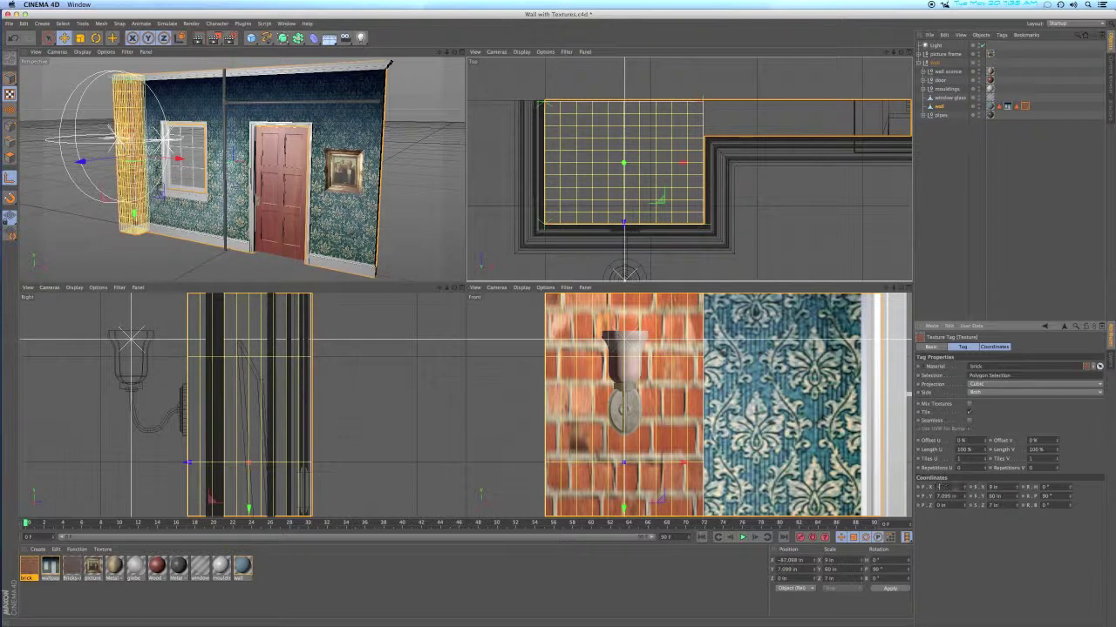
key(Tab)
text(7)
key(Return)
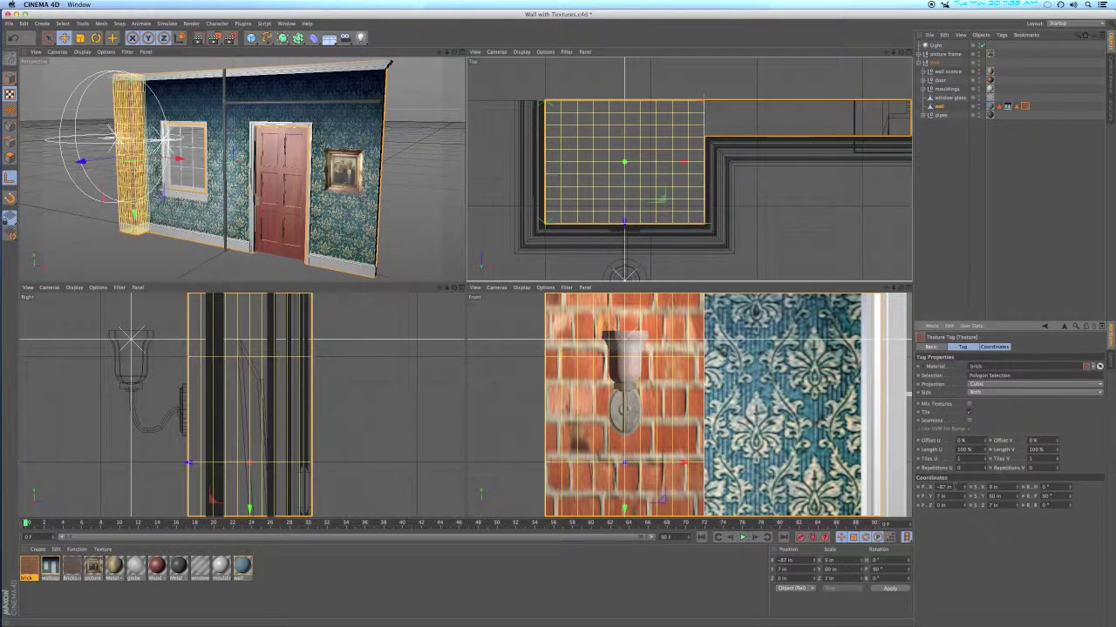
click(977, 220)
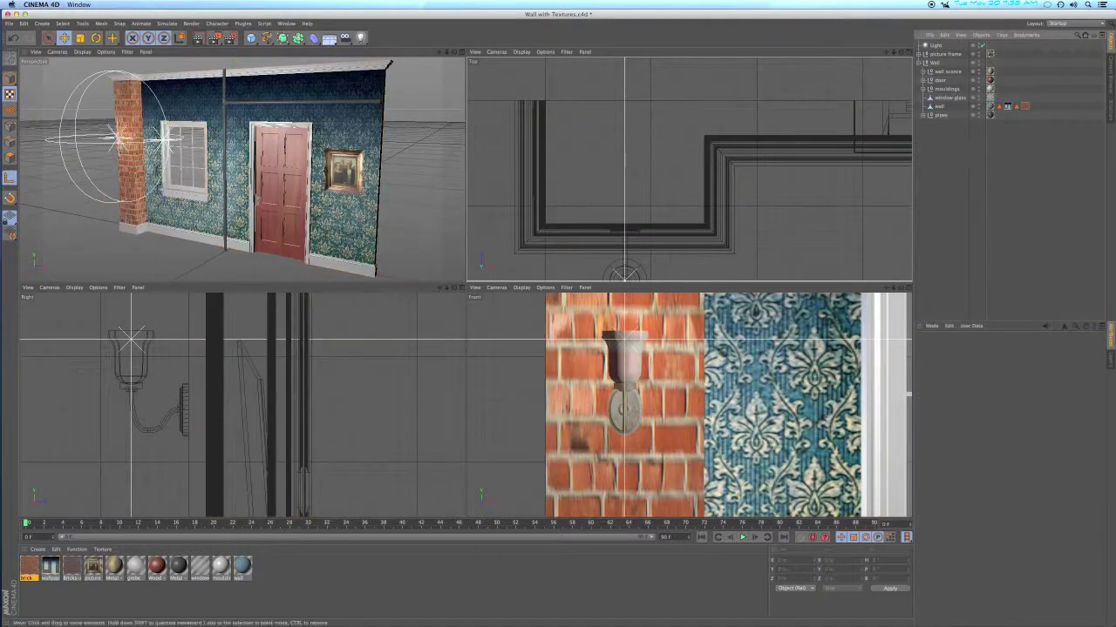
Stretch the brick tag's Length U and set Offset U to about -15% in the maximized Perspective view
scroll(133, 161, up, 5)
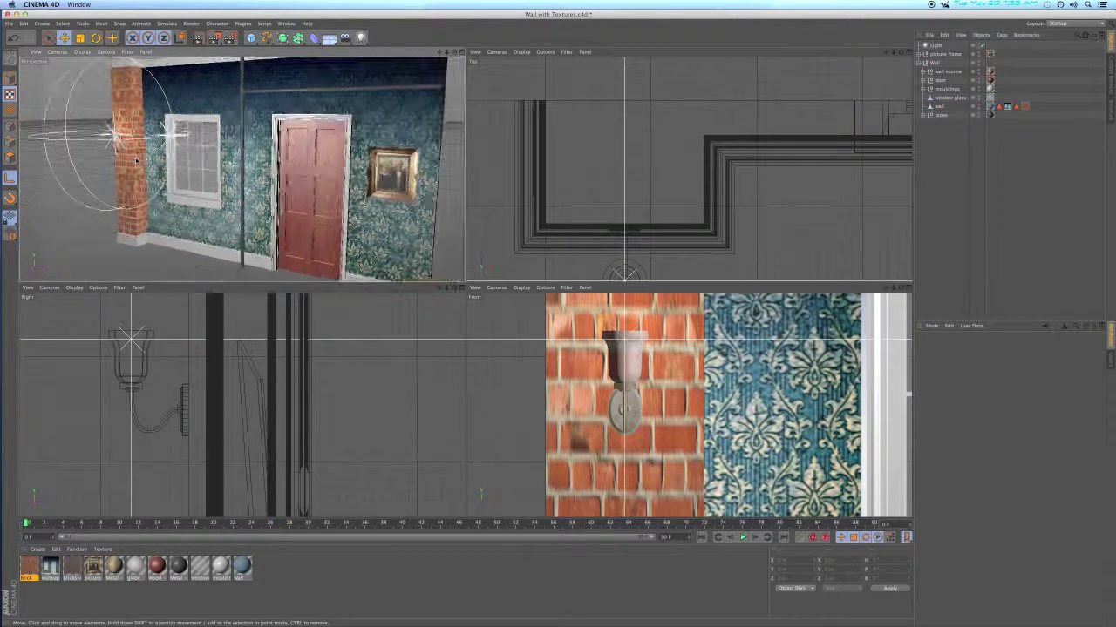
alt+middle_drag(187, 171, 189, 179)
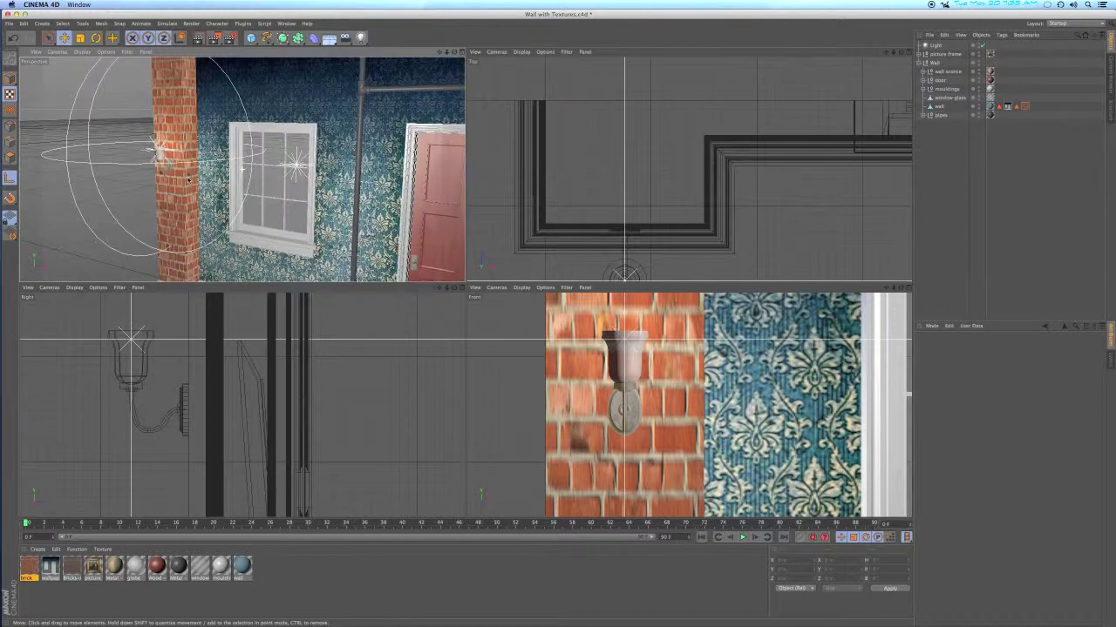
click(1025, 105)
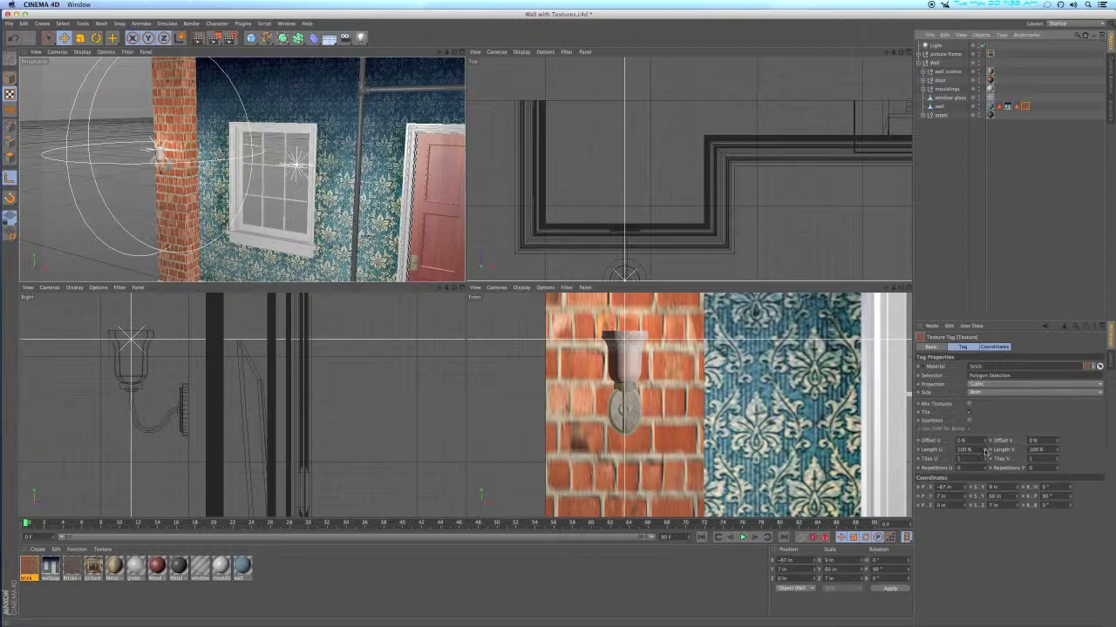
drag(985, 450, 1041, 450)
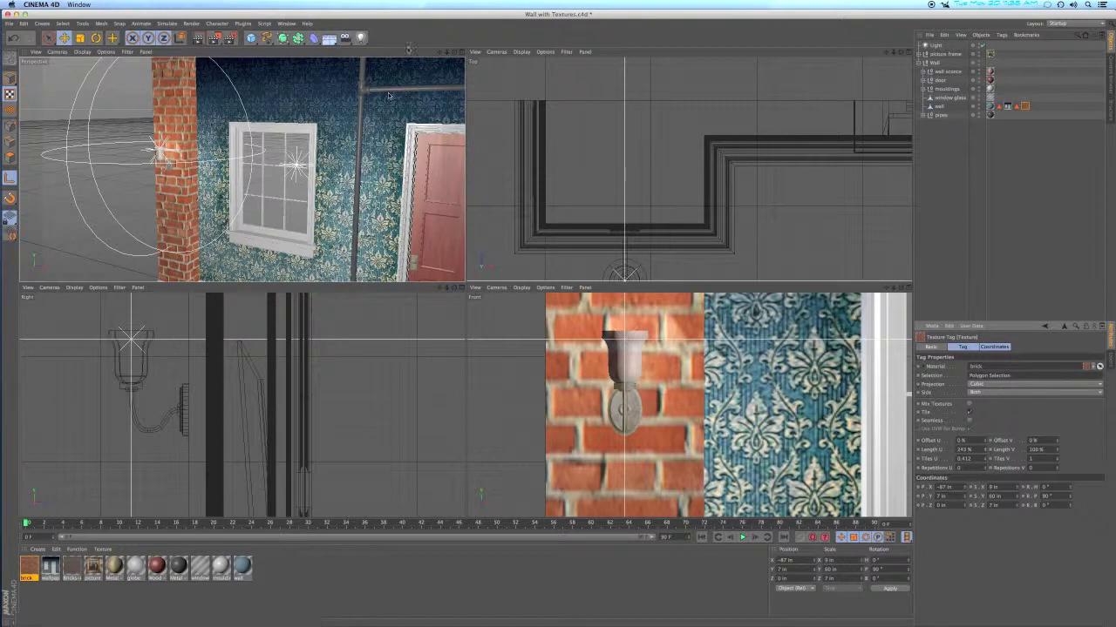
middle_click(417, 146)
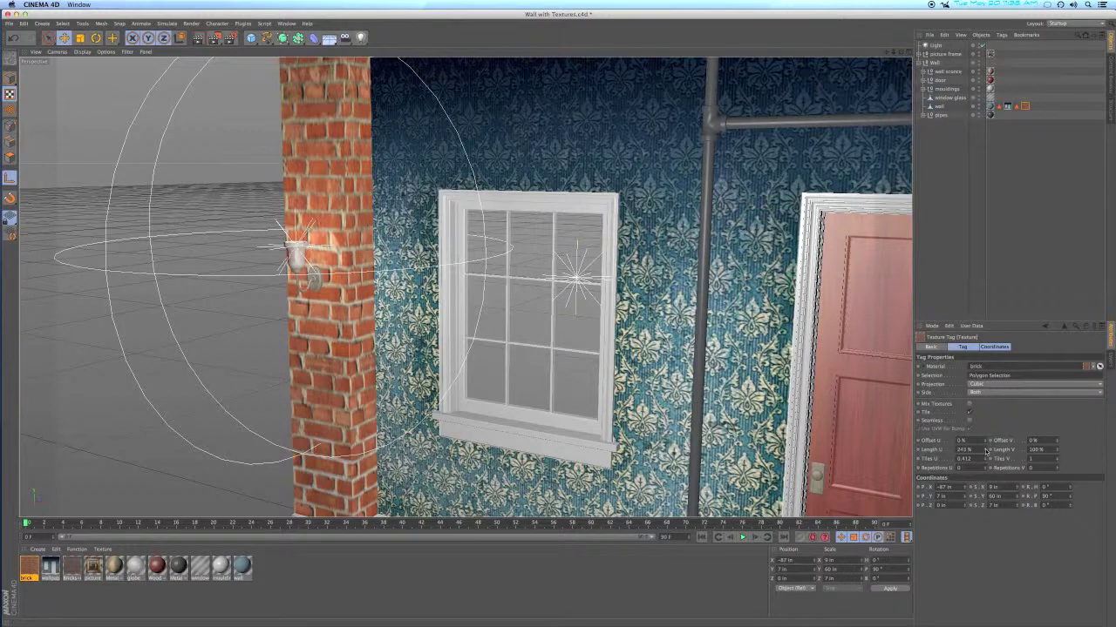
drag(986, 450, 986, 440)
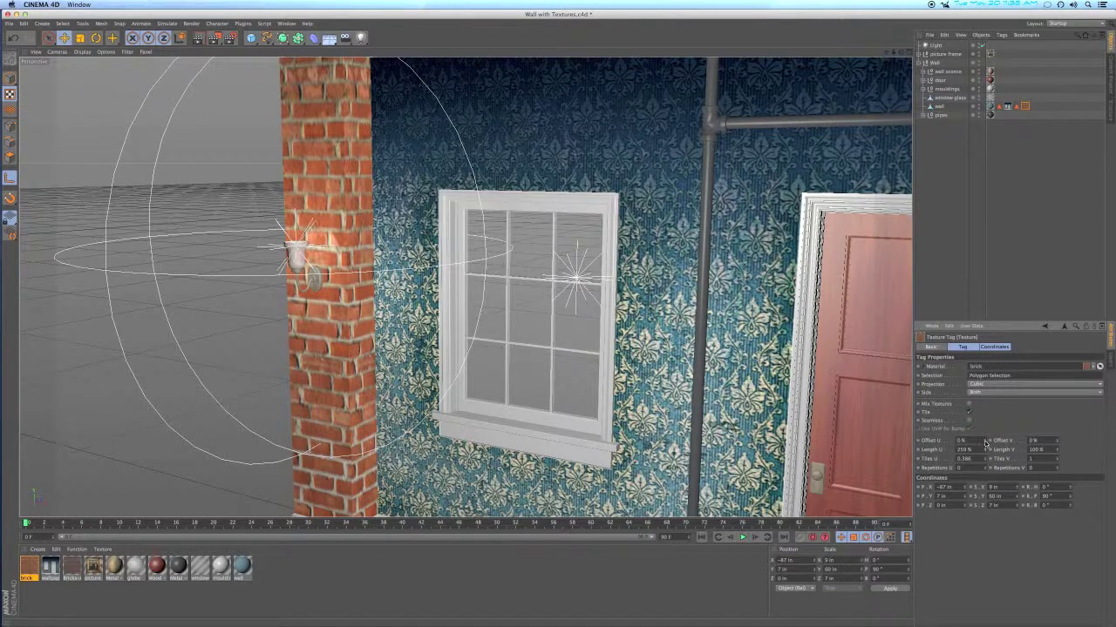
mouse_move(985, 443)
mouse_down()
mouse_move(1002, 443)
mouse_move(968, 443)
mouse_up()
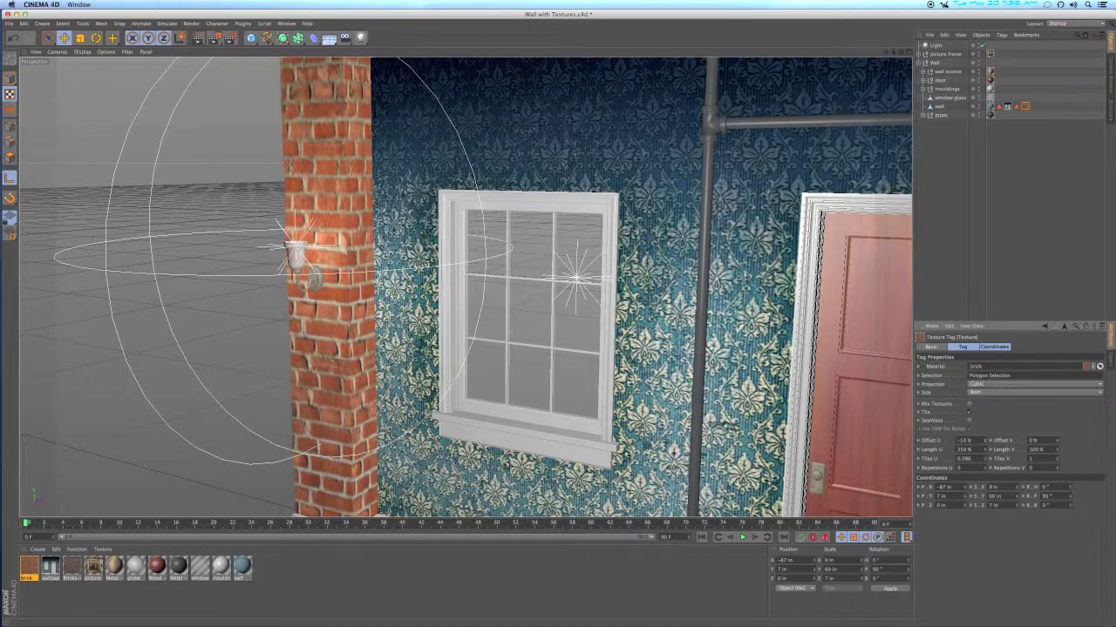
drag(968, 443, 970, 442)
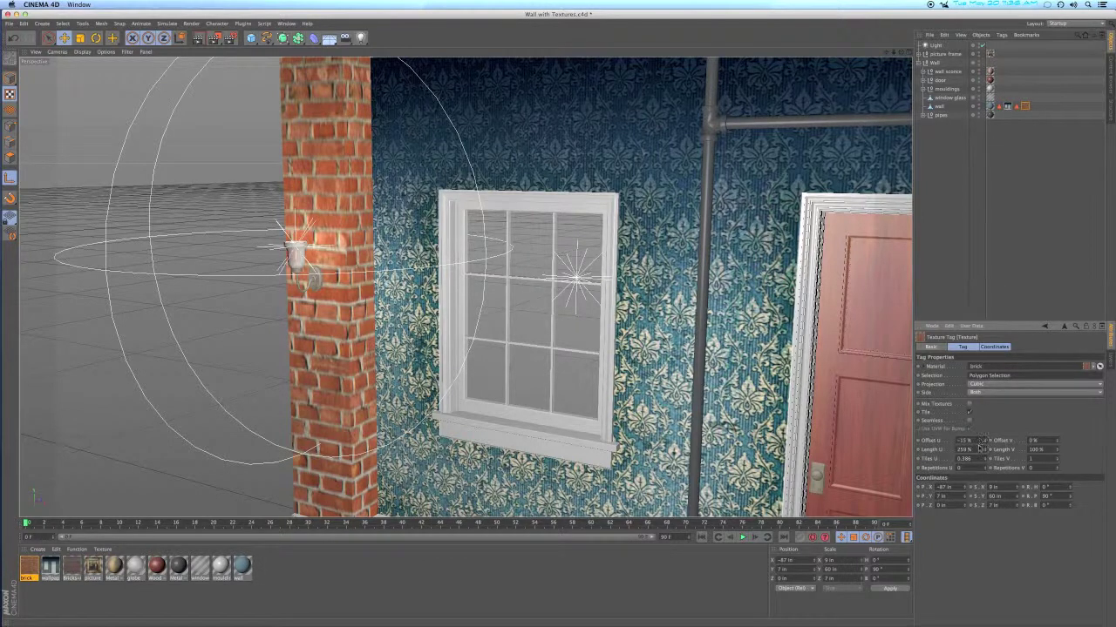
Return to the four-view layout and send the brick material's Color image to Photoshop via Edit Image
click(907, 51)
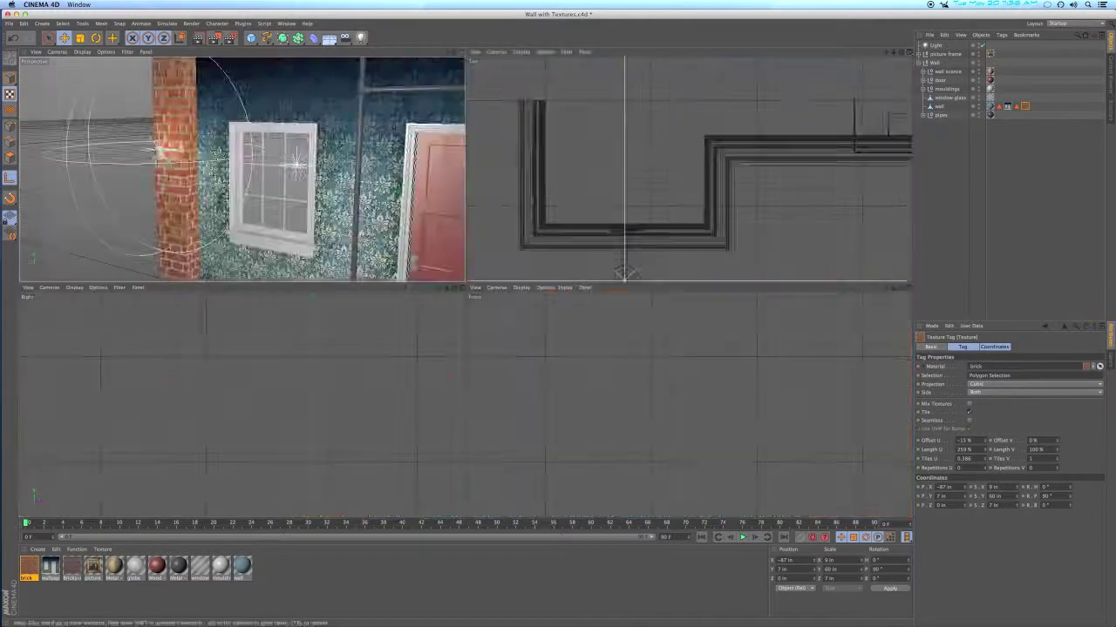
alt+right_drag(341, 146, 277, 149)
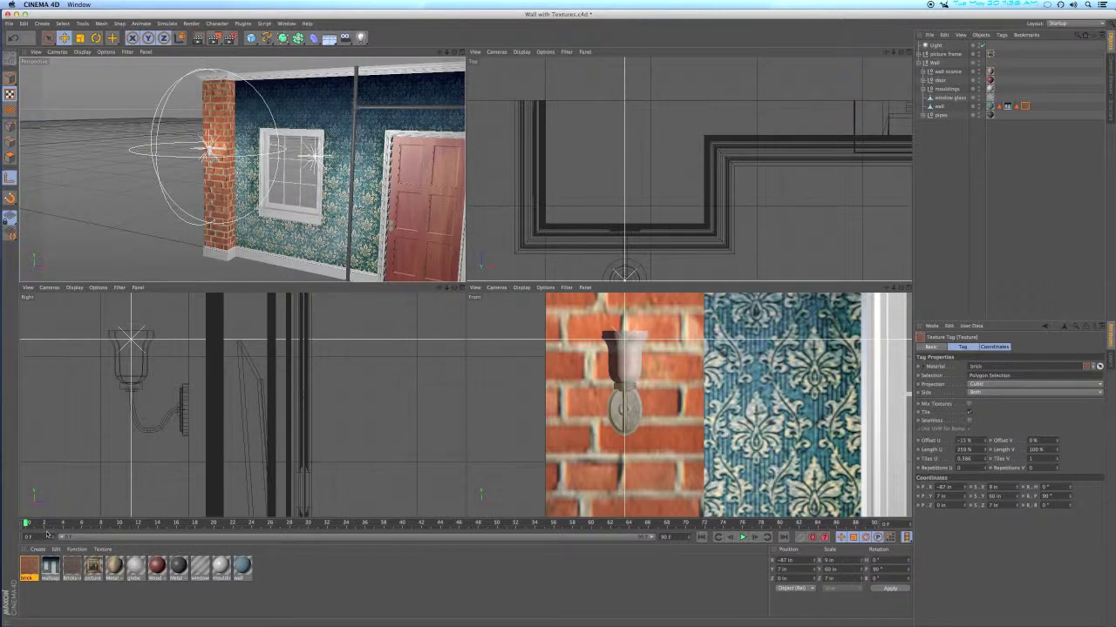
double_click(29, 568)
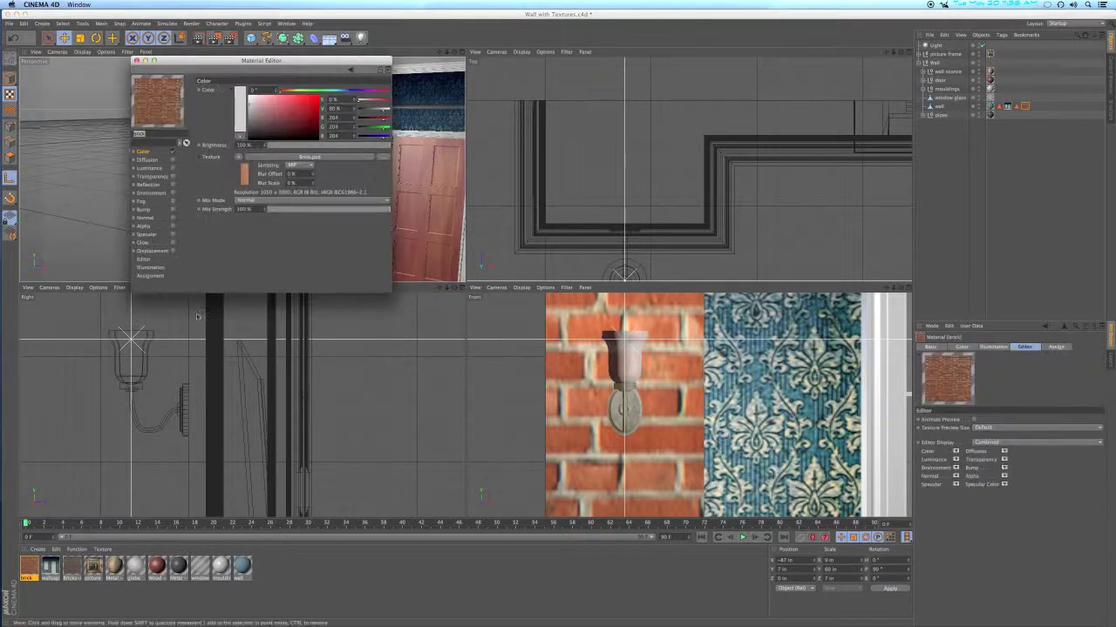
click(245, 173)
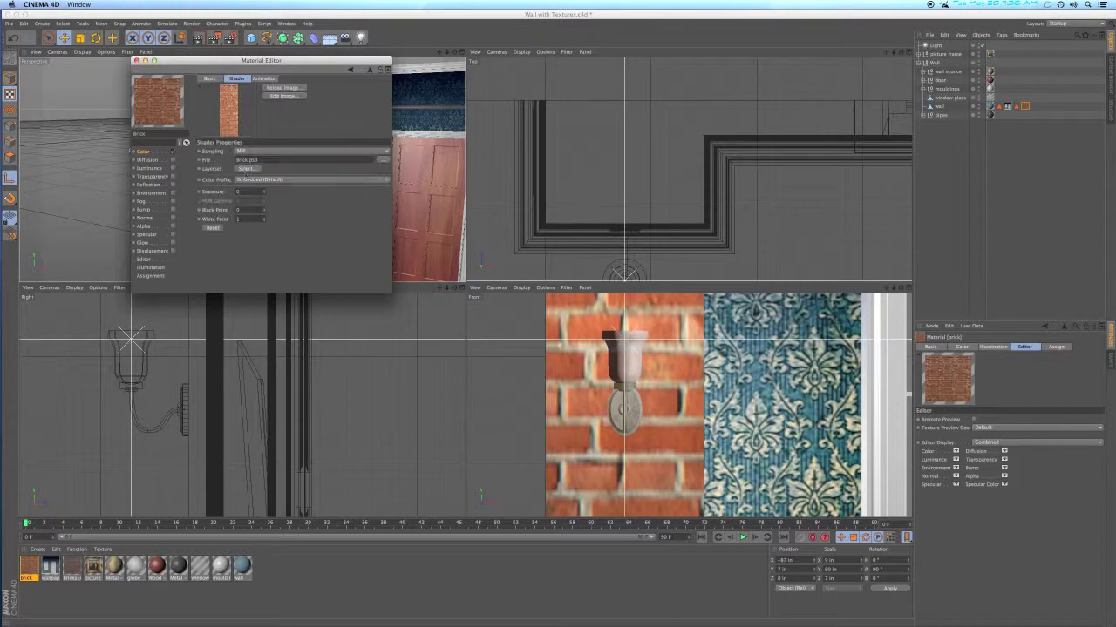
click(299, 97)
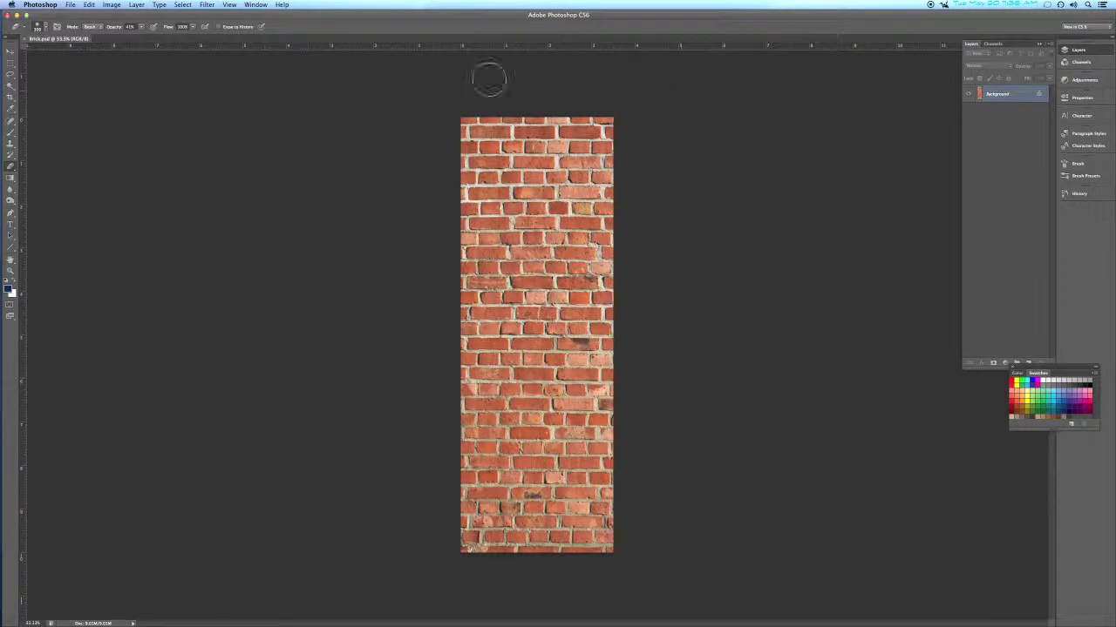
Add a new empty layer above the bricks and name it 'Bri'
click(10, 178)
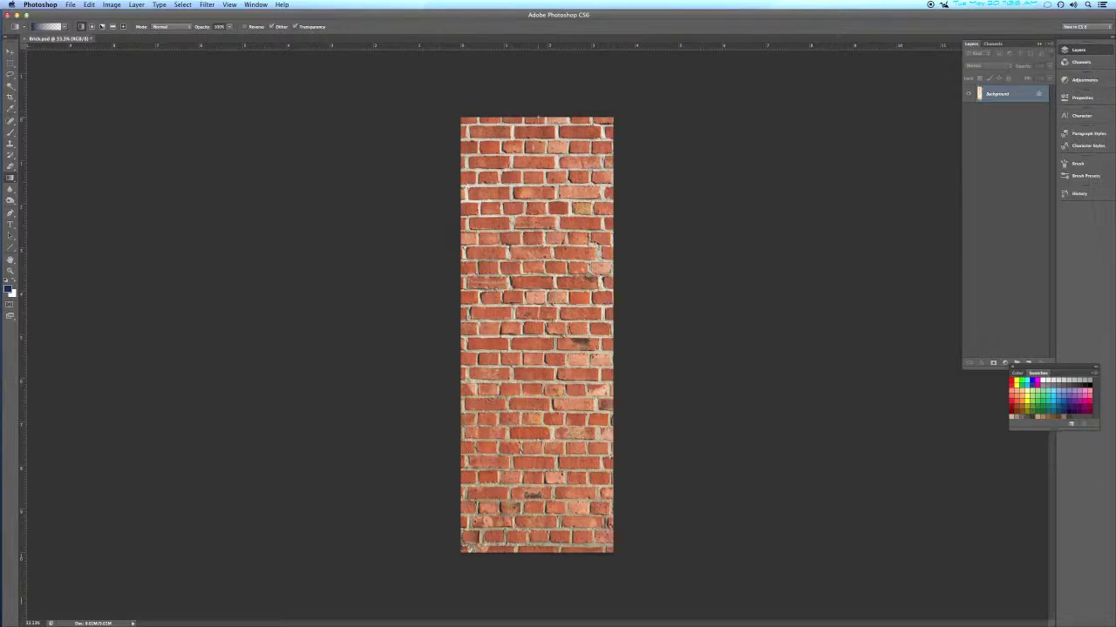
drag(656, 122, 655, 229)
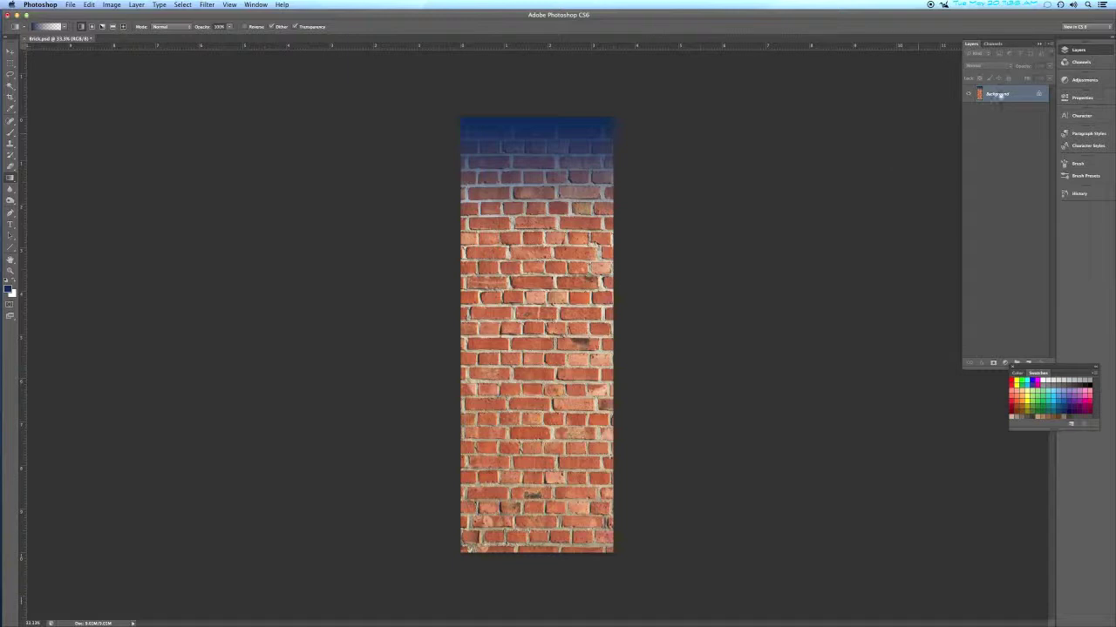
key(super+z)
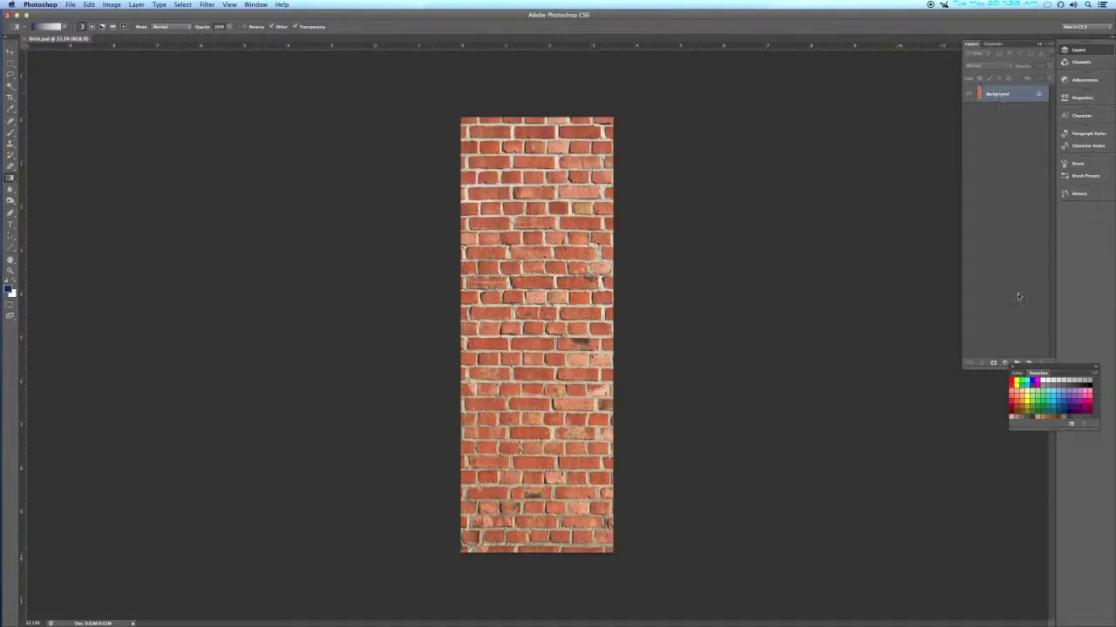
drag(1035, 367, 1036, 381)
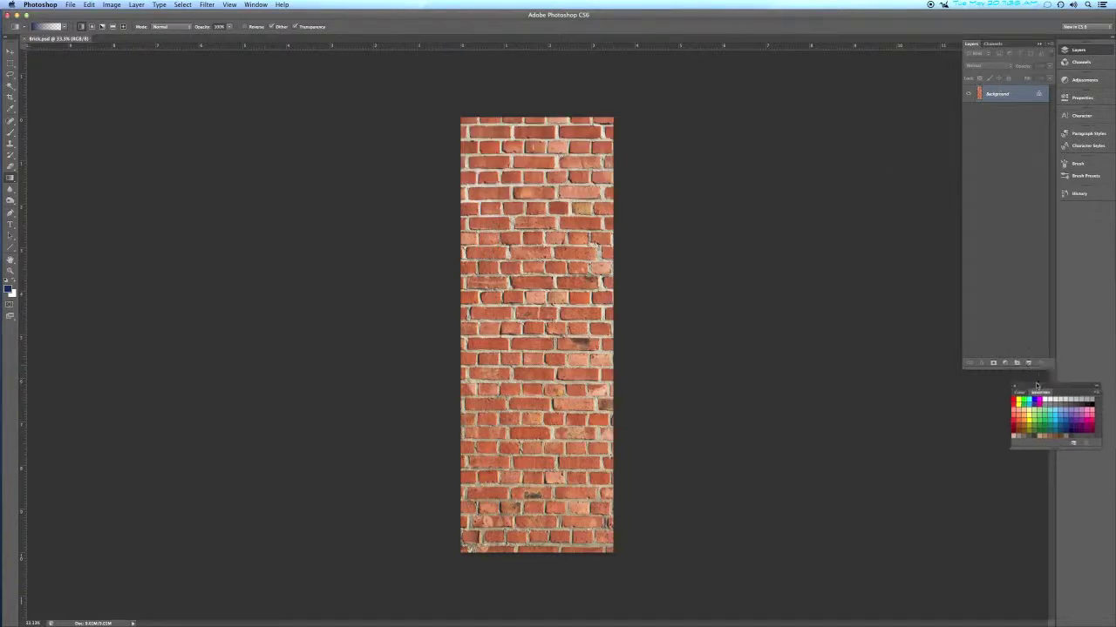
click(1029, 364)
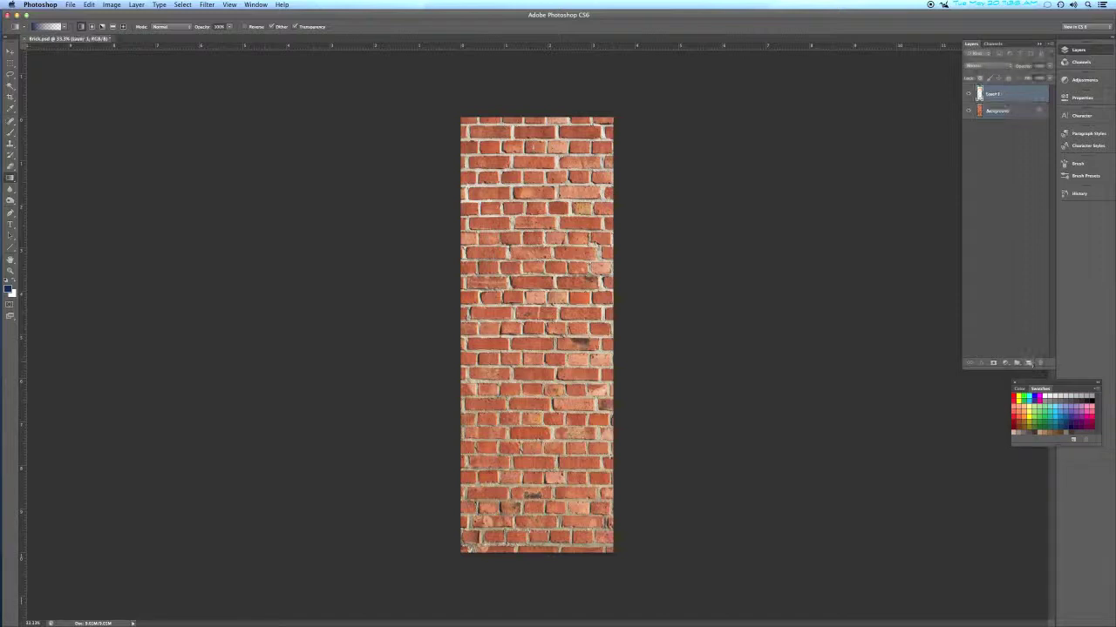
double_click(994, 93)
text(Bri)
key(Return)
Draw blue gradients over the top and bottom, set to Multiply at lower opacity
drag(539, 117, 538, 288)
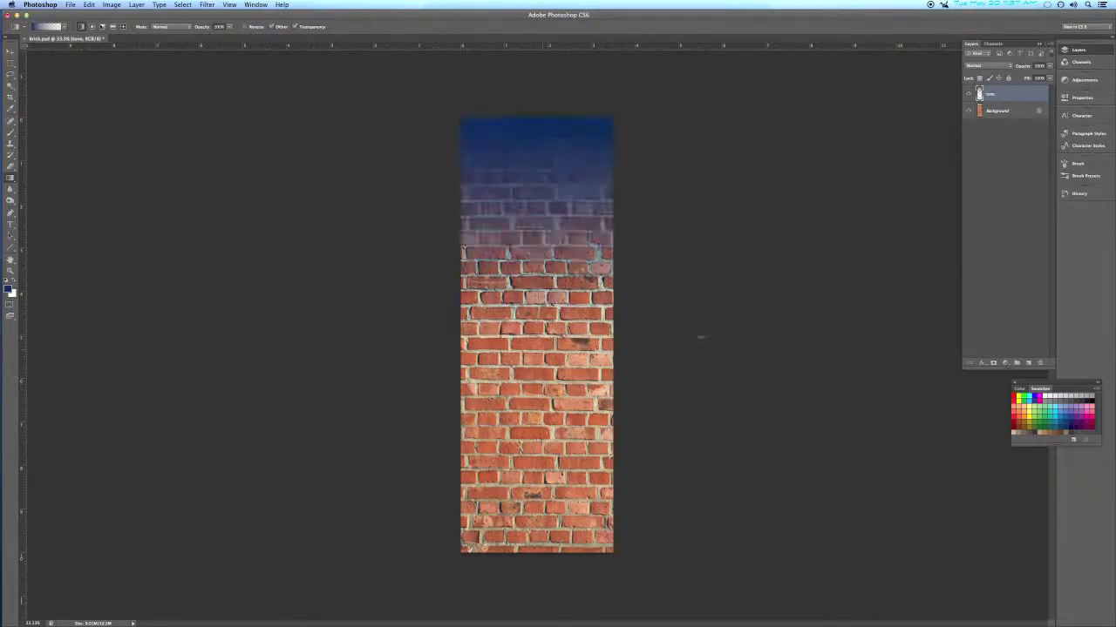
click(1007, 66)
click(993, 88)
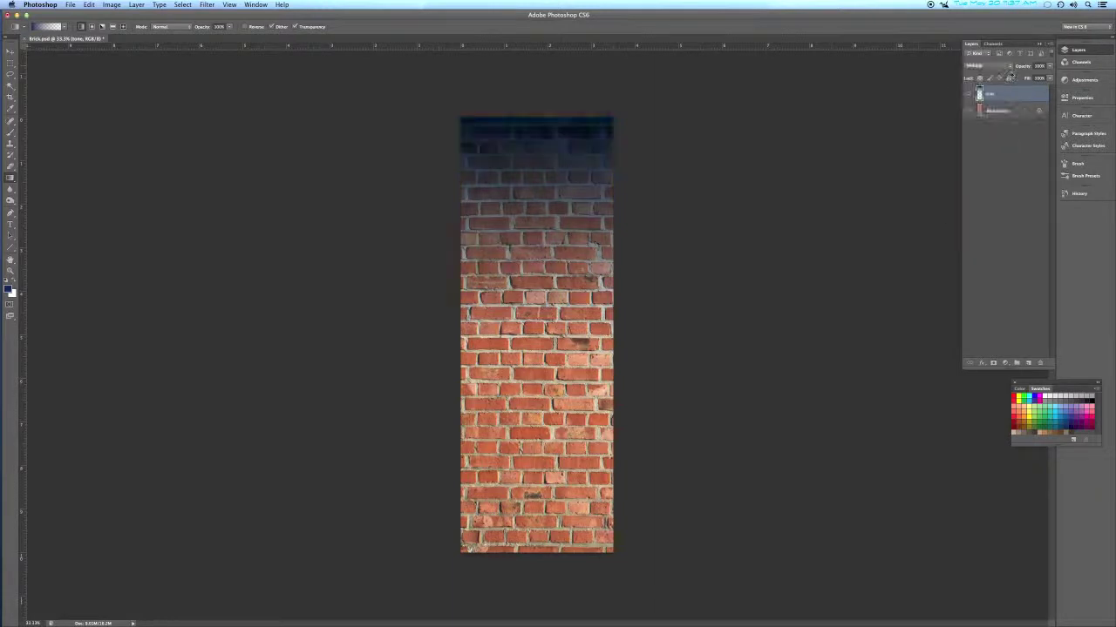
drag(1025, 68, 1016, 68)
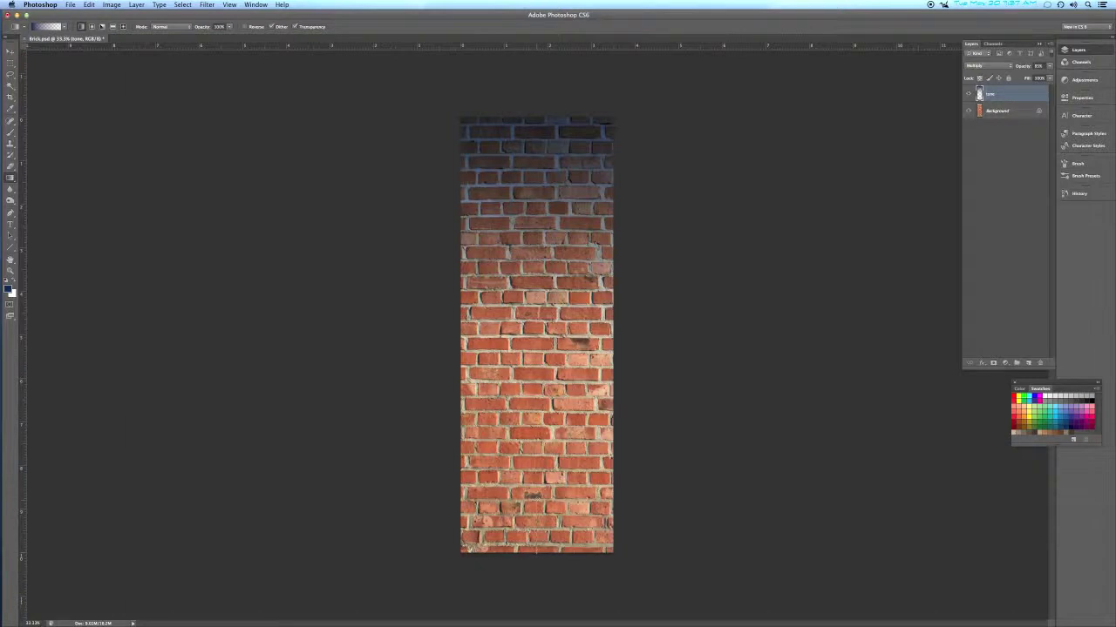
drag(536, 553, 536, 523)
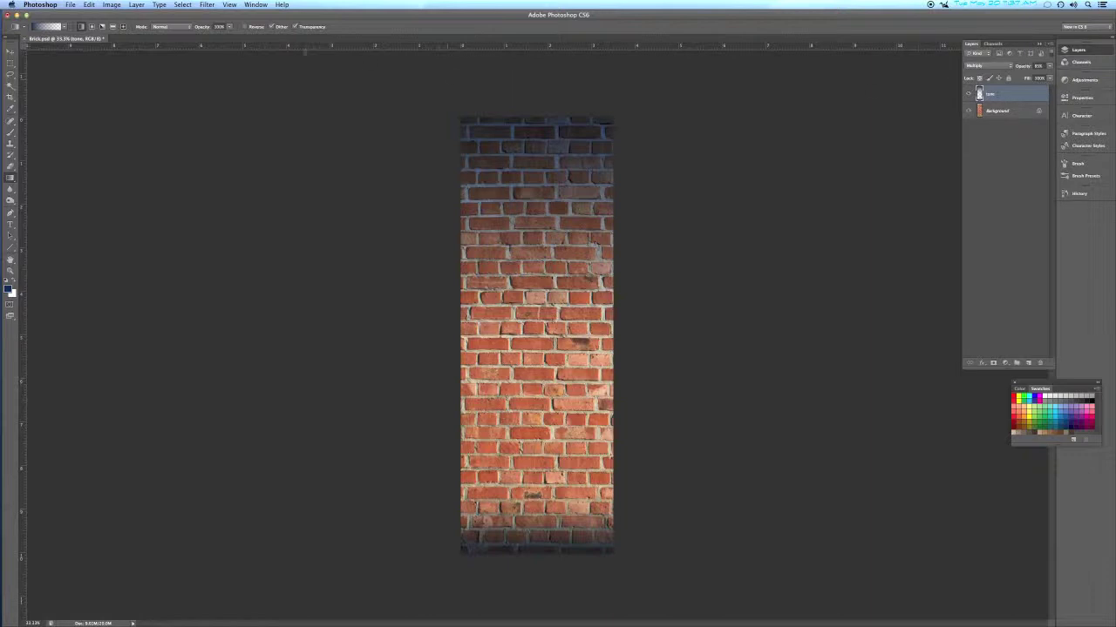
Apply a Hue/Saturation hue shift of -180 to the gradient layer
click(106, 5)
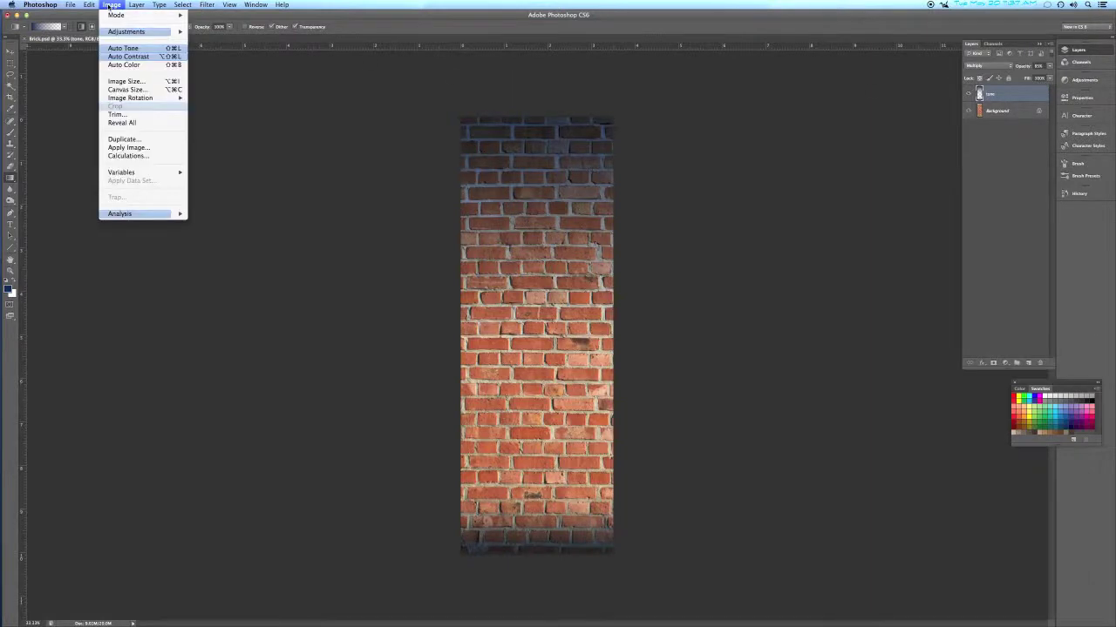
mouse_move(124, 34)
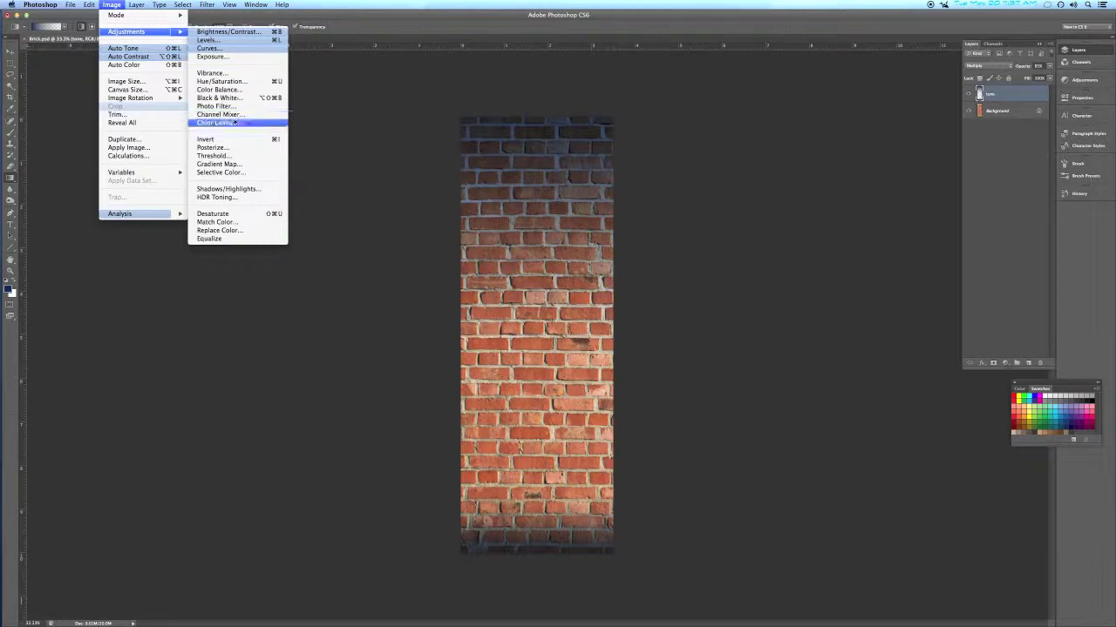
click(233, 83)
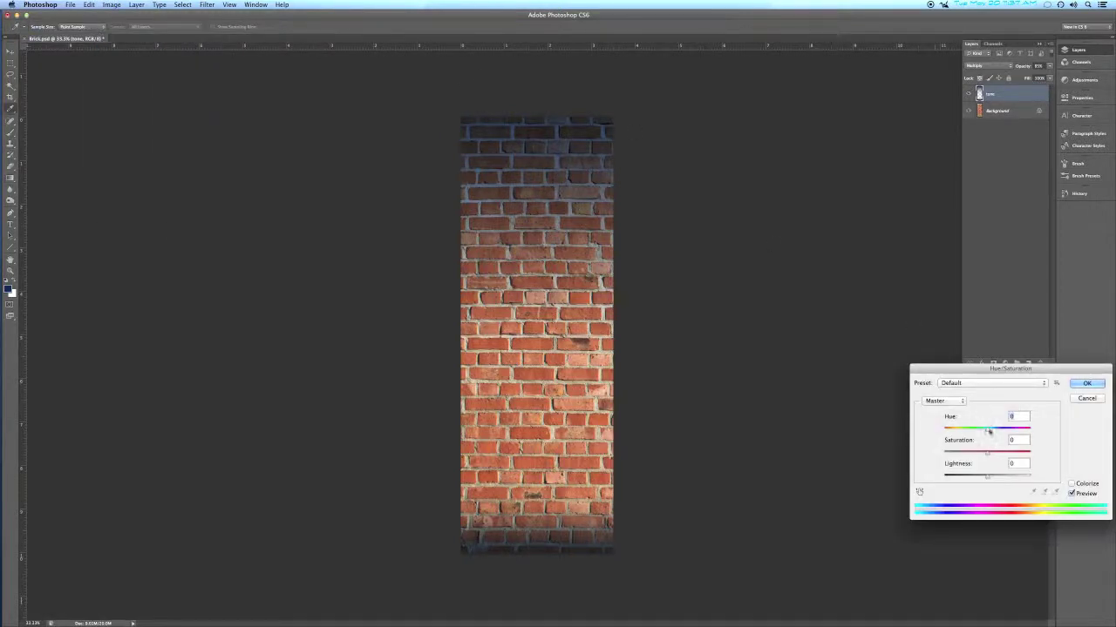
drag(986, 430, 929, 429)
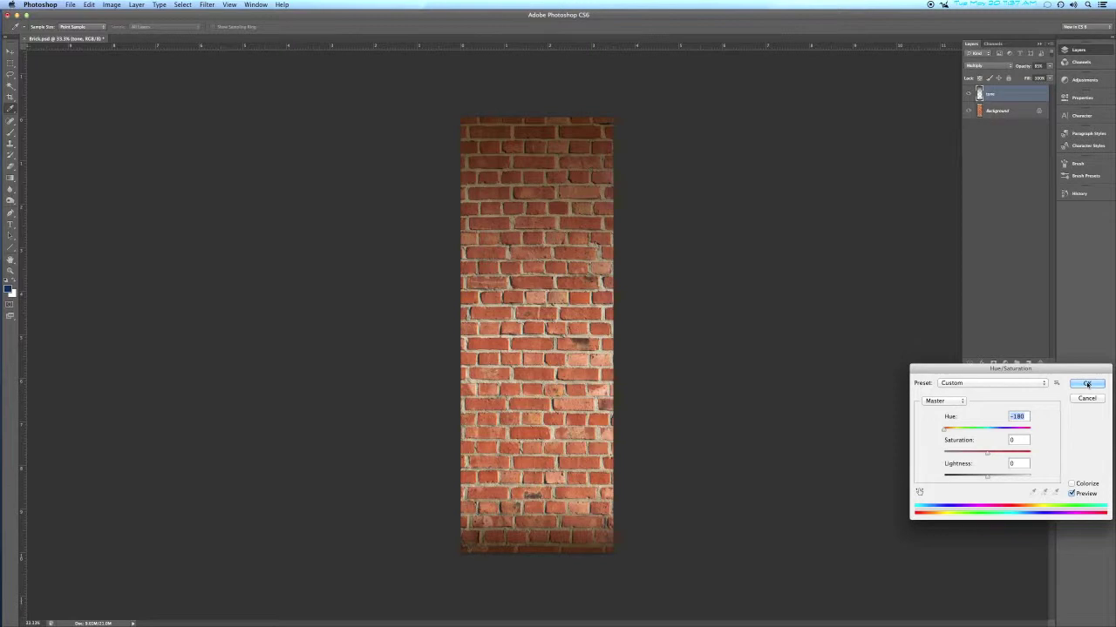
key(Return)
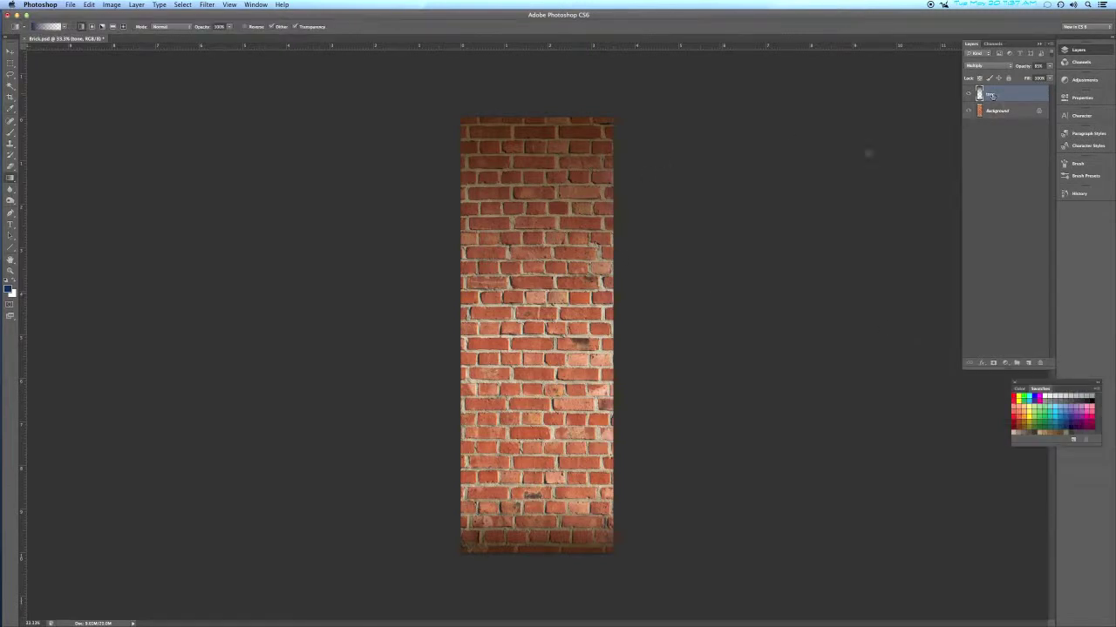
Save the brick file and paste the Weathering.psd texture into it
key(super+s)
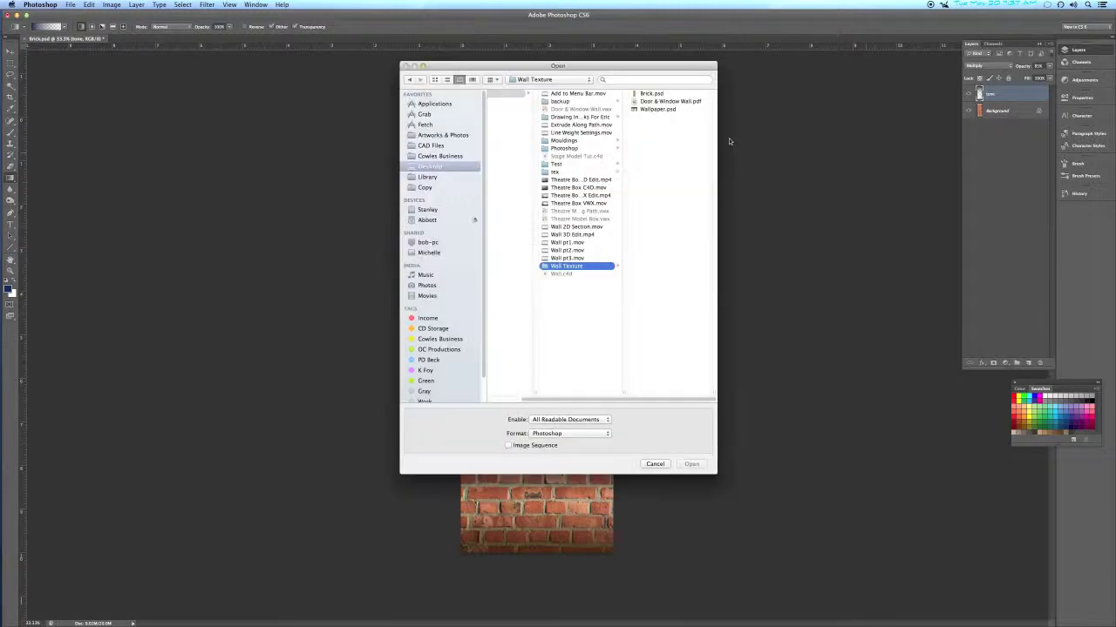
click(576, 149)
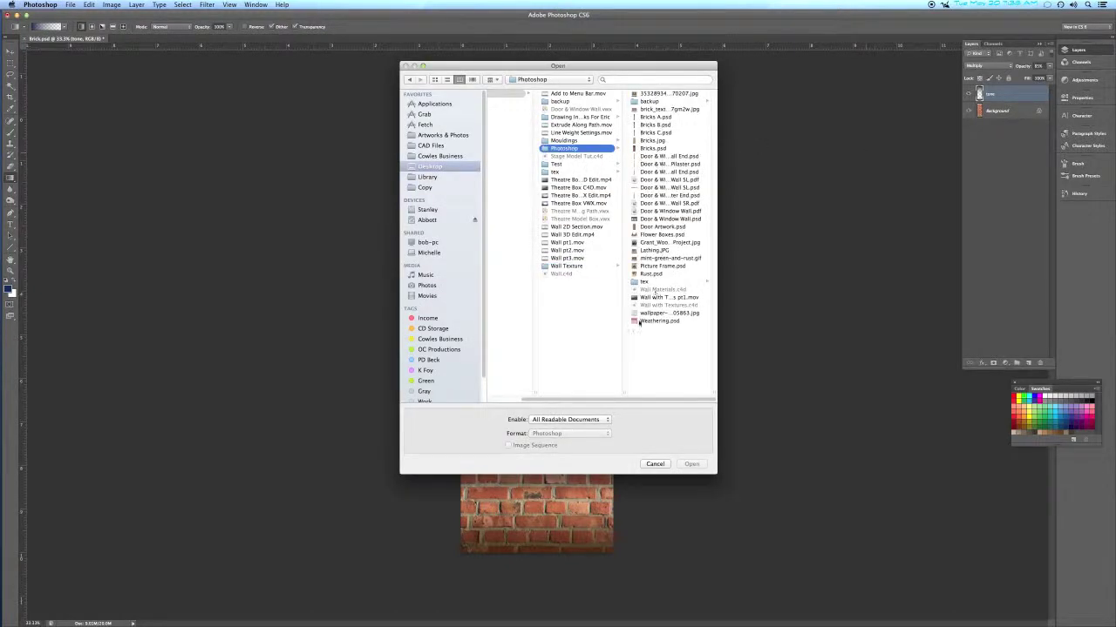
double_click(657, 321)
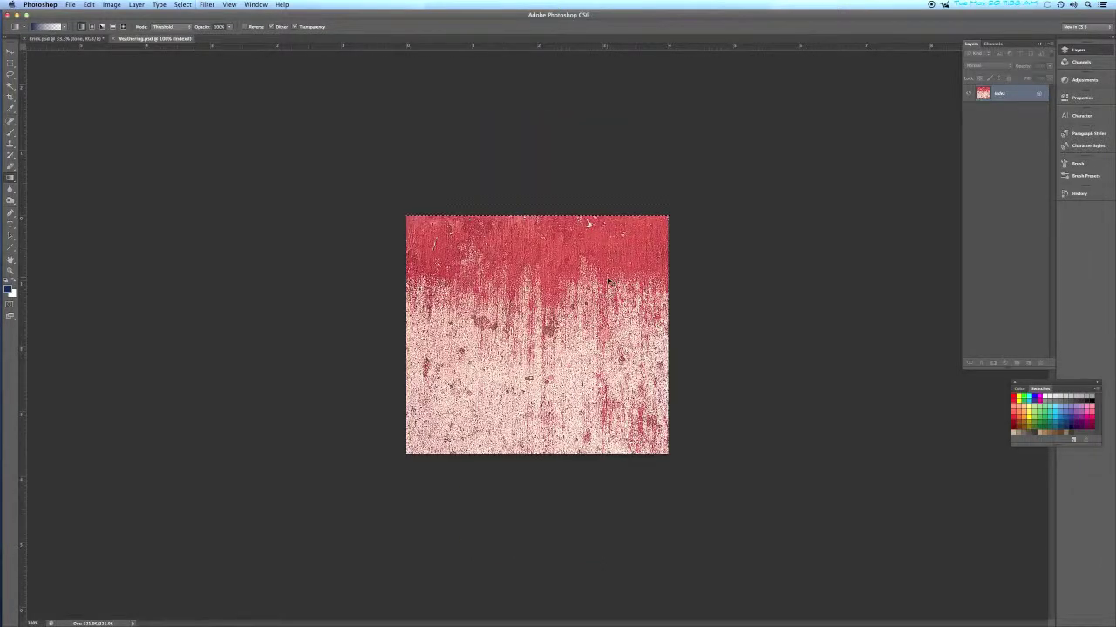
key(super+w)
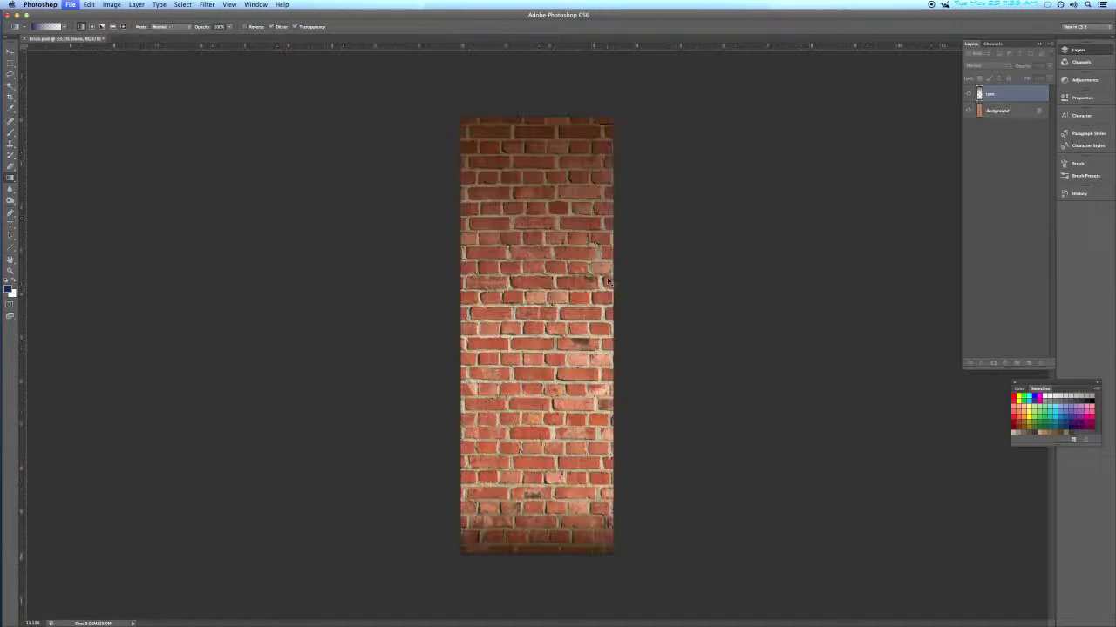
key(super+v)
Stretch the weathering layer to cover the whole brick column
key(super+t)
drag(581, 297, 613, 117)
drag(494, 375, 460, 553)
key(Return)
key(g)
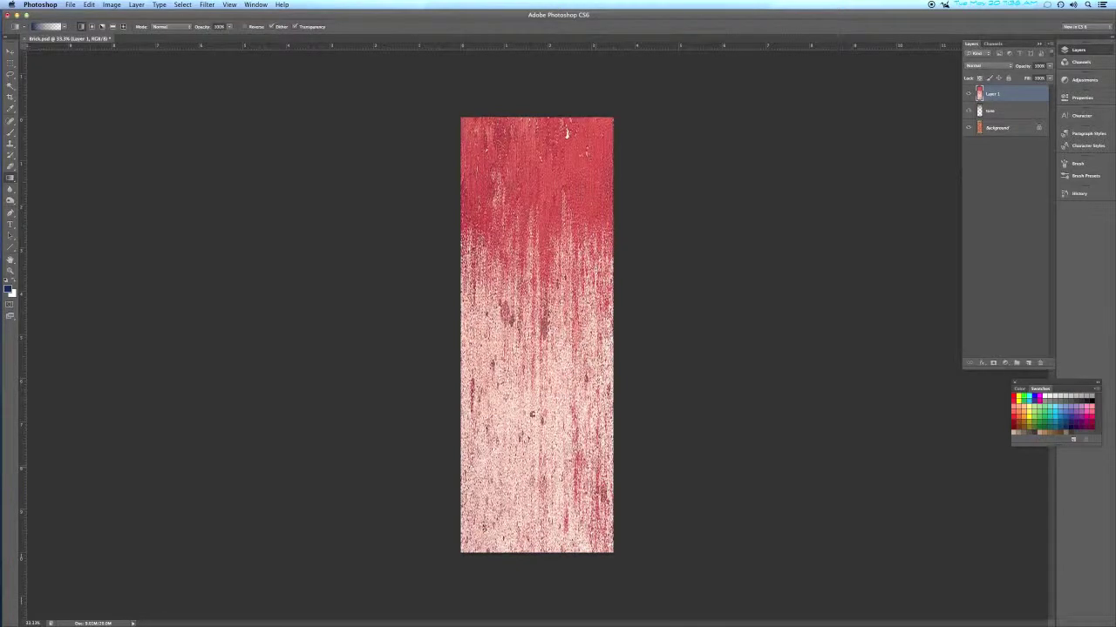
Blend the weathering layer in Color Burn at reduced opacity
click(1002, 66)
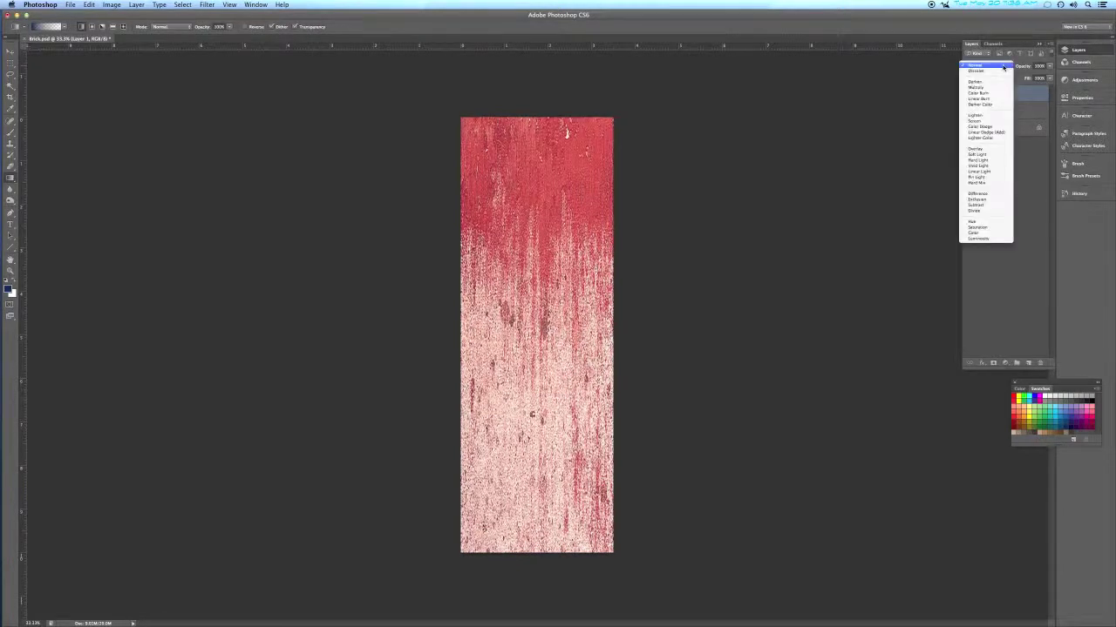
click(990, 100)
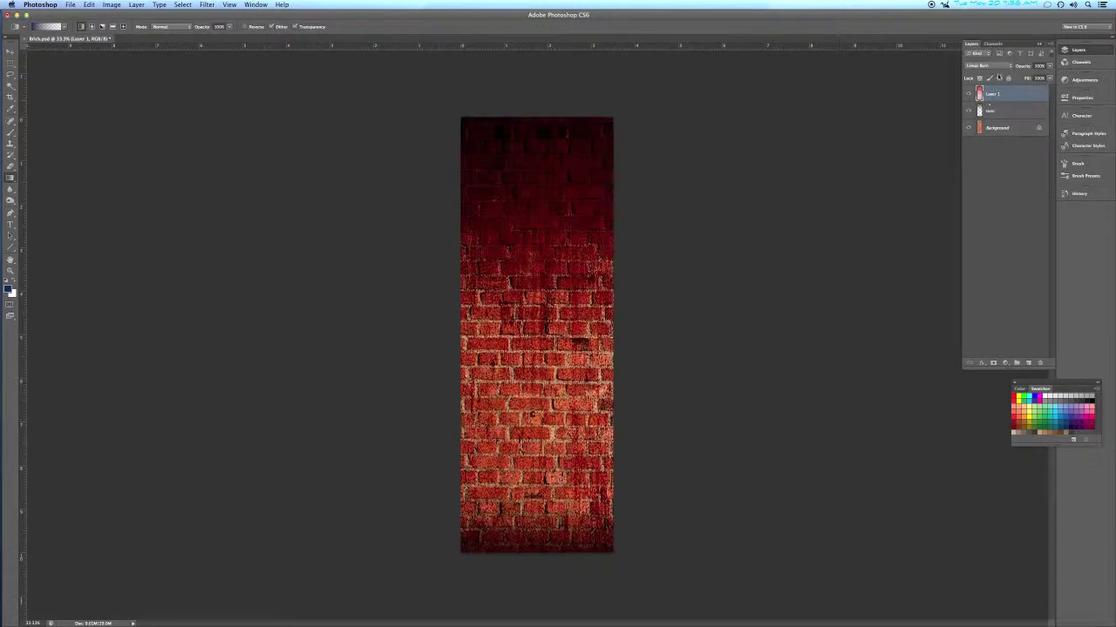
click(994, 66)
click(996, 61)
scroll(998, 61, down, 3)
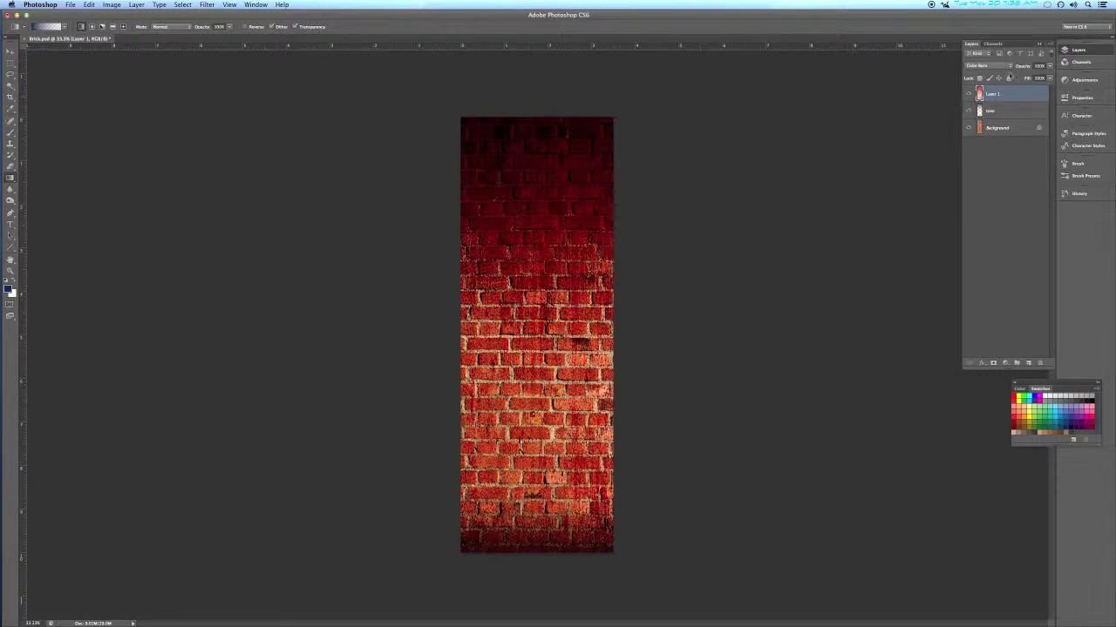
drag(1023, 66, 1004, 68)
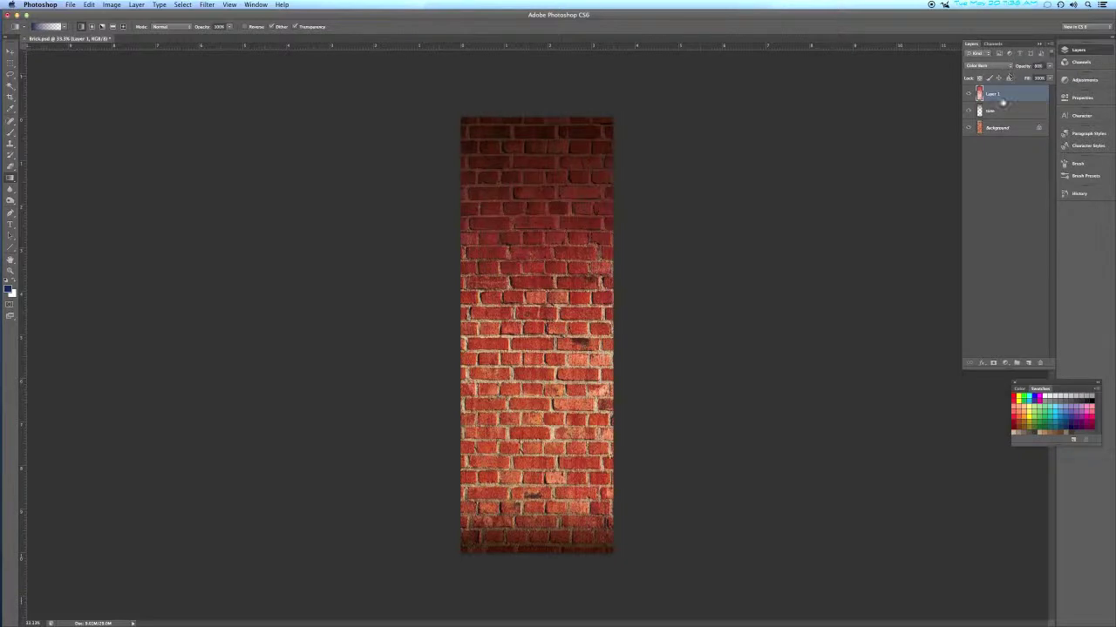
Rename the weathering layer (Layer 1) in the Layers panel
double_click(991, 94)
text(Burn)
key(Return)
Hide the spatter and tone layers and select the plain brick Background layer
drag(968, 94, 969, 111)
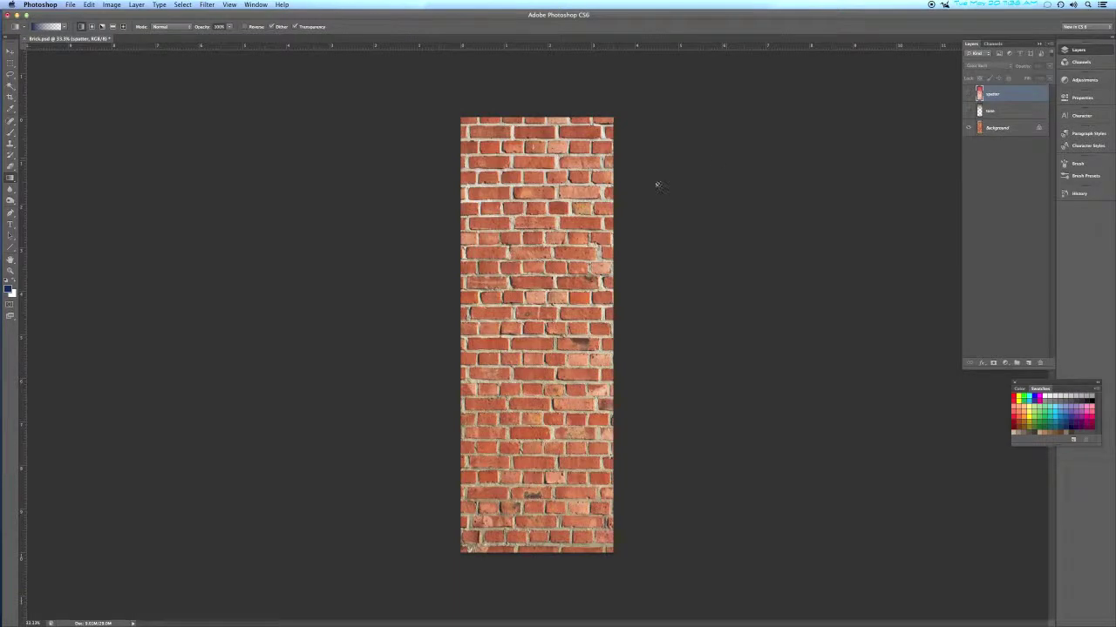
alt+scroll(582, 220, up, 1)
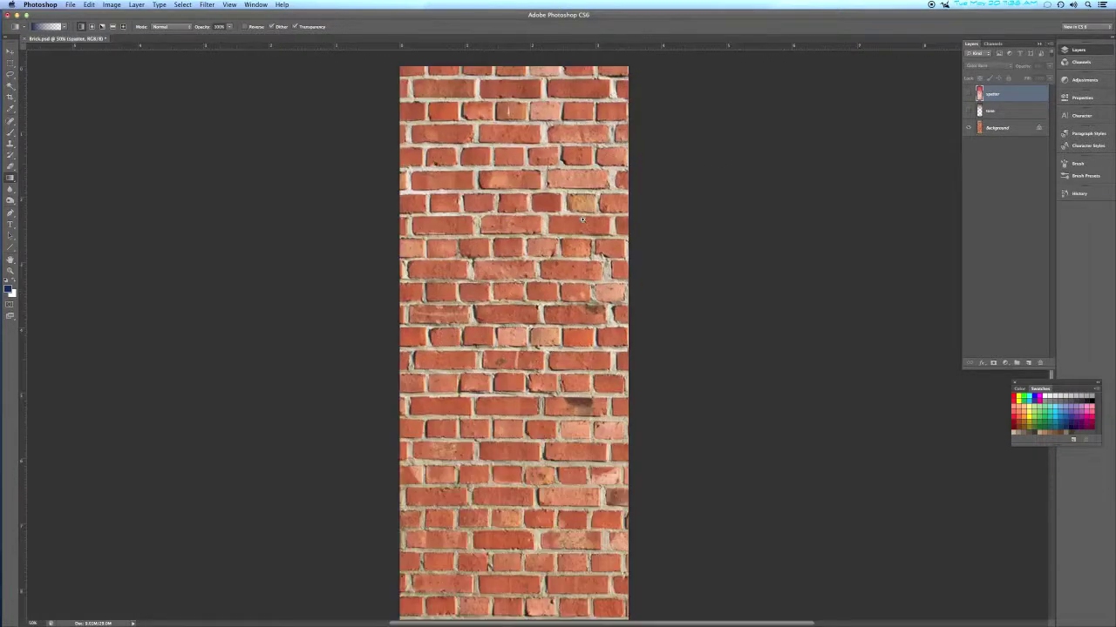
alt+scroll(582, 220, up, 2)
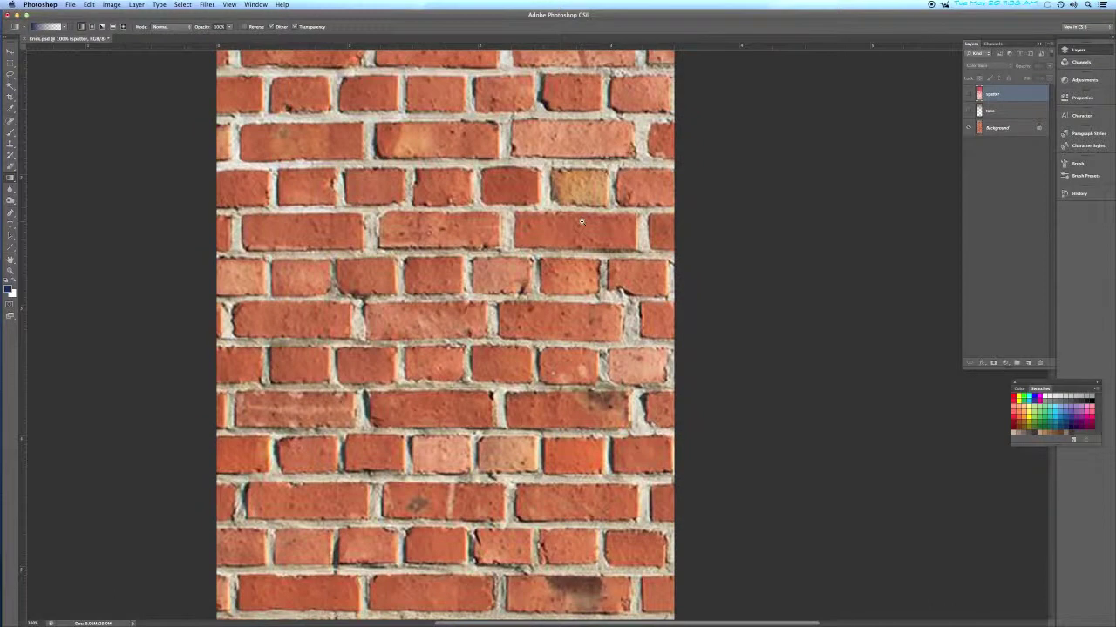
click(1000, 129)
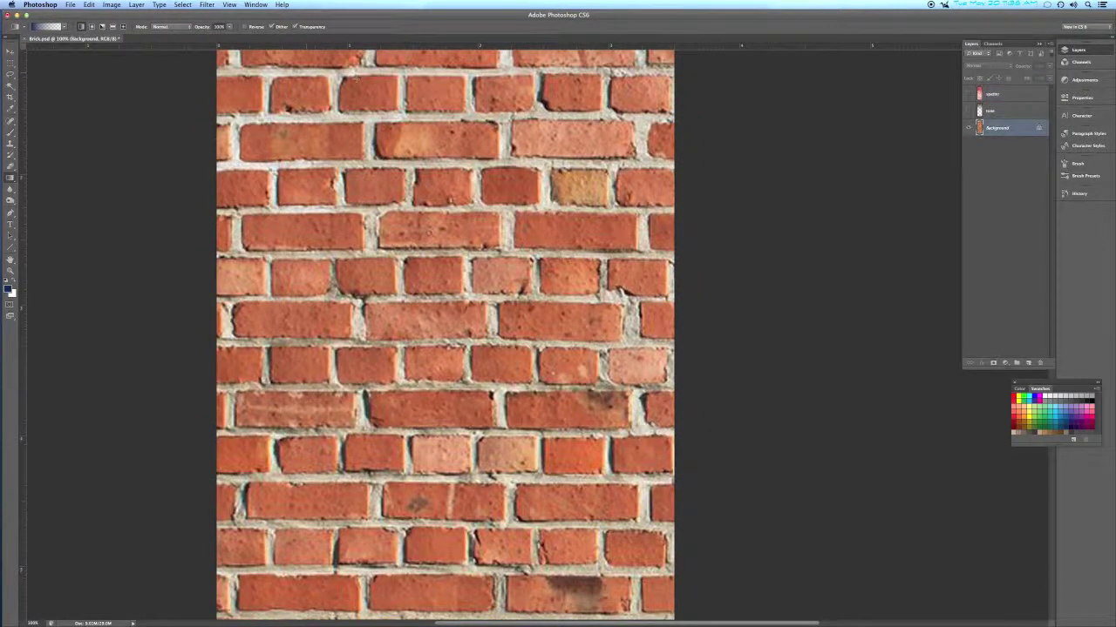
click(207, 4)
Preview Paint Daubs and Palette Knife, then apply the Artistic Sponge filter to the bricks
click(209, 48)
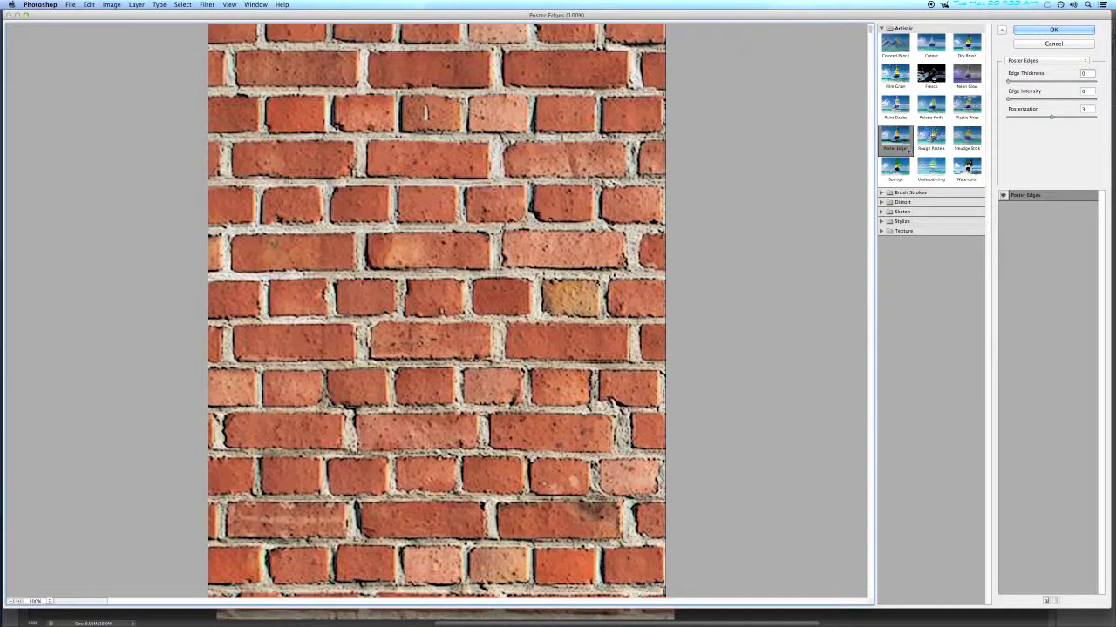
click(895, 107)
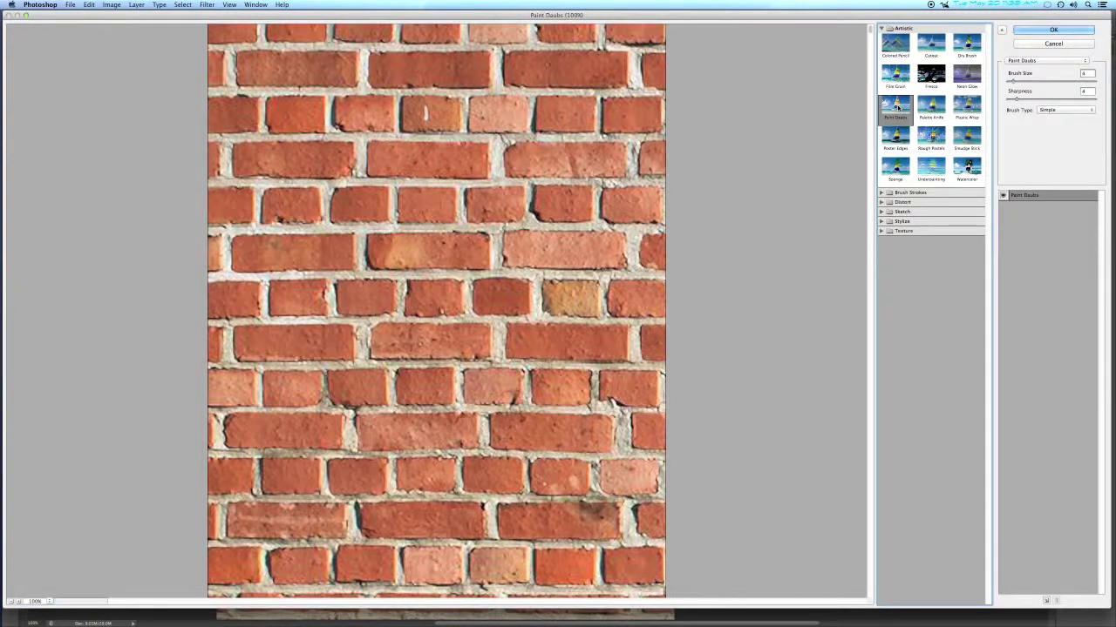
click(930, 110)
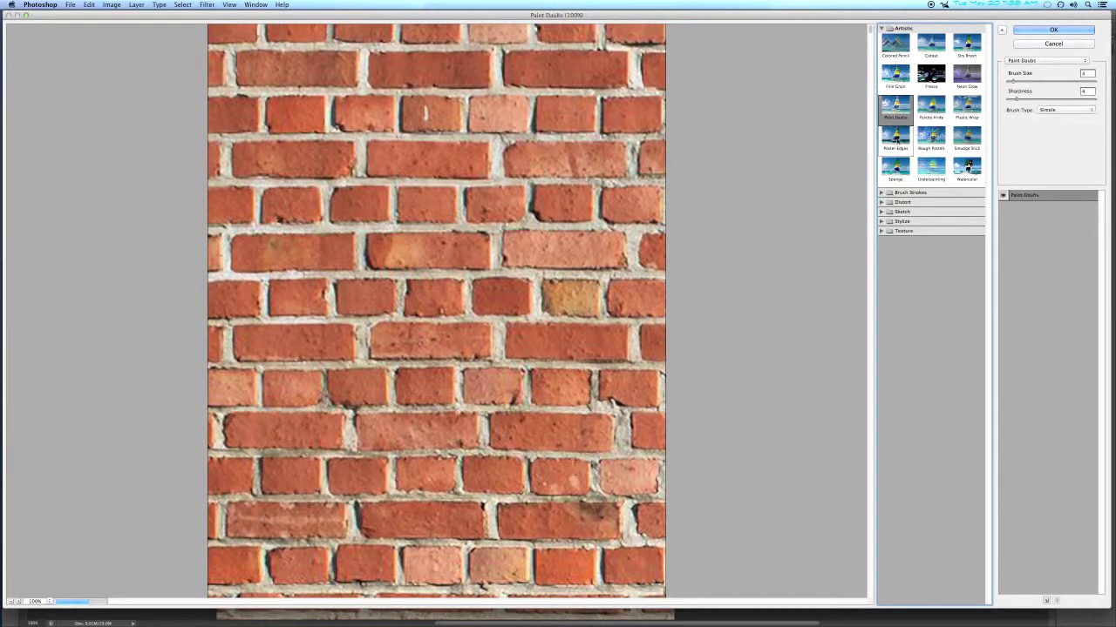
click(893, 178)
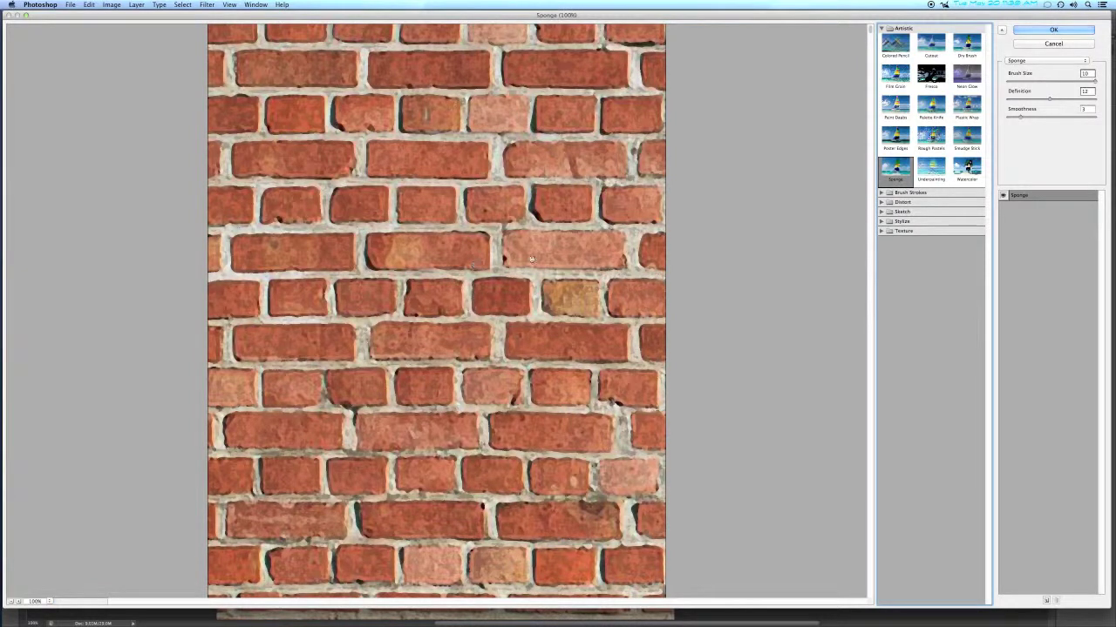
click(1051, 30)
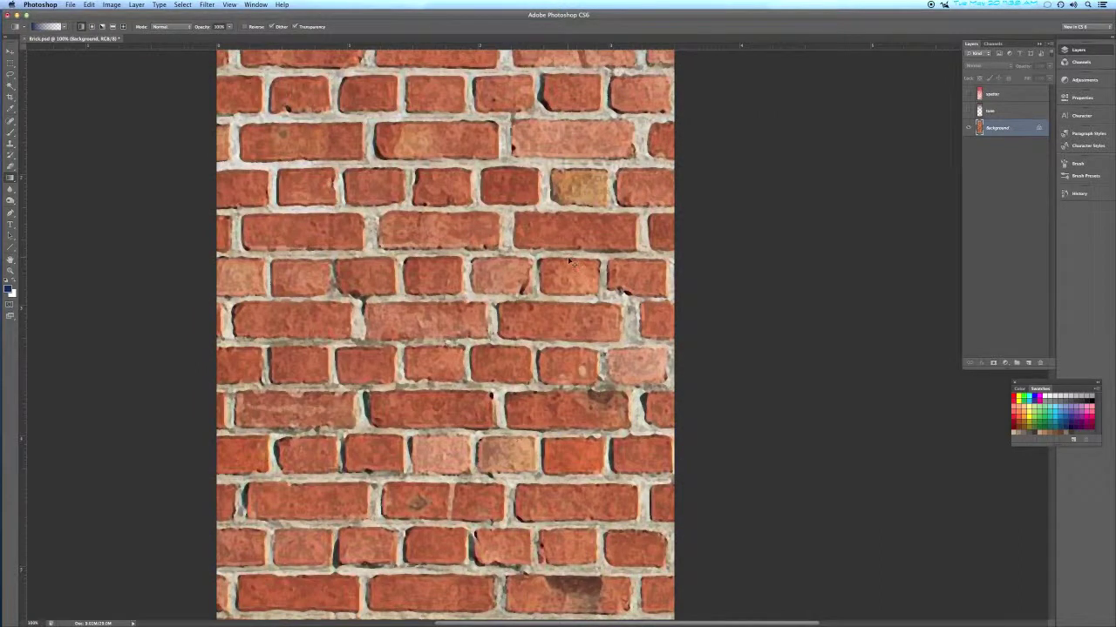
Fit the brick column in view and show the tone and spatter layers again
key(super+0)
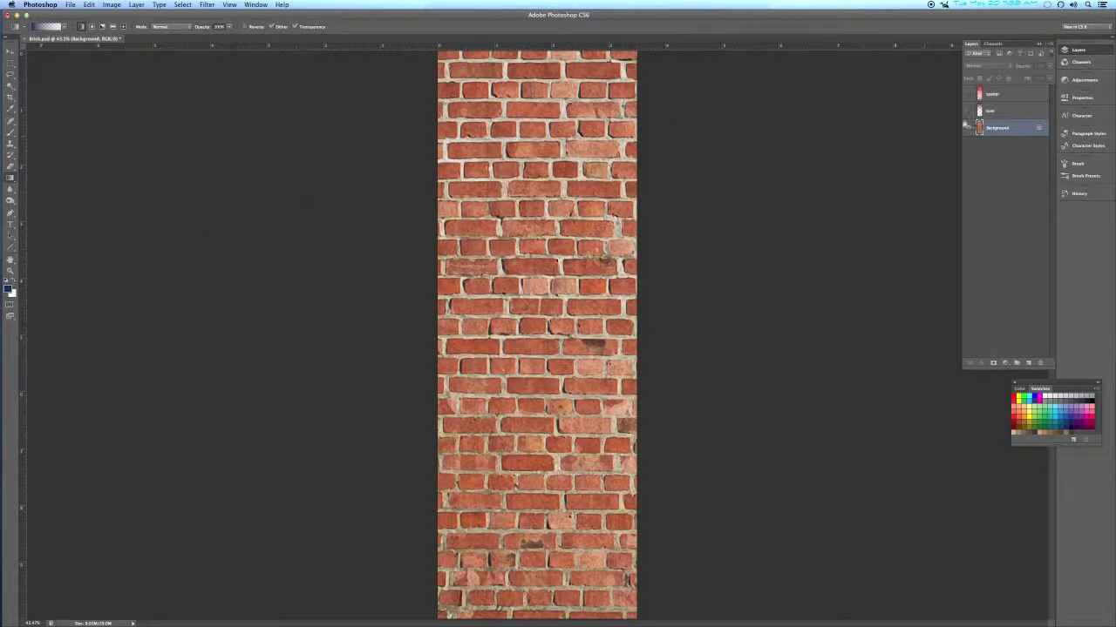
click(969, 111)
click(969, 93)
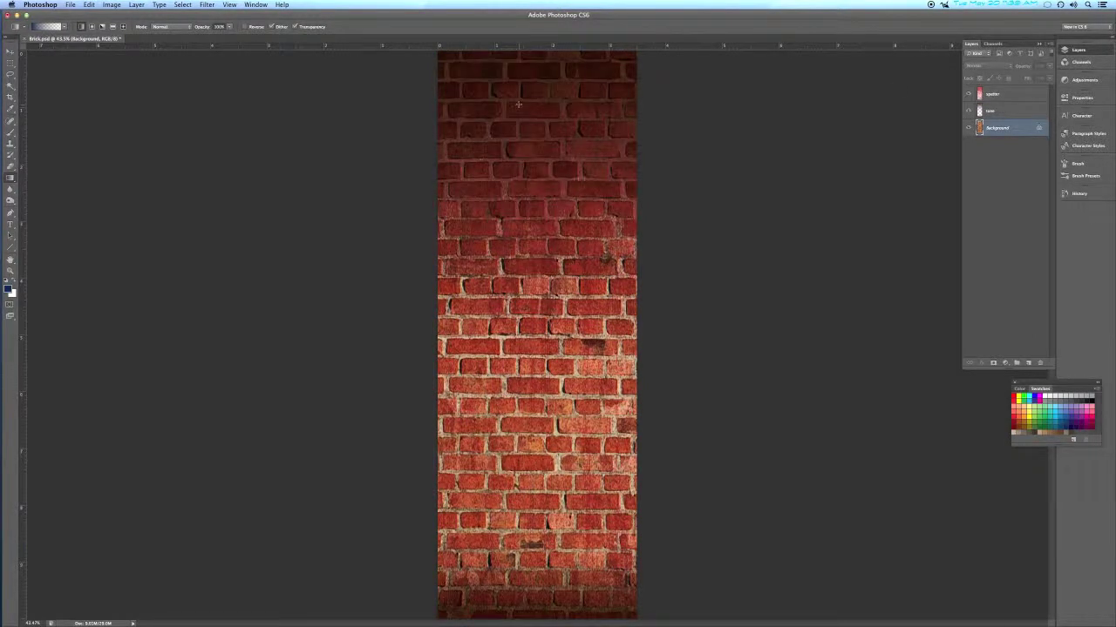
Change the spatter layer's opacity, then save and close Brick.psd
click(1004, 95)
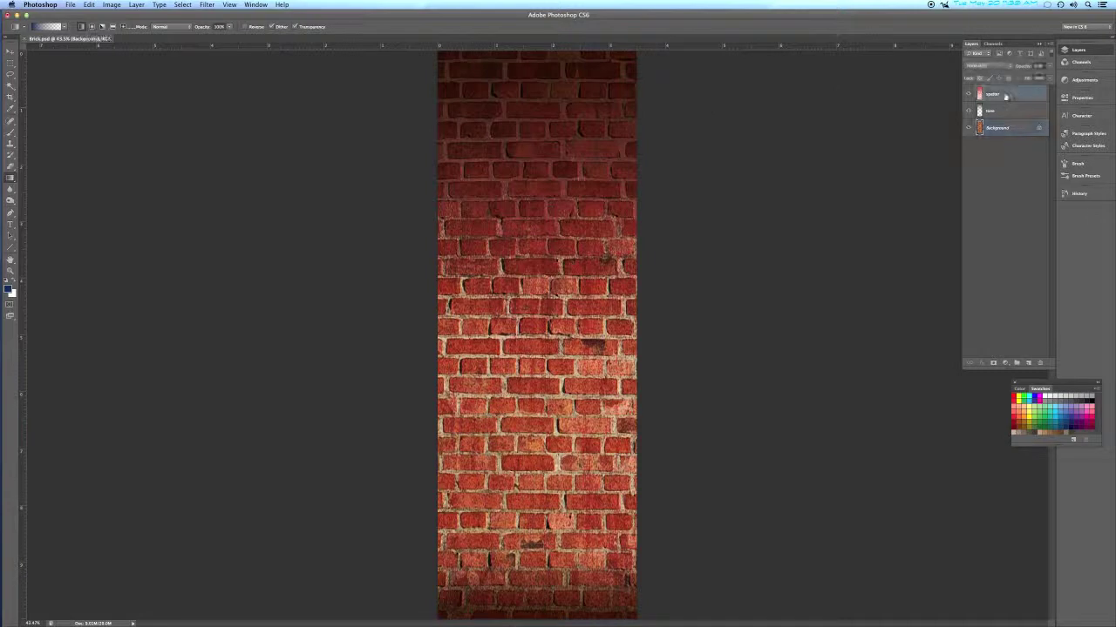
click(1025, 69)
key(Return)
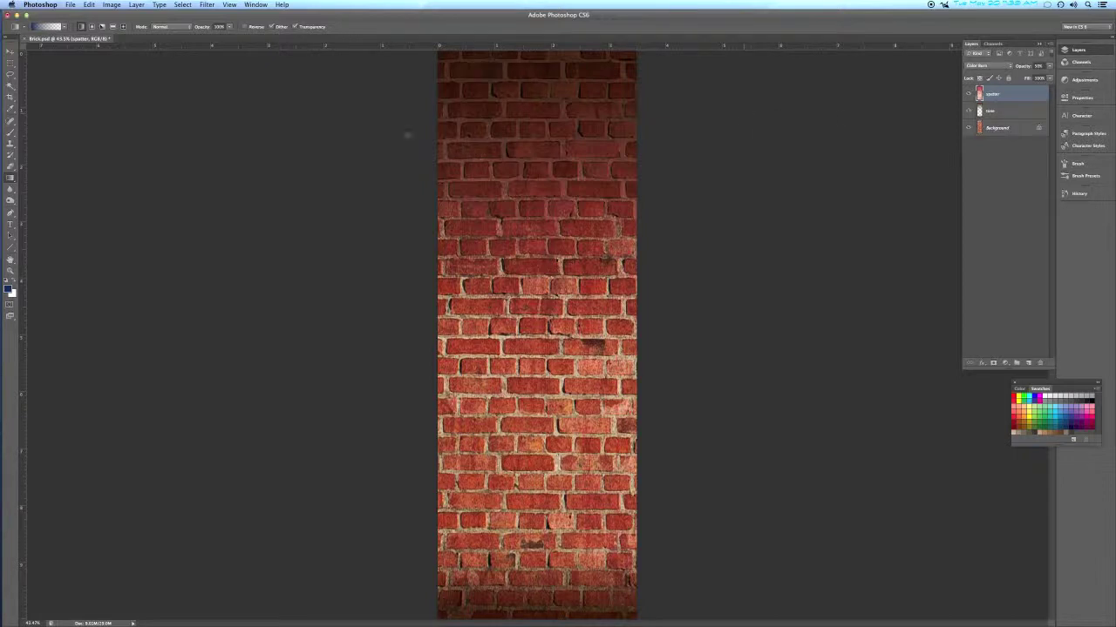
key(super+w)
key(Return)
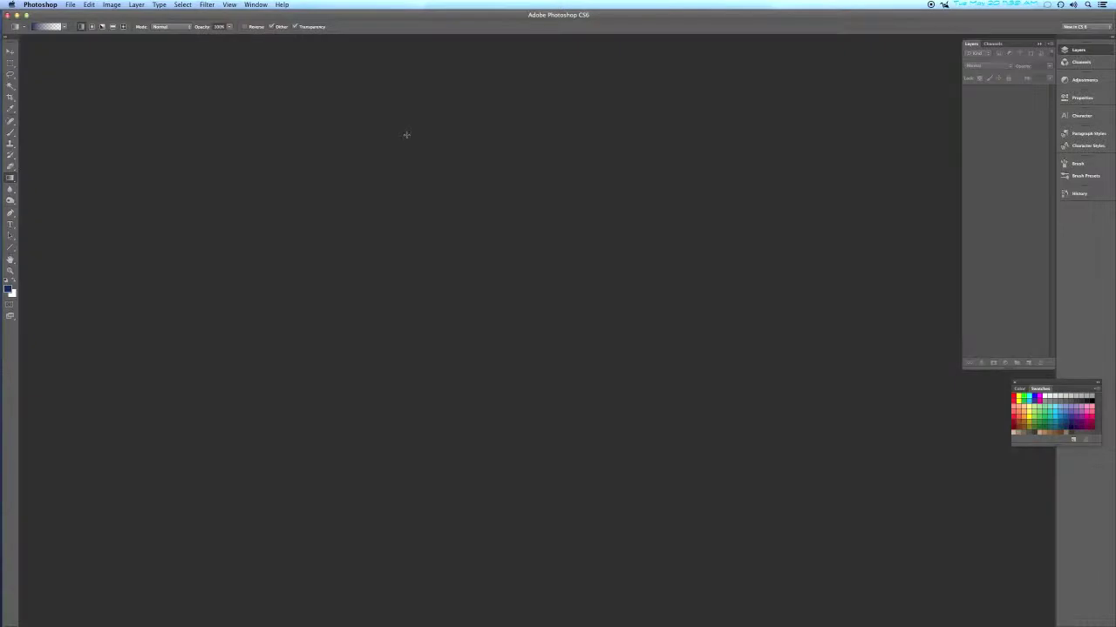
Back in Cinema 4D, reload the edited brick image into the material
key(super+Tab)
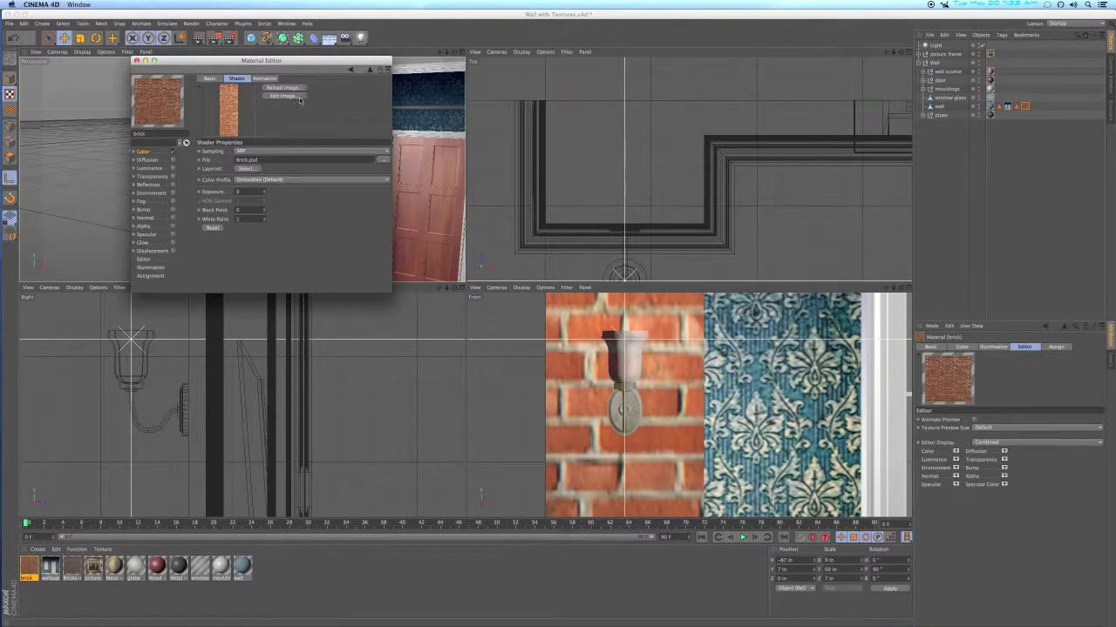
click(274, 88)
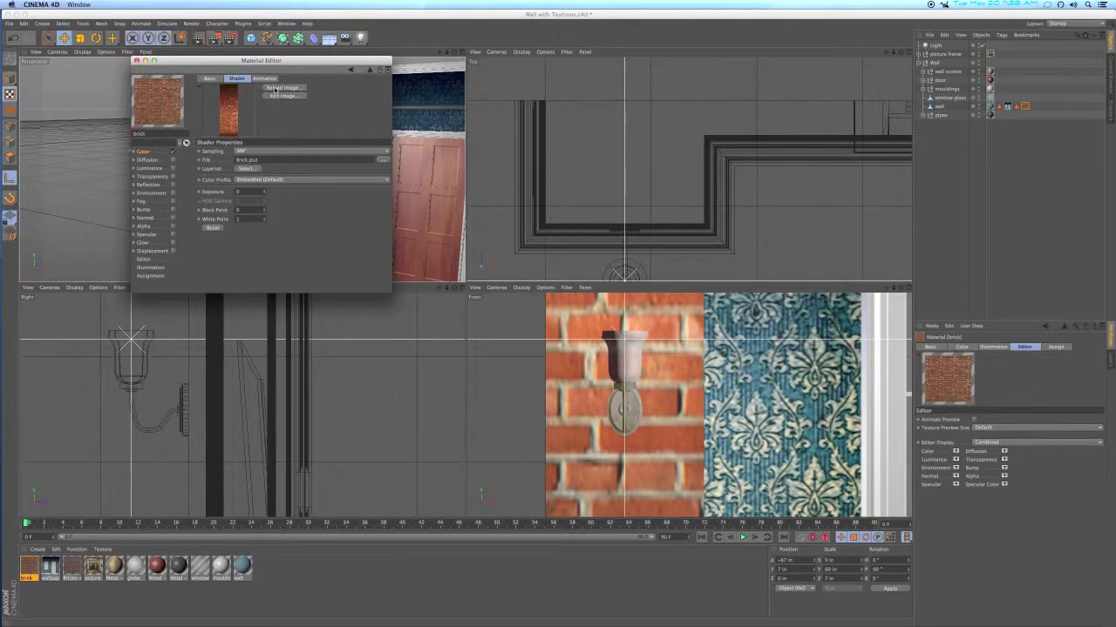
click(136, 61)
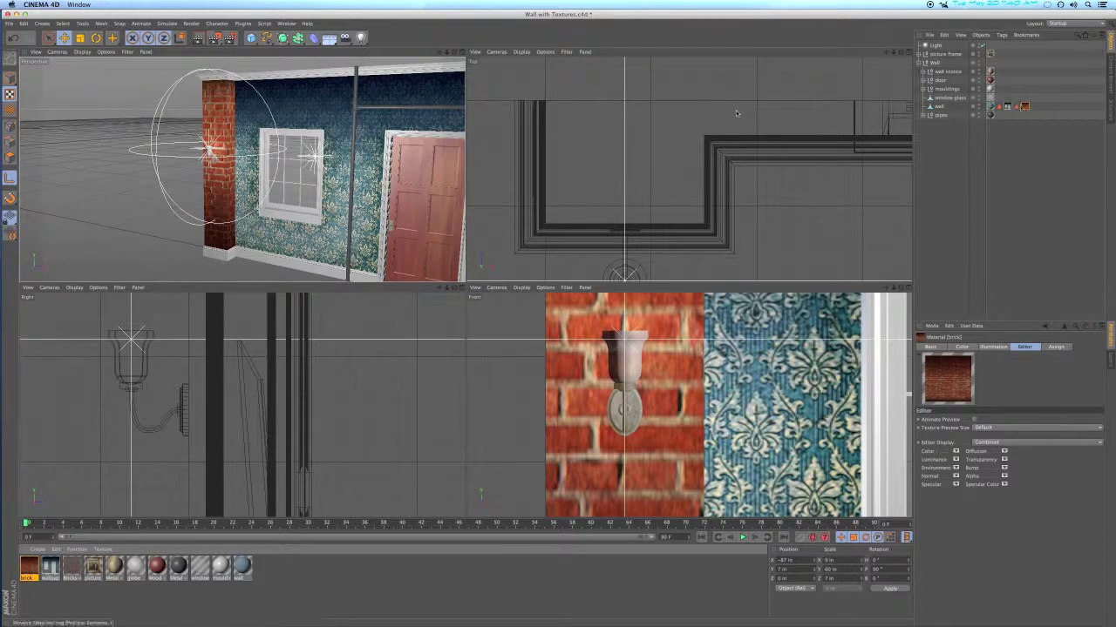
Set the brick texture tag's P rotation to -90° and zoom out to the whole wall
click(1026, 105)
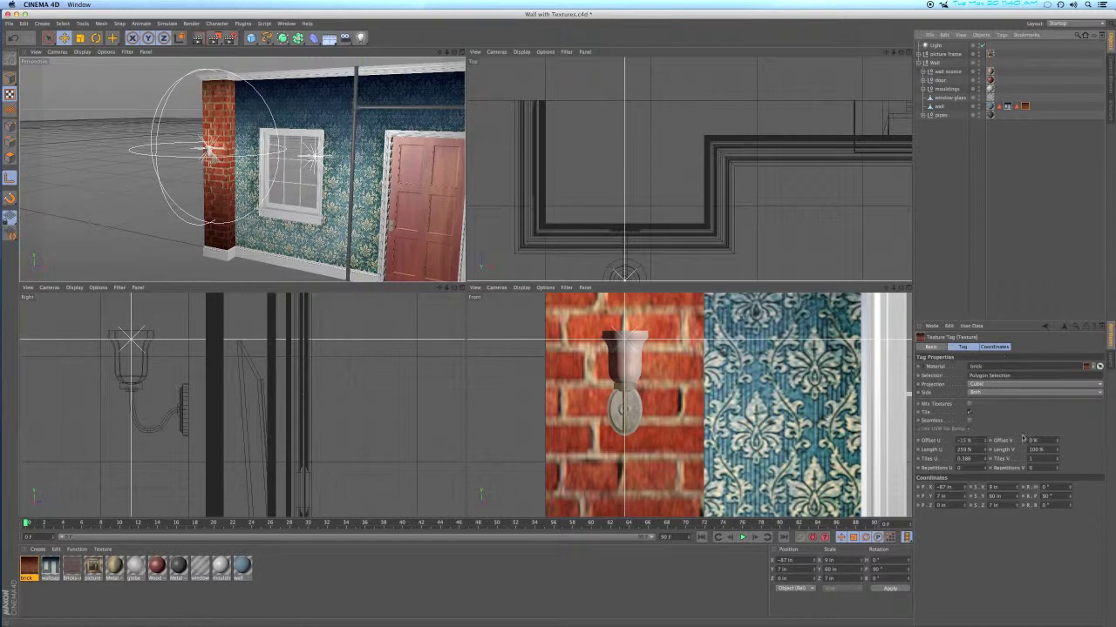
double_click(1045, 496)
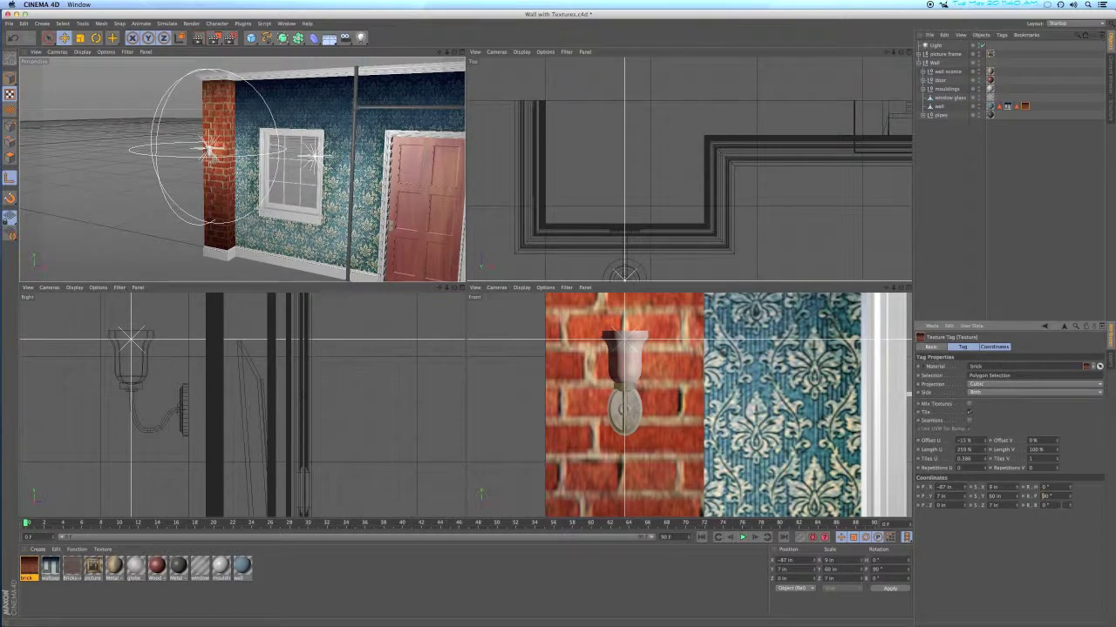
text(-90)
key(Return)
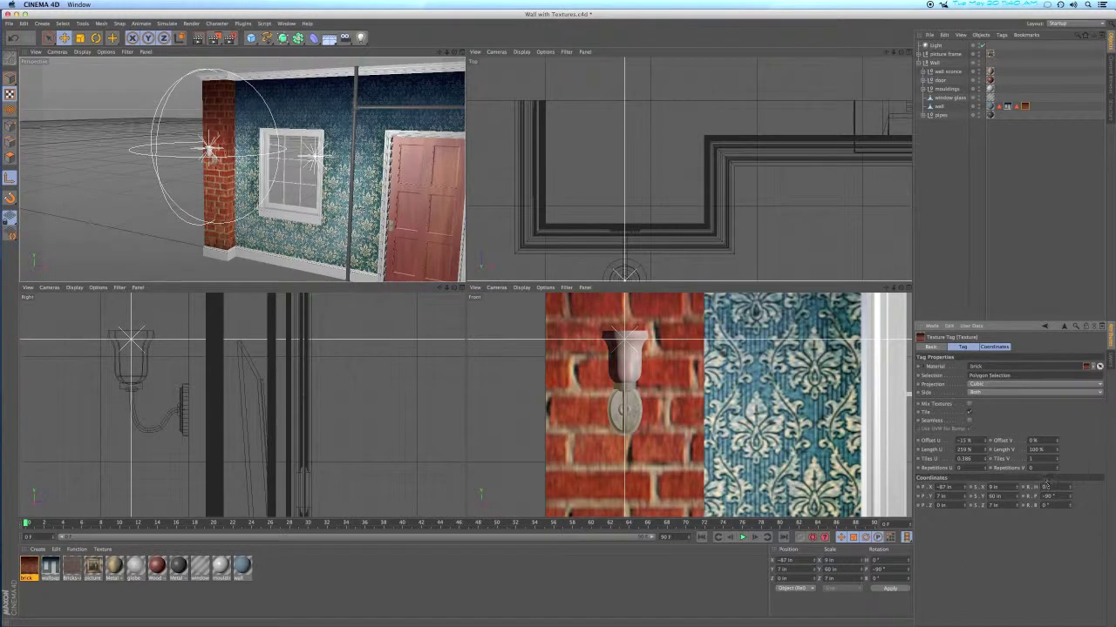
key(o)
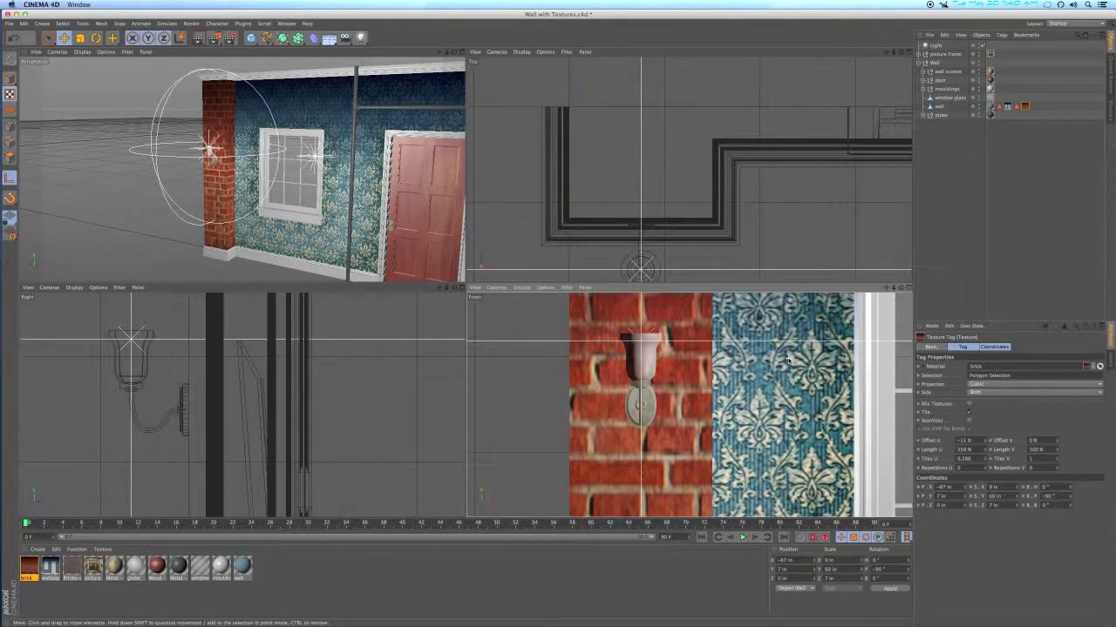
key(o)
key(o)
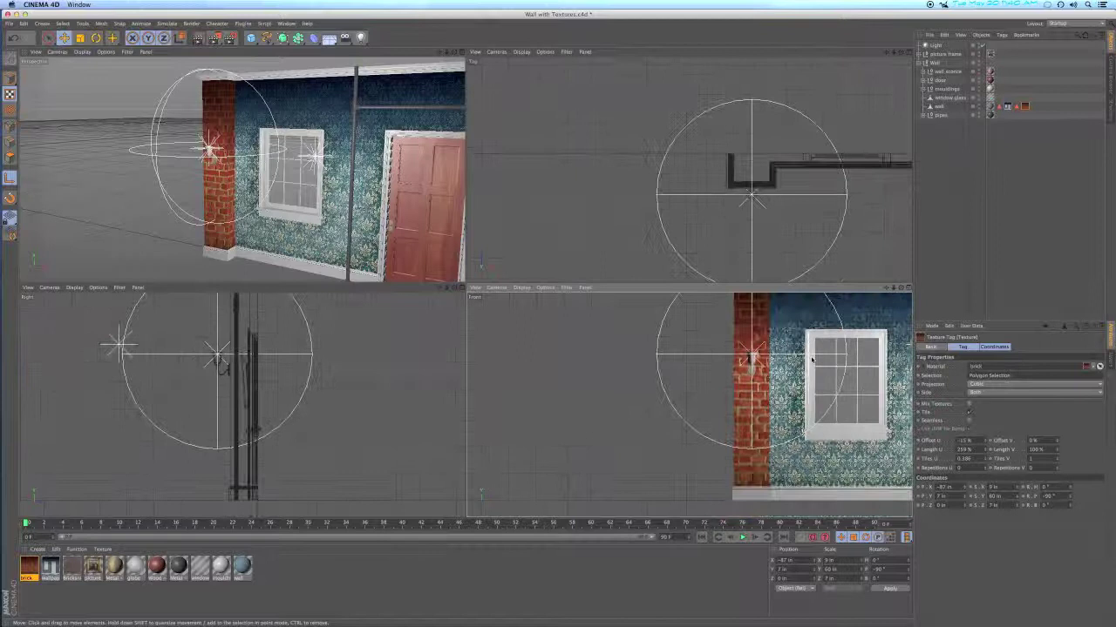
key(o)
key(o)
key(o)
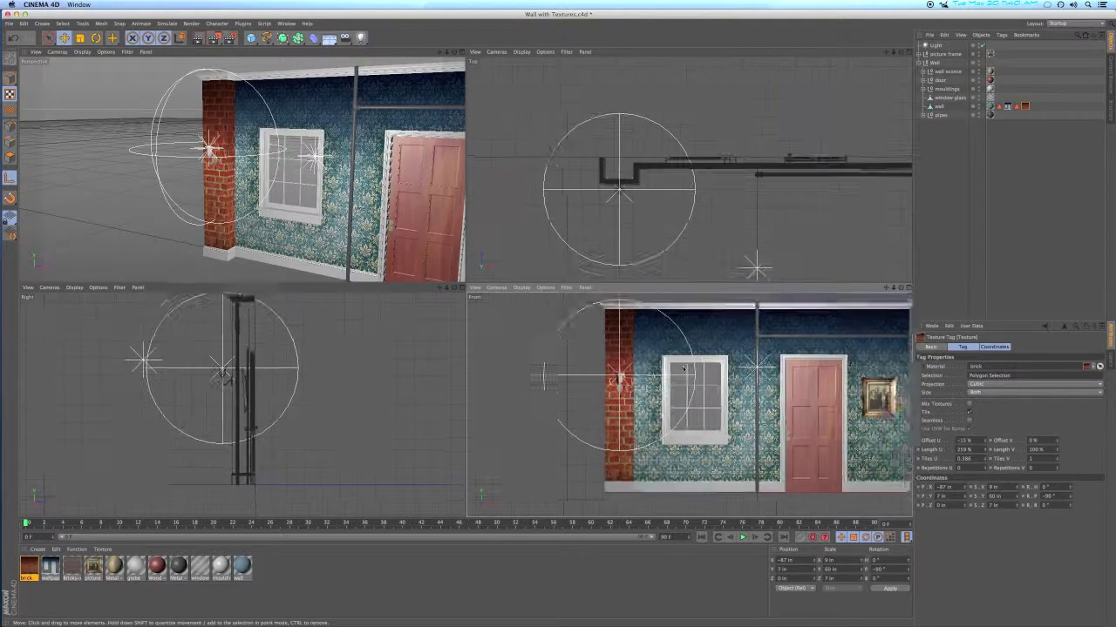
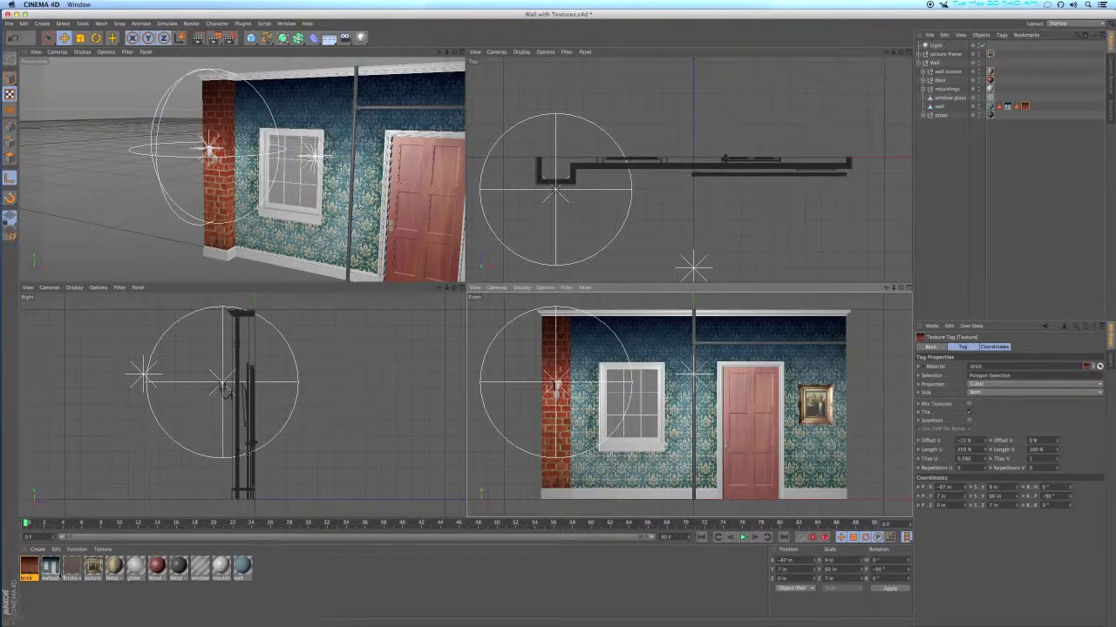
Open the wallpaper material's Wallpaper.psd texture in Photoshop through its shader's Edit Image
double_click(49, 569)
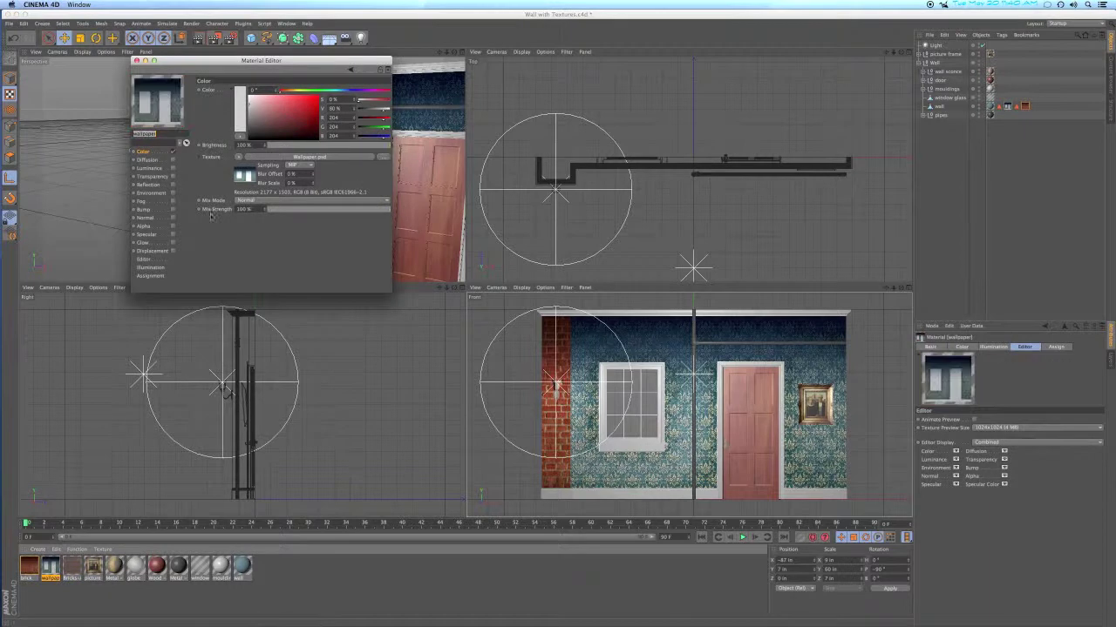
click(244, 176)
click(284, 94)
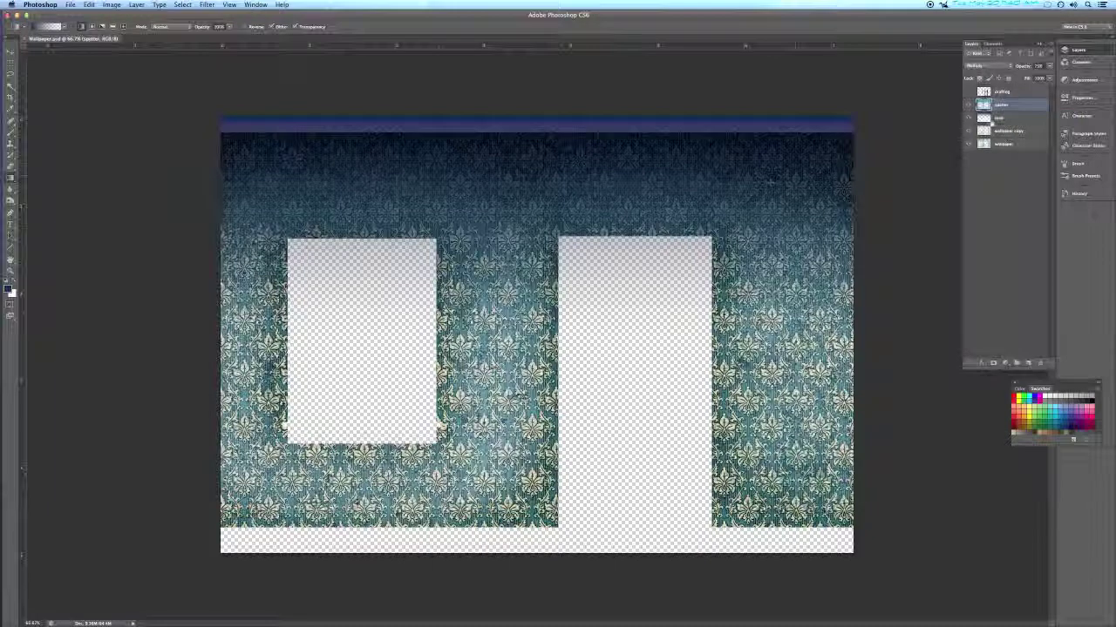
Paint a dark-blue gradient up from the wallpaper's bottom, save and close it, and return to Cinema 4D
click(994, 119)
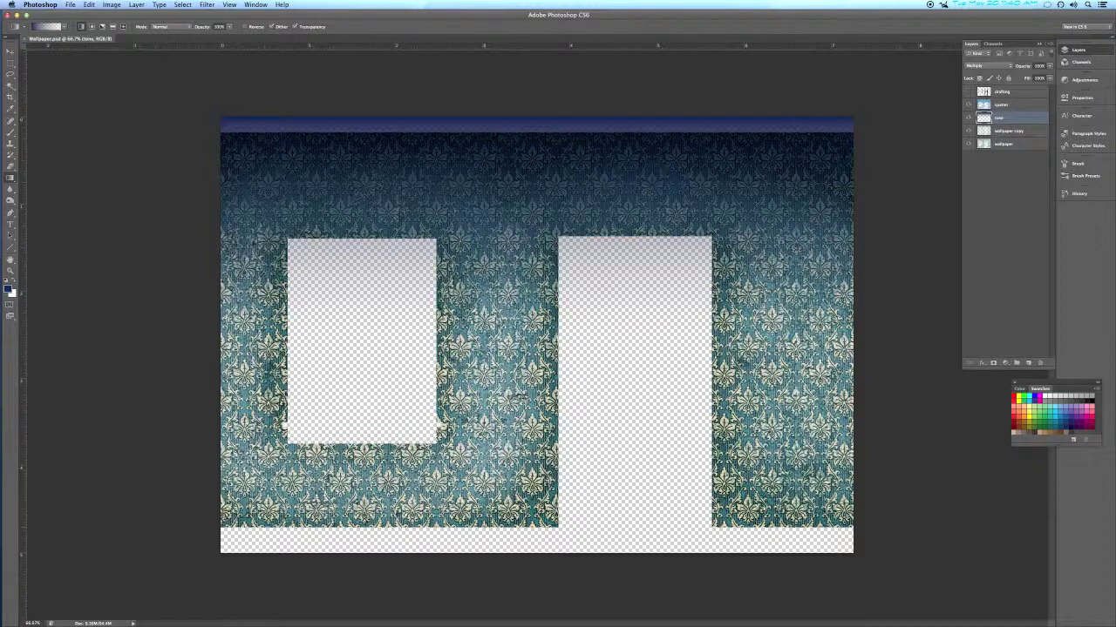
drag(536, 552, 536, 446)
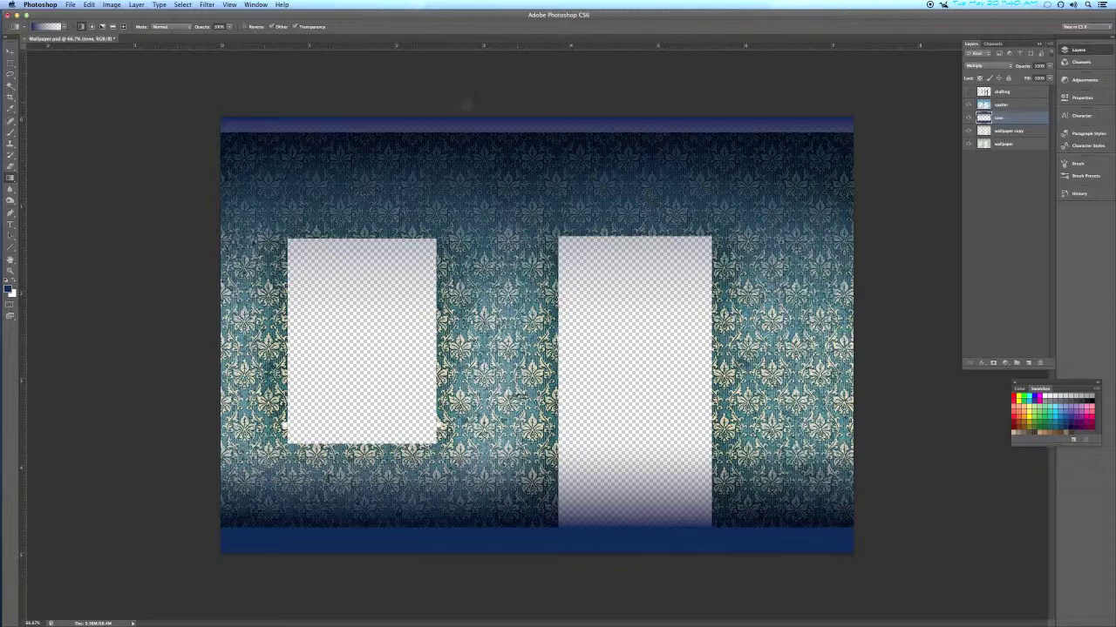
key(super+w)
key(Return)
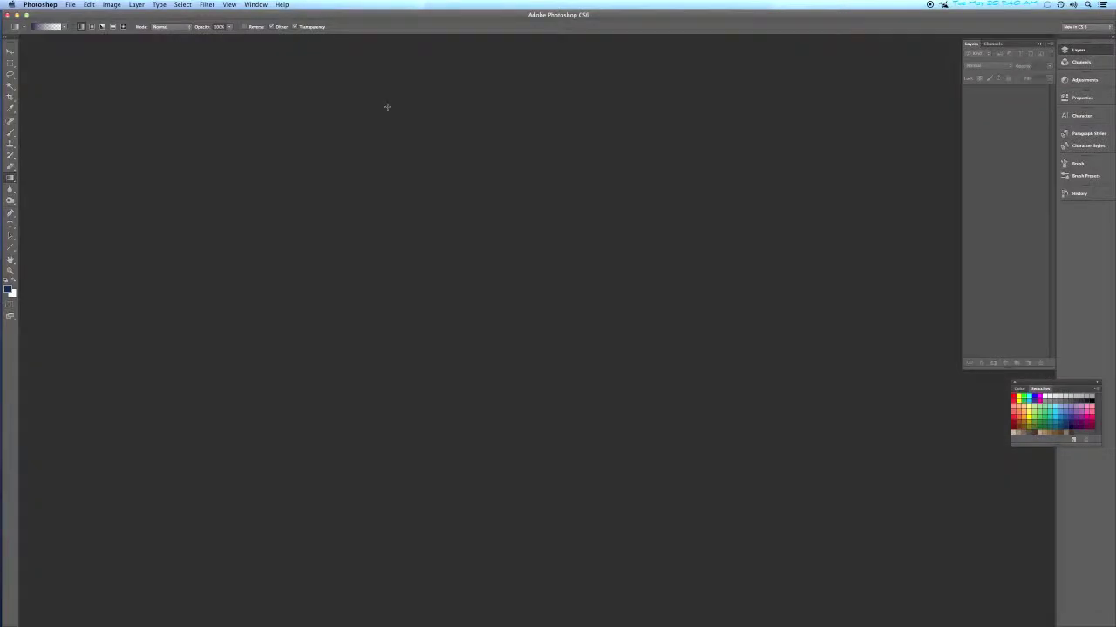
key(super+Tab)
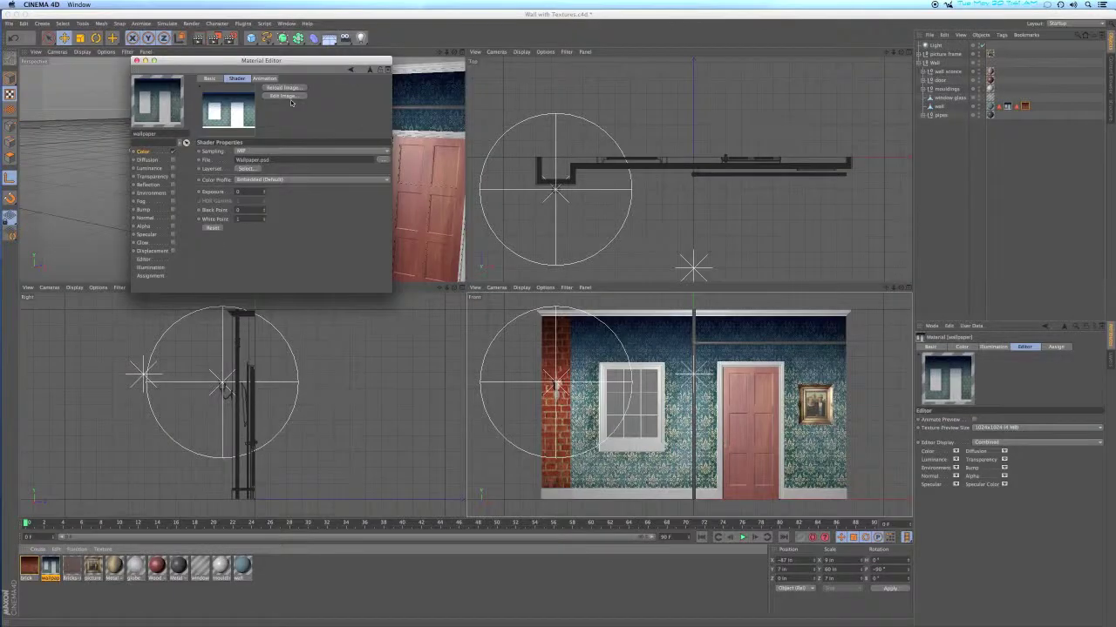
Reload Wallpaper.psd so the wall shows the dark-blue base, then send the image back to Photoshop
click(280, 87)
click(136, 60)
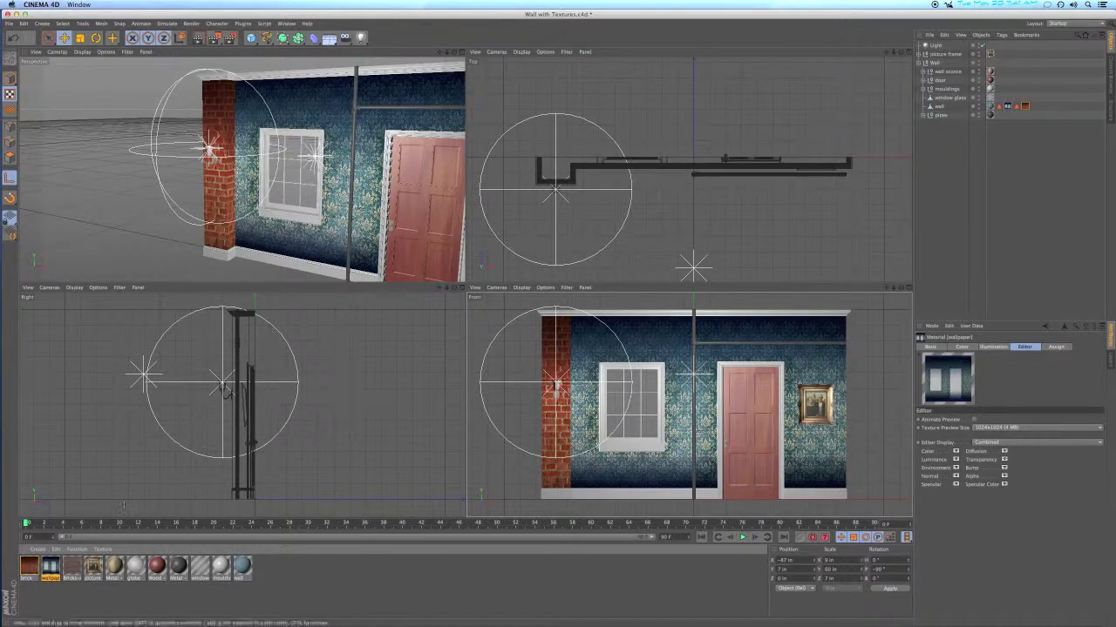
double_click(51, 566)
click(245, 172)
click(284, 95)
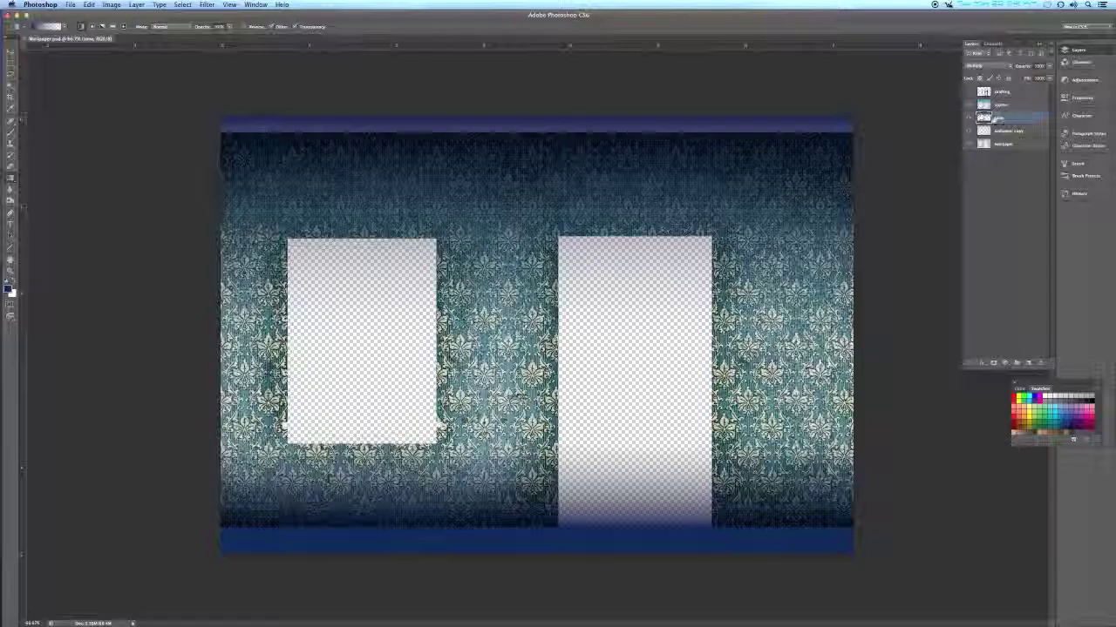
Cut the wallpaper's bottom strip onto its own new layer named 'baseboard'
click(1000, 117)
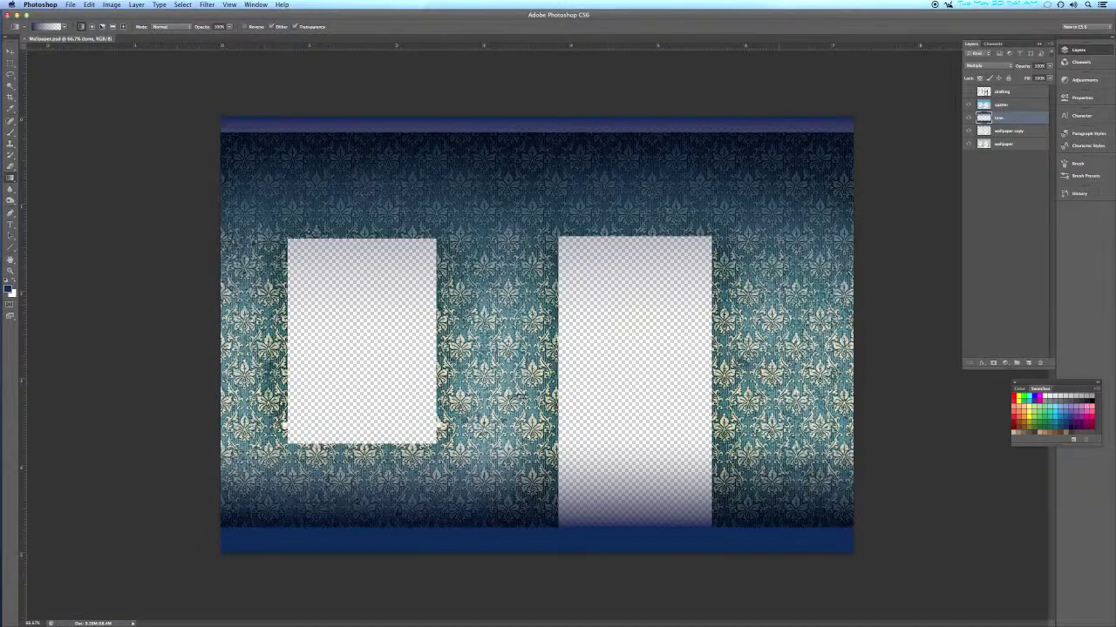
key(m)
drag(267, 410, 914, 593)
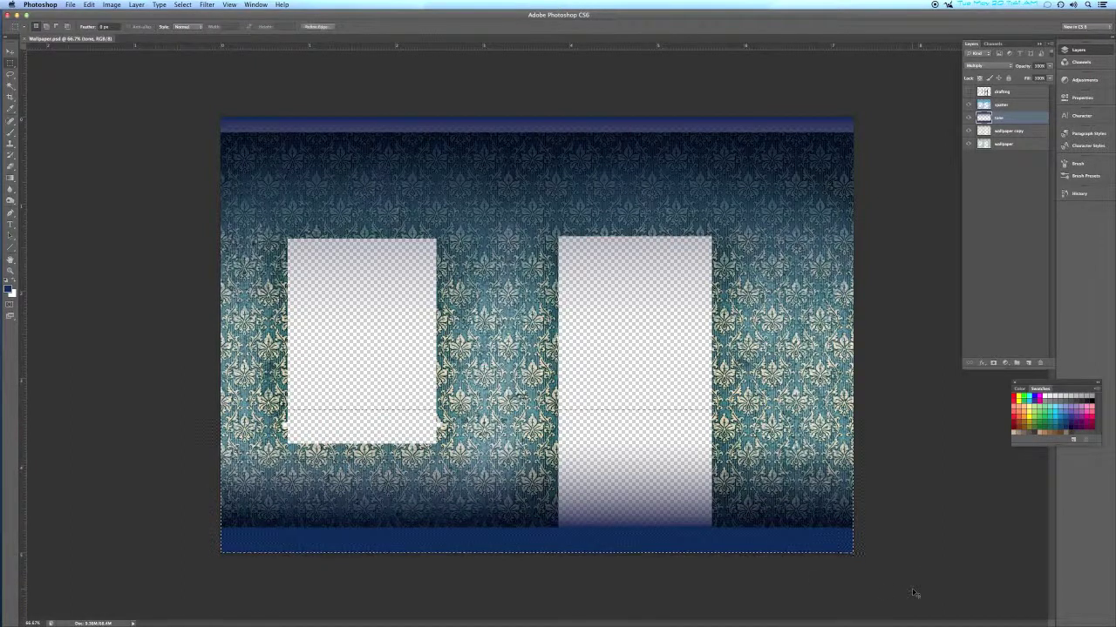
key(super+x)
click(1029, 363)
double_click(1003, 119)
text(baseboard)
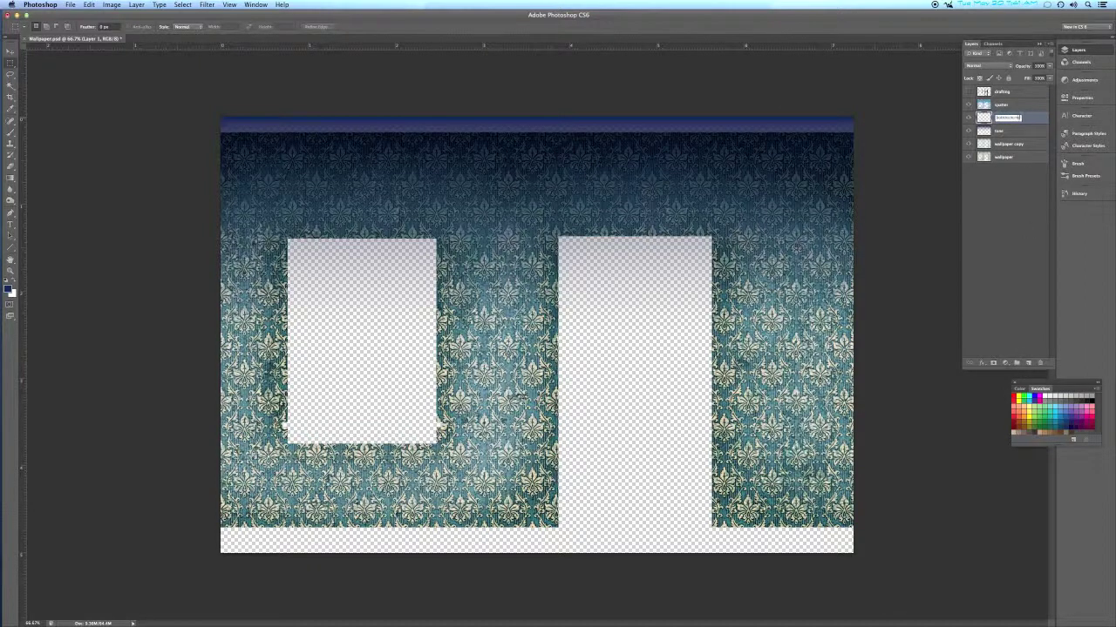
key(Return)
Paint a blue gradient on the bottom layer and set it to Multiply at 75% opacity
key(g)
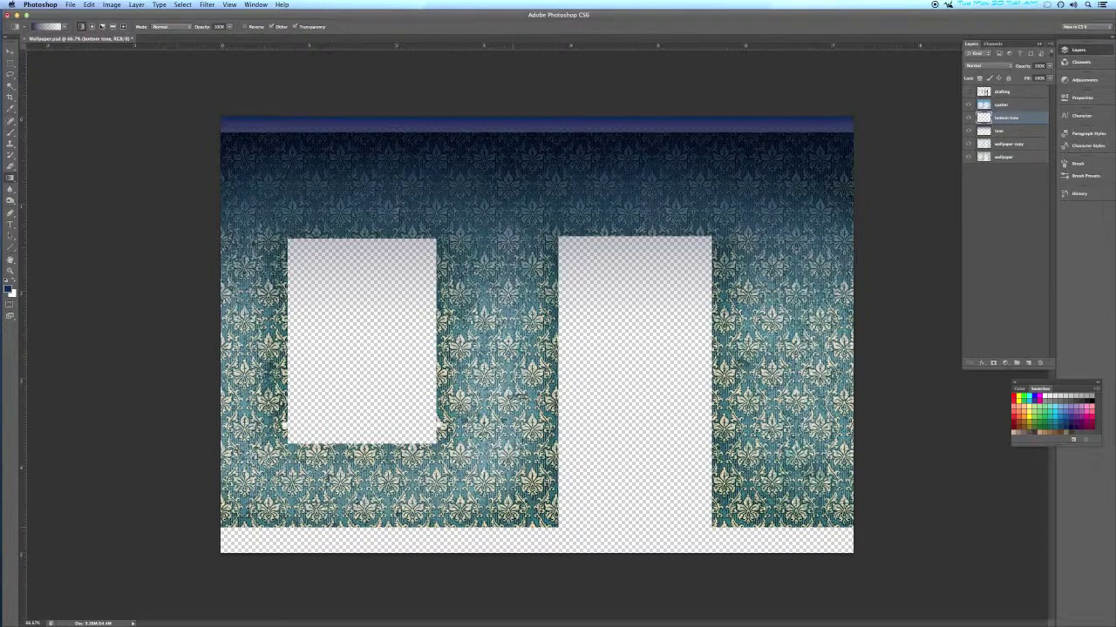
drag(349, 528, 349, 455)
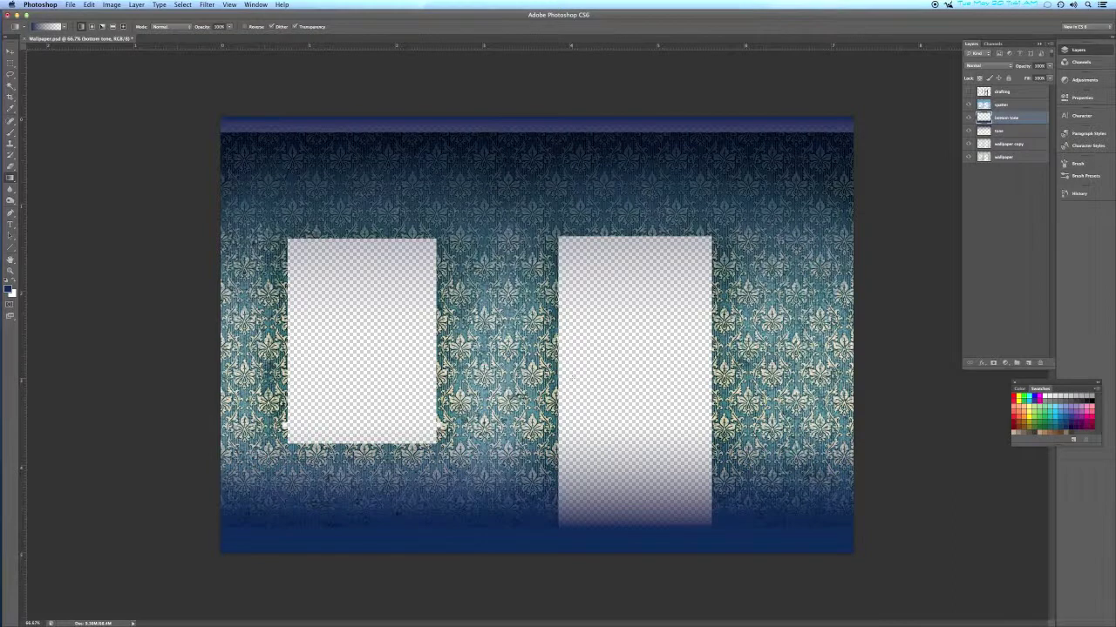
click(992, 67)
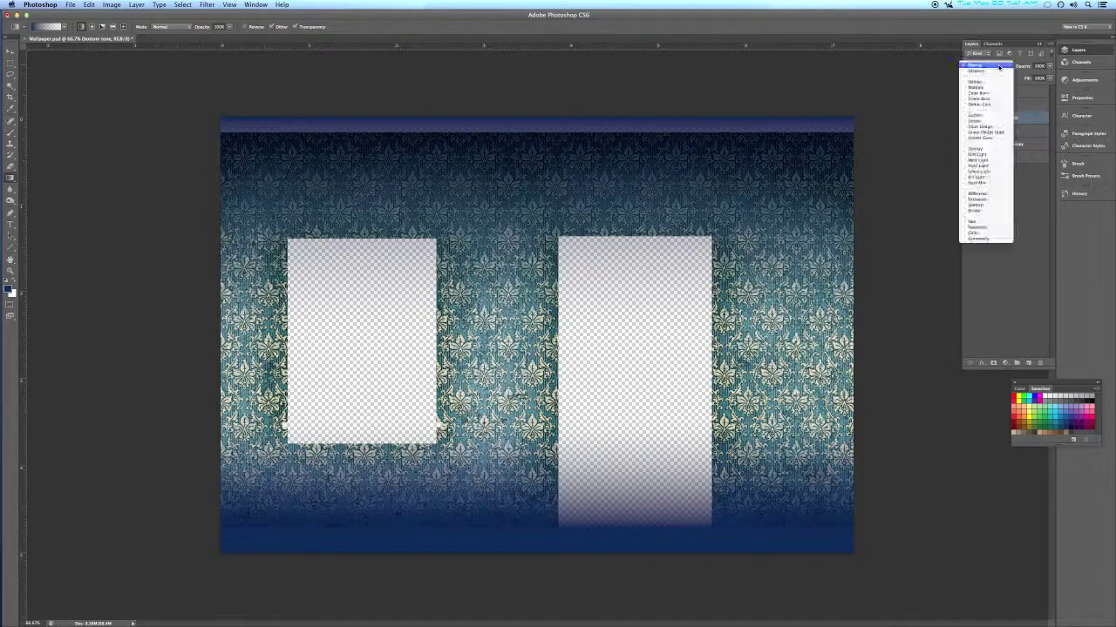
click(993, 87)
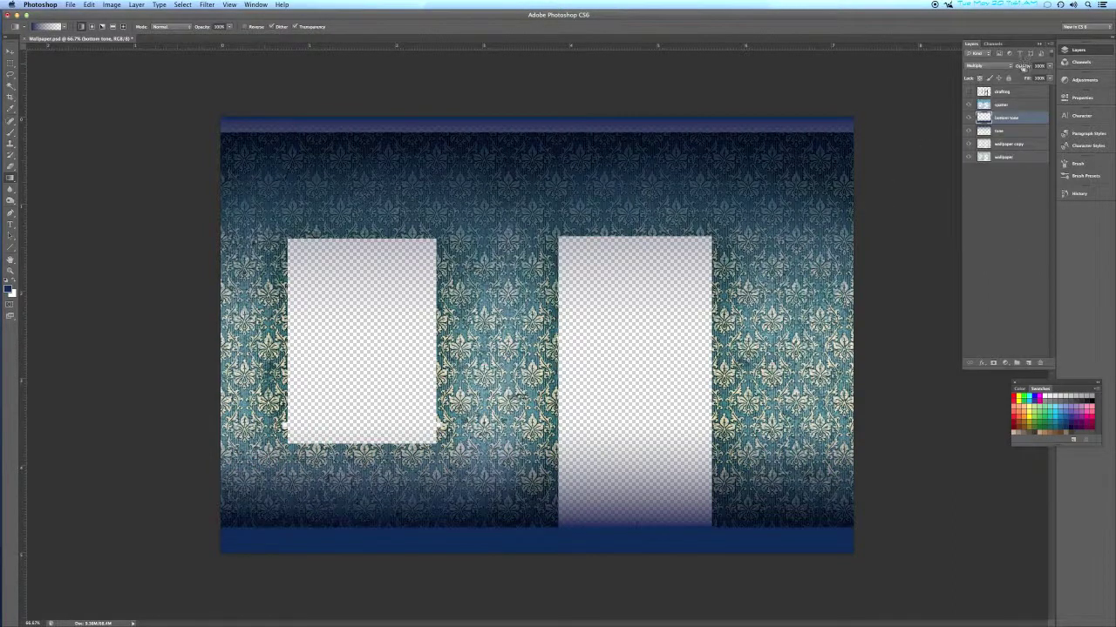
drag(1024, 68, 1016, 68)
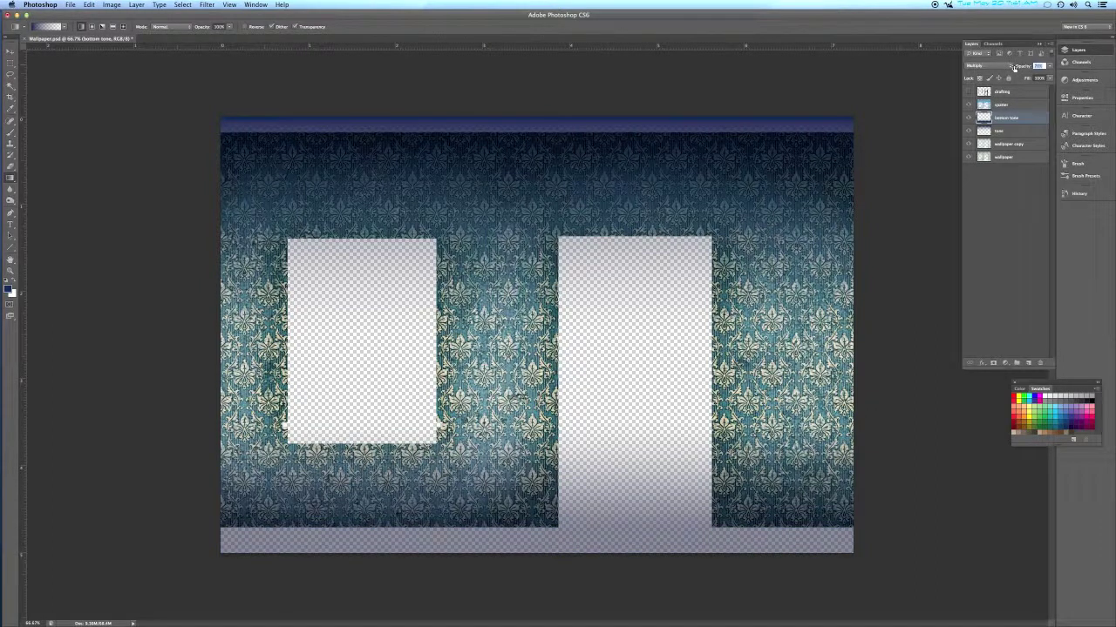
key(Return)
Save and close Wallpaper.psd, then return to Cinema 4D
key(super+s)
key(Return)
key(super+w)
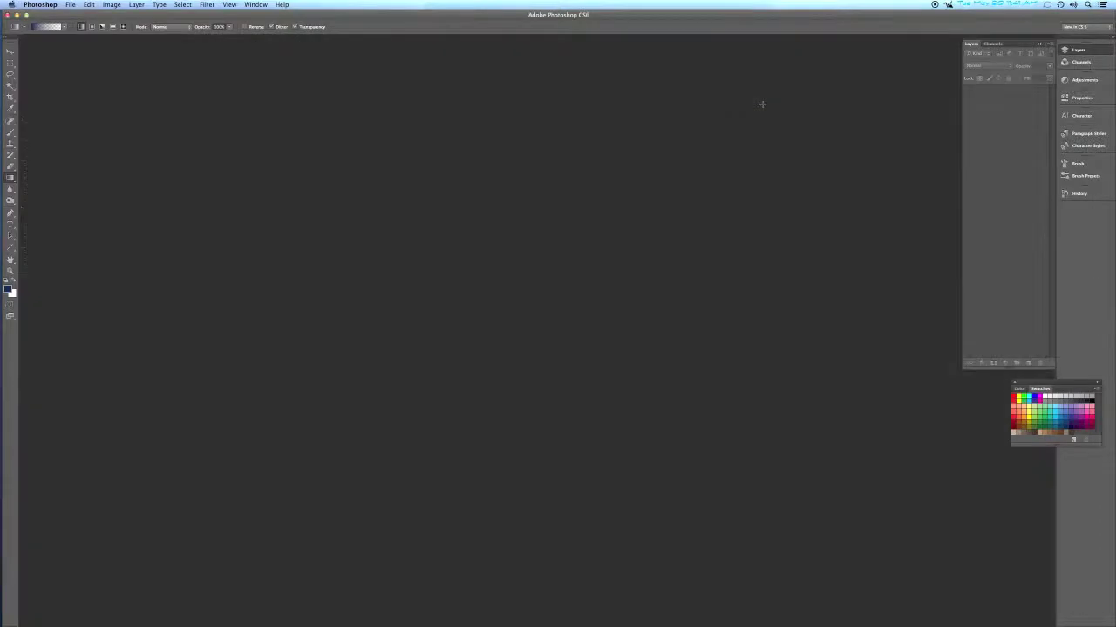
key(super+Tab)
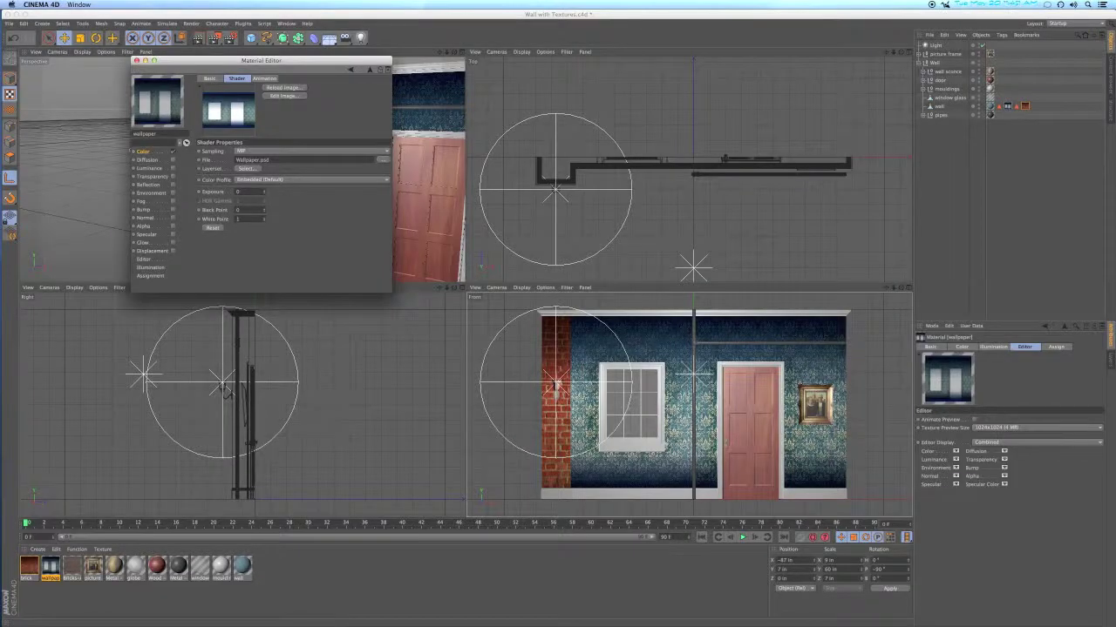
Reload the re-edited Wallpaper.psd, close the material editor, and angle the view toward the wall
click(290, 89)
click(136, 61)
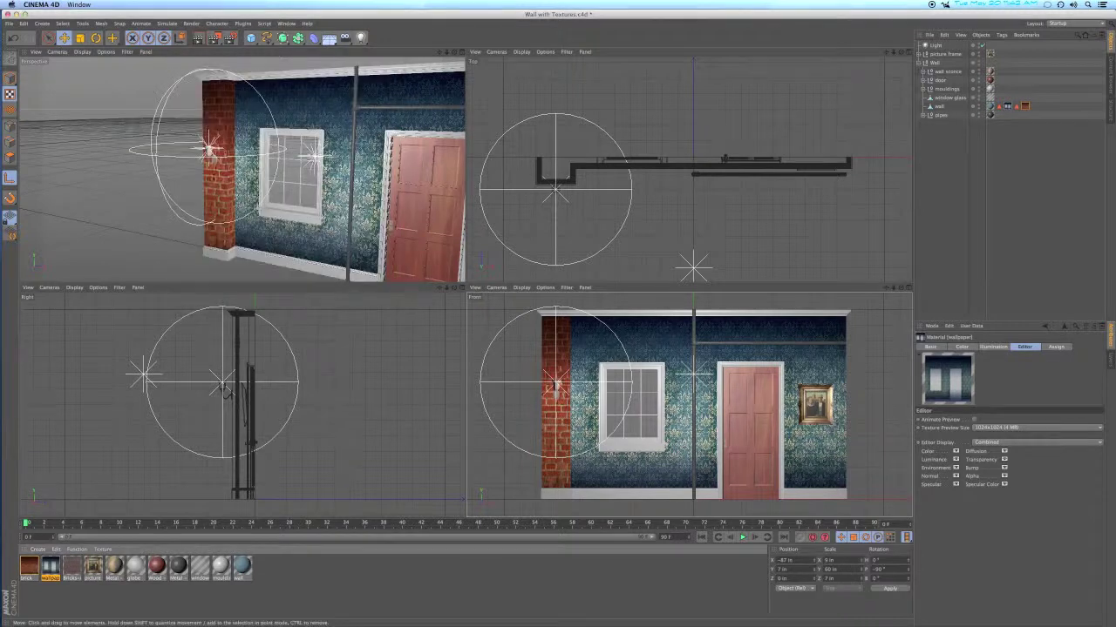
alt+drag(349, 210, 292, 166)
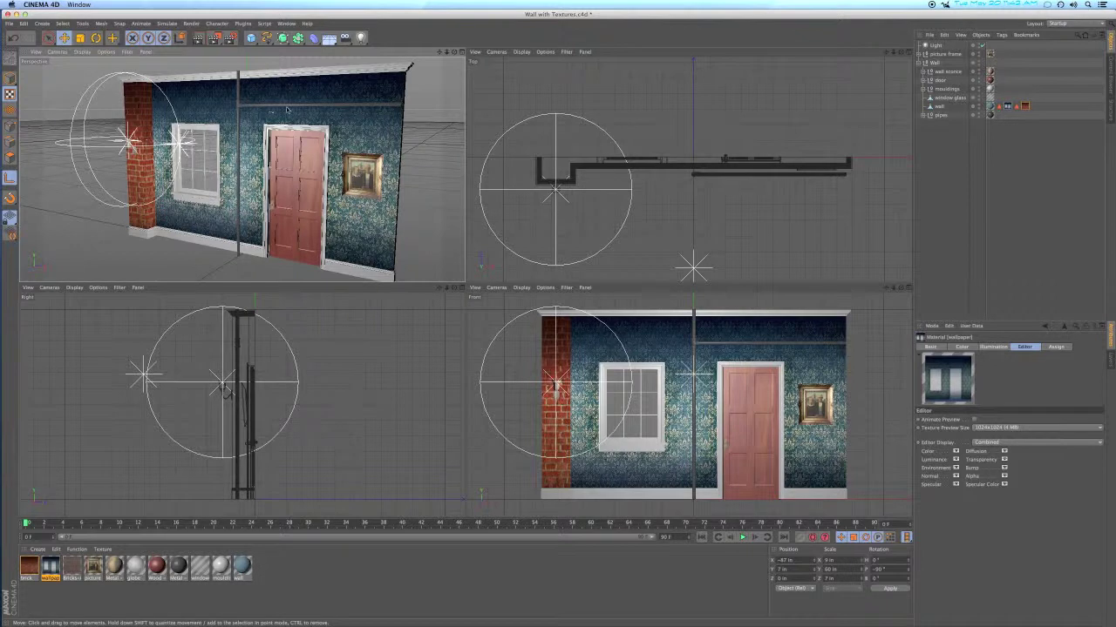
Create a new material with specular off and Rust.psd as its colour texture
double_click(271, 580)
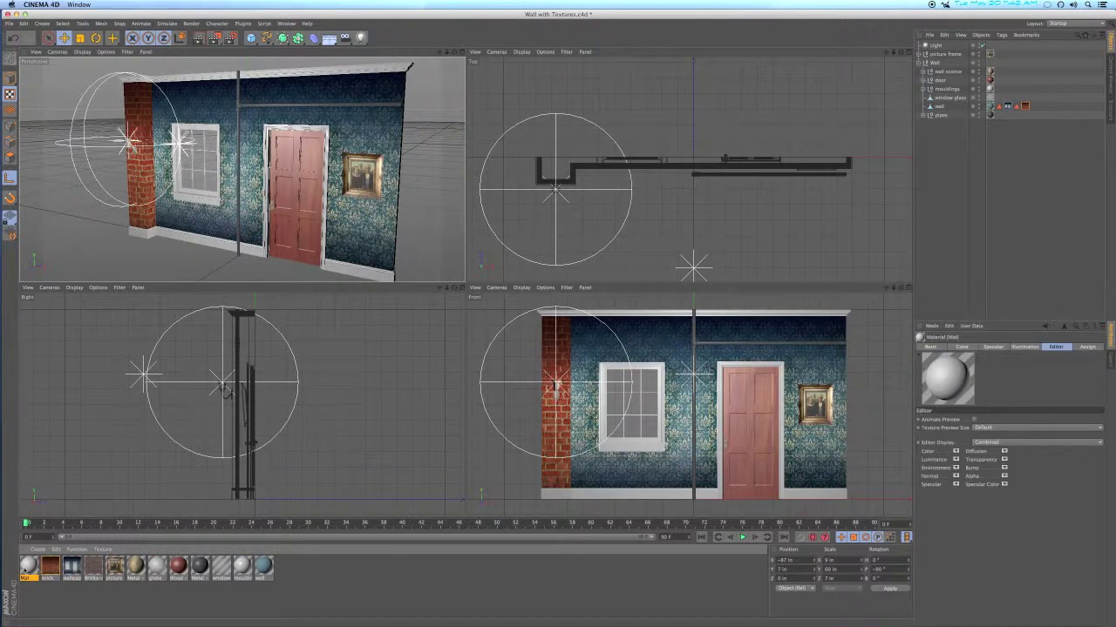
double_click(29, 567)
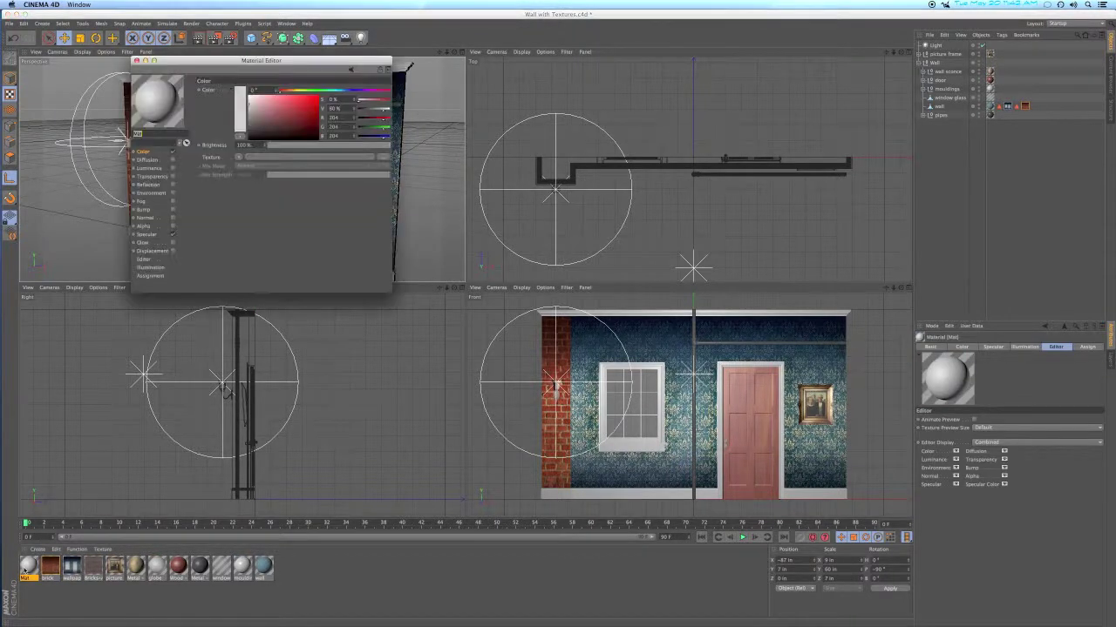
click(172, 234)
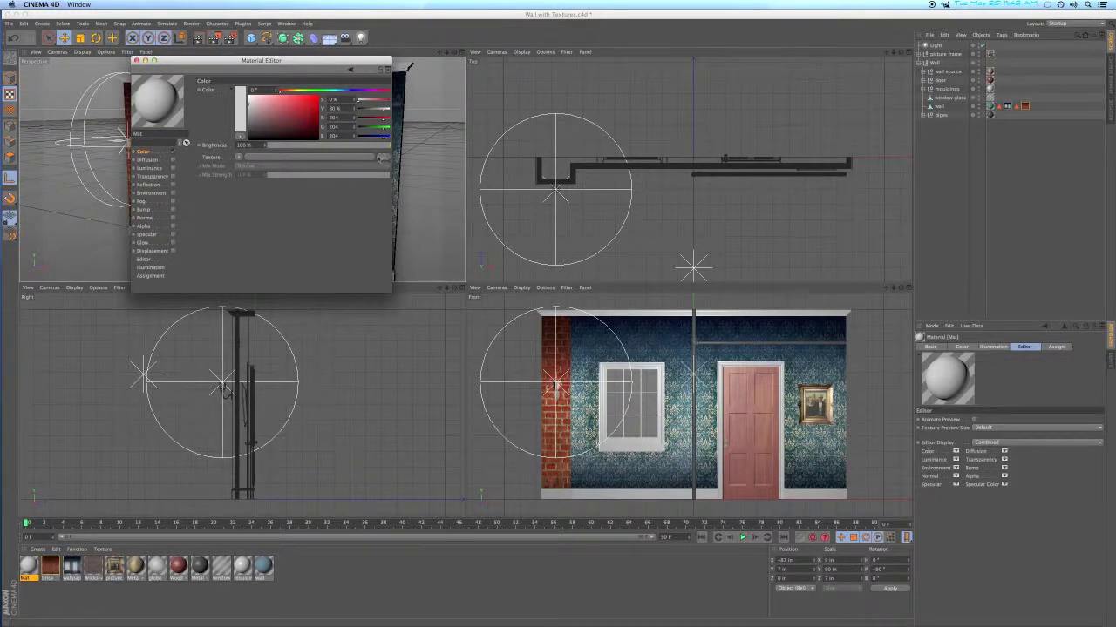
click(383, 160)
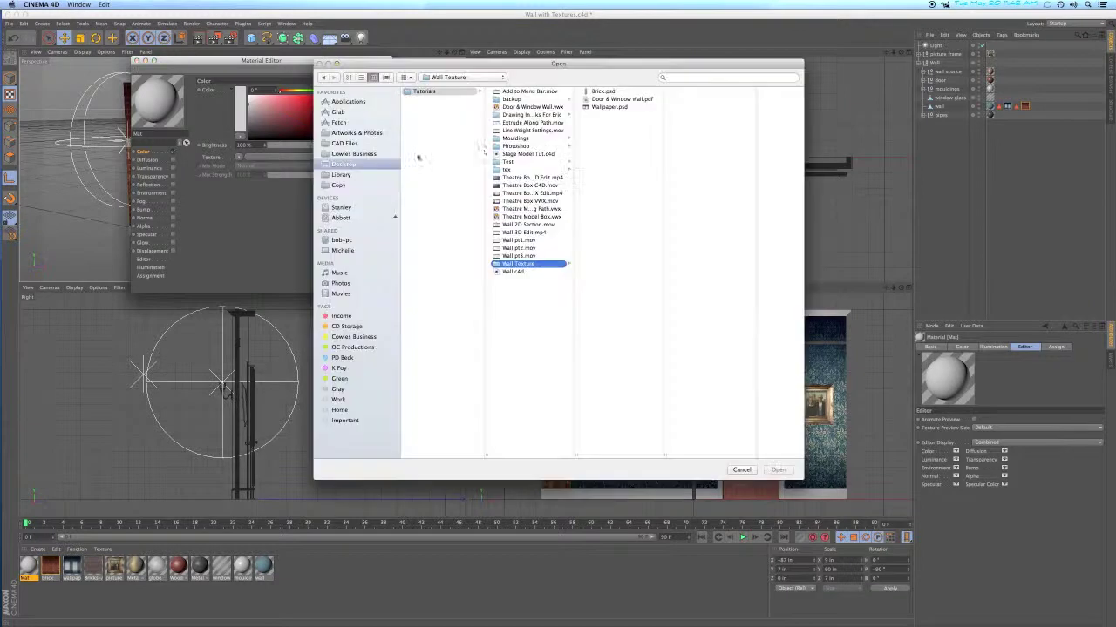
click(516, 145)
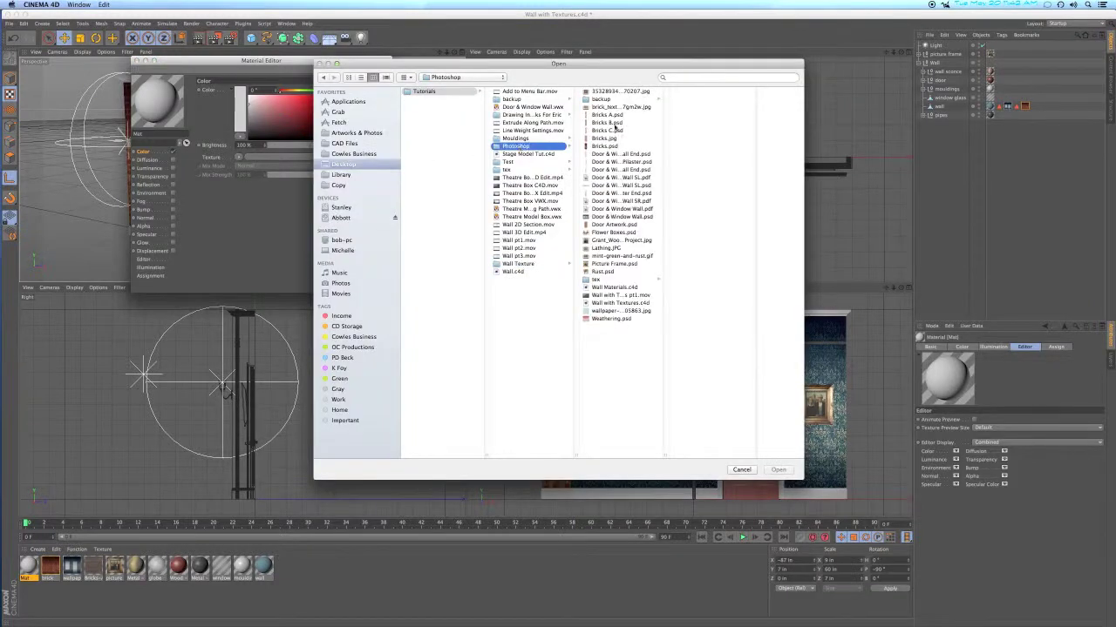
click(603, 272)
double_click(603, 272)
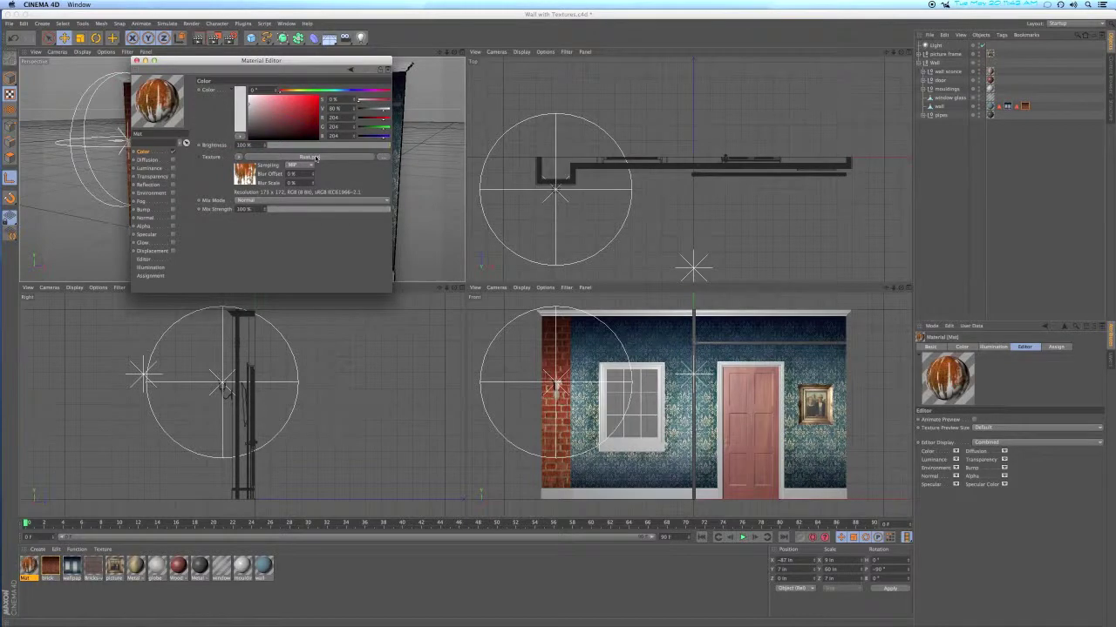
Enable the alpha channel using Rust.psd and show the material preview as a plane
click(173, 227)
click(241, 144)
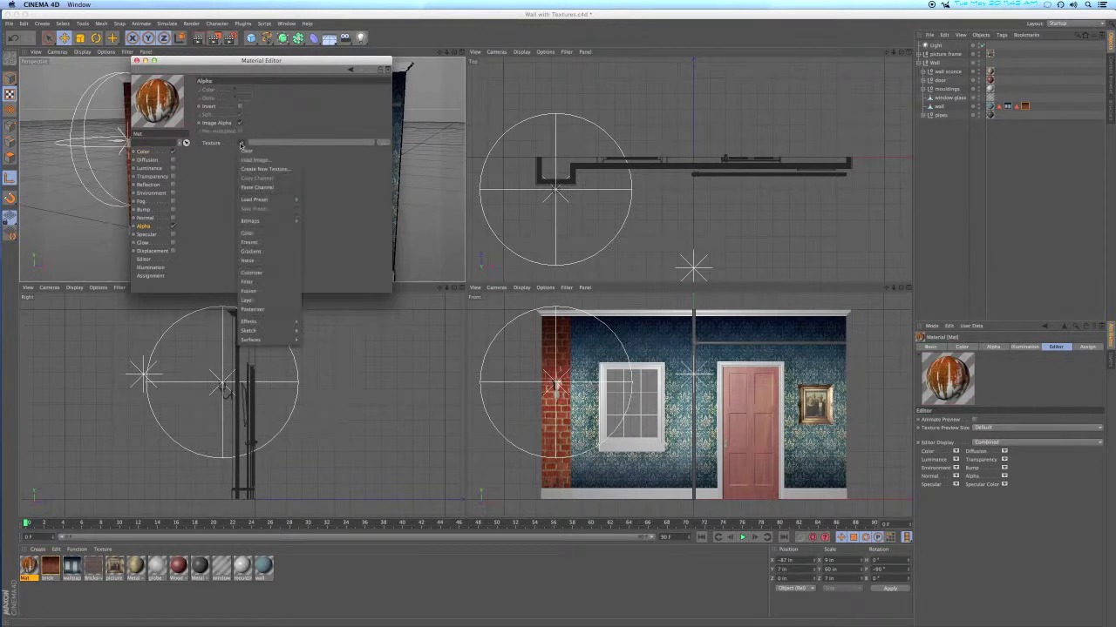
mouse_move(265, 223)
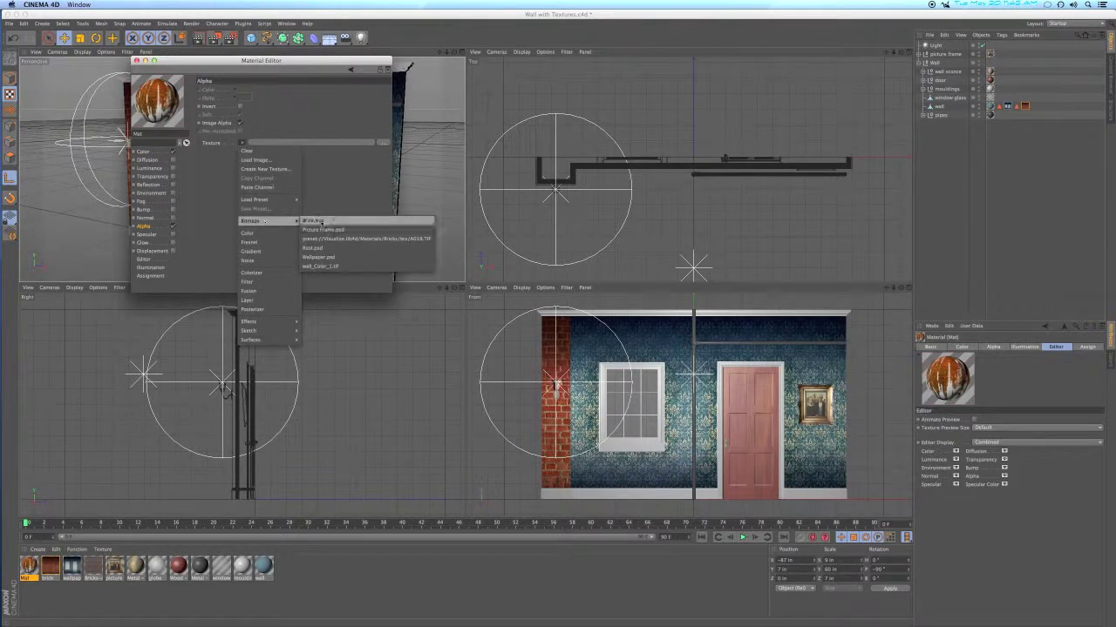
click(320, 249)
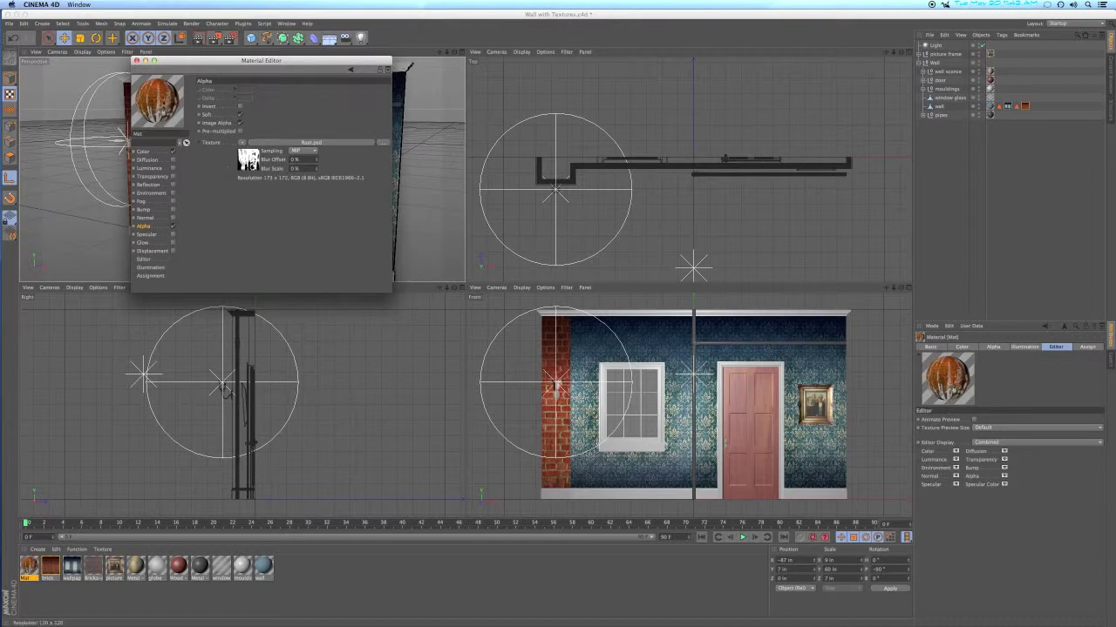
right_click(164, 100)
click(183, 218)
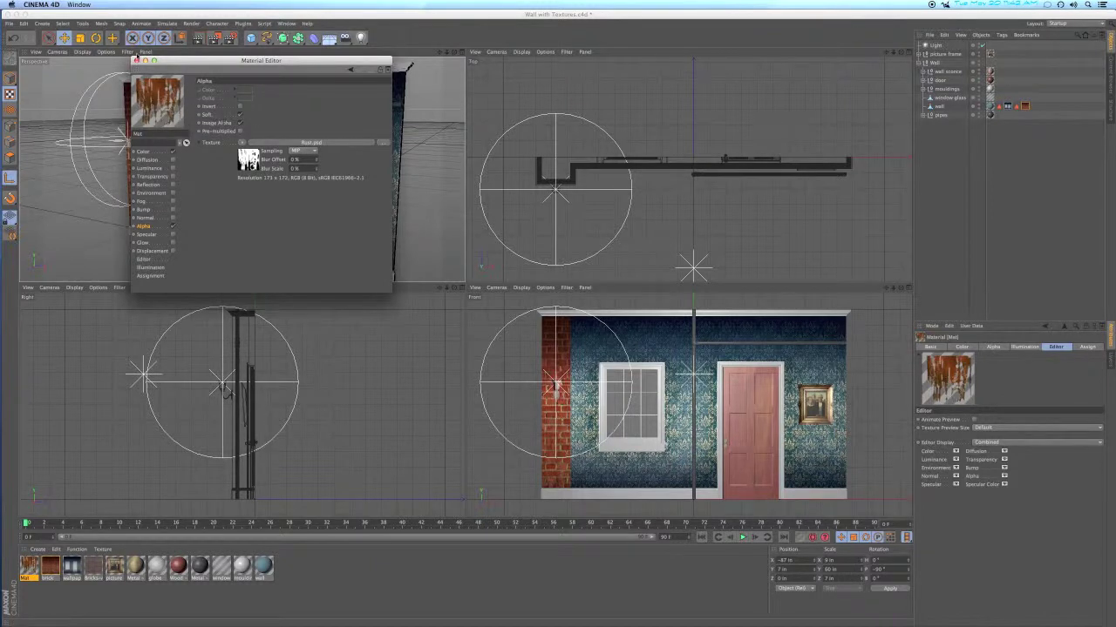
Name the new material 'rust' and close the material editor
click(136, 61)
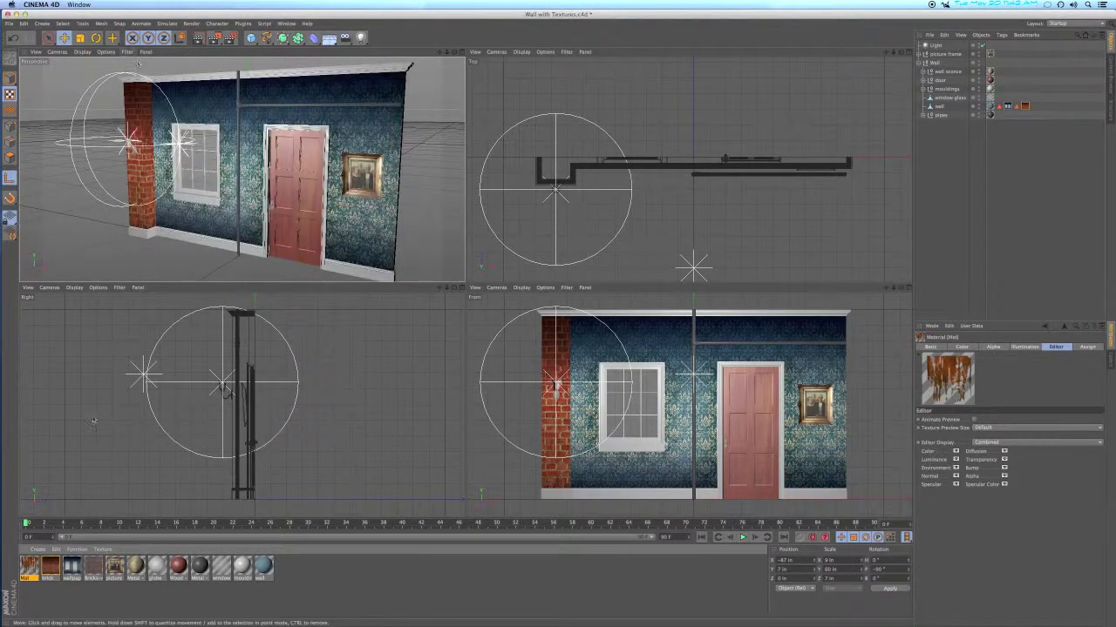
double_click(29, 567)
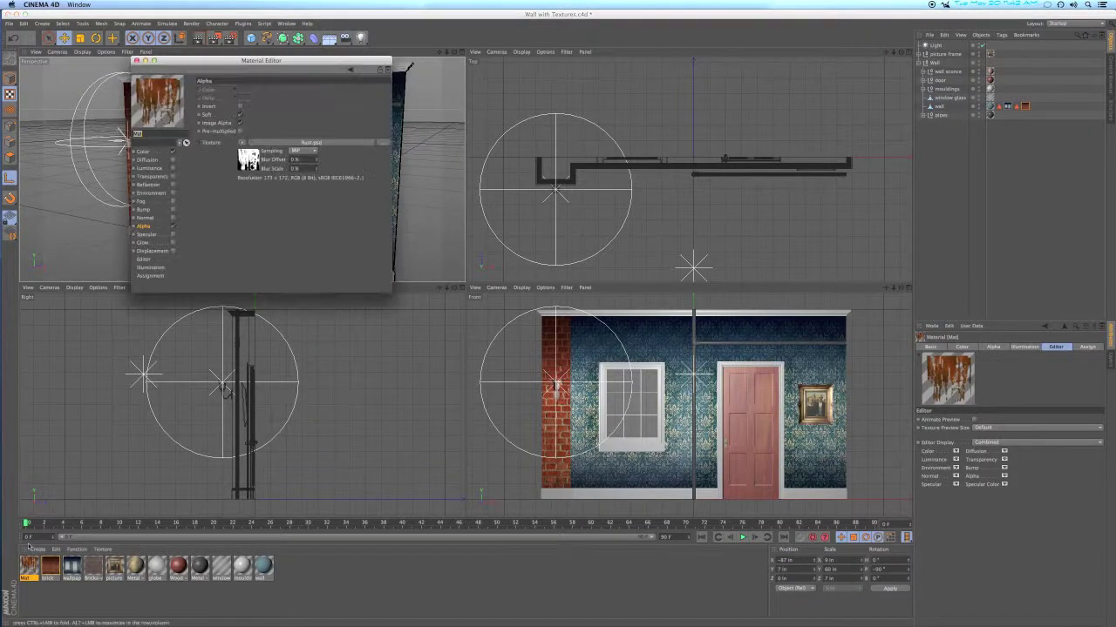
text(rust)
key(Return)
click(136, 60)
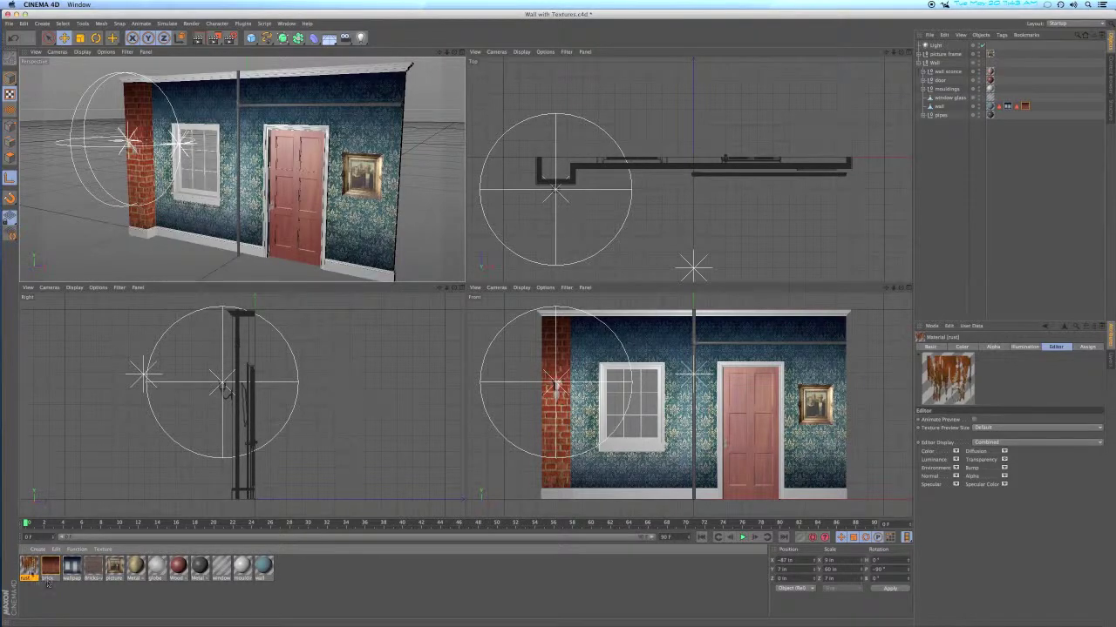
Apply rust to the pipes group, move its tag to the vertical pipe, and set Cylindrical projection
drag(394, 455, 948, 117)
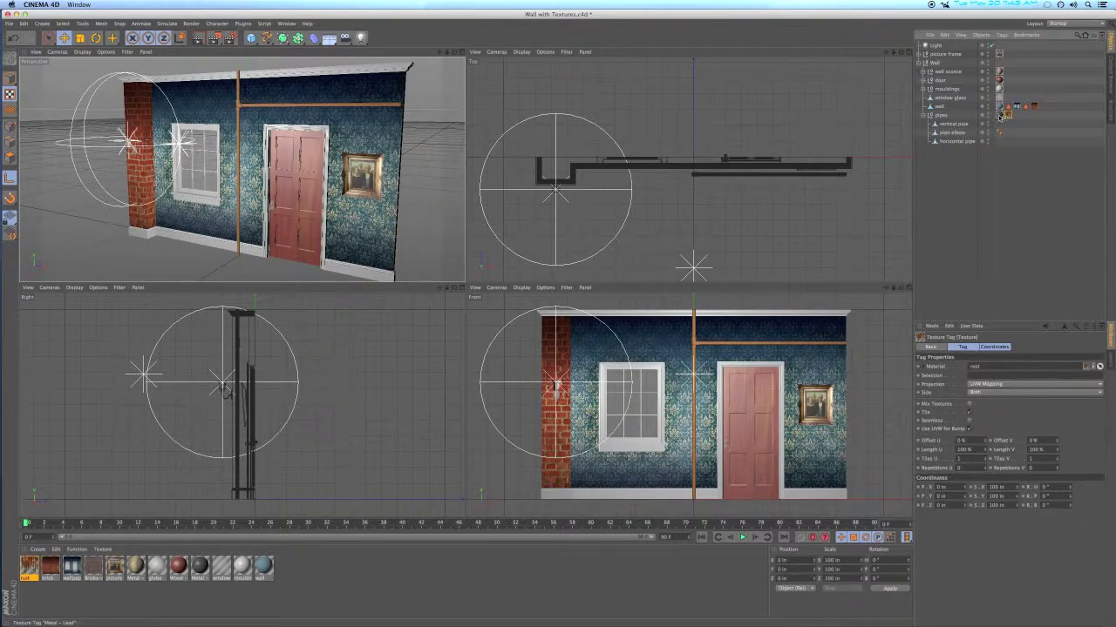
drag(1000, 116, 998, 125)
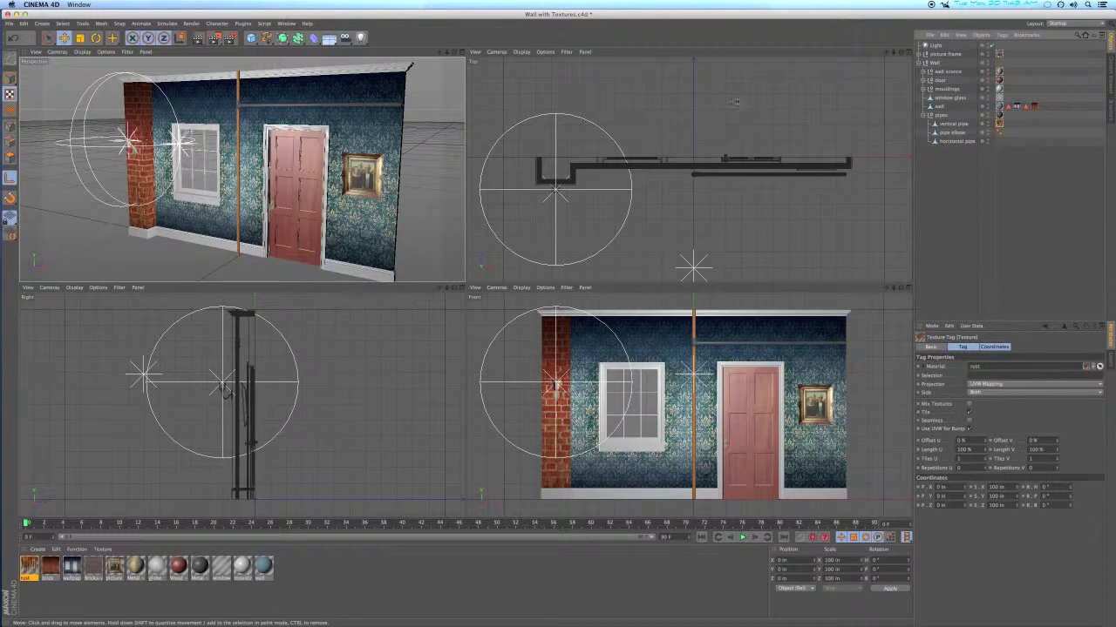
click(950, 124)
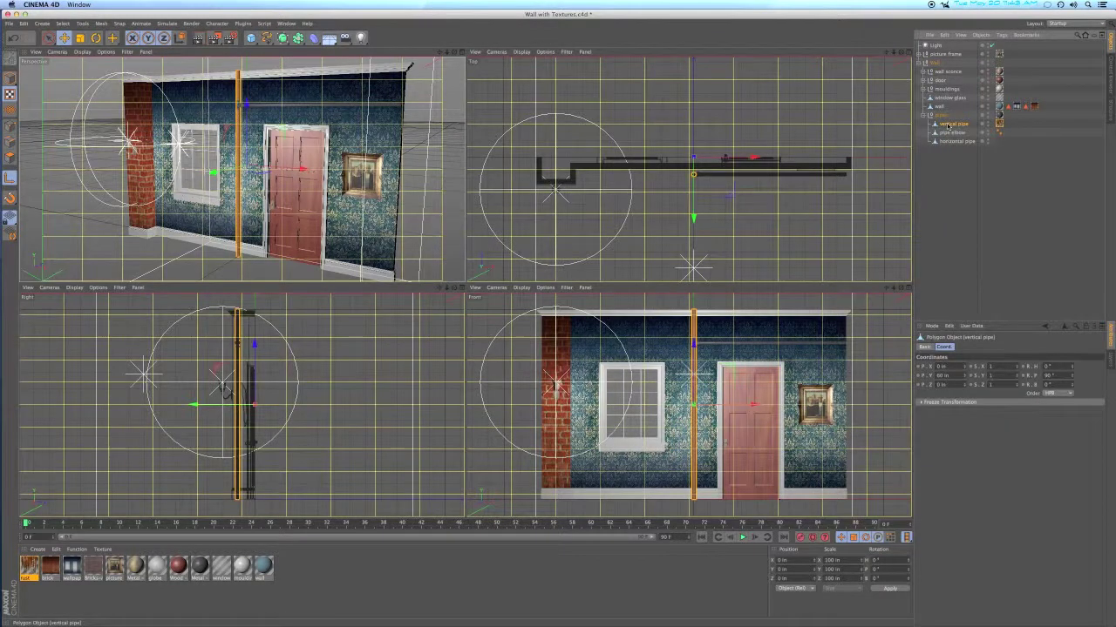
key(h)
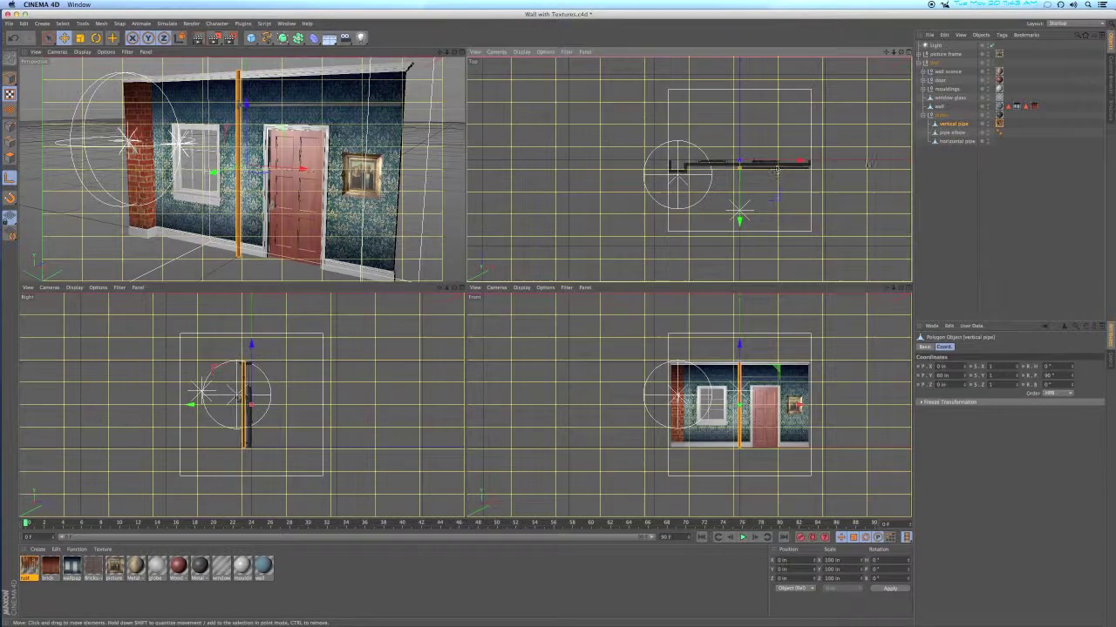
click(999, 124)
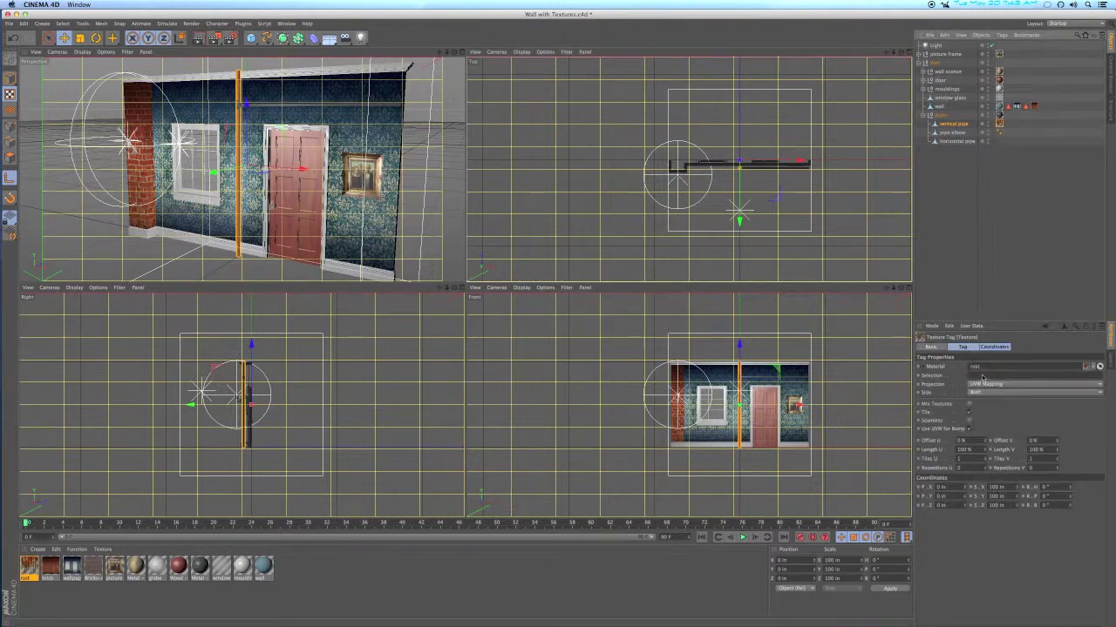
click(1020, 385)
click(1017, 393)
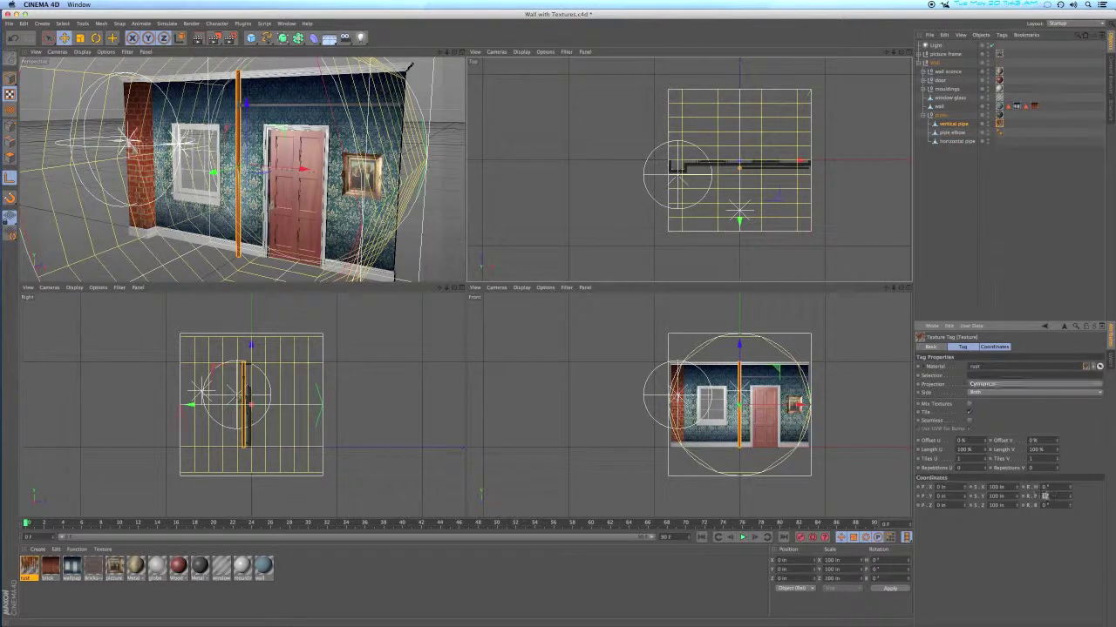
Rotate the rust projection to -90° pitch and fit it to the vertical pipe
double_click(1044, 496)
text(-90)
key(Return)
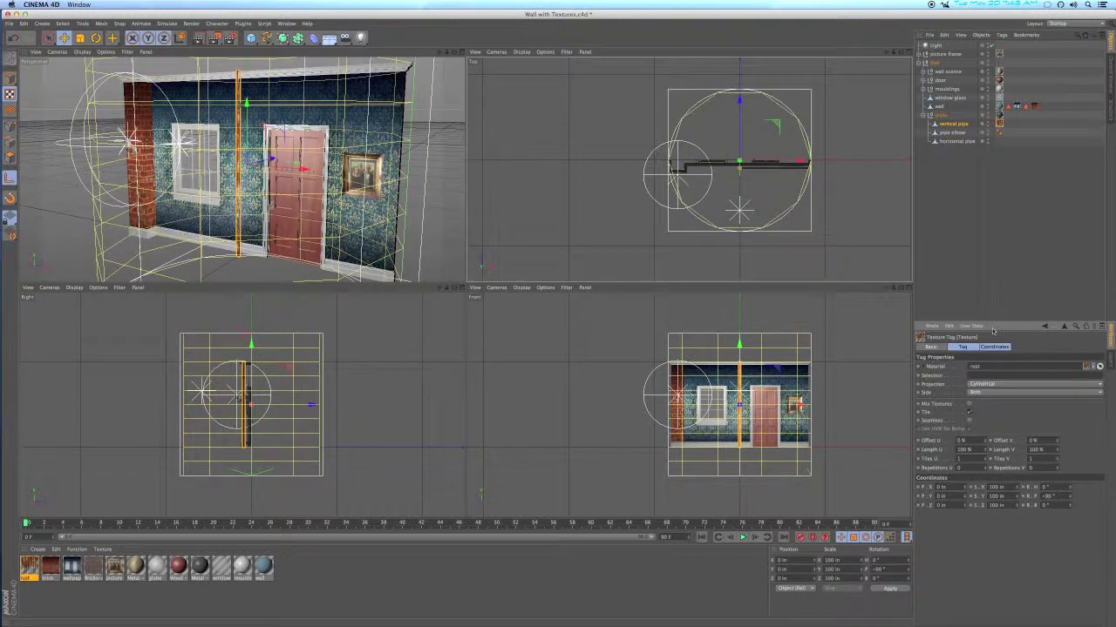
right_click(999, 124)
click(1026, 263)
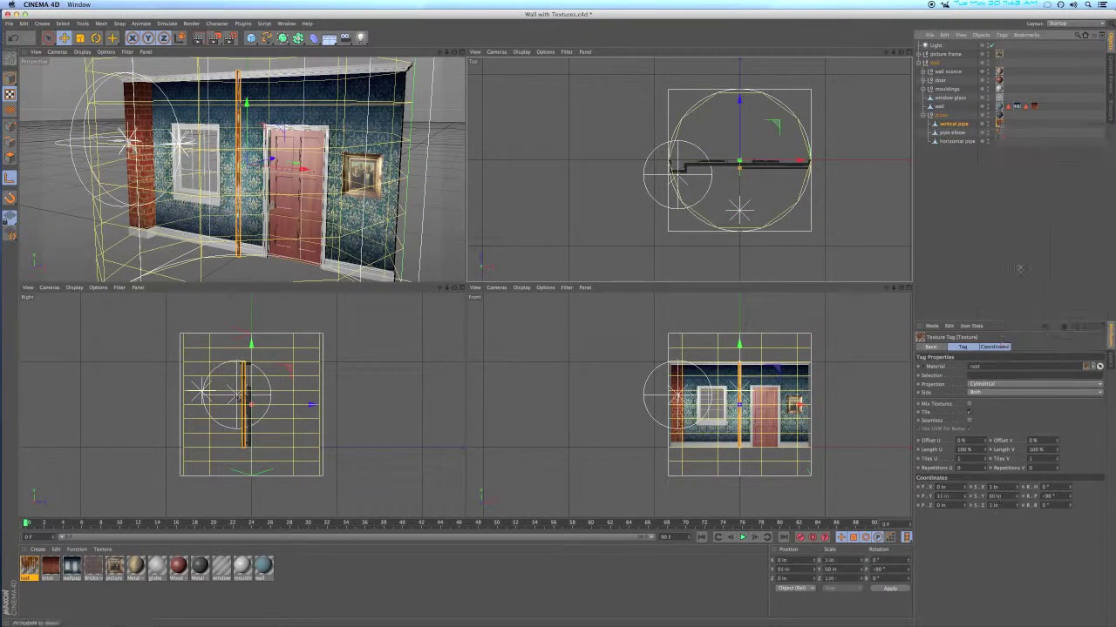
Set the rust projection's Y size to 12 in and turn off tiling
scroll(738, 167, up, 5)
scroll(738, 167, up, 8)
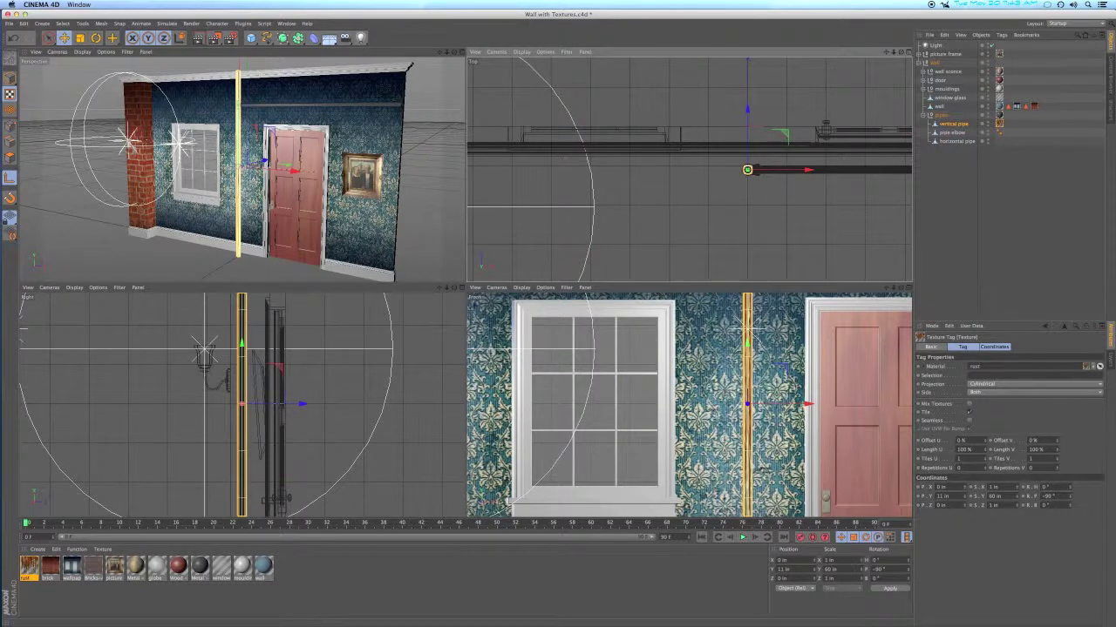
click(995, 496)
text(12)
key(Return)
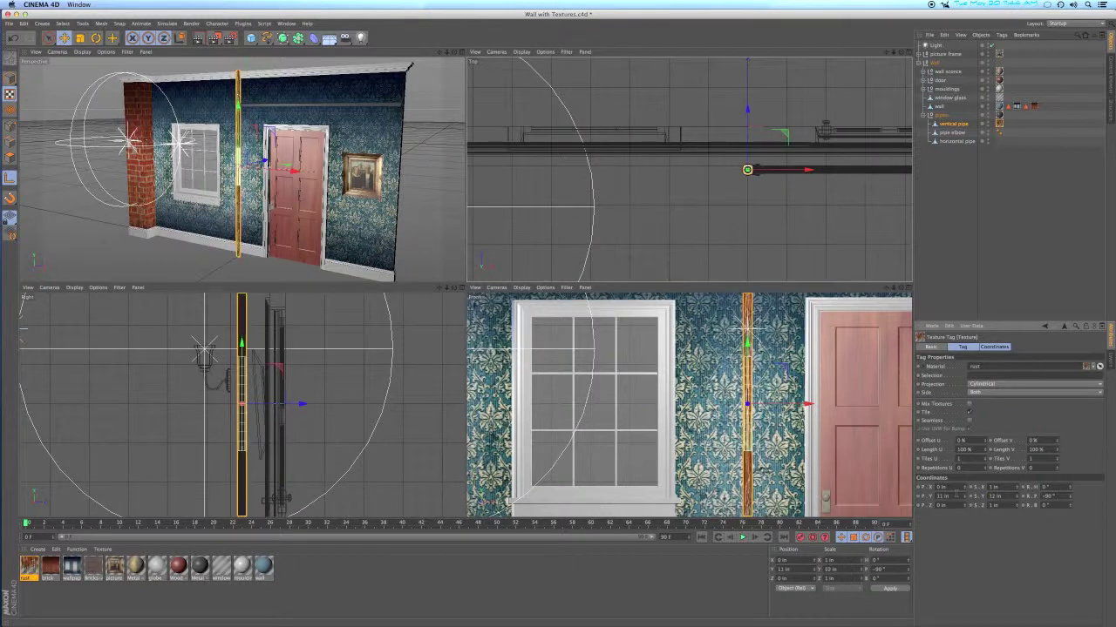
click(969, 412)
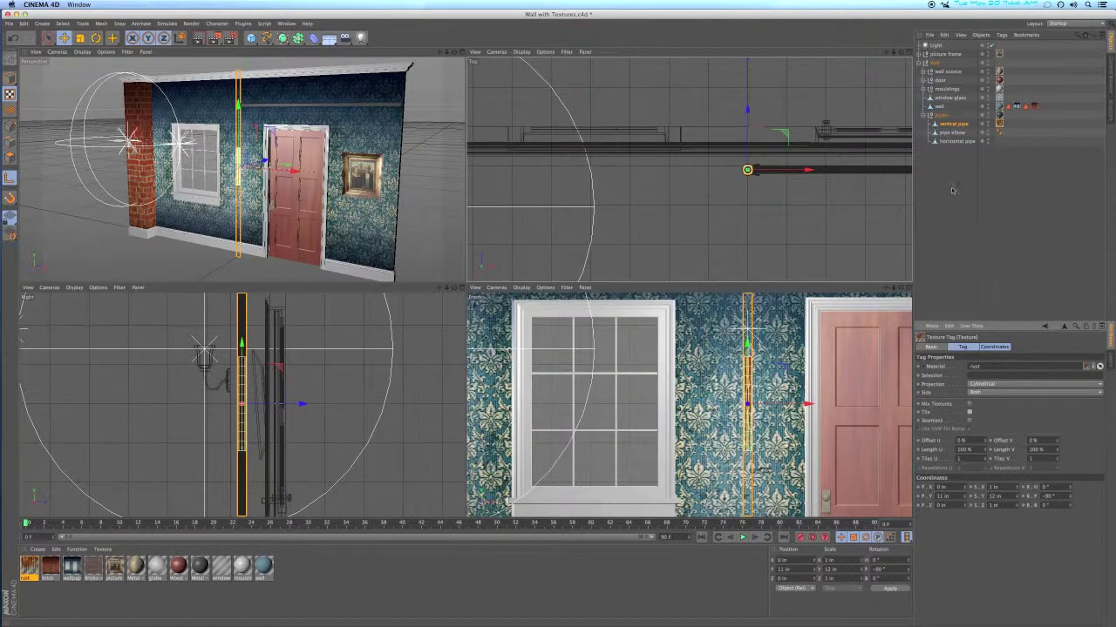
Put the Metal - Lead tag on the vertical pipe beneath rust and slide the rust patch along the pipe
click(999, 115)
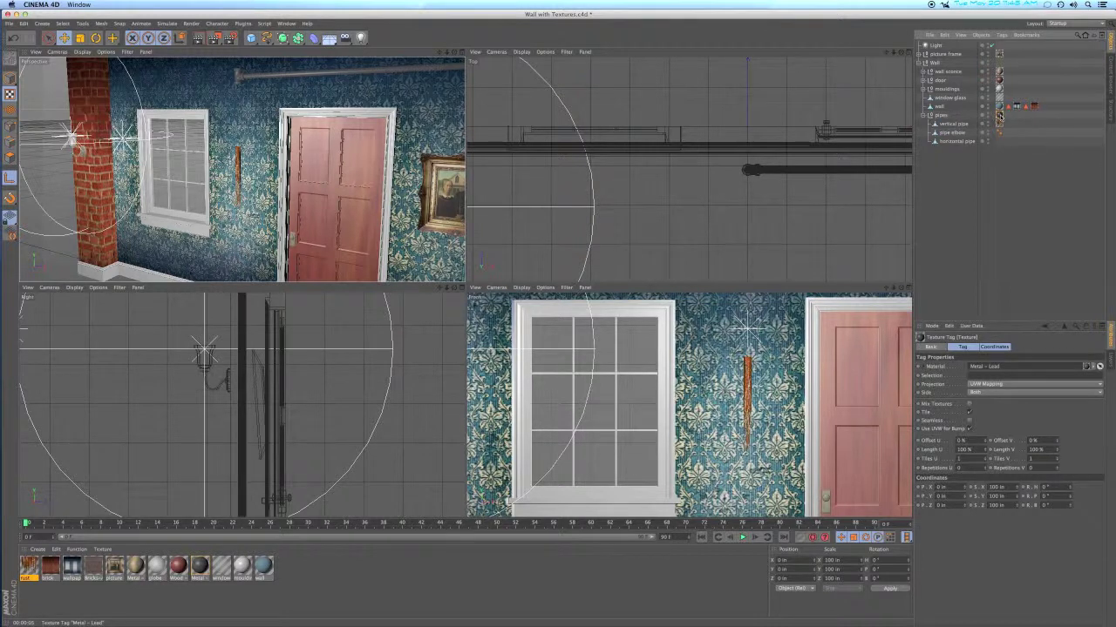
drag(1000, 115, 1008, 125)
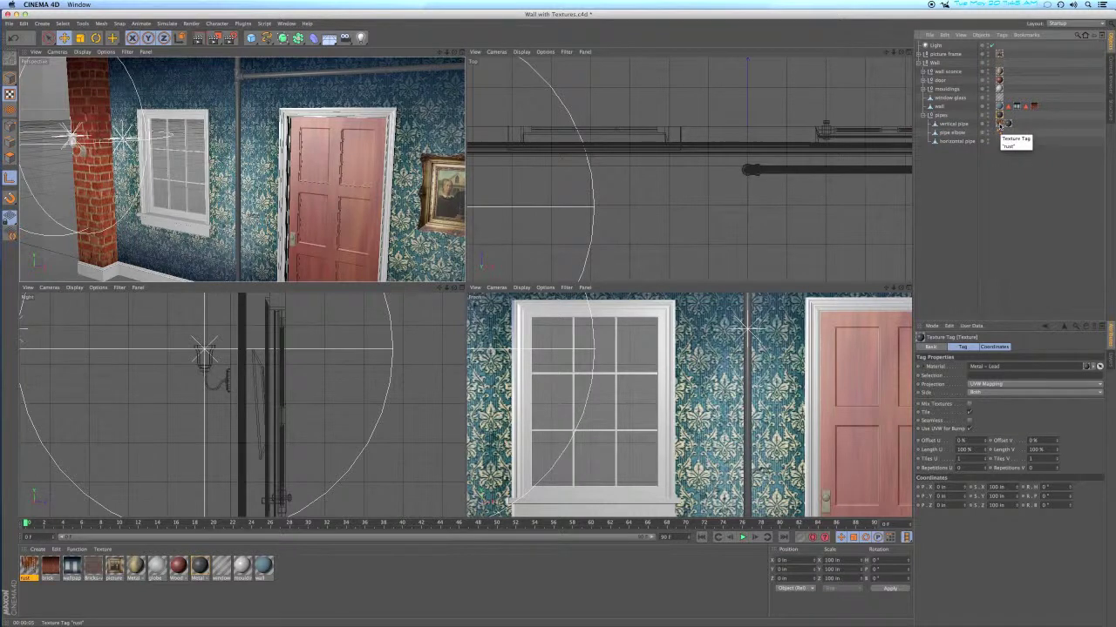
drag(999, 127, 1024, 128)
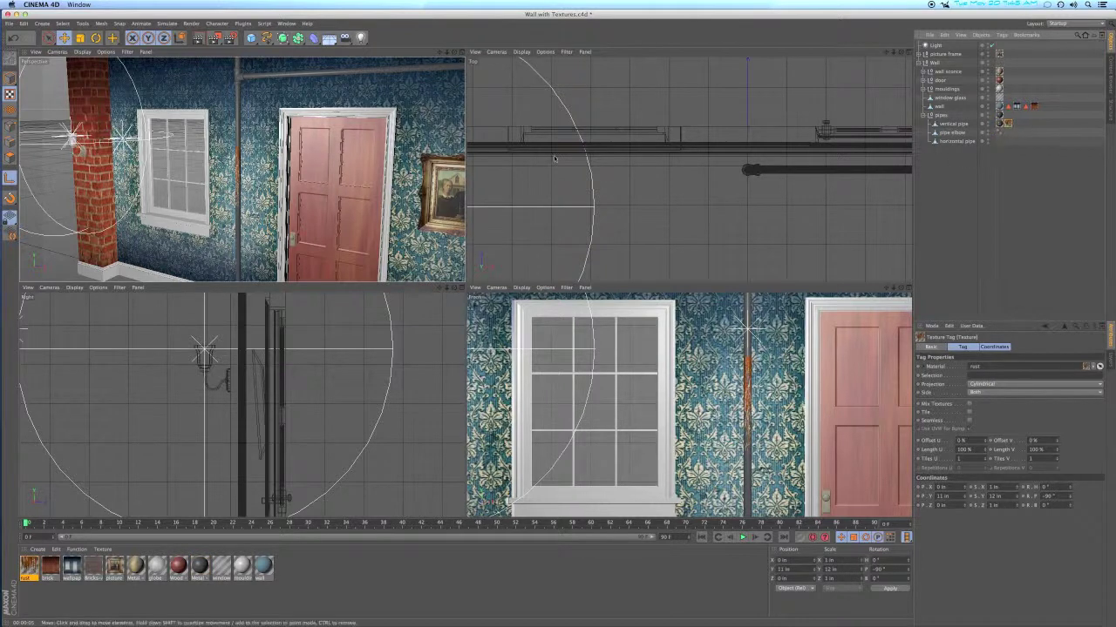
scroll(235, 159, up, 2)
scroll(236, 159, up, 2)
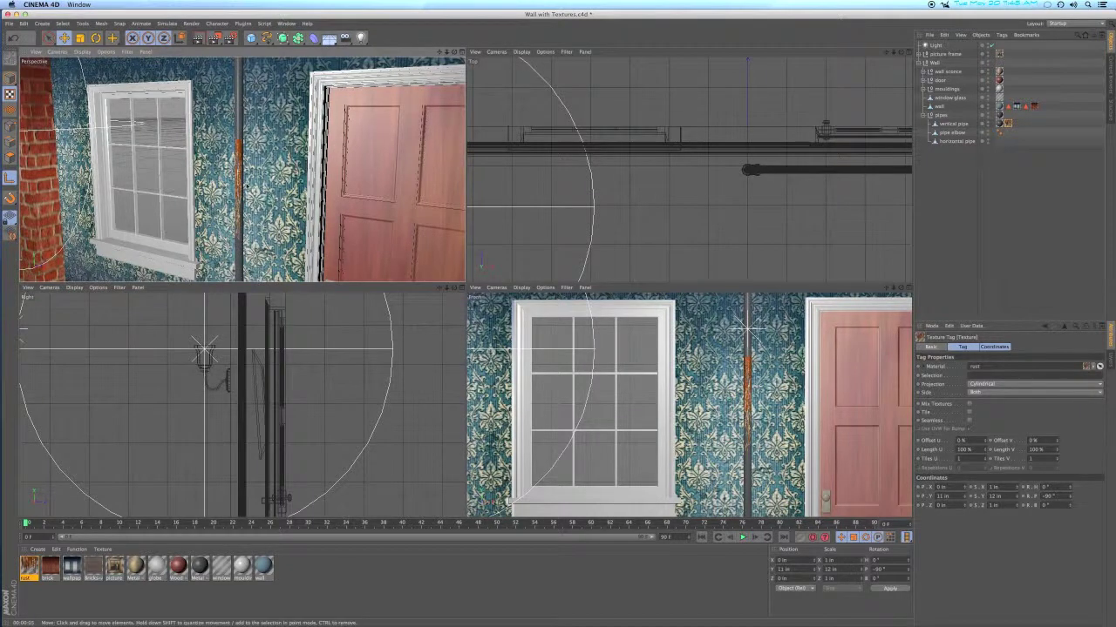
scroll(254, 154, down, 5)
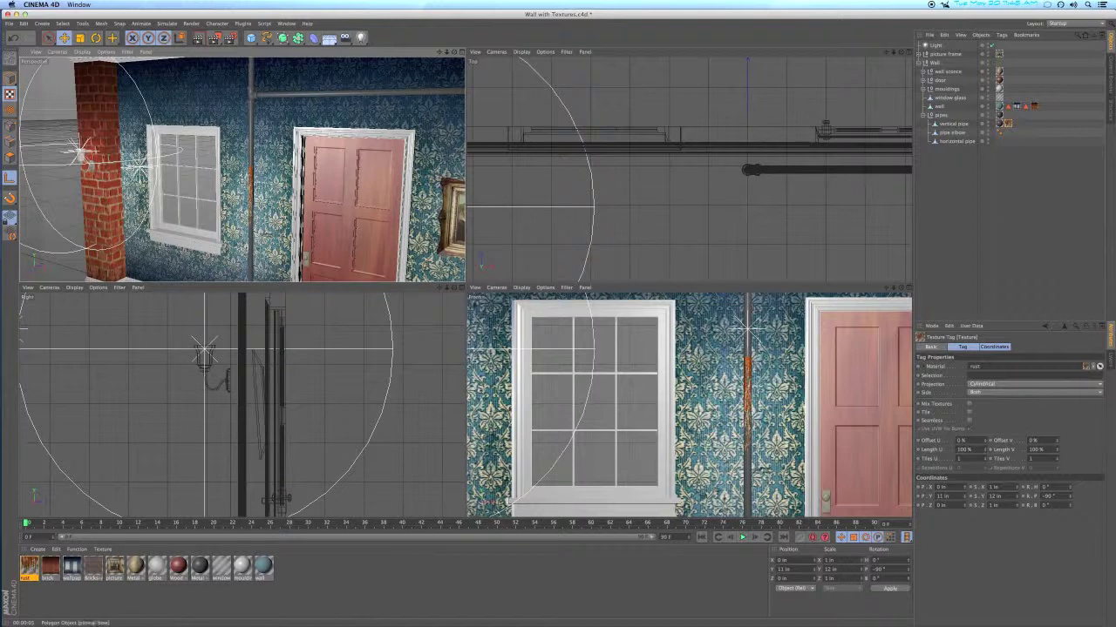
drag(952, 505, 951, 462)
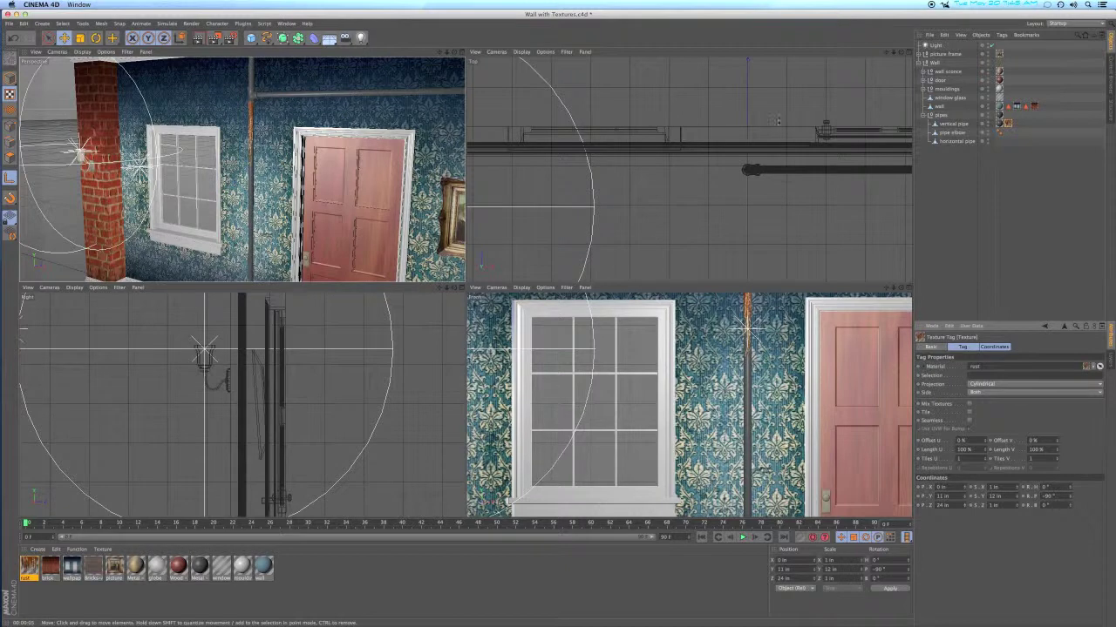
click(1009, 124)
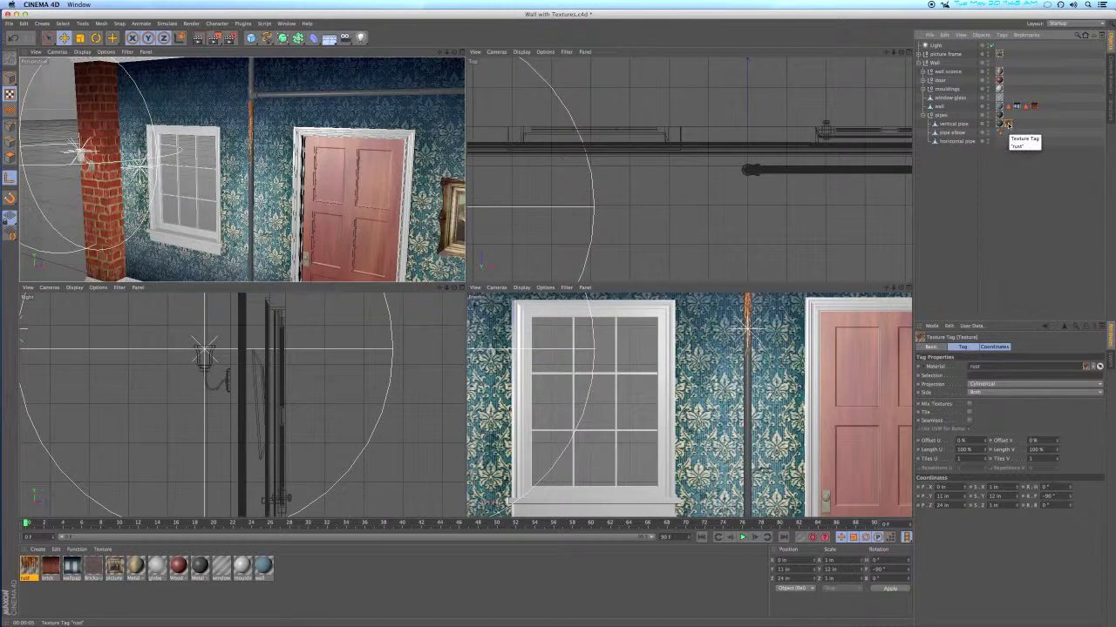
Copy the rust and Metal - Lead textures onto the pipe elbow
ctrl+drag(1008, 124, 1008, 132)
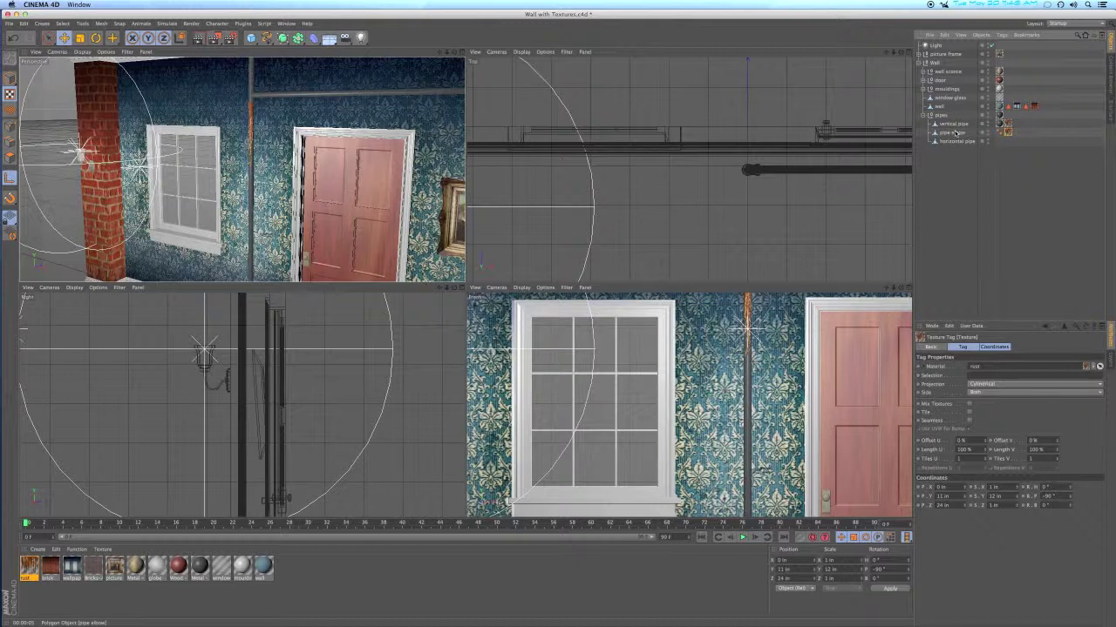
click(1003, 126)
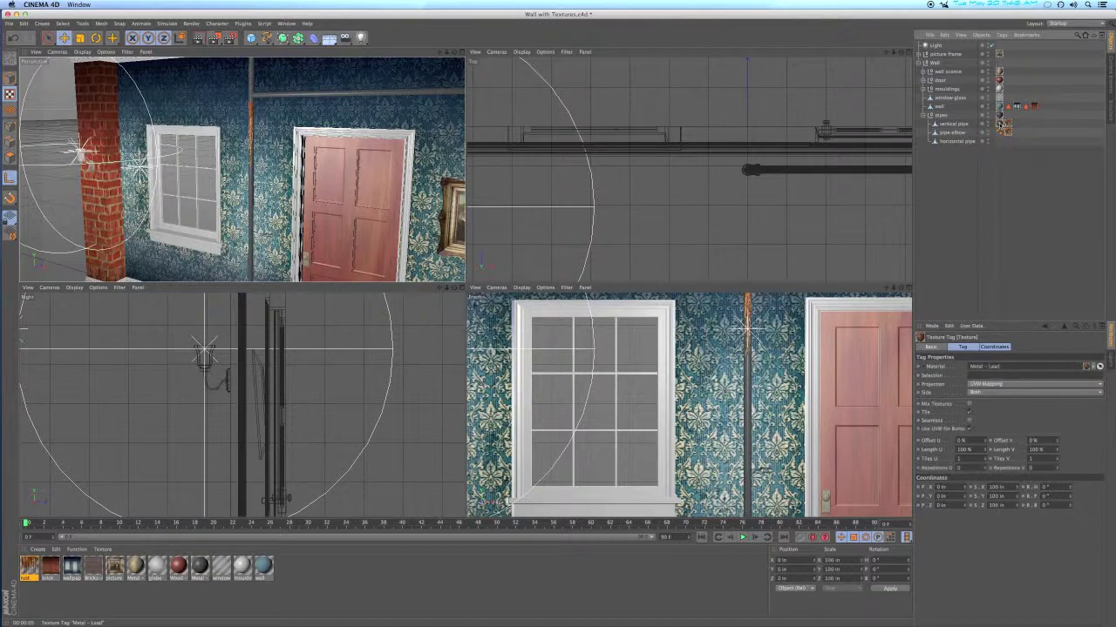
ctrl+drag(1001, 127, 1006, 133)
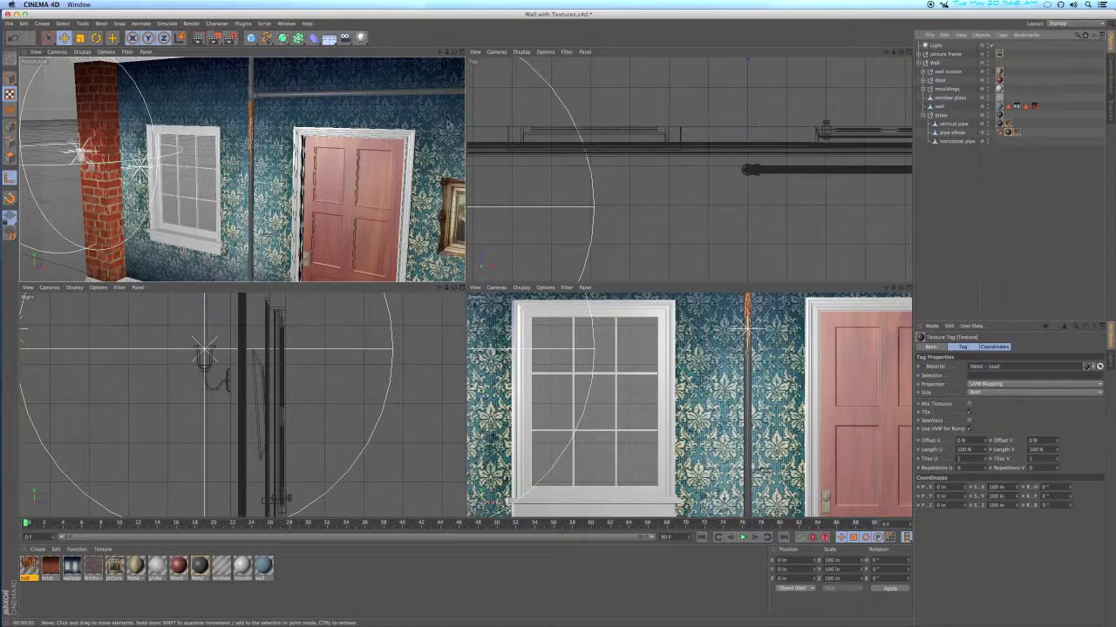
click(1016, 131)
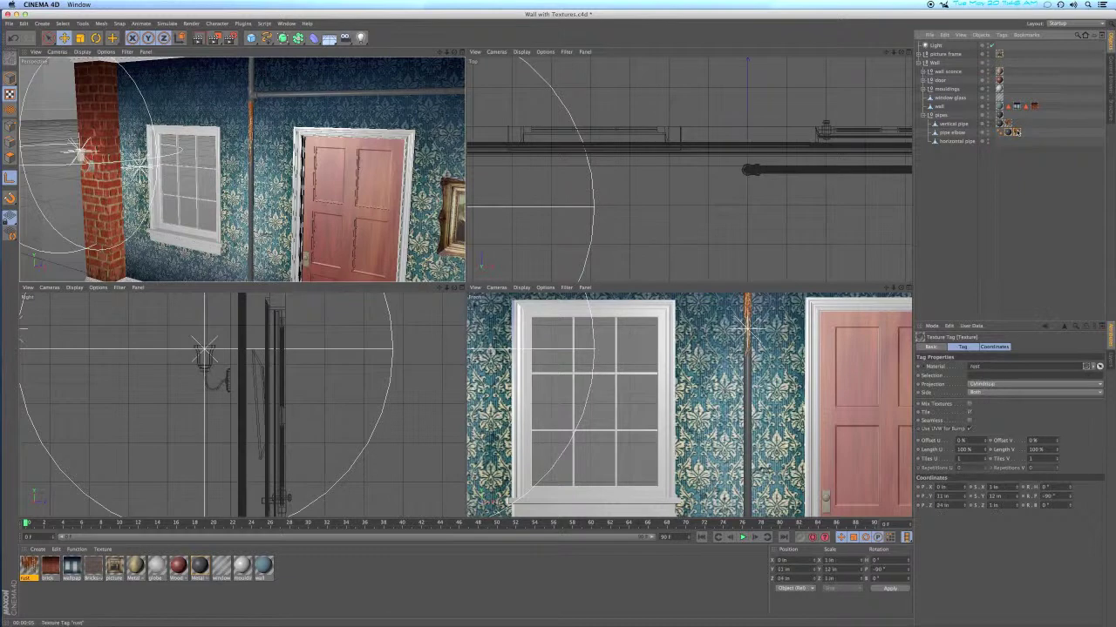
Shrink the elbow's rust patch to 6 in high and raise its position
click(964, 509)
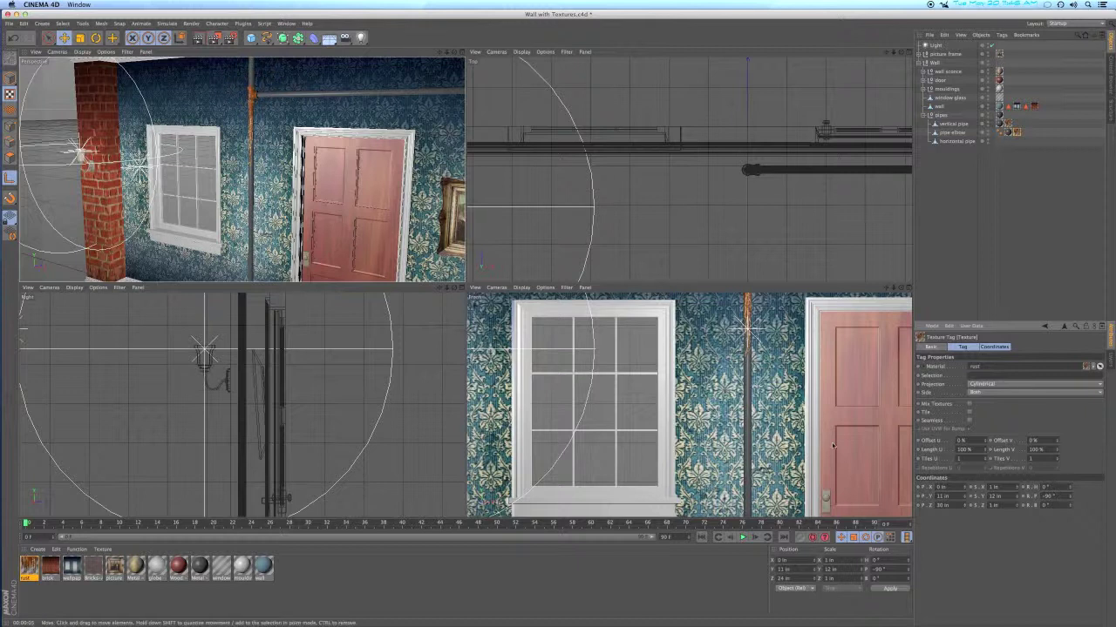
scroll(256, 90, up, 5)
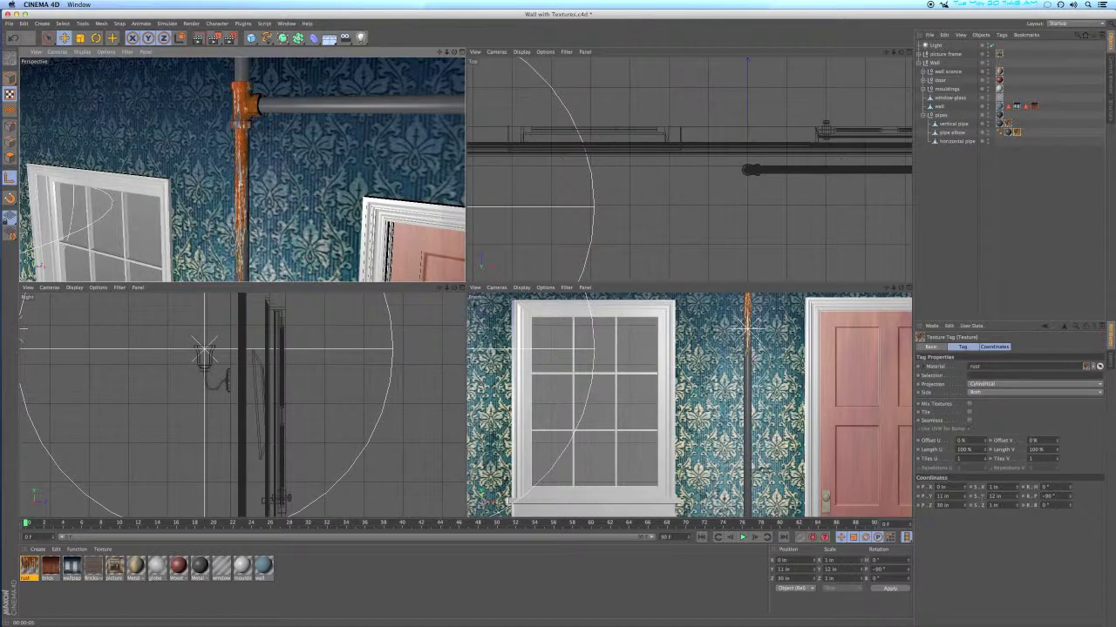
click(994, 496)
text(6)
key(Return)
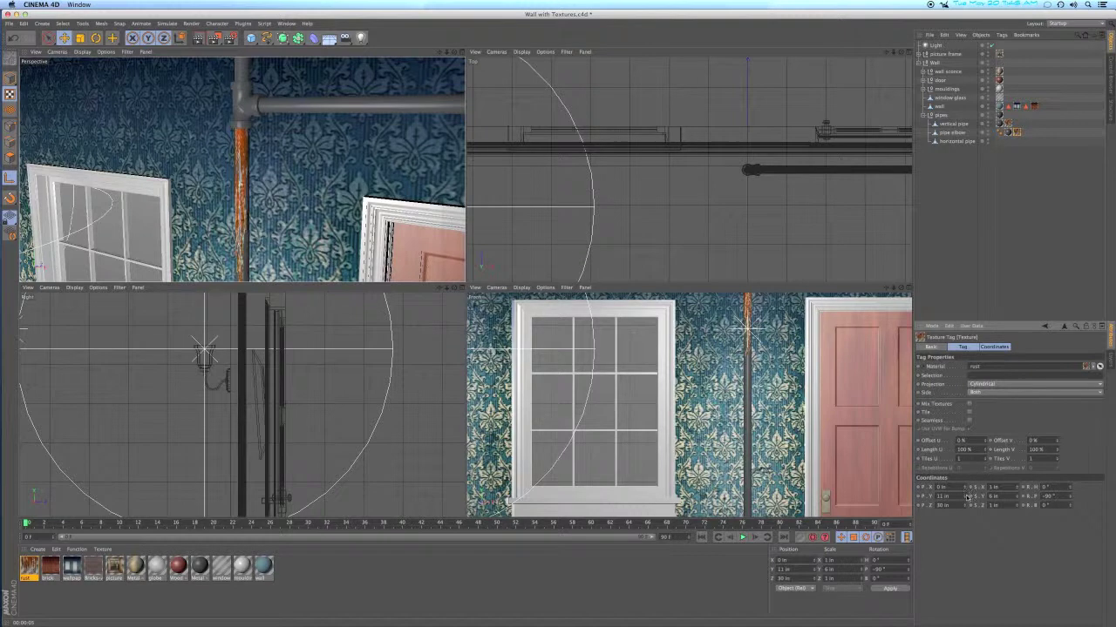
click(965, 505)
click(965, 506)
click(965, 506)
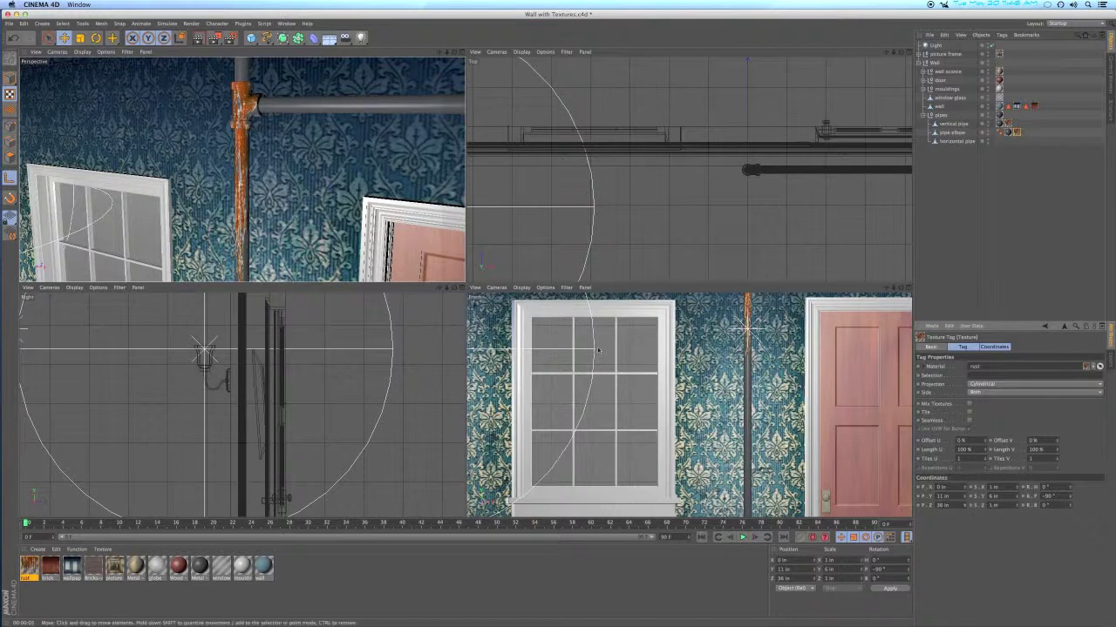
alt+drag(323, 98, 316, 168)
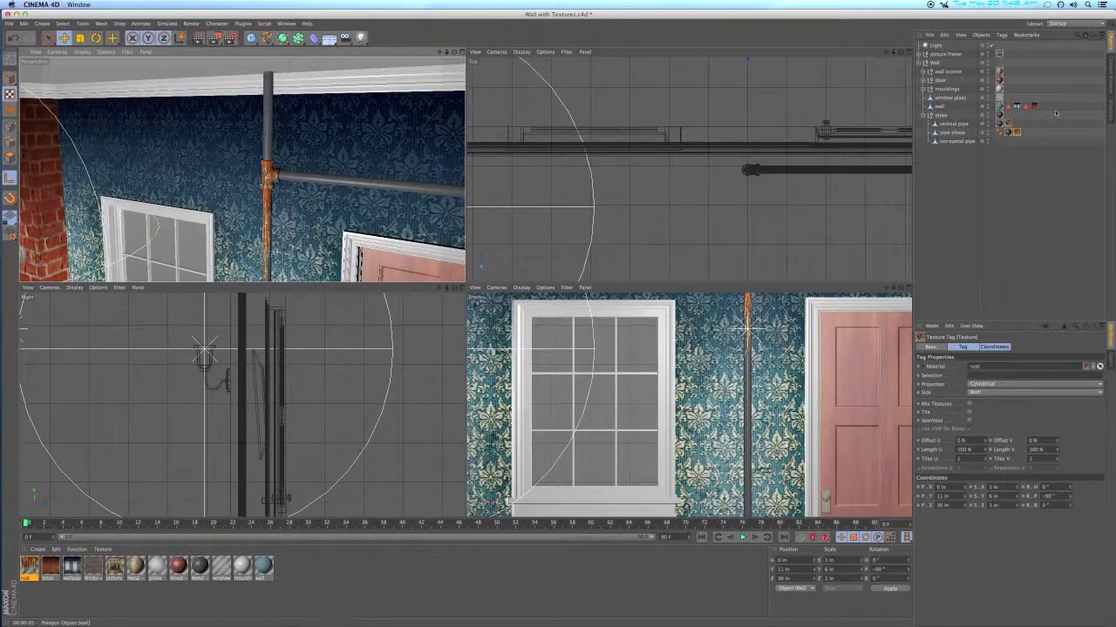
Set the vertical pipe's rust Y scale to 5 and slide the patch further along the pipe
click(1007, 123)
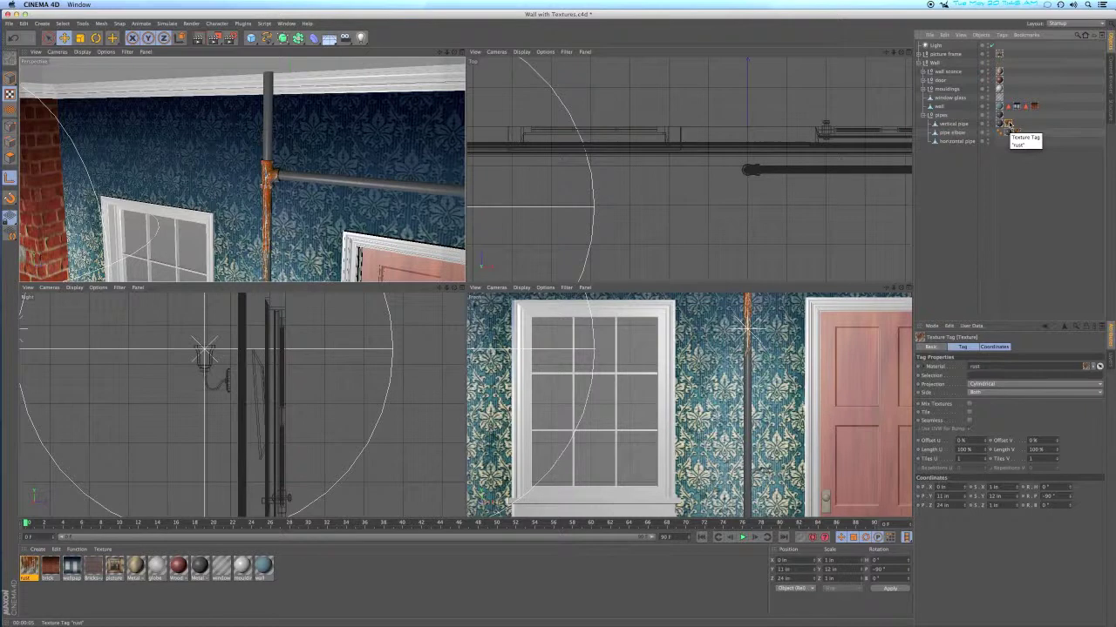
drag(1008, 125, 1005, 300)
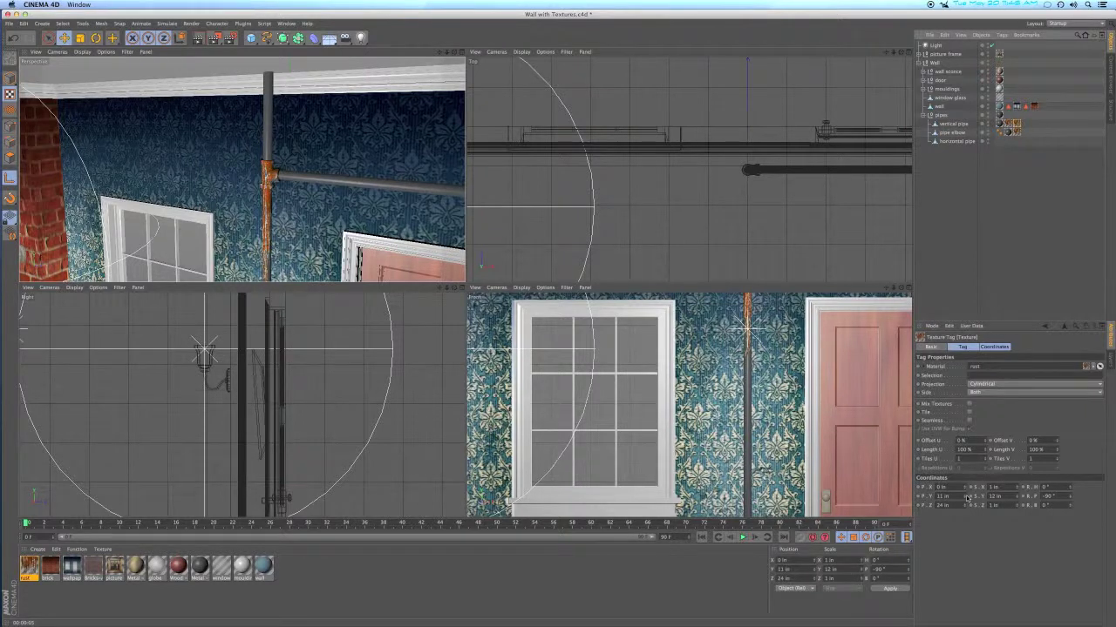
mouse_move(967, 505)
mouse_down()
mouse_move(934, 506)
mouse_move(950, 505)
mouse_up()
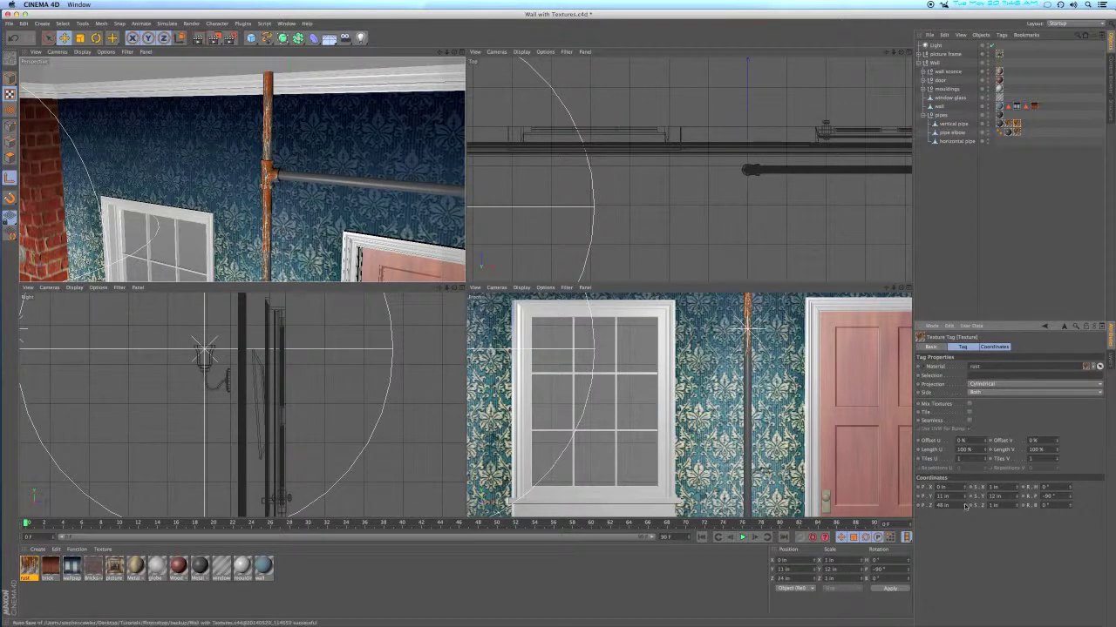
double_click(996, 496)
text(5)
key(Return)
drag(965, 506, 966, 506)
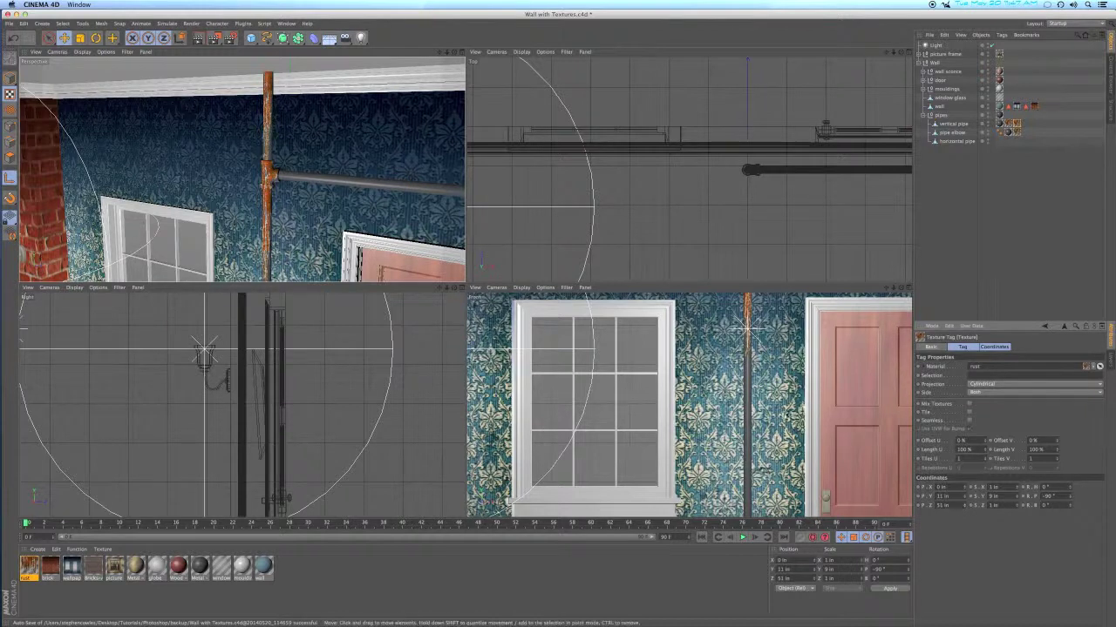
alt+drag(300, 183, 204, 266)
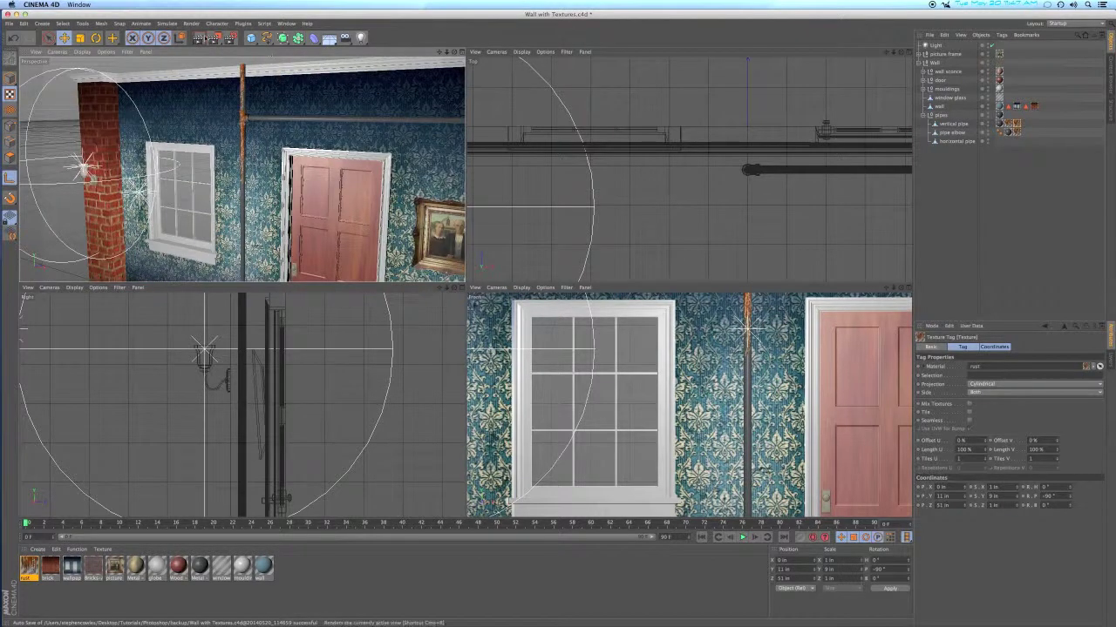
Render a preview of the perspective view and dolly out to see the whole wall
click(198, 38)
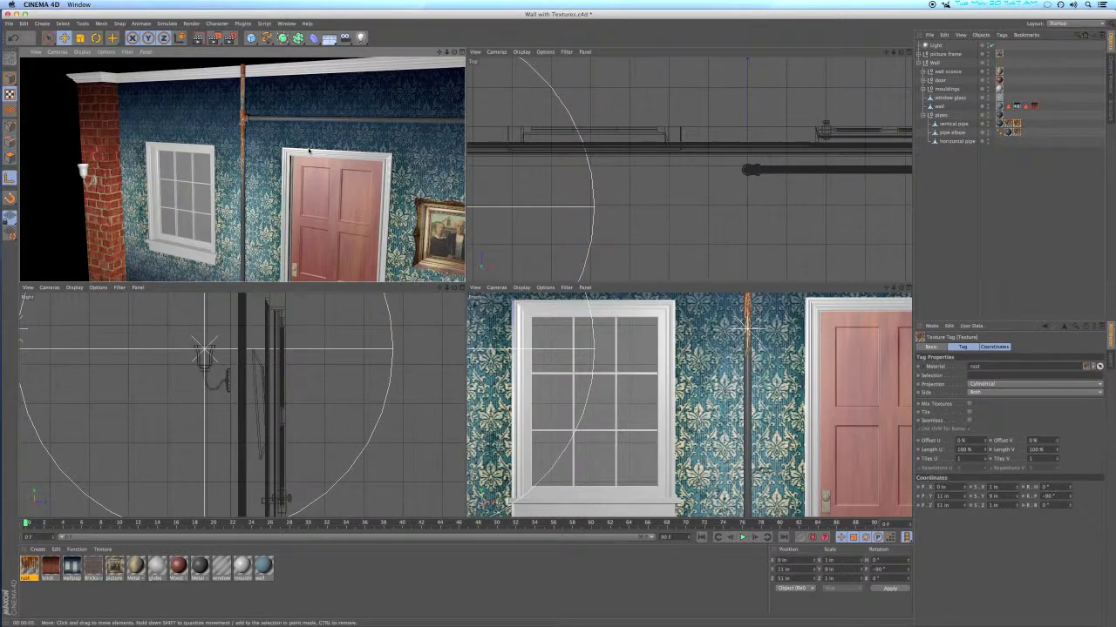
scroll(194, 178, down, 5)
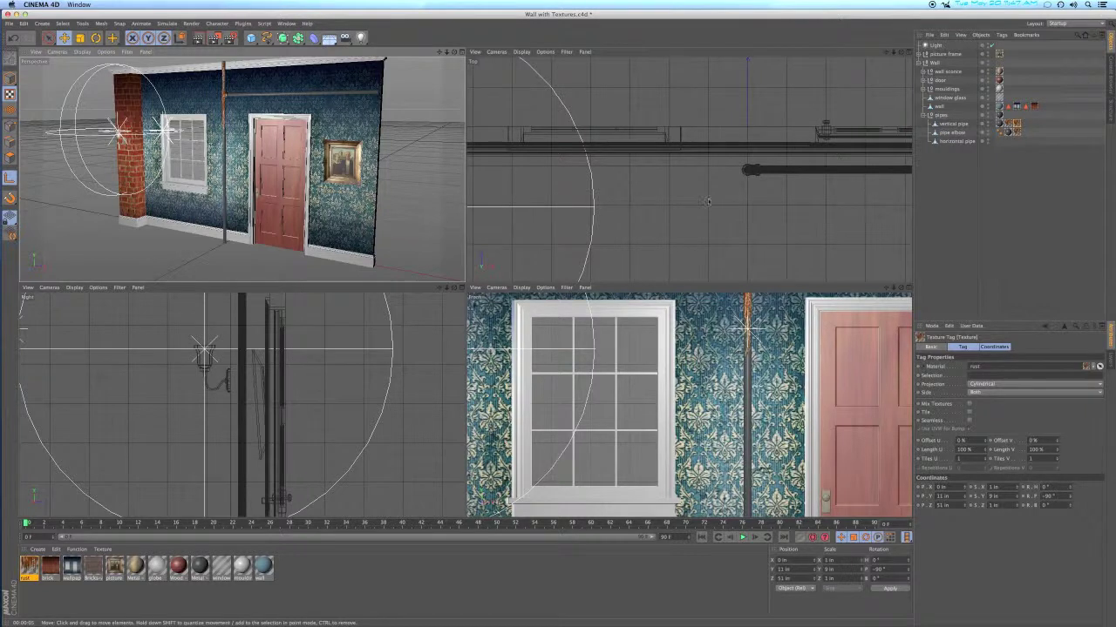
Create a new material named 'flower box' with Specular turned off
double_click(296, 578)
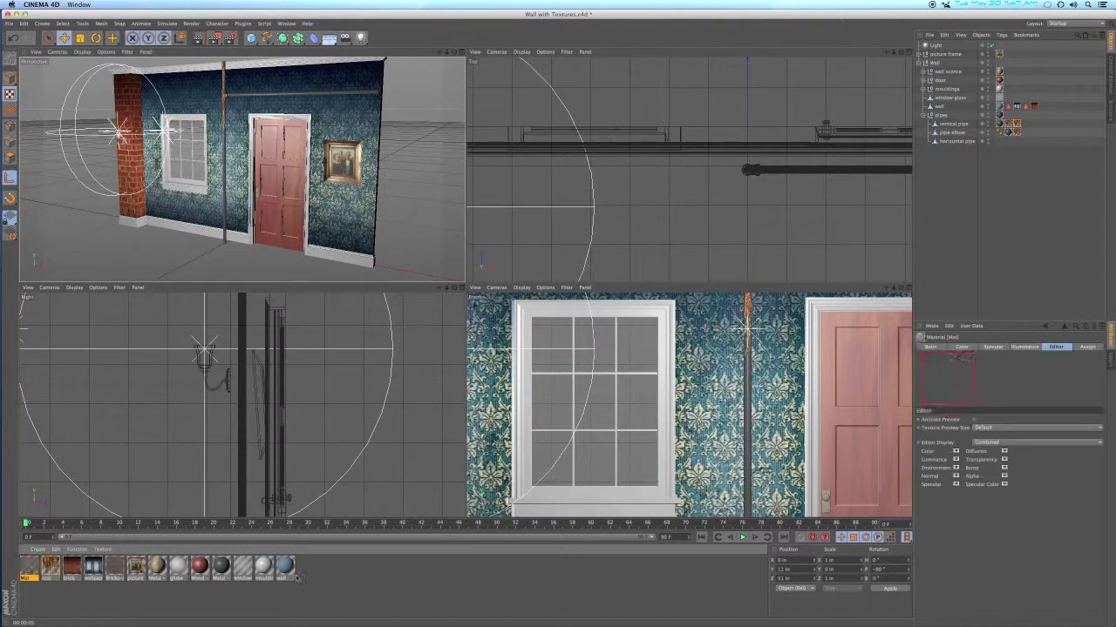
double_click(29, 566)
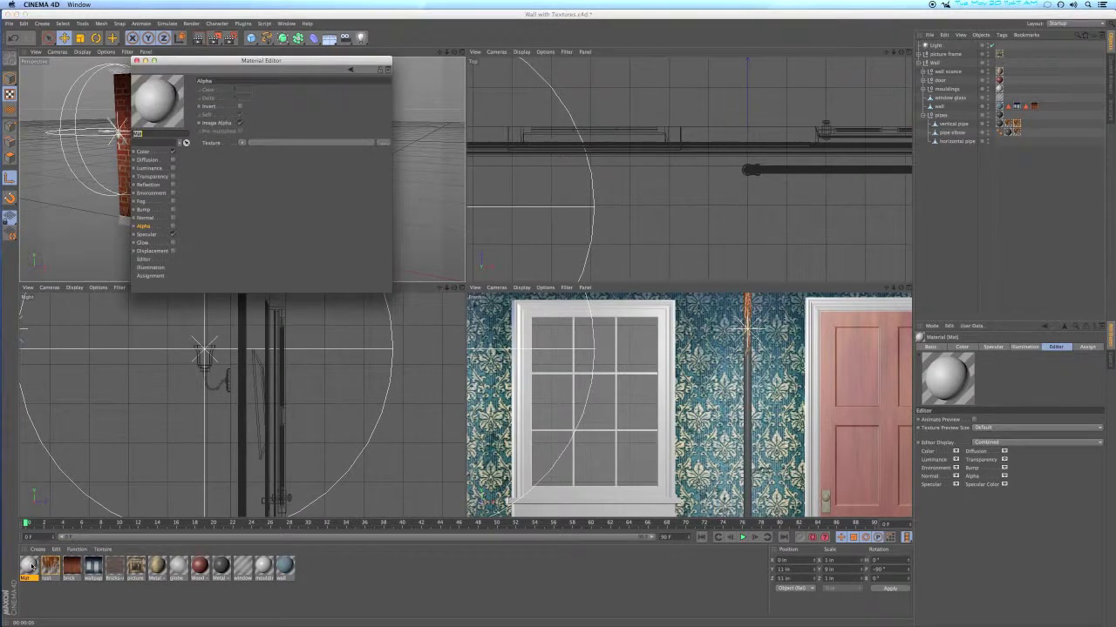
key(BackSpace)
text(flower box)
key(Return)
click(172, 234)
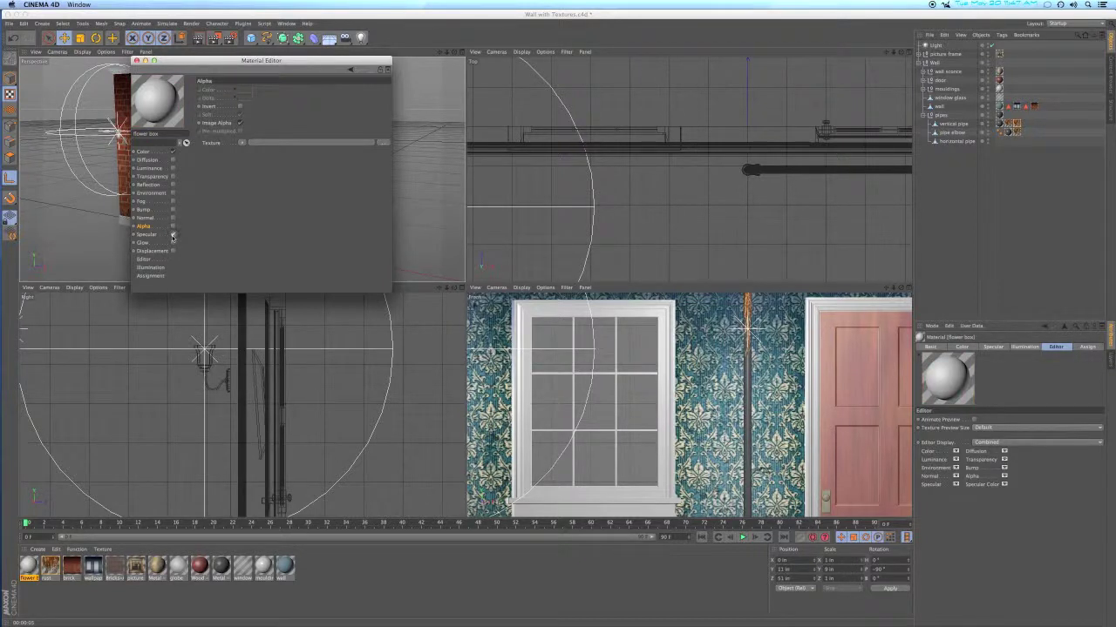
Load Flower Boxes.psd as the colour texture and preview the material on a plane
click(158, 153)
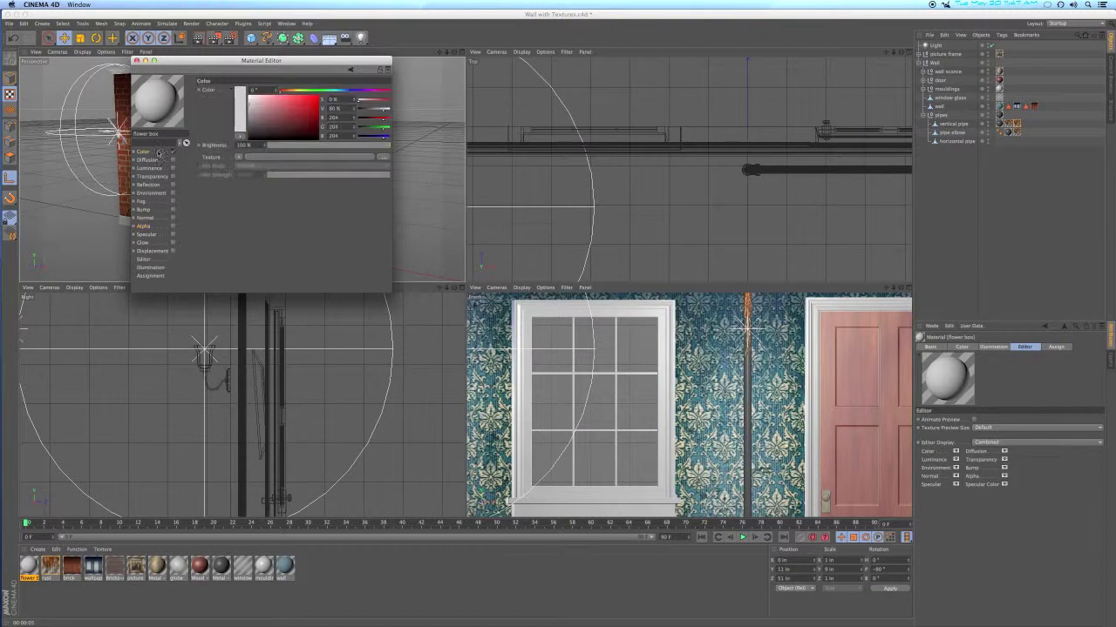
click(388, 160)
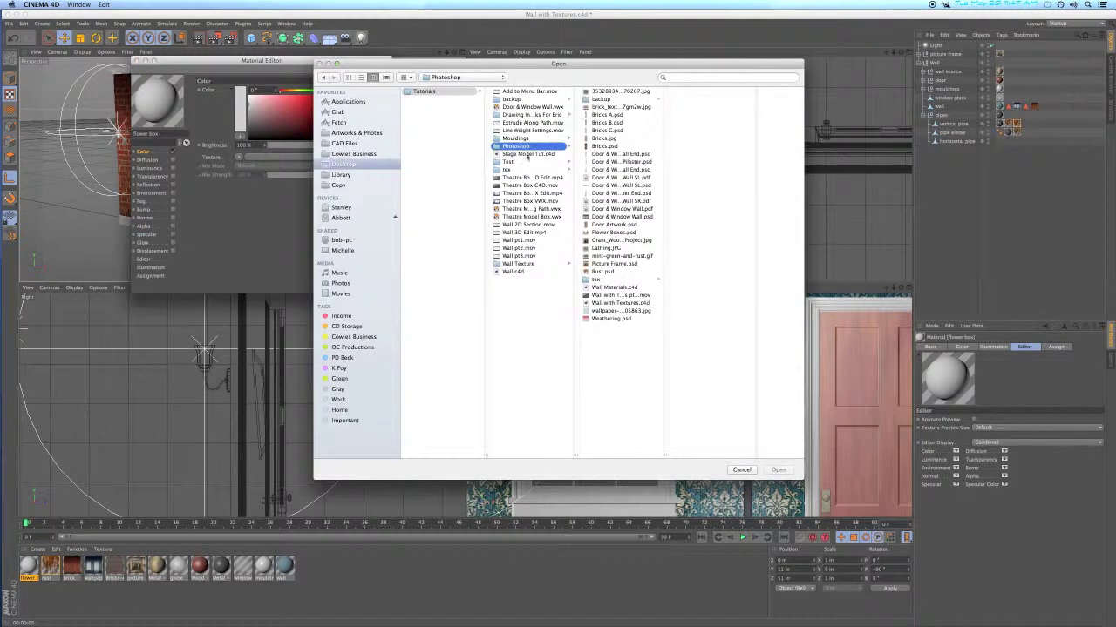
double_click(613, 233)
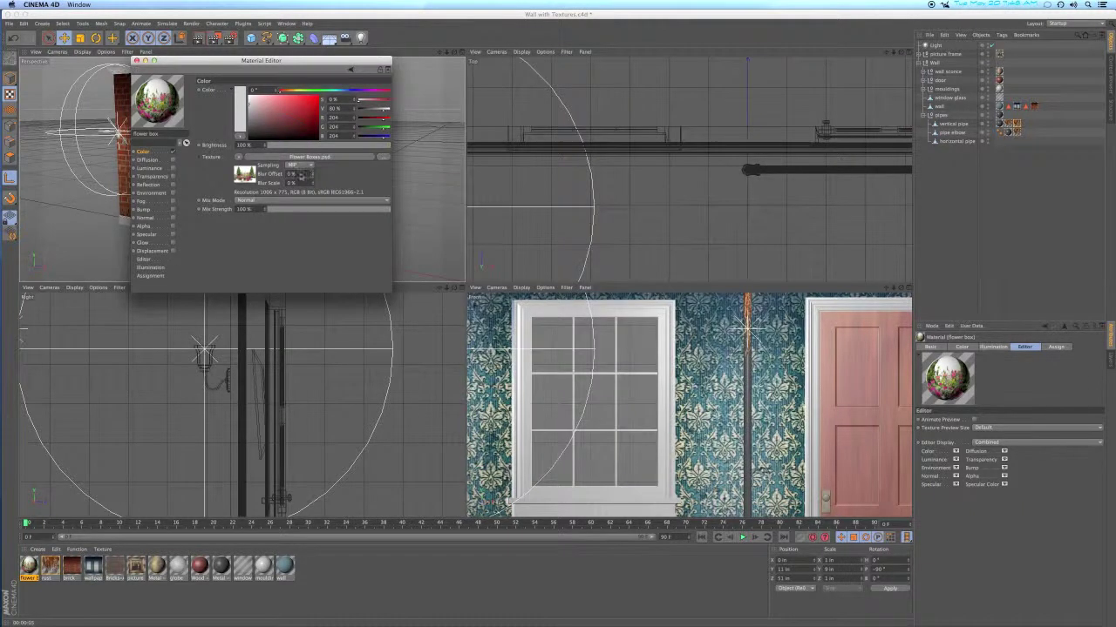
right_click(158, 100)
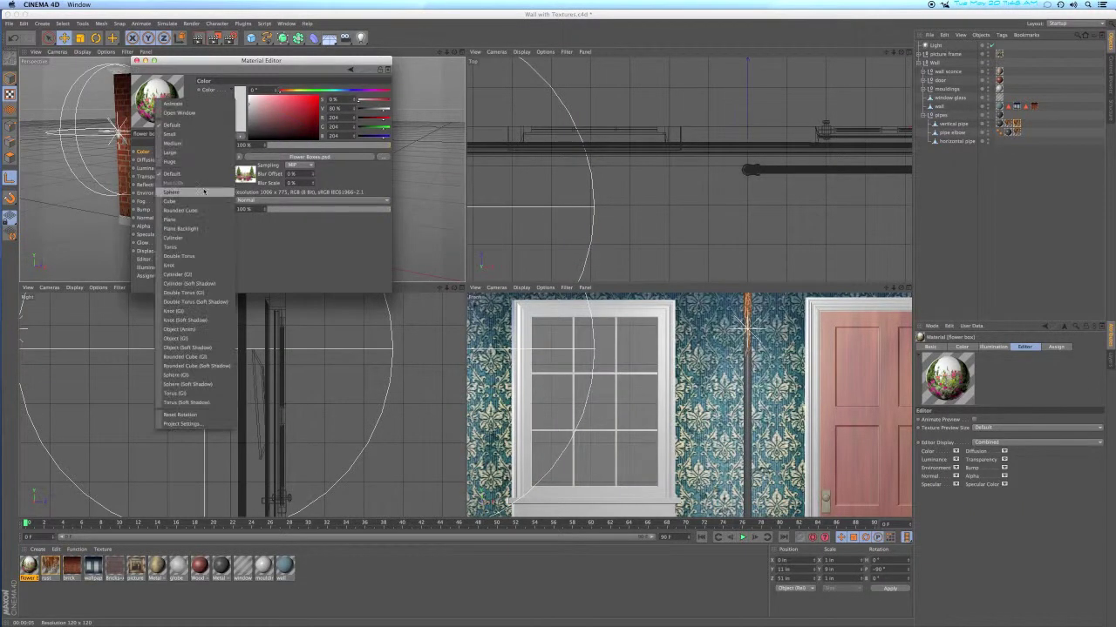
click(187, 219)
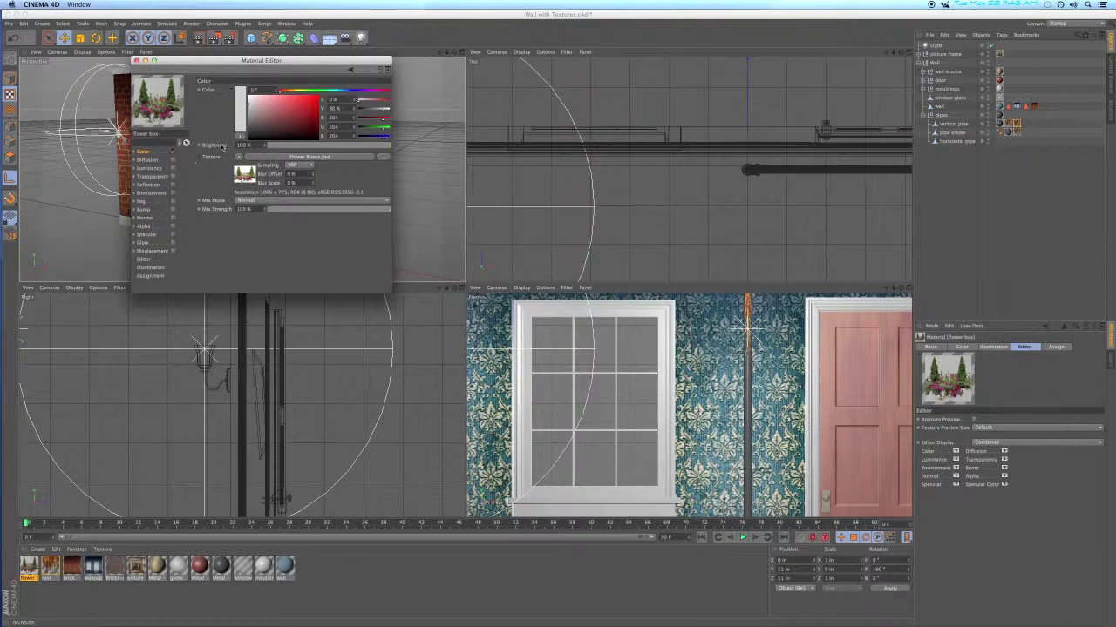
Enable Alpha with Flower Boxes.psd as its texture, then close the Material Editor
click(173, 226)
click(153, 226)
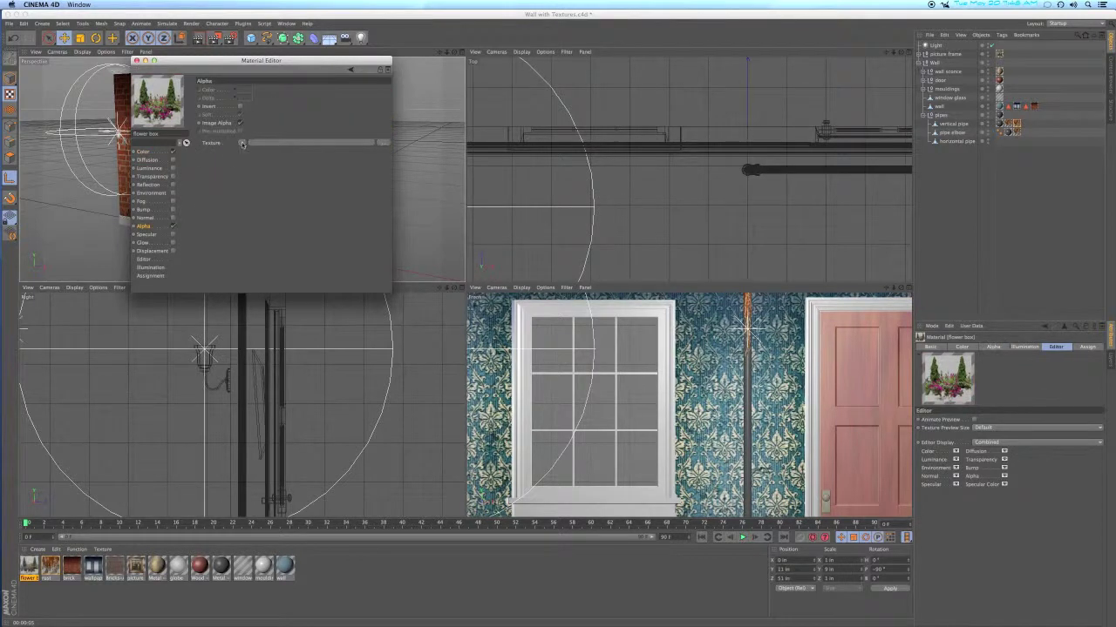
click(242, 143)
mouse_move(253, 219)
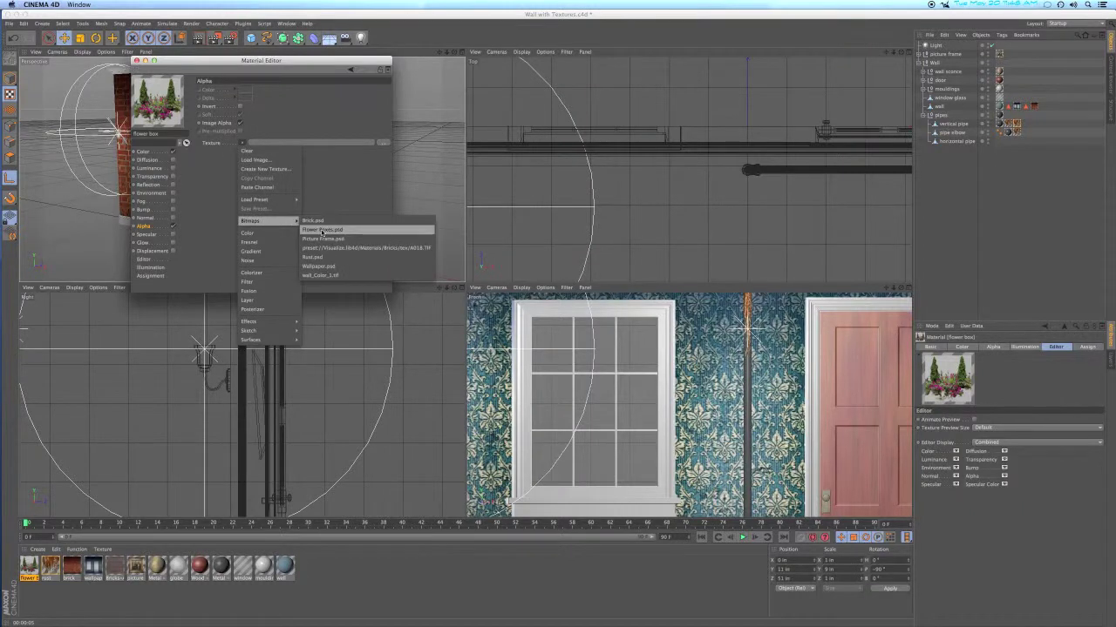
click(322, 229)
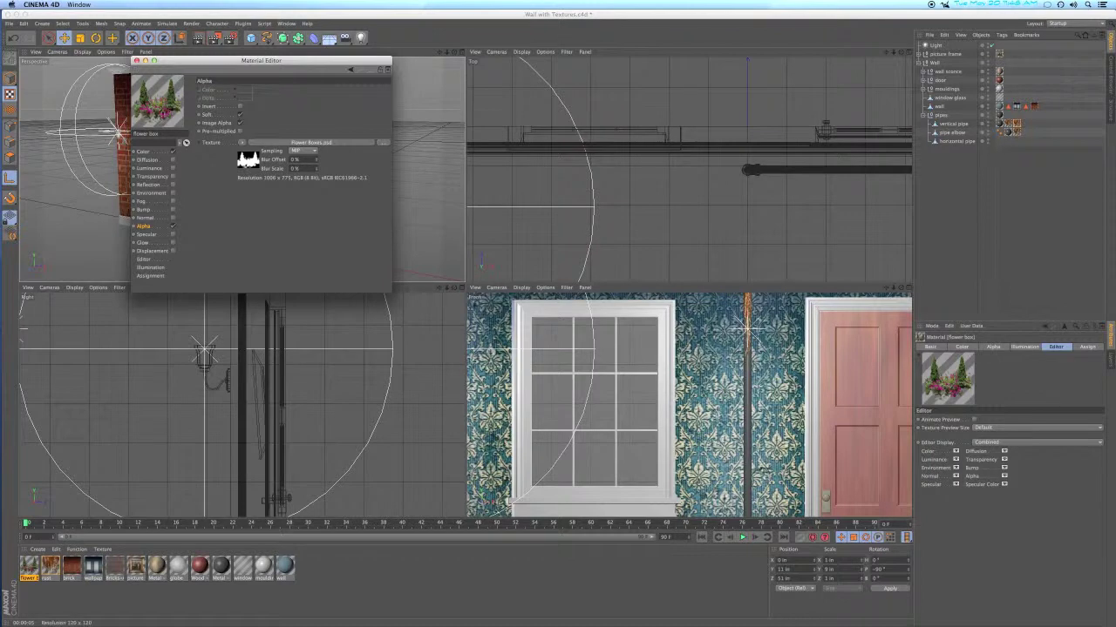
click(159, 152)
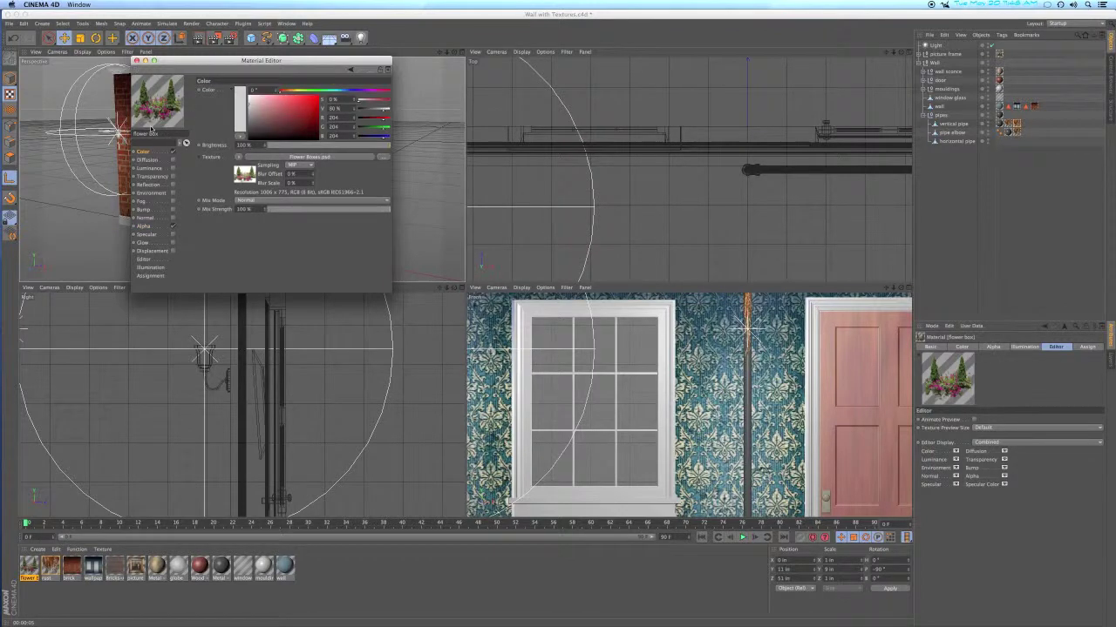
click(136, 60)
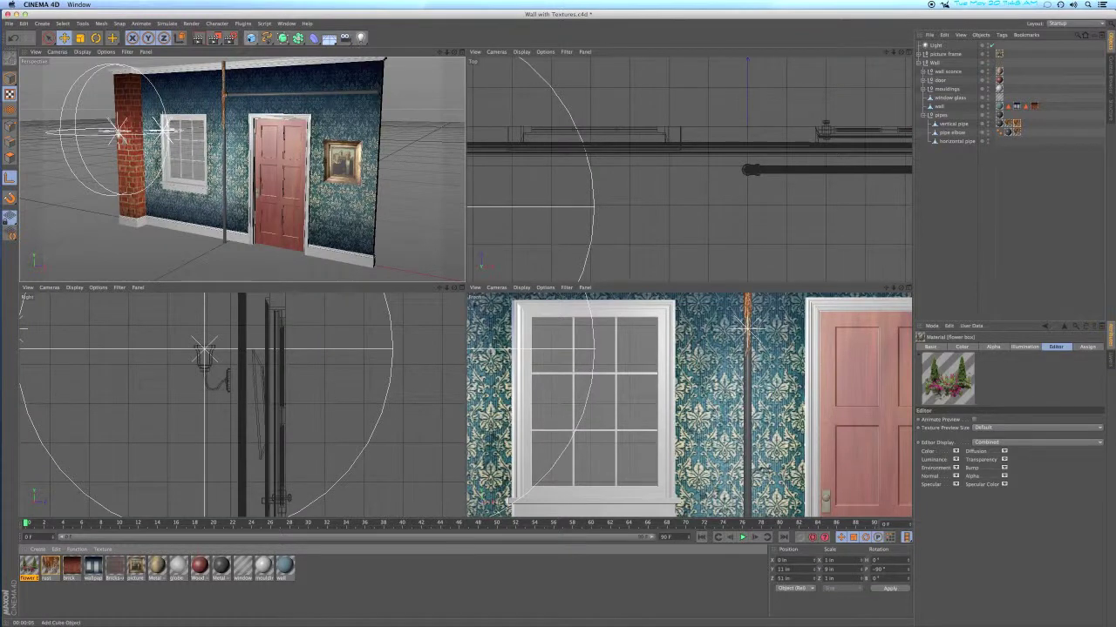
Add a plane oriented -Z, sized 40 wide by 36 high
click(250, 38)
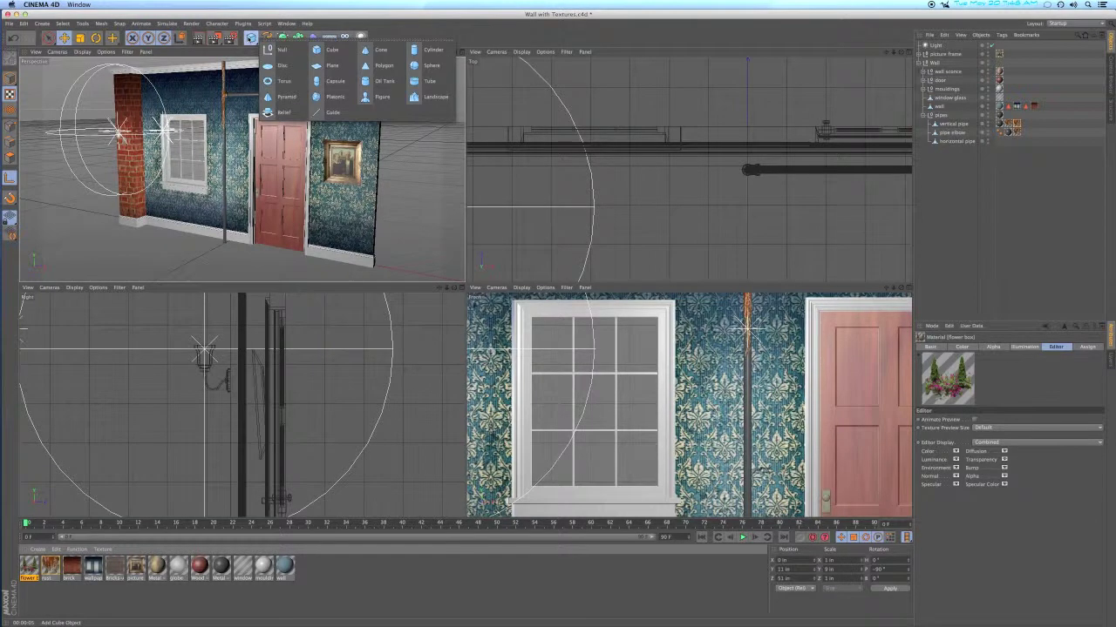
click(331, 68)
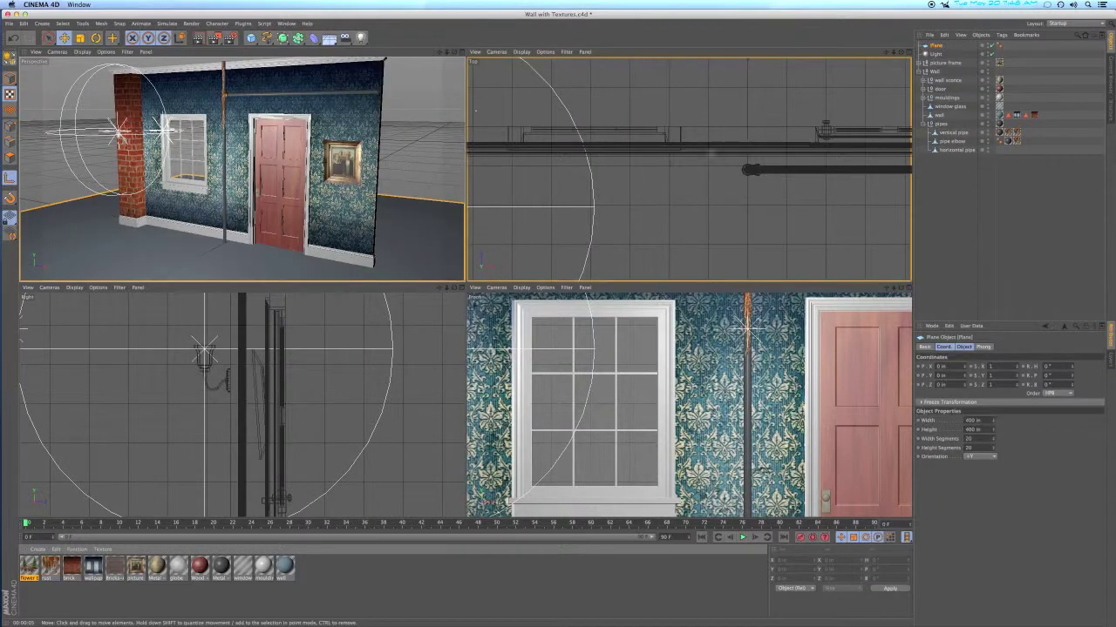
click(709, 152)
key(h)
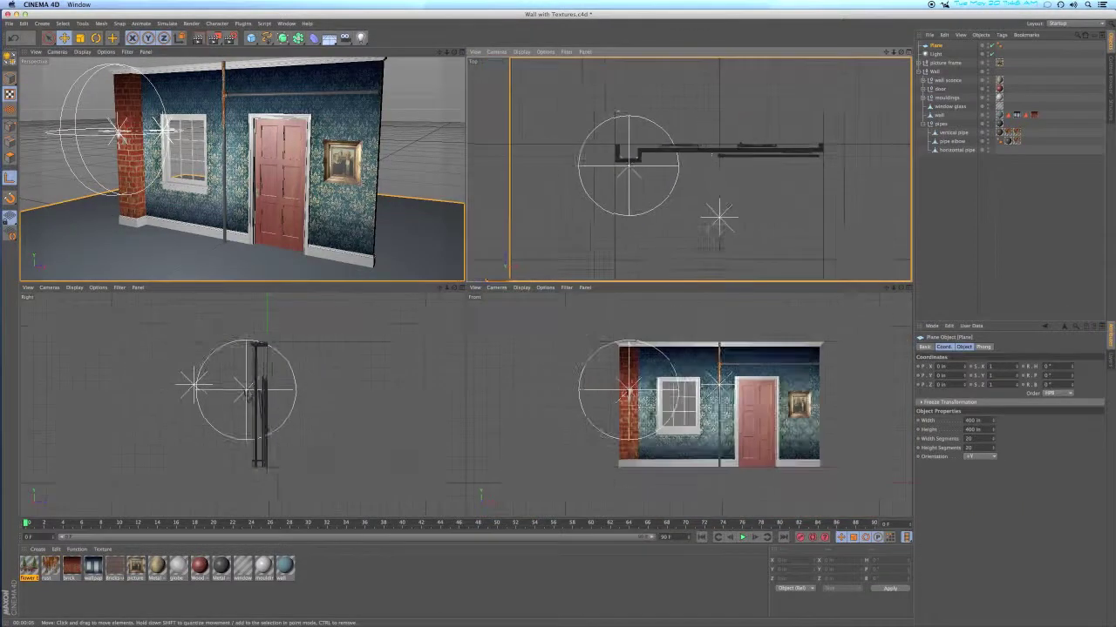
click(982, 457)
click(959, 444)
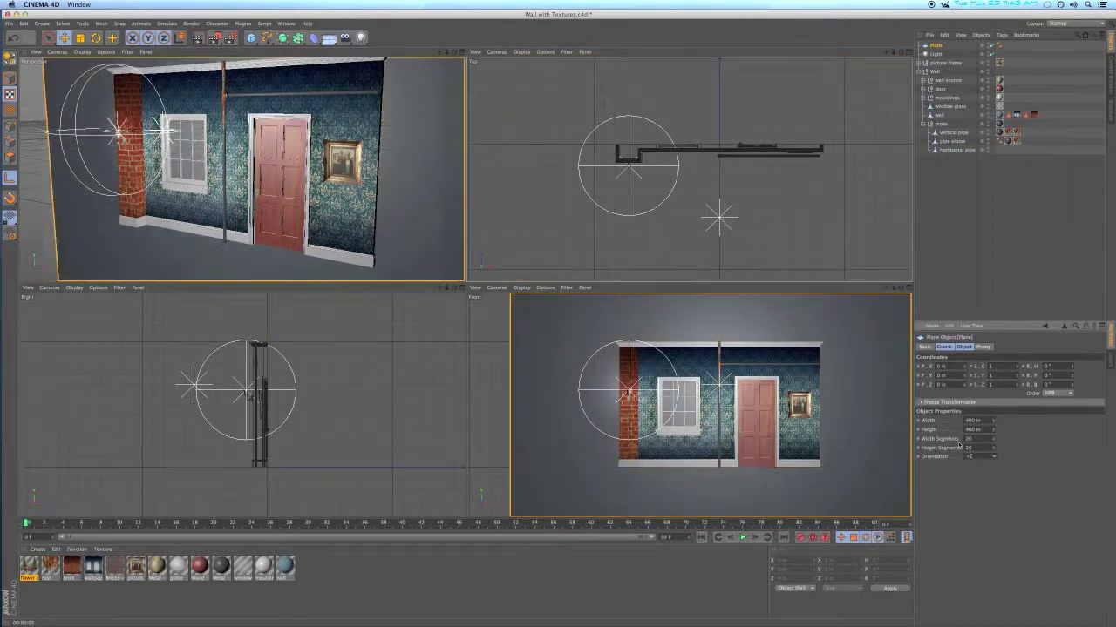
click(971, 420)
text(40)
key(Tab)
text(36)
key(Return)
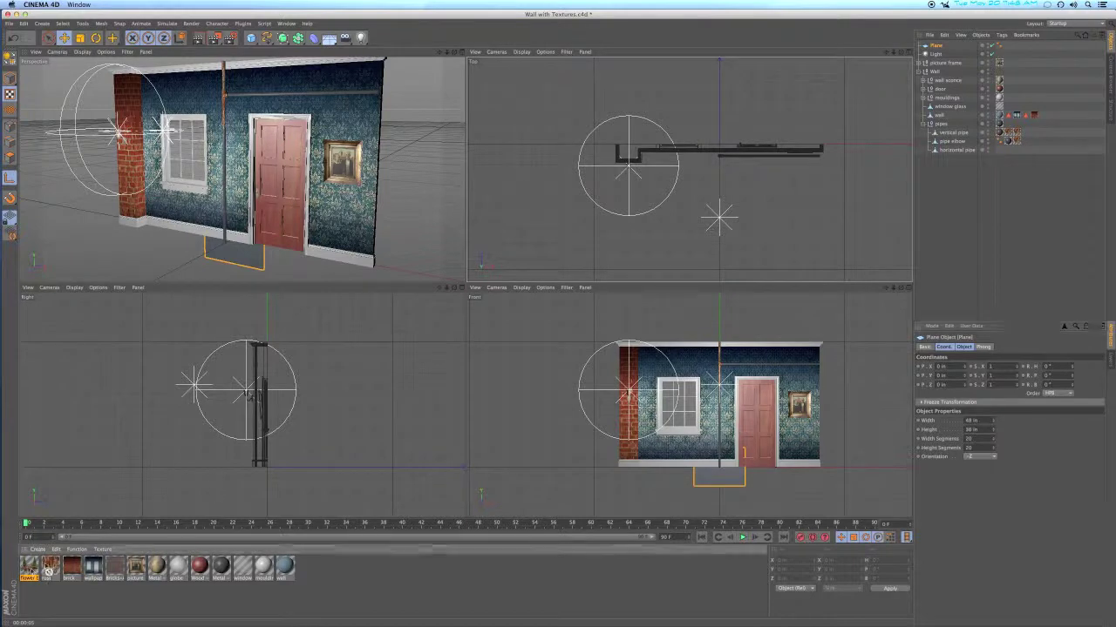
Apply the flower box material to the plane with Flat projection, fitted to the object
drag(924, 63, 936, 47)
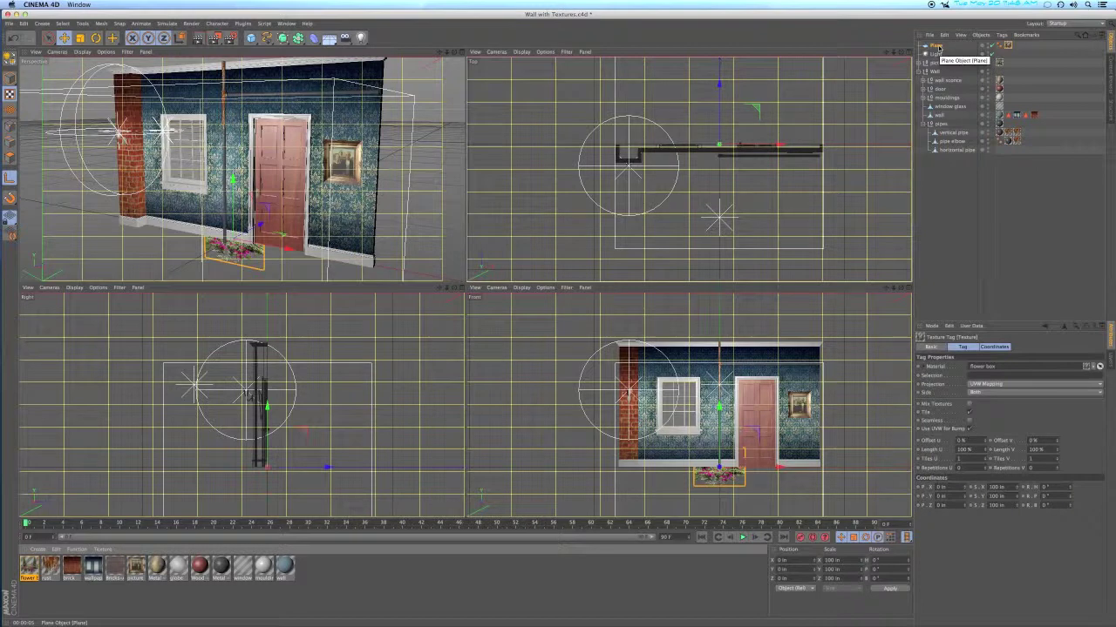
click(1008, 386)
click(1005, 415)
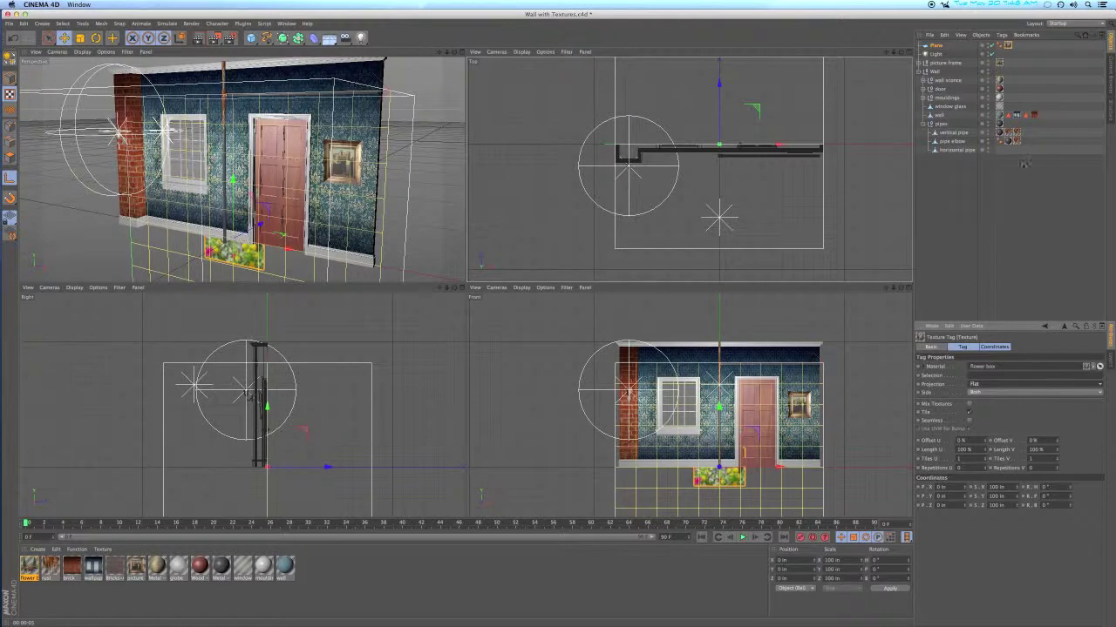
right_click(1007, 46)
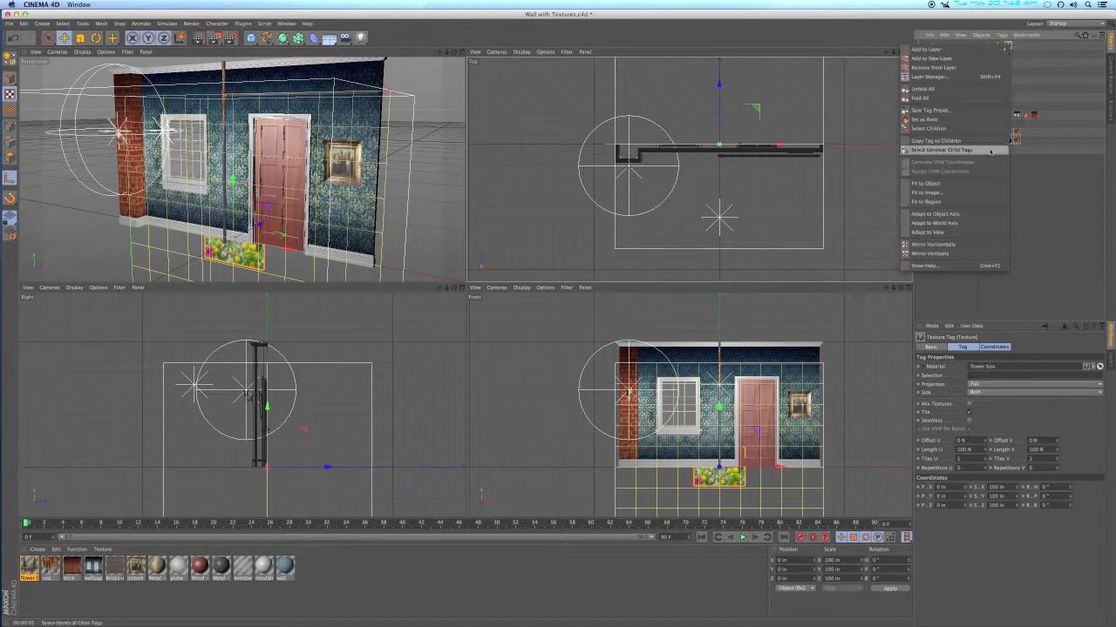
click(958, 150)
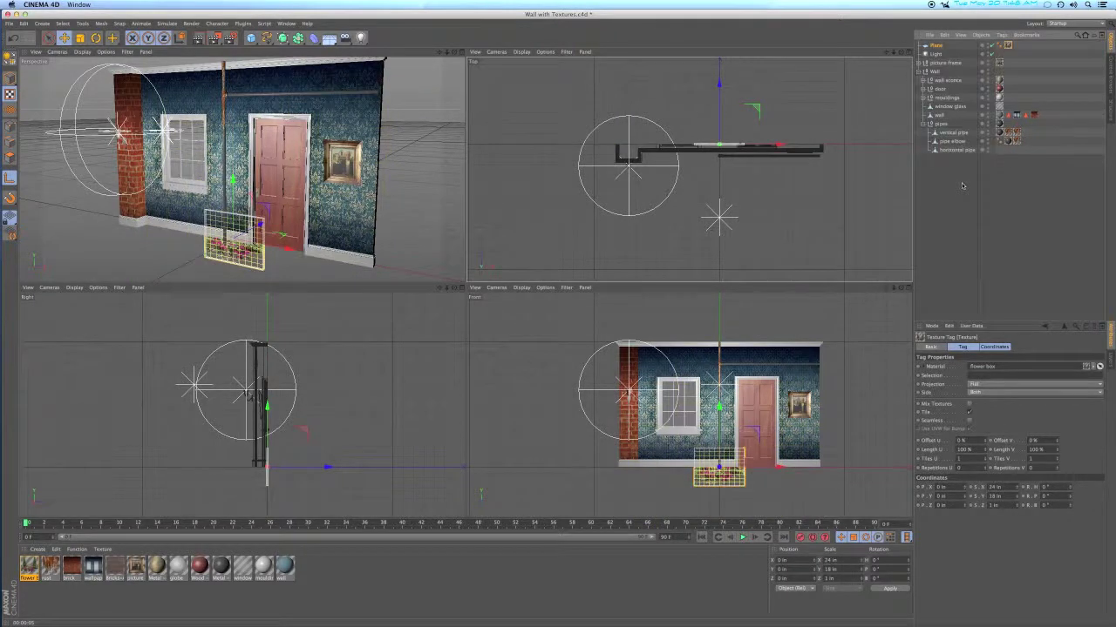
click(936, 45)
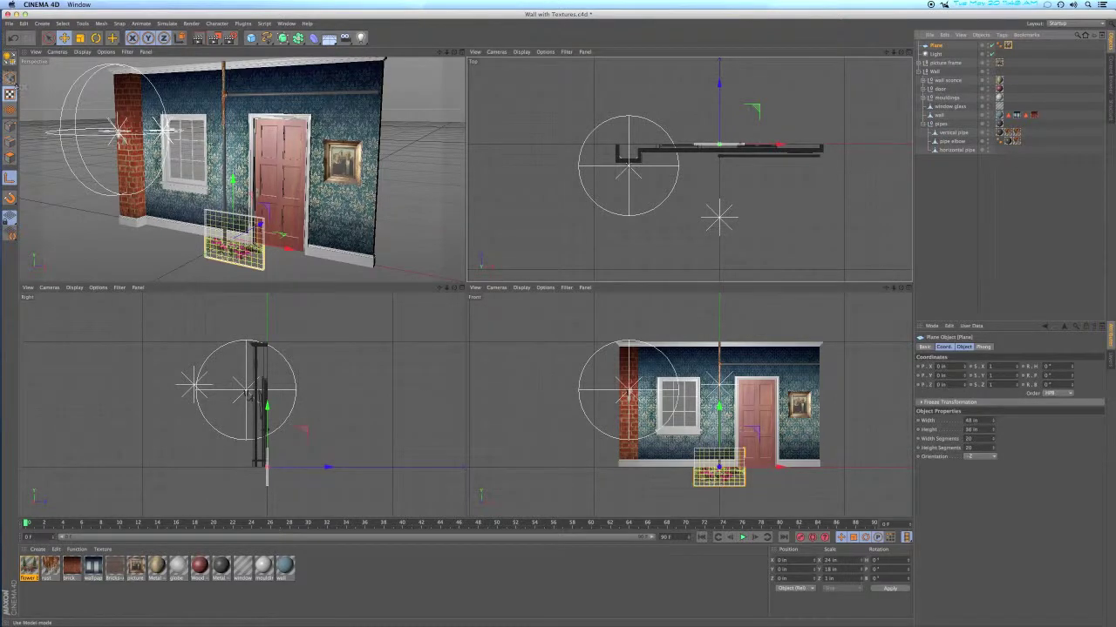
click(10, 78)
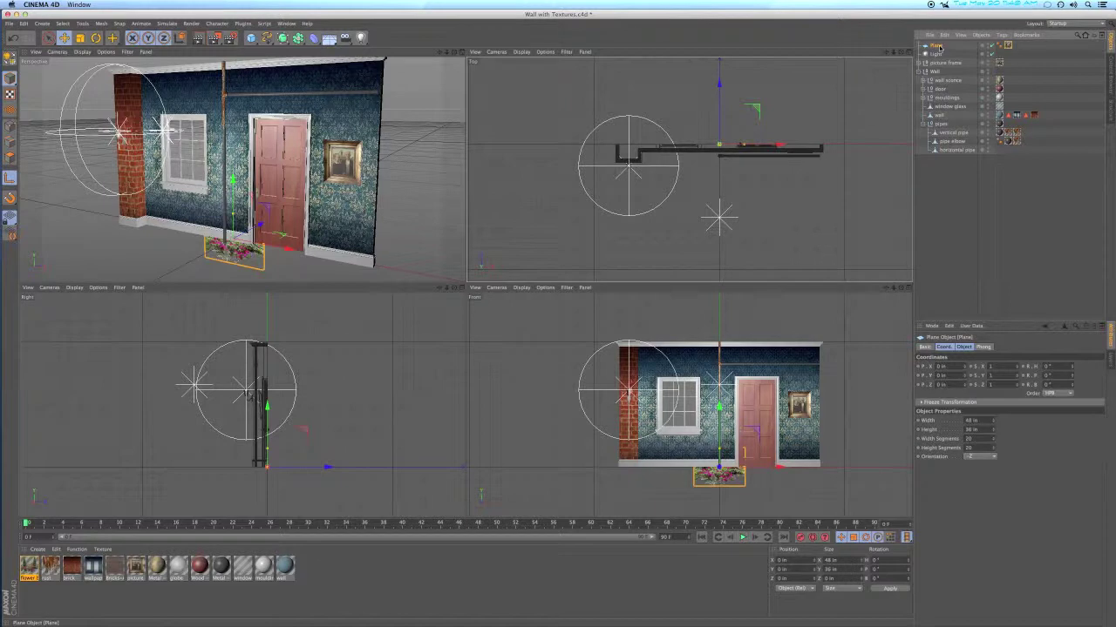
Move the flower box plane up beneath the window and out in front of the wall to Z 7.515
drag(720, 87, 718, 103)
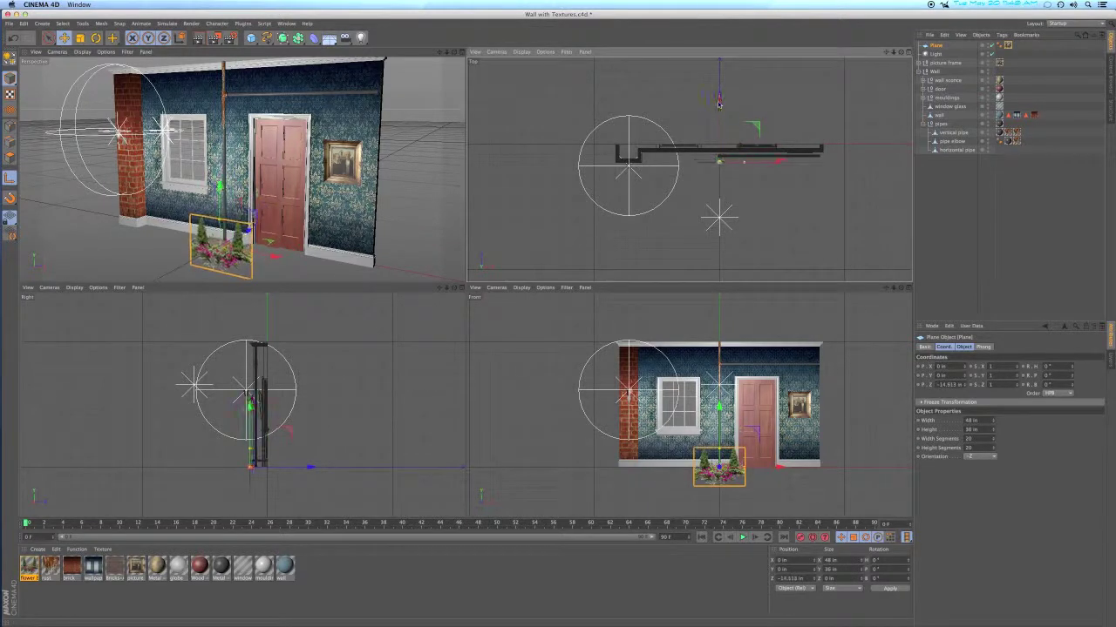
drag(760, 433, 720, 383)
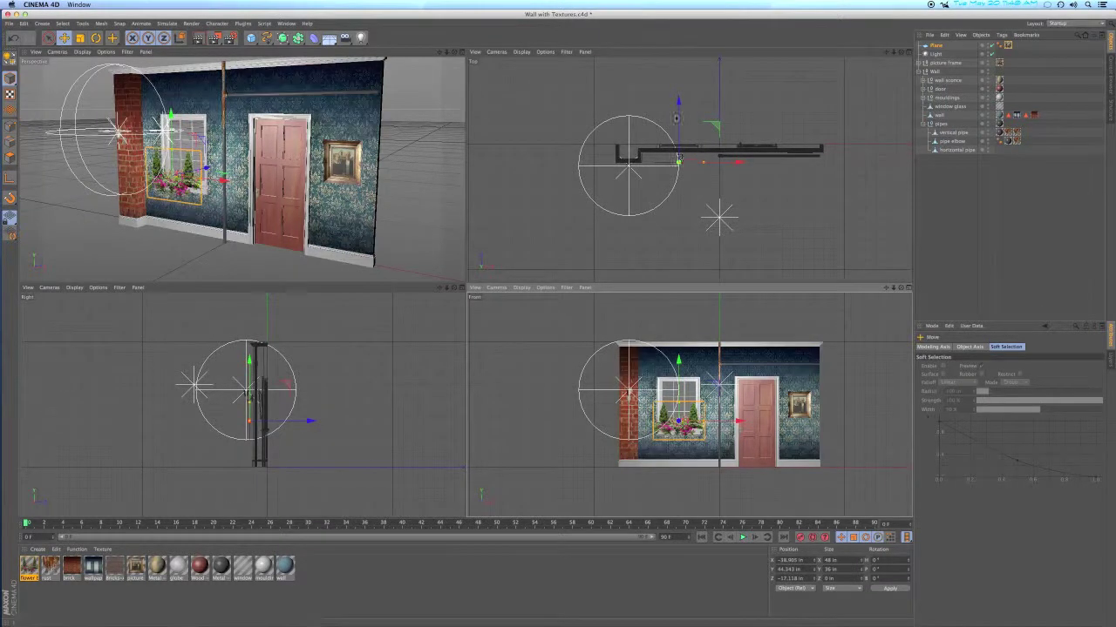
drag(679, 88, 679, 76)
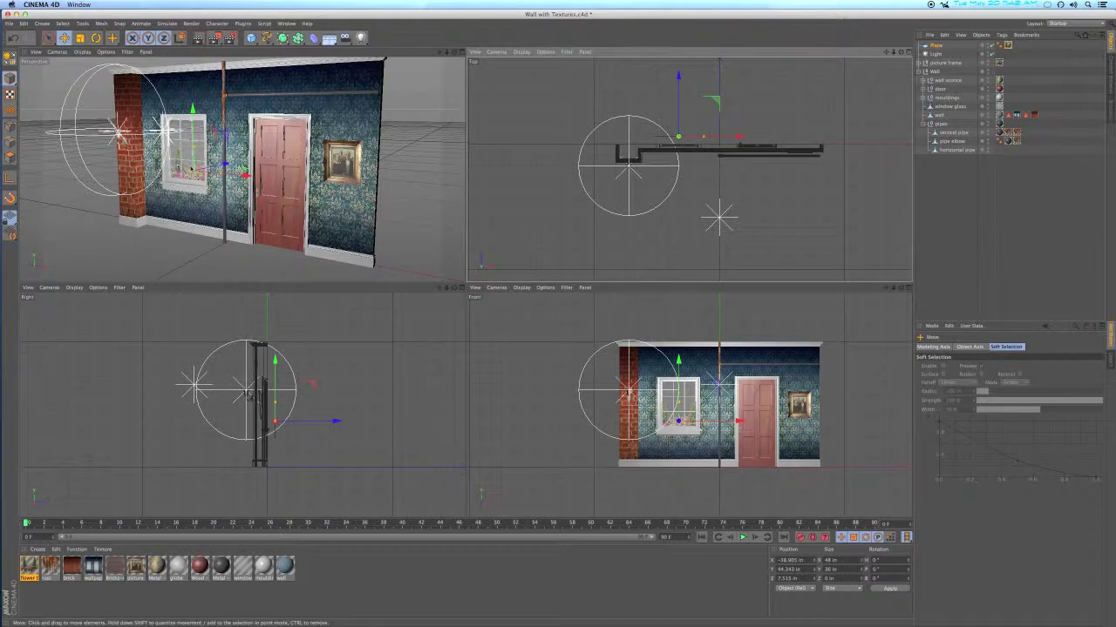
alt+drag(185, 165, 192, 168)
scroll(191, 169, up, 10)
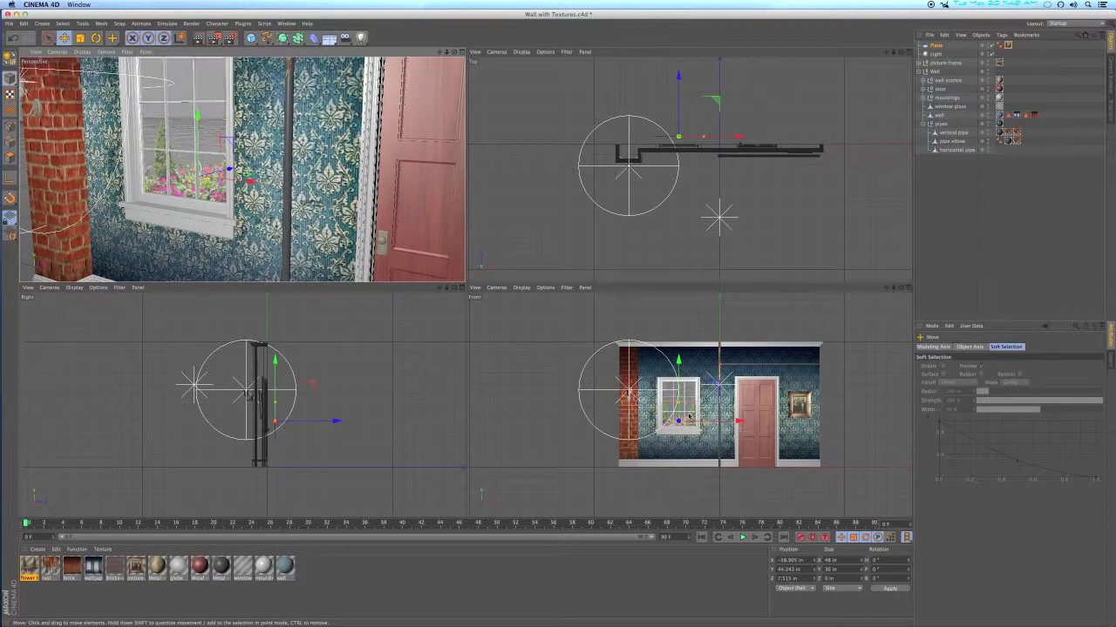
scroll(688, 418, up, 5)
scroll(688, 419, up, 8)
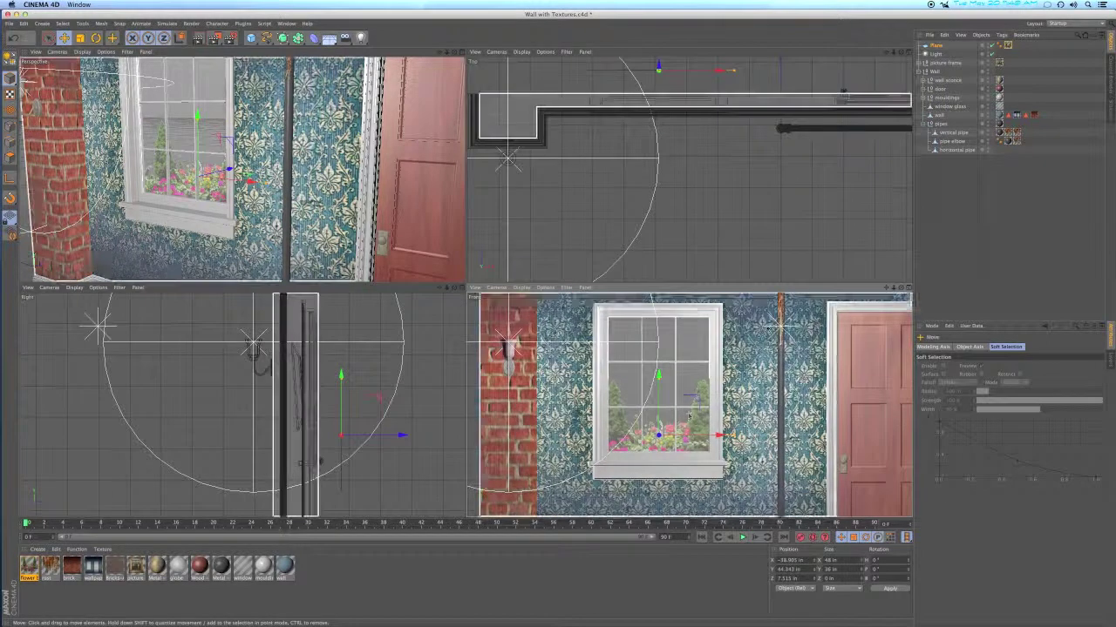
Rename the plane to 'flower box' and select its texture tag
click(936, 46)
double_click(936, 45)
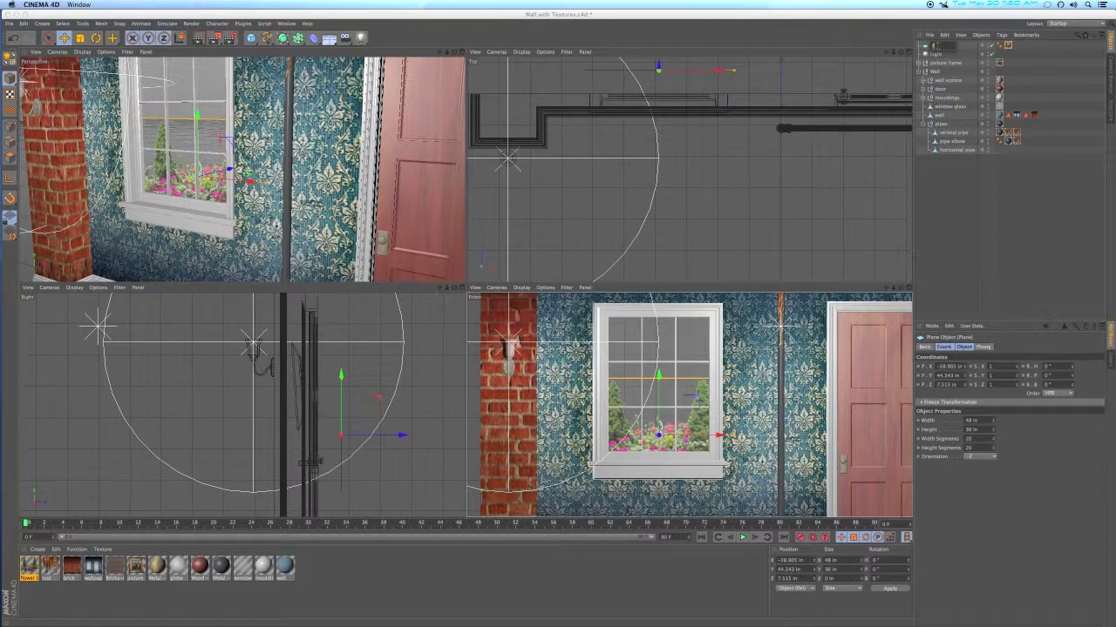
text(flower box)
key(Return)
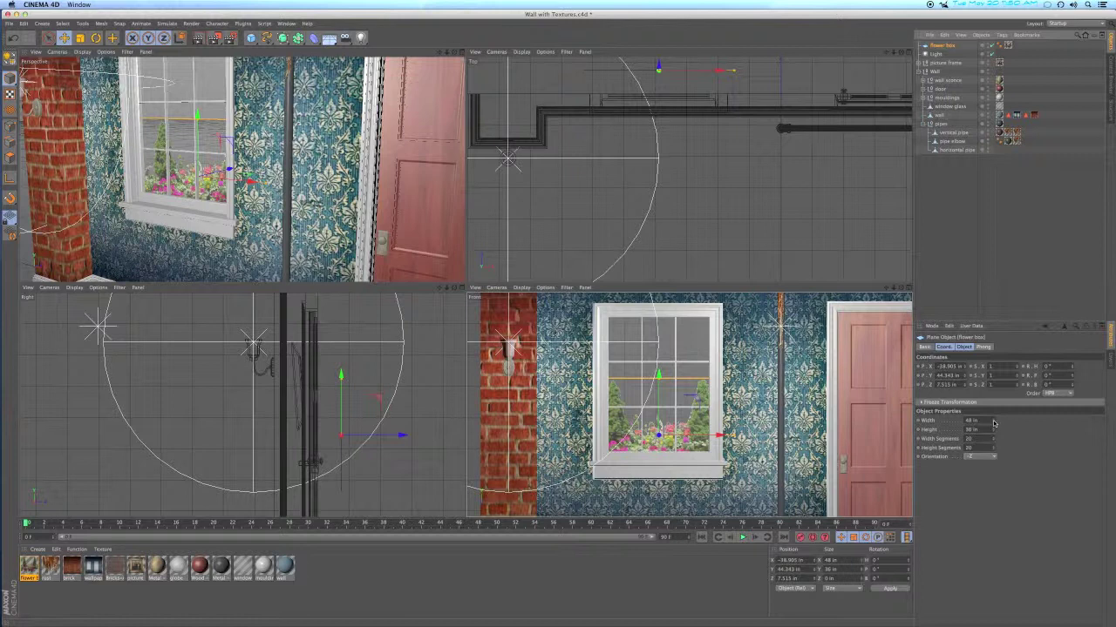
click(1009, 44)
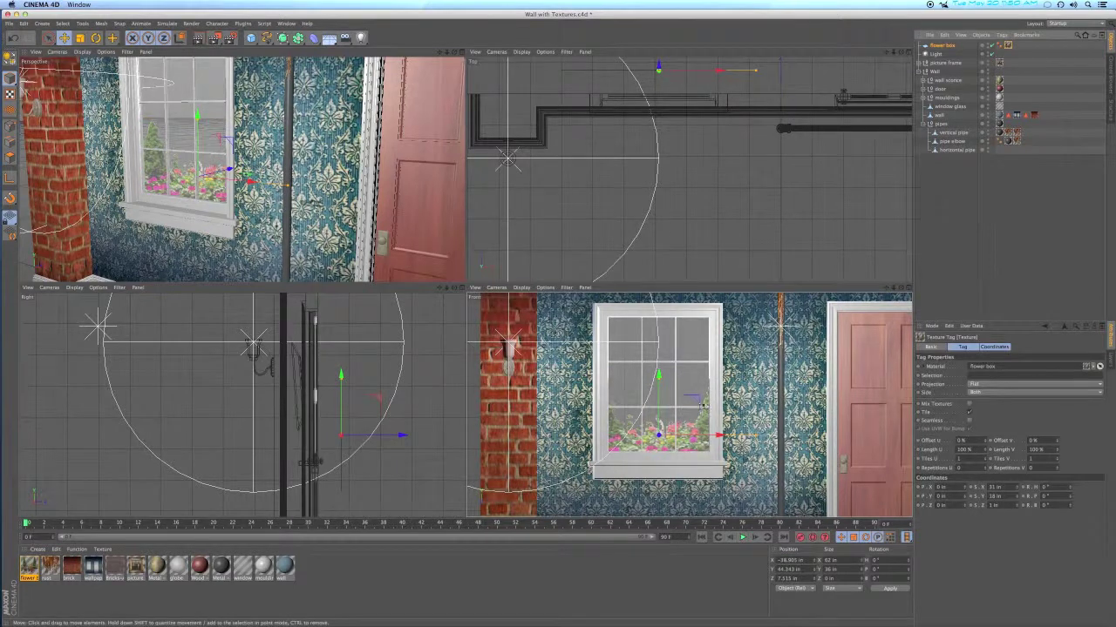
Frame the whole wall, deselect, reorient the perspective view, and switch to Photoshop
key(h)
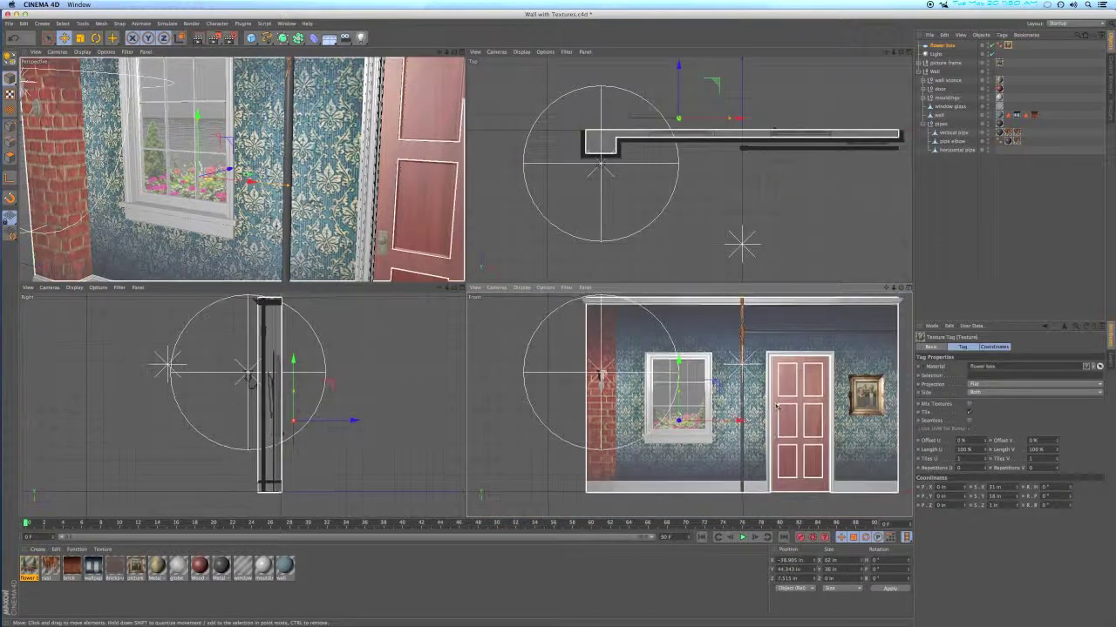
click(938, 224)
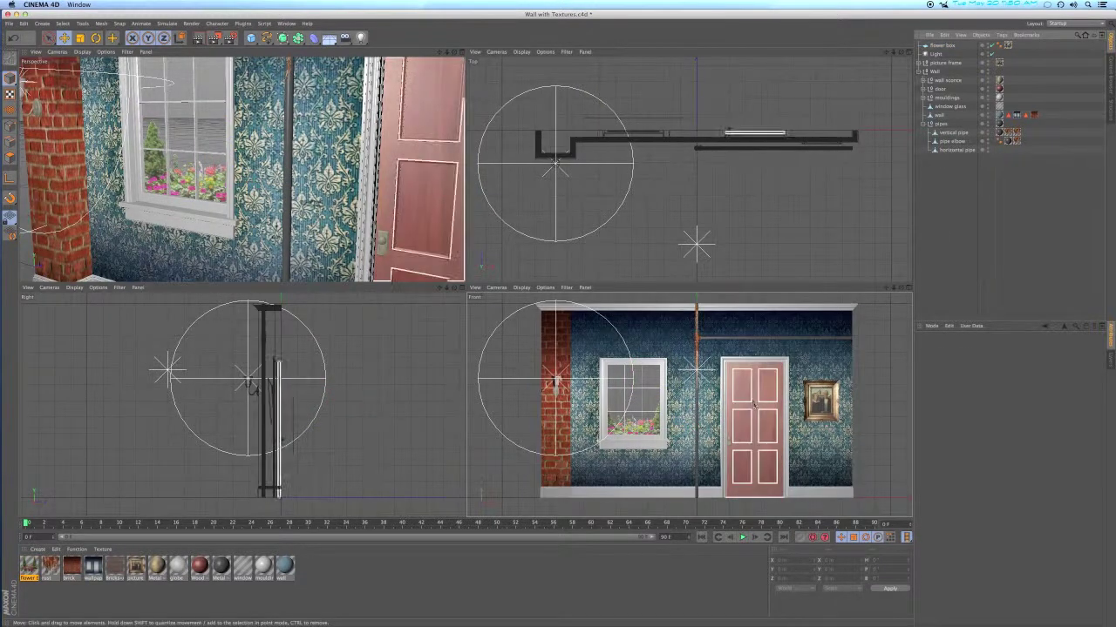
mouse_move(235, 174)
alt+mouse_down()
mouse_move(282, 183)
mouse_move(244, 186)
alt+mouse_up()
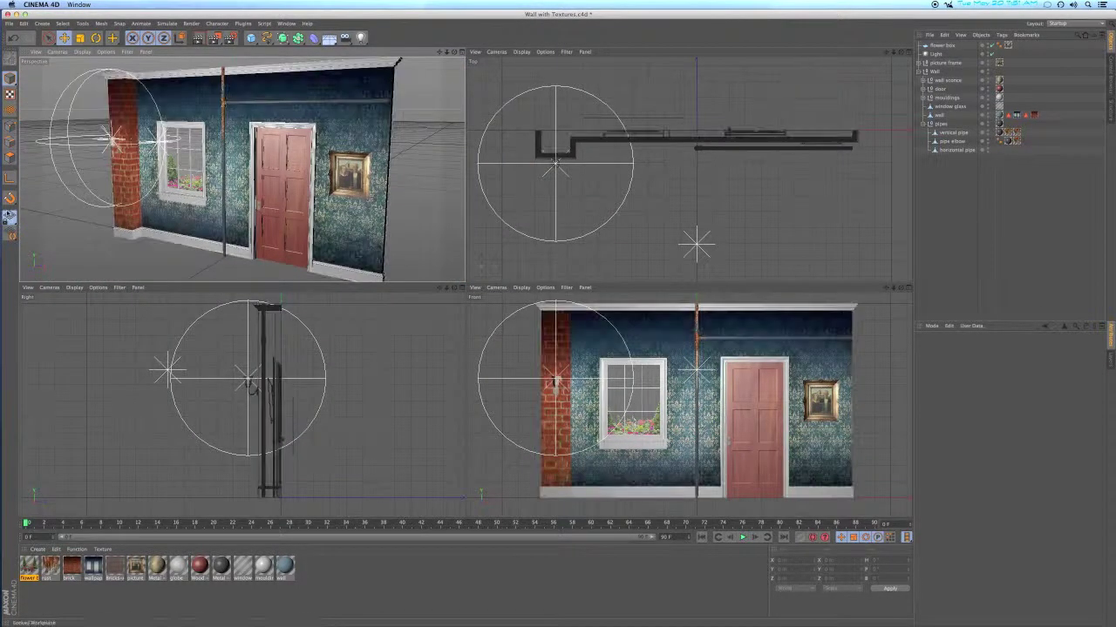
mouse_move(1, 213)
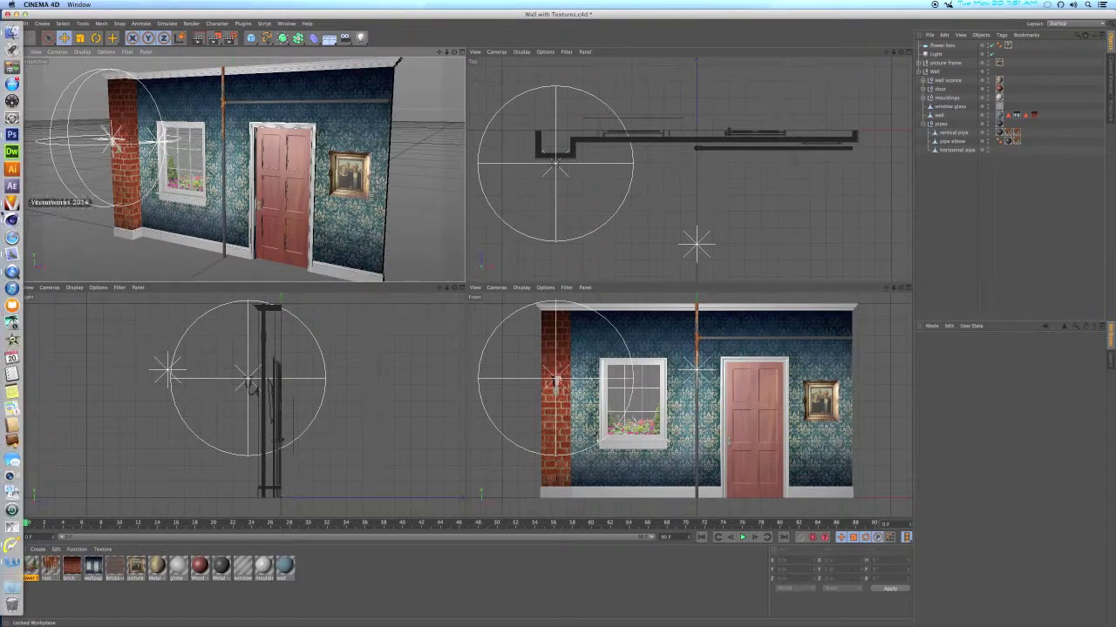
click(11, 134)
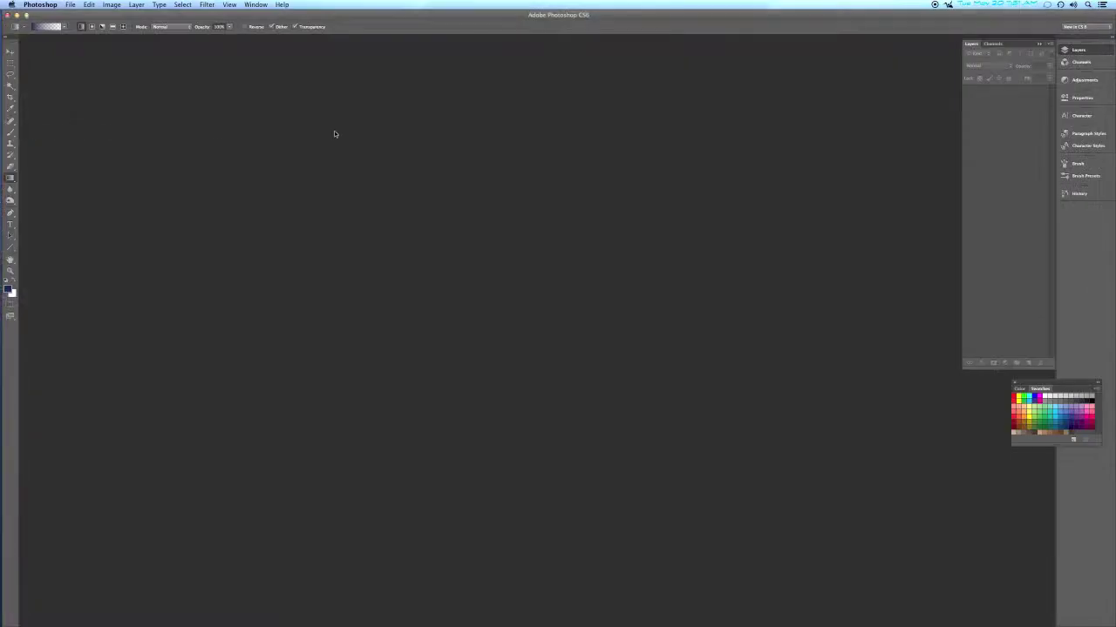
Open Door & Window Wall.pdf from the Wall Texture folder with the default Import PDF settings
key(super+o)
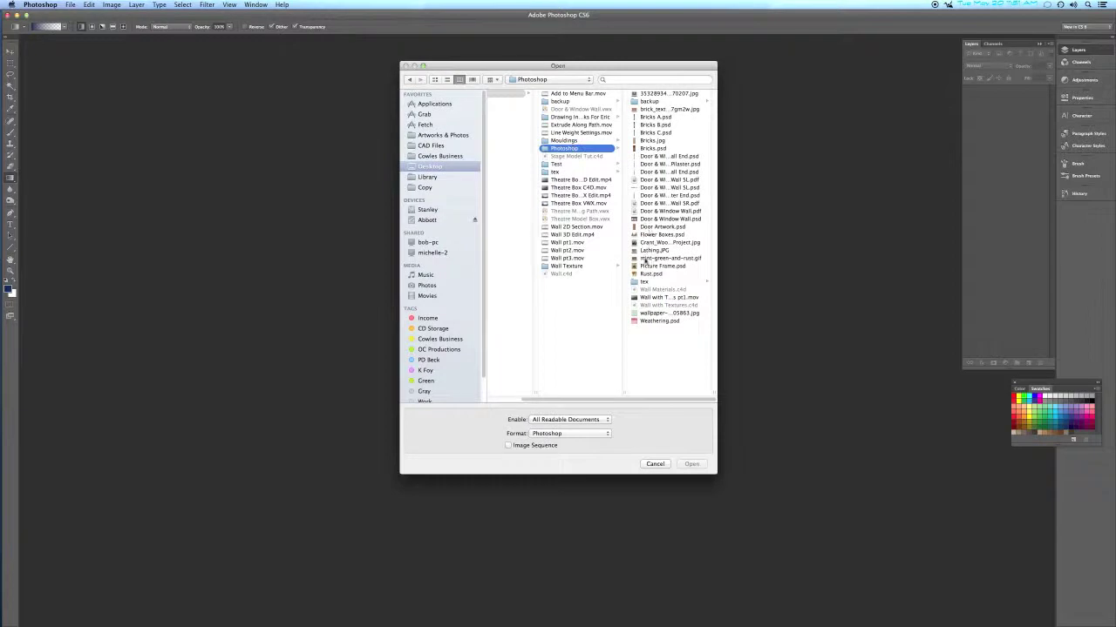
click(558, 267)
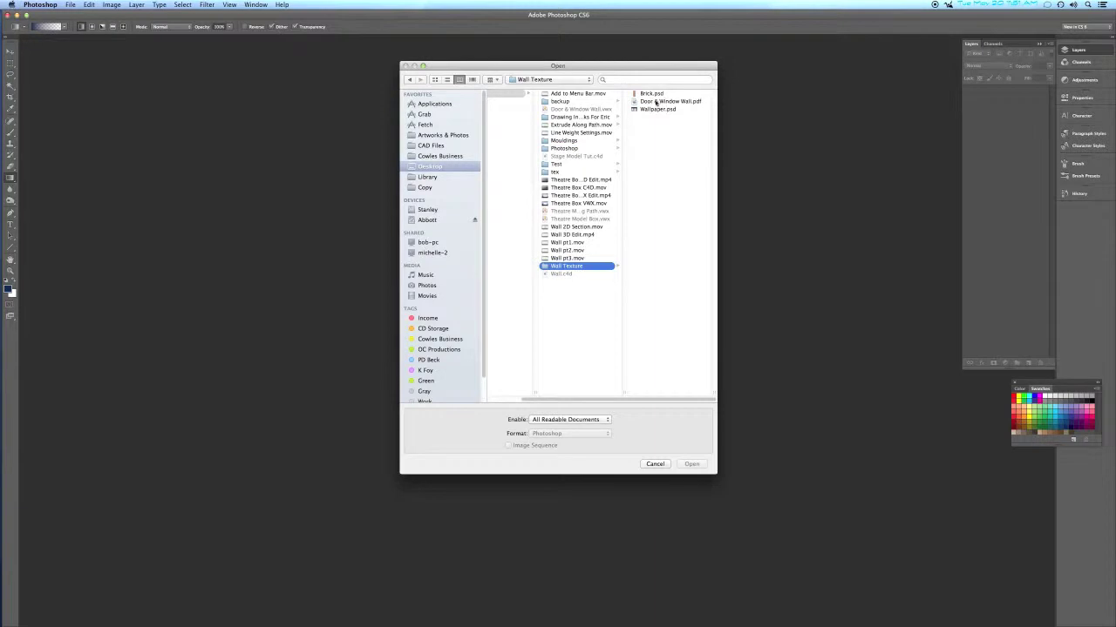
double_click(656, 101)
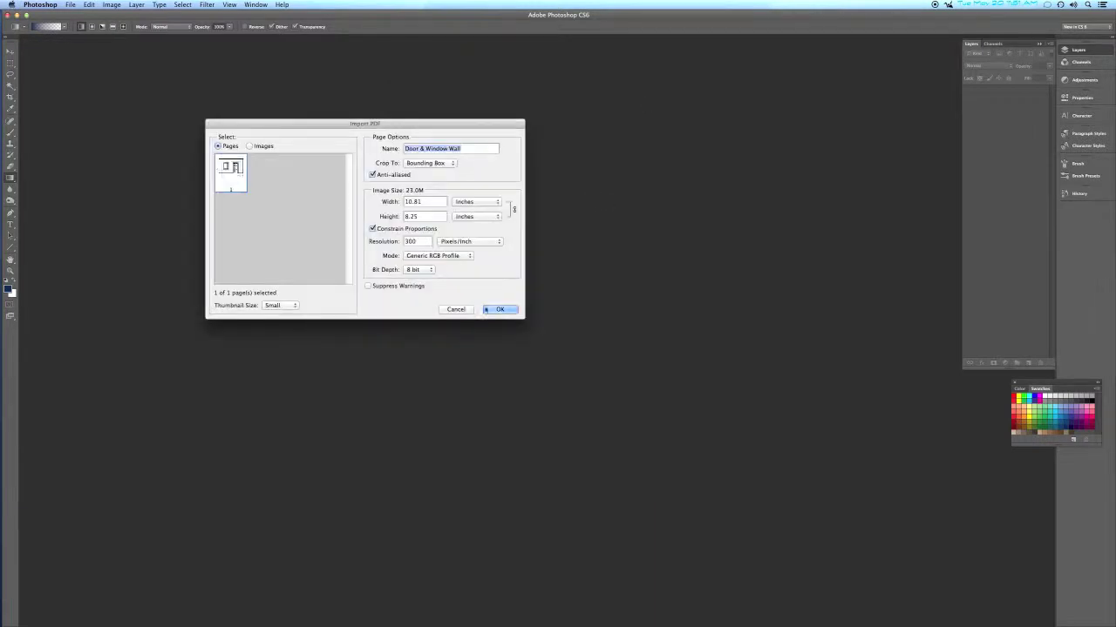
click(500, 310)
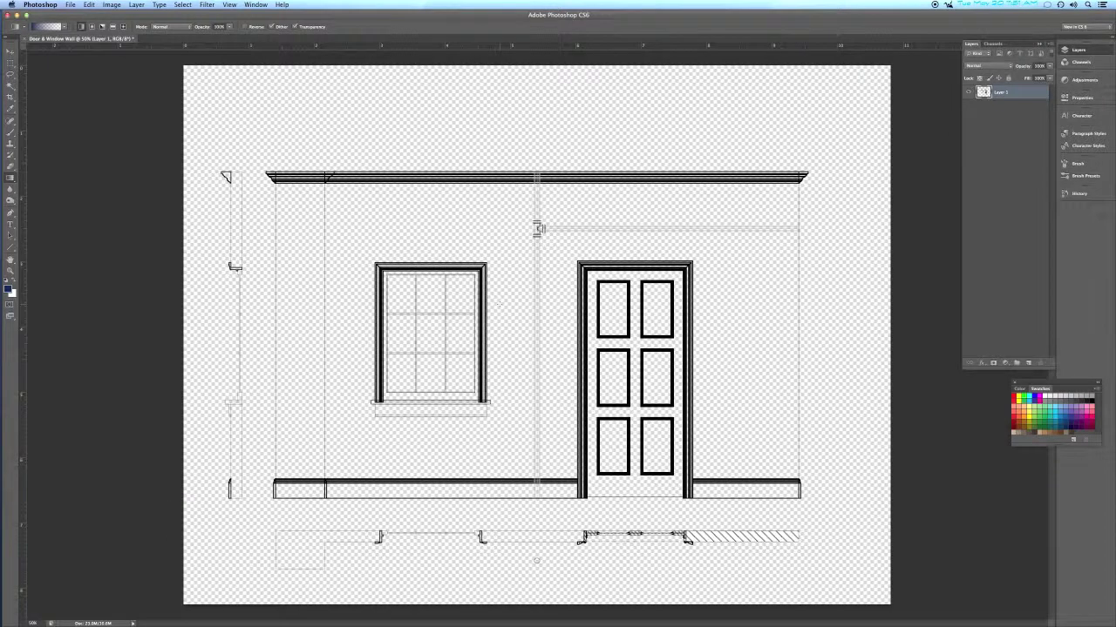
Drag the crop box corners in to roughly frame the door
key(c)
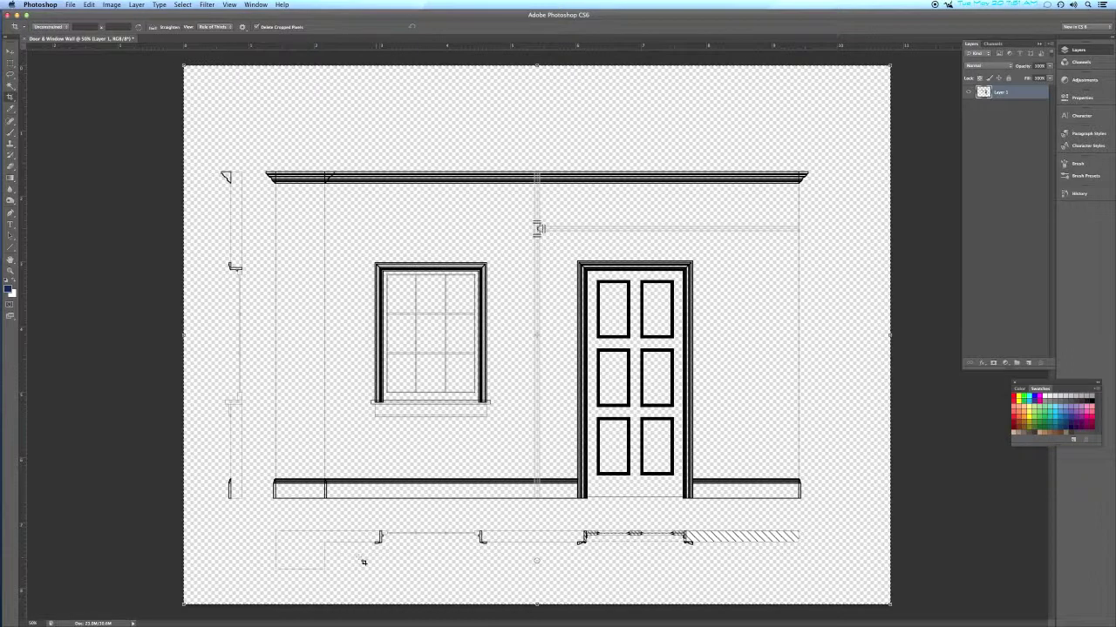
drag(183, 603, 584, 498)
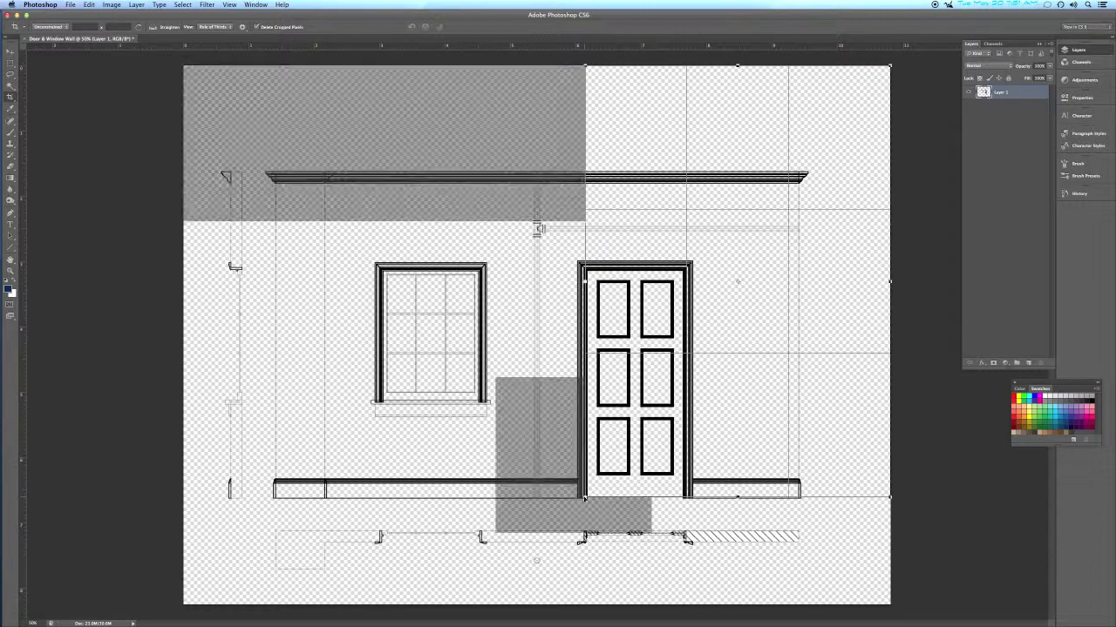
drag(888, 66, 686, 268)
alt+scroll(655, 321, up, 1)
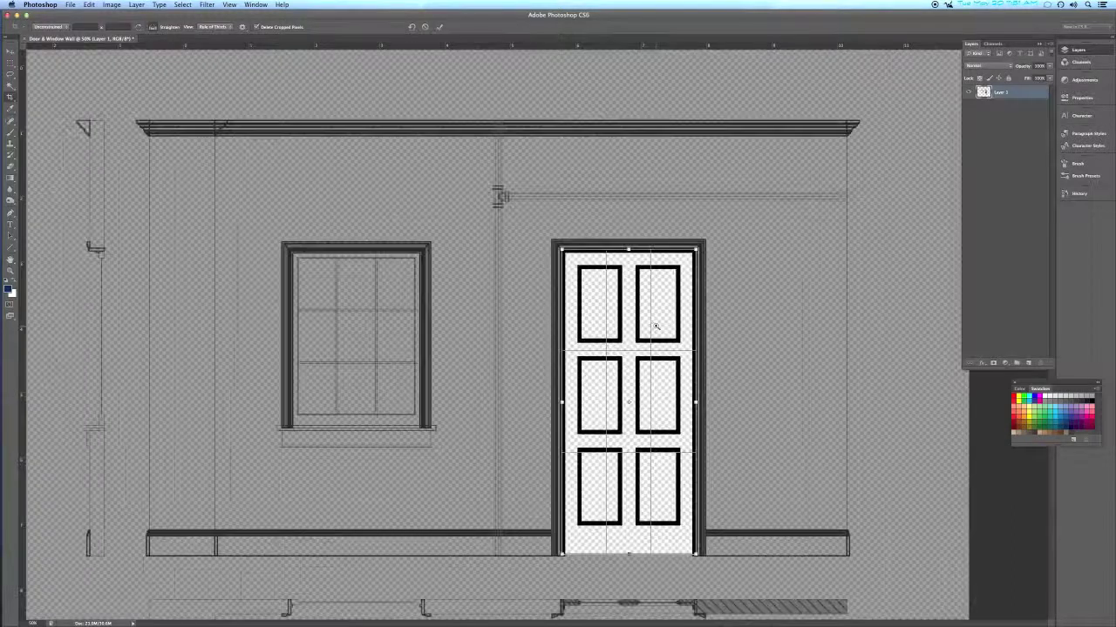
alt+scroll(655, 322, up, 1)
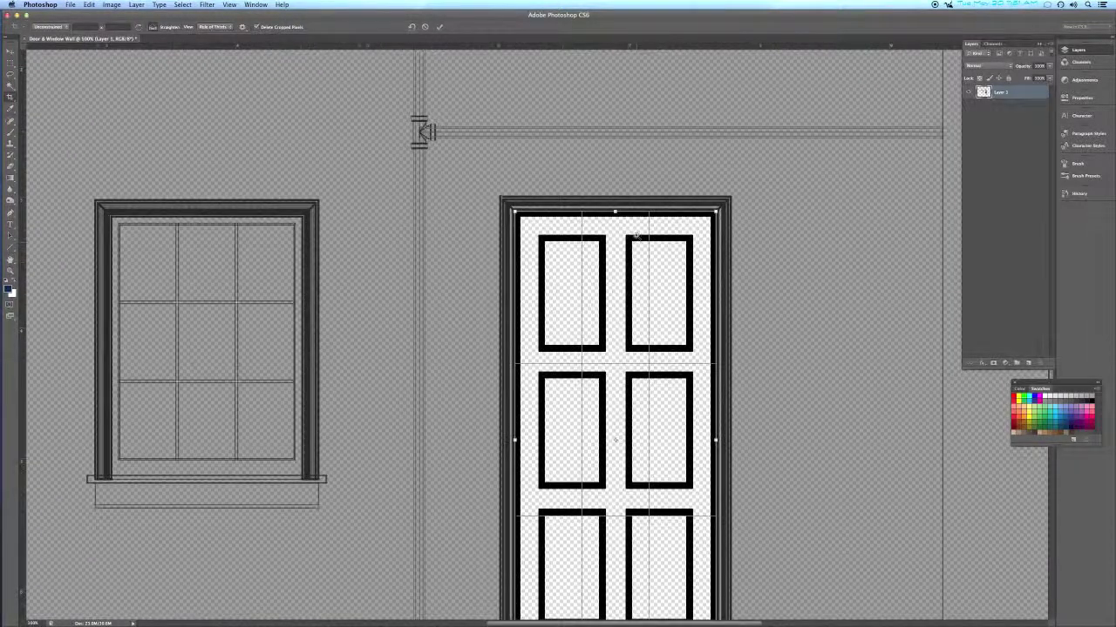
alt+scroll(648, 294, up, 2)
Tighten the crop's top, right and left edges to the door, apply it, and begin Save As
drag(594, 187, 594, 191)
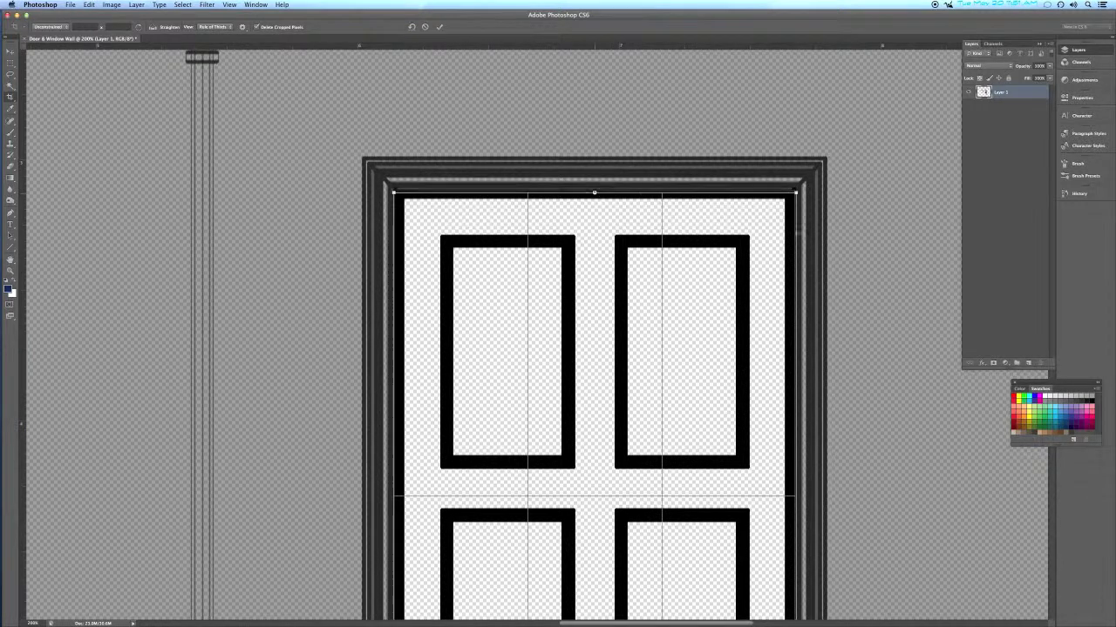
drag(794, 234, 791, 231)
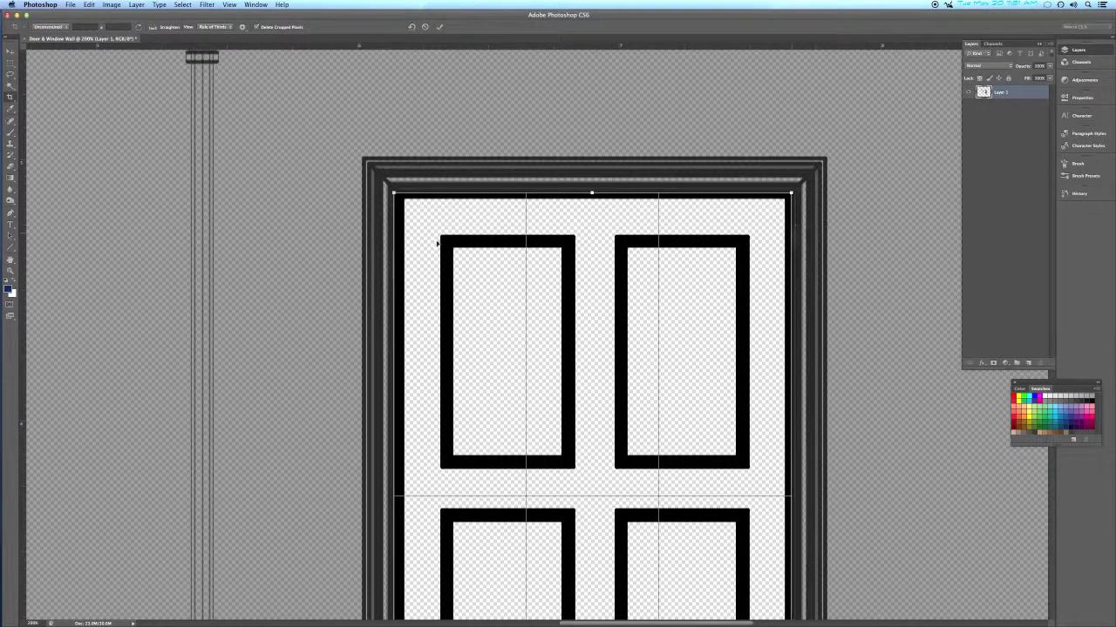
drag(392, 256, 396, 257)
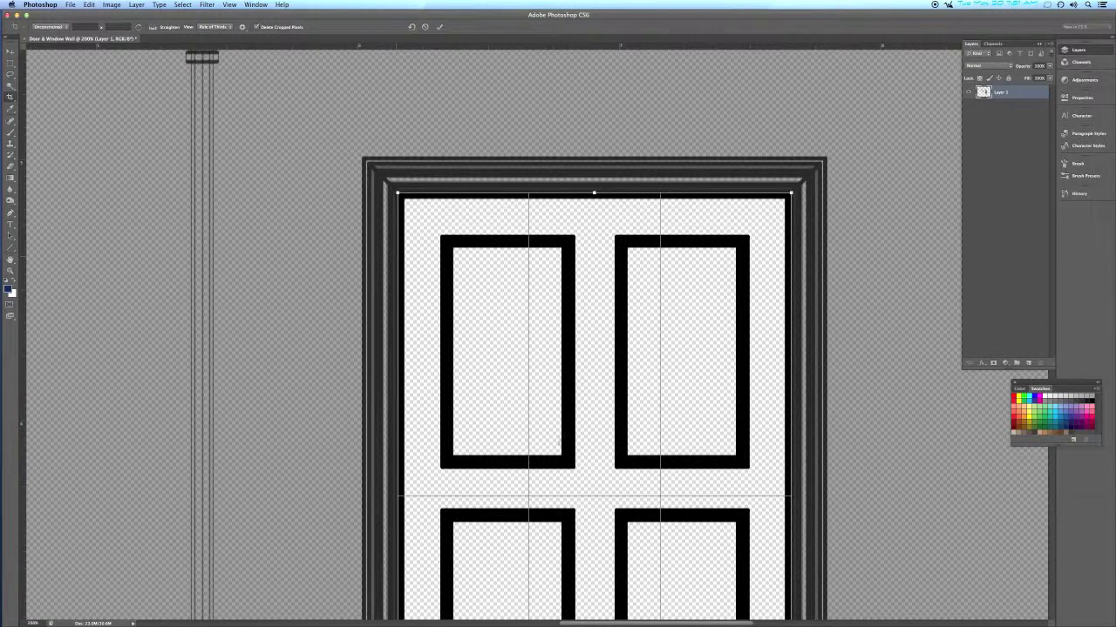
scroll(536, 375, down, 10)
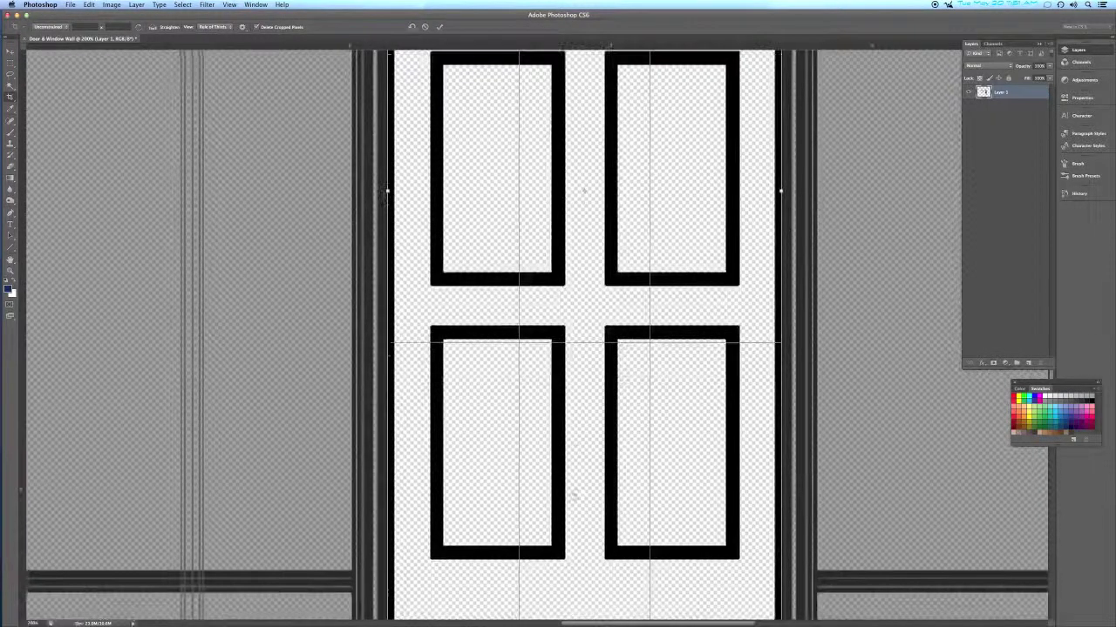
scroll(576, 478, down, 2)
key(Return)
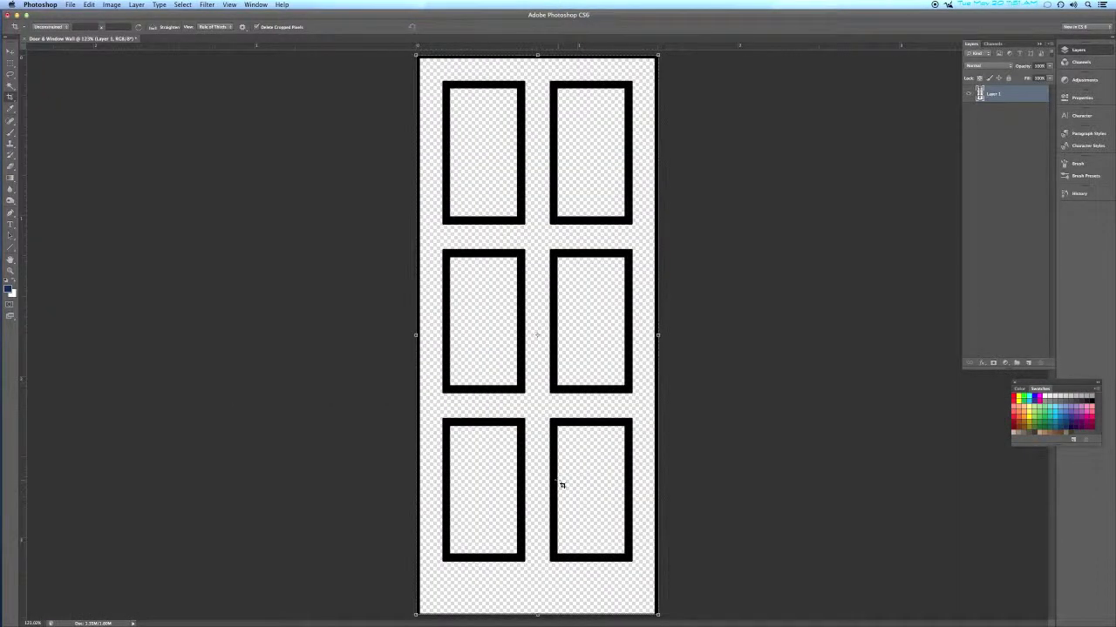
key(super+shift+s)
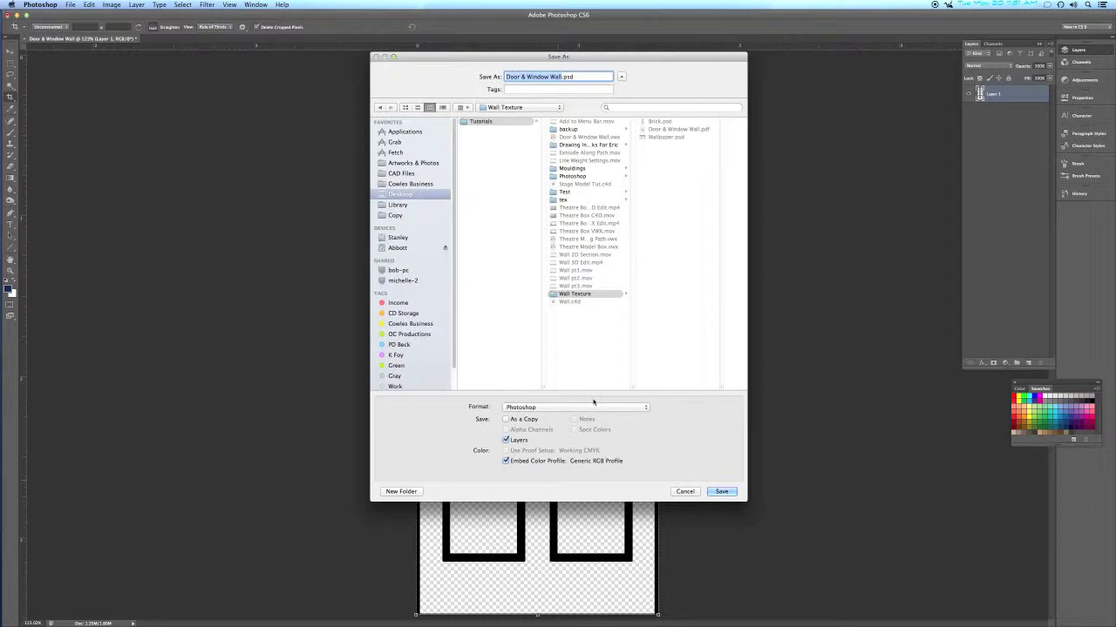
Save as Door.psd, then paste the Shedua wood image into it as a new layer
text(Door)
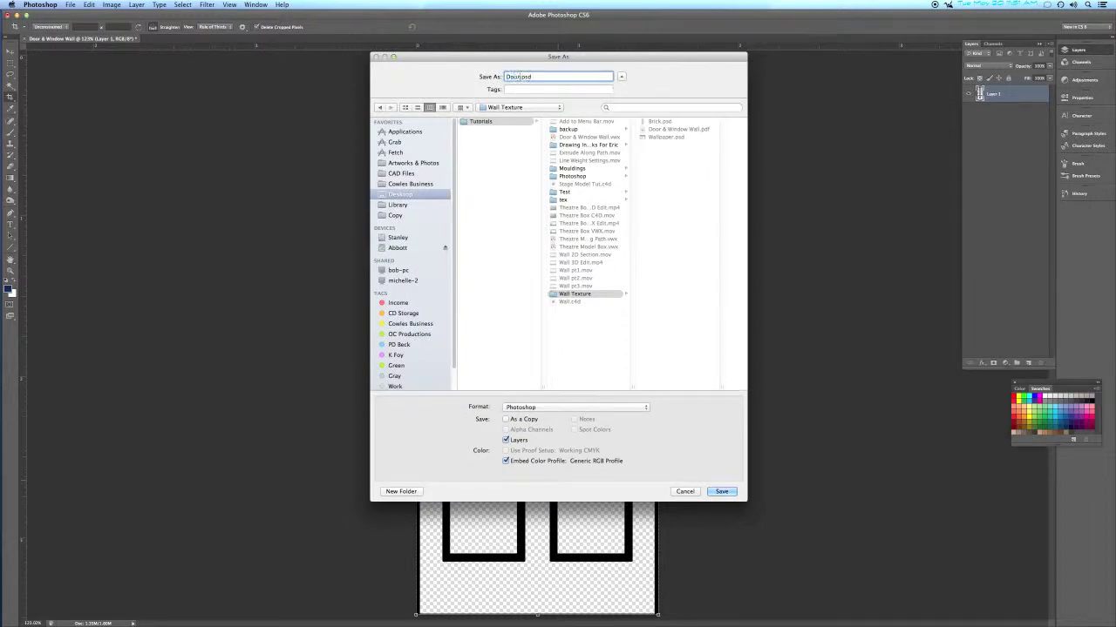
key(Return)
key(super+o)
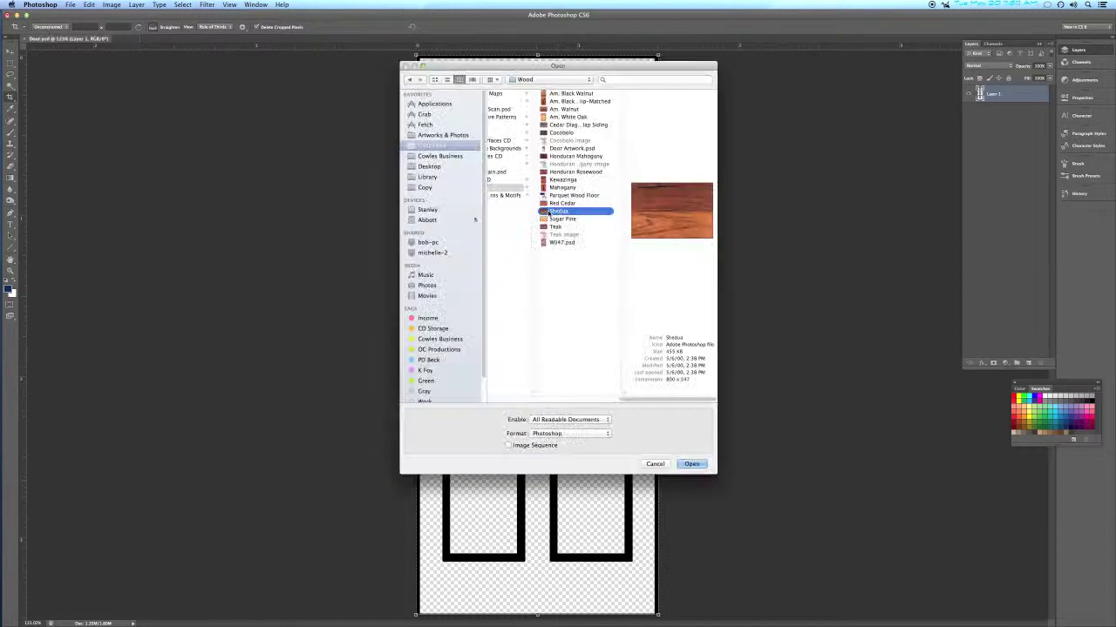
double_click(543, 212)
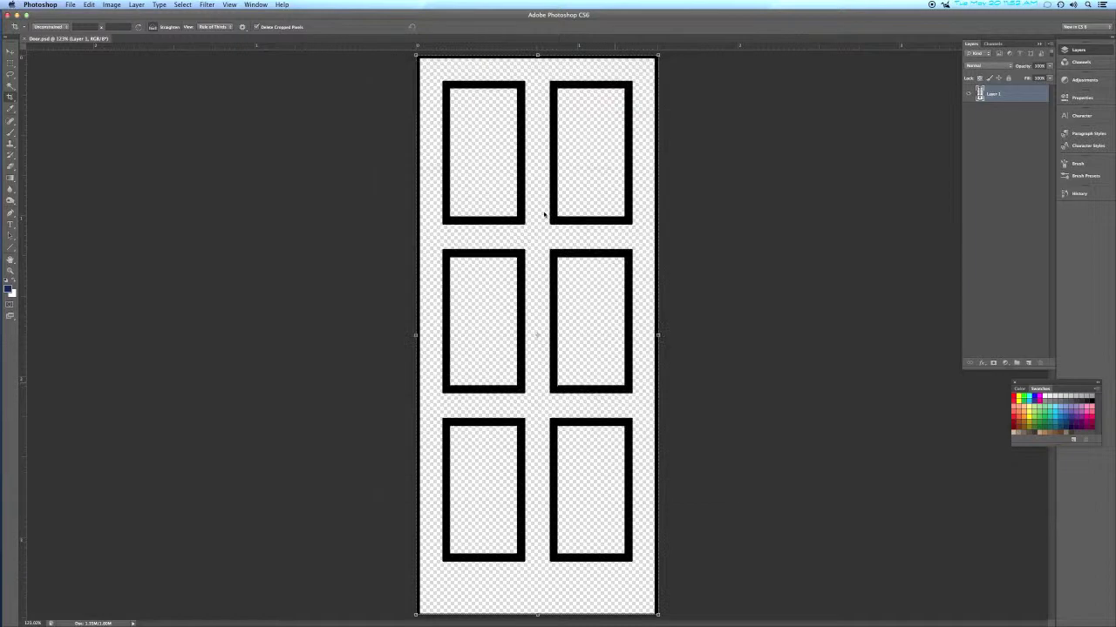
key(super+a)
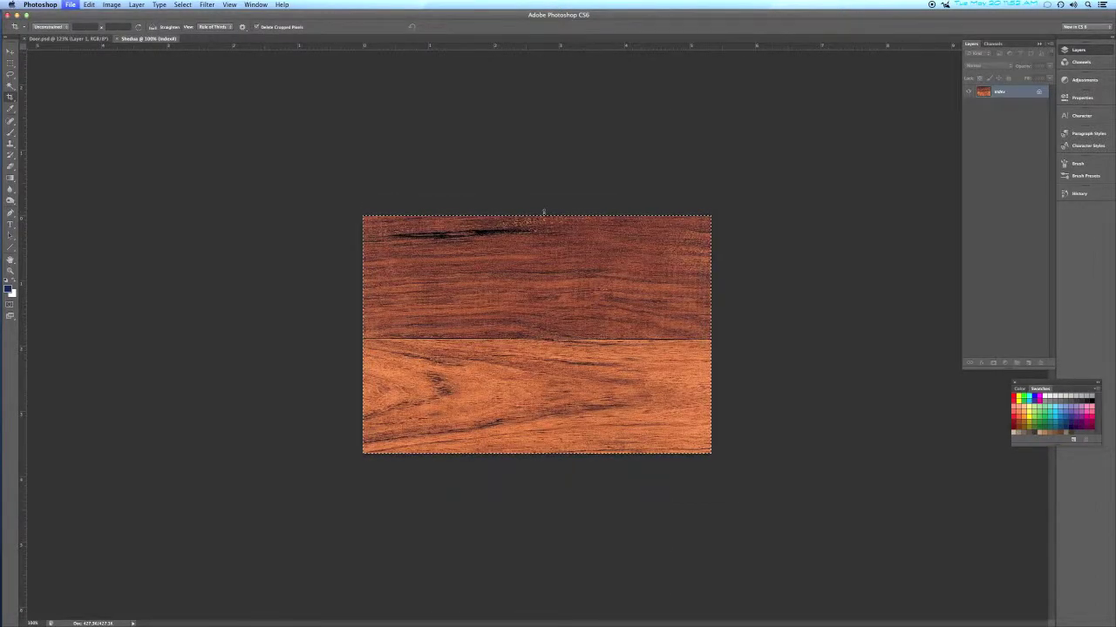
key(super+w)
key(super+v)
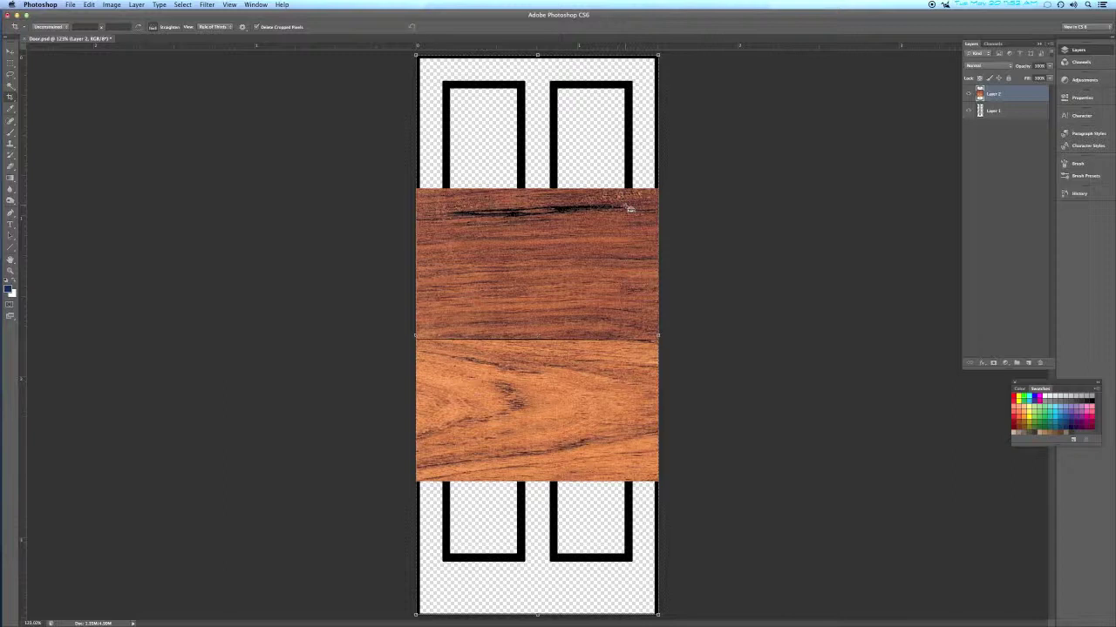
Scale and stretch the wood layer into a vertical strip over the door's upper-left
key(super+t)
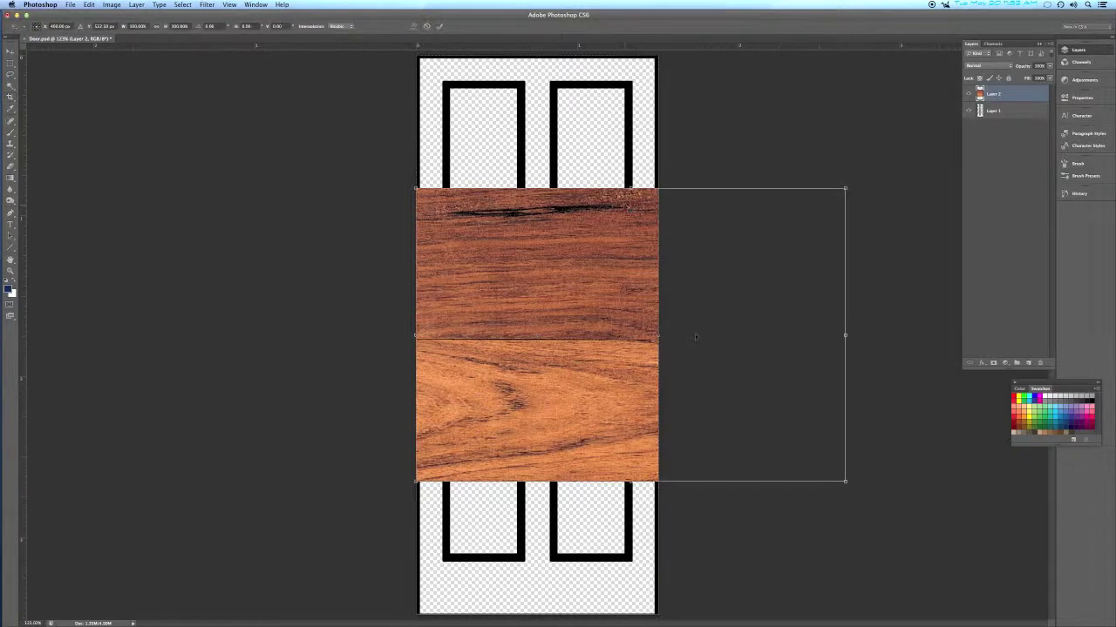
drag(845, 481, 500, 105)
drag(531, 225, 539, 331)
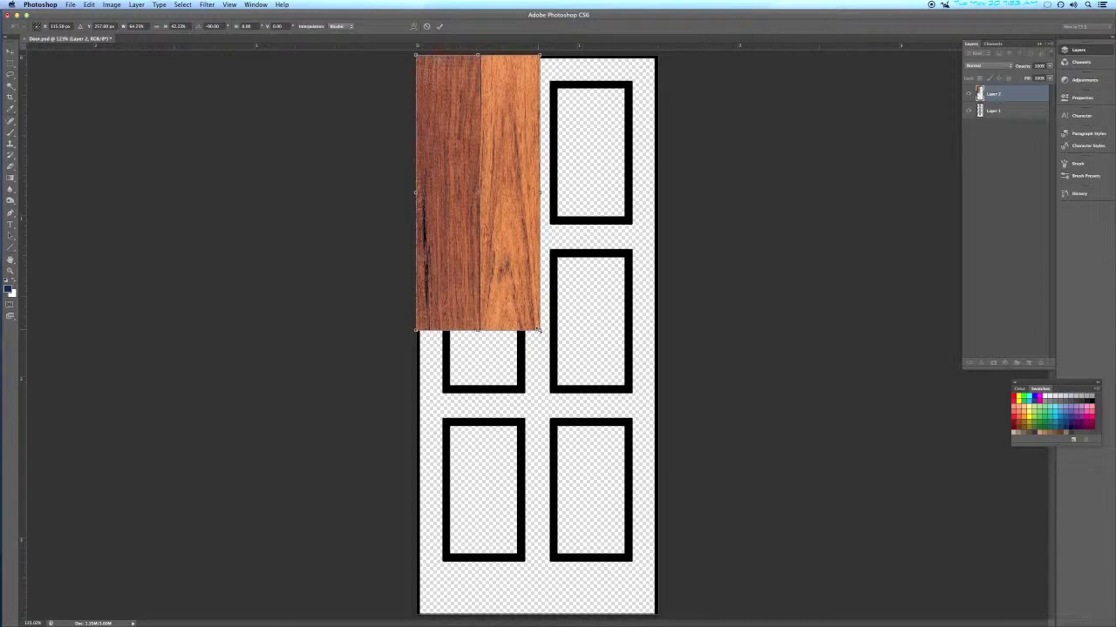
key(Return)
key(c)
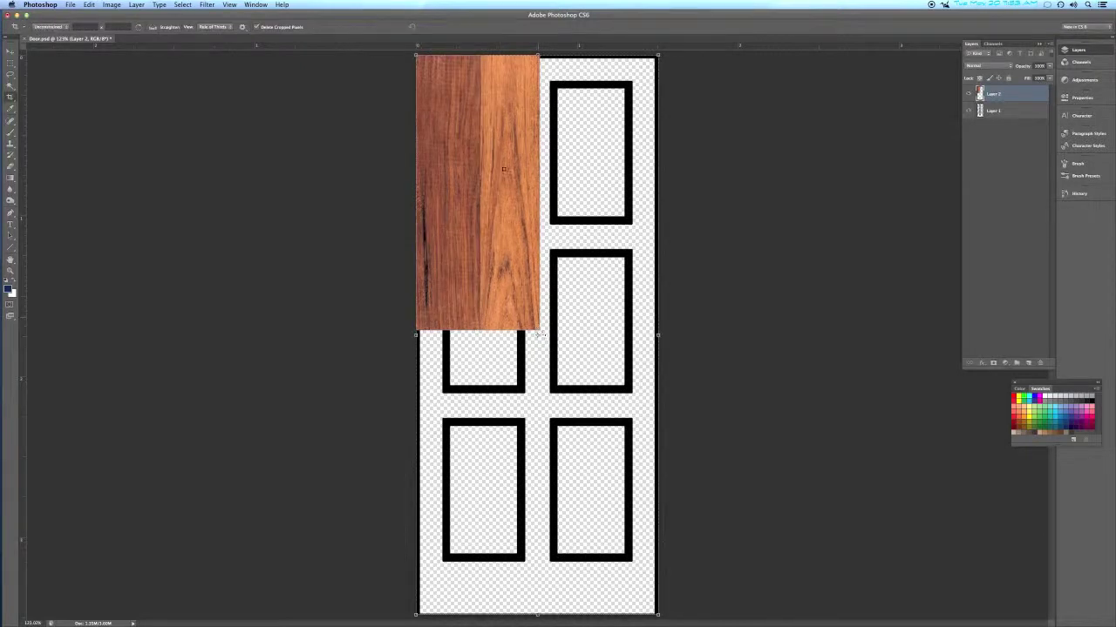
Preview Poster Edges, Paint Daubs and Palette Knife on the wood in the Filter Gallery, then leave it
click(206, 5)
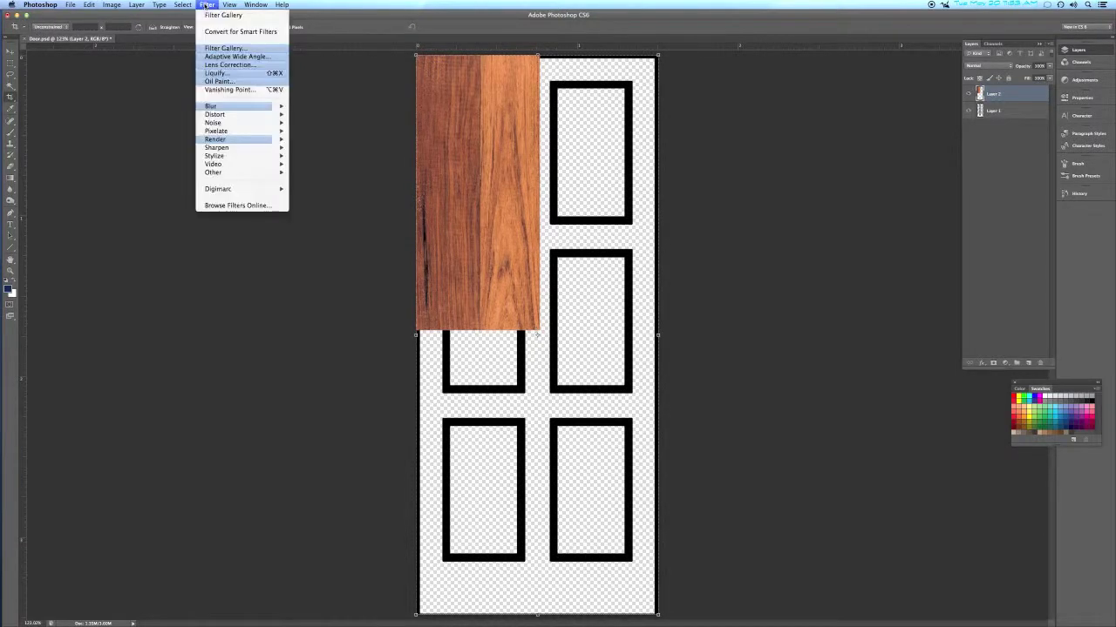
click(214, 49)
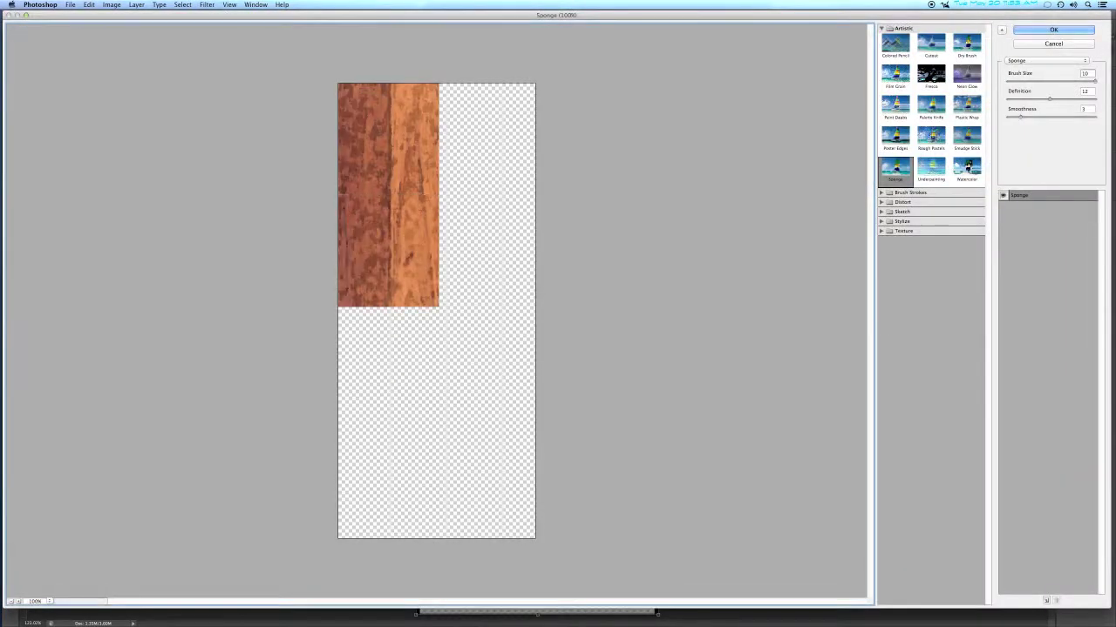
click(895, 137)
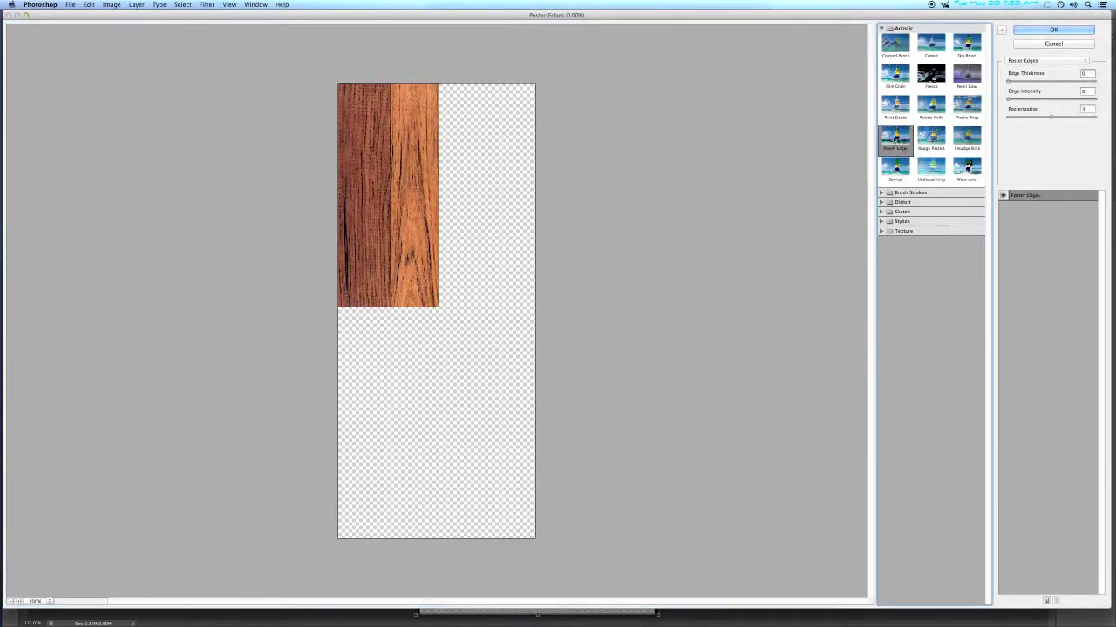
click(895, 106)
click(921, 118)
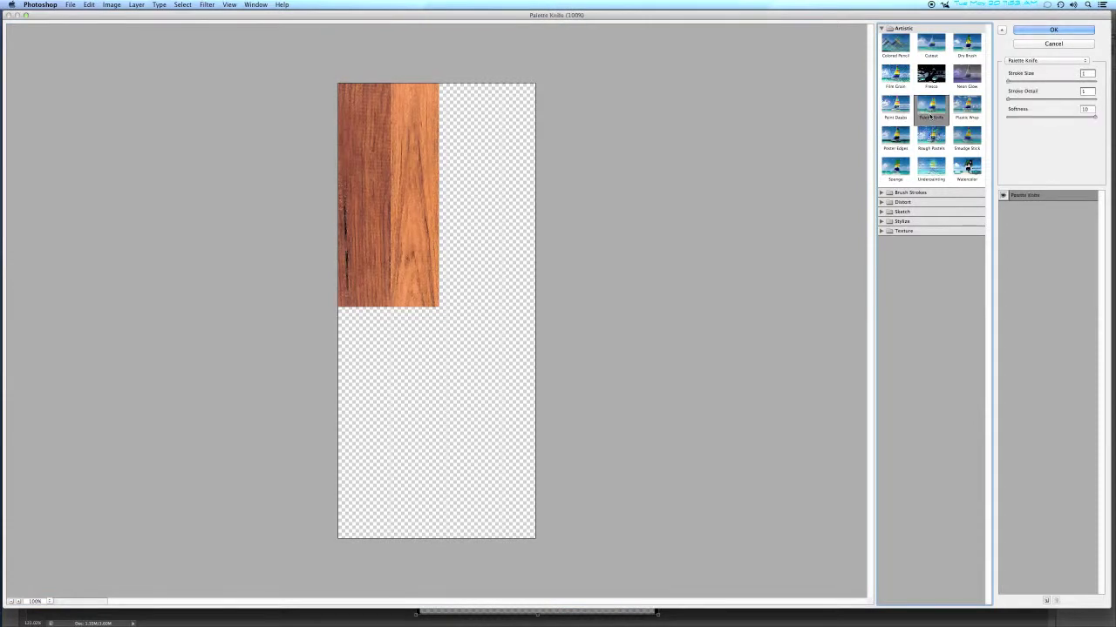
click(901, 117)
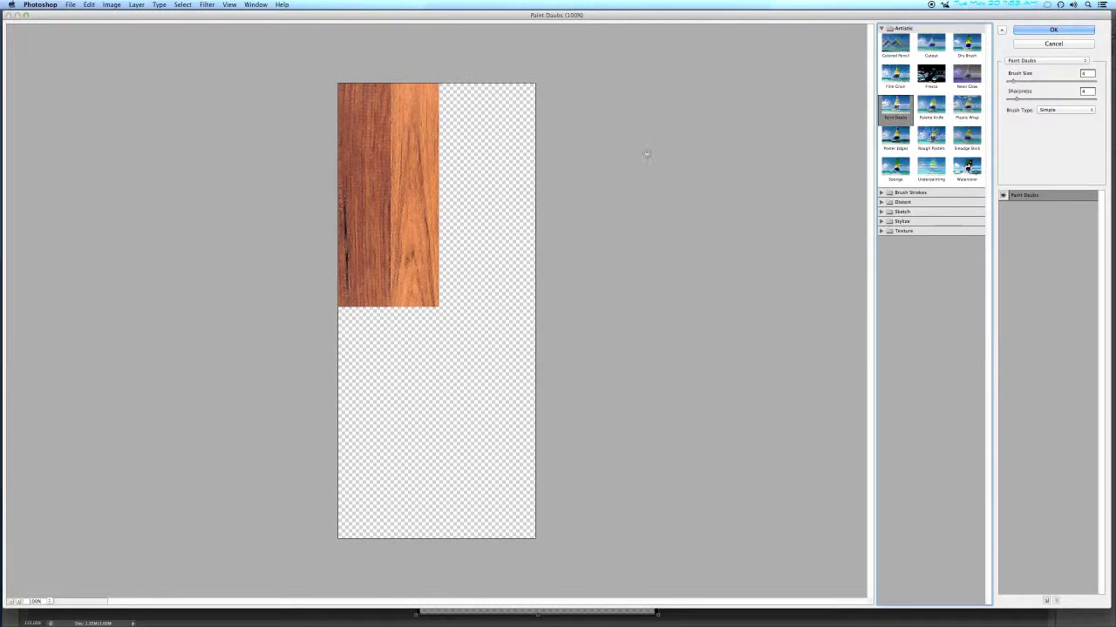
click(1026, 31)
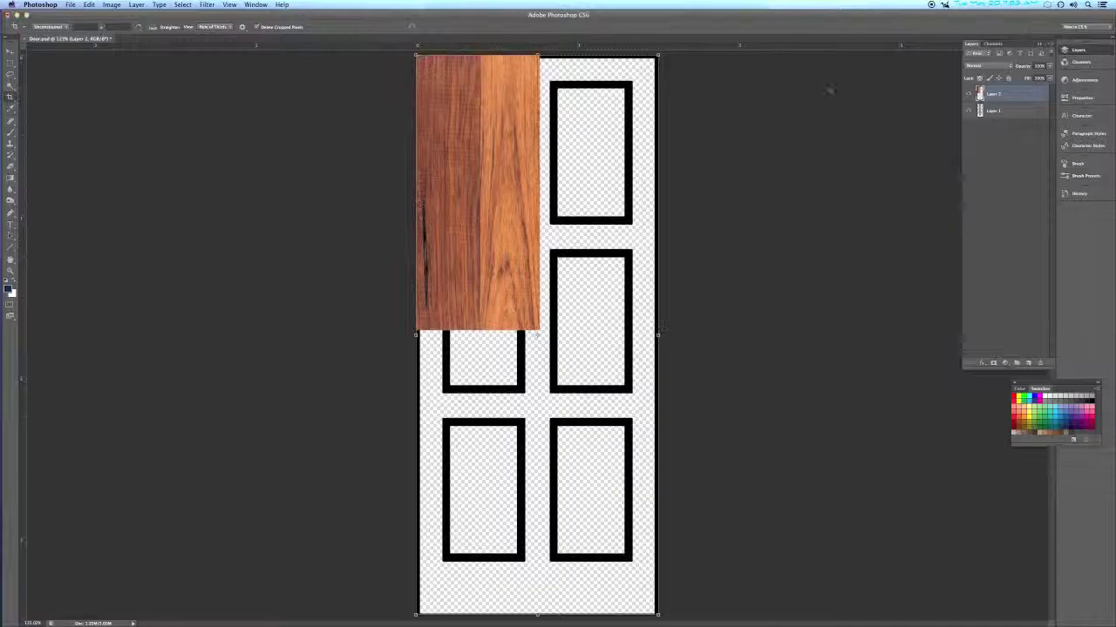
Place a vertically flipped wood copy beside the original to fill the door width, and merge them
key(v)
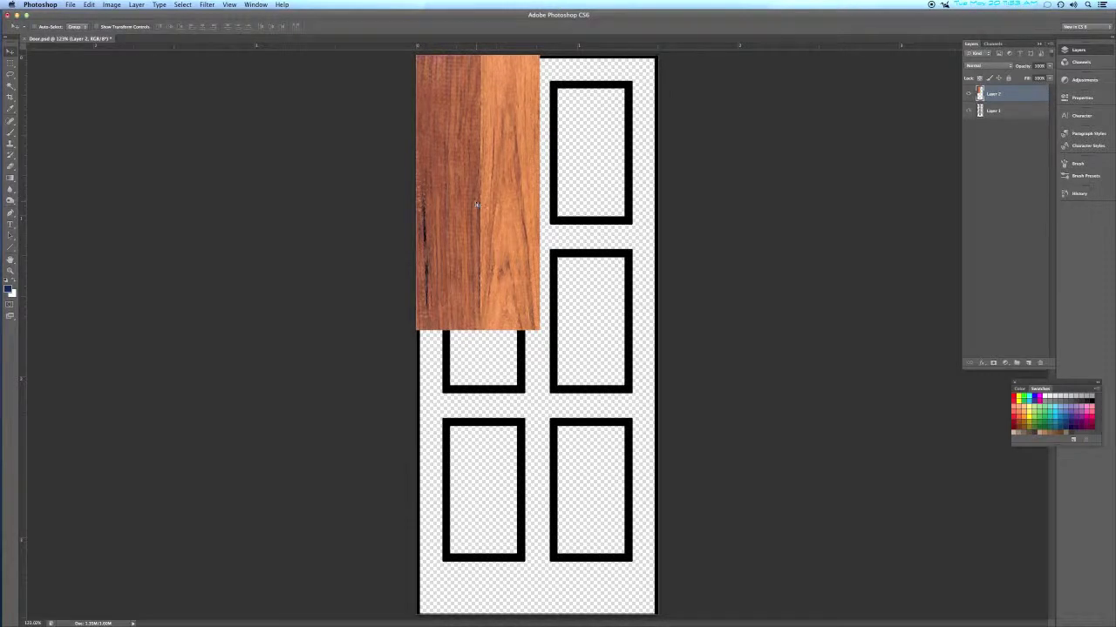
alt+drag(478, 204, 600, 206)
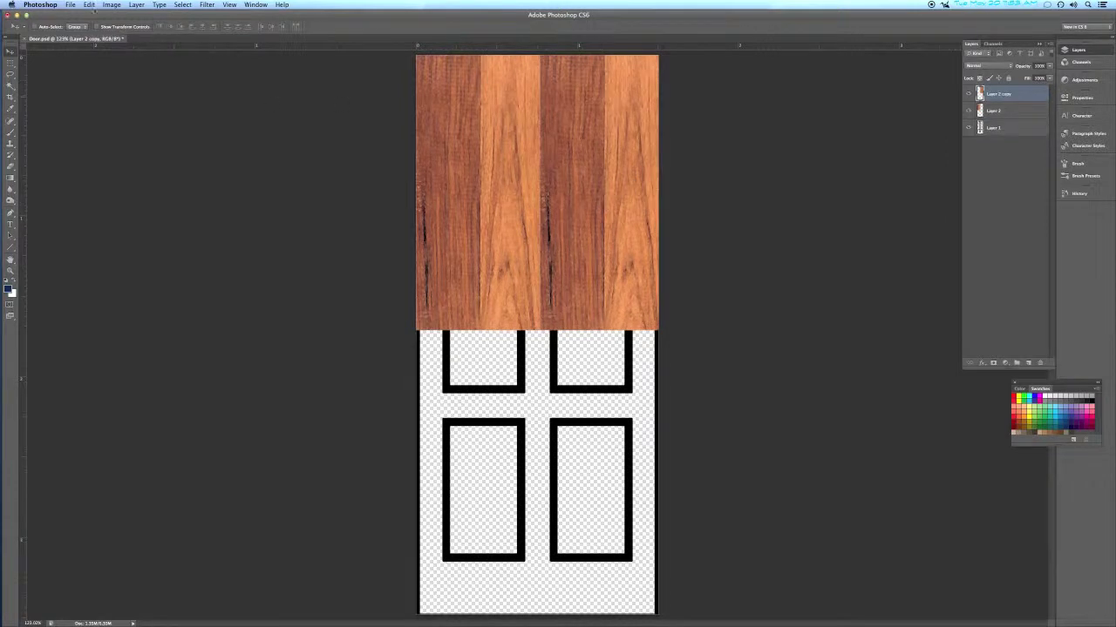
click(90, 4)
mouse_move(101, 200)
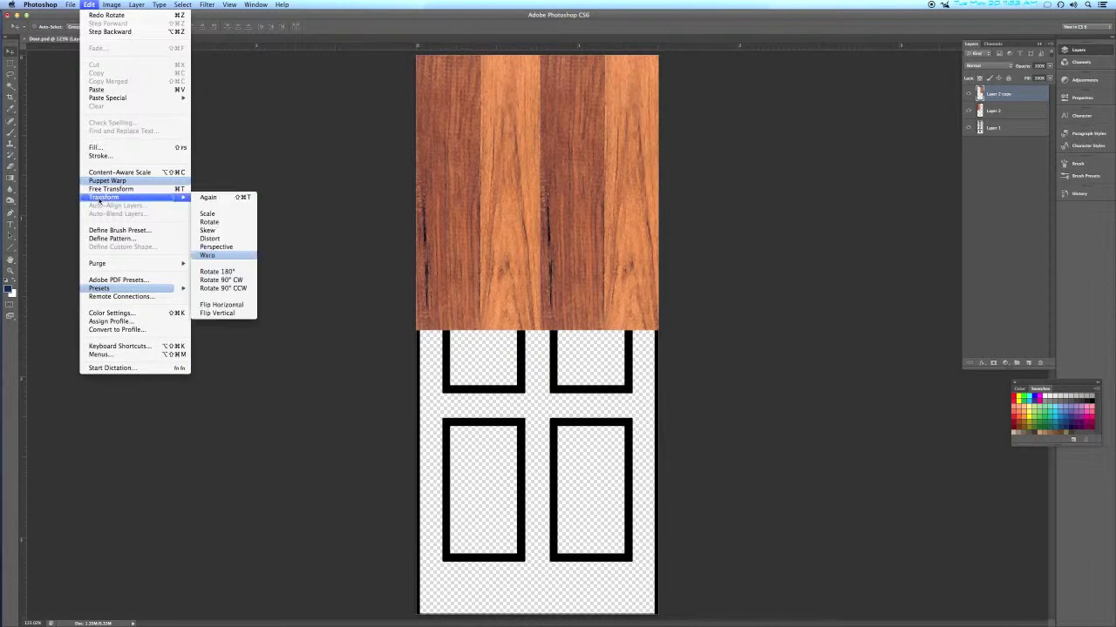
click(218, 313)
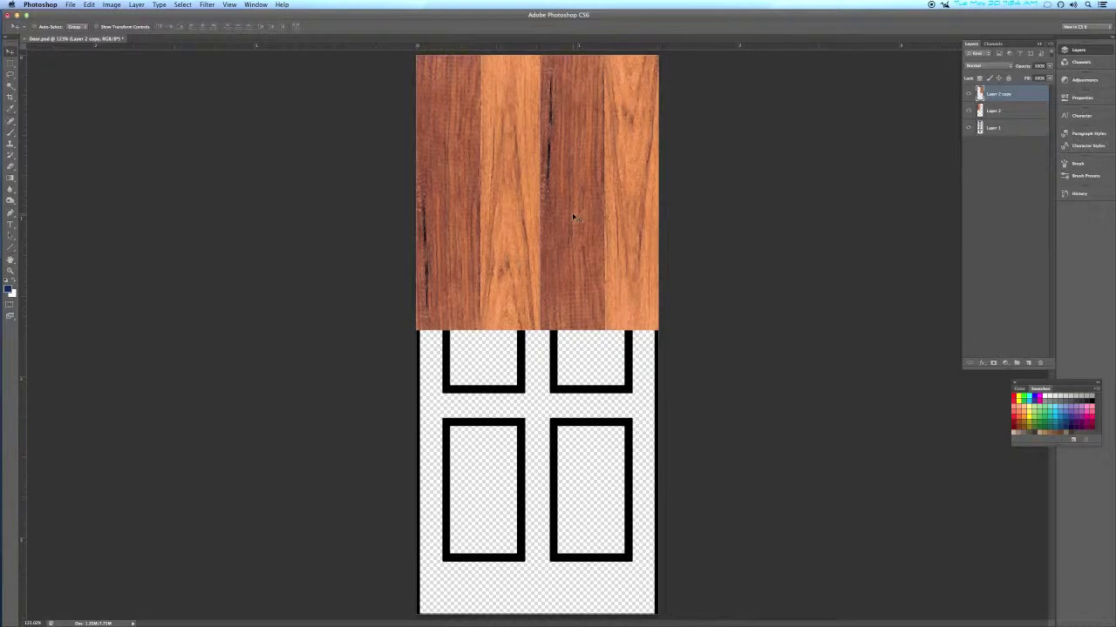
key(super+e)
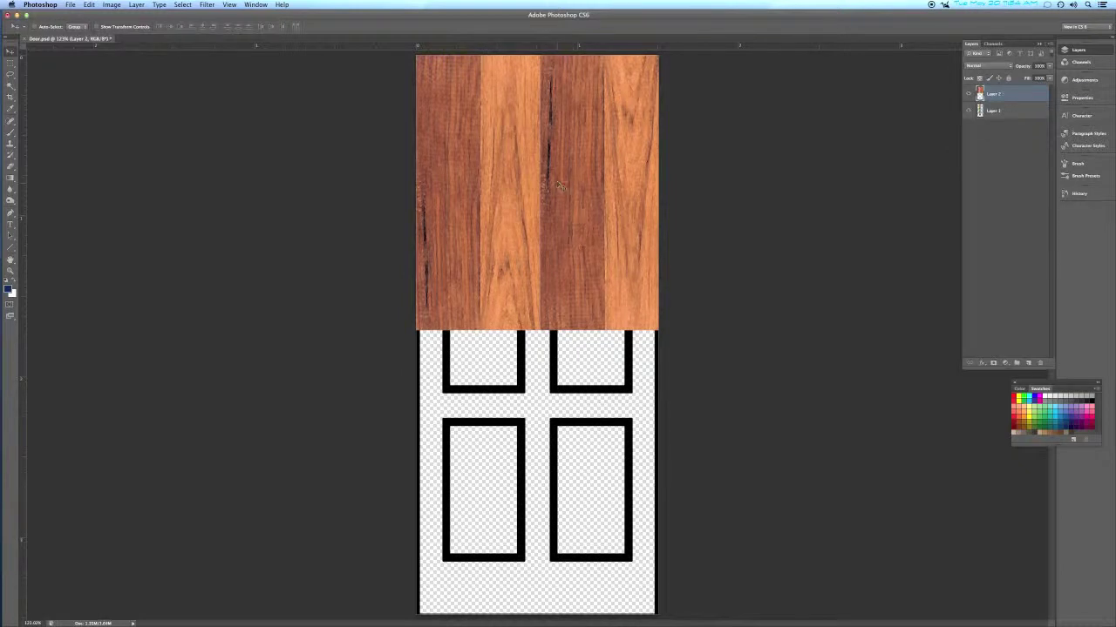
Add a vertically flipped wood copy over the lower half, stretched down to the door's bottom
alt+drag(558, 174, 543, 447)
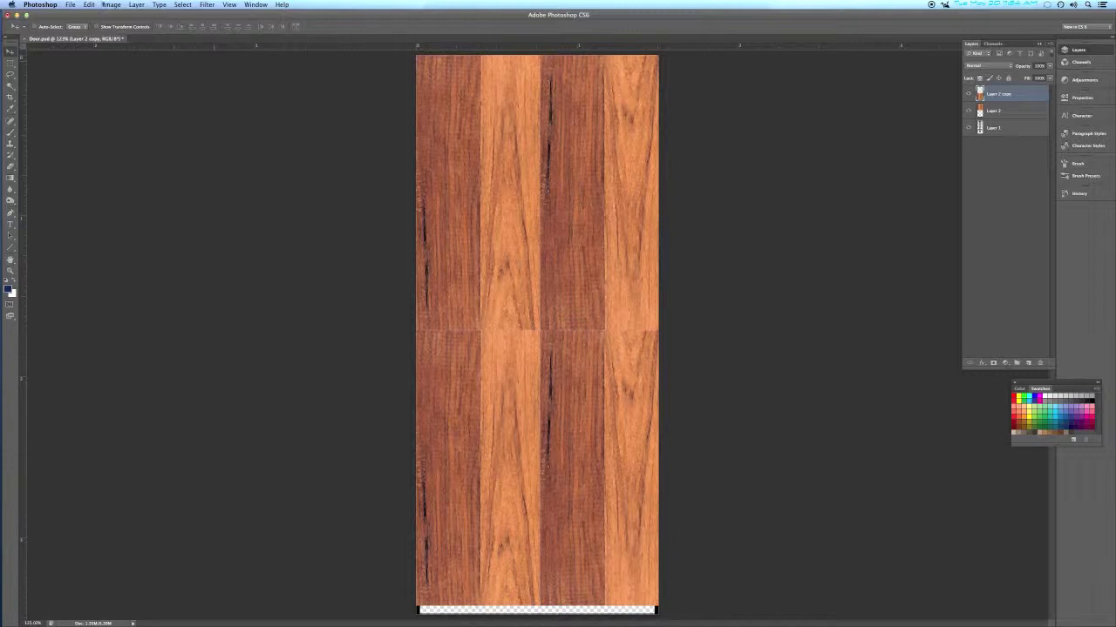
click(88, 6)
mouse_move(105, 199)
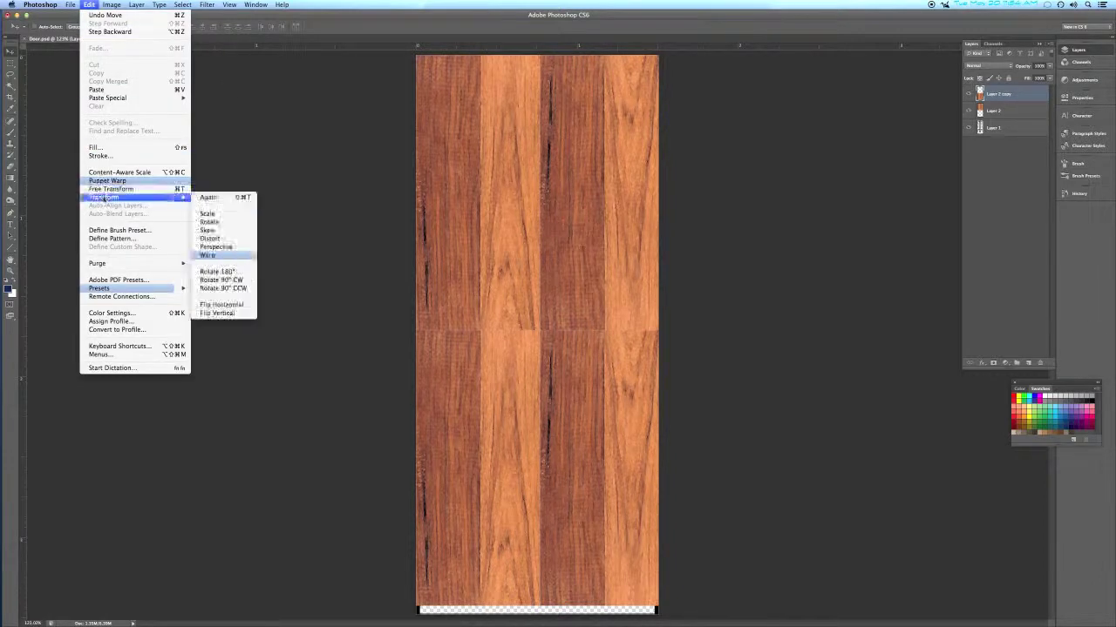
click(217, 313)
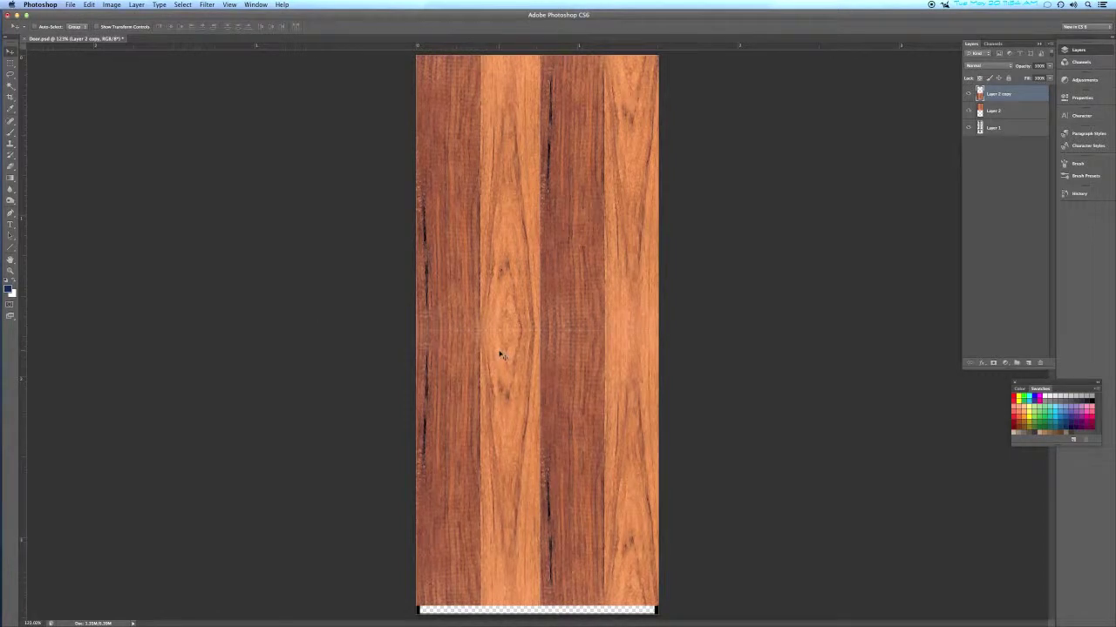
drag(499, 352, 501, 329)
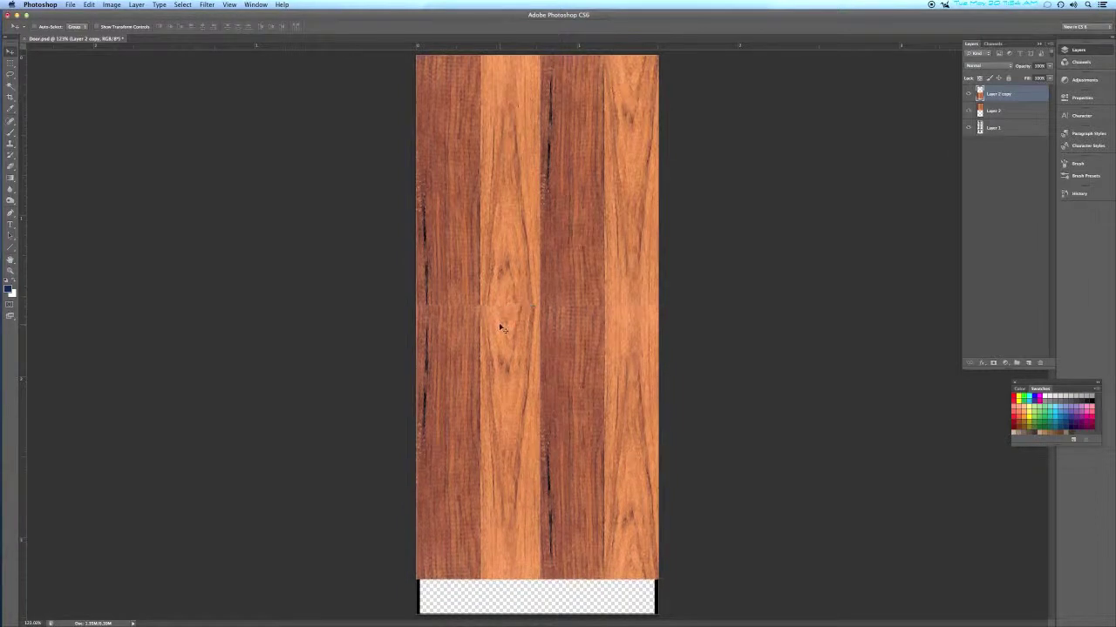
key(super+t)
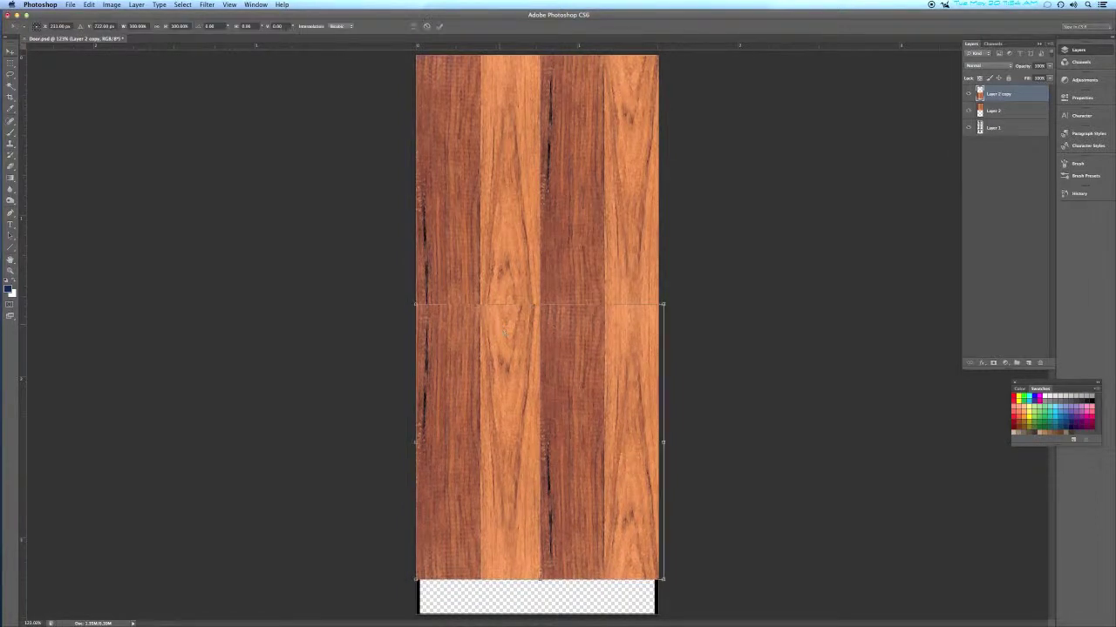
drag(540, 580, 539, 614)
key(Return)
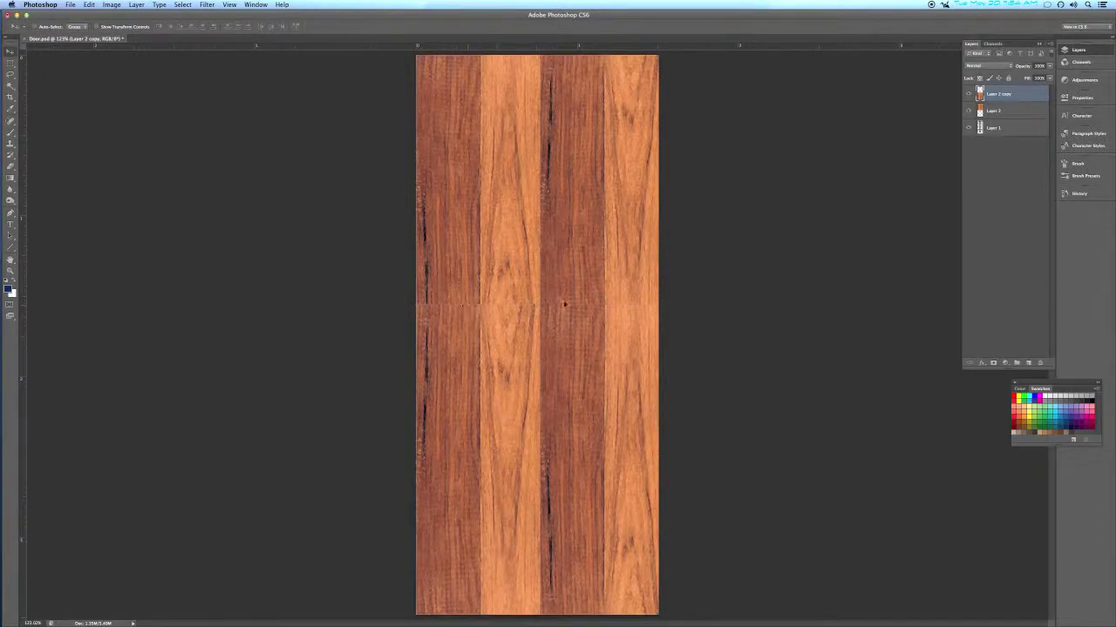
Choose a small soft round brush at 100% opacity, then merge the wood copy into Layer 2
key(b)
right_click(519, 287)
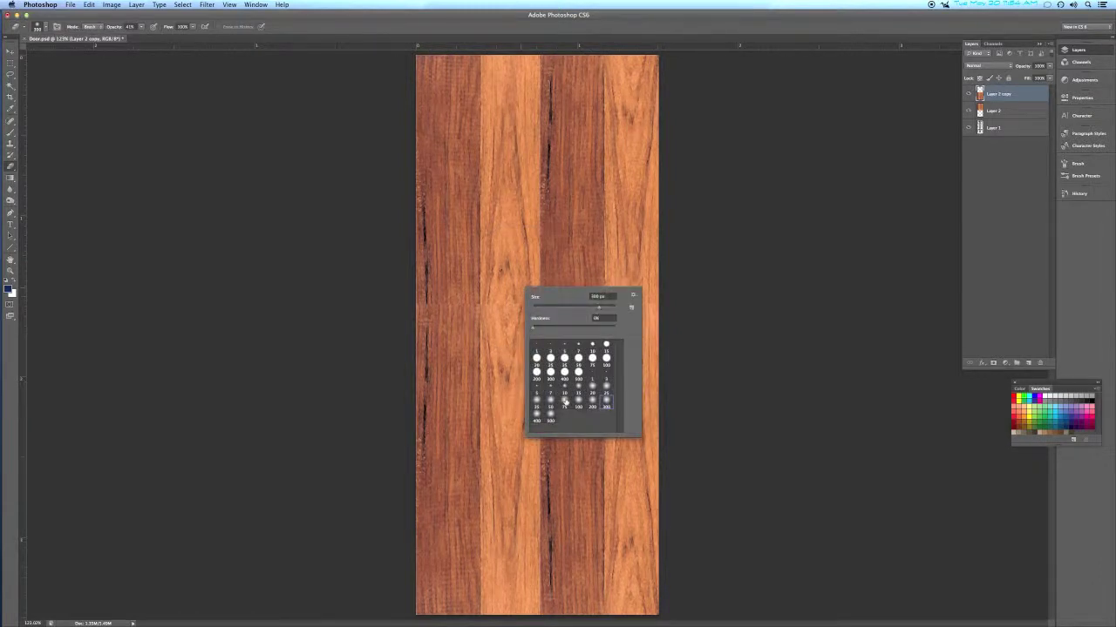
click(605, 387)
click(550, 403)
click(411, 305)
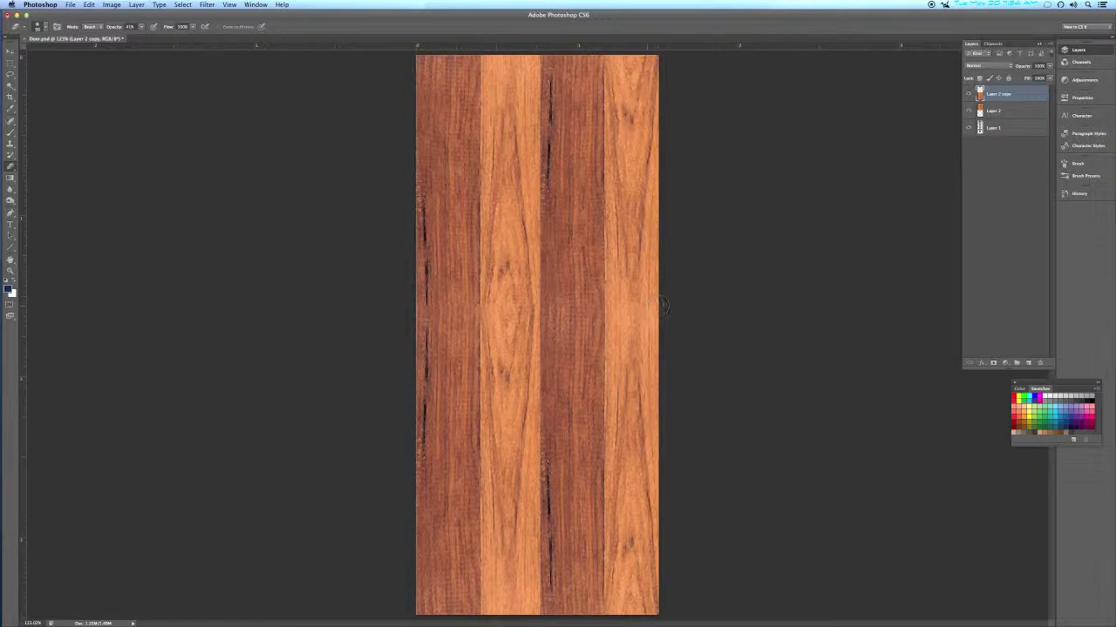
drag(115, 26, 148, 28)
key(super+e)
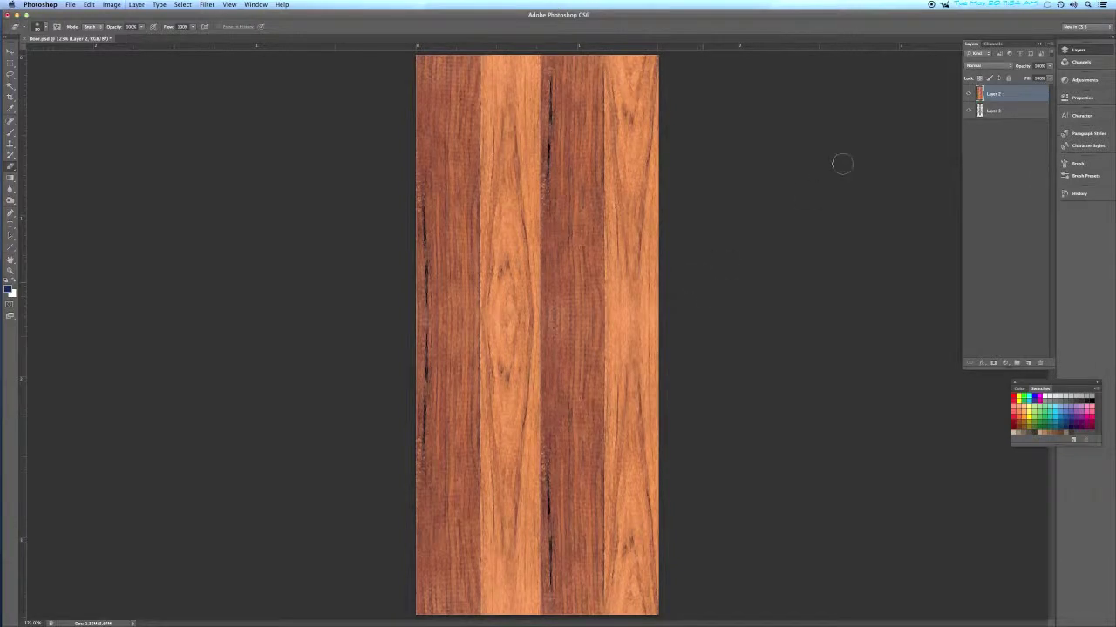
Move the wood below the door outlines and copy a strip into a horizontal bottom rail
drag(999, 98, 992, 111)
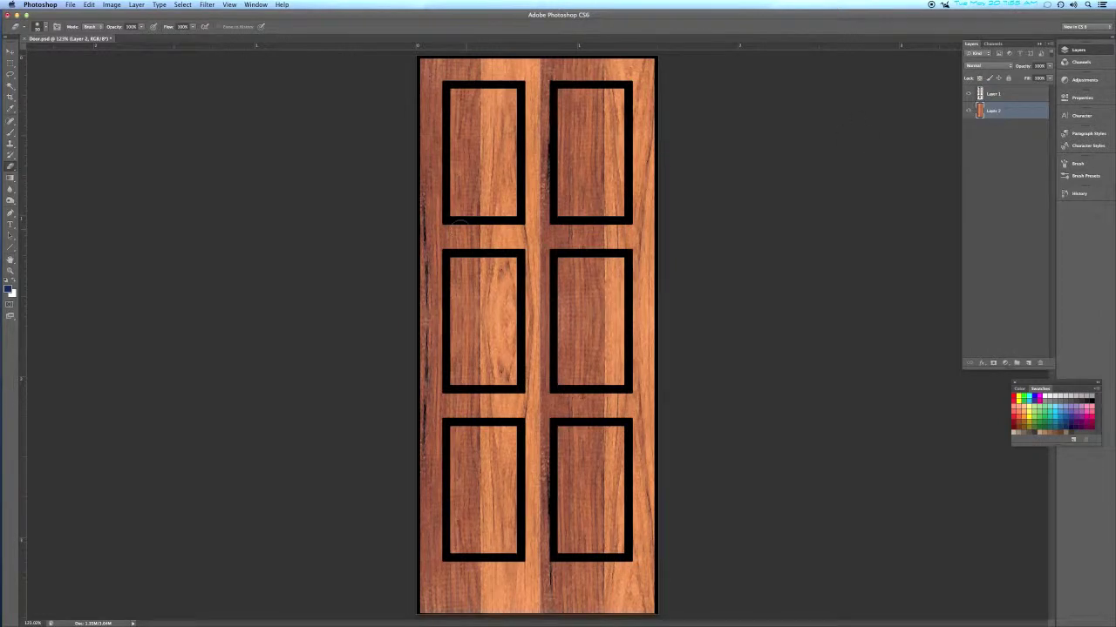
key(m)
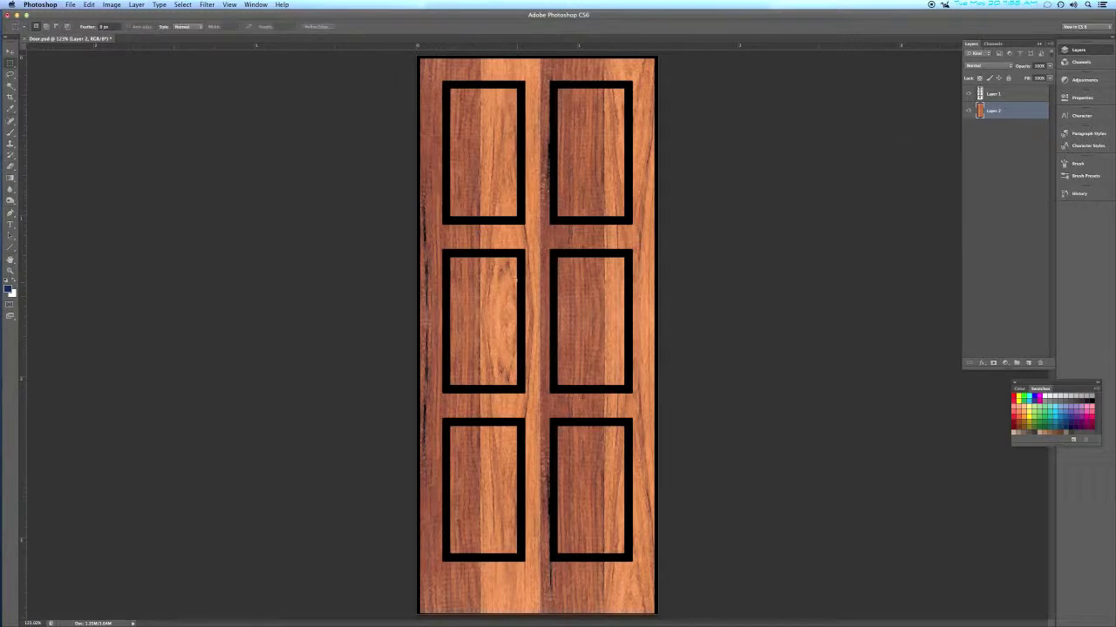
drag(561, 254, 599, 424)
key(super+j)
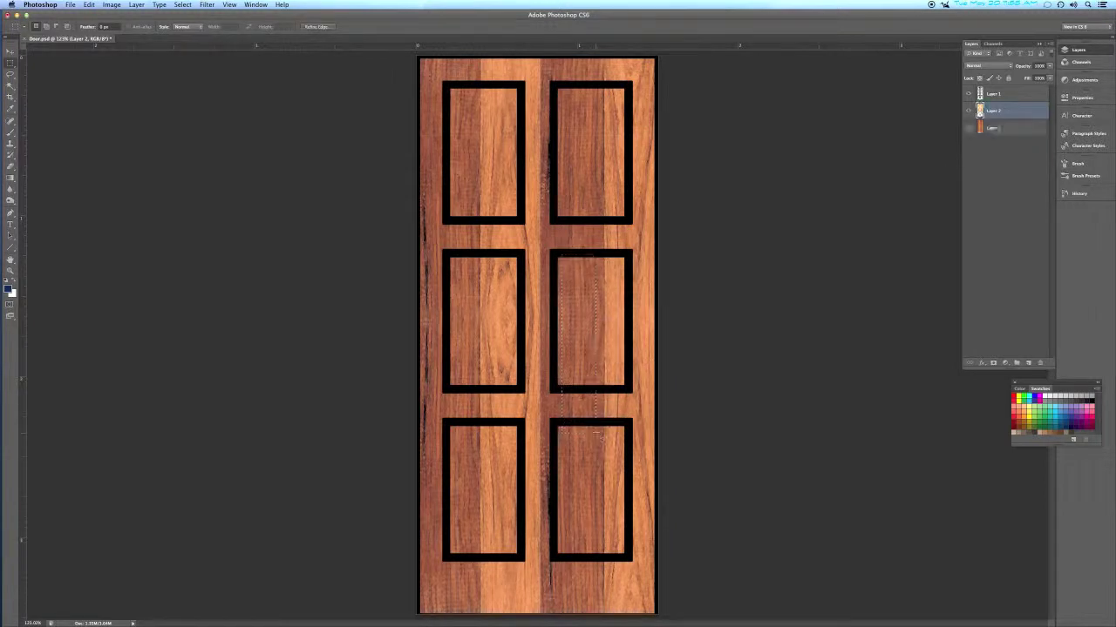
key(super+t)
drag(600, 441, 669, 314)
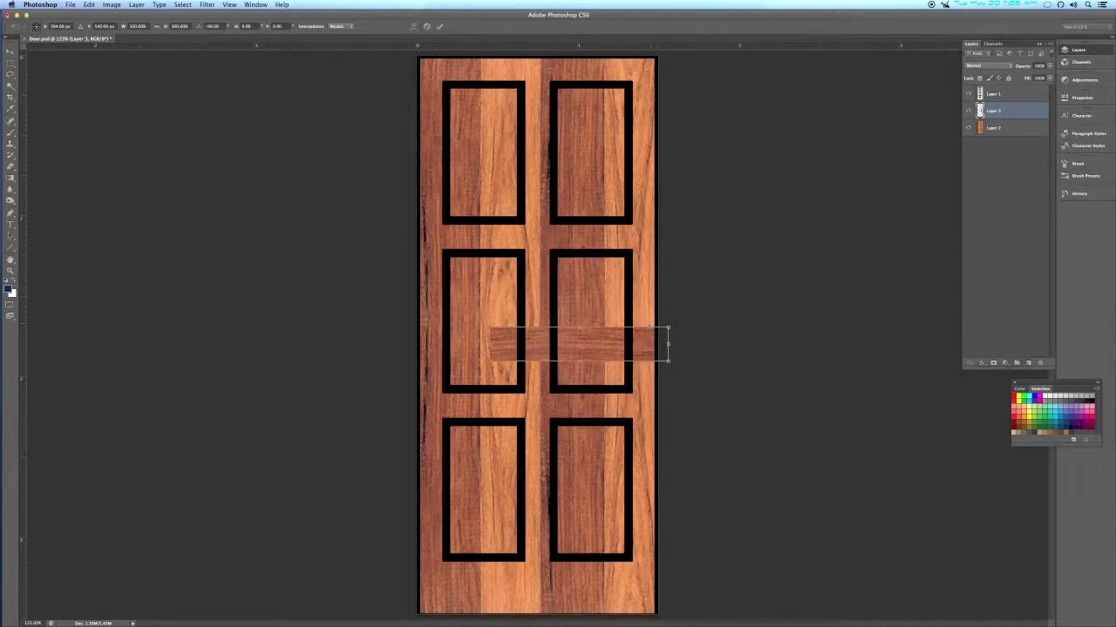
drag(605, 371, 562, 601)
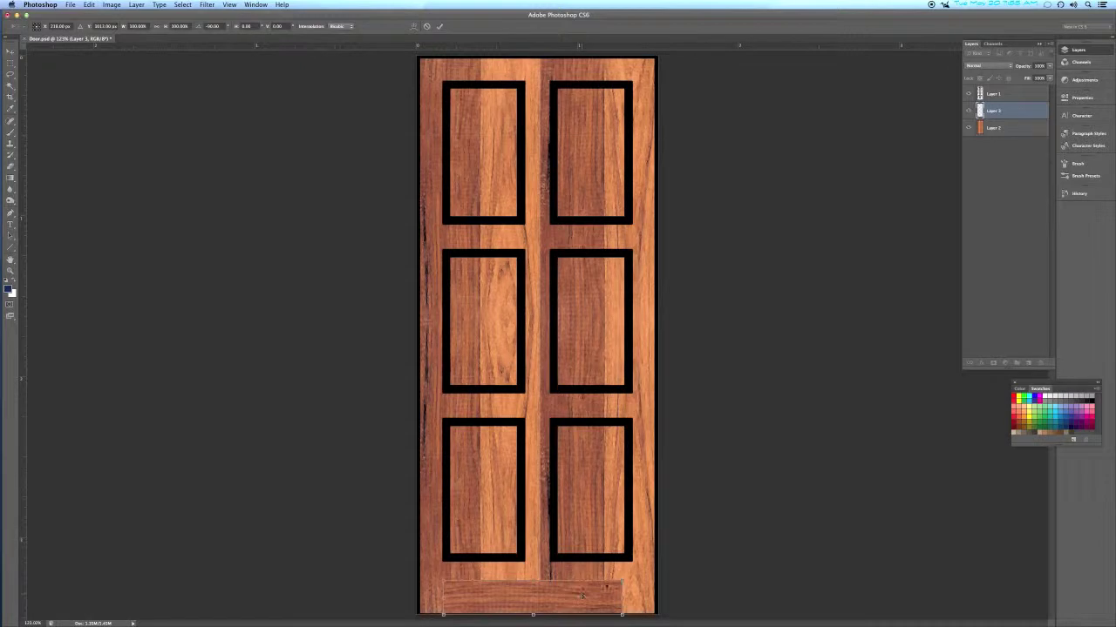
drag(622, 581, 631, 558)
key(Return)
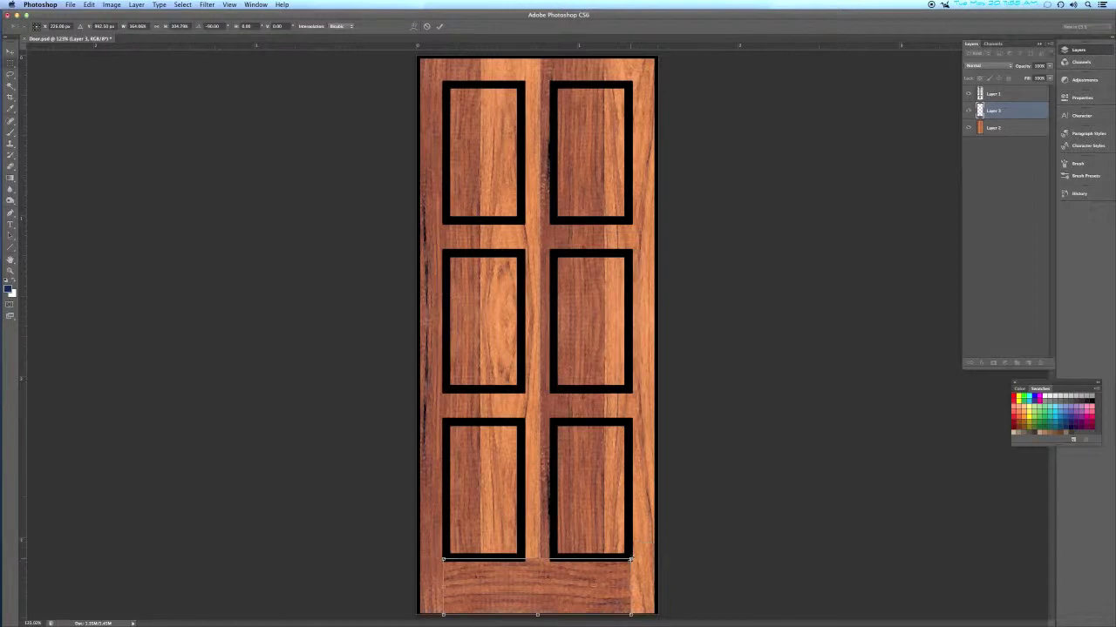
Copy a stile piece from Layer 2 into a horizontal rail between the middle and bottom panels
click(997, 131)
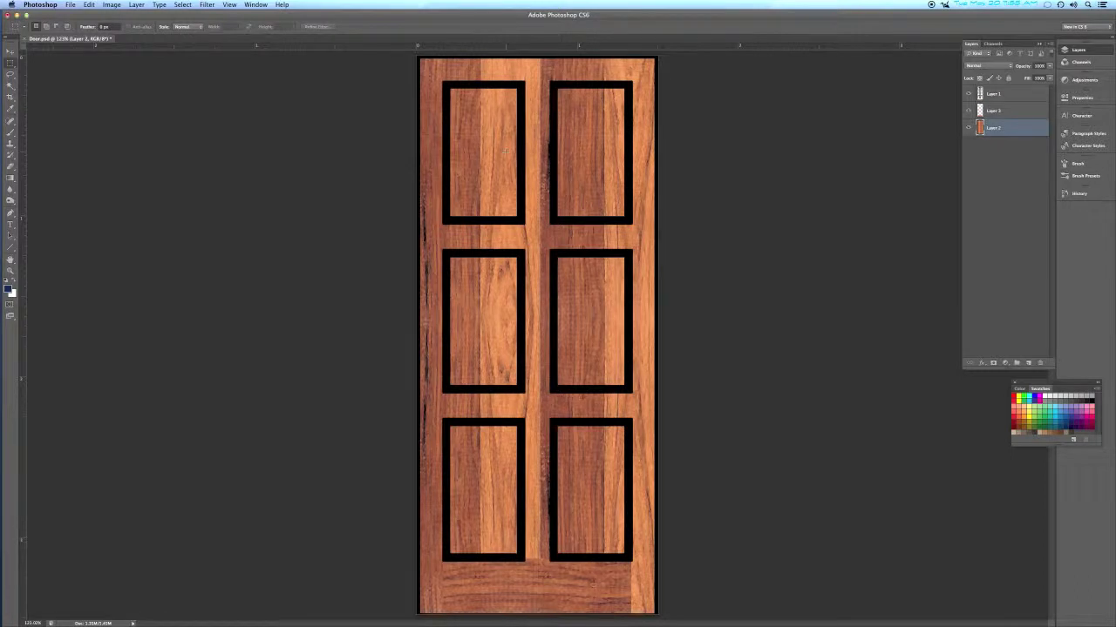
drag(499, 106, 533, 258)
key(super+j)
key(super+t)
drag(598, 210, 615, 134)
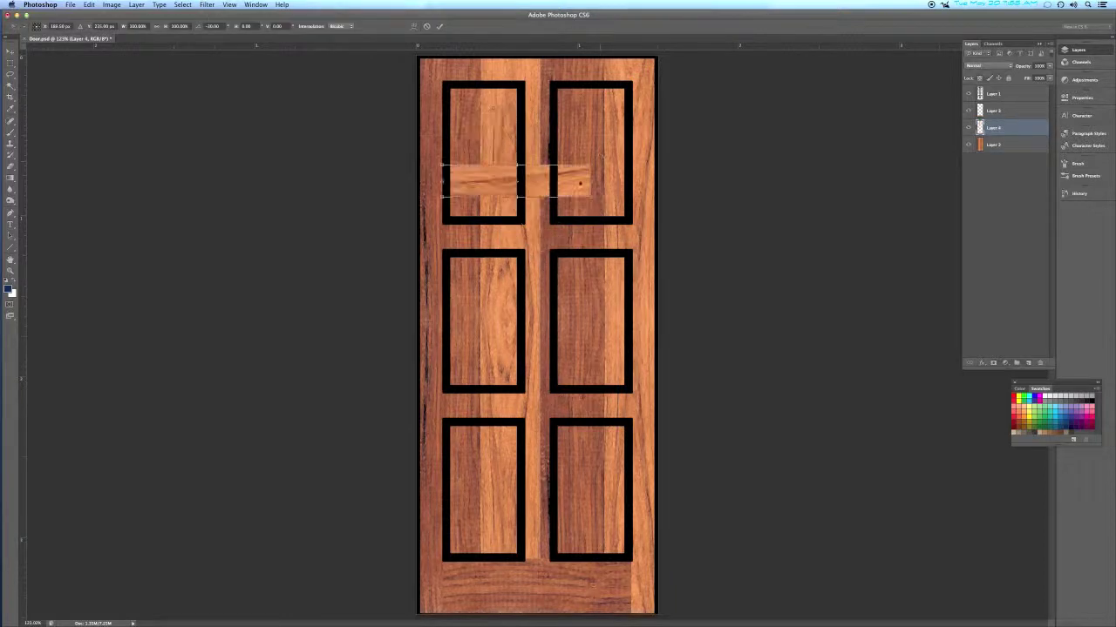
key(shift+Down)
key(shift+Down)
key(shift+Down)
drag(571, 213, 631, 407)
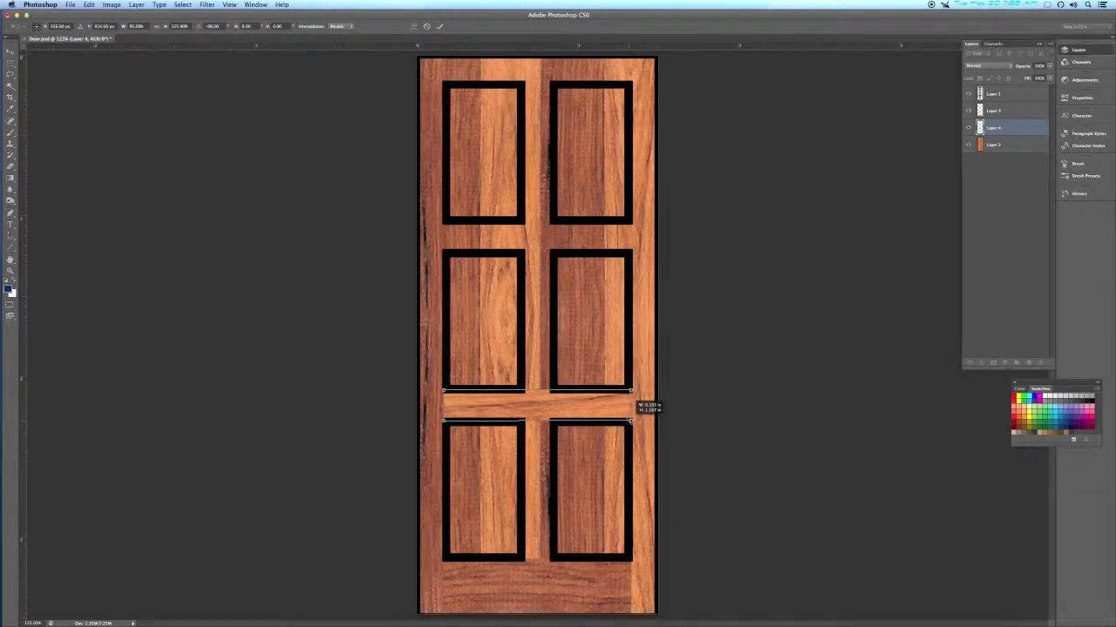
drag(631, 407, 631, 392)
key(Return)
drag(989, 156, 1000, 150)
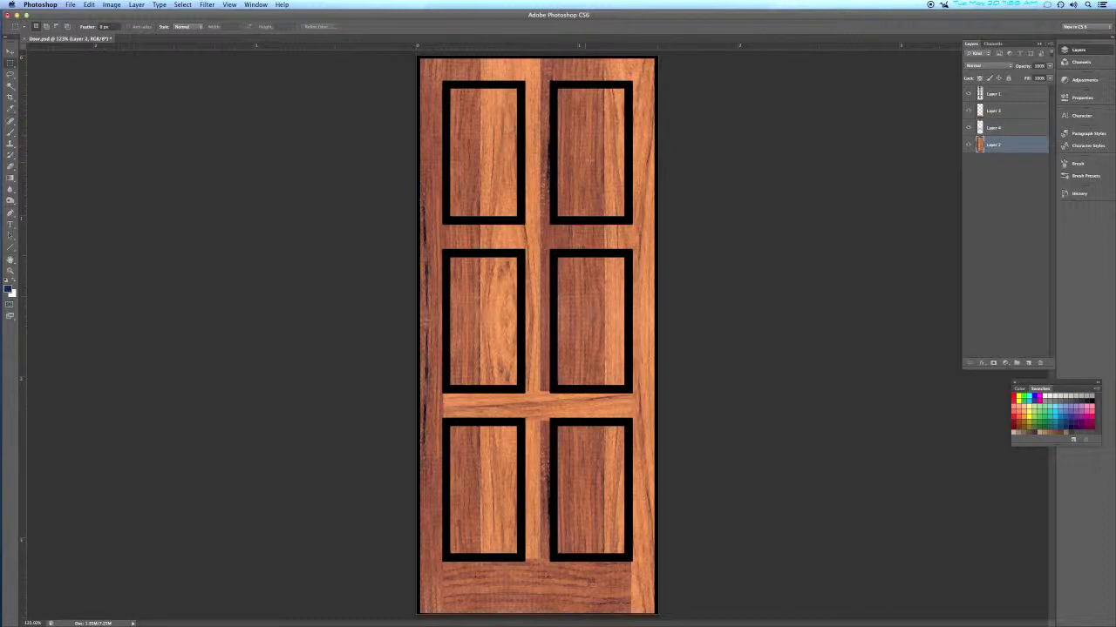
Copy a wood strip, rotate it -90° and place it as the rail below the top panels
drag(443, 102, 463, 251)
key(super+c)
key(super+v)
key(super+t)
drag(502, 252, 550, 125)
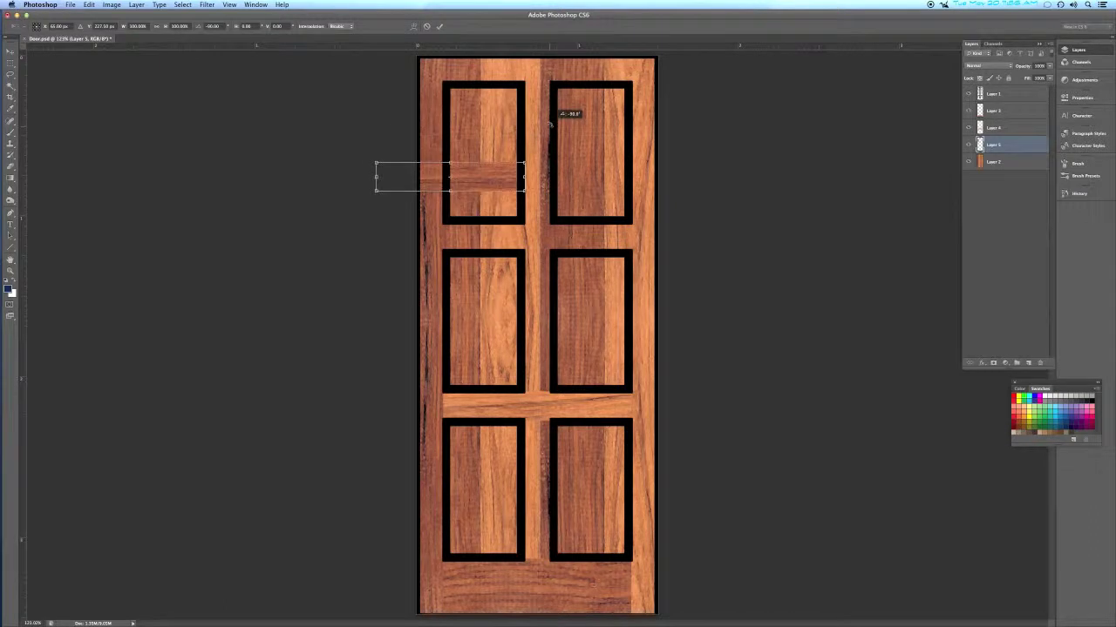
drag(497, 184, 629, 253)
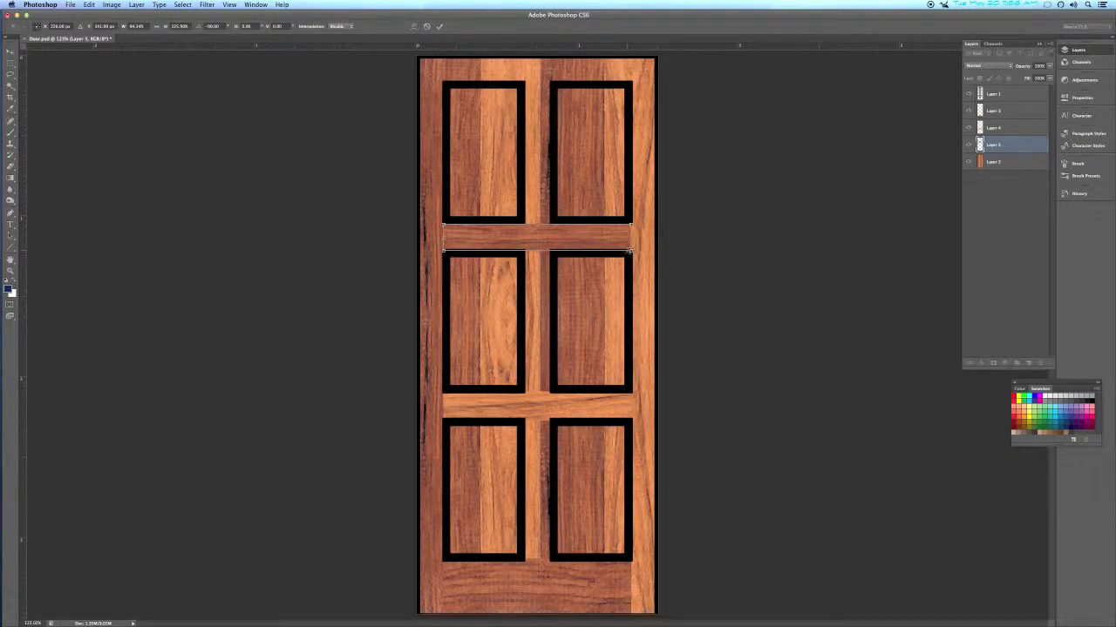
key(Return)
Duplicate another wood strip from the base layer and rotate it into the top rail across the door
key(m)
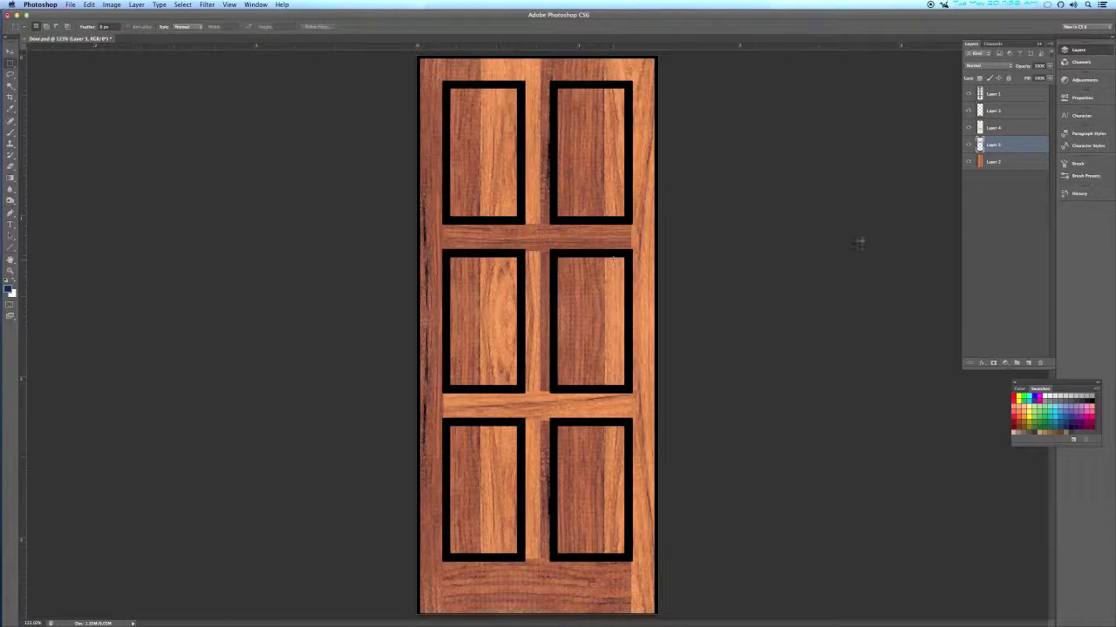
click(995, 165)
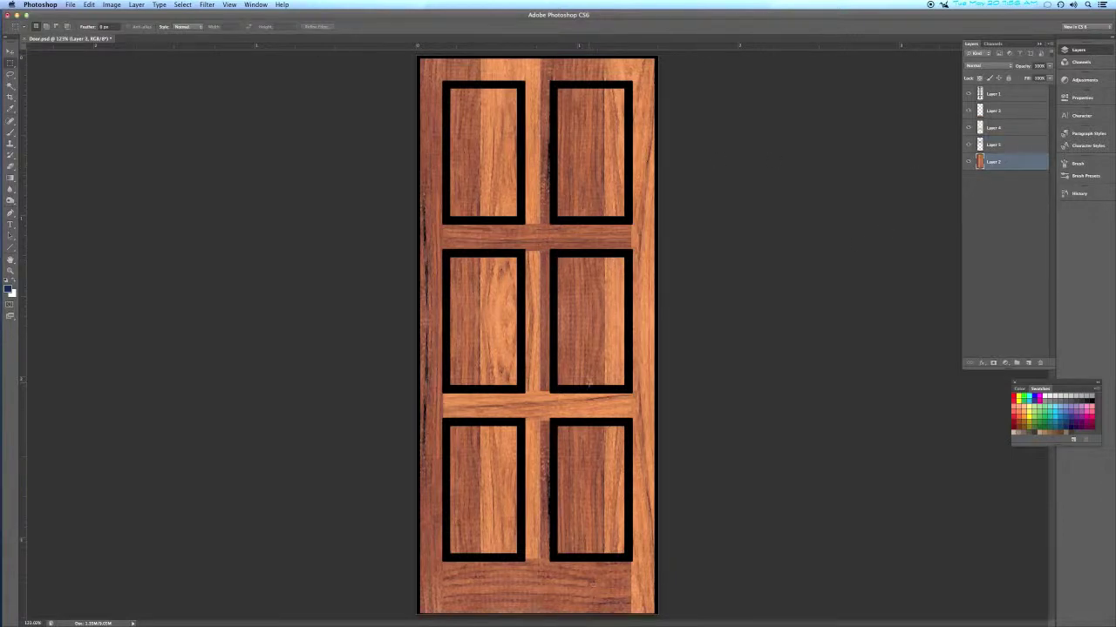
drag(626, 433, 645, 582)
key(ctrl+j)
key(ctrl+t)
drag(595, 557, 631, 68)
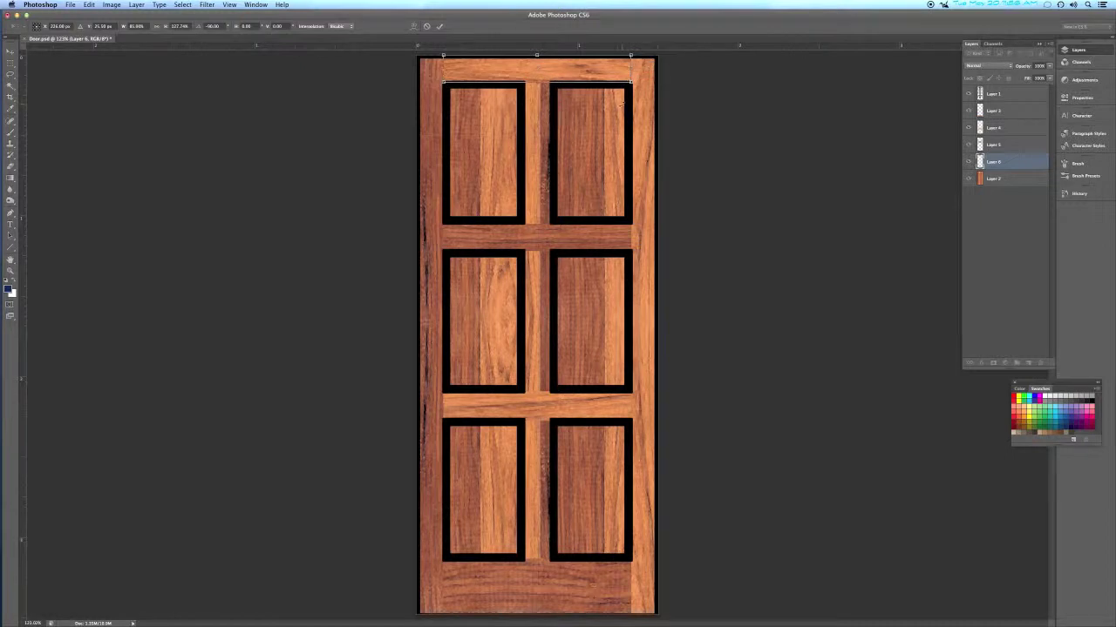
key(Return)
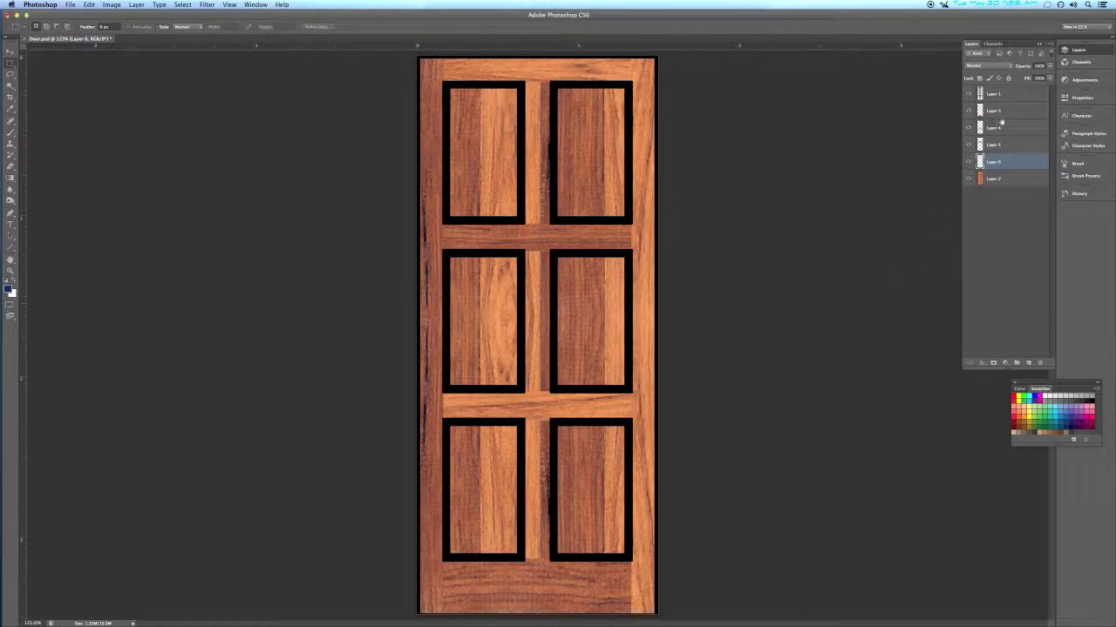
Merge the rail layers, hide Layer 1's black frames, and close Door.psd
click(1000, 112)
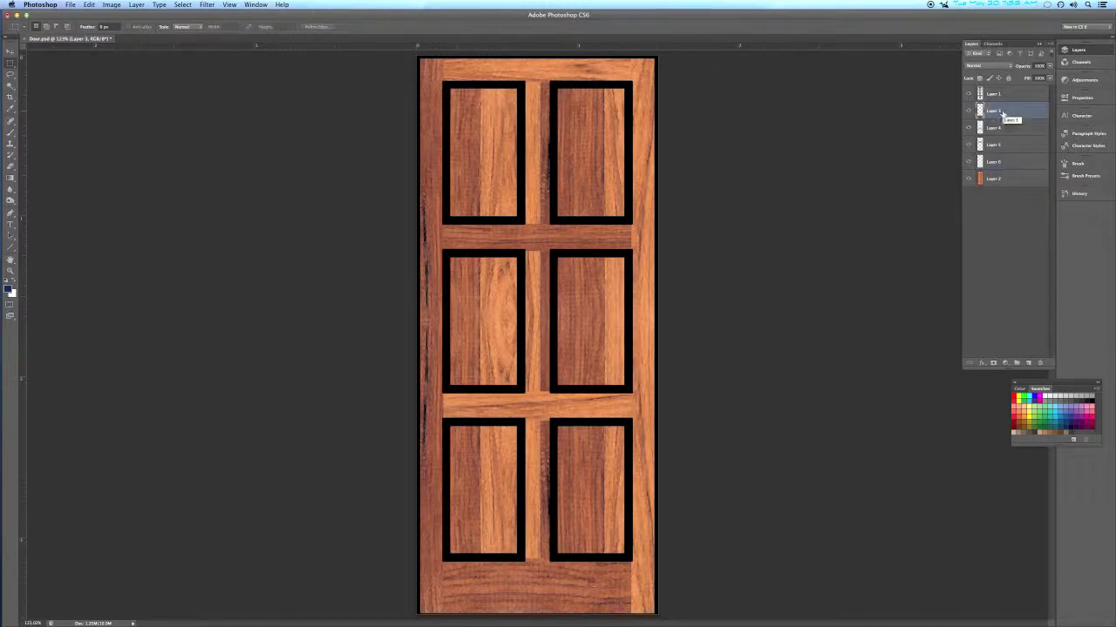
key(super+e)
key(super+e)
key(super+e)
key(super+e)
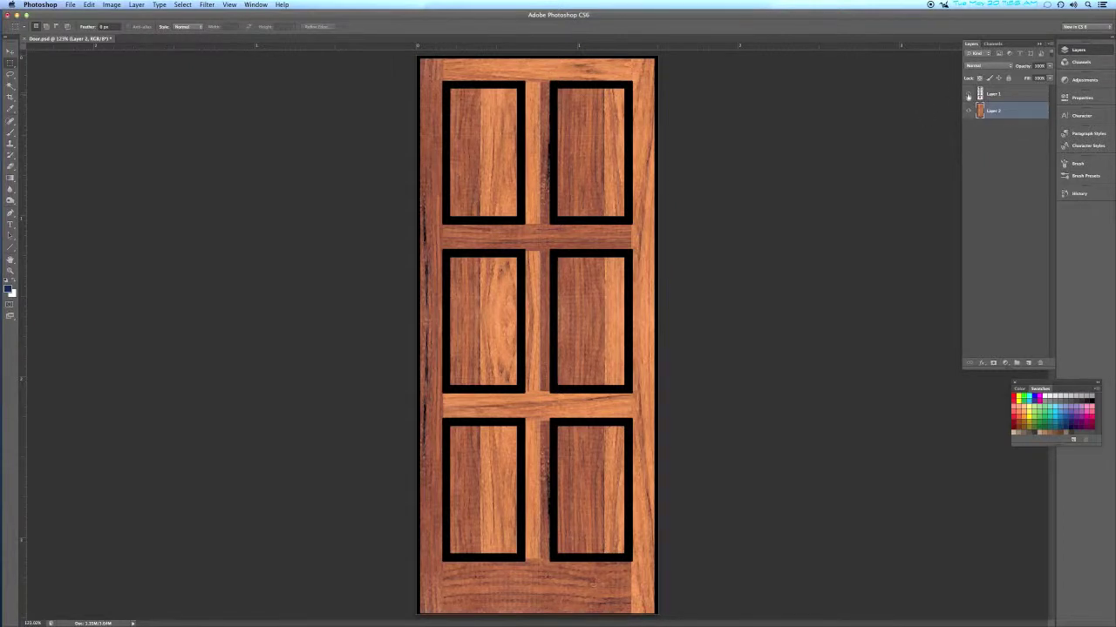
click(969, 94)
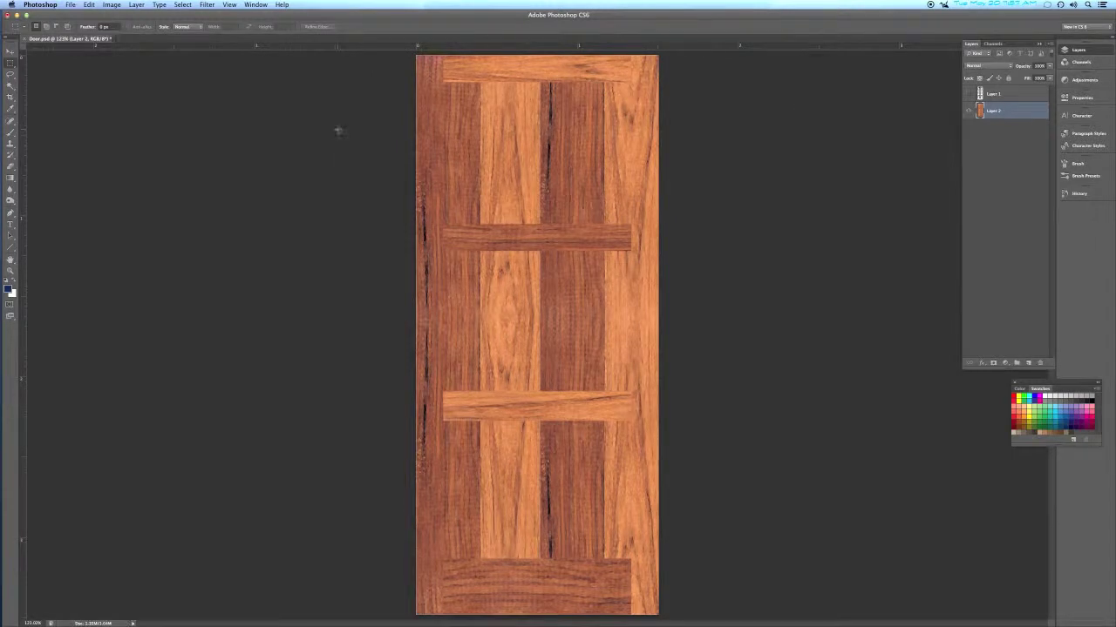
key(super+w)
key(super+q)
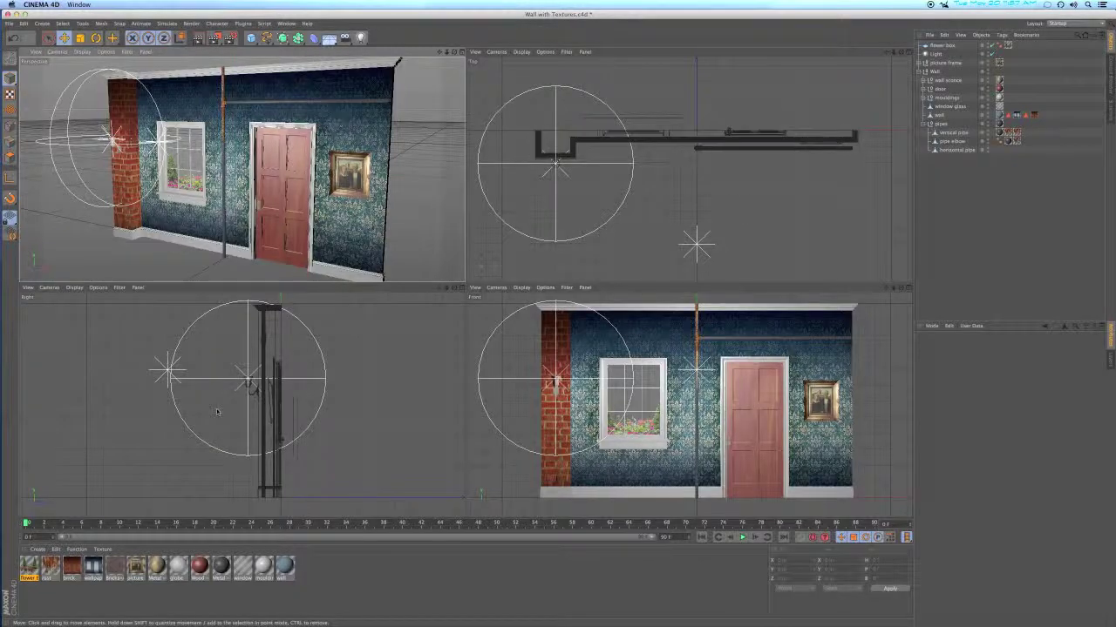
Create a new material named door with specular enabled
double_click(320, 579)
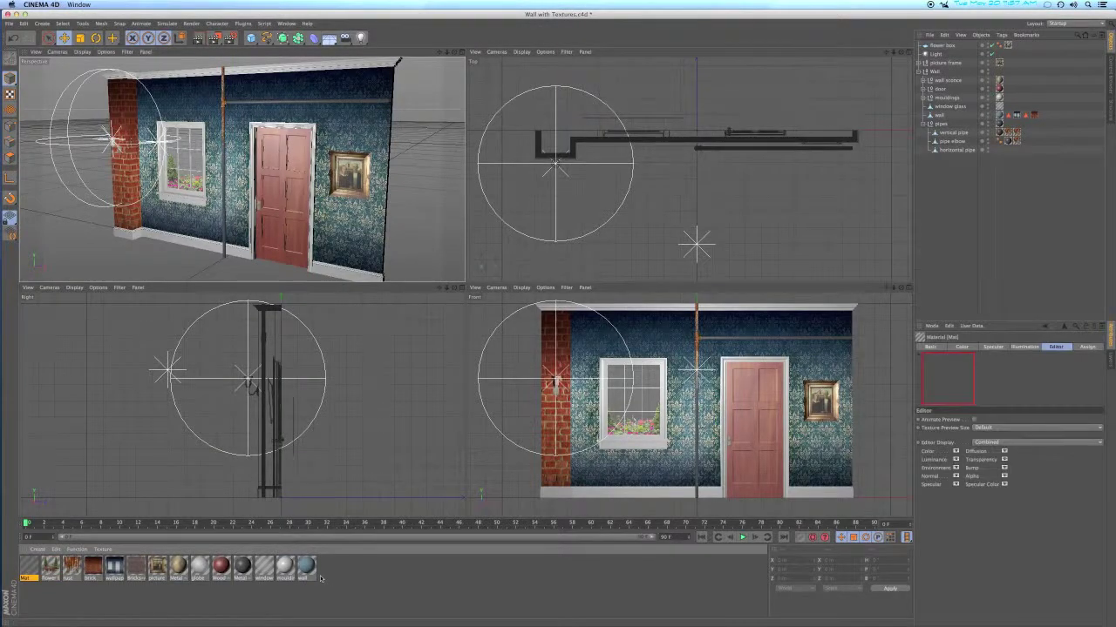
double_click(30, 567)
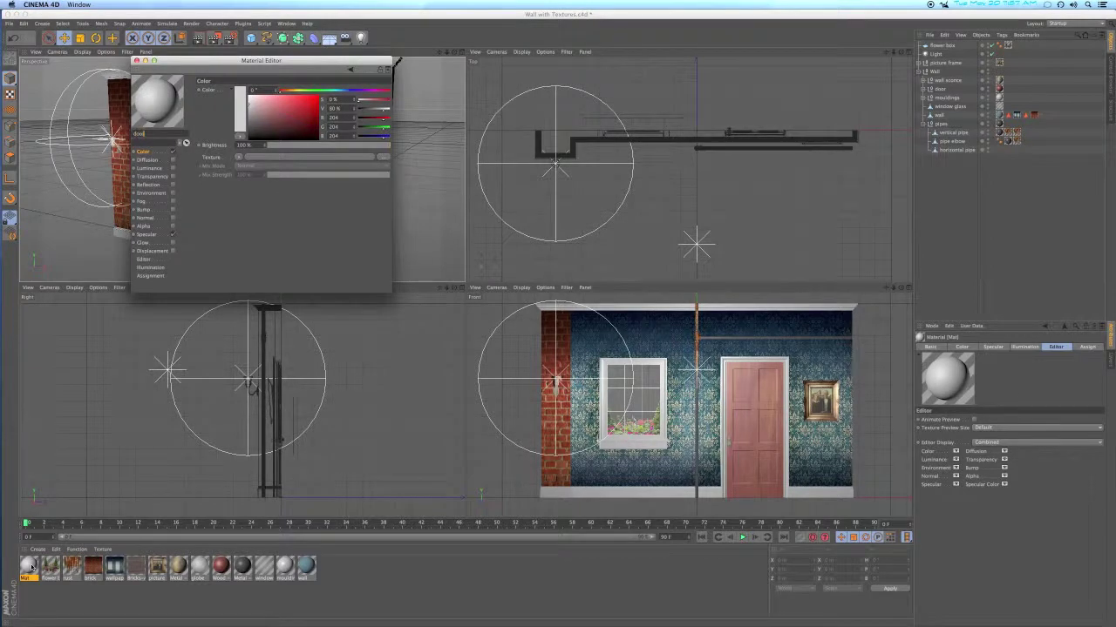
click(172, 235)
key(Return)
Load Door.psd from the Wall Texture folder as the colour texture and preview it as a plane
click(386, 158)
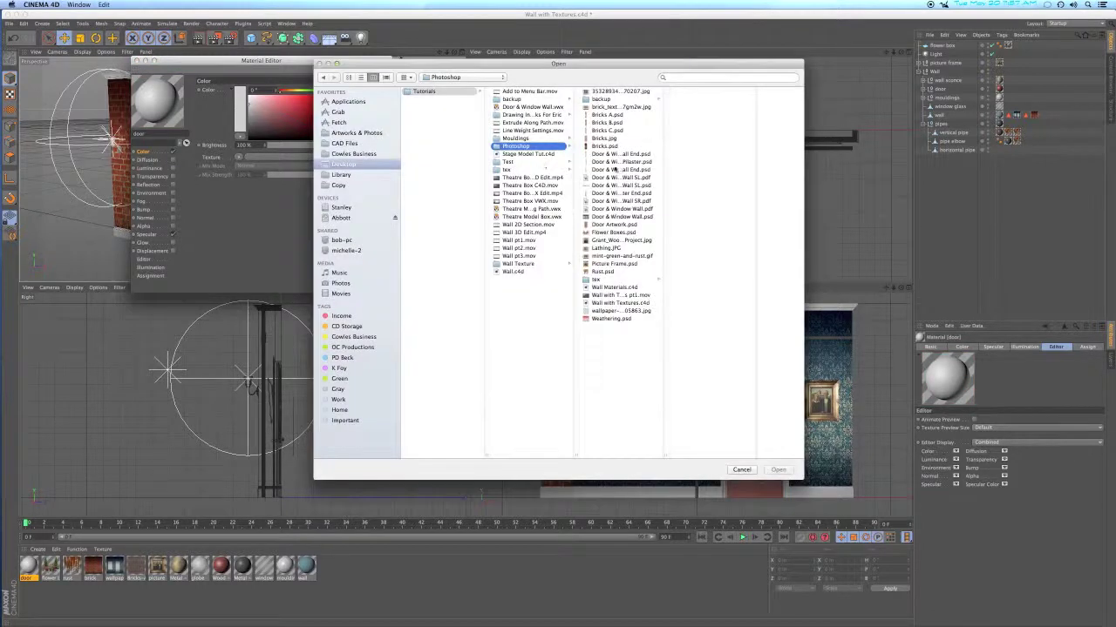
click(516, 264)
double_click(608, 107)
click(614, 202)
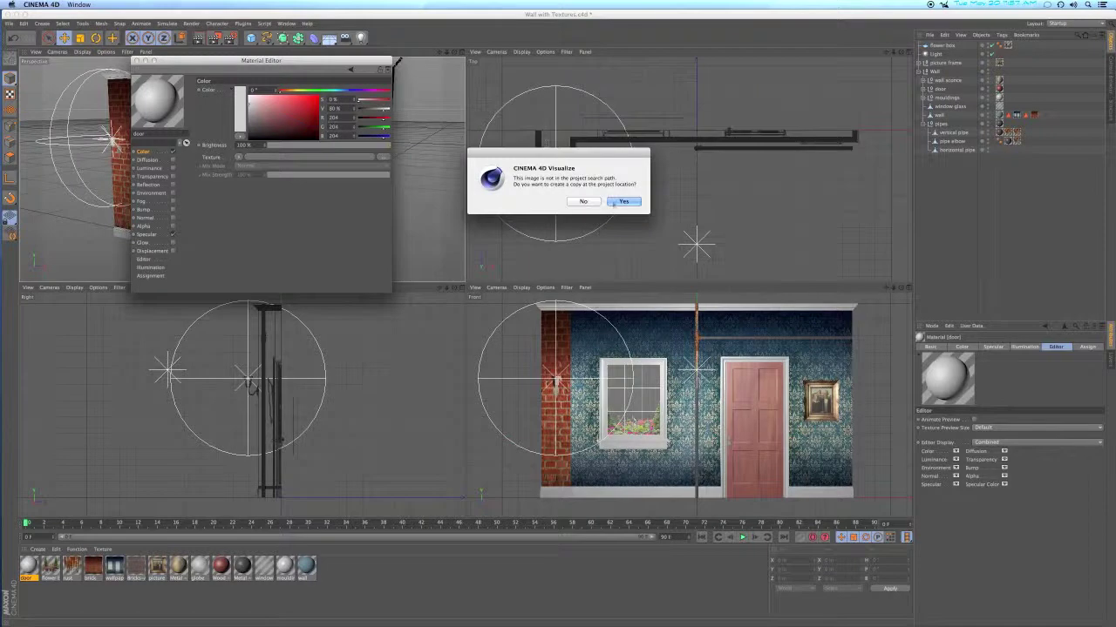
right_click(181, 129)
click(187, 212)
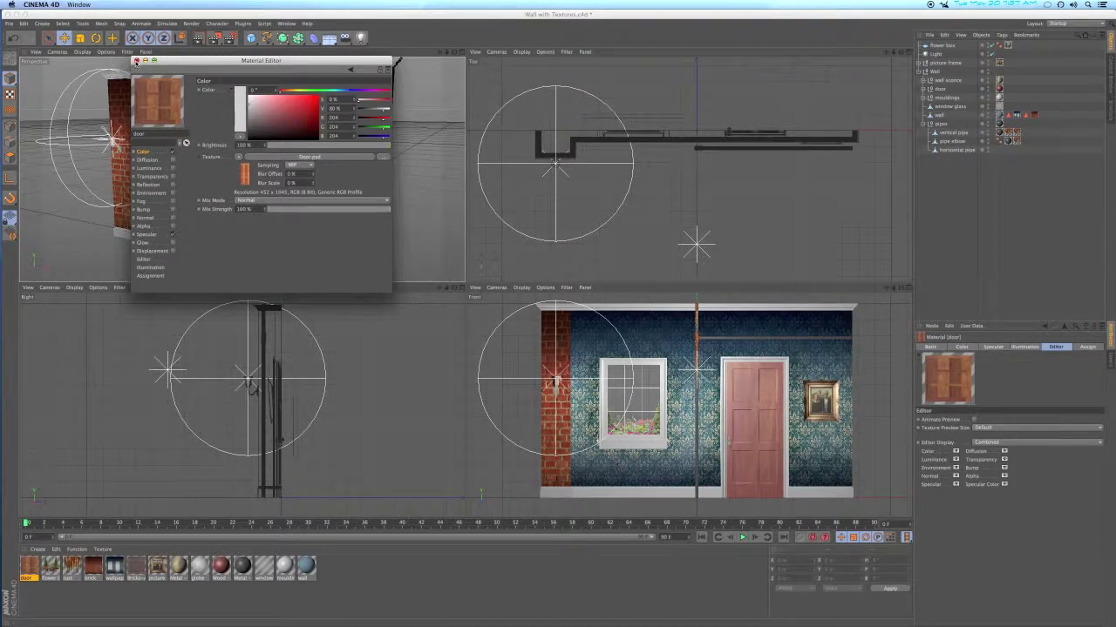
click(136, 60)
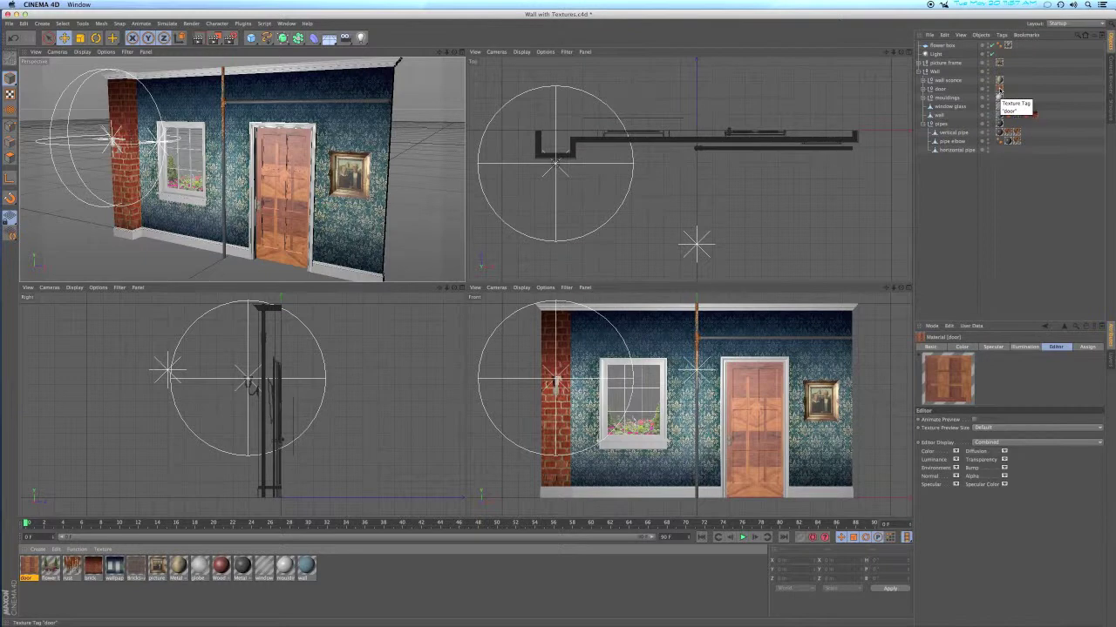
Fit the door's texture tag to the object, including sub-objects, and adjust its R.P rotation
click(1000, 89)
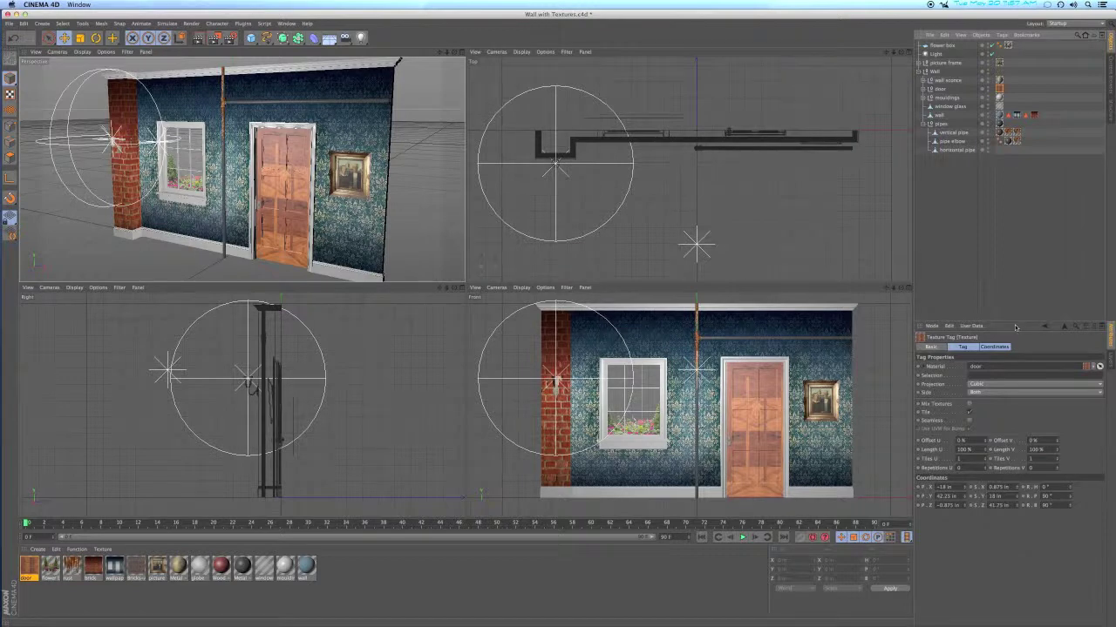
right_click(1000, 88)
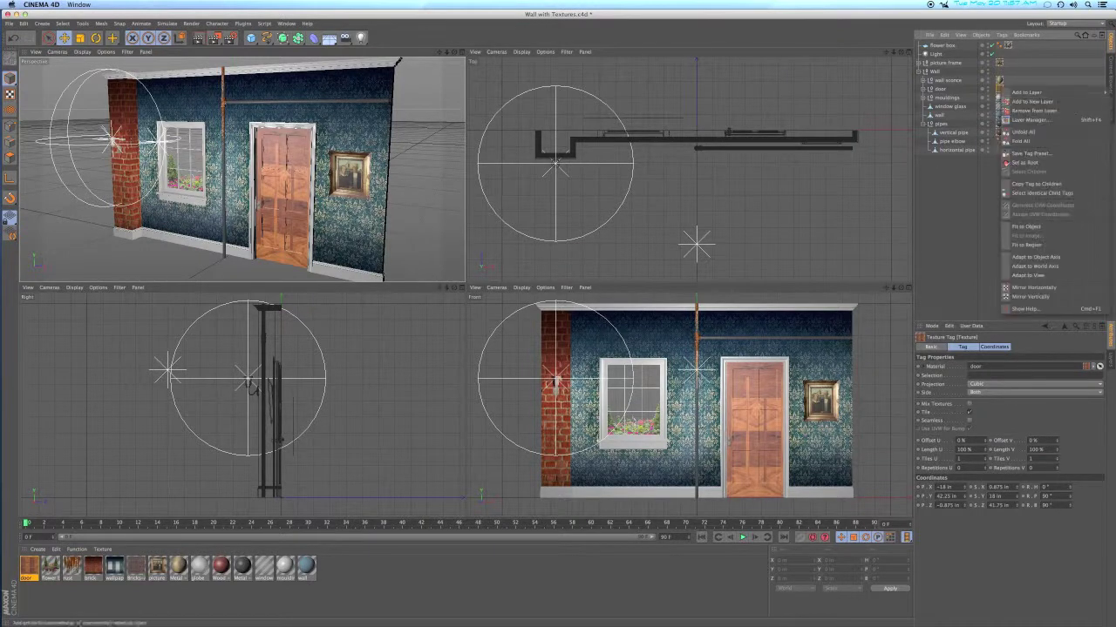
click(1017, 226)
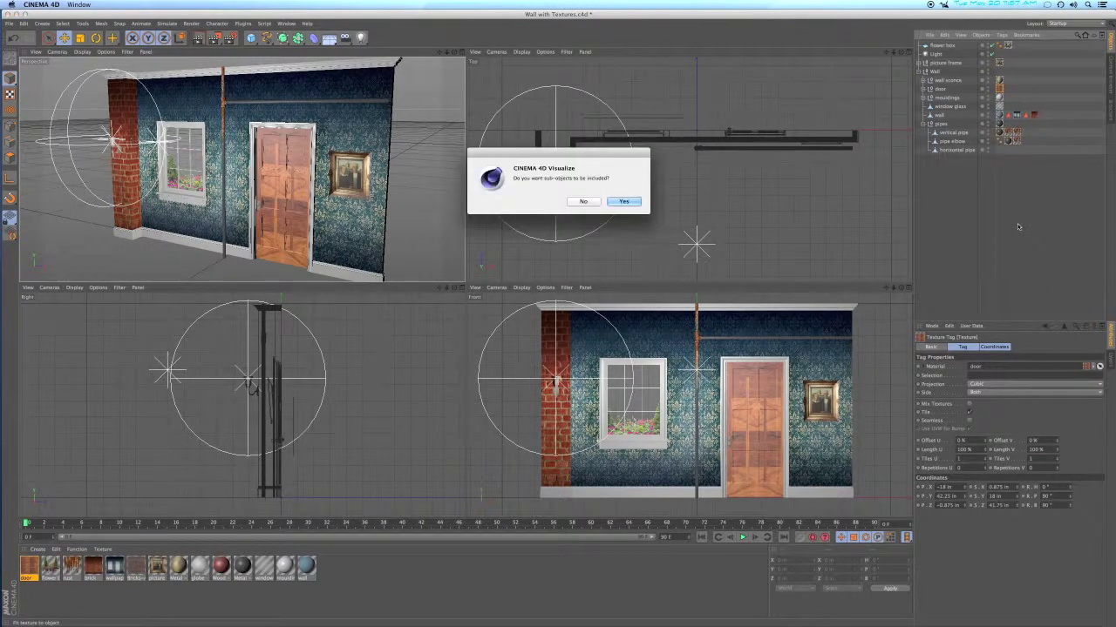
key(Return)
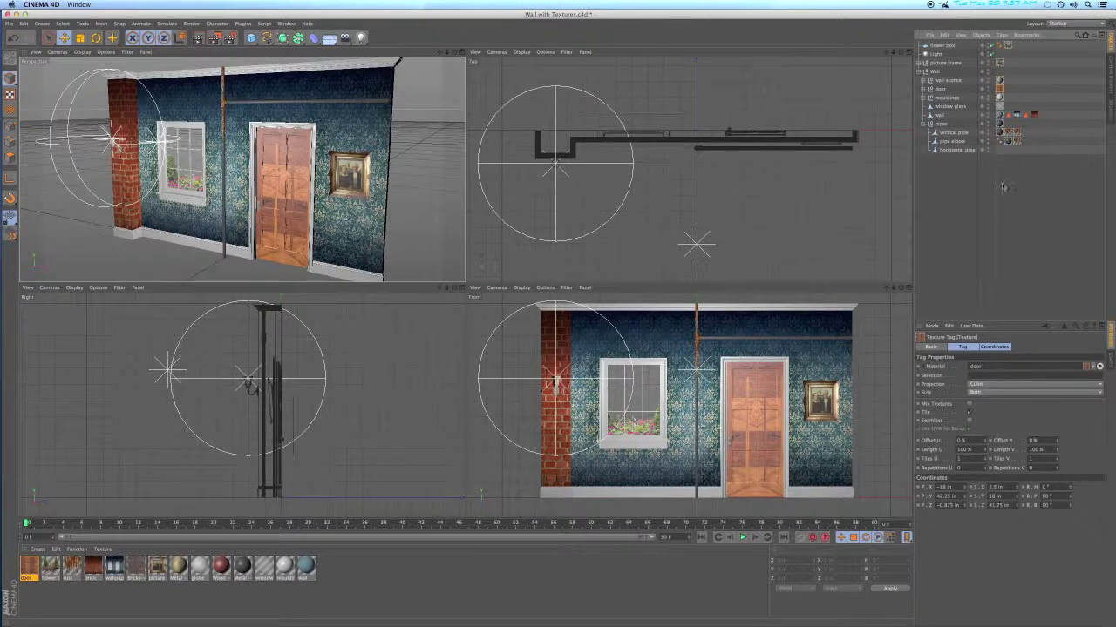
double_click(1046, 496)
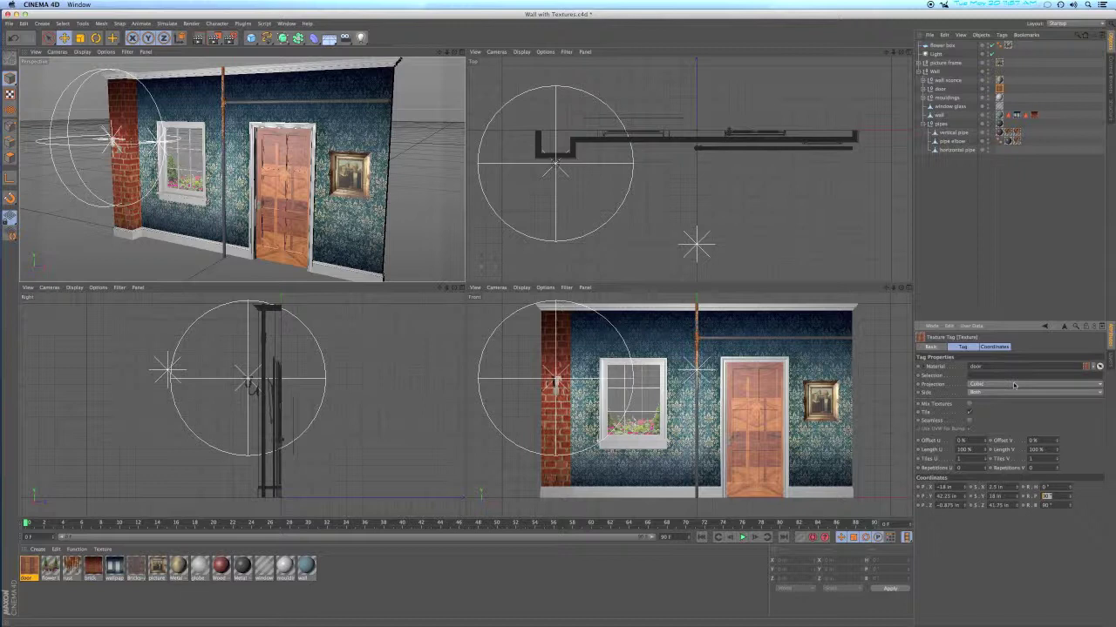
key(Tab)
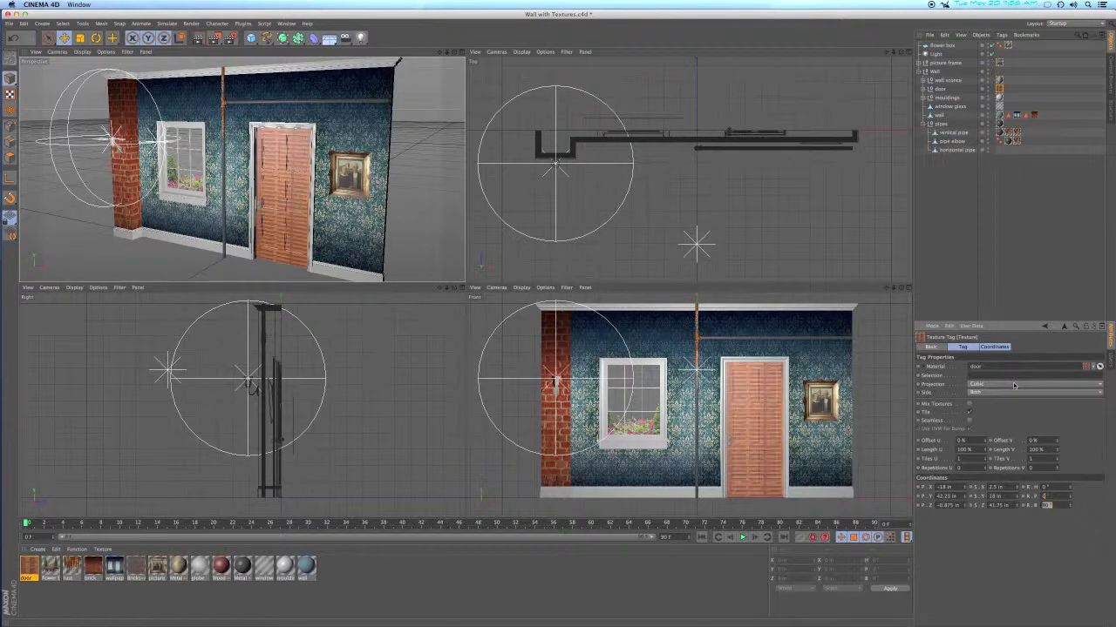
key(ctrl+z)
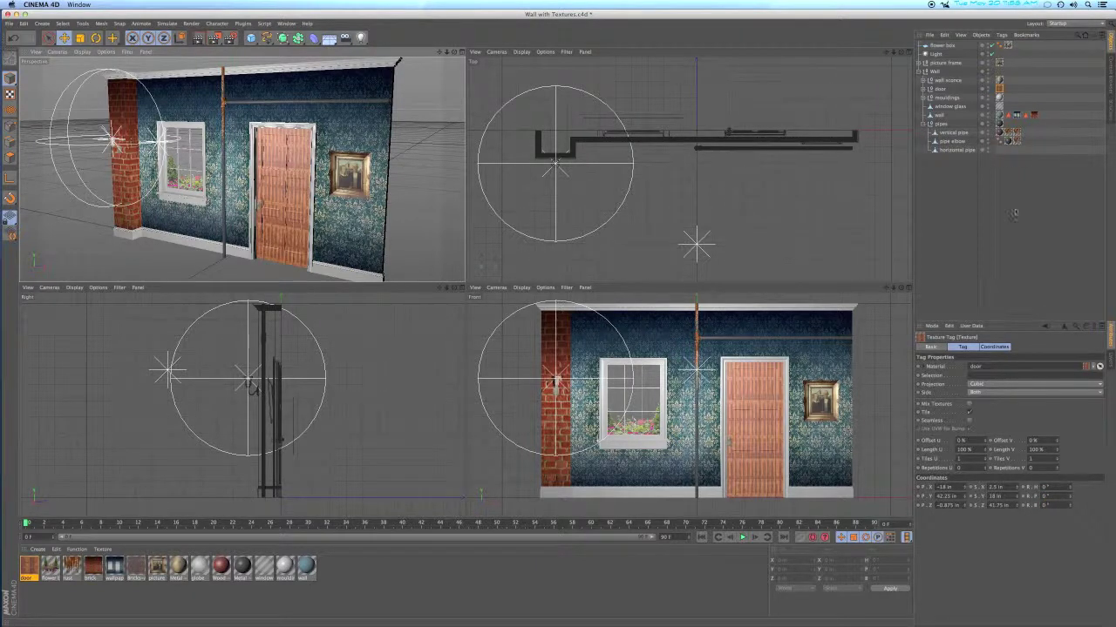
Refit the texture to the door with sub-objects and view the wall at an angle
right_click(999, 89)
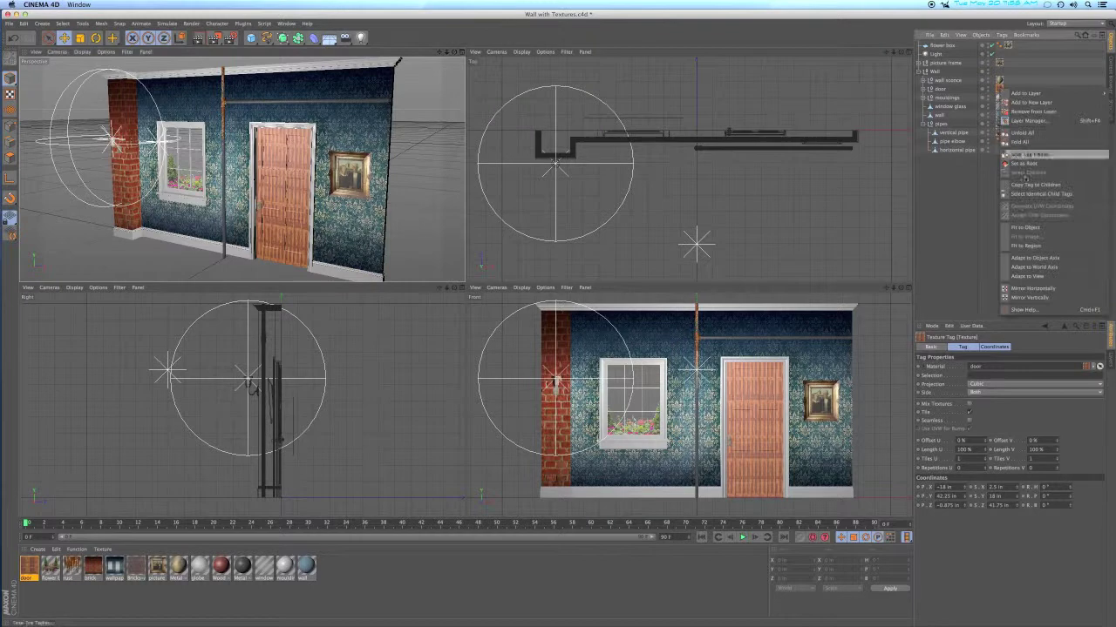
click(1017, 229)
key(Return)
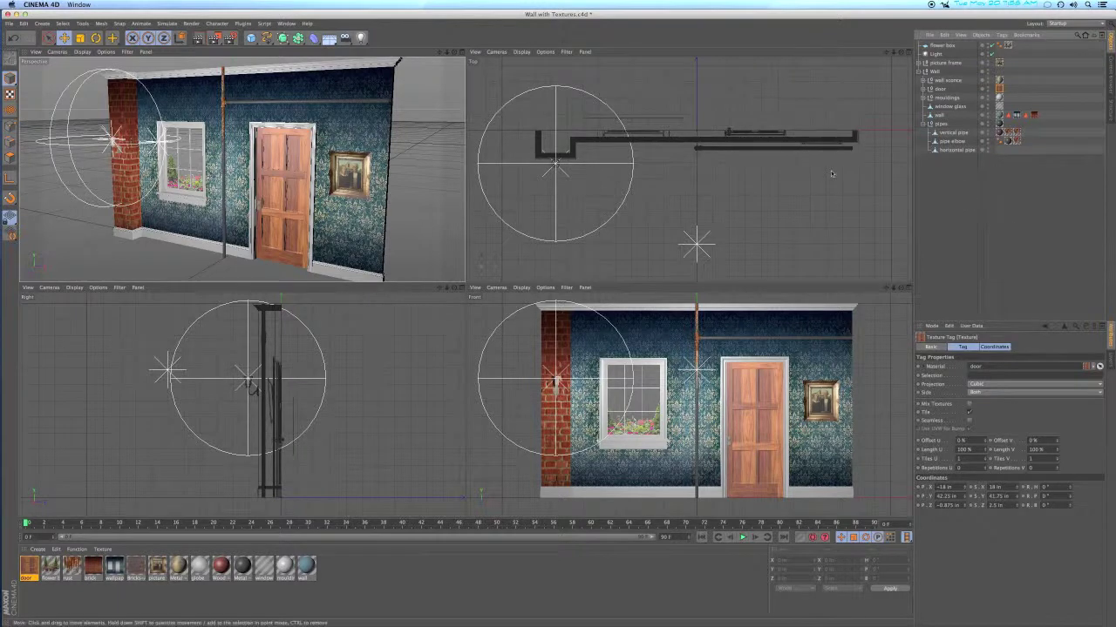
click(297, 207)
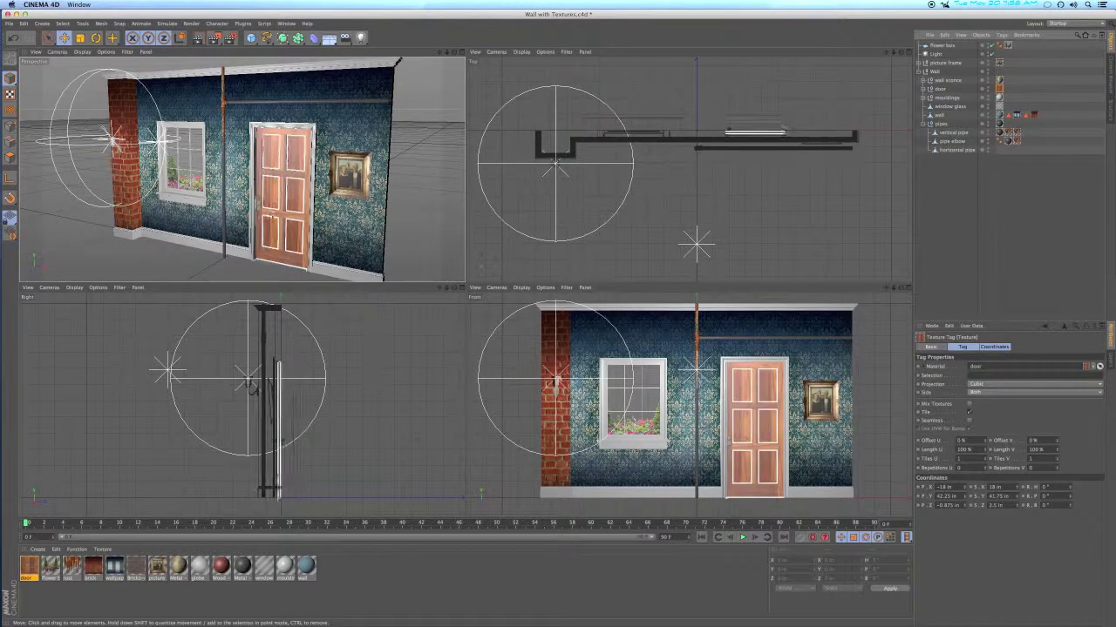
scroll(297, 206, up, 10)
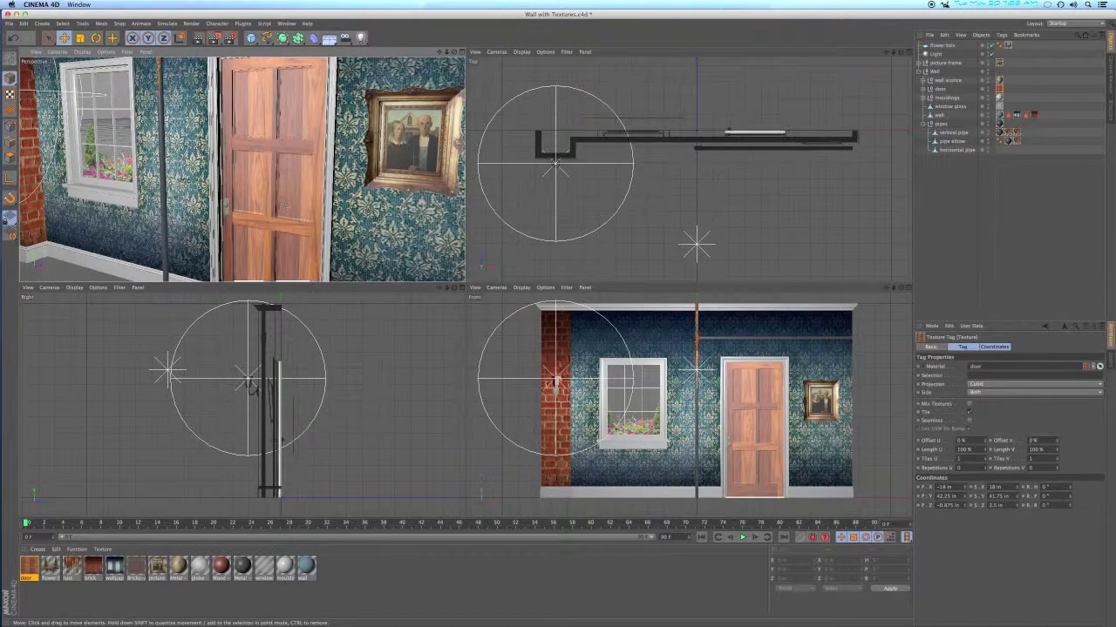
alt+drag(293, 157, 296, 129)
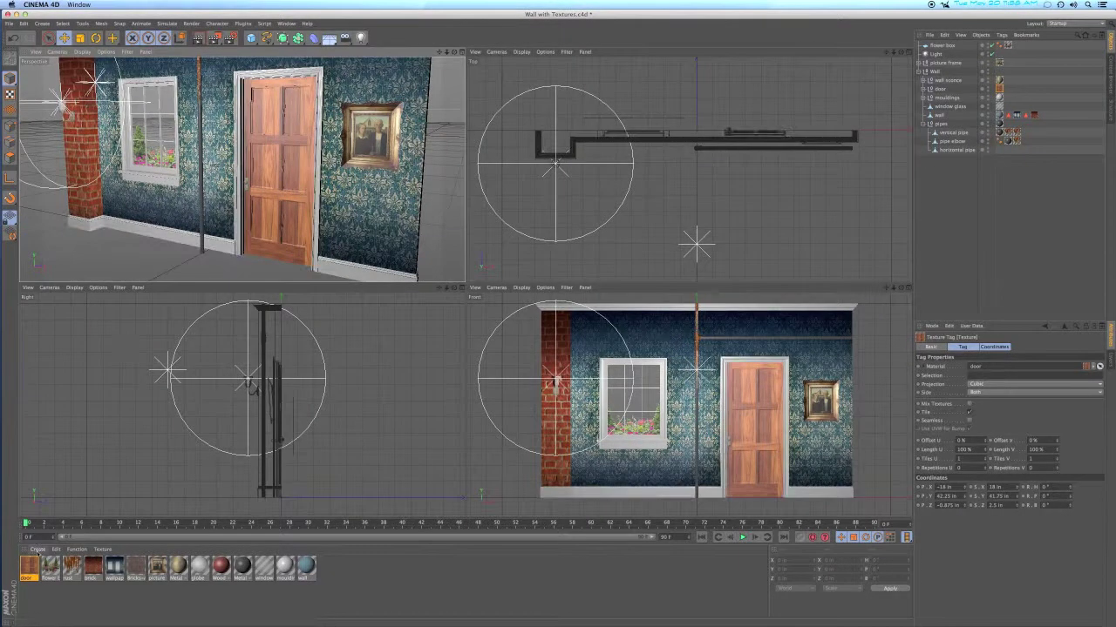
double_click(29, 568)
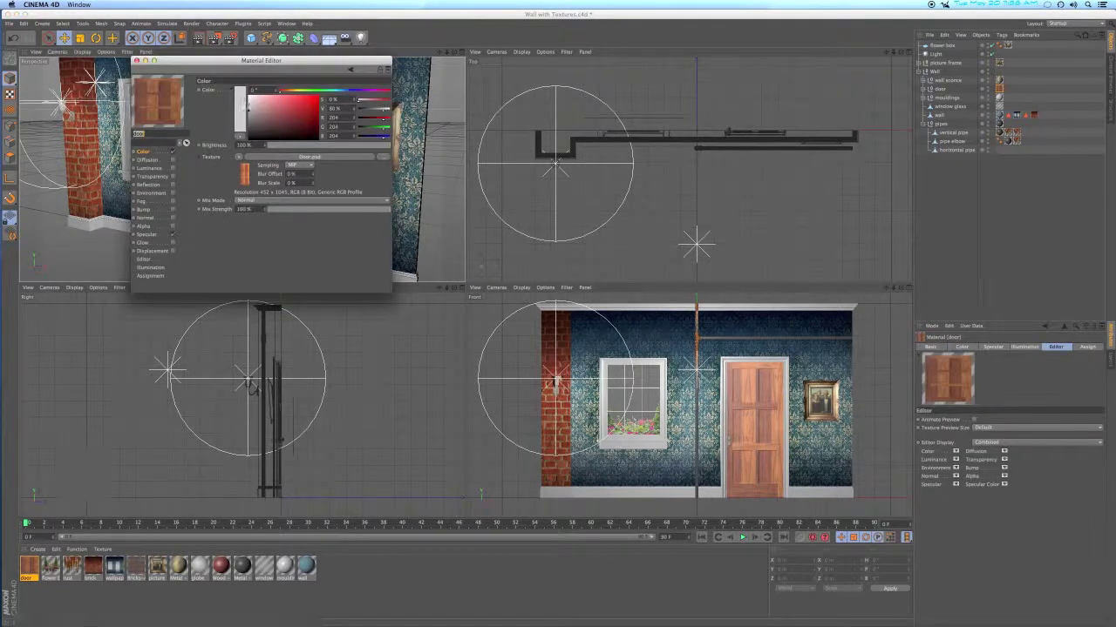
Enable the door material's Bump channel using Door.psd from Bitmaps as the bump texture
drag(228, 63, 852, 364)
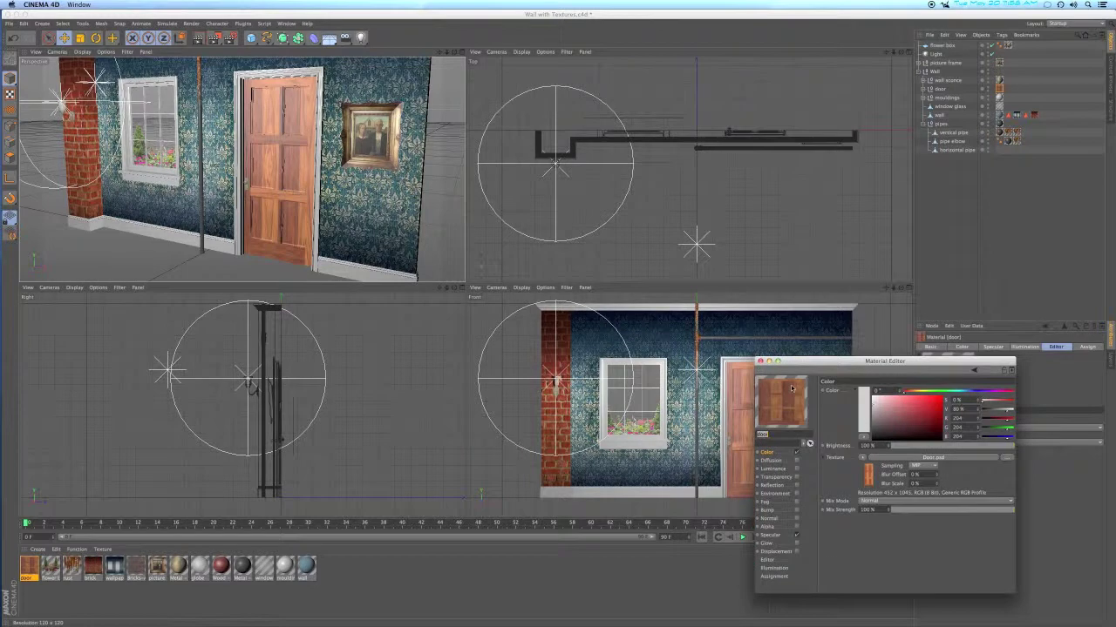
click(796, 510)
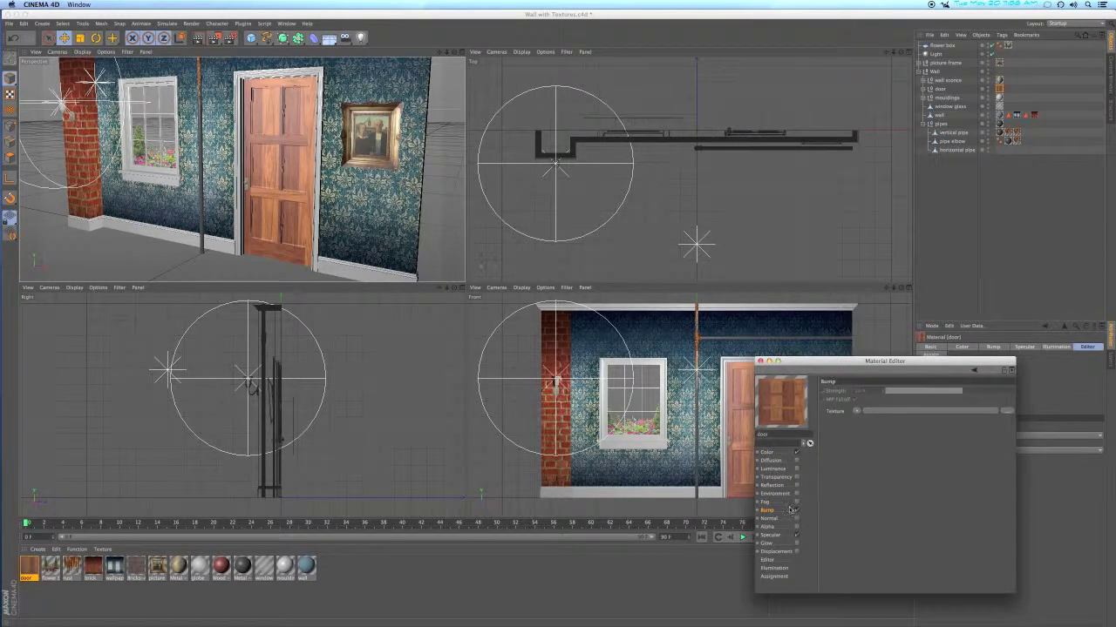
click(857, 412)
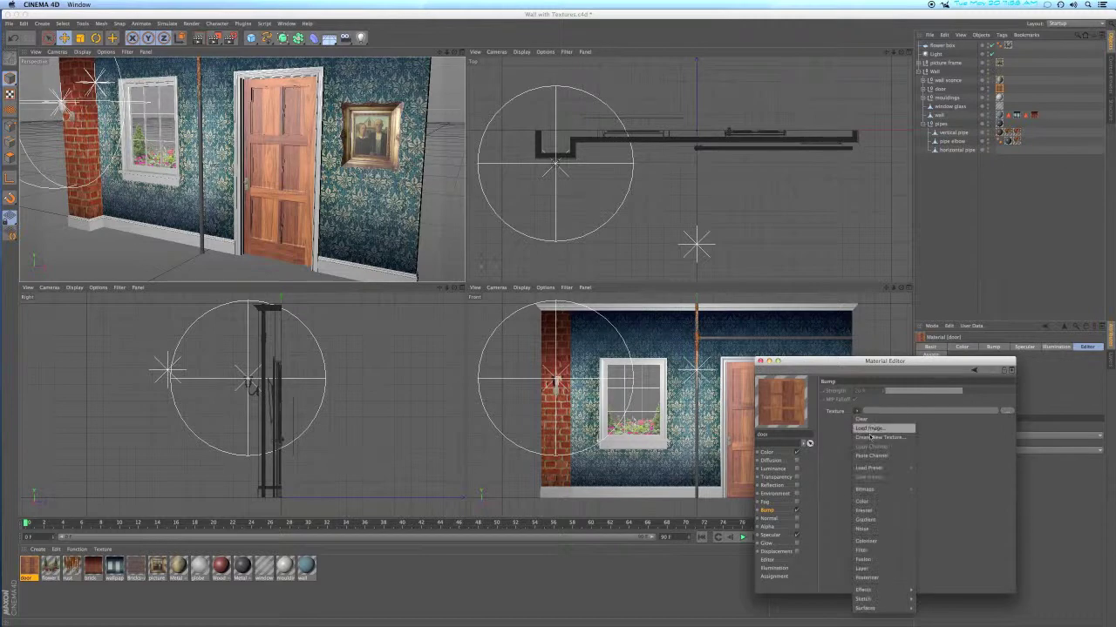
mouse_move(865, 490)
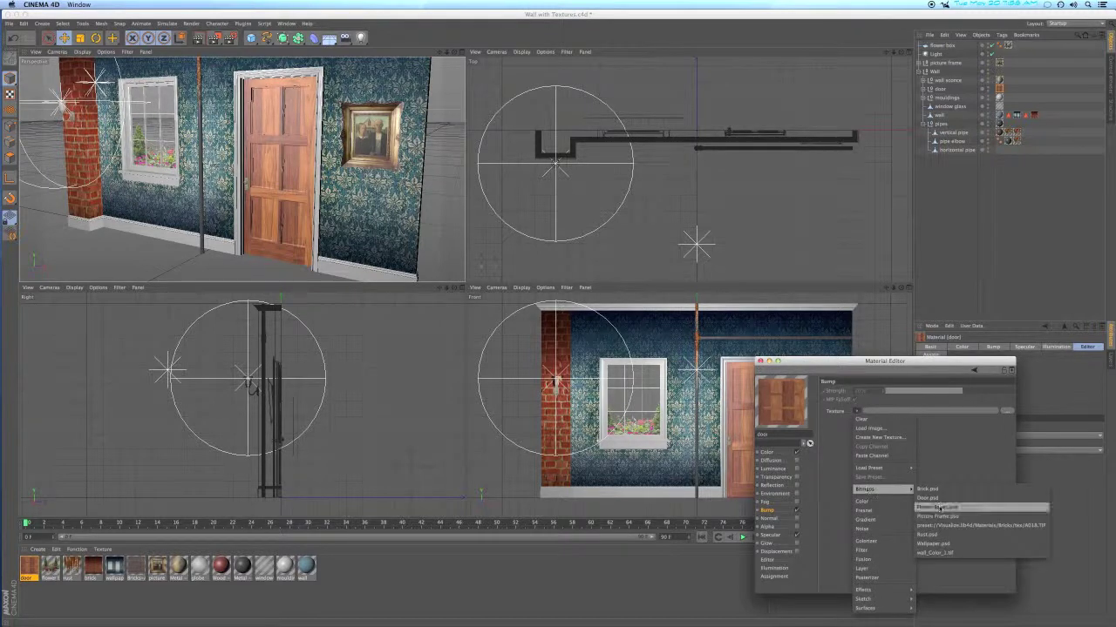
click(933, 502)
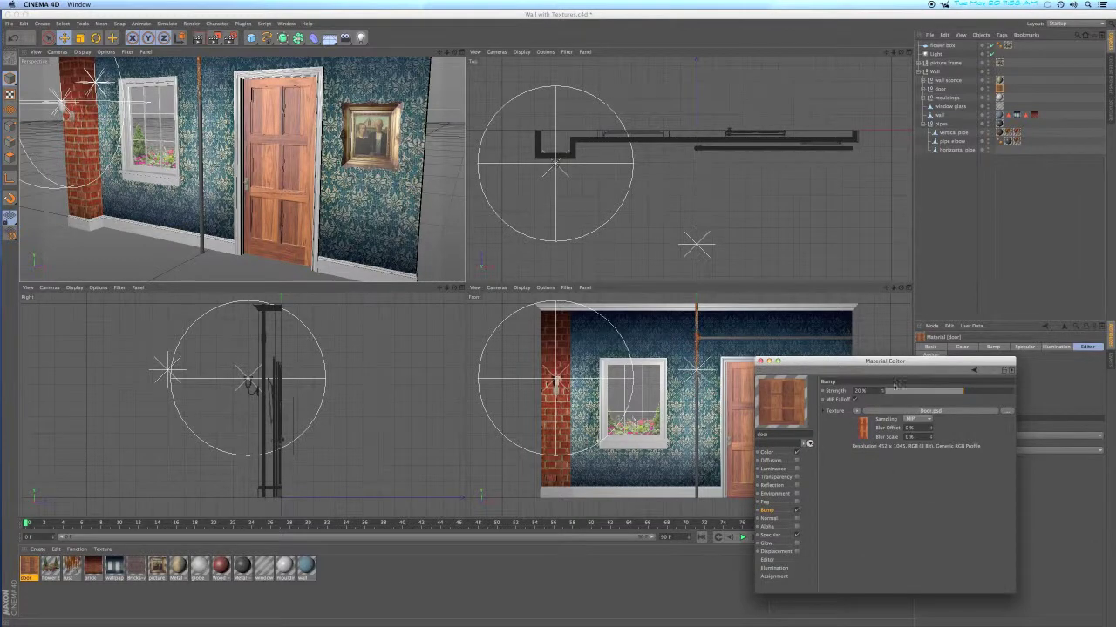
click(307, 106)
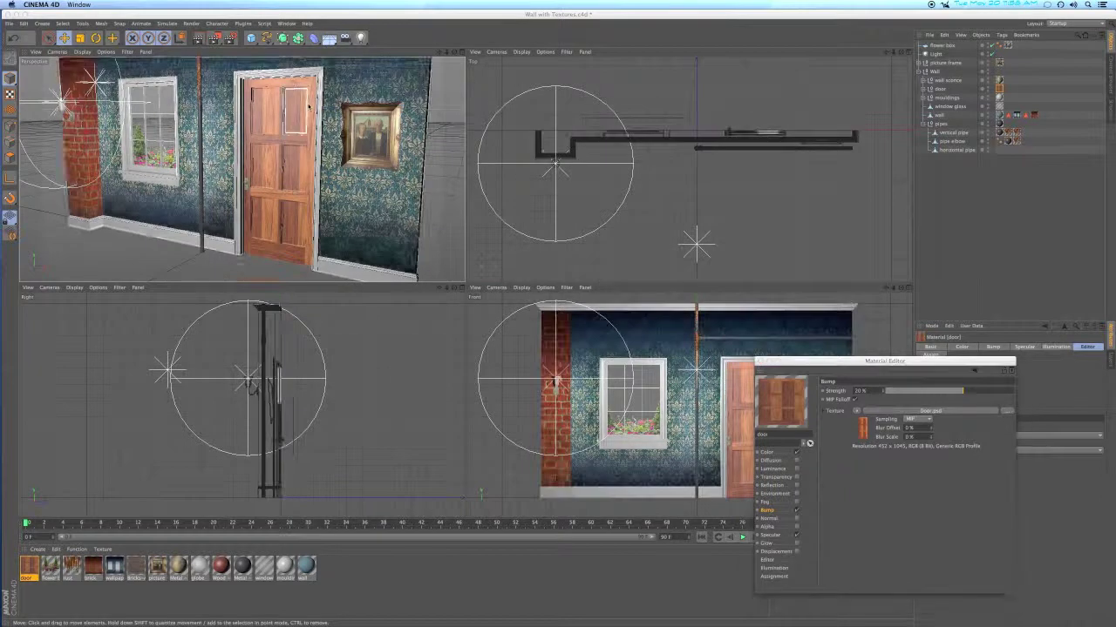
Preview the door bump at 100%, settle Bump Strength at 30%, and render the view
scroll(308, 106, up, 5)
scroll(314, 102, up, 3)
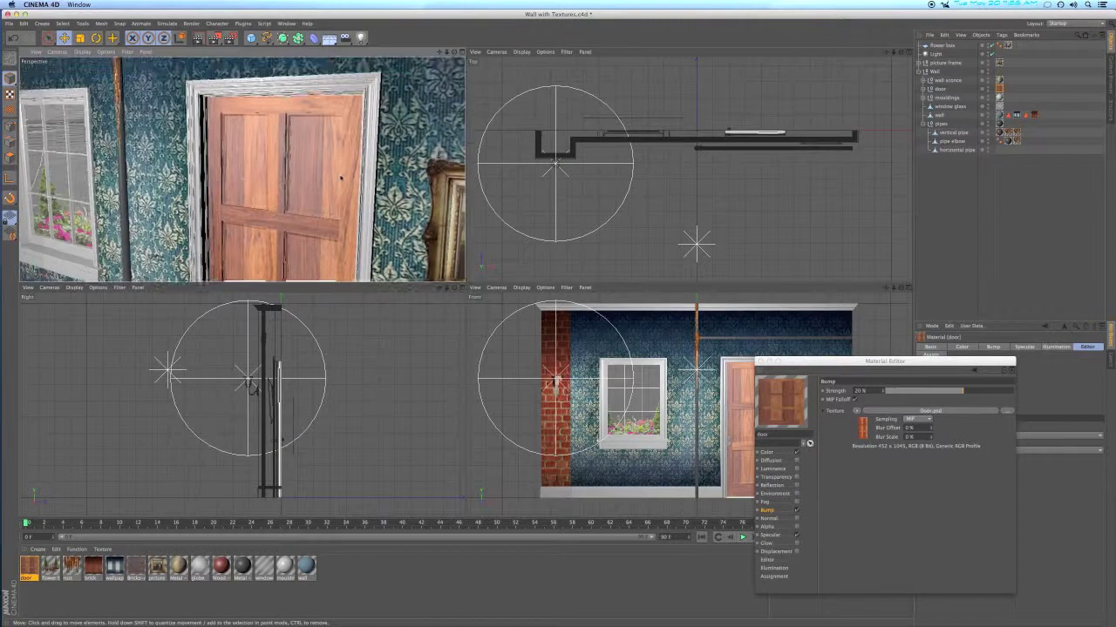
scroll(314, 102, up, 1)
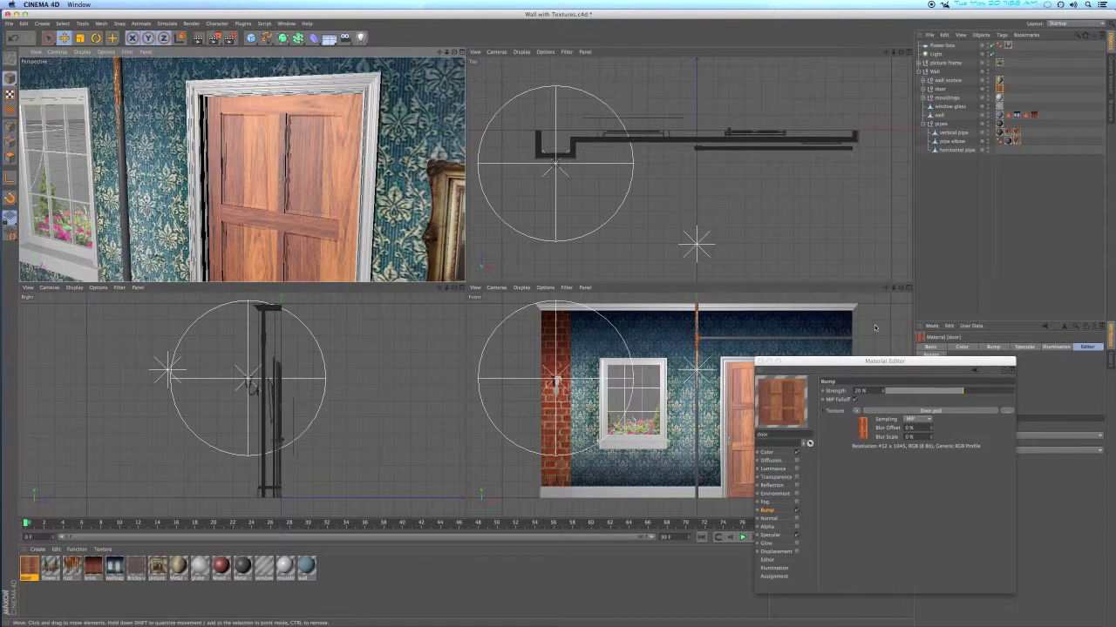
drag(962, 391, 1020, 396)
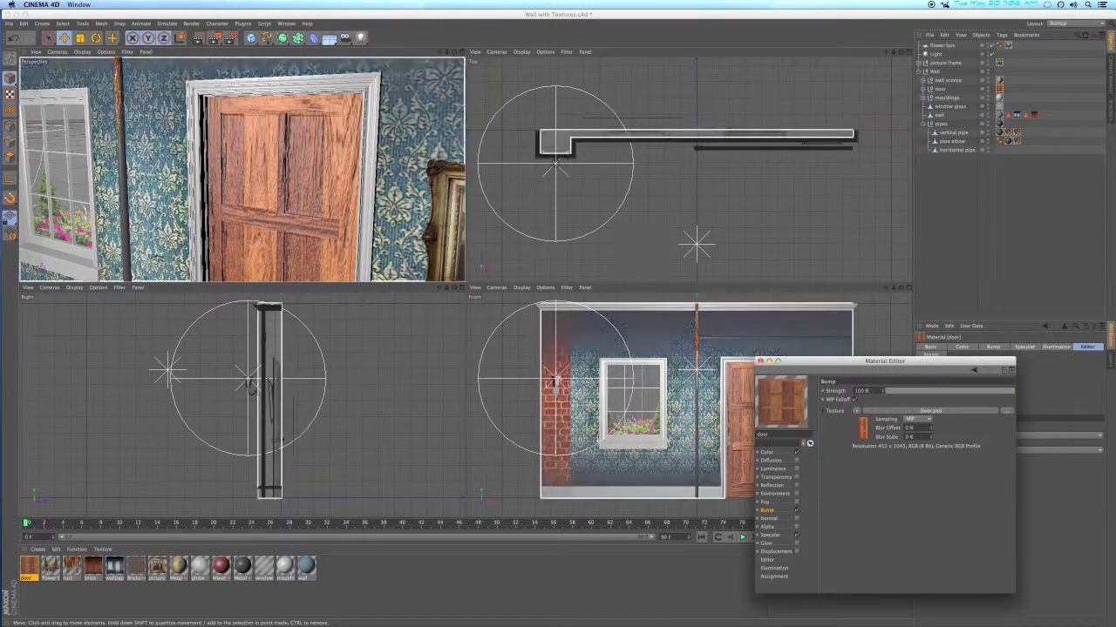
alt+right_drag(328, 163, 647, 282)
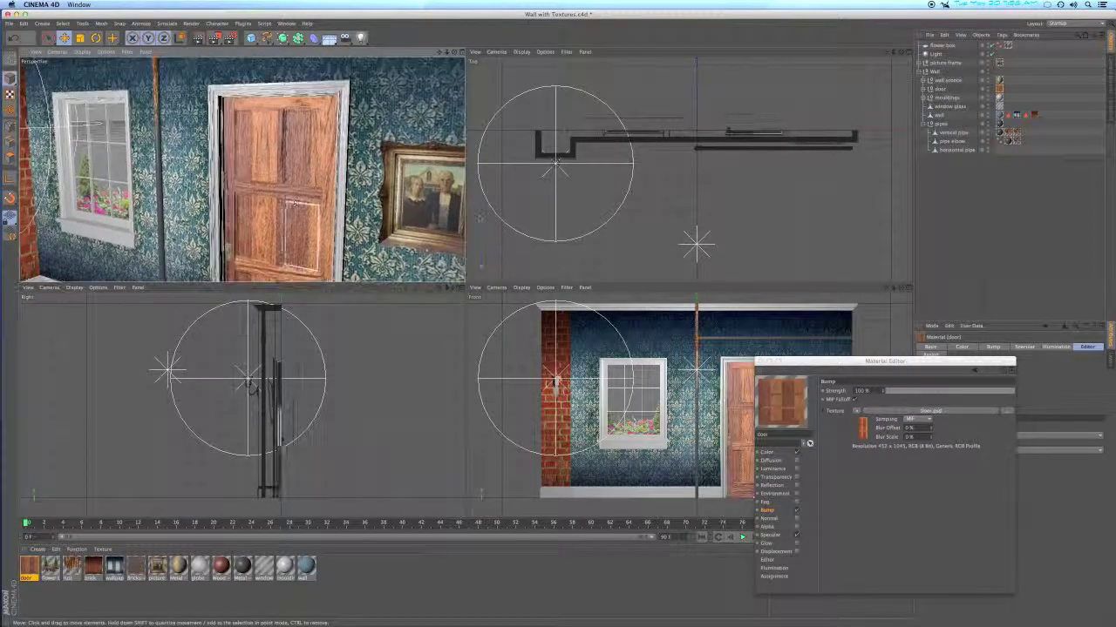
click(1013, 395)
drag(1012, 395, 980, 393)
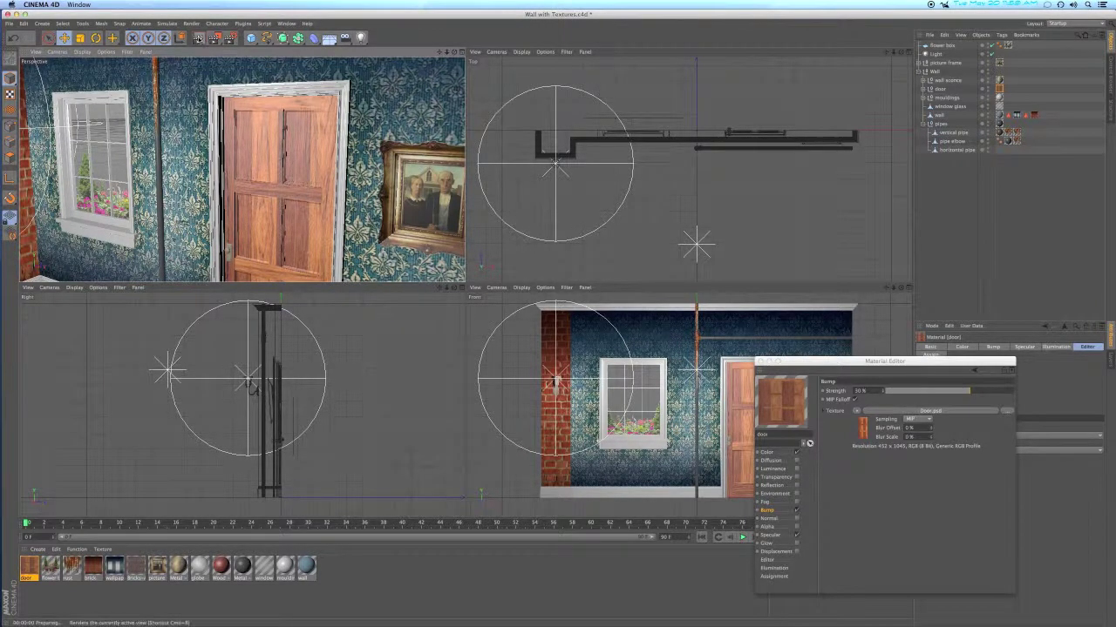
click(197, 38)
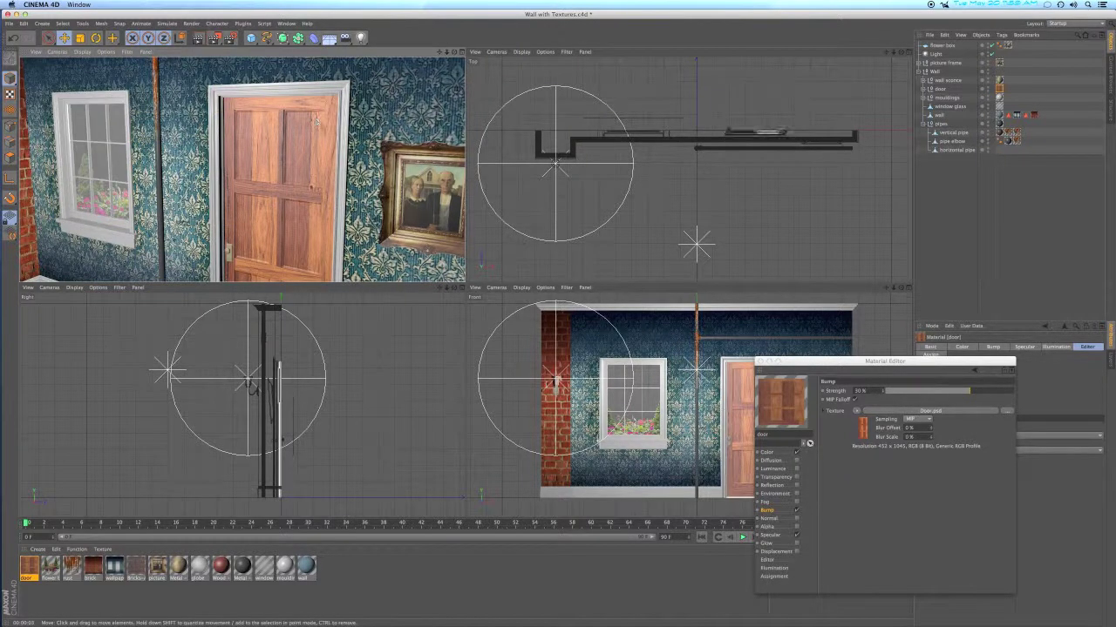
alt+drag(316, 121, 300, 185)
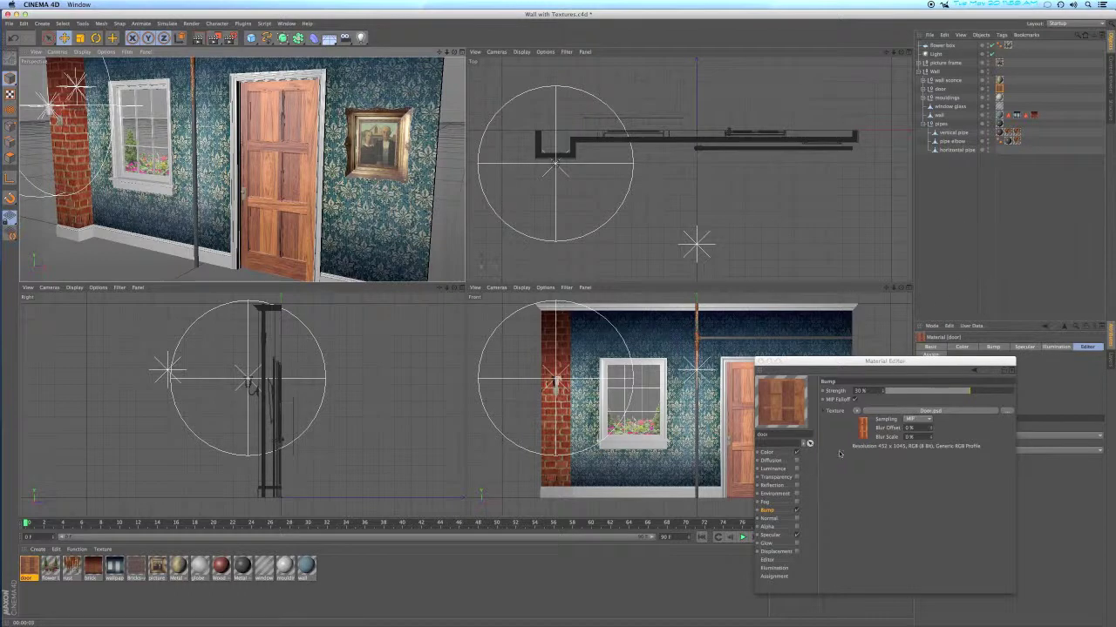
Set the door material's Texture Preview Size to 1024x1024 and orbit around the wall
click(760, 362)
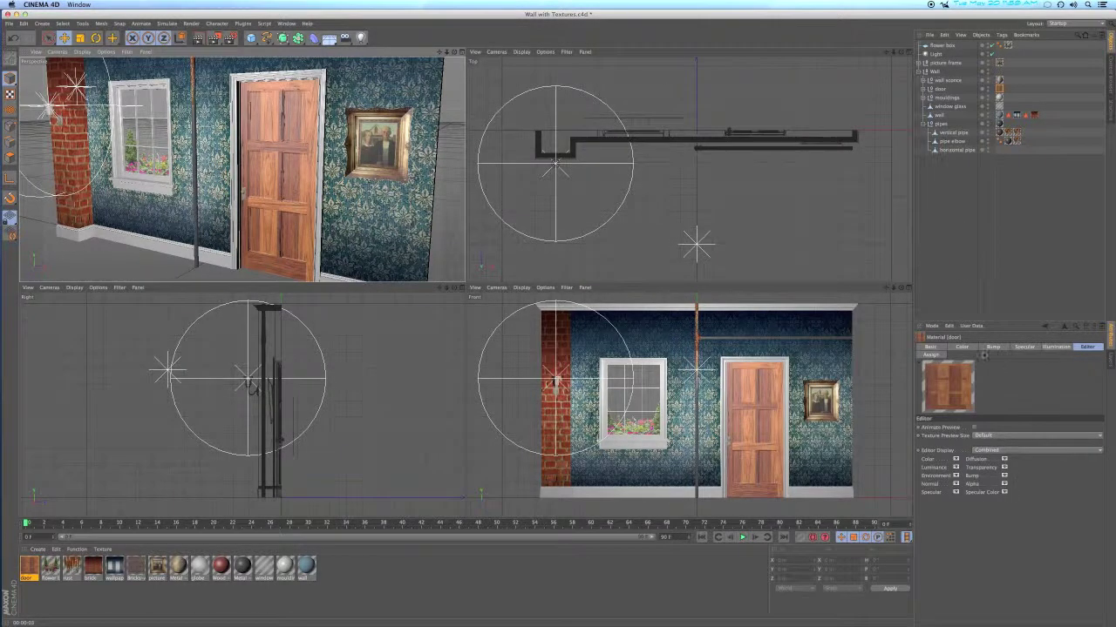
click(998, 437)
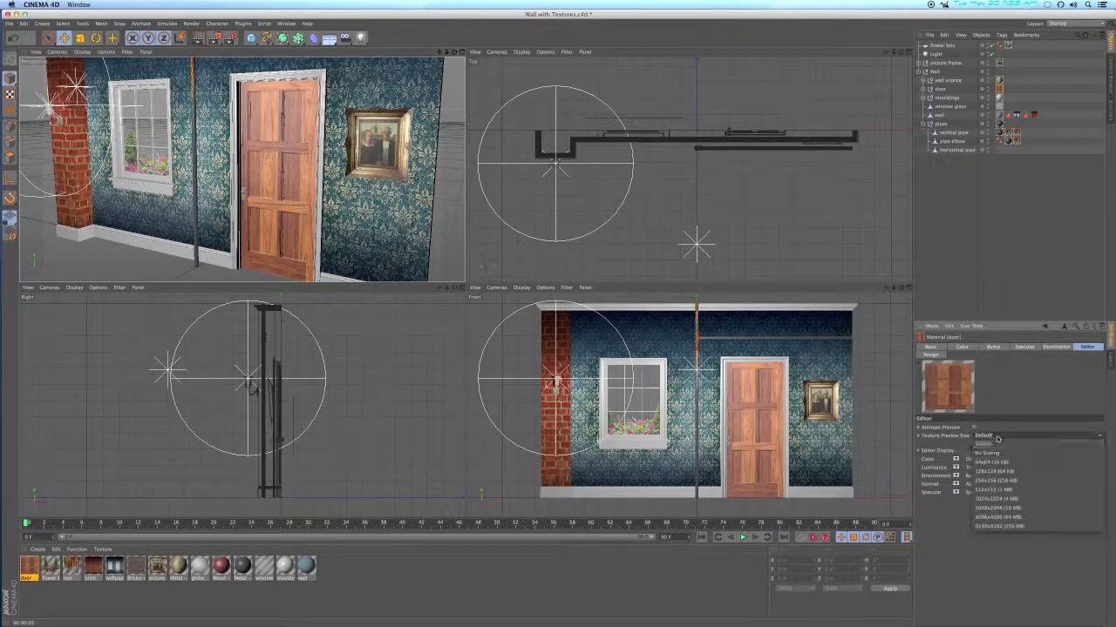
click(1004, 500)
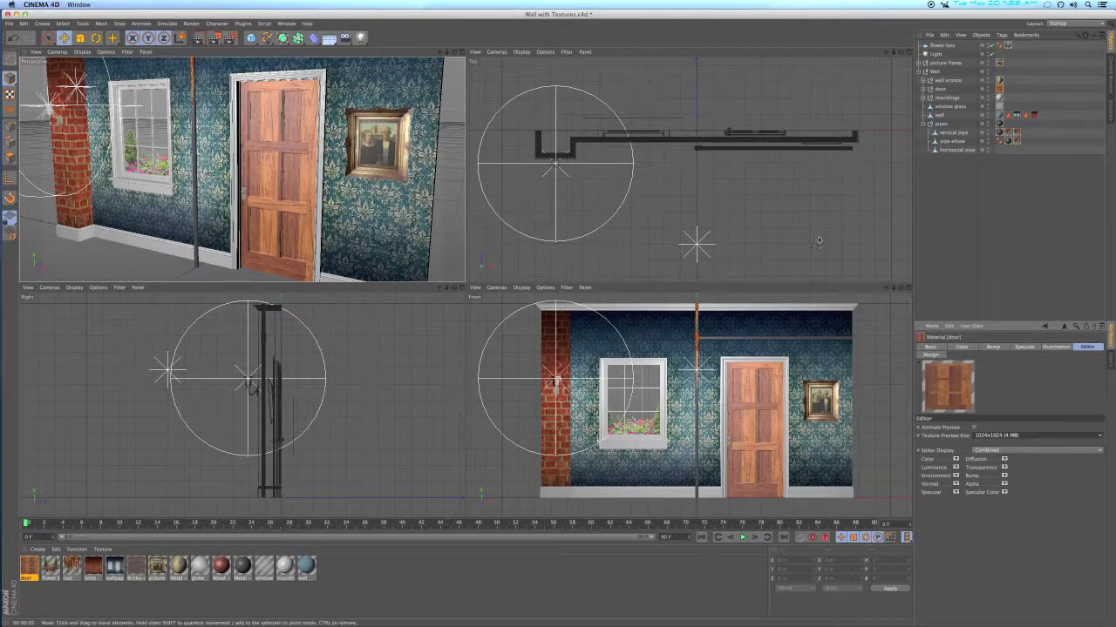
alt+drag(392, 174, 302, 197)
click(239, 242)
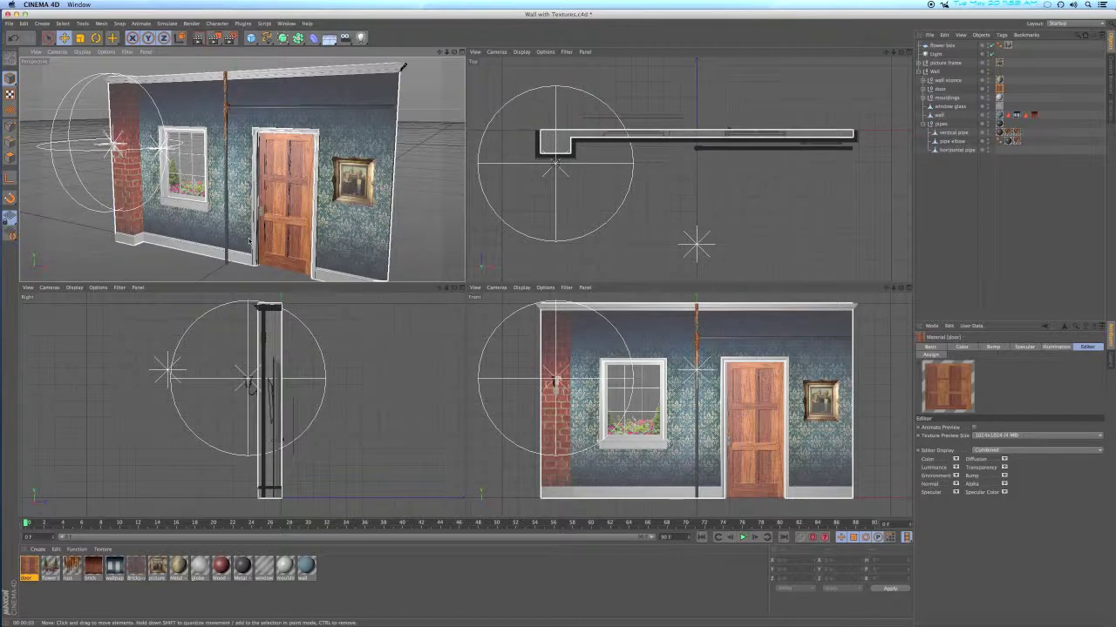
click(131, 353)
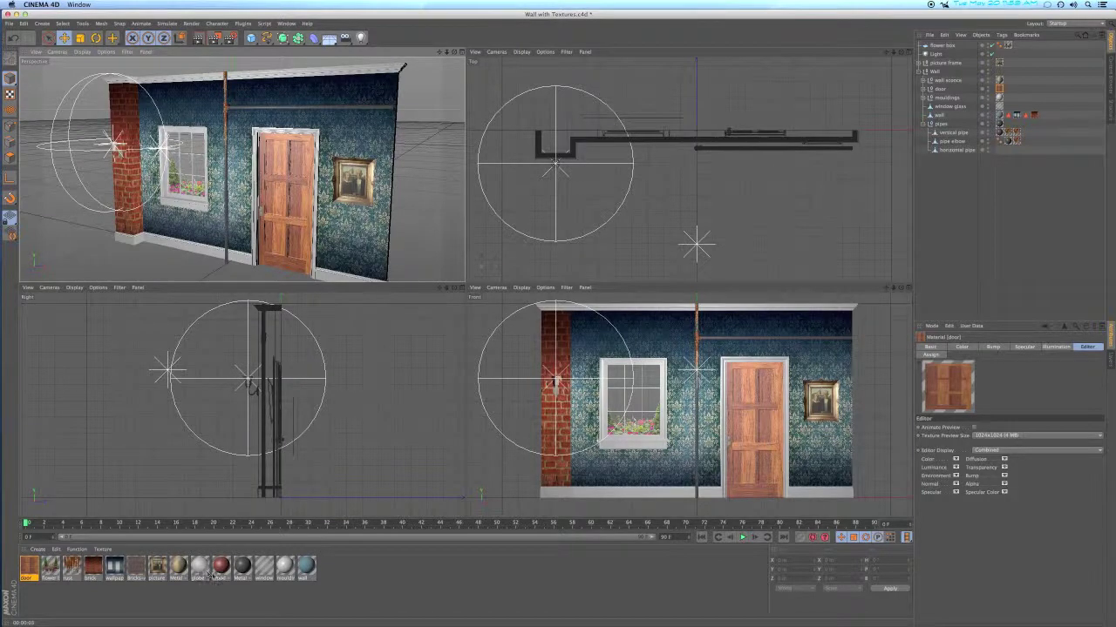
Tint the mouldings colour a pale bluish grey at hue 190° and render to check
double_click(285, 567)
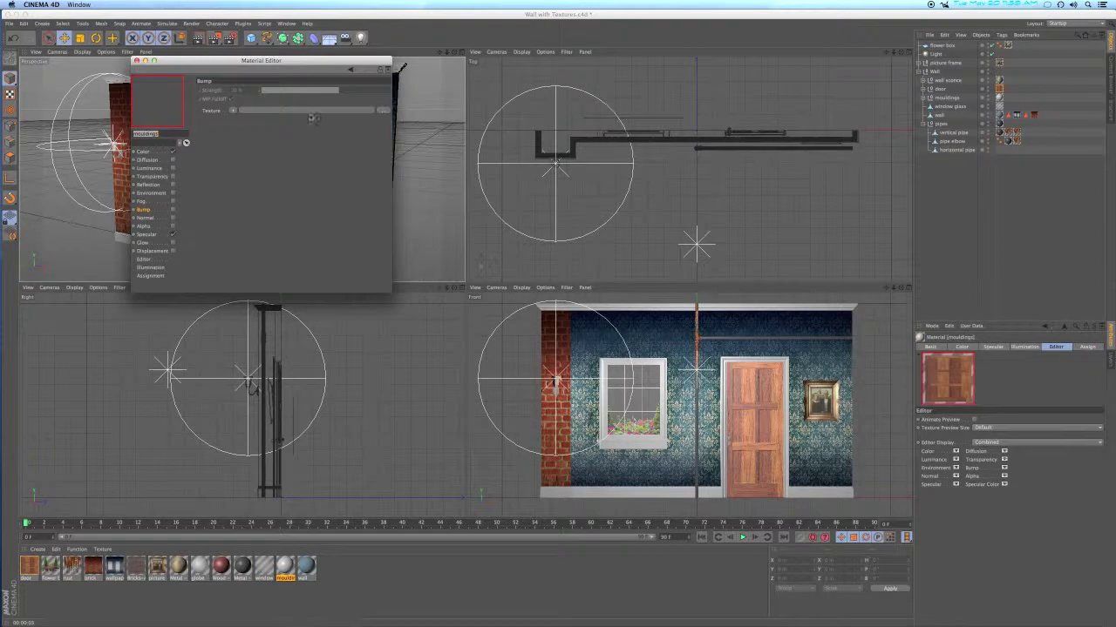
drag(293, 64, 657, 235)
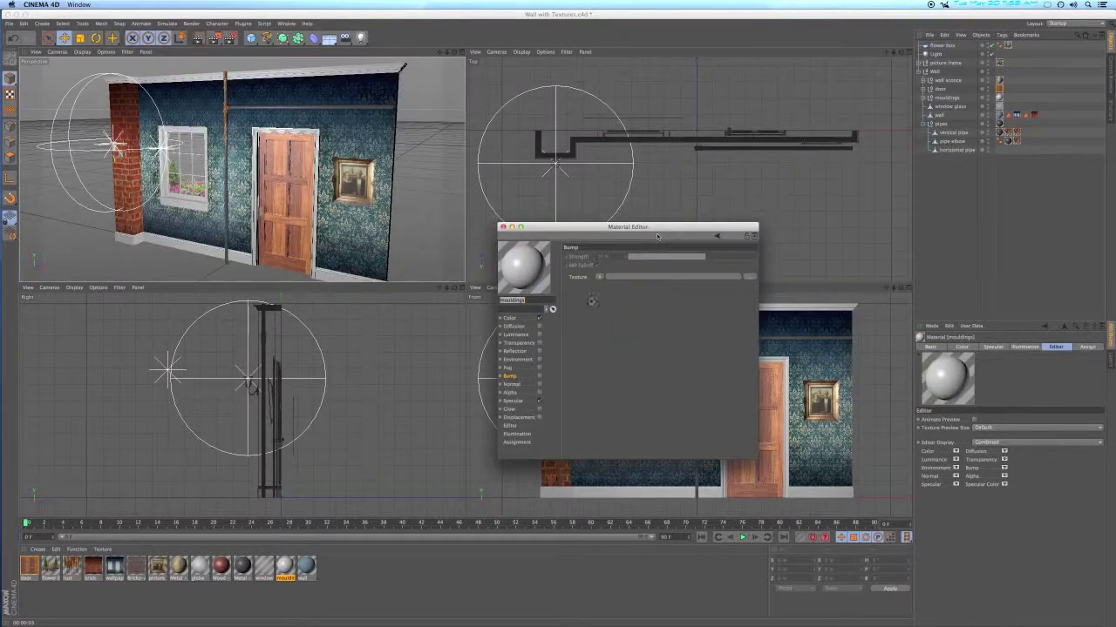
click(513, 318)
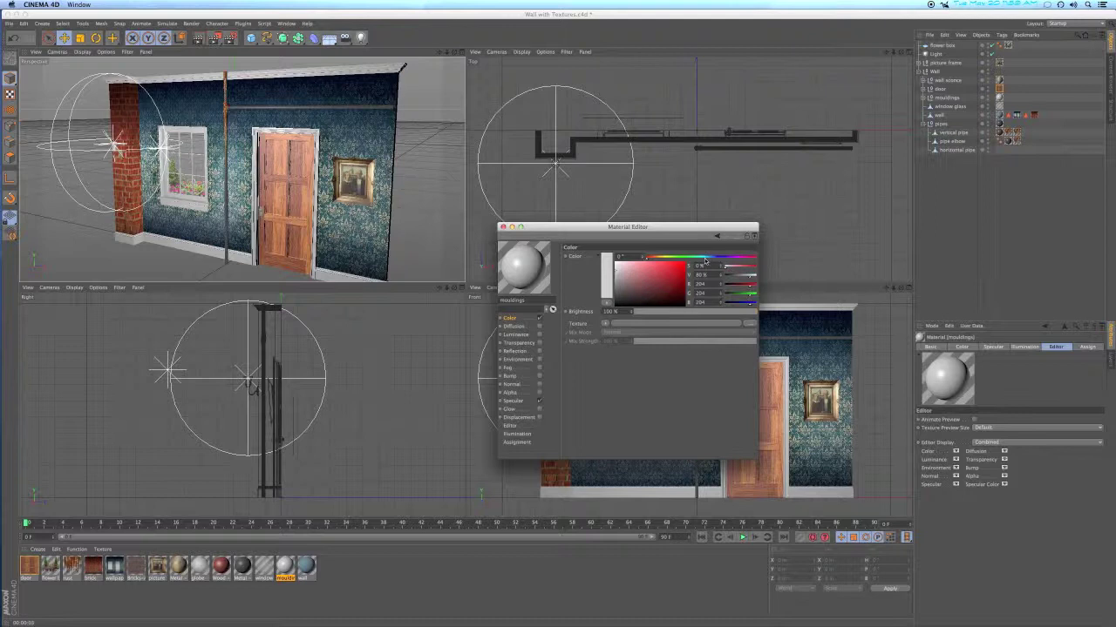
click(705, 259)
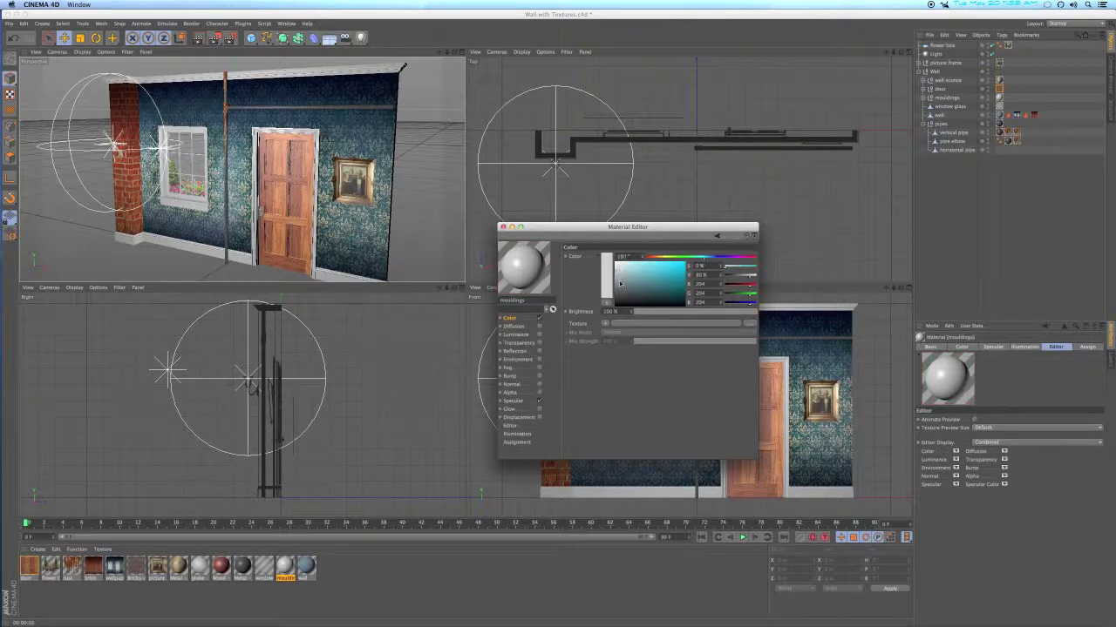
click(622, 285)
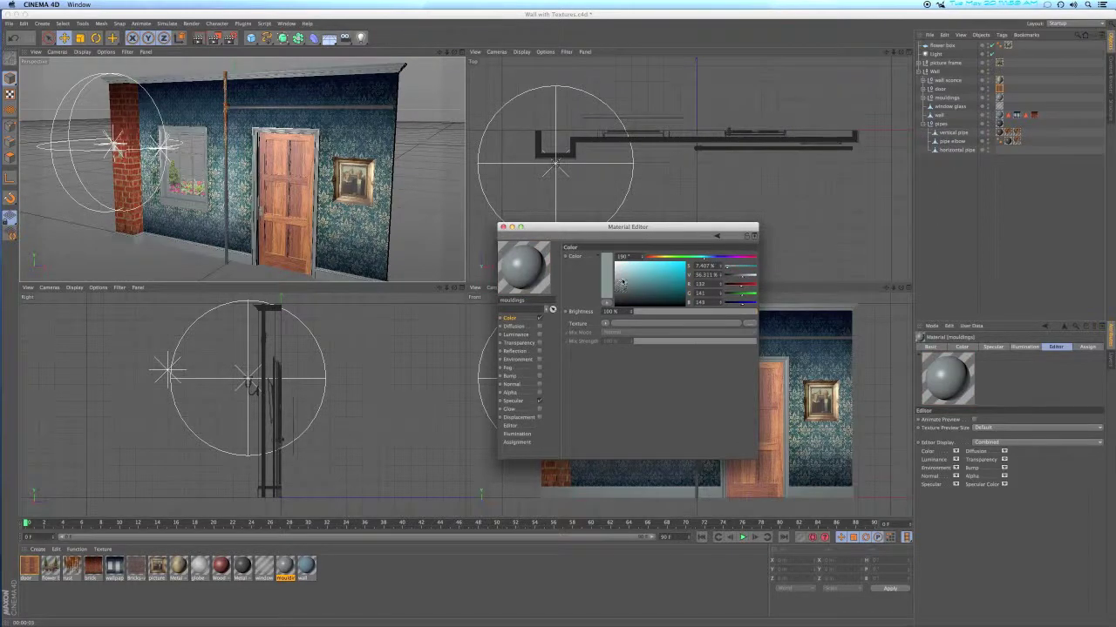
click(622, 275)
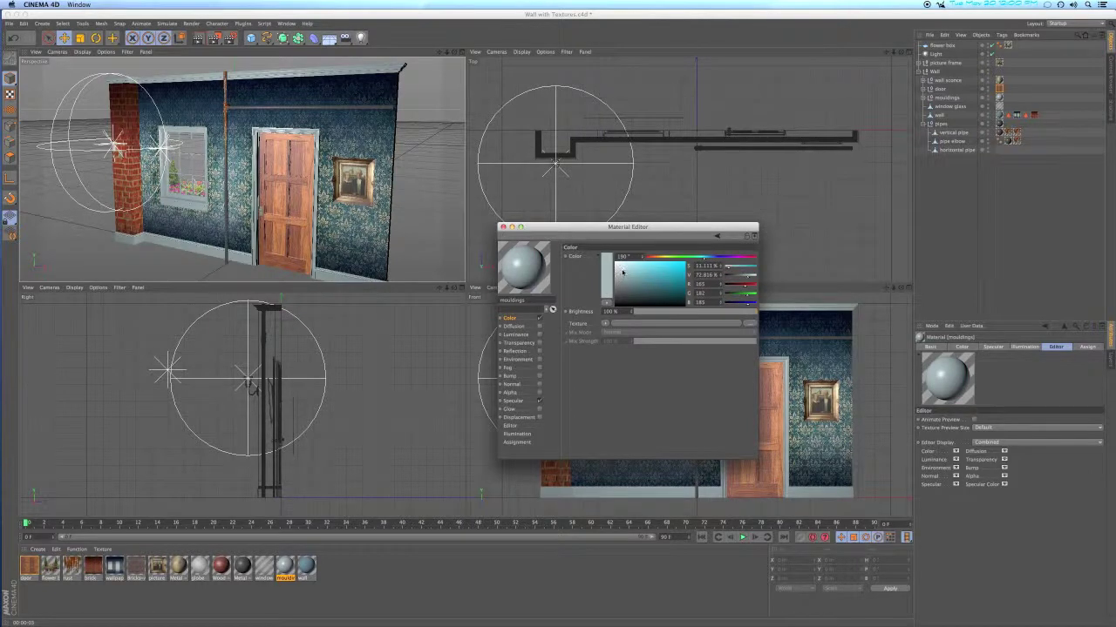
click(621, 272)
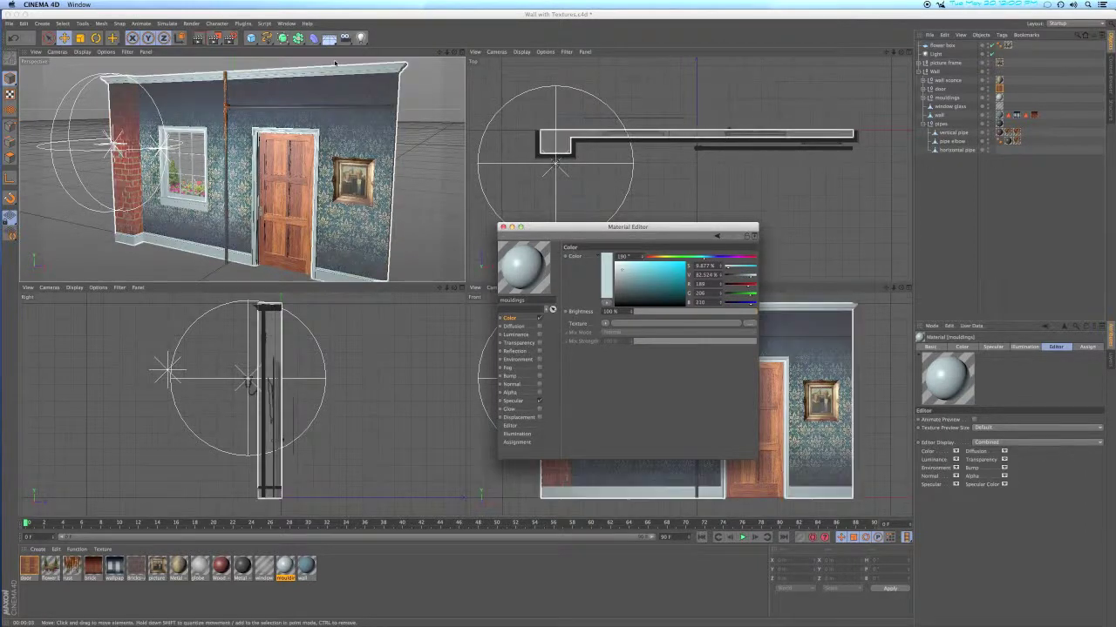
click(244, 52)
click(199, 38)
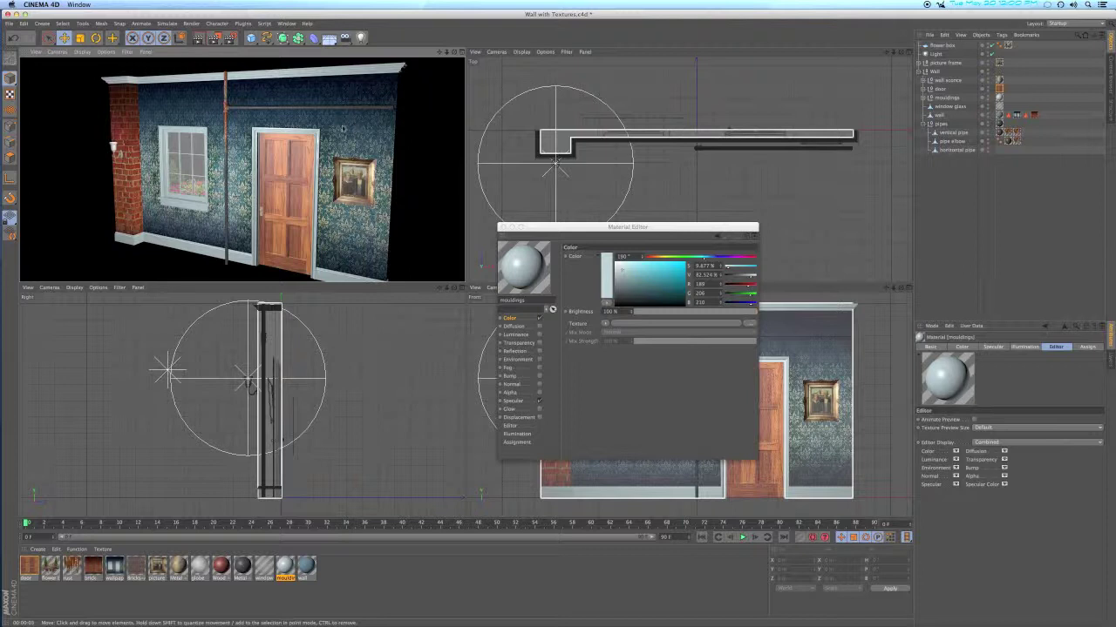
Switch on the mouldings material's Diffusion channel
click(273, 128)
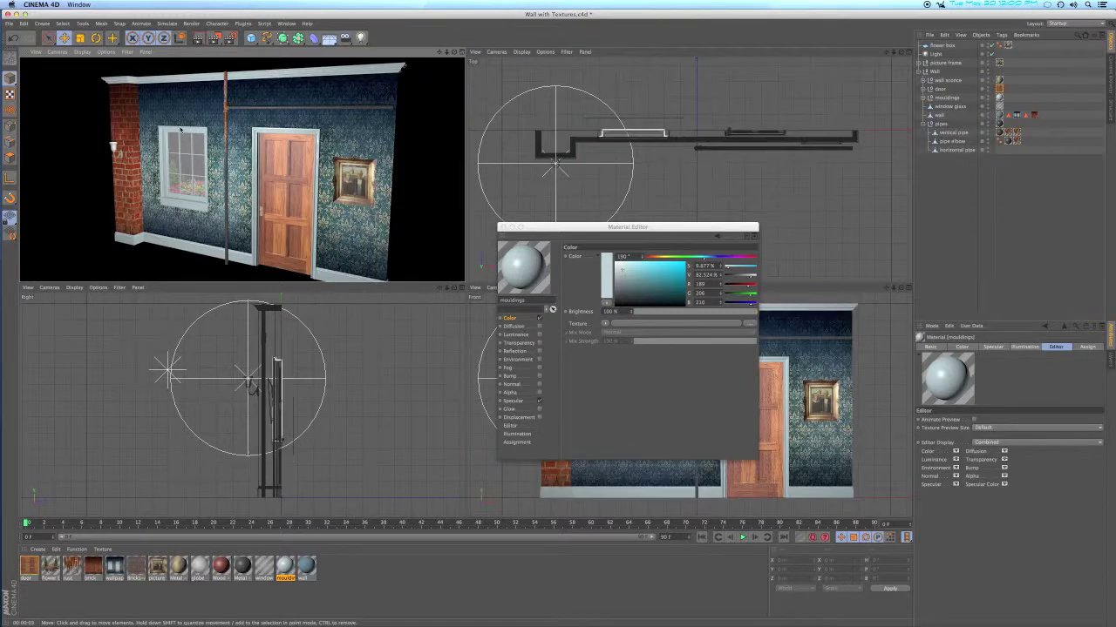
click(354, 132)
click(398, 157)
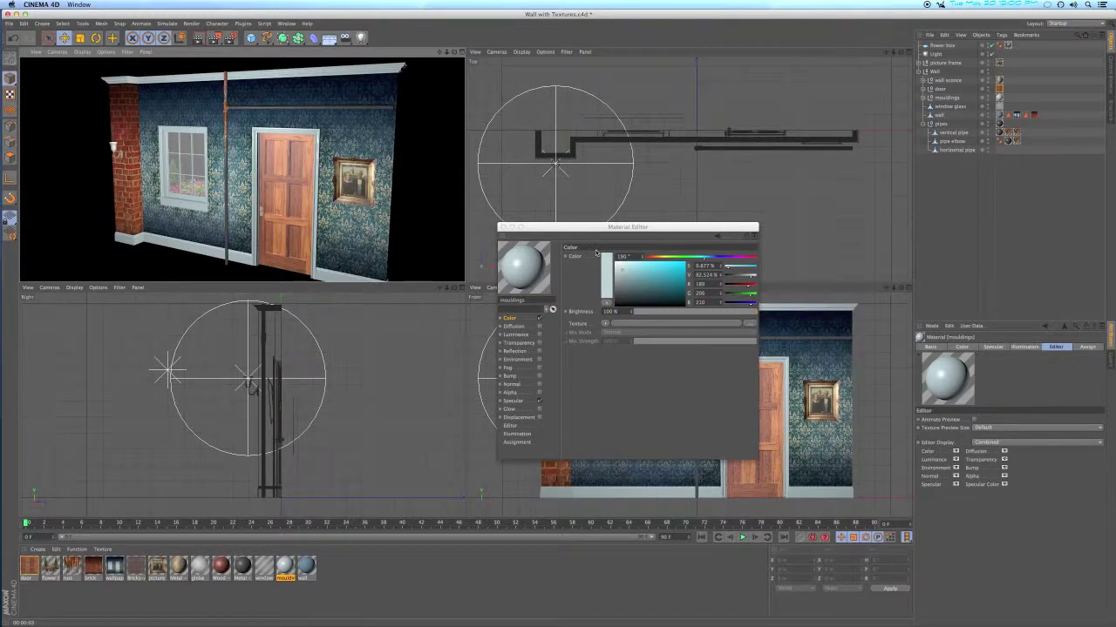
click(539, 327)
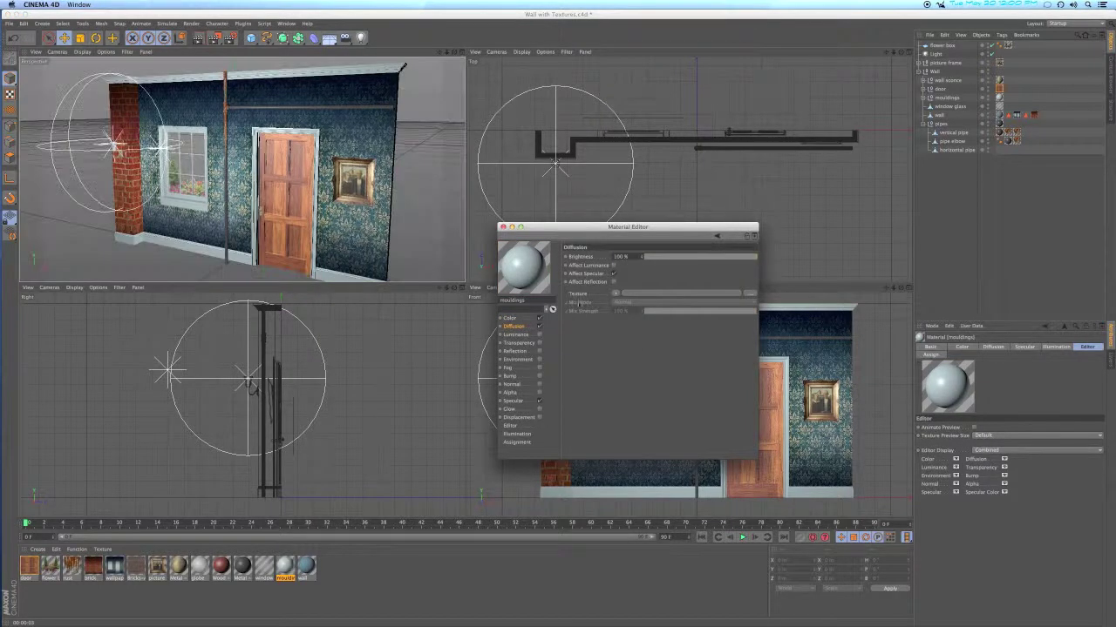
Load a Noise shader into the mouldings Diffusion texture and set its type to Gaseous
click(616, 296)
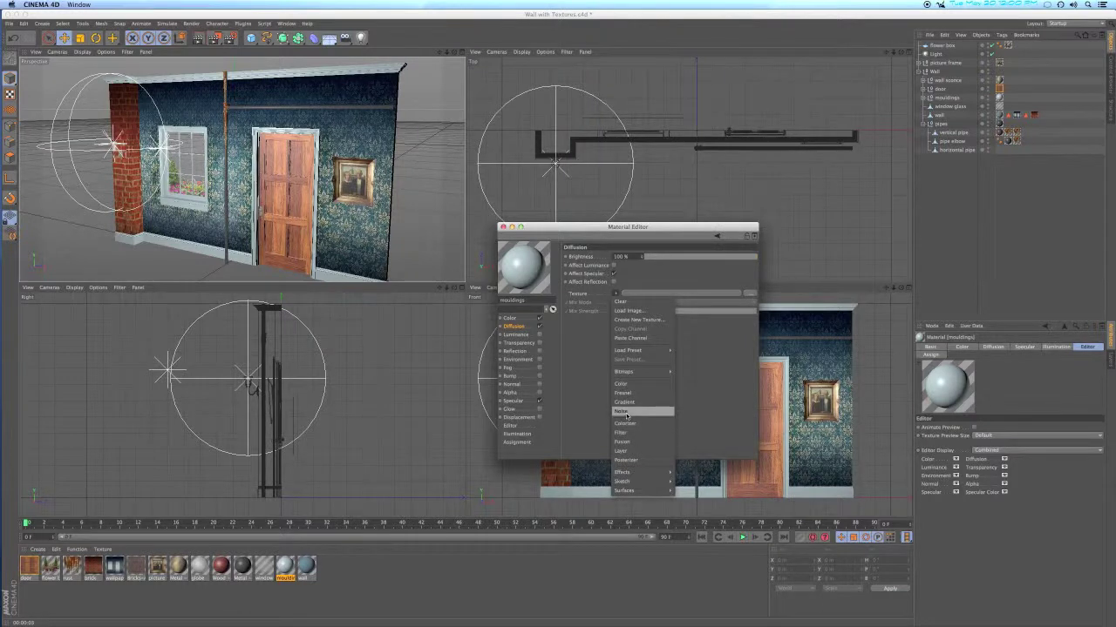
click(626, 412)
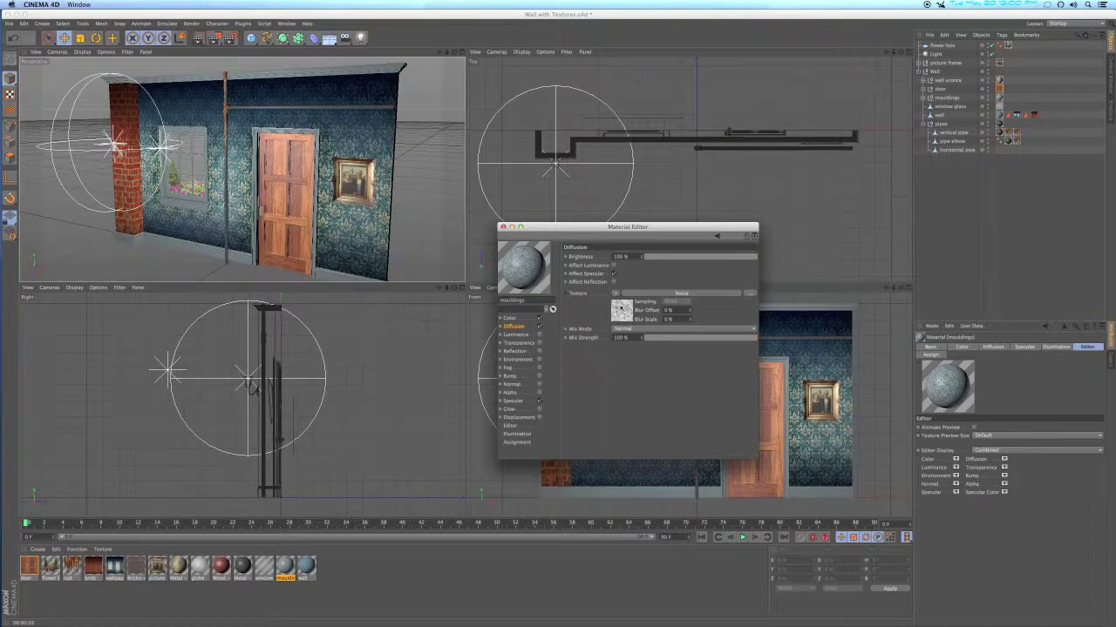
click(621, 310)
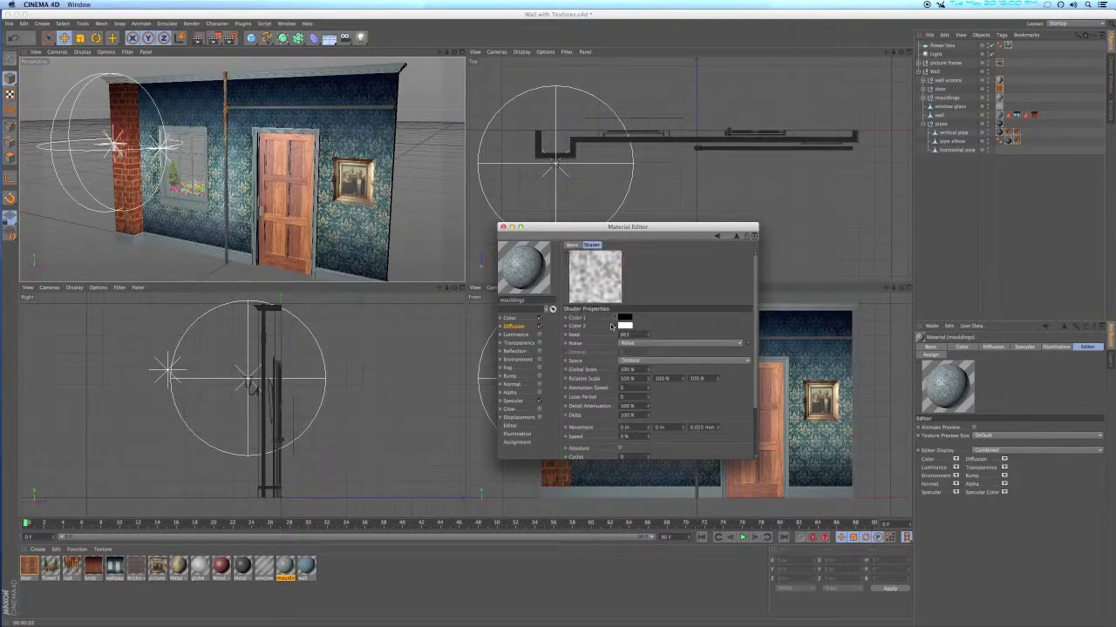
click(670, 344)
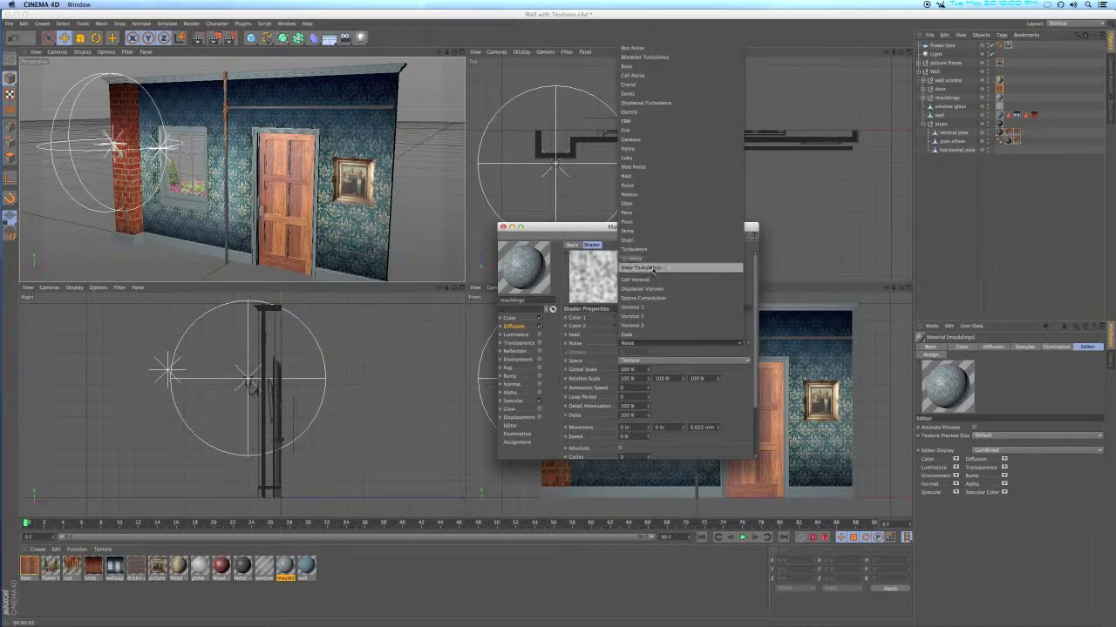
click(657, 140)
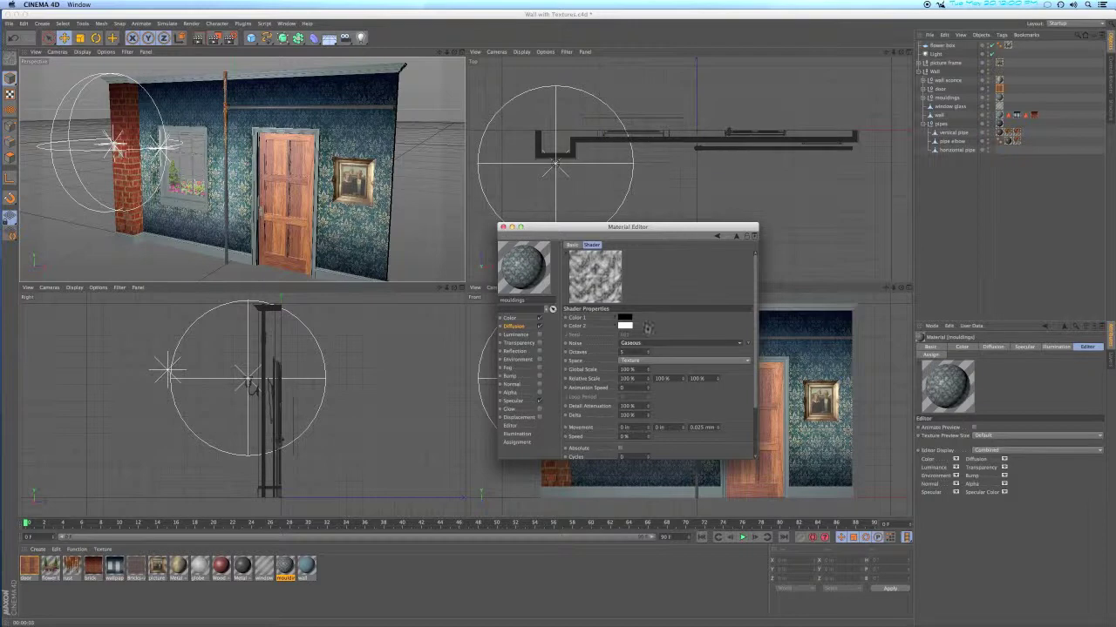
click(625, 319)
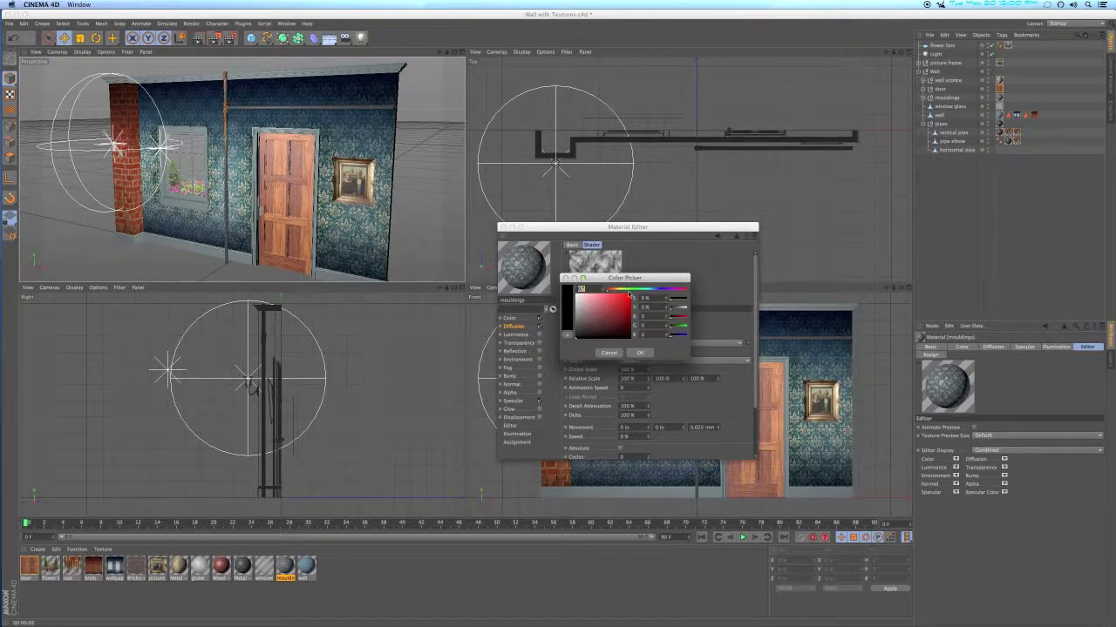
Set the noise's Color 1 to a muted desaturated blue and render the mouldings
click(653, 291)
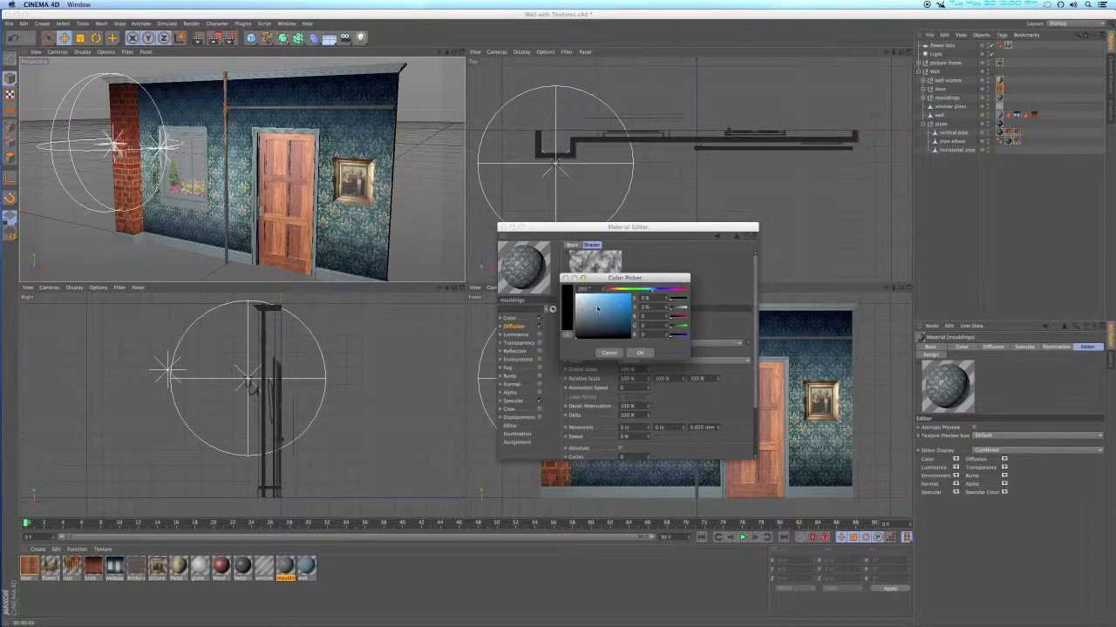
click(583, 313)
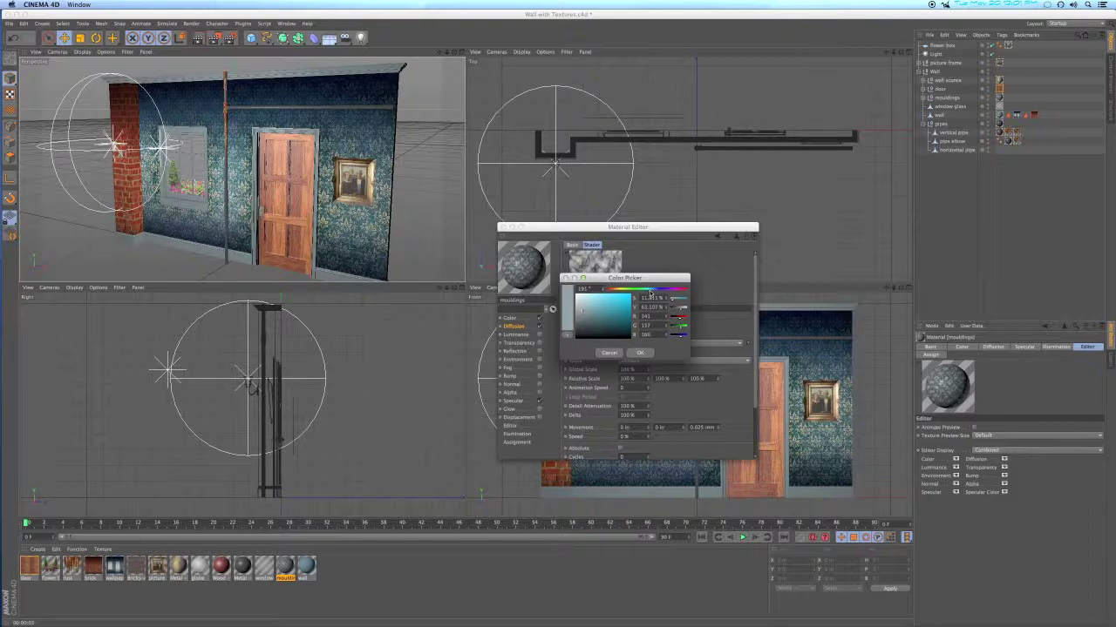
click(587, 325)
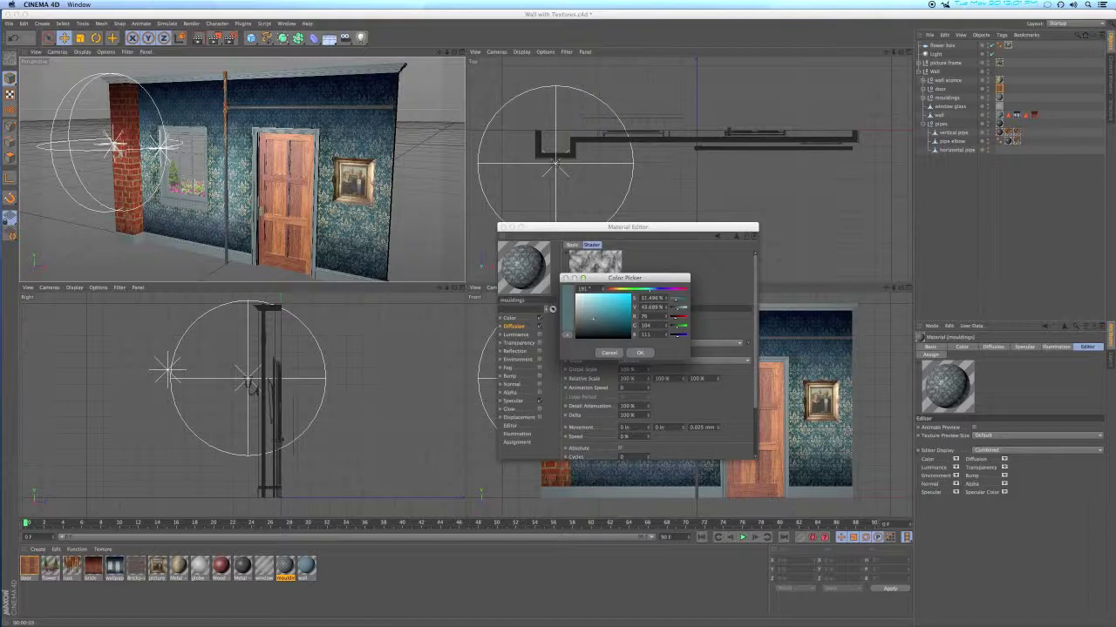
click(640, 353)
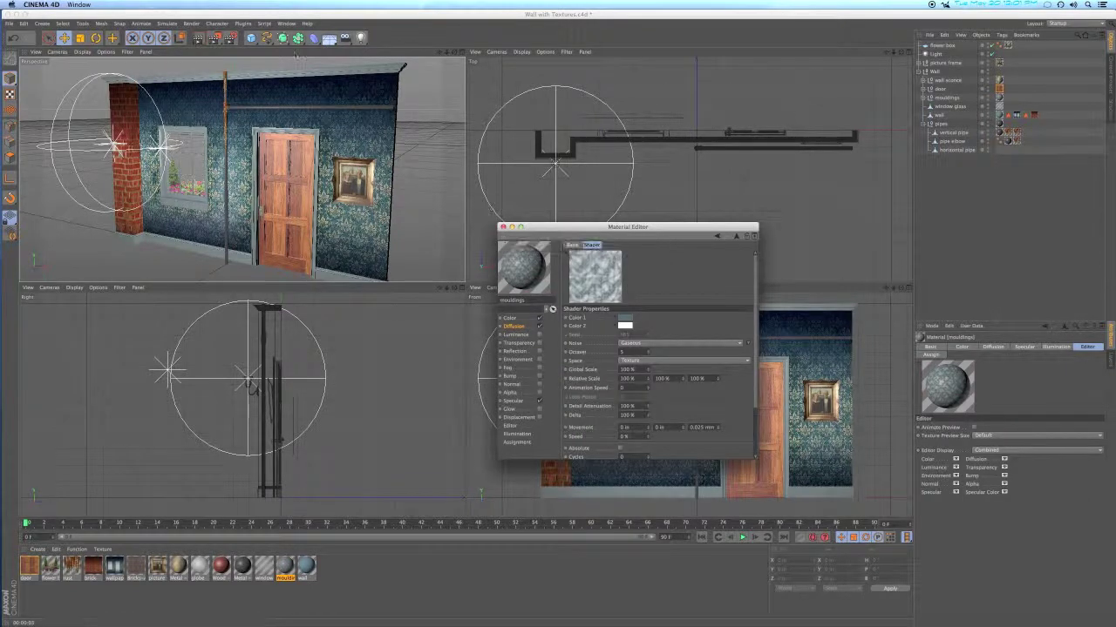
click(199, 38)
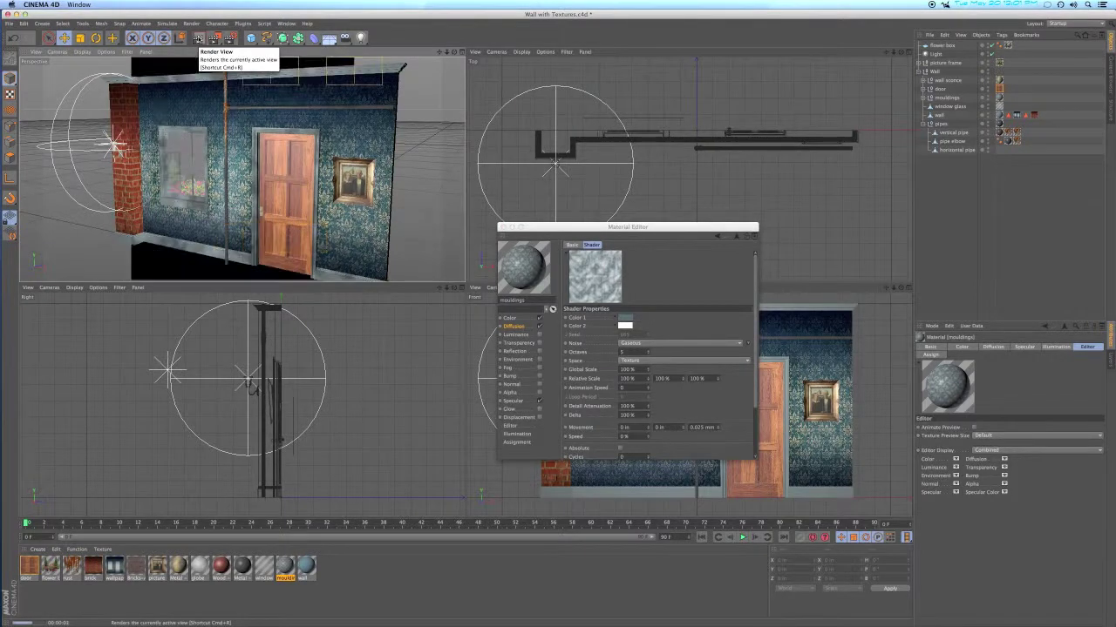
click(246, 233)
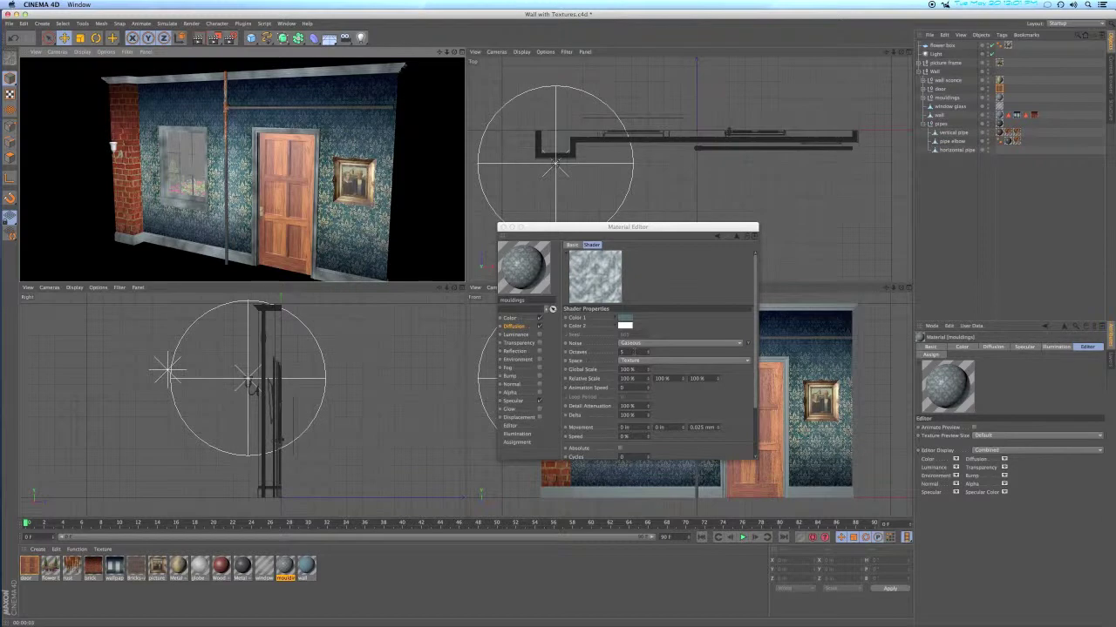
Raise the noise Global Scale to 202 % and re-render the perspective view
click(648, 373)
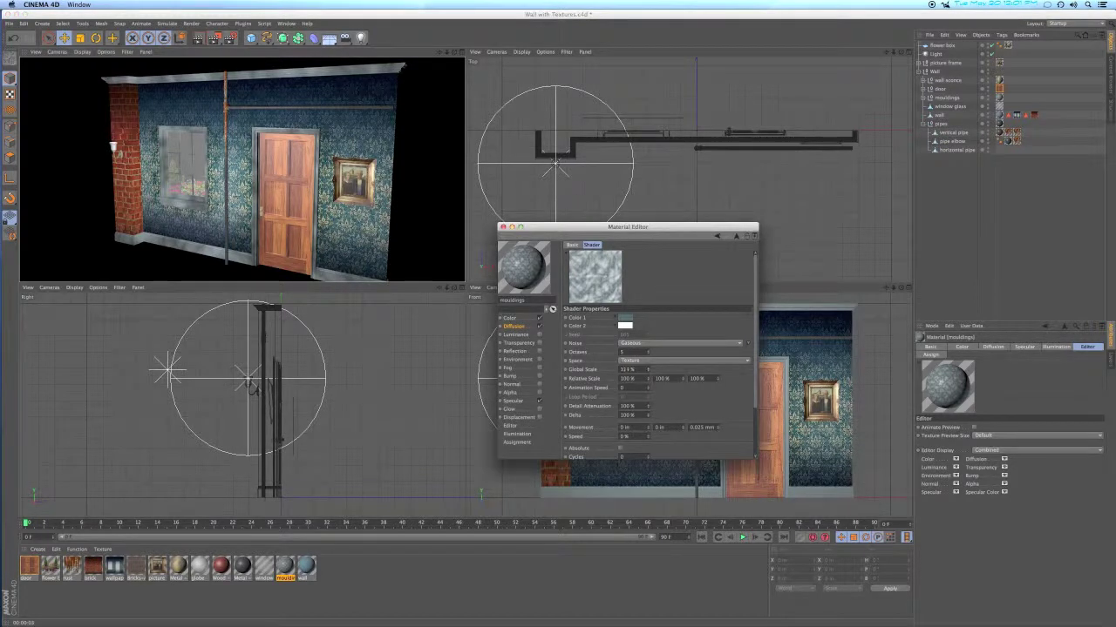
drag(648, 370, 648, 361)
drag(649, 370, 648, 373)
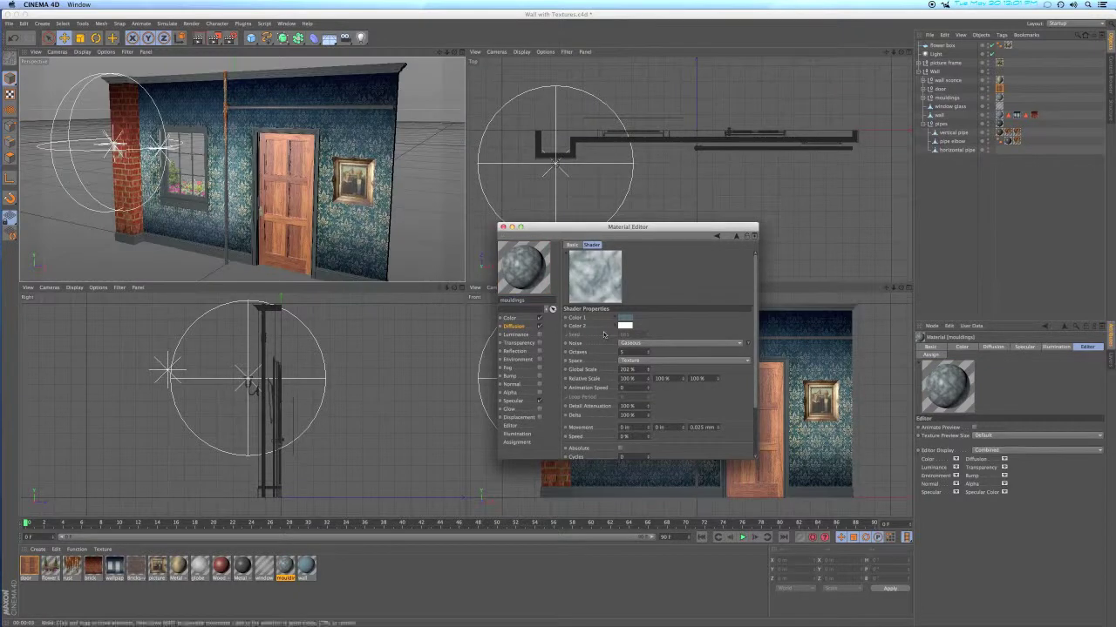
click(206, 48)
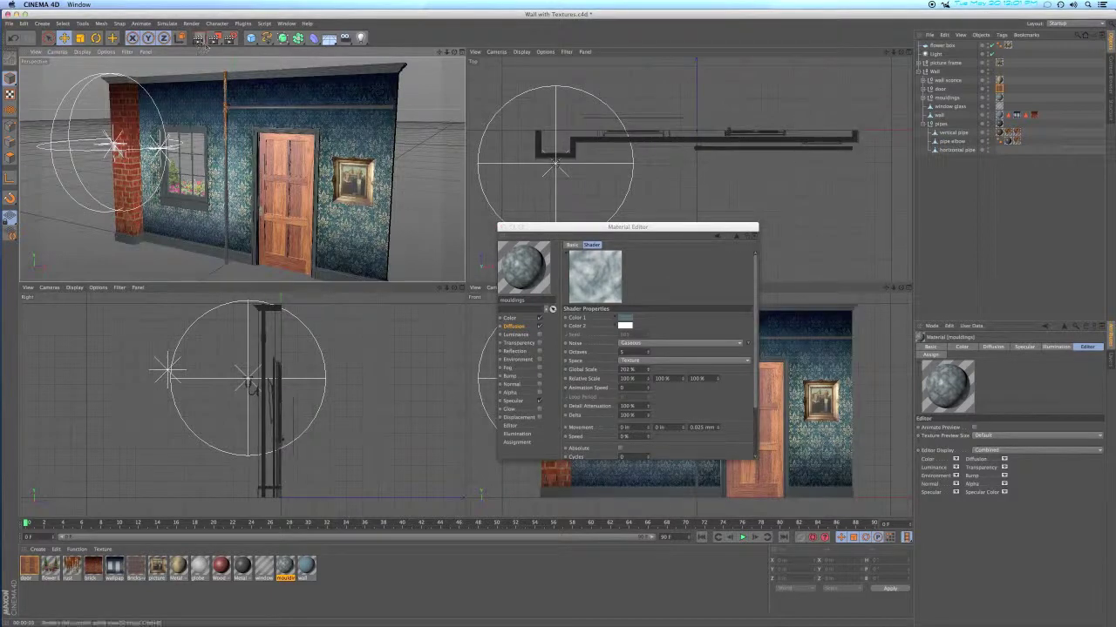
click(200, 40)
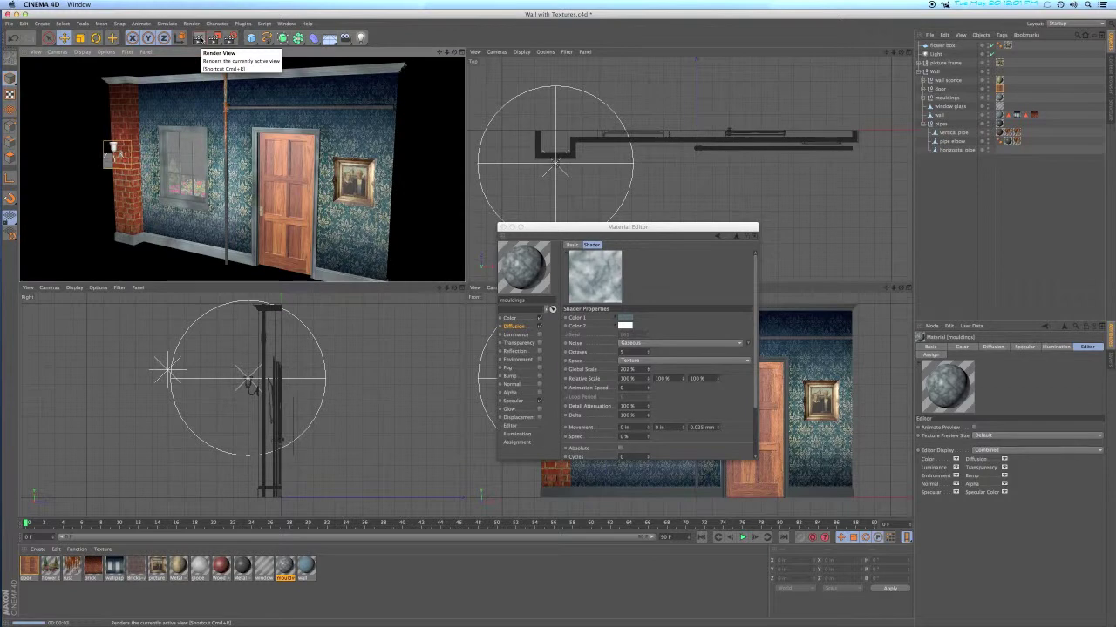
click(308, 142)
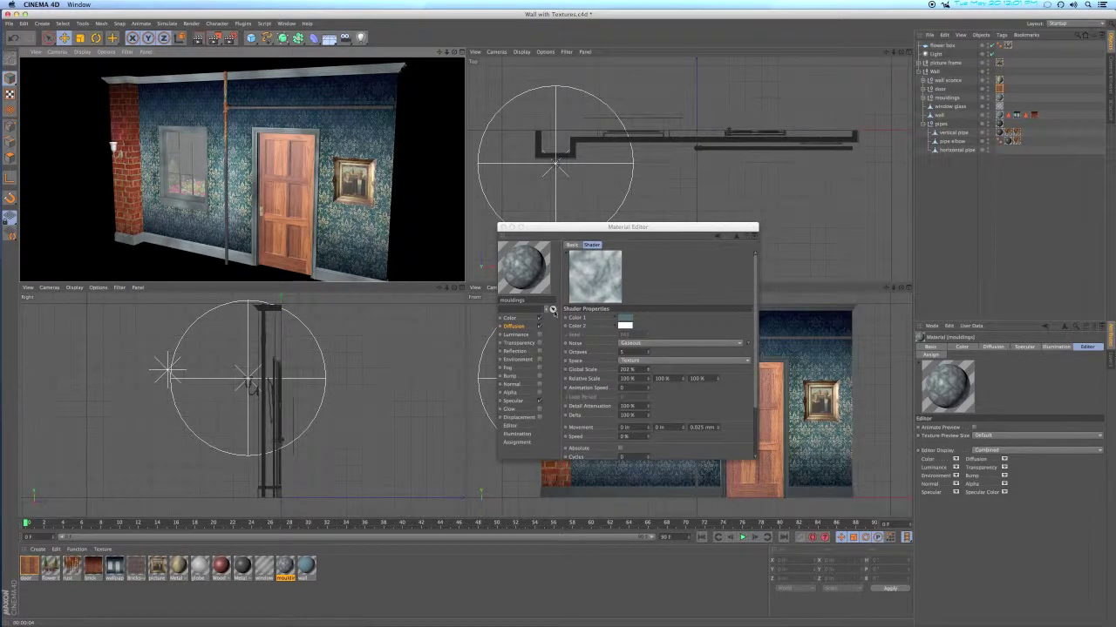
click(522, 327)
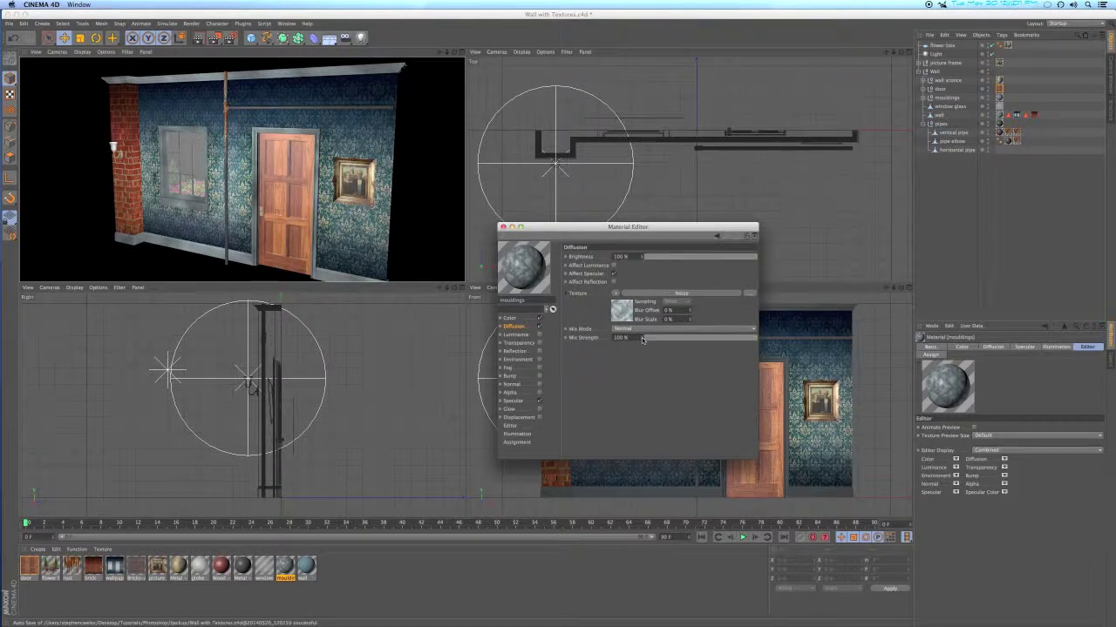
Lower diffusion Mix Strength to 75 % and noise Global Scale to 150 %, rendering to check
drag(642, 337, 642, 343)
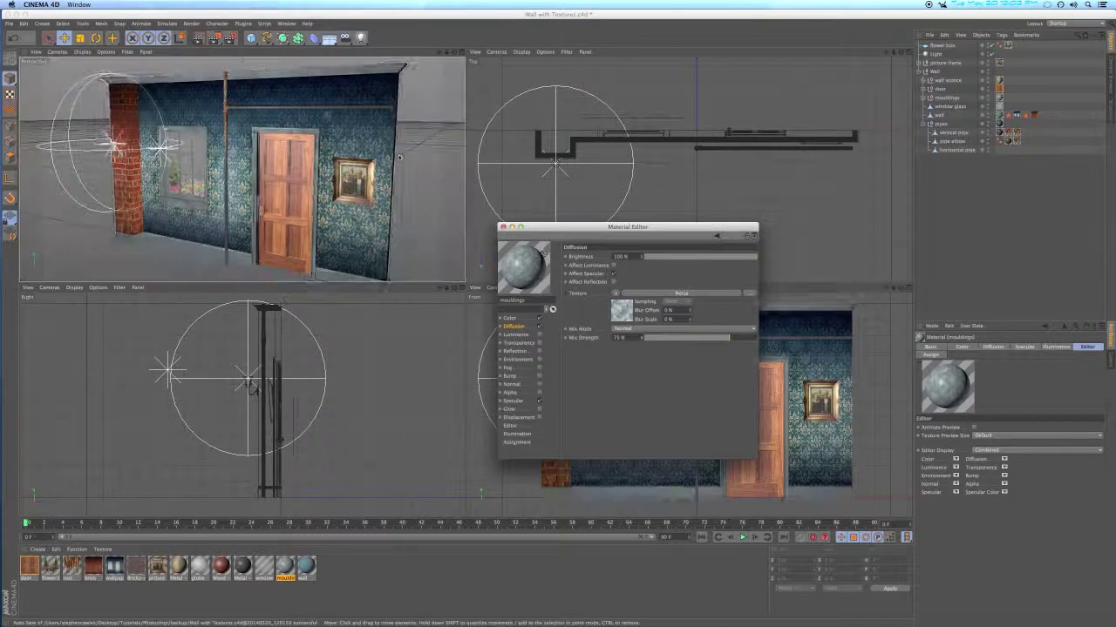
click(221, 54)
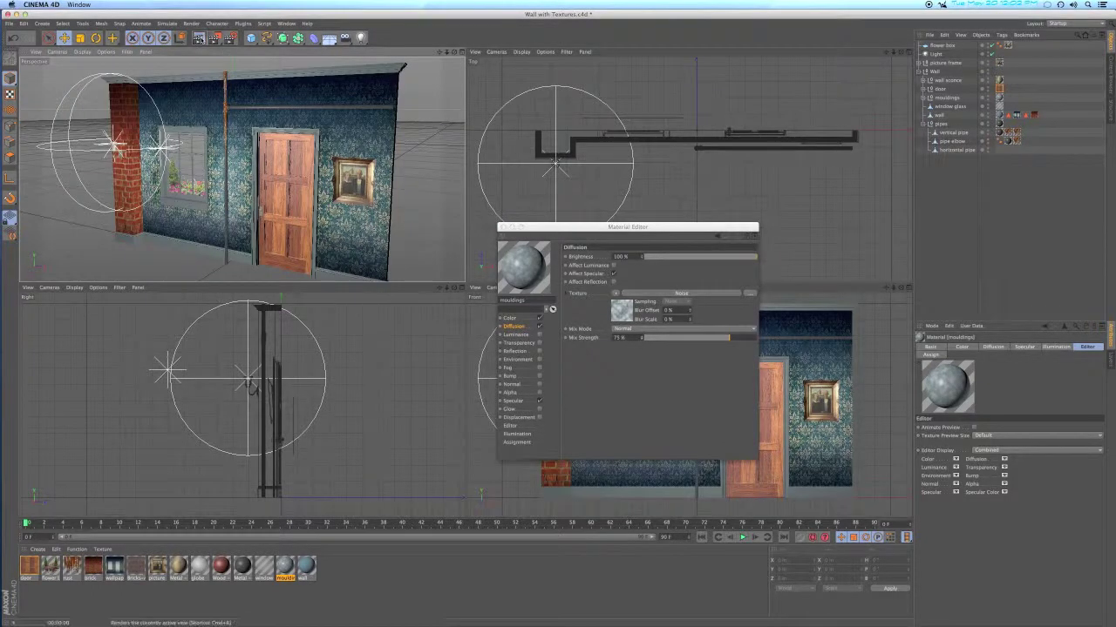
click(215, 38)
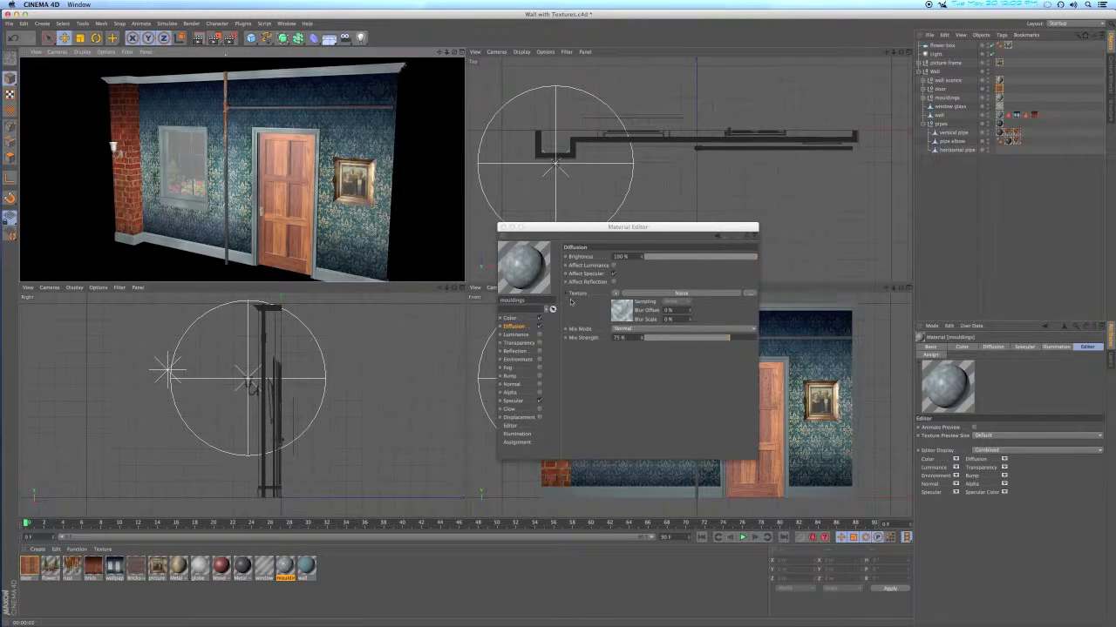
click(623, 311)
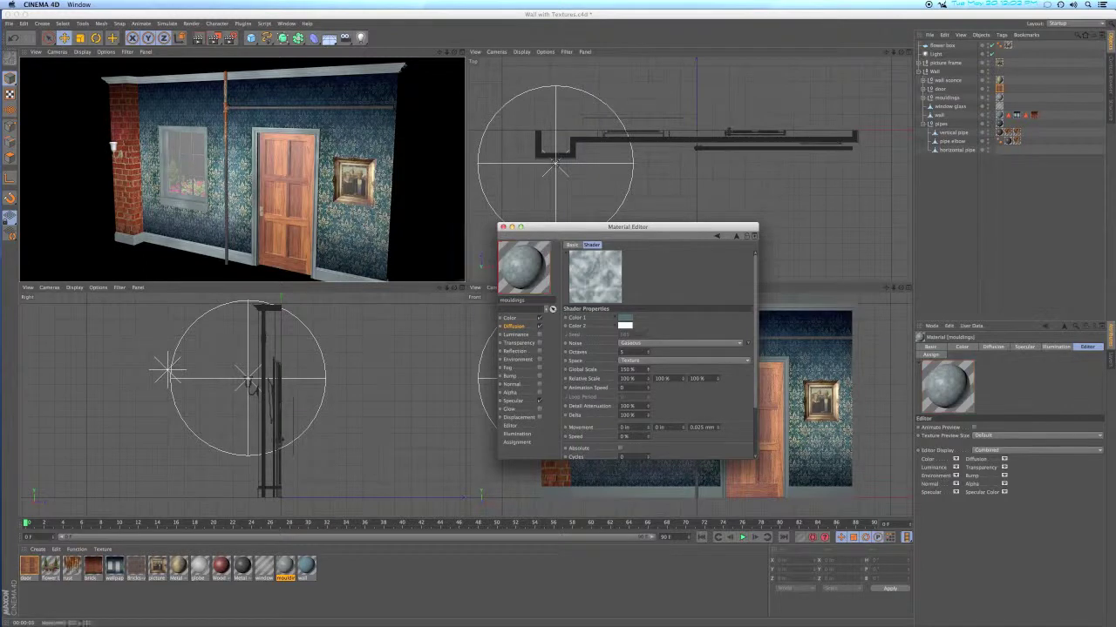
click(199, 39)
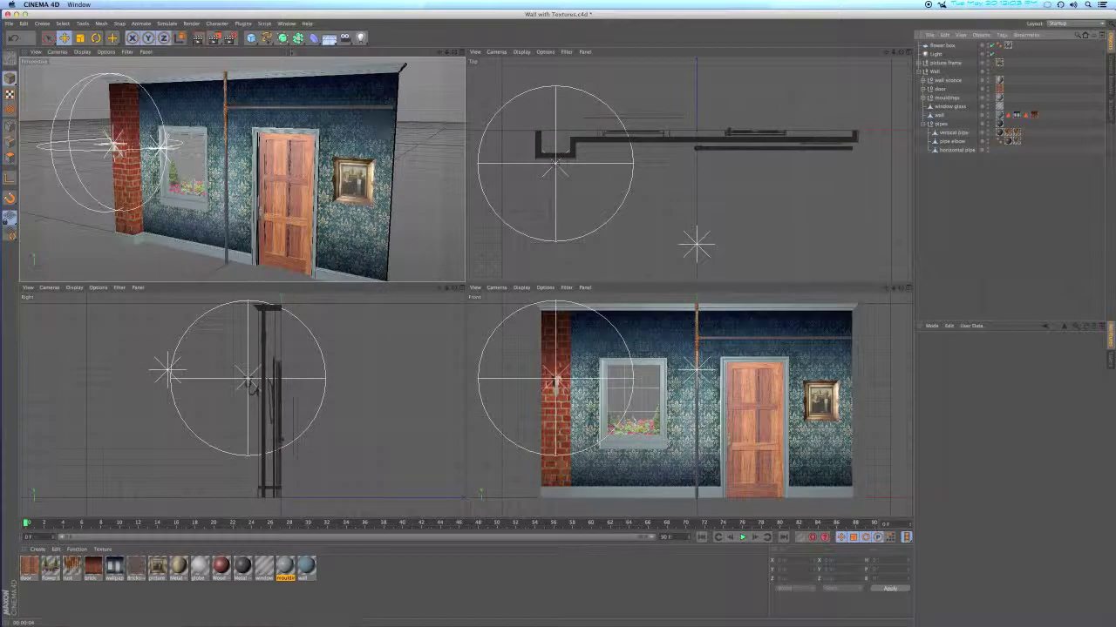
click(199, 39)
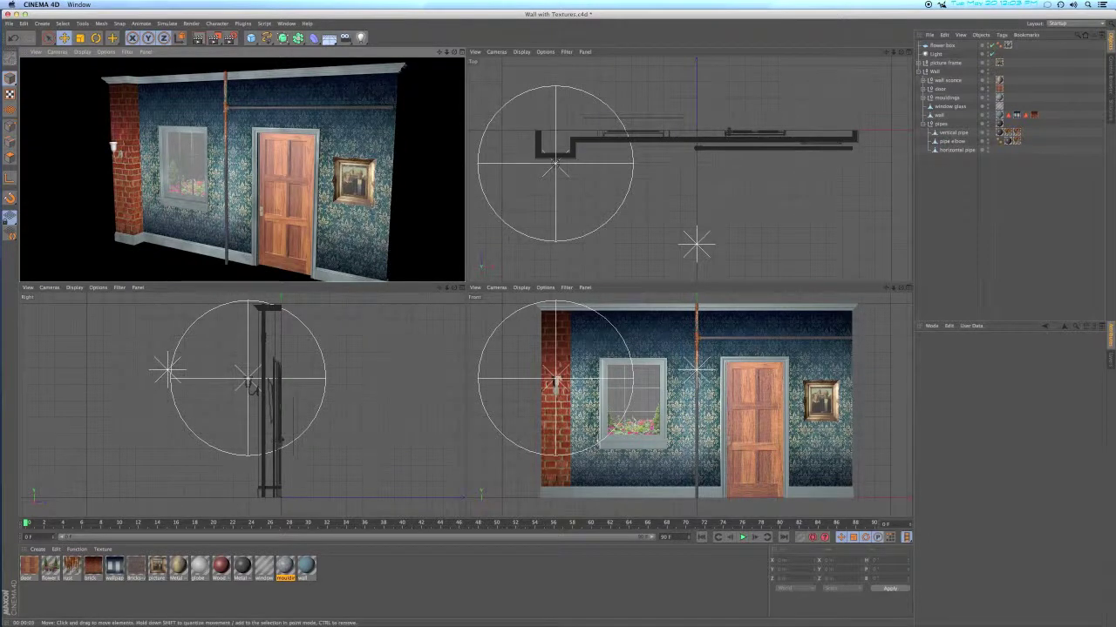
click(30, 567)
Enable Diffusion on the door material and copy the mouldings material's Diffusion noise texture
double_click(30, 567)
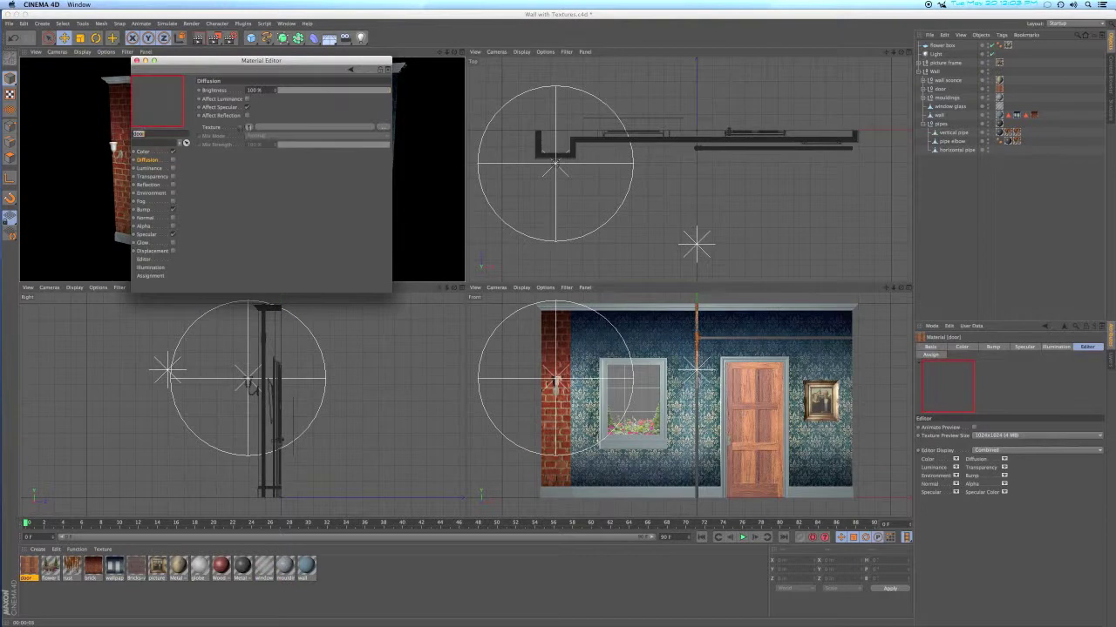
drag(257, 63, 776, 305)
click(691, 402)
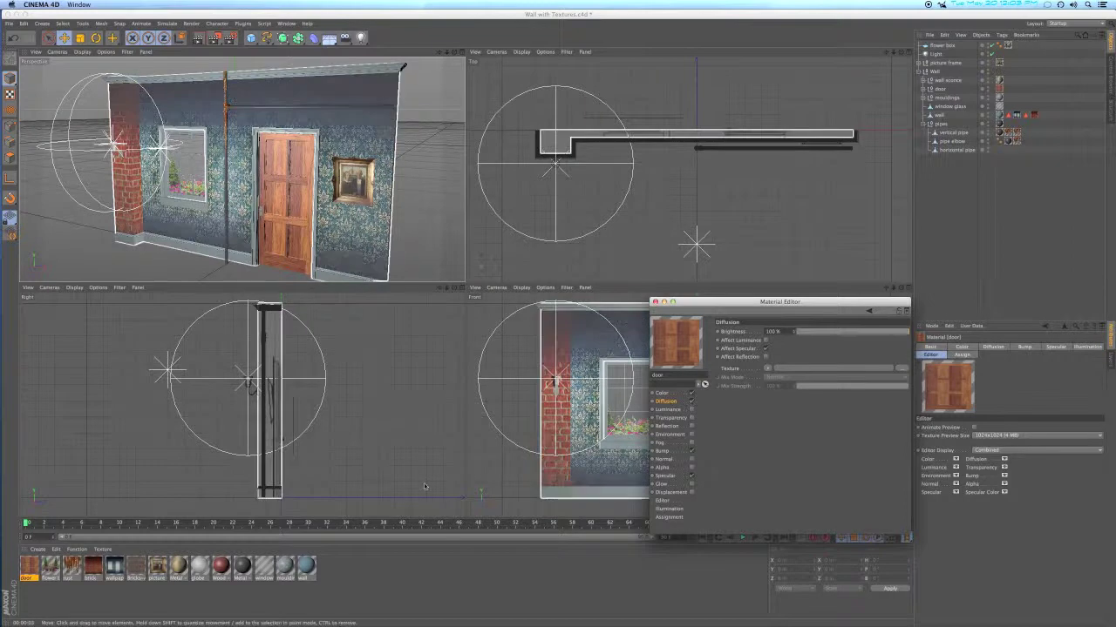
click(288, 571)
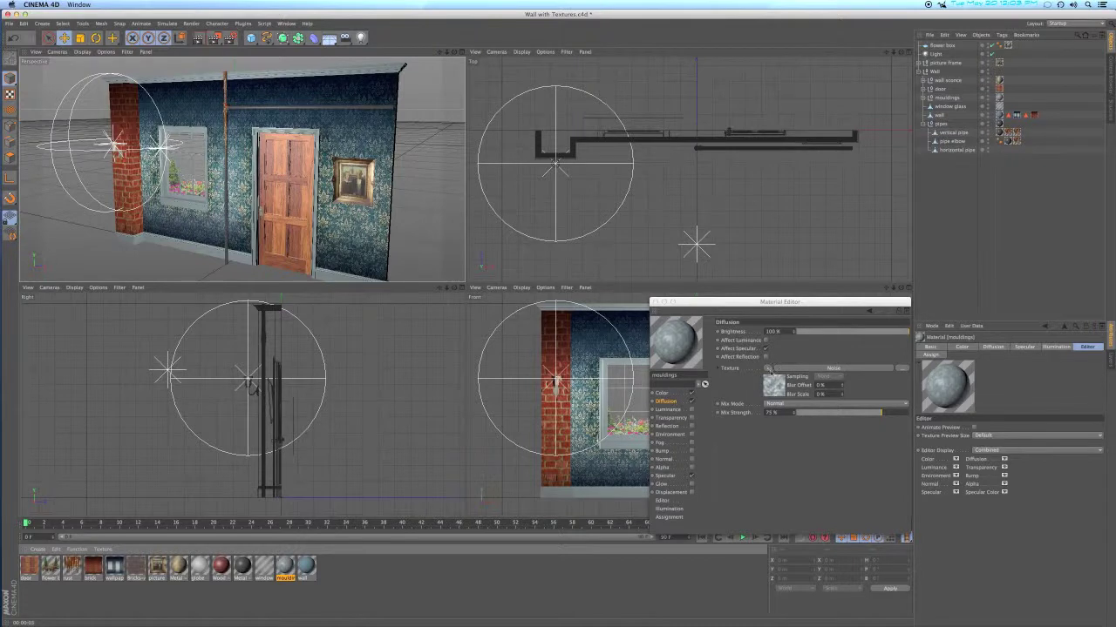
click(769, 370)
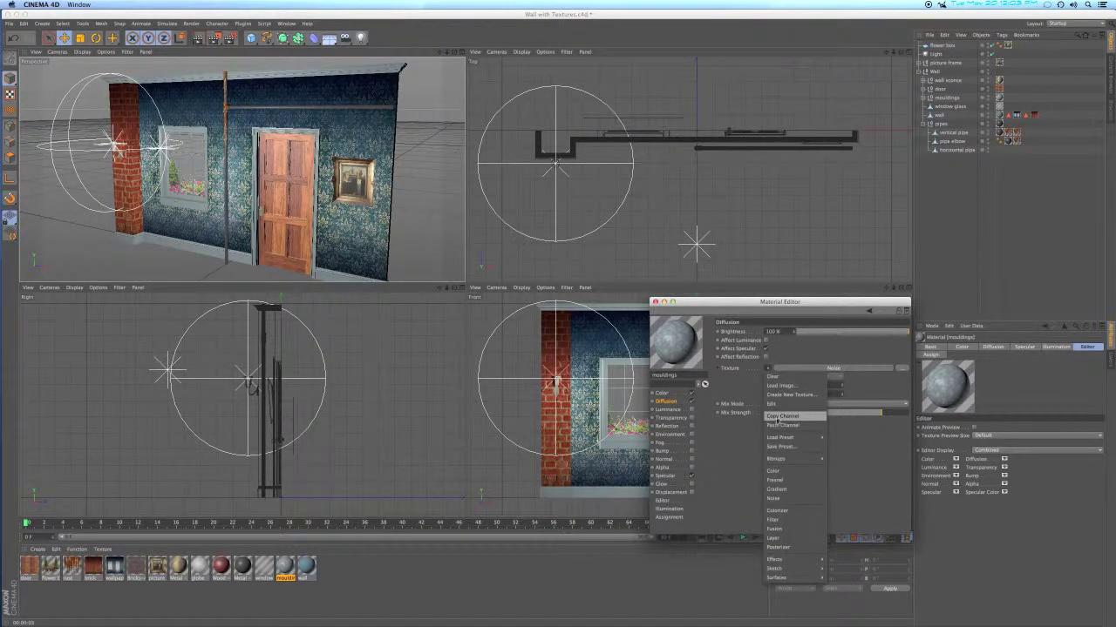
click(776, 416)
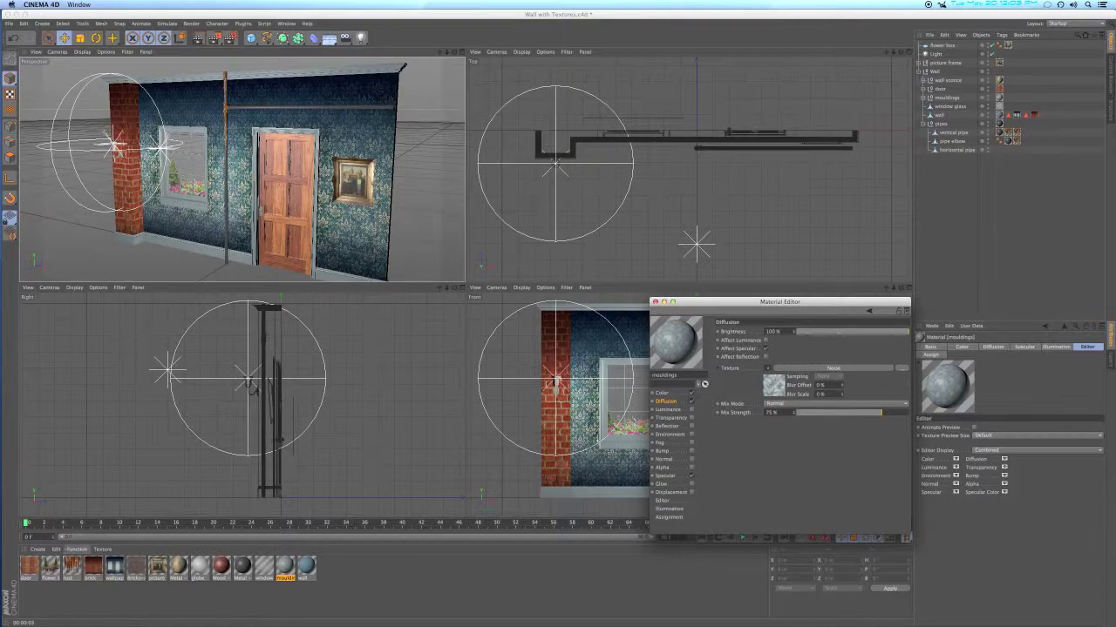
Paste the noise texture into the door's Diffusion channel, close the editor and render the perspective view
click(28, 567)
click(767, 370)
click(781, 413)
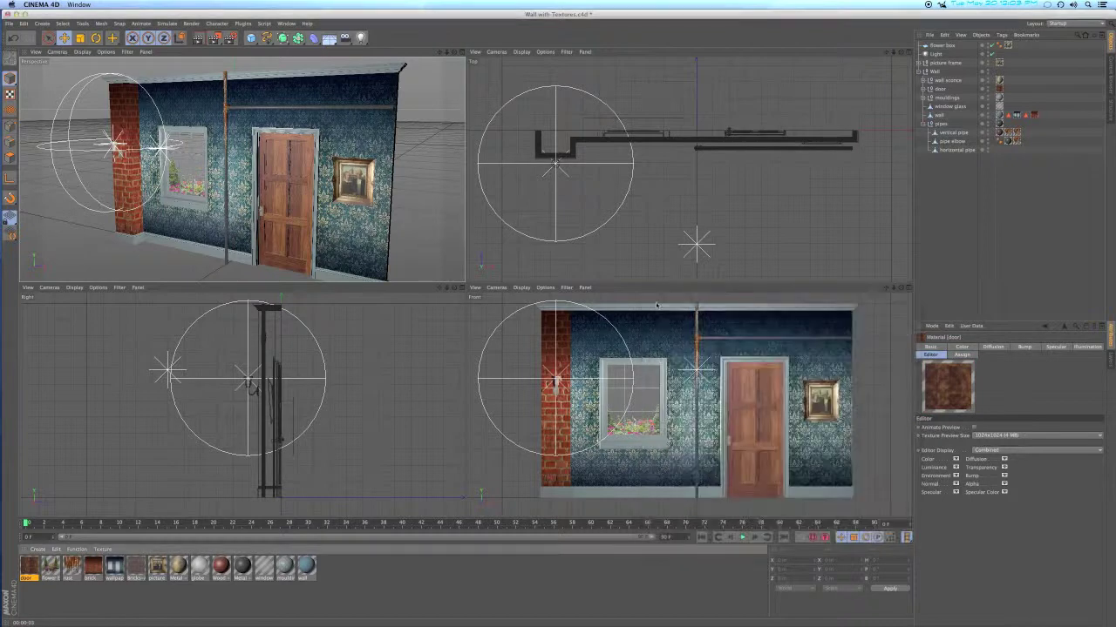
click(655, 301)
click(198, 37)
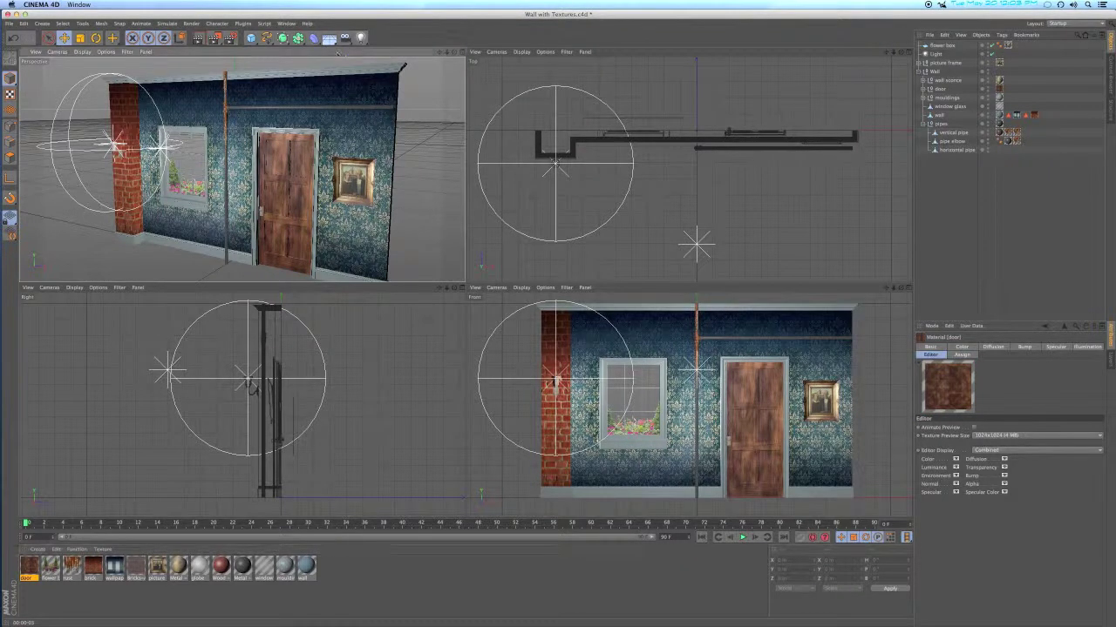
click(197, 37)
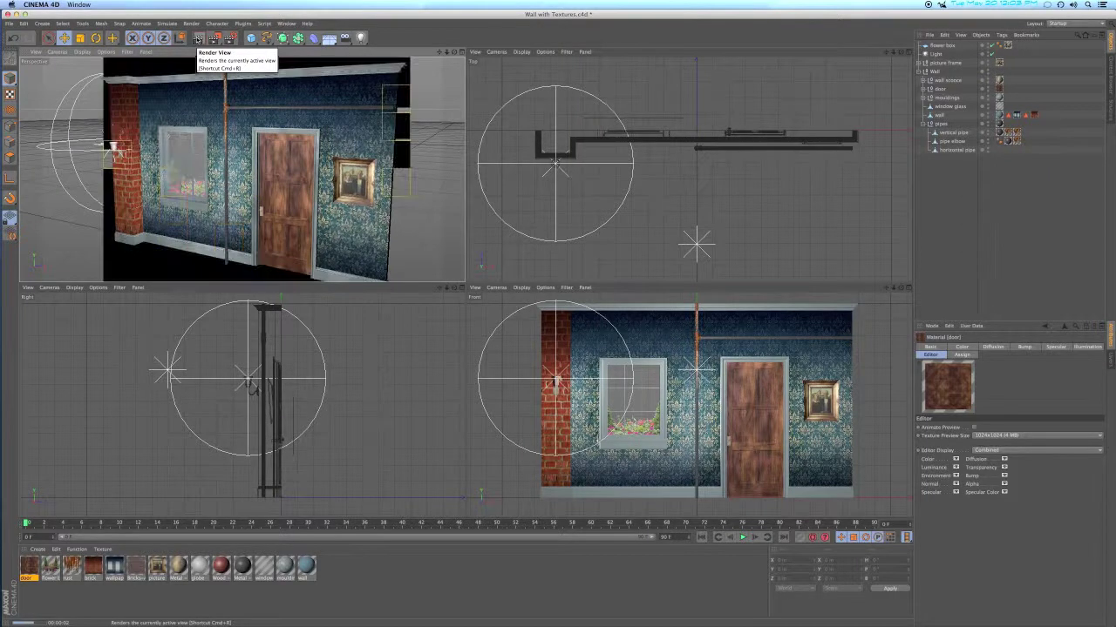
Set the door's Diffusion Noise Global Scale to 182% and Mix Strength to 68%
double_click(32, 567)
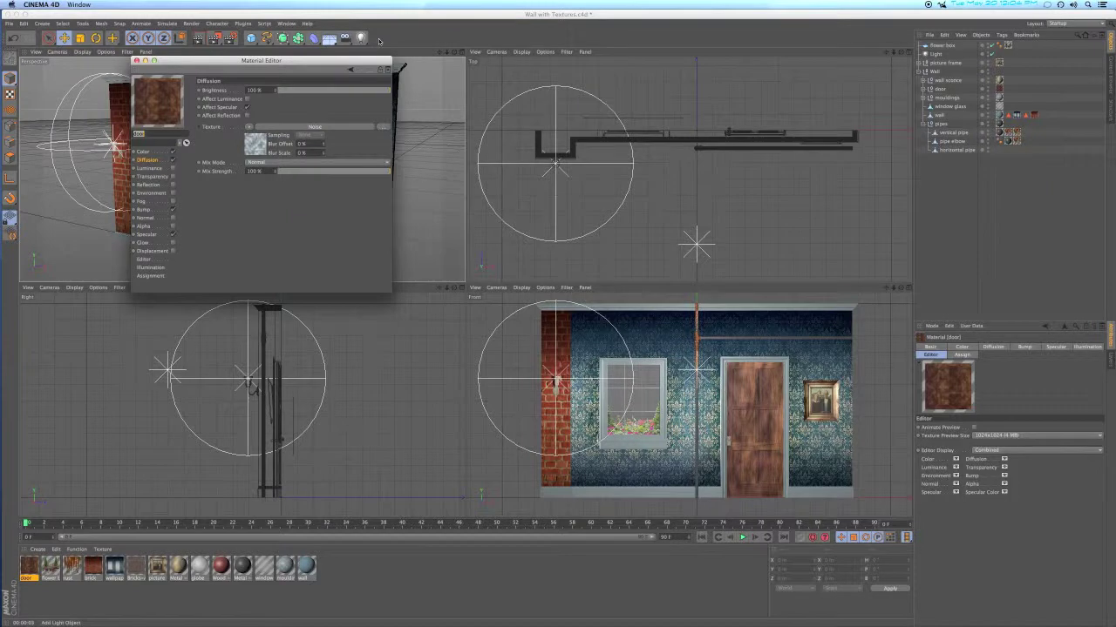
drag(338, 63, 779, 276)
drag(688, 273, 751, 319)
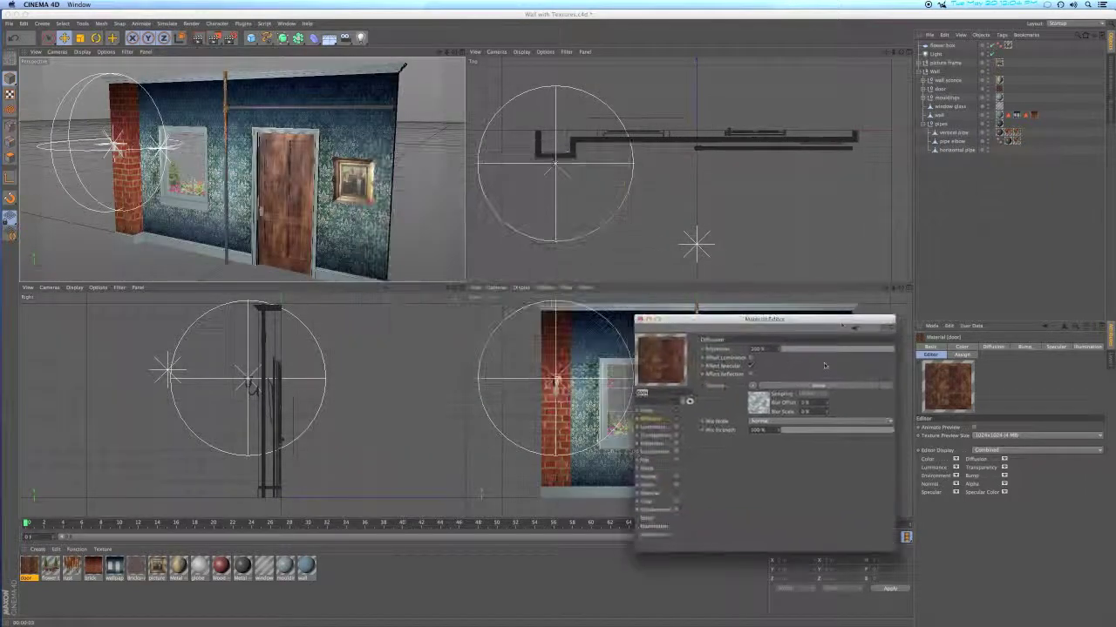
click(759, 402)
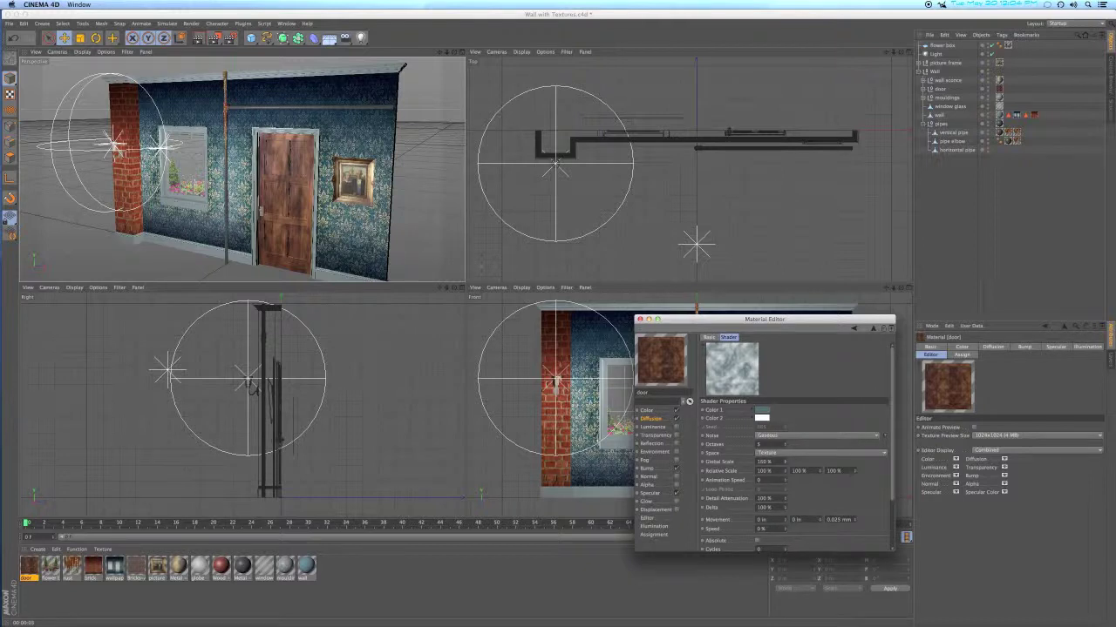
drag(784, 462, 692, 436)
click(662, 419)
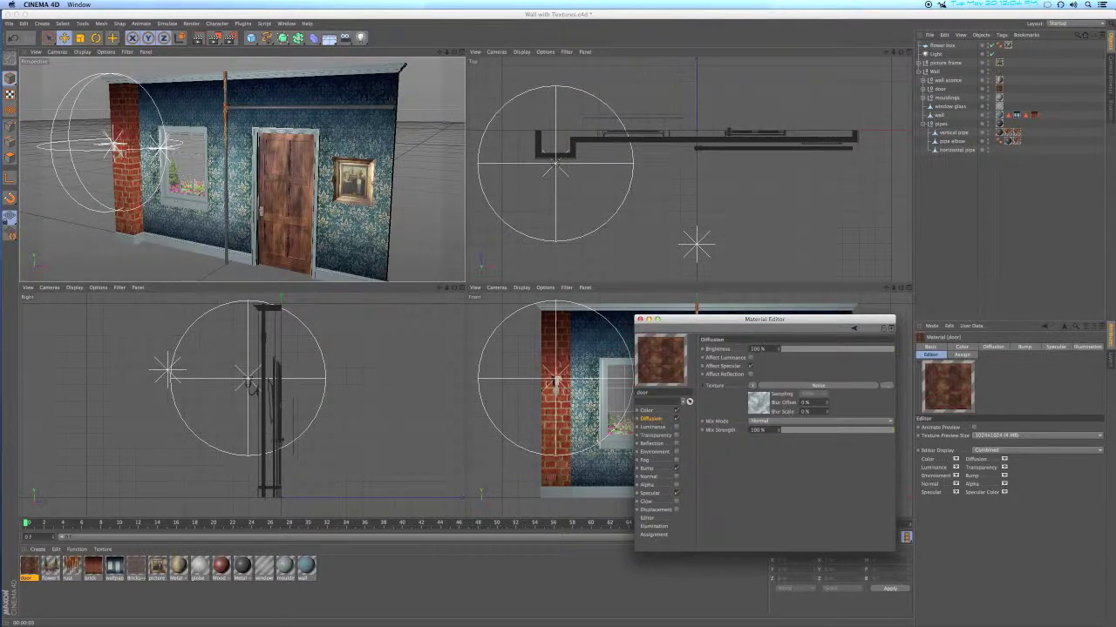
click(778, 431)
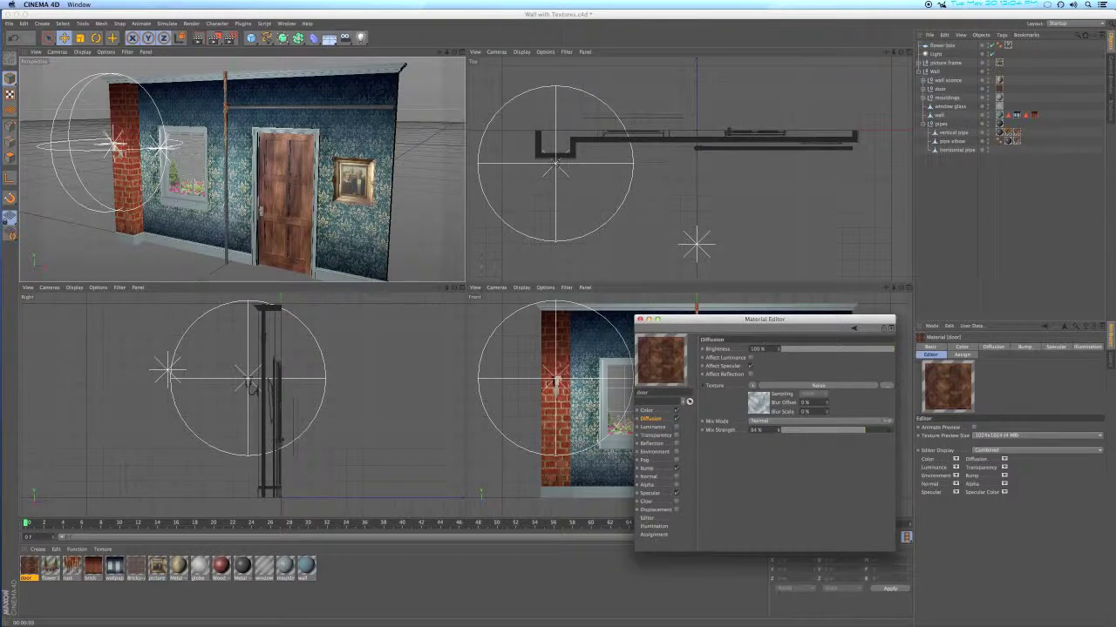
drag(778, 432, 762, 424)
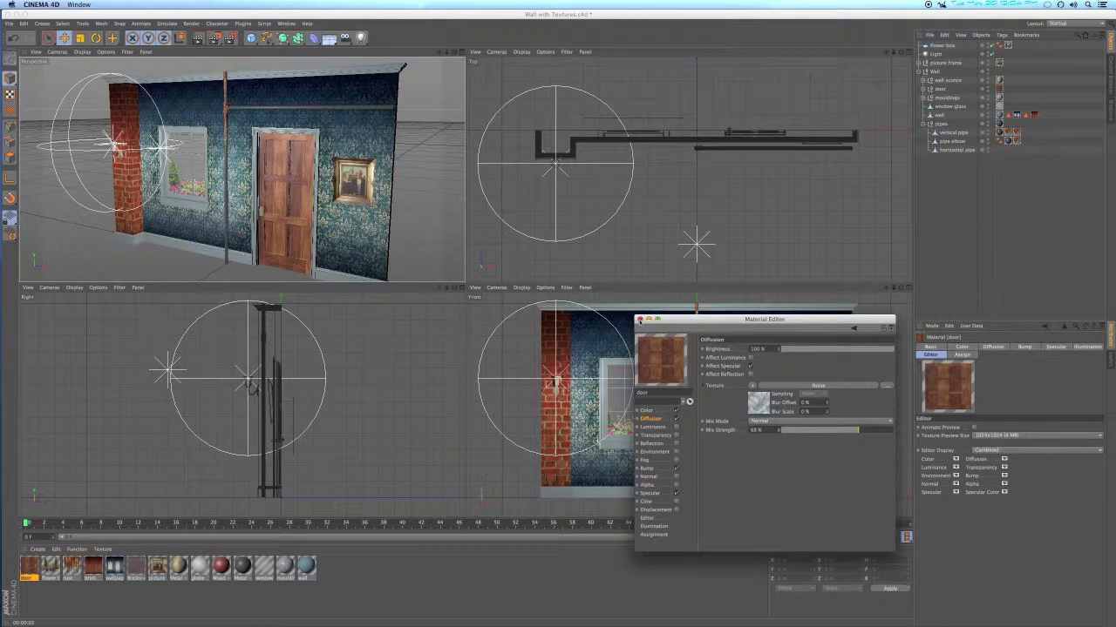
Render the perspective view, inspect the wall and close the material editor
click(200, 38)
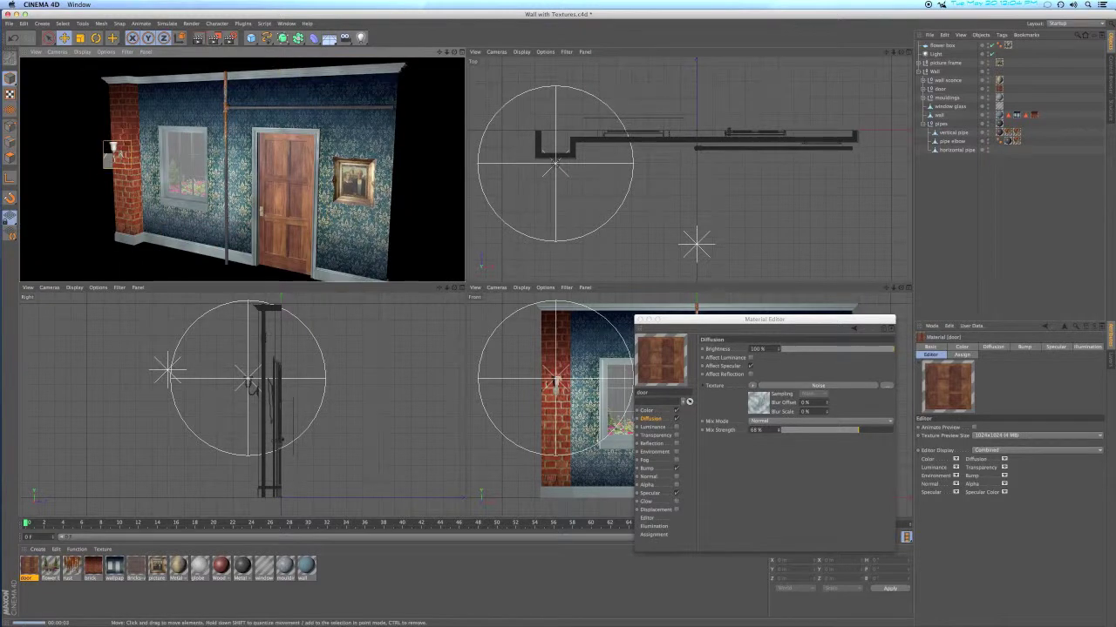
click(303, 174)
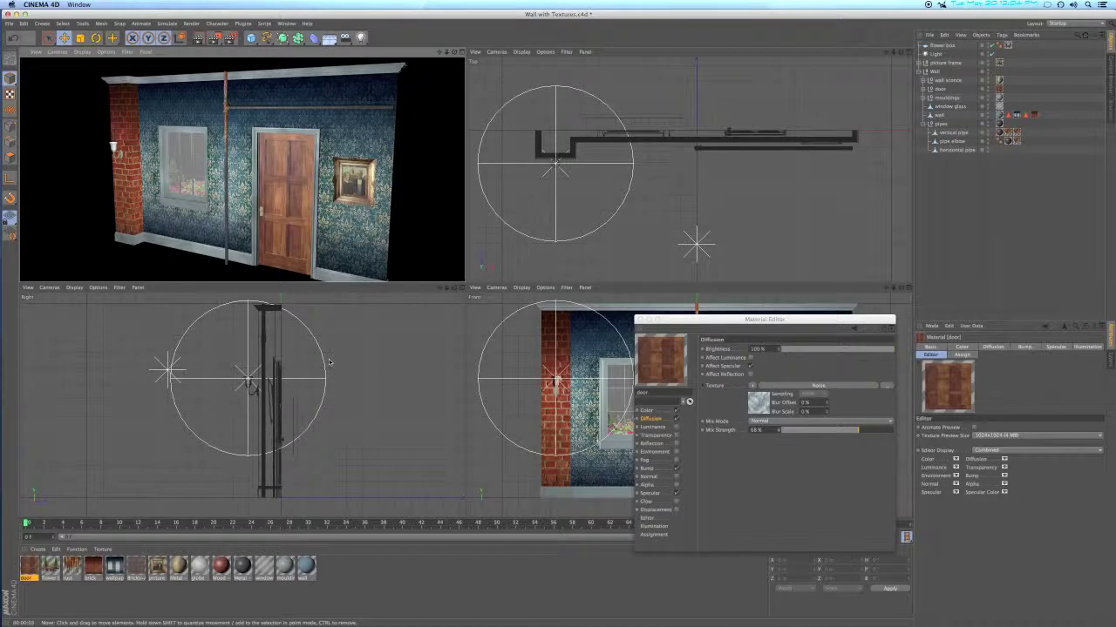
click(285, 567)
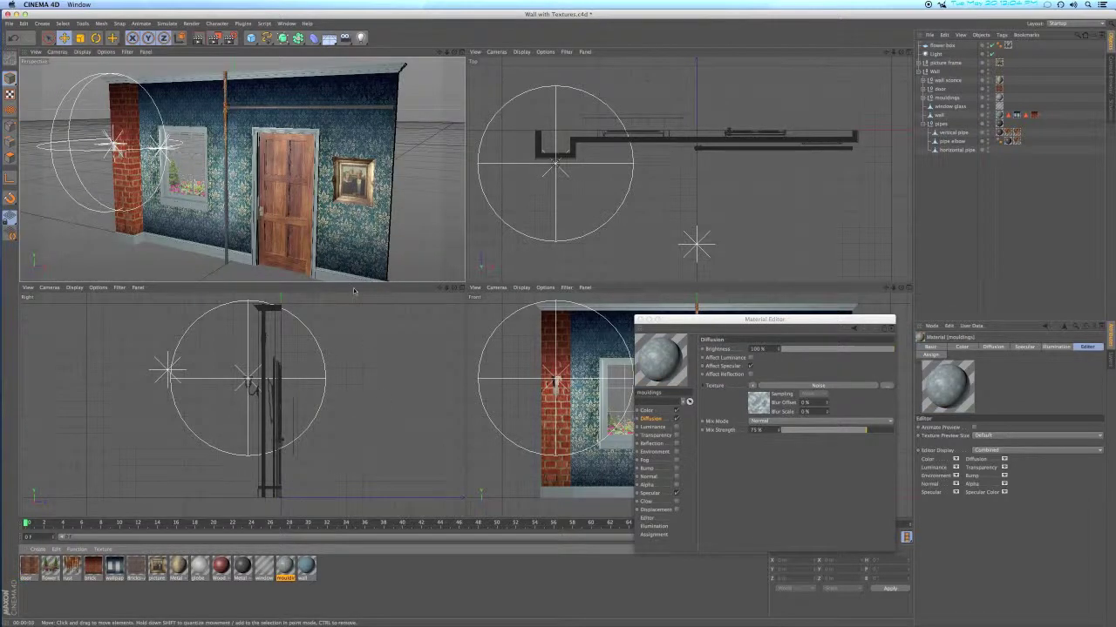
click(244, 253)
alt+drag(244, 252, 347, 245)
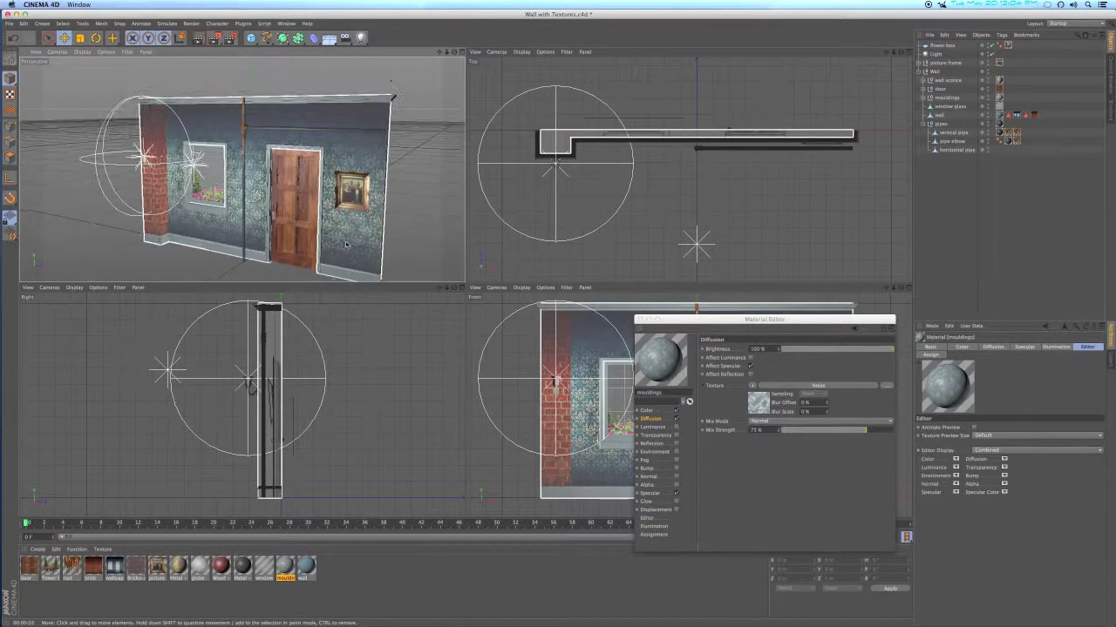
alt+middle_drag(347, 245, 329, 227)
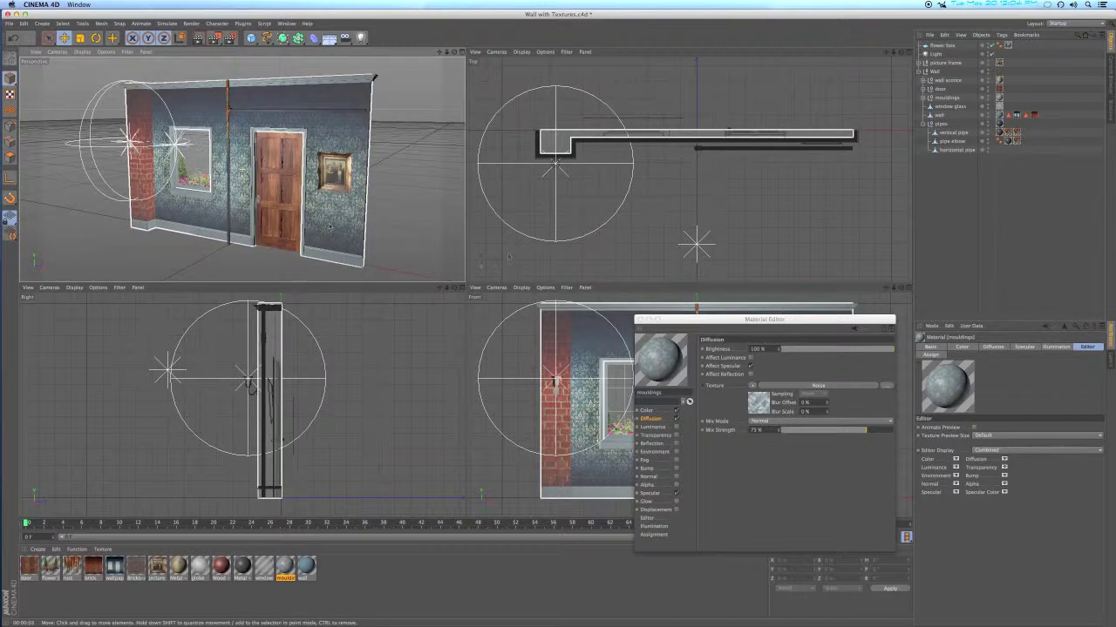
click(640, 320)
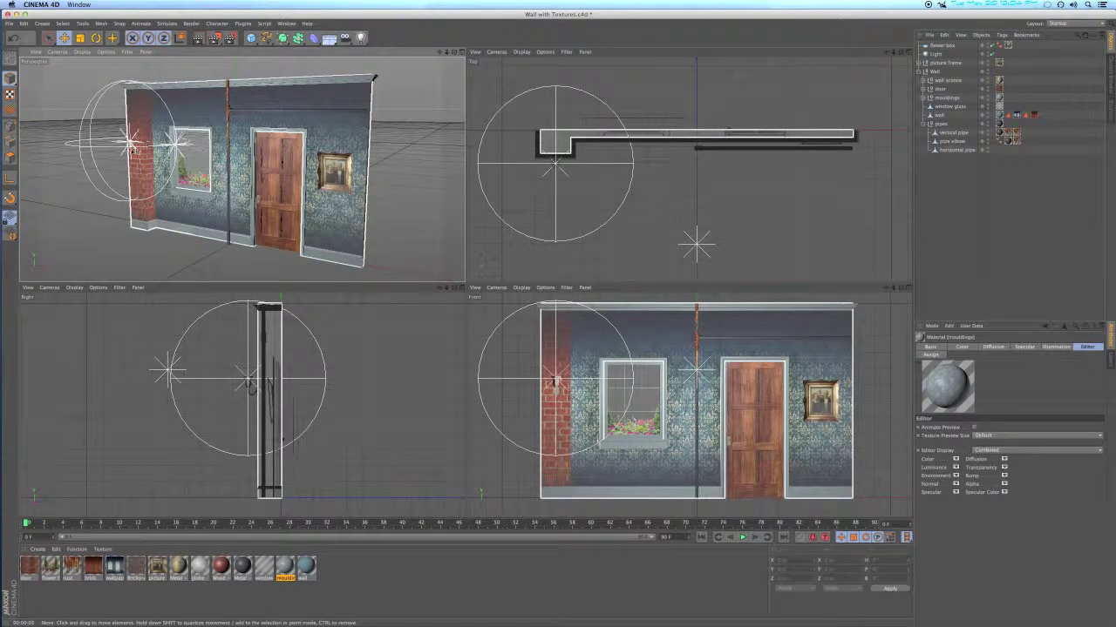
Select the door, the wall sconce and the wall in turn, then deselect everything
click(273, 160)
click(130, 144)
click(279, 178)
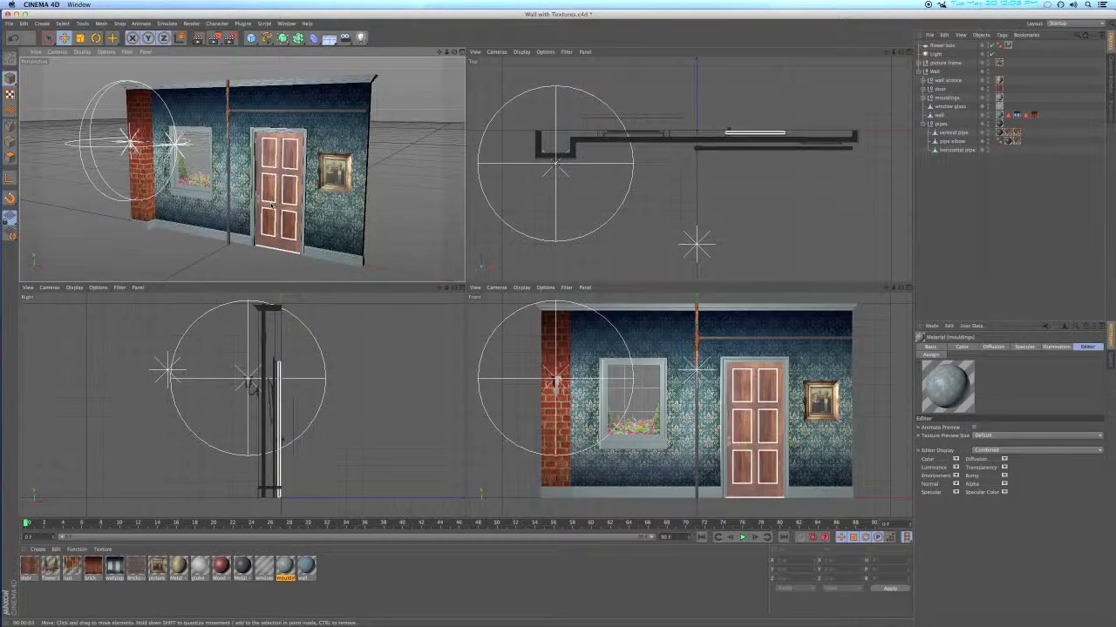
click(348, 184)
click(395, 187)
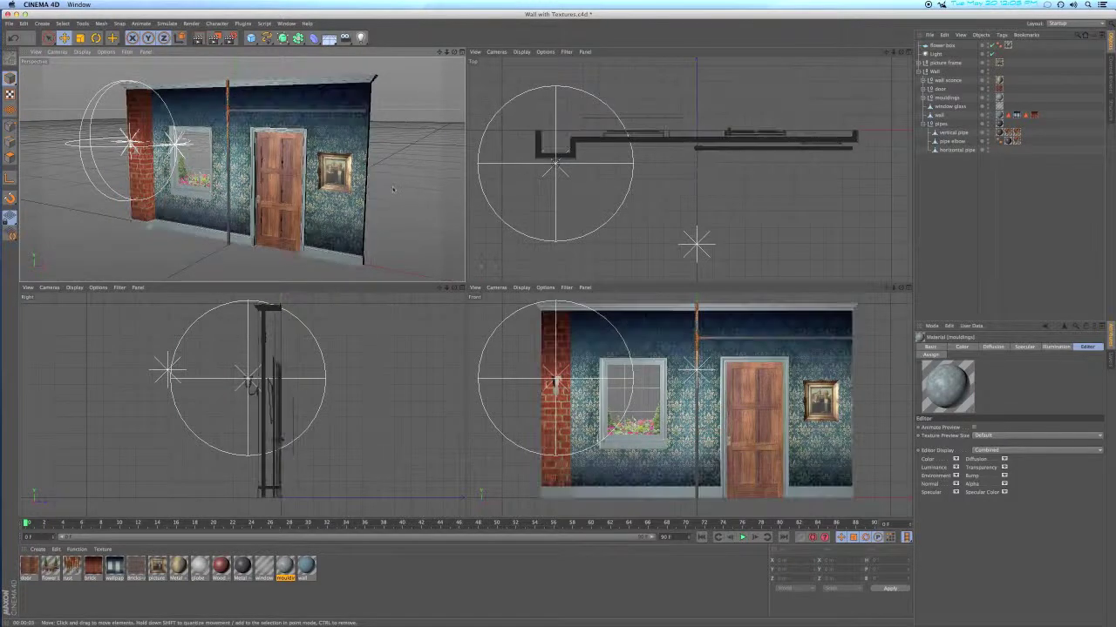
Save and close Wall with Textures.c4d, then open Stage Model Tut.c4d from the Tutorials folder
key(super+s)
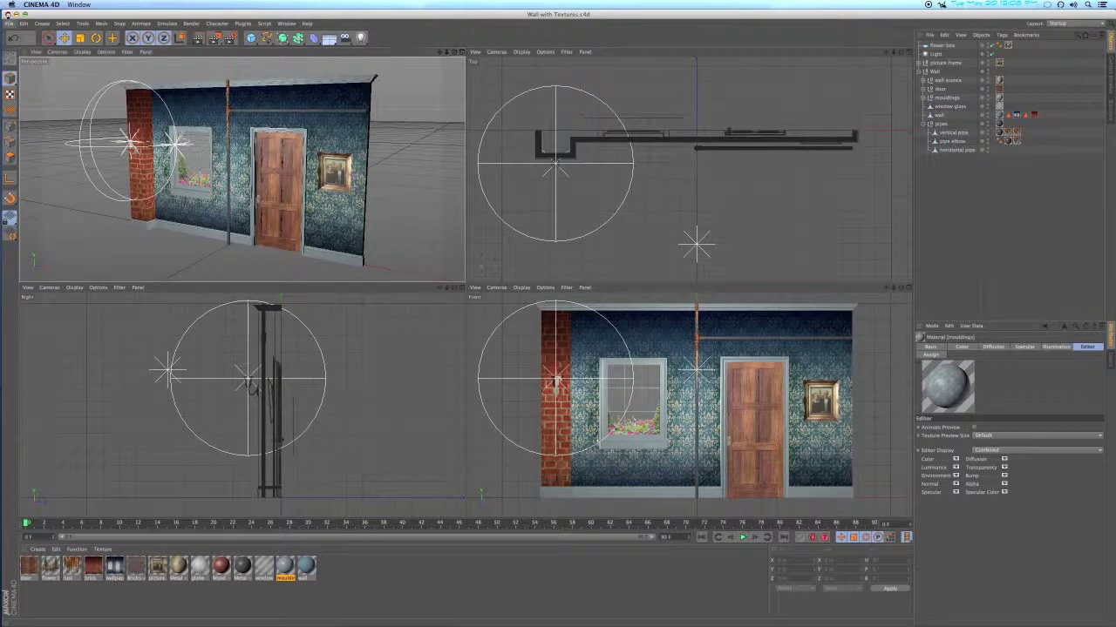
click(8, 14)
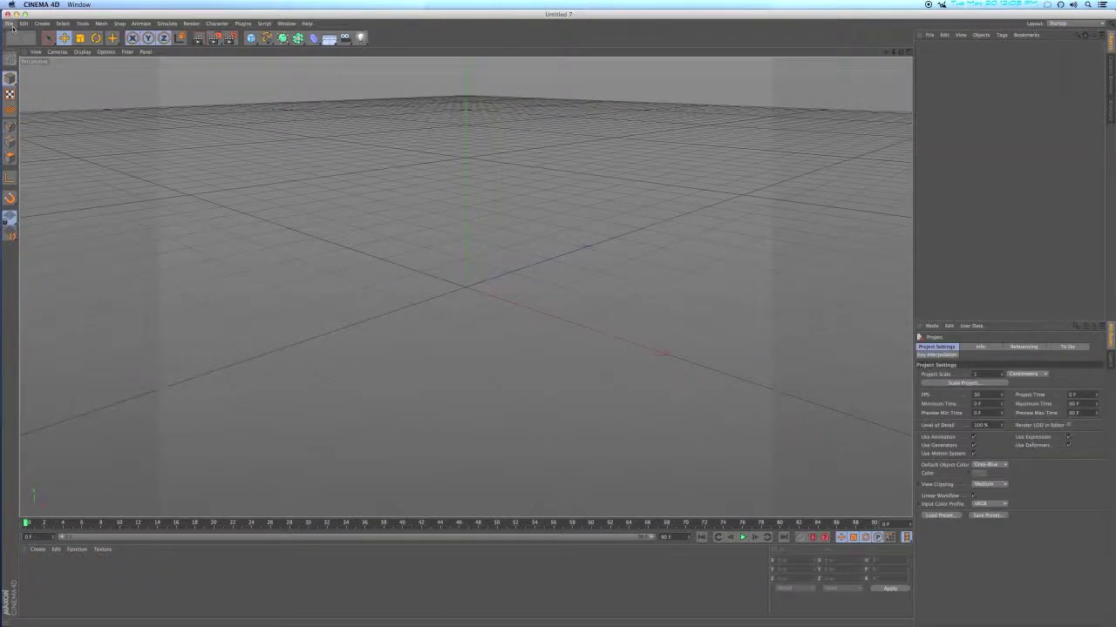
key(super+o)
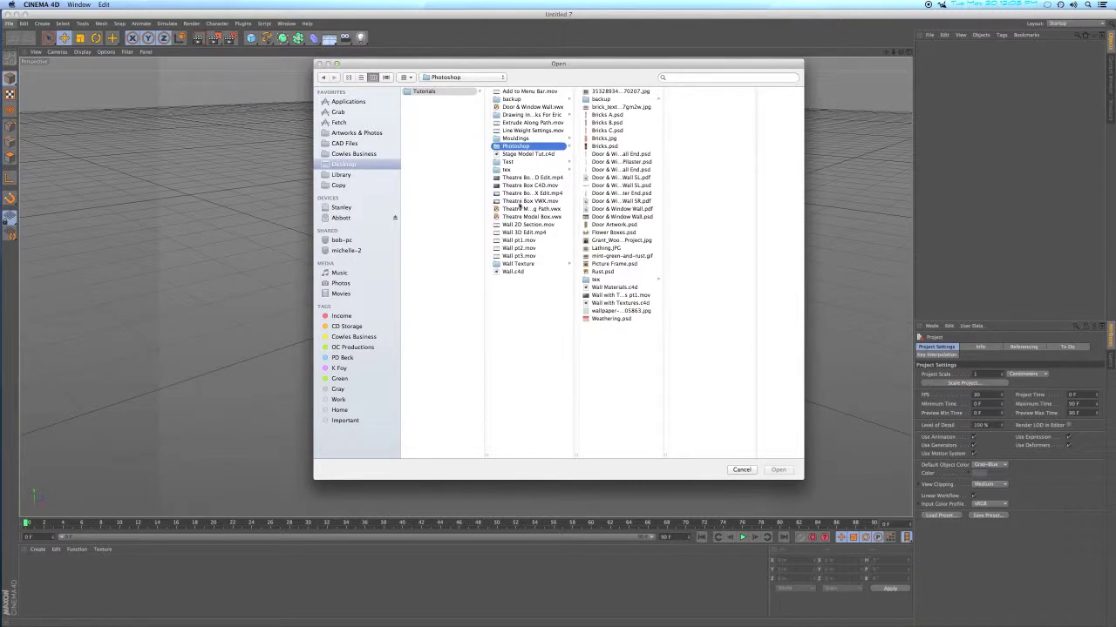
click(521, 155)
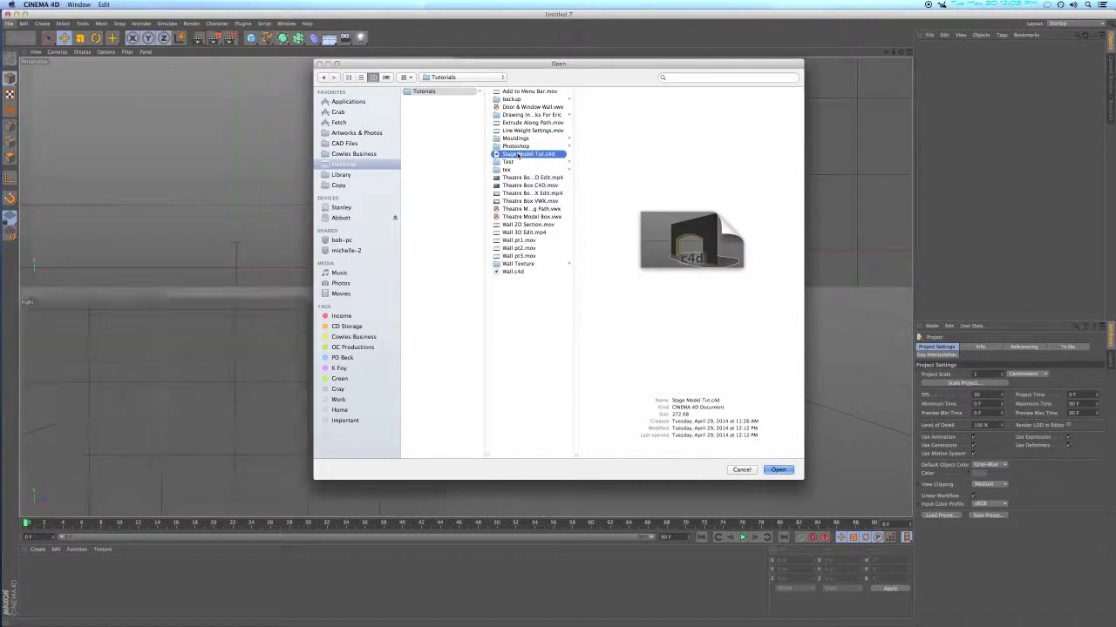
double_click(518, 155)
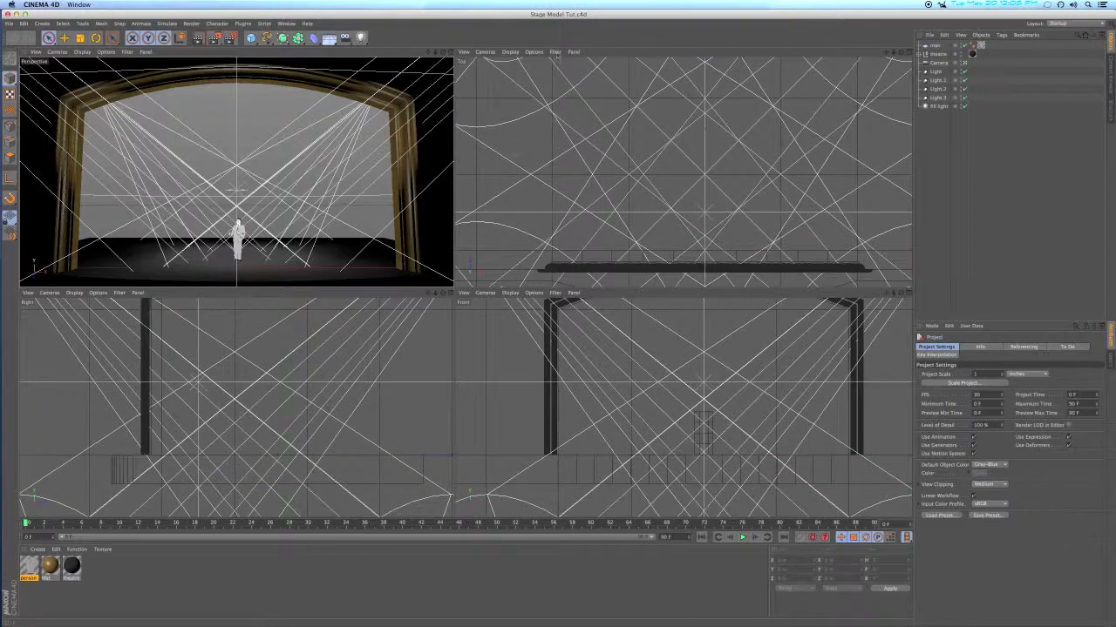
Turn off the Light display filter, then merge Wall with Textures.c4d from the Photoshop folder
click(555, 52)
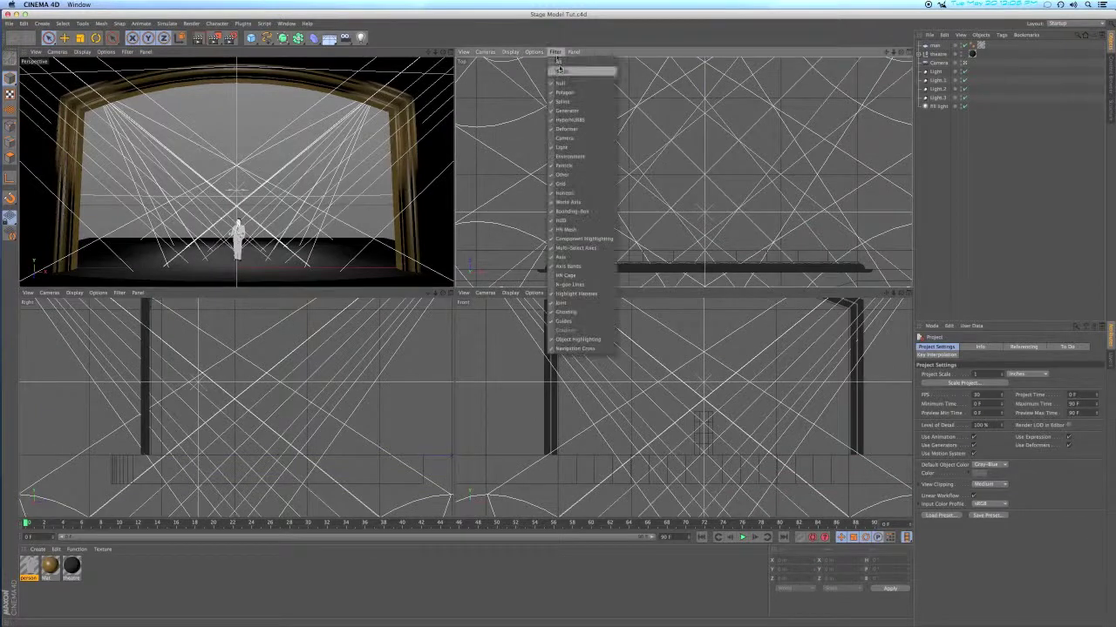
click(559, 149)
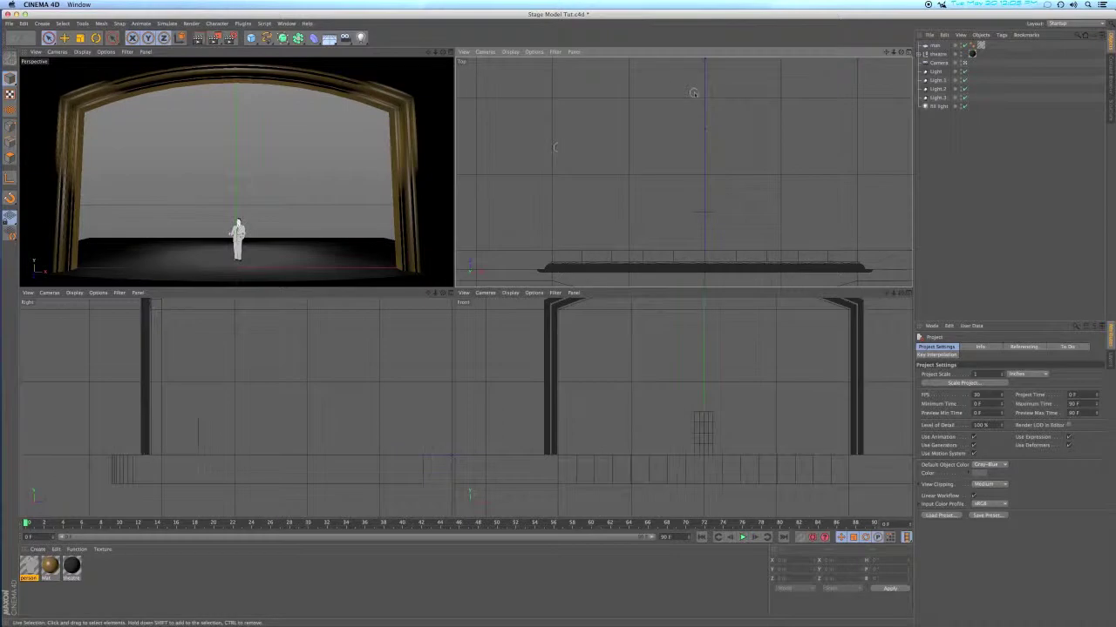
click(10, 24)
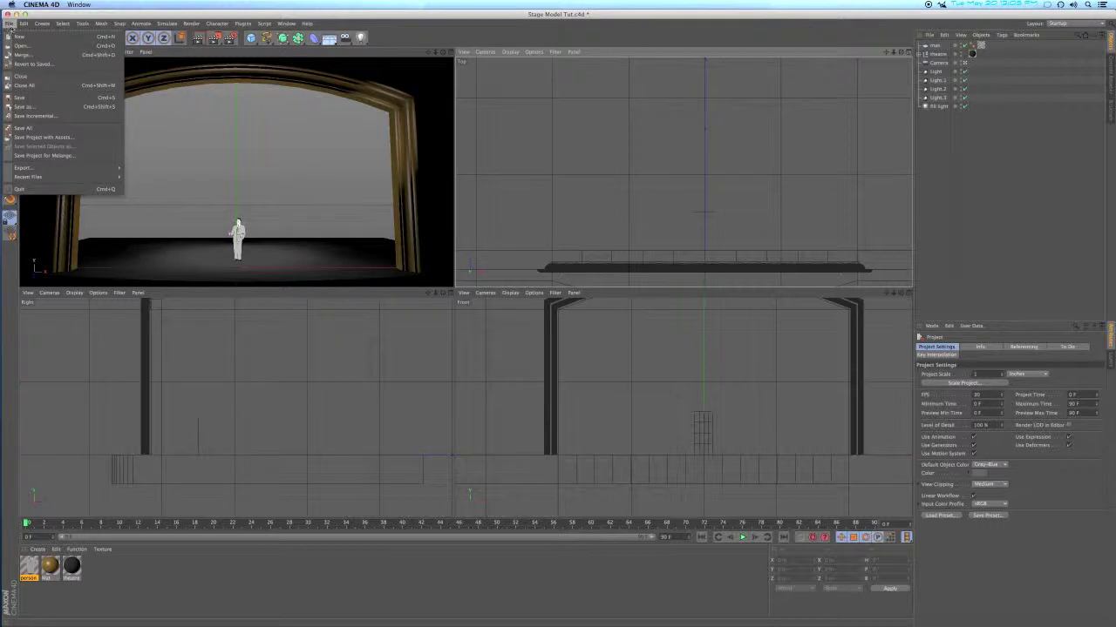
click(27, 56)
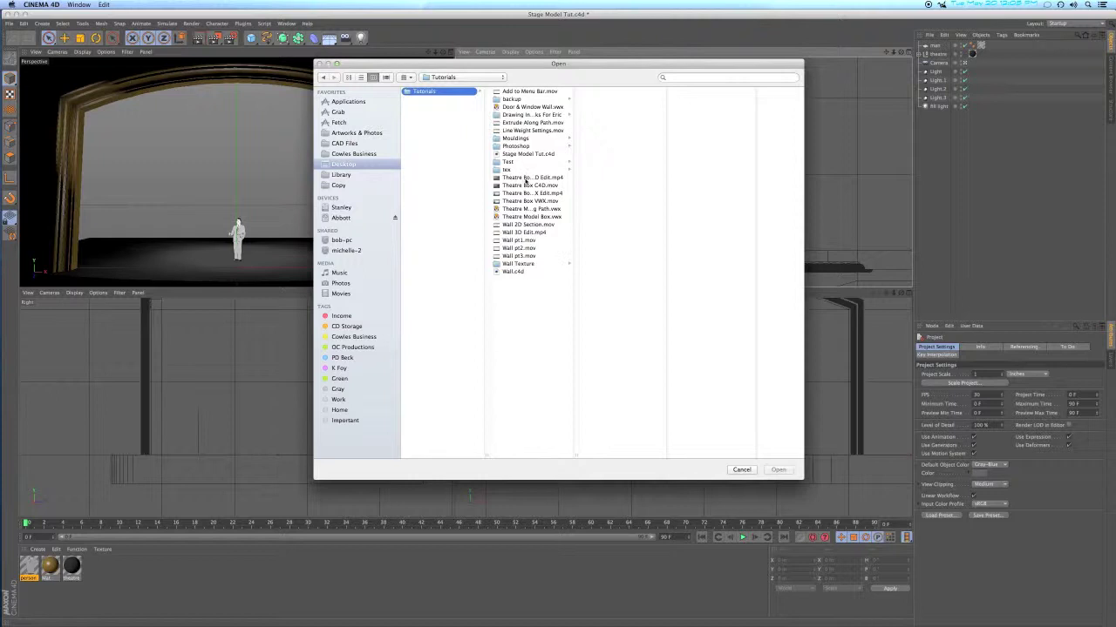
click(519, 264)
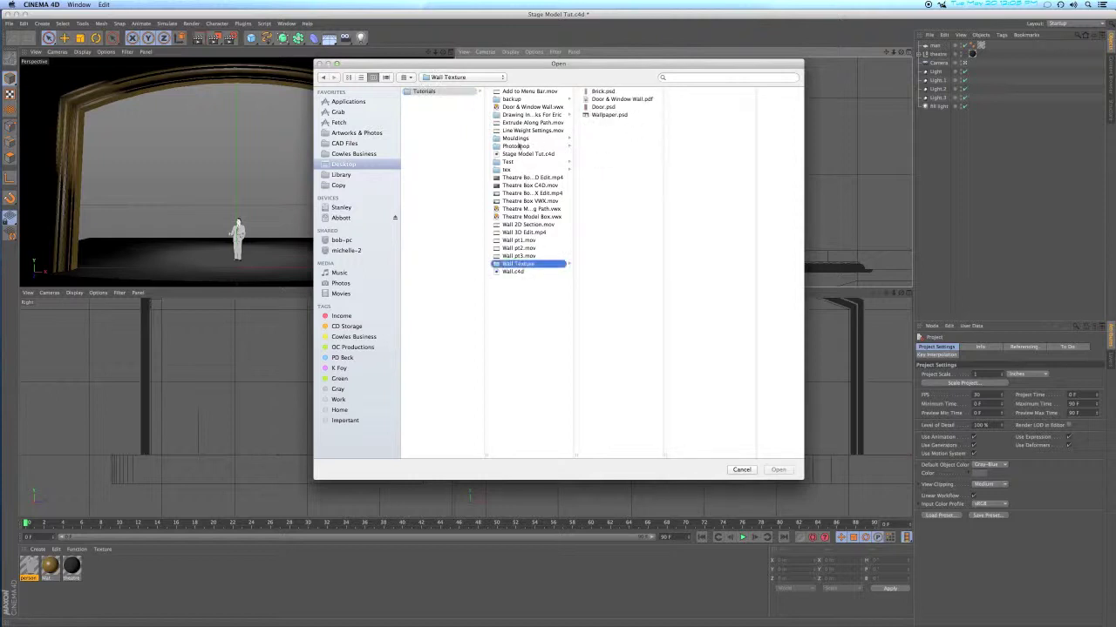
click(516, 146)
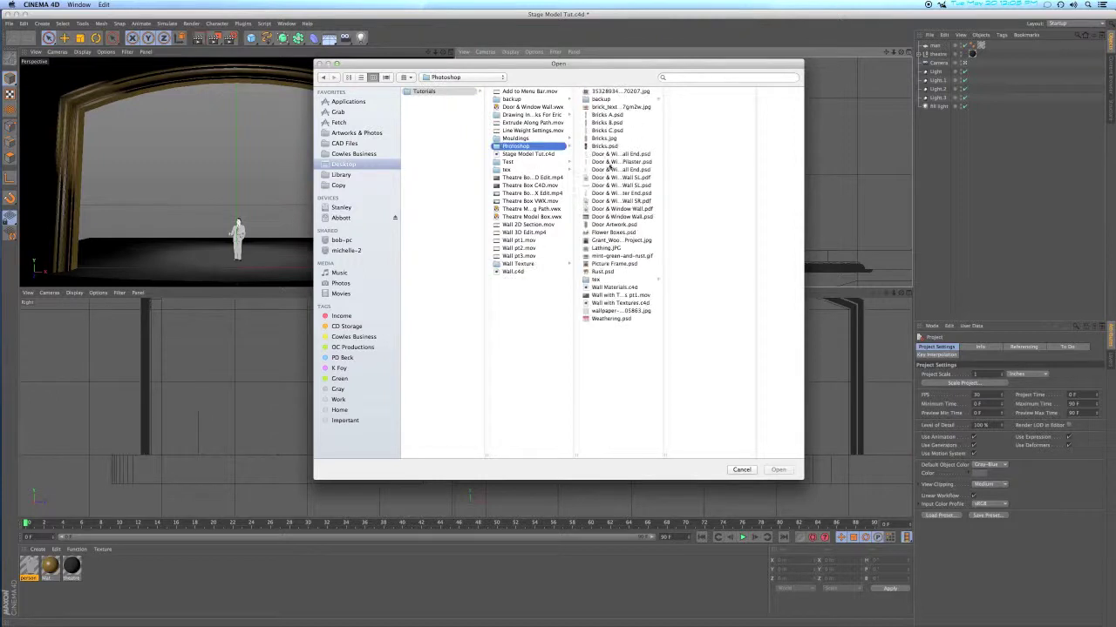
double_click(607, 303)
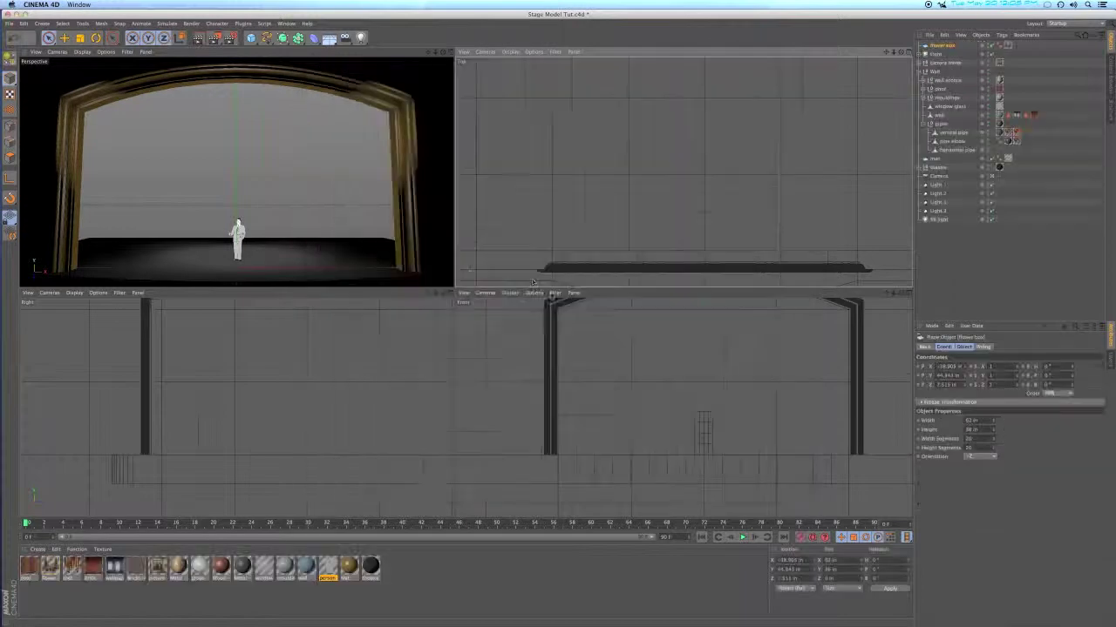
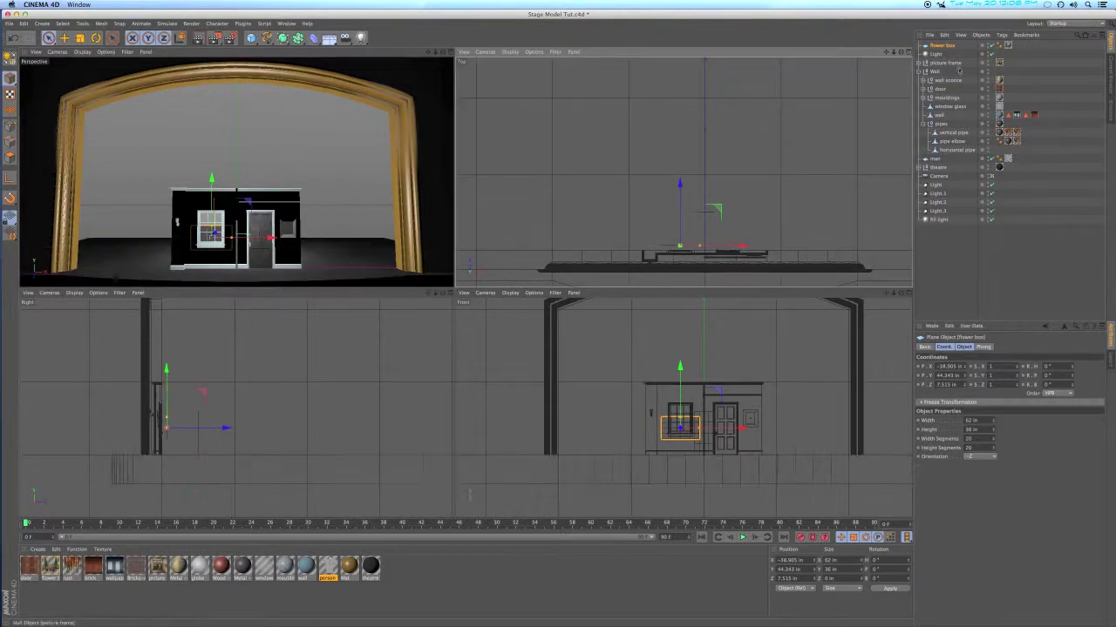
Group the picture frame, Light and flower box together under the Wall null
click(920, 71)
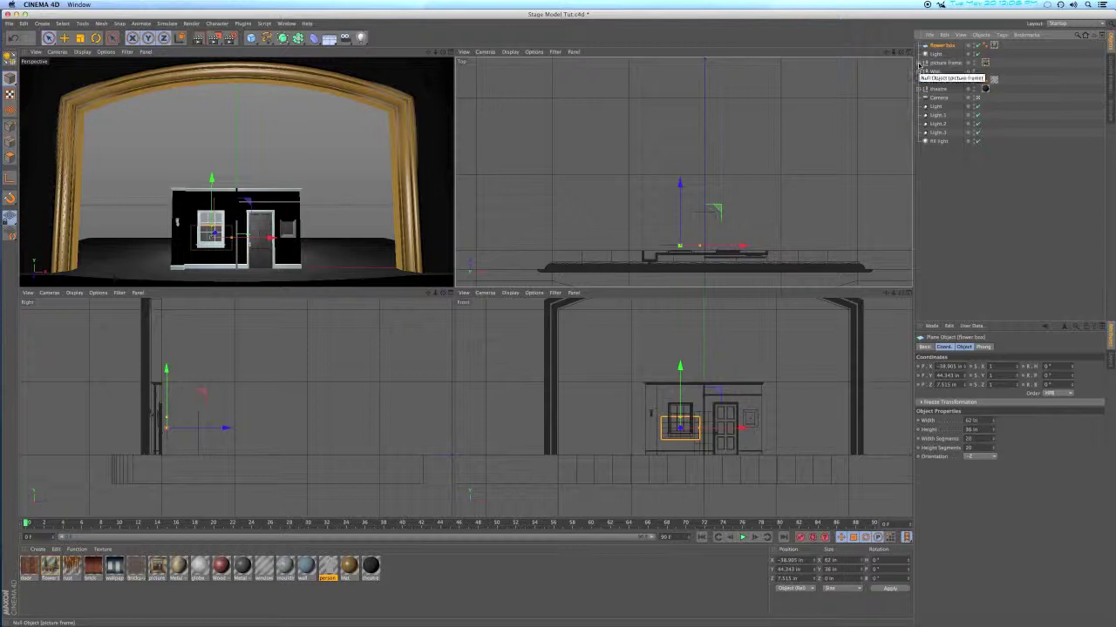
click(928, 62)
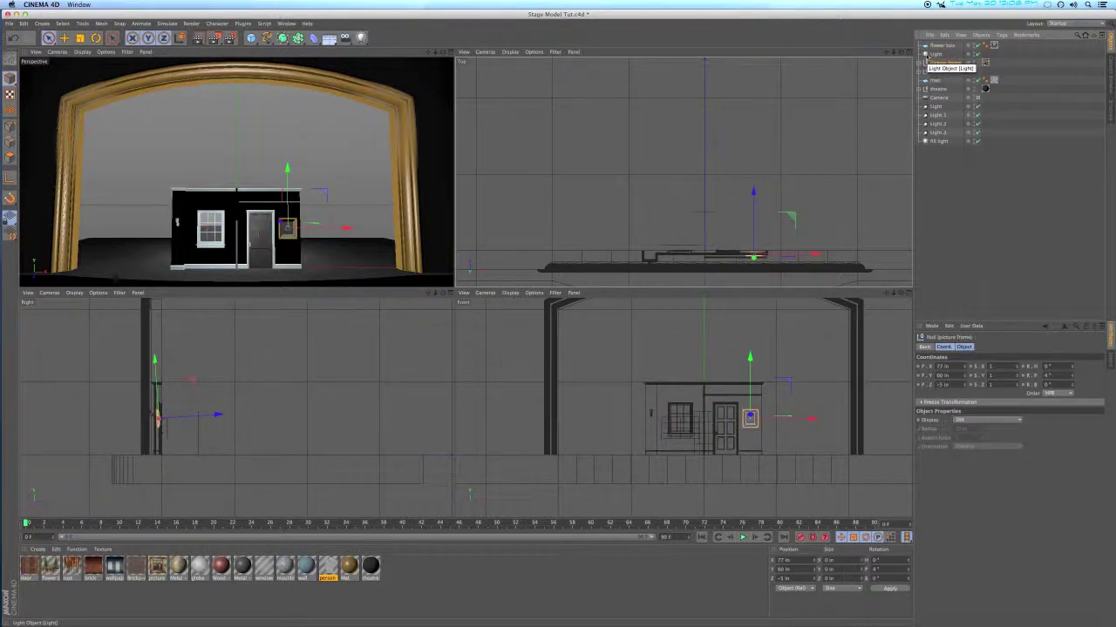
shift+click(927, 55)
shift+click(926, 45)
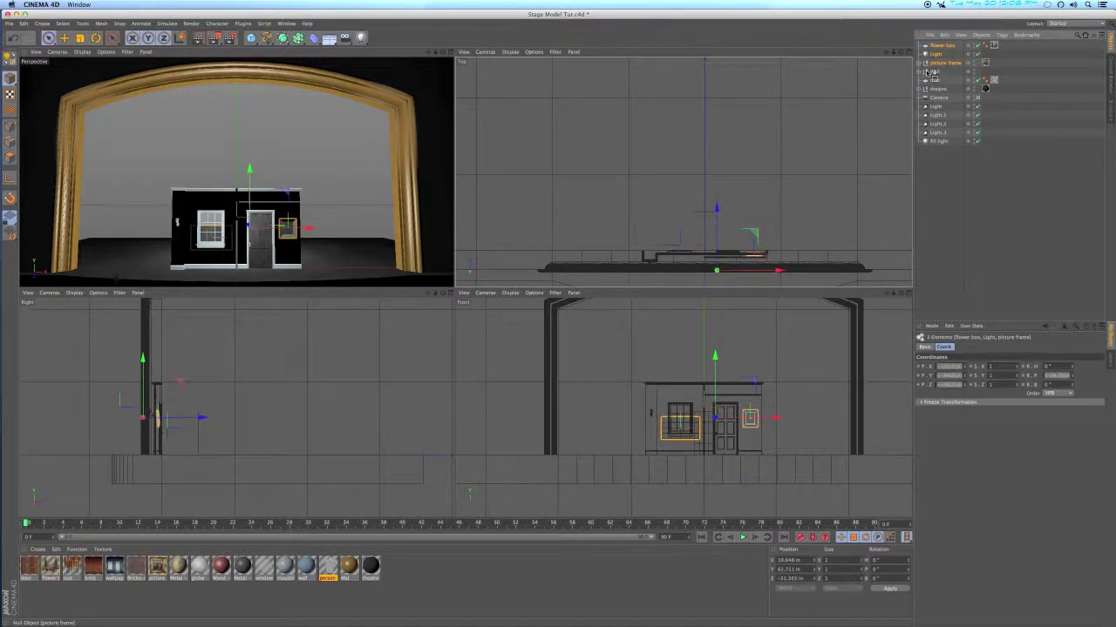
right_click(929, 78)
click(920, 45)
click(928, 46)
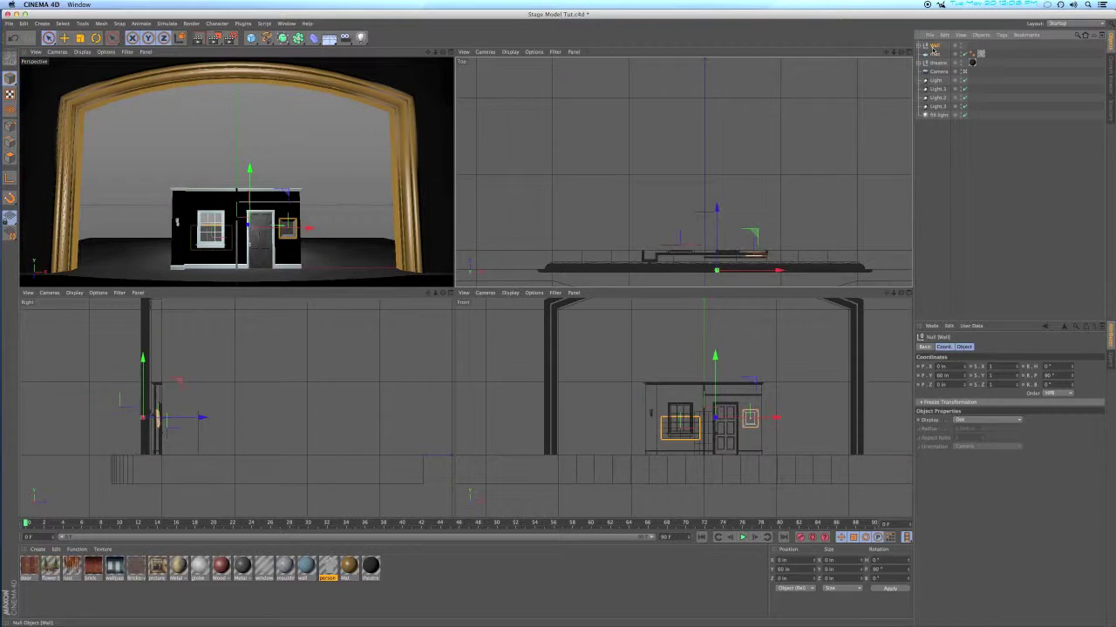
Move the Wall group forward, rotate it to a 26° heading, and shift it left to X -45 in
drag(705, 278, 709, 229)
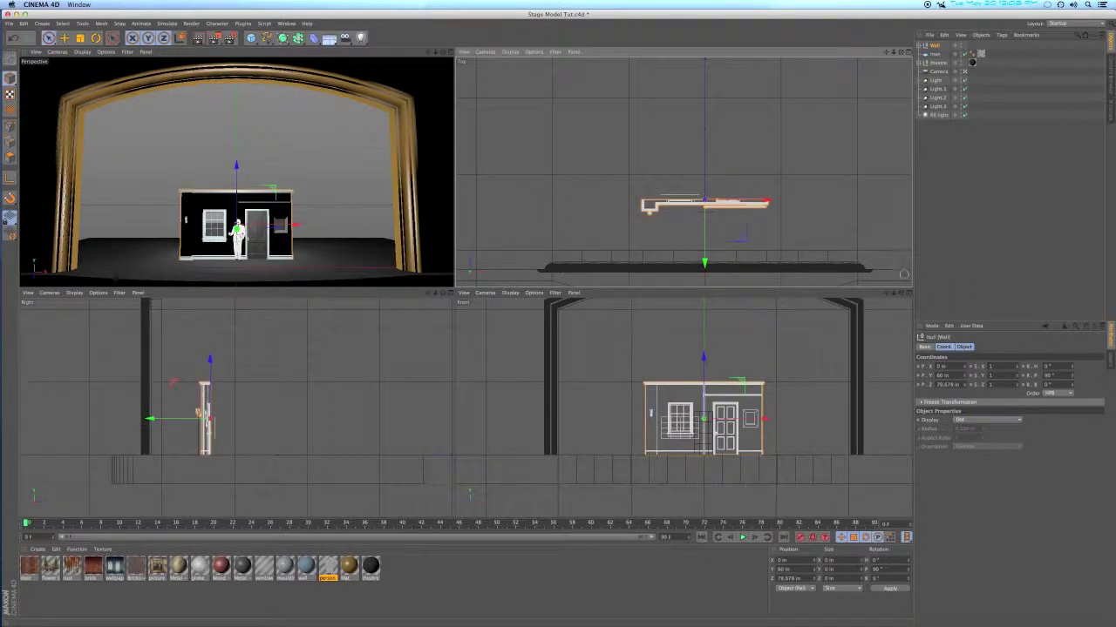
mouse_move(1071, 367)
mouse_down()
mouse_move(1072, 336)
mouse_move(1072, 368)
mouse_up()
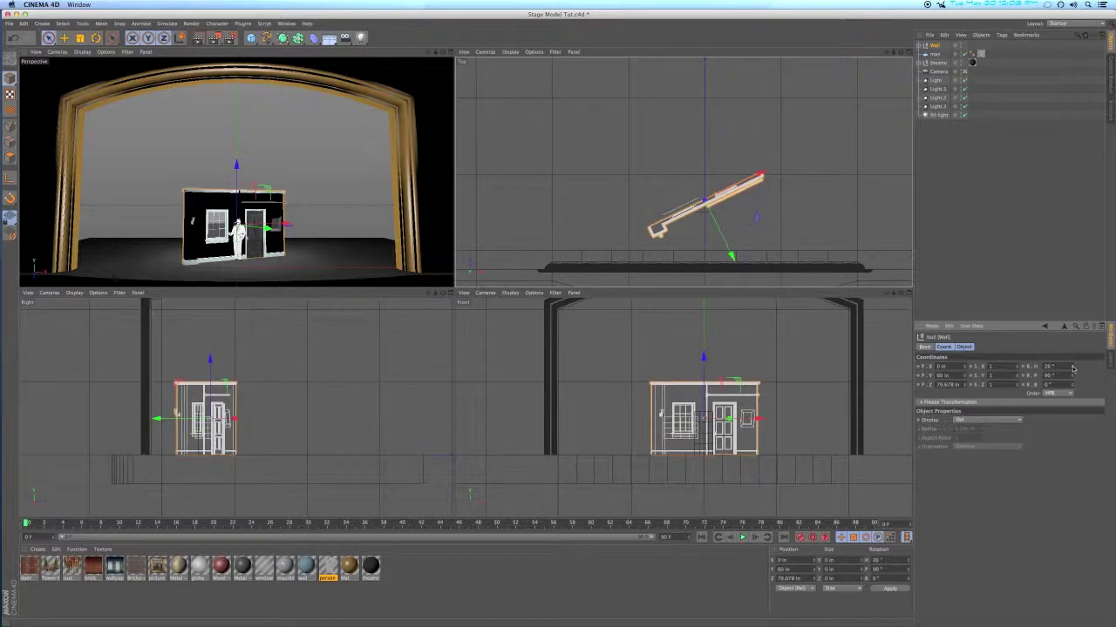
drag(965, 367, 965, 398)
drag(966, 359, 966, 362)
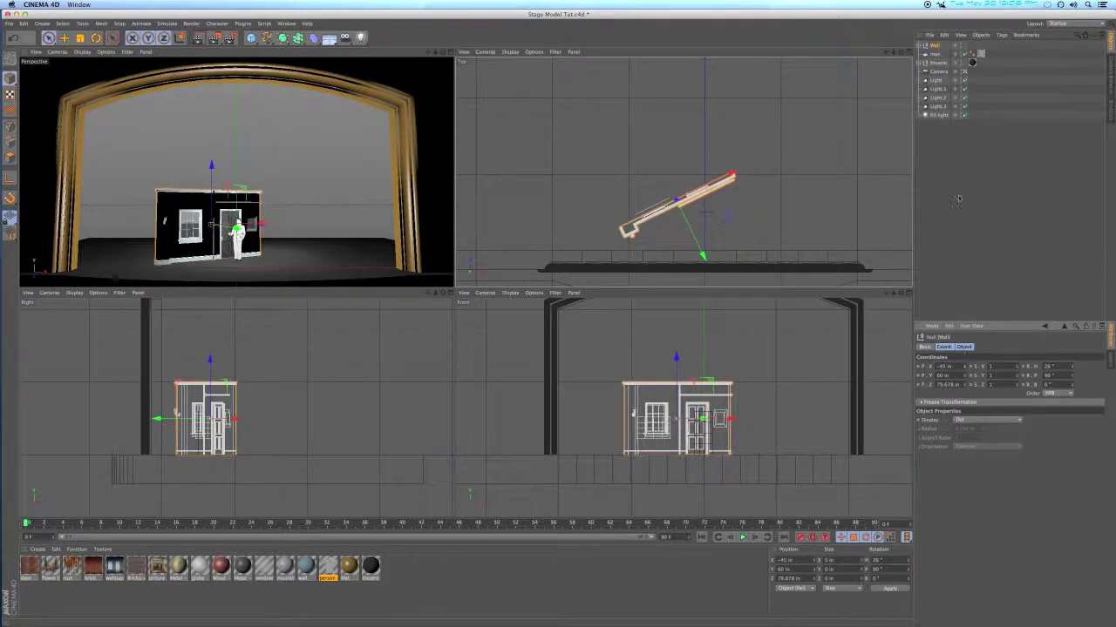
click(944, 160)
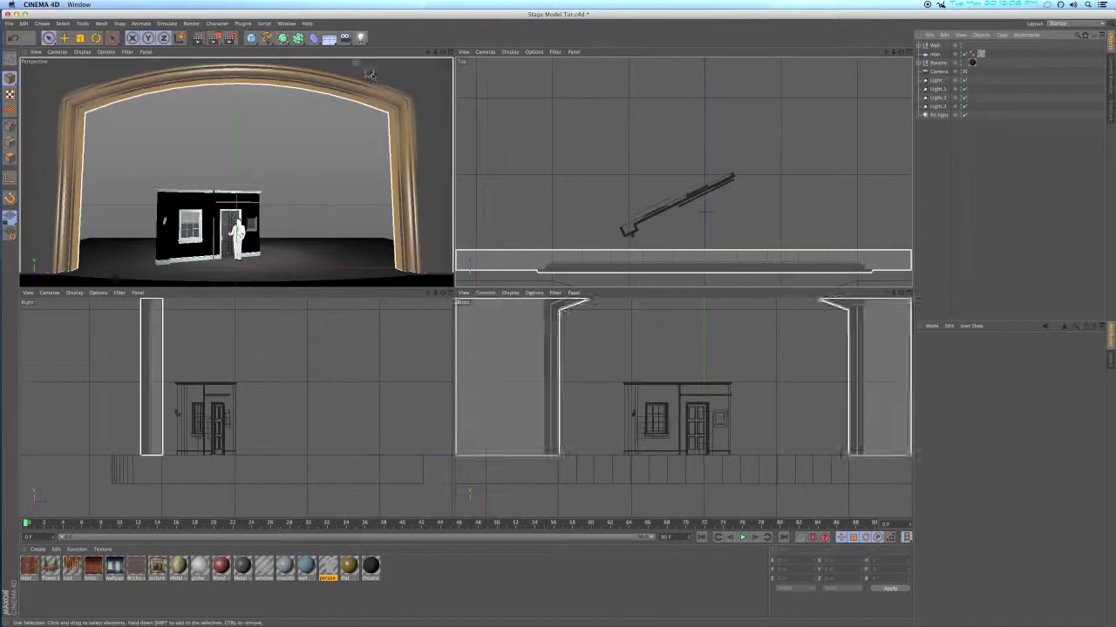
Render the Perspective viewport to preview the textured, angled wall set on stage
click(199, 38)
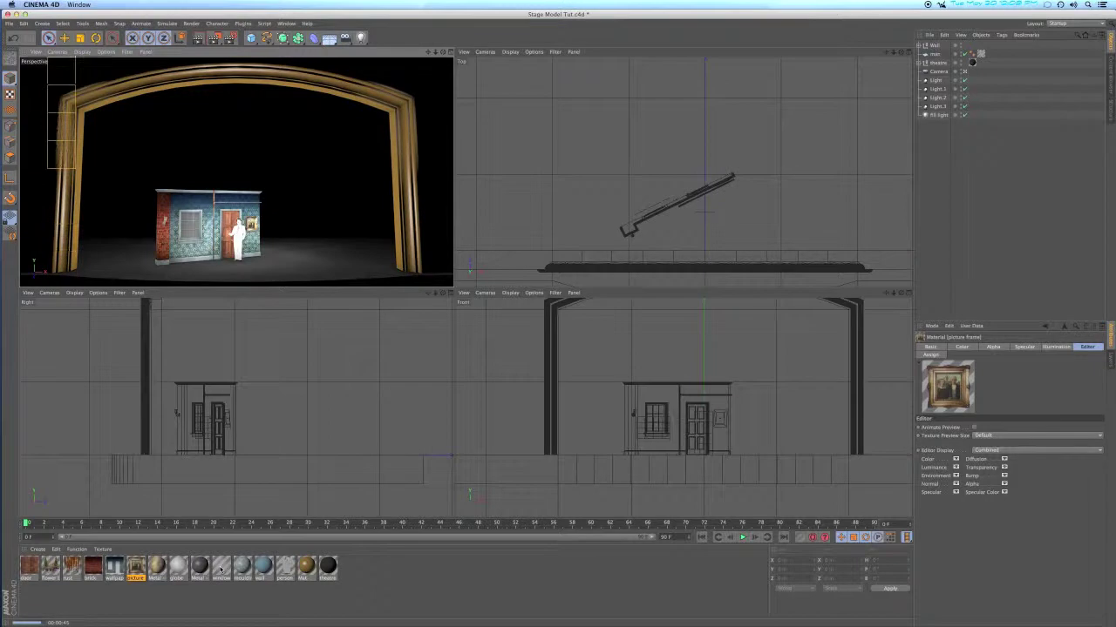
Enable Transparency on the window glass material, raise its brightness from 90%, and re-render
double_click(221, 568)
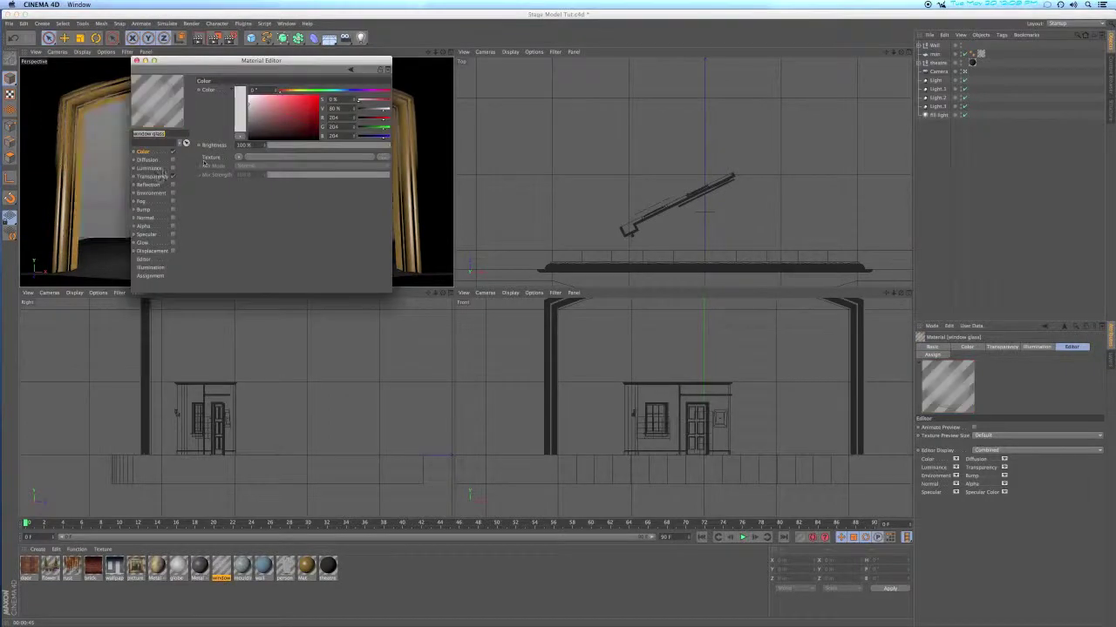
click(154, 177)
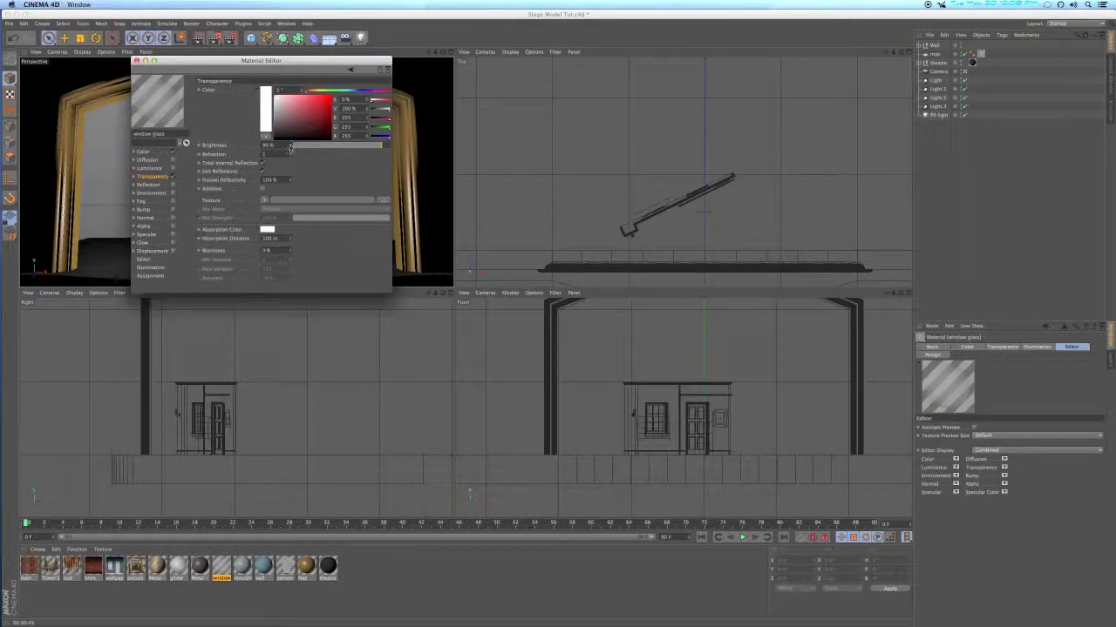
click(290, 146)
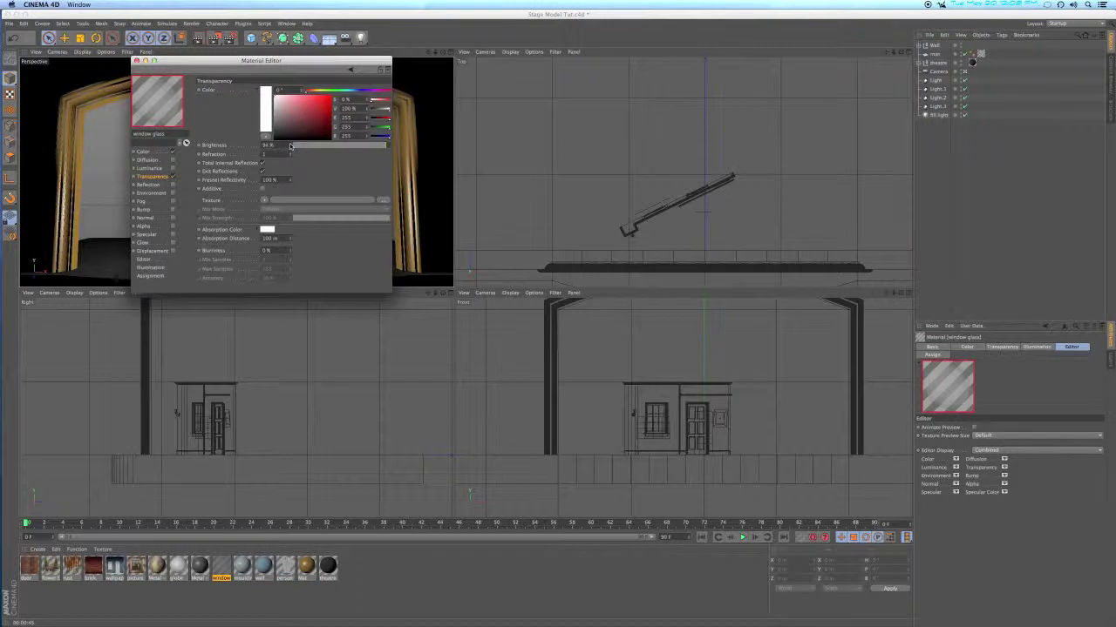
click(136, 60)
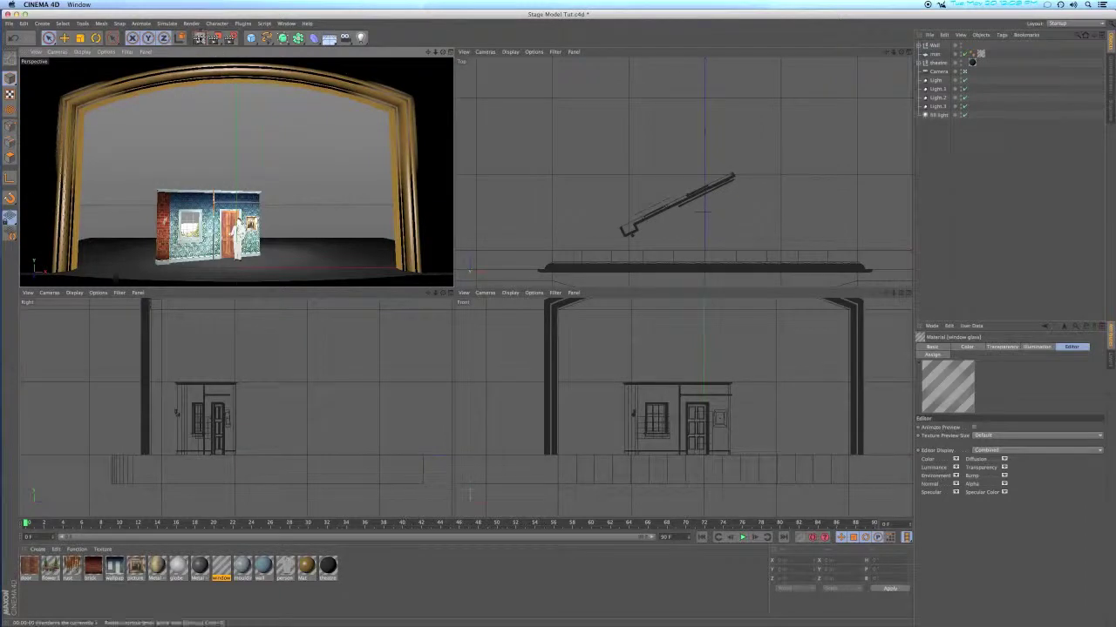
click(199, 39)
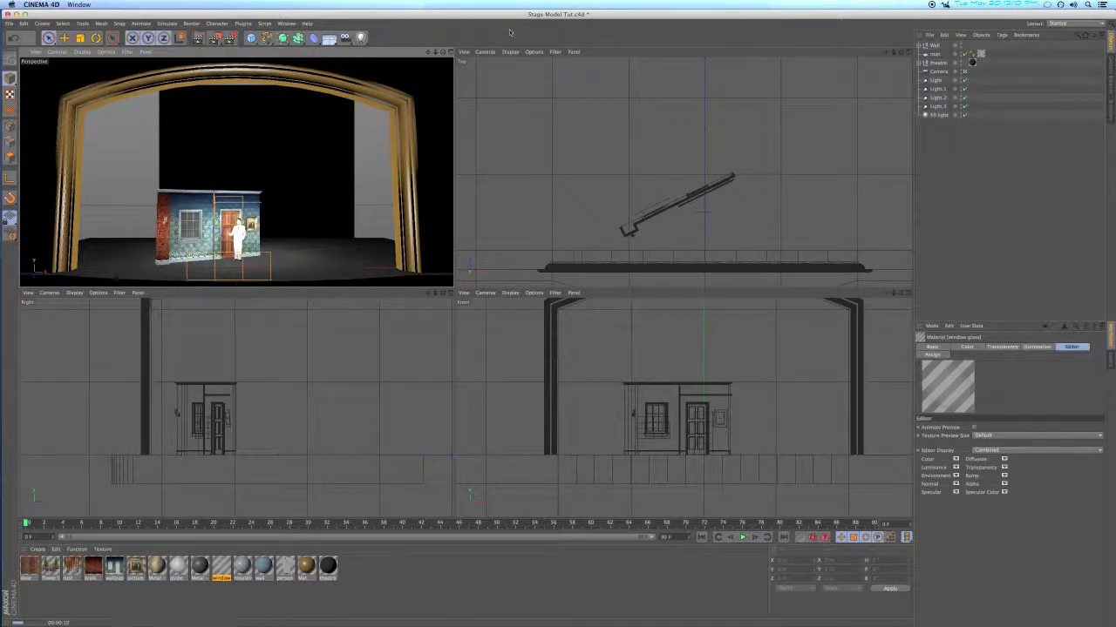
Set the wall sconce Light's intensity to 200% in its General settings
click(919, 45)
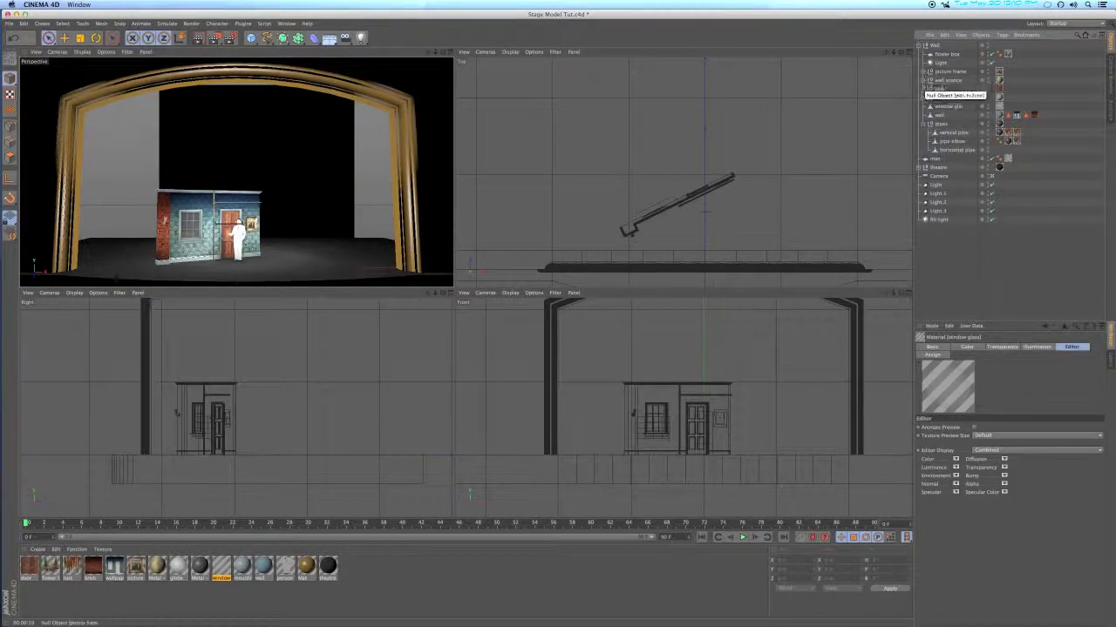
click(924, 80)
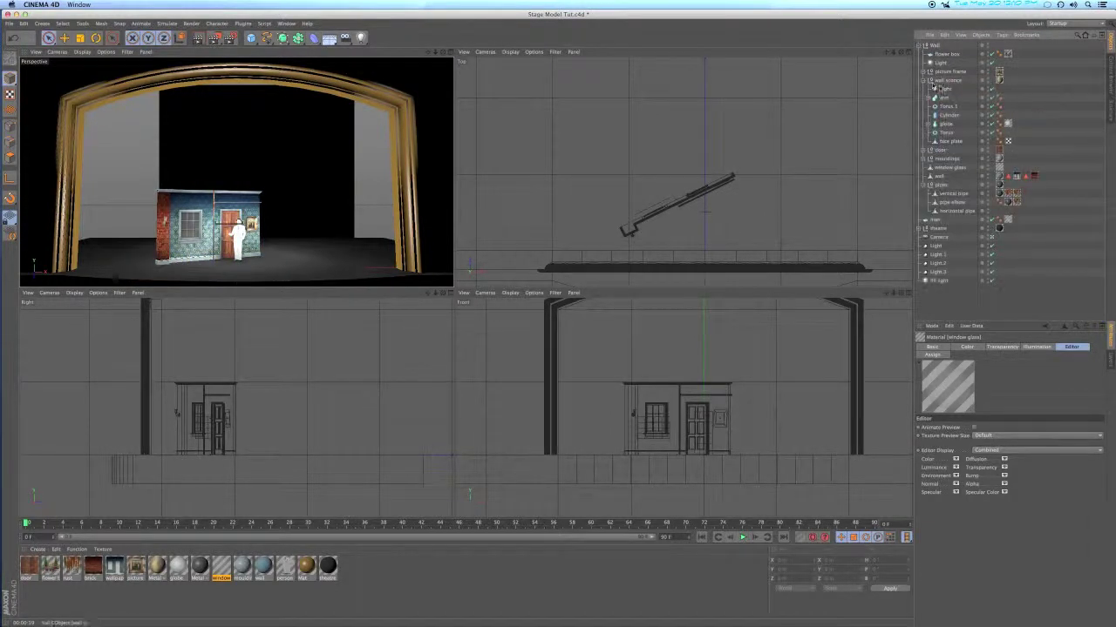
click(947, 89)
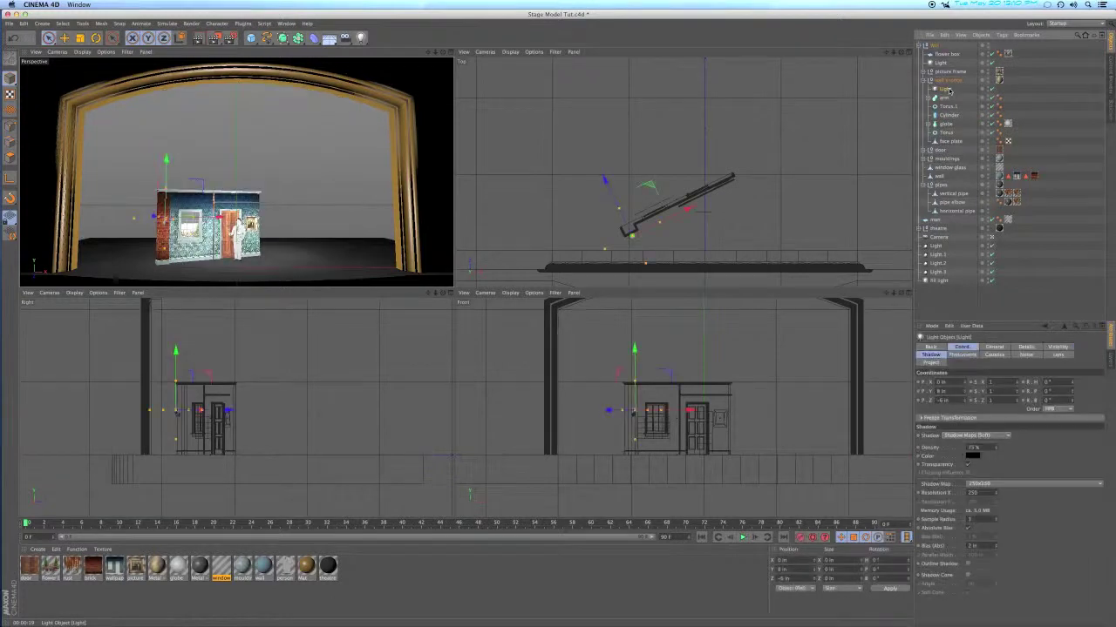
click(992, 347)
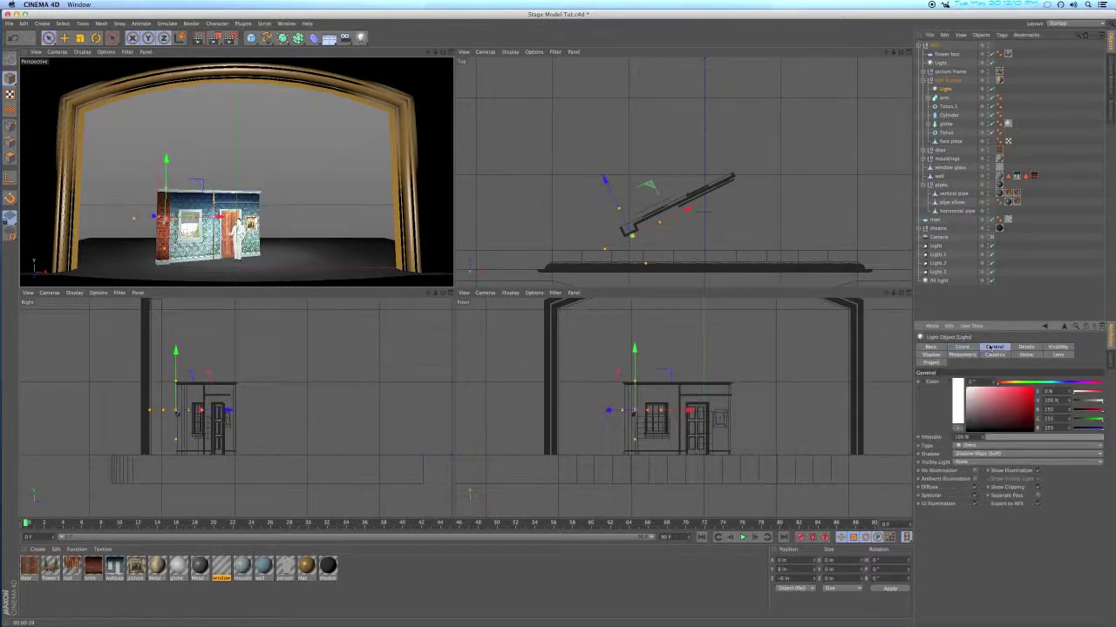
text(200)
key(Return)
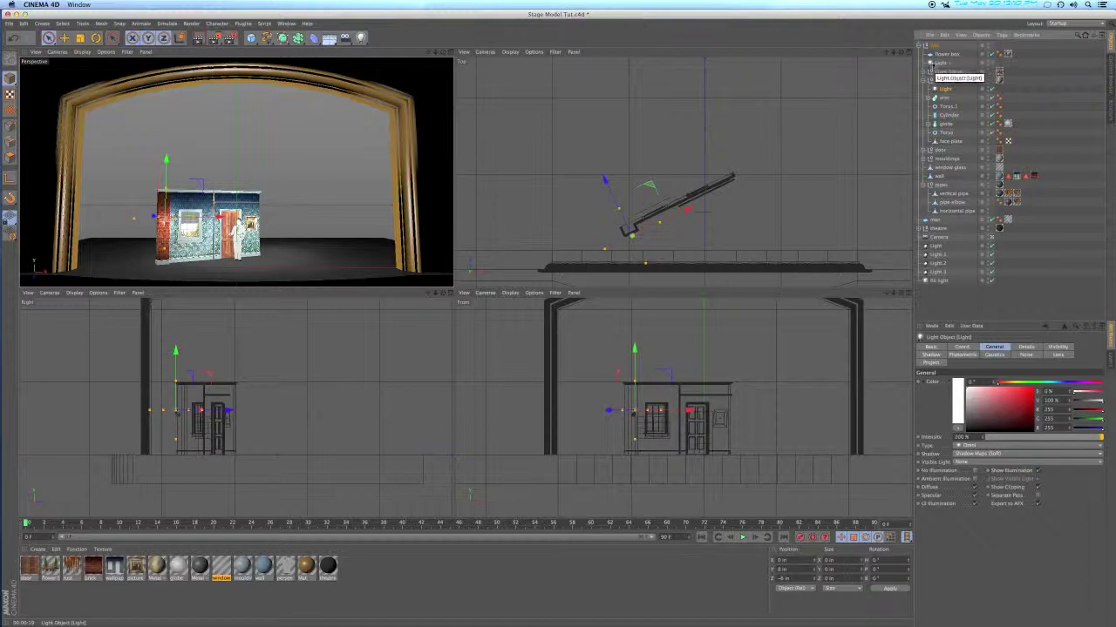
Turn on the flower box Light and select it
click(920, 46)
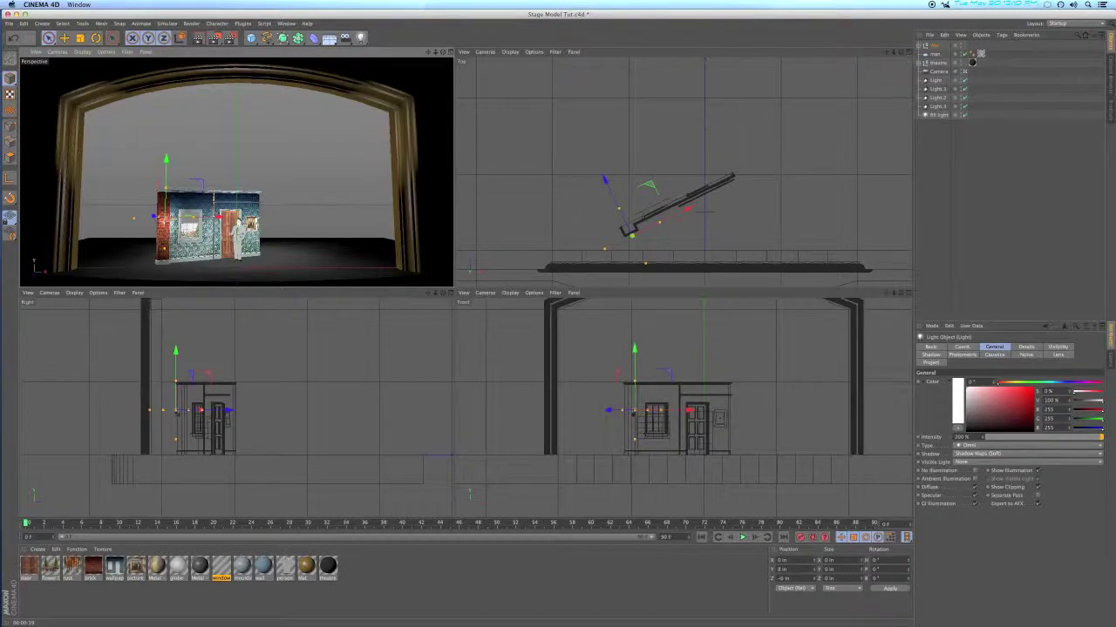
click(921, 46)
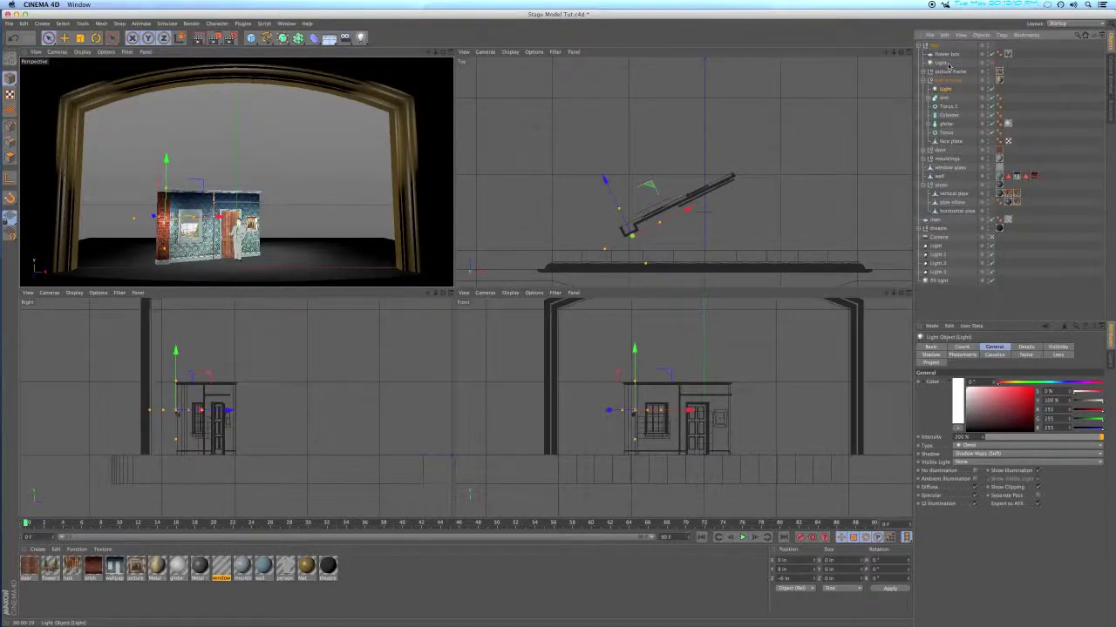
click(992, 63)
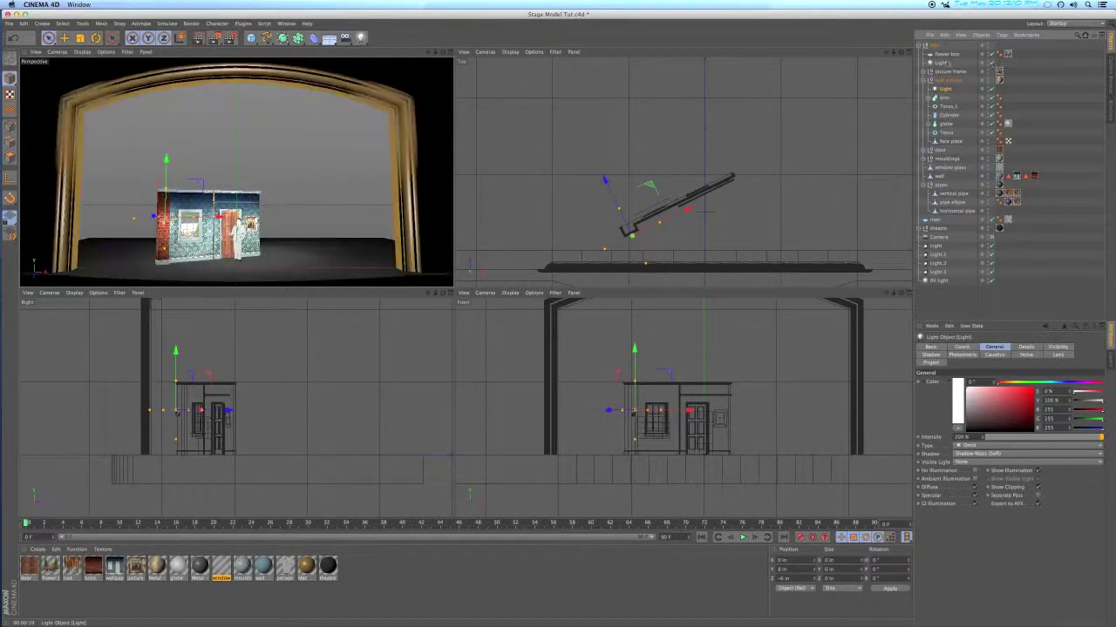
click(945, 64)
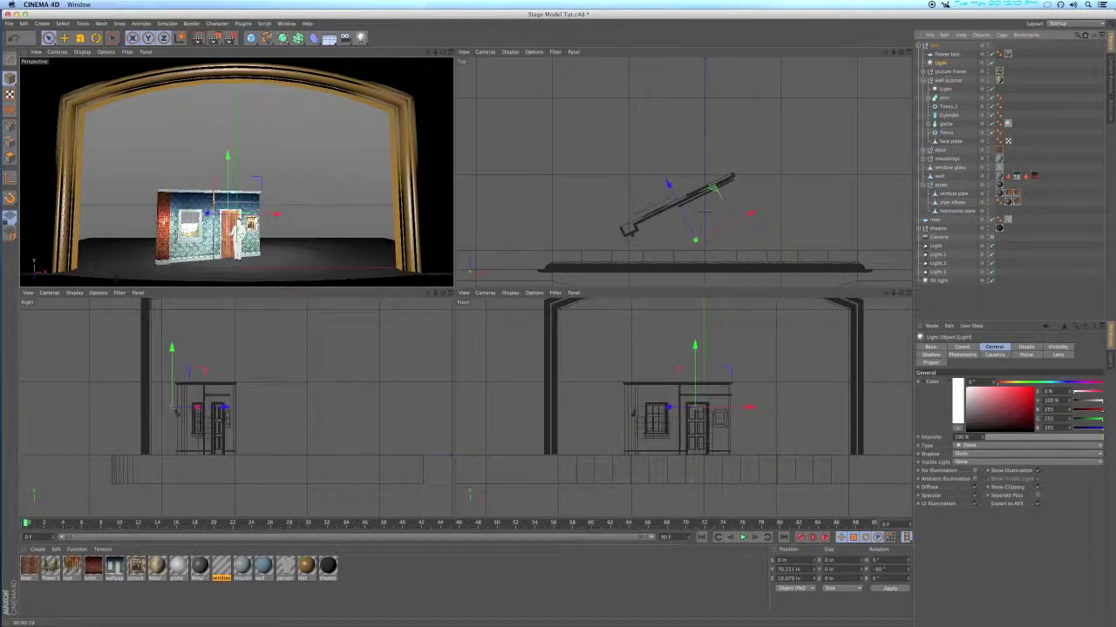
Add the flower box to the light's Project list in Include mode, then render the perspective view
click(933, 362)
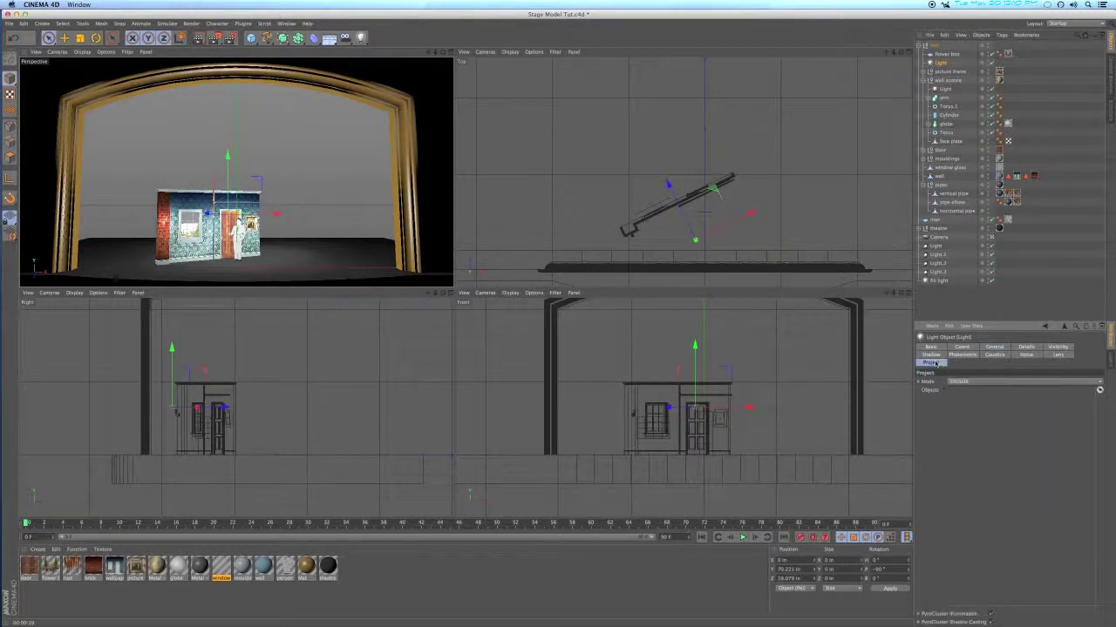
drag(939, 54, 963, 416)
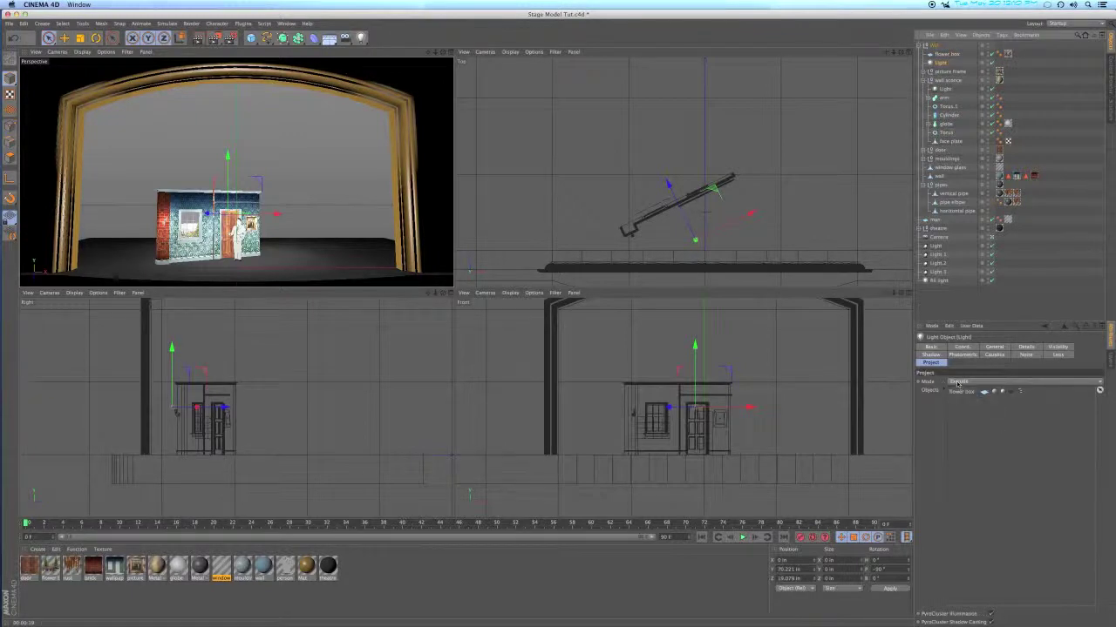
click(956, 384)
click(956, 396)
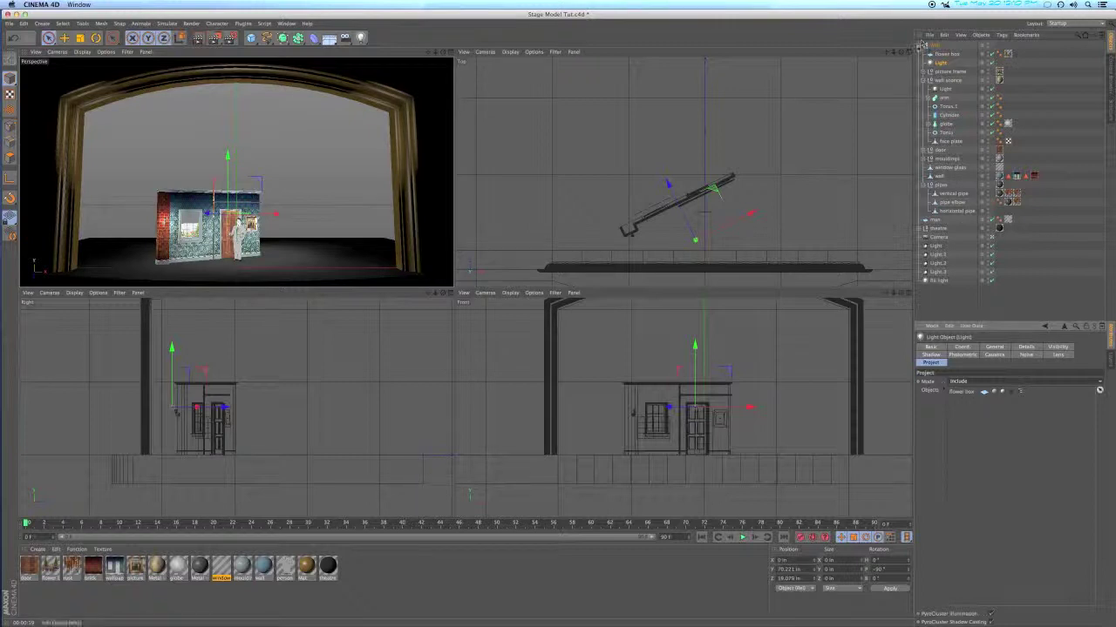
click(922, 45)
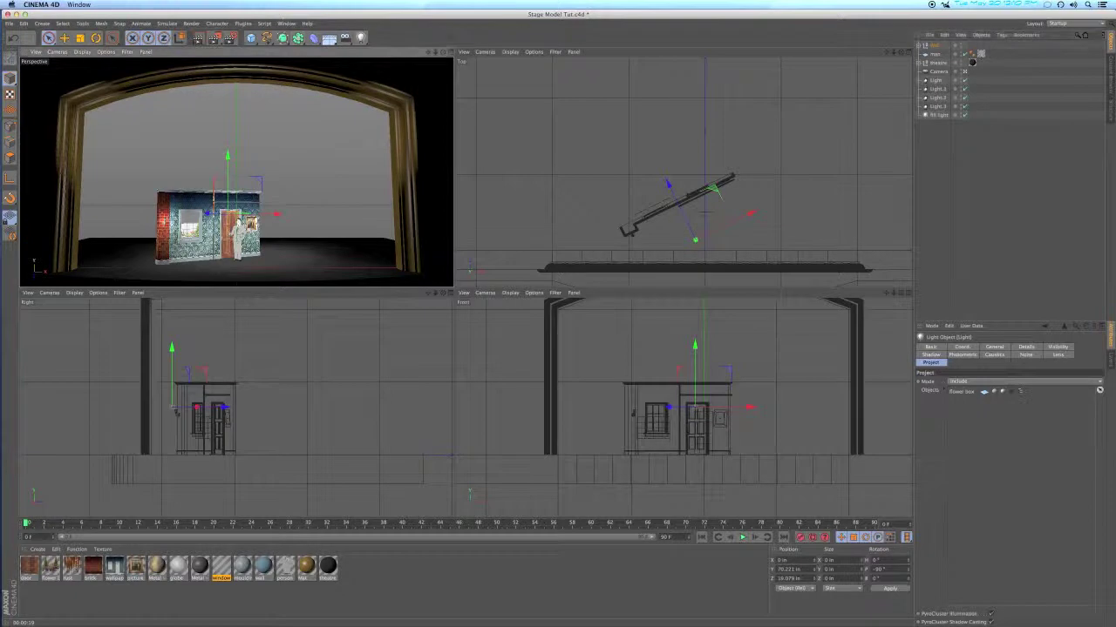
click(199, 39)
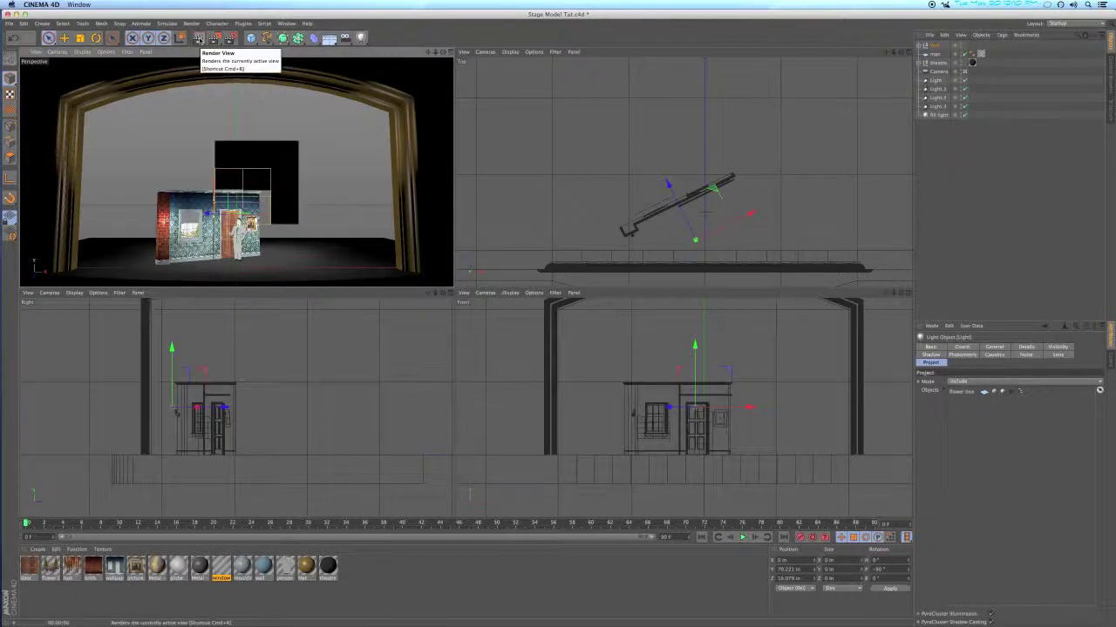